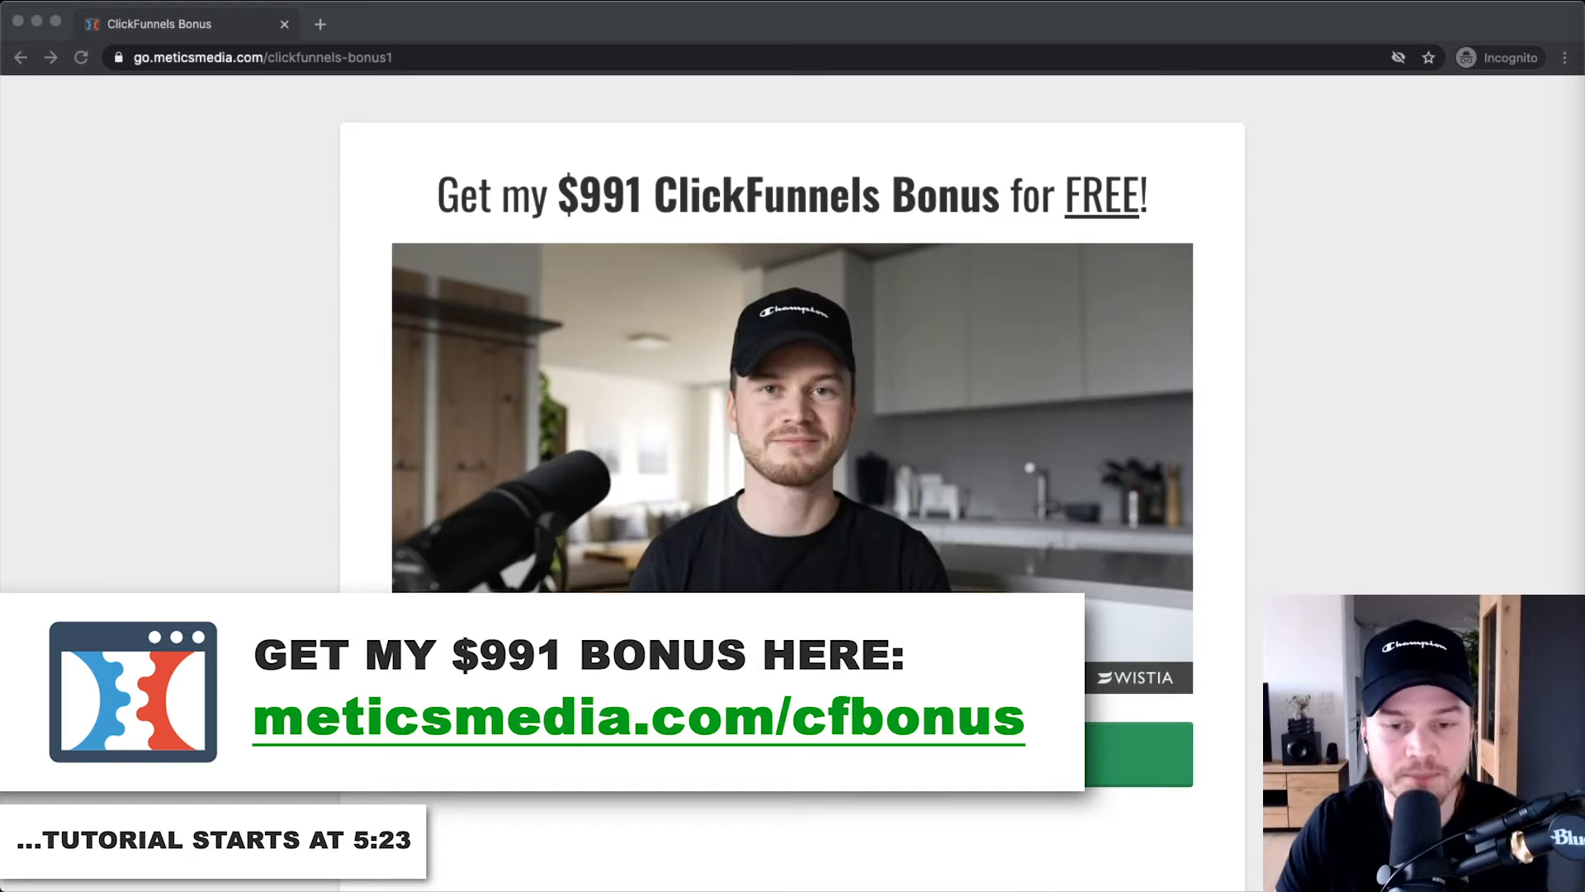
# Highlight the $991 ClickFunnels Bonus headline, the Bonus #1 title and its '3 hour course' note.
pyautogui.scroll(-1, 139, 439)
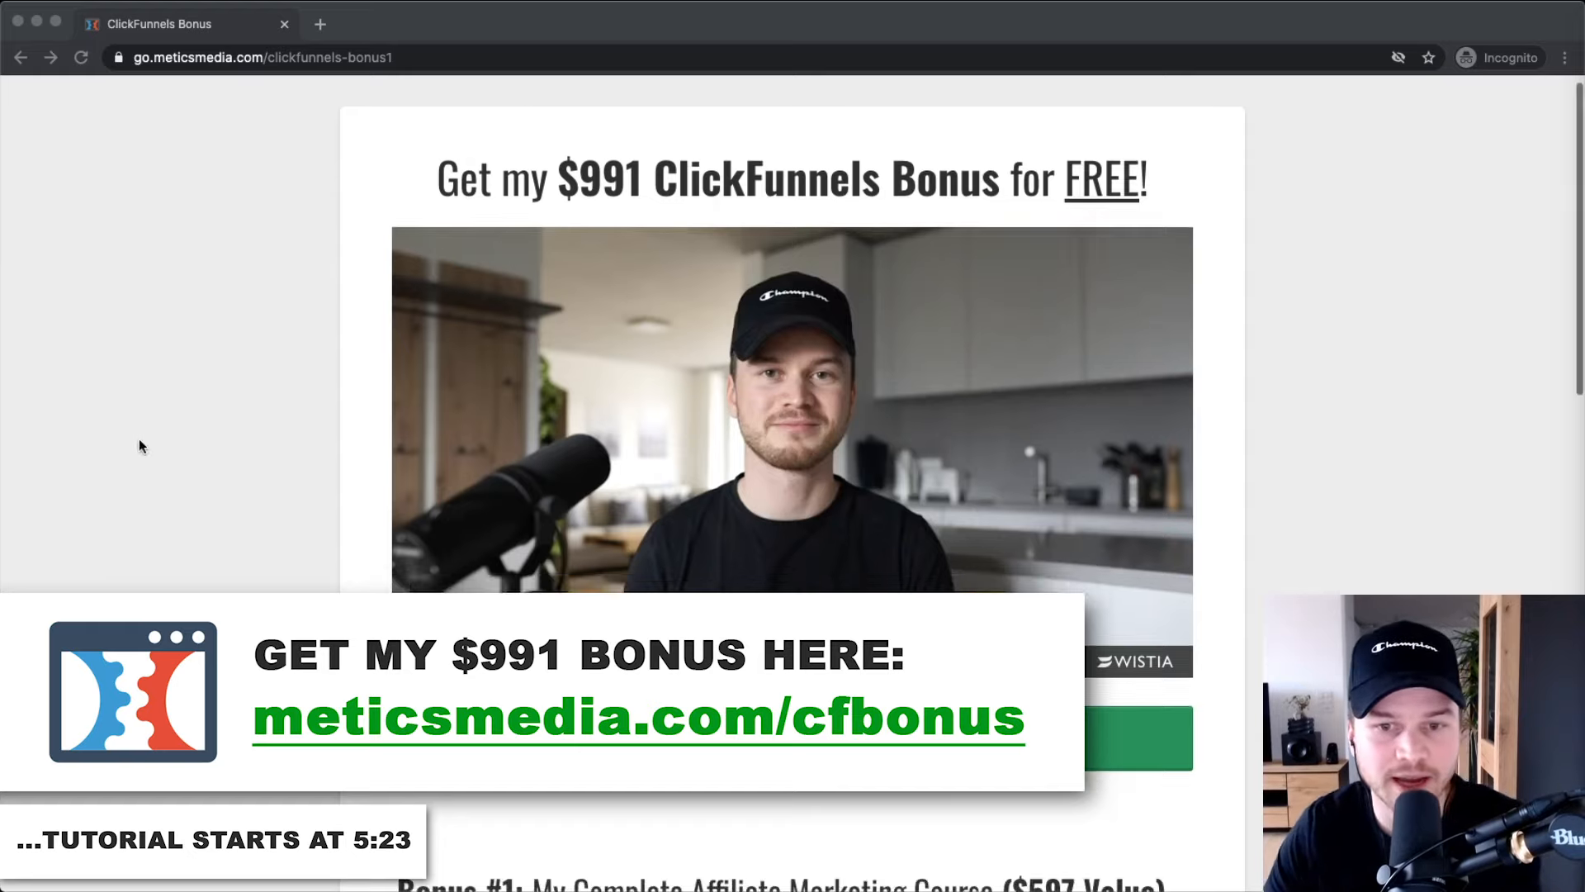
pyautogui.click(560, 193)
pyautogui.moveTo(560, 194); pyautogui.dragTo(1010, 193)
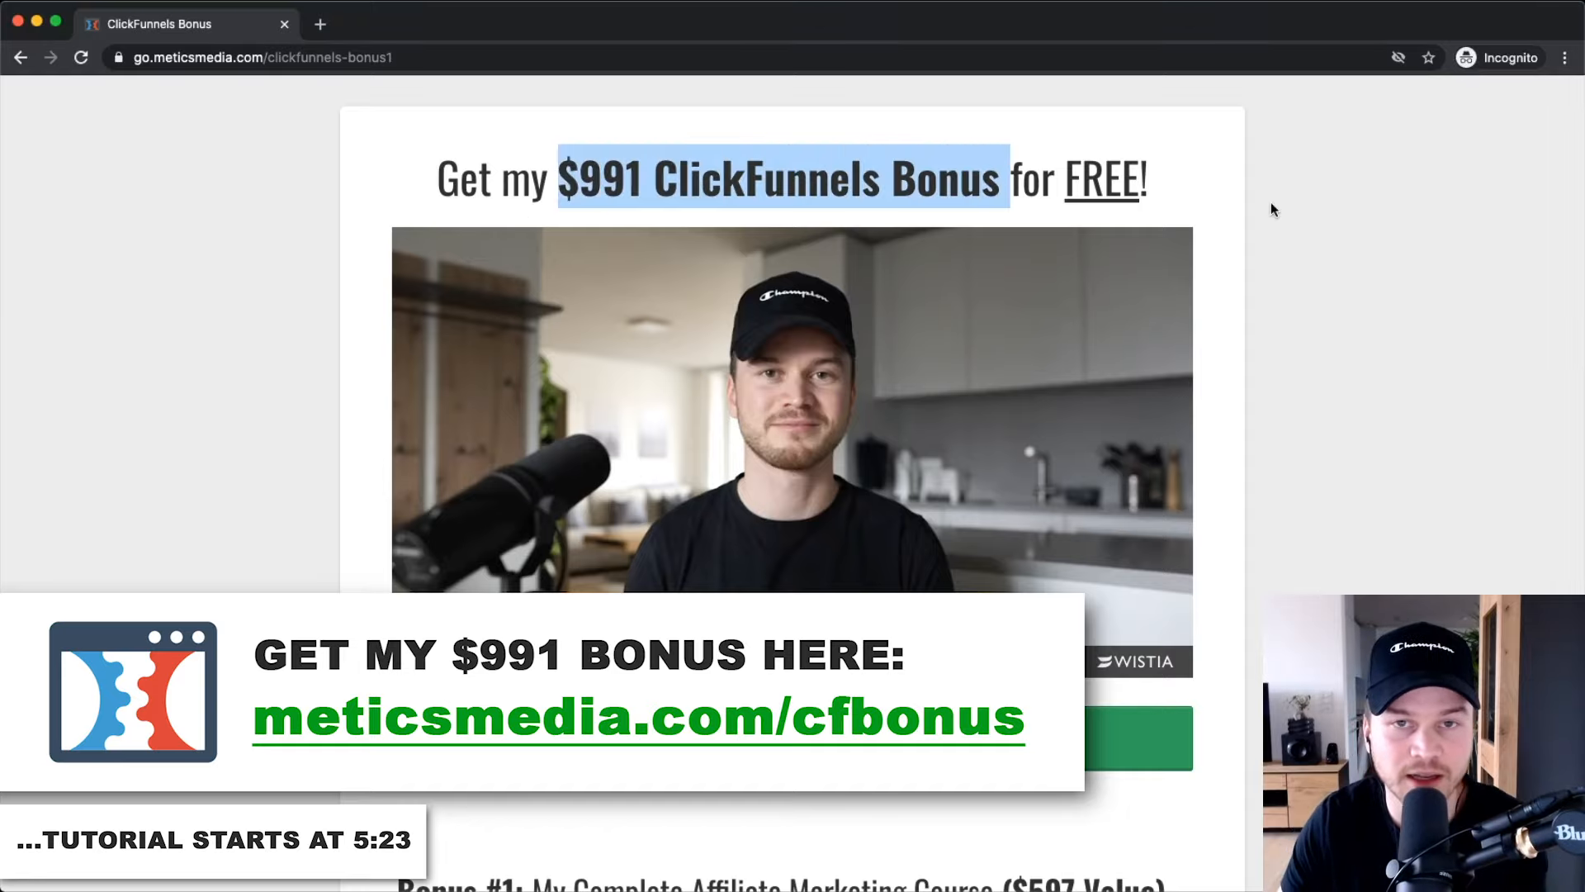
pyautogui.click(1305, 213)
pyautogui.scroll(-5, 1329, 262)
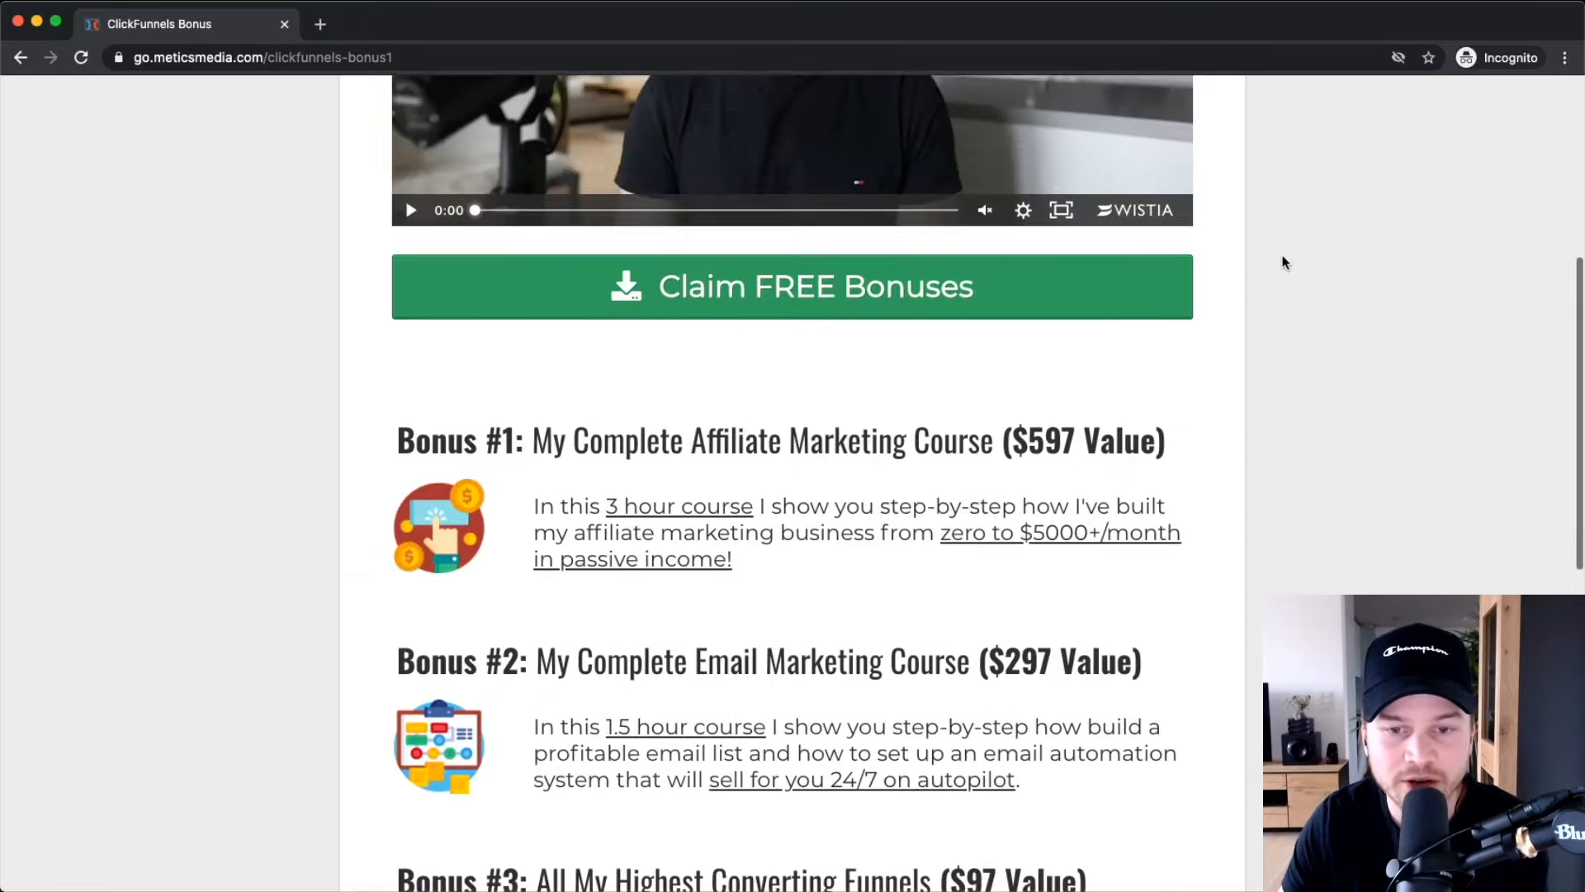
pyautogui.scroll(-2, 1280, 256)
pyautogui.scroll(-1, 1281, 255)
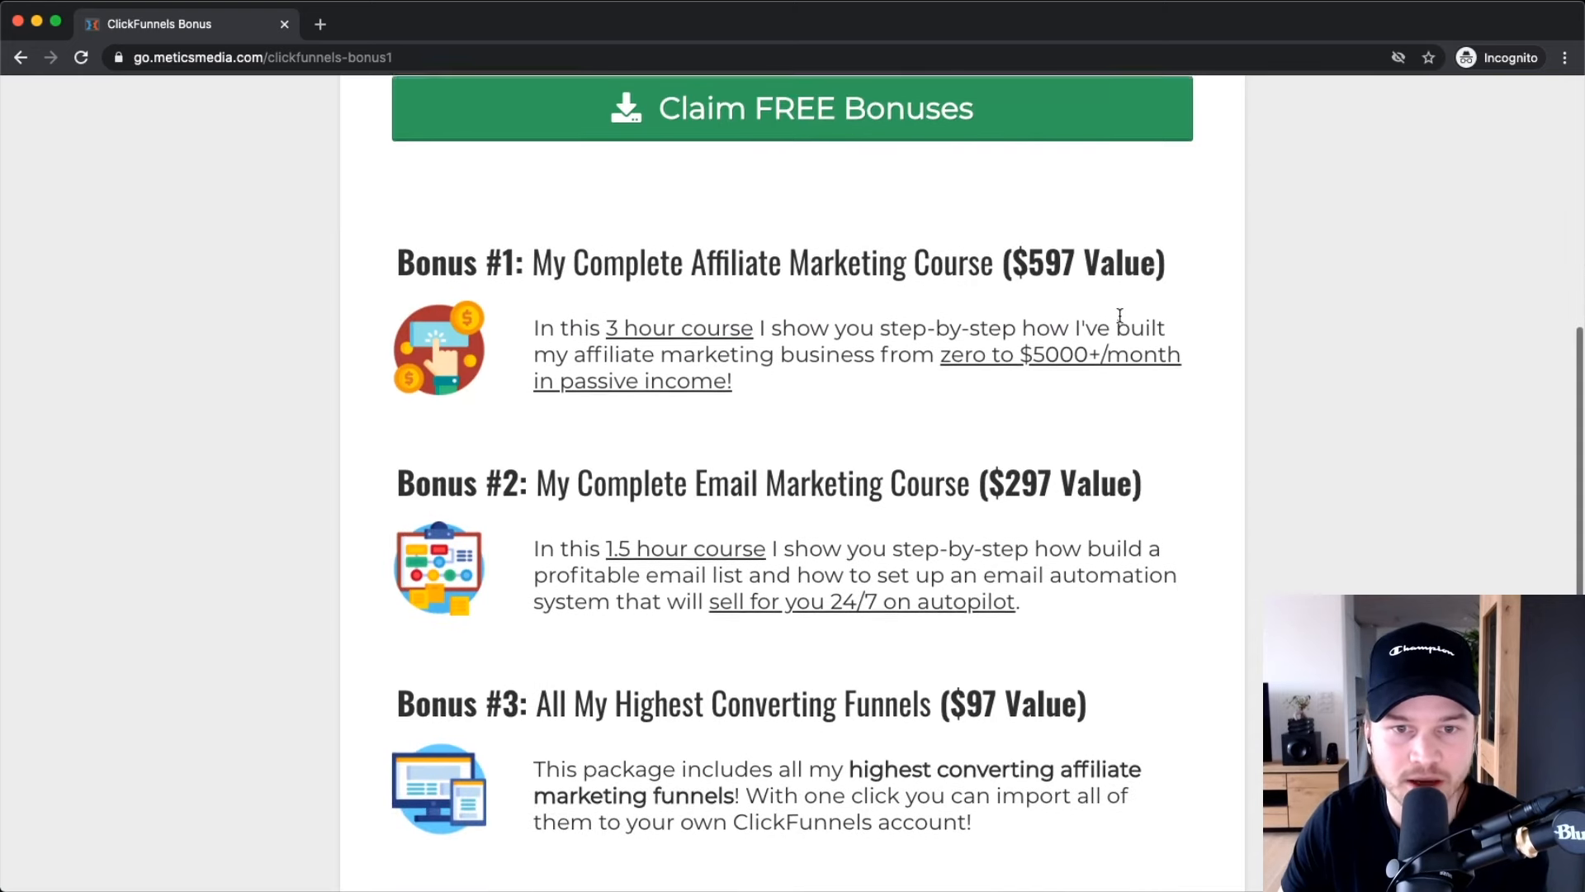
pyautogui.scroll(-1, 1119, 317)
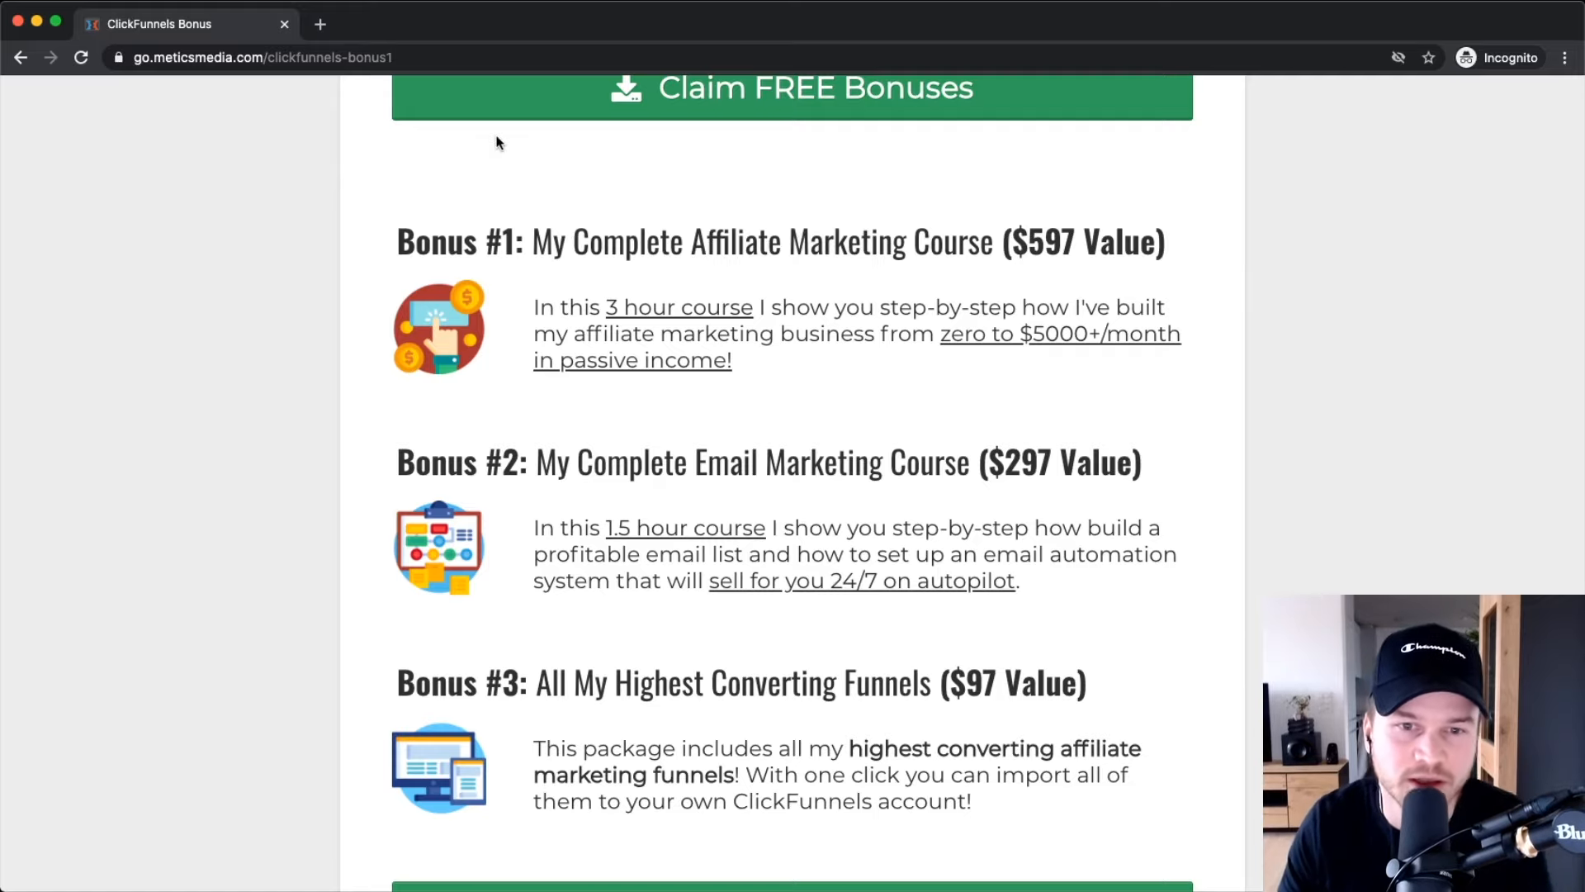
pyautogui.moveTo(572, 242); pyautogui.dragTo(1008, 272)
pyautogui.click(902, 364)
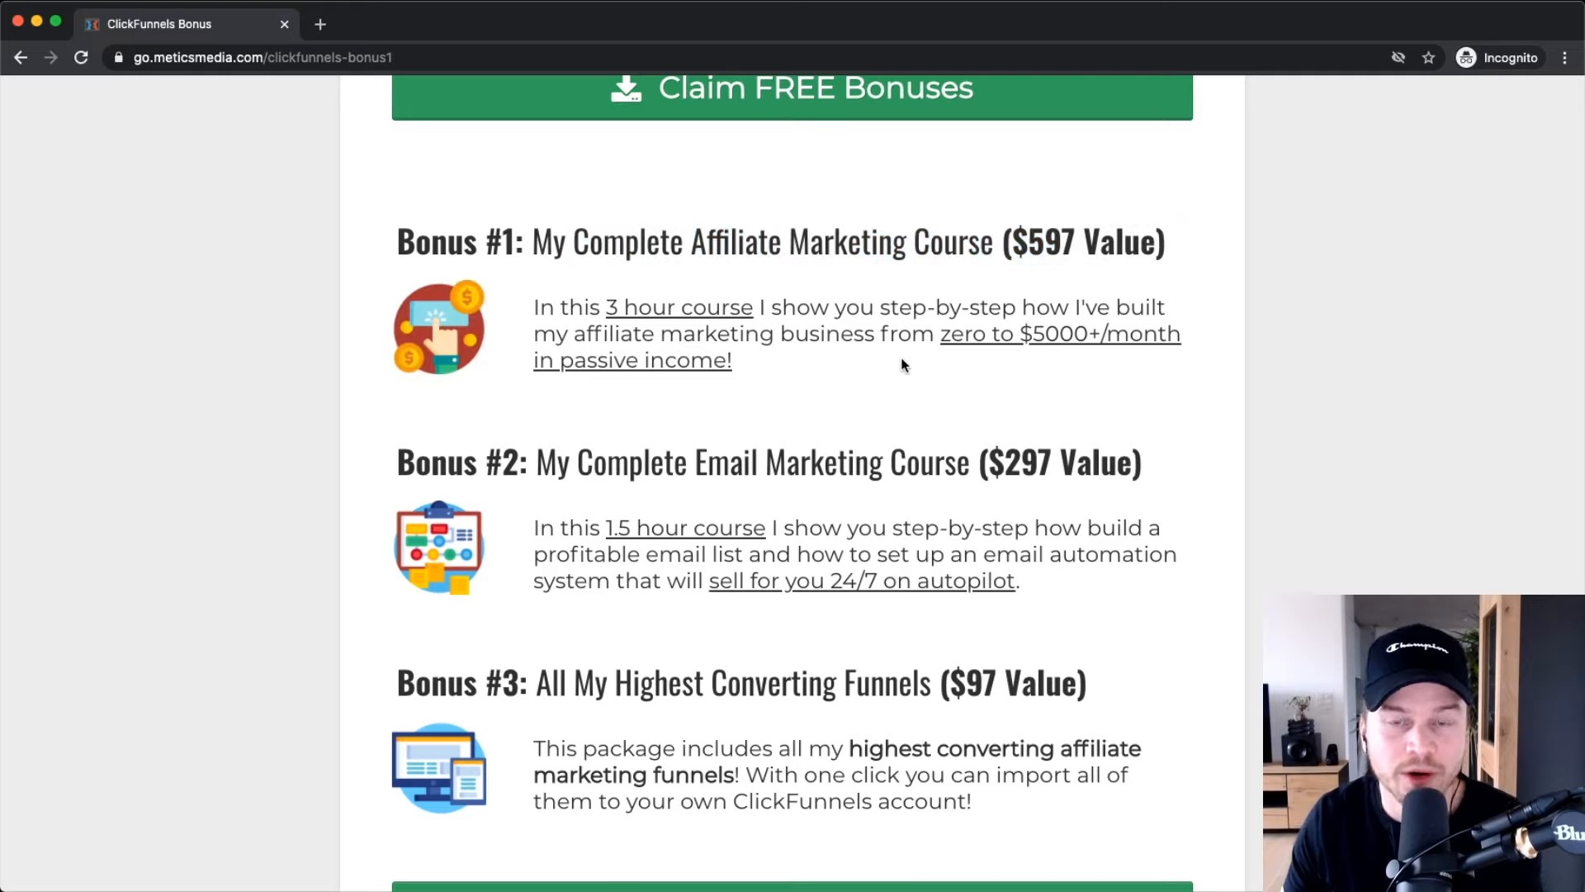
pyautogui.moveTo(607, 307); pyautogui.dragTo(741, 307)
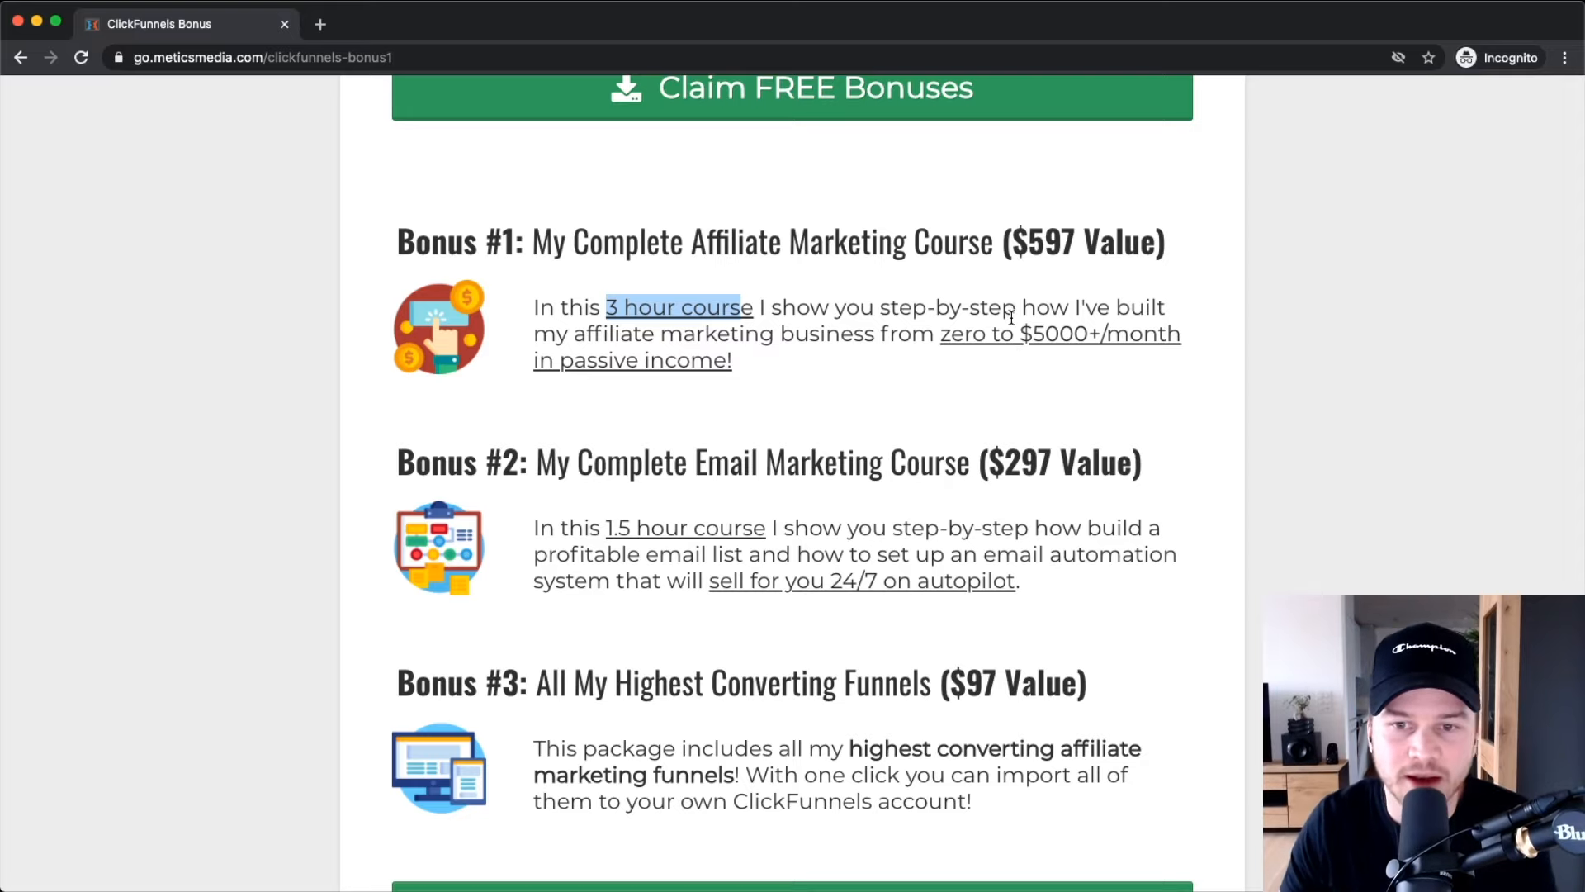
pyautogui.click(896, 360)
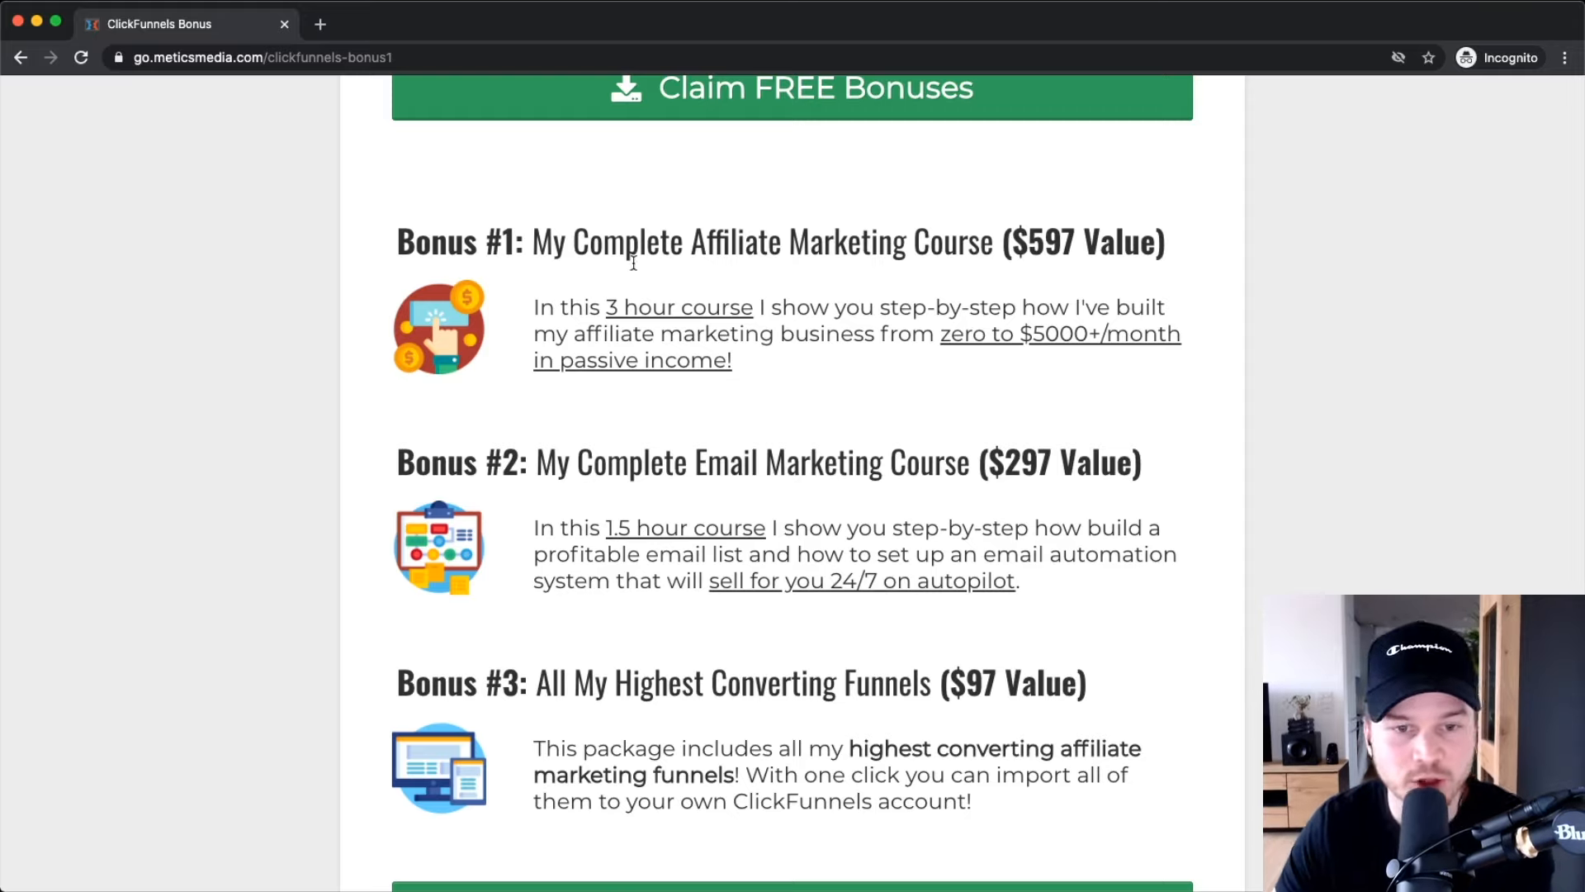
# Highlight the Bonus #2 title and the $5000+/month income claim, then open a new incognito tab.
pyautogui.scroll(-3, 779, 317)
pyautogui.moveTo(528, 347); pyautogui.dragTo(942, 341)
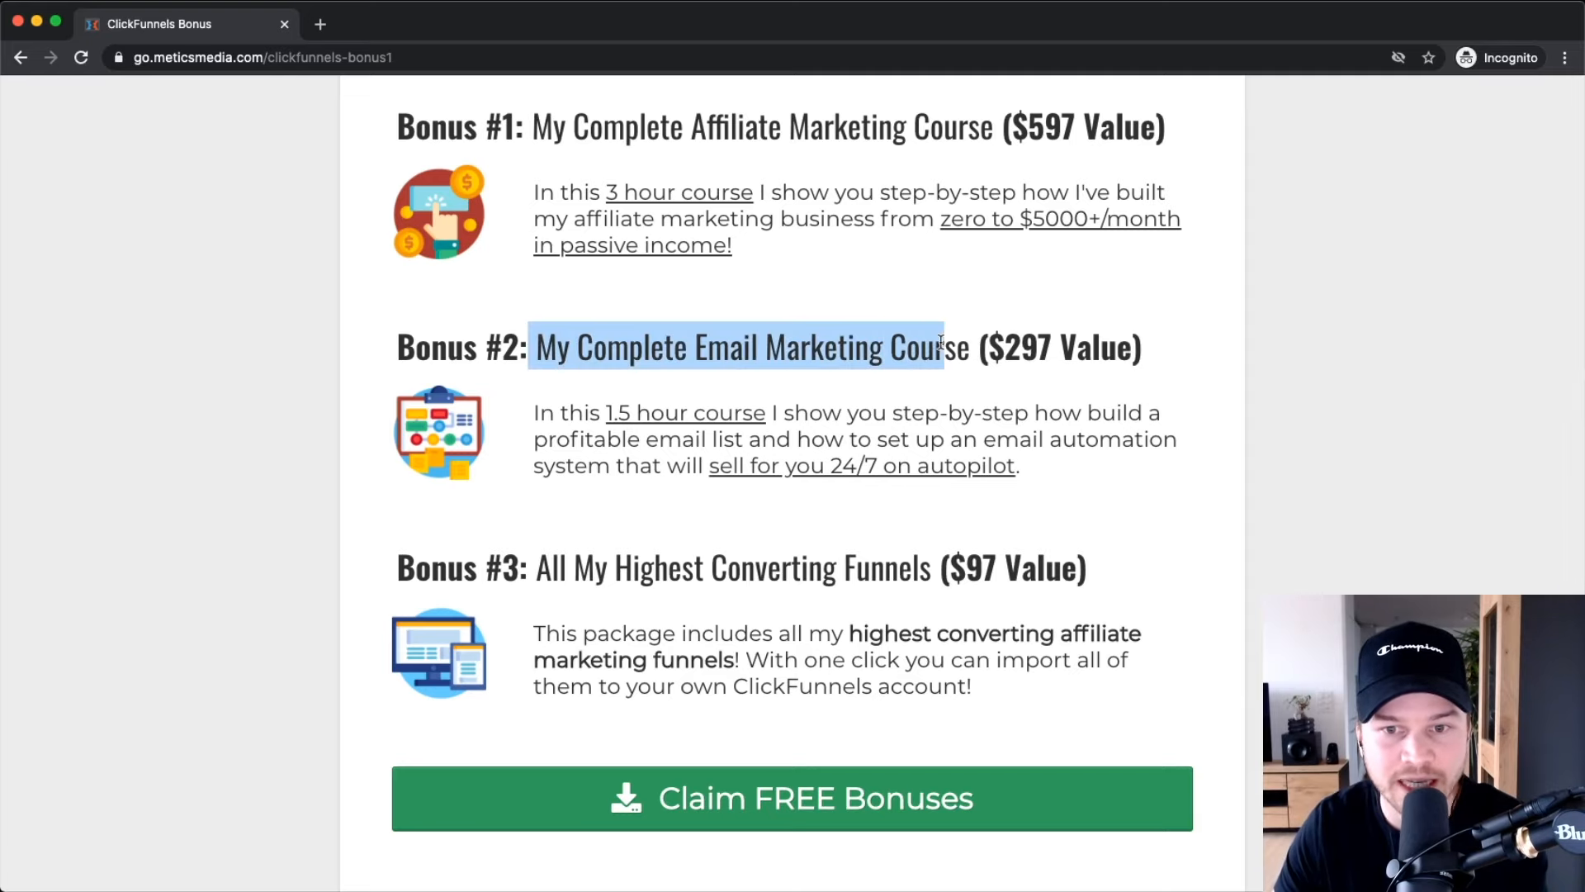
pyautogui.scroll(-1, 826, 372)
pyautogui.click(604, 377)
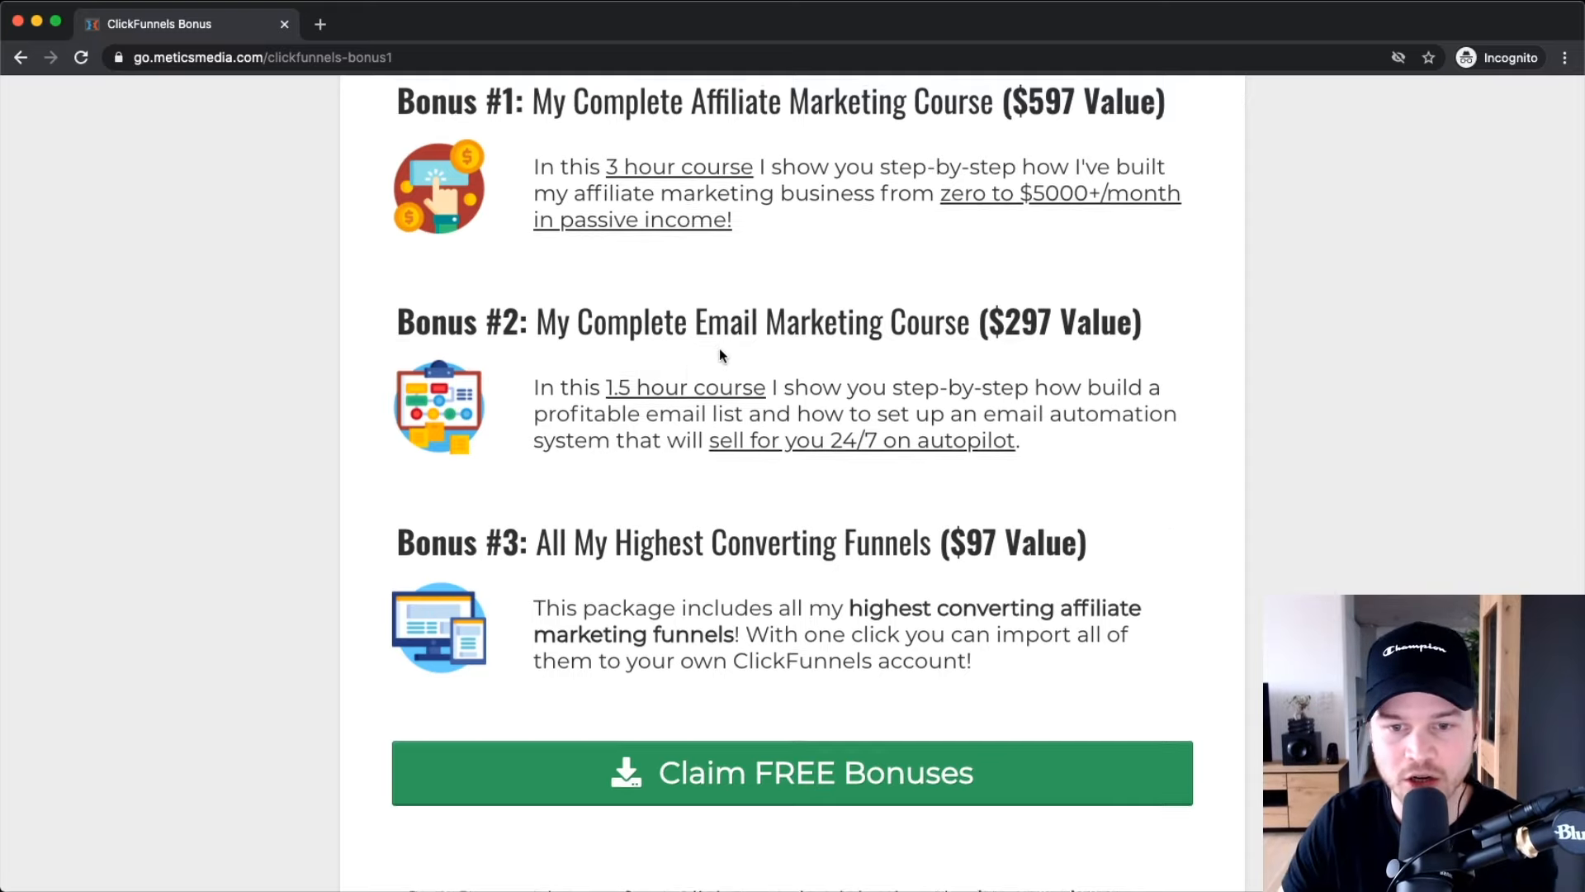
pyautogui.scroll(3, 719, 350)
pyautogui.moveTo(999, 319); pyautogui.dragTo(1194, 328)
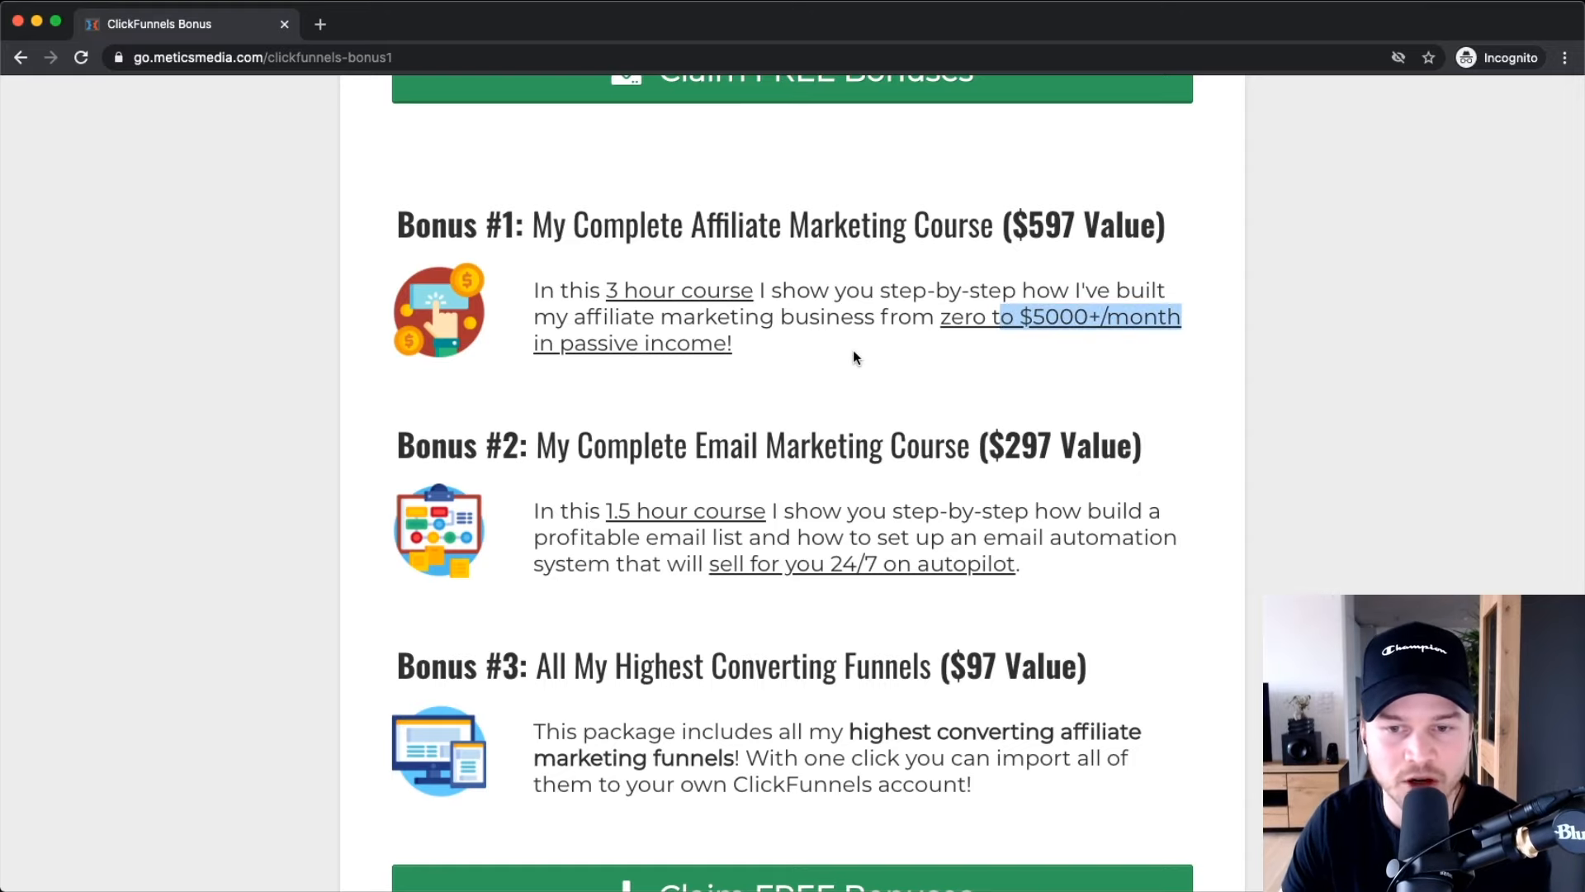
pyautogui.scroll(-1, 753, 429)
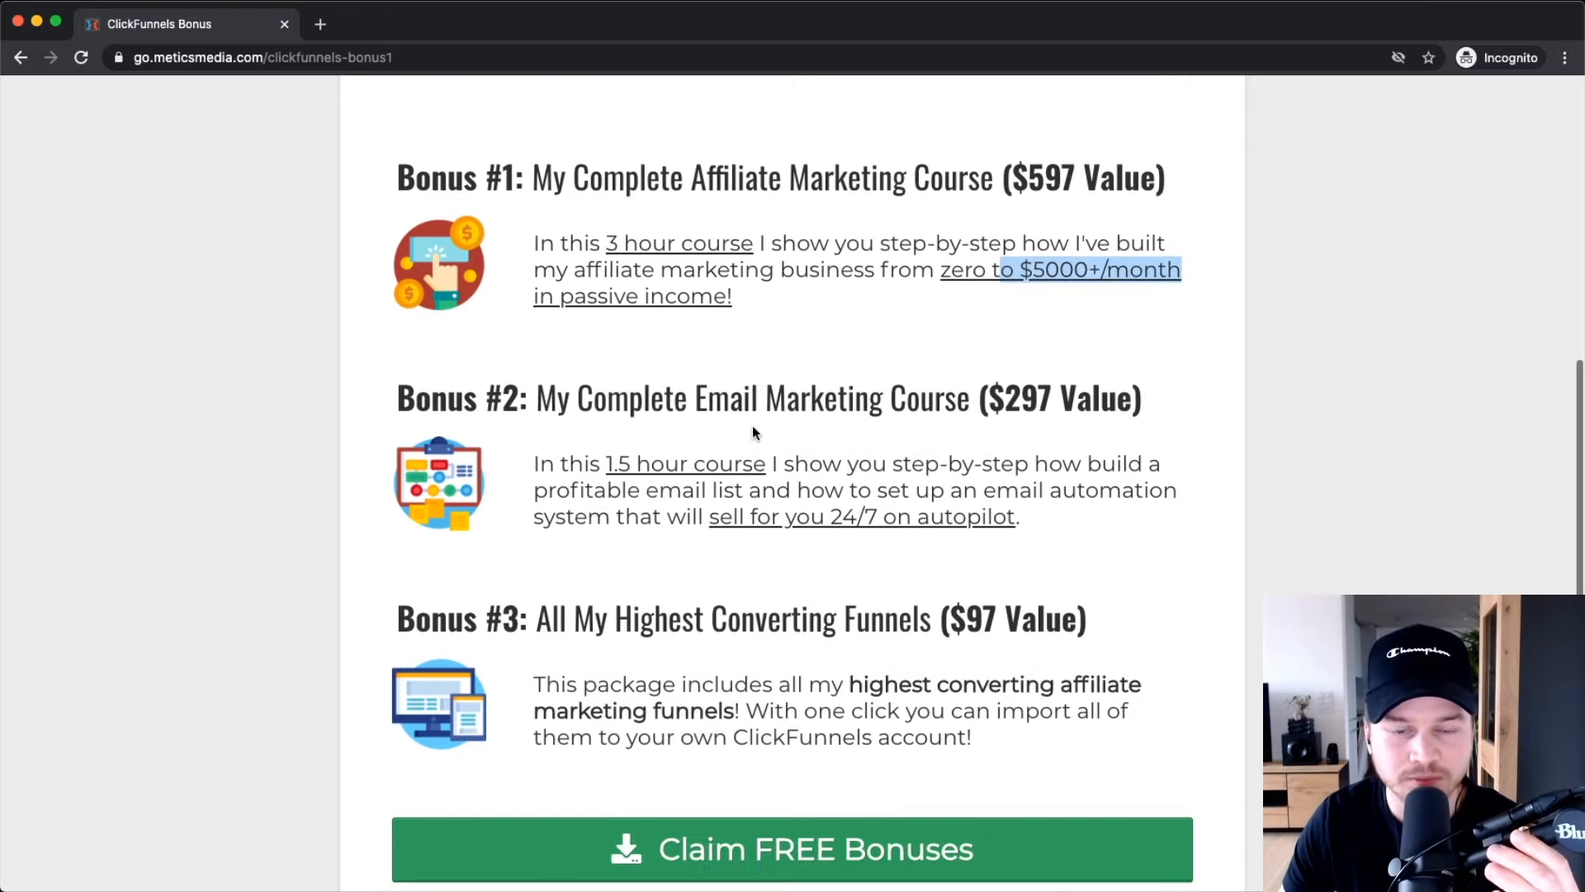
pyautogui.click(799, 421)
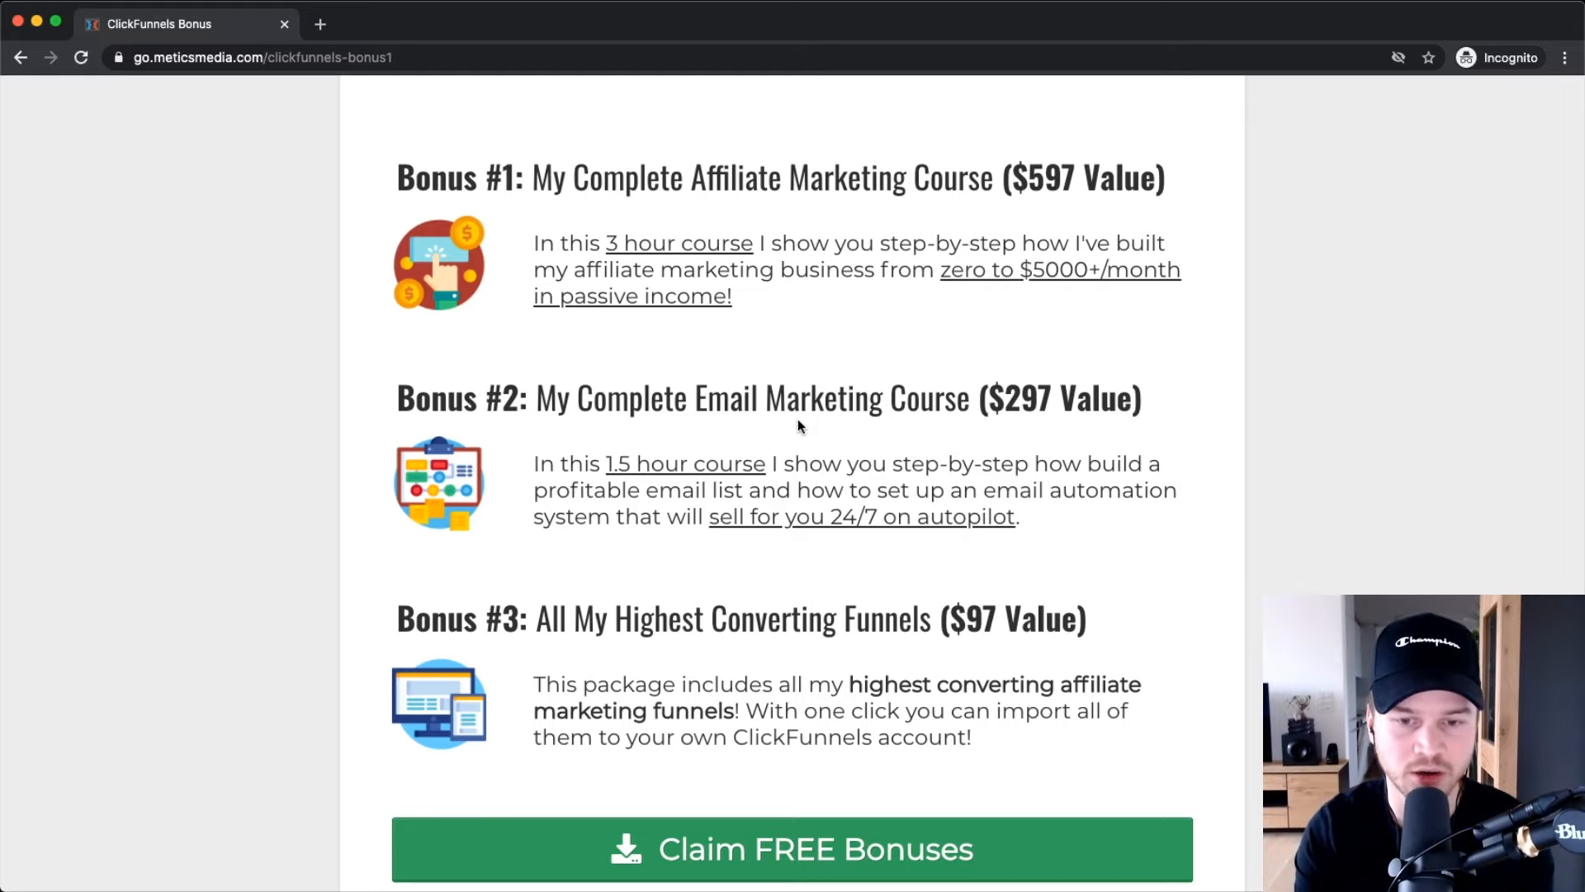
pyautogui.scroll(-3, 575, 518)
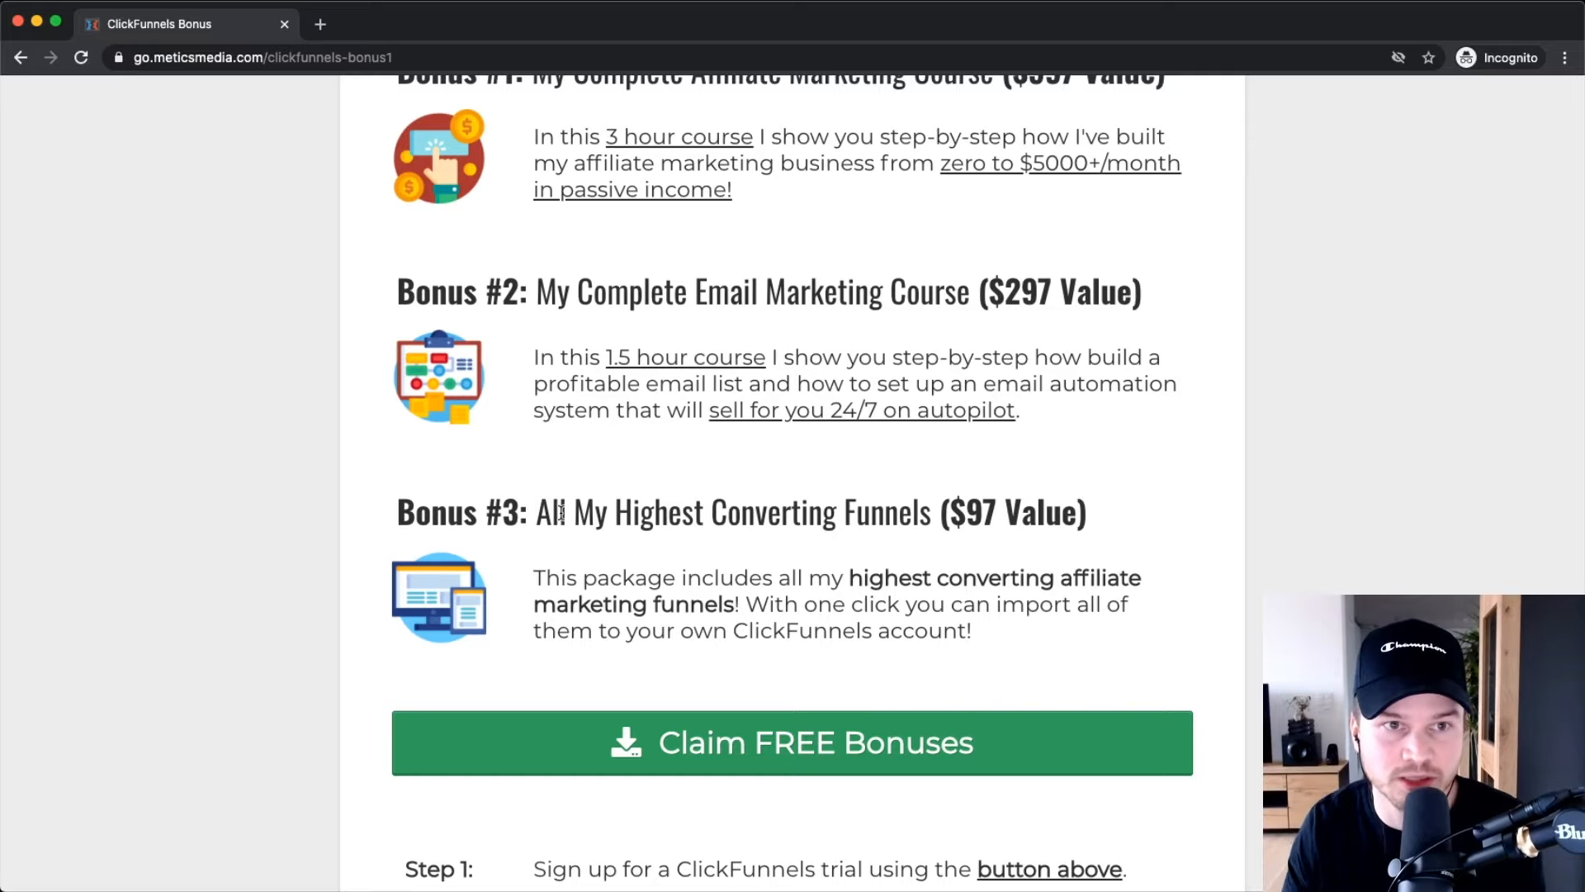
pyautogui.click(321, 24)
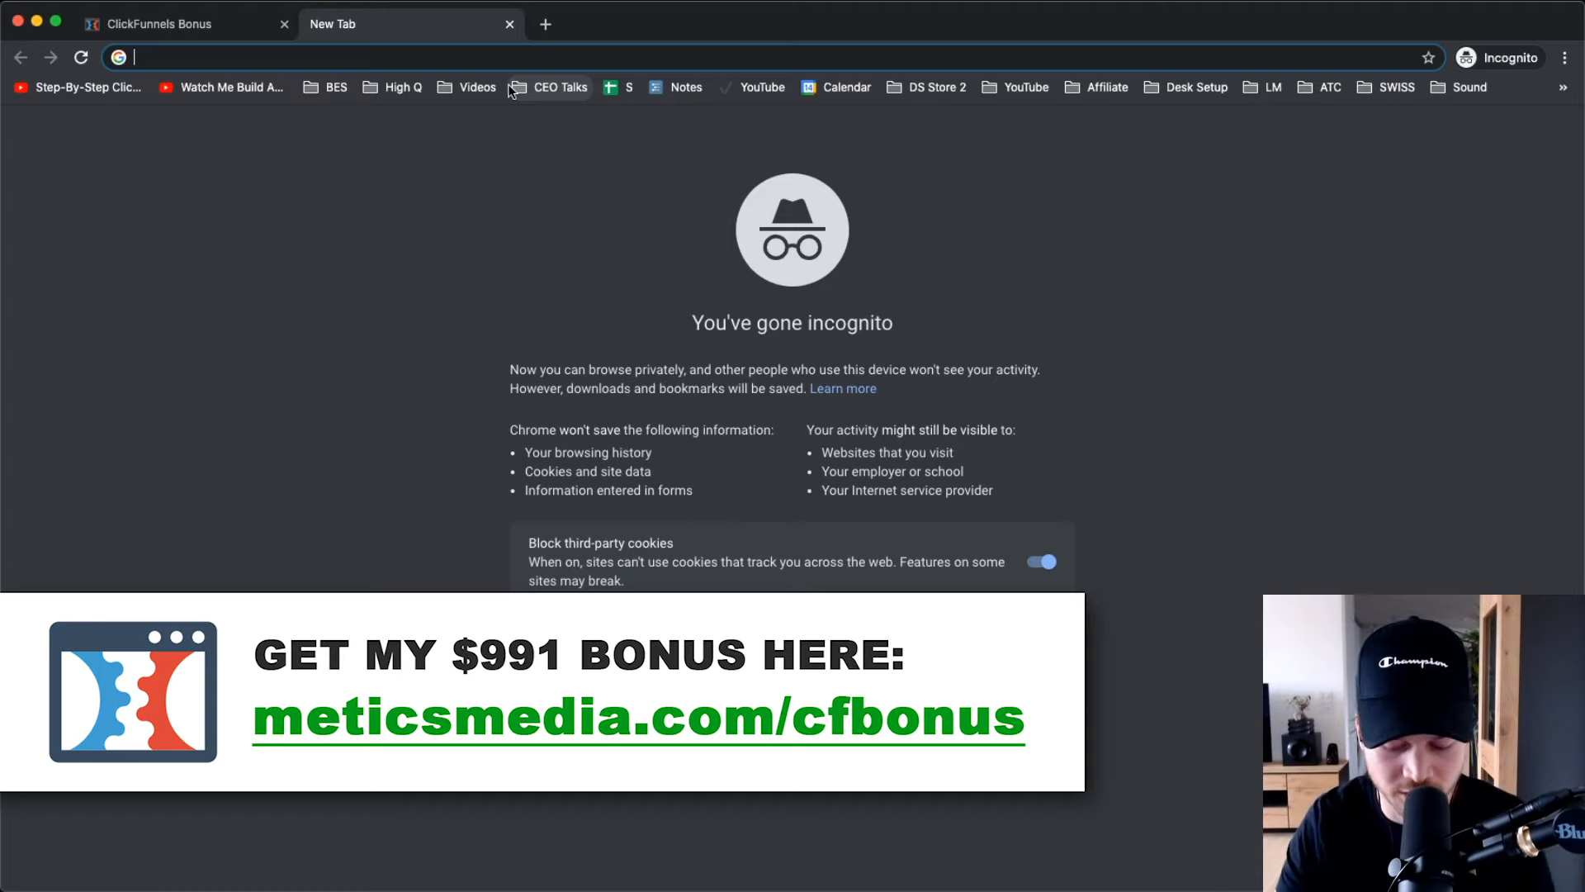
# Load meticsmedia.com/cfbonus in the new incognito tab.
pyautogui.write('meti')
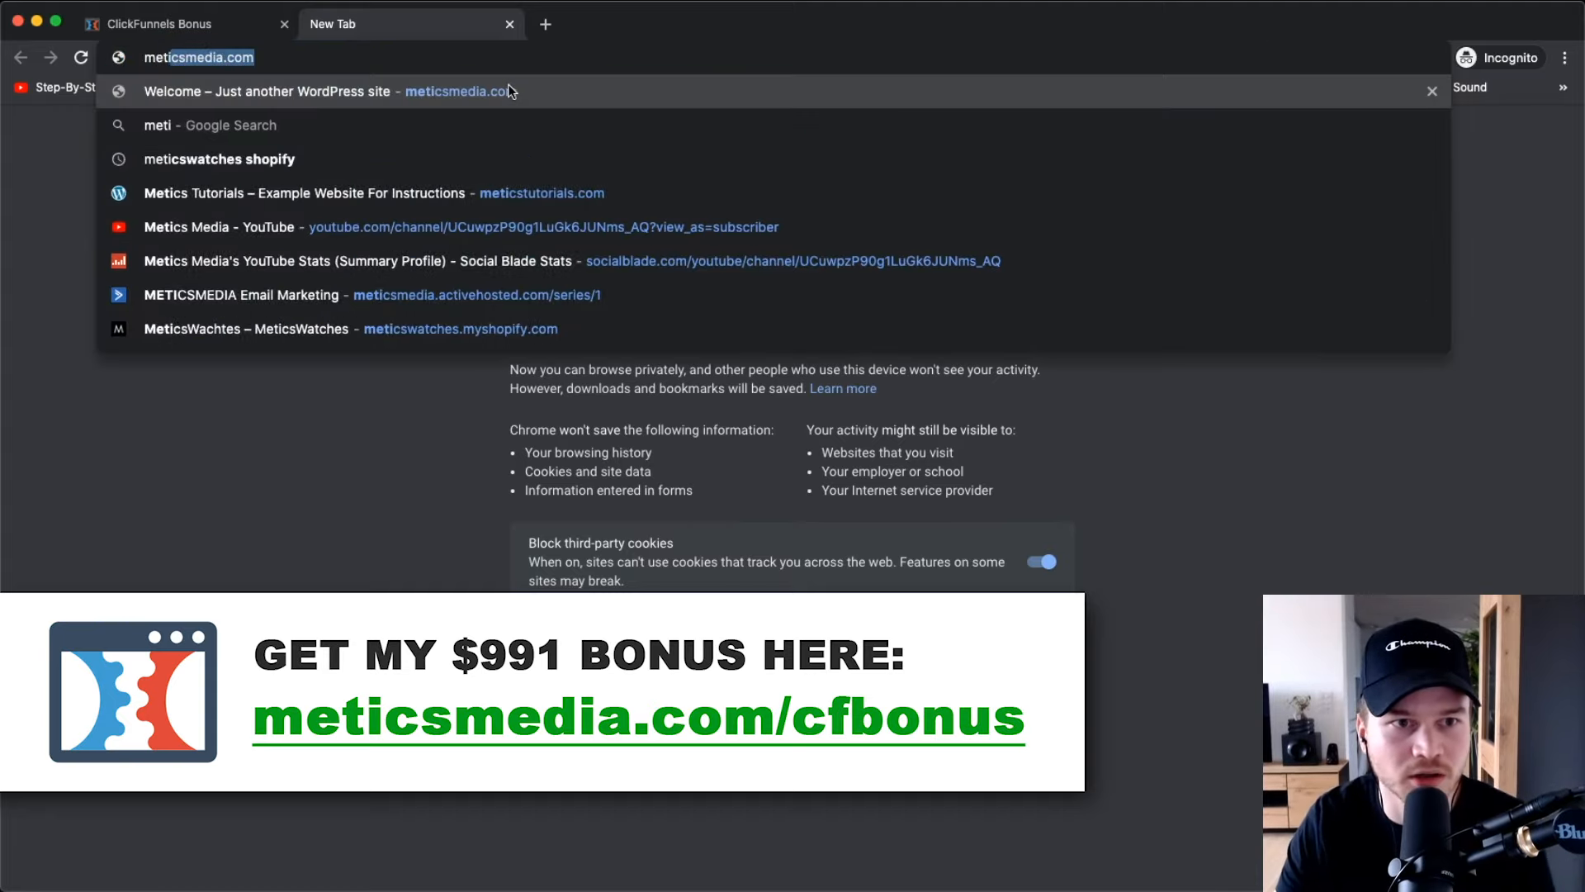
pyautogui.write('csmedia.com')
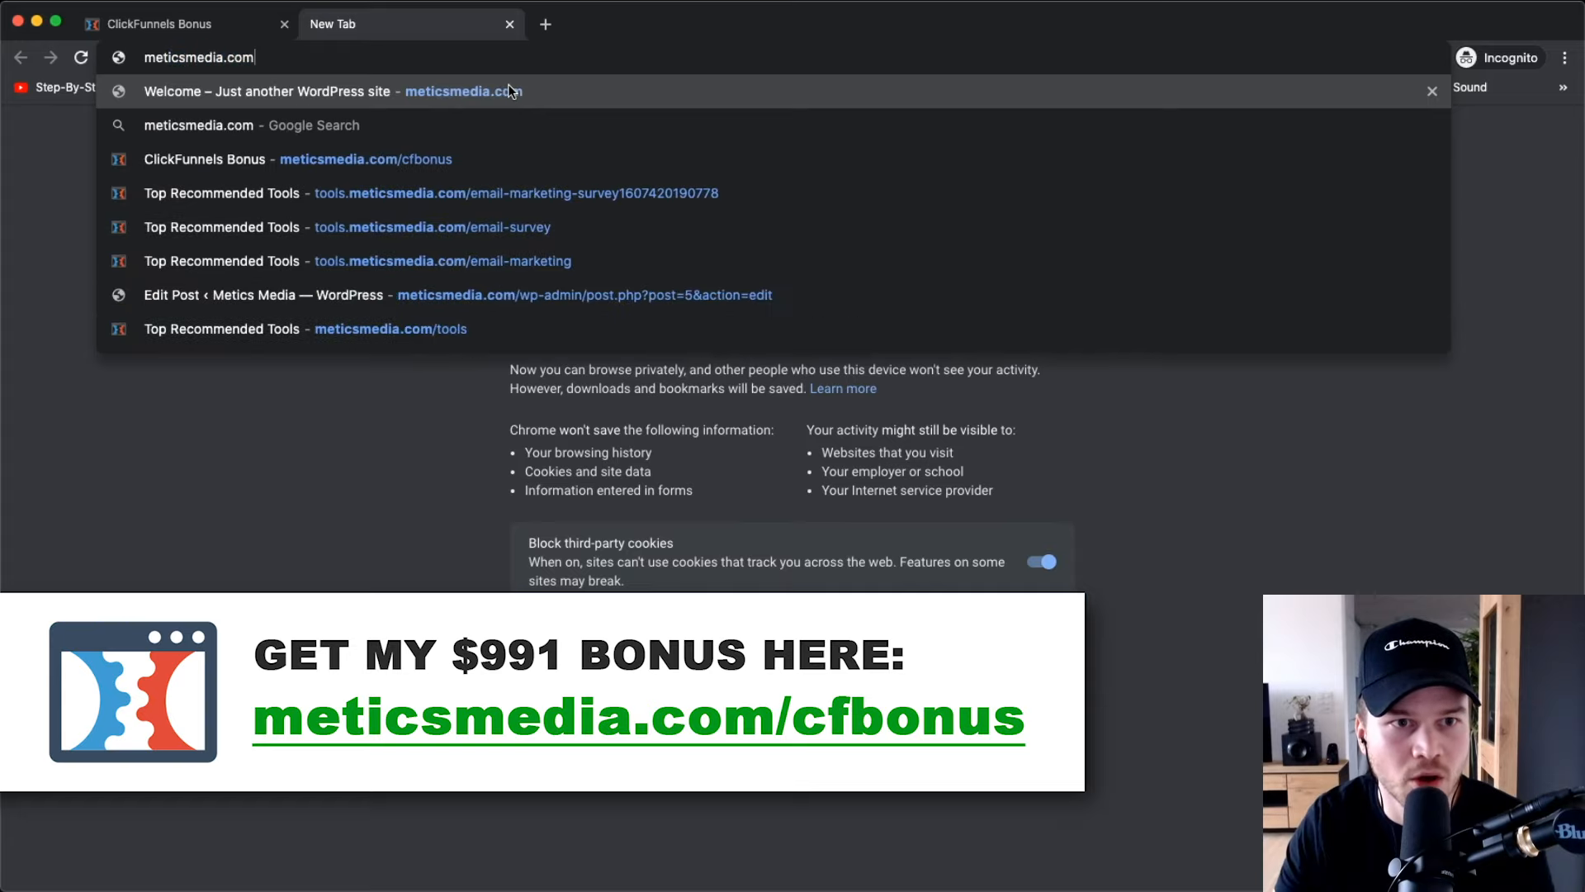
pyautogui.write('/cfbonus')
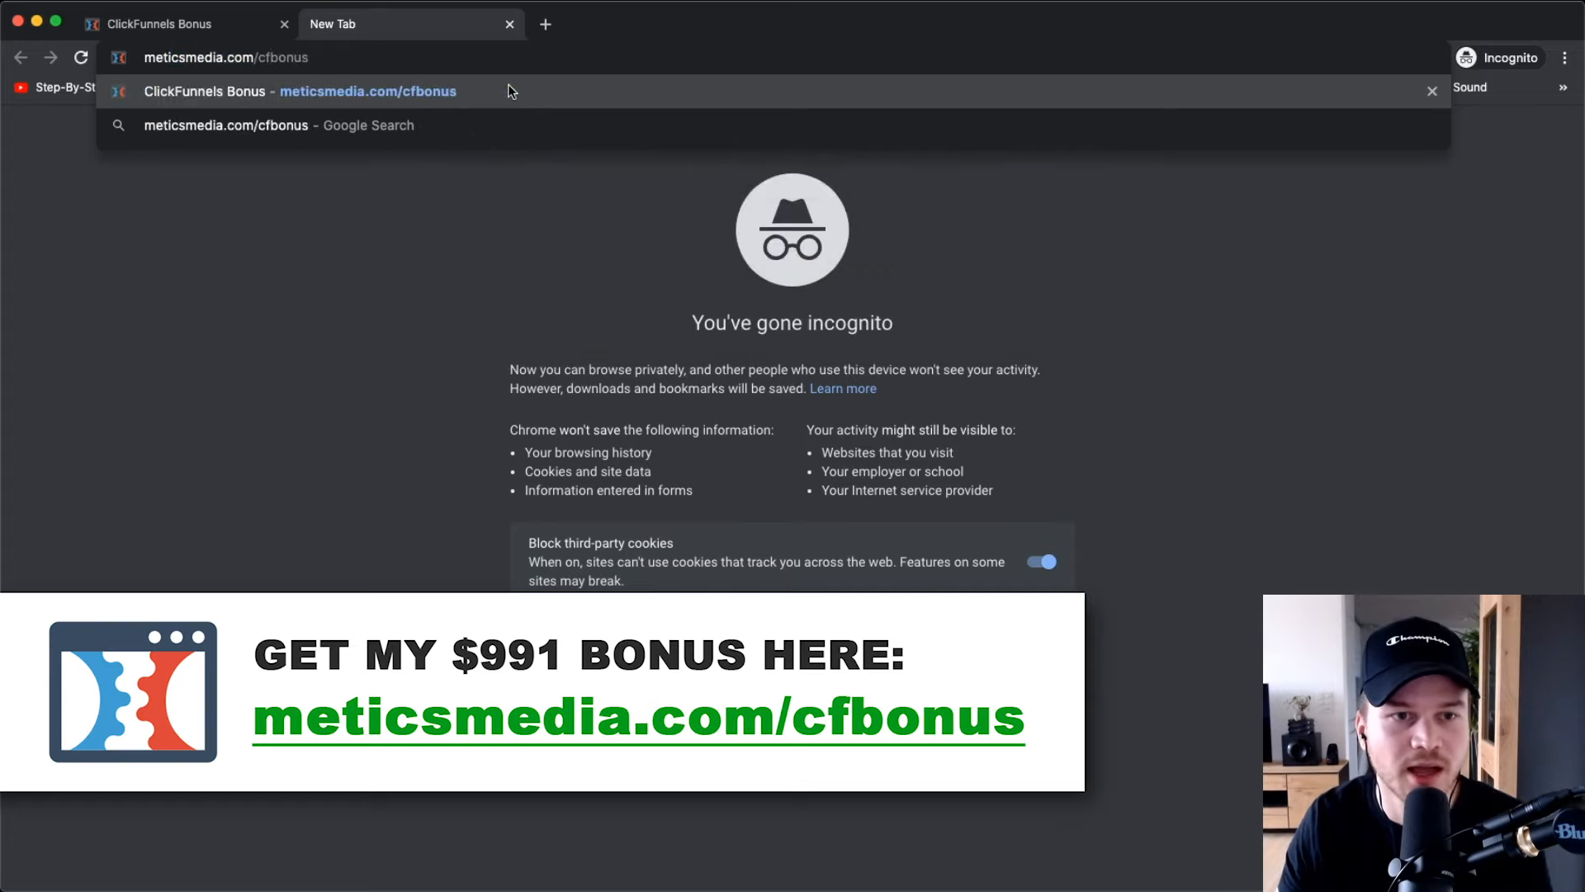
pyautogui.press('Return')
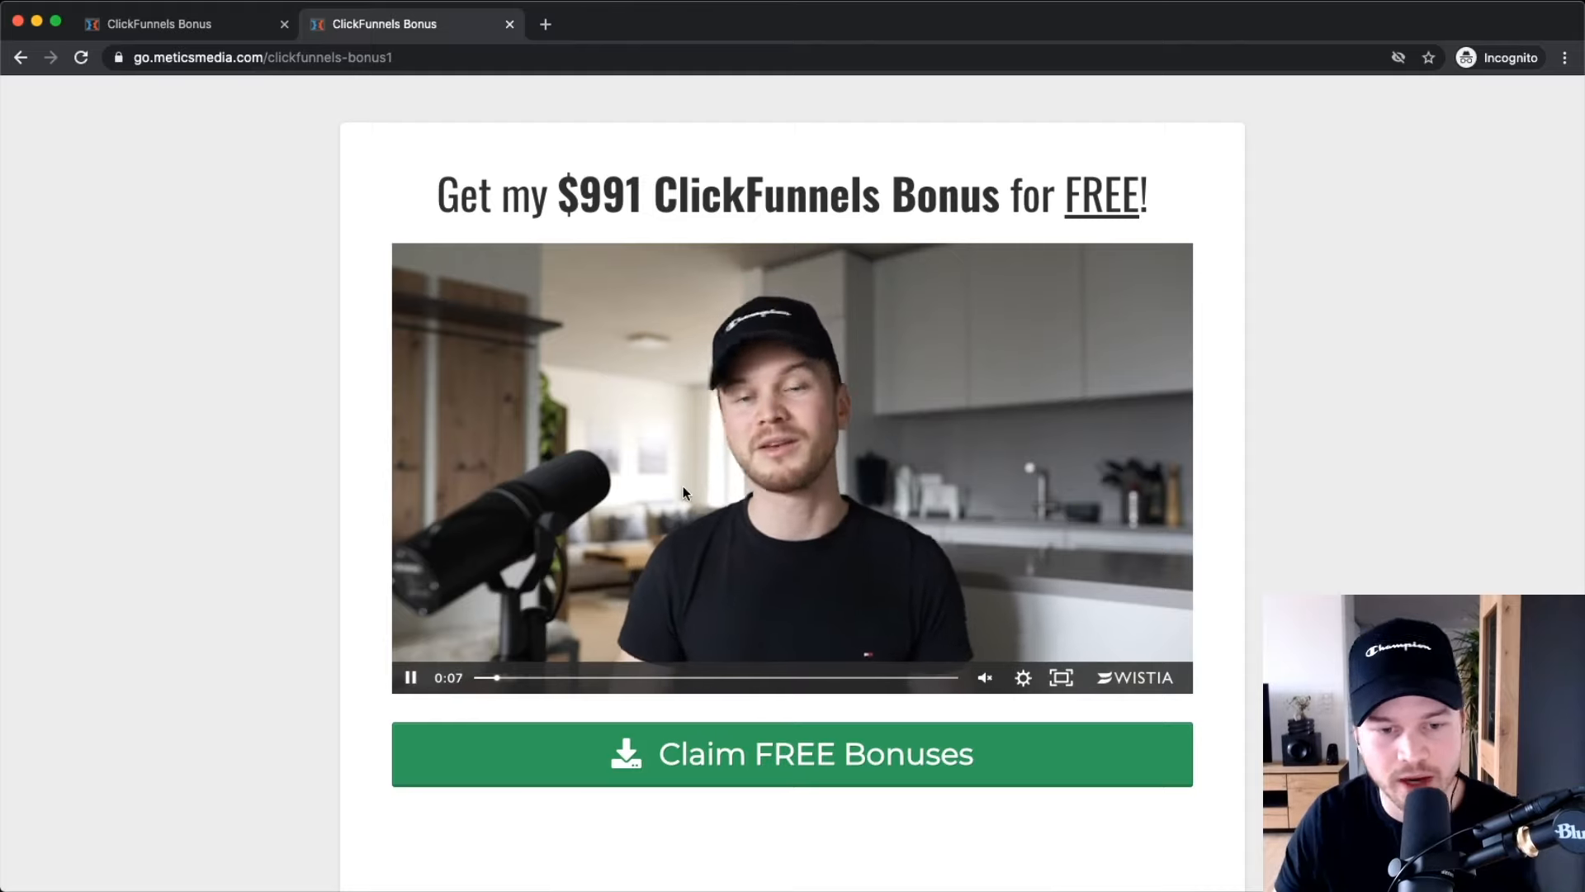
# Pause the bonus video and follow the Claim FREE Bonuses link to ClickFunnels.
pyautogui.click(409, 686)
pyautogui.scroll(-3, 215, 560)
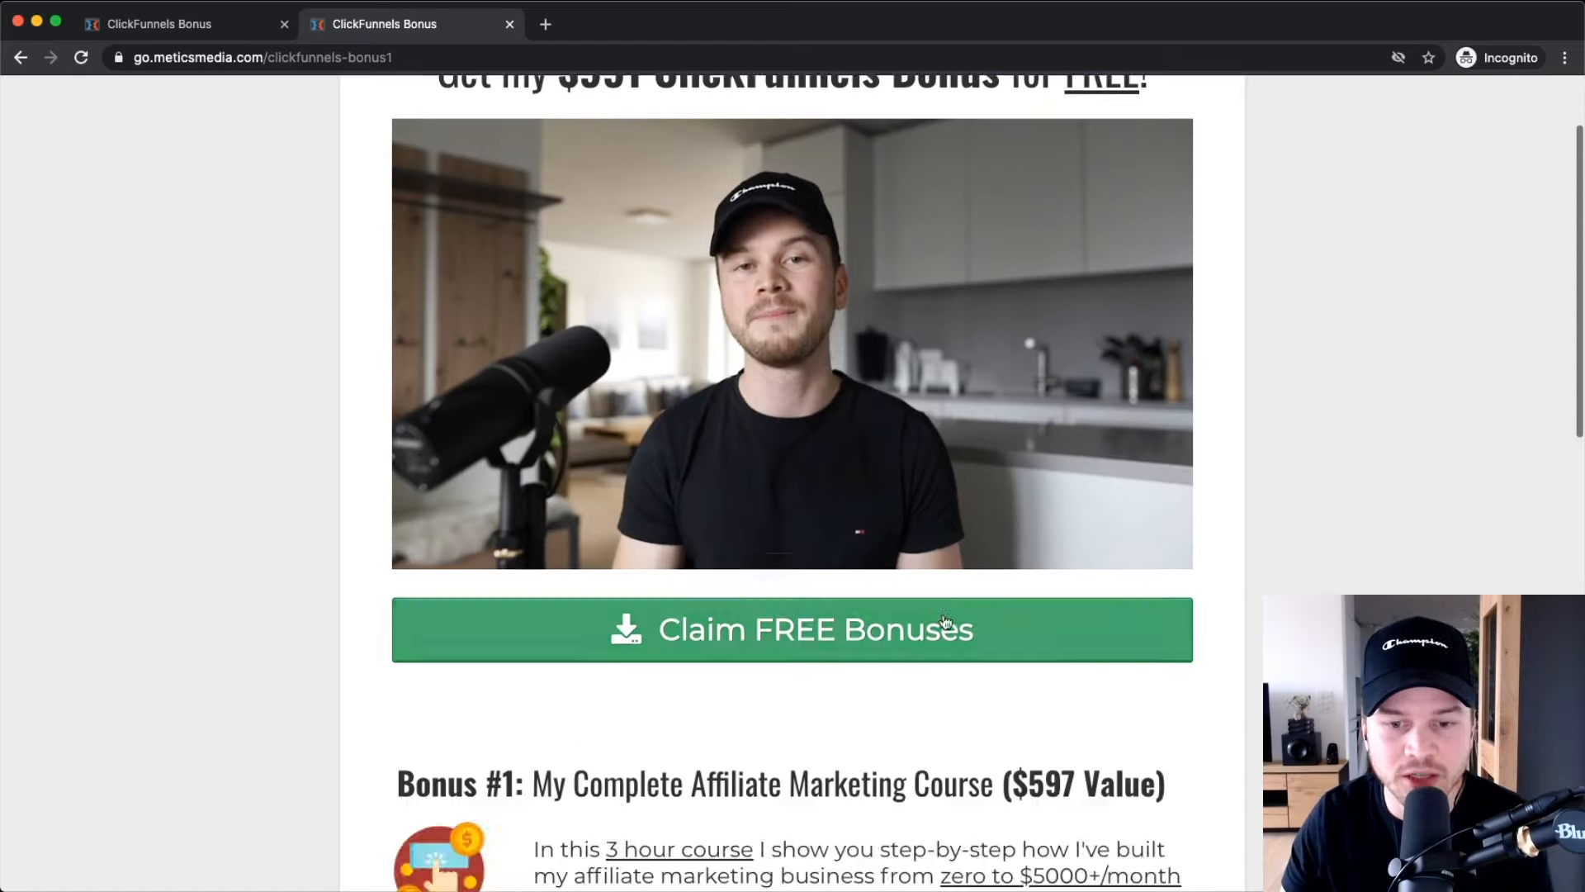
pyautogui.click(751, 645)
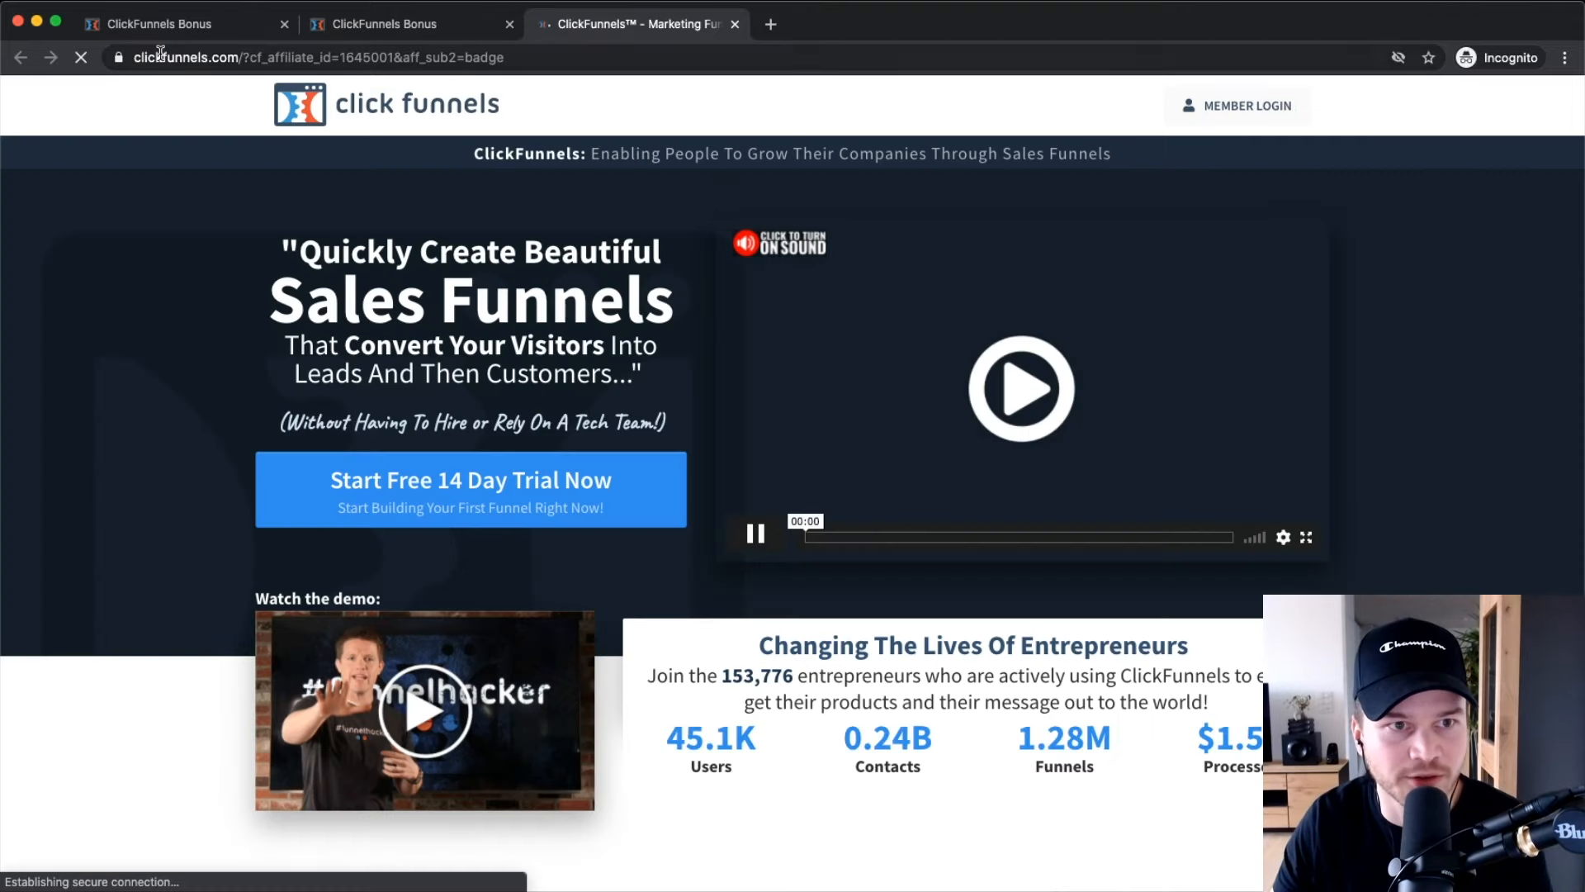
# Inspect the clickfunnels.com affiliate address, then return to the ClickFunnels Bonus tab.
pyautogui.click(124, 60)
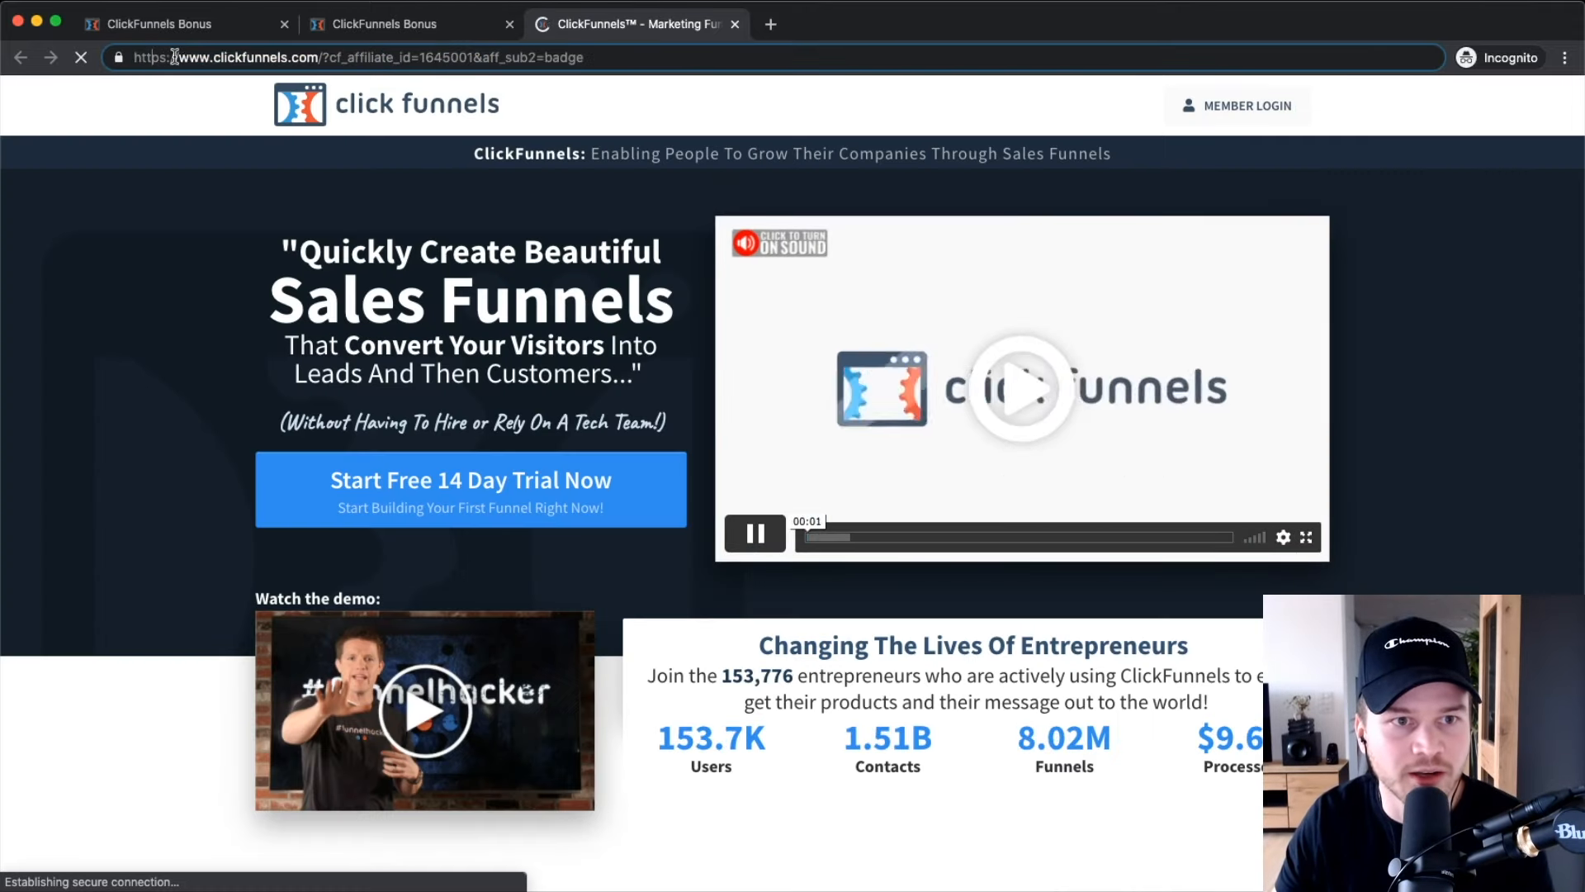
pyautogui.moveTo(199, 58); pyautogui.dragTo(311, 61)
pyautogui.scroll(-2, 780, 374)
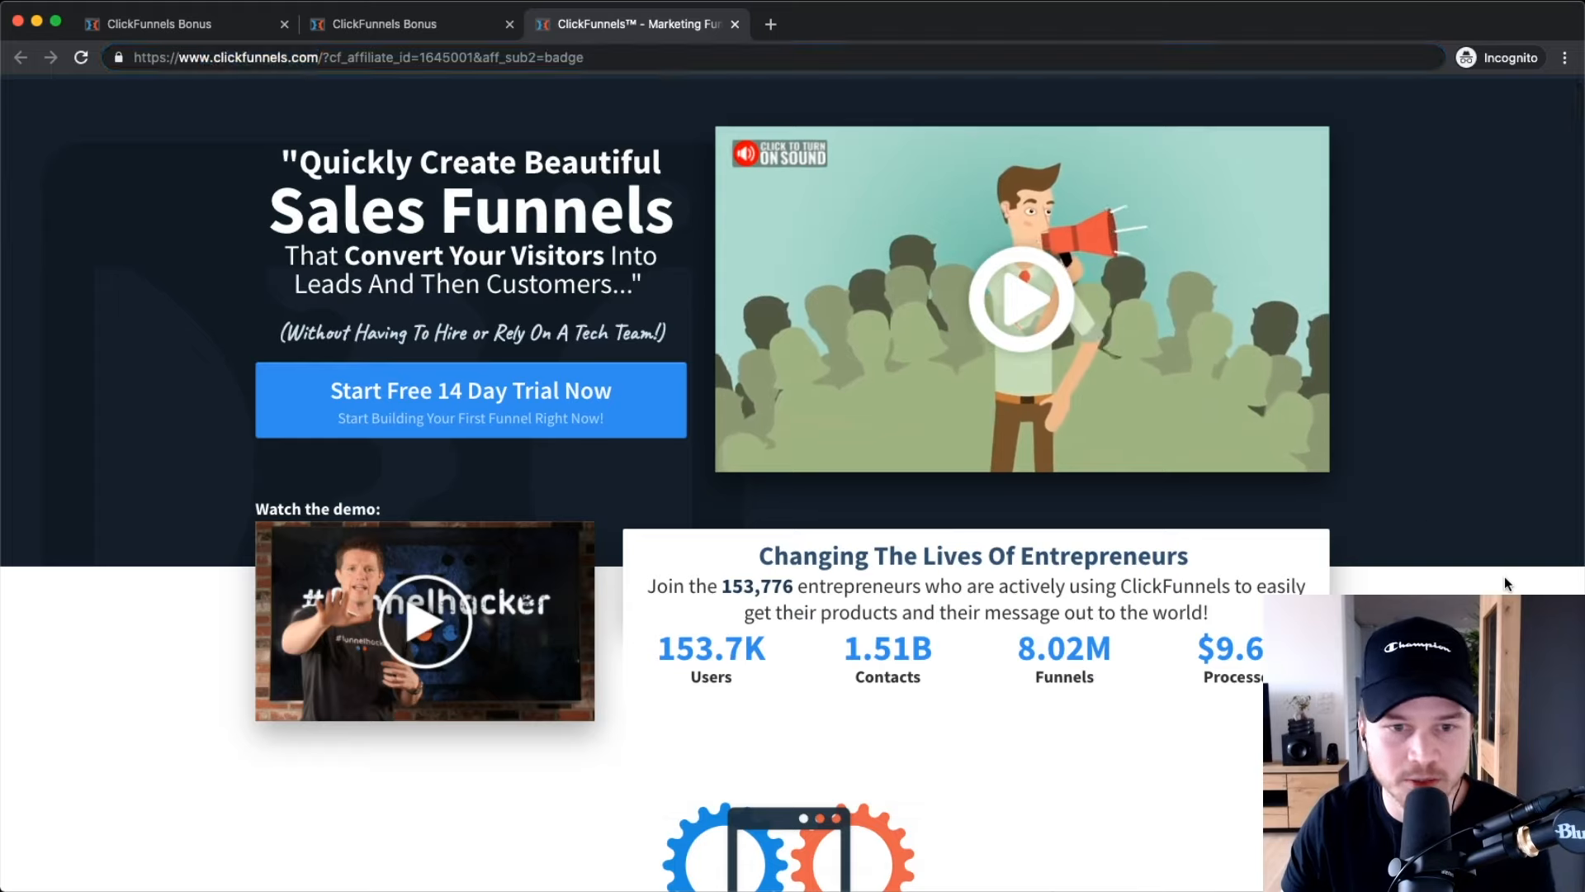
pyautogui.scroll(2, 1220, 430)
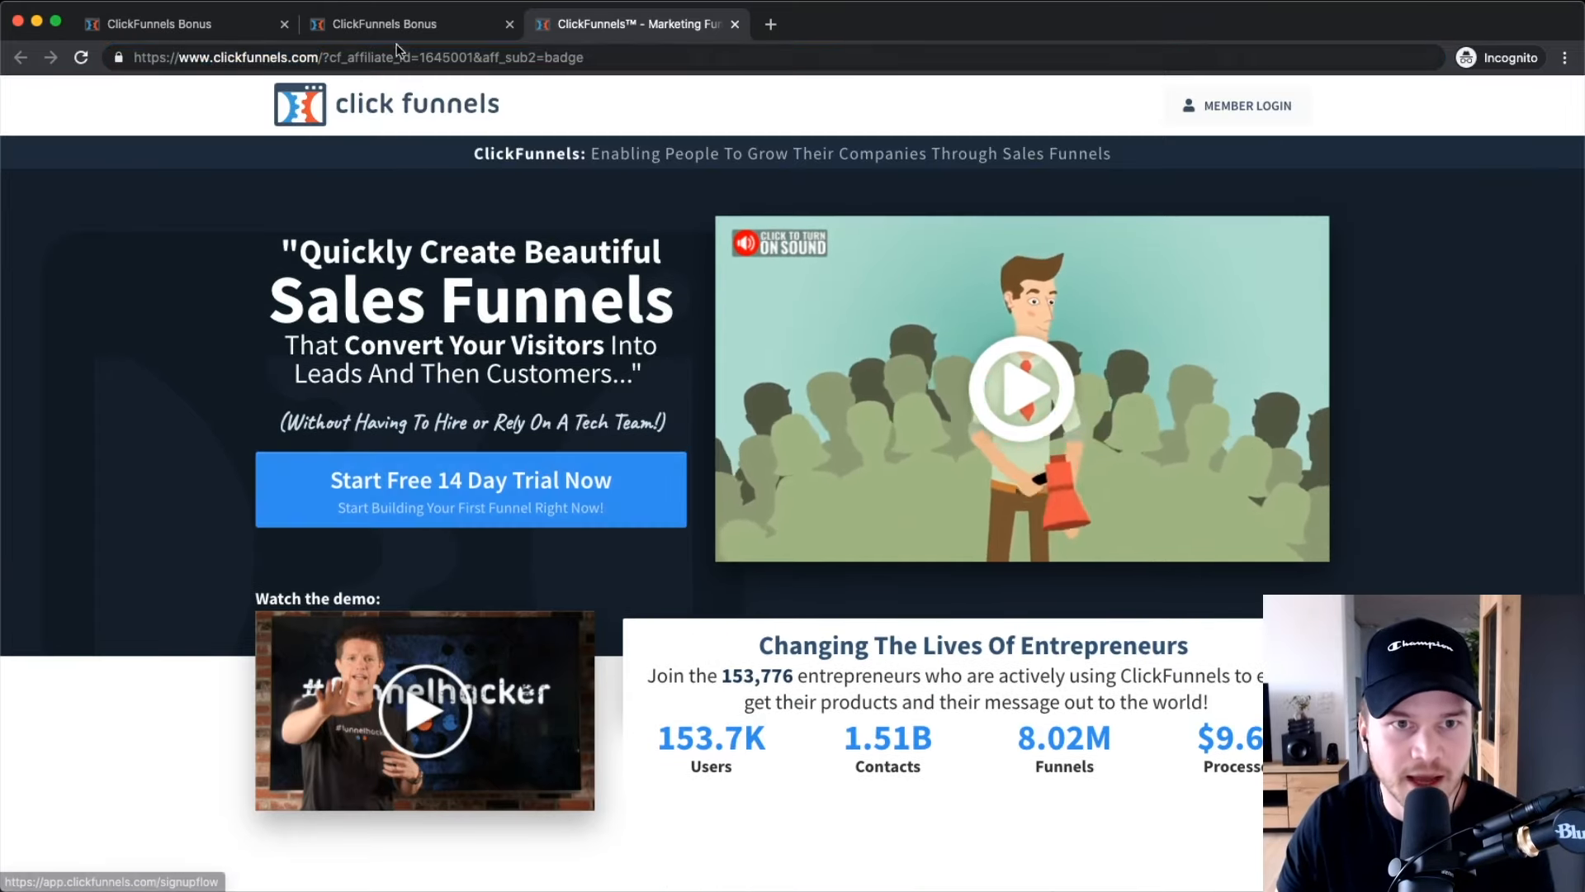
pyautogui.click(443, 33)
pyautogui.moveTo(615, 238)
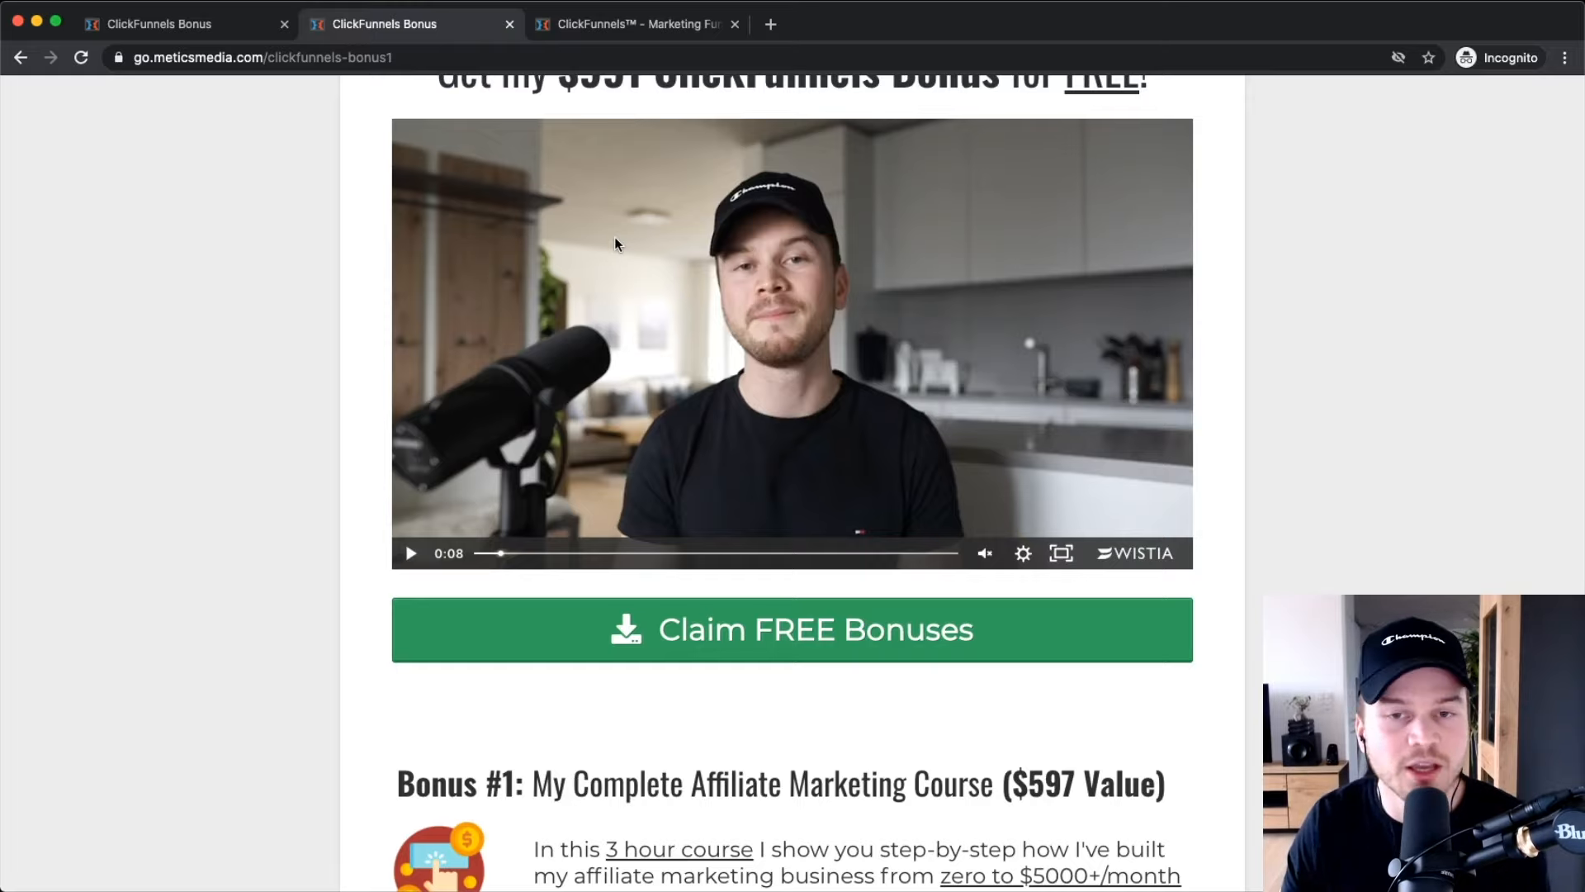
# Review the bonus page's claim steps, highlighting the contact e-mail address in Step 2.
pyautogui.scroll(-5, 536, 273)
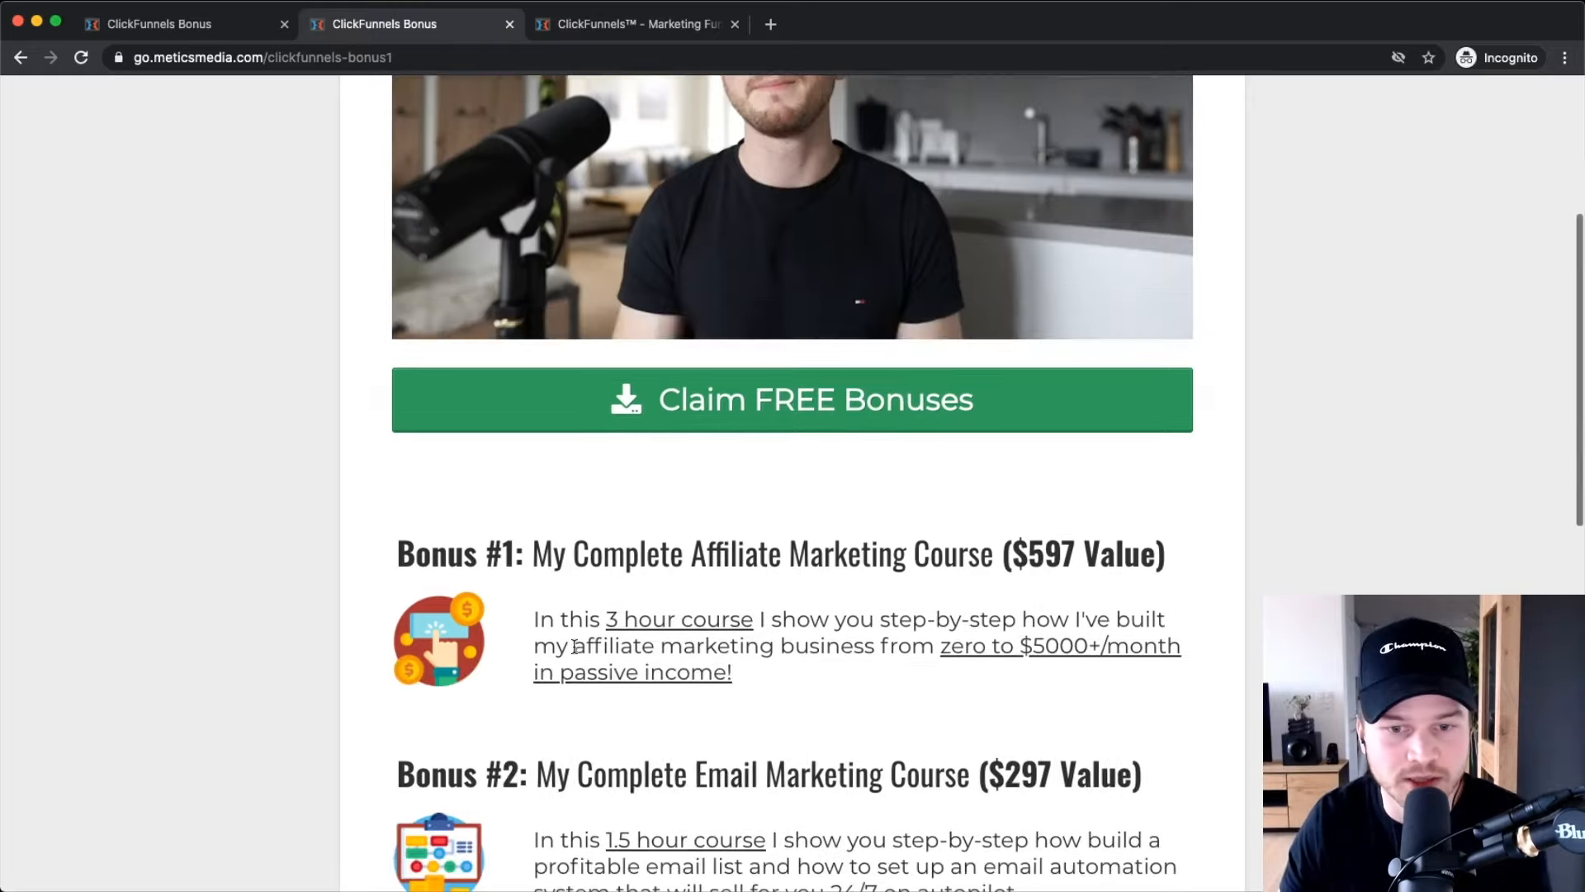
pyautogui.scroll(-5, 758, 658)
pyautogui.scroll(-7, 559, 552)
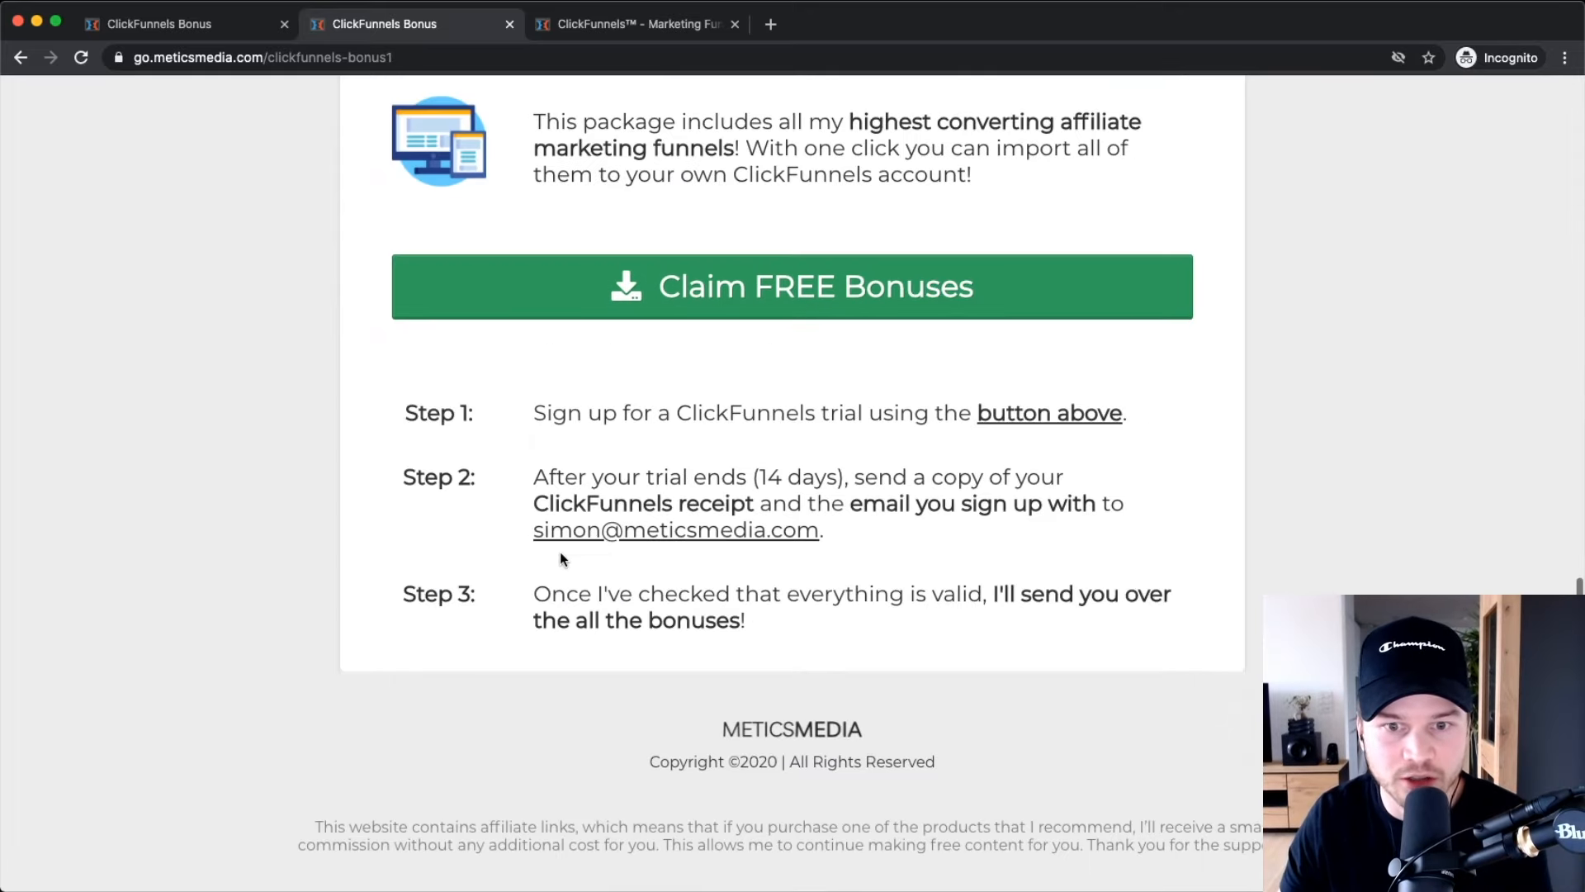
pyautogui.scroll(5, 735, 506)
pyautogui.moveTo(478, 520); pyautogui.dragTo(1192, 524)
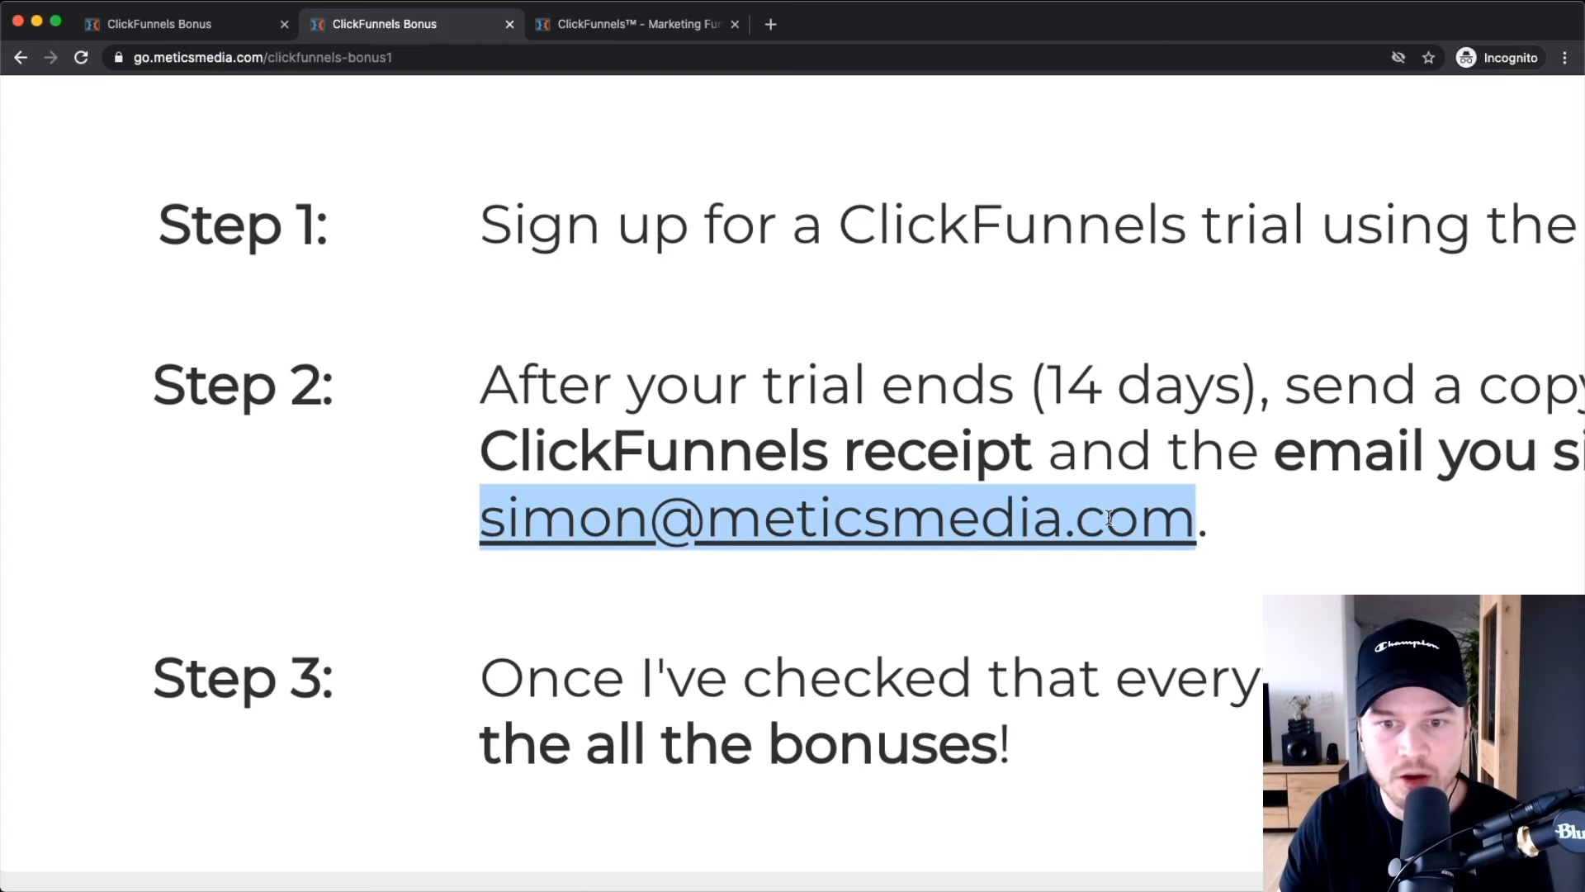
pyautogui.scroll(-1, 1083, 519)
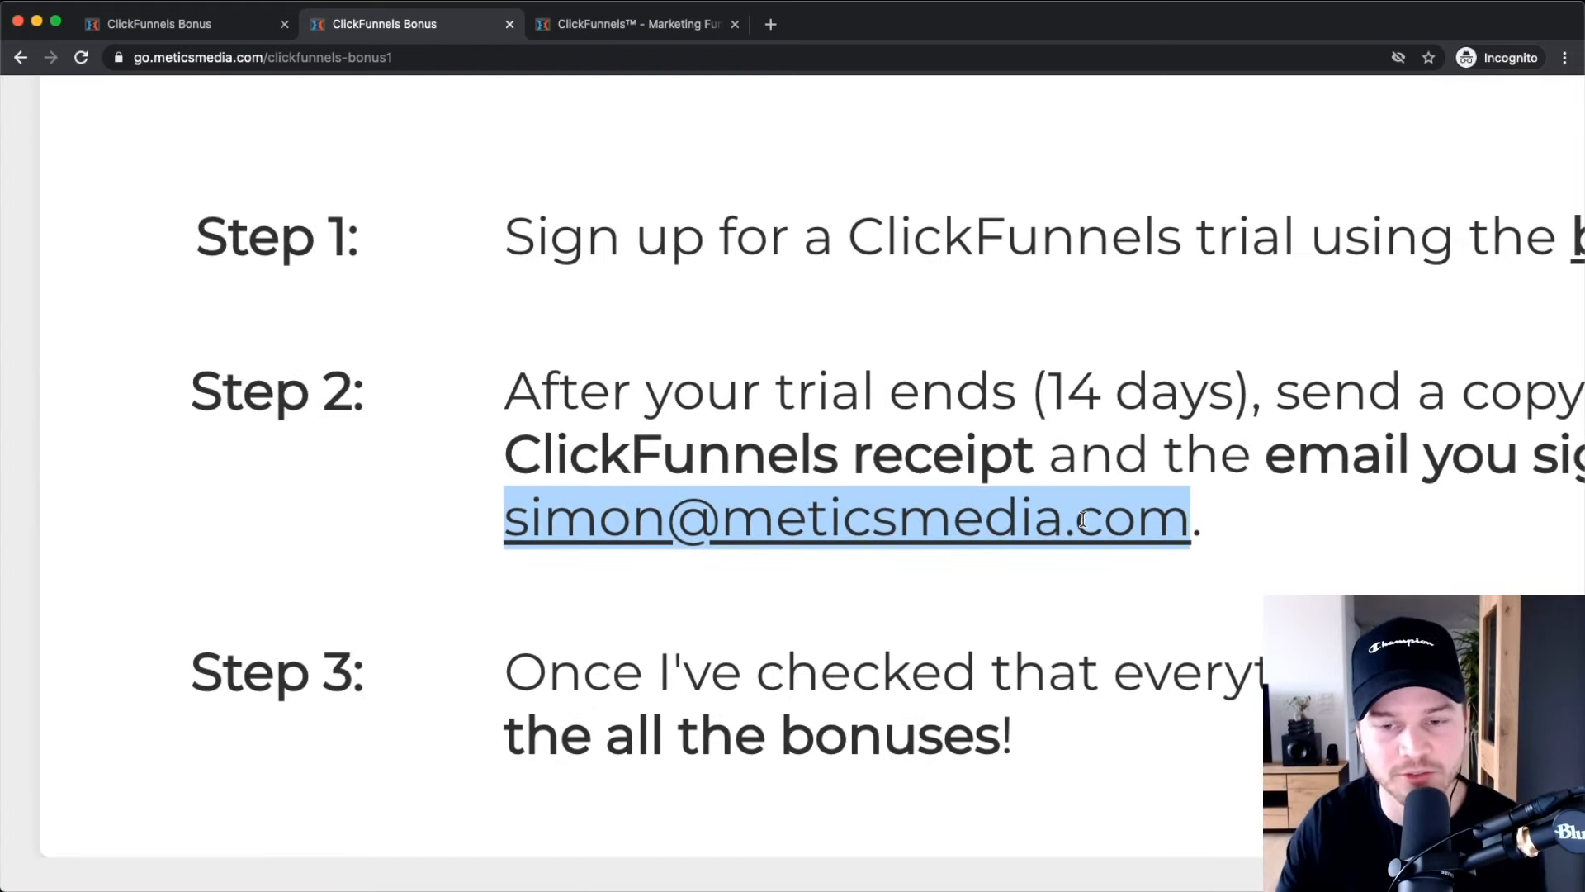
pyautogui.hscroll(5, 853, 503)
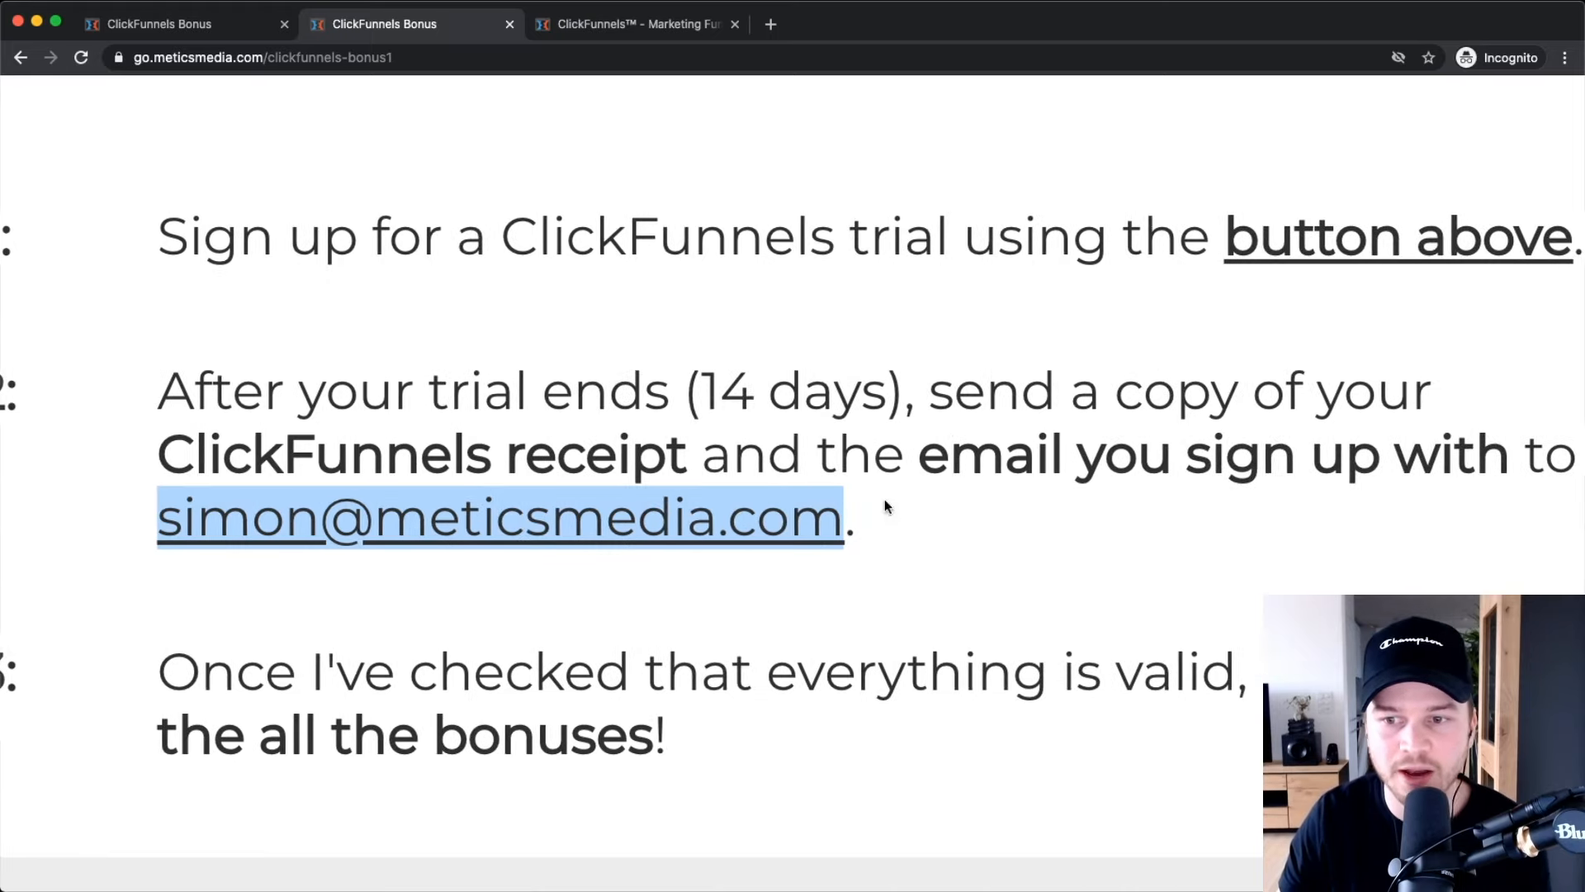
pyautogui.hscroll(5, 1040, 472)
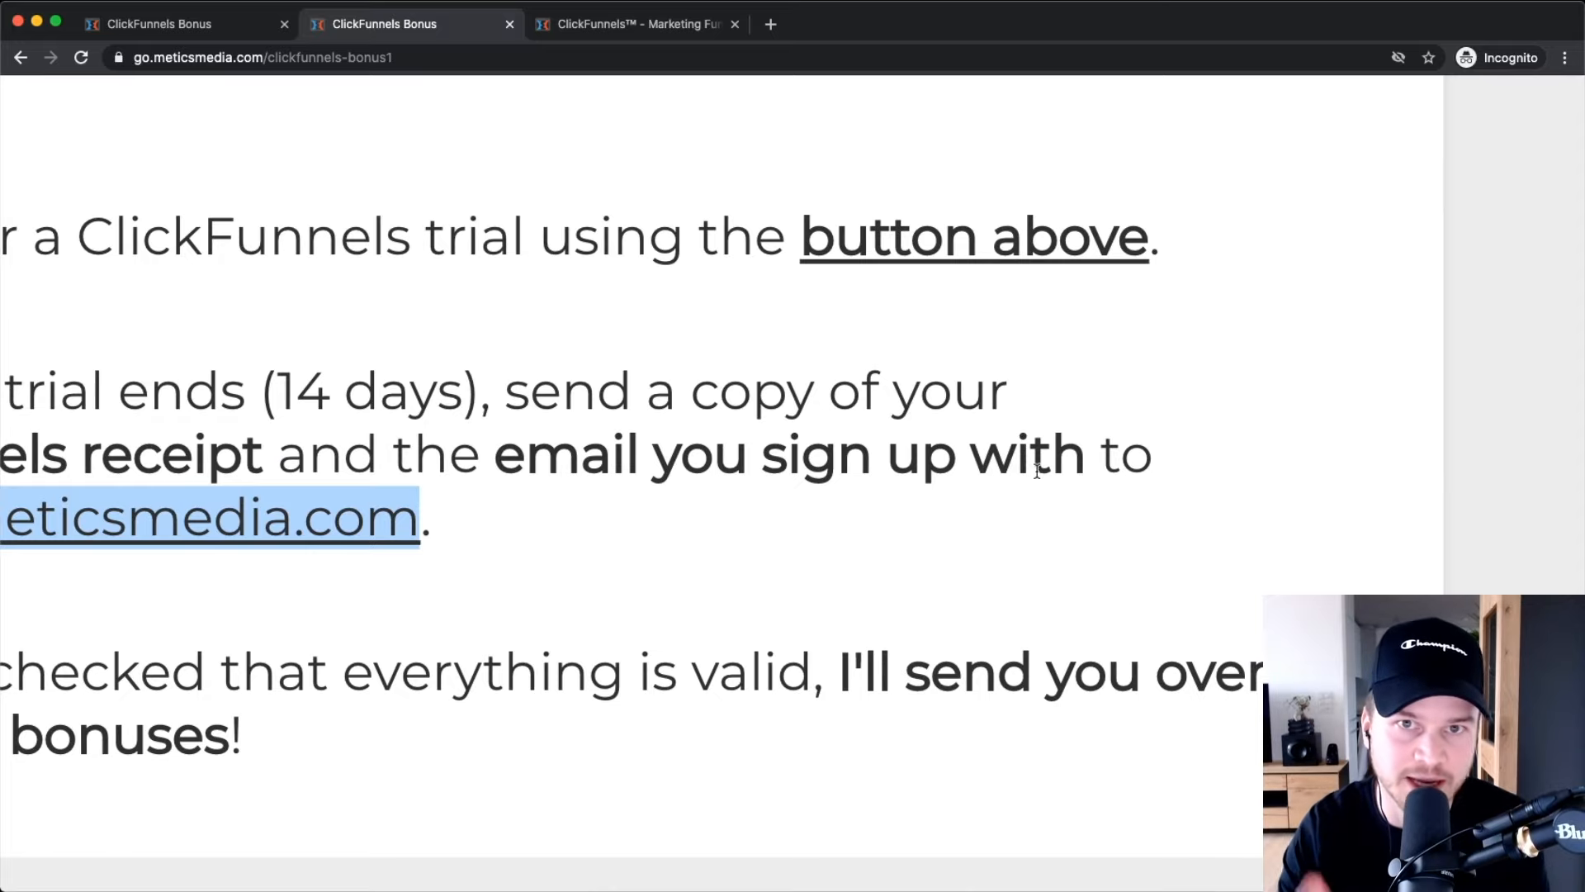
pyautogui.scroll(-5, 924, 420)
pyautogui.click(824, 493)
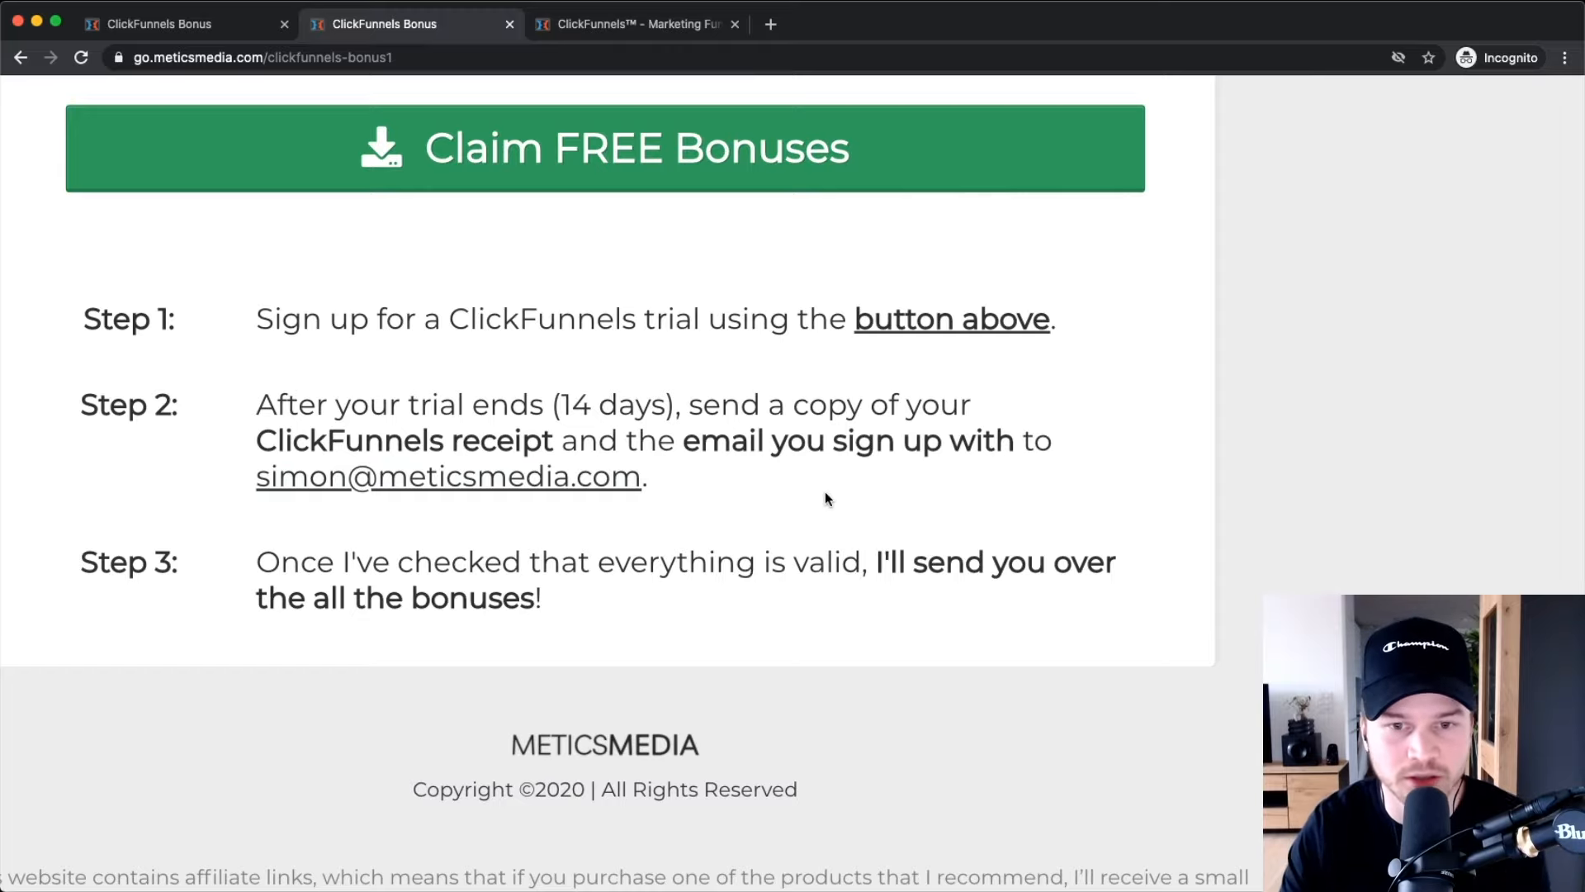
# Return to the top of the bonus page and switch to the ClickFunnels homepage tab.
pyautogui.scroll(6, 753, 497)
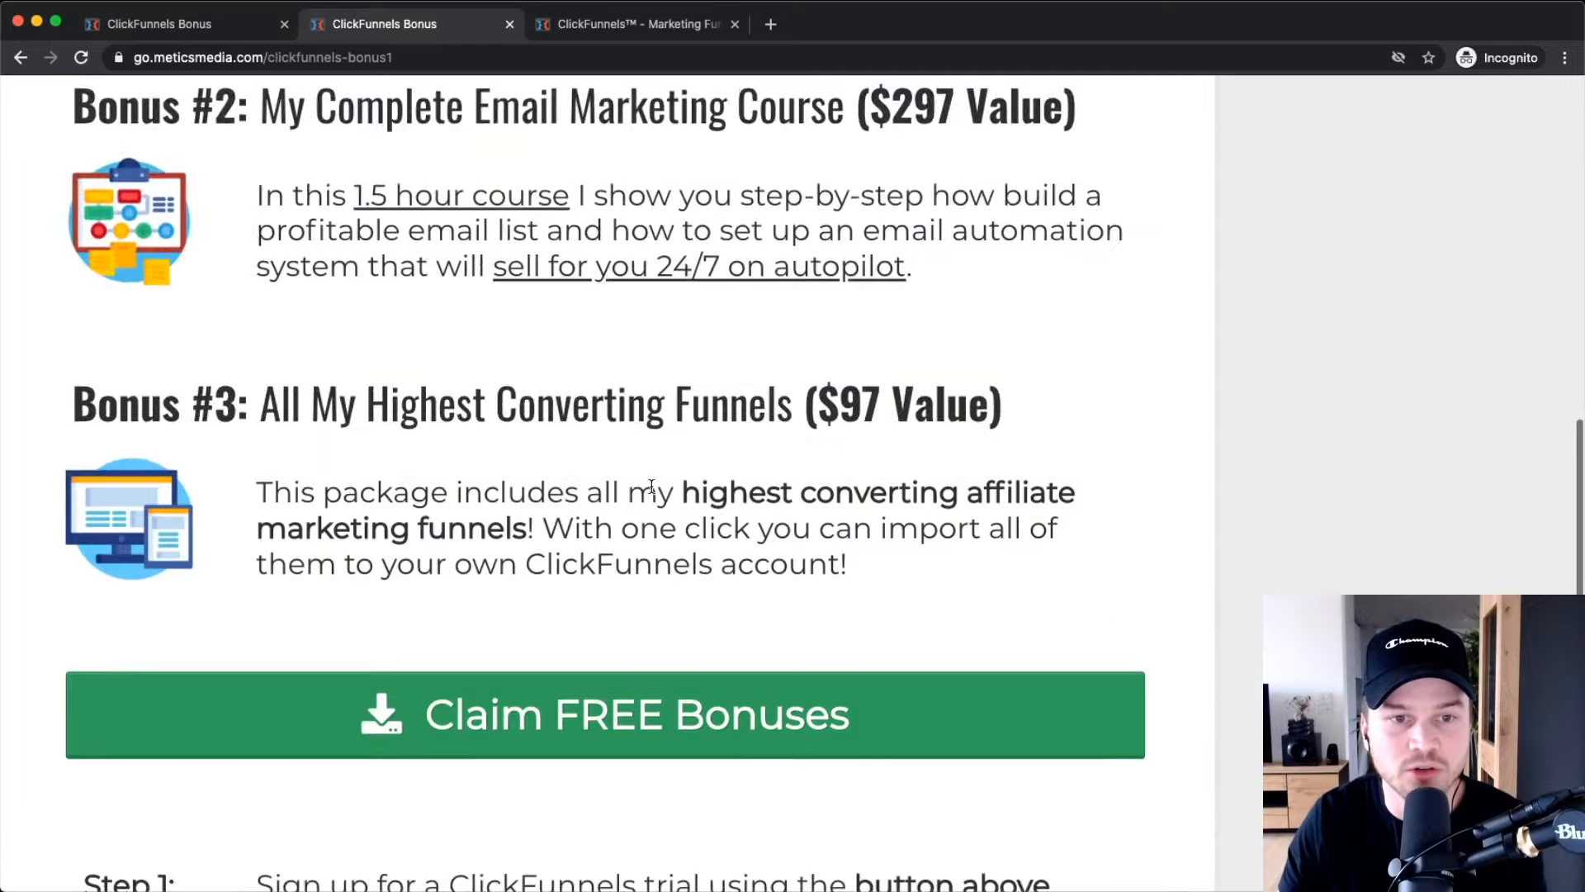
pyautogui.scroll(-4, 701, 470)
pyautogui.scroll(3, 683, 454)
pyautogui.scroll(10, 606, 301)
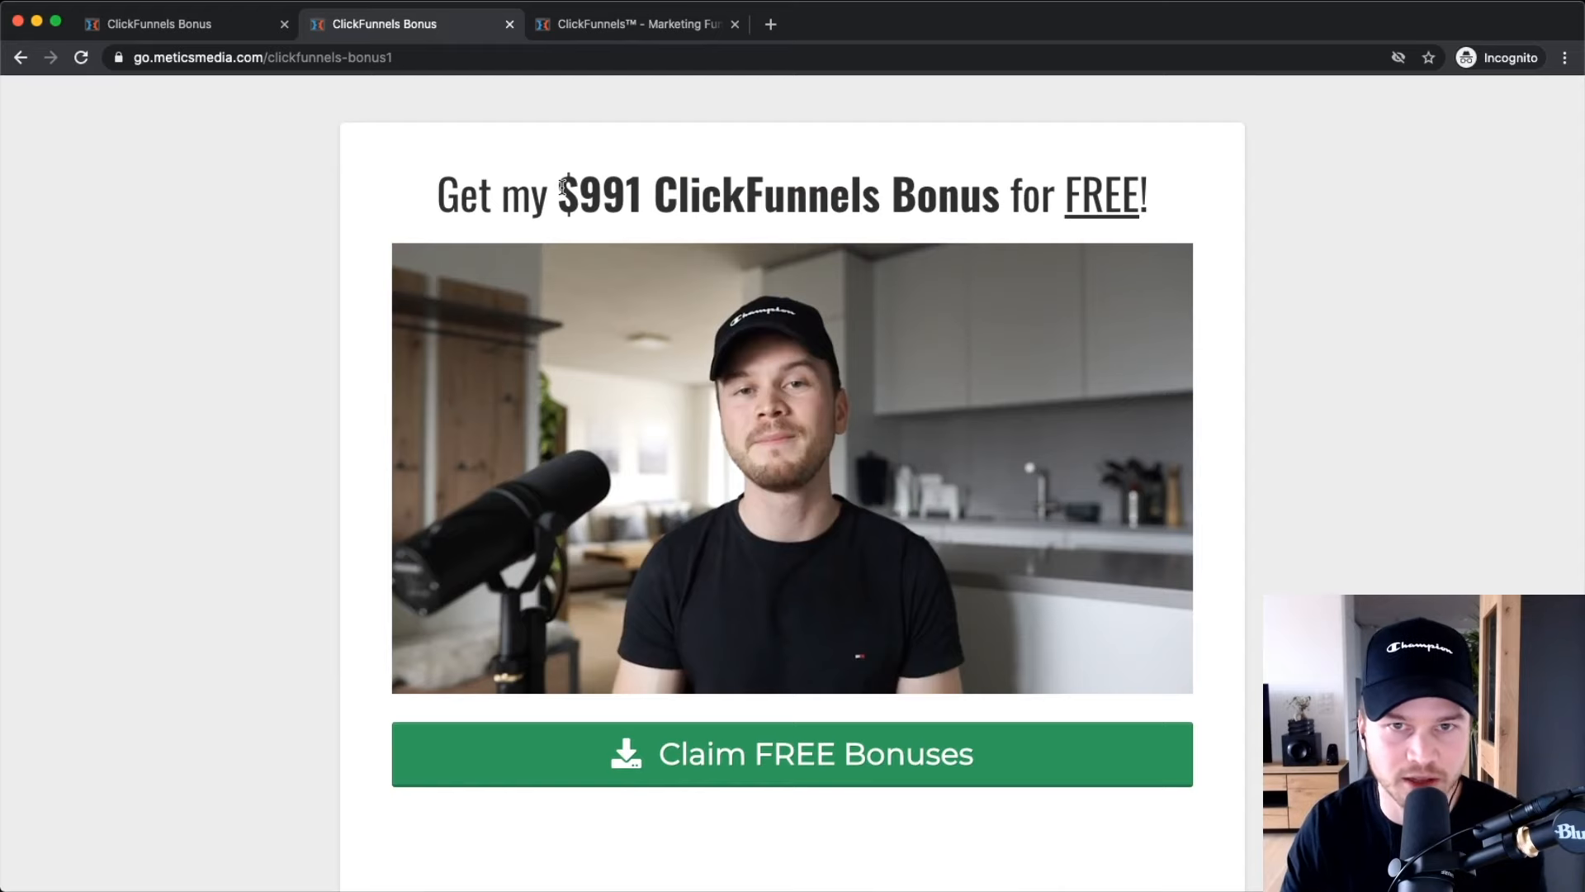
pyautogui.click(668, 25)
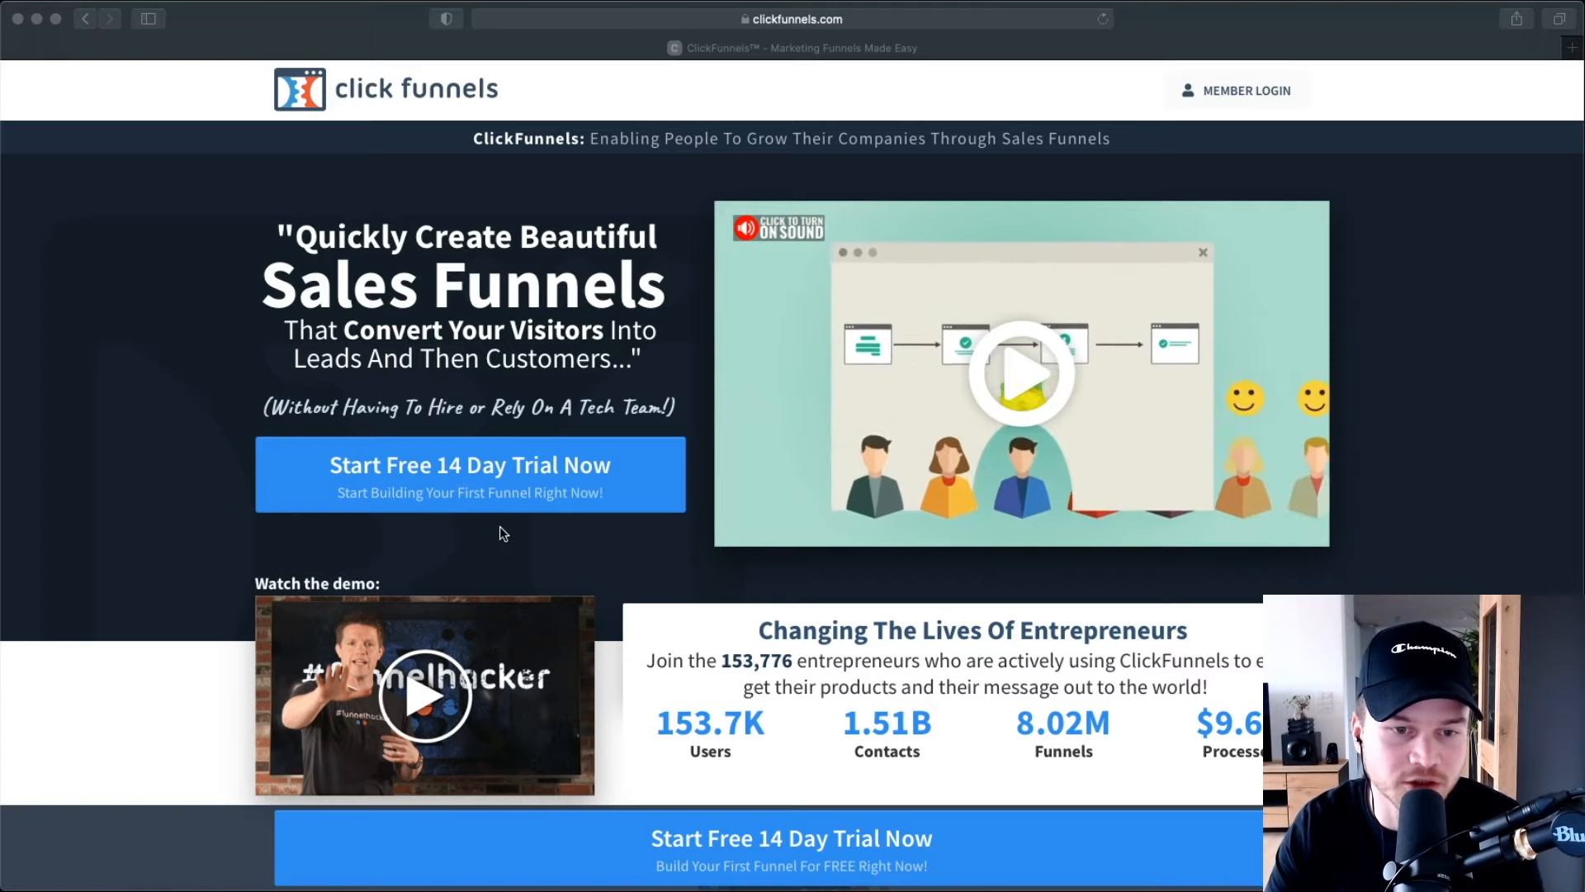
# Start the free 14-day trial and bring up the account sign-up page.
pyautogui.click(468, 537)
pyautogui.scroll(5, 410, 483)
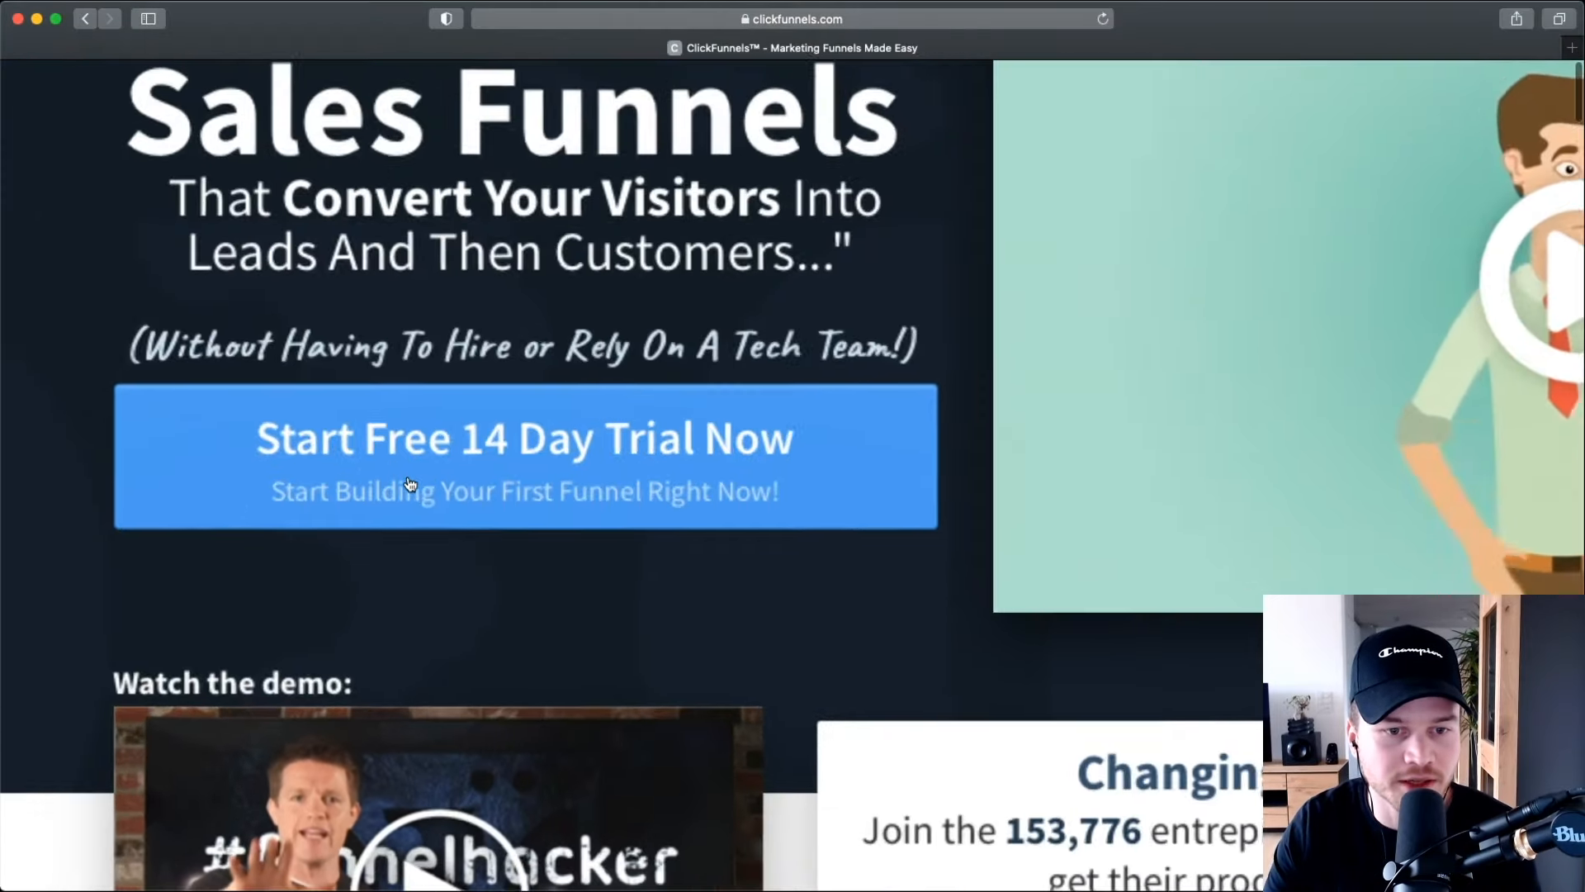
pyautogui.hscroll(1, 425, 481)
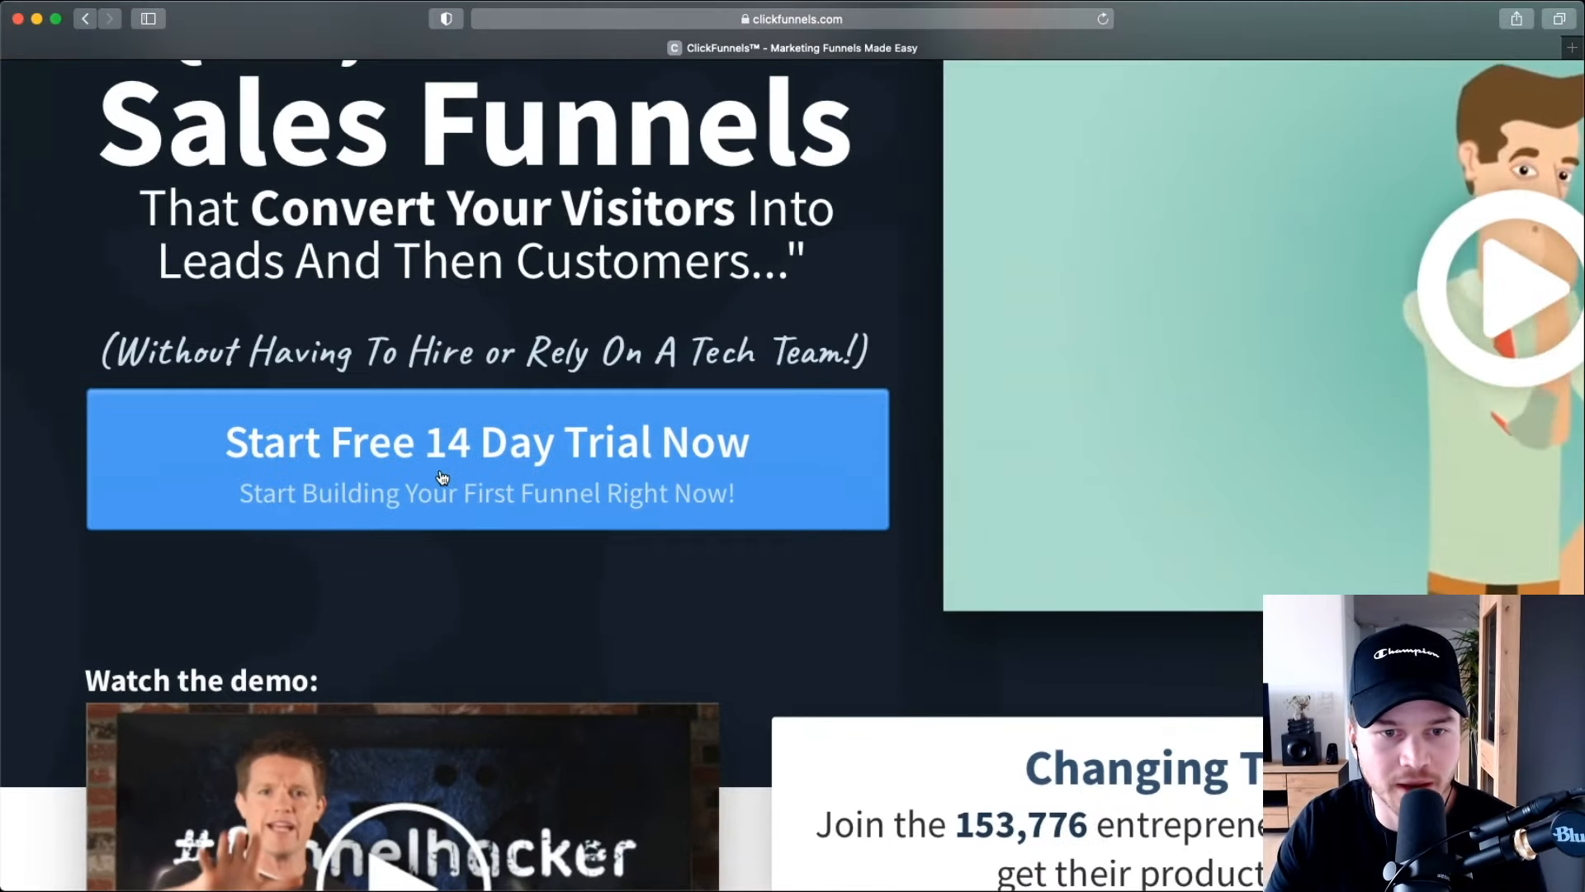
pyautogui.click(442, 476)
pyautogui.press('super+shift+backslash')
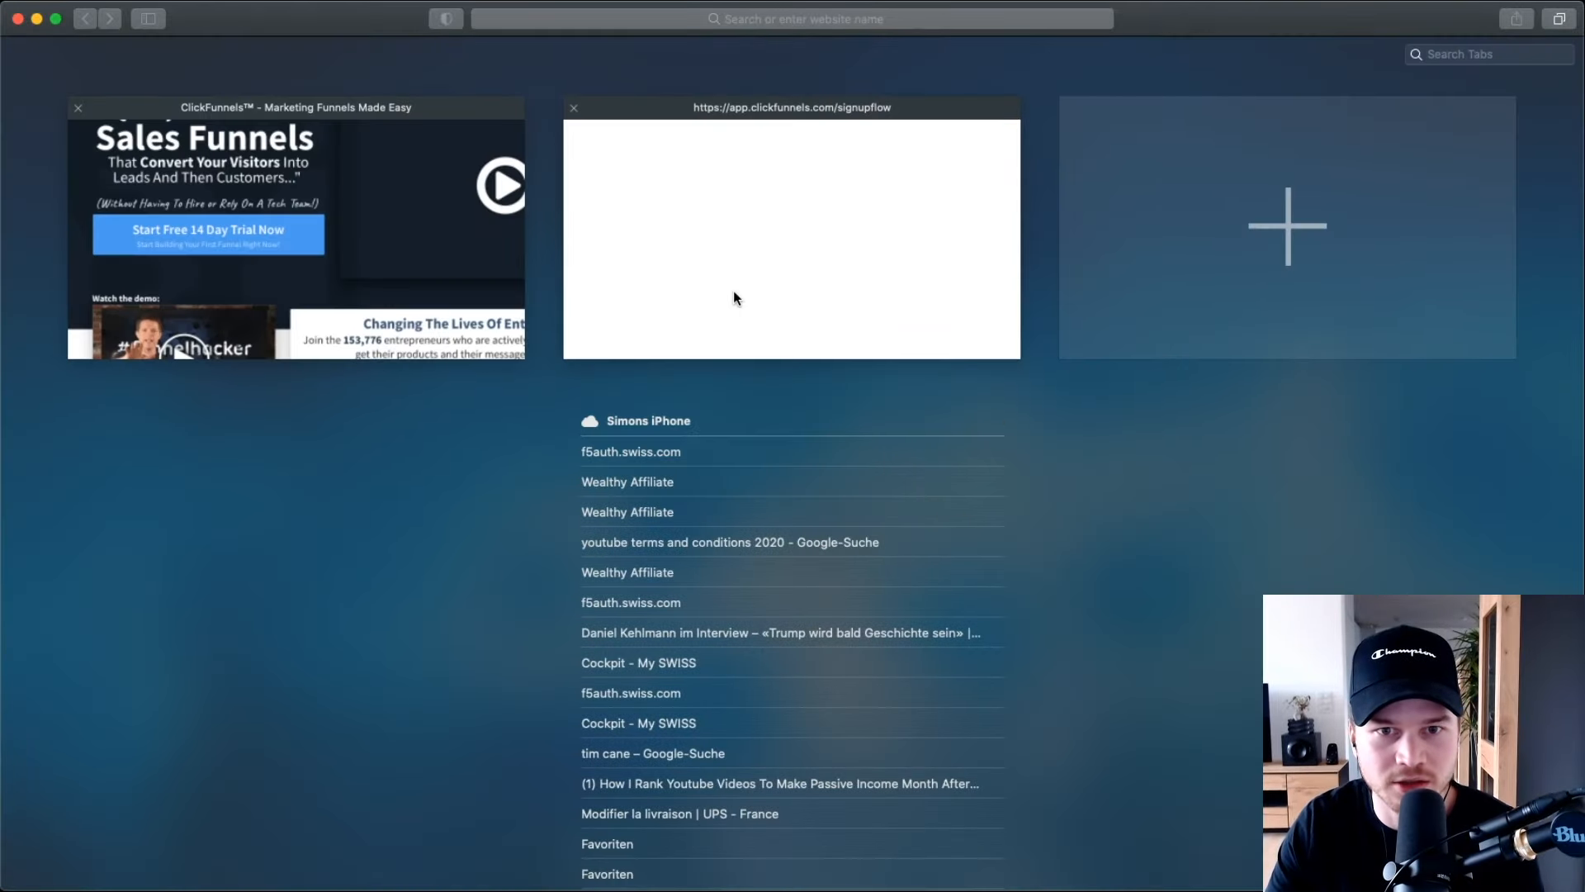
pyautogui.click(736, 298)
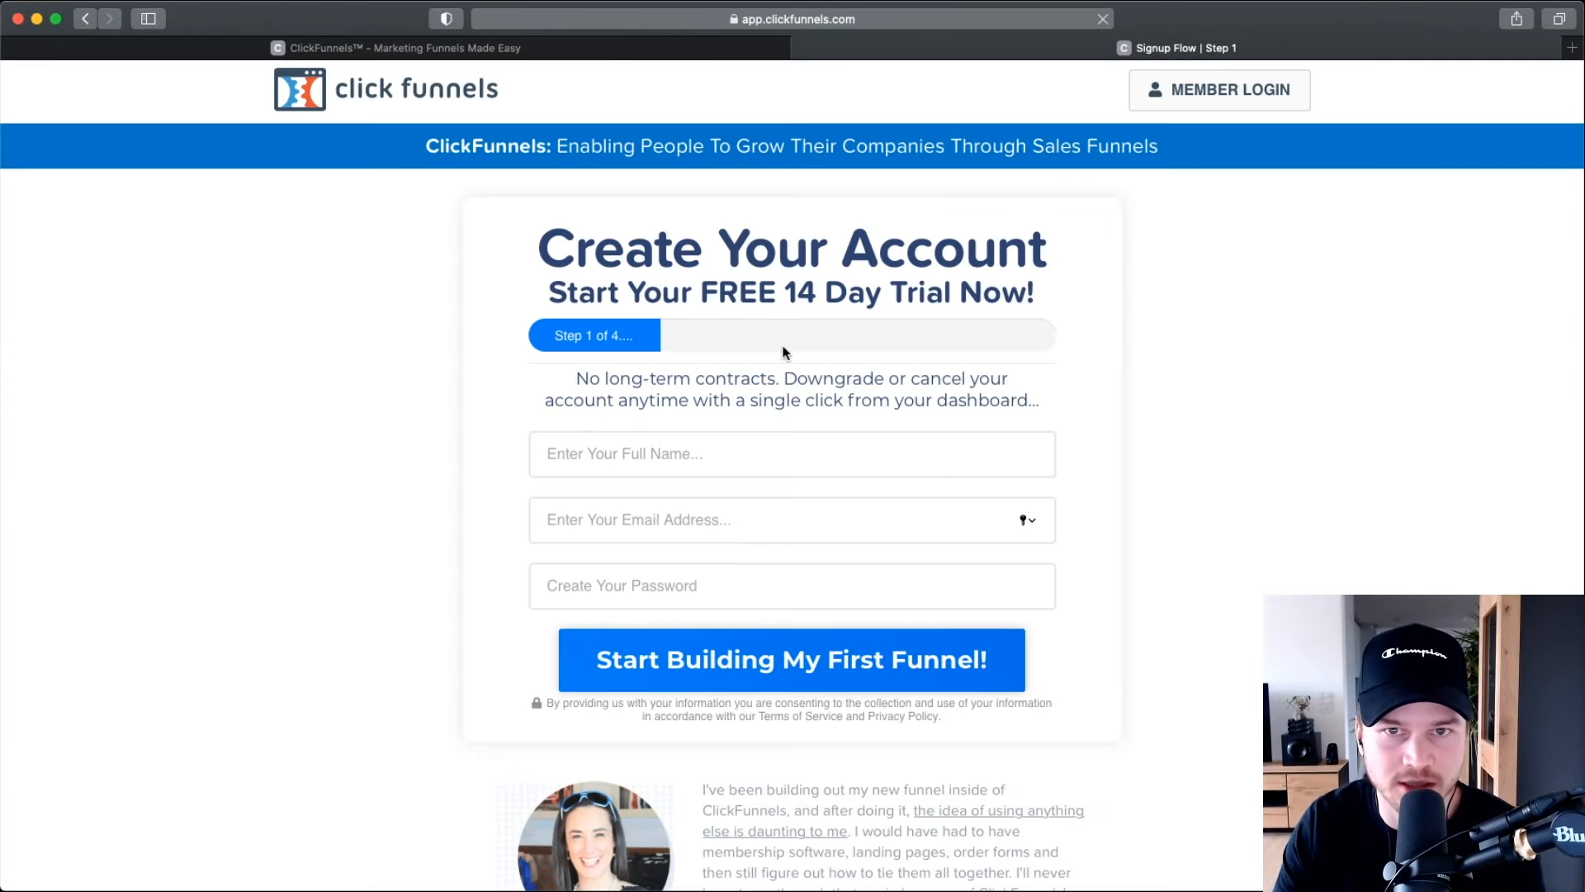
# Fill in the full name, e-mail address and account password, then submit to create the account.
pyautogui.click(669, 461)
pyautogui.write('Metics Media')
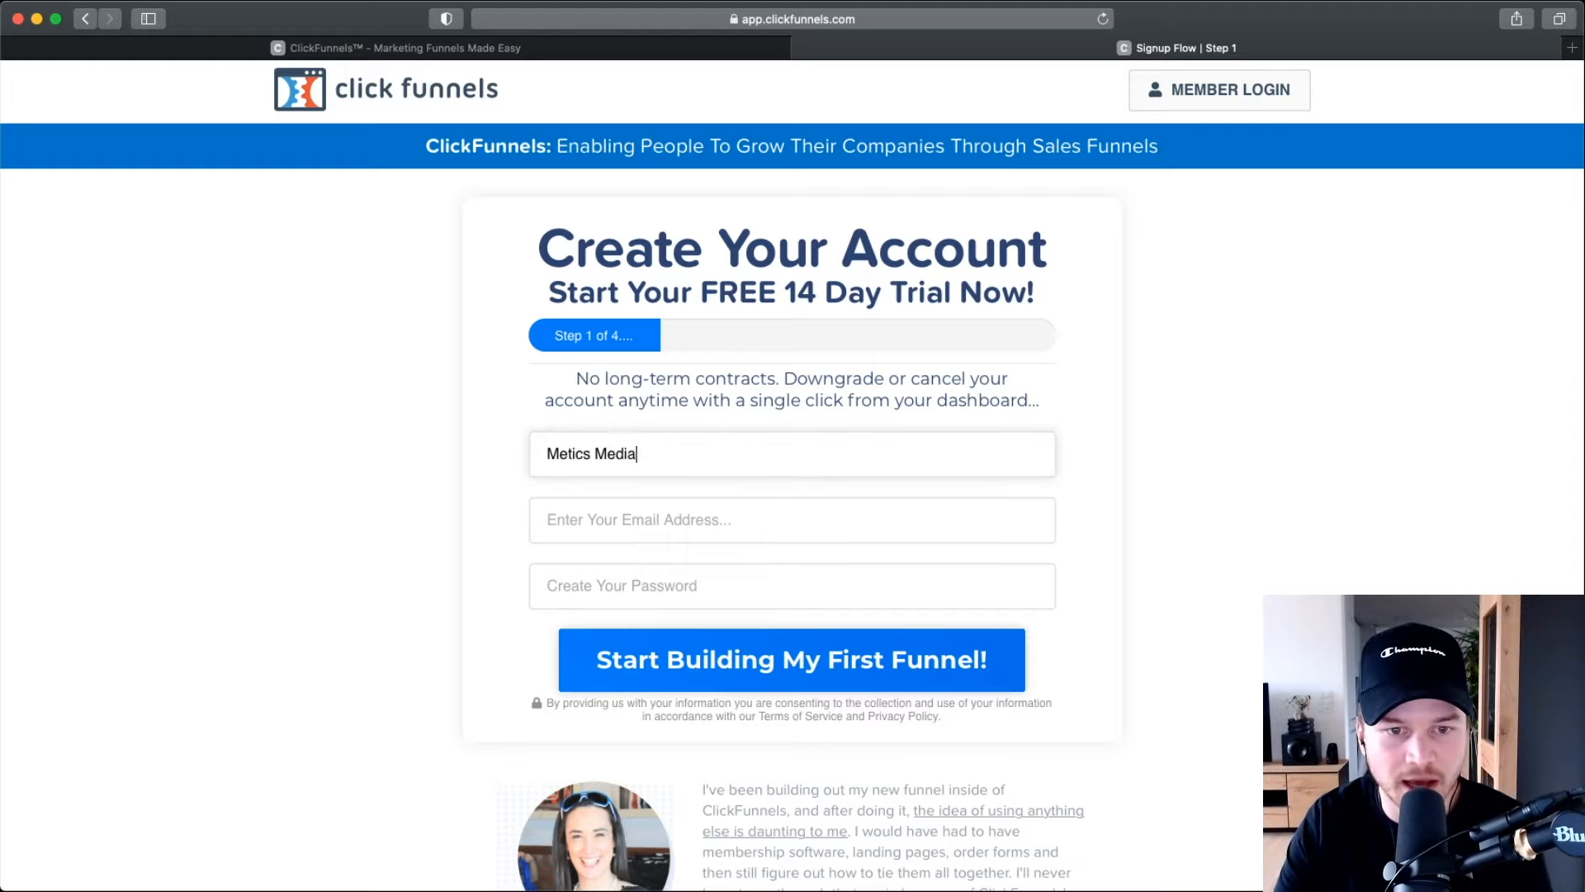
pyautogui.press('Tab')
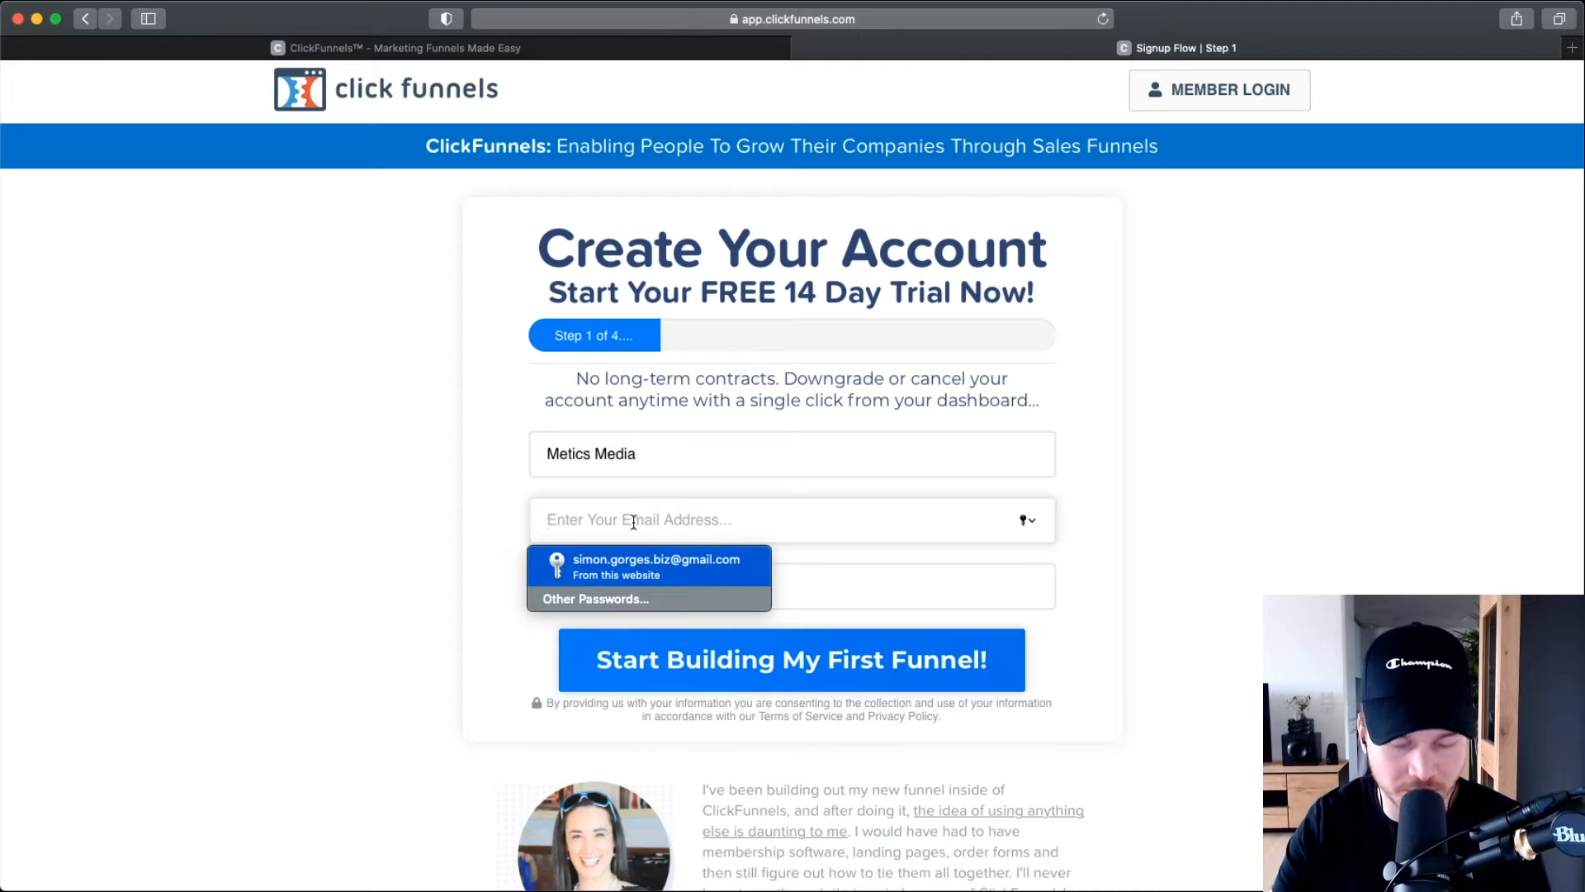
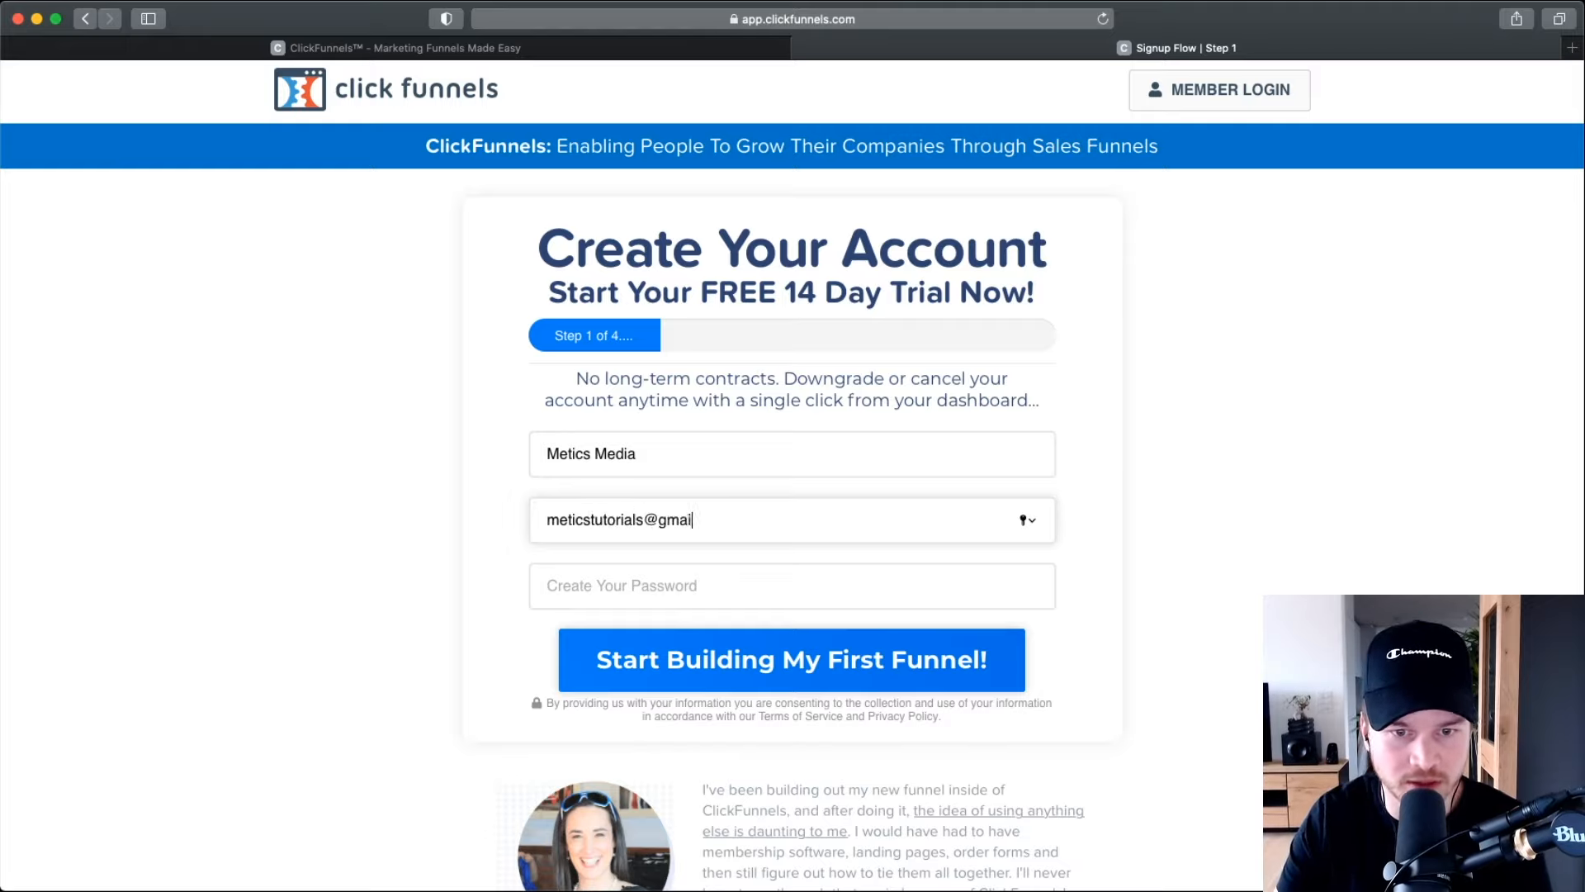
pyautogui.press('Tab')
pyautogui.write('••••••••')
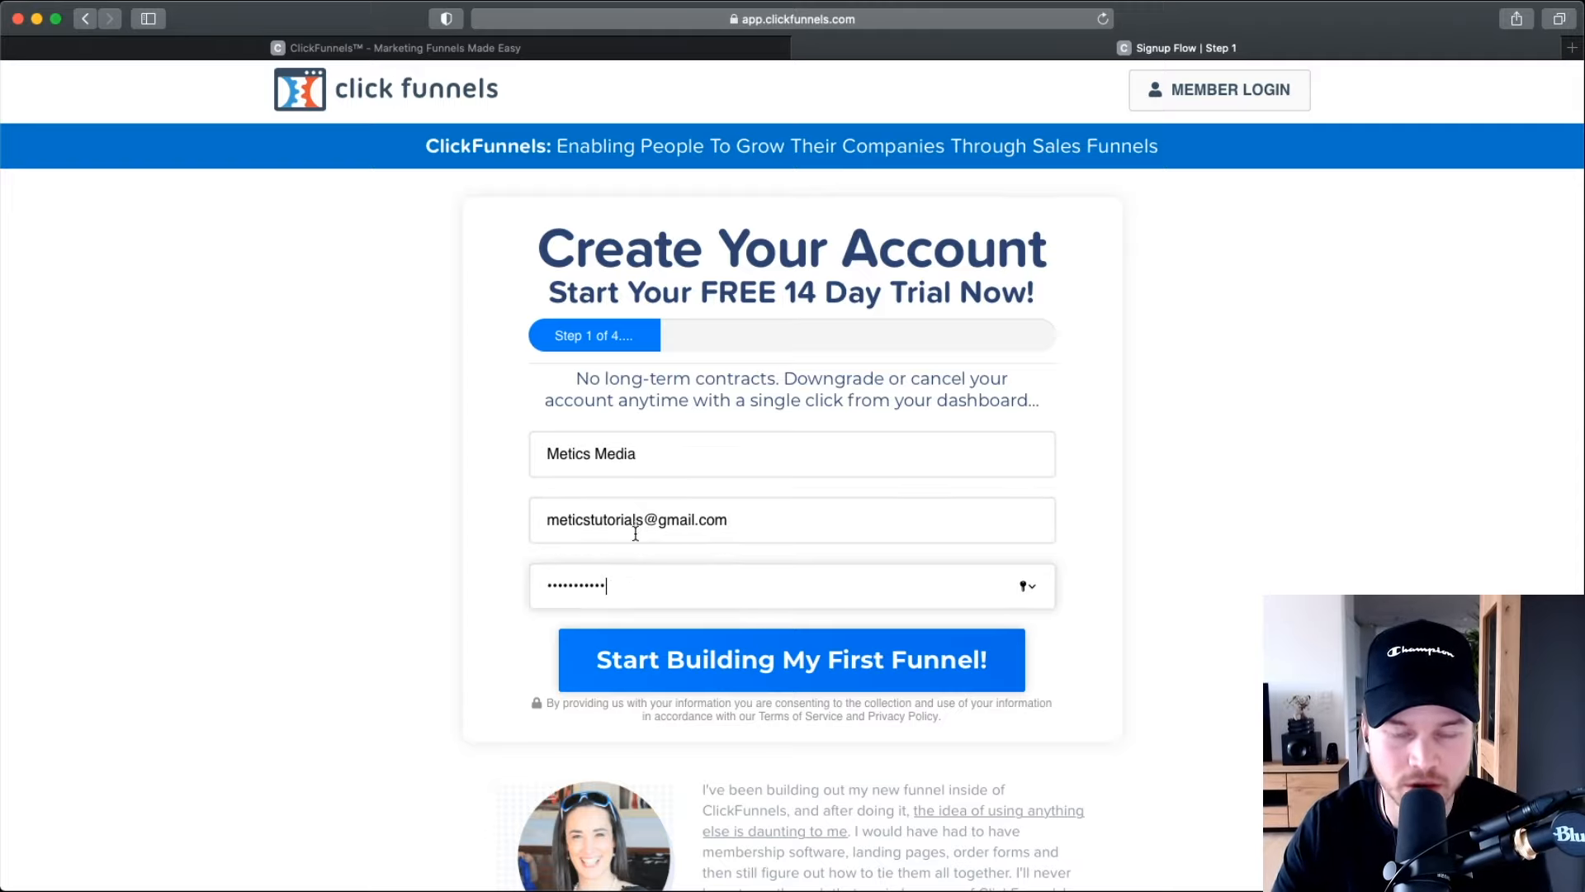
pyautogui.click(719, 666)
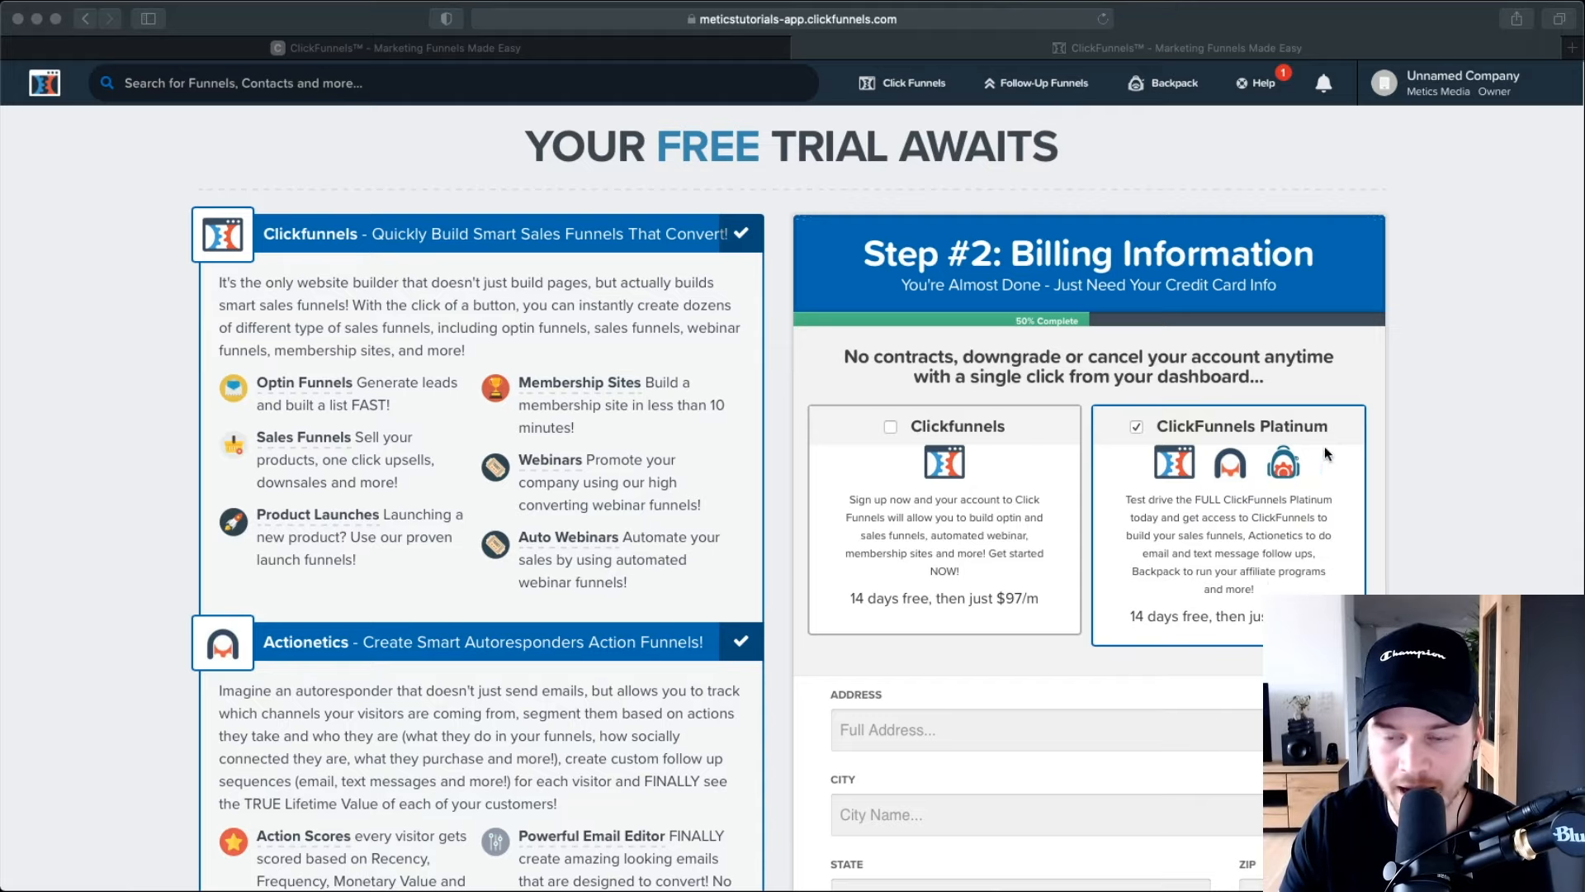
# Tick the standard Clickfunnels $97/m plan instead of Platinum and scroll through the address fields.
pyautogui.click(1288, 626)
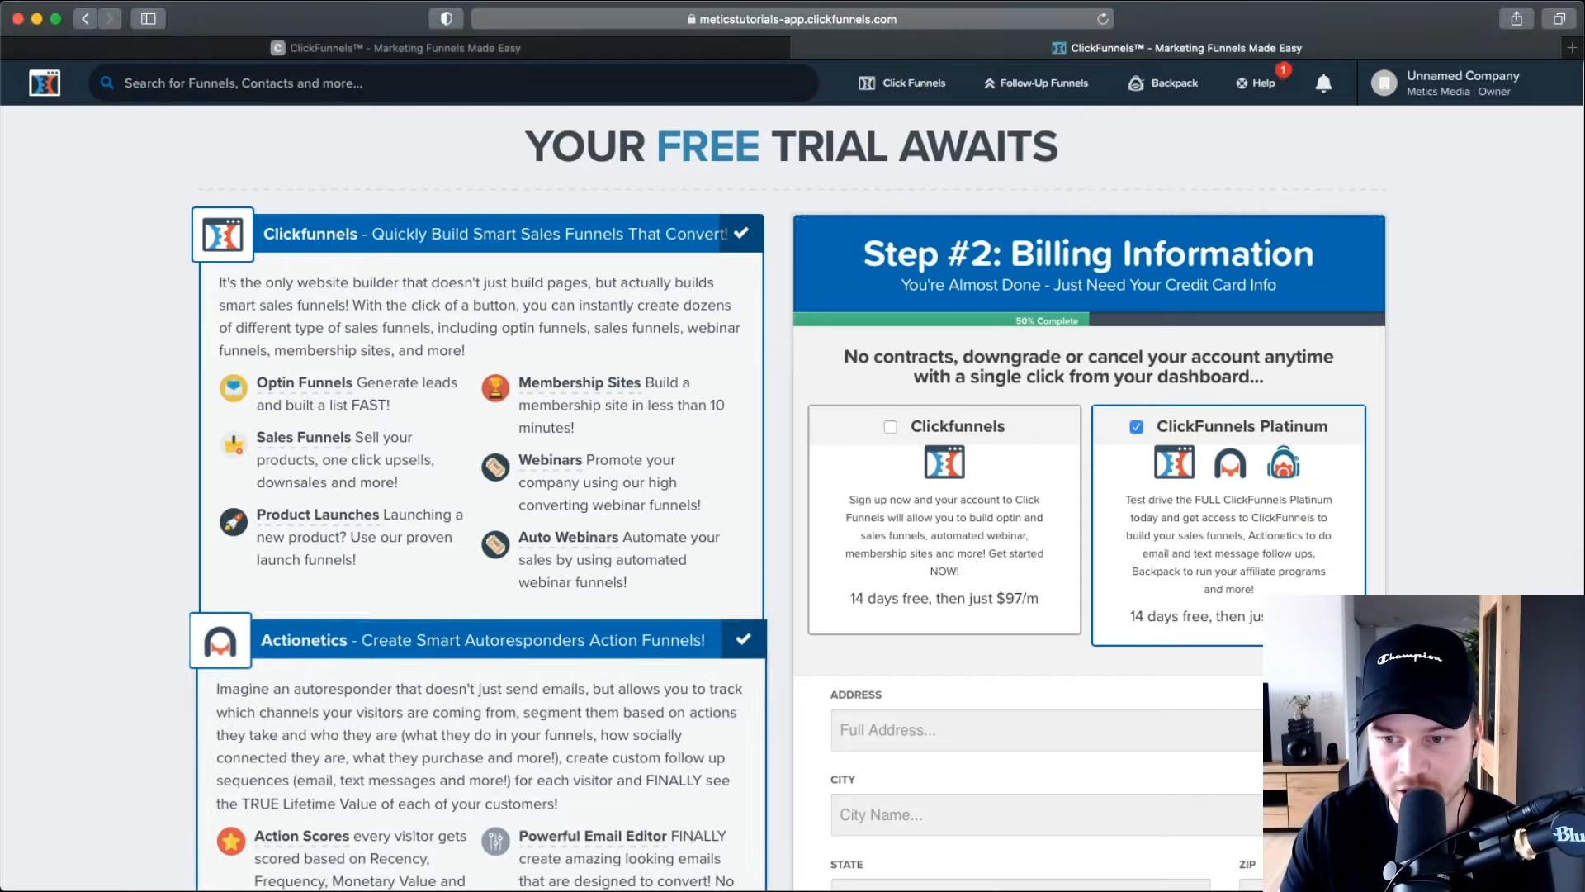
pyautogui.scroll(5, 1288, 626)
pyautogui.scroll(-5, 1288, 626)
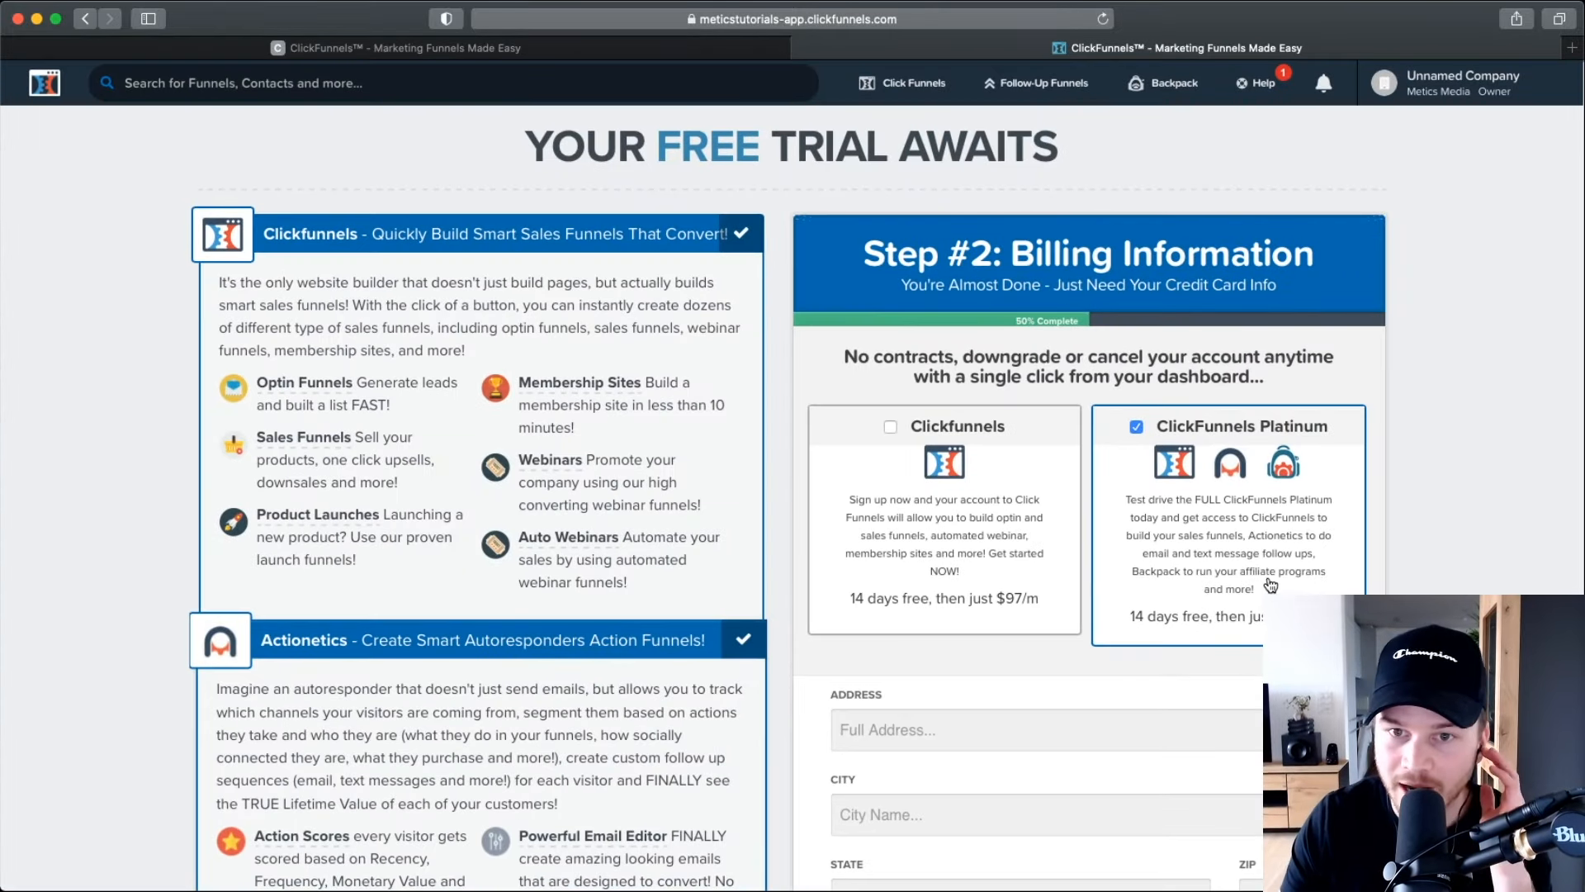
pyautogui.scroll(3, 895, 423)
pyautogui.click(890, 424)
pyautogui.scroll(3, 1148, 788)
pyautogui.scroll(-5, 1147, 789)
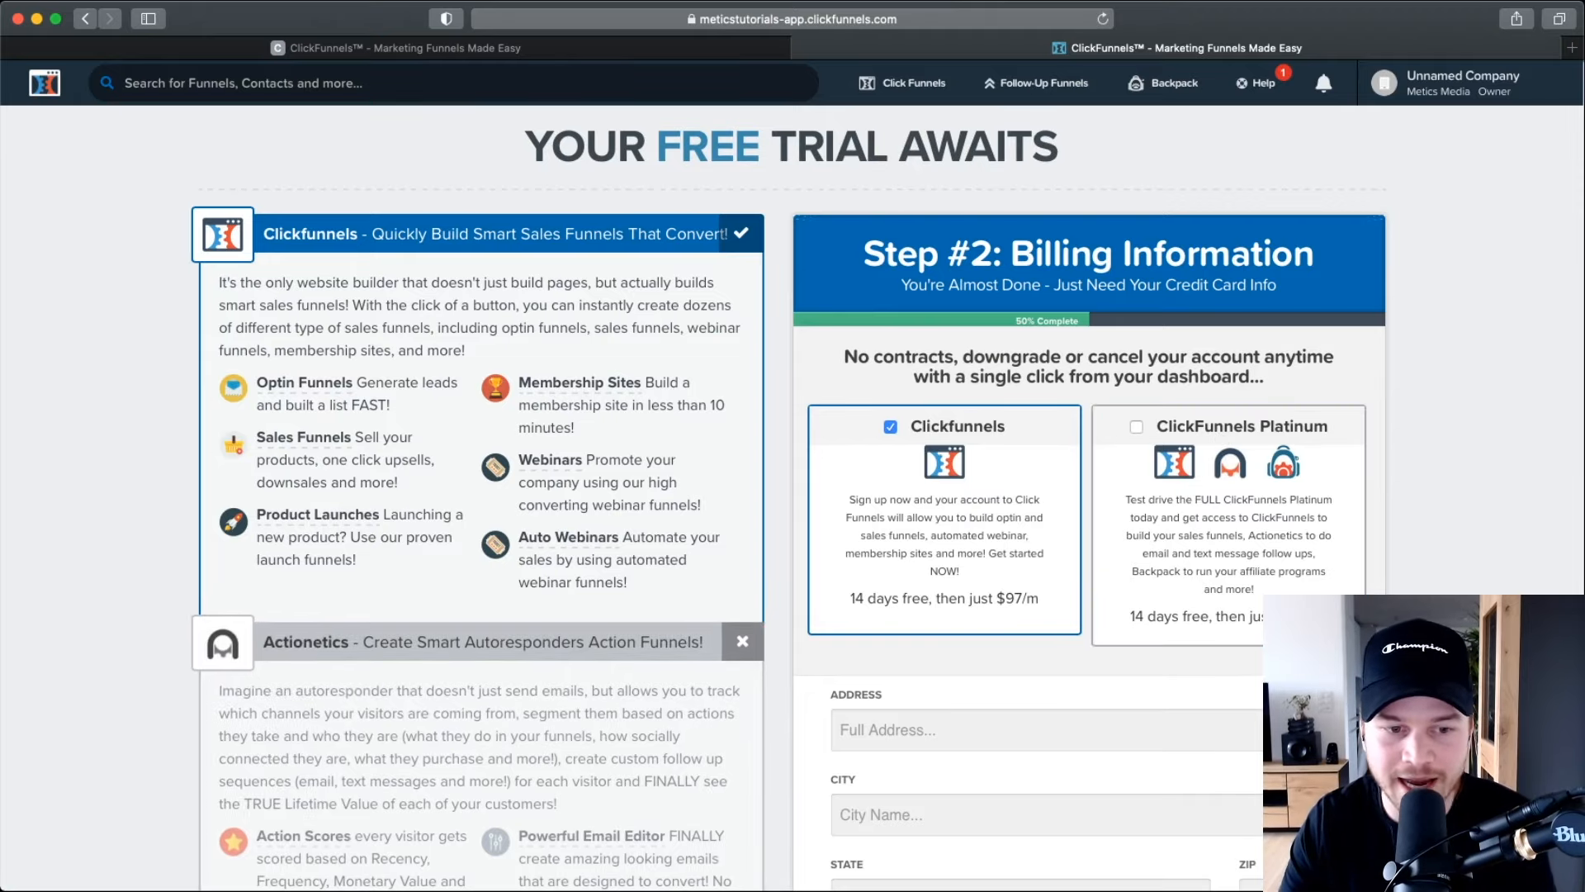
pyautogui.scroll(-2, 338, 681)
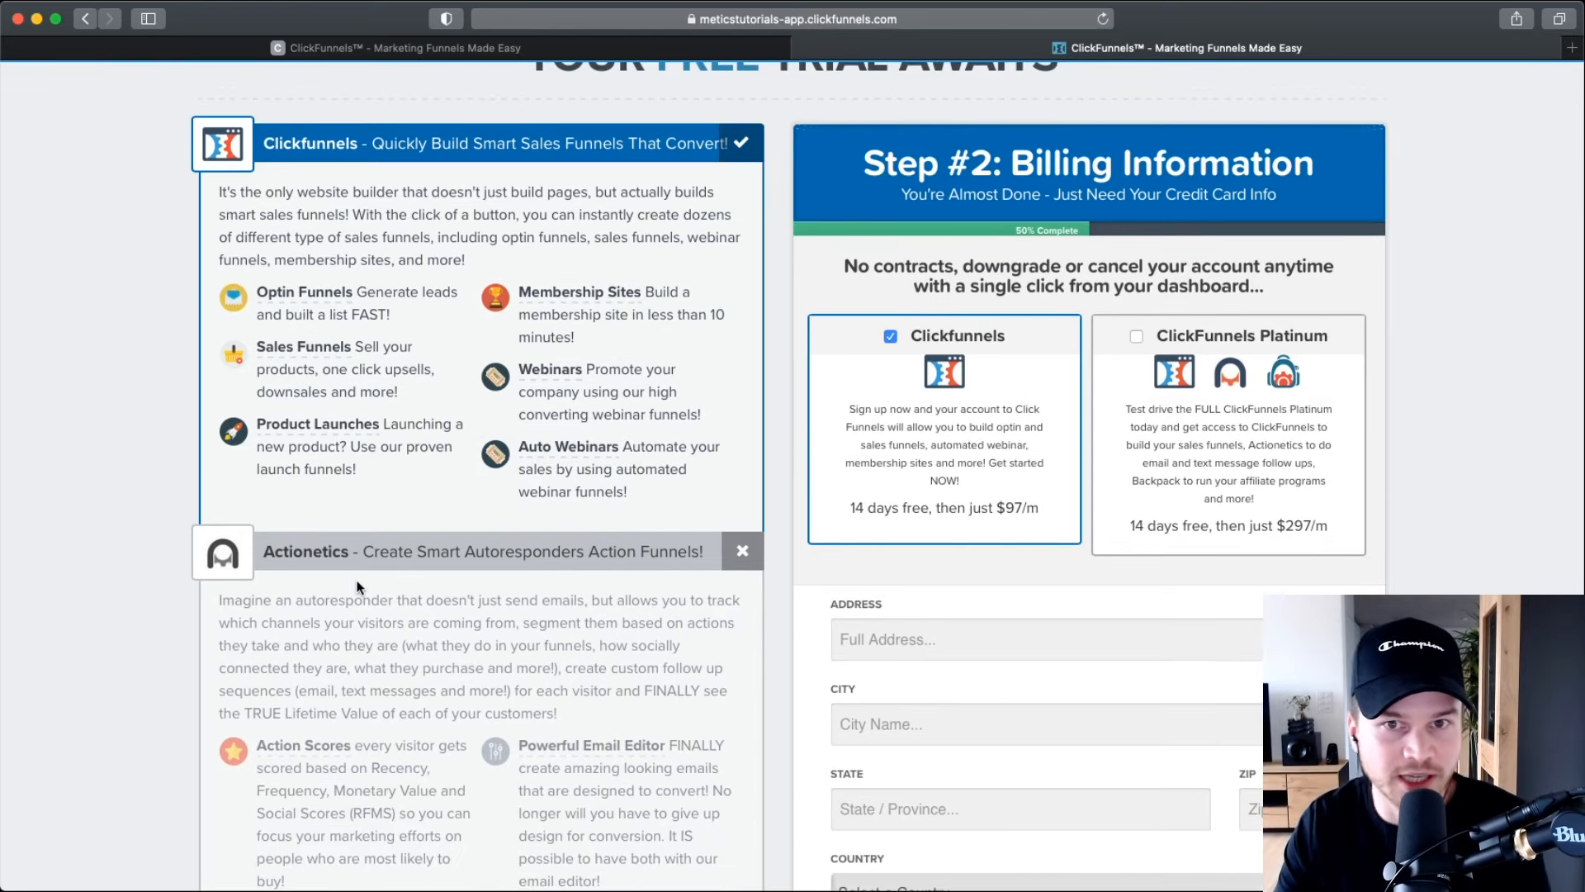
pyautogui.scroll(-10, 357, 587)
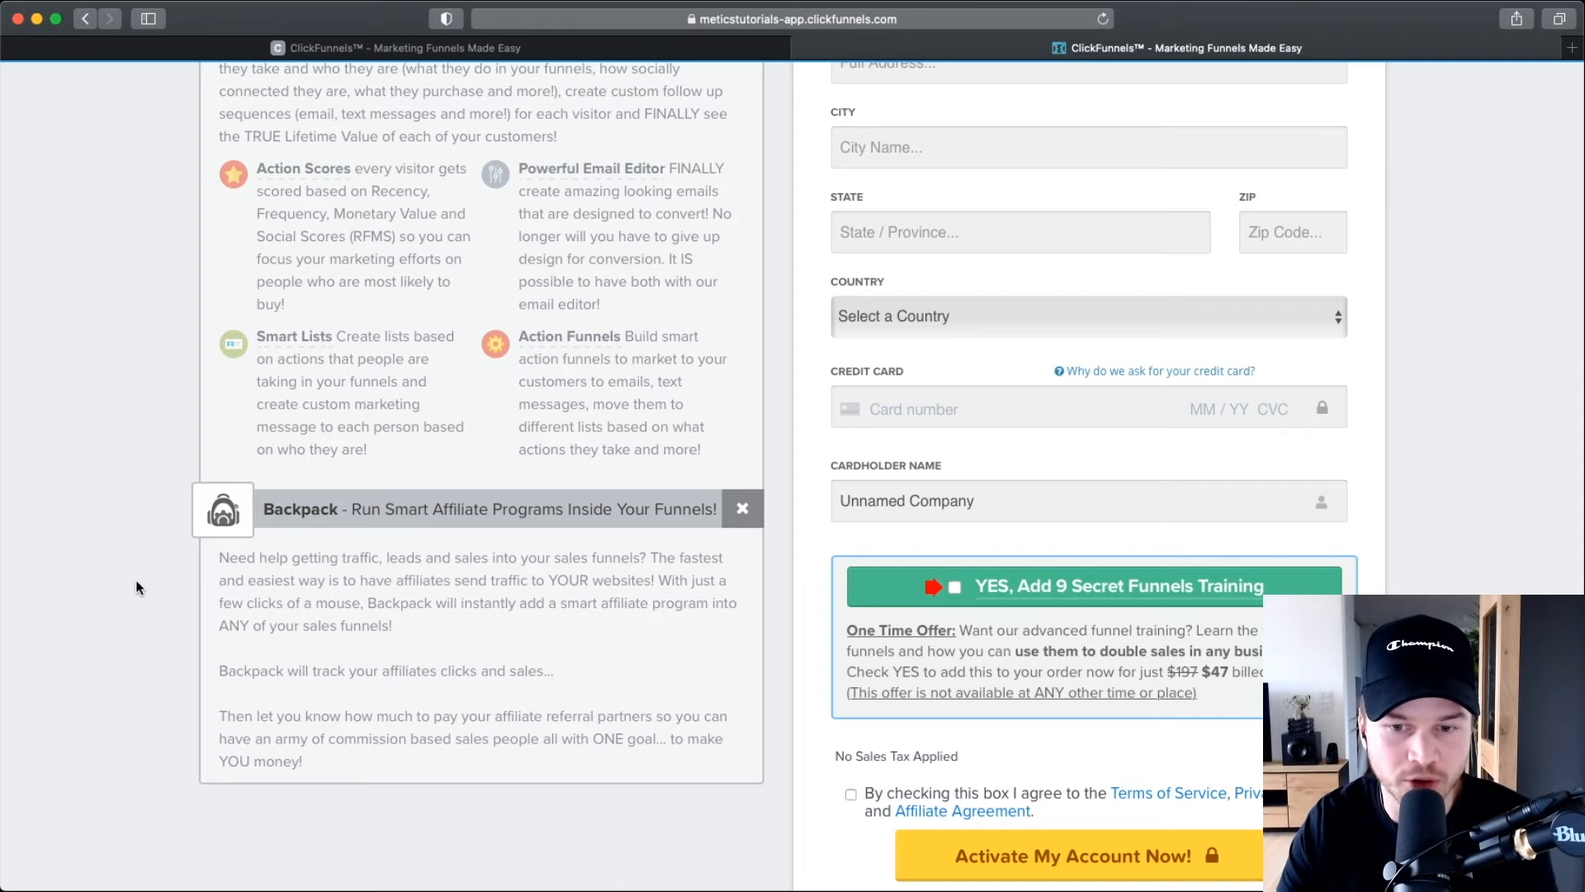
pyautogui.scroll(12, 140, 582)
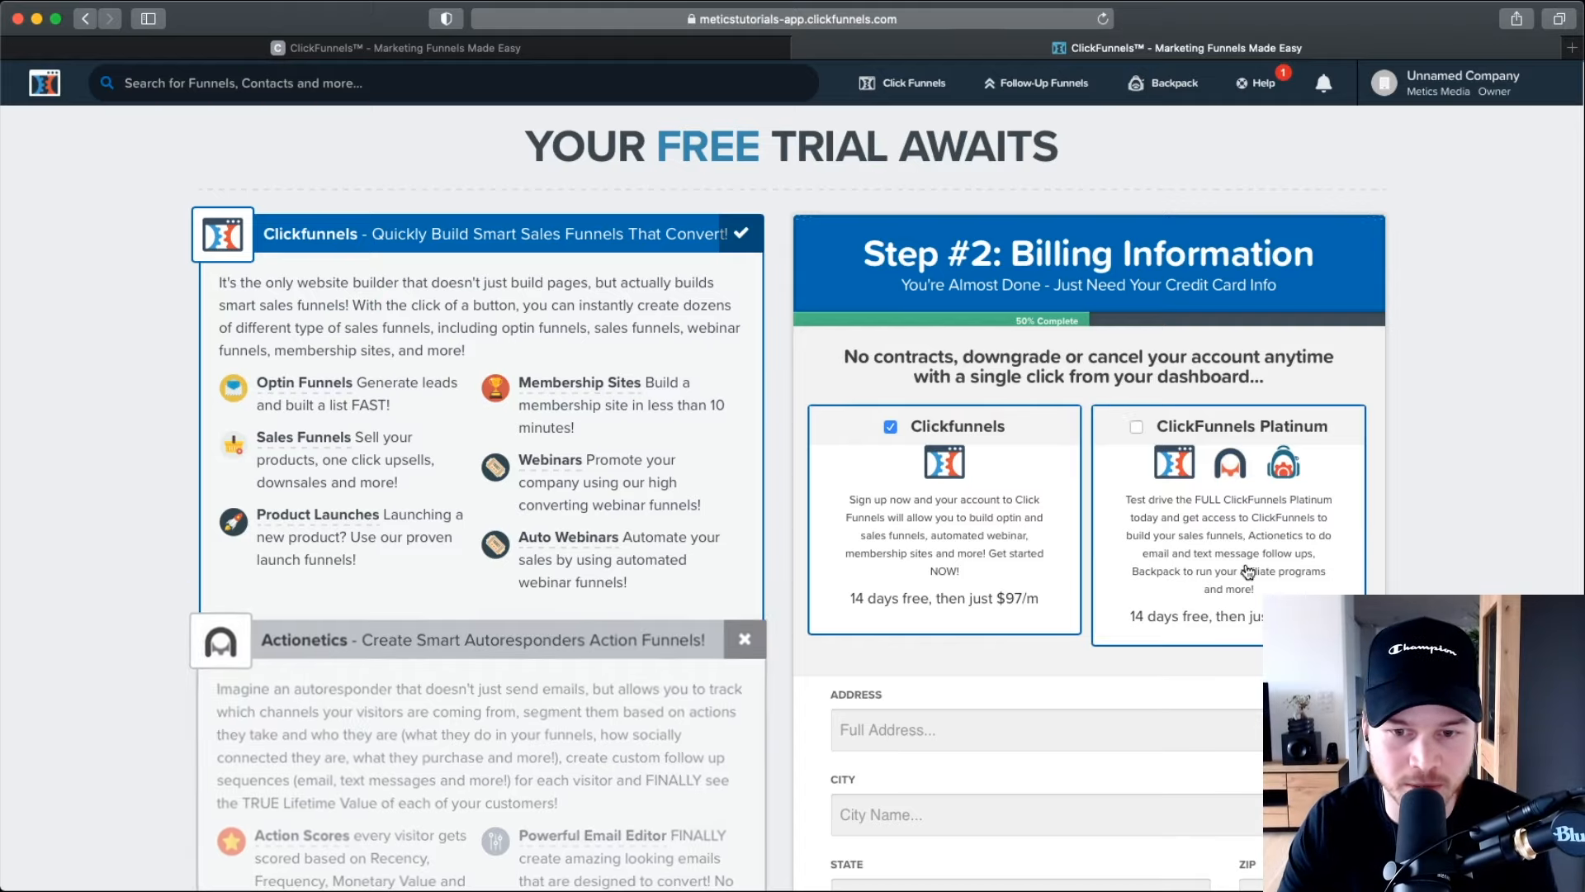
pyautogui.scroll(5, 1106, 439)
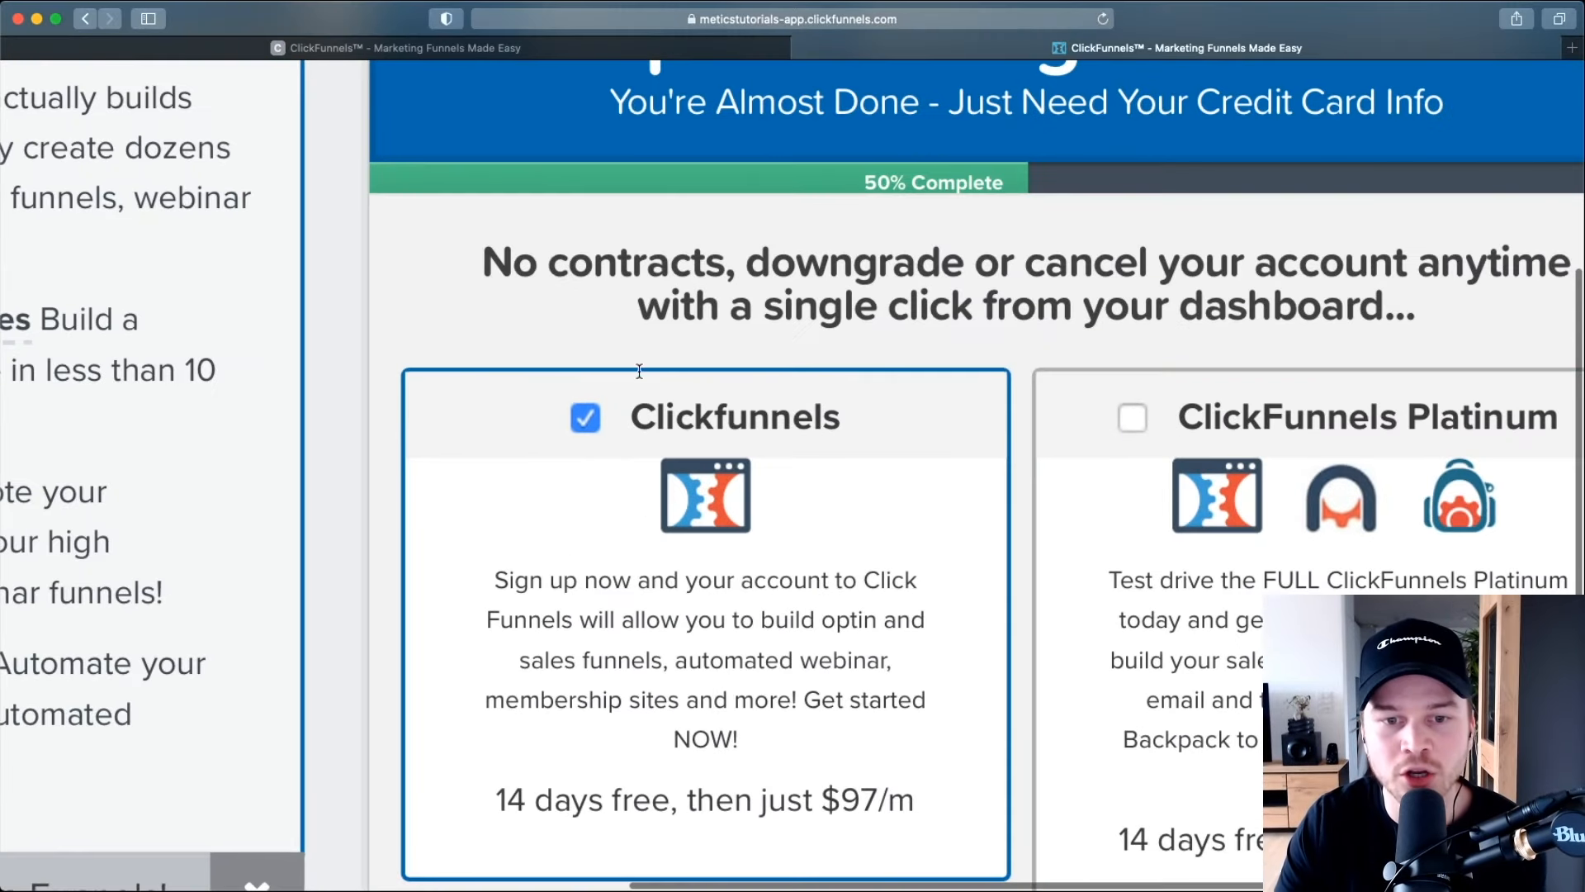
pyautogui.scroll(-5, 631, 450)
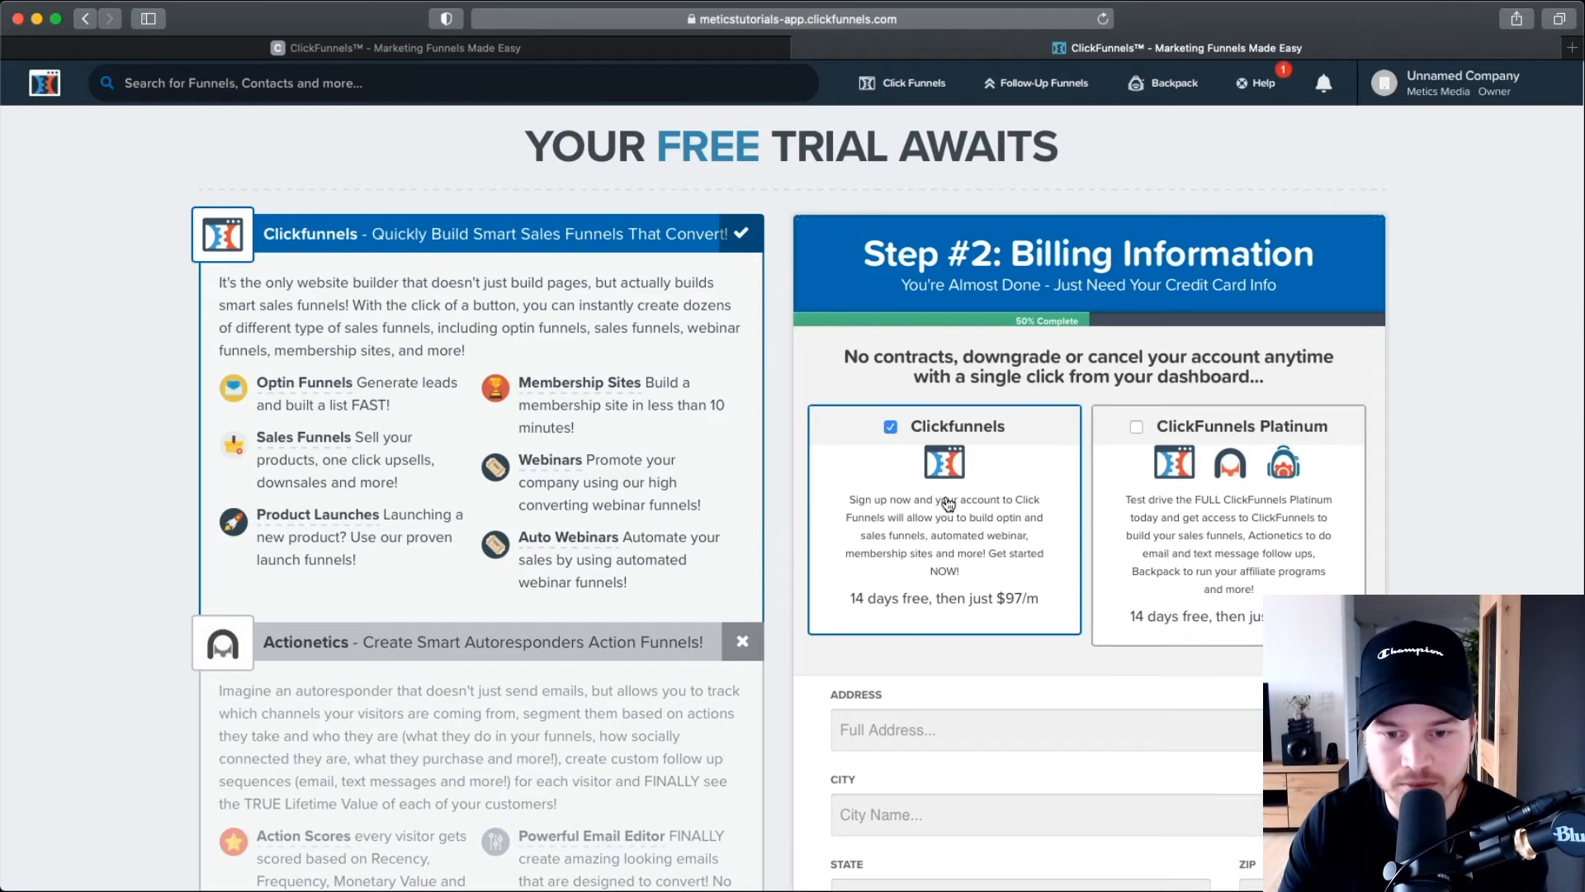
pyautogui.scroll(-4, 936, 453)
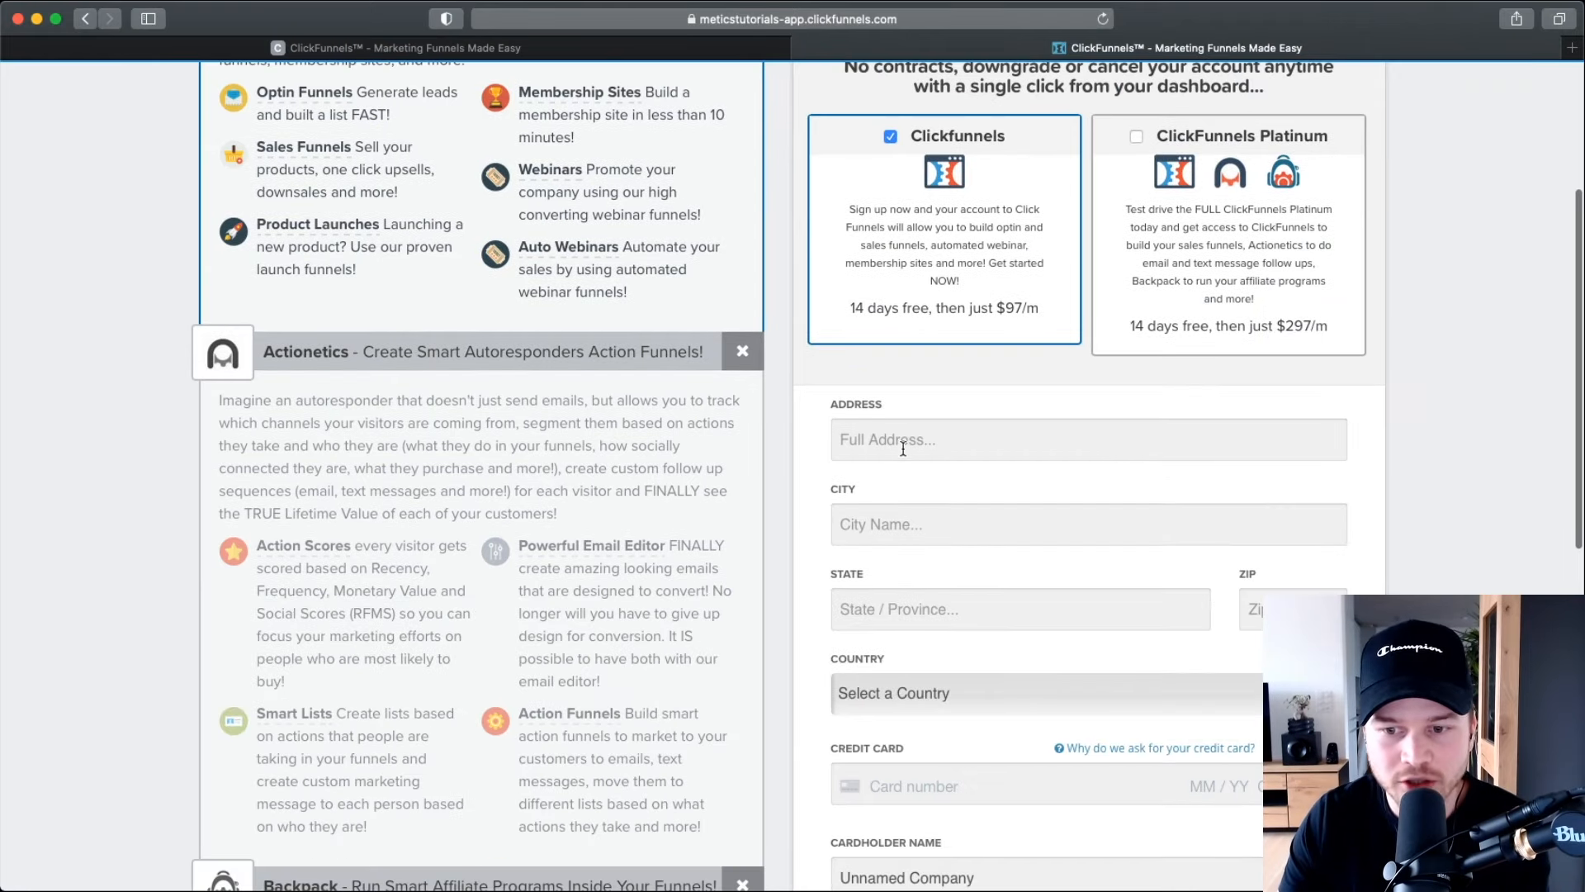
# Tick the terms-of-service checkbox and submit 'Activate My Account Now!' on the checkout page.
pyautogui.scroll(-4, 1018, 449)
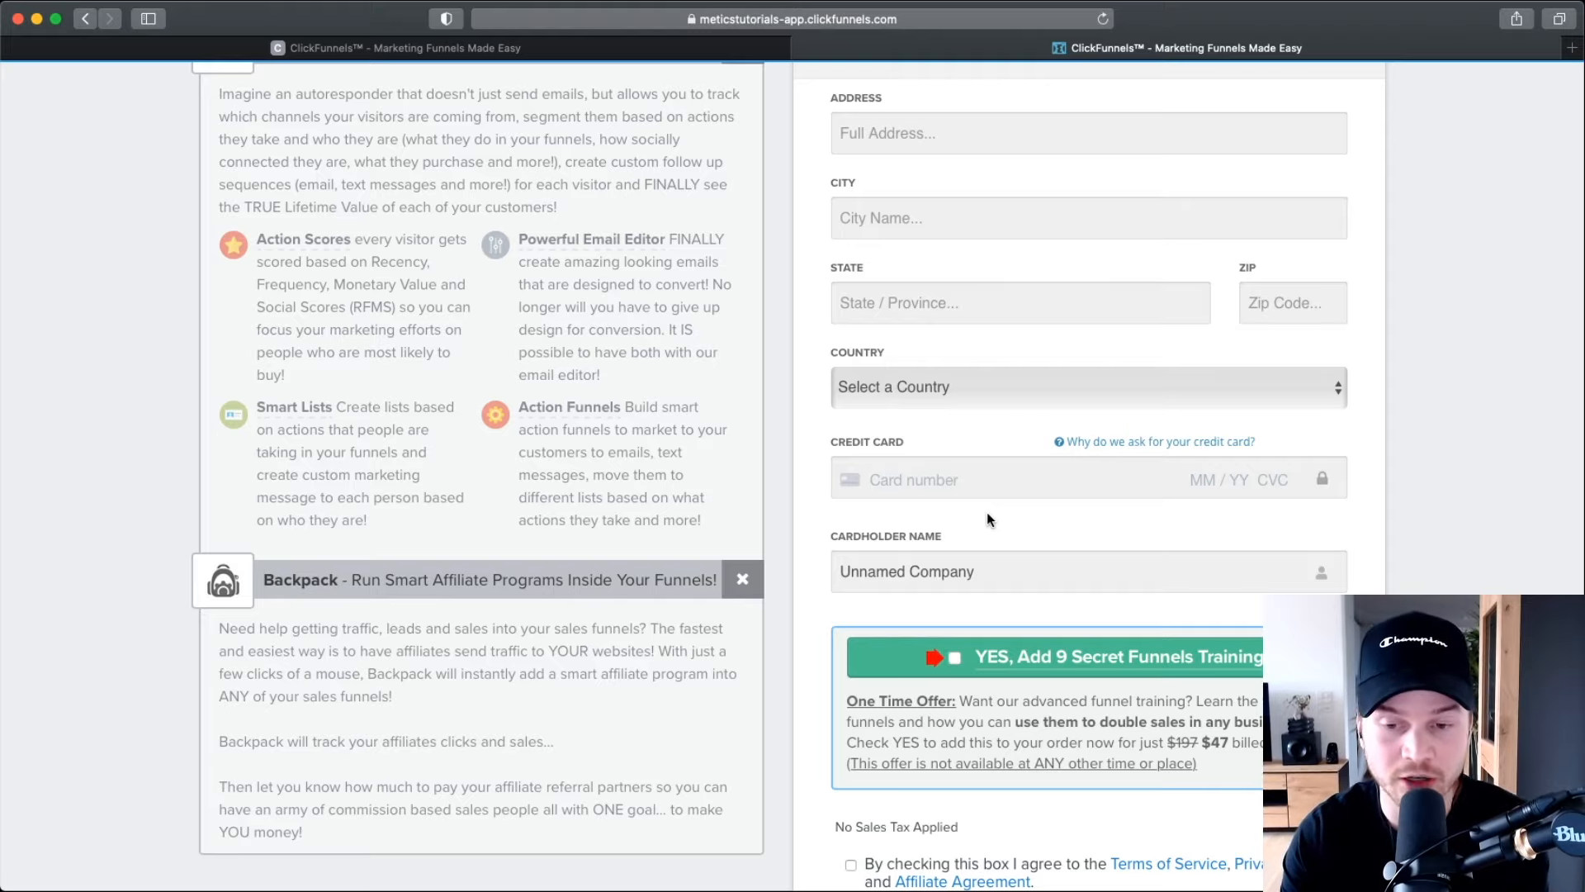
pyautogui.scroll(-3, 994, 516)
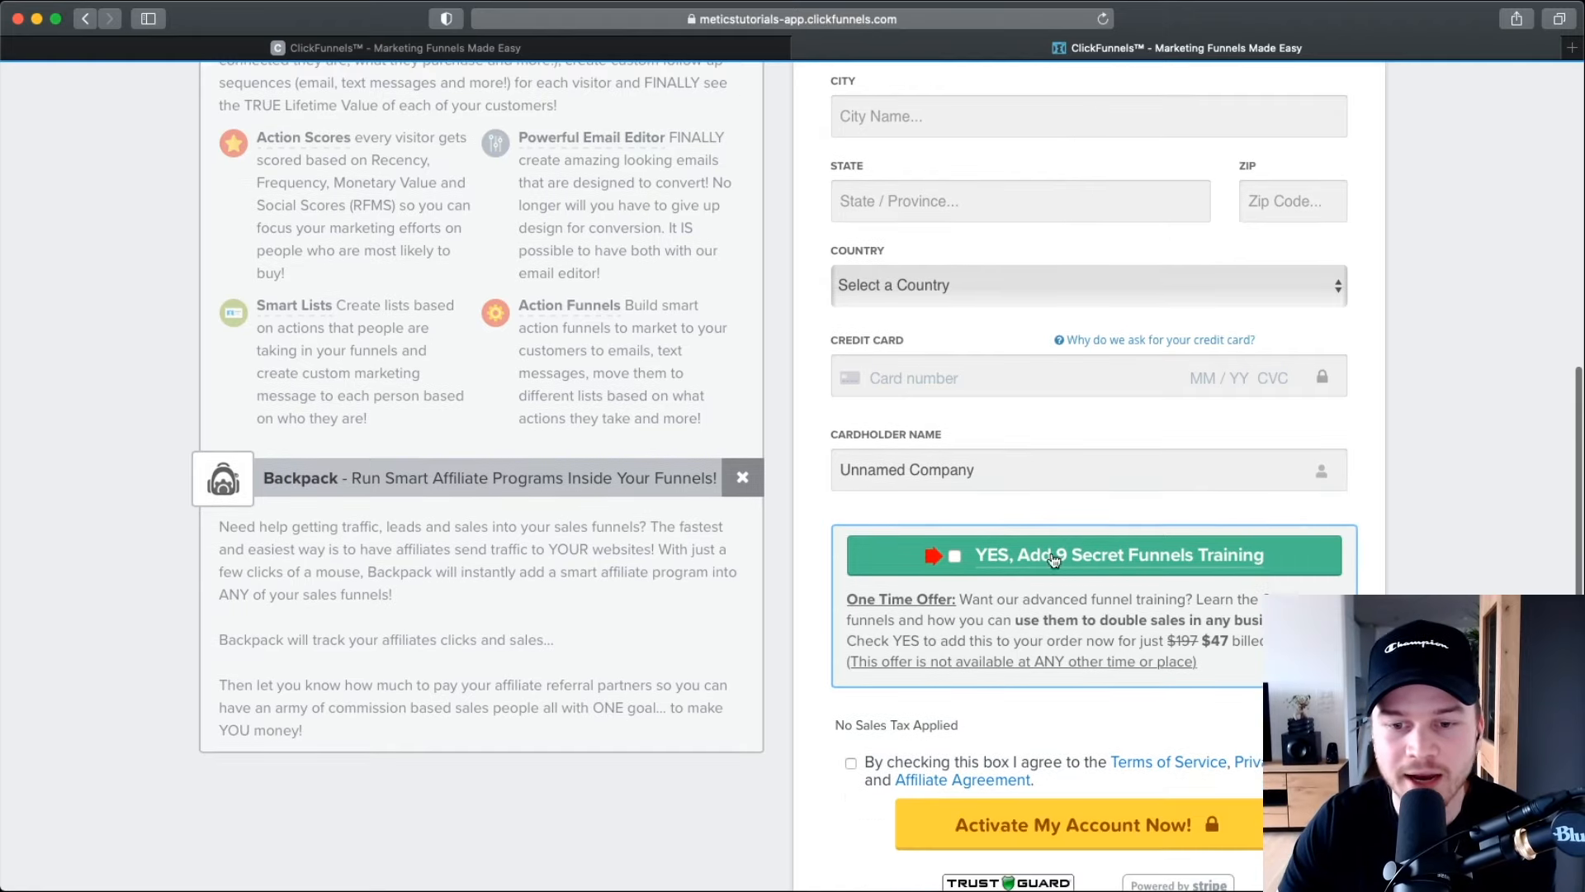
pyautogui.scroll(-2, 1094, 629)
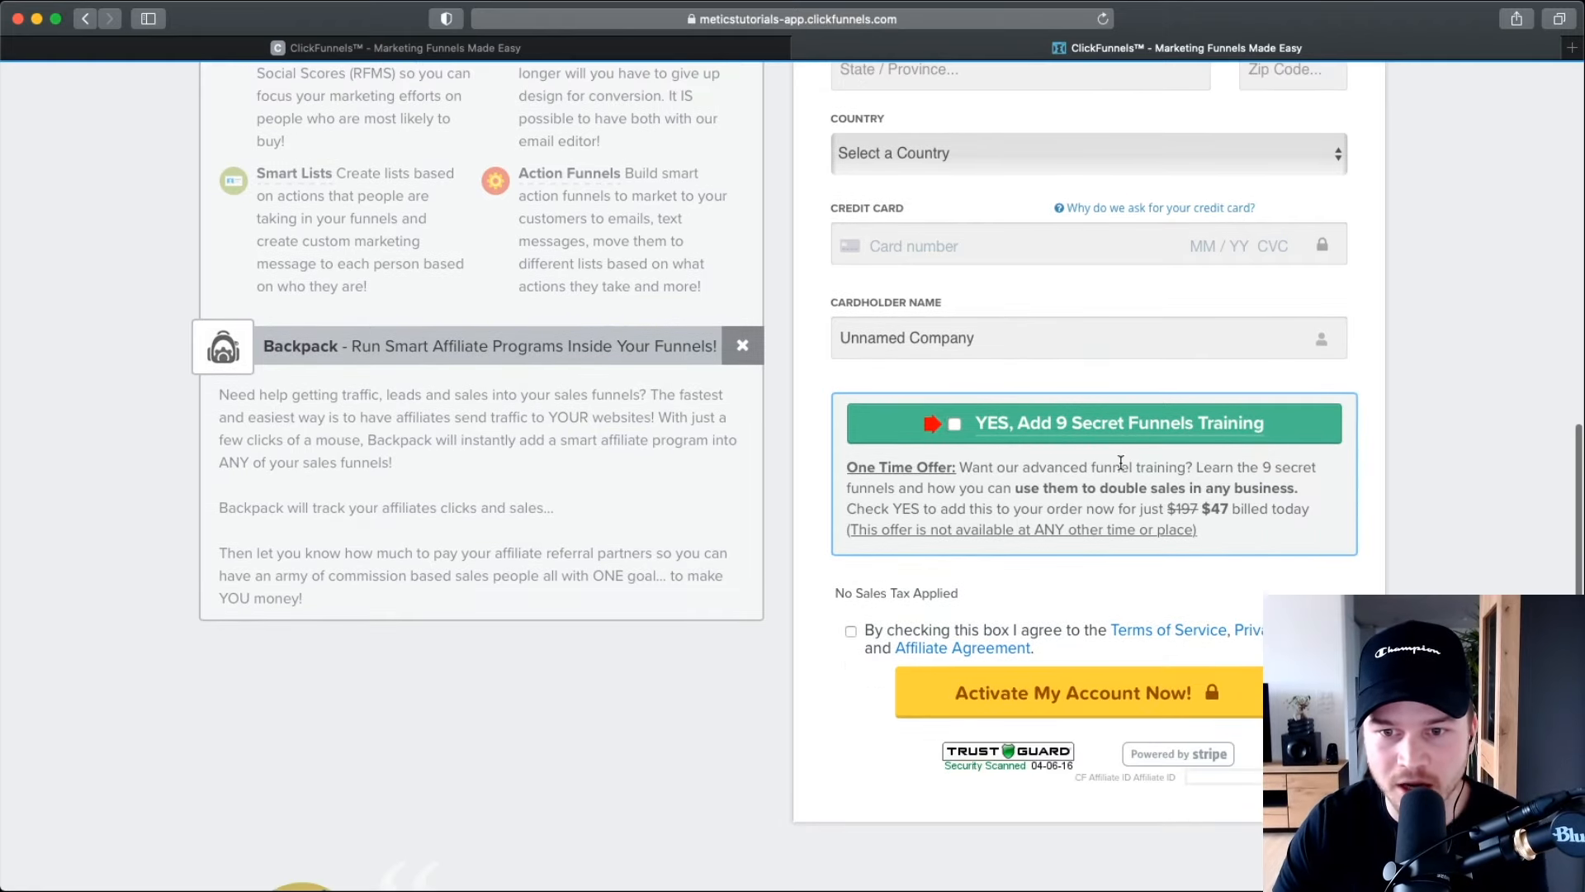
pyautogui.scroll(3, 1120, 462)
pyautogui.scroll(2, 1120, 463)
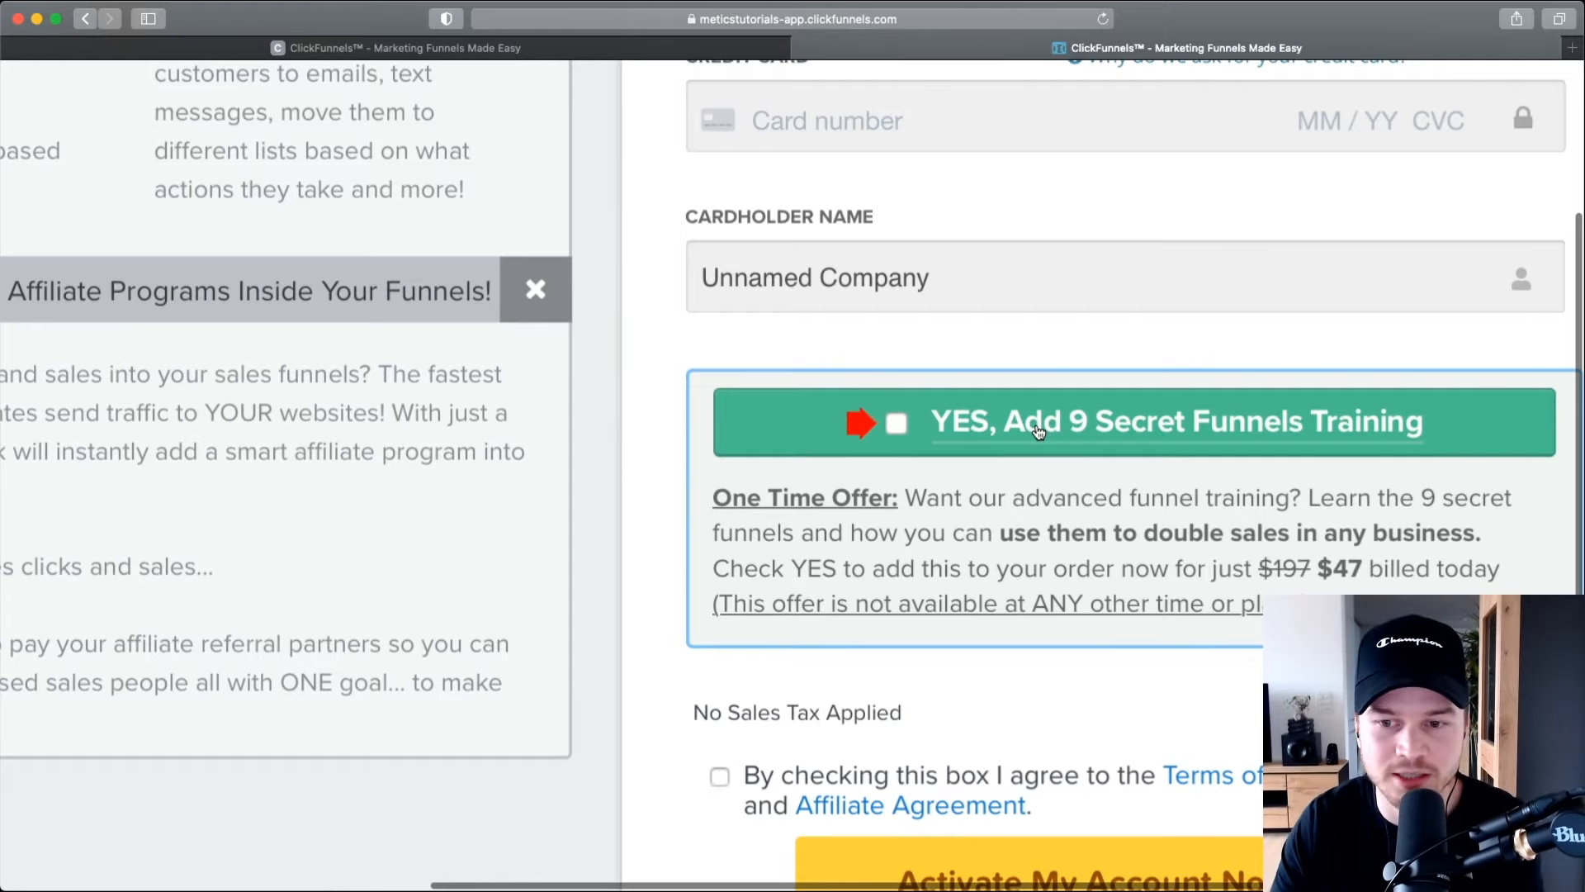
pyautogui.scroll(-3, 1039, 431)
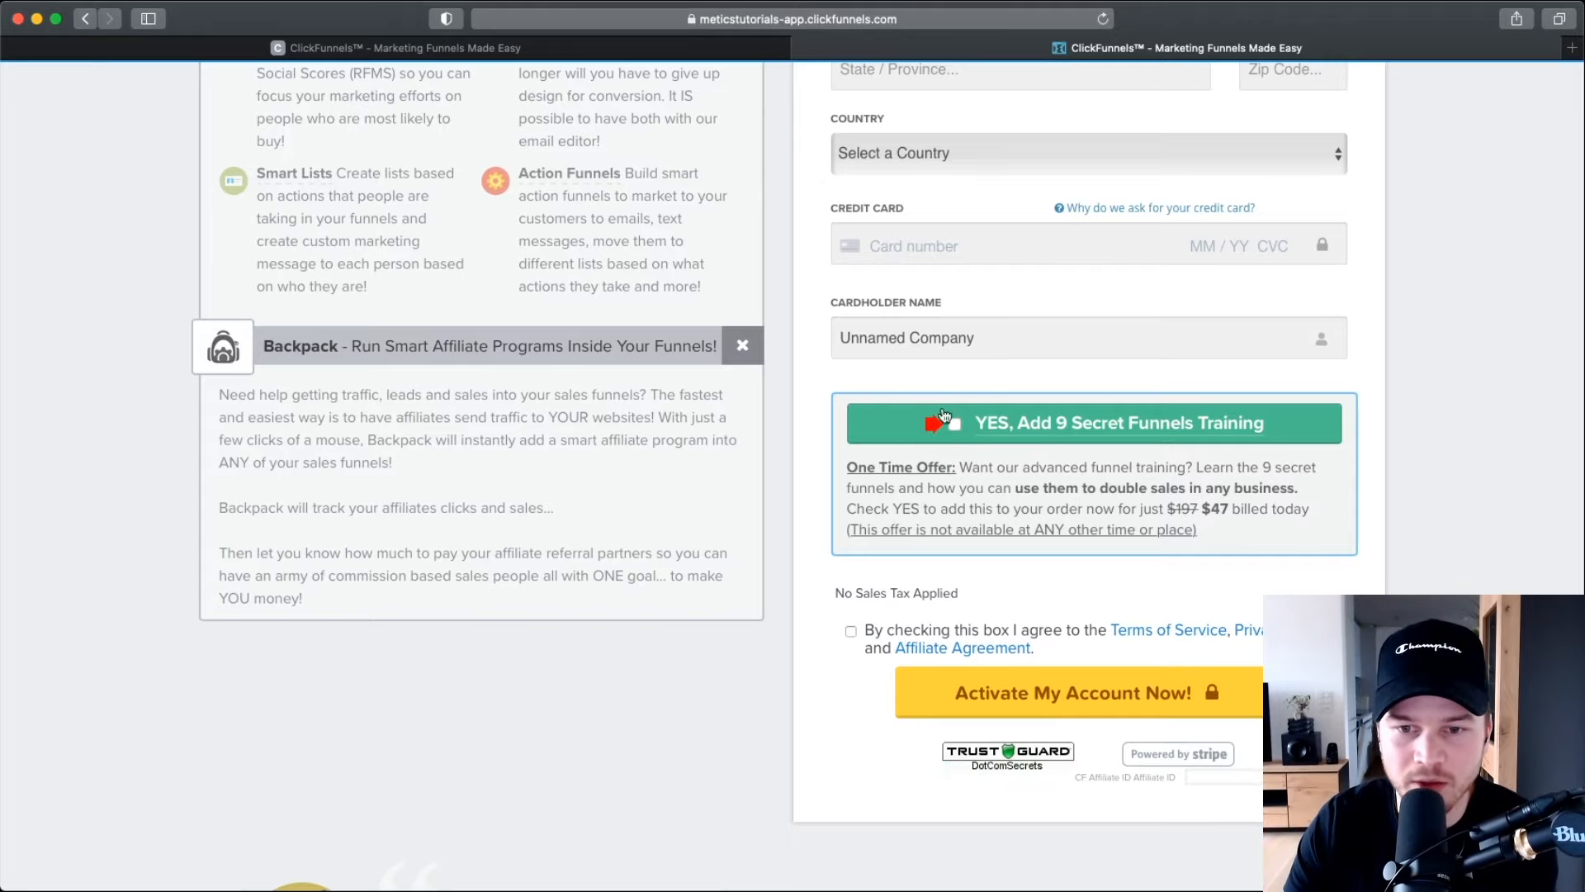
pyautogui.scroll(-2, 1140, 426)
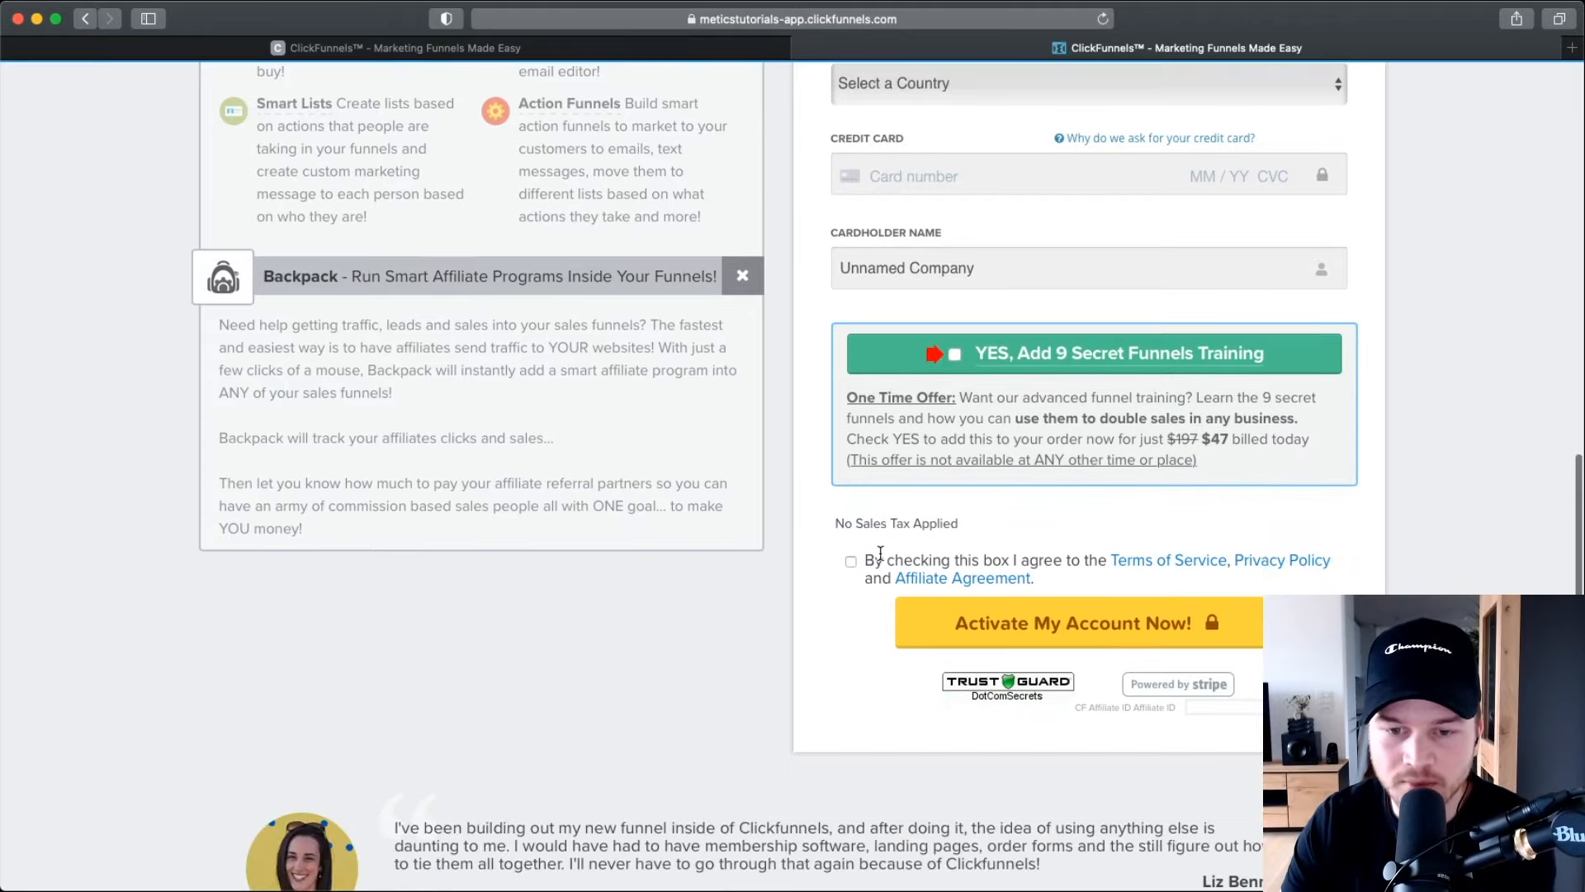
pyautogui.click(851, 562)
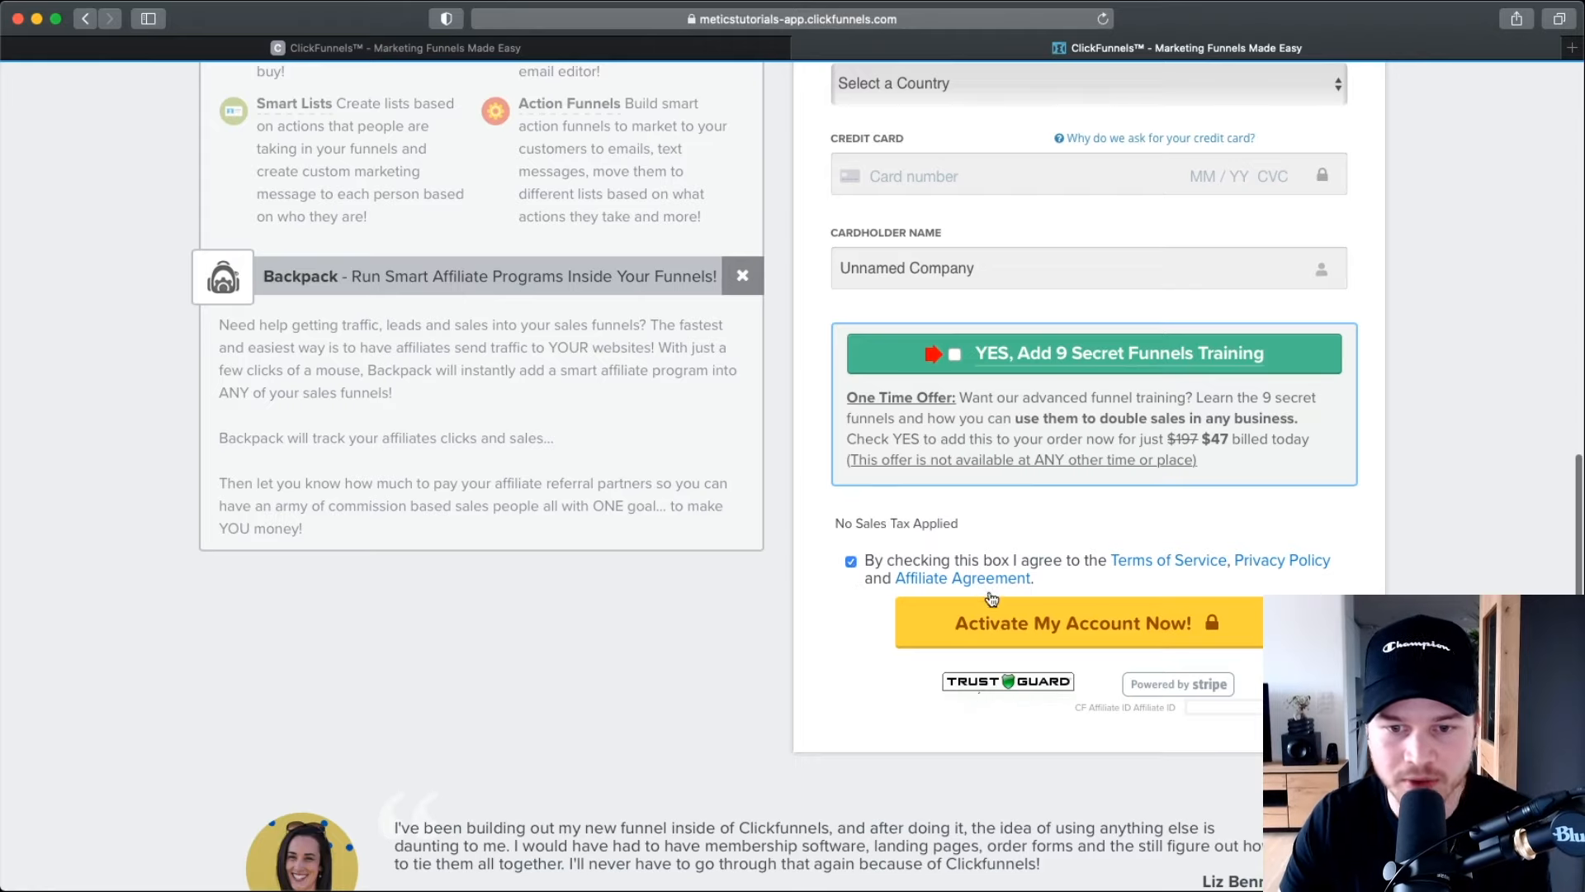
pyautogui.scroll(5, 1007, 584)
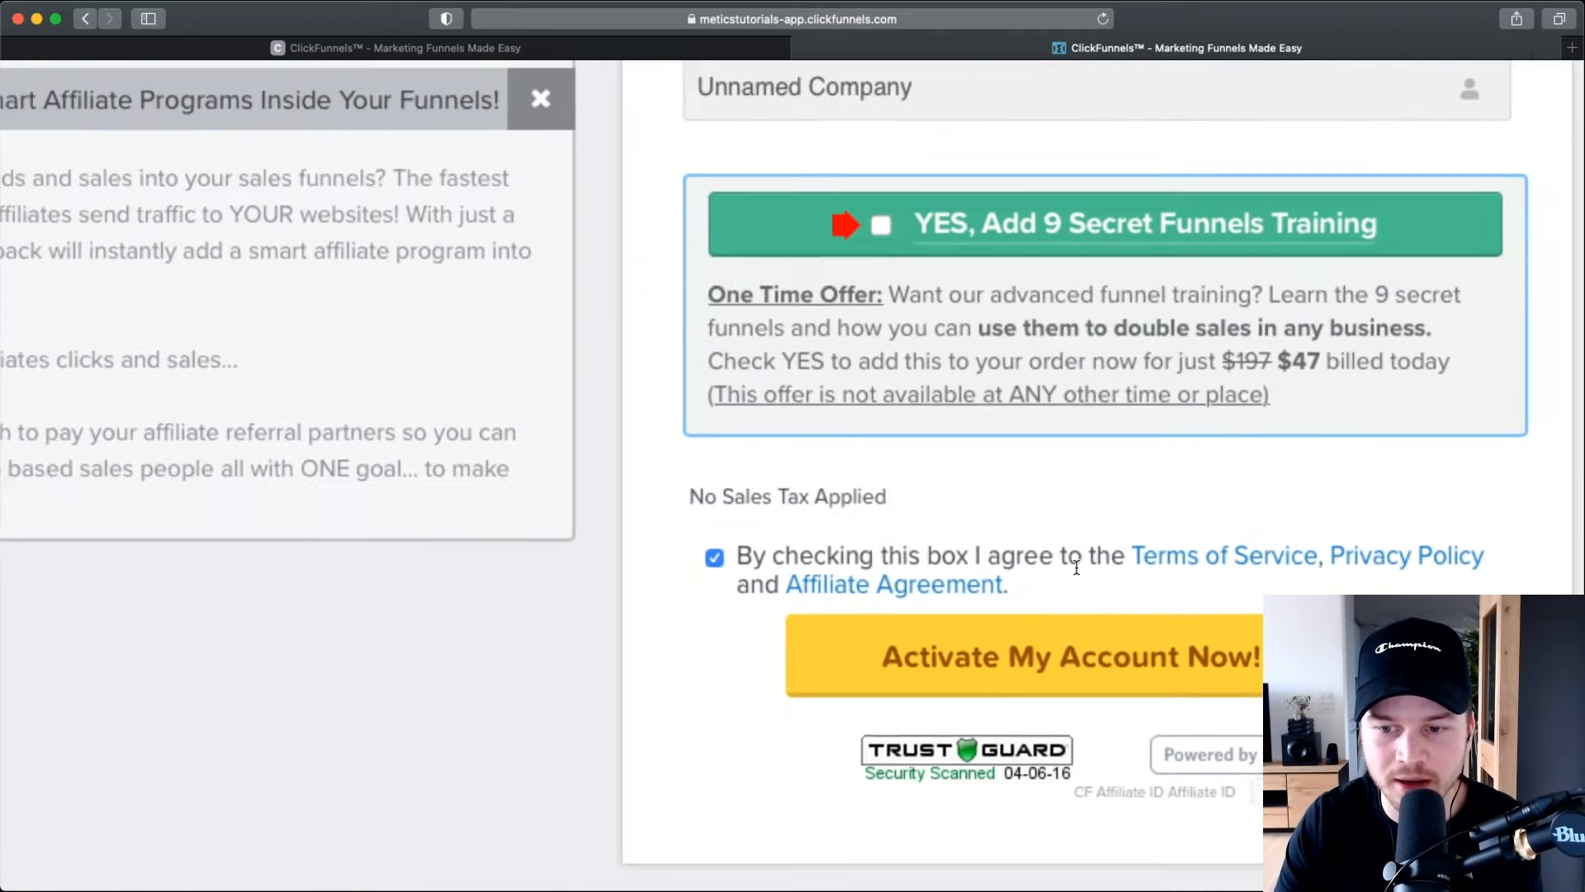
pyautogui.scroll(-5, 1076, 568)
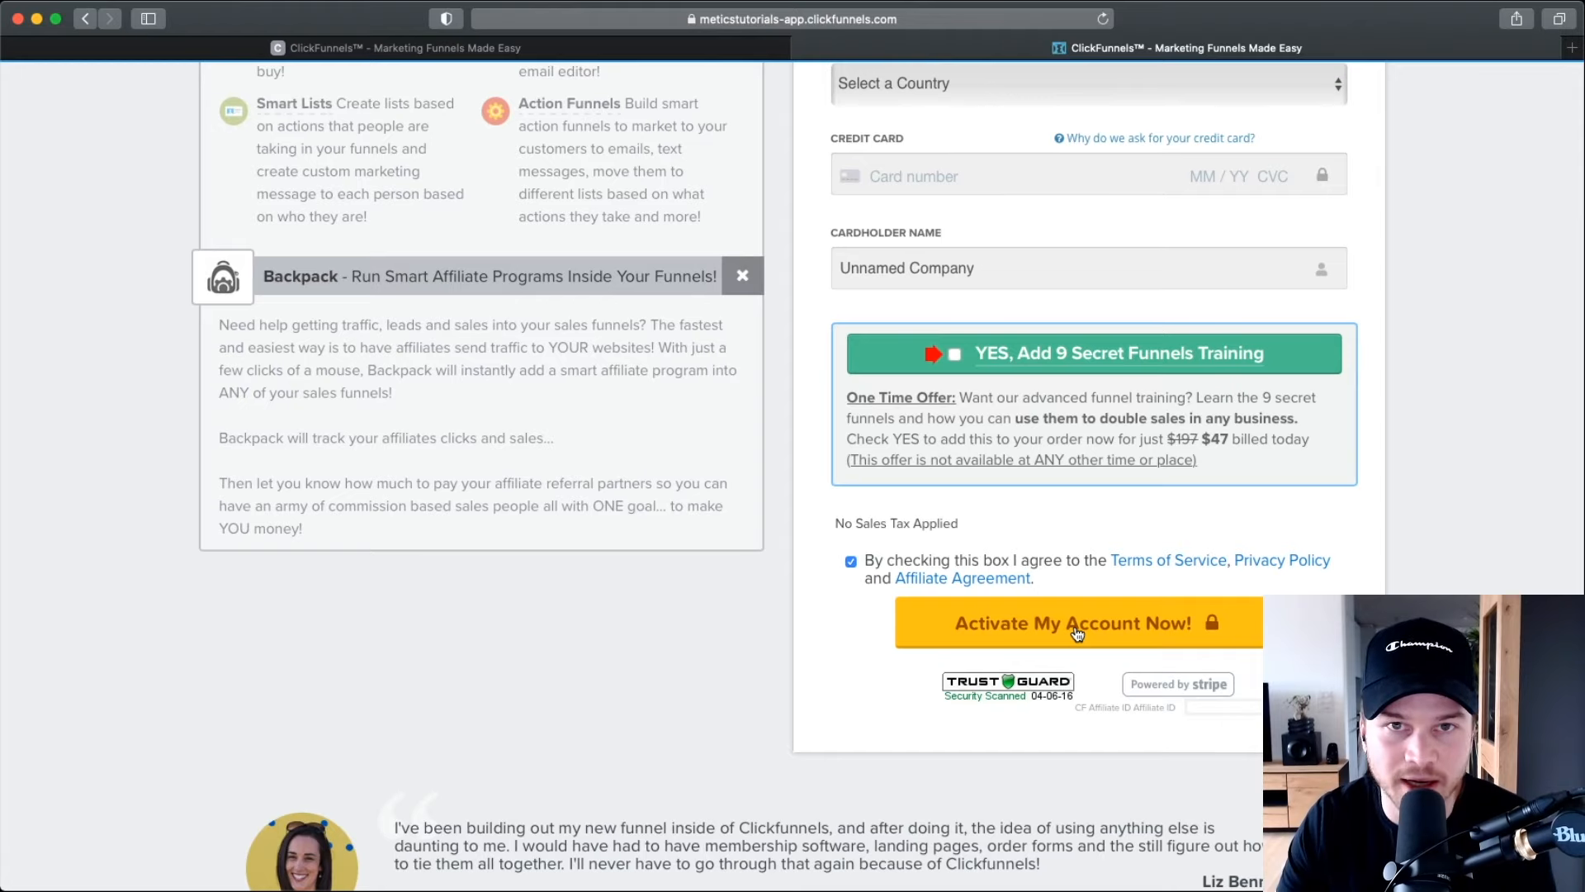
pyautogui.click(1077, 628)
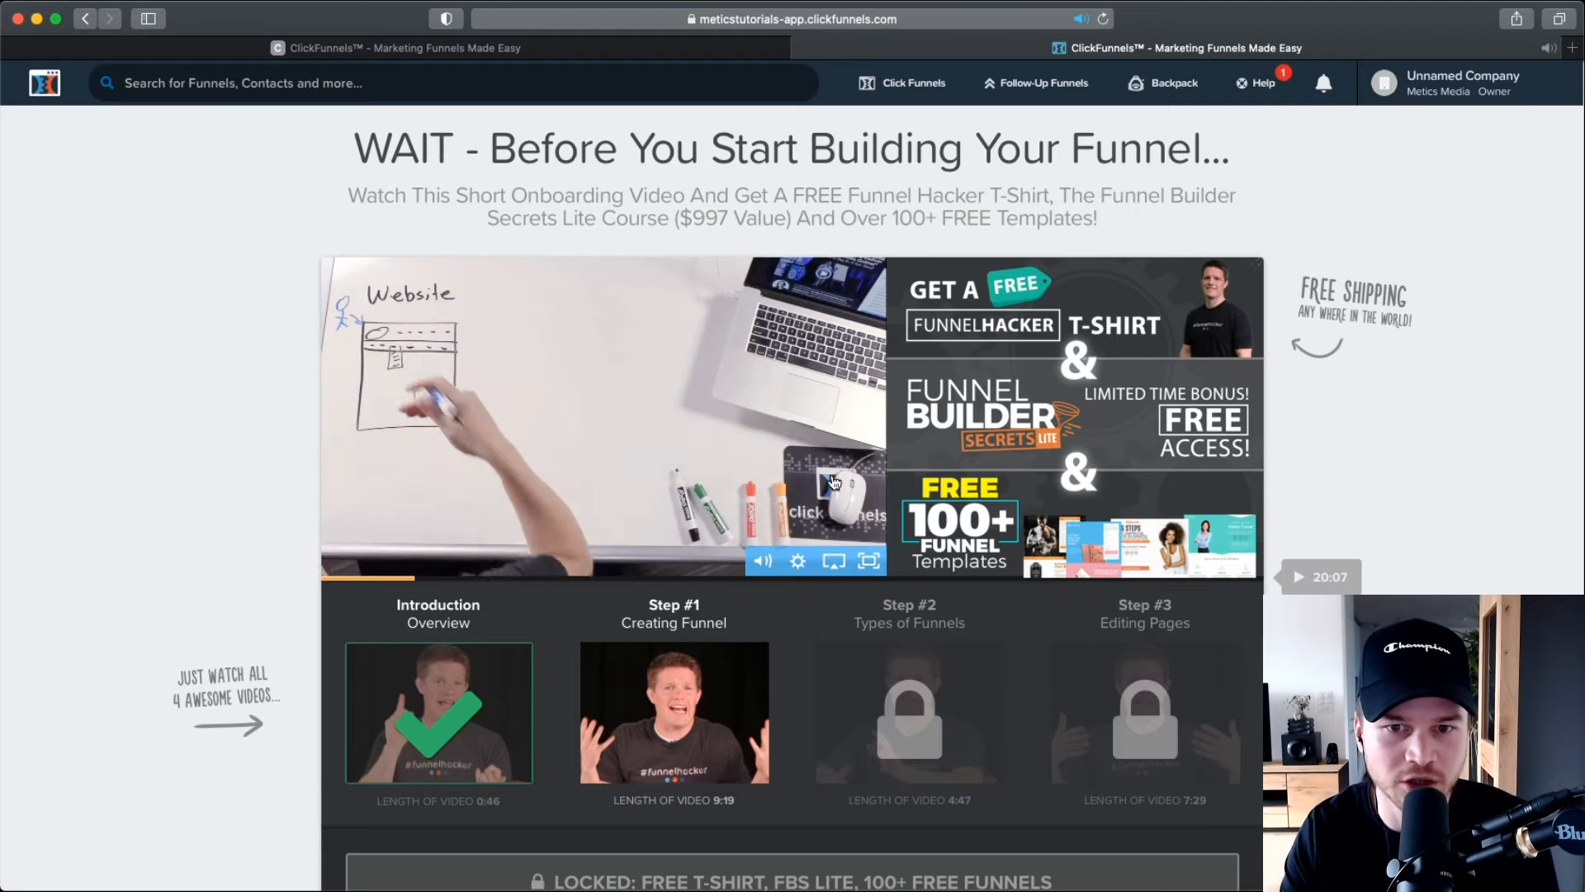
# Decline the training via the 'no thanks - I can create my own funnels just fine...' link.
pyautogui.scroll(-5, 832, 481)
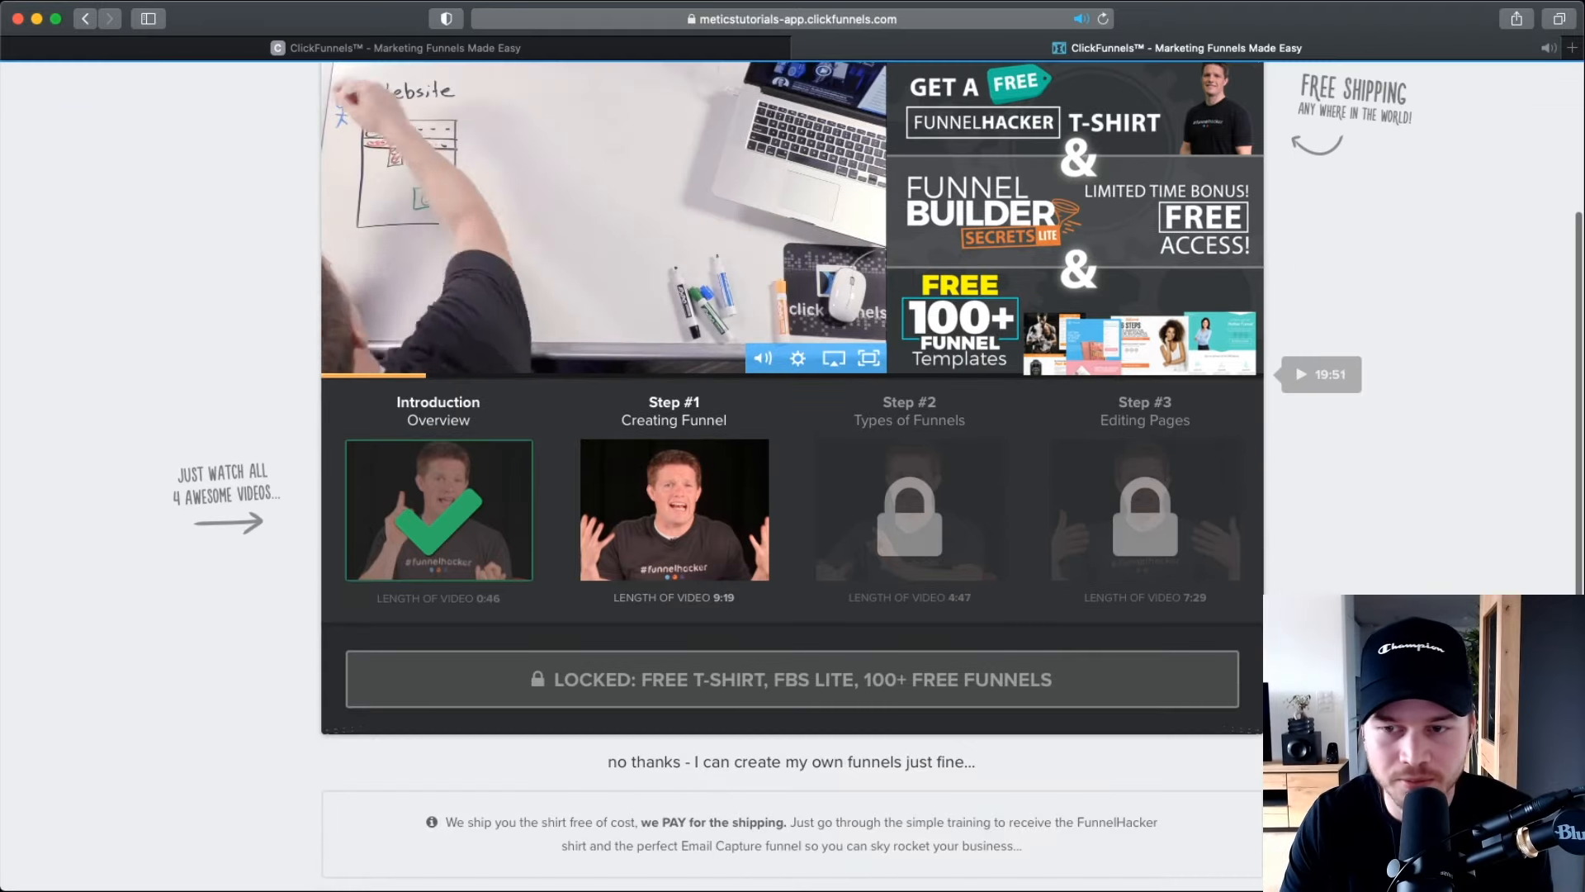
pyautogui.scroll(5, 806, 578)
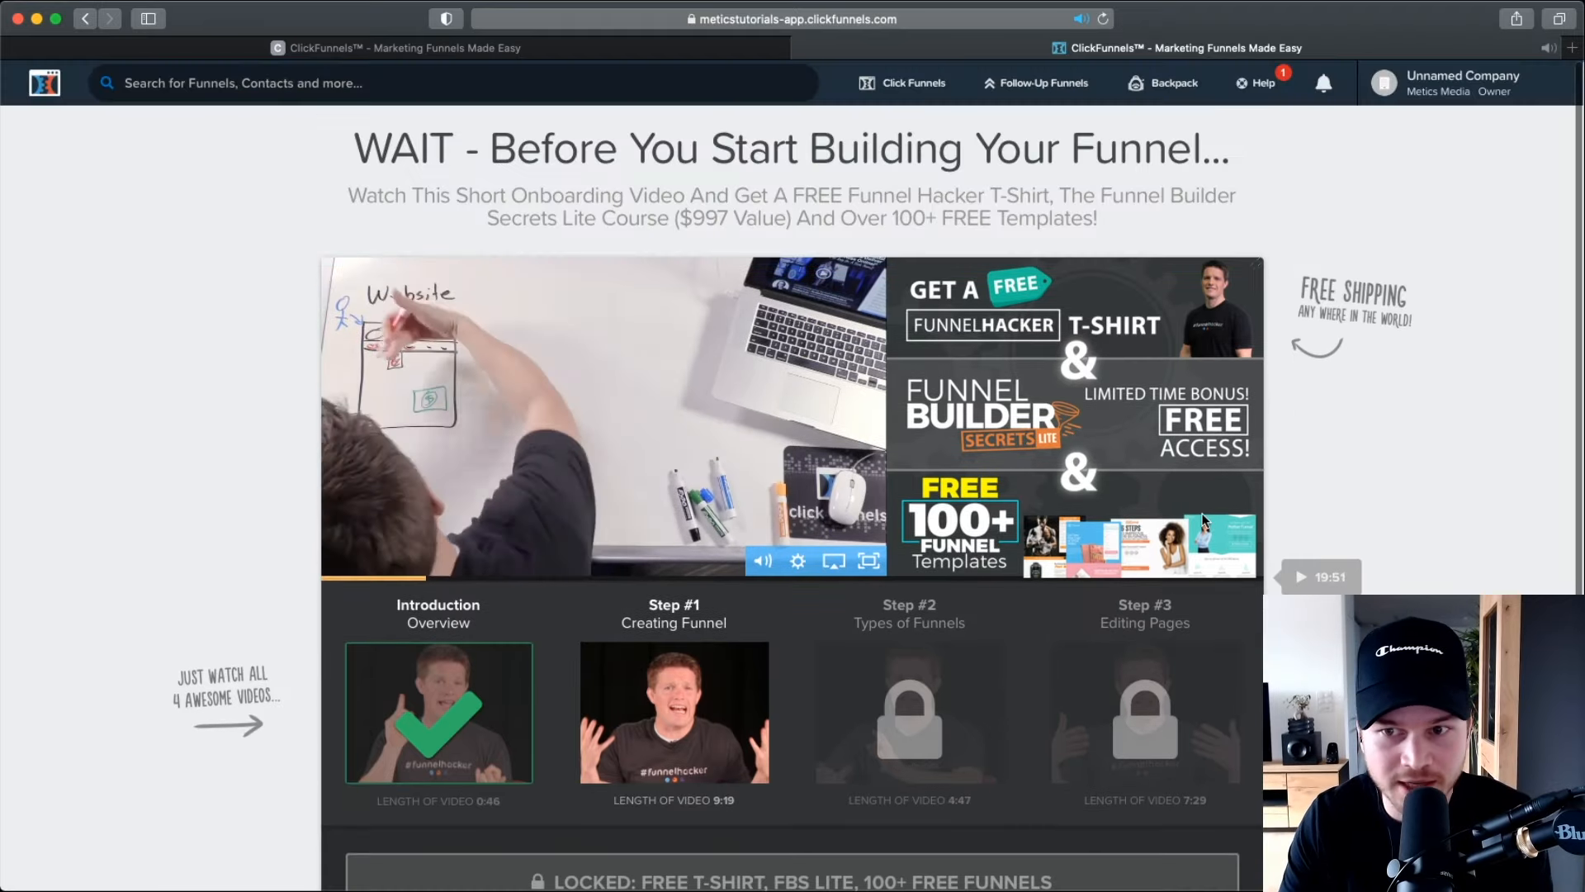
pyautogui.scroll(-7, 806, 591)
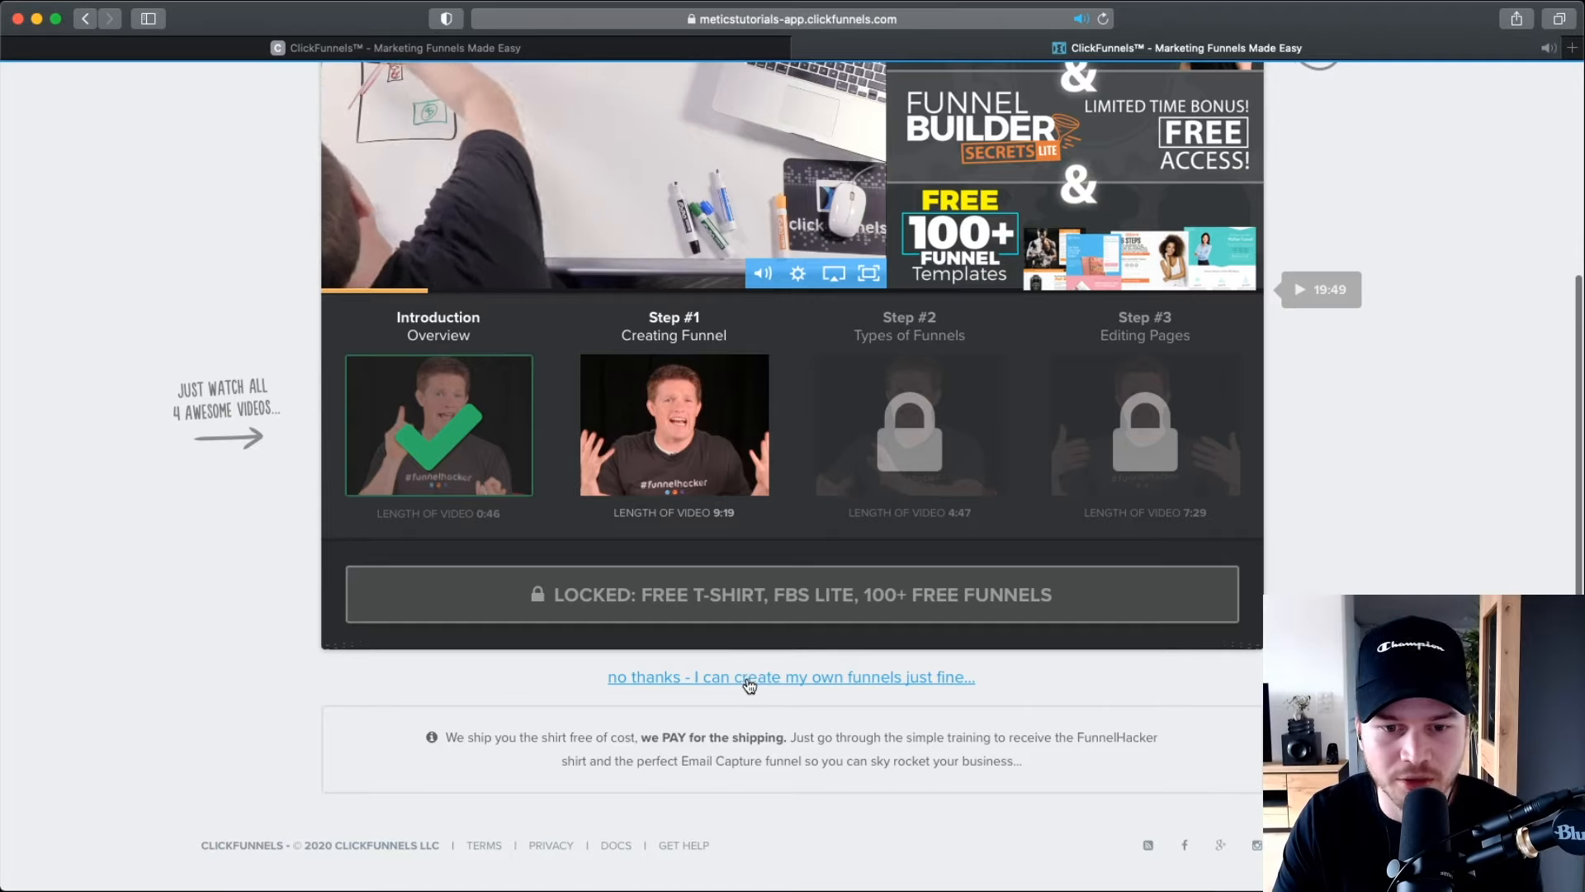
pyautogui.scroll(5, 749, 686)
pyautogui.scroll(-1, 794, 688)
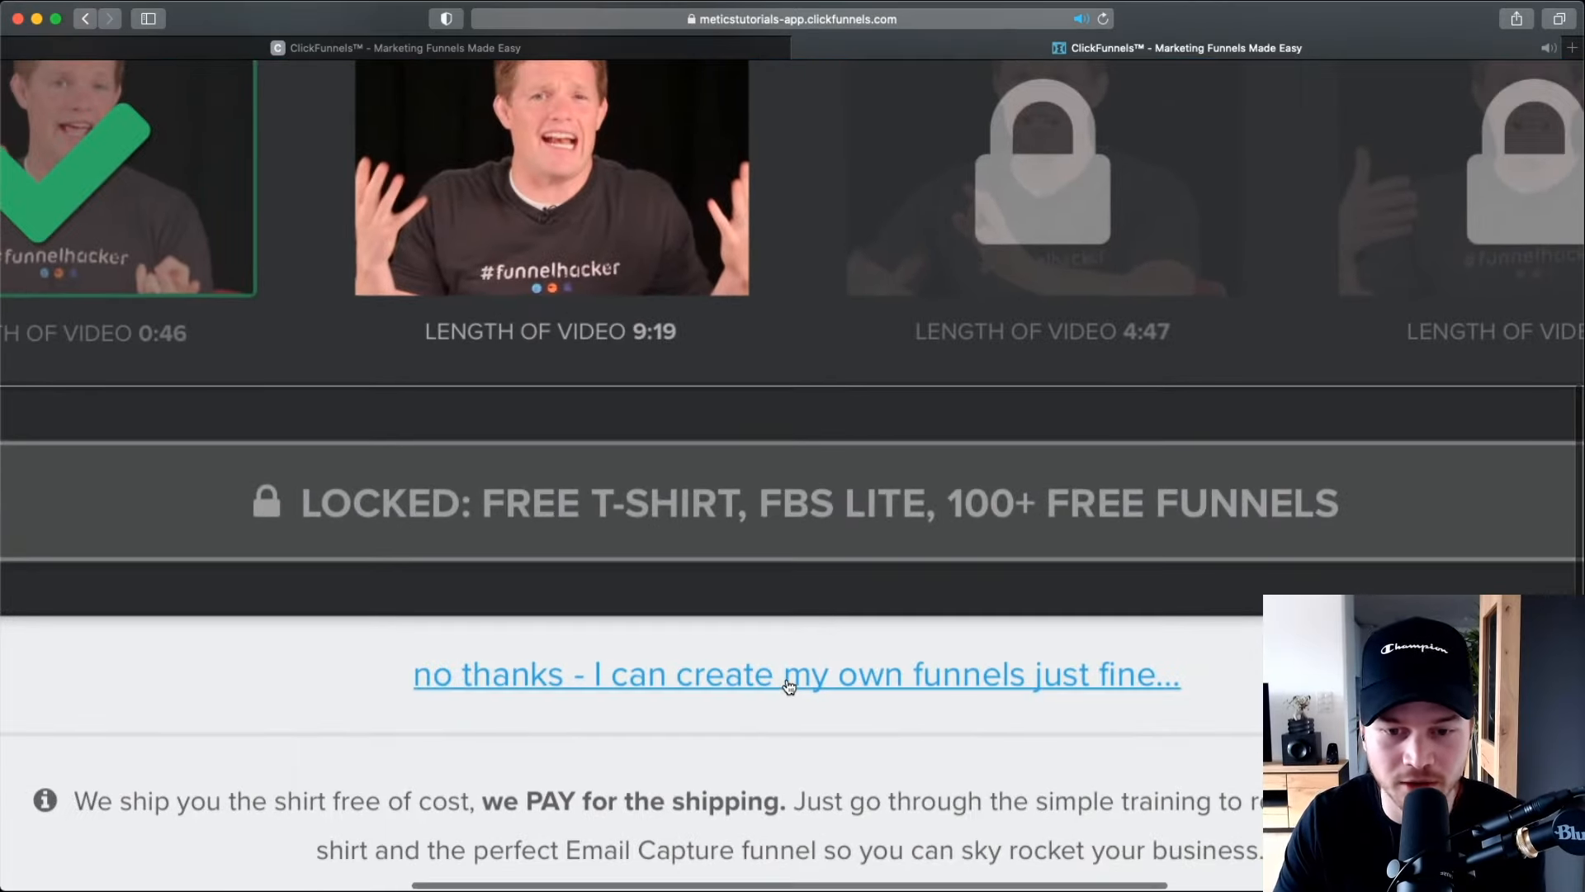
pyautogui.click(789, 685)
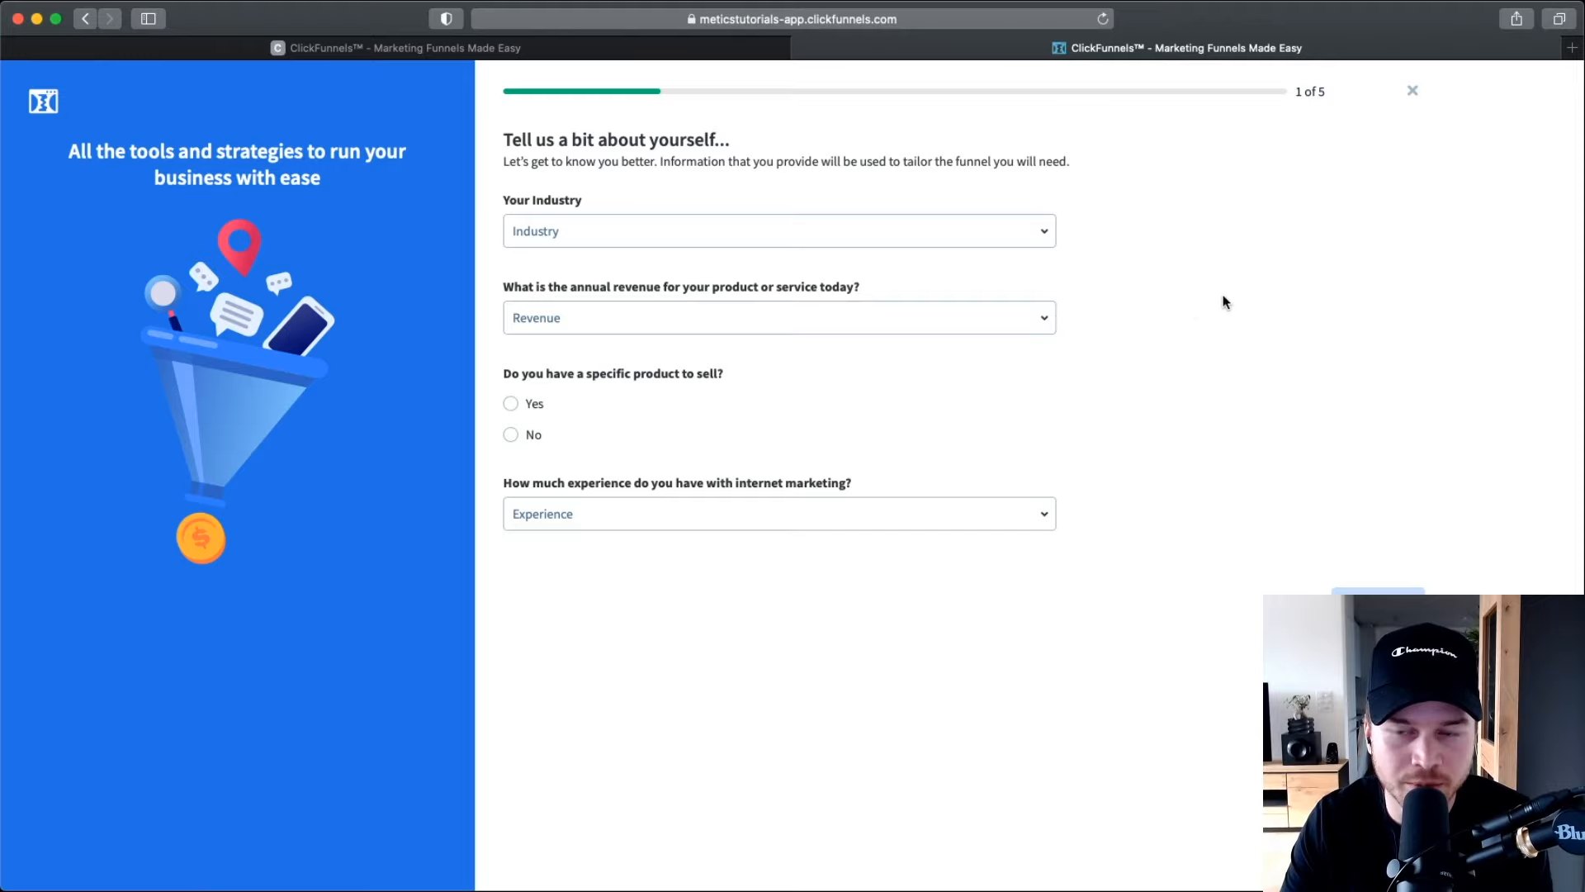
# Dismiss the 'Tell us a bit about yourself' form with its top-right X to reach the Dashboard.
pyautogui.scroll(5, 1409, 189)
pyautogui.scroll(2, 1409, 187)
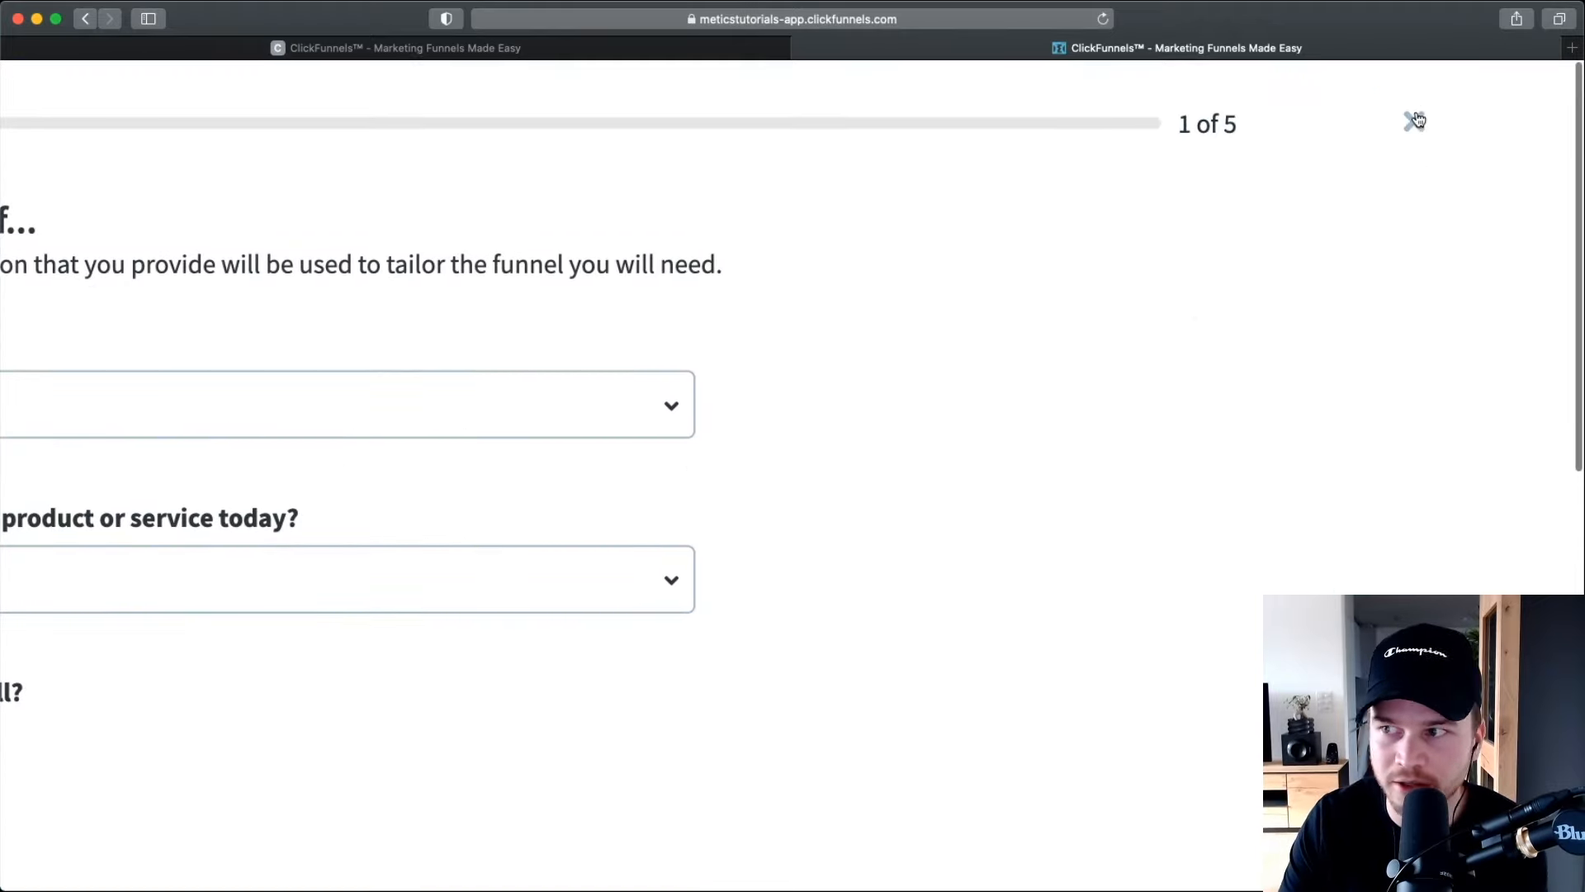
pyautogui.hscroll(1, 1416, 123)
pyautogui.click(1410, 122)
pyautogui.scroll(-5, 1409, 122)
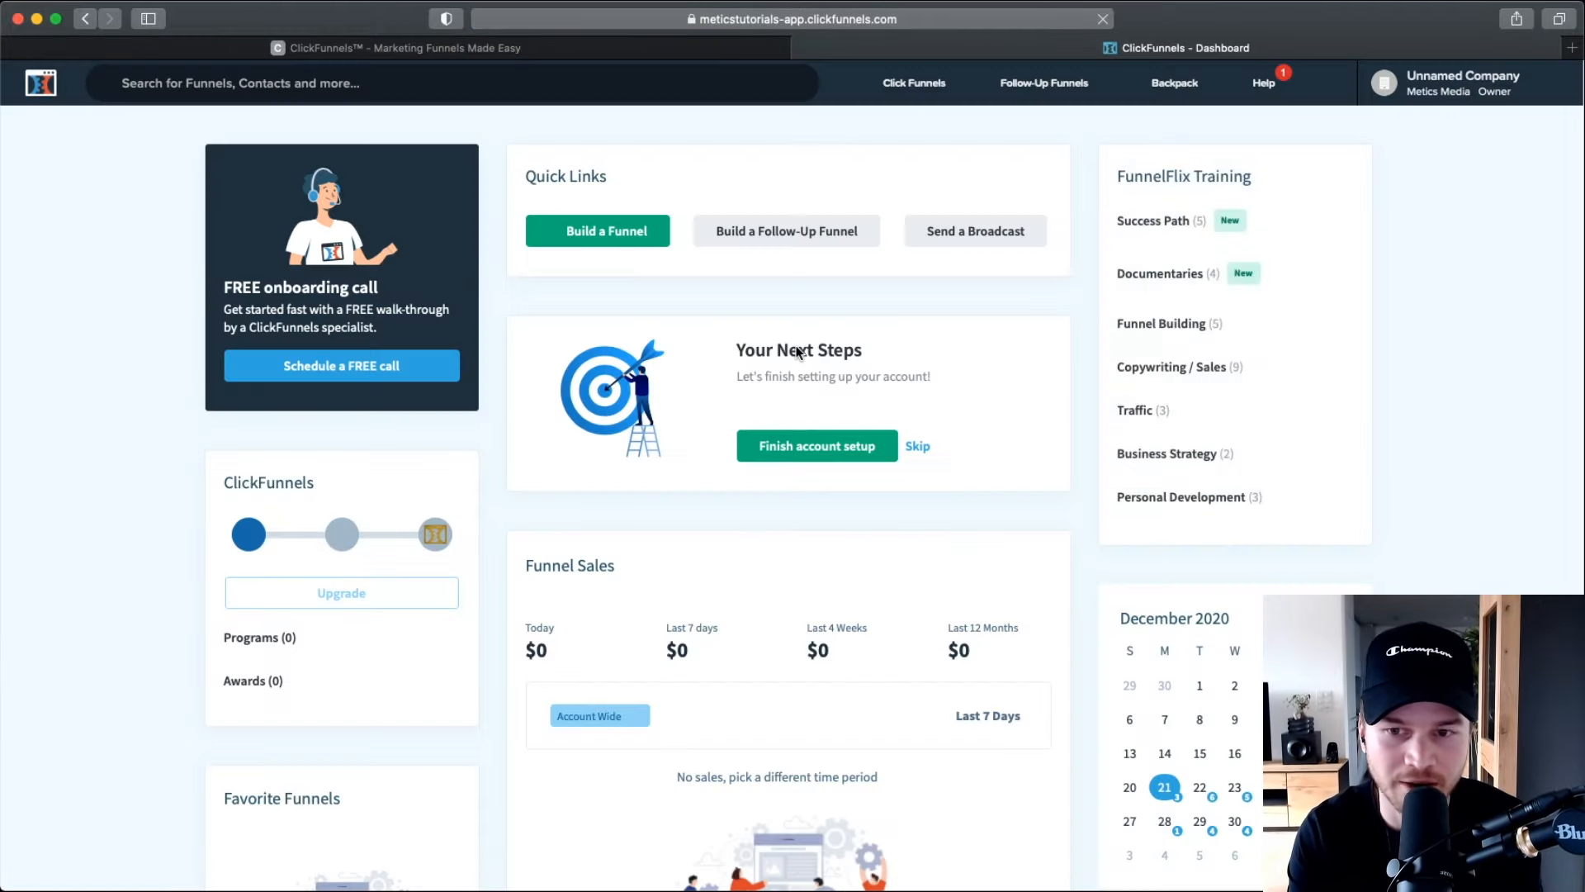
pyautogui.scroll(-10, 797, 353)
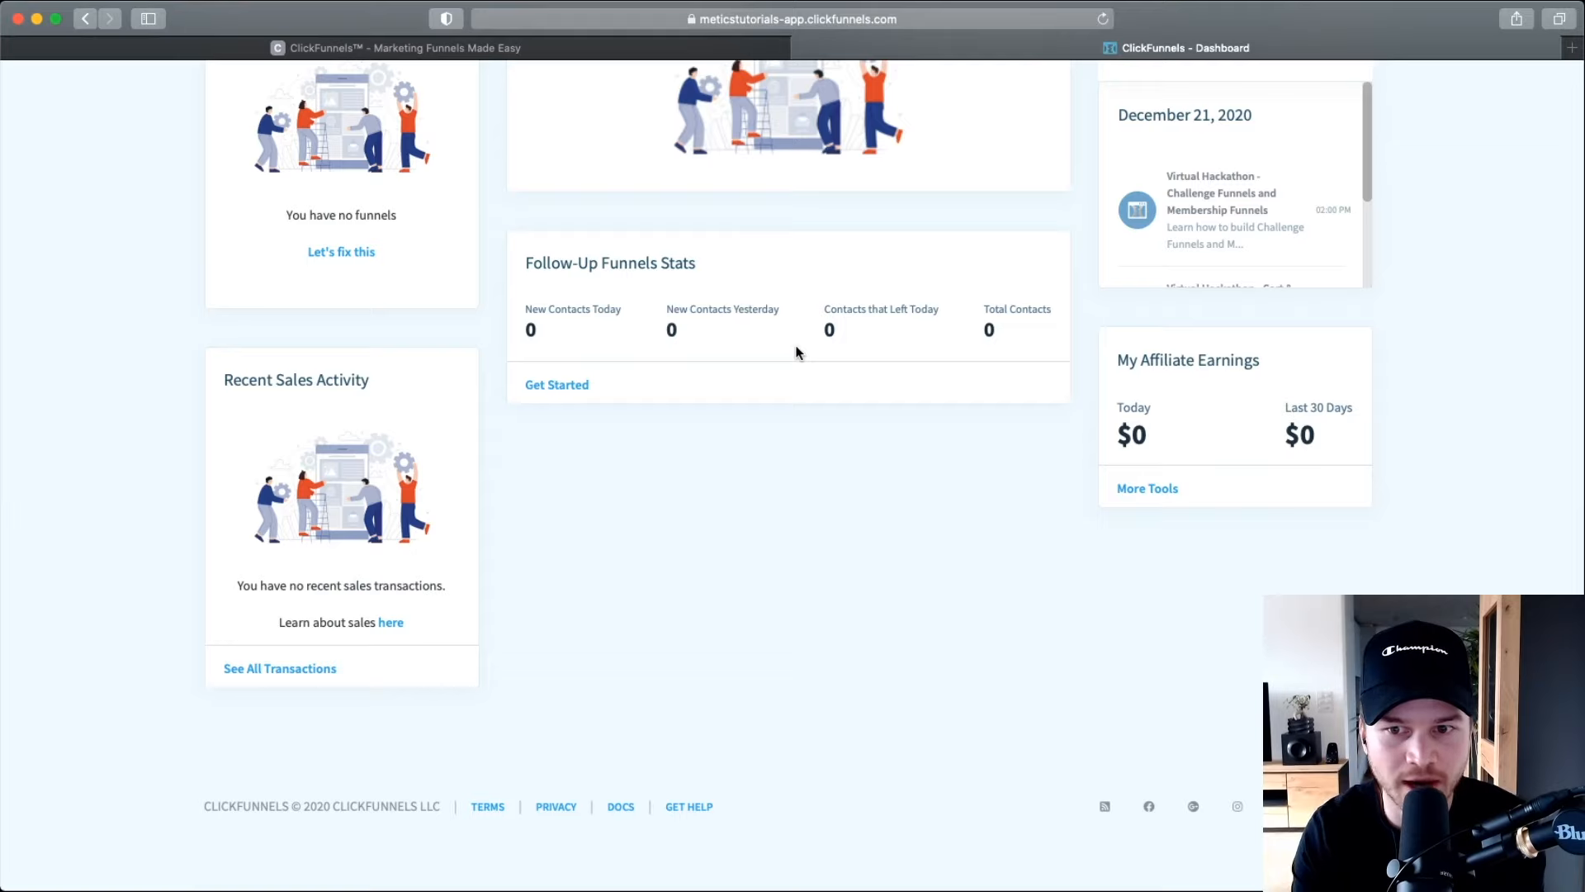
pyautogui.scroll(10, 822, 353)
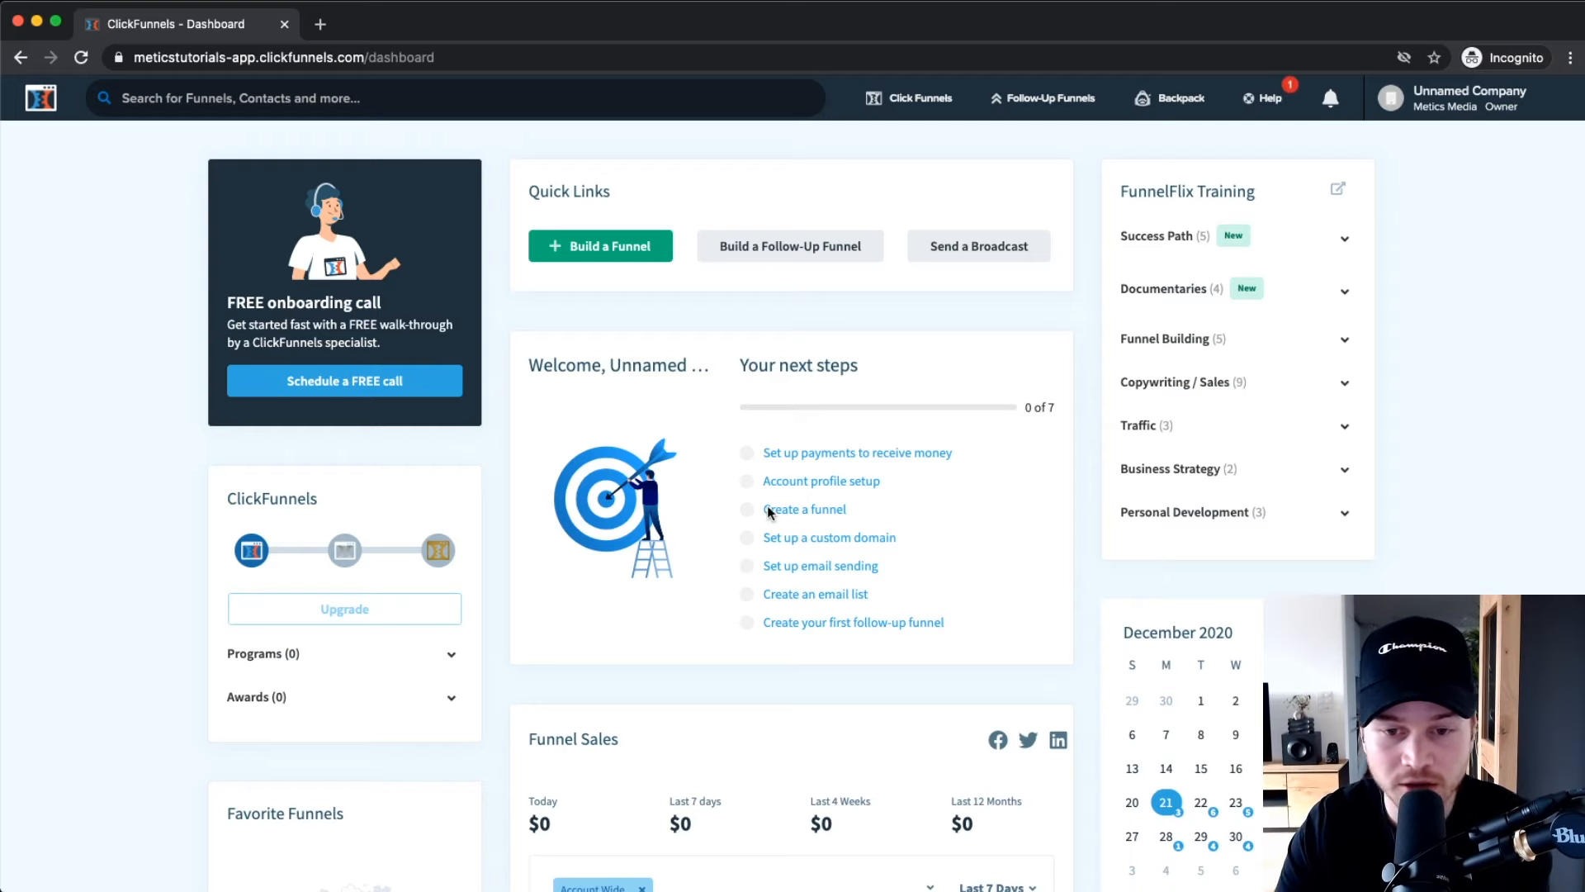
pyautogui.scroll(-3, 814, 451)
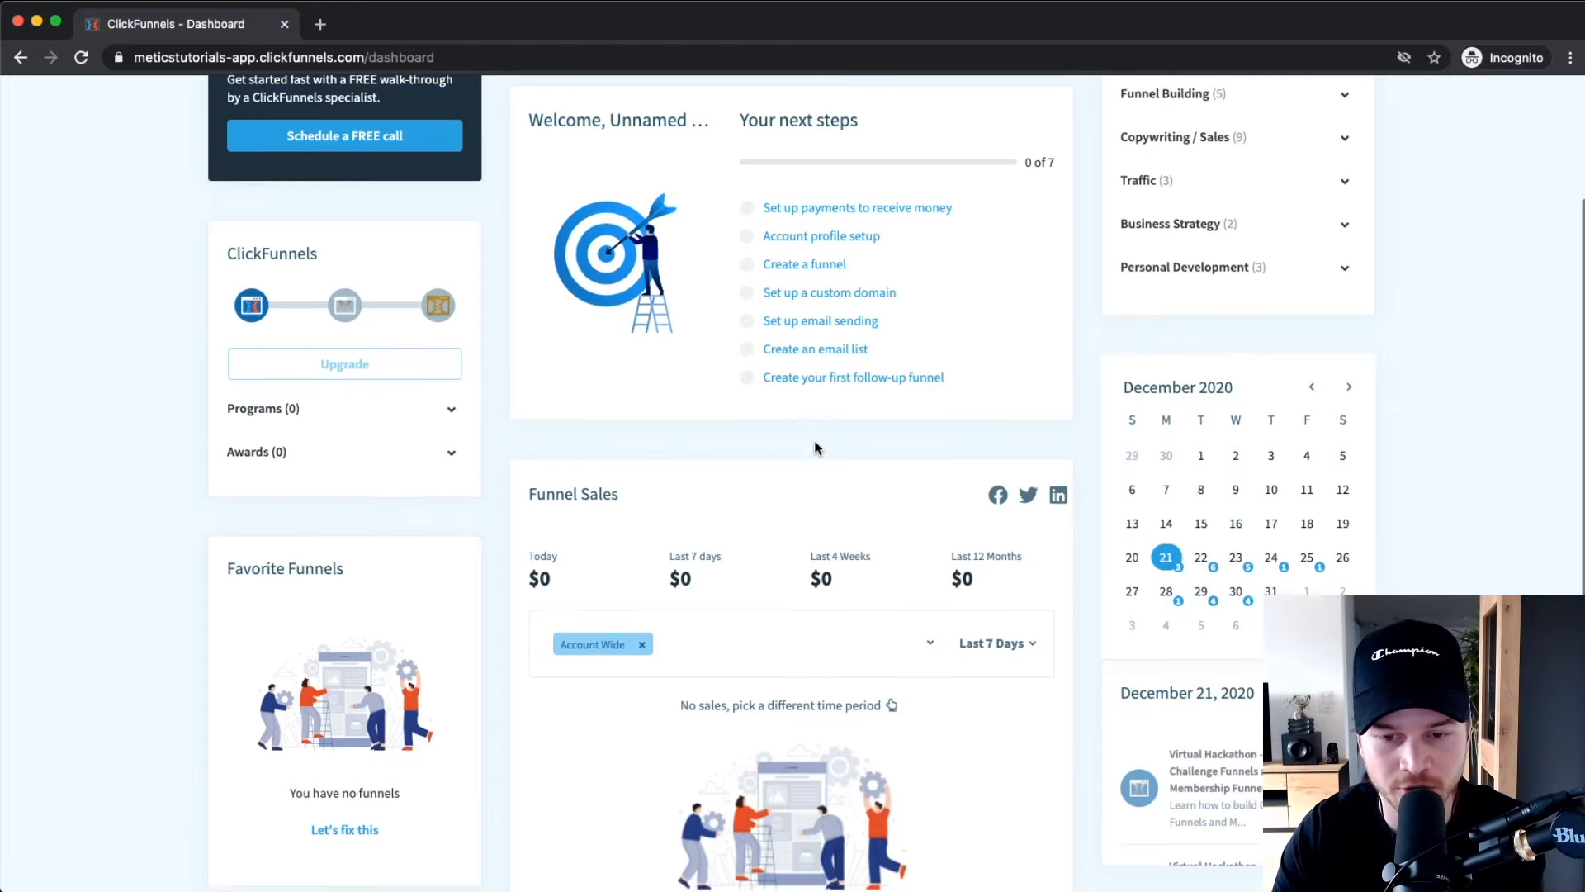
pyautogui.scroll(3, 814, 439)
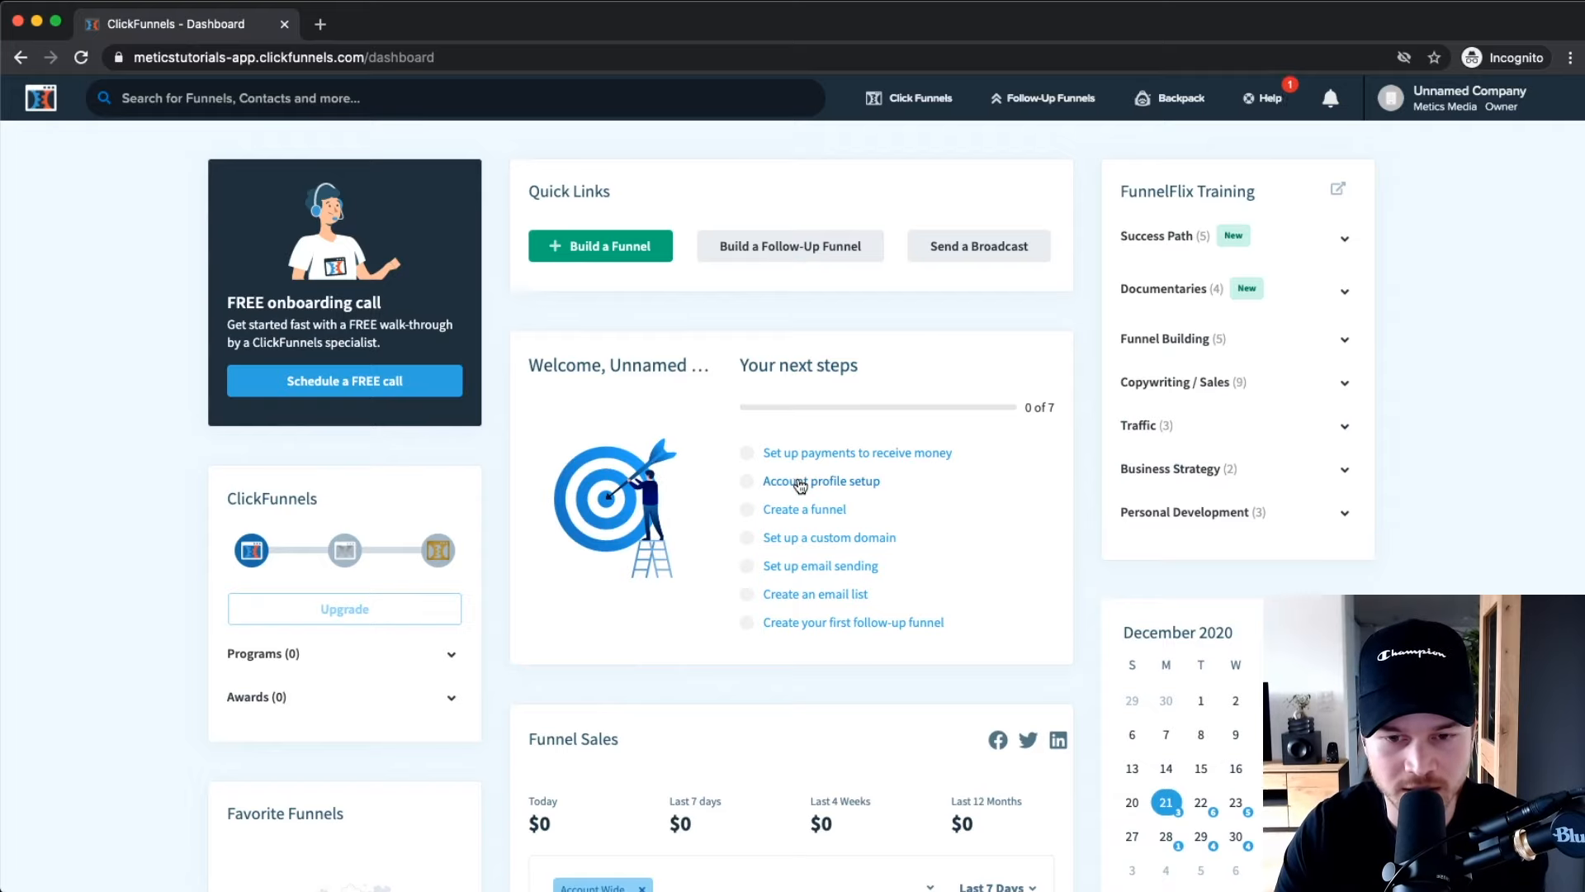
pyautogui.scroll(-4, 800, 495)
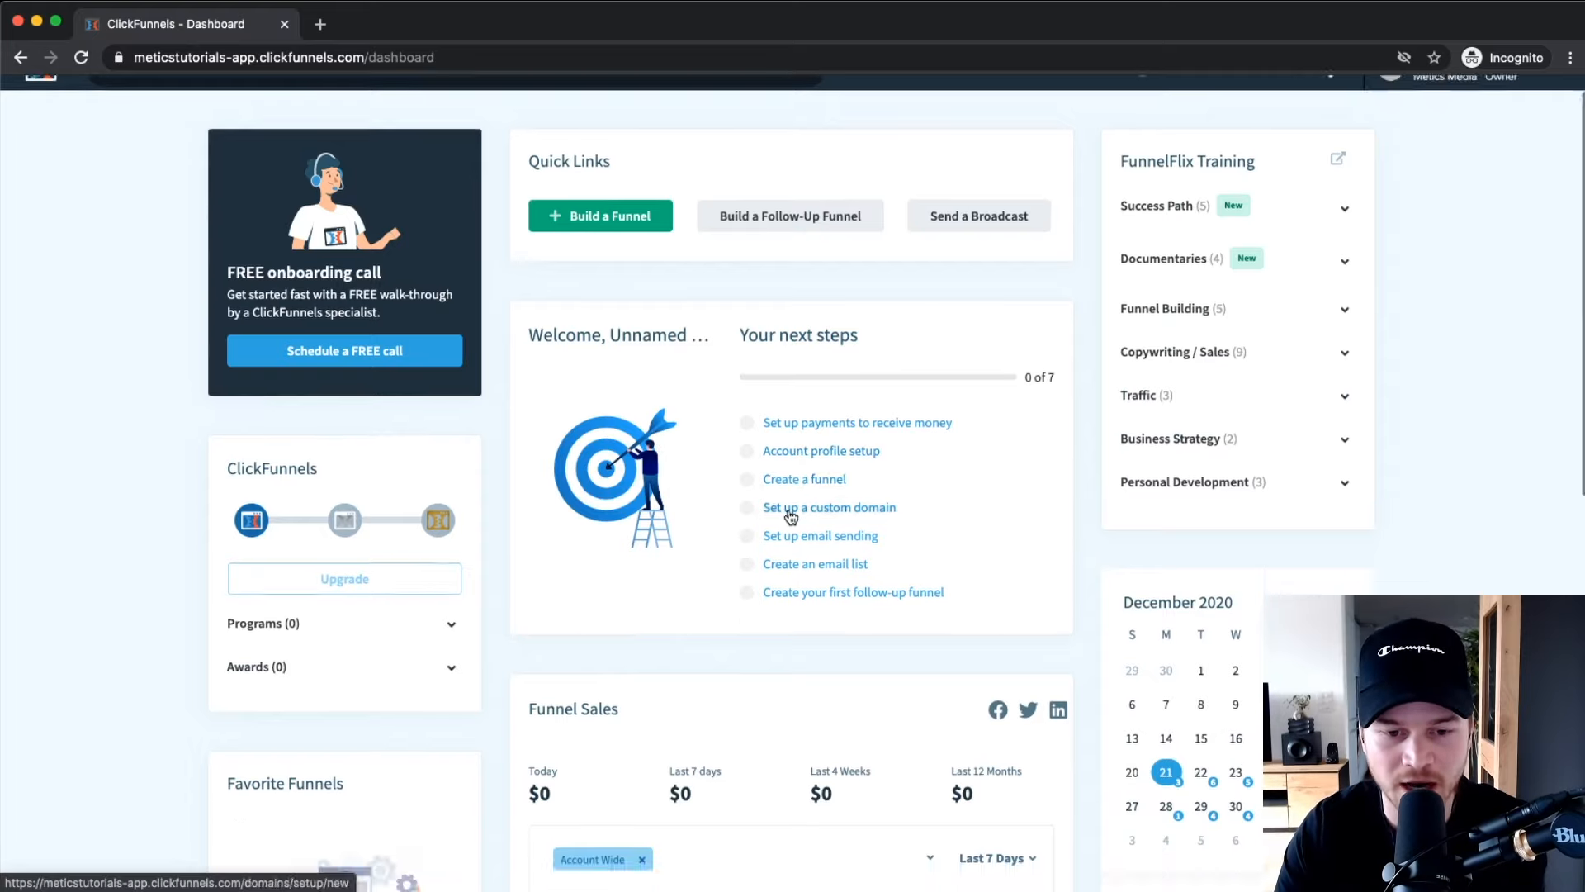
pyautogui.moveTo(537, 439); pyautogui.dragTo(662, 449)
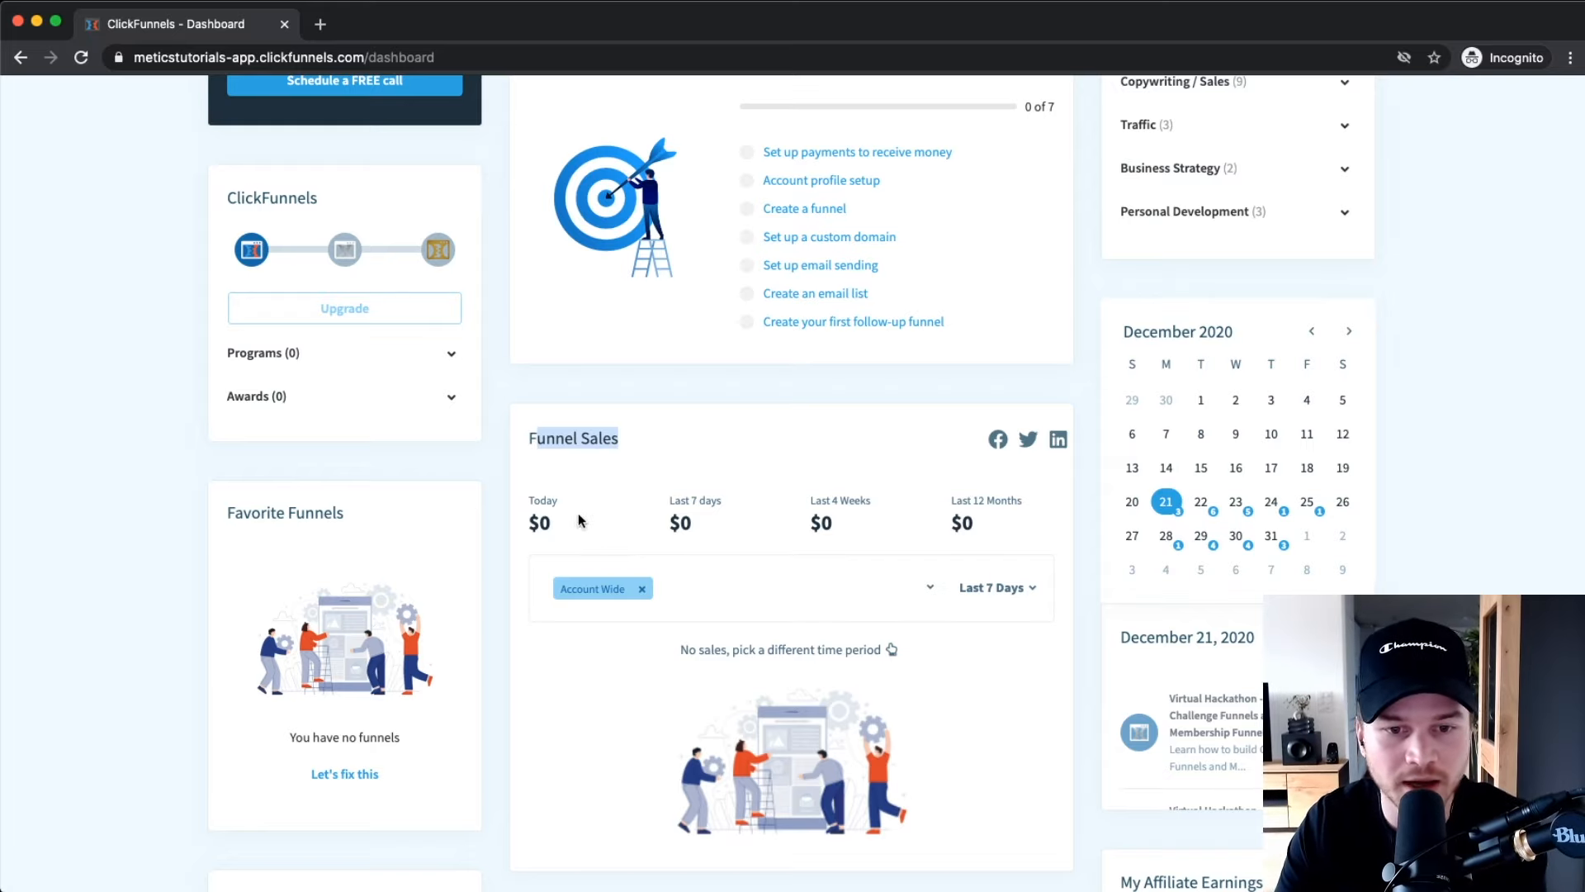
pyautogui.doubleClick(539, 523)
pyautogui.tripleClick(841, 500)
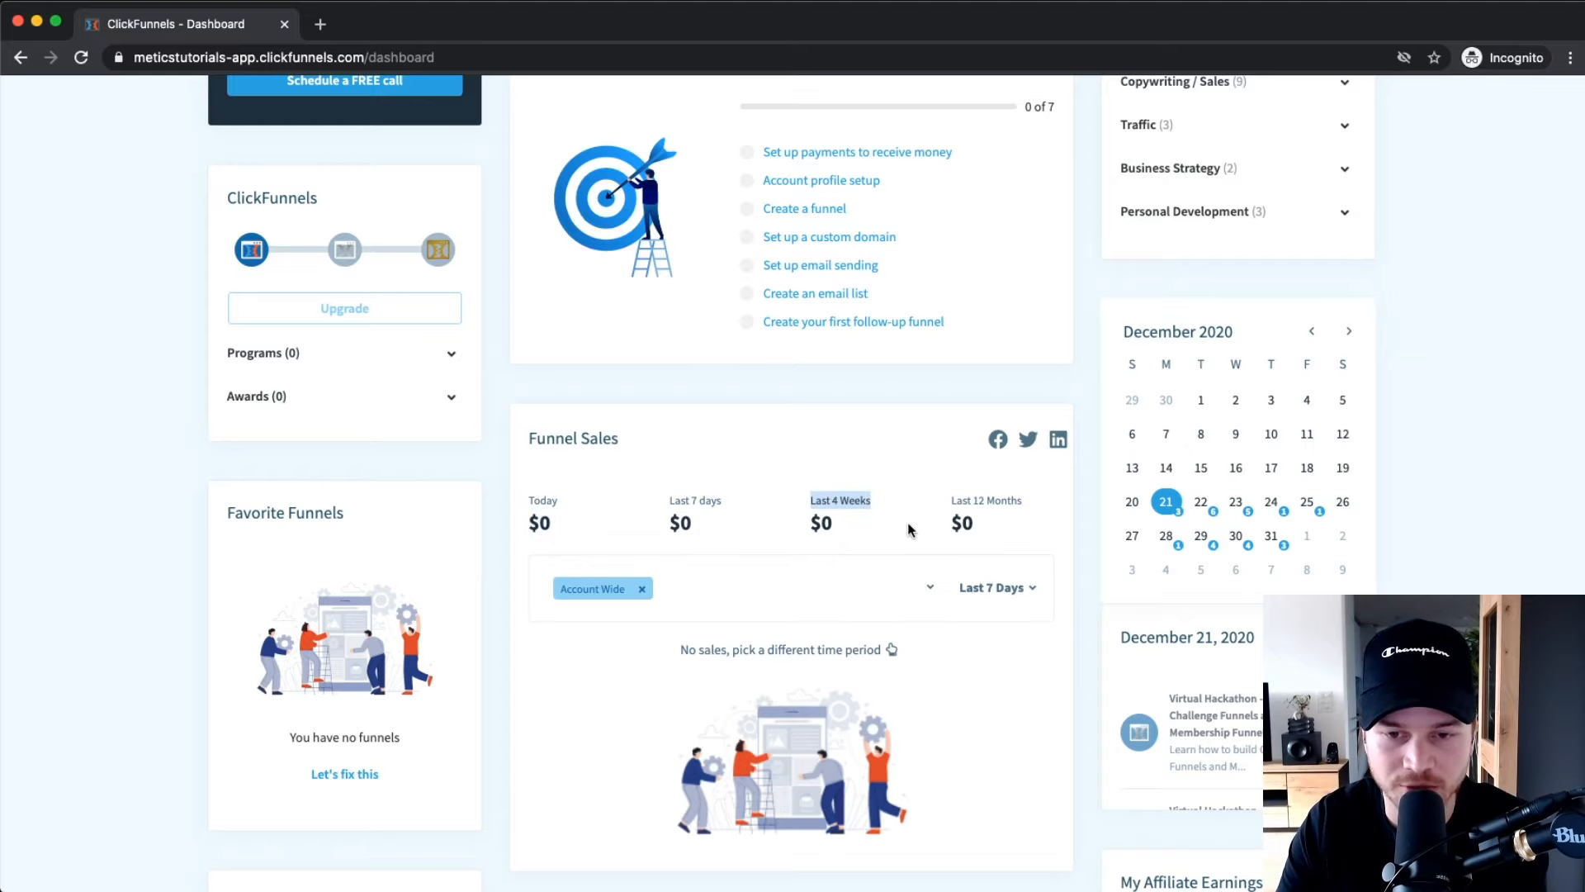
pyautogui.click(715, 499)
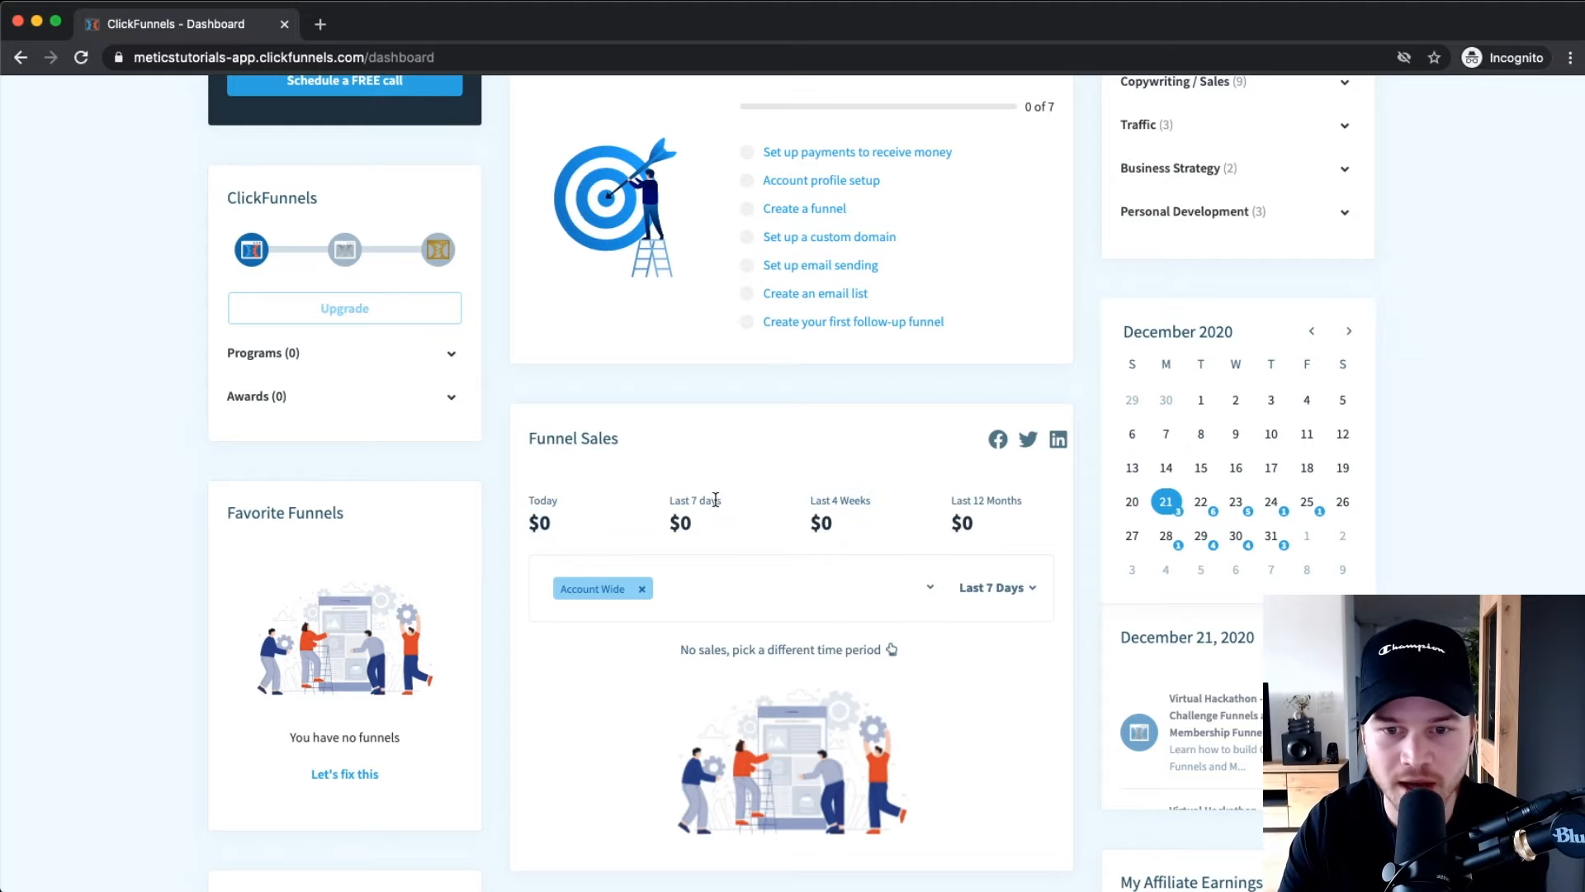
pyautogui.scroll(-3, 715, 500)
pyautogui.scroll(-1, 1210, 479)
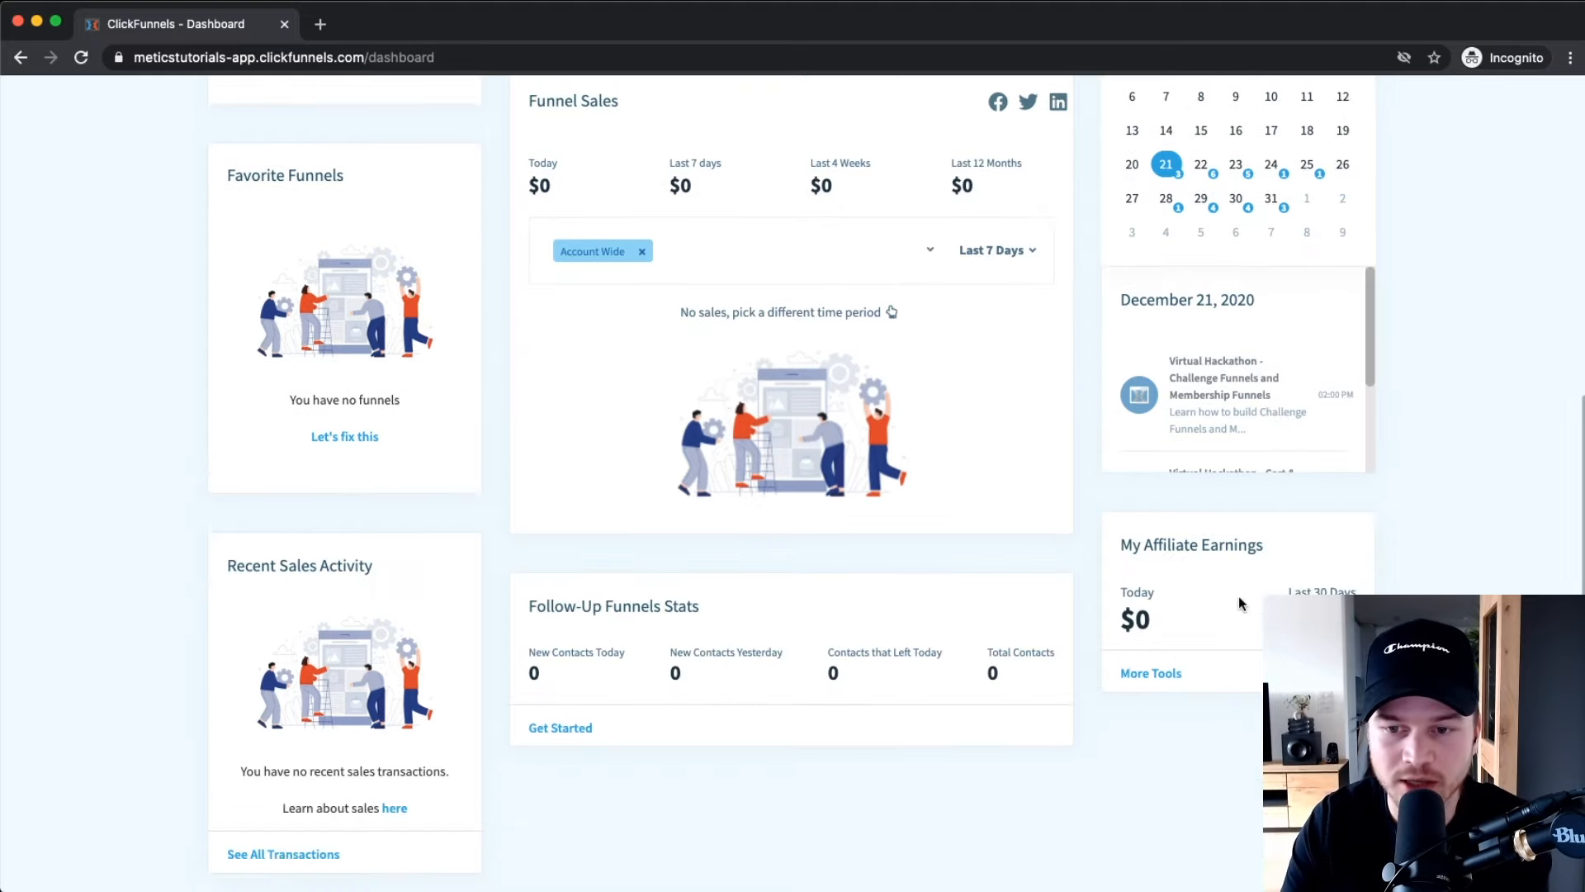
pyautogui.scroll(-2, 1236, 593)
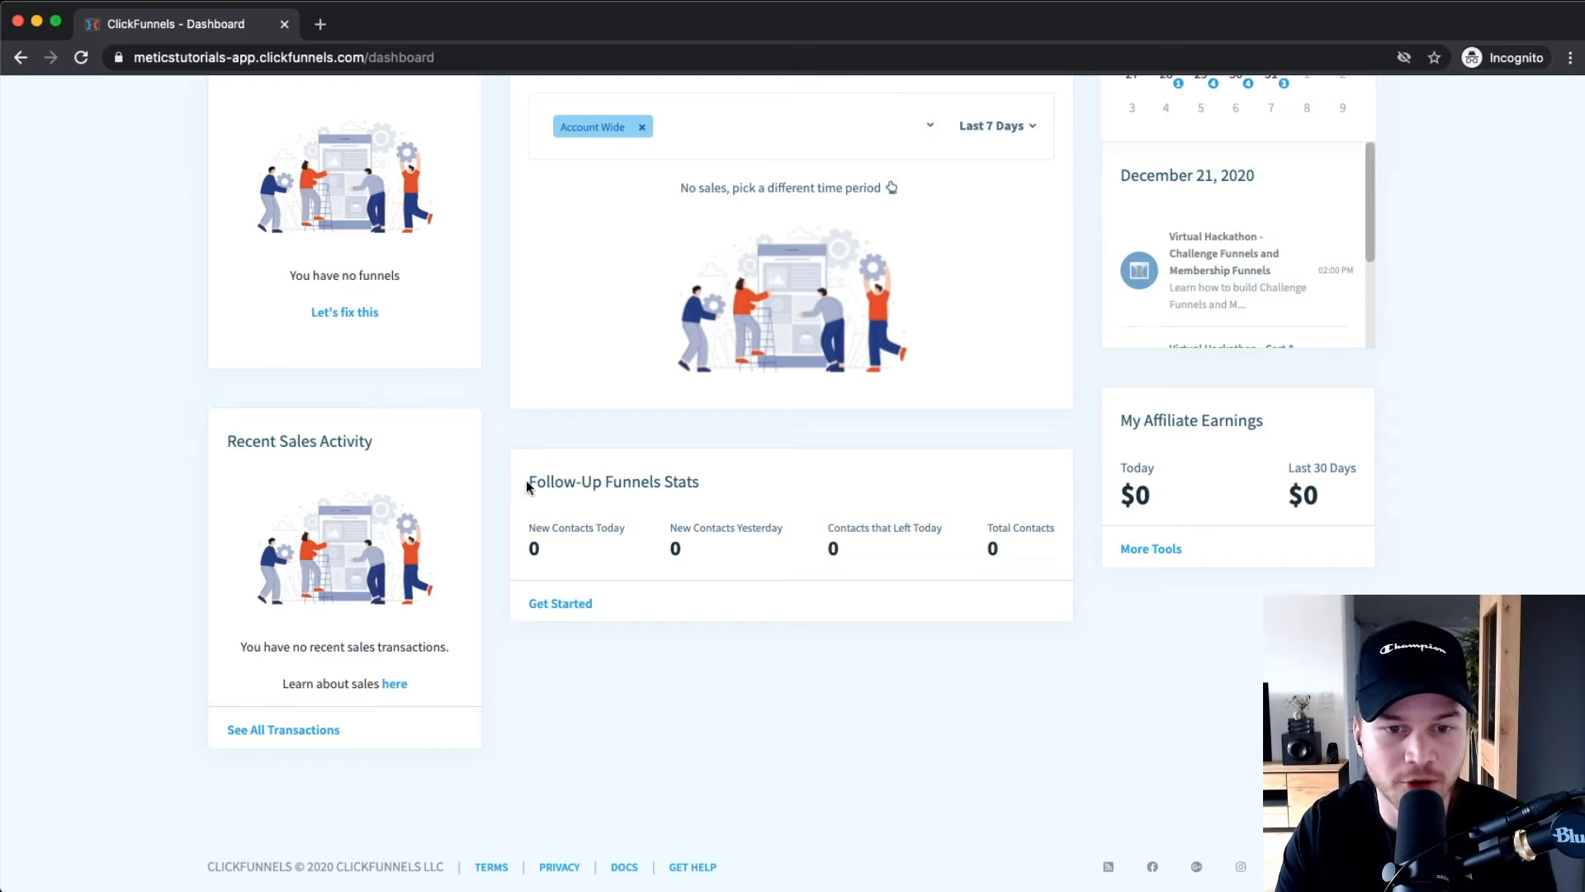
pyautogui.moveTo(526, 481); pyautogui.dragTo(724, 485)
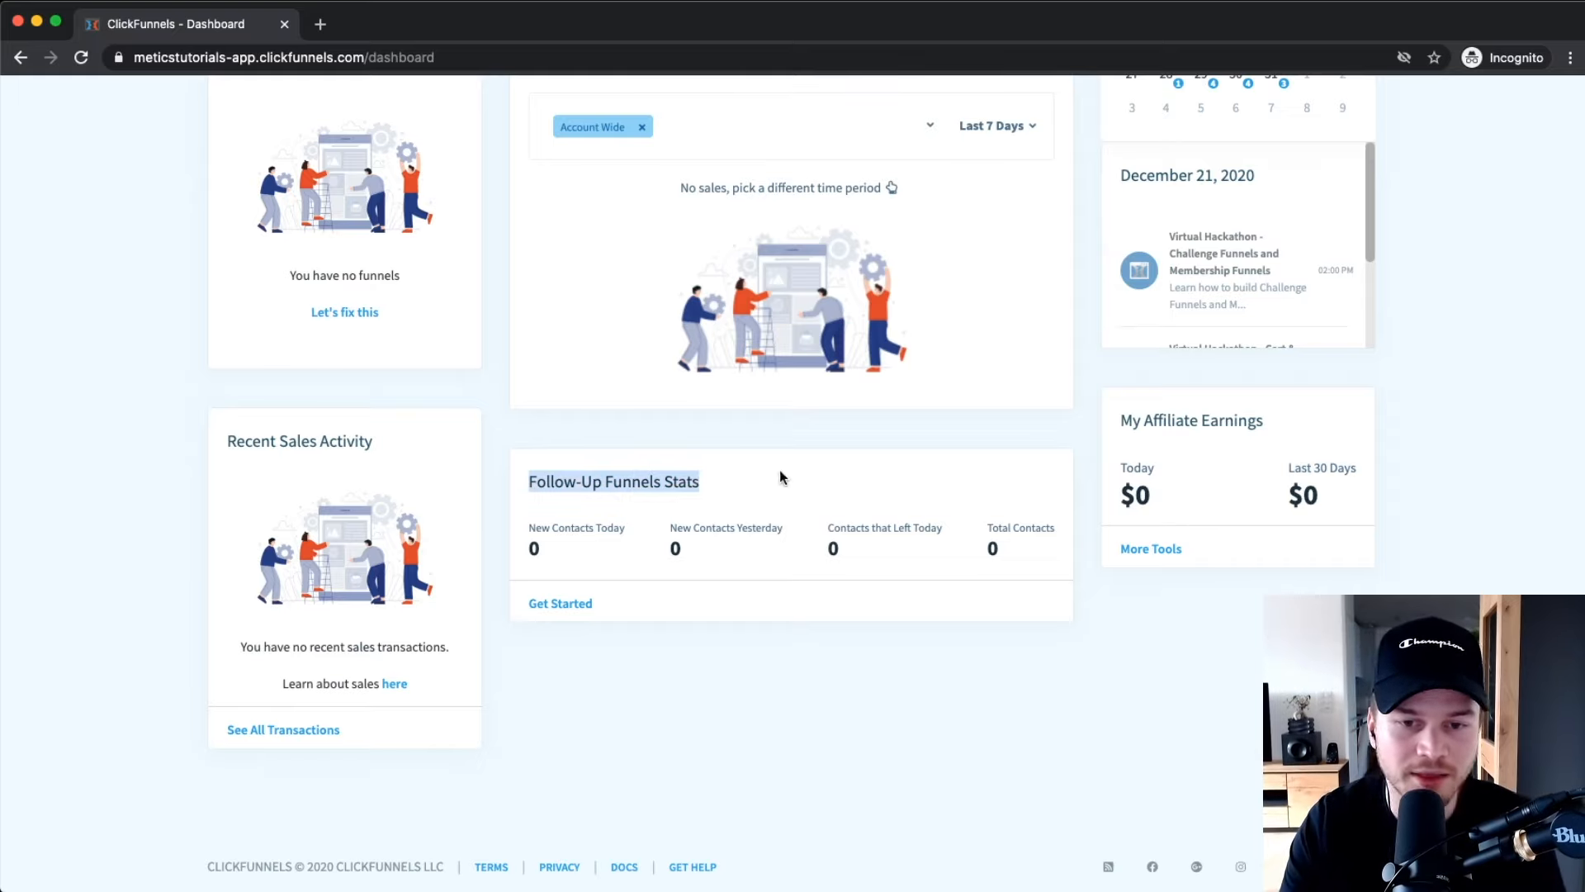
pyautogui.scroll(8, 810, 538)
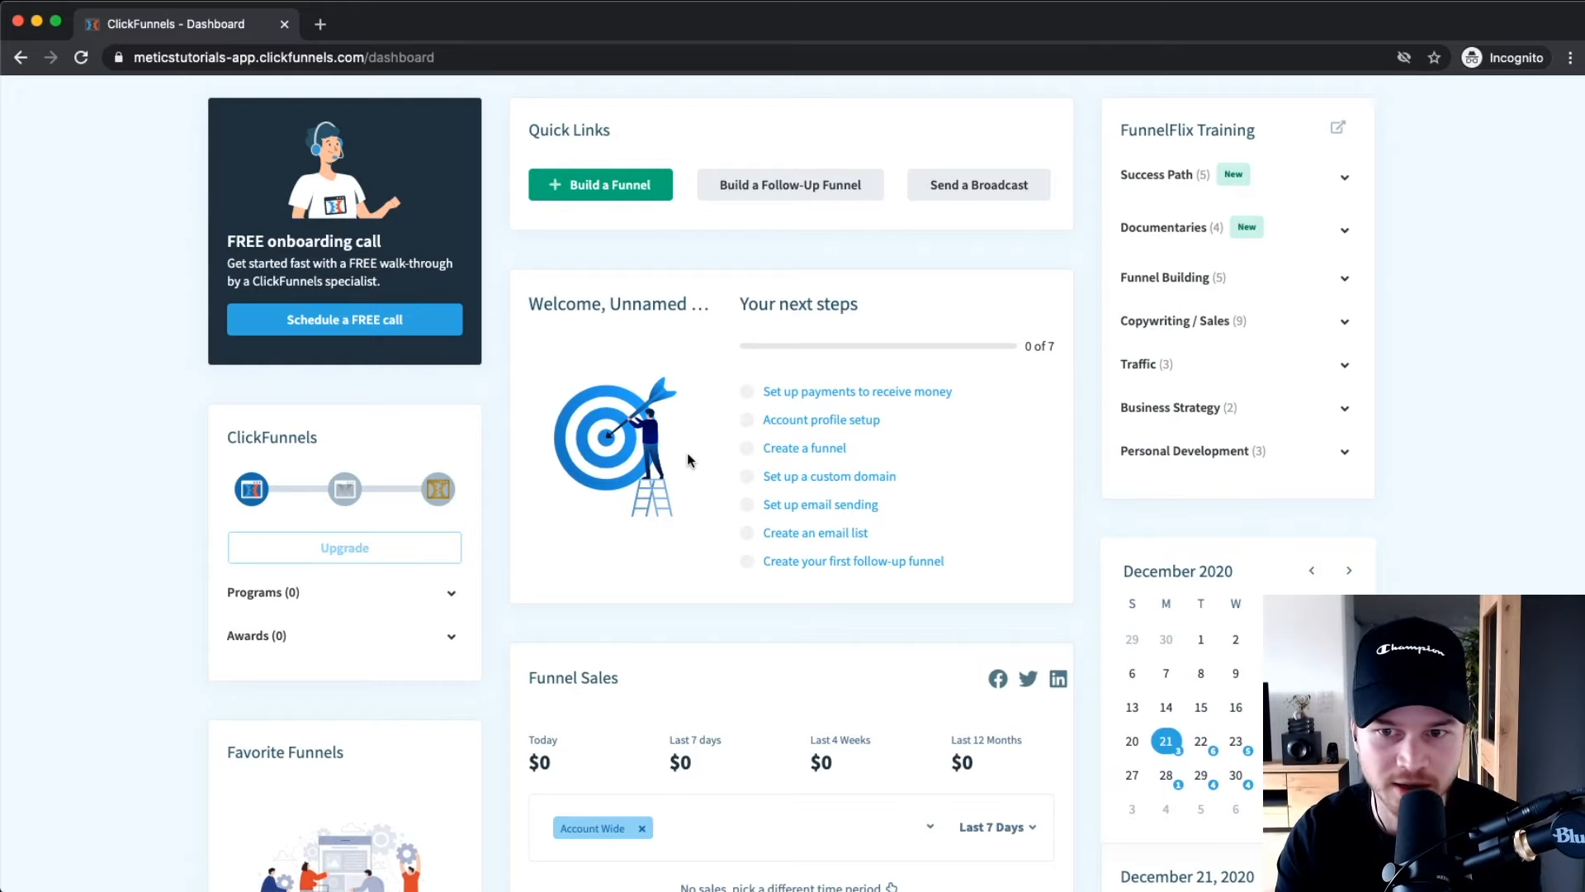
pyautogui.scroll(1, 743, 413)
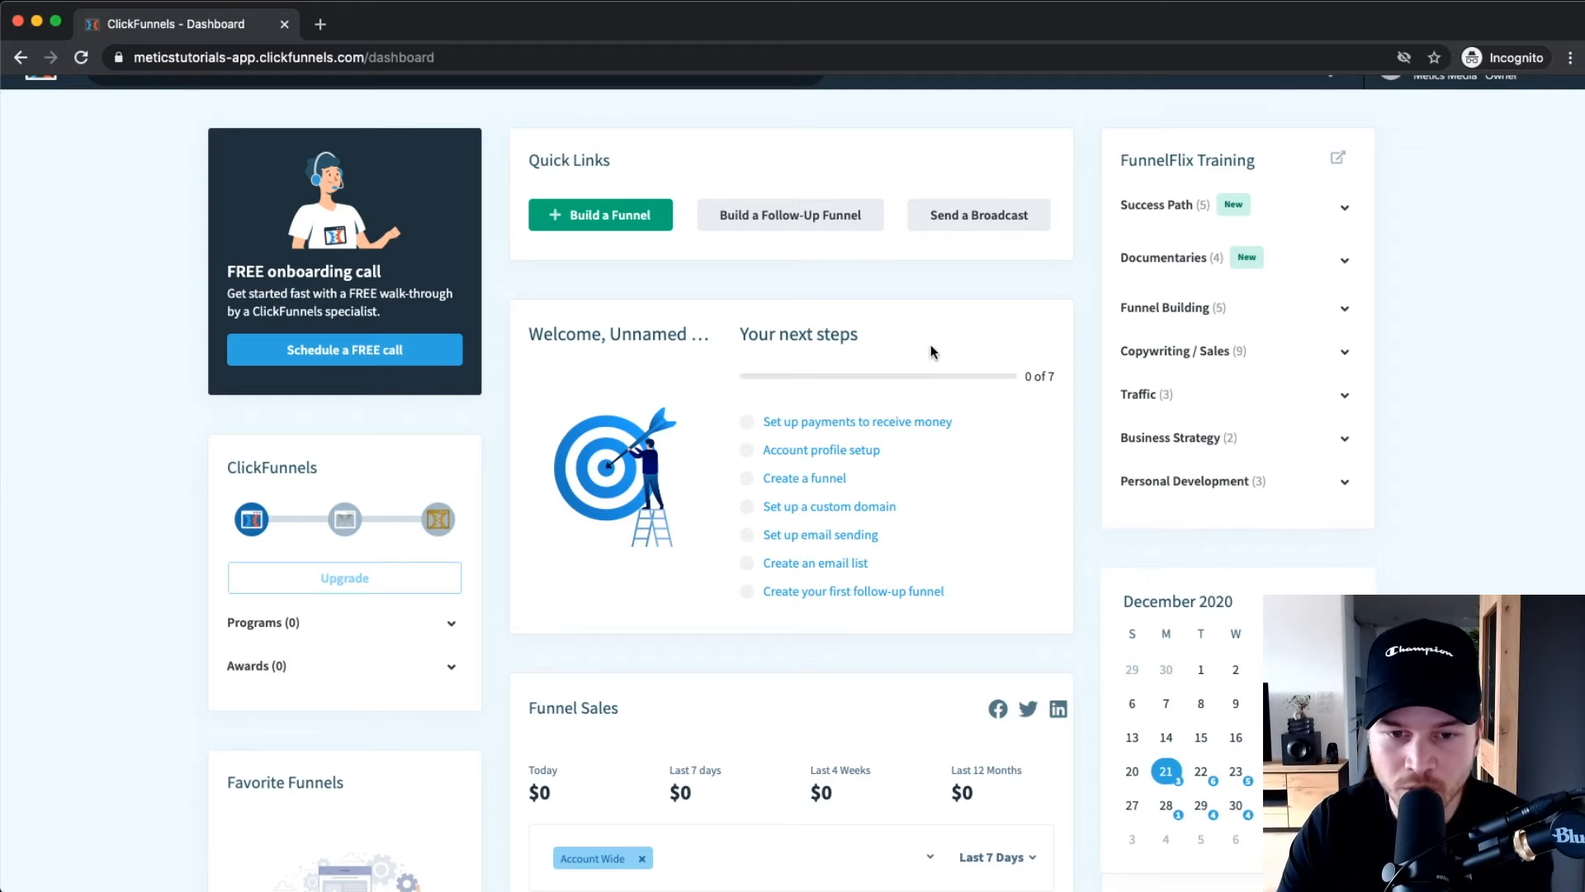
pyautogui.scroll(1, 929, 345)
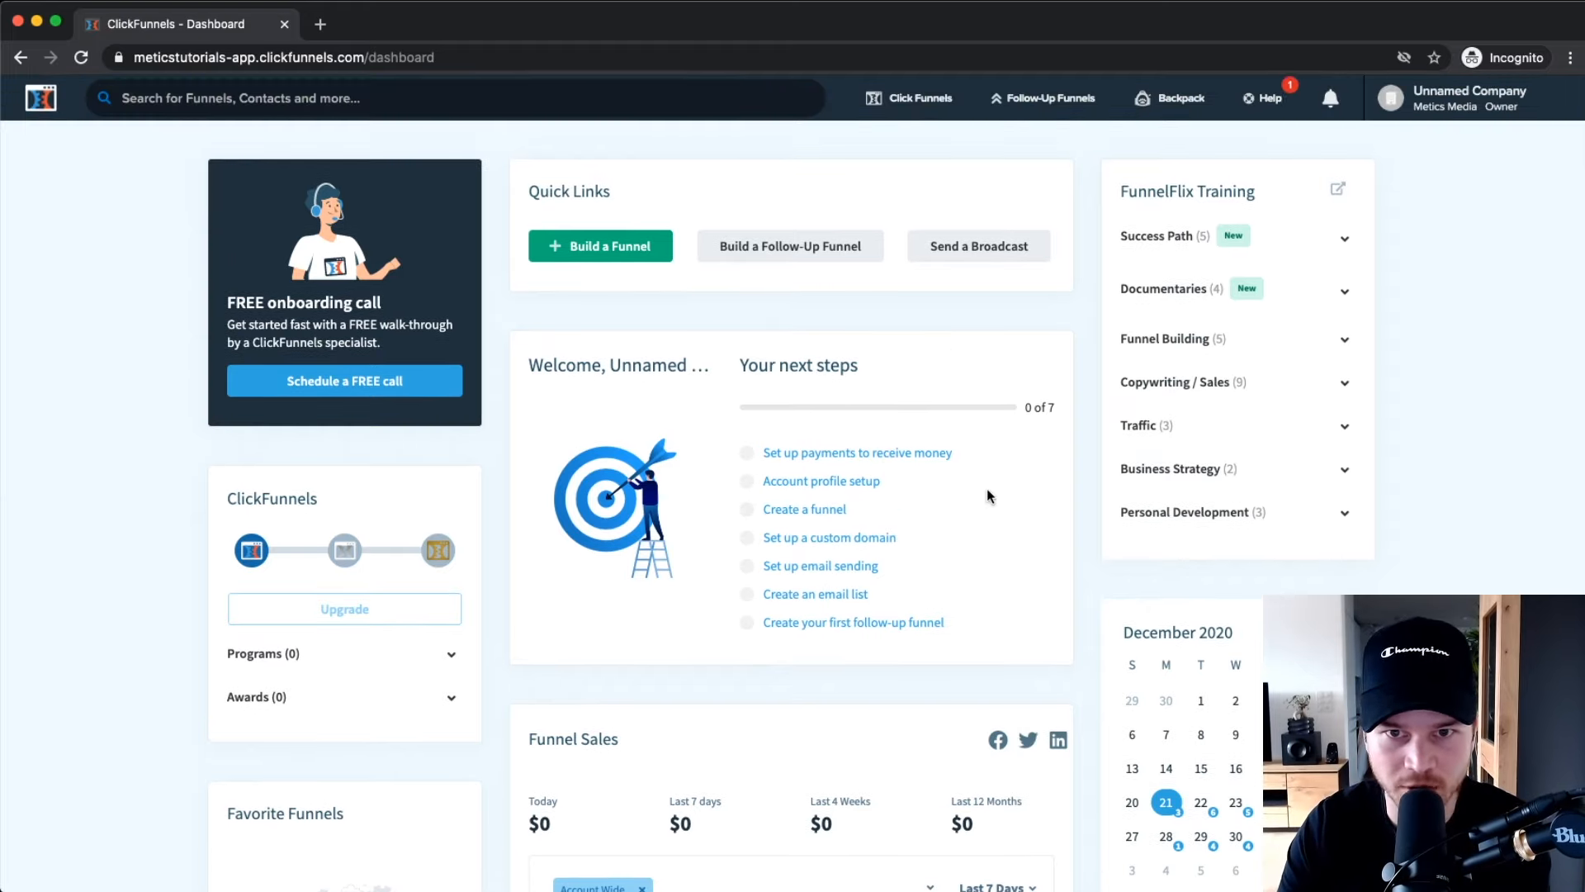
# Show the company-name menu with Account Settings, Affiliates, My Profile Settings and Sign out.
pyautogui.moveTo(925, 101)
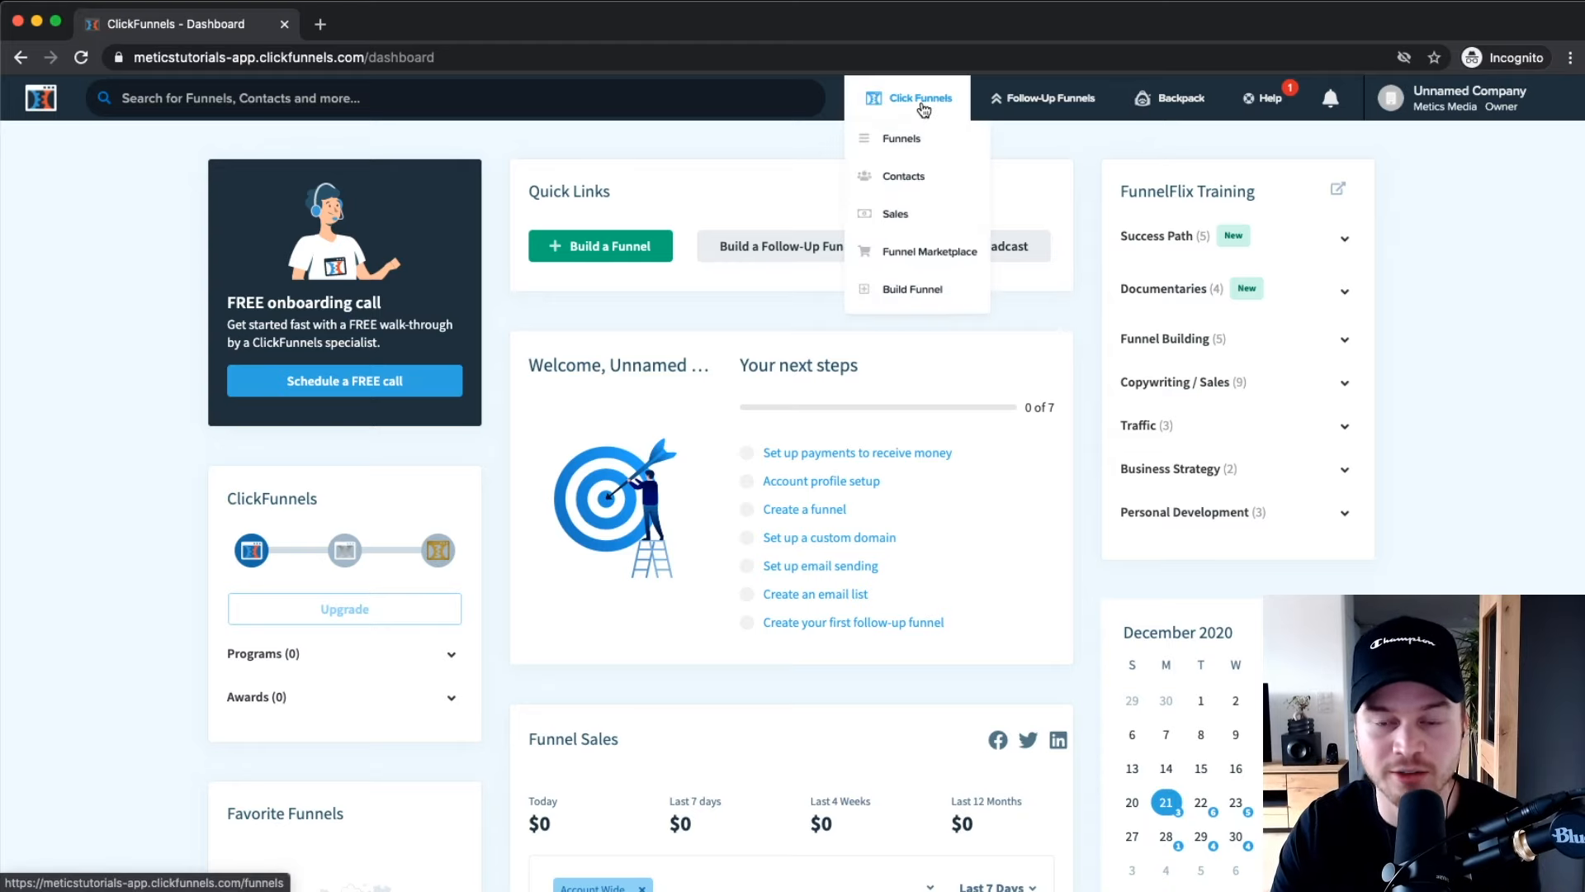
pyautogui.scroll(5, 924, 110)
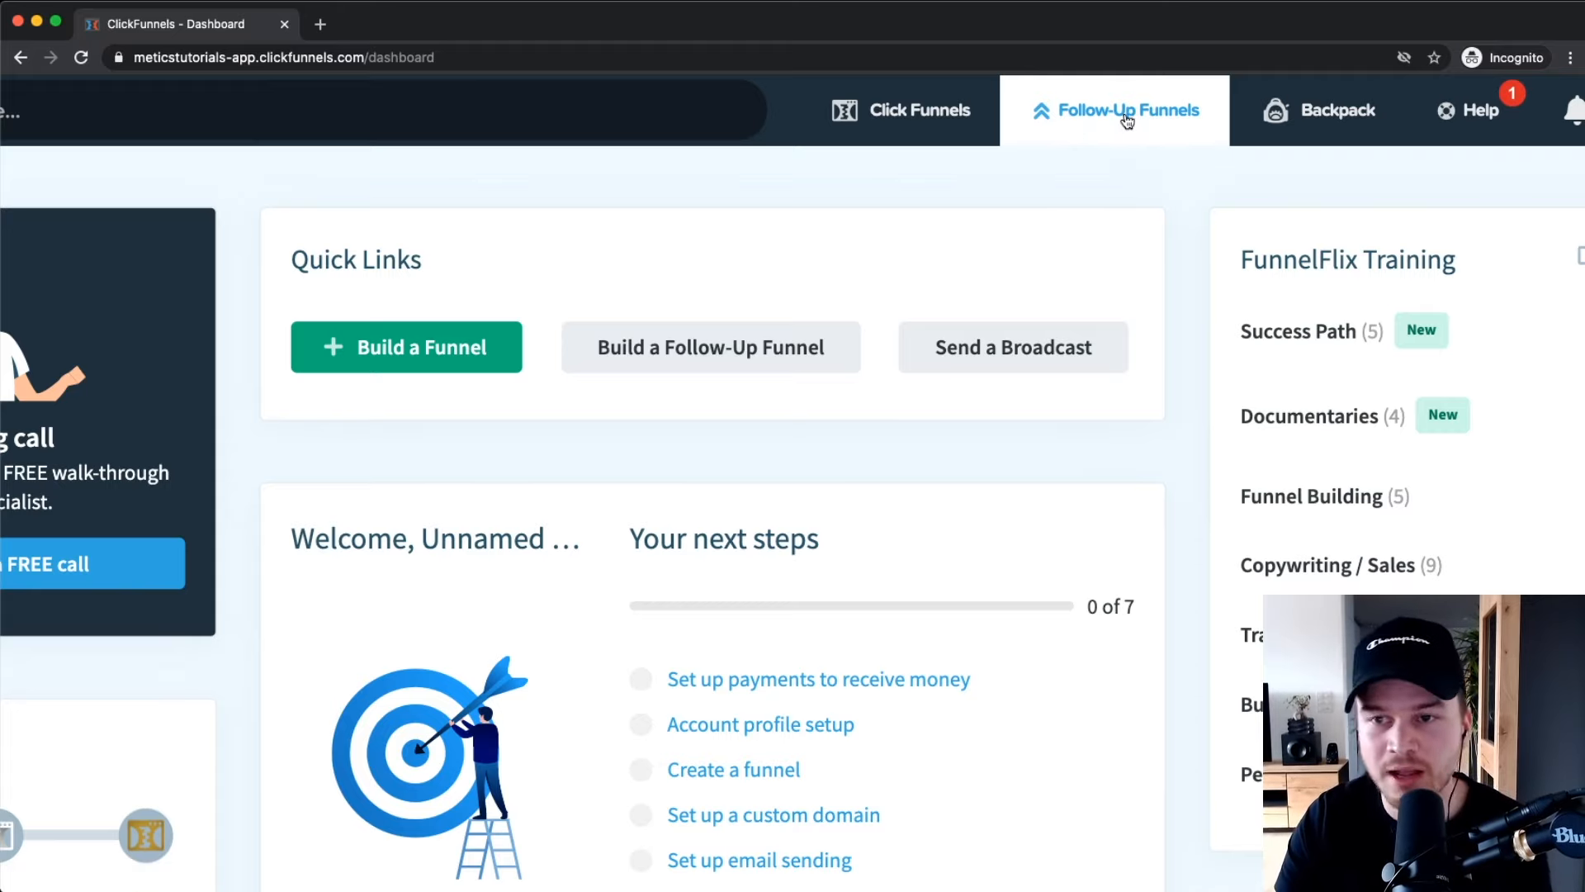
pyautogui.hscroll(5, 1121, 113)
pyautogui.hscroll(1, 1146, 116)
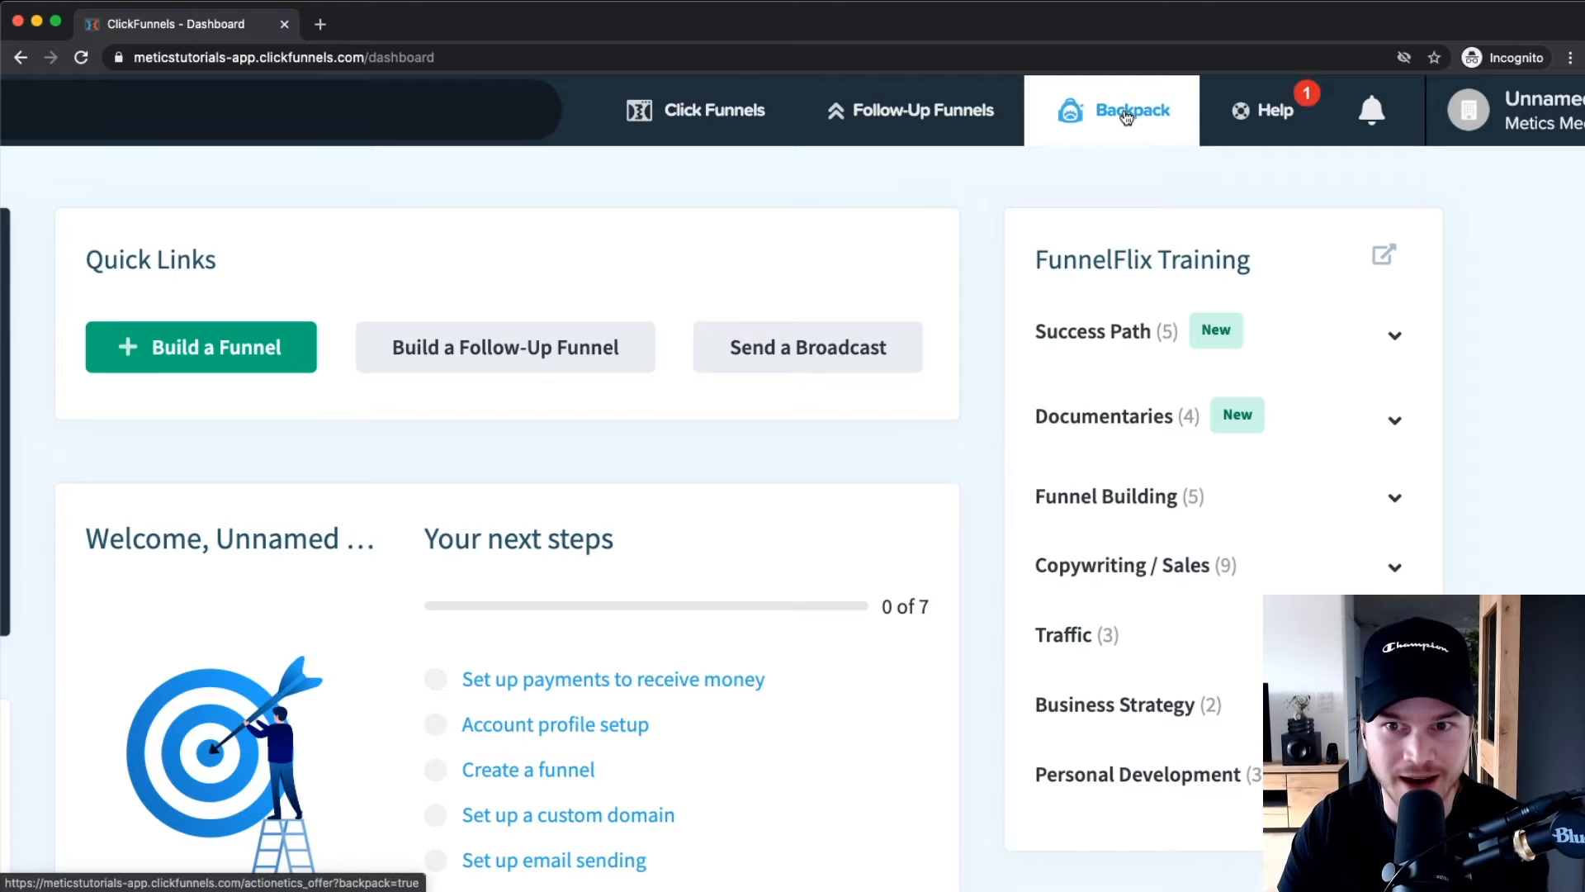
pyautogui.hscroll(3, 1024, 245)
pyautogui.moveTo(1348, 132)
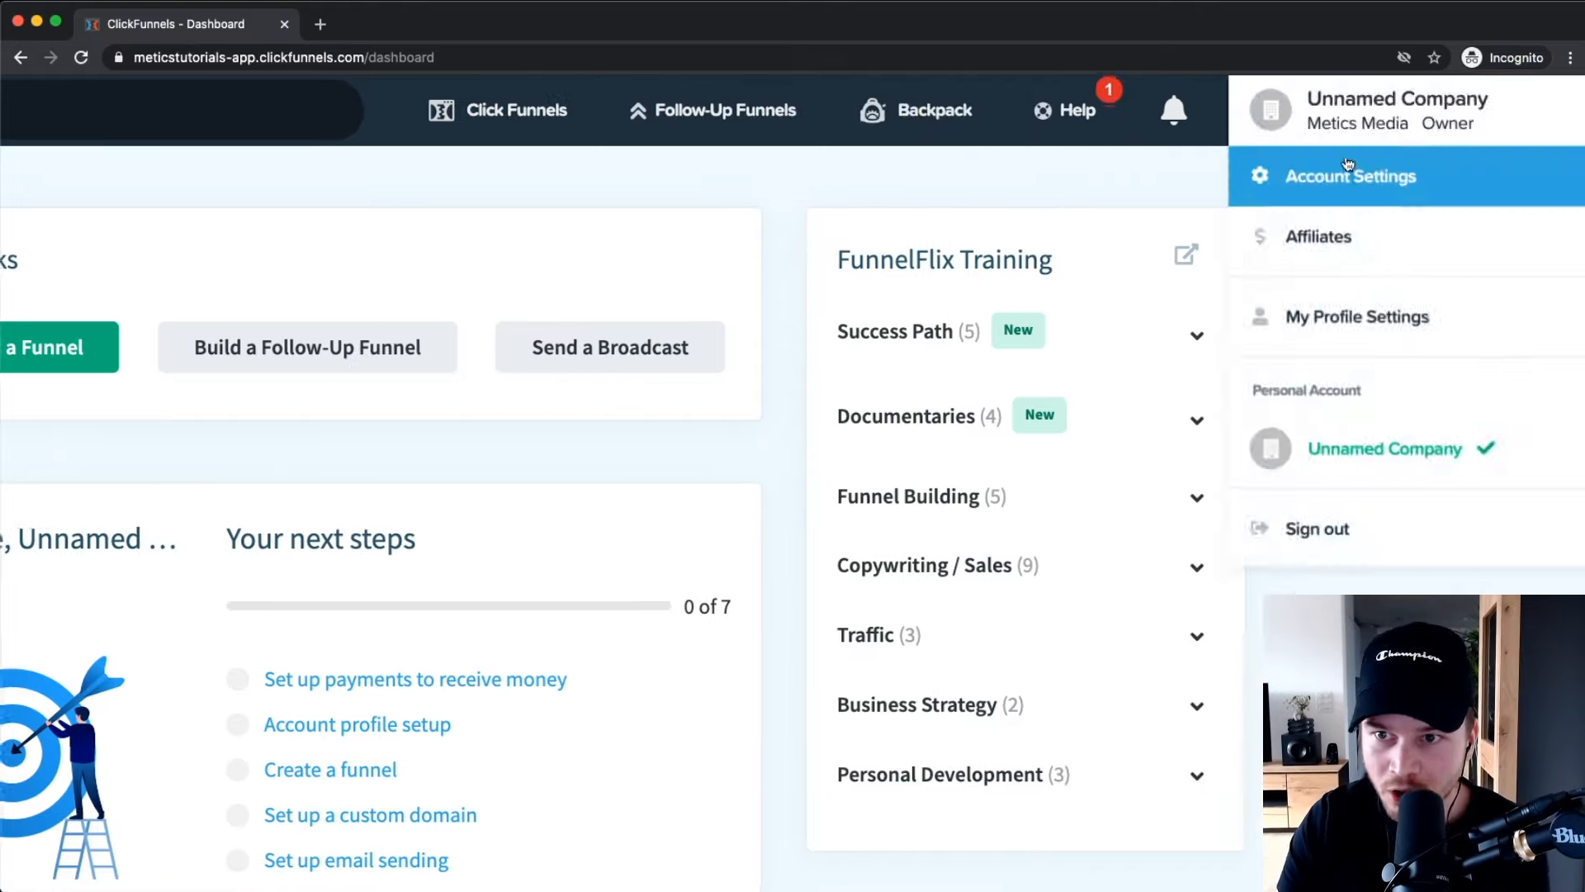
pyautogui.scroll(-5, 1349, 165)
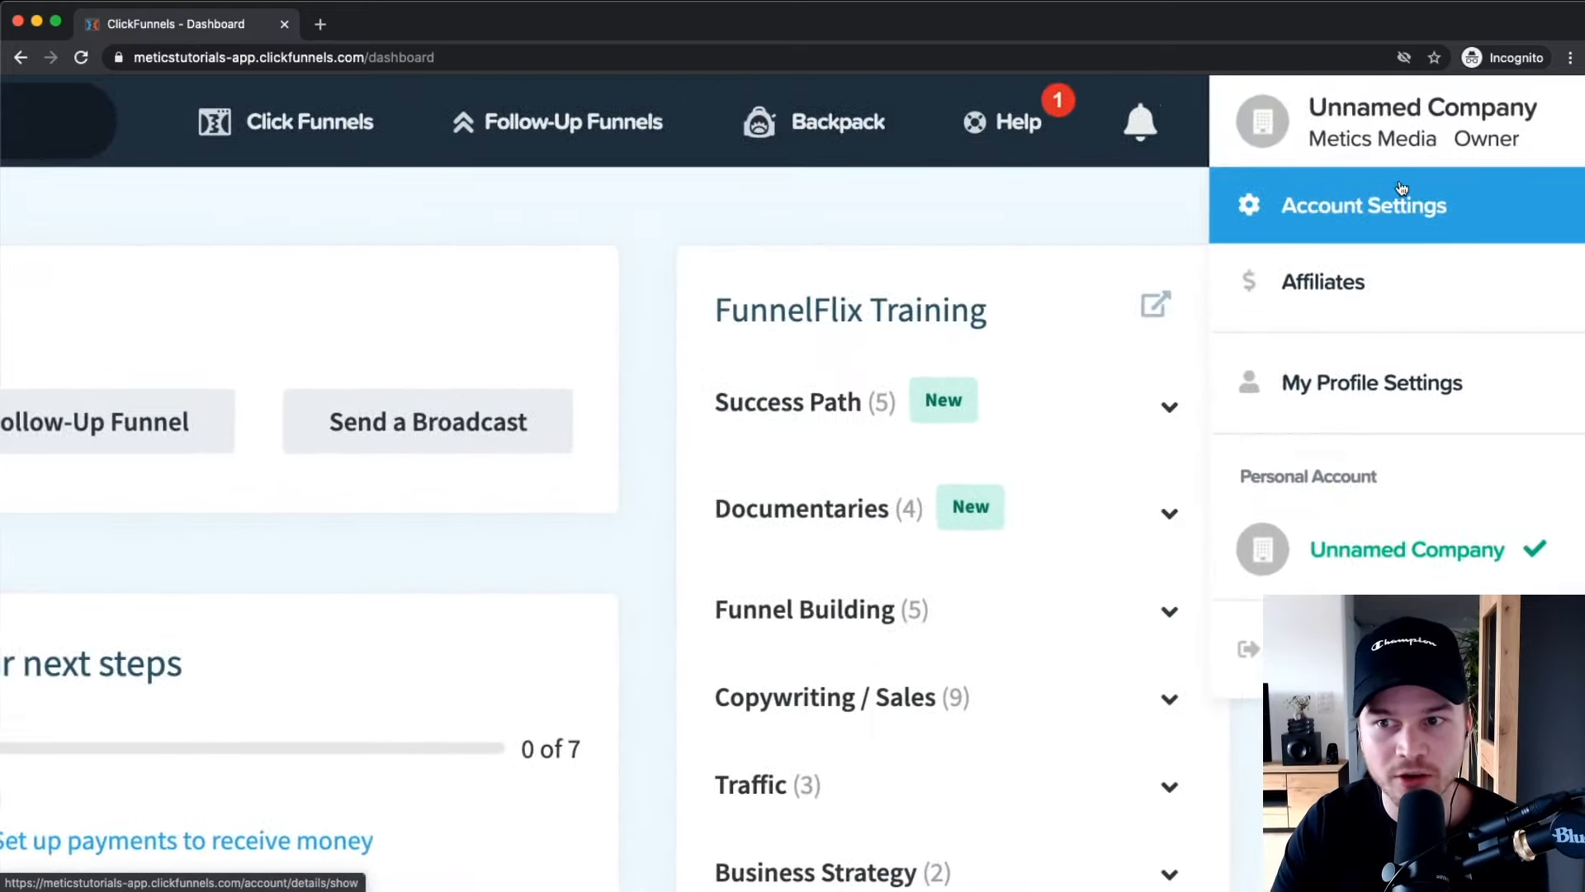
# Open Account Settings and view the account billing page.
pyautogui.click(1401, 189)
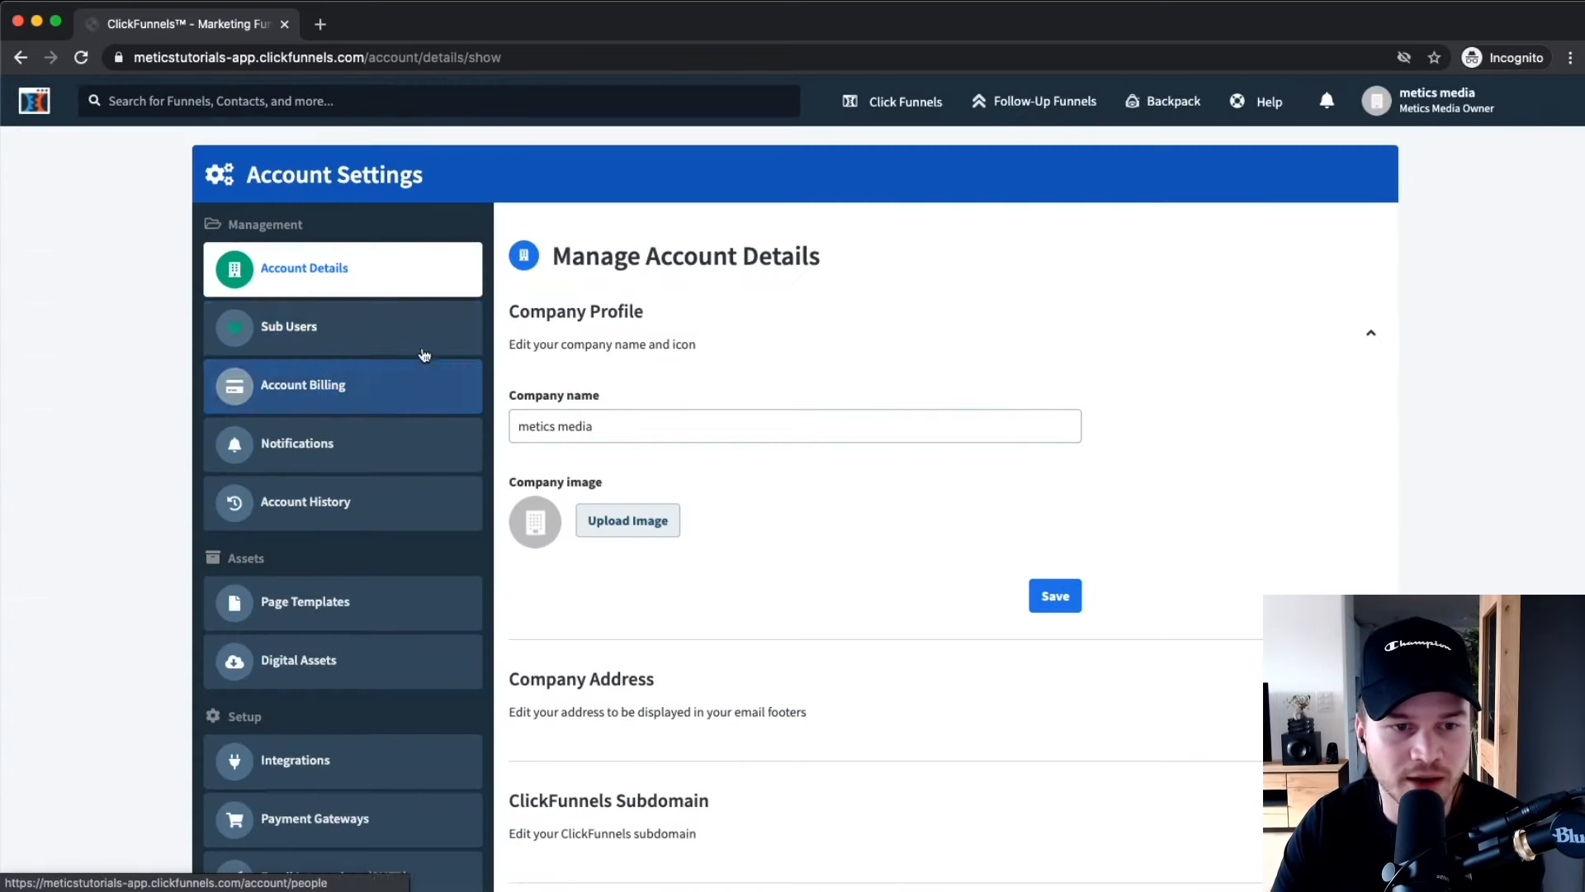
pyautogui.scroll(-1, 380, 355)
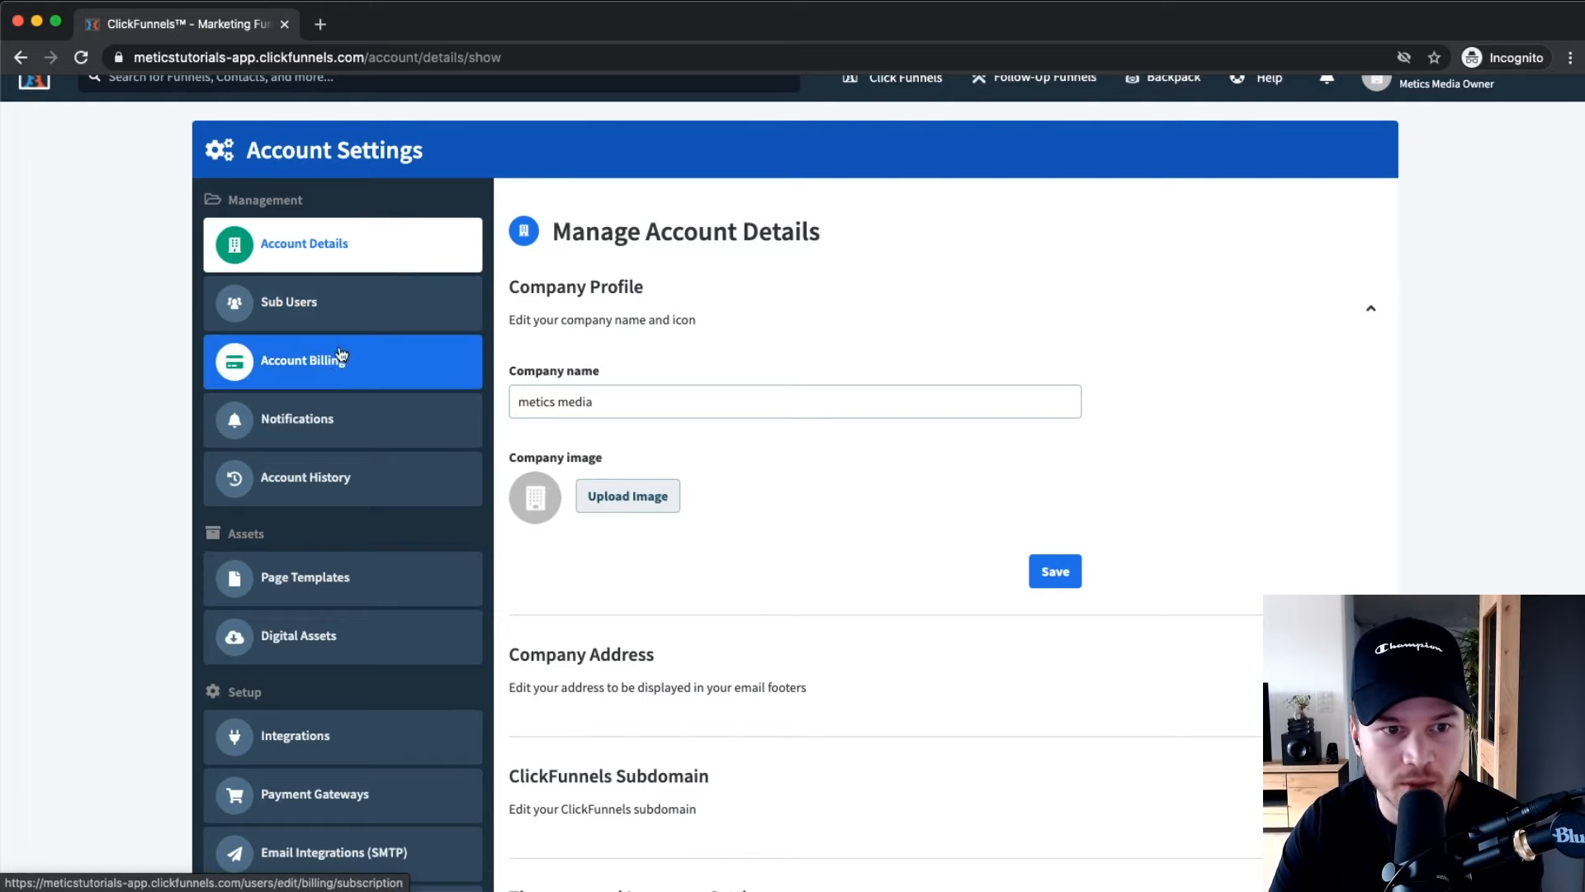
pyautogui.click(341, 368)
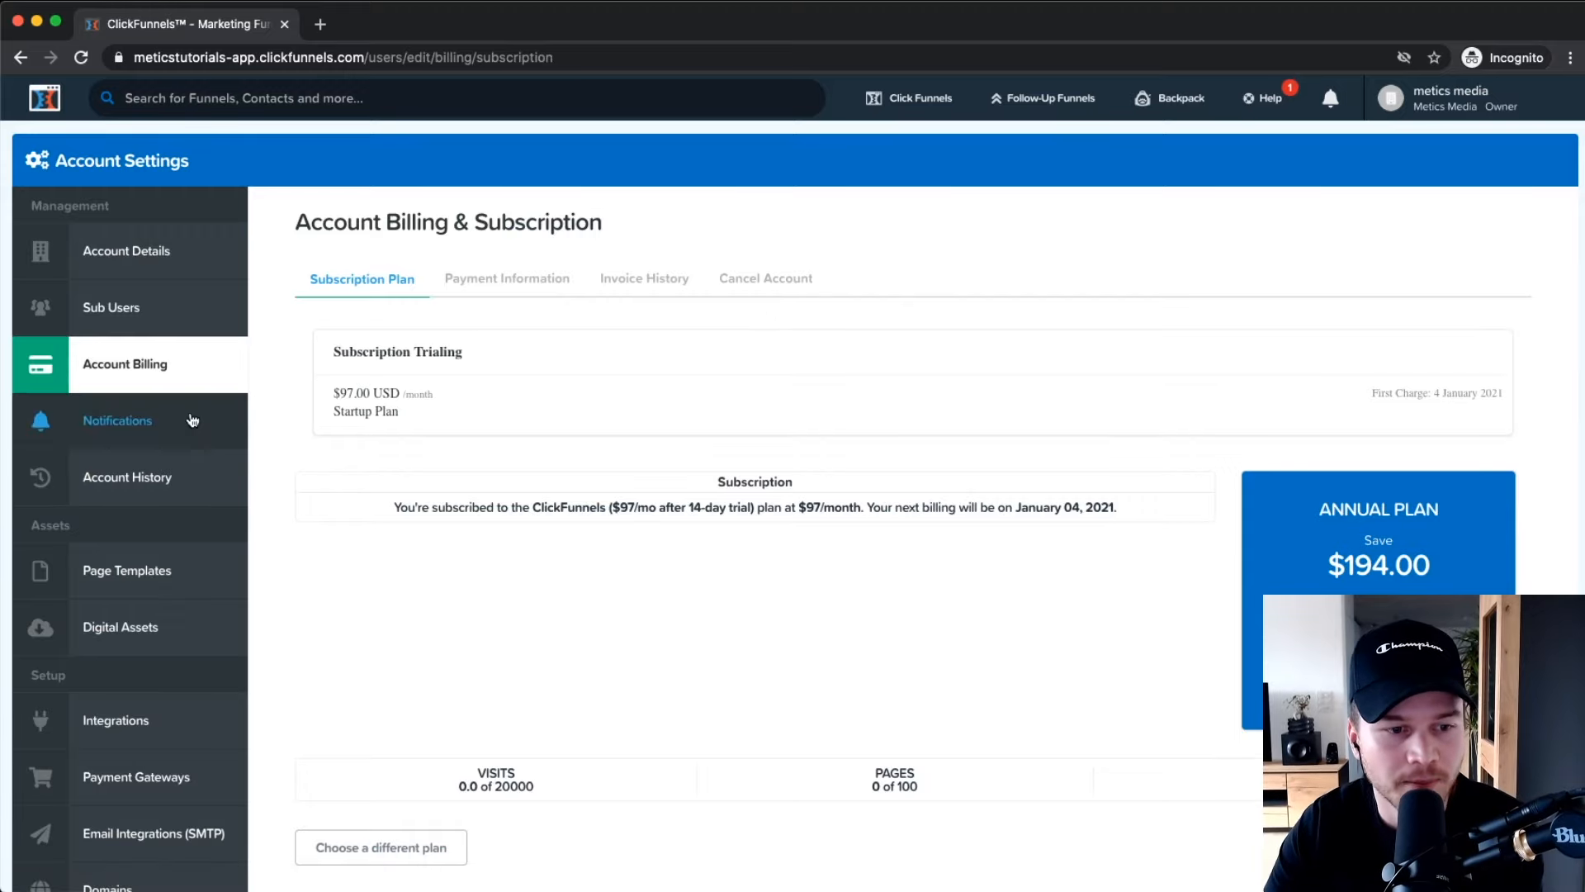
pyautogui.scroll(-2, 197, 363)
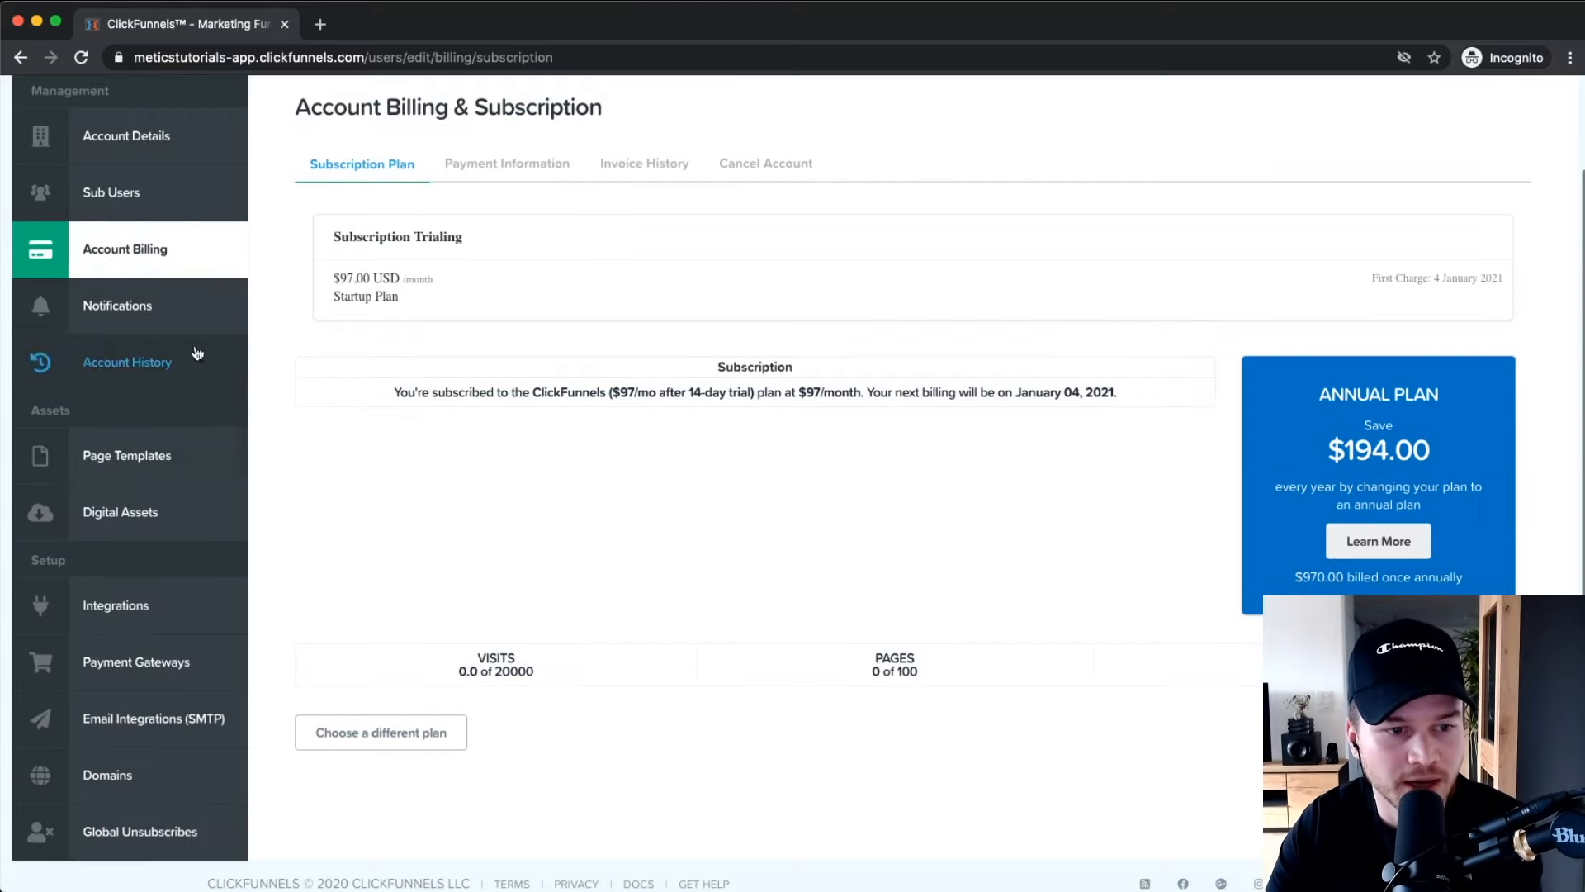
# Open the Digital Assets page to confirm no assets have been uploaded.
pyautogui.click(189, 522)
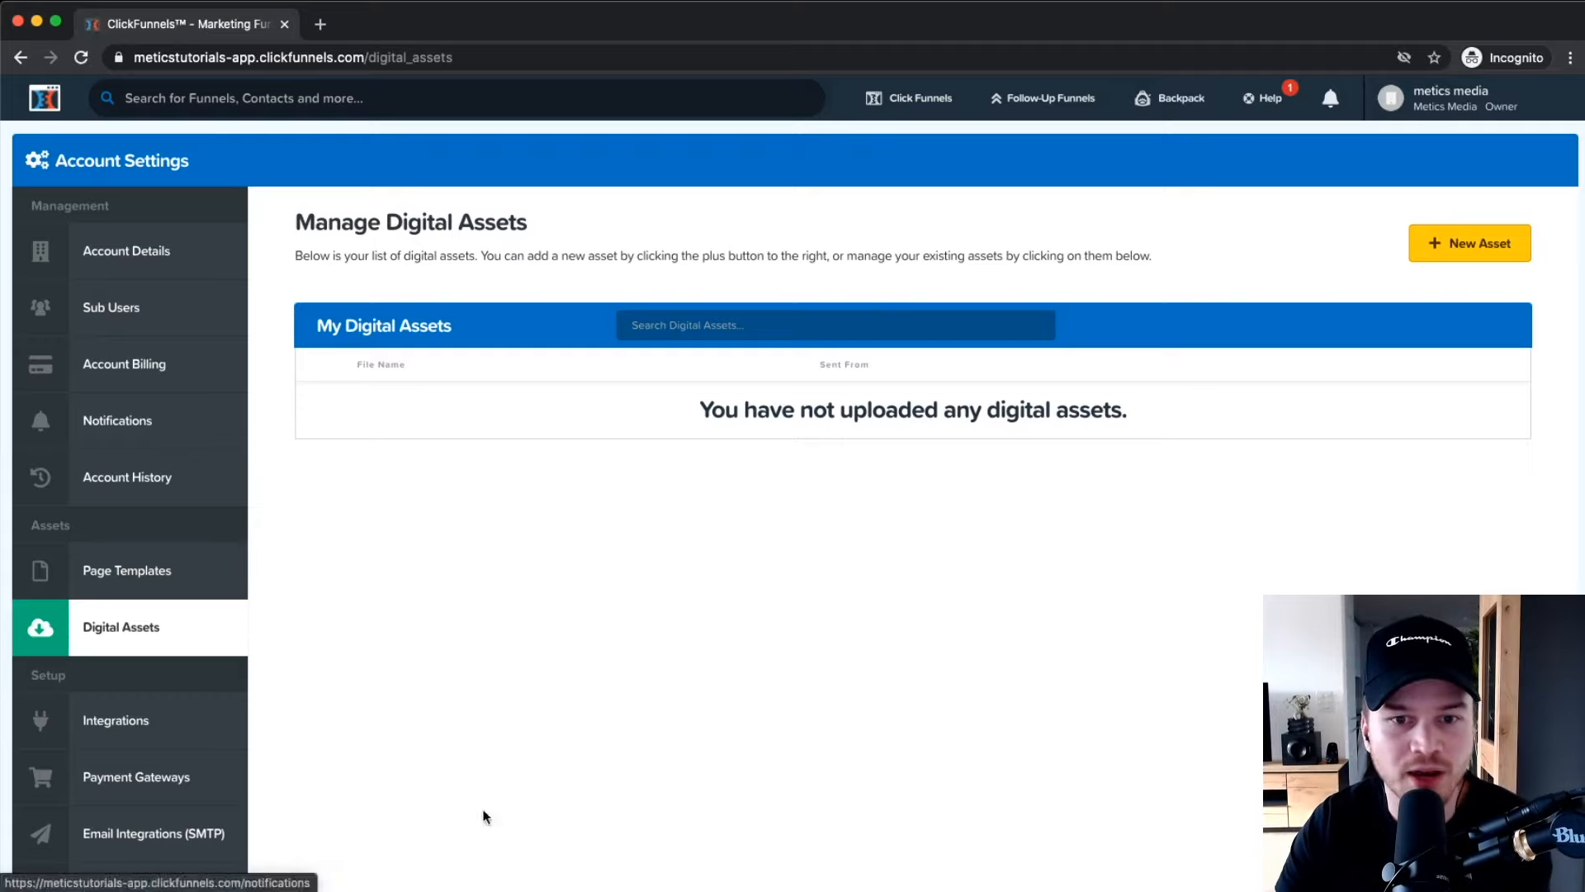
pyautogui.scroll(-2, 198, 553)
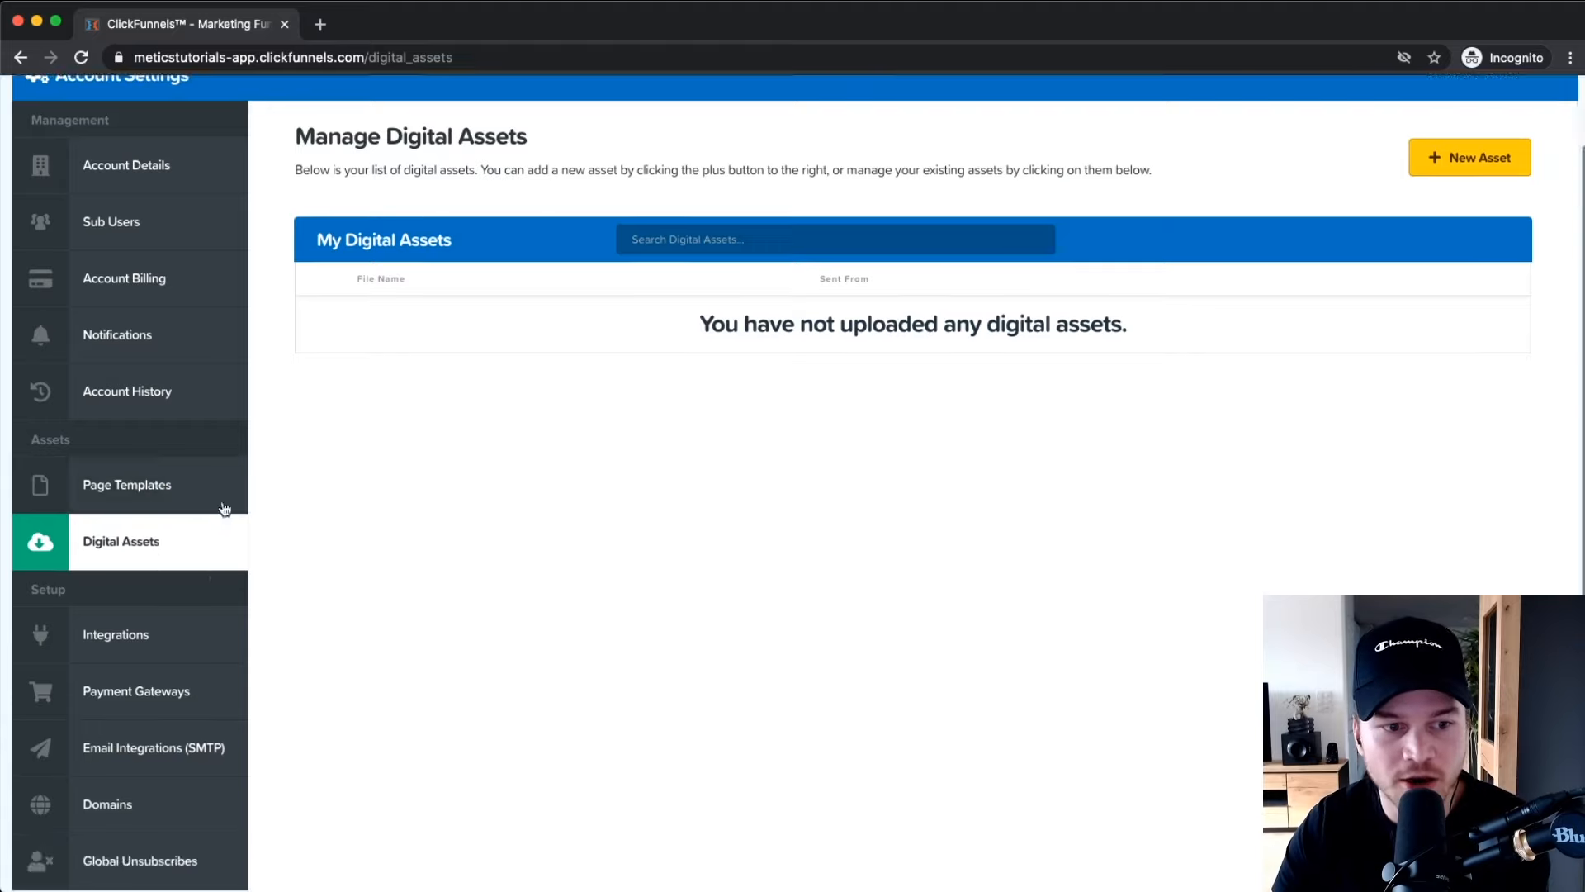
pyautogui.scroll(-2, 157, 546)
# Under Integrations > Payment Gateways, list gateways to add, such as Stripe, PayPal V2, ClickBank.
pyautogui.click(155, 544)
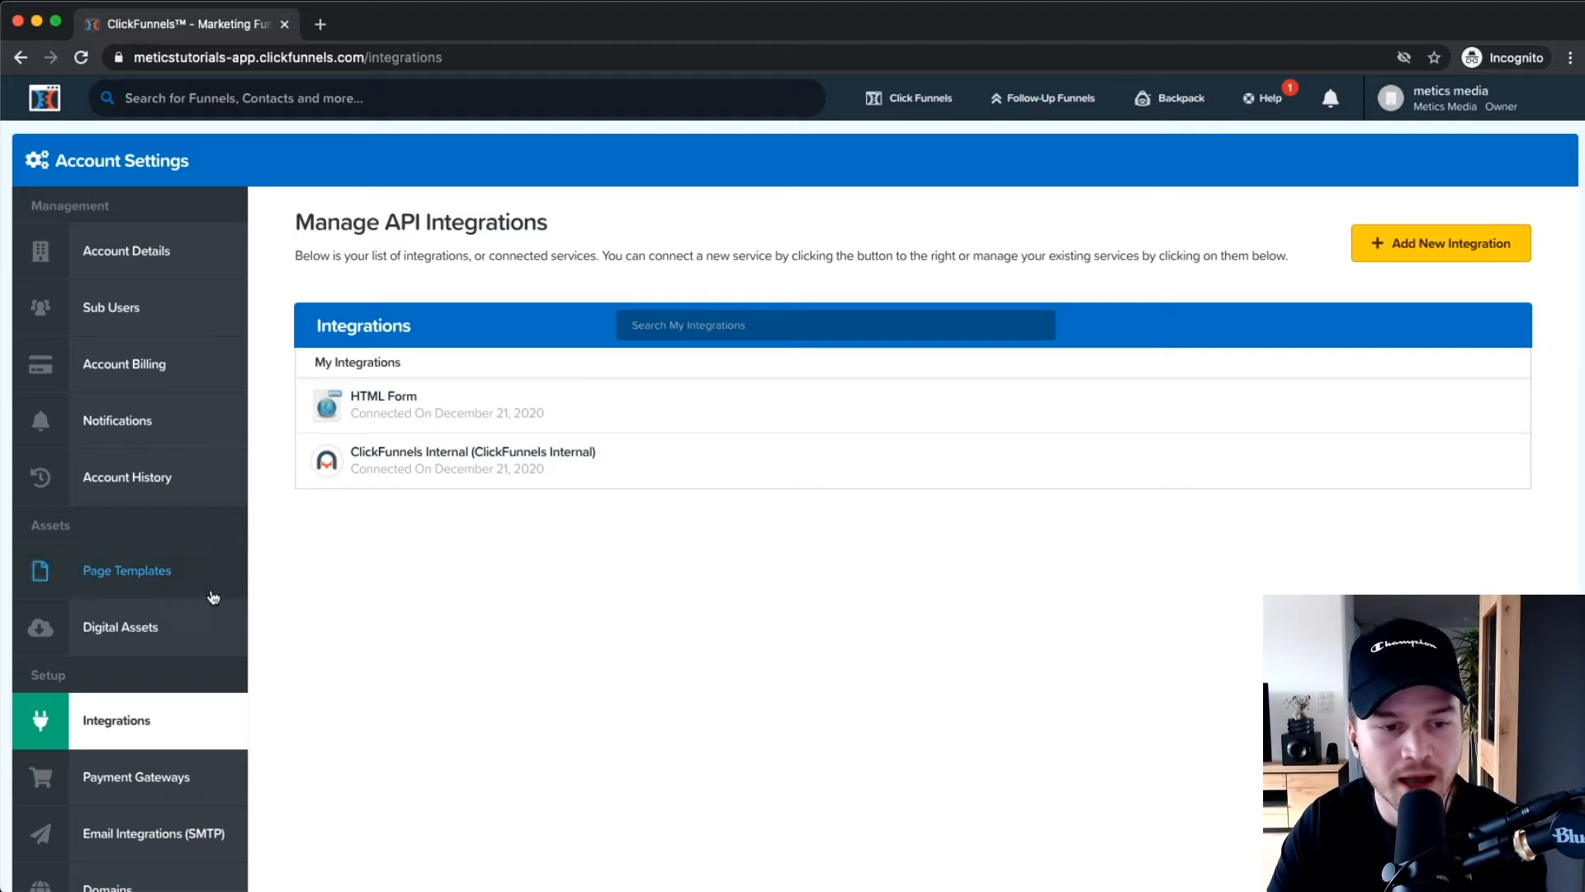
pyautogui.scroll(-3, 146, 629)
pyautogui.click(134, 600)
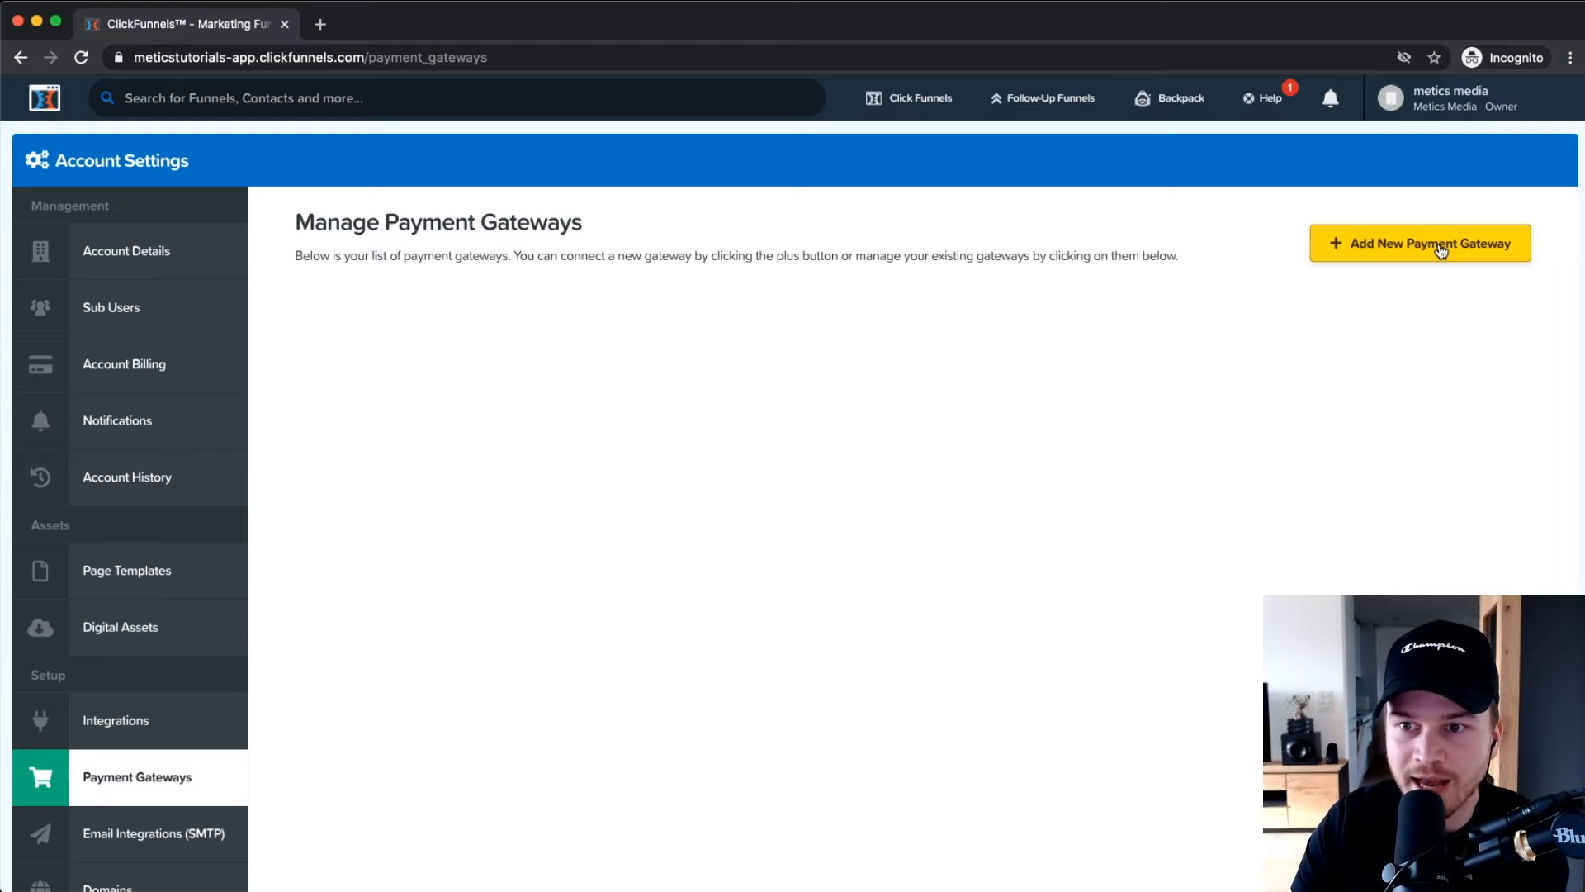
pyautogui.click(1439, 248)
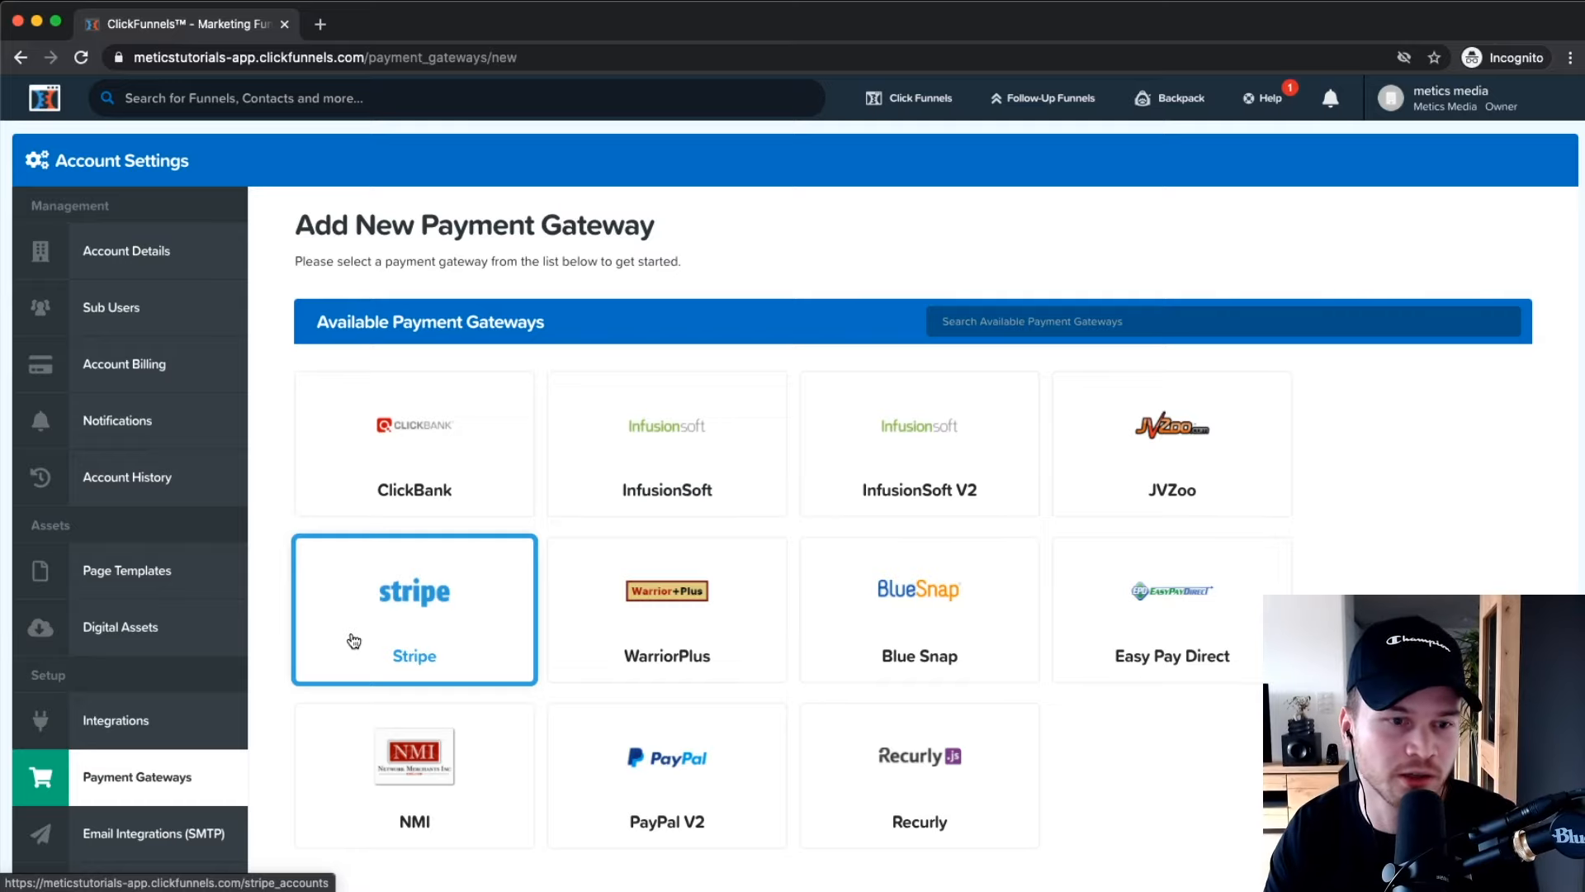
pyautogui.scroll(-3, 141, 661)
# Check the custom Domains page and dismiss its 'Welcome to your Domains!' tip.
pyautogui.click(144, 698)
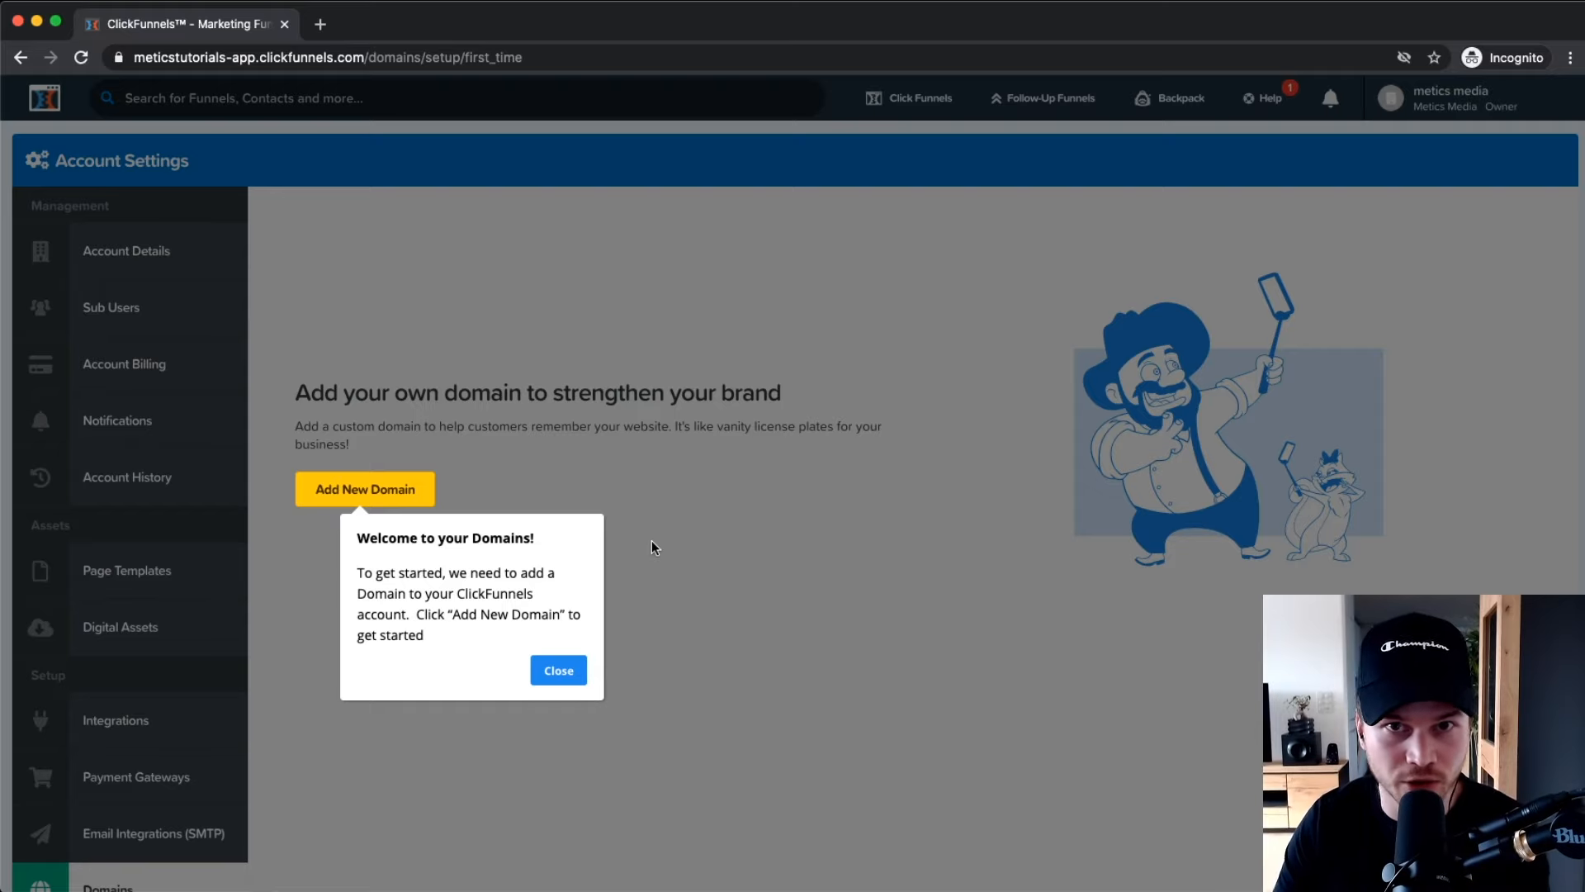
pyautogui.click(570, 670)
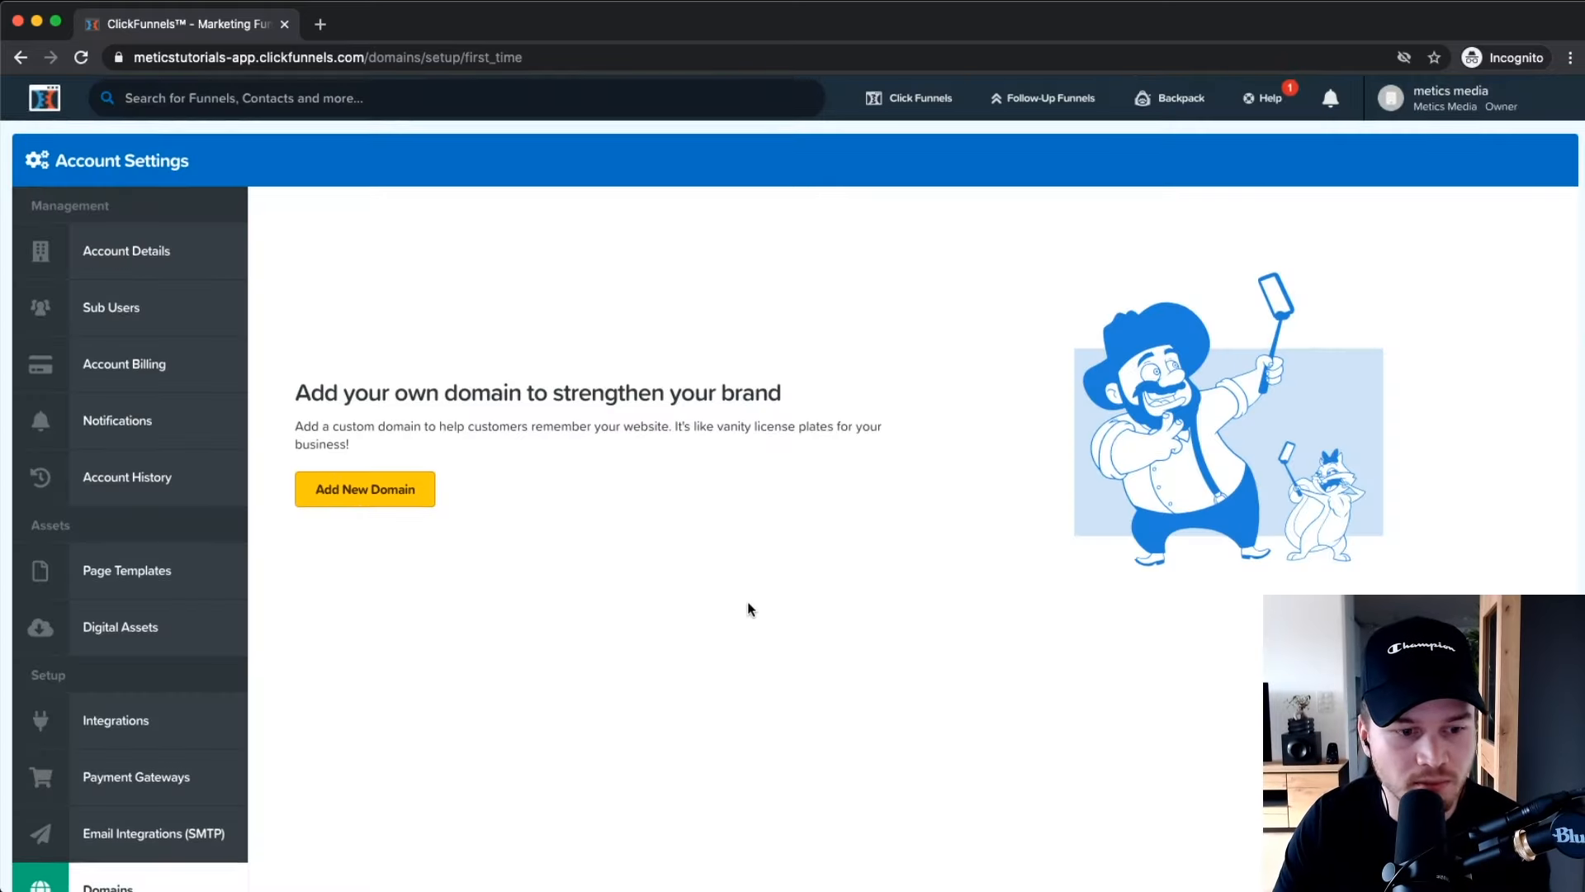
pyautogui.scroll(-3, 743, 611)
pyautogui.scroll(3, 613, 619)
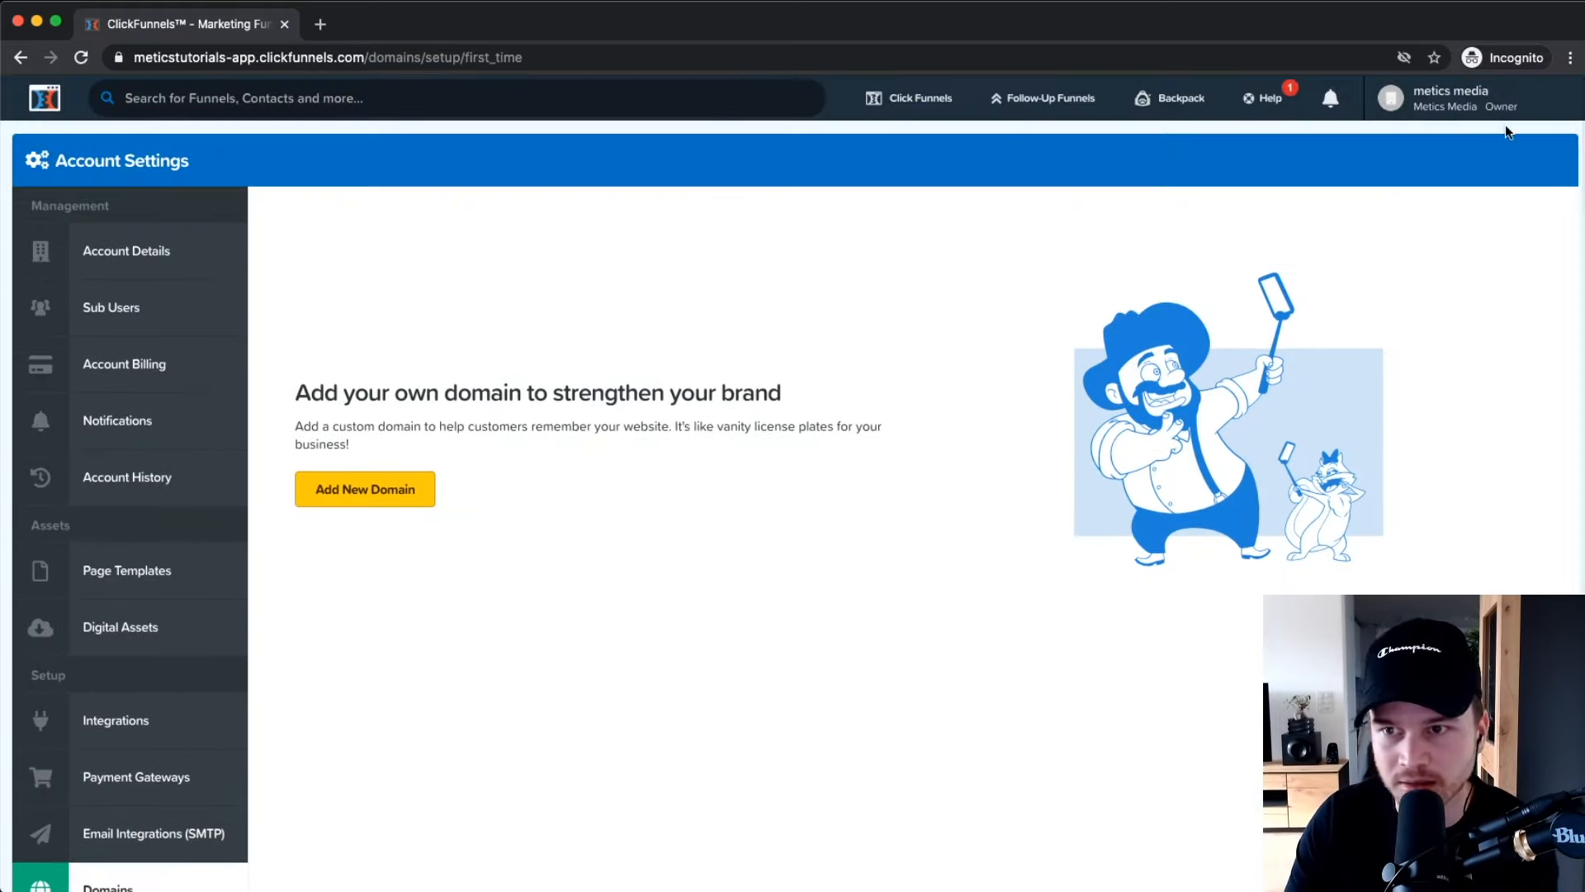
# Leave account settings through the profile menu and go to Funnels.
pyautogui.click(1486, 114)
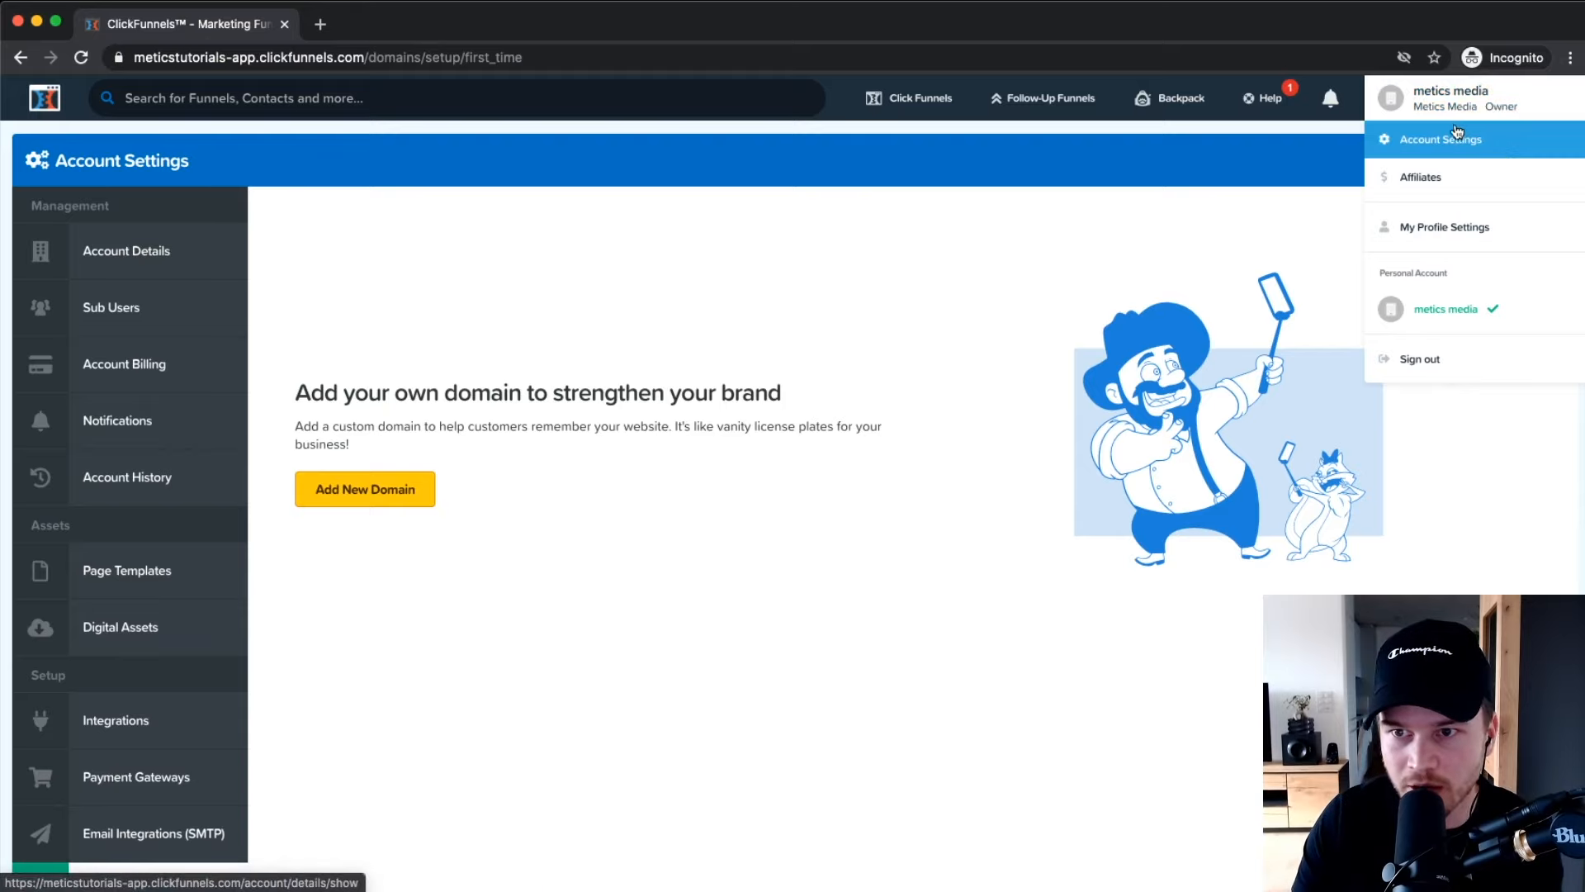
pyautogui.moveTo(908, 97)
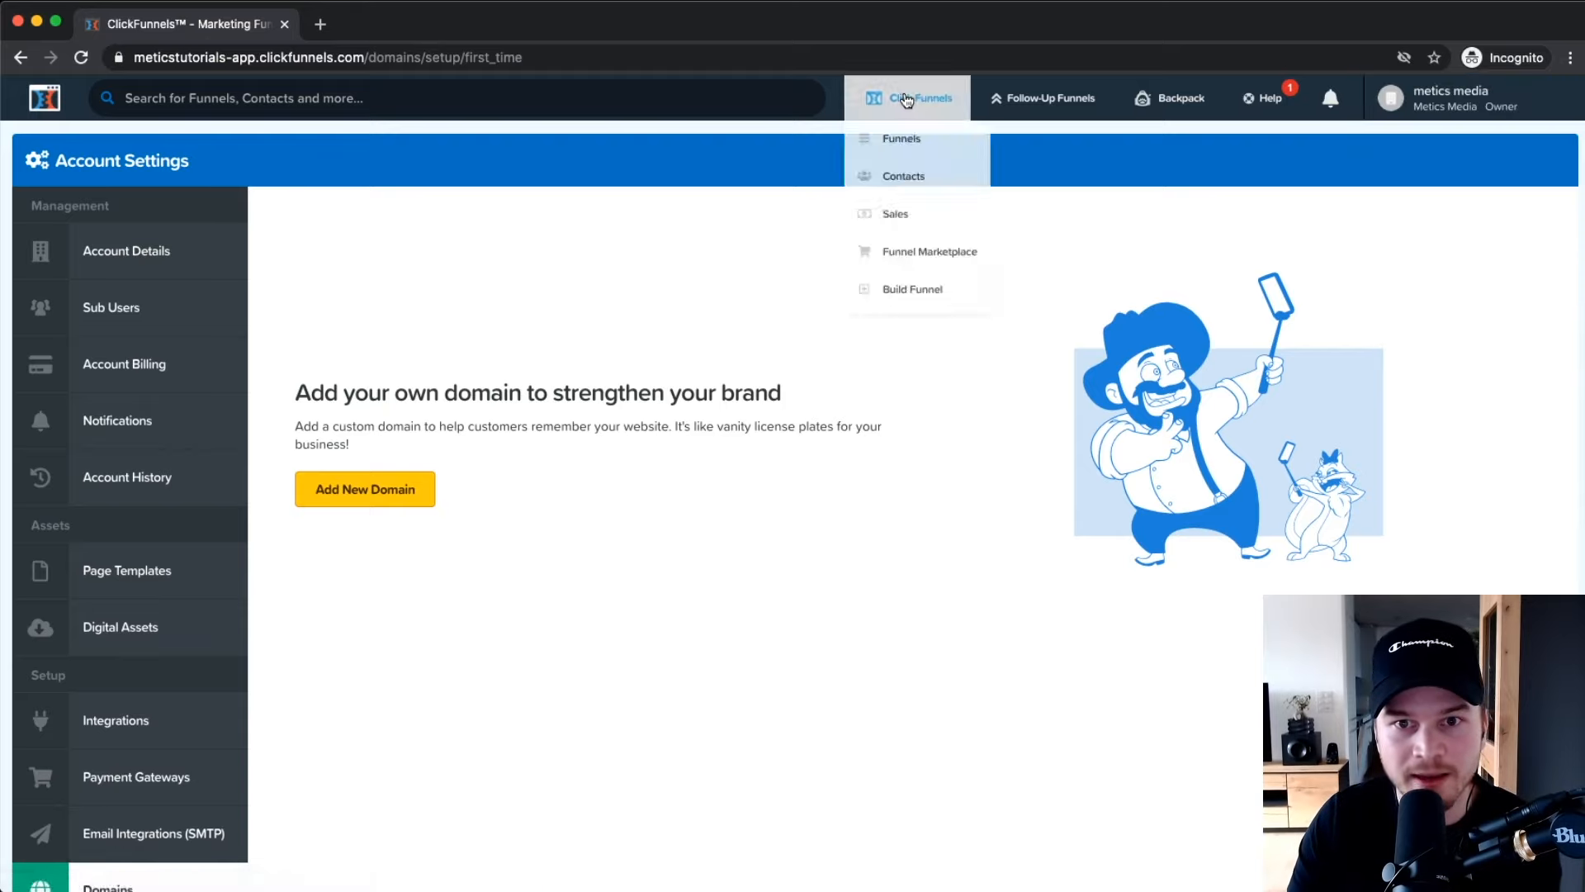
pyautogui.click(911, 149)
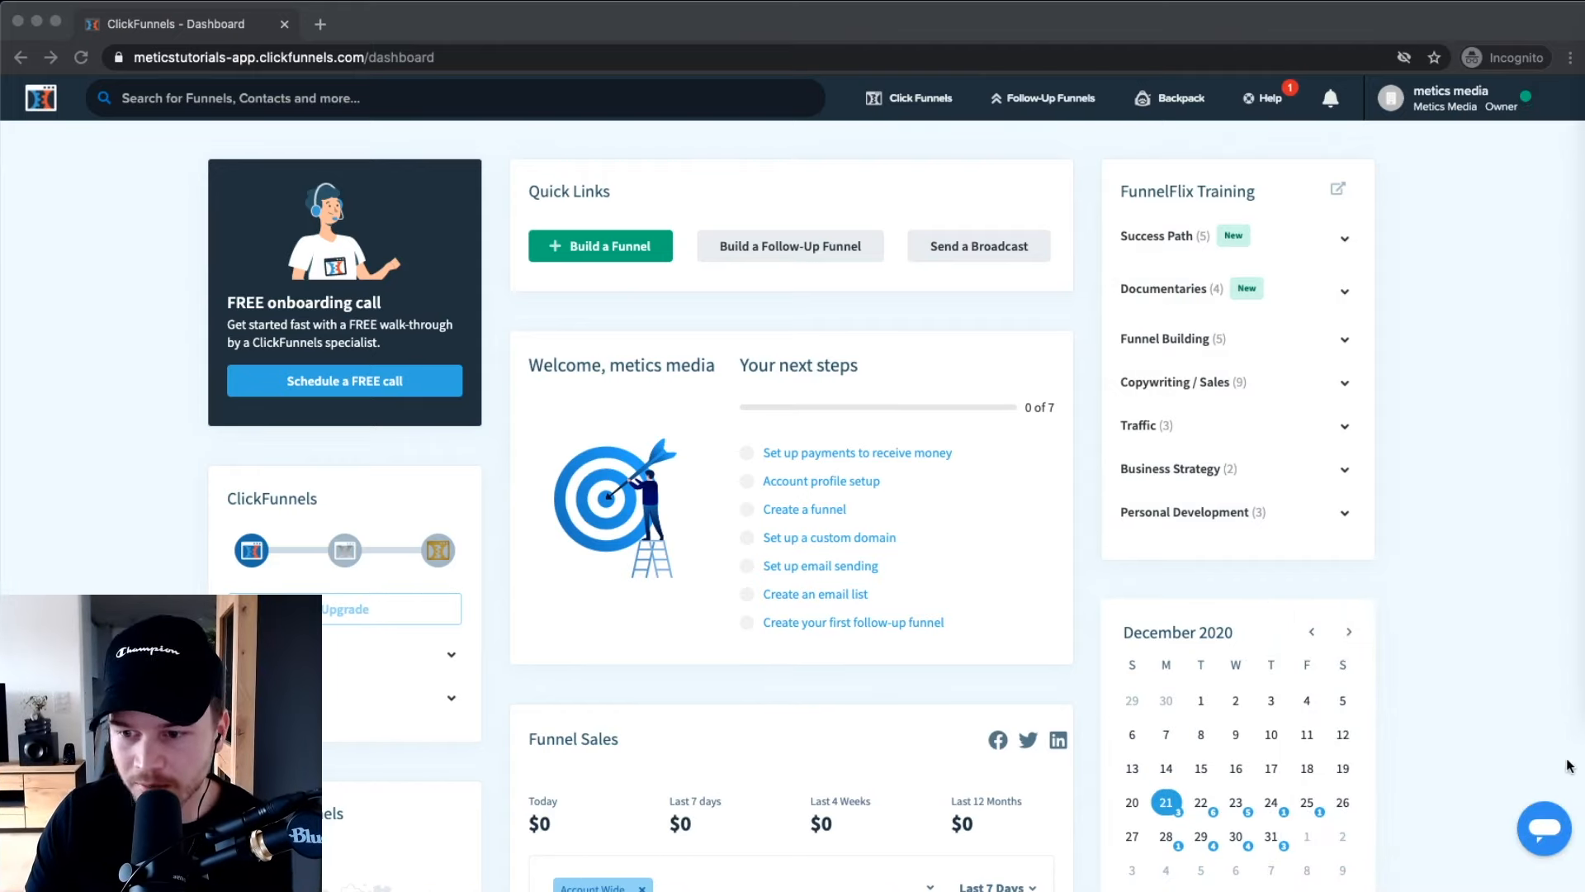
pyautogui.click(1504, 780)
pyautogui.scroll(5, 1505, 781)
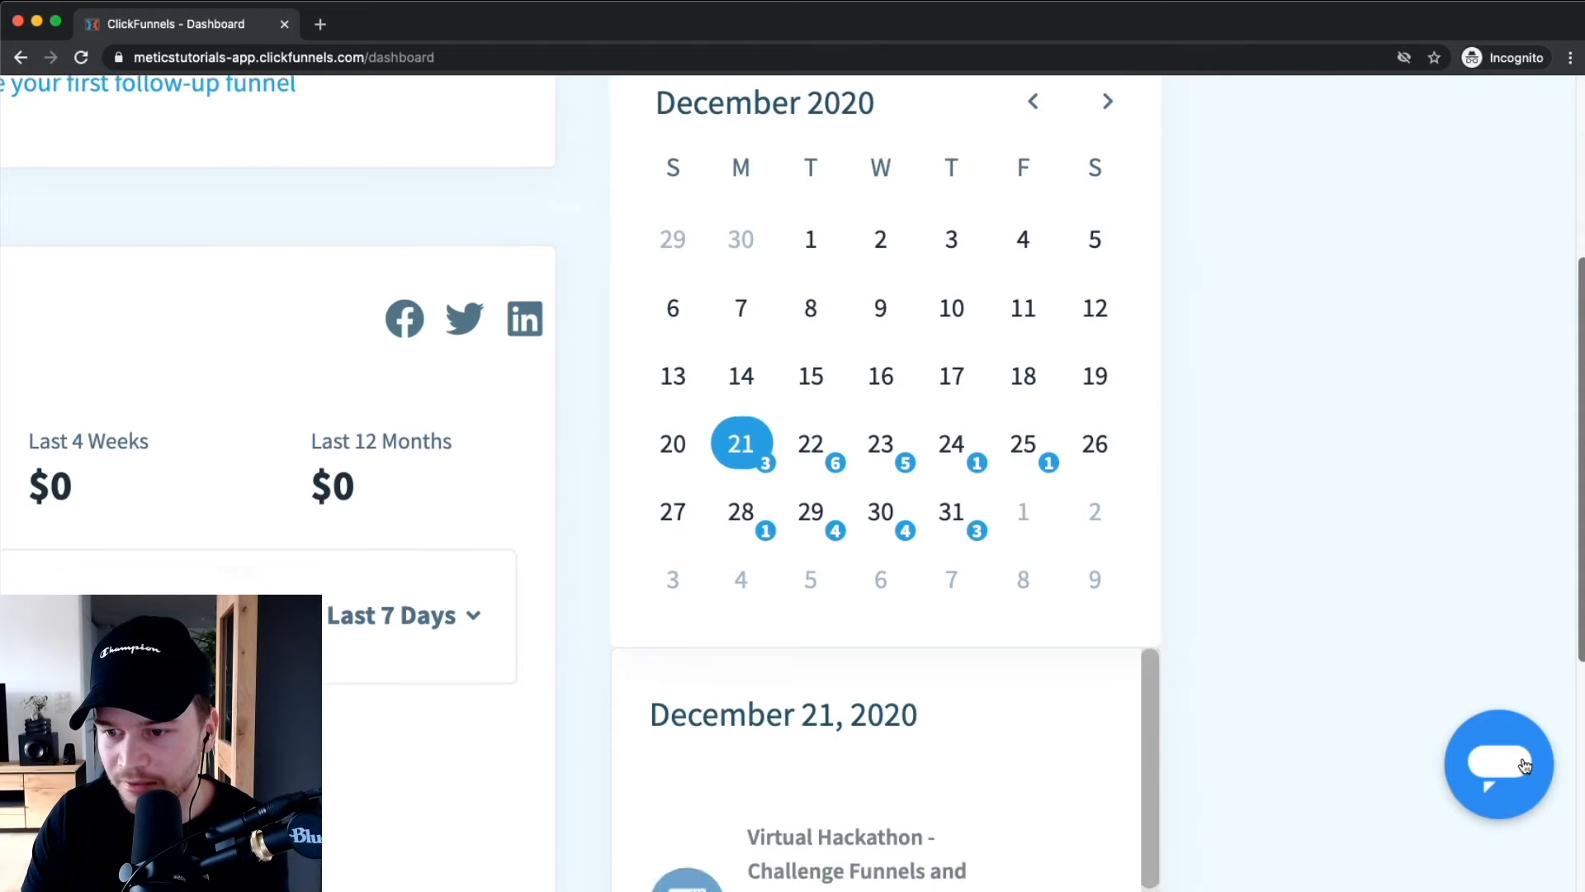
pyautogui.click(1517, 768)
pyautogui.scroll(-5, 1265, 692)
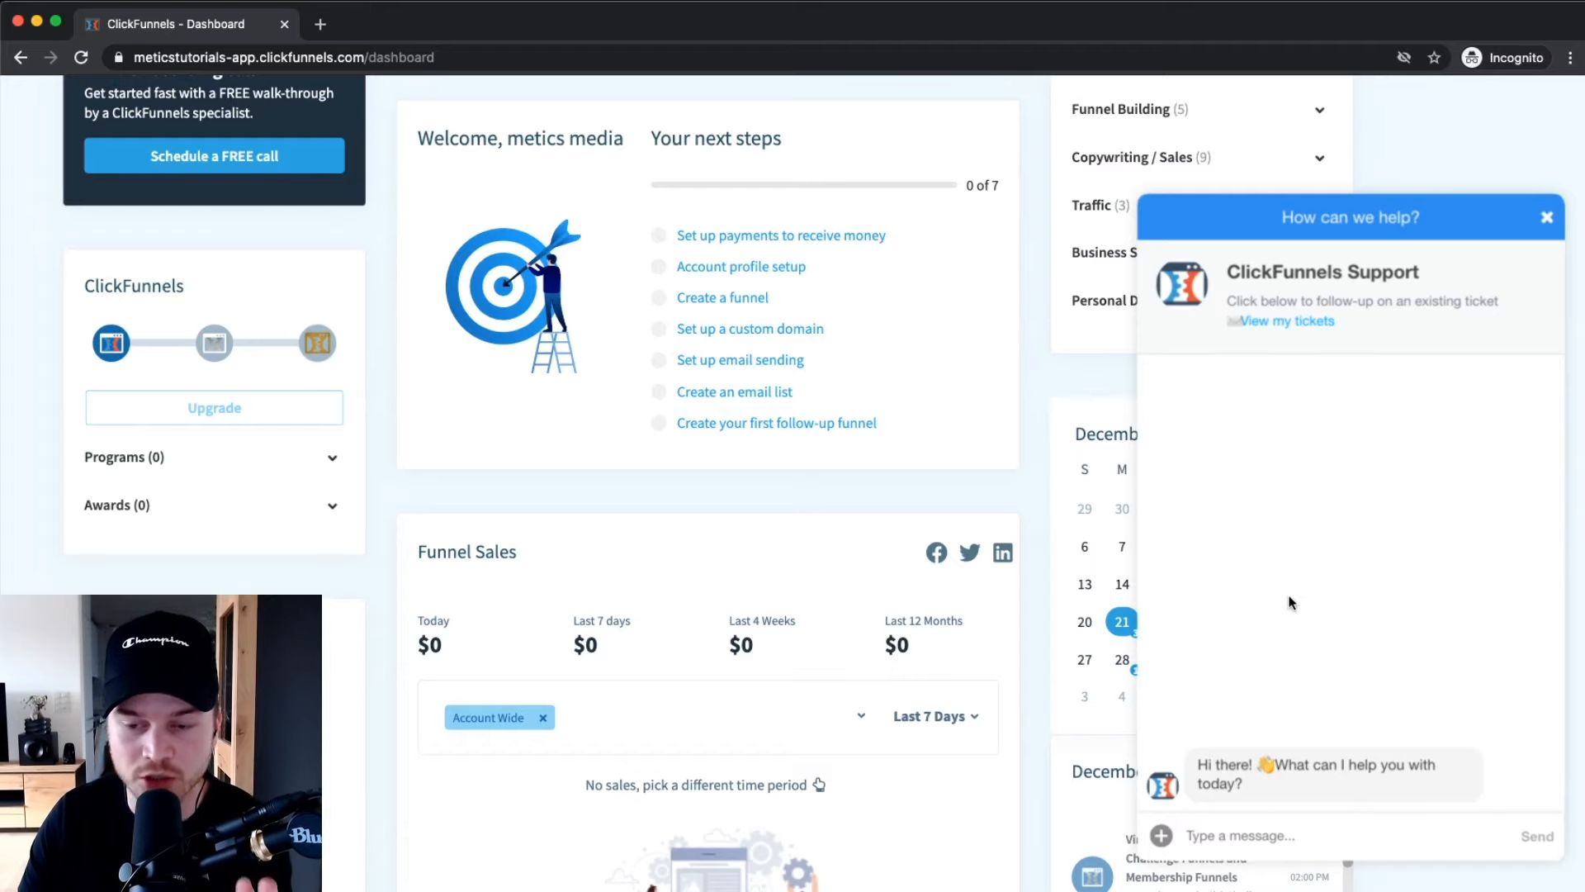
pyautogui.click(1255, 829)
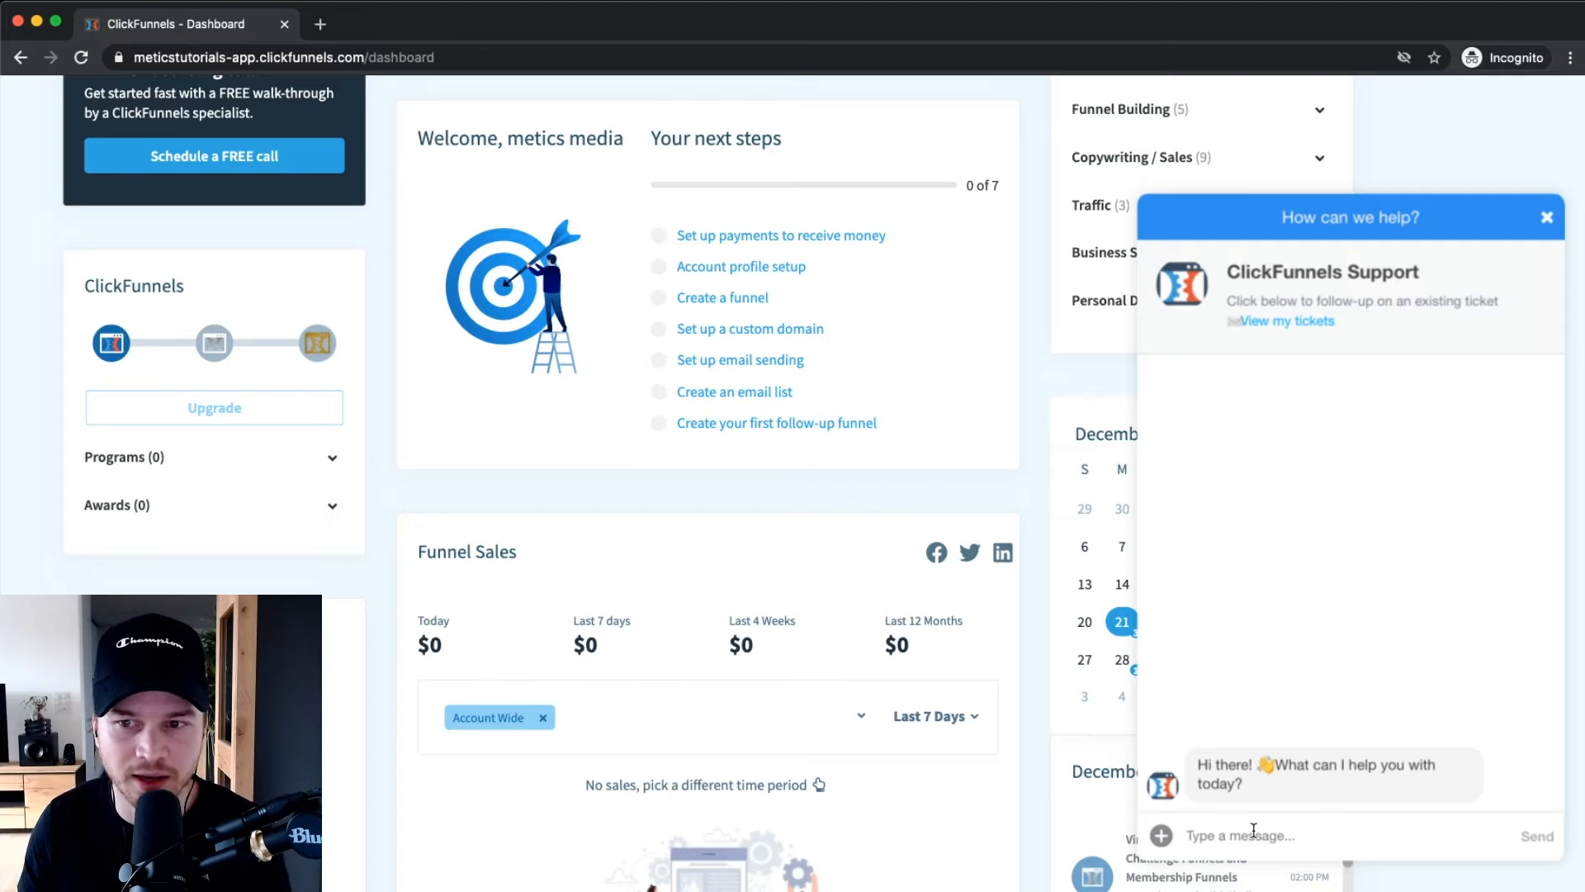
pyautogui.click(1253, 830)
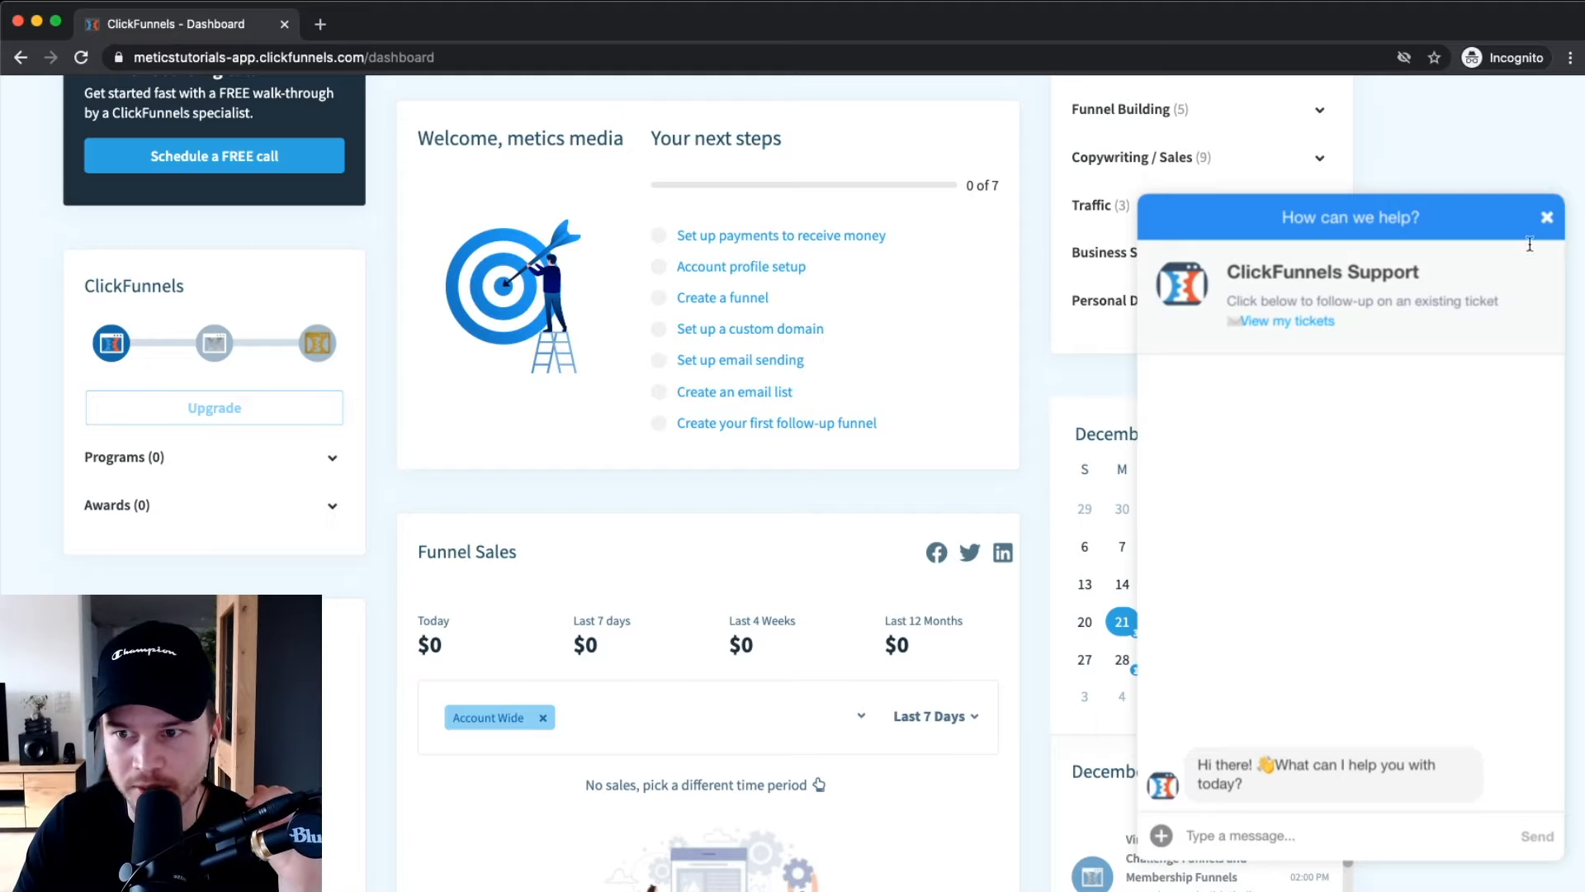
pyautogui.click(1546, 221)
pyautogui.press('super+minus')
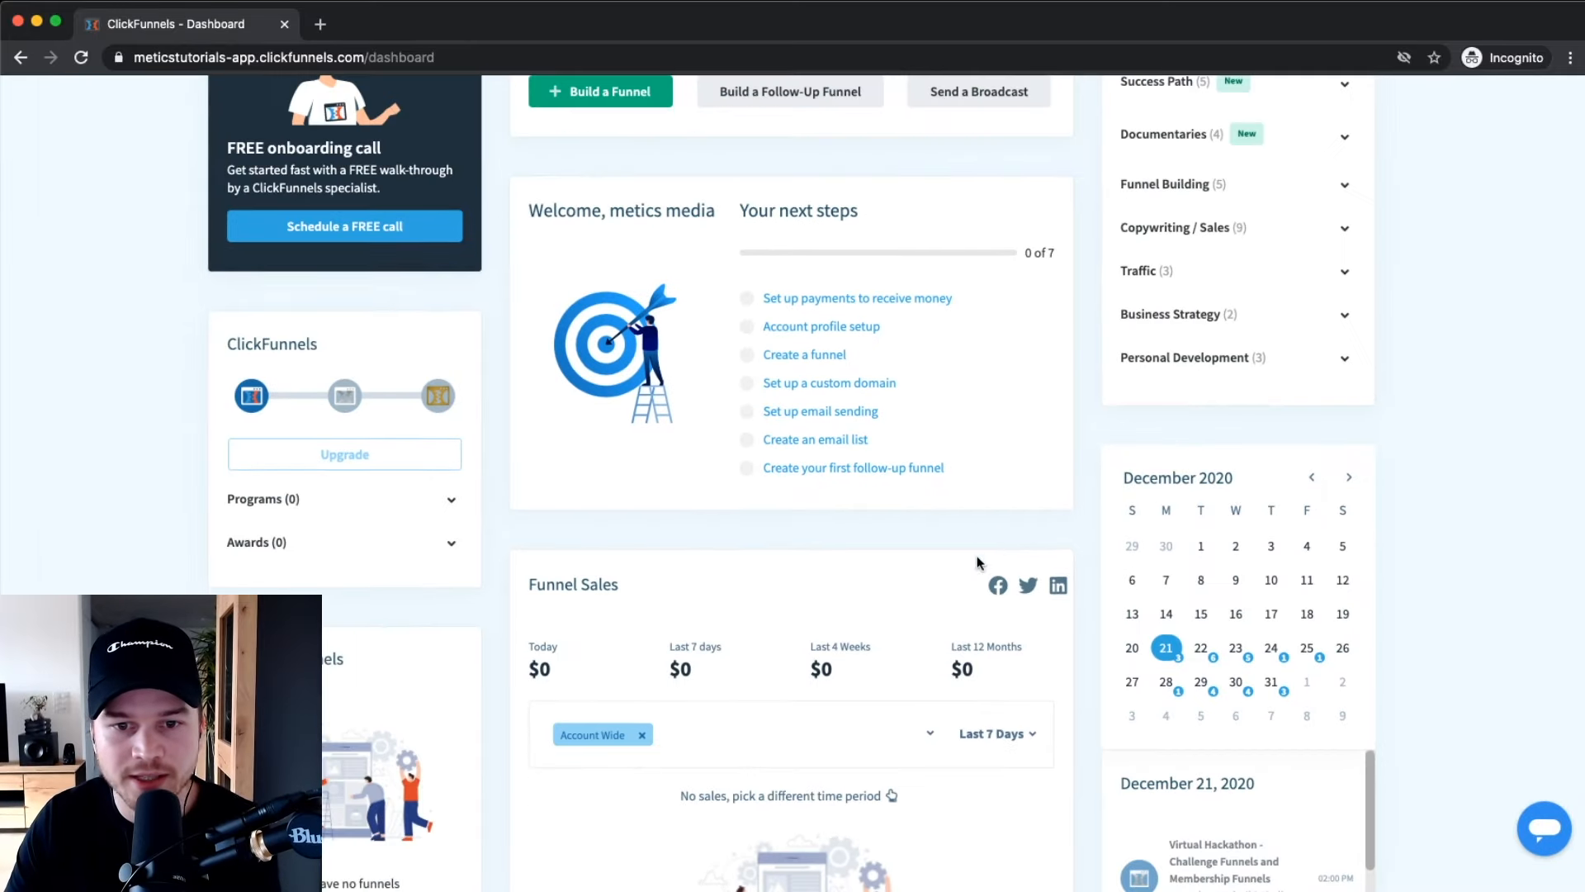
# Choose Build Funnel from the Click Funnels menu to reach the Choose Goal step.
pyautogui.scroll(3, 980, 556)
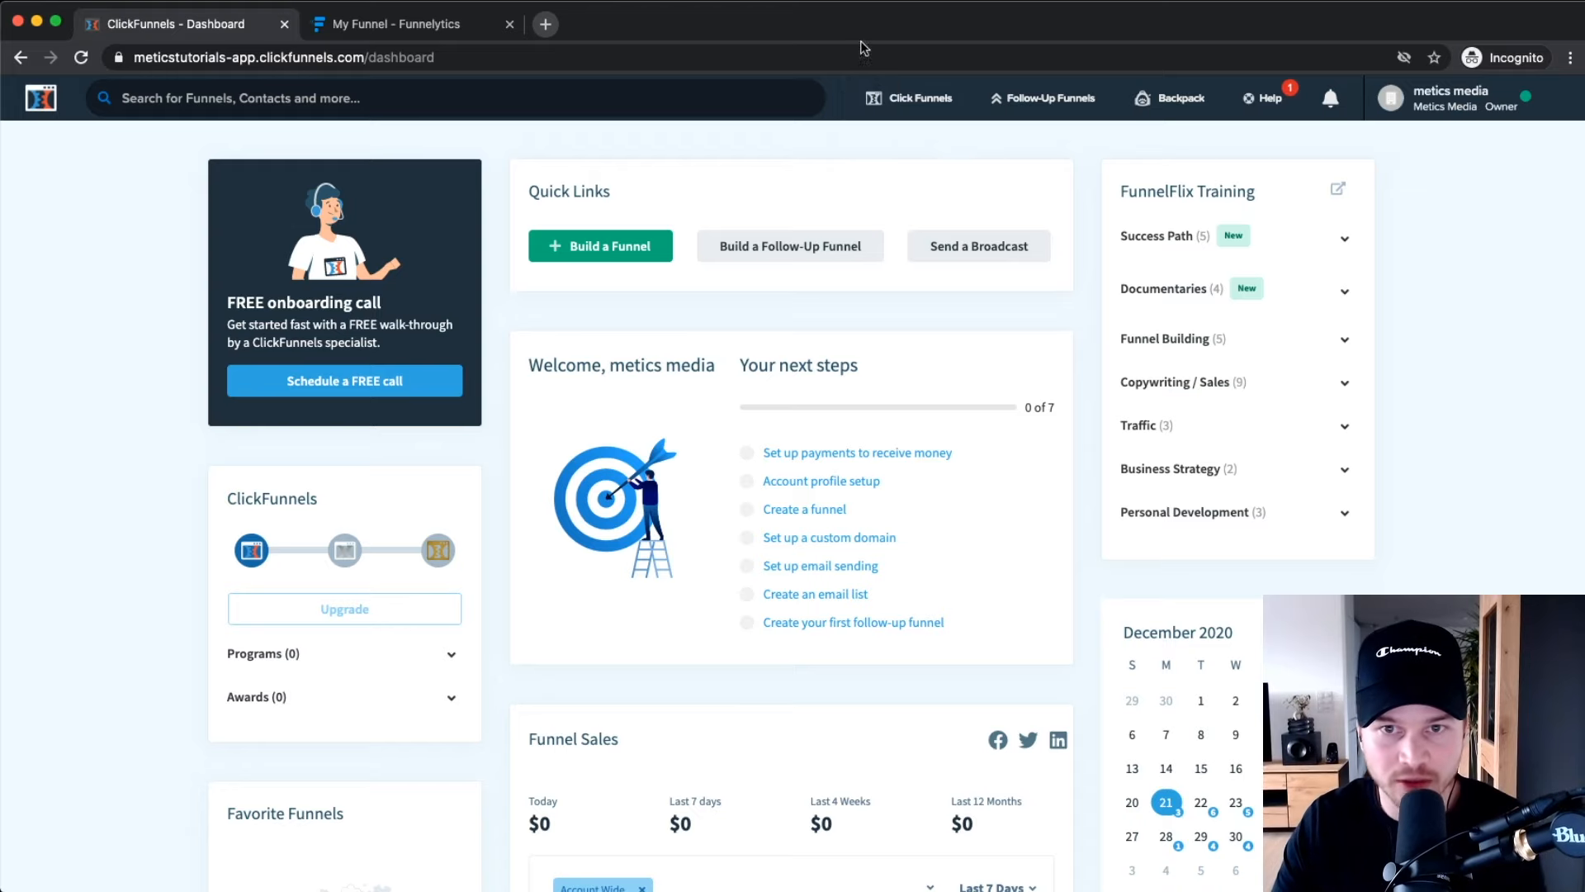
pyautogui.moveTo(920, 103)
pyautogui.scroll(5, 922, 103)
pyautogui.scroll(3, 933, 125)
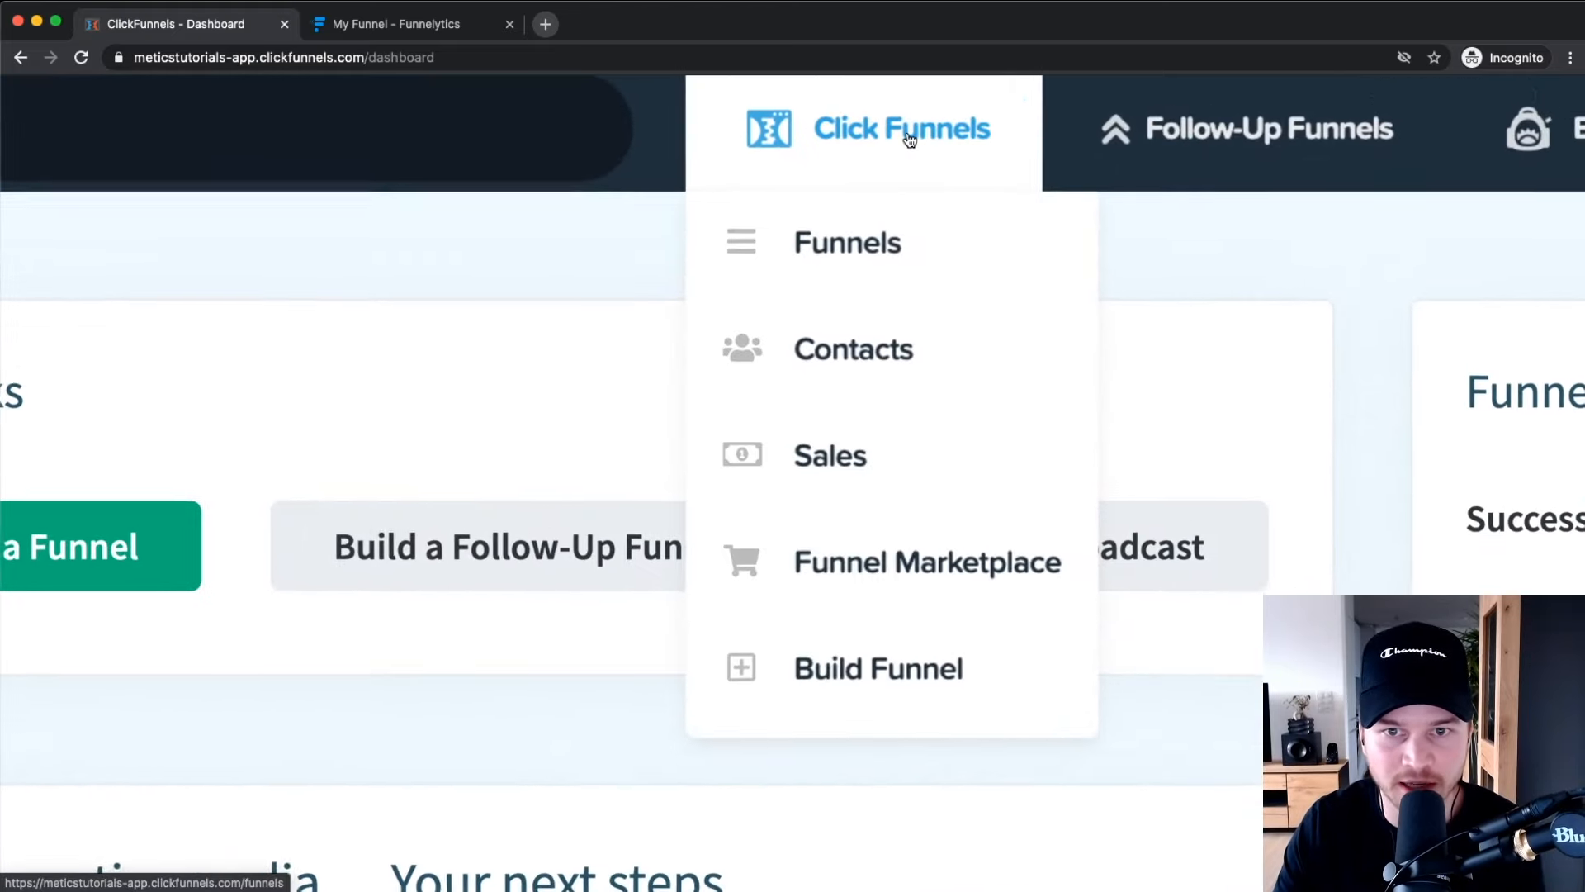
pyautogui.click(859, 676)
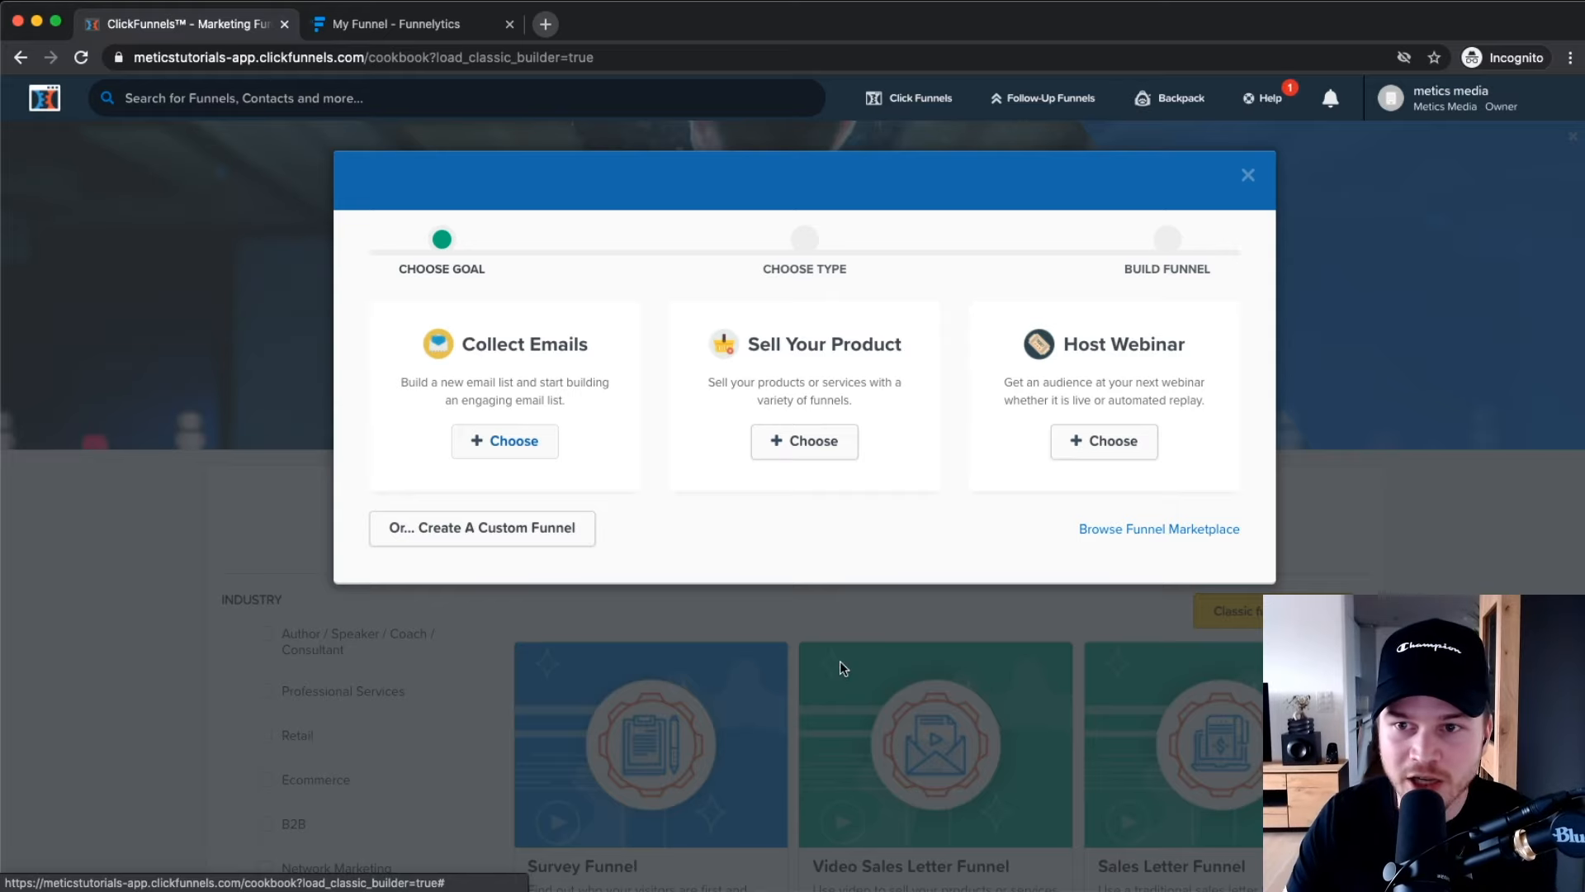
pyautogui.click(1248, 176)
pyautogui.scroll(-2, 1155, 470)
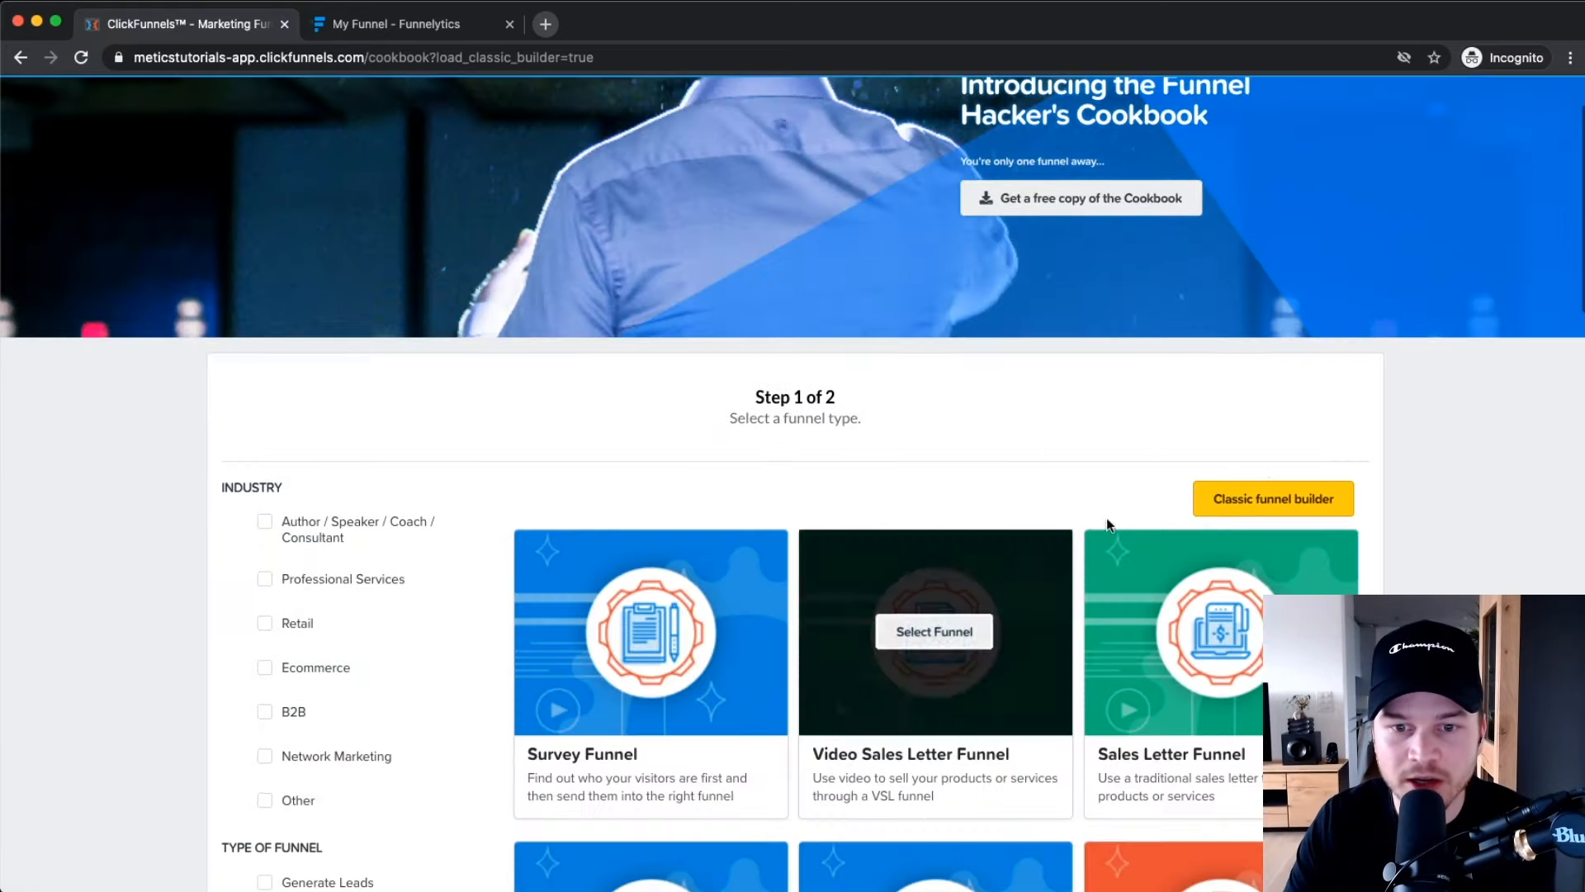
pyautogui.scroll(-4, 1107, 518)
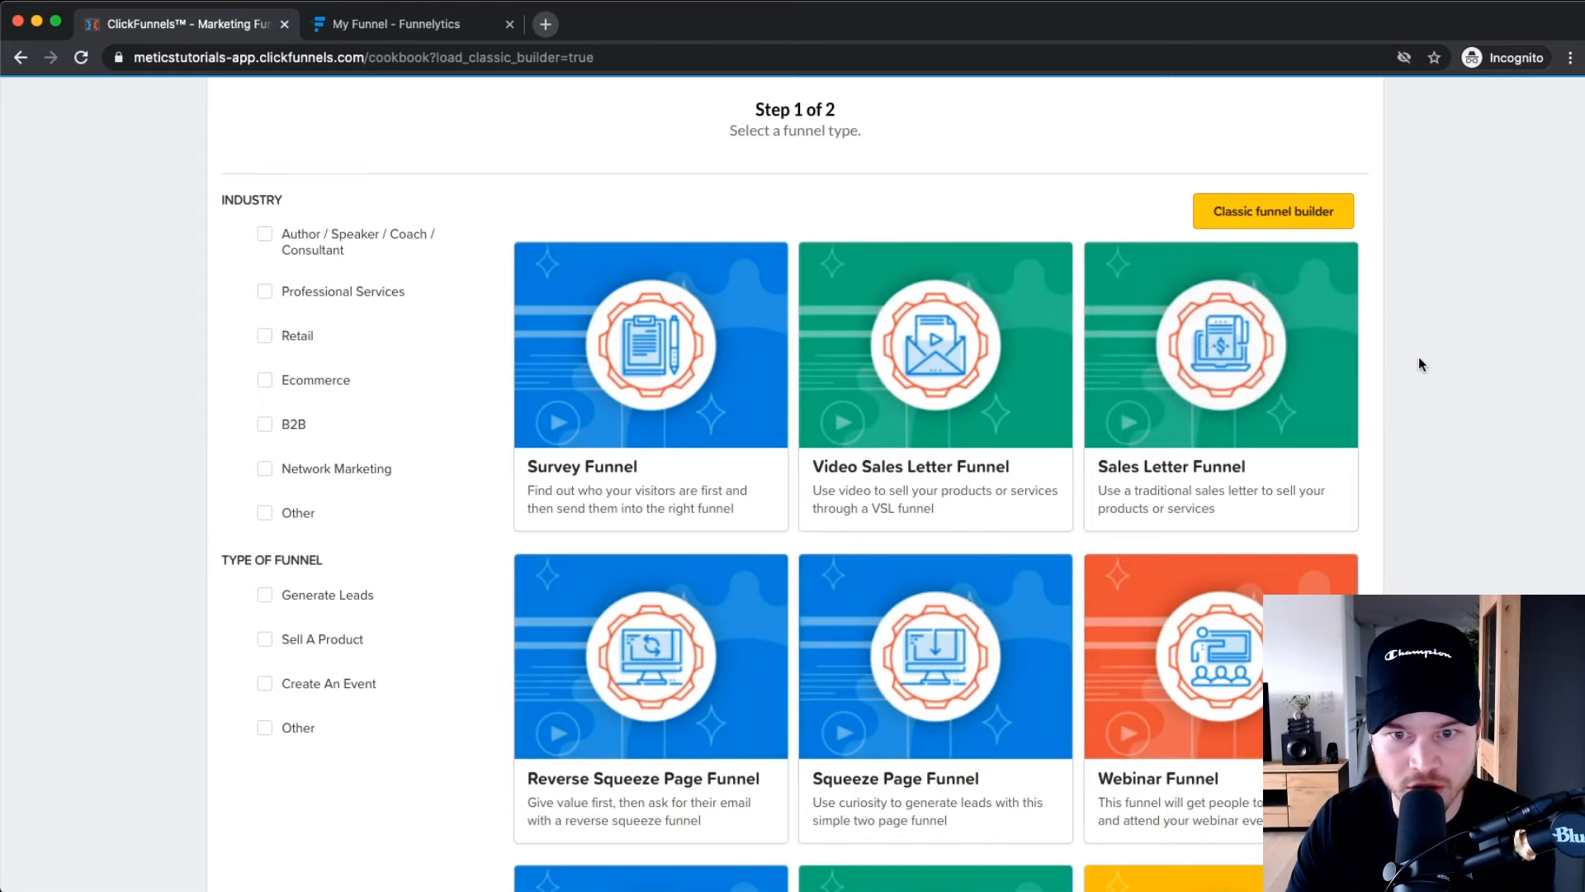
pyautogui.scroll(-6, 938, 166)
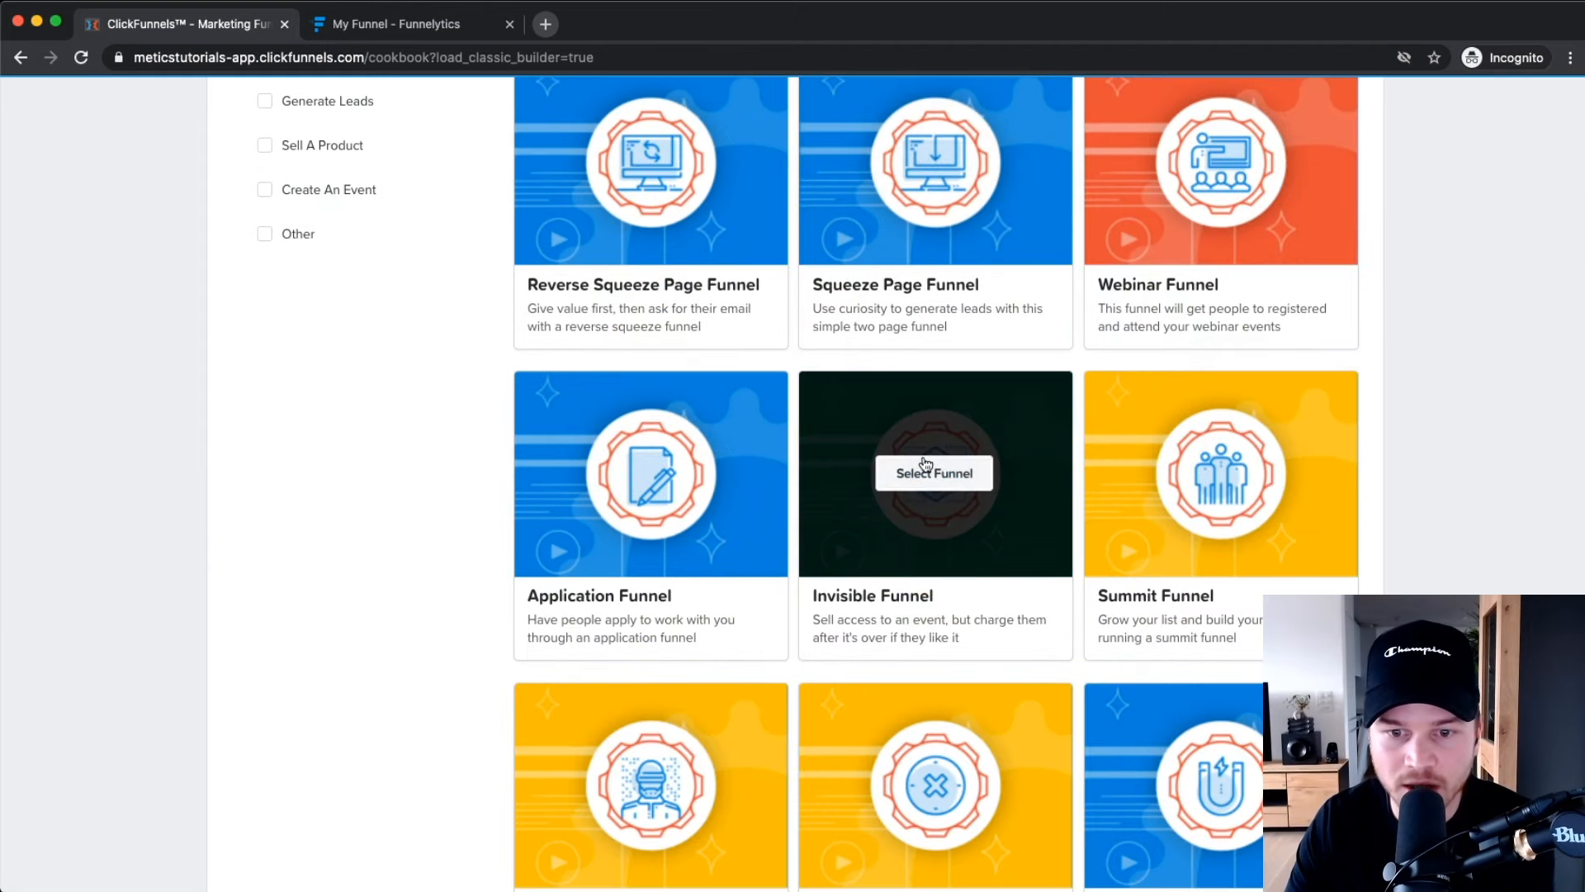
pyautogui.scroll(-4, 925, 464)
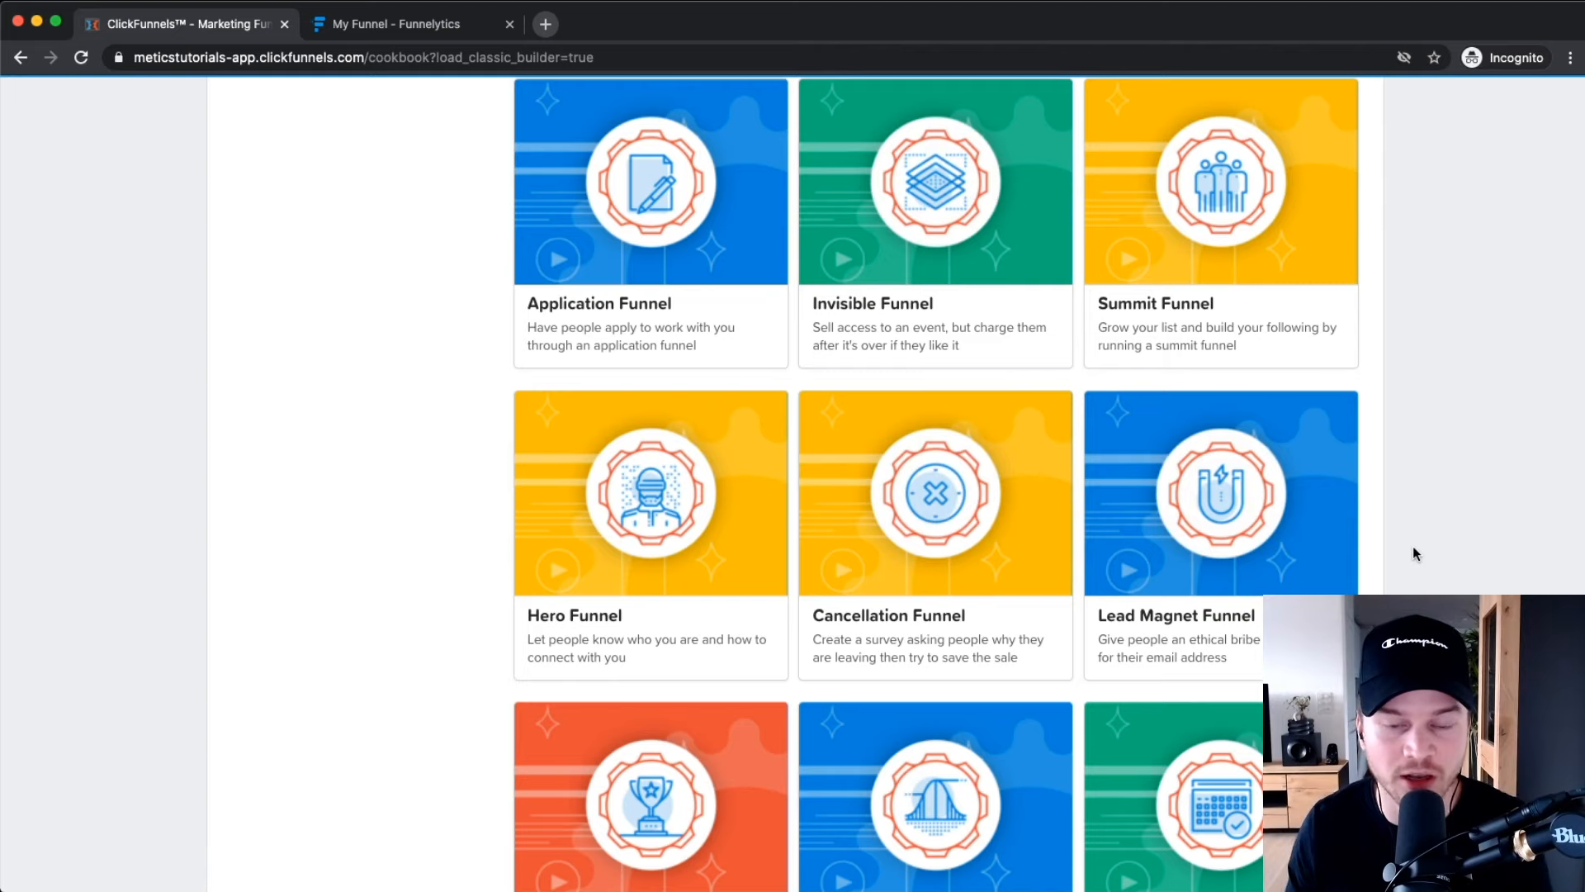
pyautogui.scroll(4, 1429, 540)
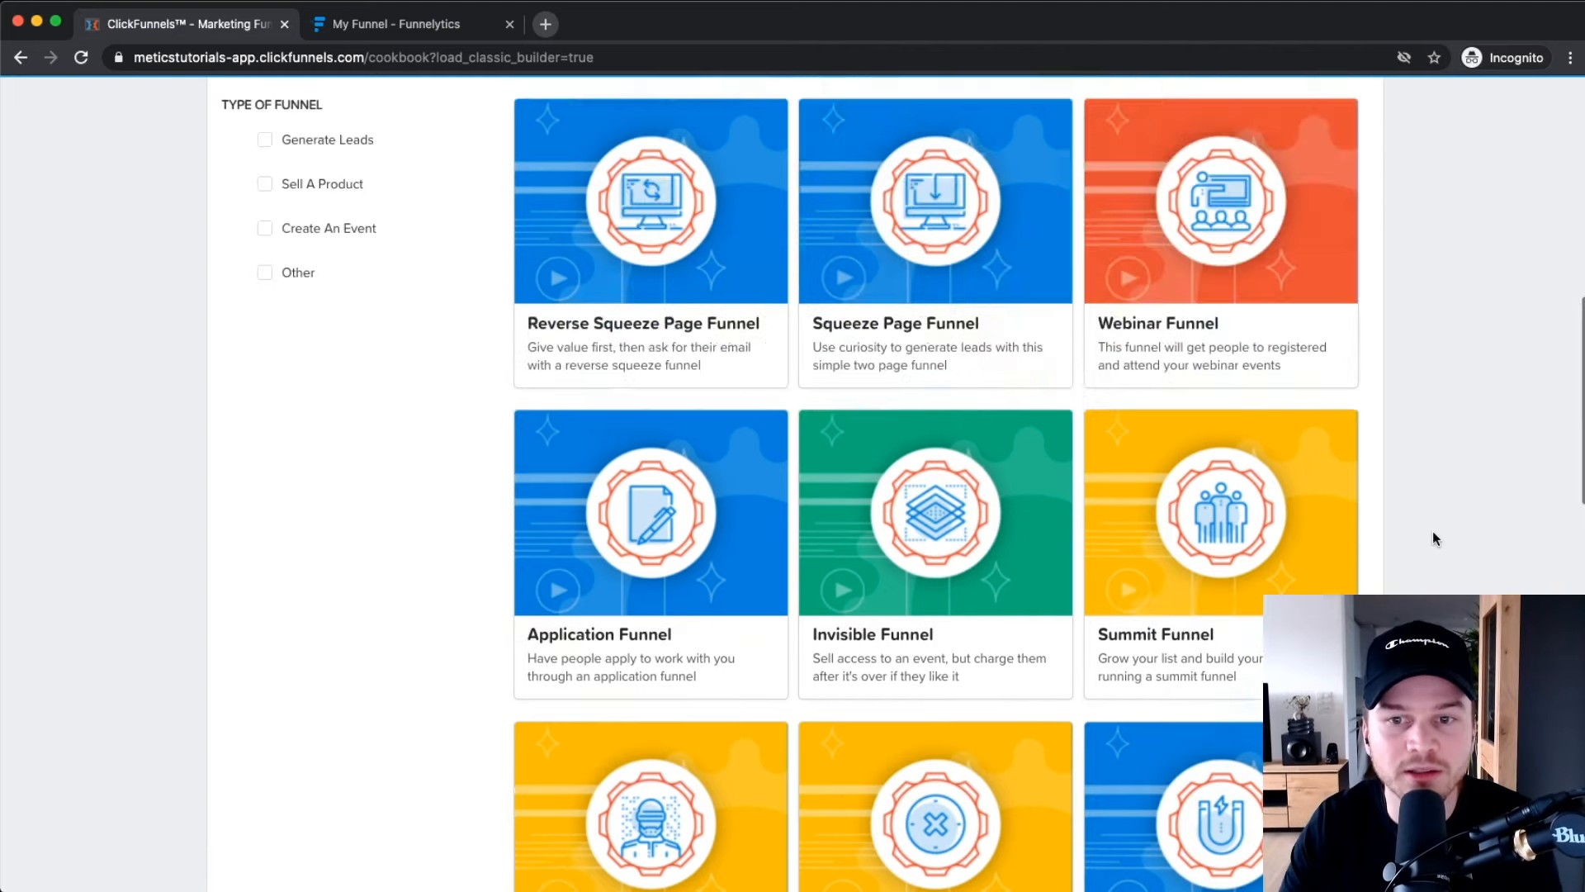
pyautogui.scroll(7, 1433, 532)
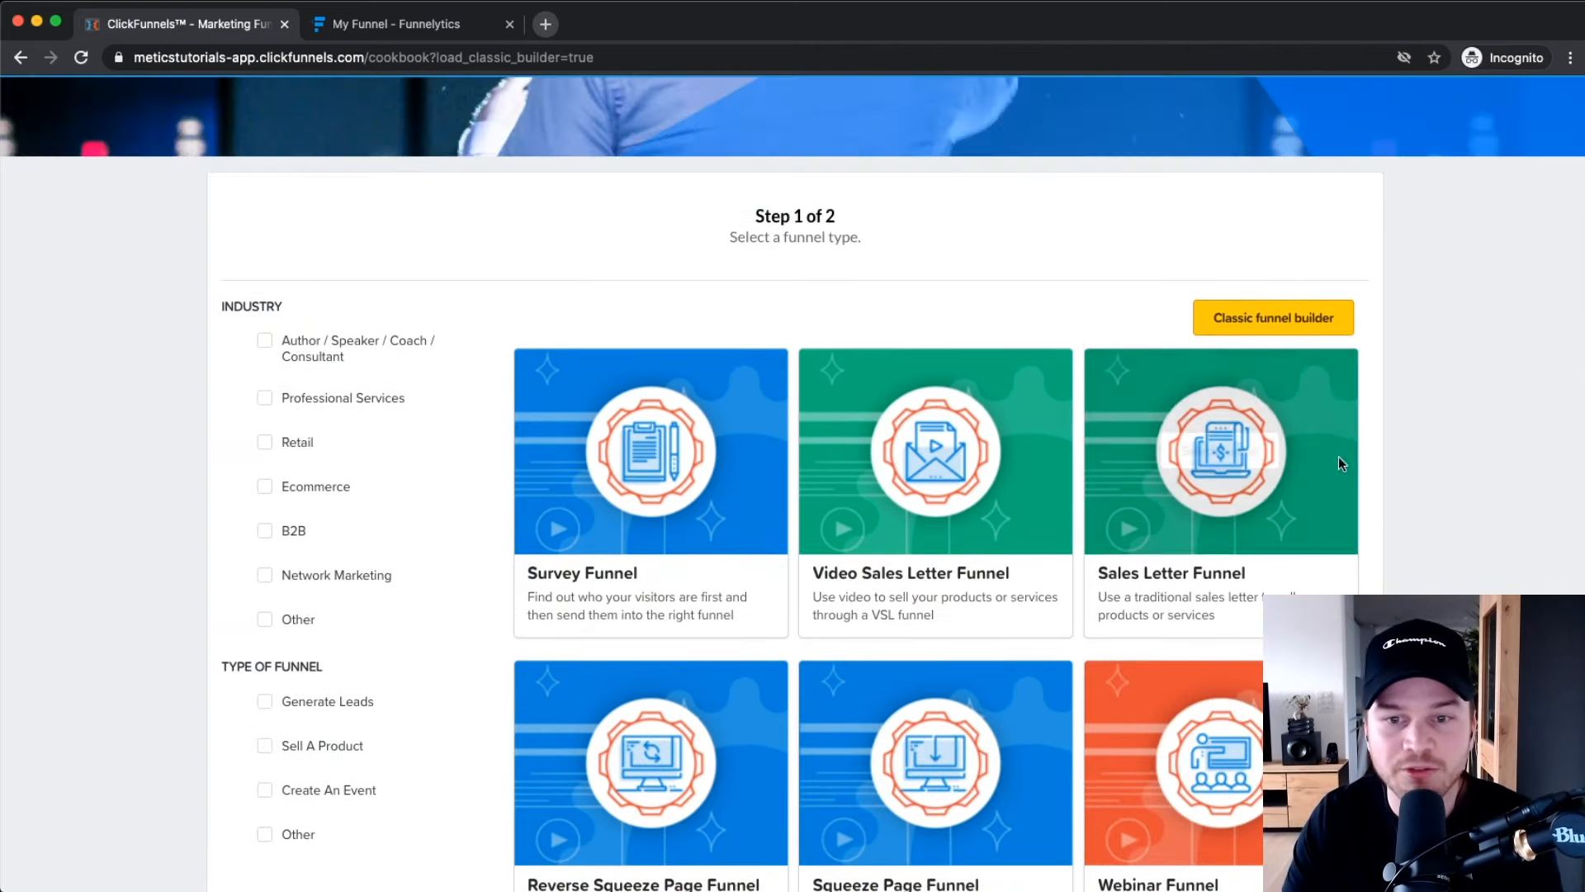
pyautogui.click(1265, 320)
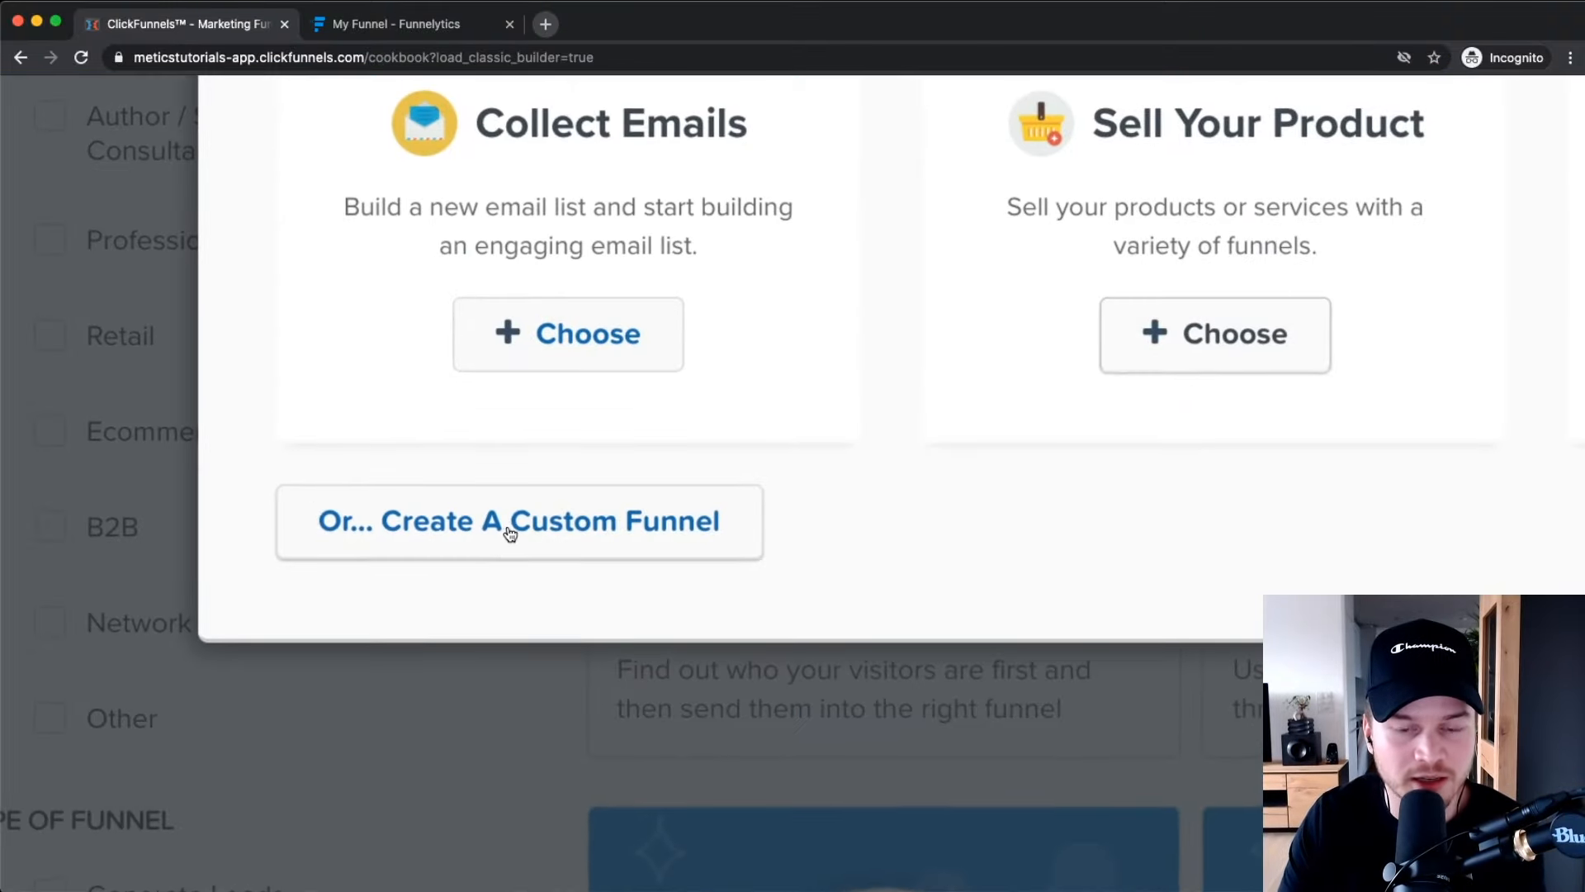
pyautogui.scroll(-5, 527, 537)
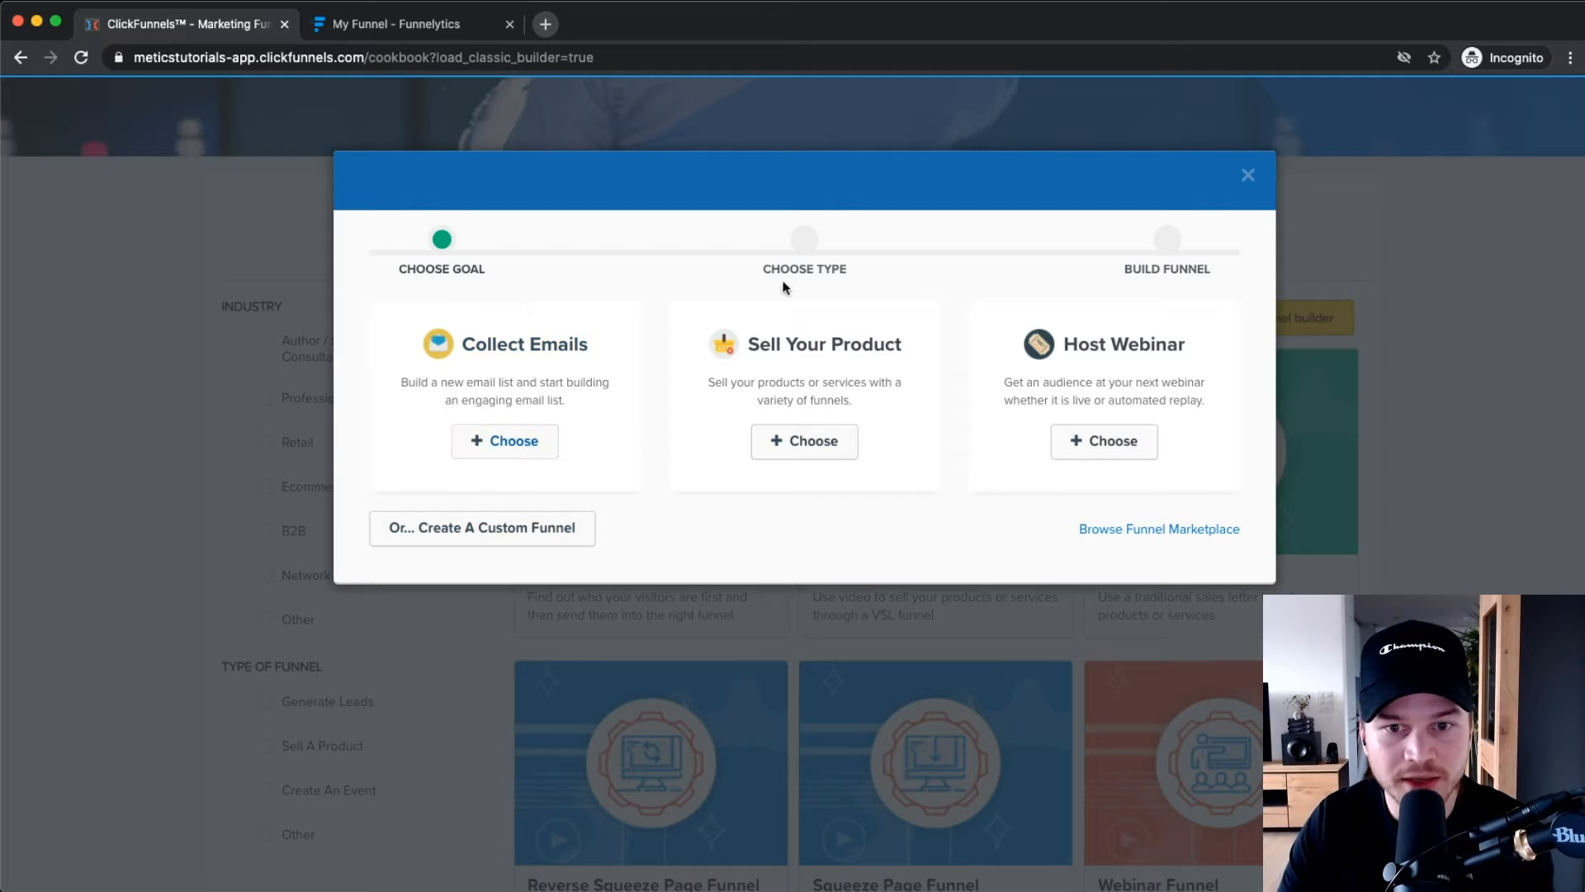
# Pick Collect Emails and the opt-in funnel, reviewing its Email Landing Page and Thank You steps.
pyautogui.click(526, 370)
pyautogui.click(523, 359)
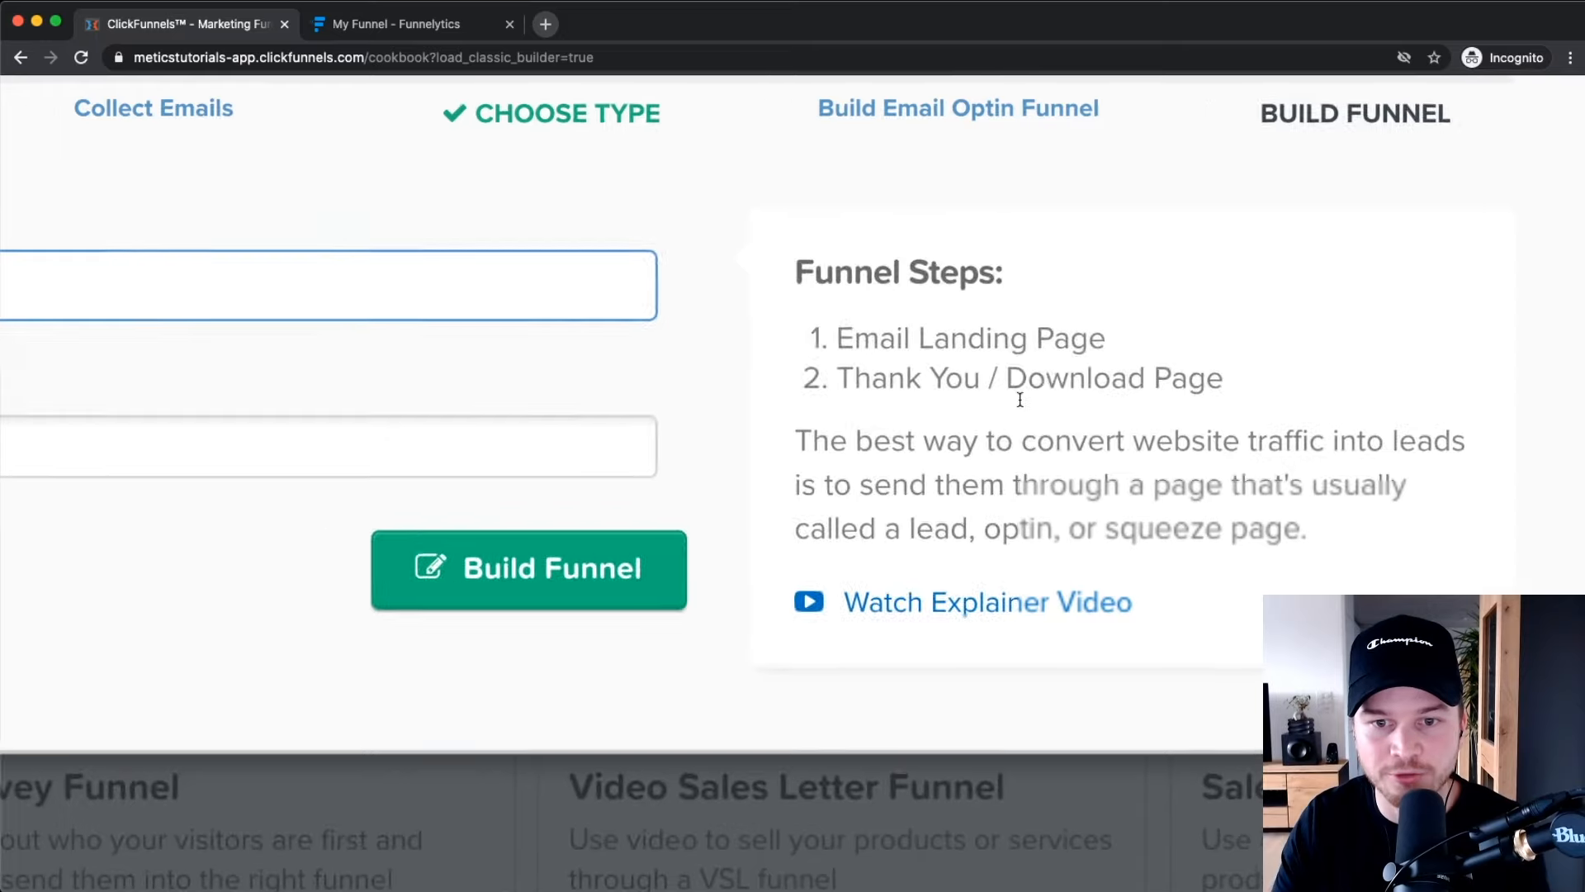
pyautogui.moveTo(711, 340); pyautogui.dragTo(1004, 330)
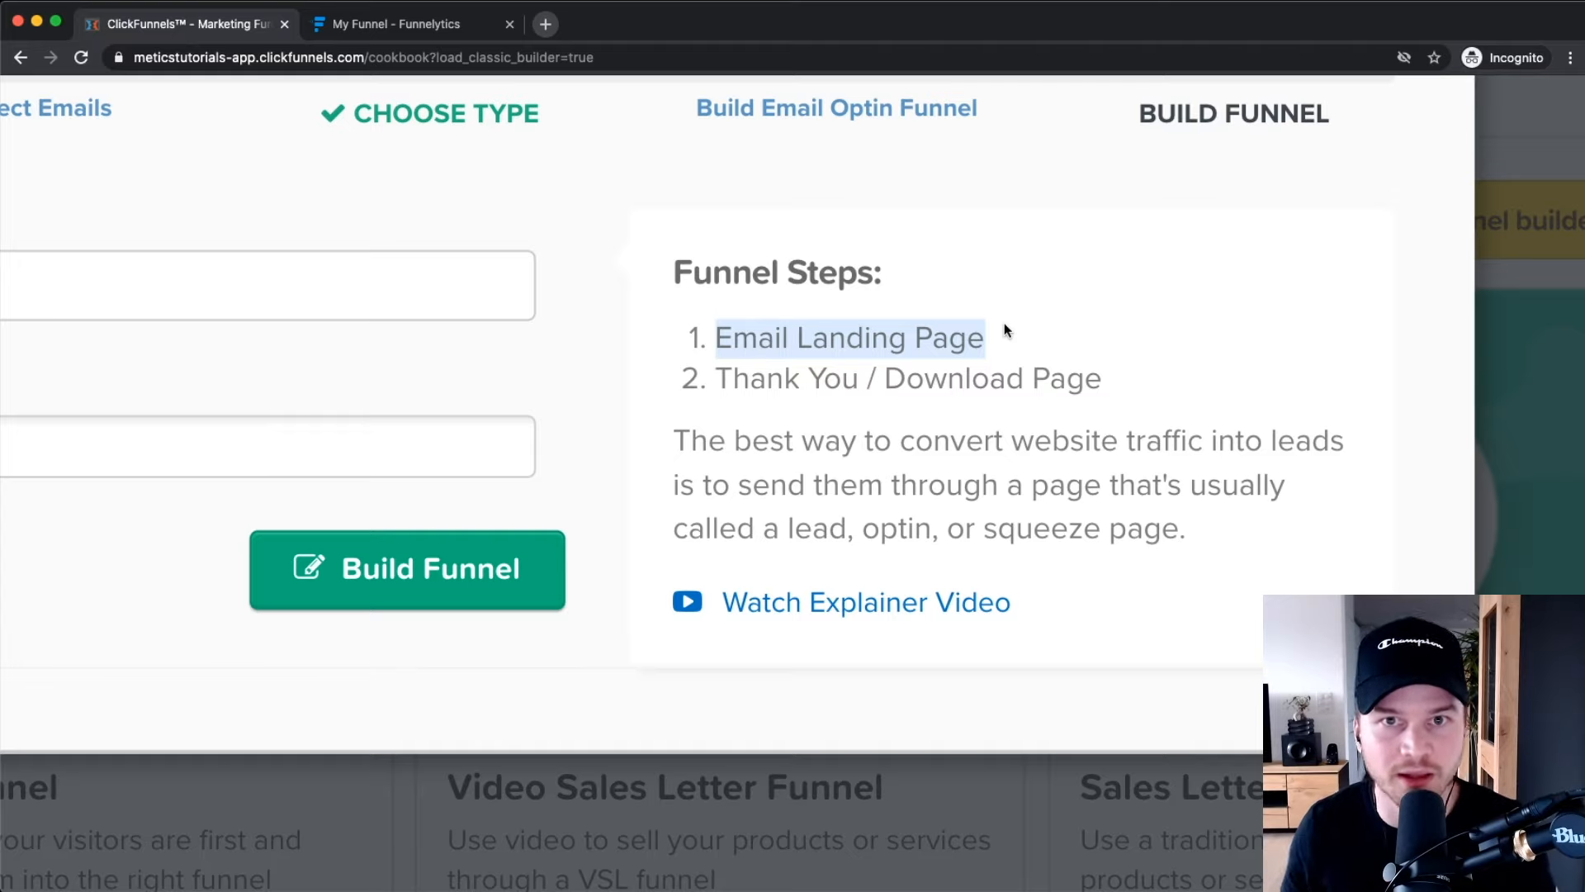
pyautogui.moveTo(718, 380); pyautogui.dragTo(1104, 380)
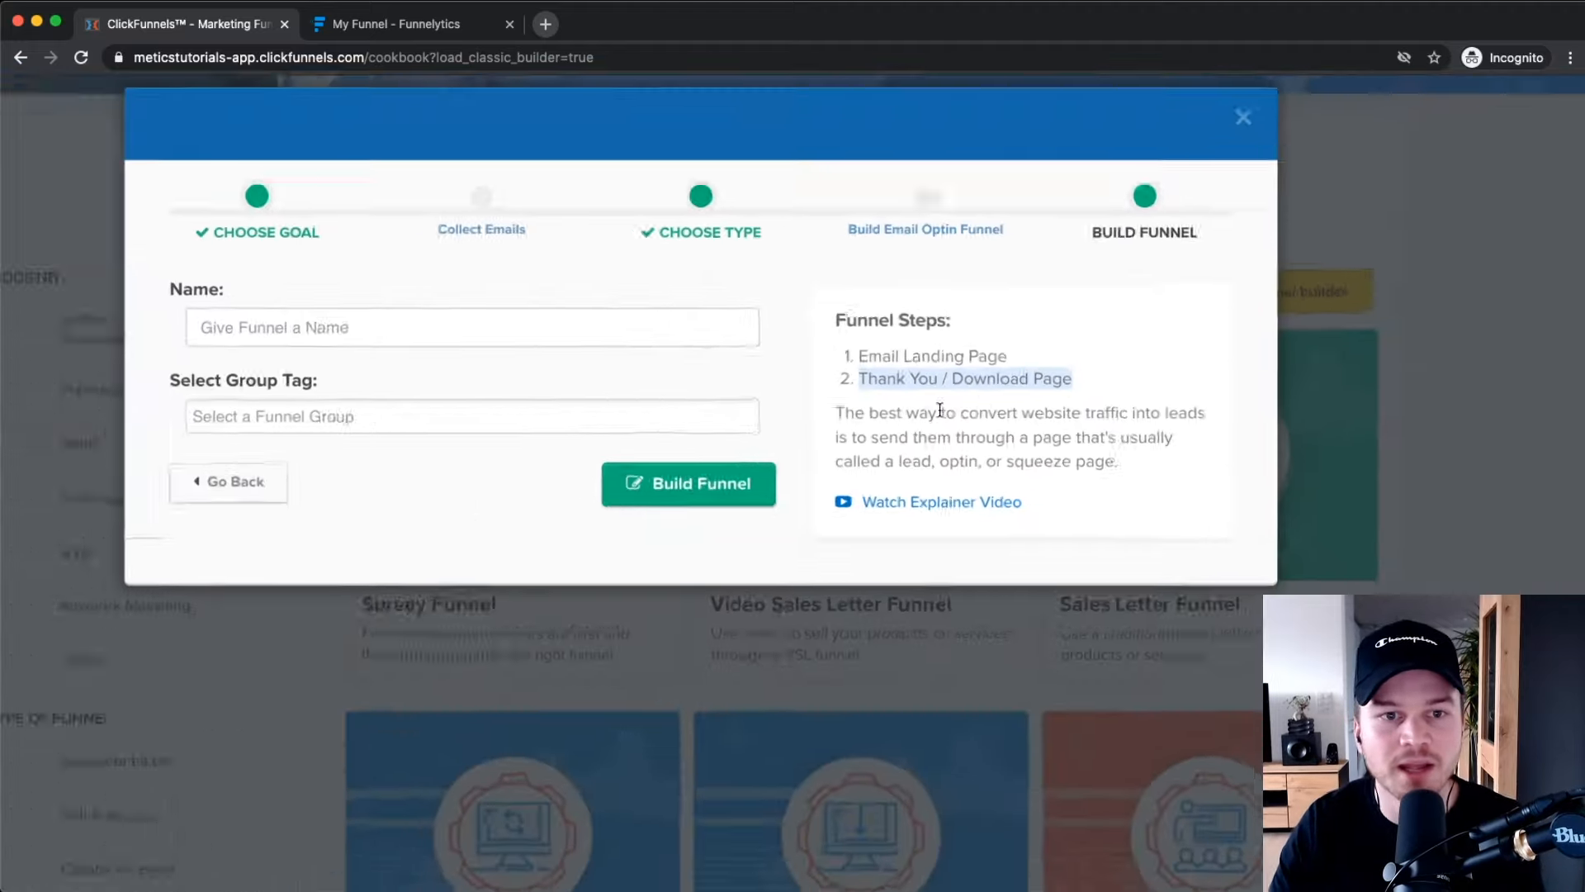
# Go back and choose Sell Your Product with the Product Launch funnel type.
pyautogui.click(234, 492)
pyautogui.click(657, 406)
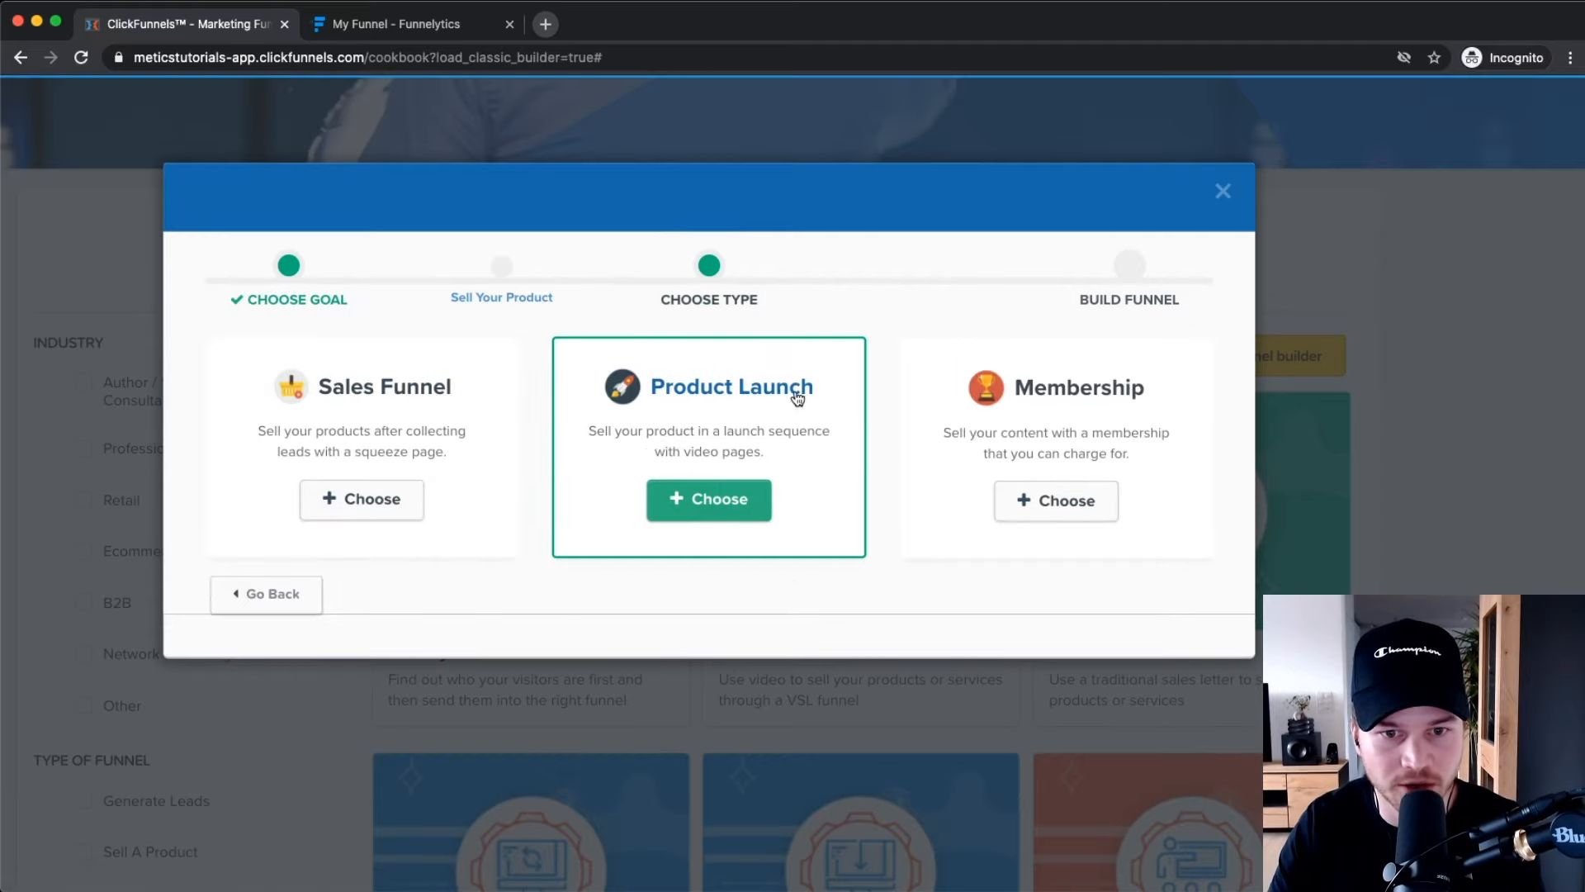
pyautogui.click(715, 498)
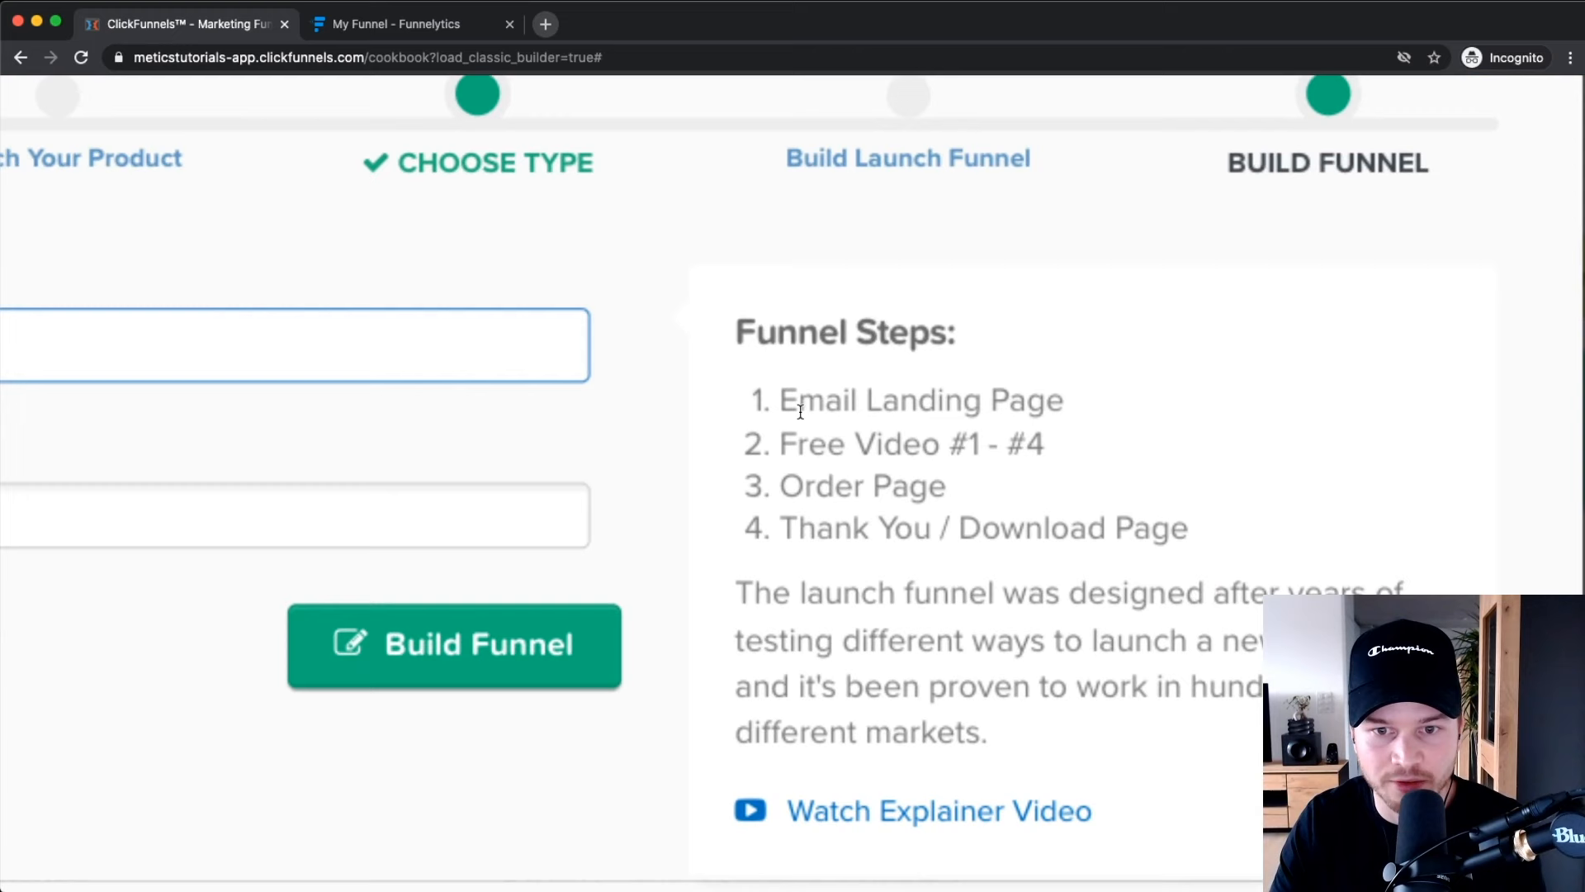
# Review the four Product Launch steps, return to the goal choice, and open Funnelytics.
pyautogui.moveTo(853, 417); pyautogui.dragTo(991, 420)
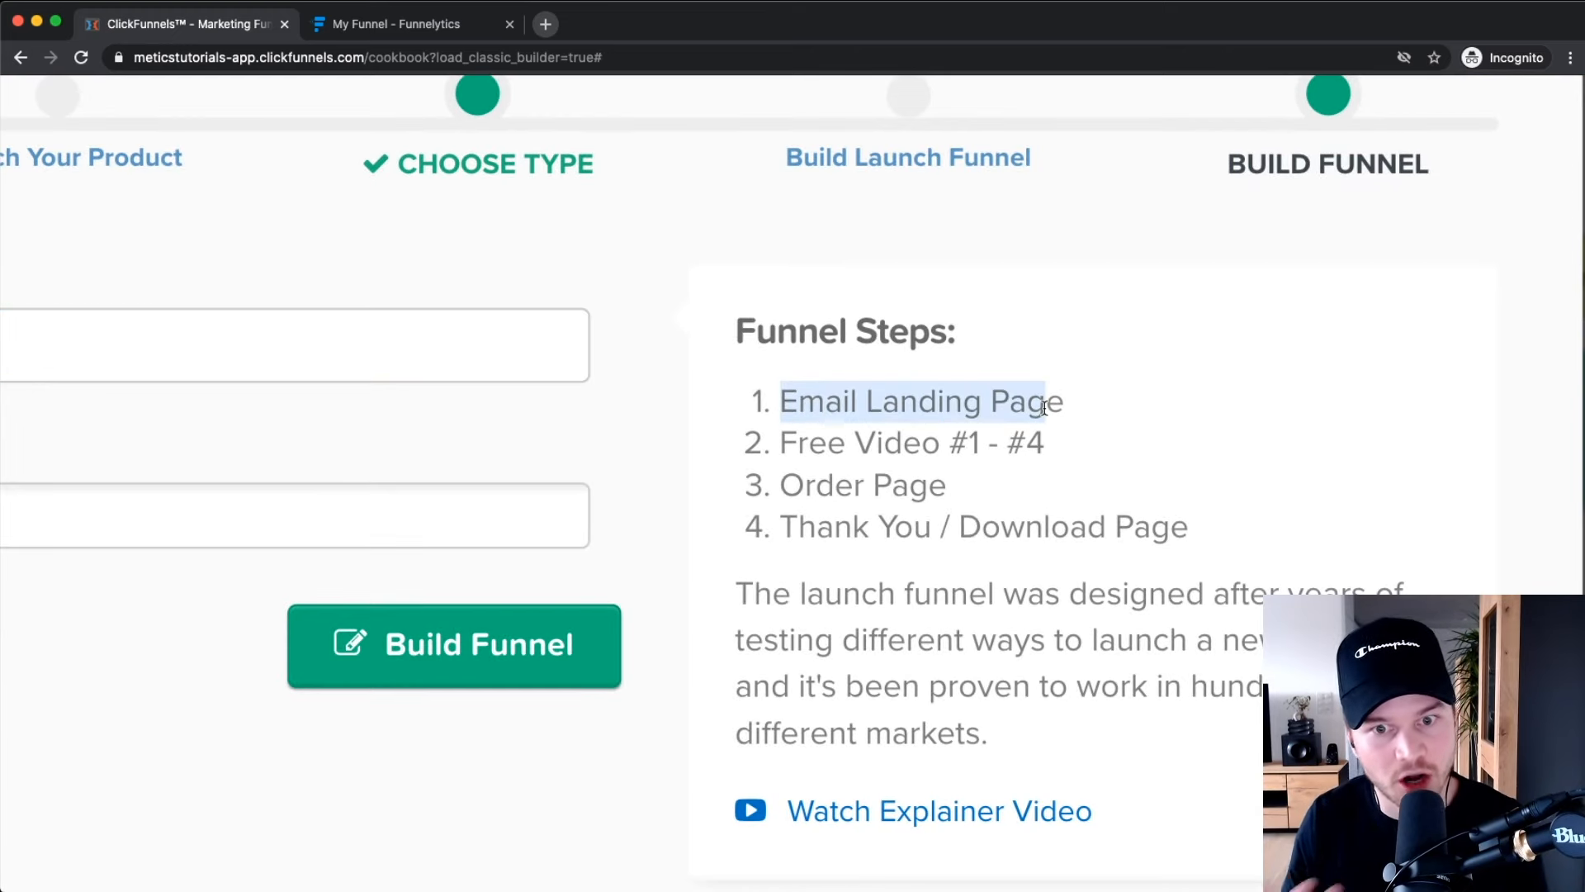
pyautogui.moveTo(782, 446); pyautogui.dragTo(1098, 448)
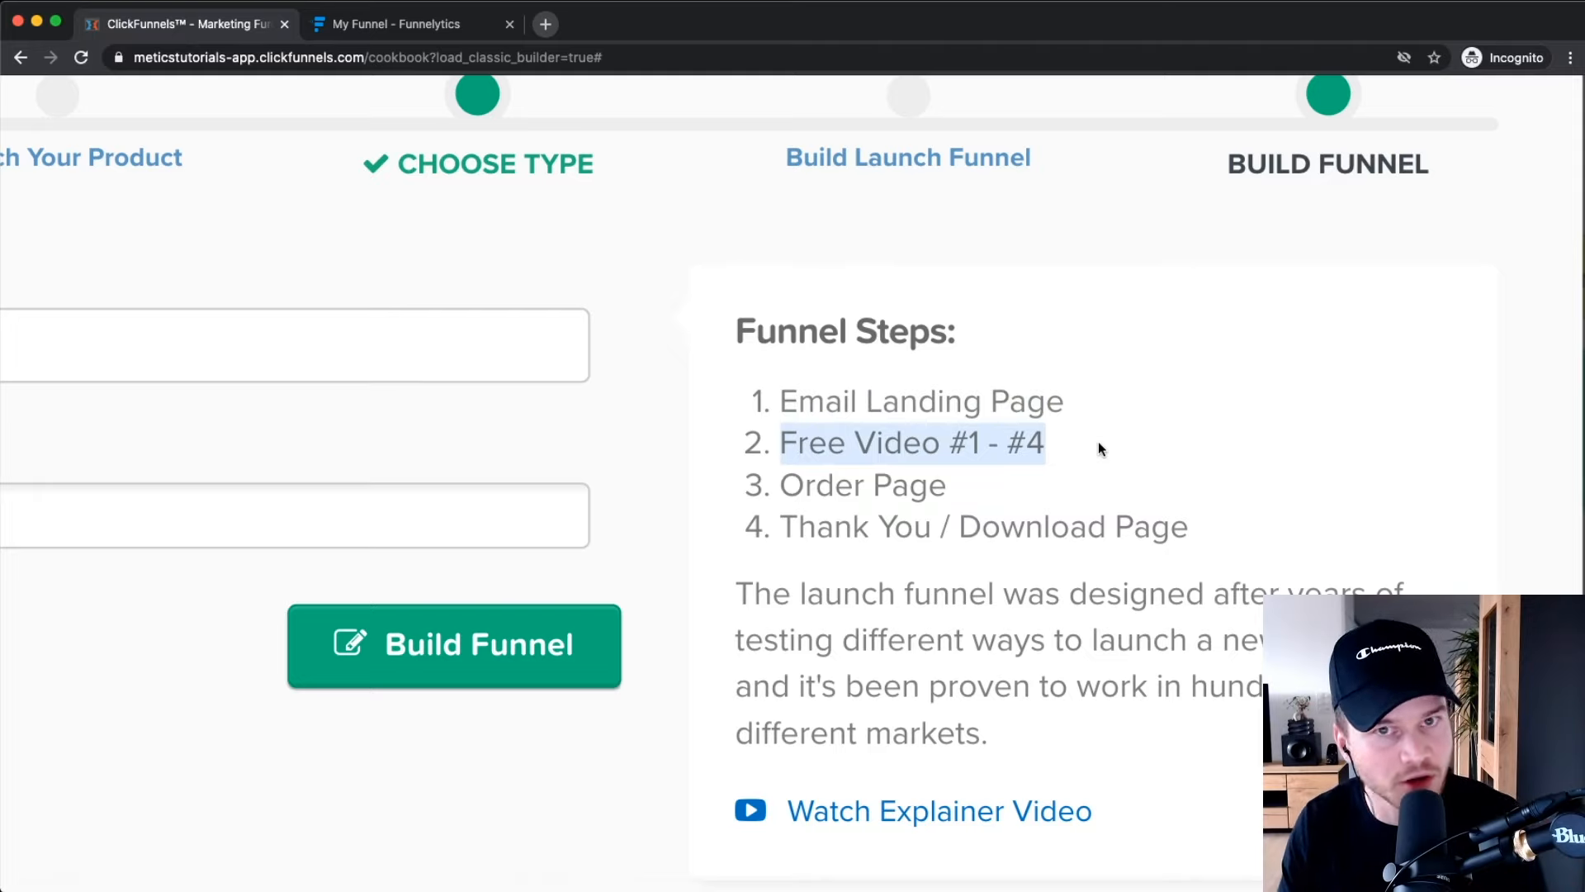
pyautogui.moveTo(783, 487); pyautogui.dragTo(992, 481)
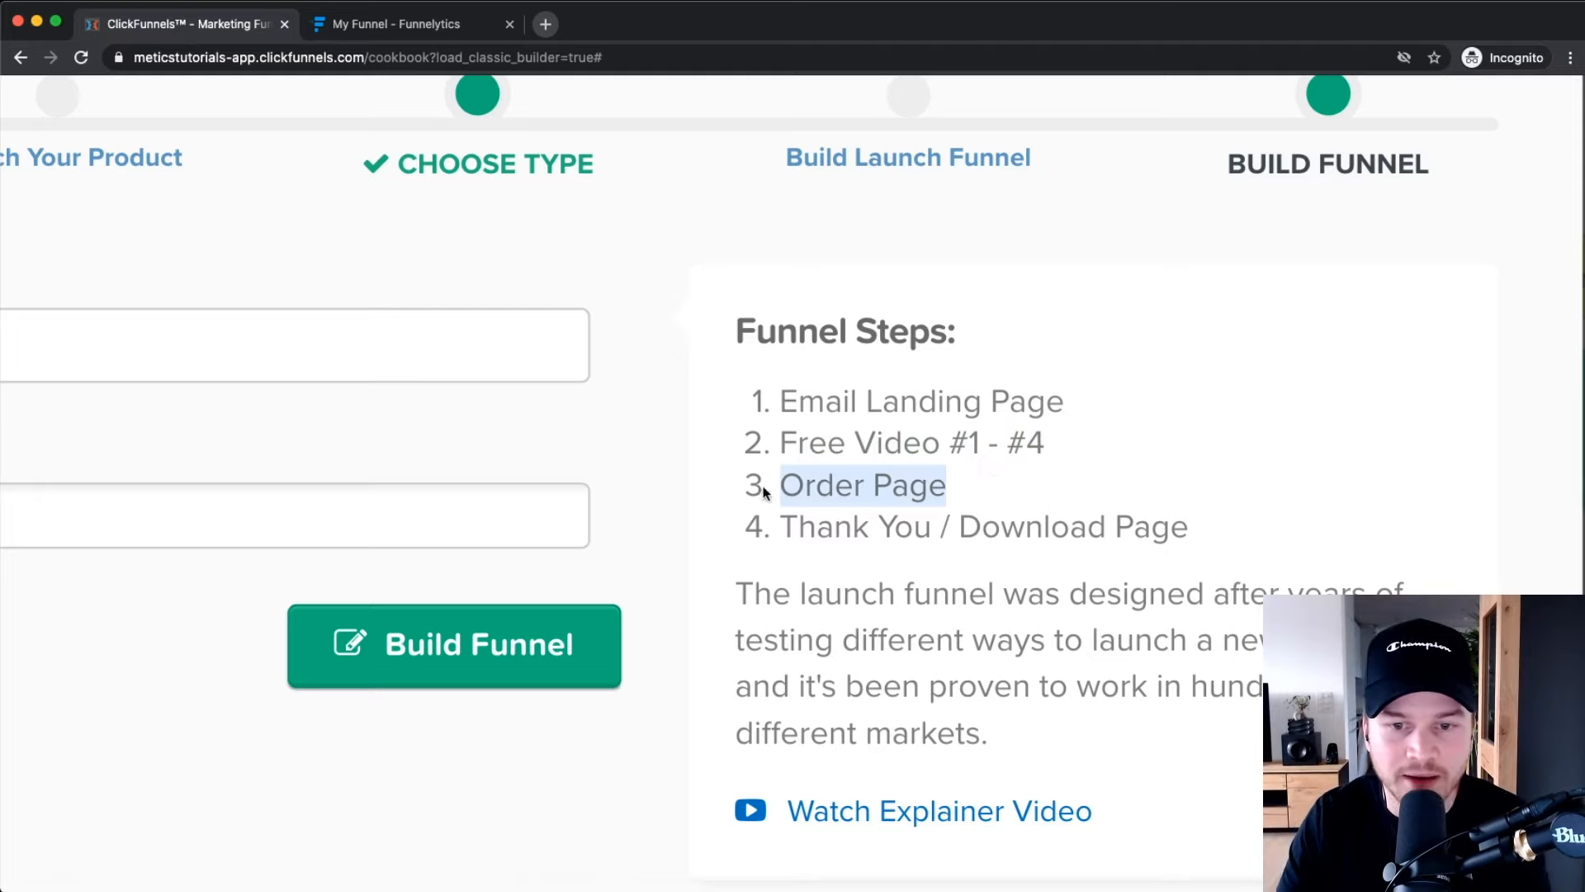
pyautogui.moveTo(780, 525); pyautogui.dragTo(1245, 530)
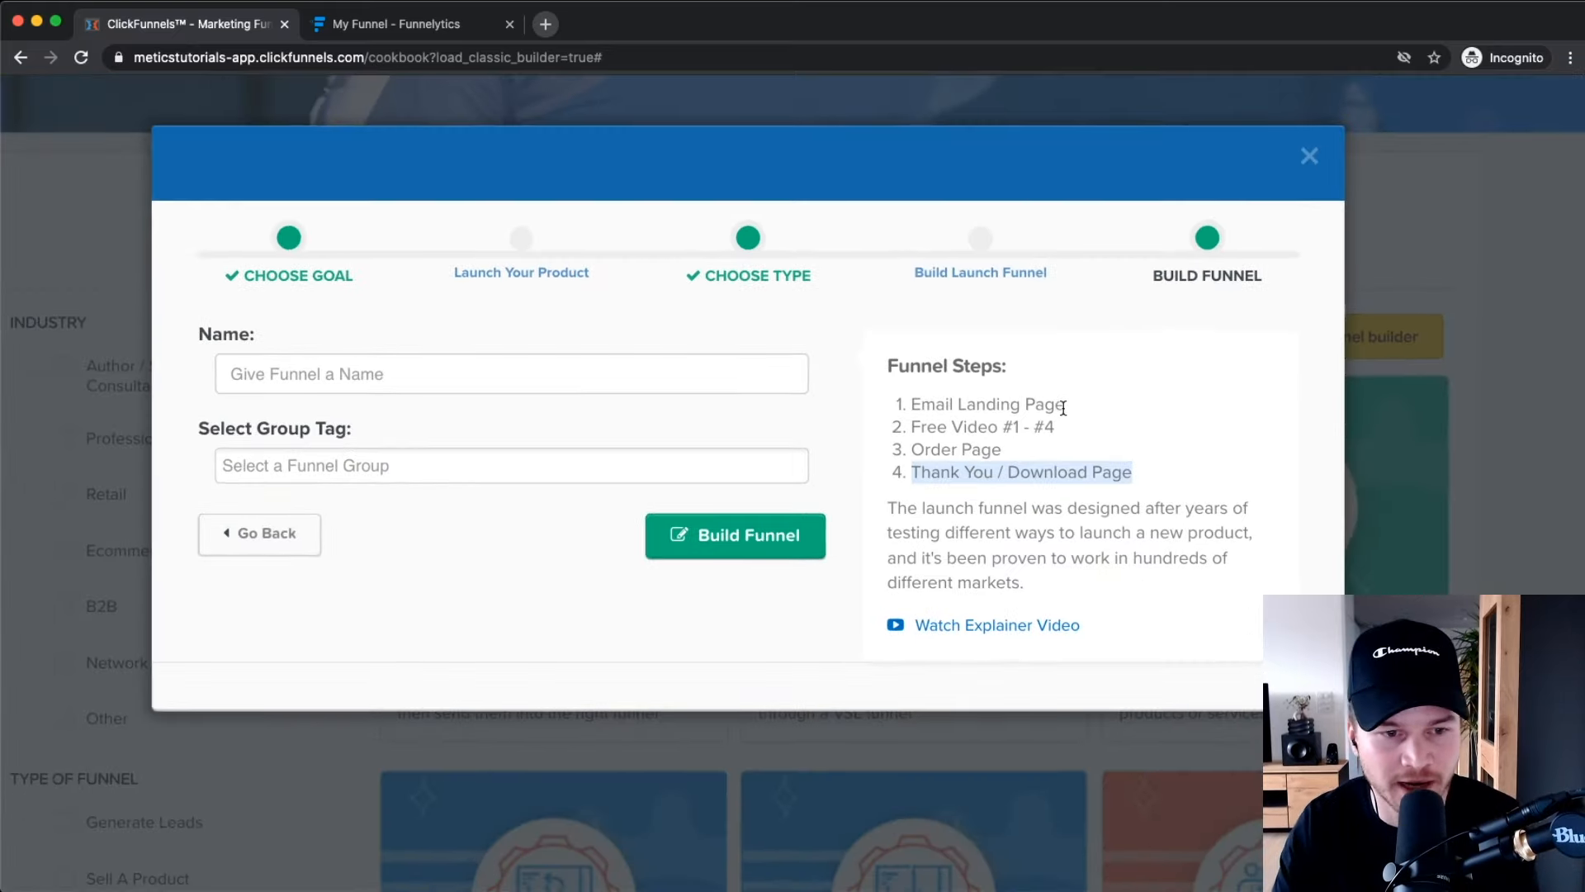
pyautogui.click(211, 546)
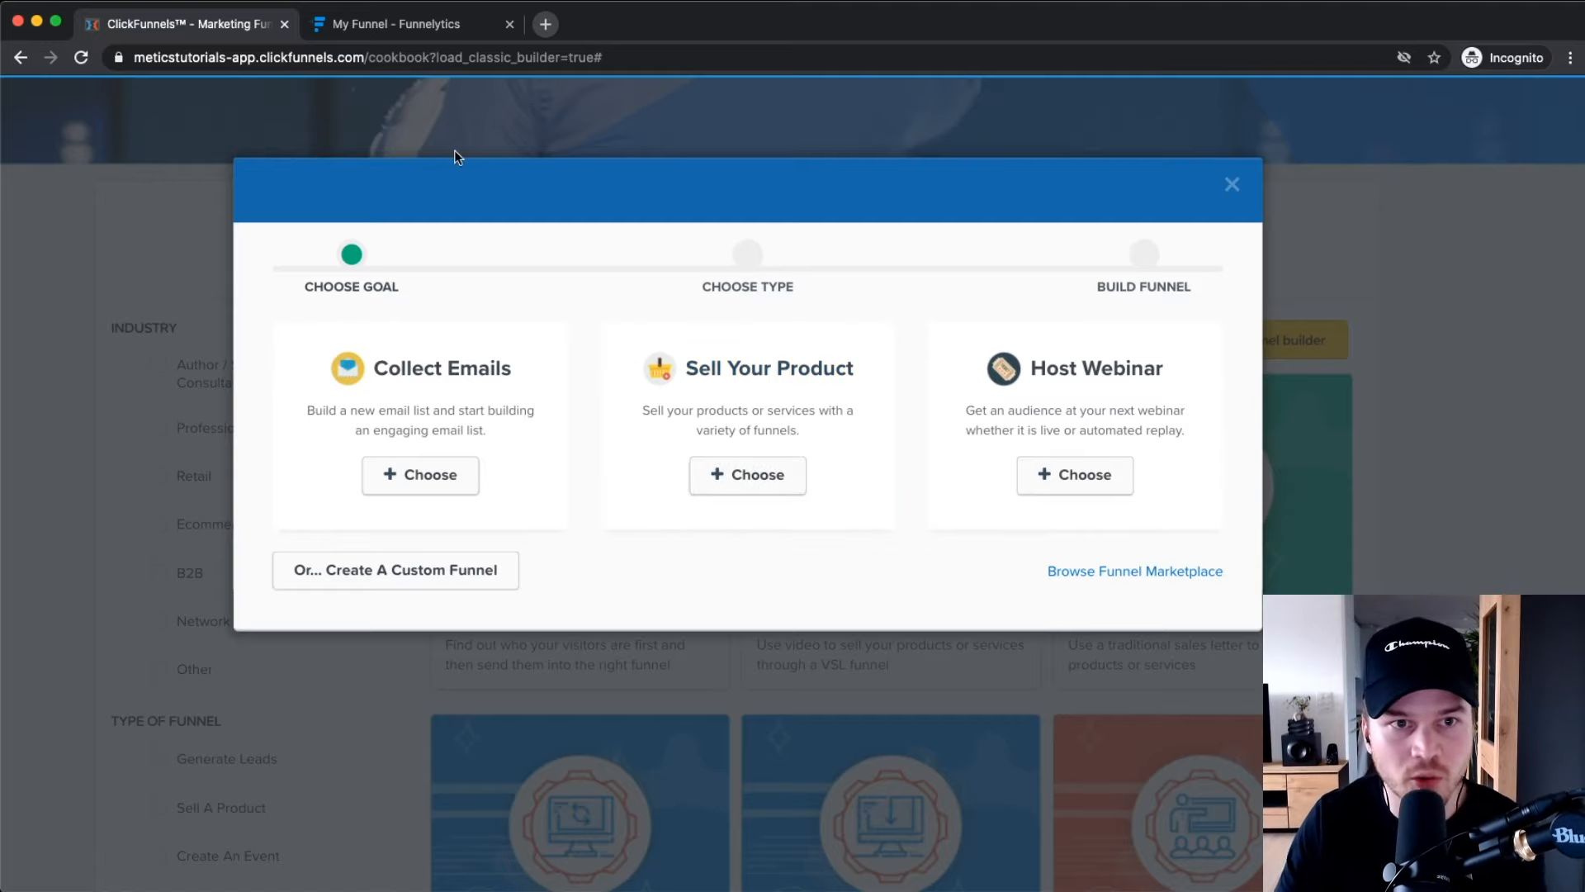
pyautogui.click(410, 29)
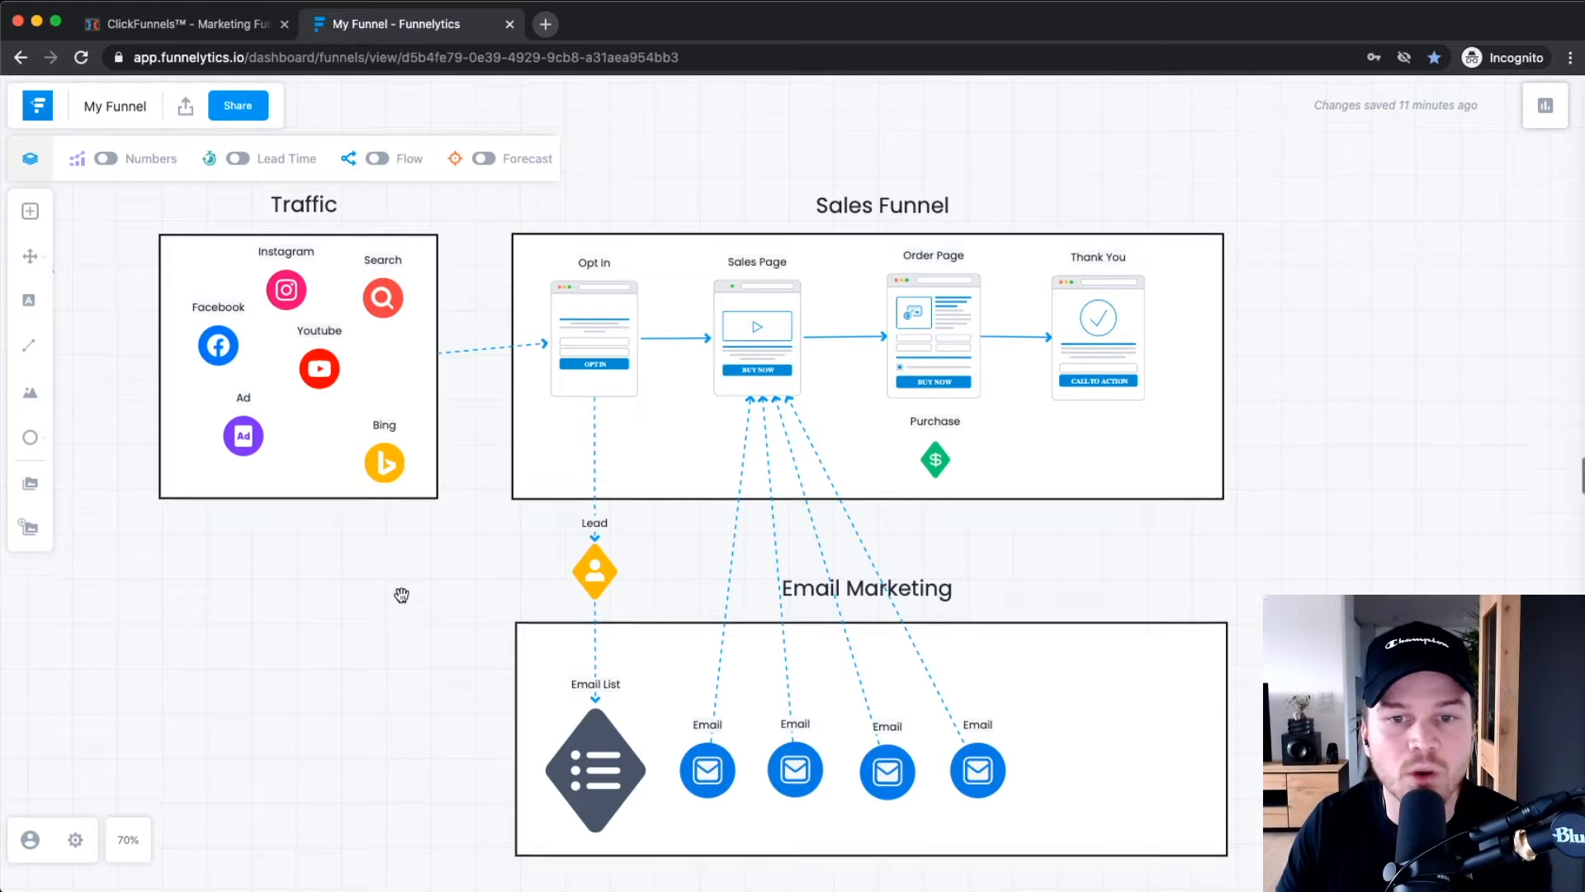
pyautogui.scroll(1, 399, 593)
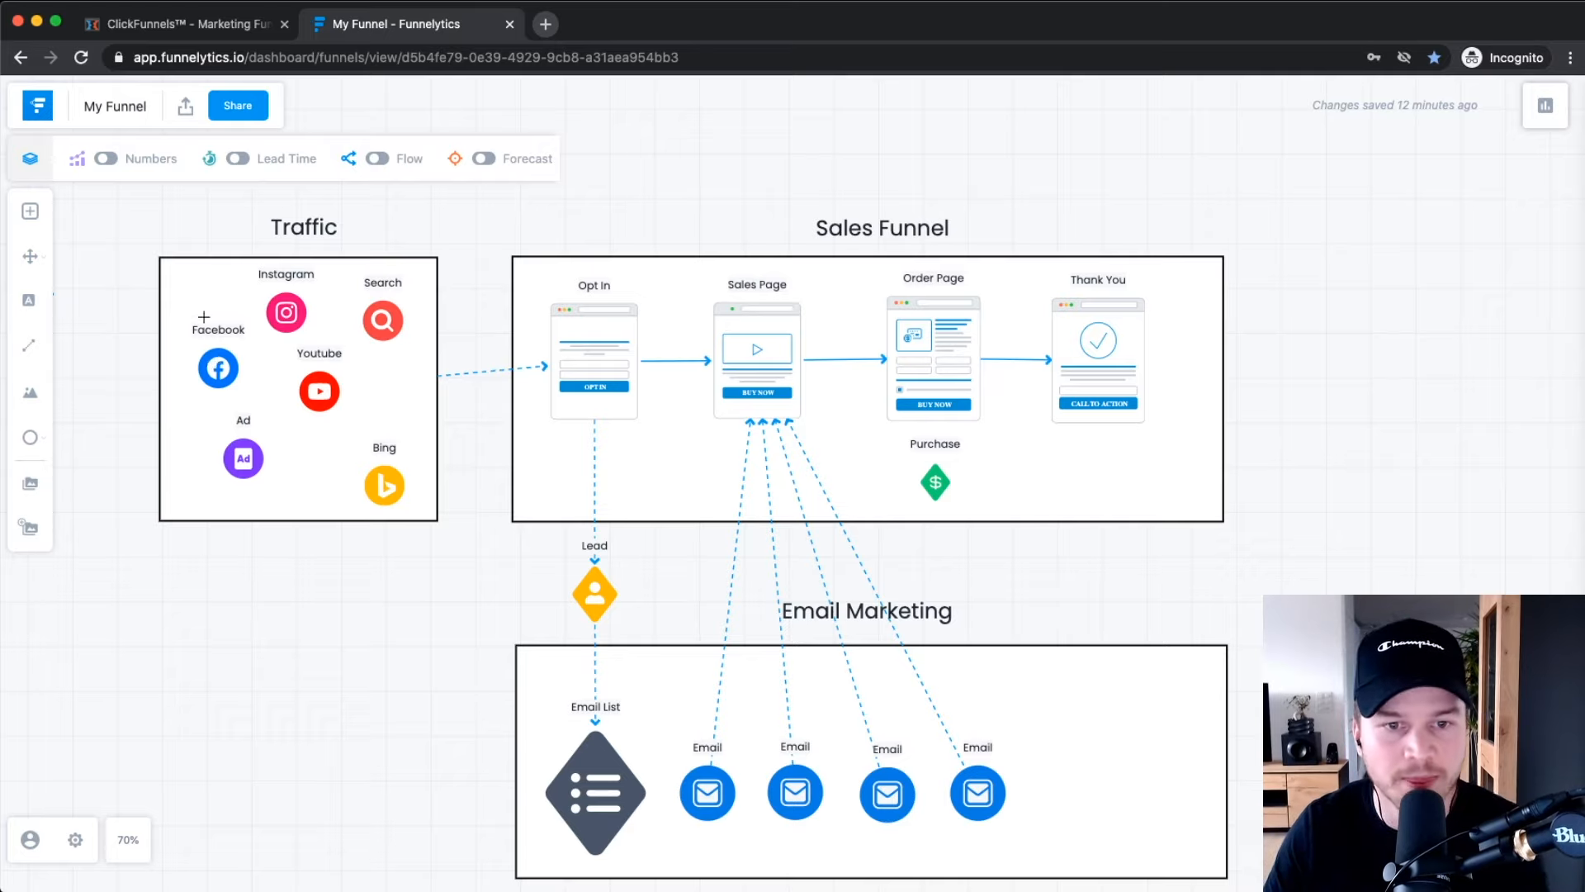
pyautogui.scroll(5, 615, 355)
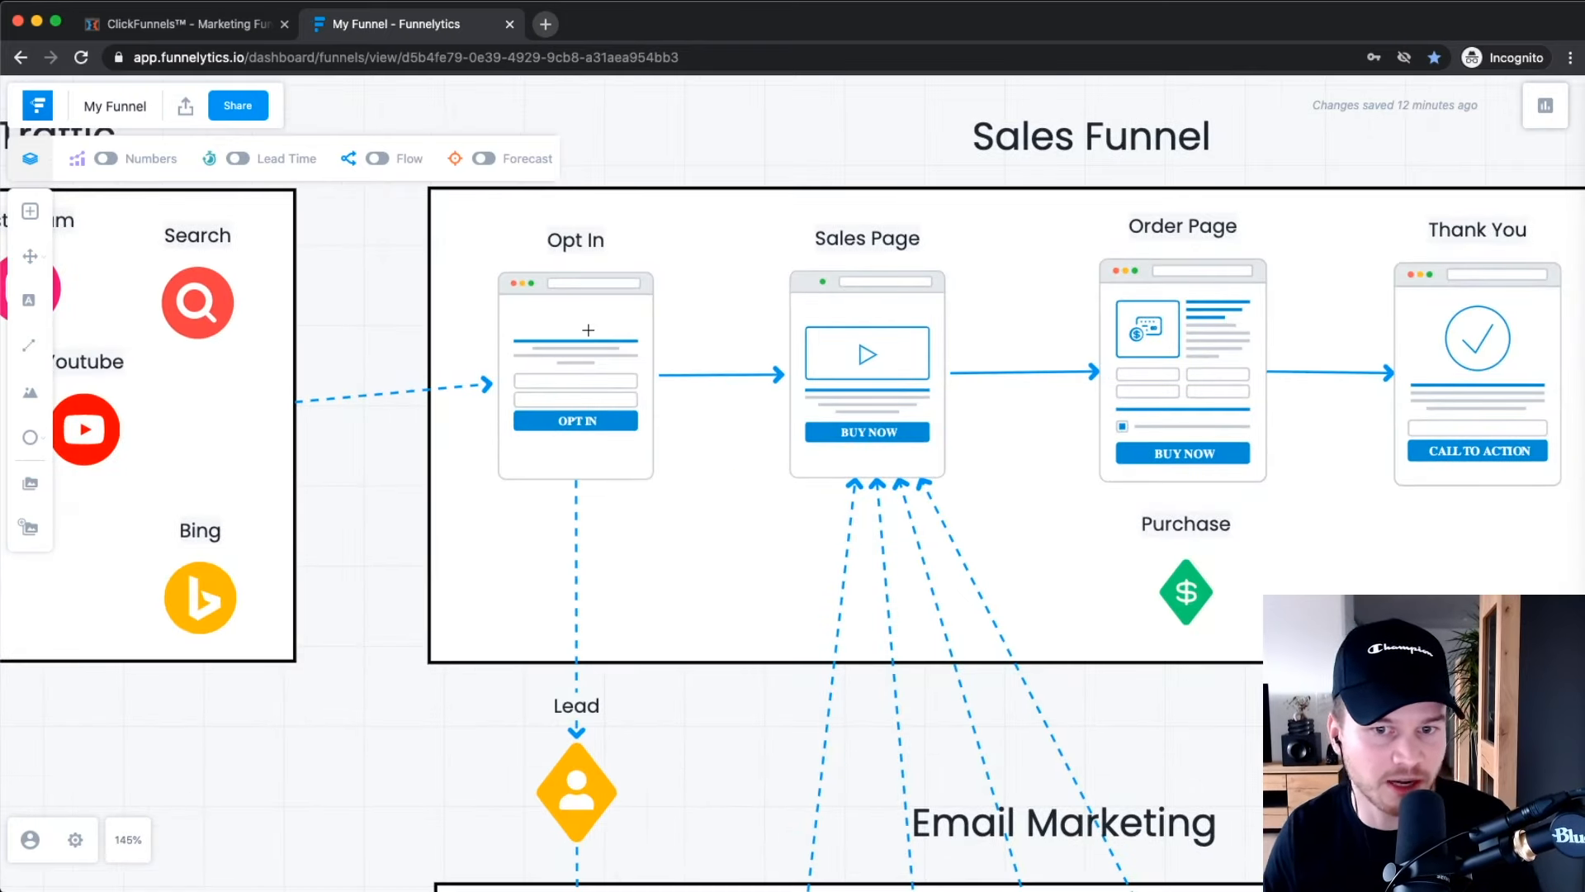
pyautogui.hscroll(4, 588, 329)
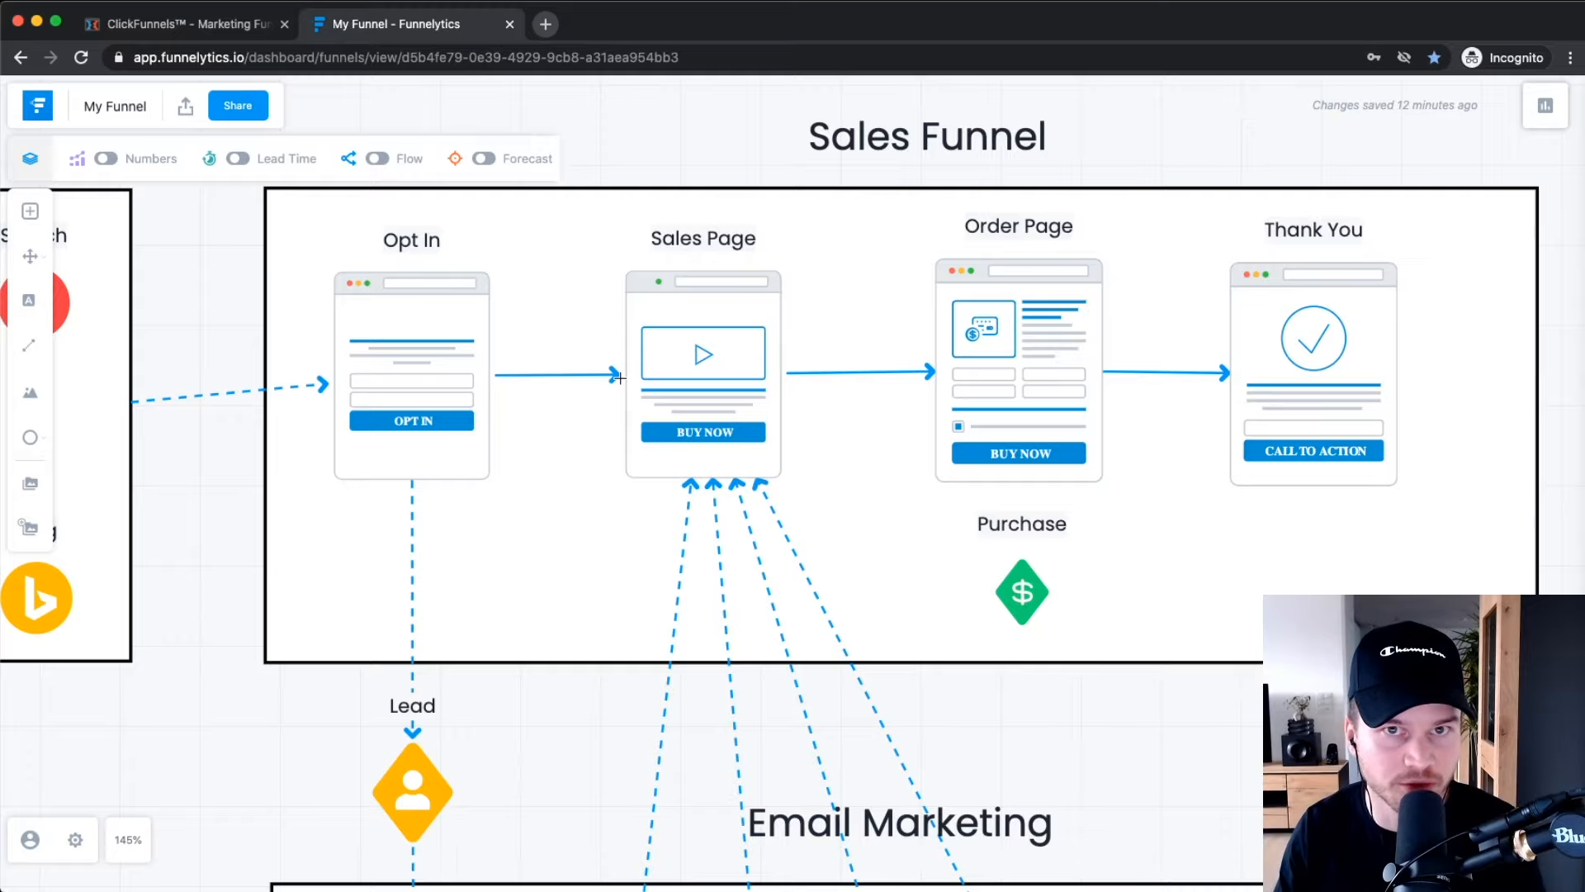
pyautogui.hscroll(4, 620, 377)
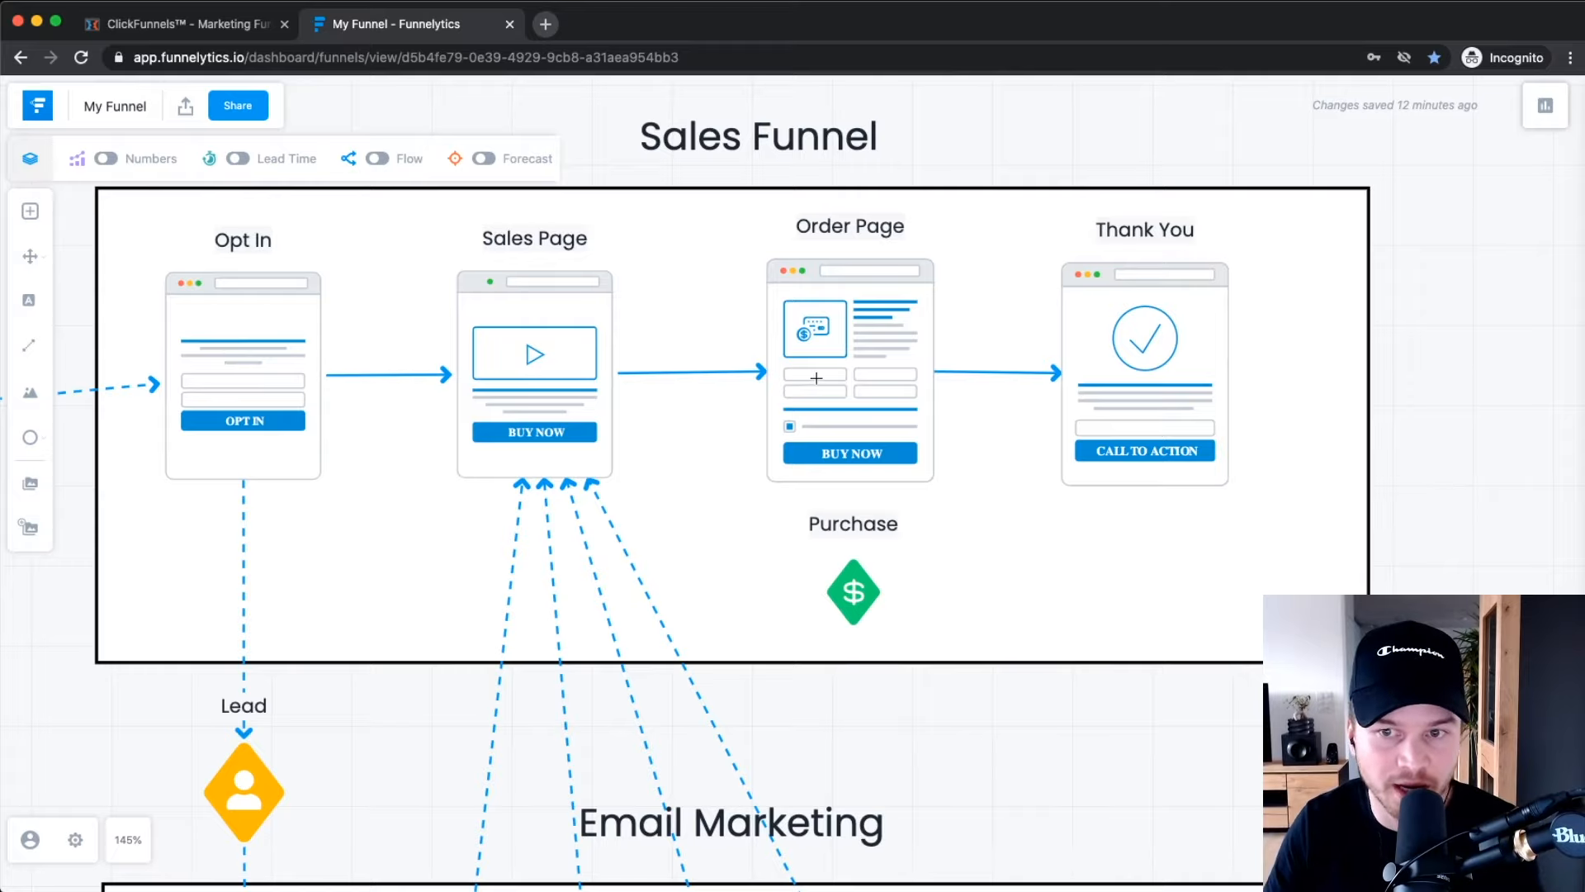
pyautogui.hscroll(4, 813, 377)
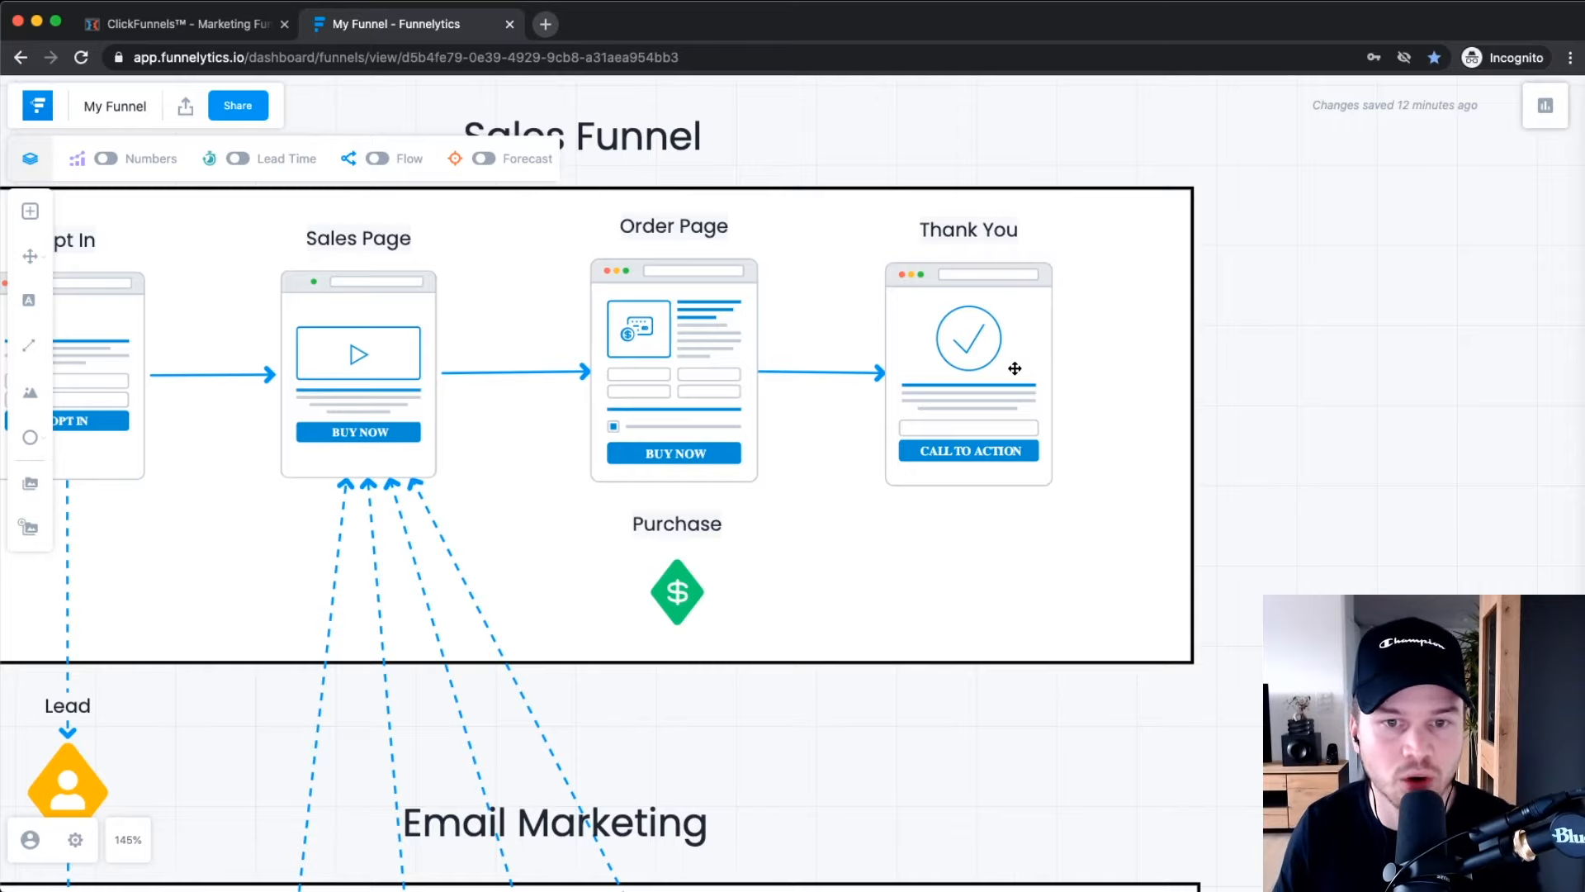
pyautogui.hscroll(-6, 1014, 368)
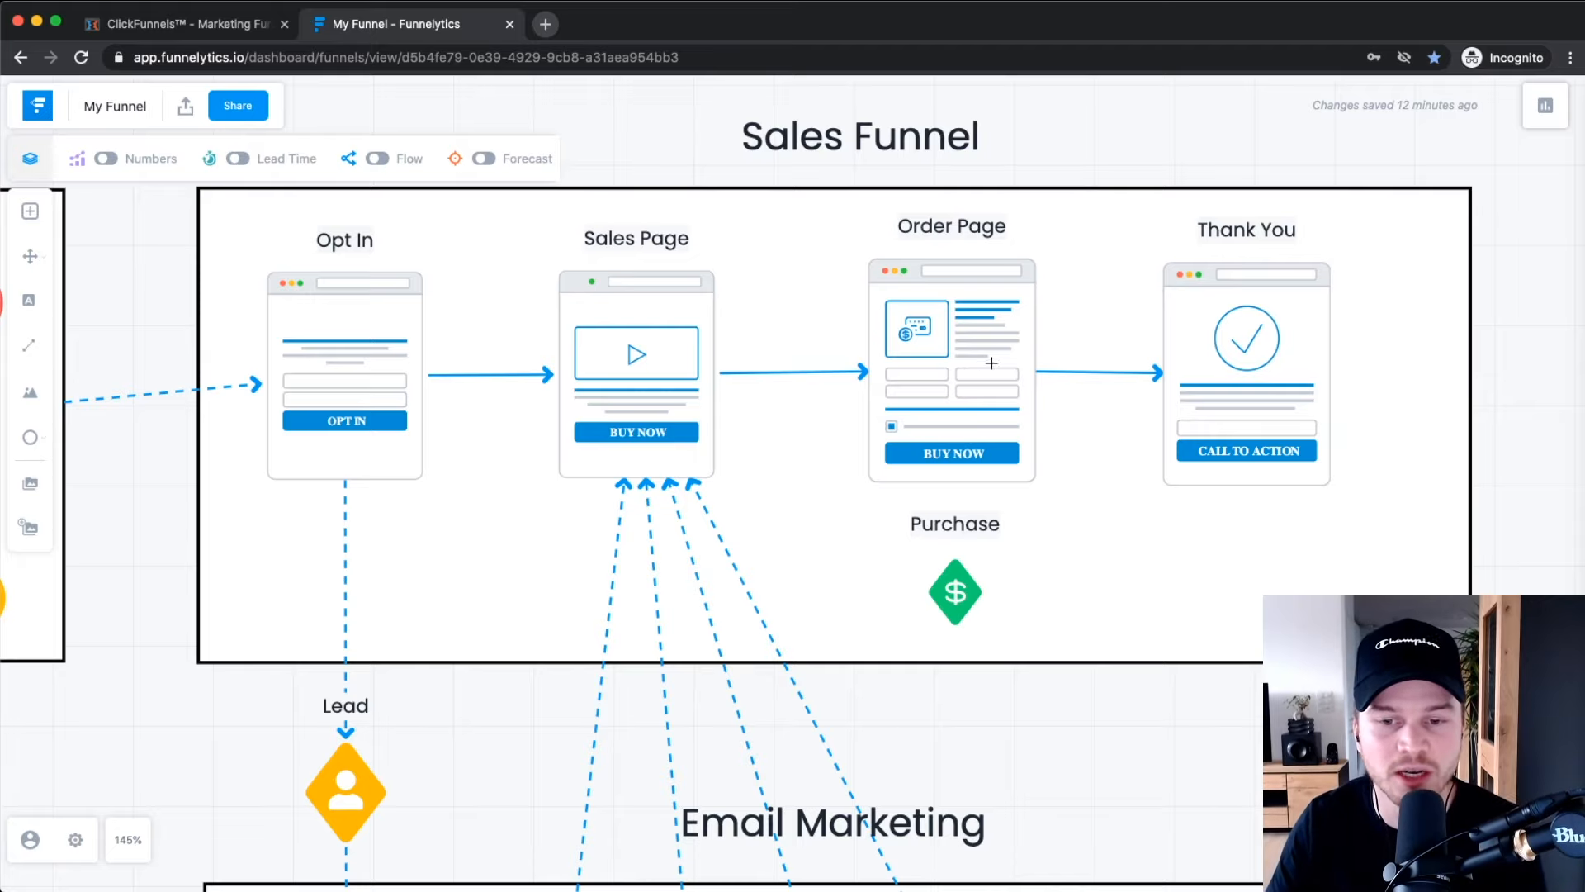
pyautogui.scroll(-6, 950, 413)
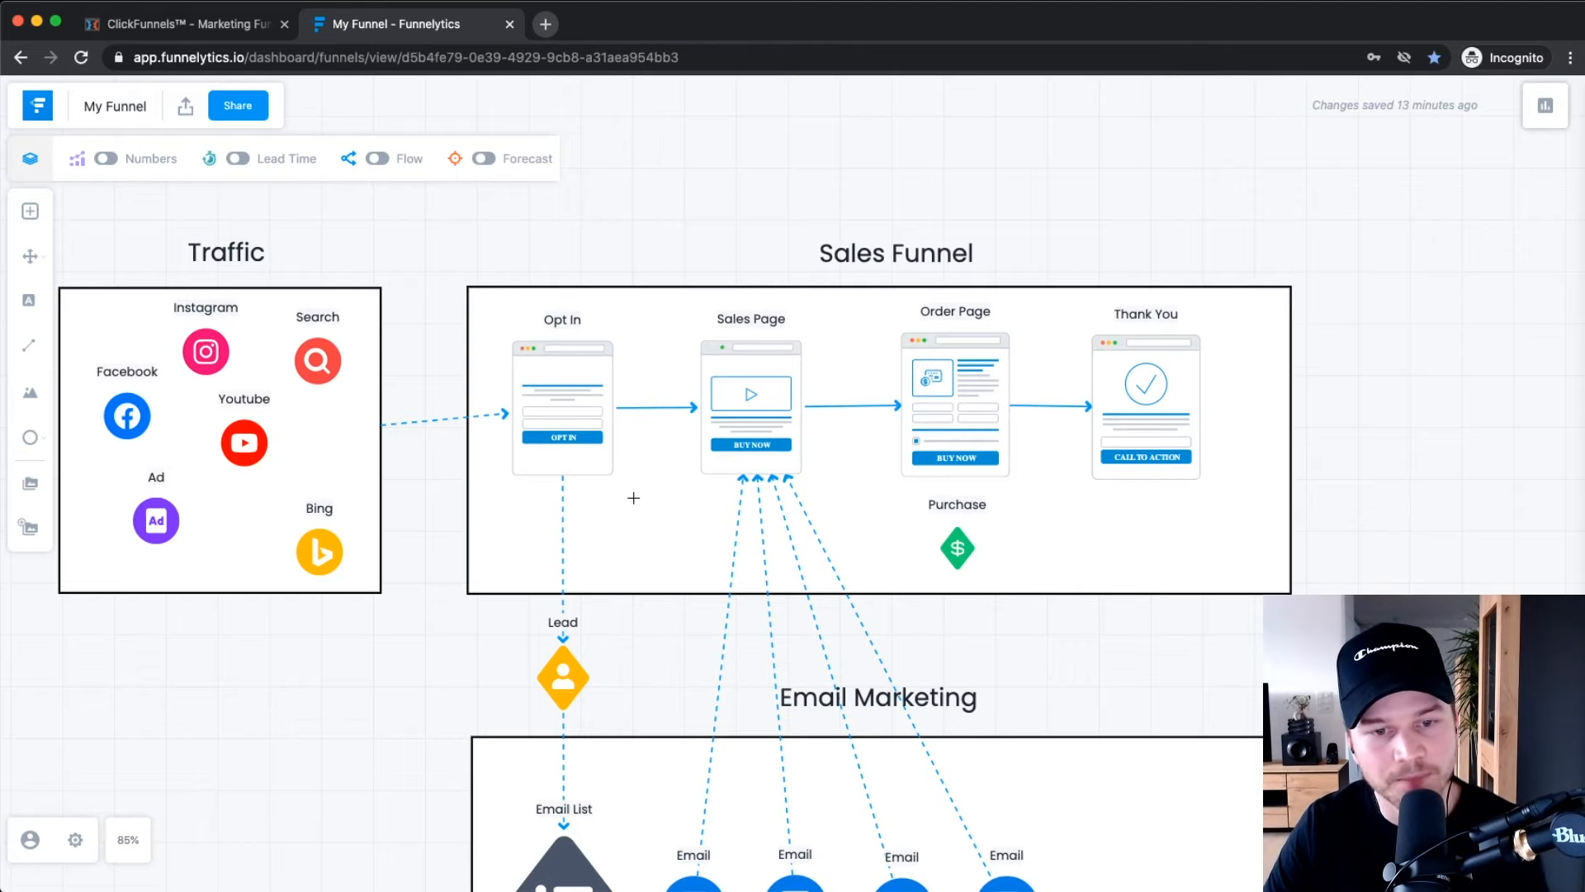
# Zoom around the Funnelytics canvas to review the funnel diagram.
pyautogui.scroll(6, 633, 498)
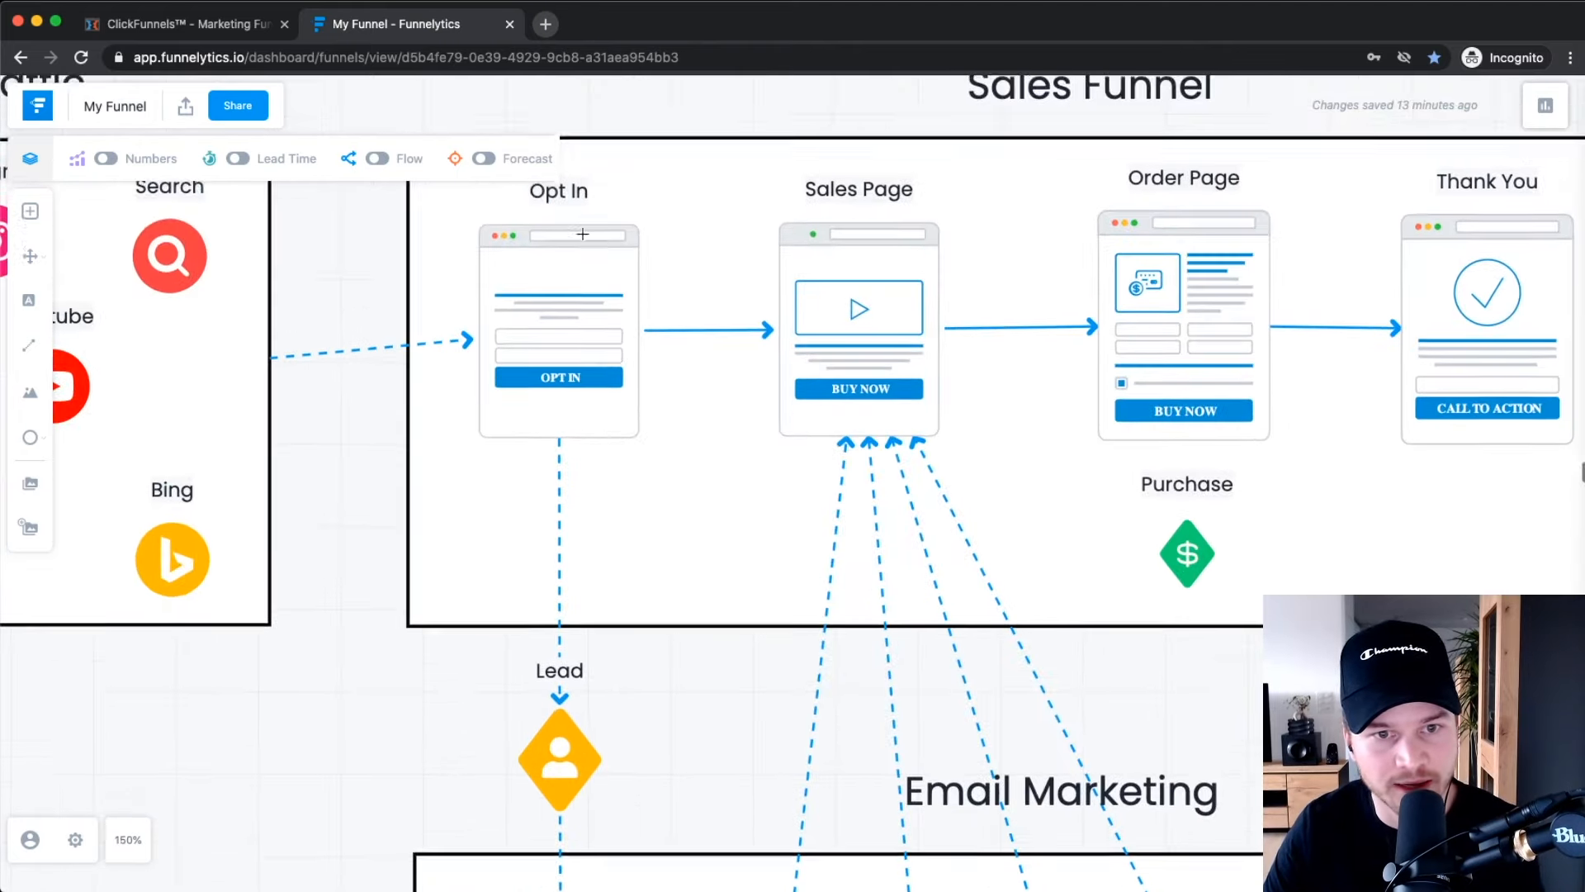
pyautogui.scroll(1, 583, 235)
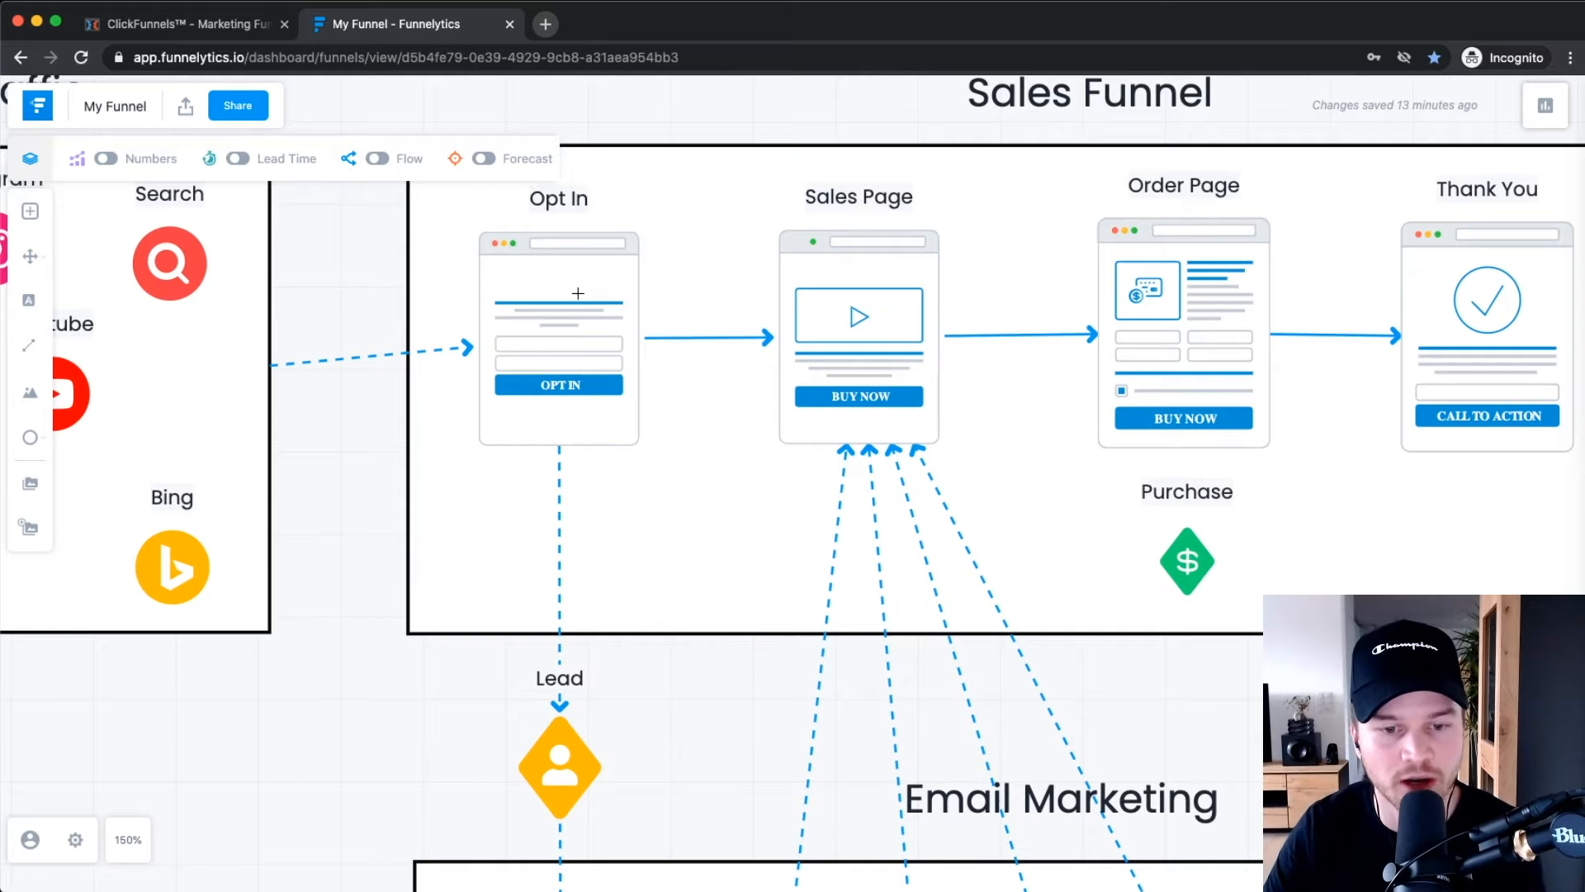
pyautogui.scroll(-10, 578, 293)
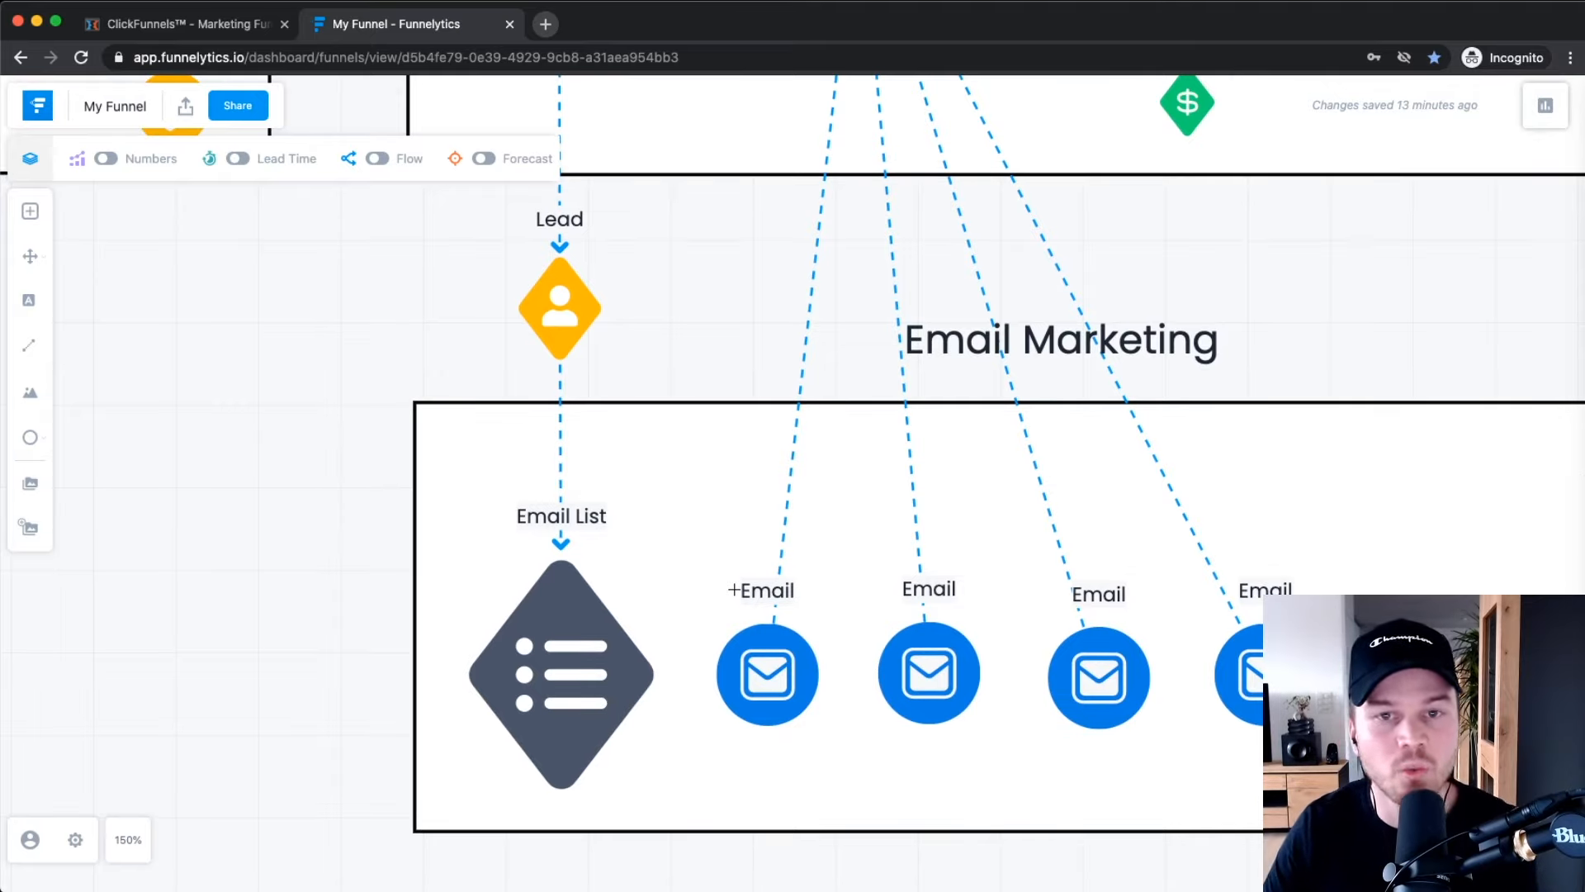
pyautogui.scroll(-4, 743, 570)
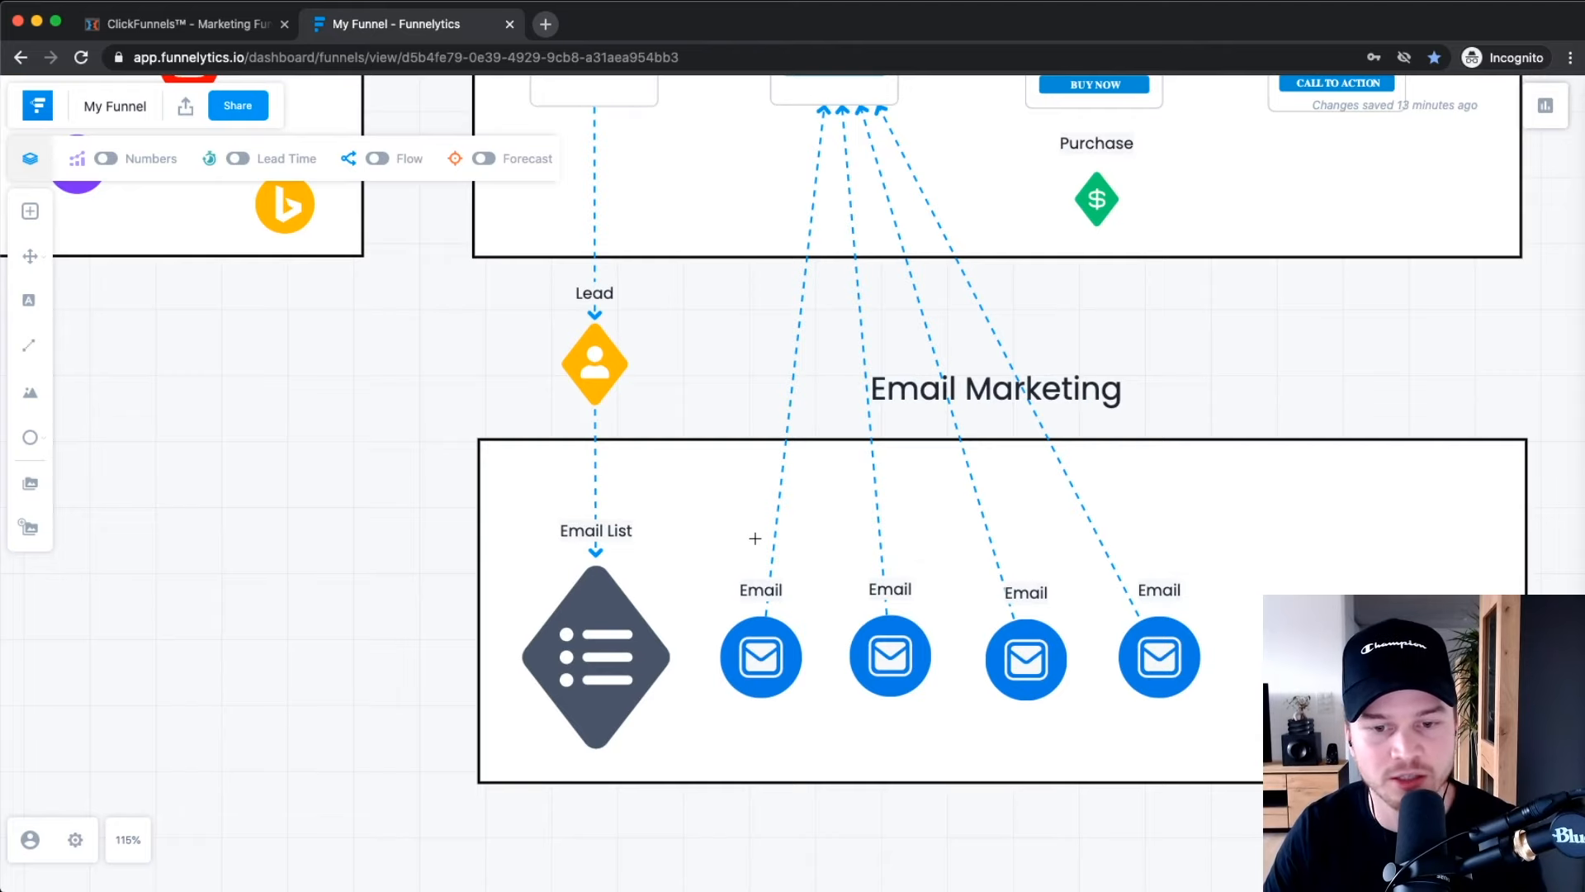
pyautogui.scroll(3, 793, 615)
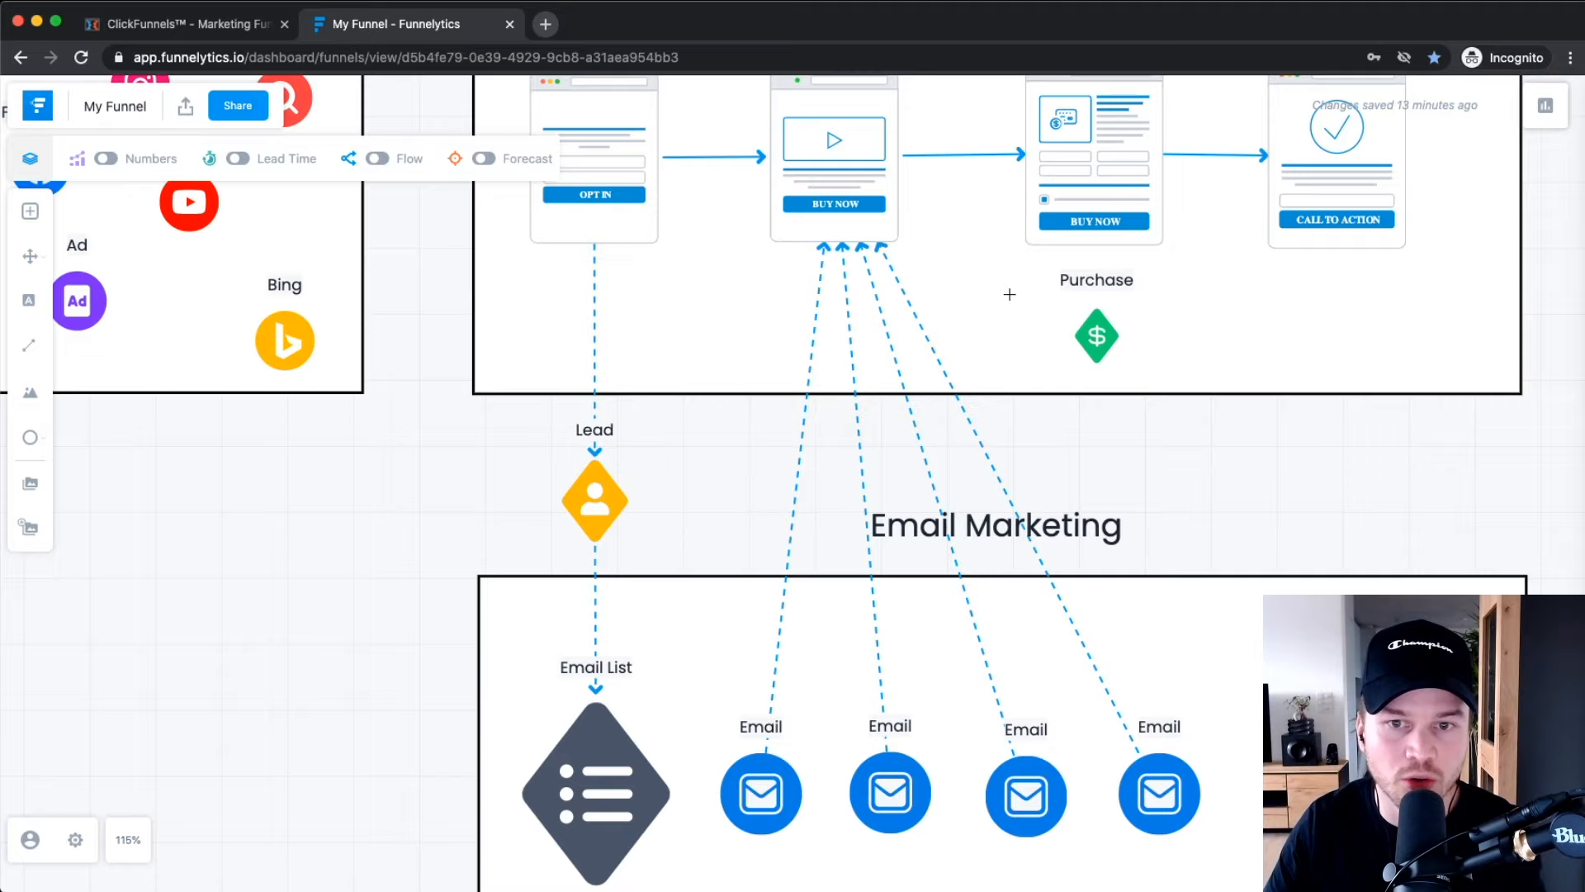
pyautogui.scroll(2, 813, 295)
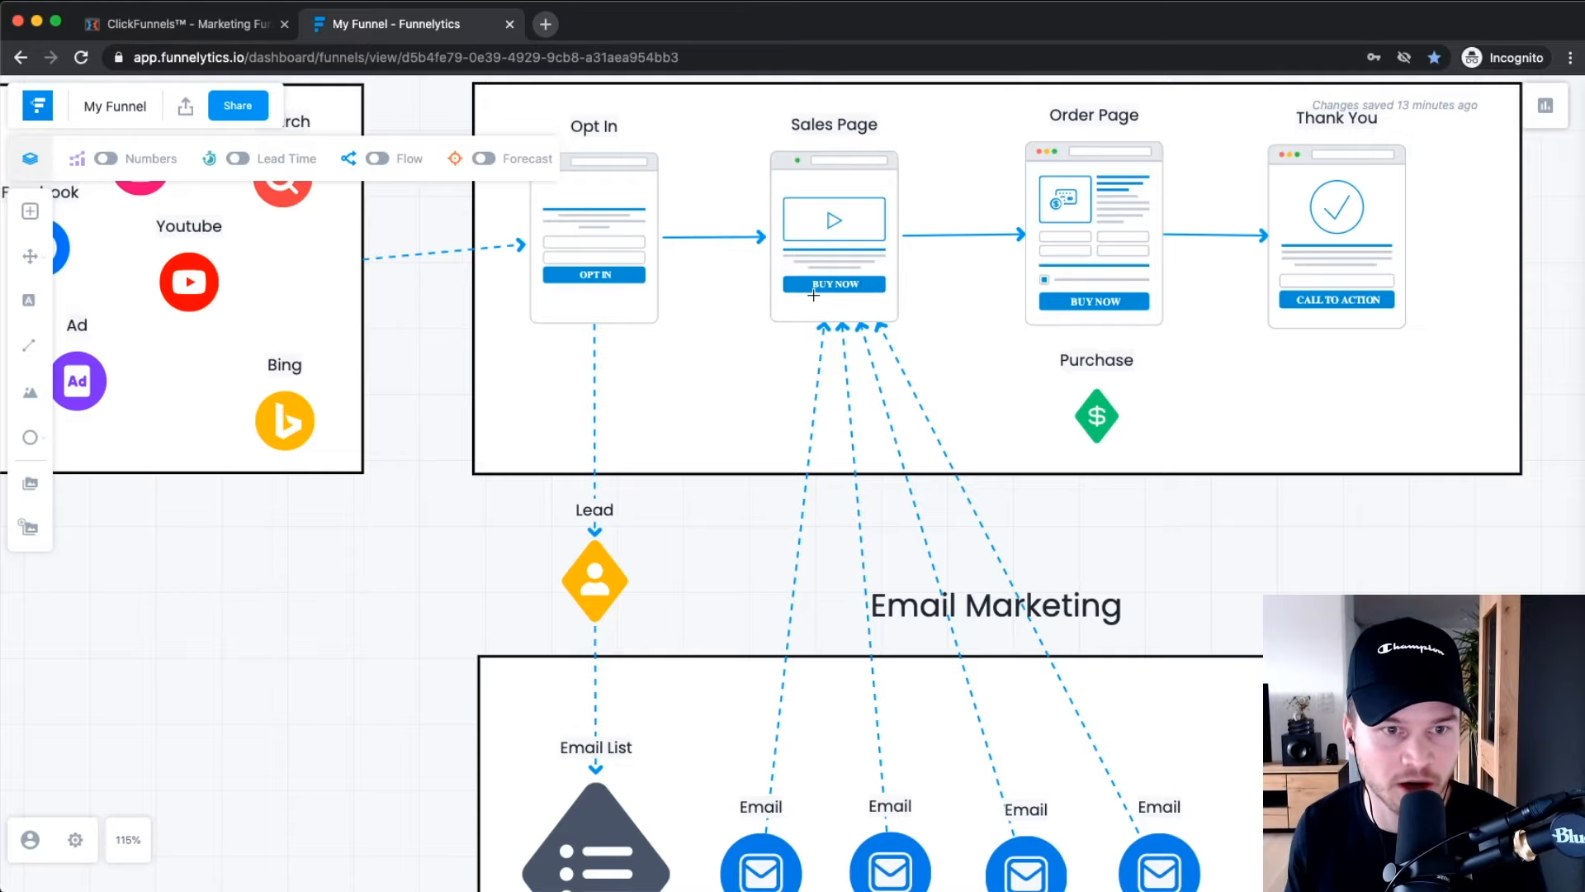
pyautogui.scroll(-10, 813, 295)
pyautogui.scroll(12, 828, 334)
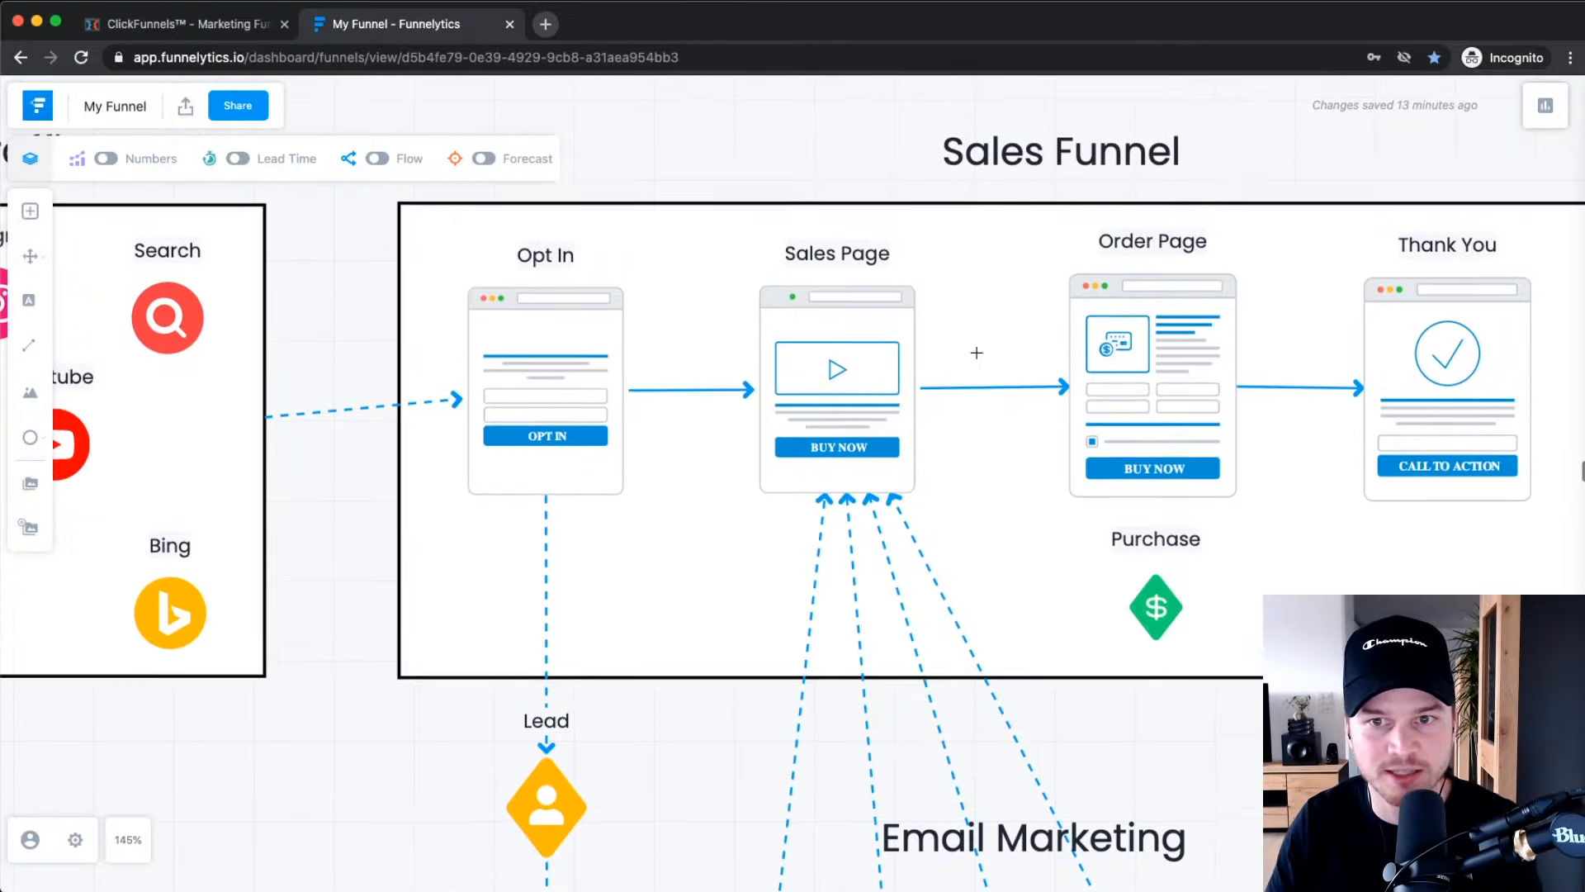
# Back in ClickFunnels, pick the Sell Your Product goal and the Sales Funnel type.
pyautogui.click(190, 25)
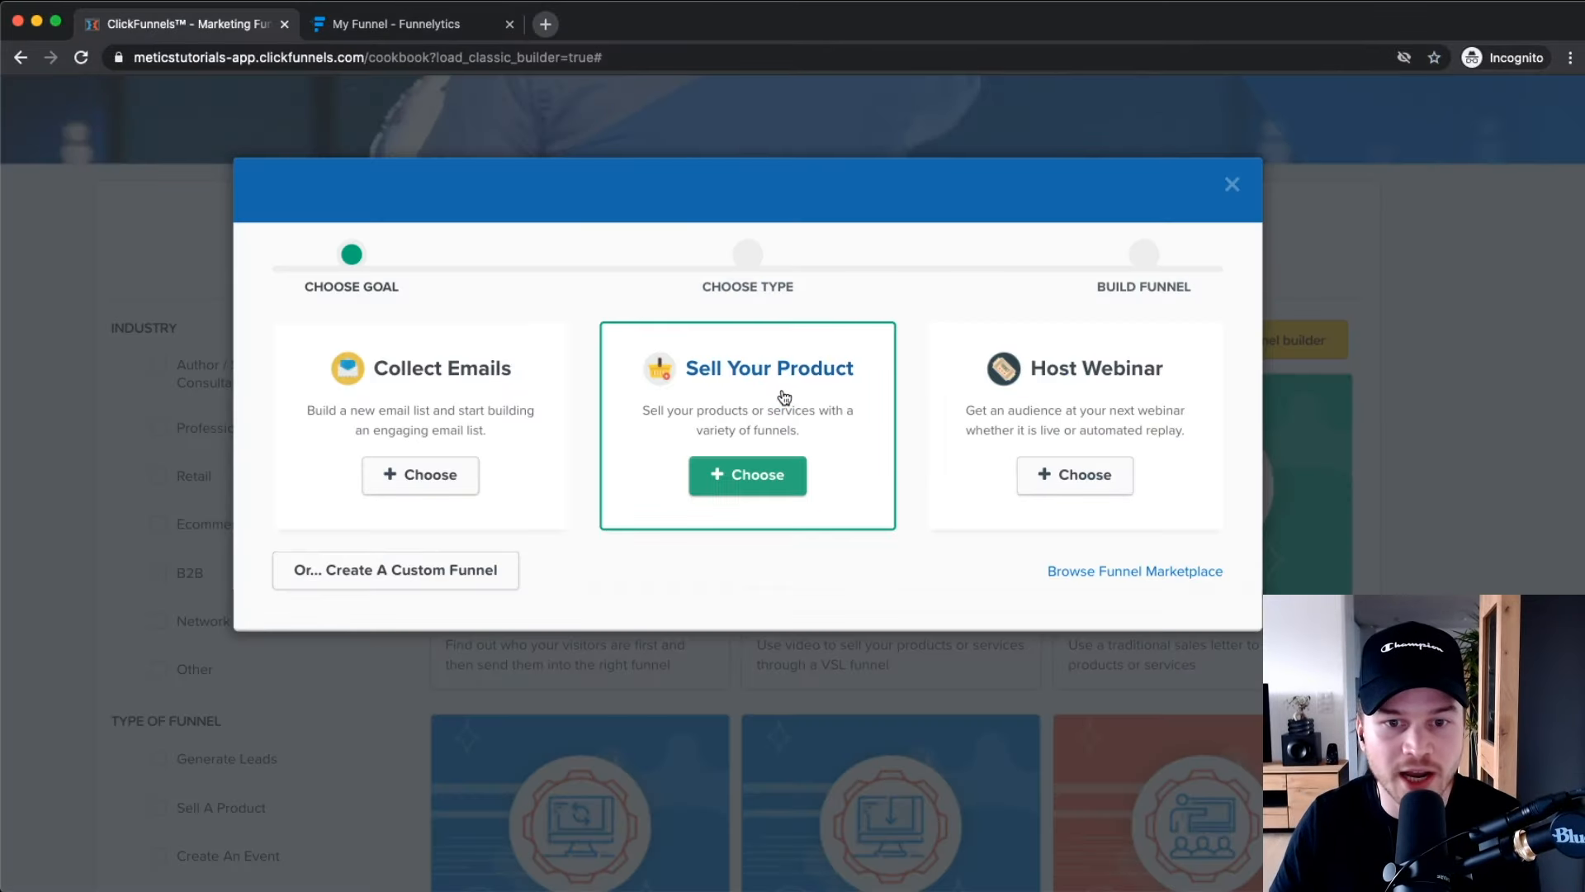
pyautogui.click(761, 410)
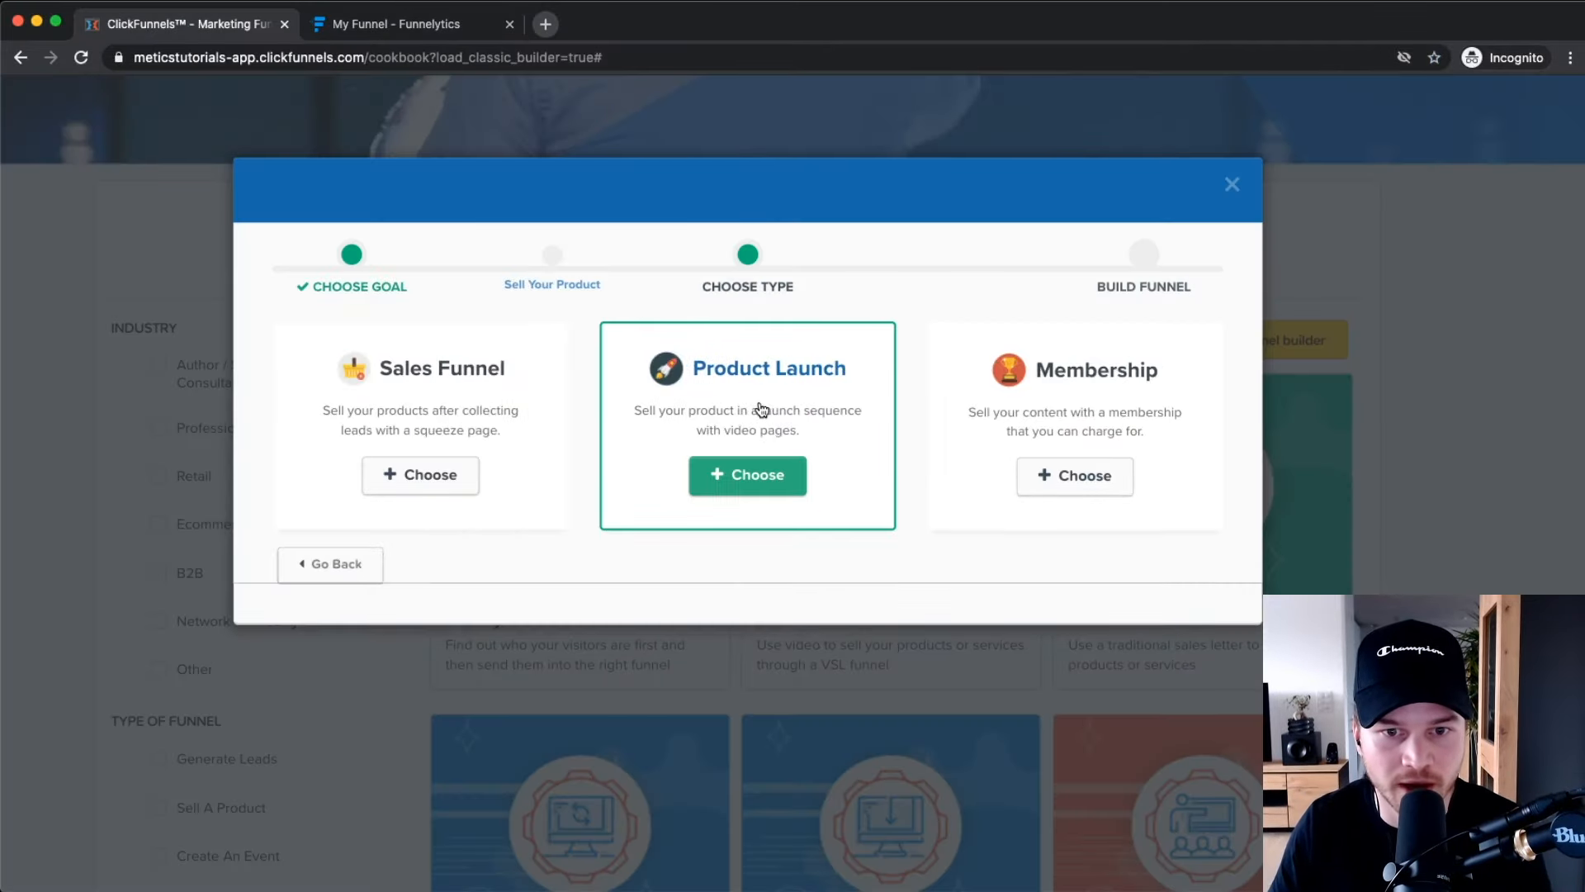
pyautogui.scroll(4, 414, 396)
pyautogui.click(420, 394)
# Name the Sales Funnel 'Youtube Sales Funnel', tag it tutorial, and build it.
pyautogui.scroll(-4, 417, 395)
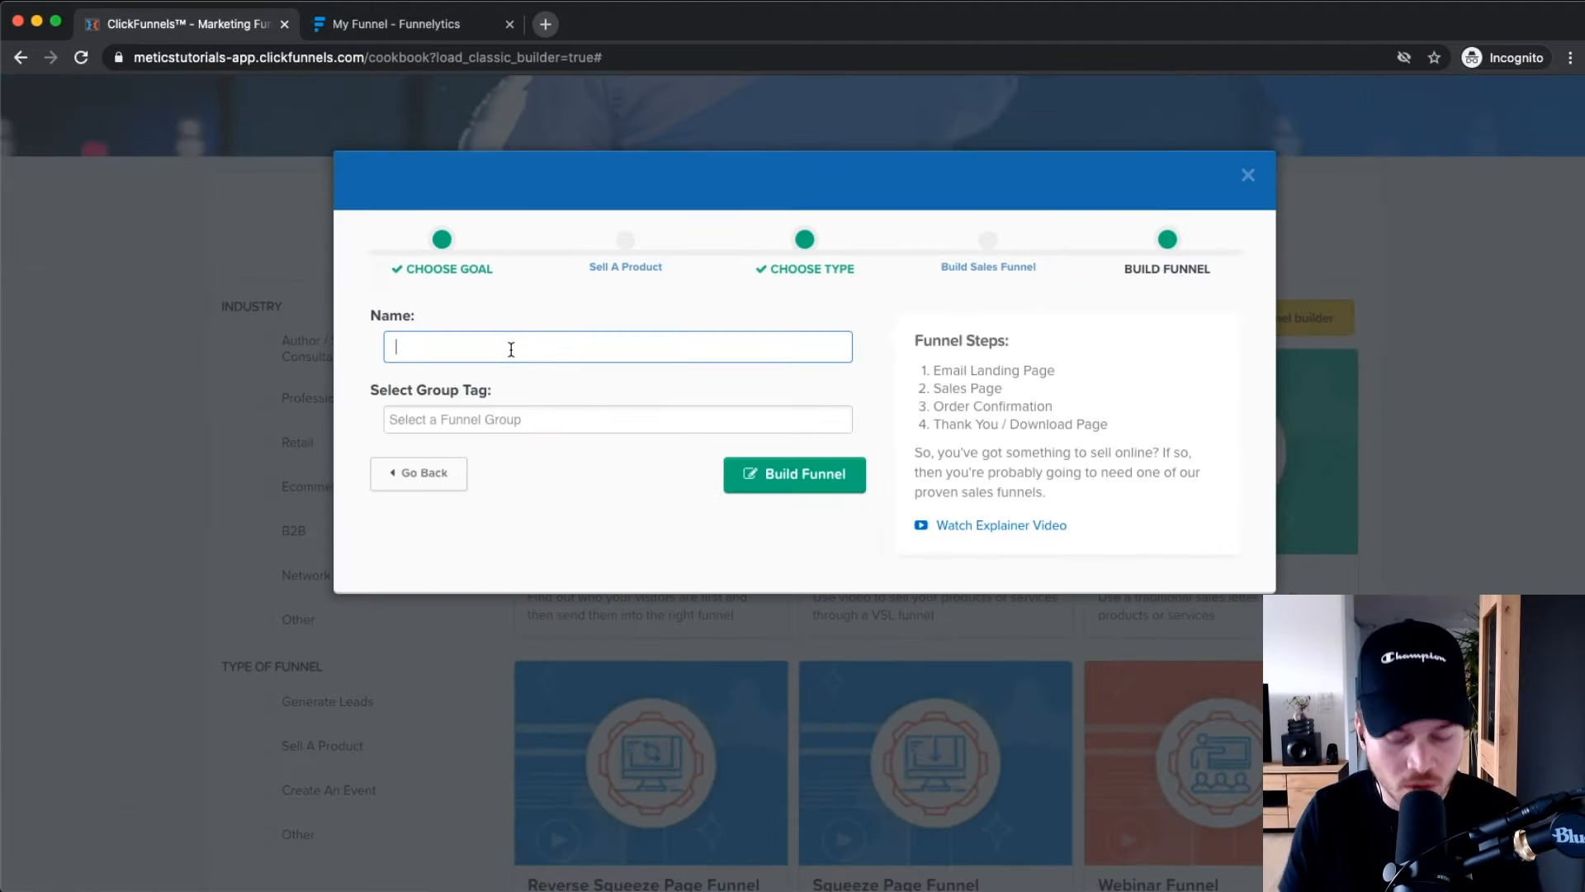
pyautogui.write('Youtube Sales Fann')
pyautogui.press('BackSpace')
pyautogui.press('BackSpace')
pyautogui.press('BackSpace')
pyautogui.write('unn')
pyautogui.click(512, 419)
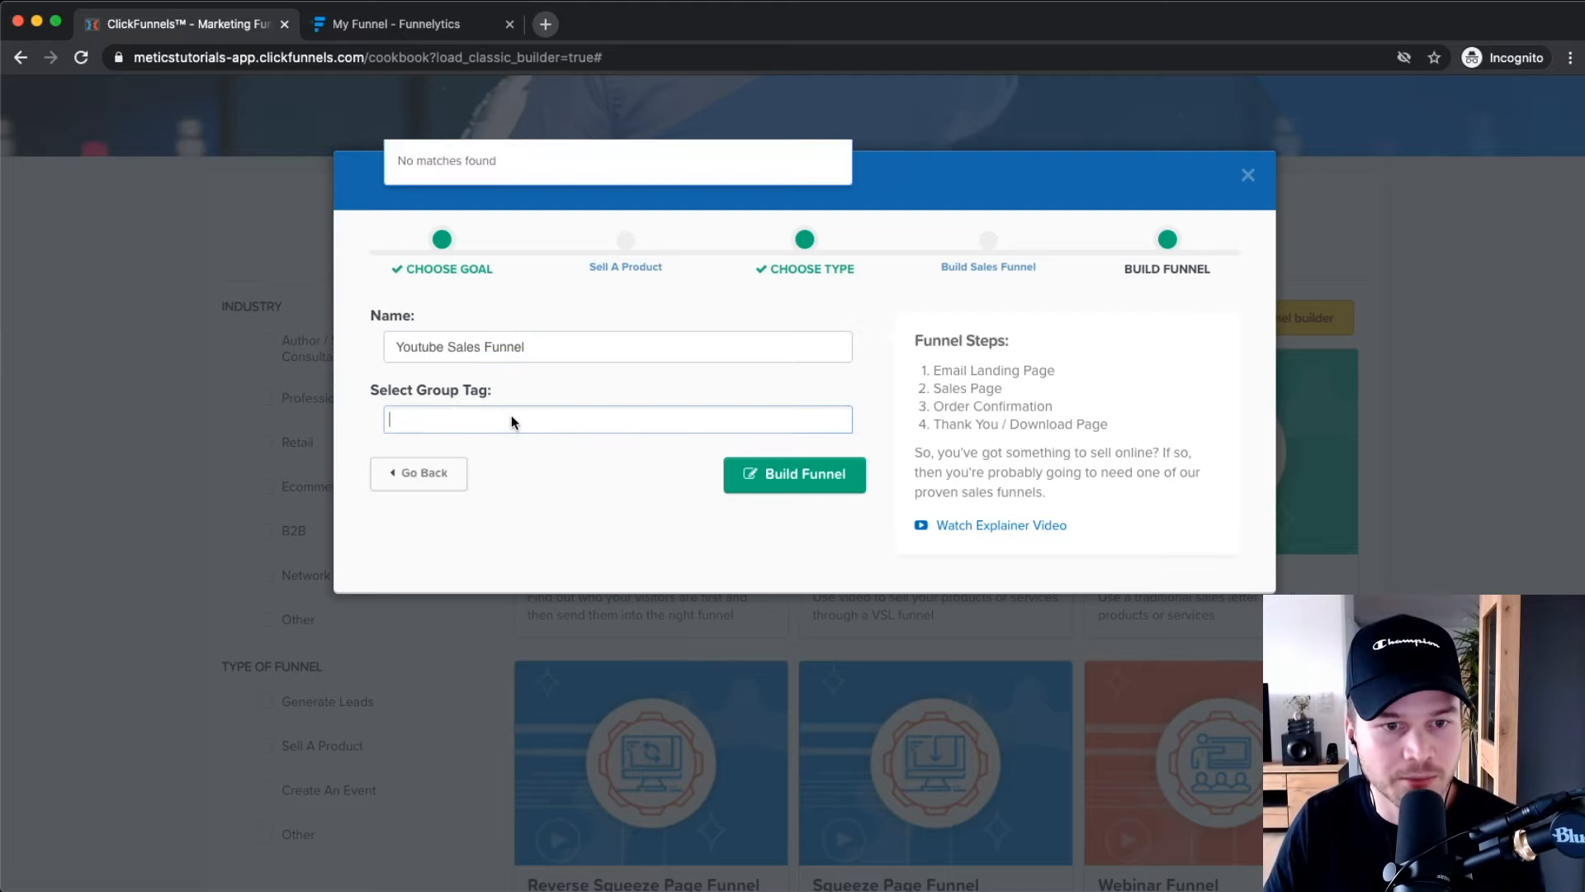
pyautogui.write('tutorial')
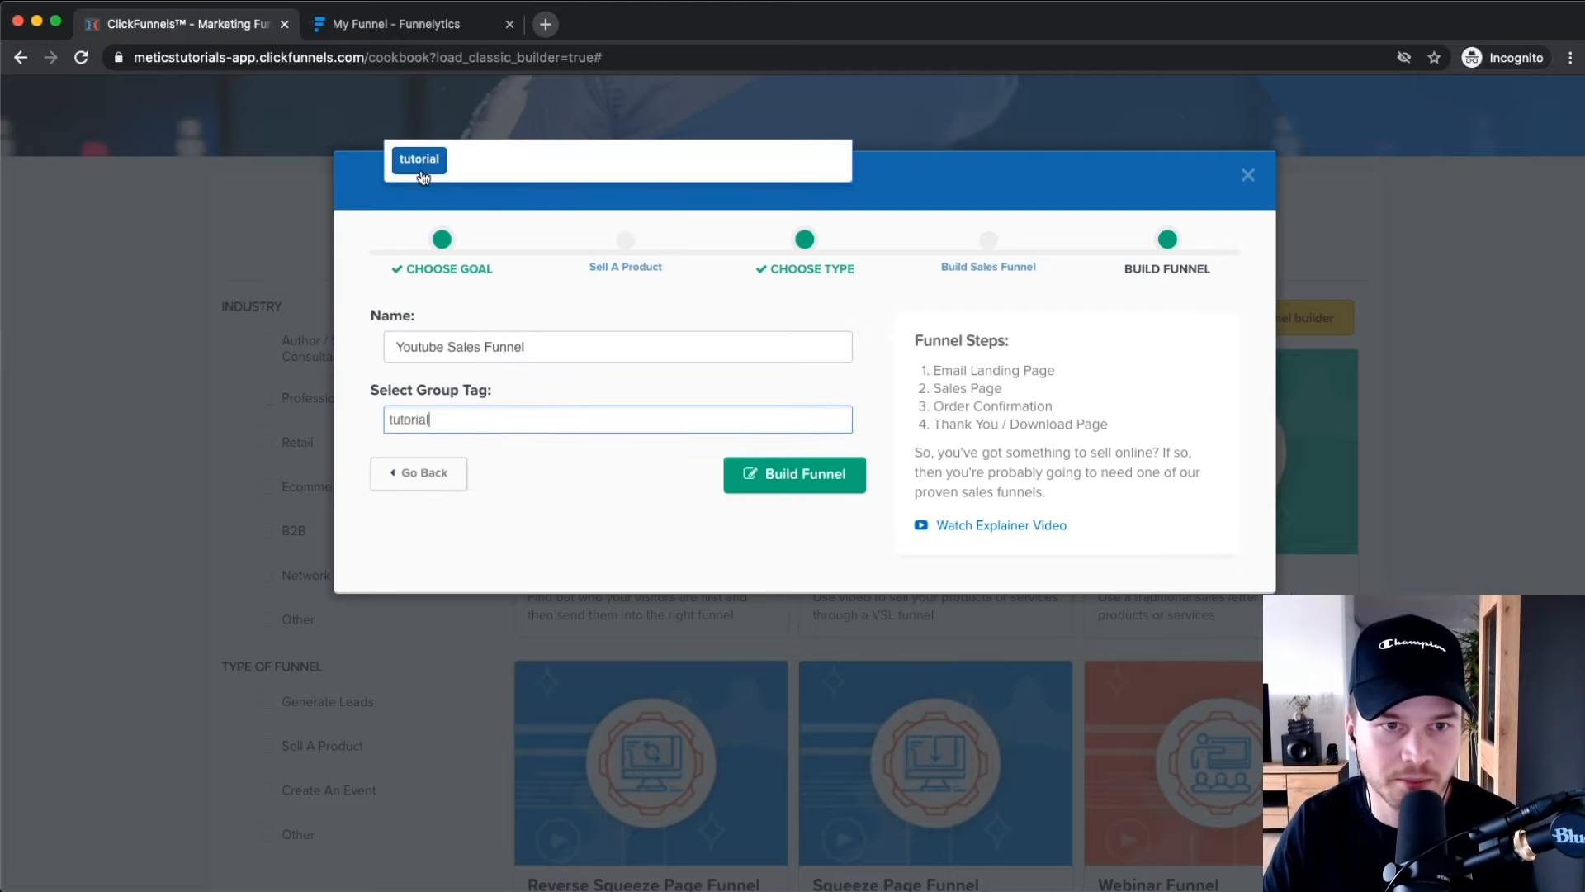
pyautogui.press('Return')
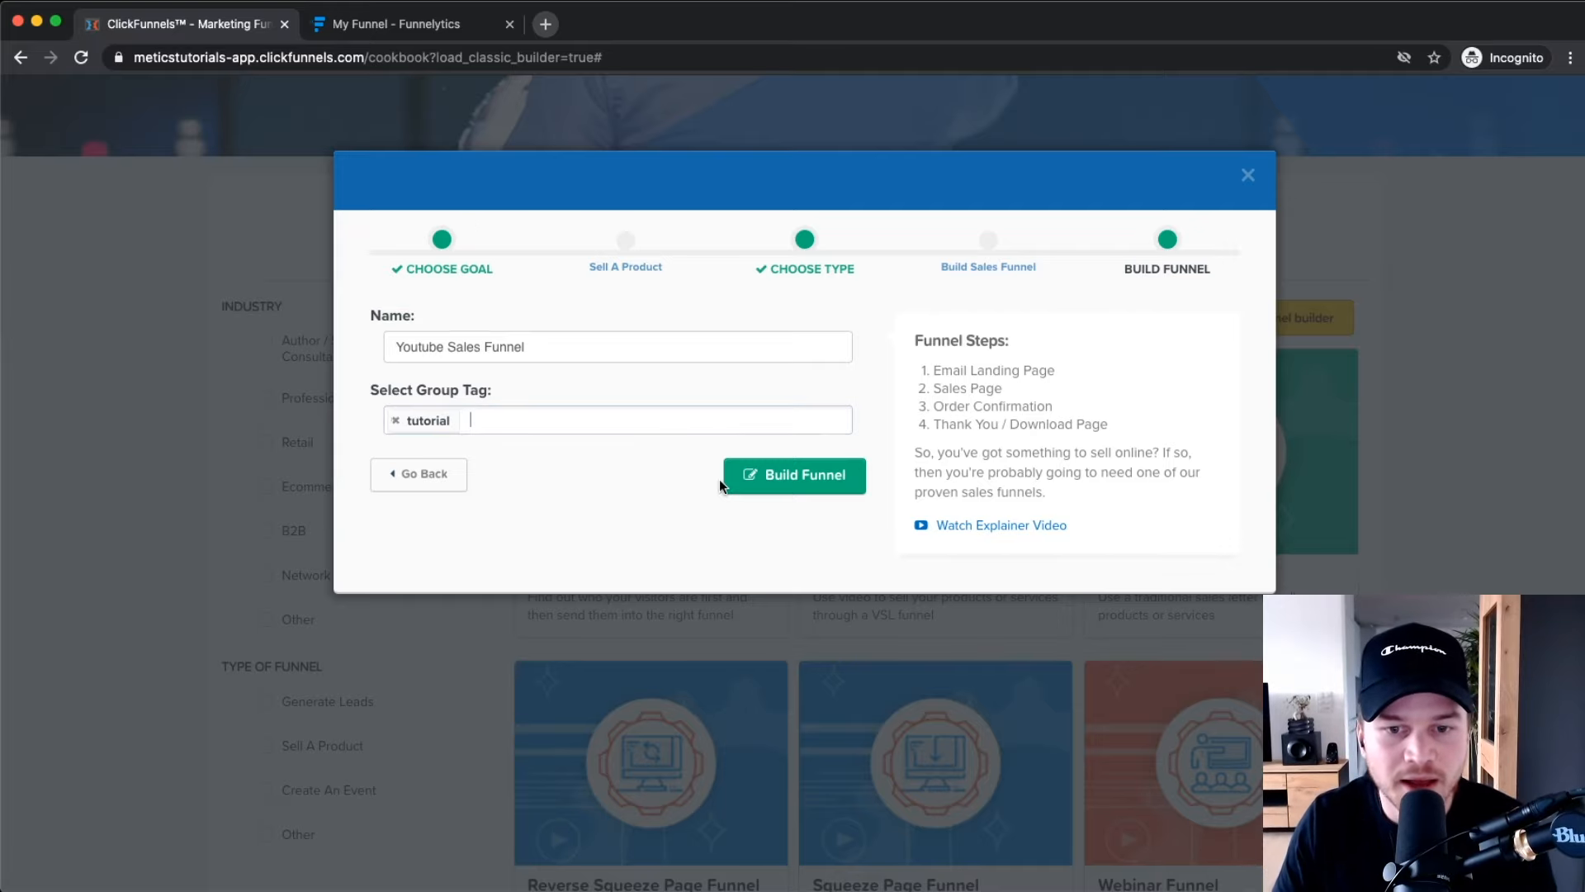
pyautogui.click(756, 485)
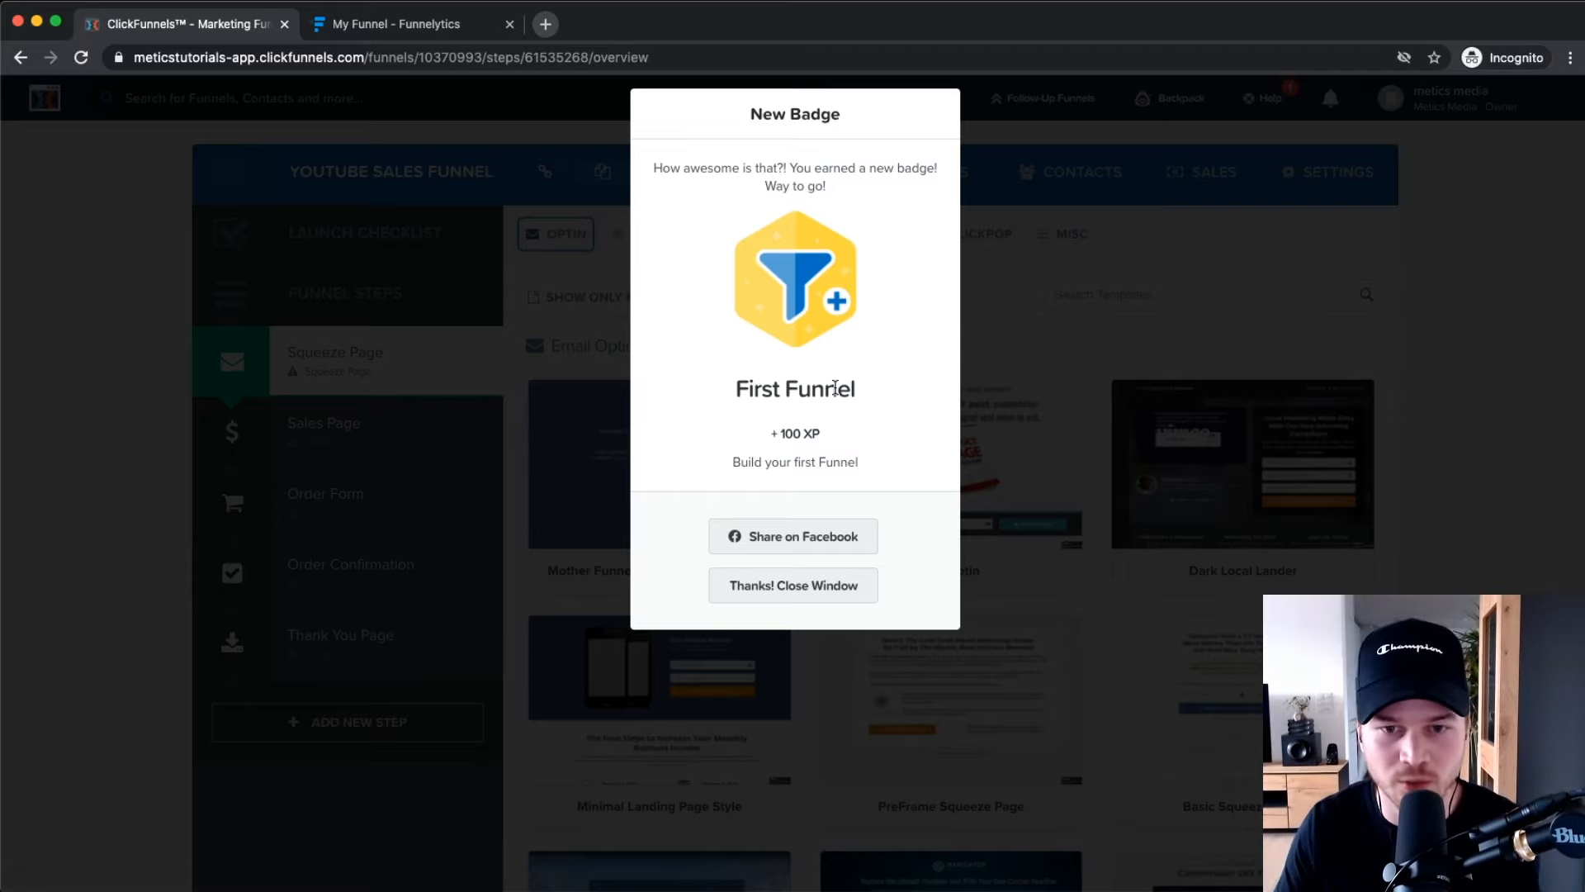
# Close the First Funnel badge, scan steps Squeeze Page through Thank You Page, then switch to Funnelytics.
pyautogui.click(800, 591)
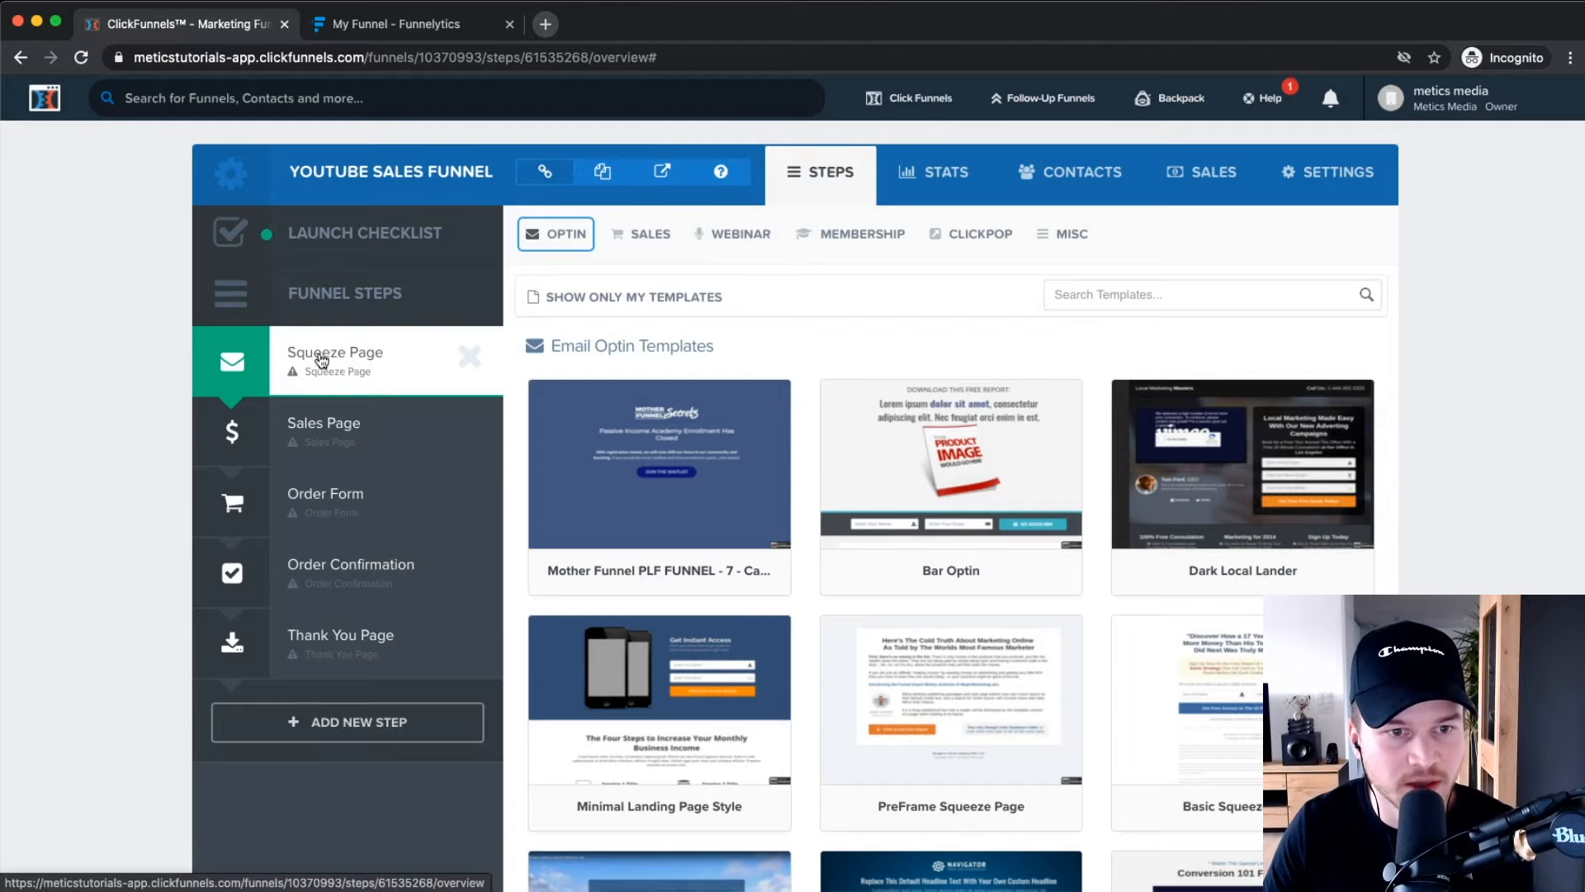
pyautogui.scroll(5, 337, 360)
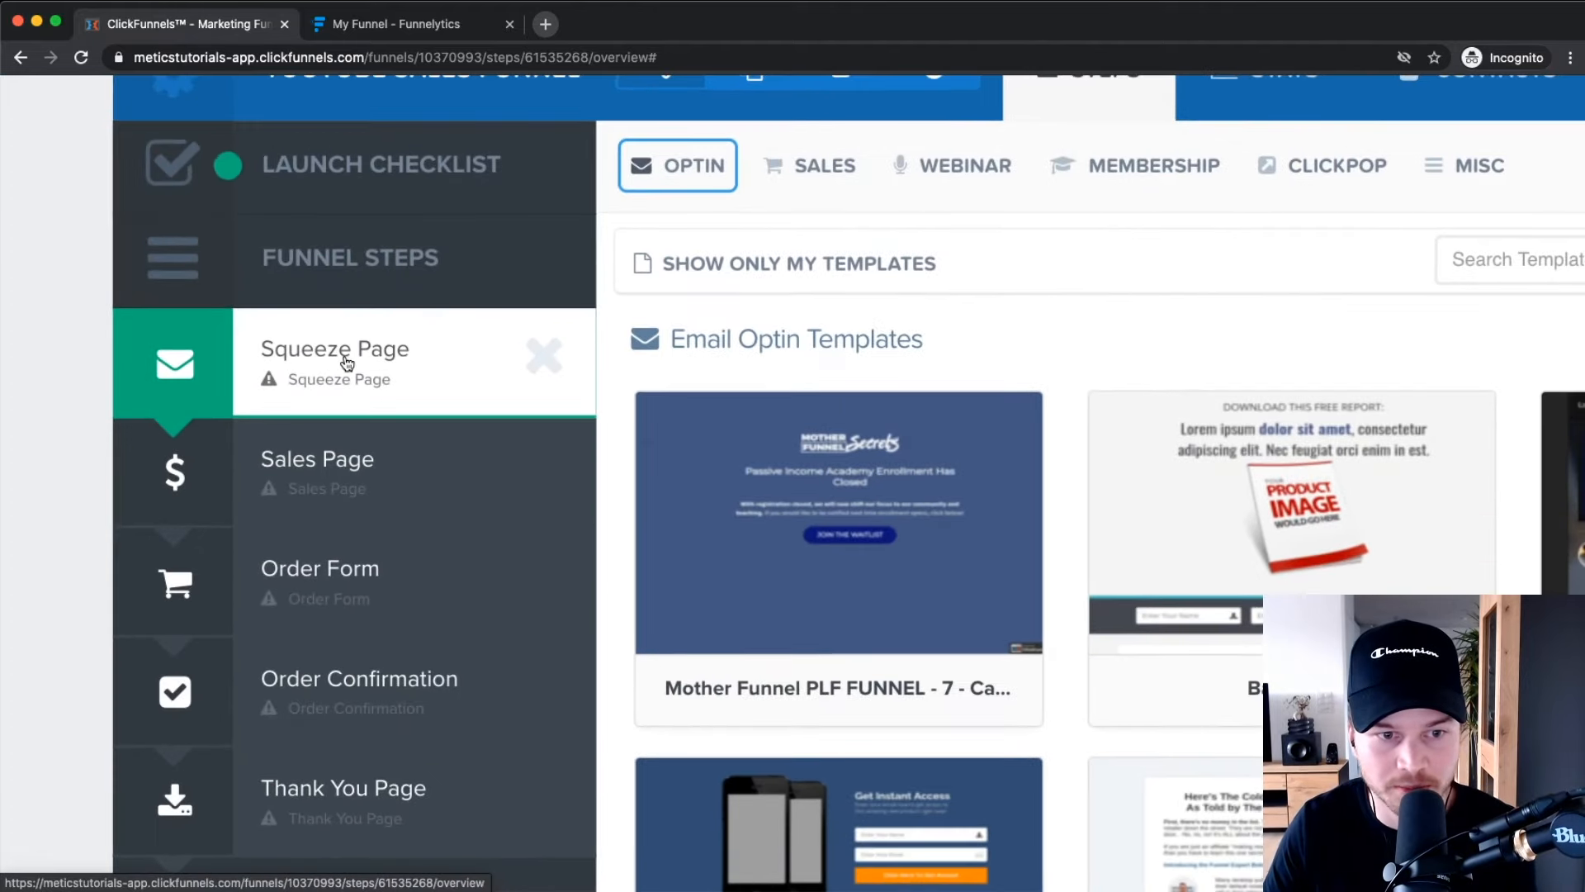
pyautogui.scroll(-1, 334, 388)
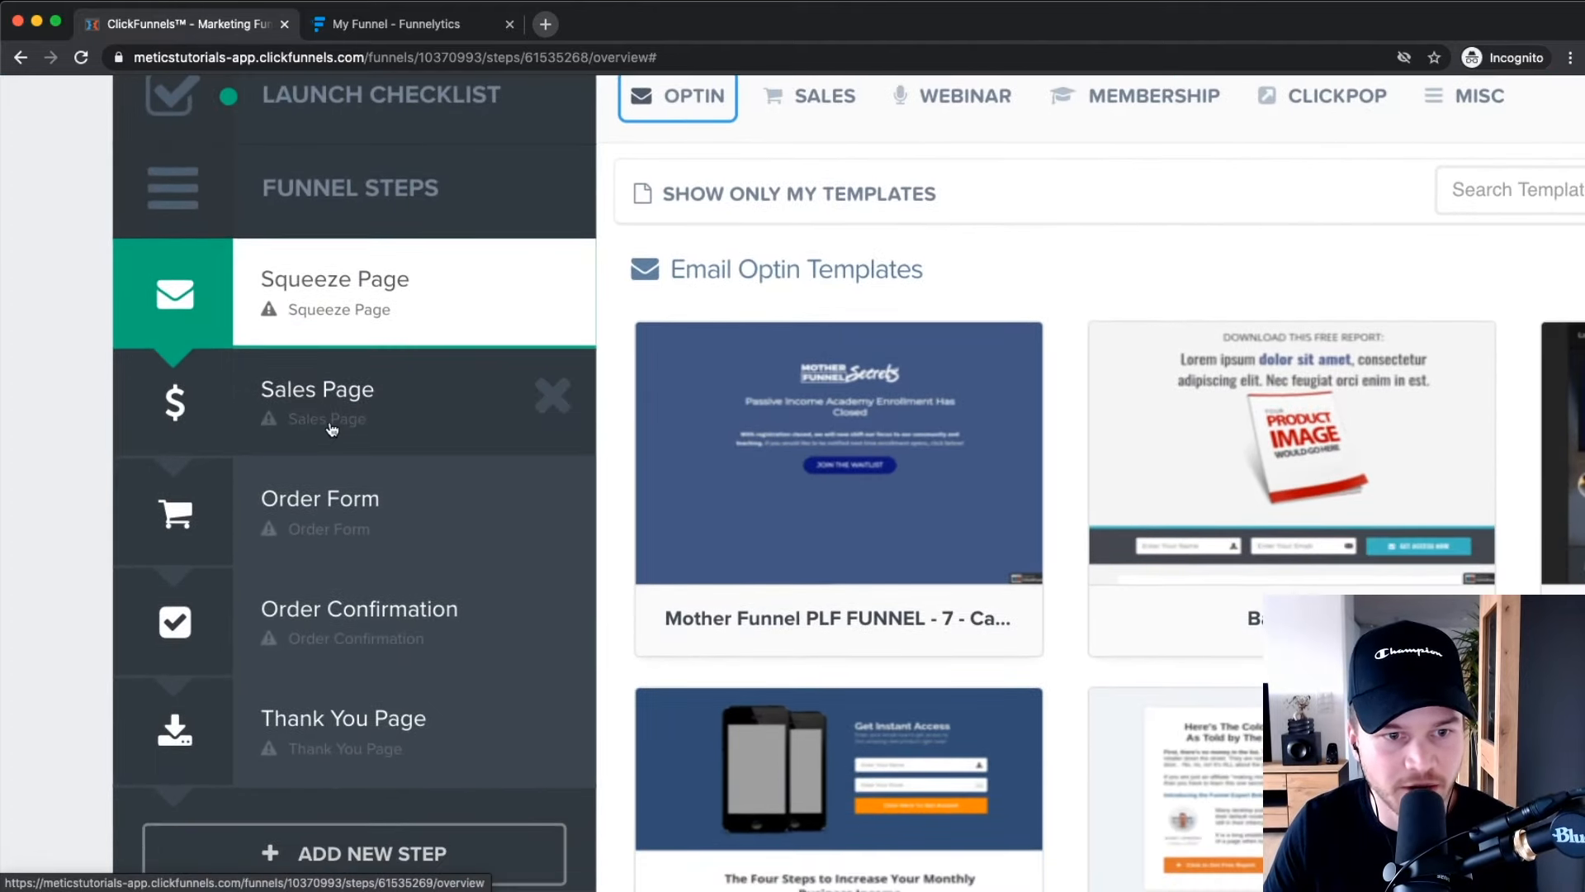
pyautogui.scroll(-2, 304, 439)
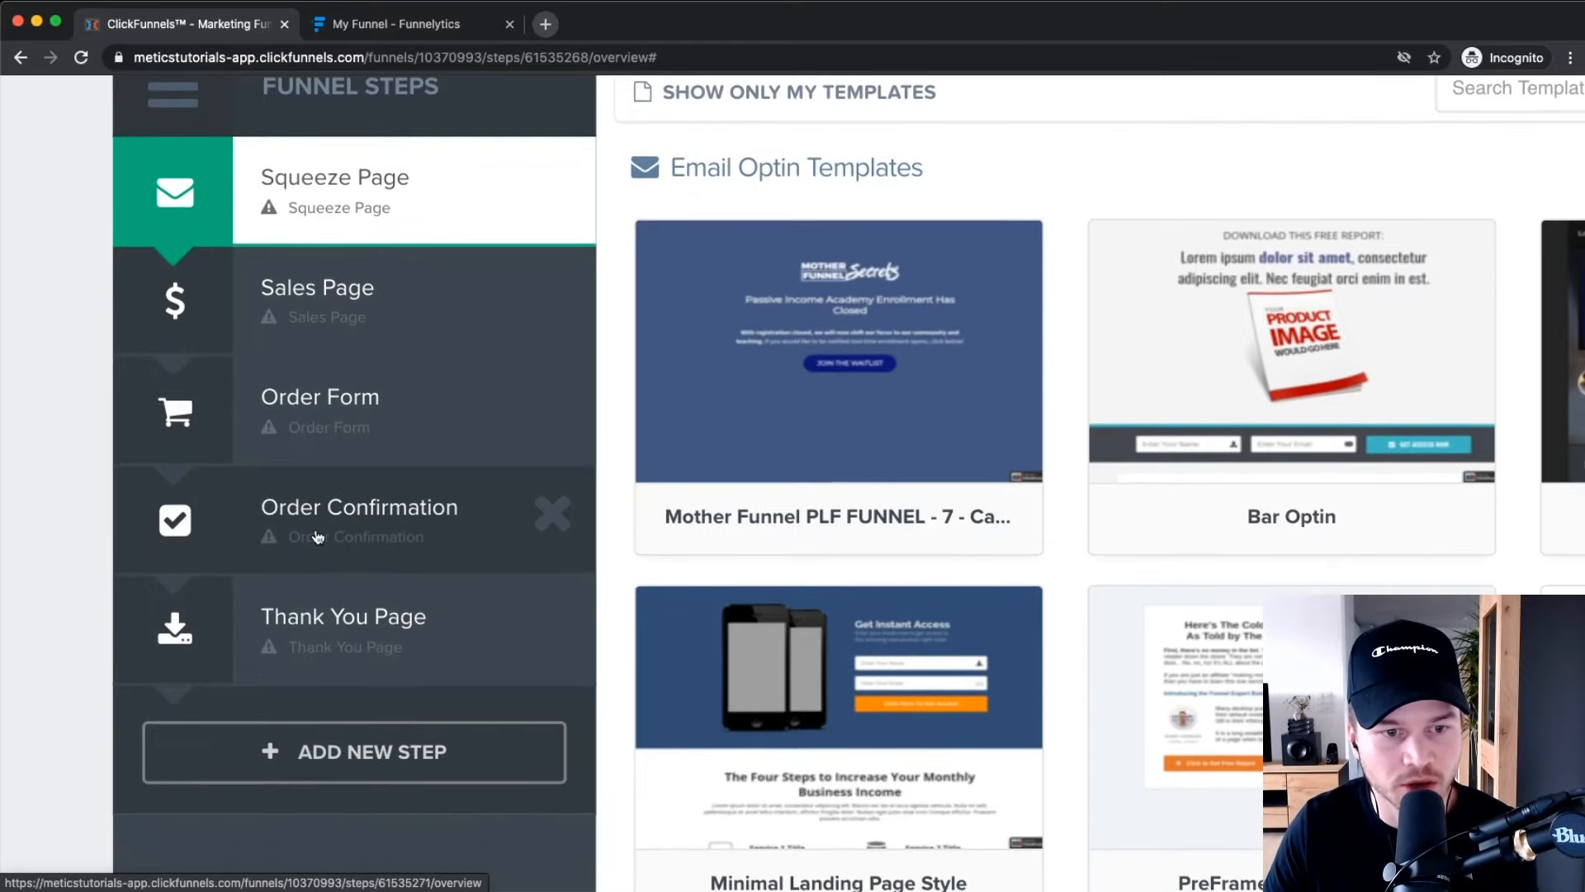
pyautogui.scroll(-1, 379, 556)
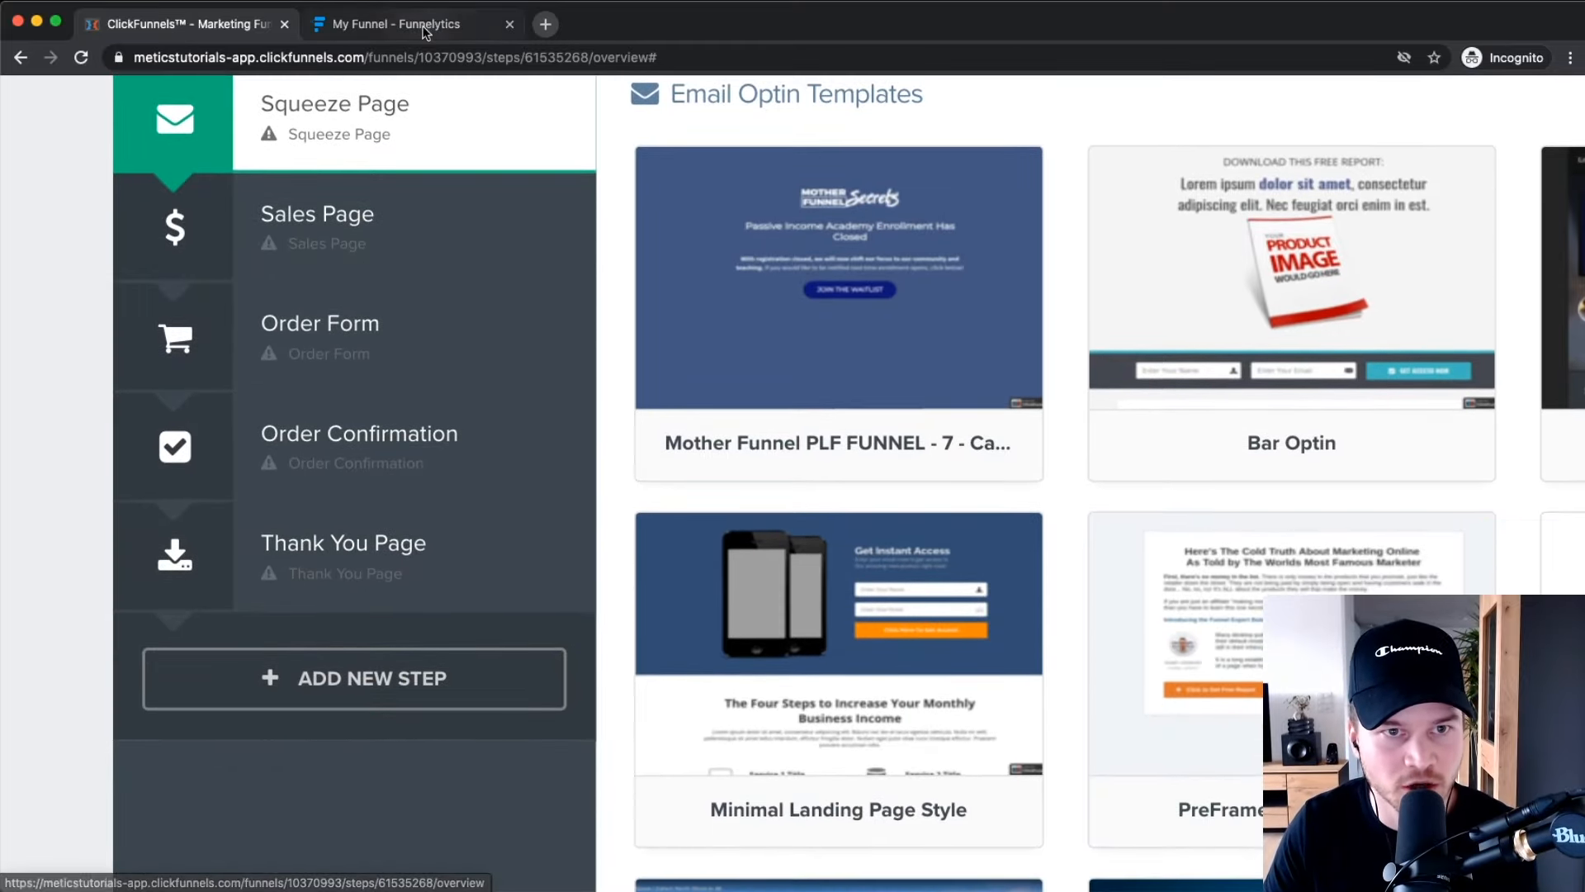
pyautogui.click(424, 26)
# Pan across the Funnelytics Sales Funnel map, then return to the ClickFunnels funnel steps.
pyautogui.hscroll(3, 514, 310)
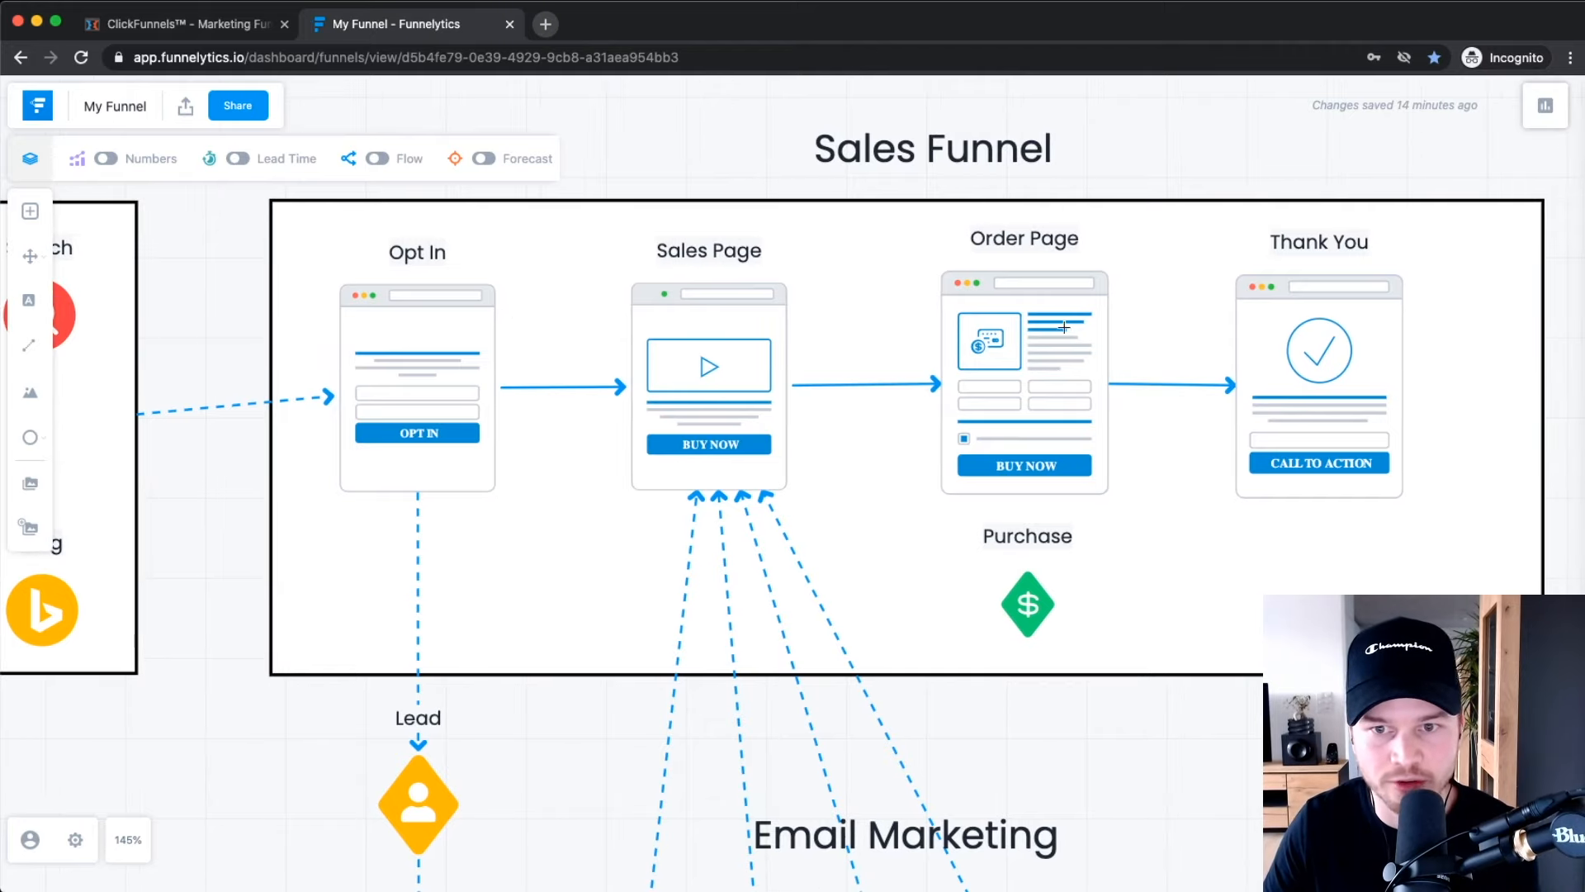
pyautogui.click(118, 23)
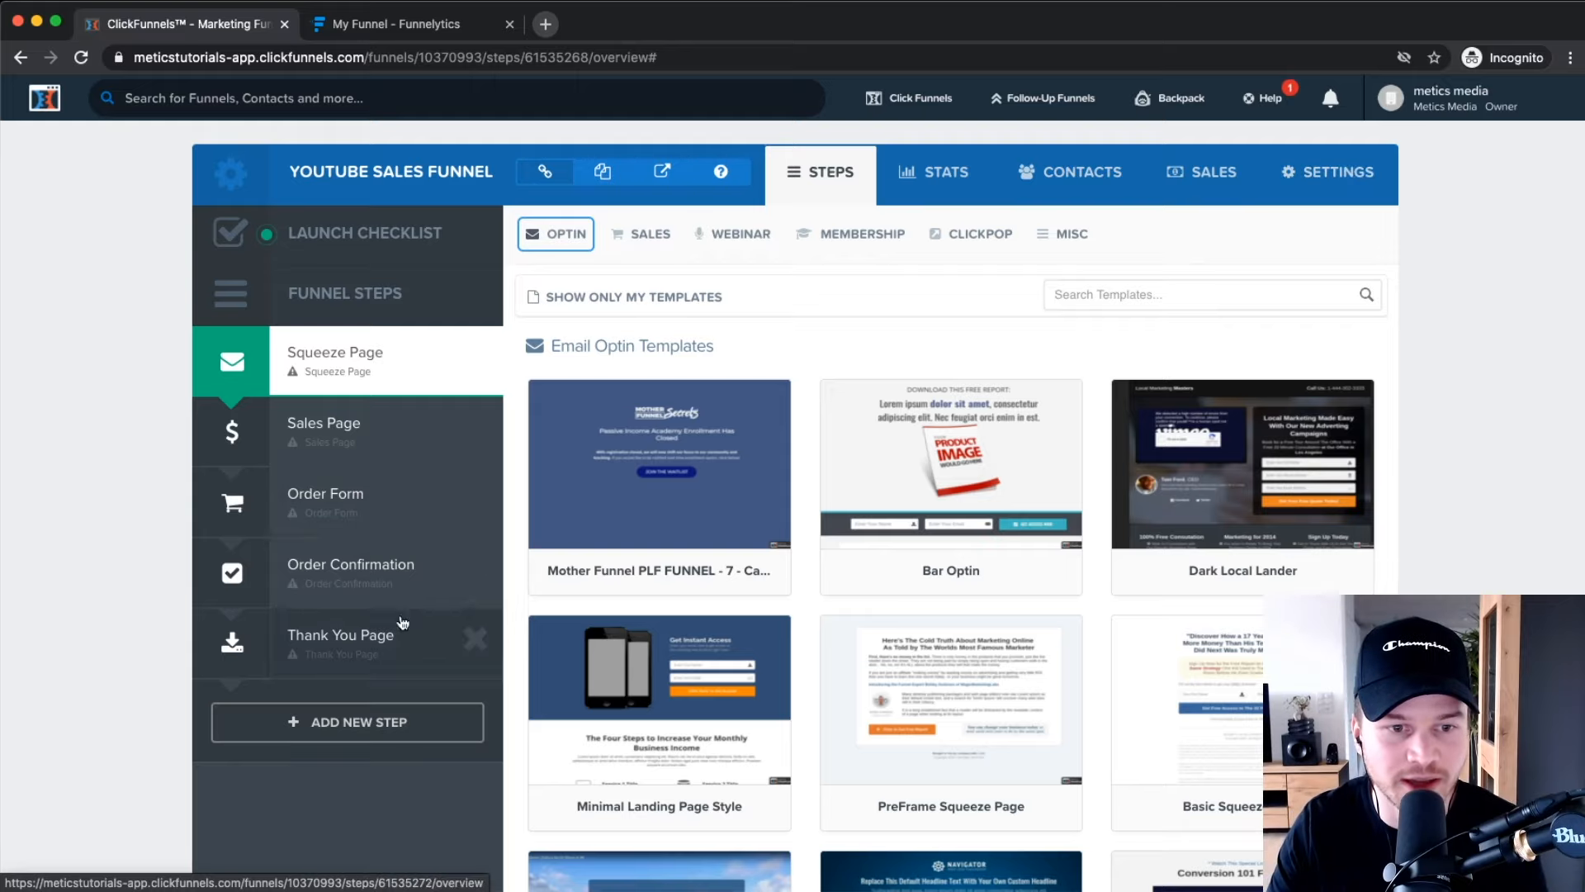
pyautogui.click(850, 234)
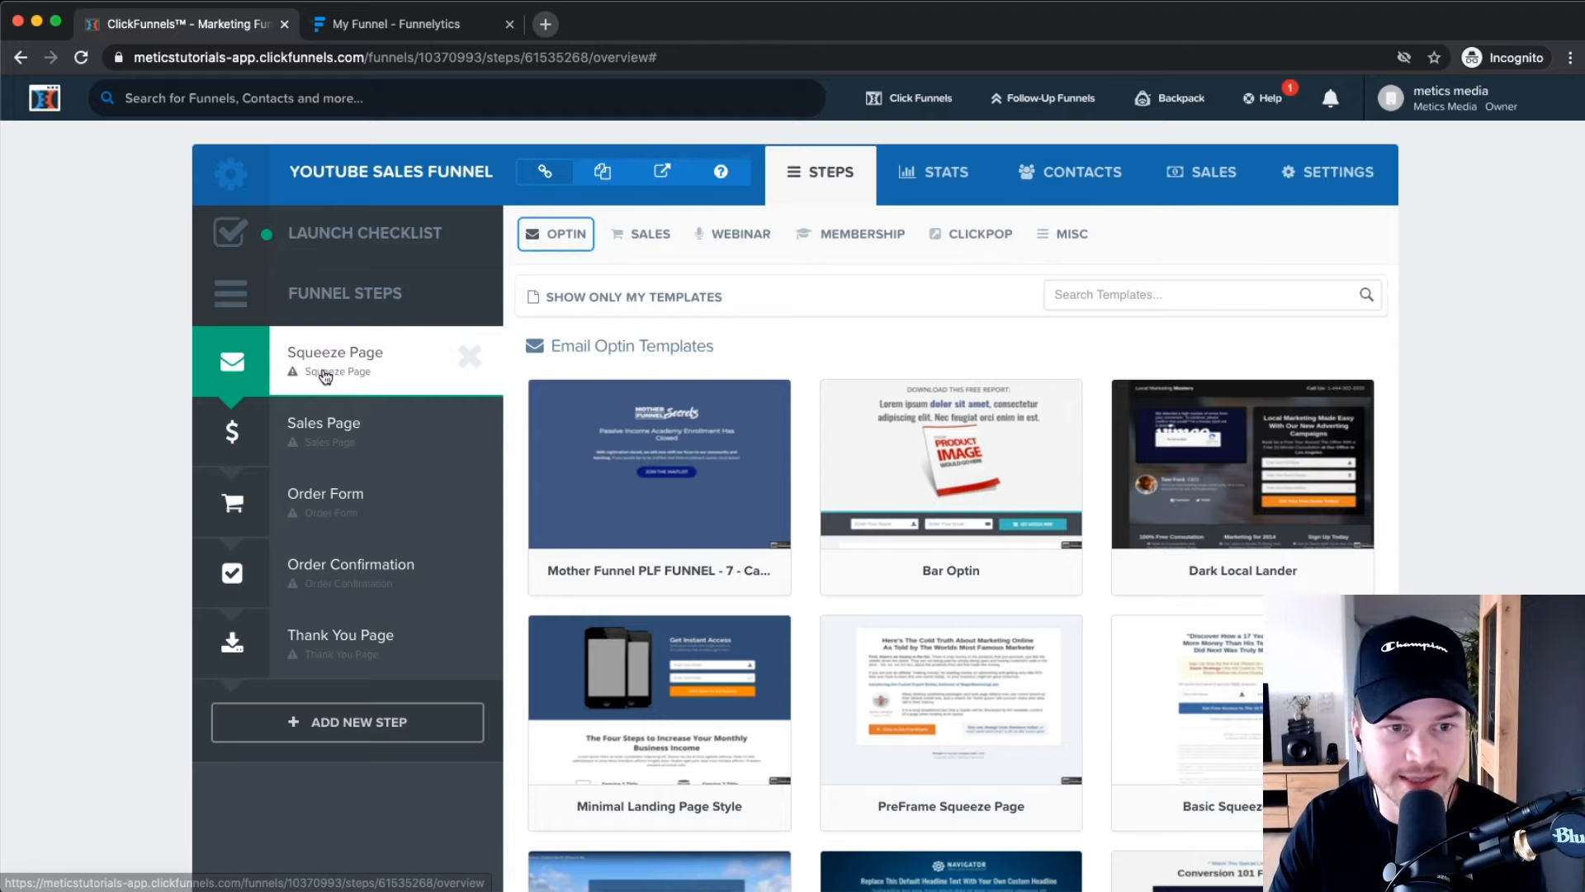
pyautogui.scroll(5, 352, 361)
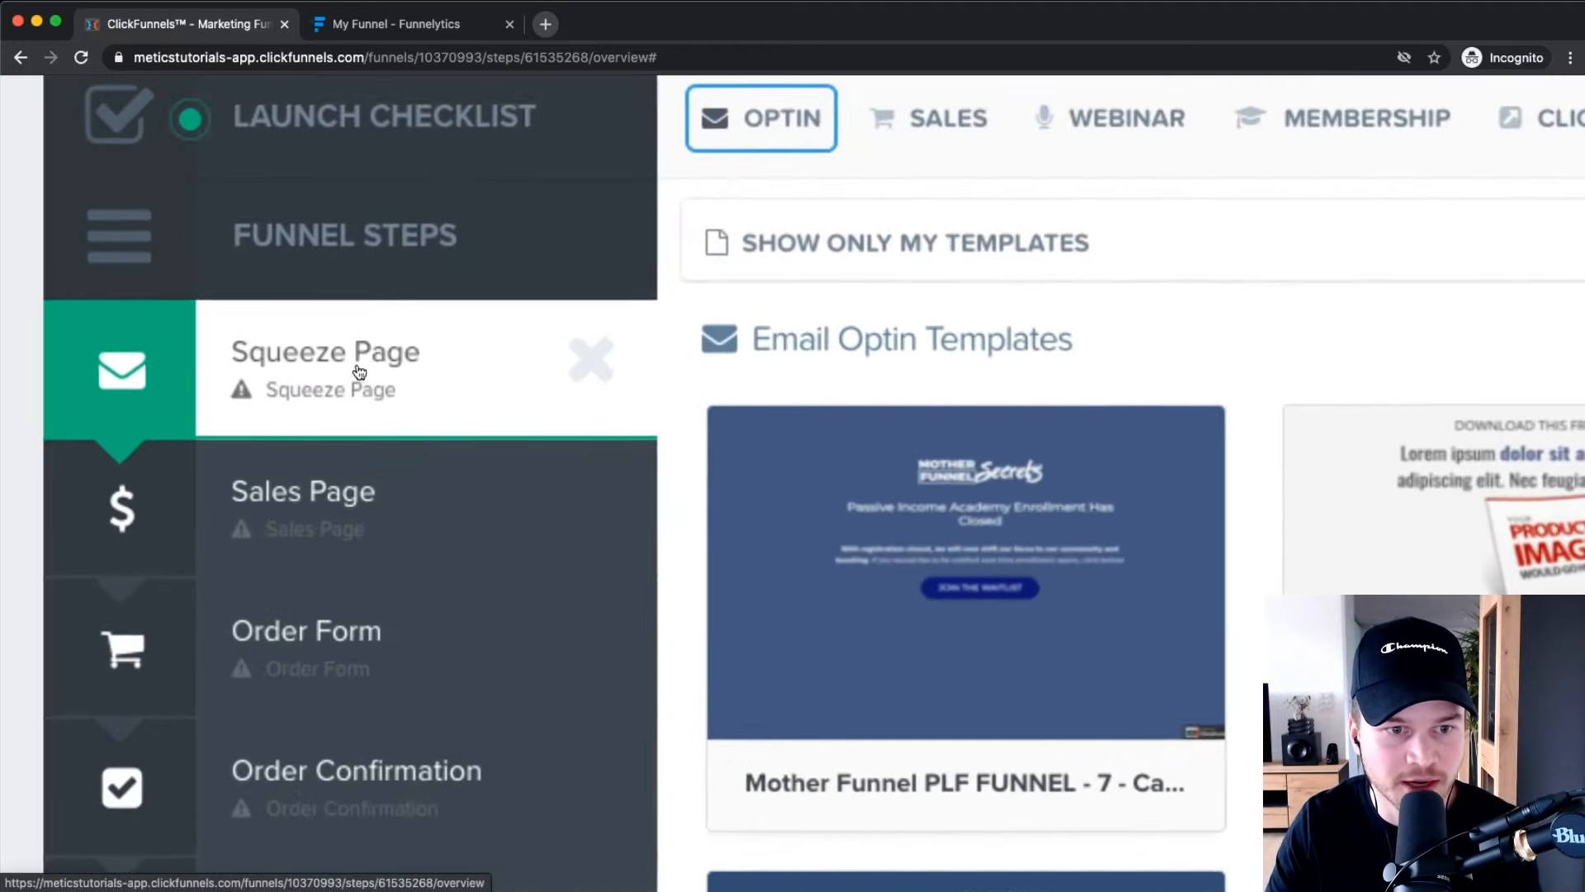
pyautogui.scroll(-5, 360, 598)
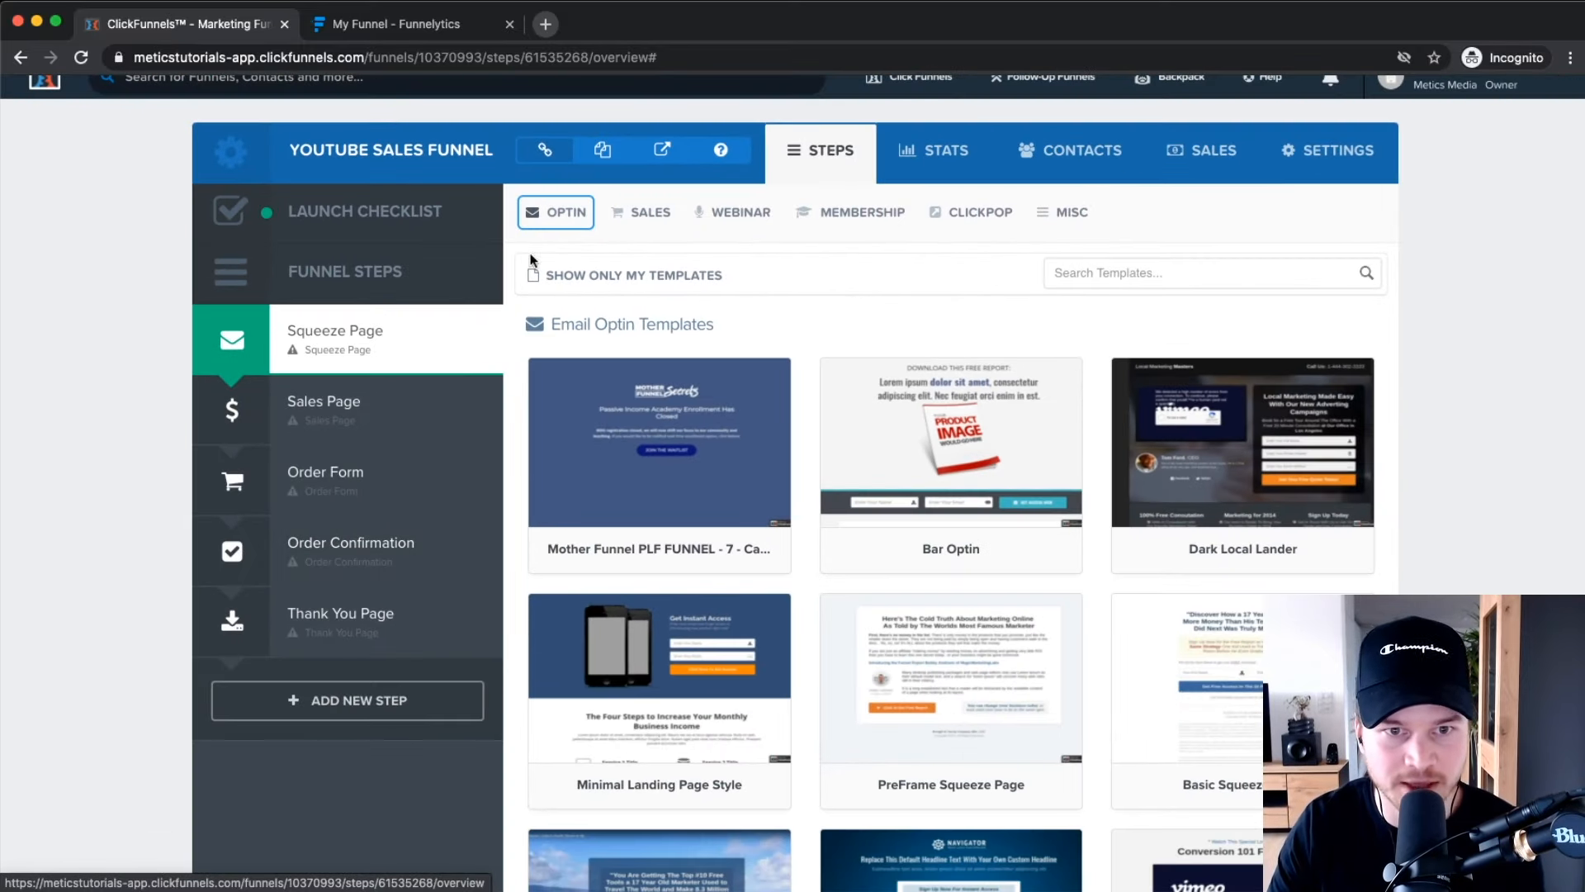
pyautogui.moveTo(576, 219)
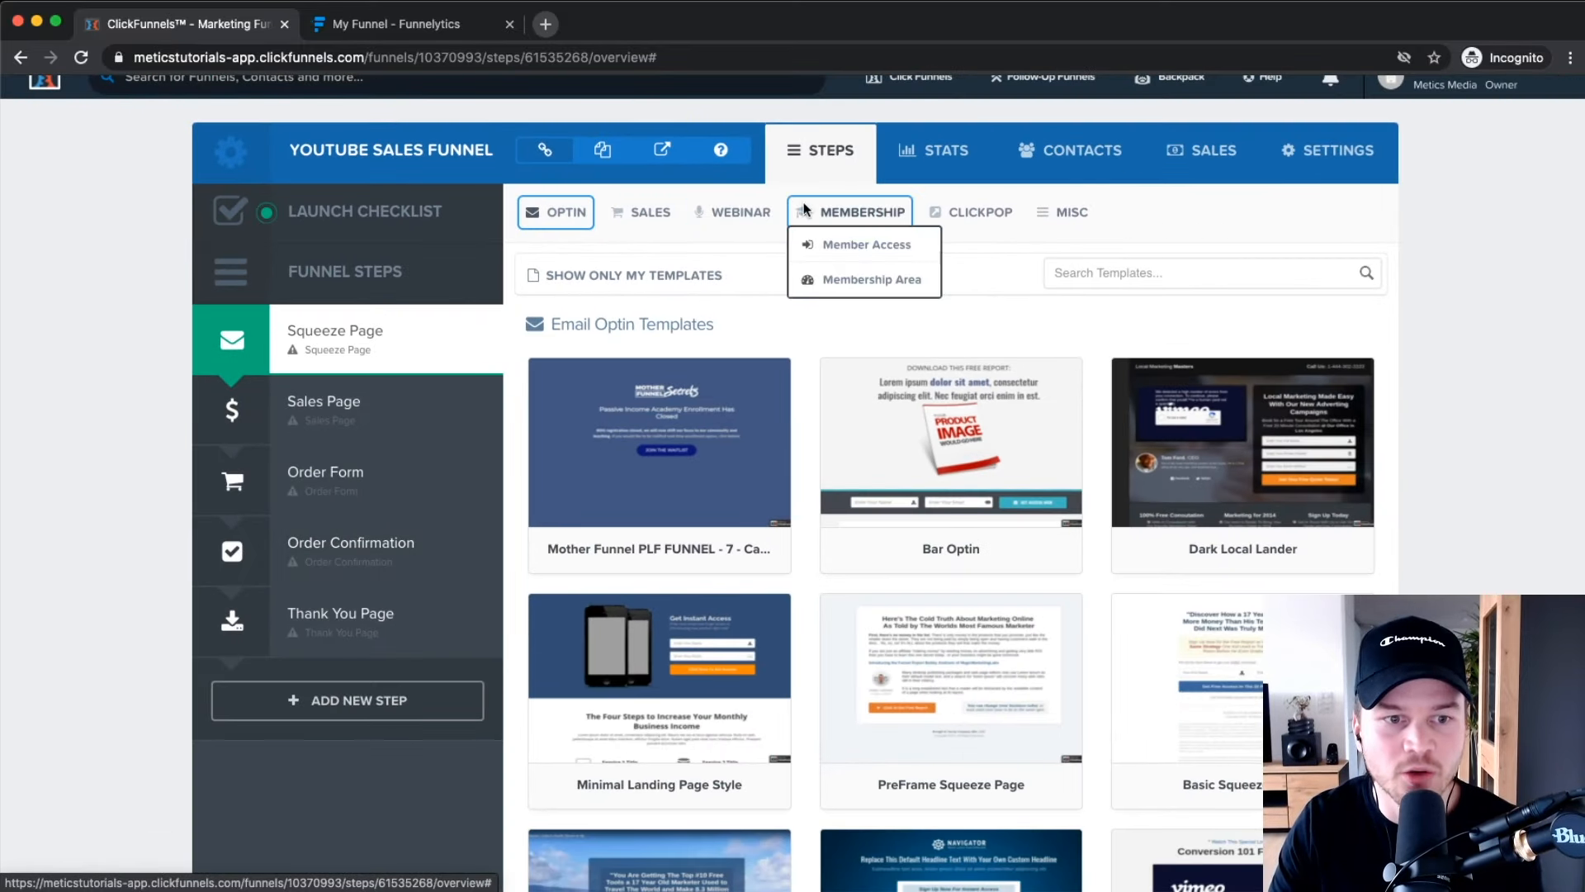
pyautogui.scroll(5, 363, 347)
pyautogui.scroll(-5, 360, 357)
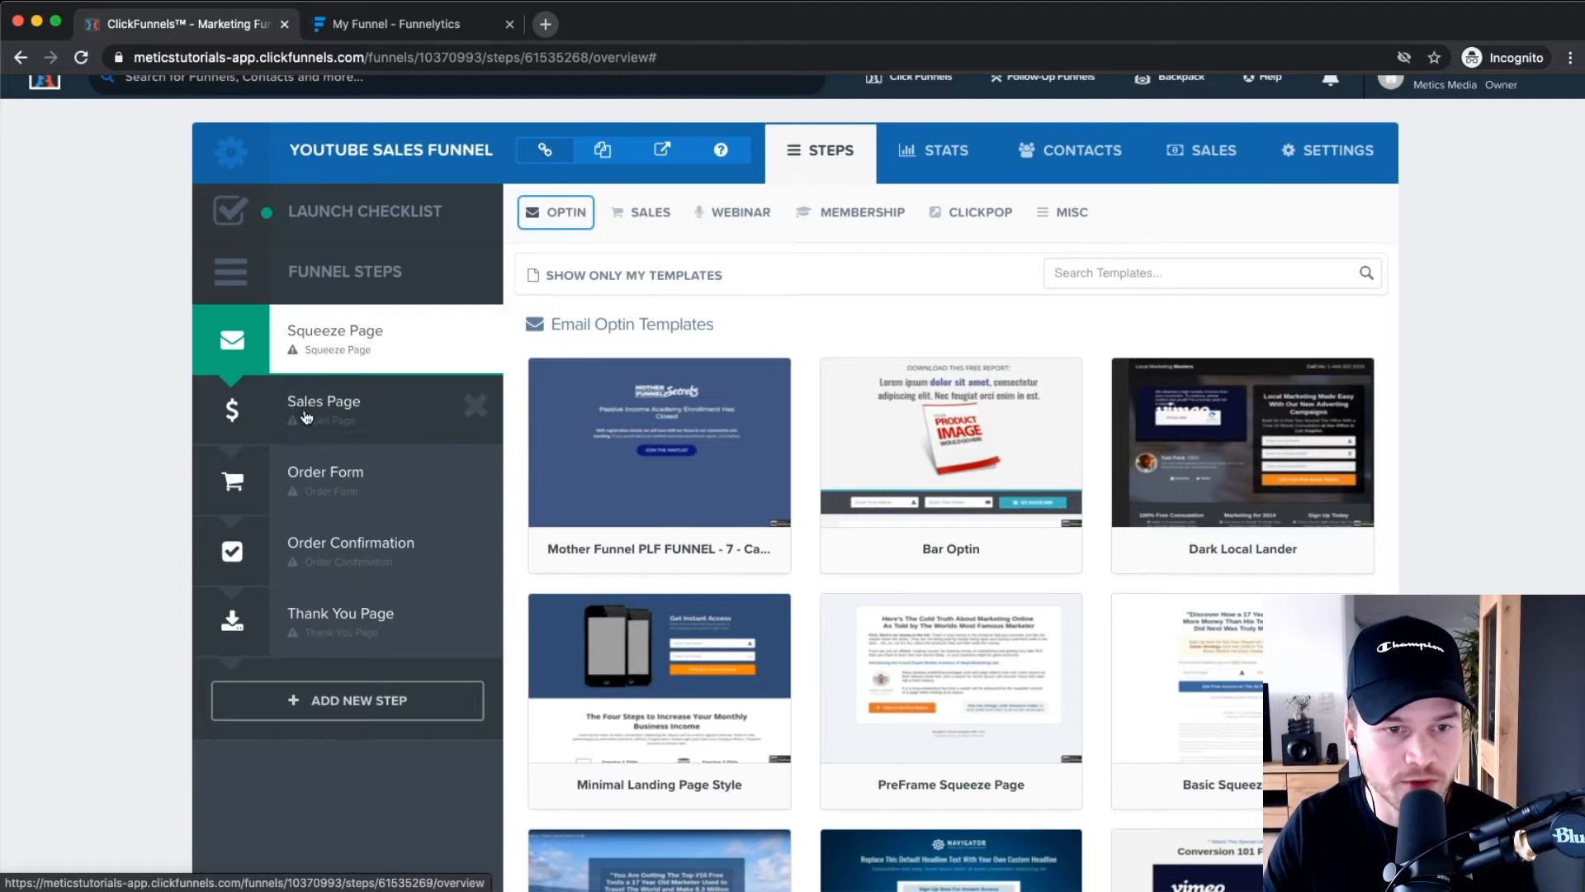
pyautogui.scroll(5, 378, 255)
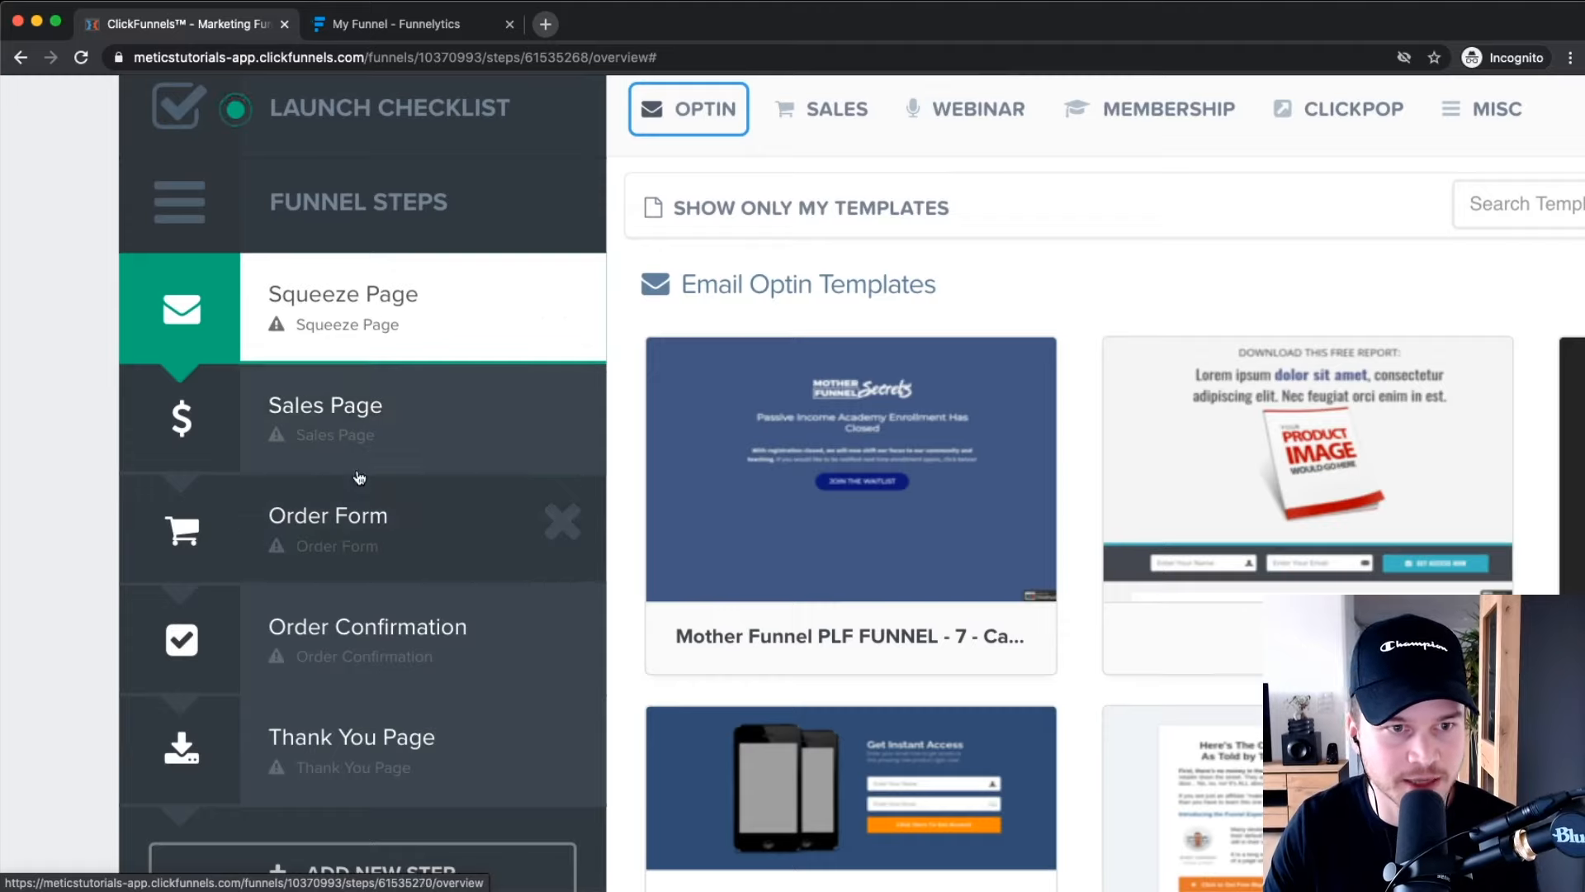
pyautogui.scroll(1, 410, 203)
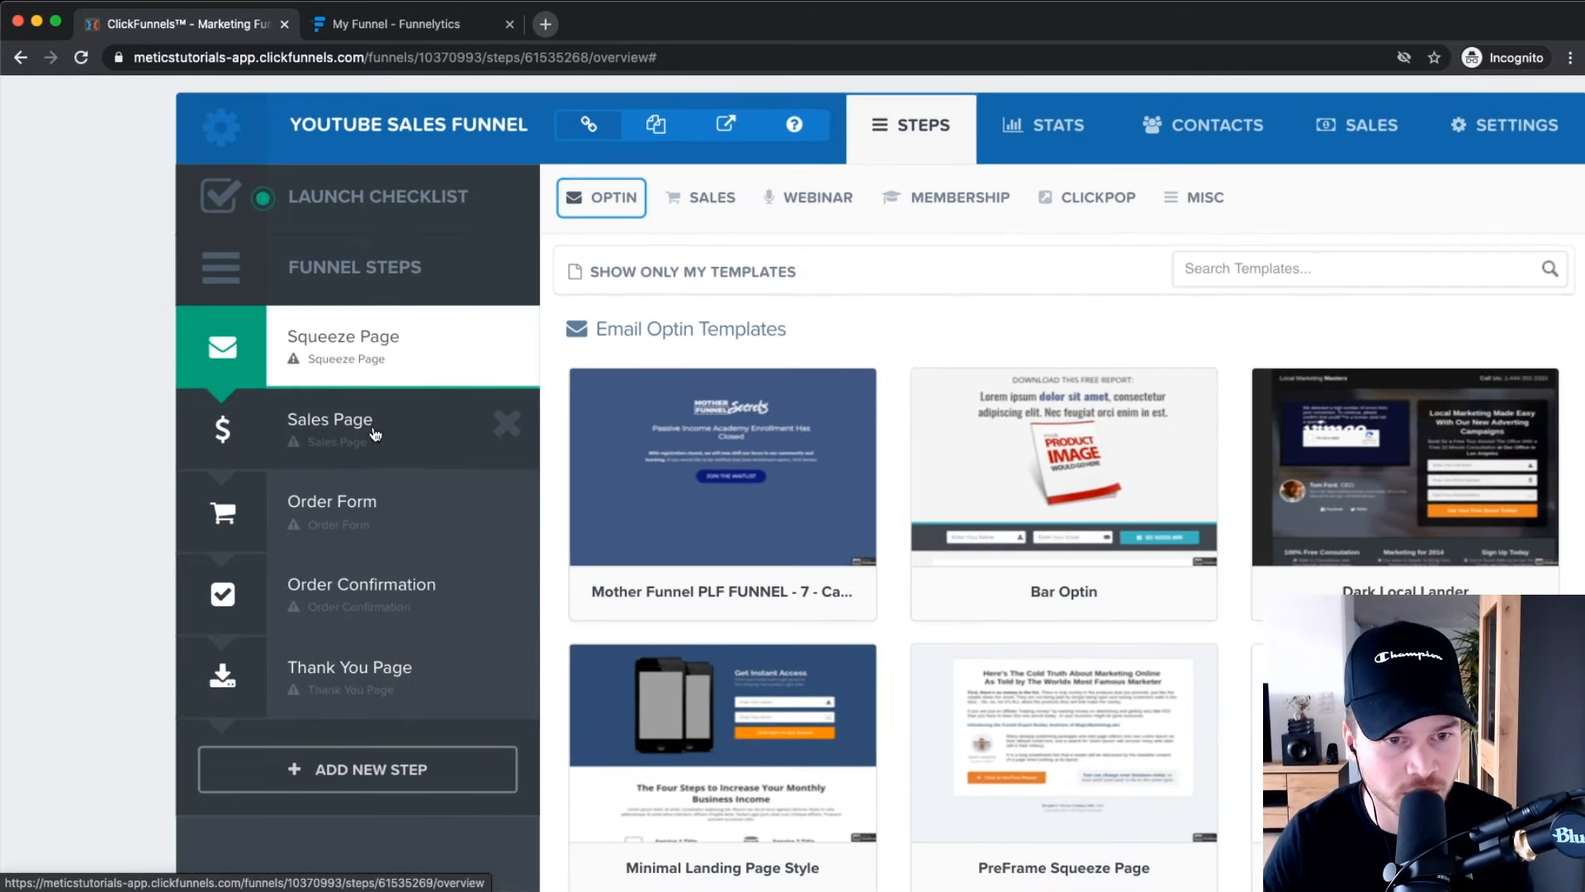
pyautogui.scroll(-3, 372, 446)
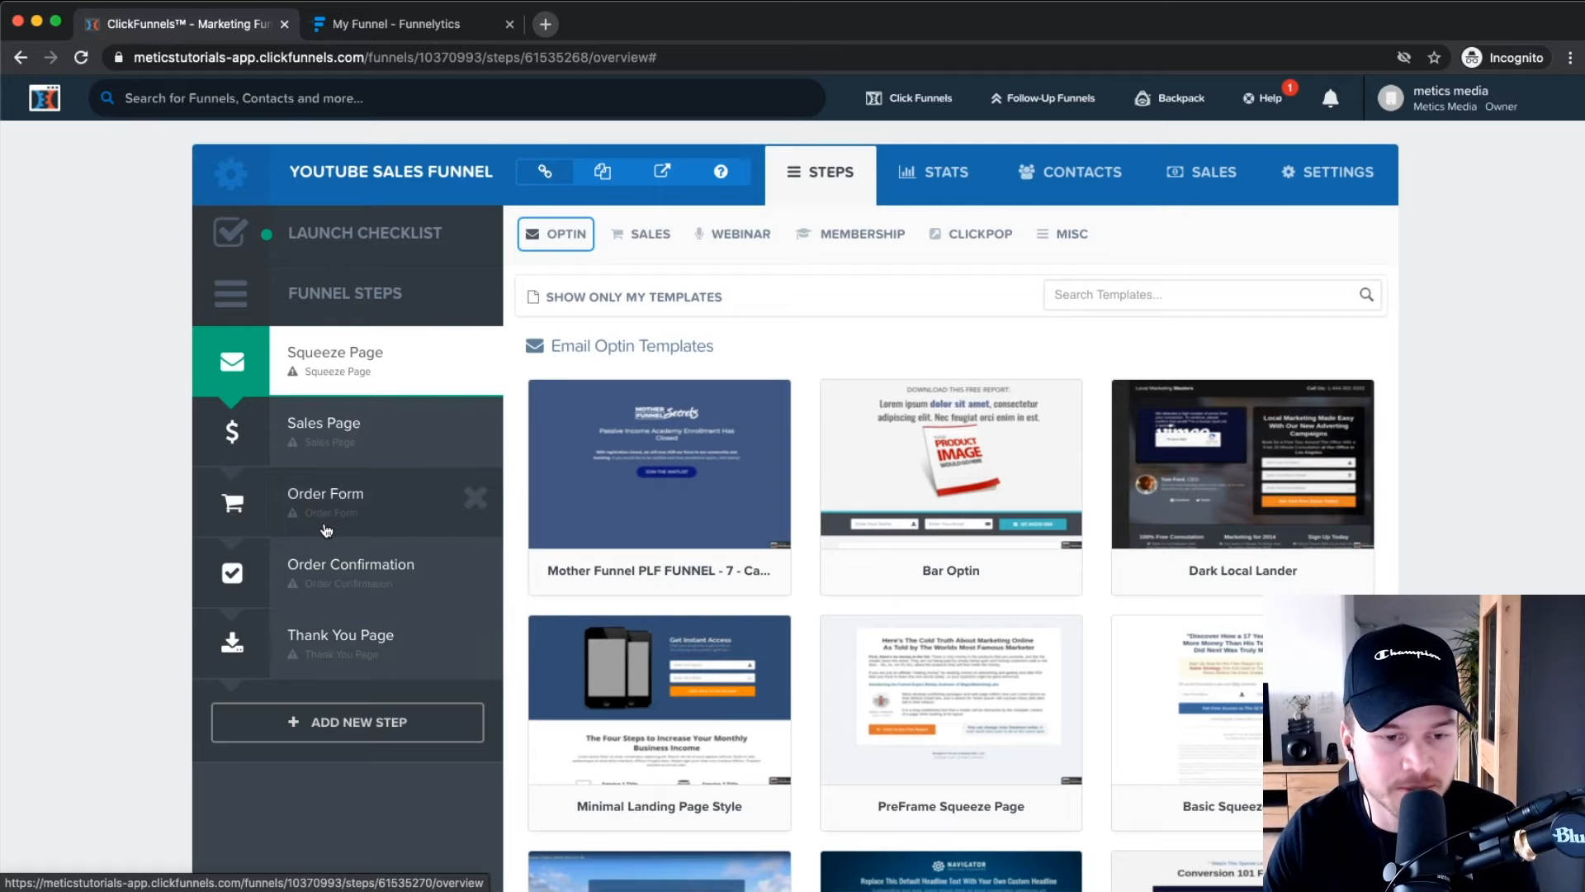
pyautogui.scroll(-2, 314, 578)
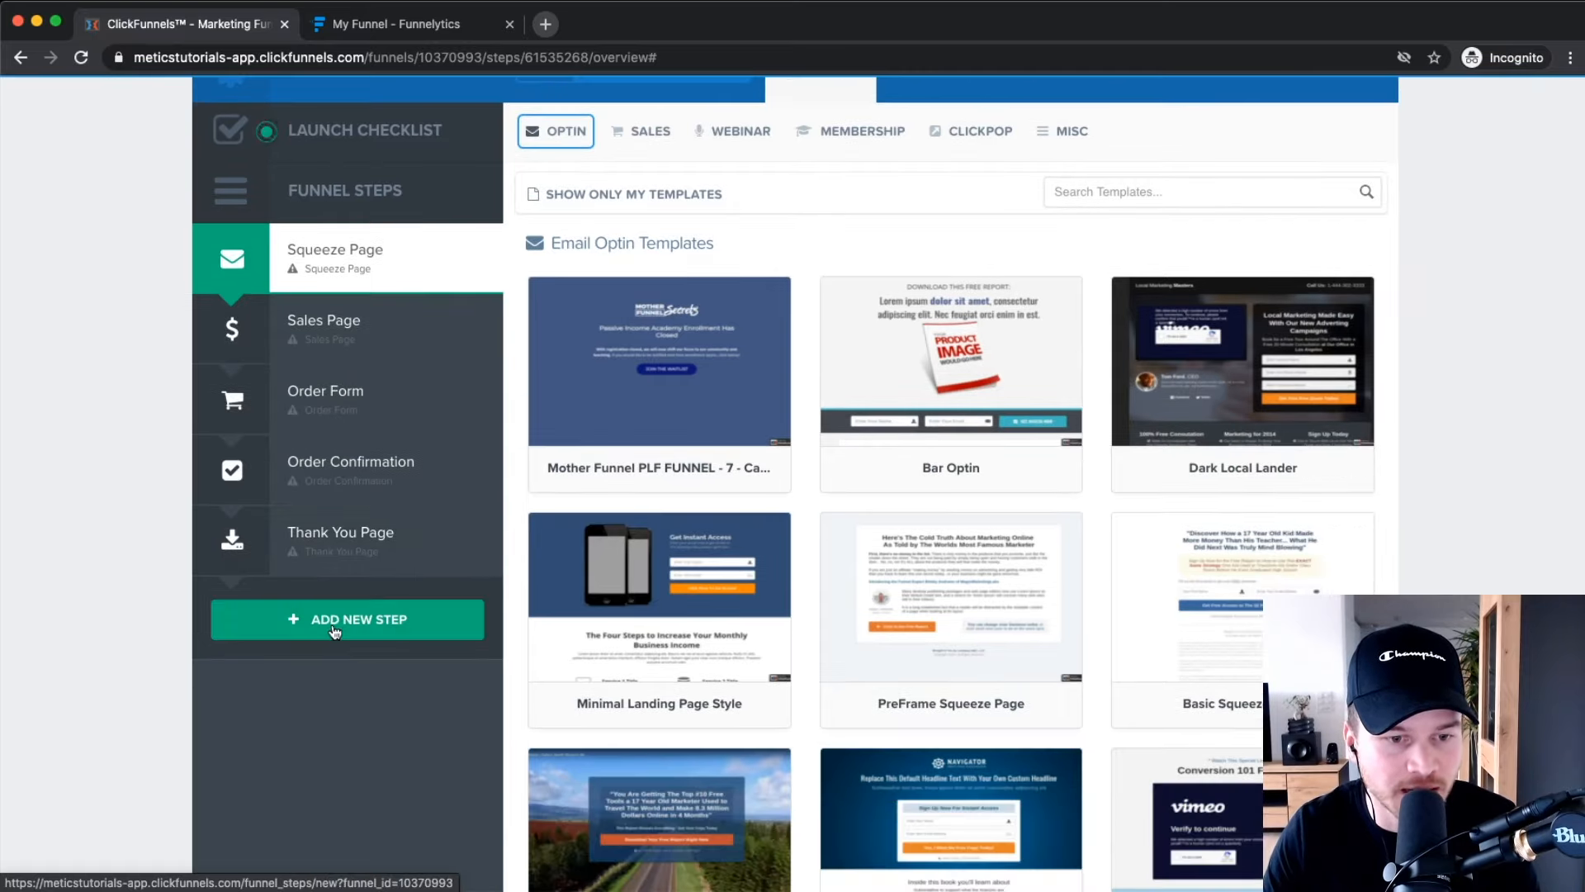
# Create a new funnel step named 'Upsell' with path up1 after Thank You Page.
pyautogui.click(333, 629)
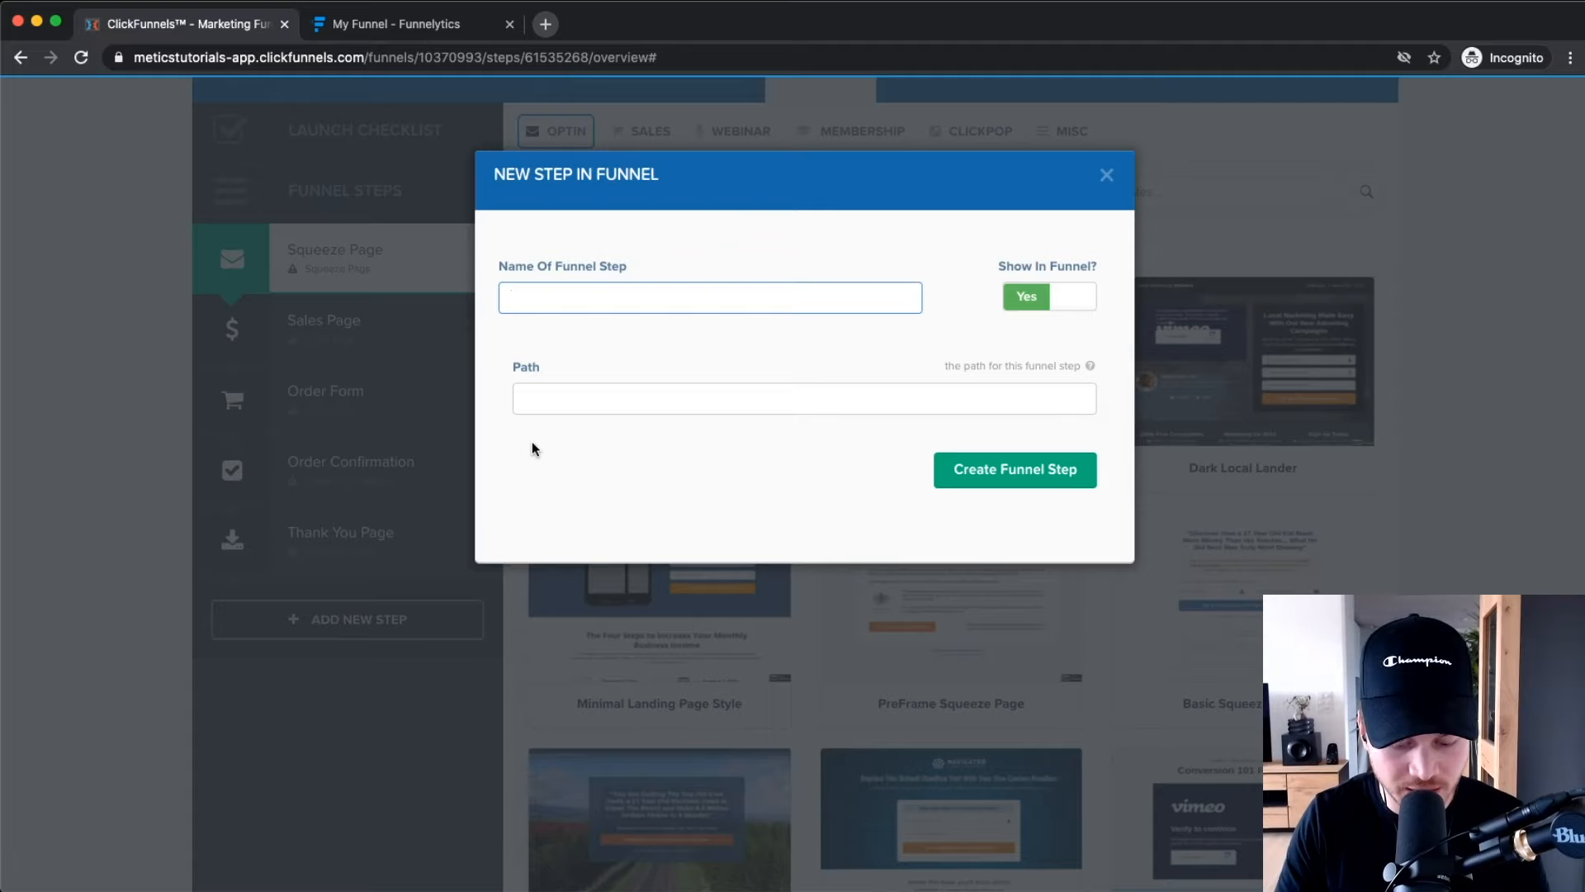
pyautogui.write('Upsell')
pyautogui.press('Tab')
pyautogui.click(582, 410)
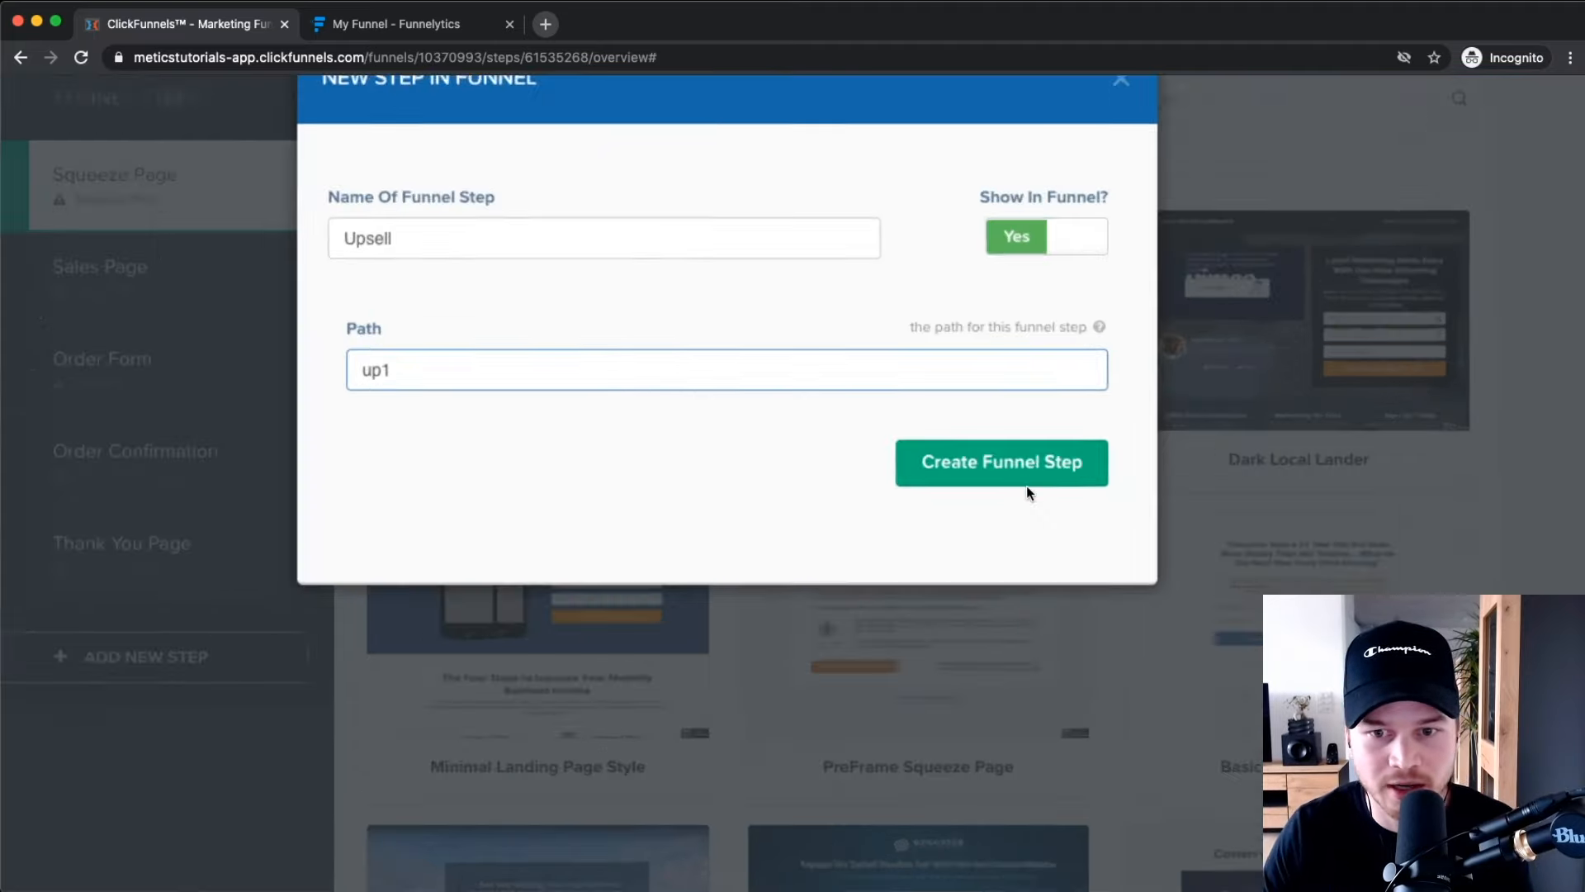
pyautogui.click(1012, 477)
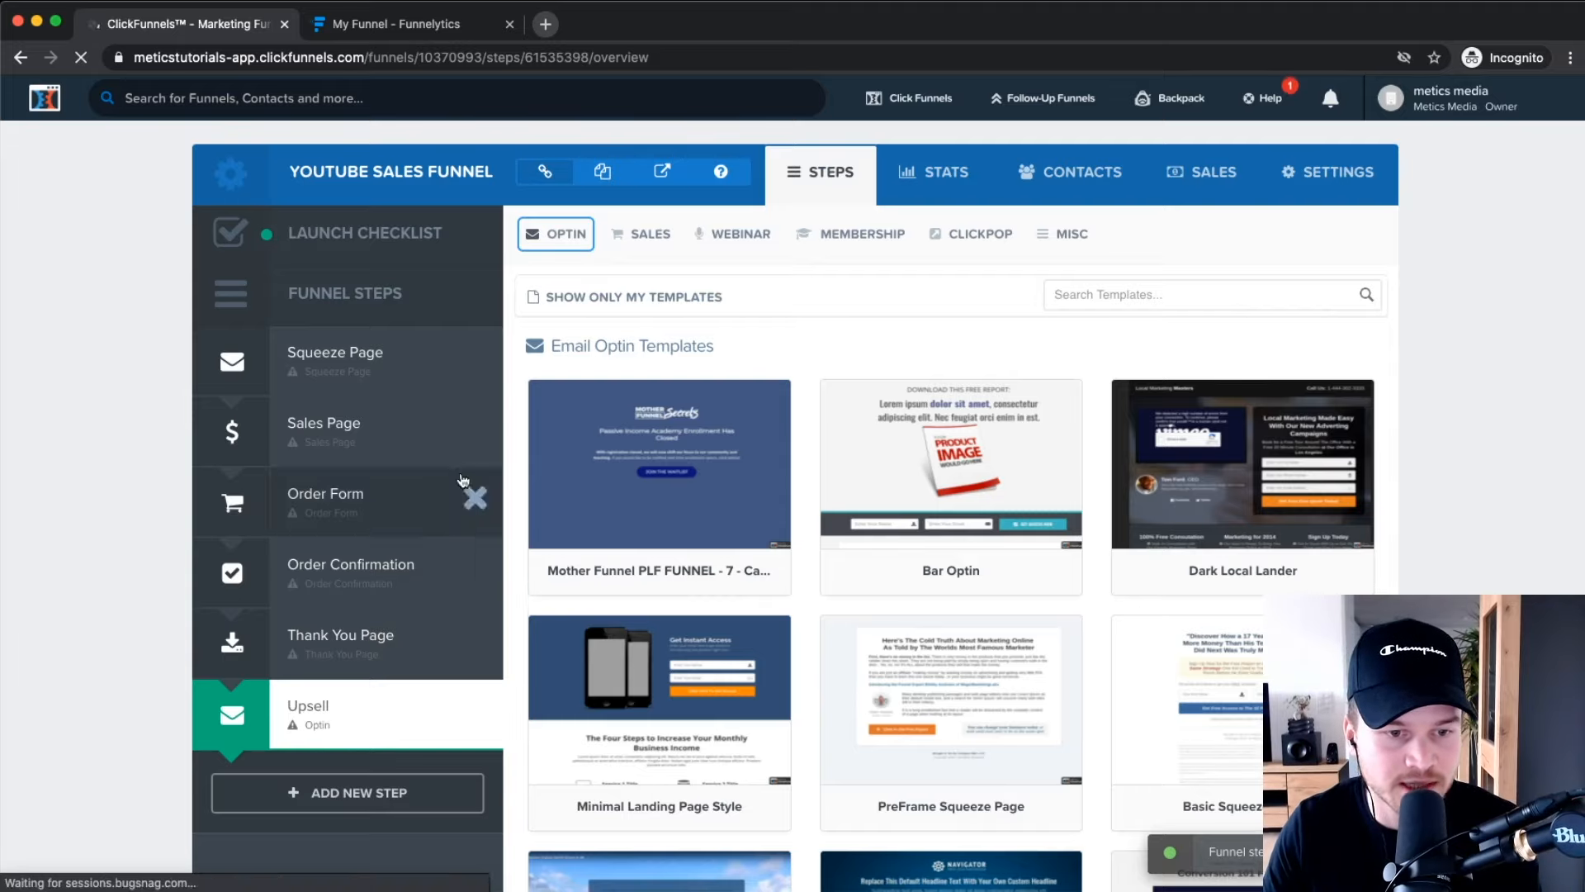
# Move the Upsell step above Thank You Page, then delete it and confirm.
pyautogui.scroll(5, 357, 596)
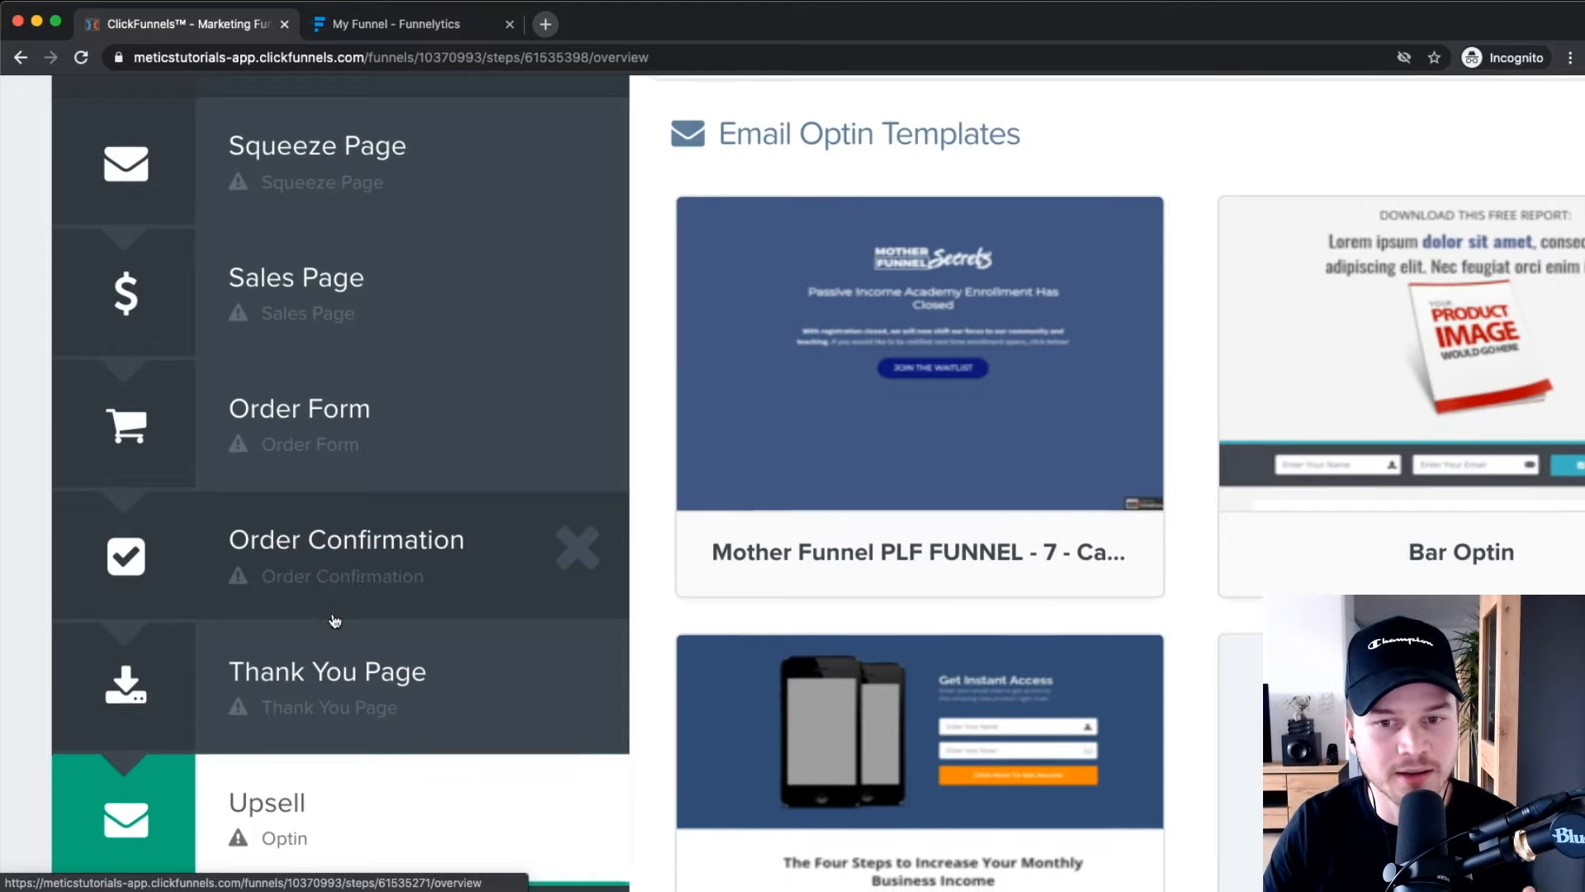
pyautogui.scroll(-3, 336, 624)
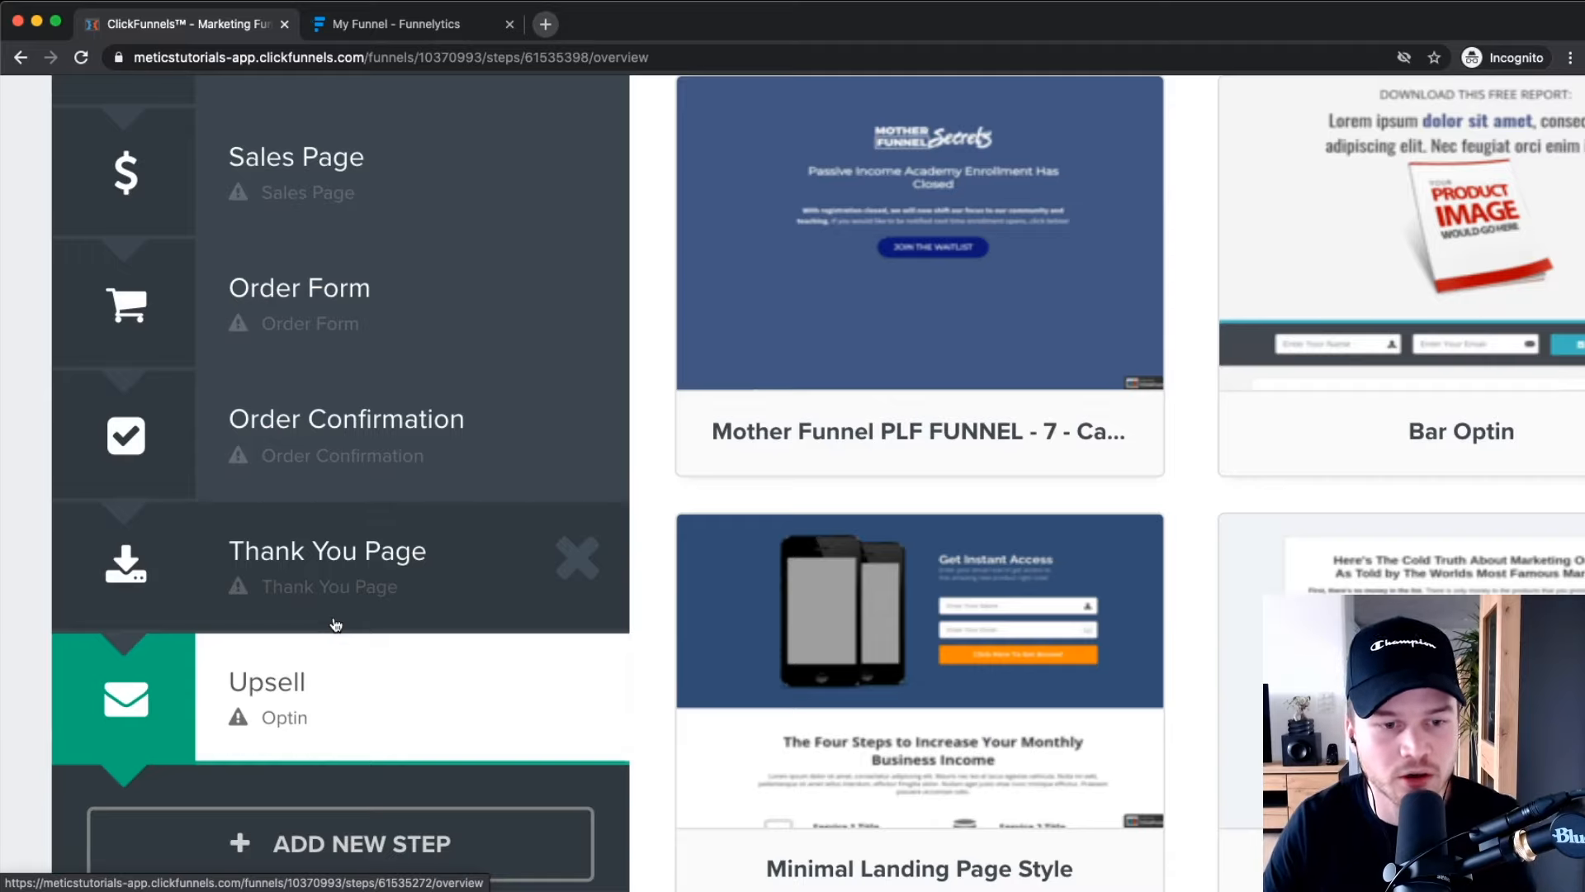
pyautogui.moveTo(300, 720); pyautogui.dragTo(300, 559)
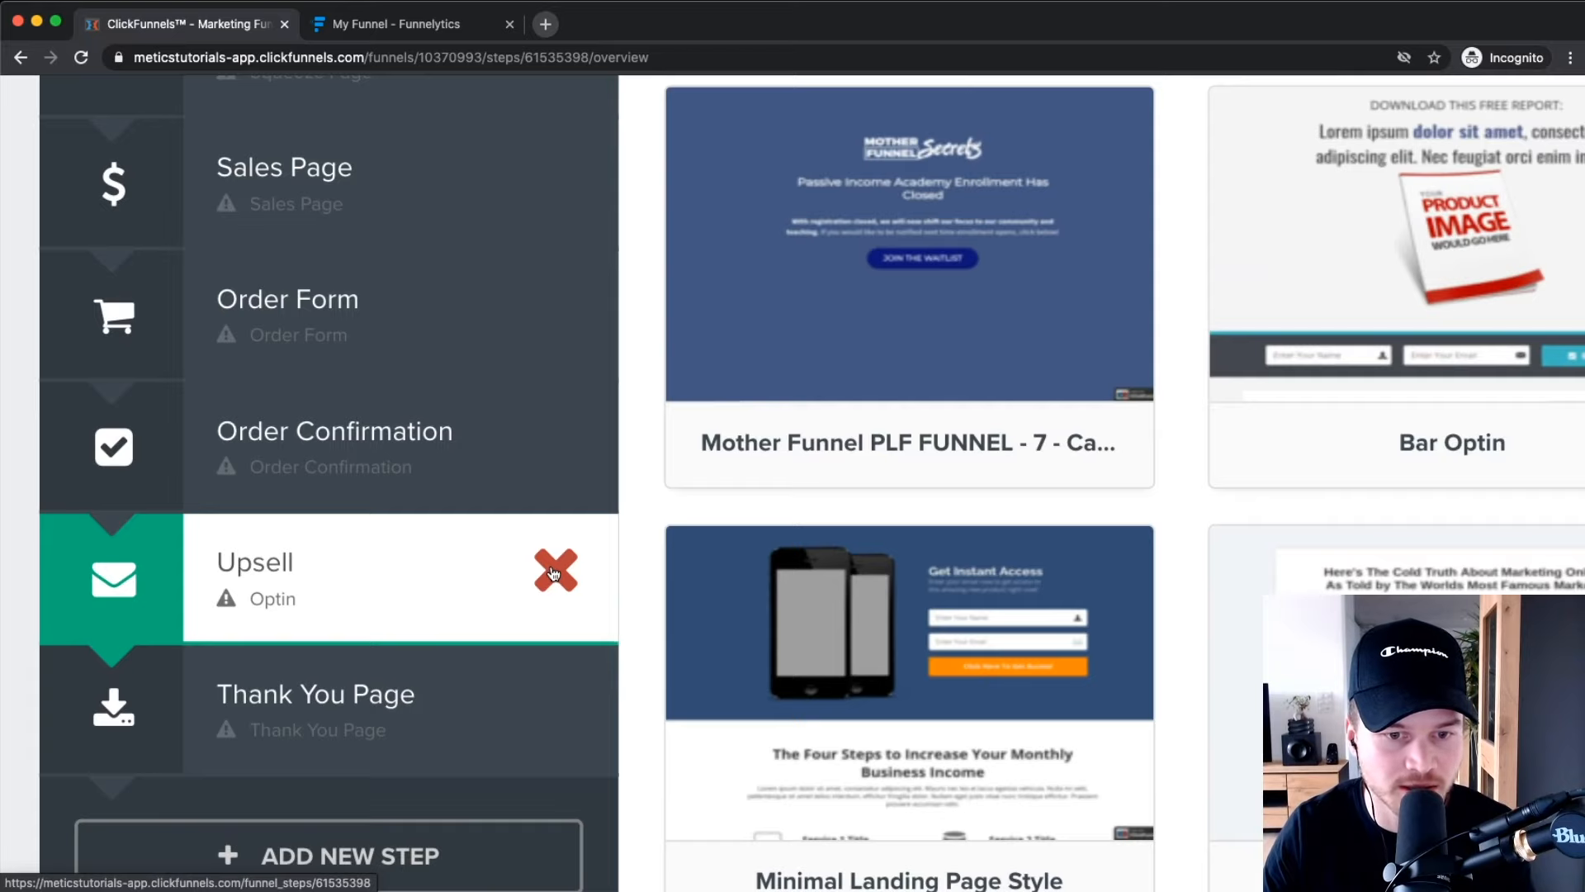
pyautogui.click(553, 572)
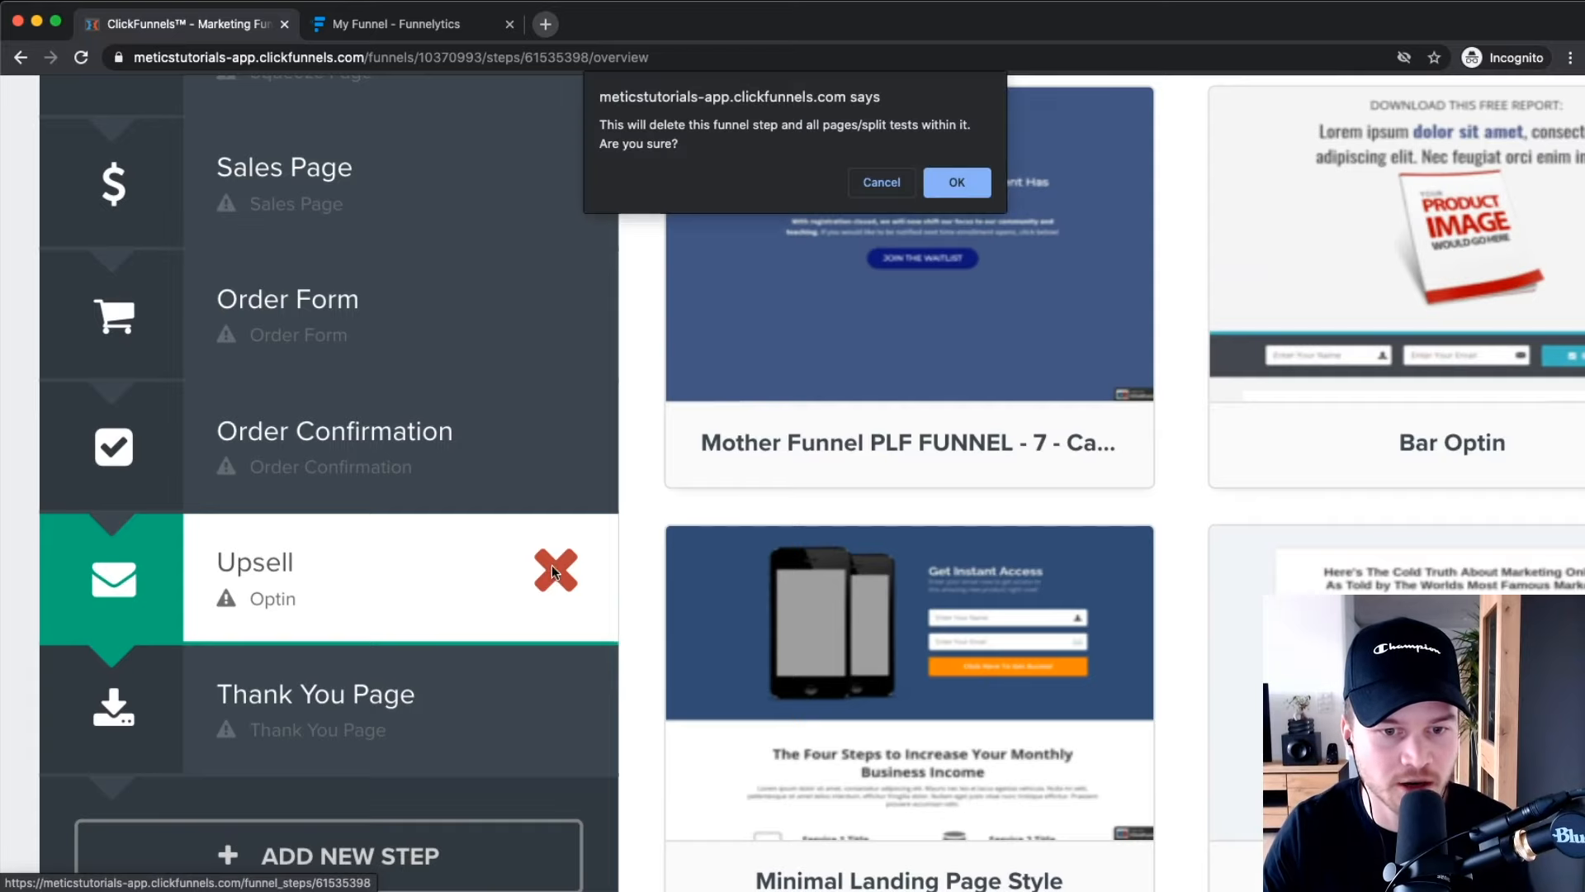
pyautogui.click(953, 182)
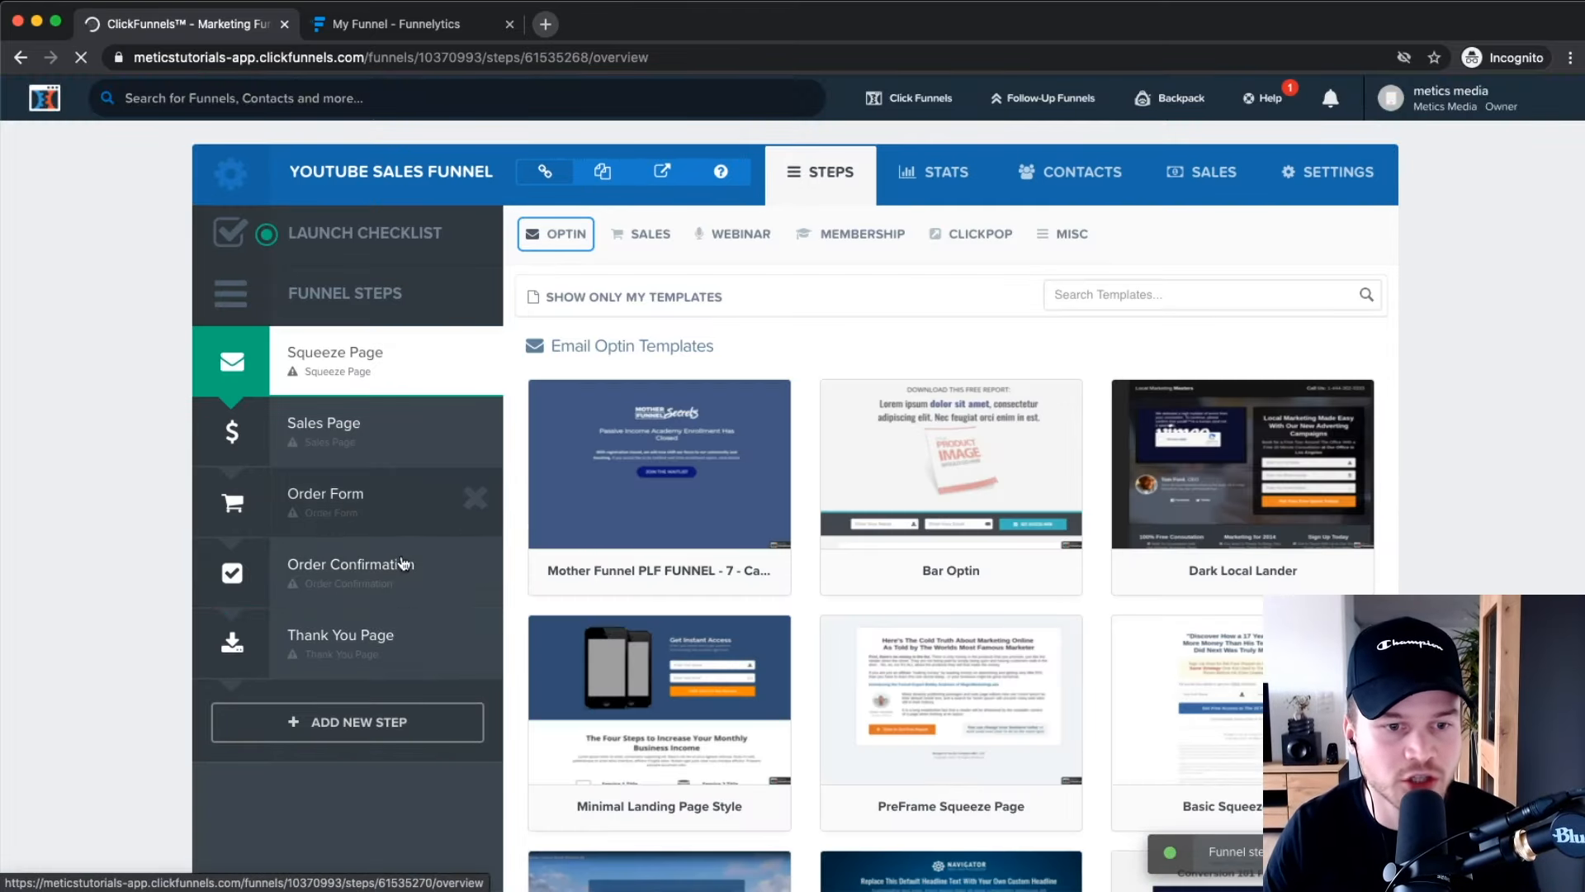
pyautogui.moveTo(362, 498)
pyautogui.mouseDown()
pyautogui.moveTo(362, 524)
pyautogui.moveTo(363, 501)
pyautogui.mouseUp()
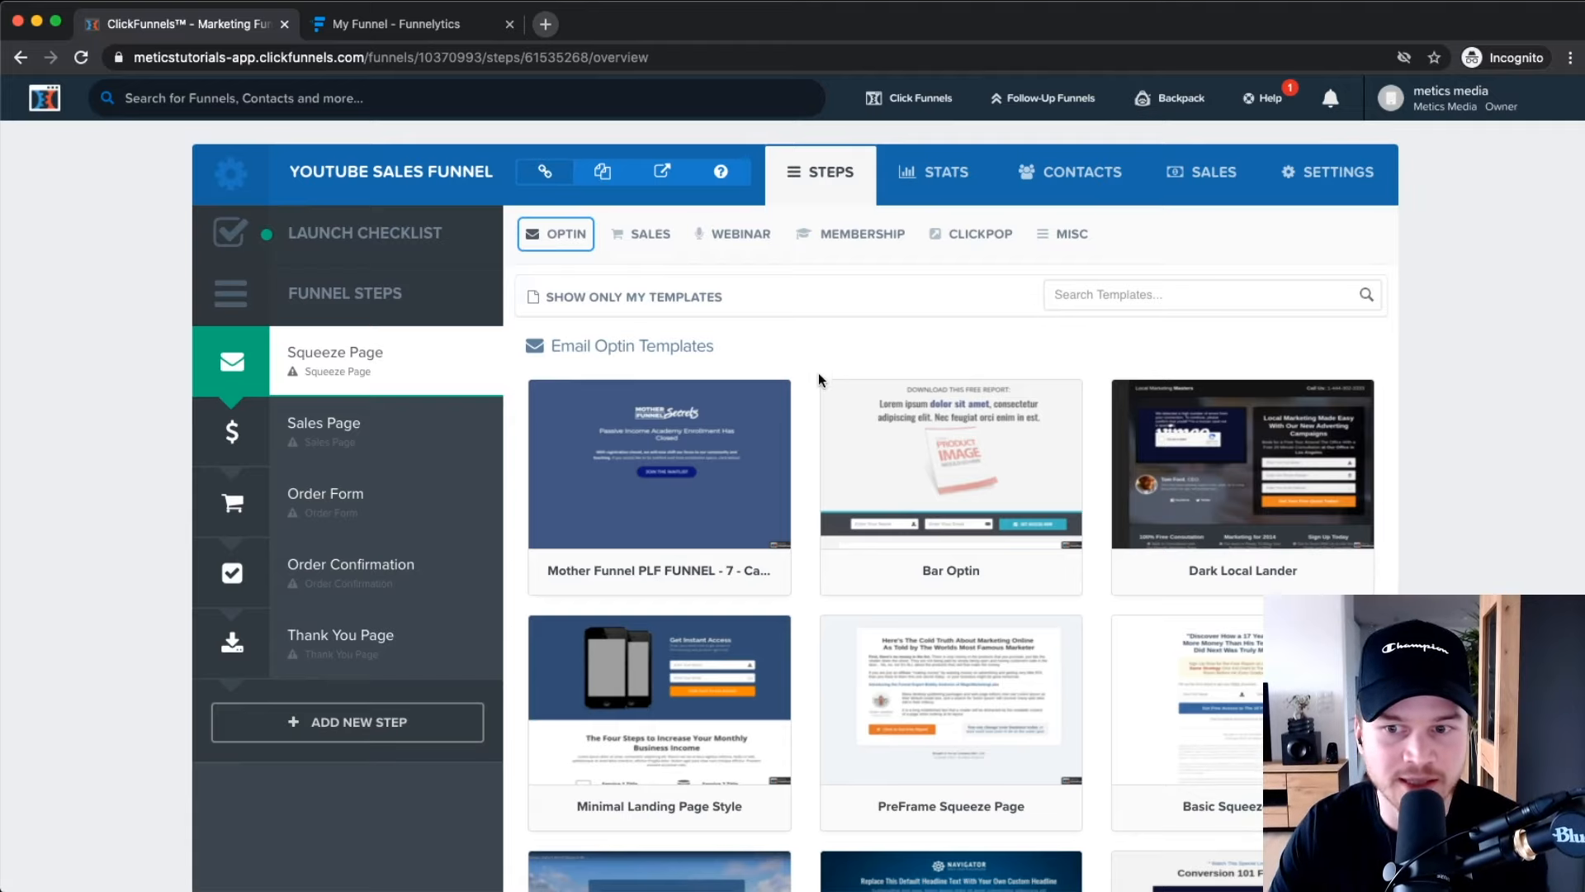
pyautogui.moveTo(1319, 510)
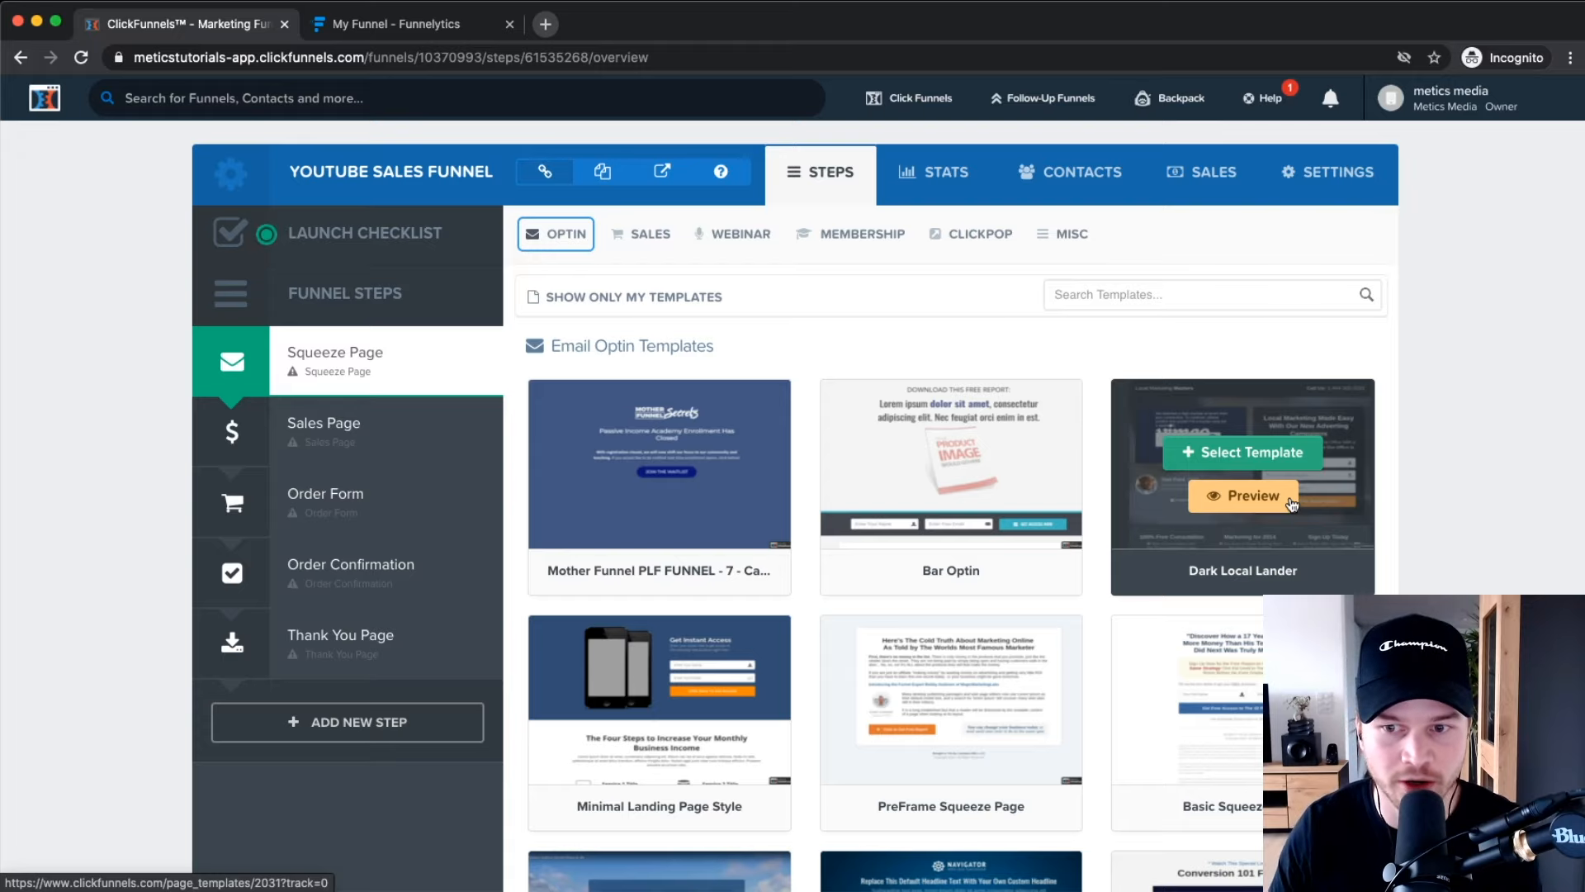
pyautogui.scroll(-2, 1503, 368)
pyautogui.scroll(-2, 1128, 336)
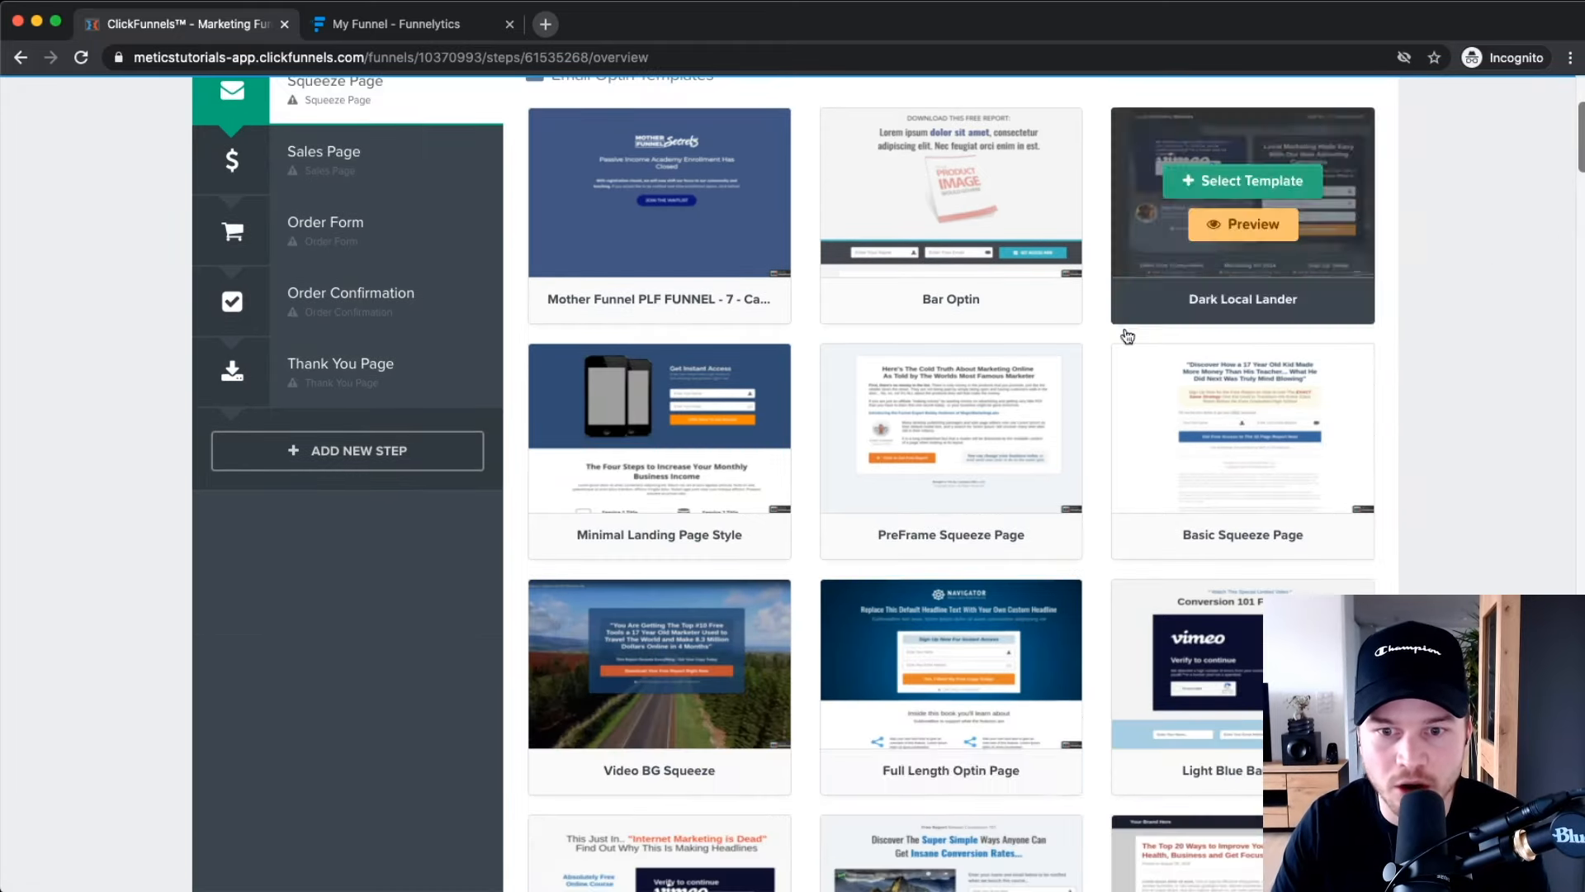
pyautogui.scroll(-7, 1008, 523)
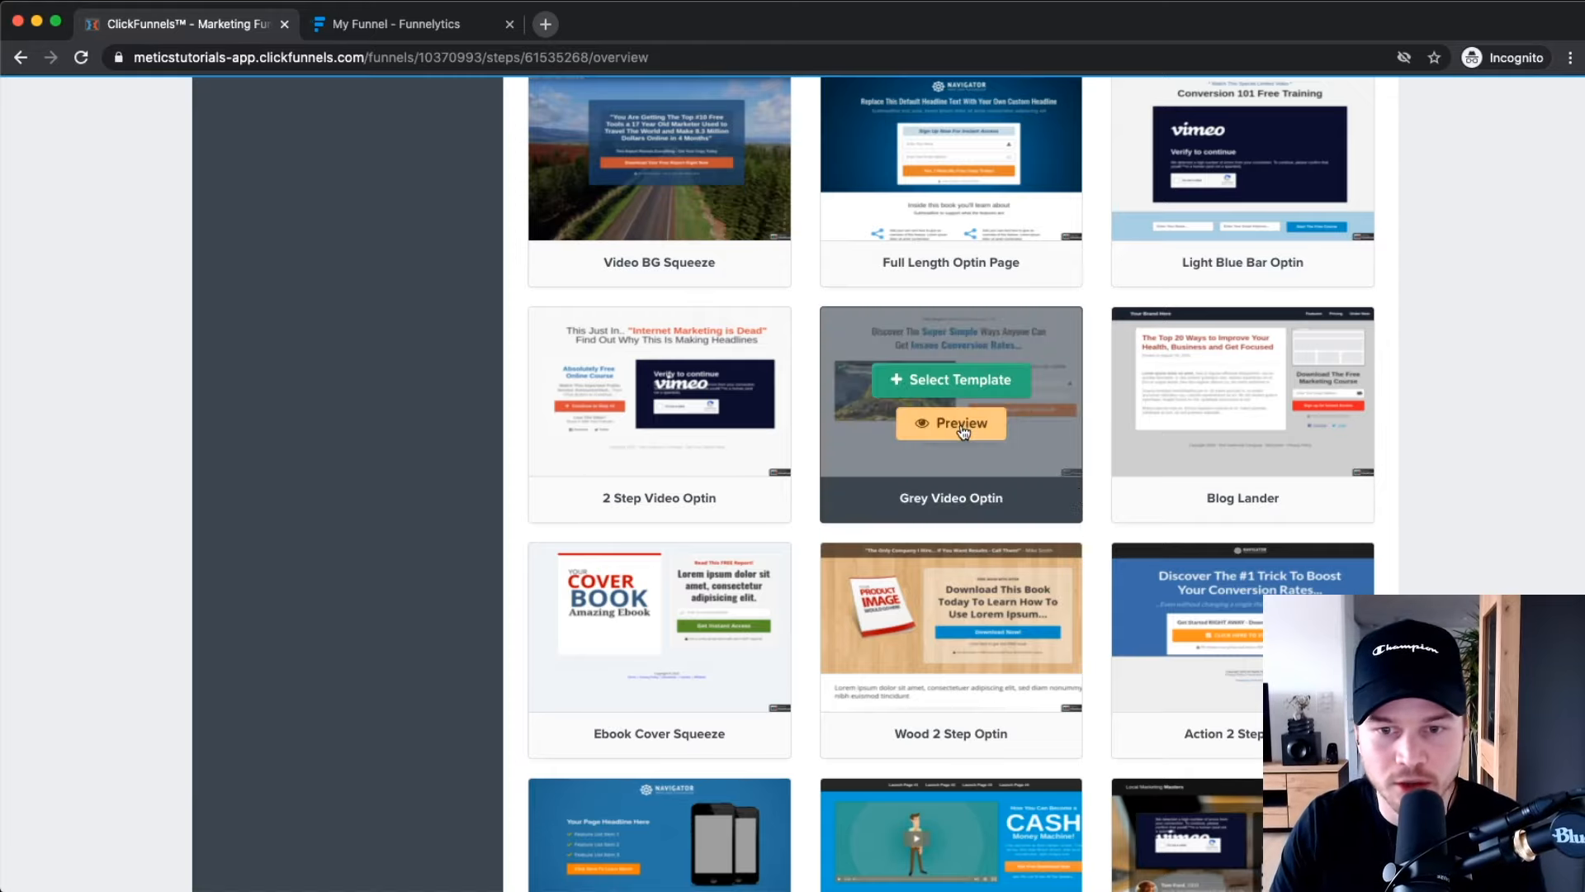
pyautogui.click(963, 429)
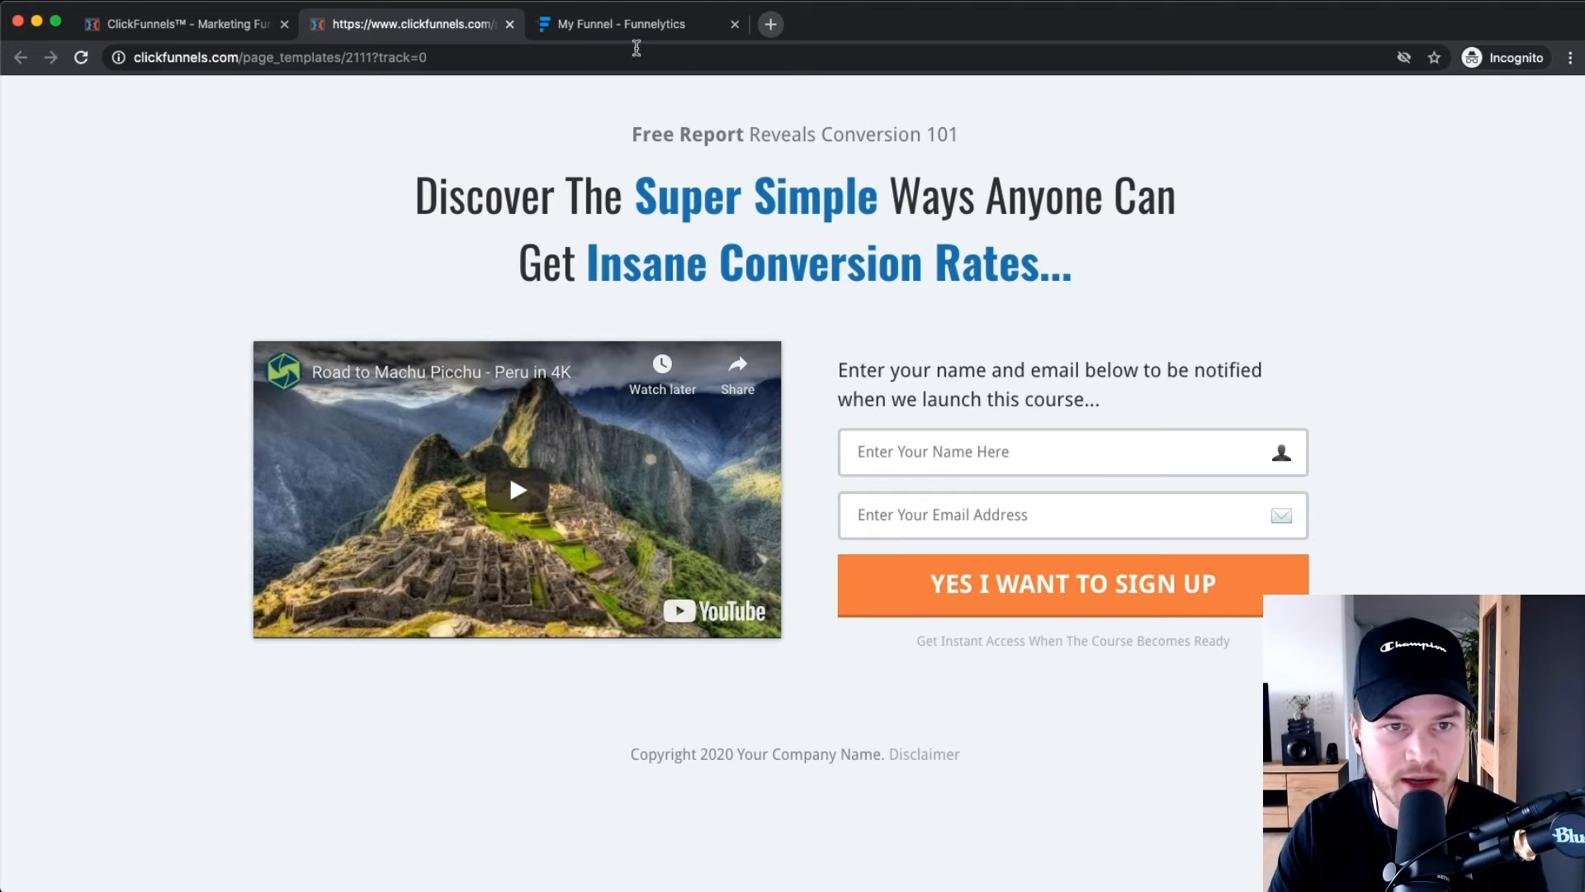
pyautogui.click(509, 25)
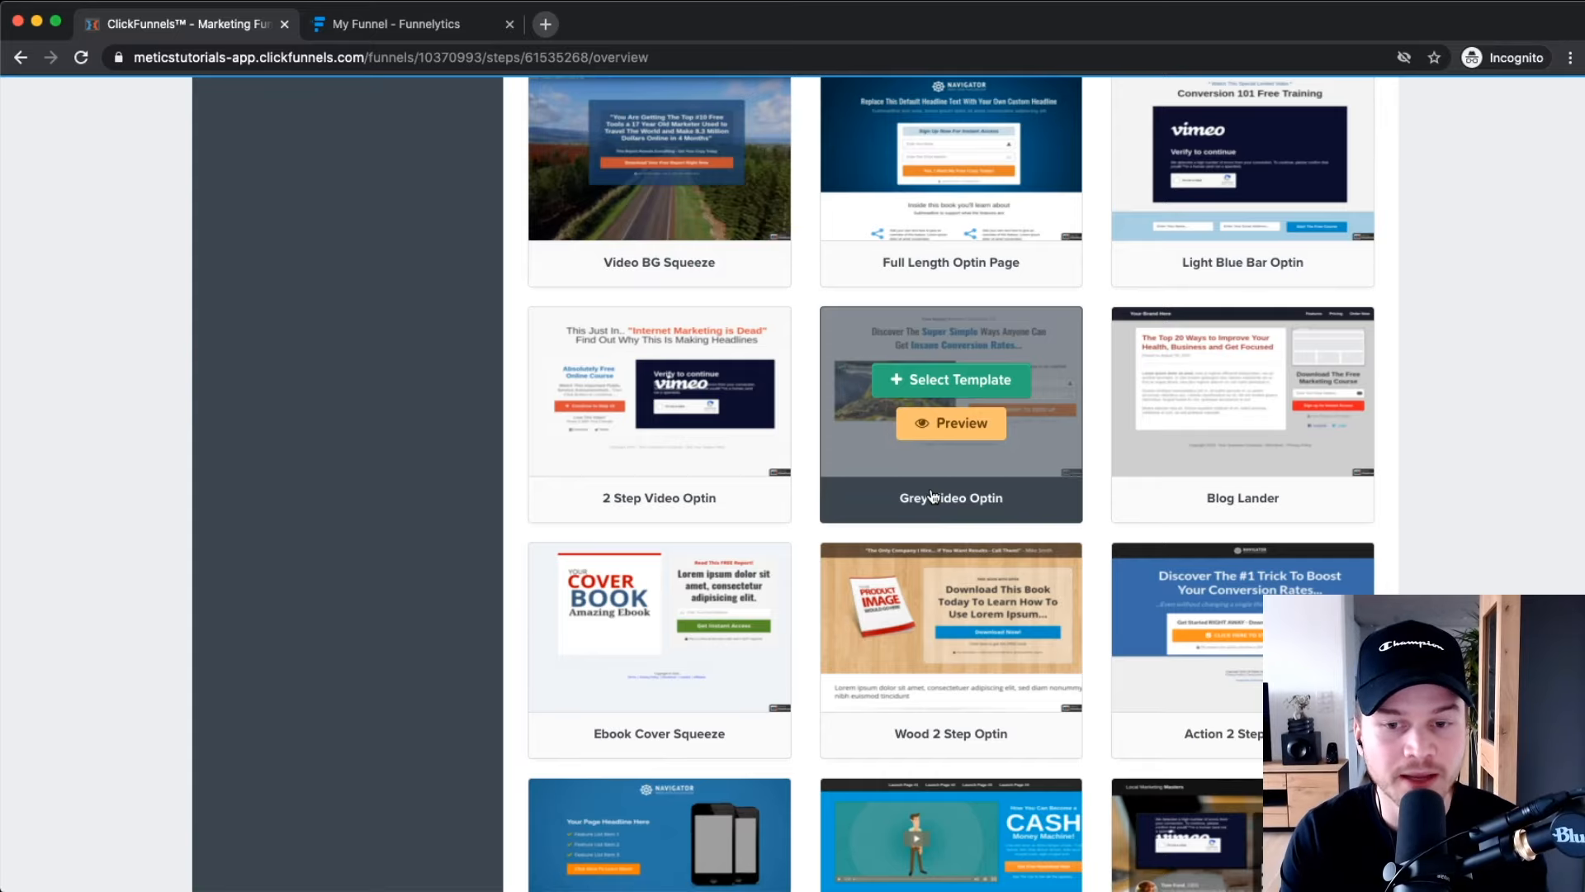
pyautogui.scroll(-20, 932, 496)
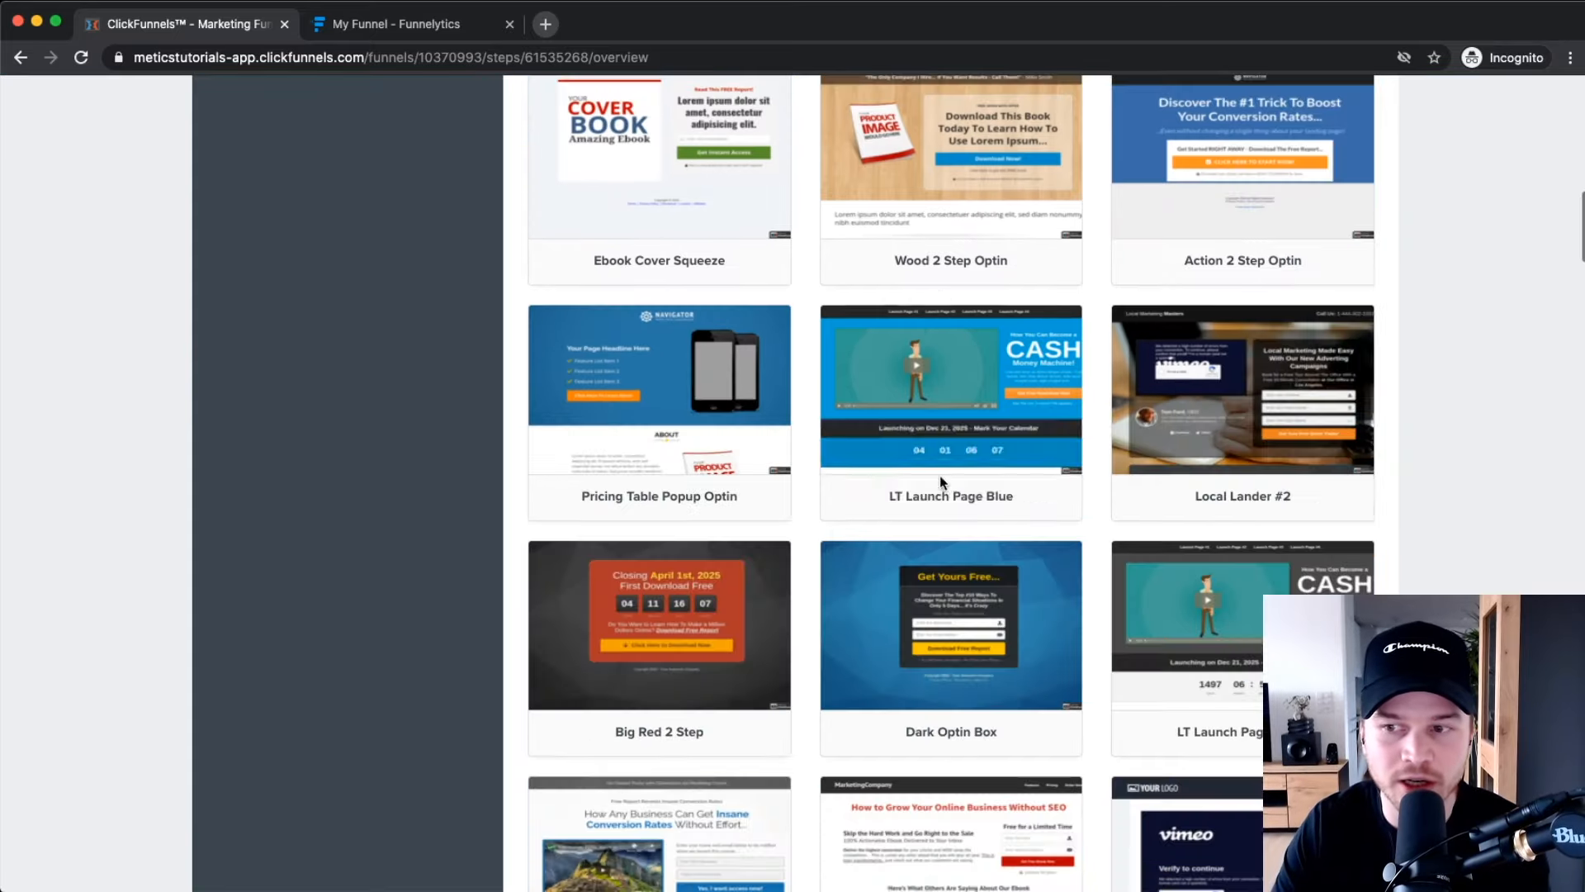
pyautogui.scroll(-3, 1012, 469)
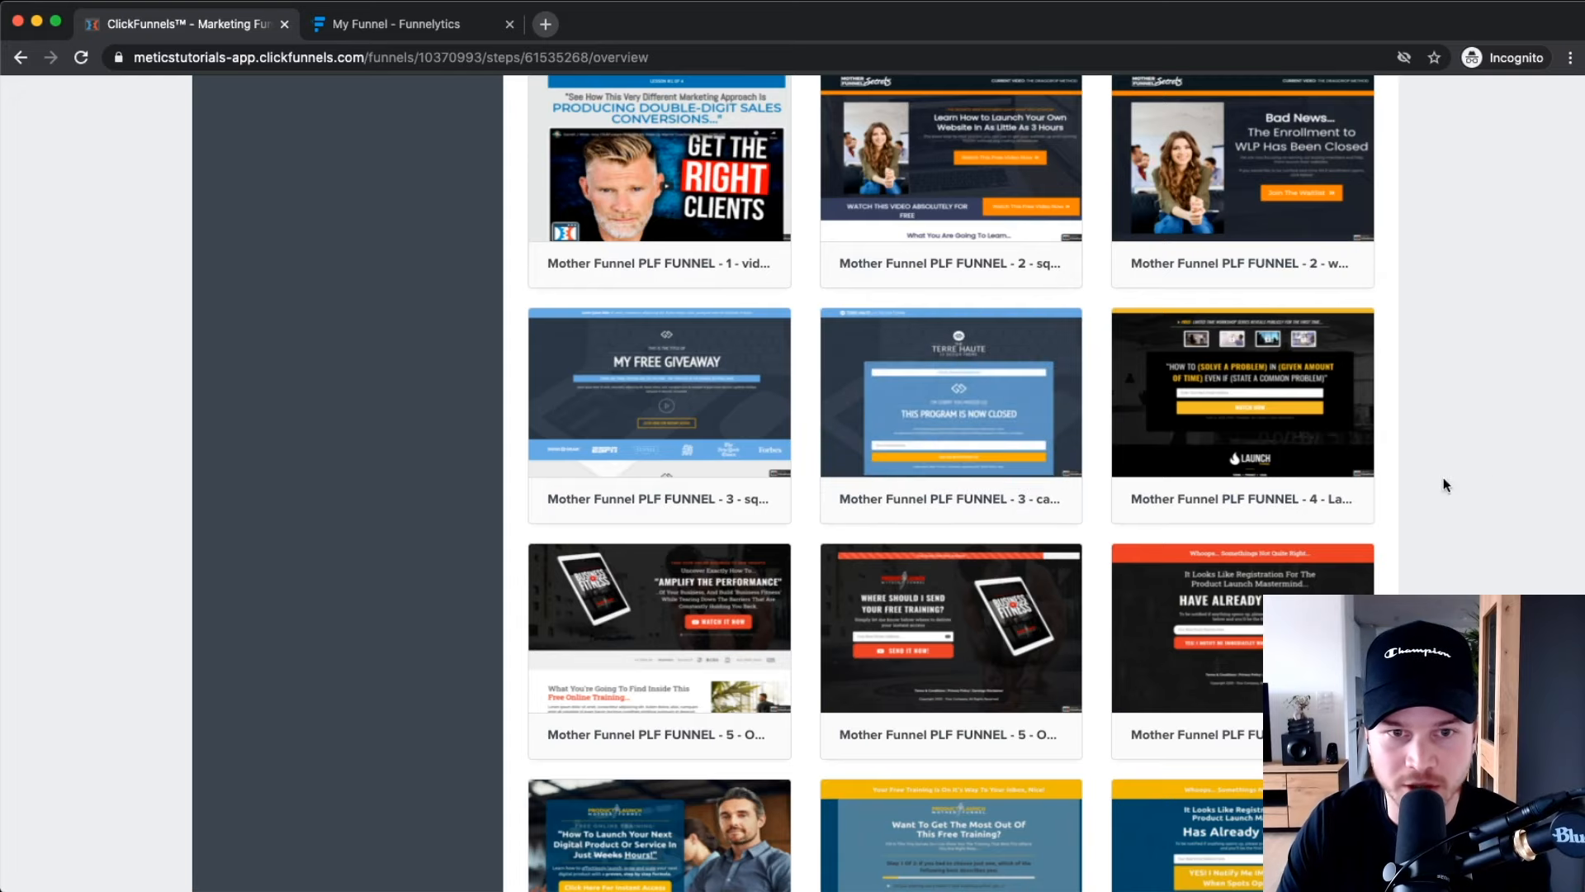
pyautogui.scroll(-12, 1107, 485)
pyautogui.scroll(-20, 1103, 485)
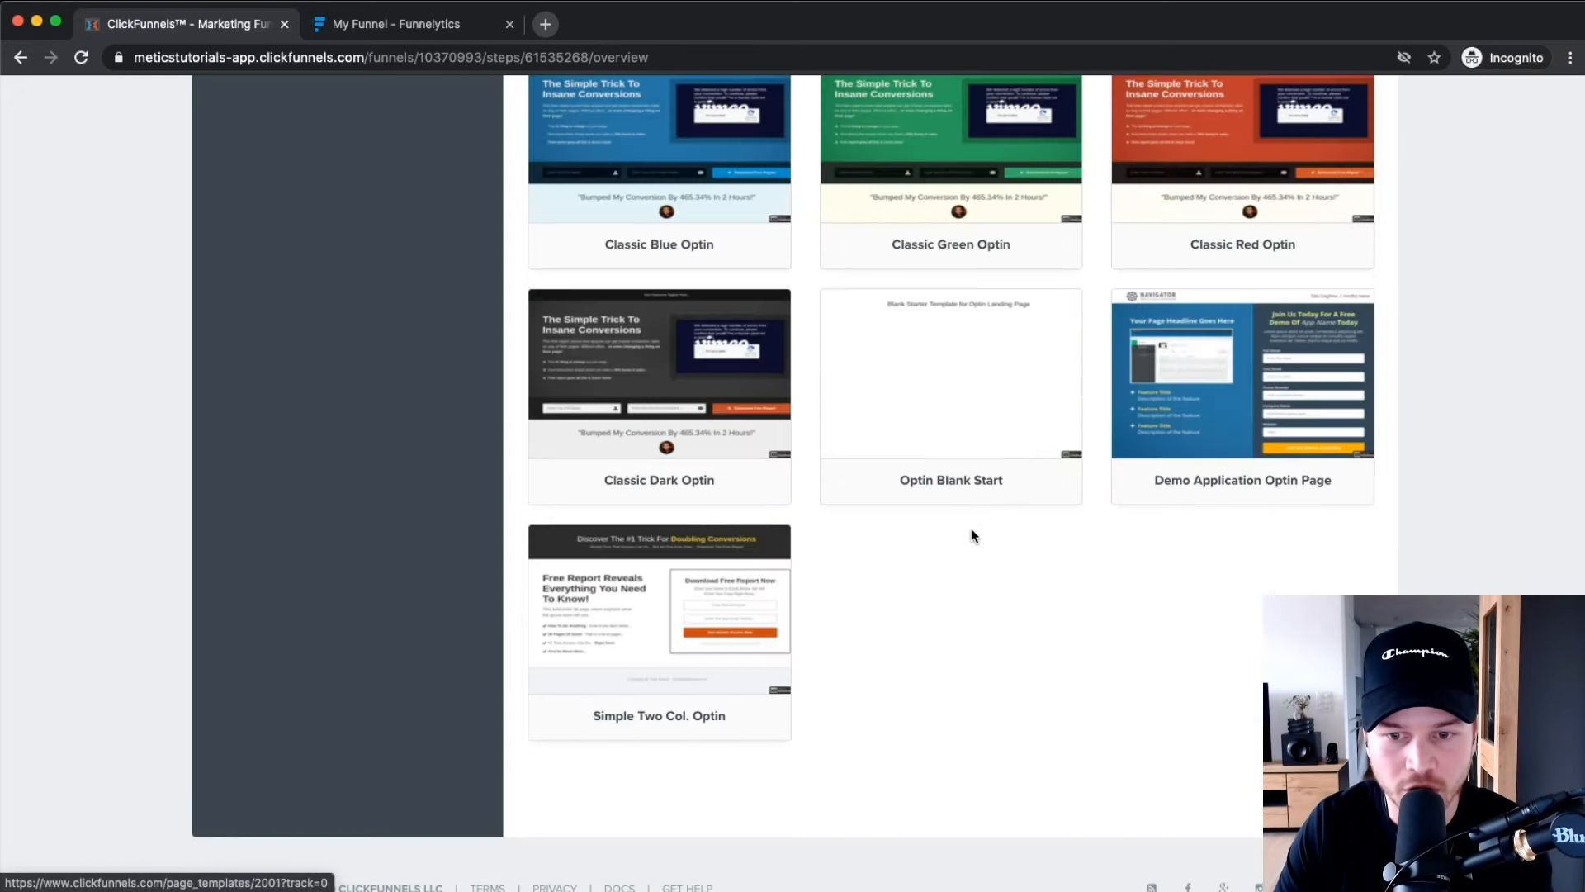
pyautogui.moveTo(971, 446)
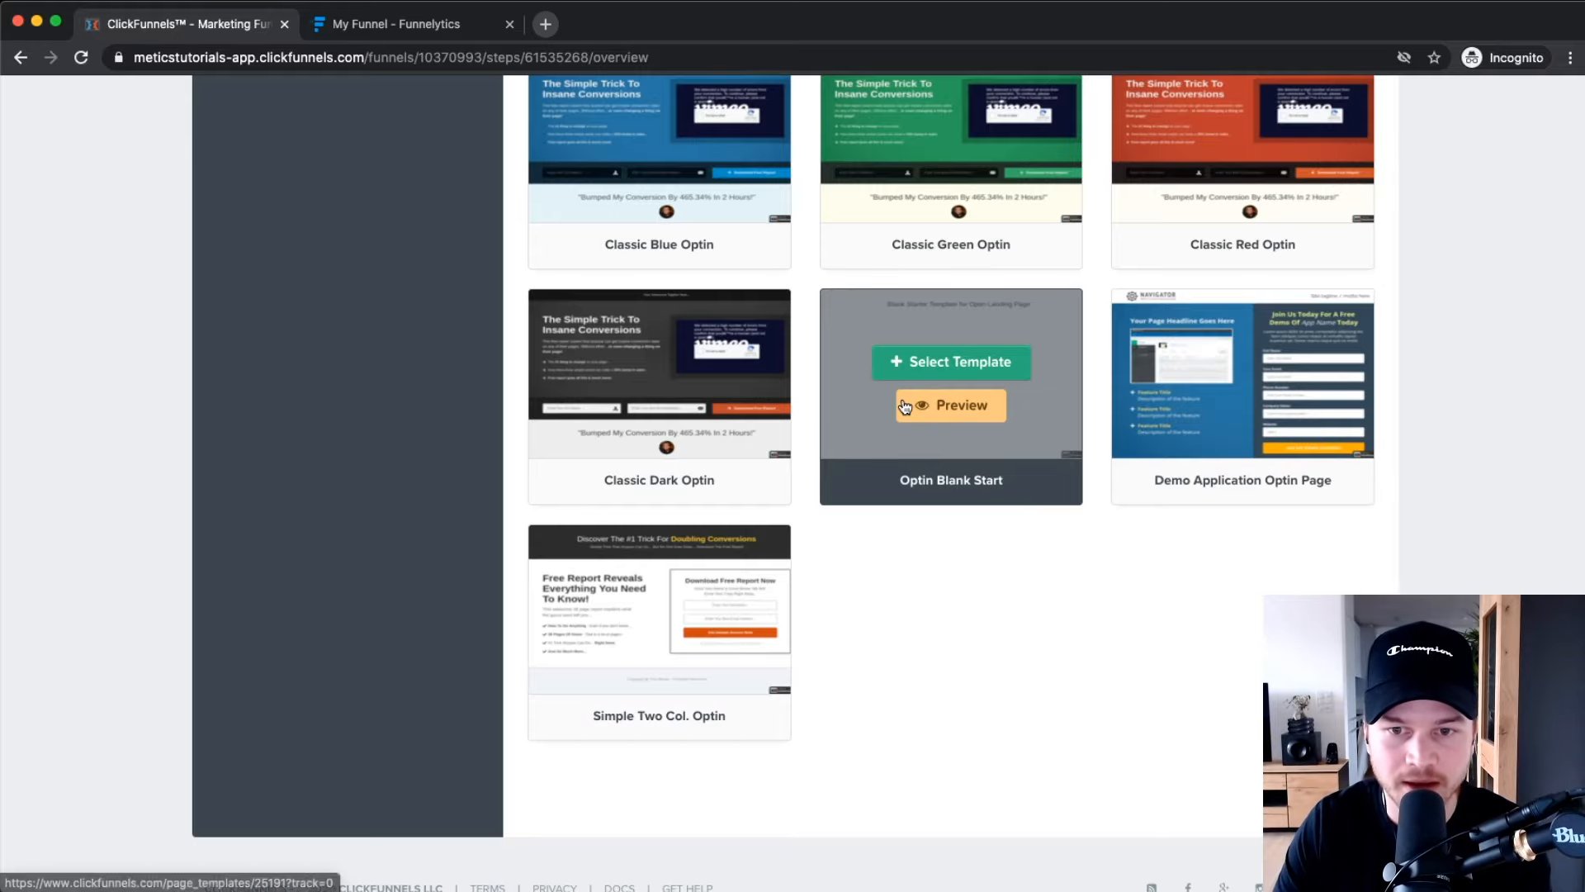
pyautogui.scroll(15, 1214, 630)
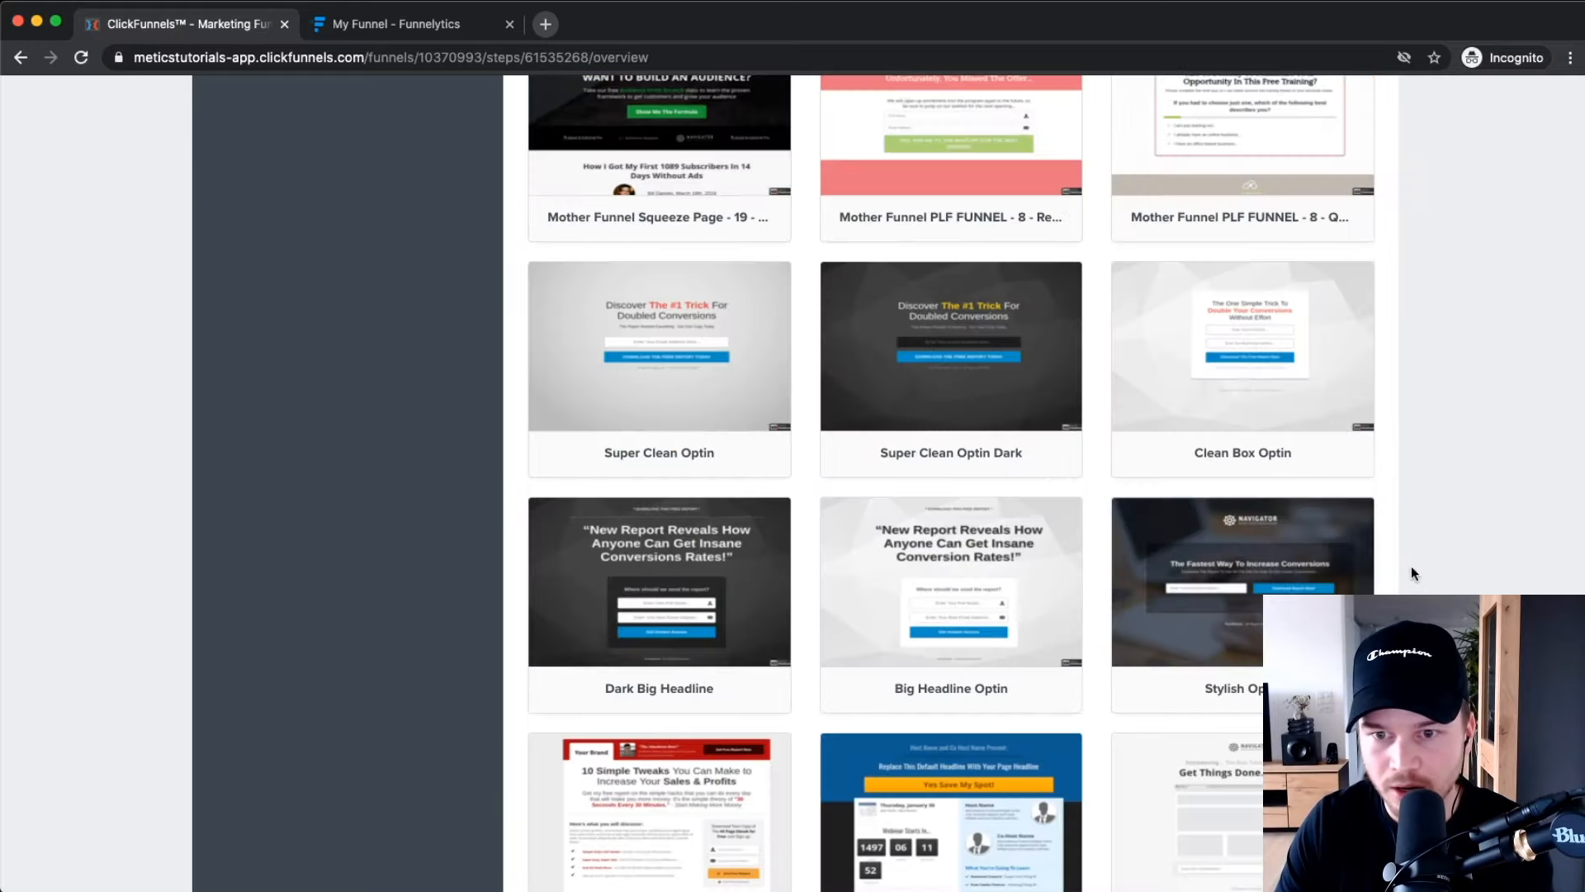
pyautogui.scroll(15, 1222, 661)
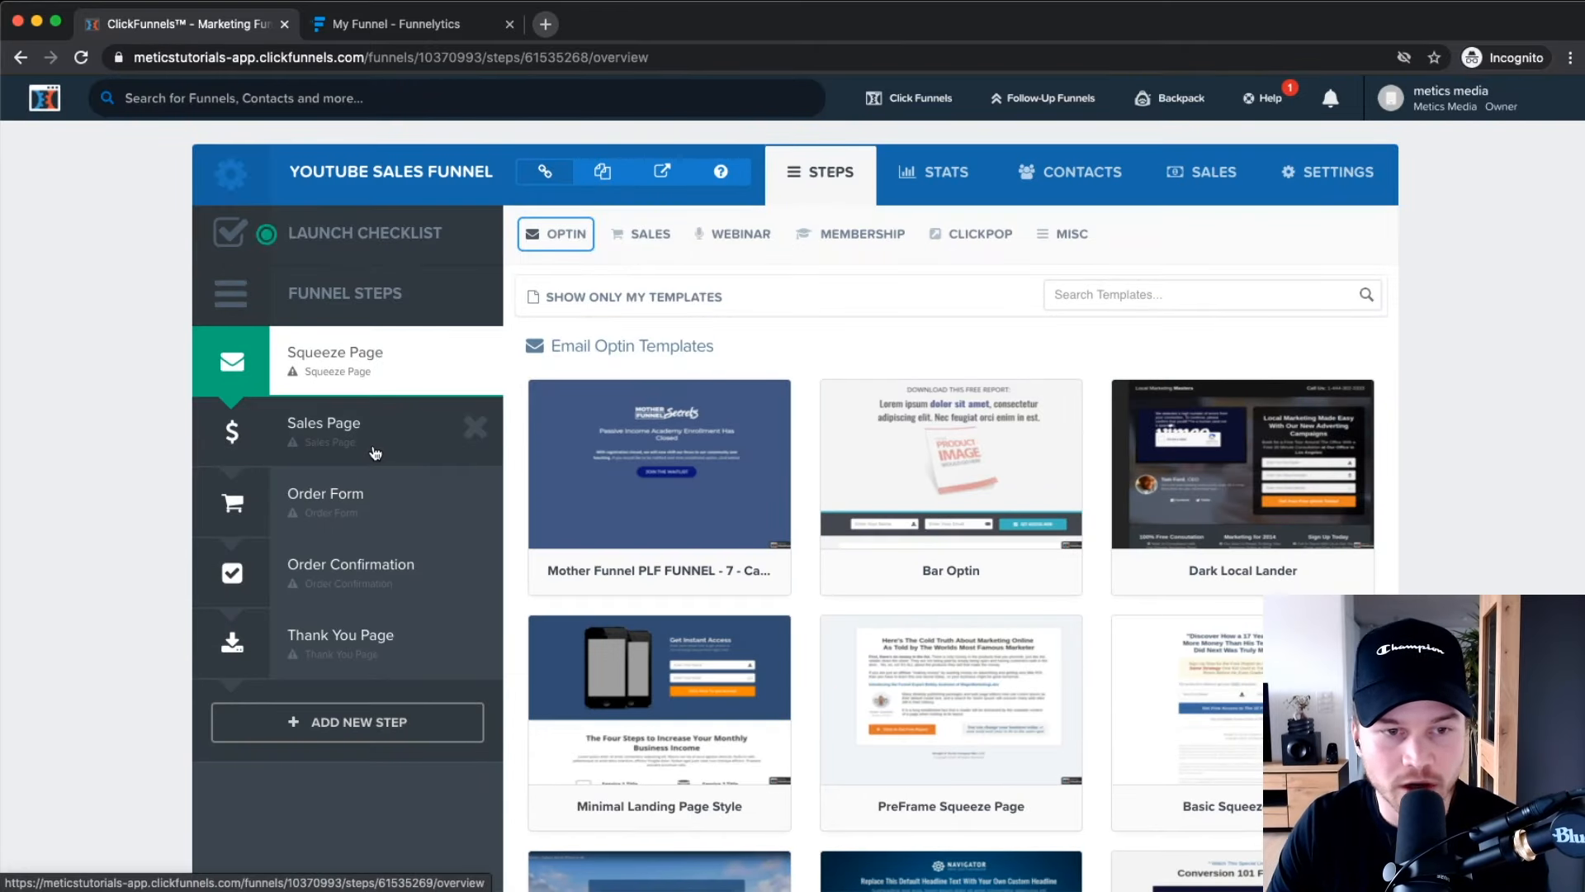
pyautogui.moveTo(532, 237)
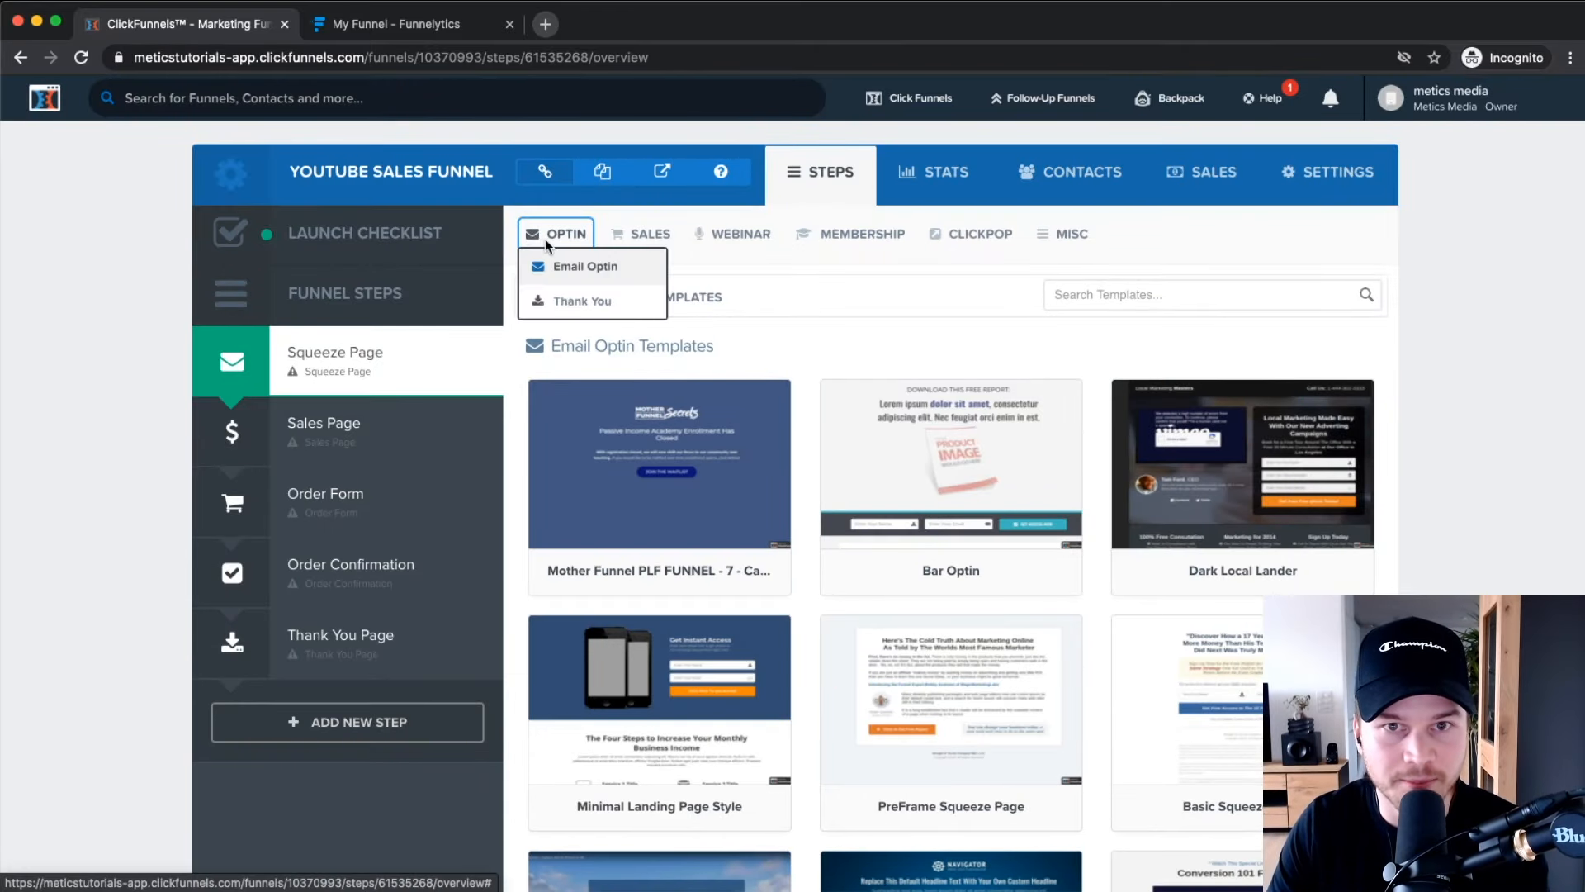
pyautogui.moveTo(640, 234)
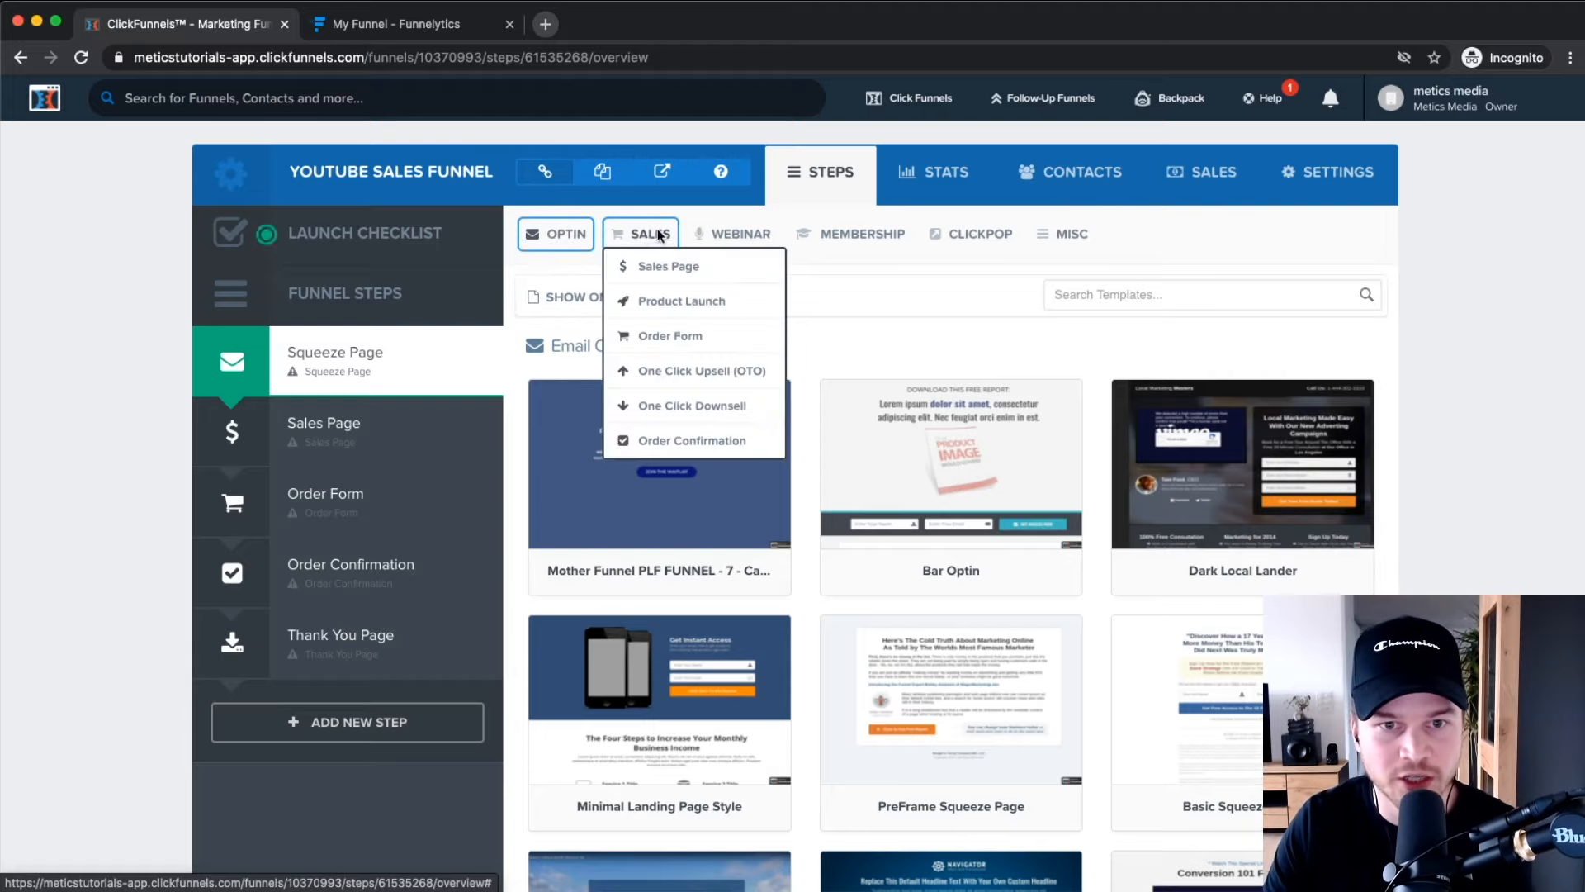
pyautogui.click(658, 269)
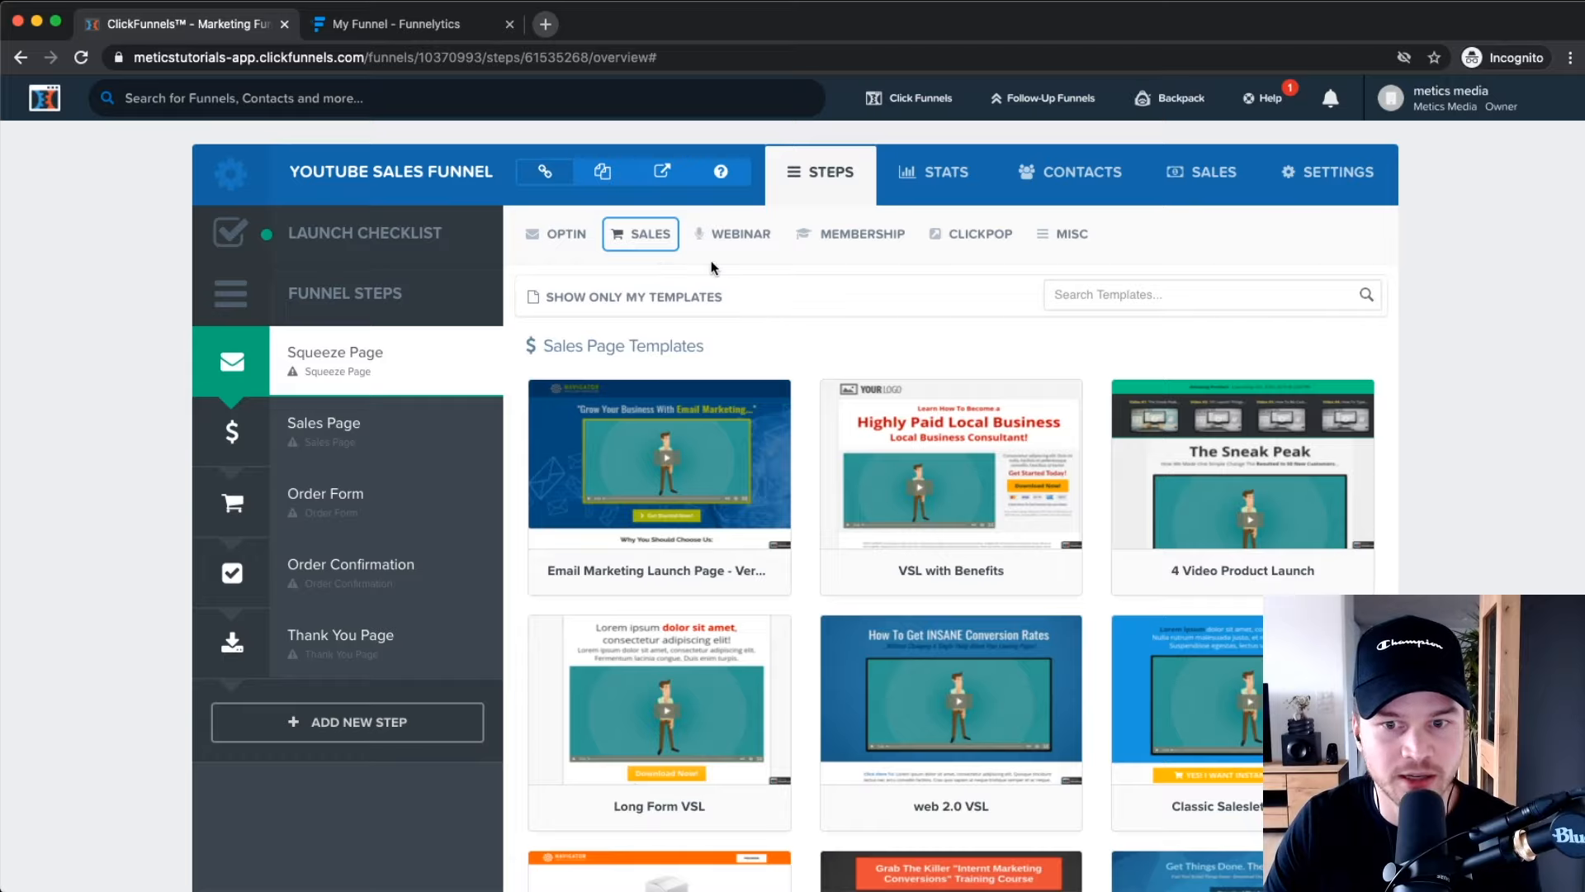
pyautogui.scroll(-3, 949, 330)
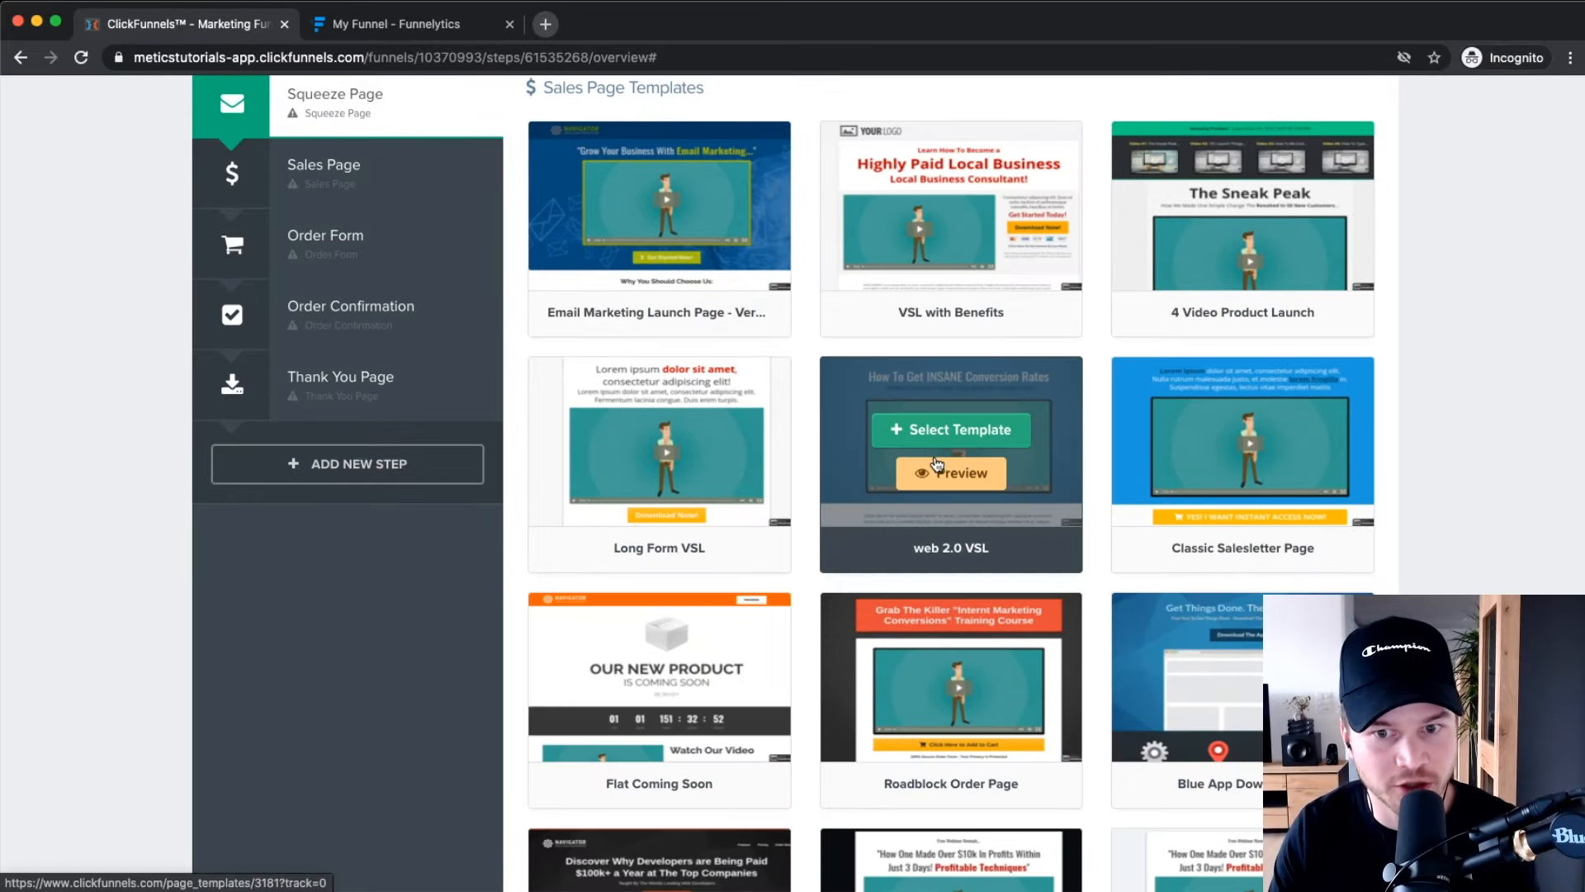
pyautogui.scroll(-5, 935, 487)
pyautogui.scroll(-10, 933, 507)
pyautogui.scroll(20, 860, 636)
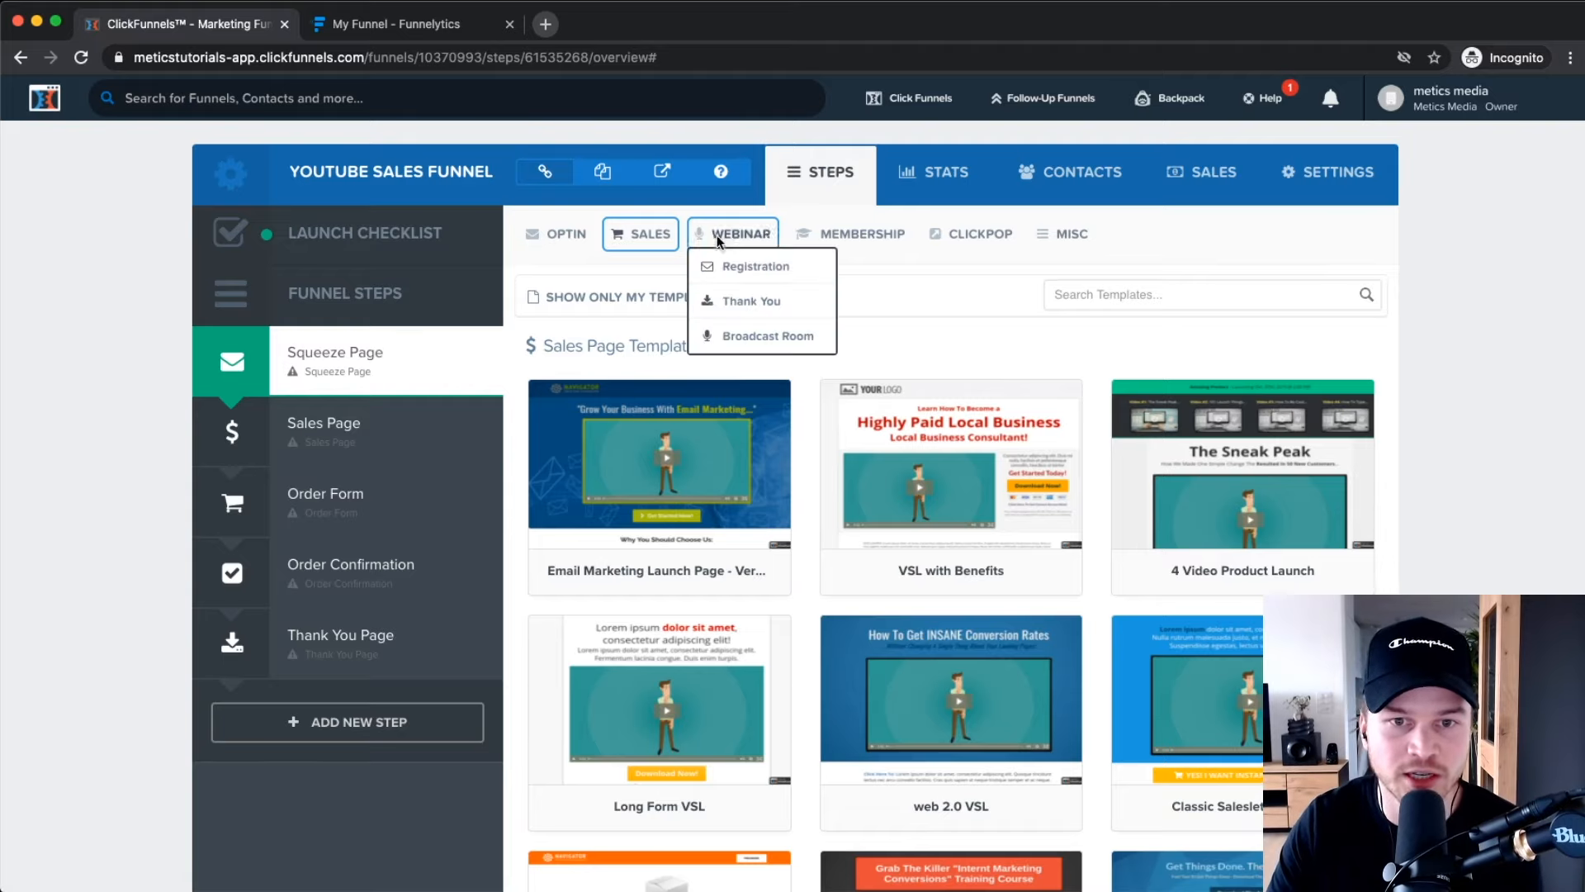
pyautogui.moveTo(740, 234)
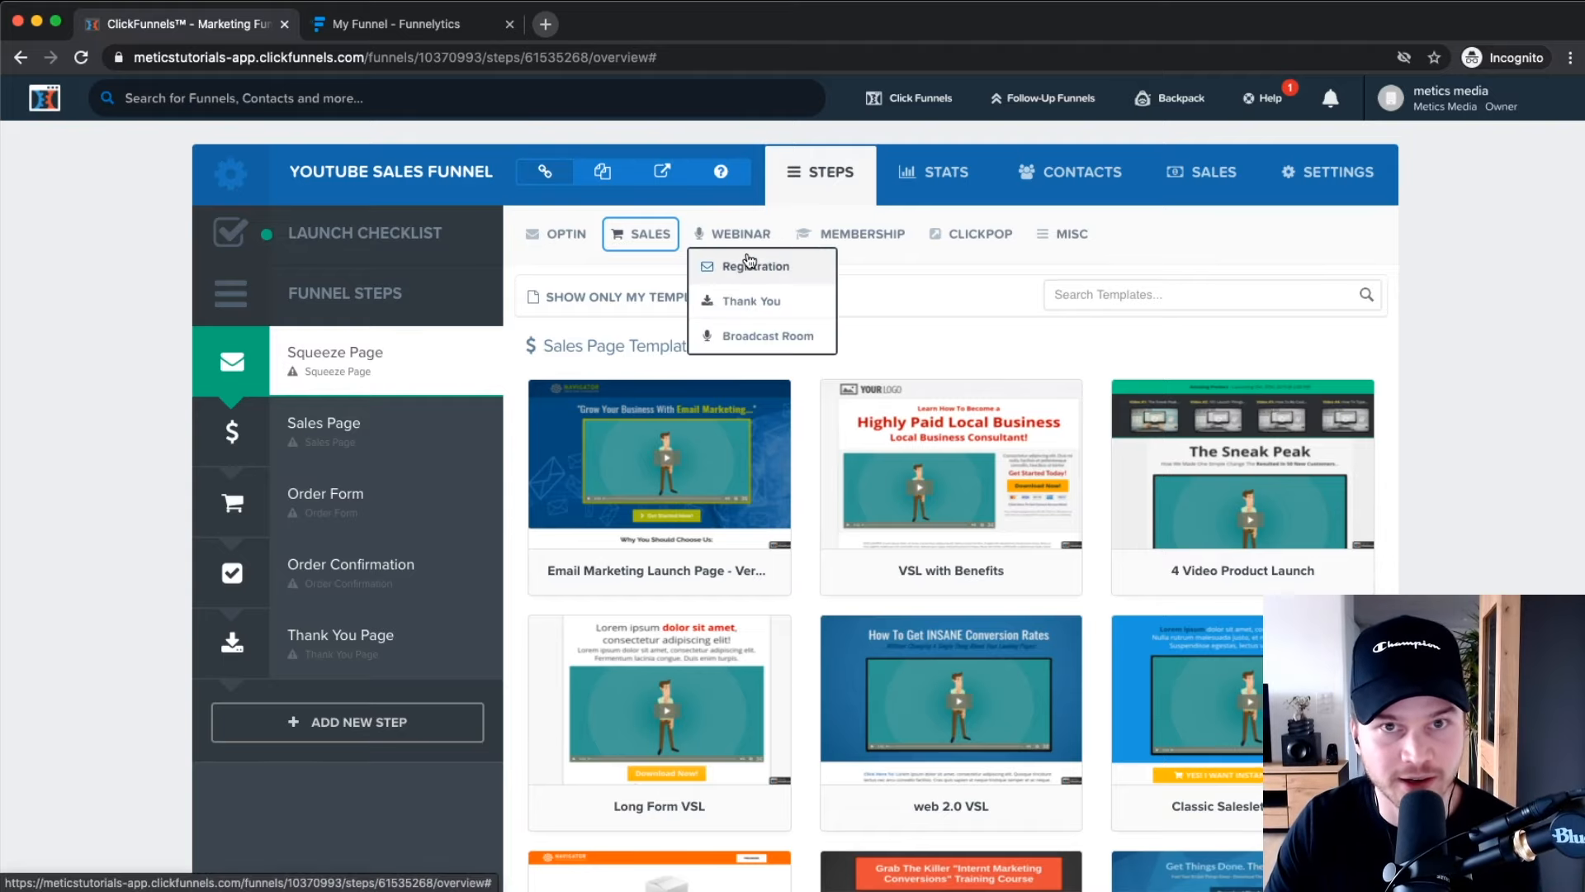
pyautogui.moveTo(856, 233)
pyautogui.moveTo(641, 234)
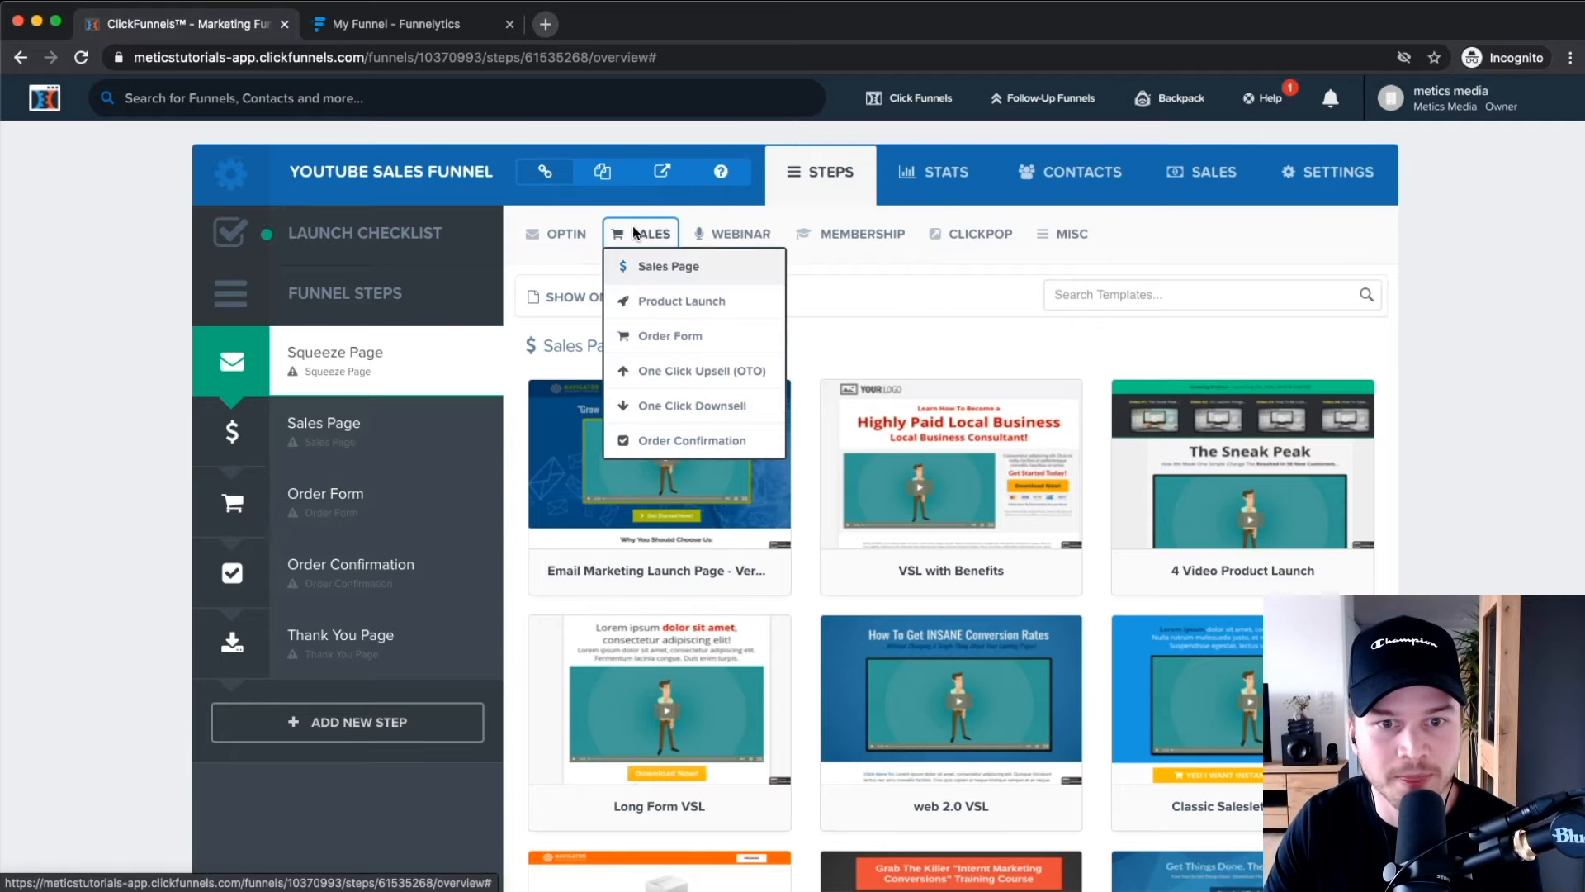
pyautogui.click(687, 333)
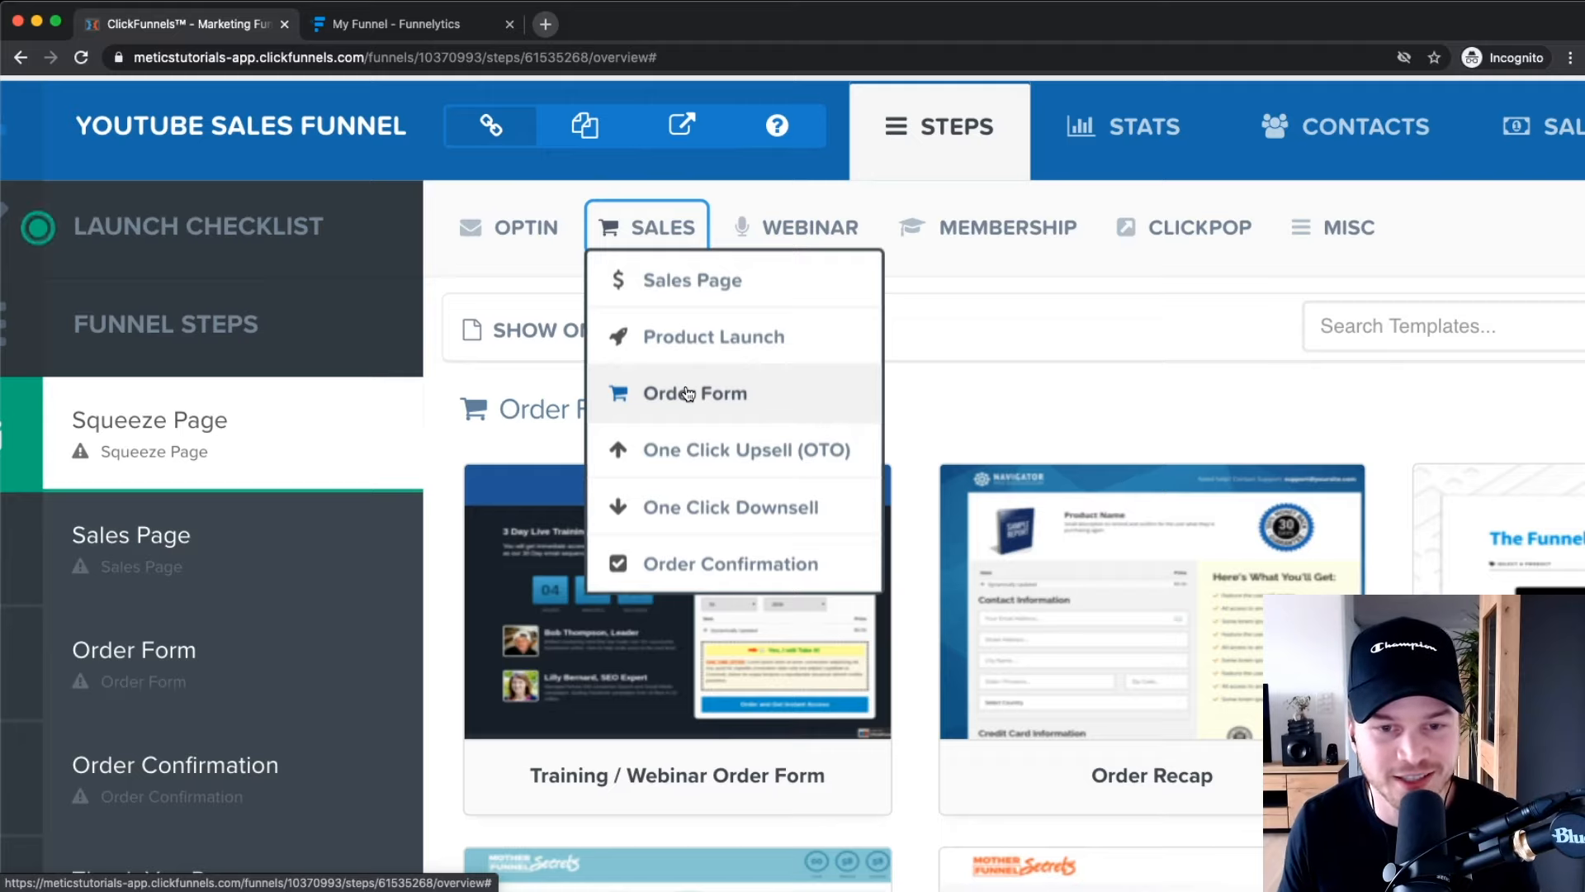
pyautogui.moveTo(546, 235)
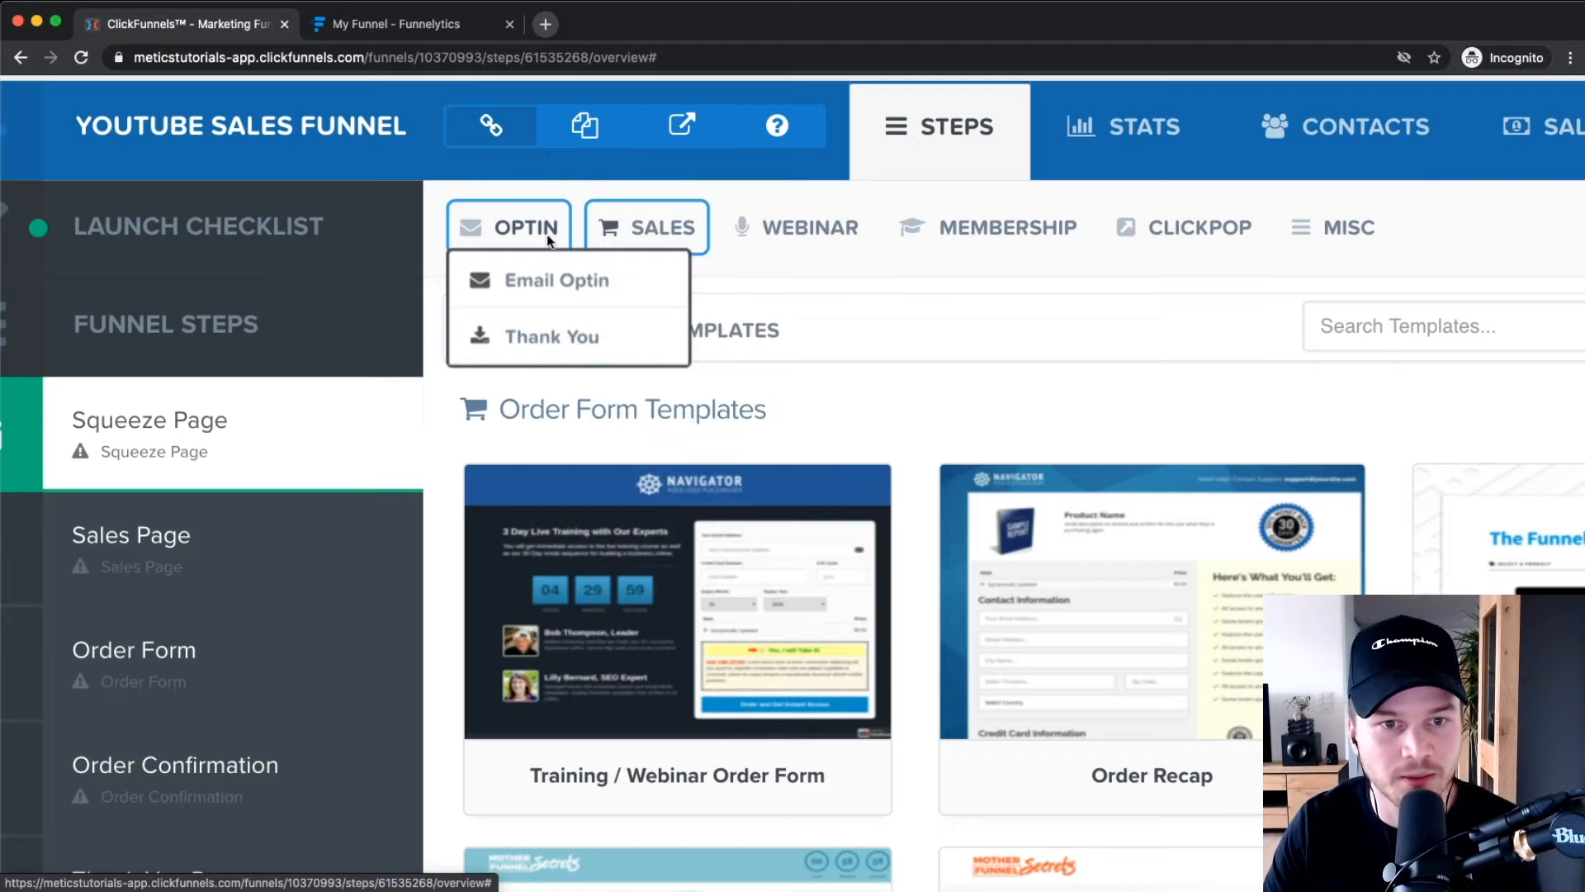
pyautogui.click(541, 285)
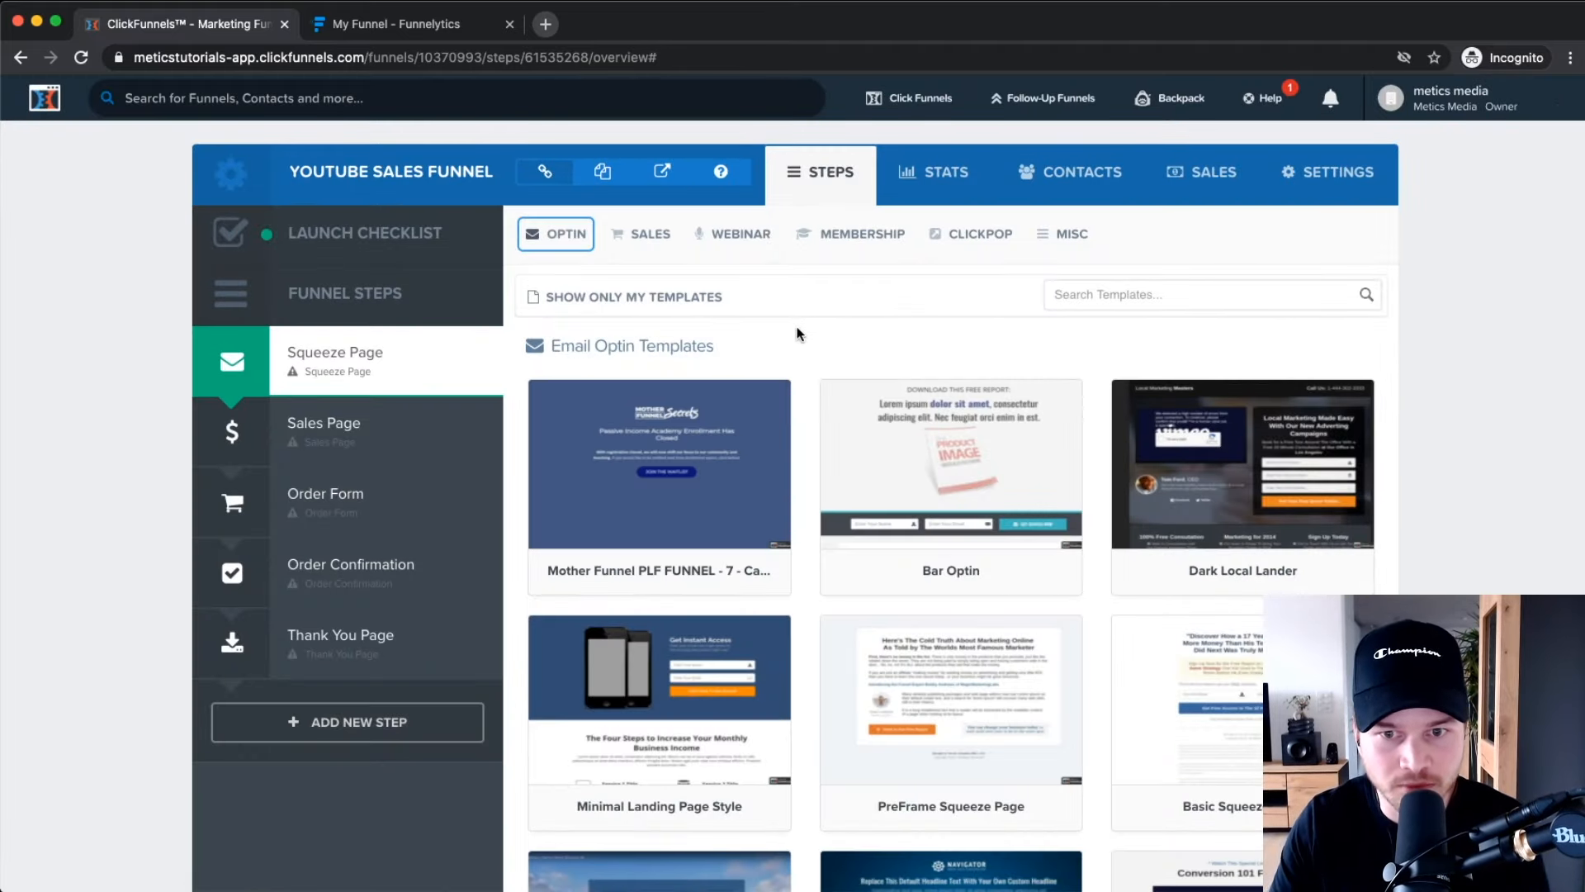
# Choose the Optin Blank Start template from the Email Optin templates for the Squeeze Page.
pyautogui.scroll(-20, 796, 325)
pyautogui.scroll(-15, 793, 405)
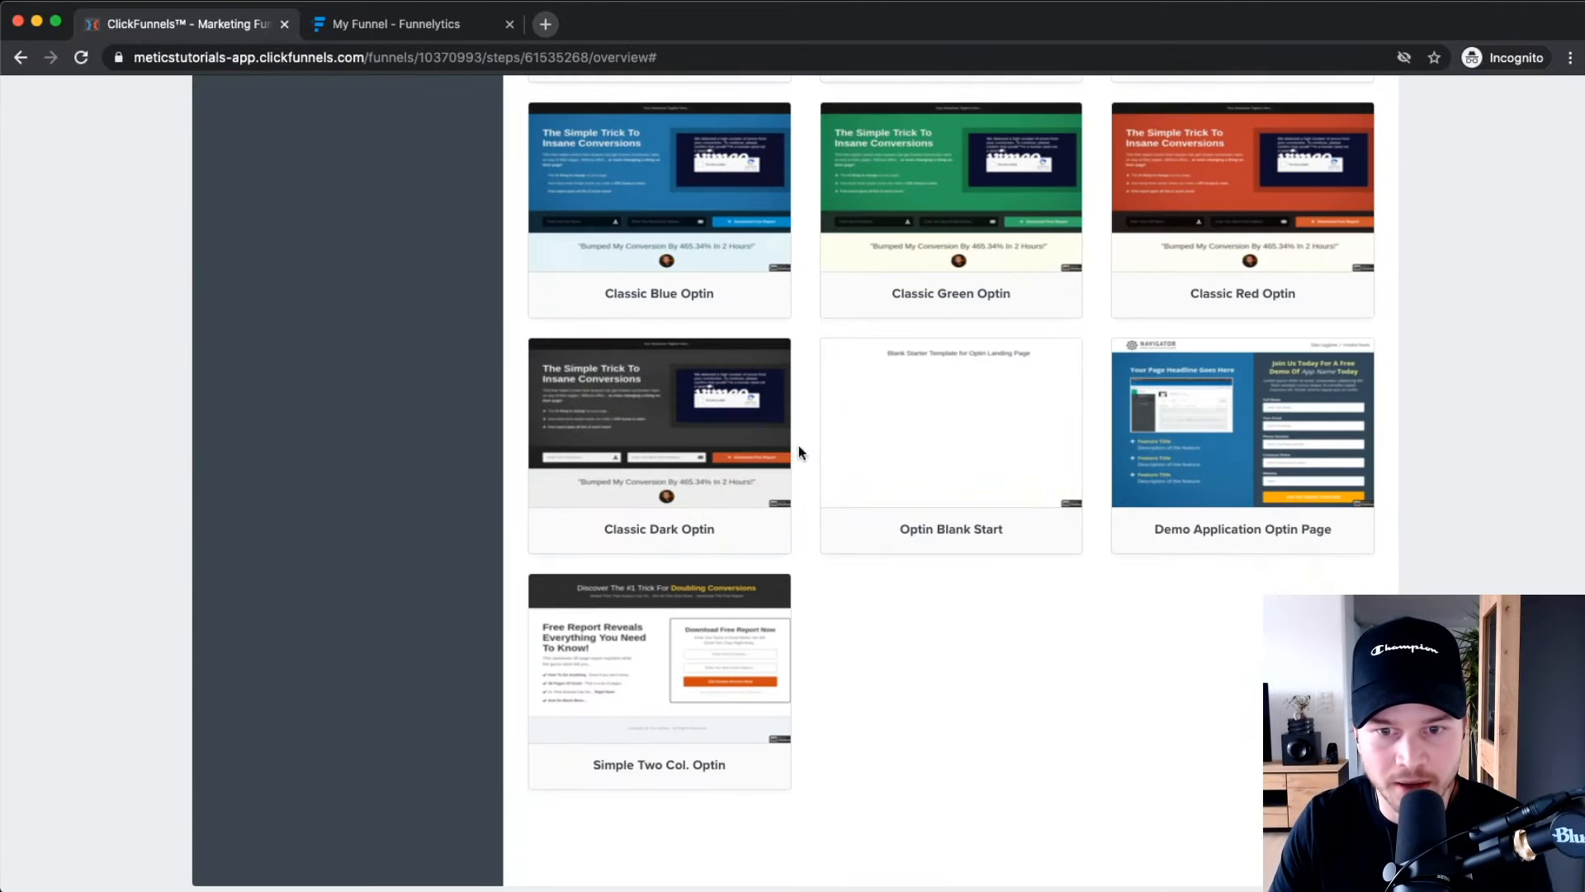
pyautogui.moveTo(950, 501)
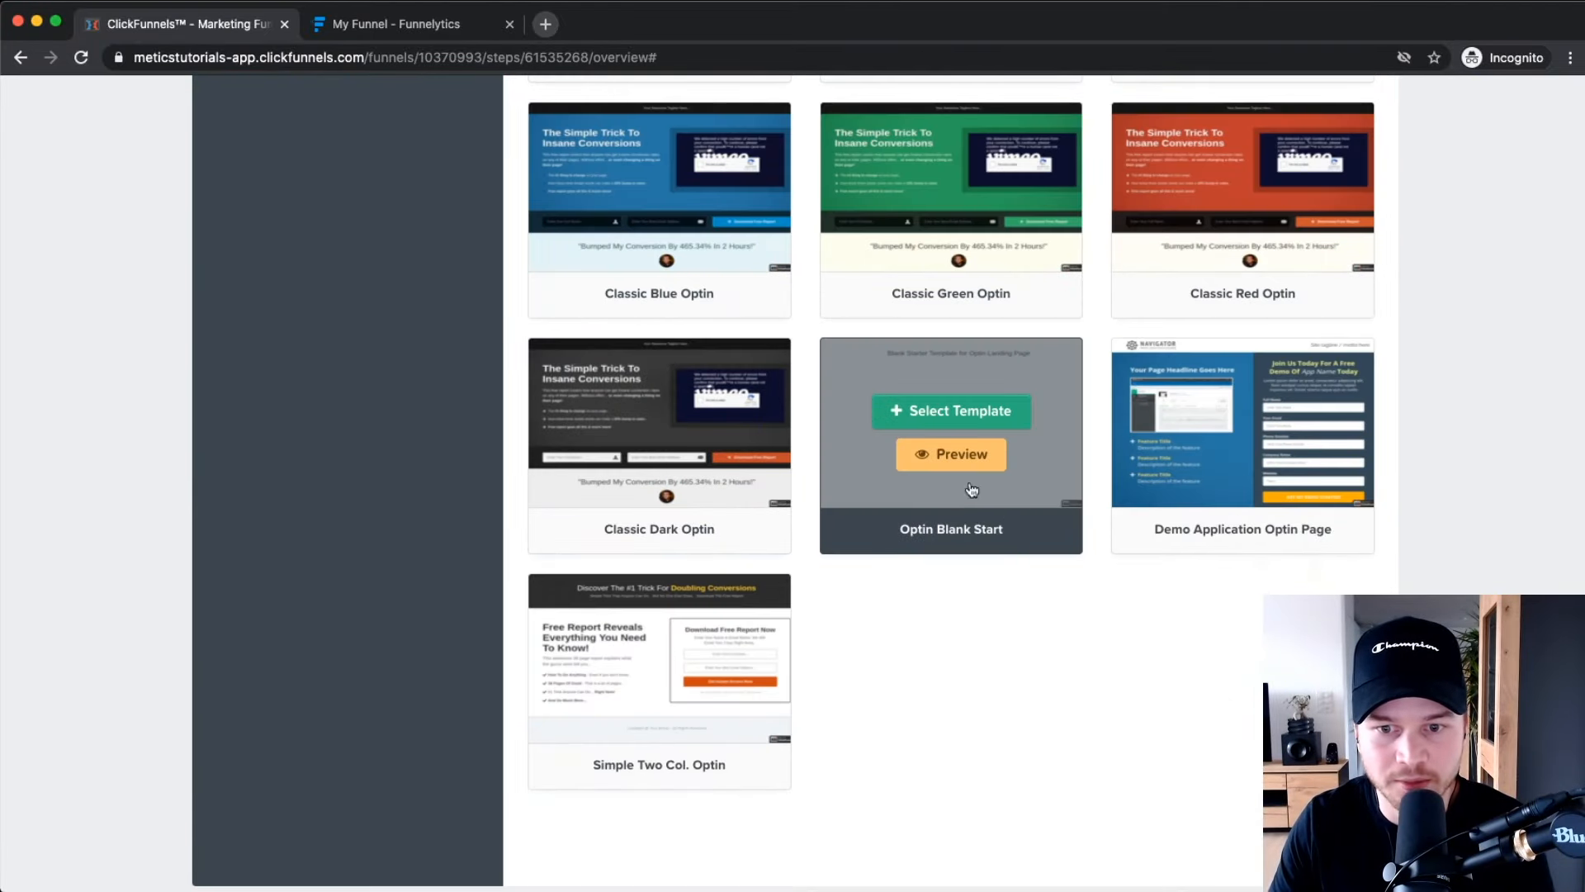
pyautogui.click(941, 417)
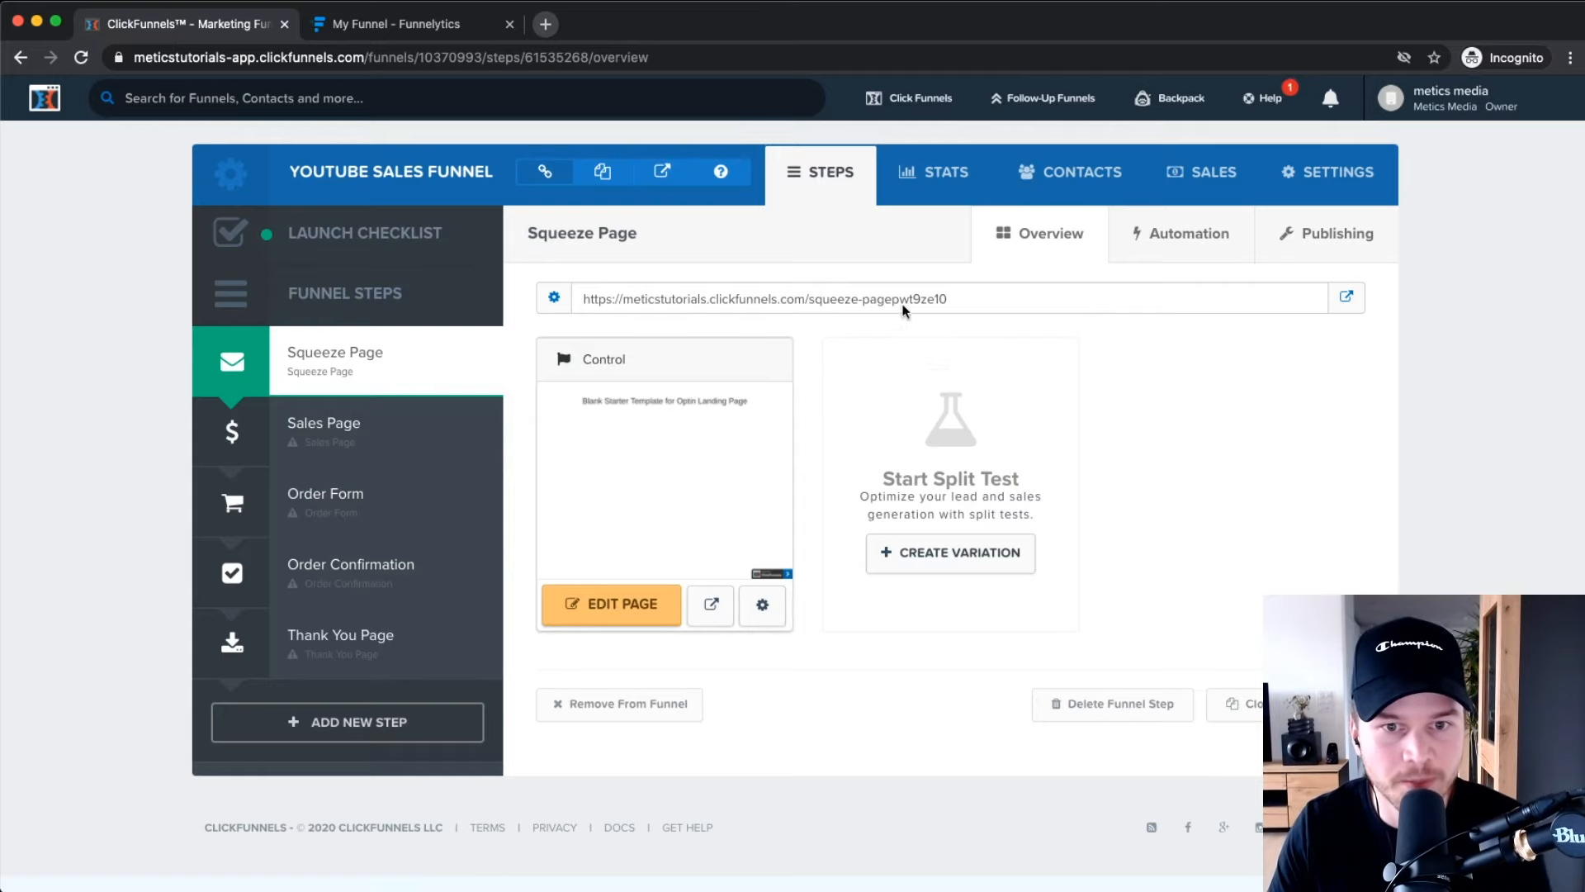
# Open the Squeeze Page in the editor and delete the starter template's headline section.
pyautogui.moveTo(586, 297); pyautogui.dragTo(979, 304)
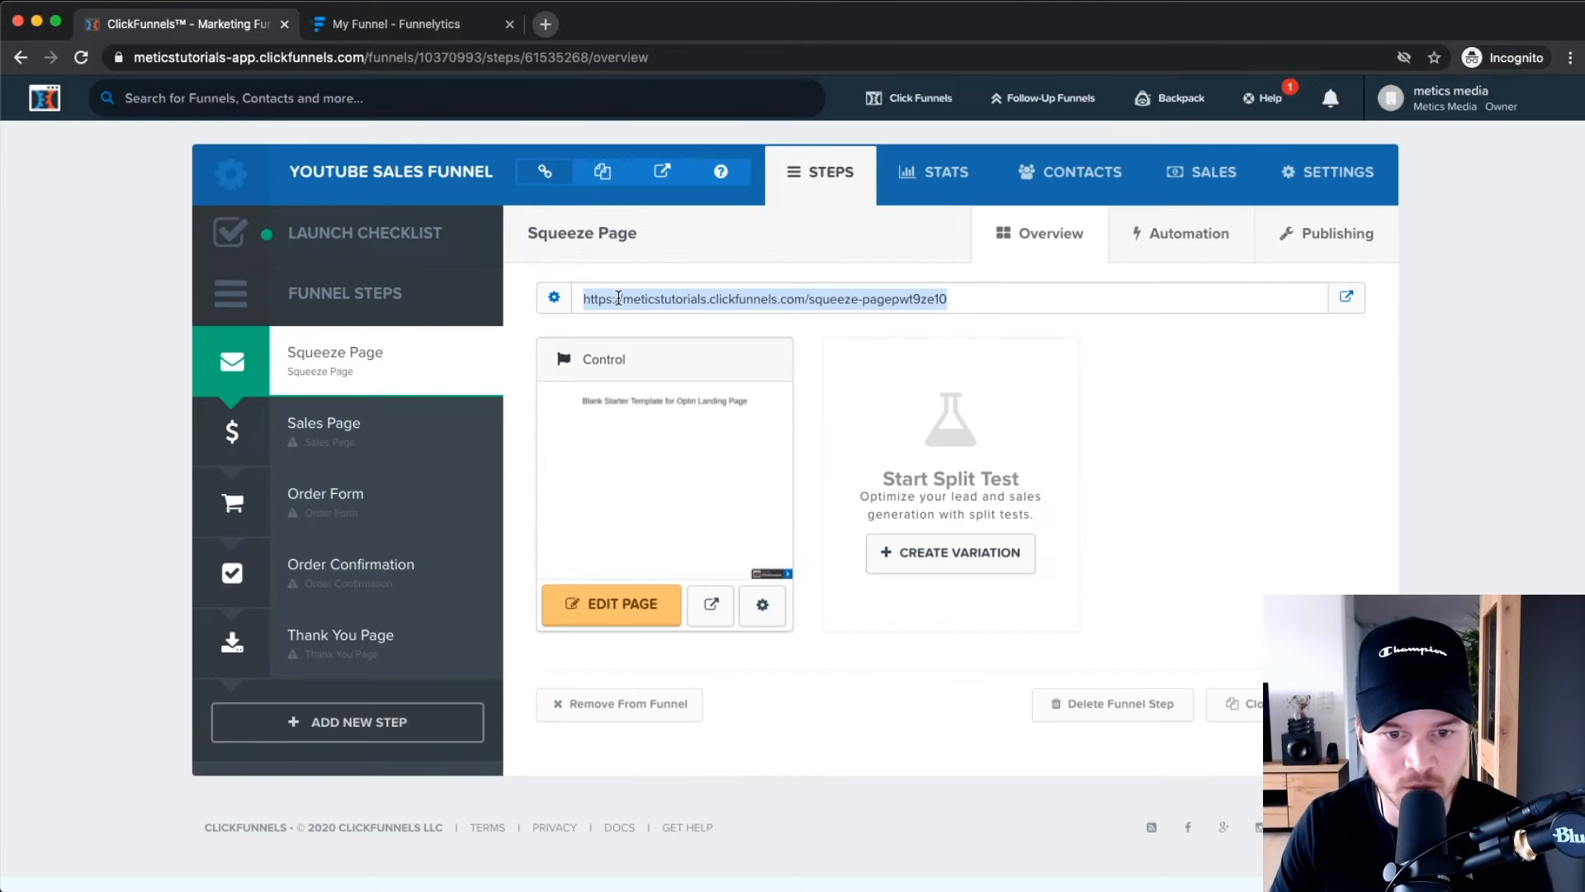
pyautogui.click(611, 609)
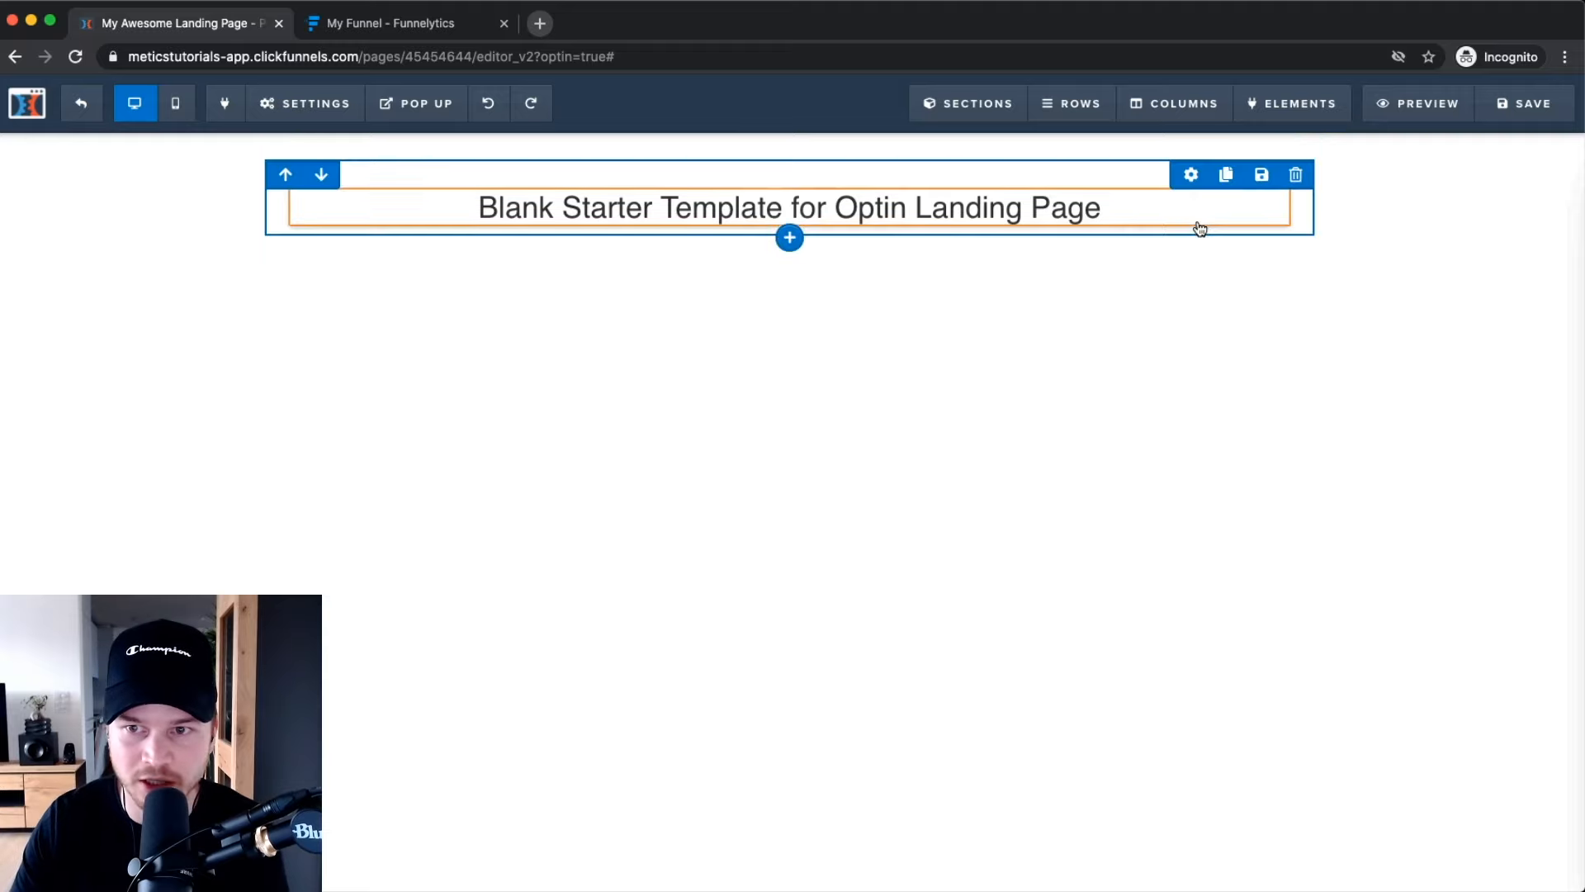
pyautogui.click(1297, 217)
pyautogui.click(948, 166)
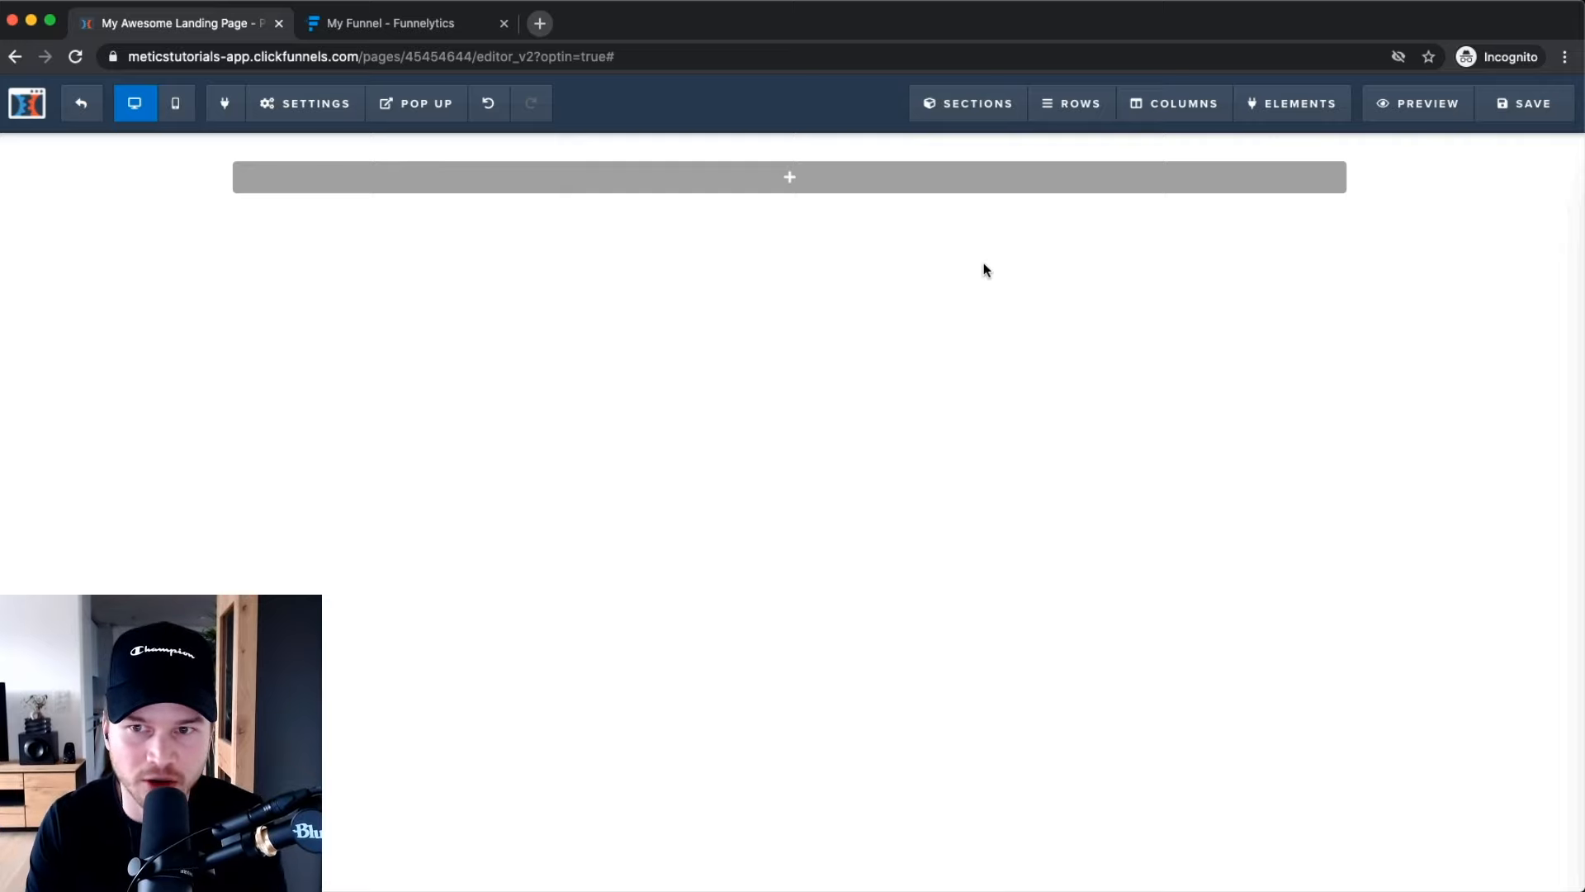
pyautogui.scroll(5, 992, 279)
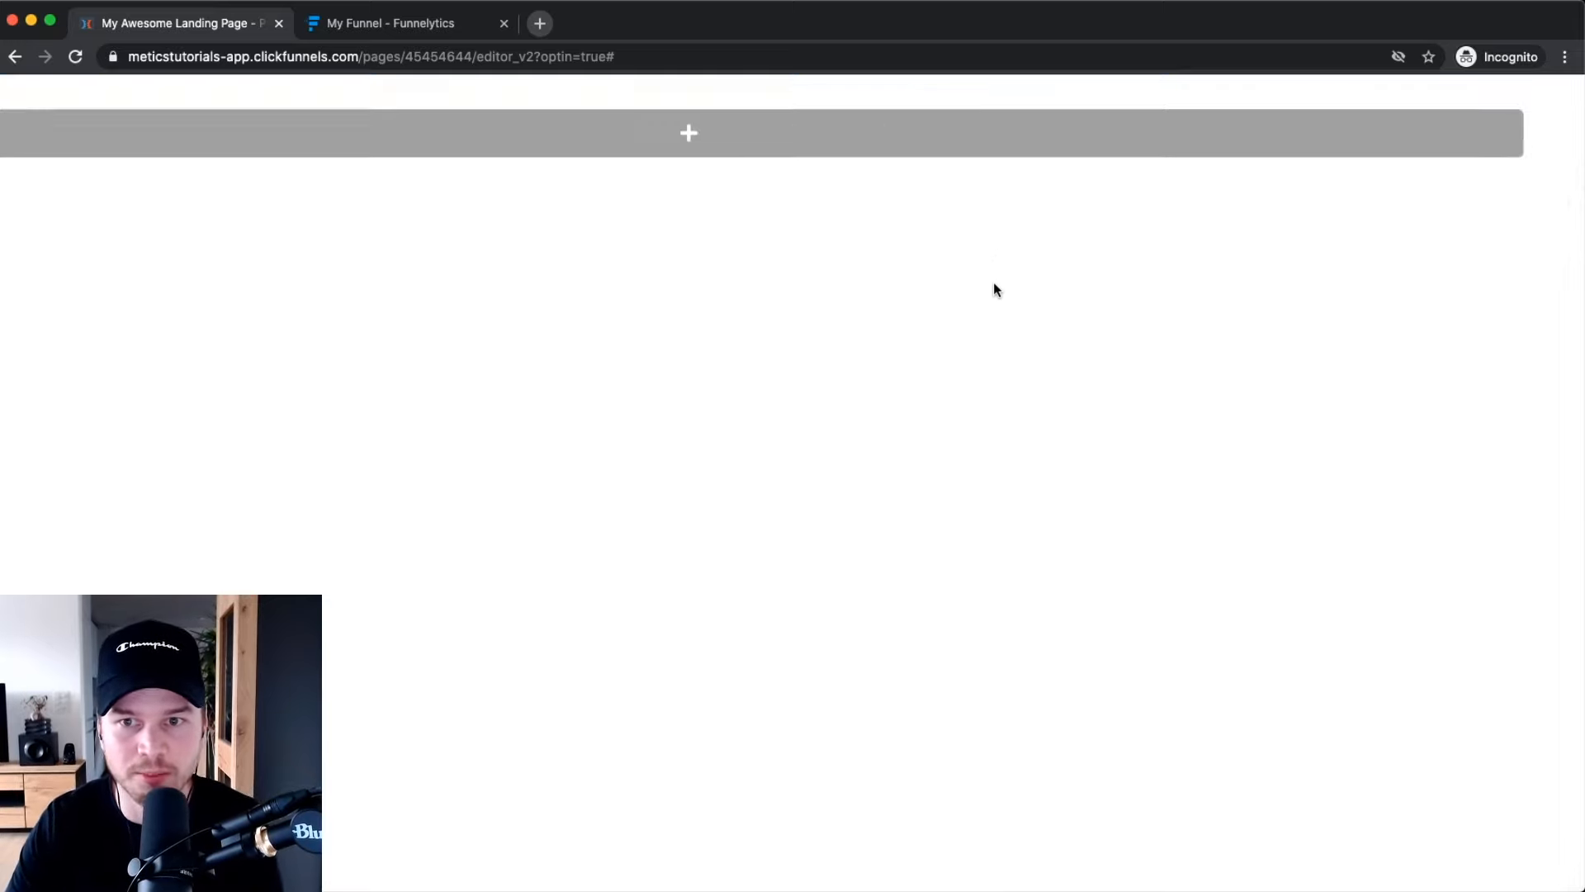
pyautogui.scroll(2, 993, 284)
pyautogui.hscroll(3, 994, 290)
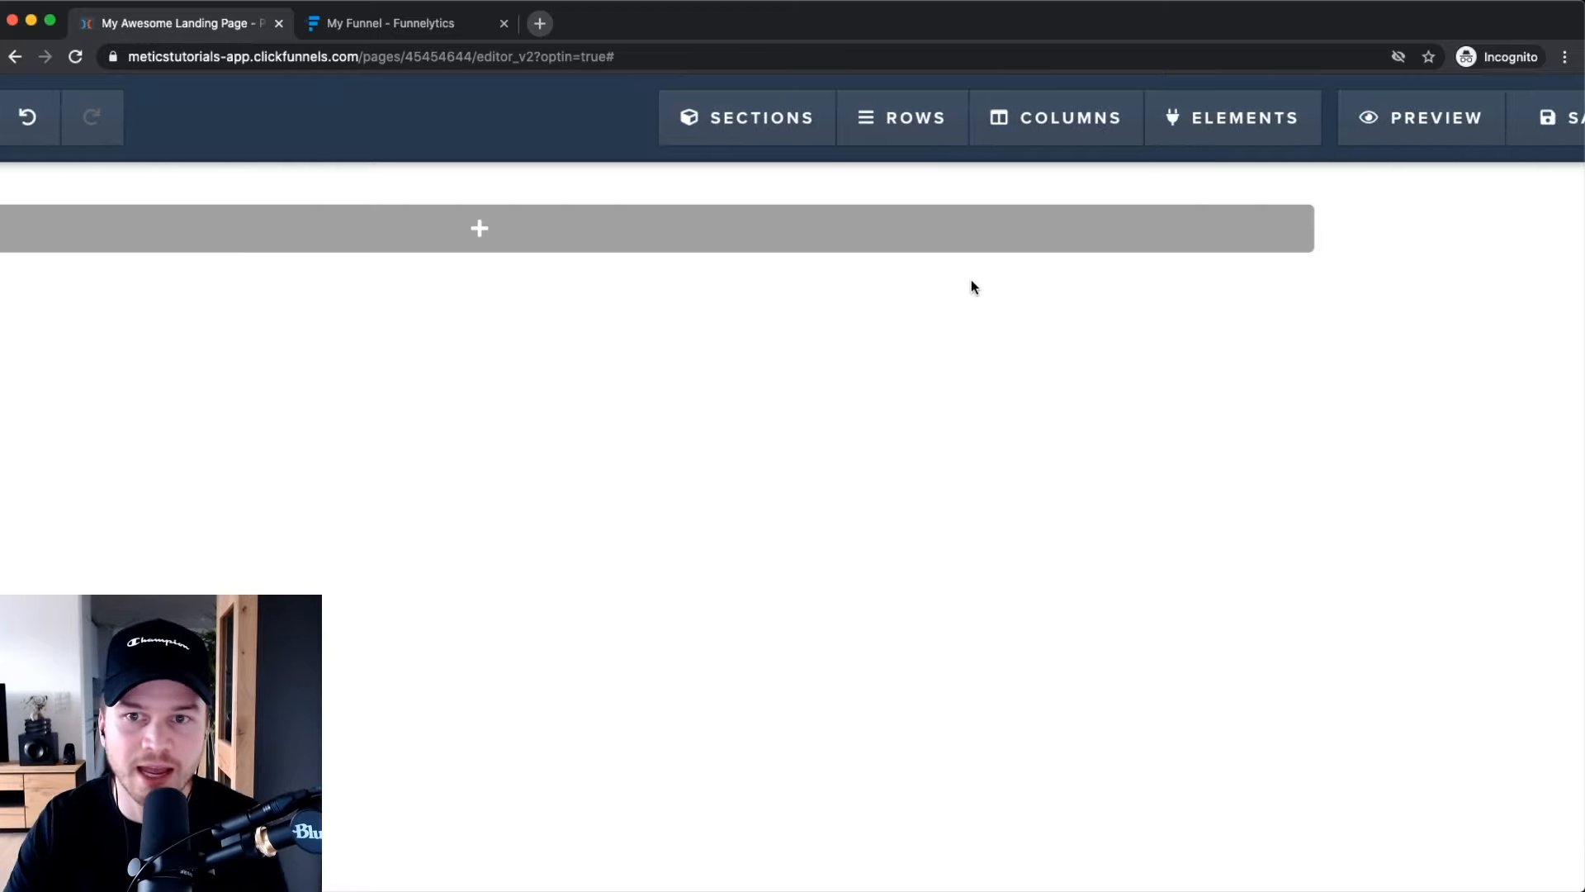
pyautogui.hscroll(1, 971, 279)
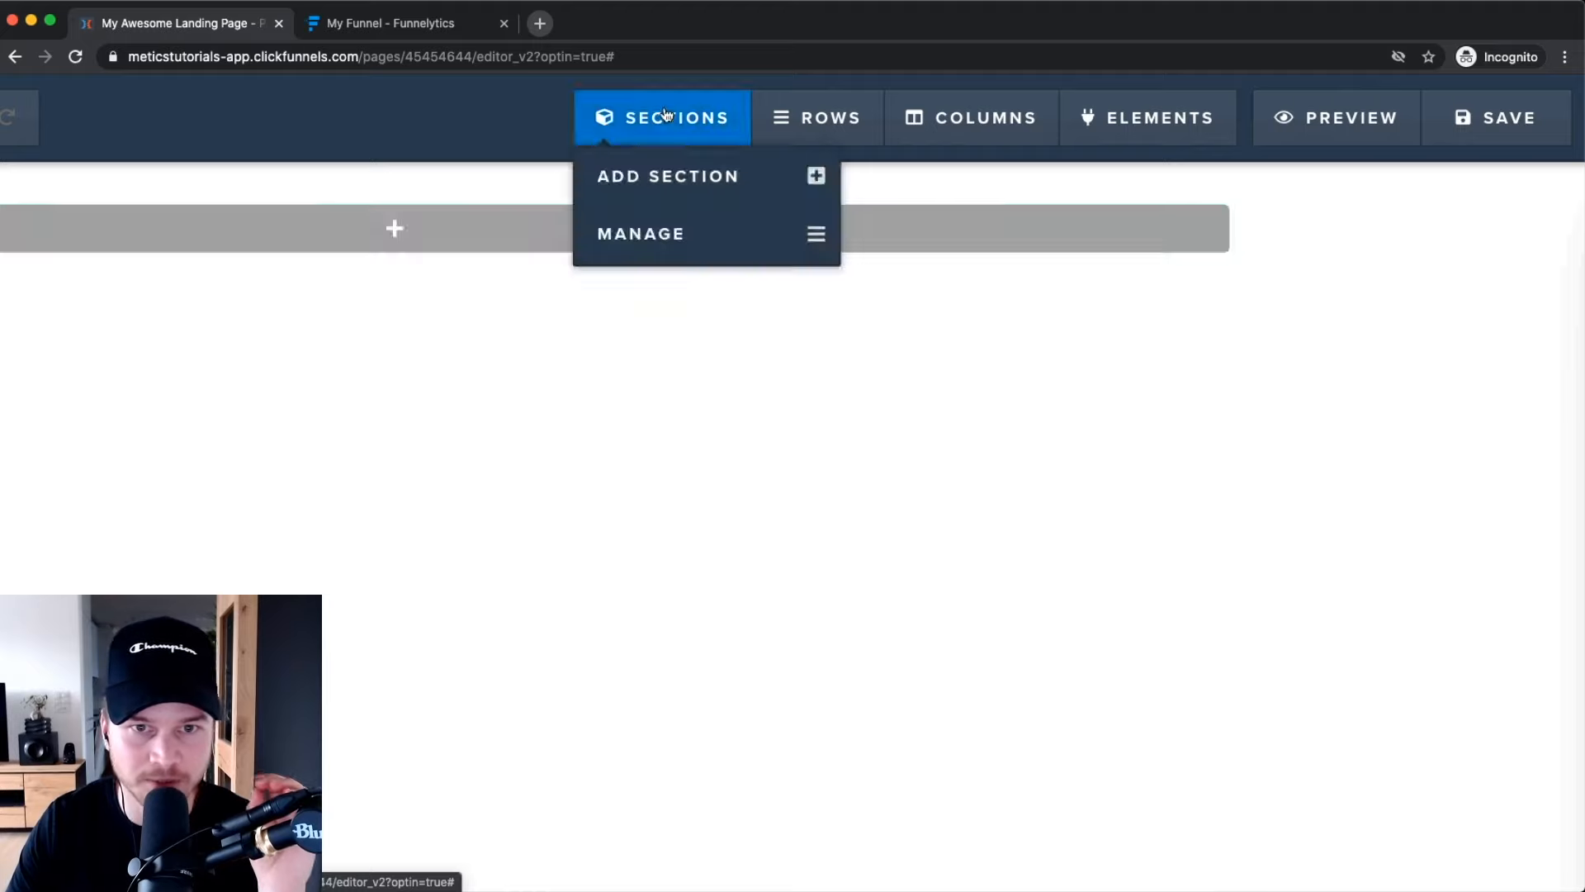
pyautogui.moveTo(811, 100)
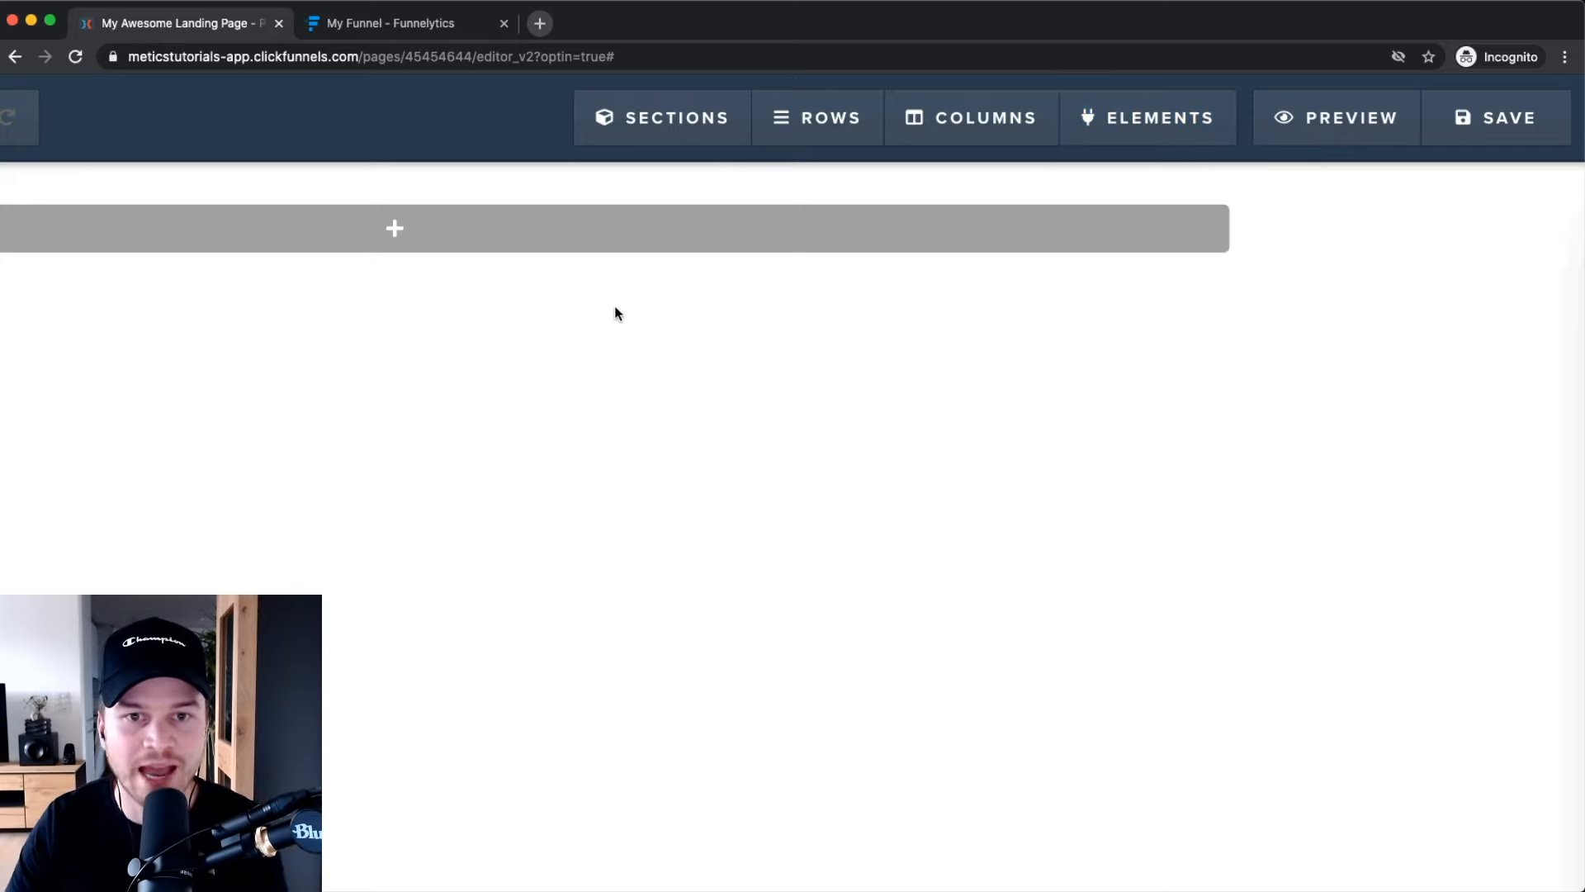
pyautogui.moveTo(845, 126)
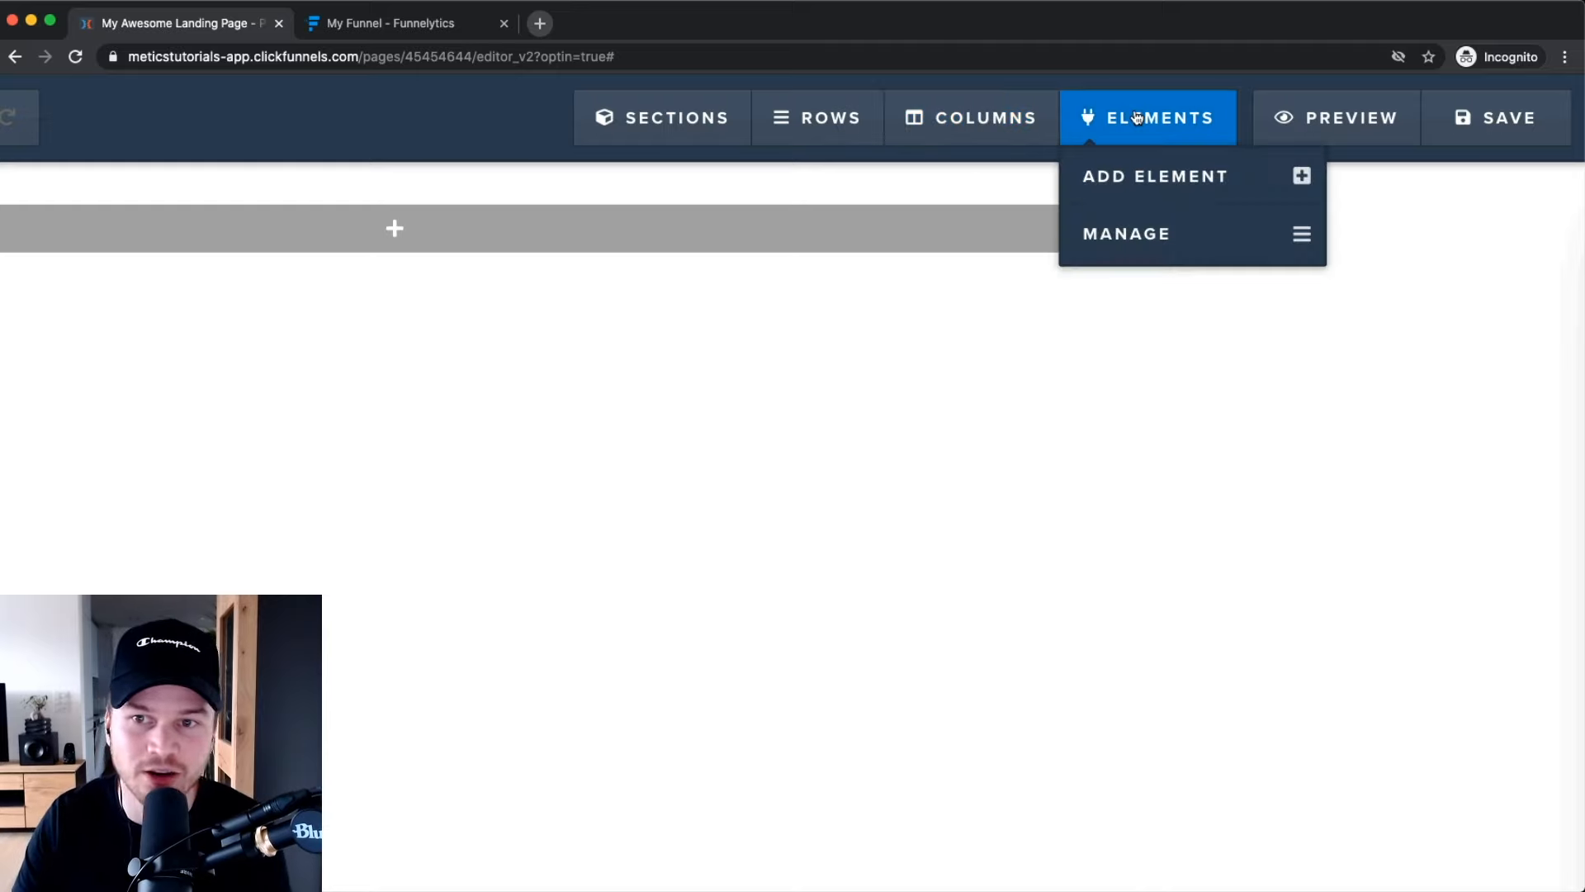
pyautogui.moveTo(1127, 122)
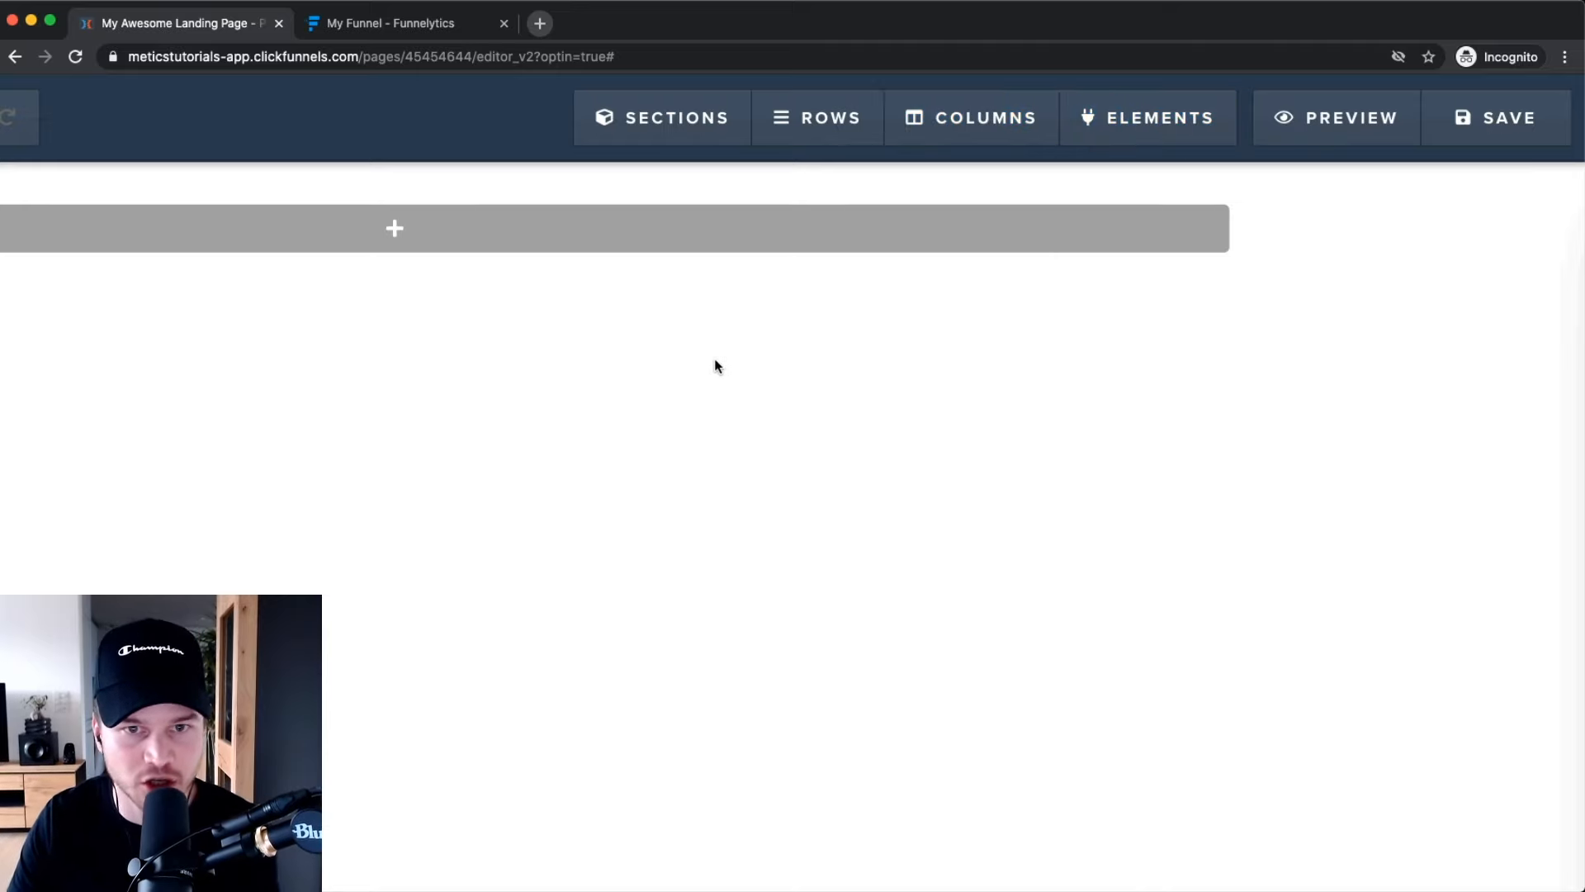
pyautogui.moveTo(652, 123)
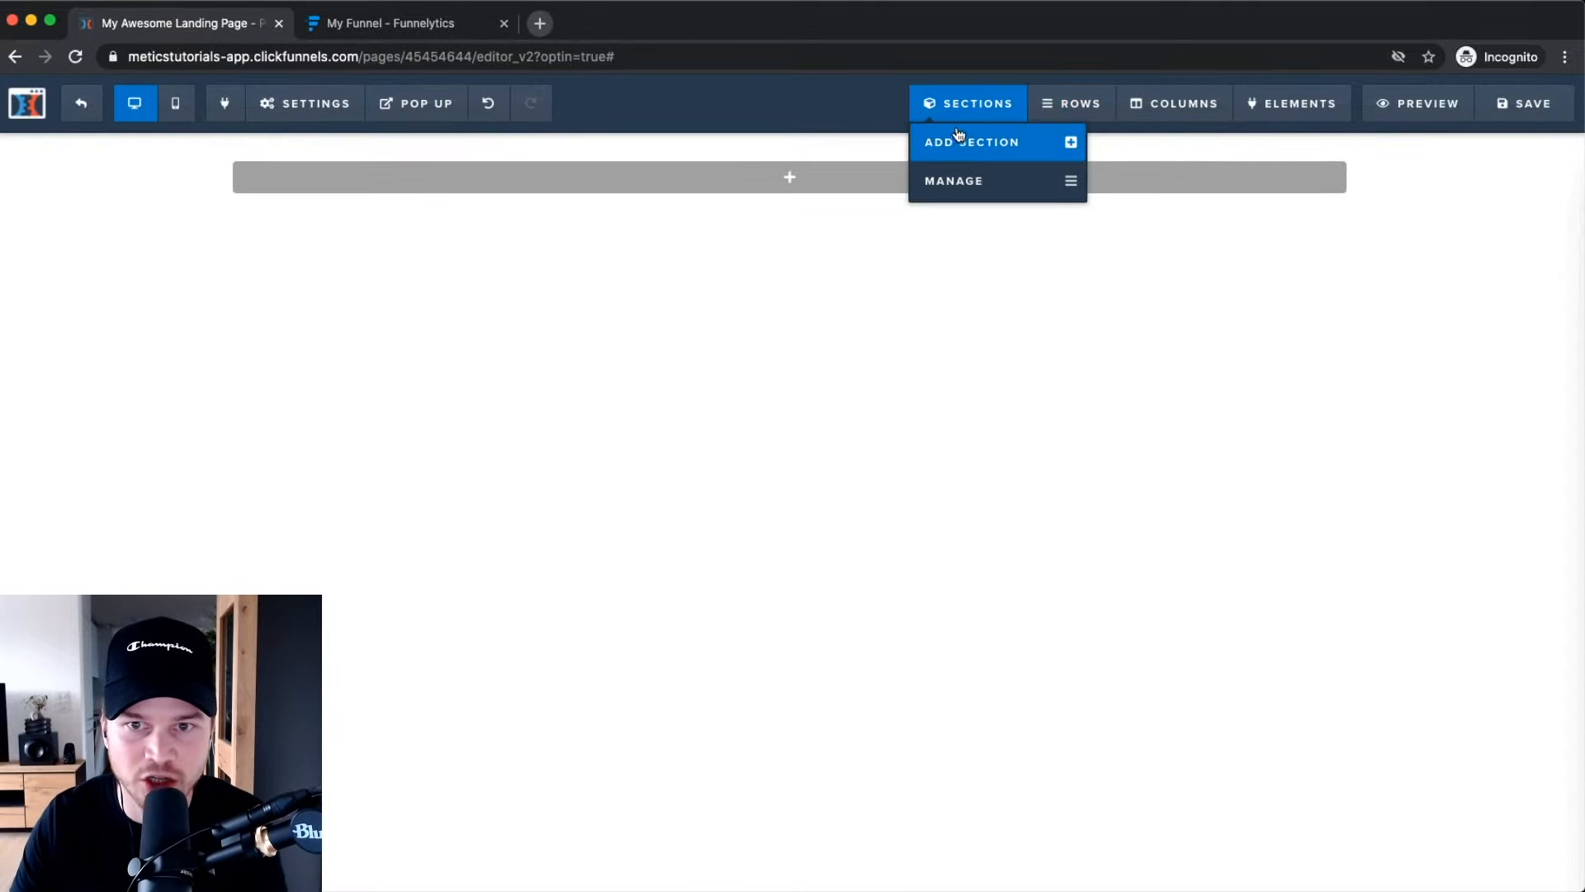
# Add a MEDIUM-width section to the squeeze page from the section layouts.
pyautogui.click(960, 140)
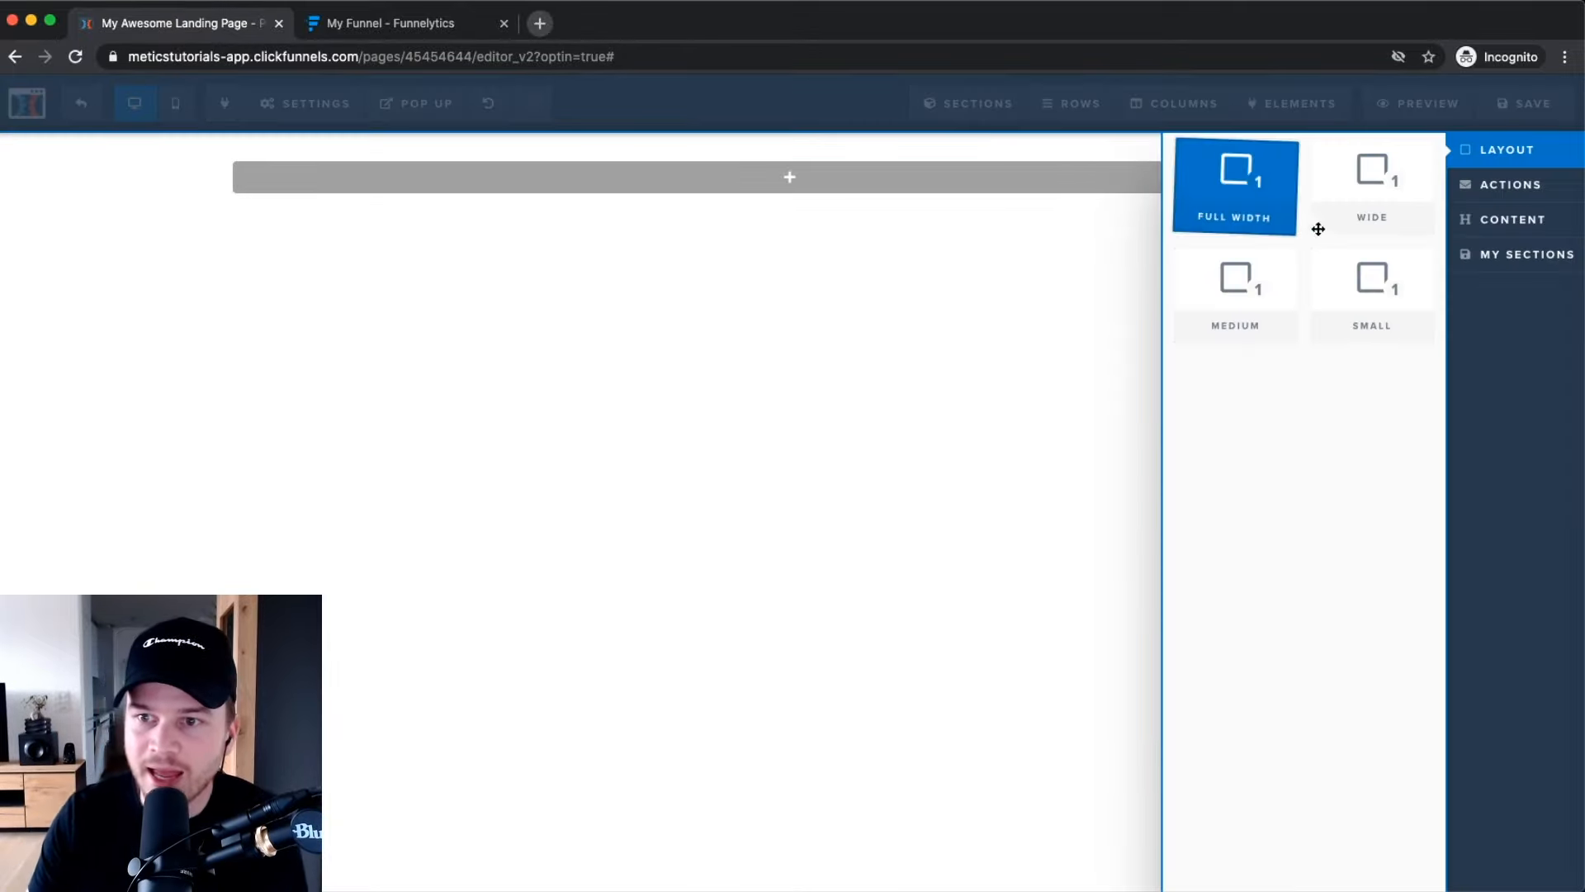
pyautogui.moveTo(1333, 229); pyautogui.dragTo(1320, 233)
pyautogui.click(803, 325)
pyautogui.moveTo(800, 176)
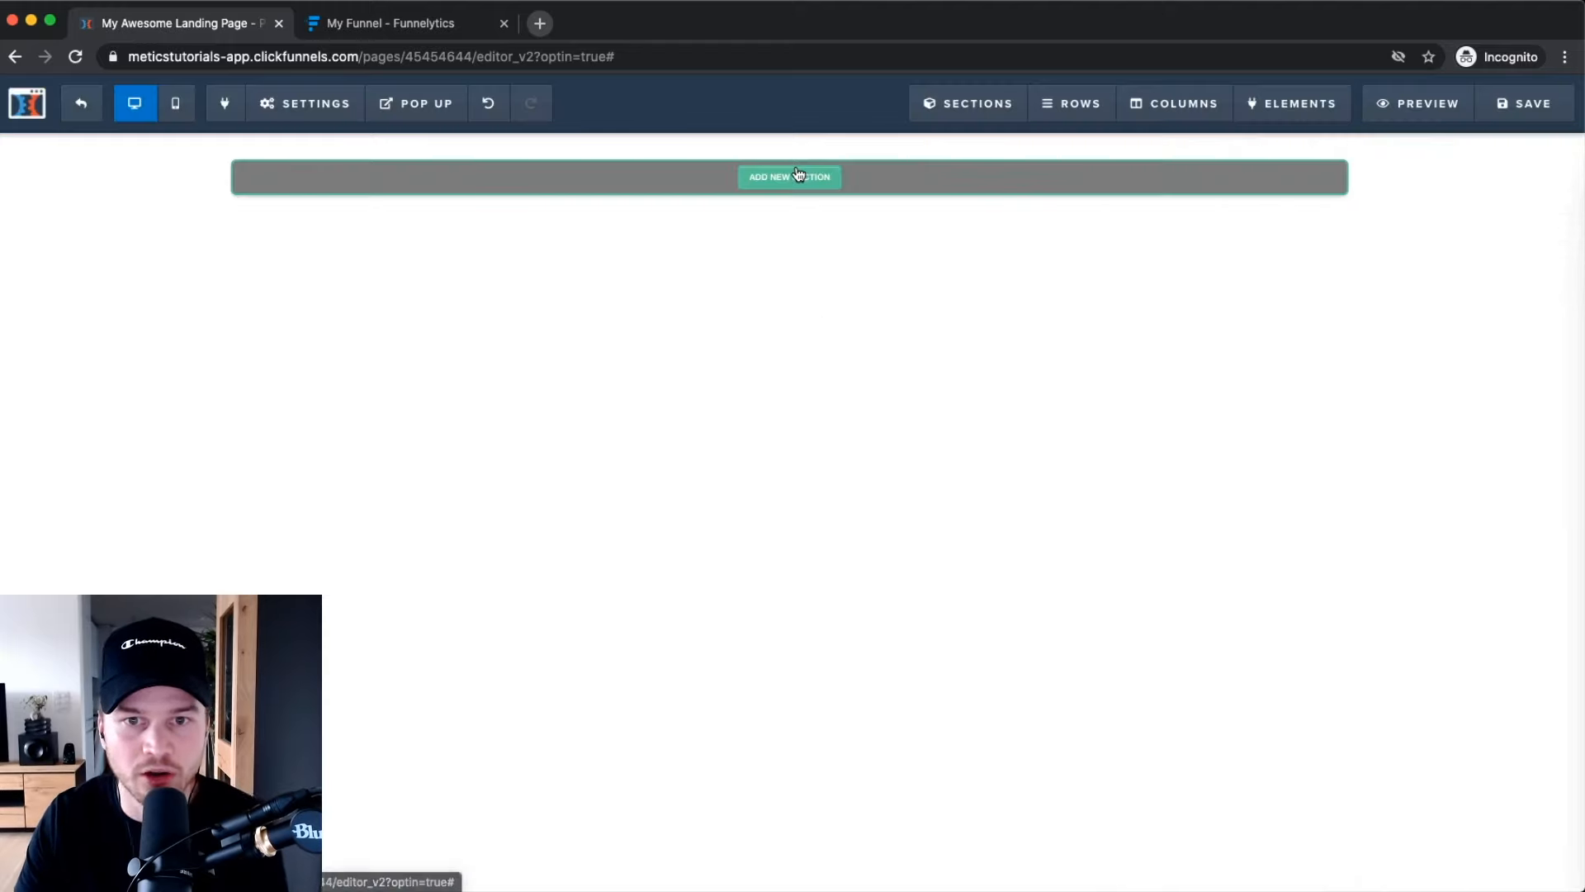
pyautogui.scroll(4, 813, 198)
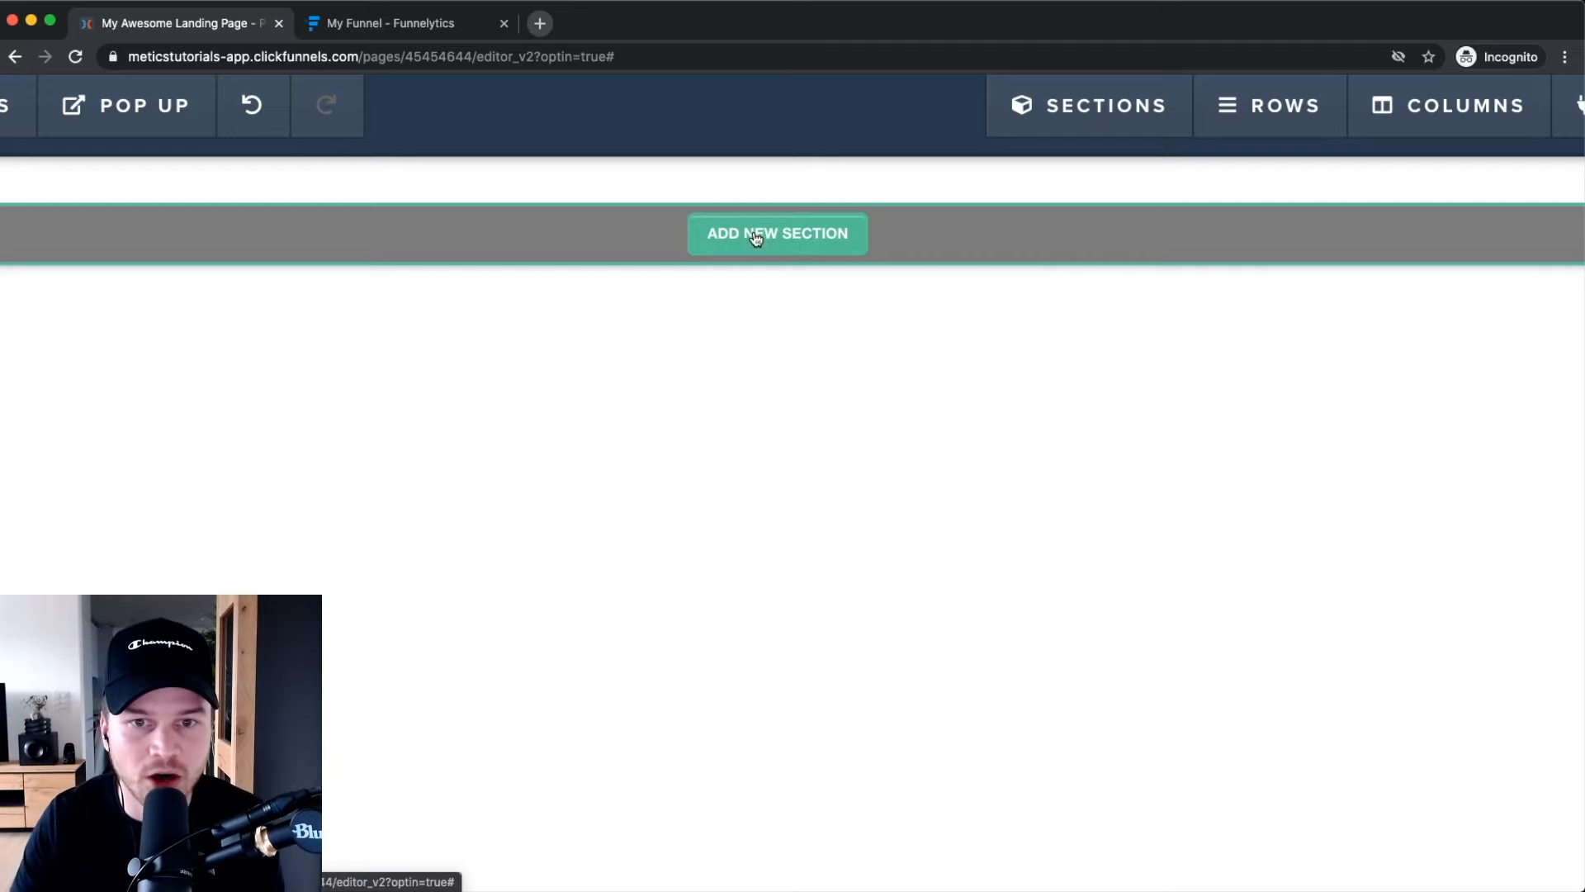
pyautogui.click(757, 238)
pyautogui.scroll(-4, 864, 312)
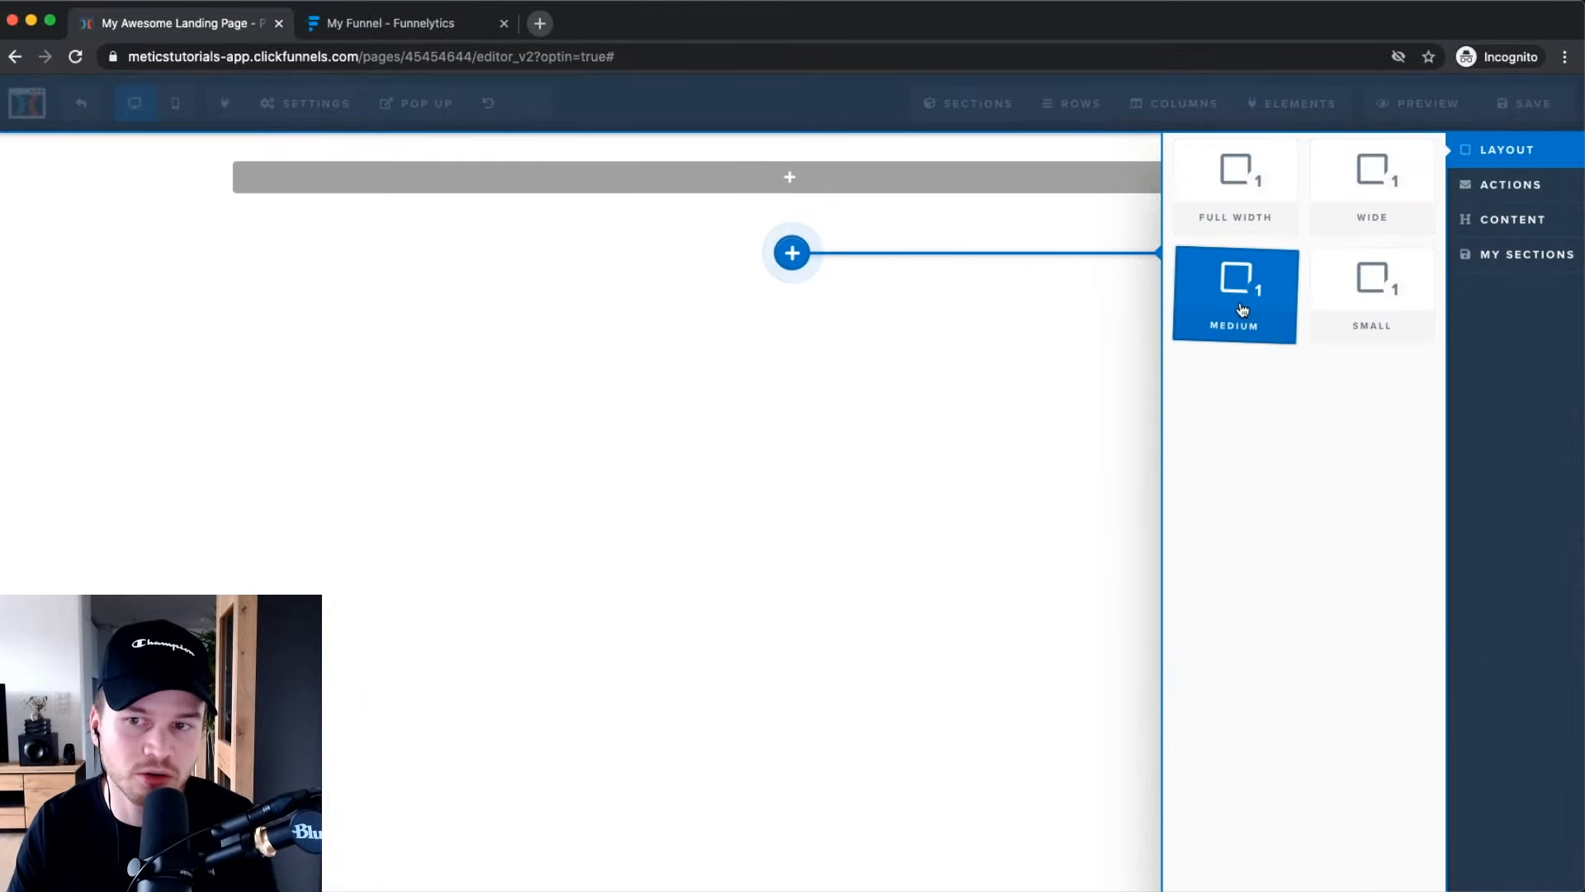
pyautogui.scroll(4, 1334, 305)
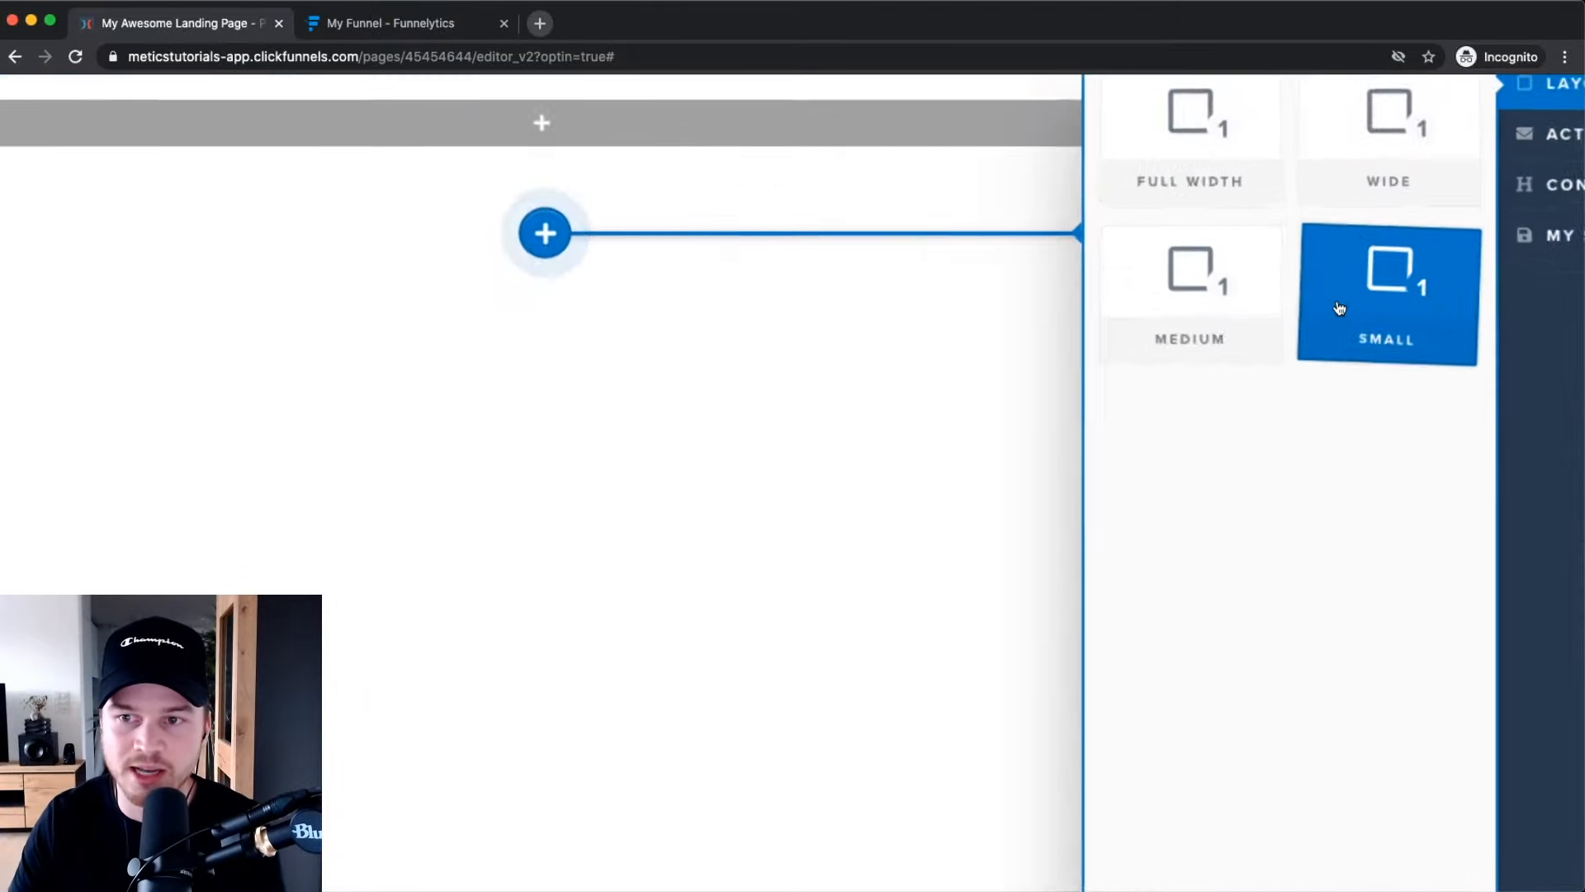
pyautogui.scroll(2, 1341, 340)
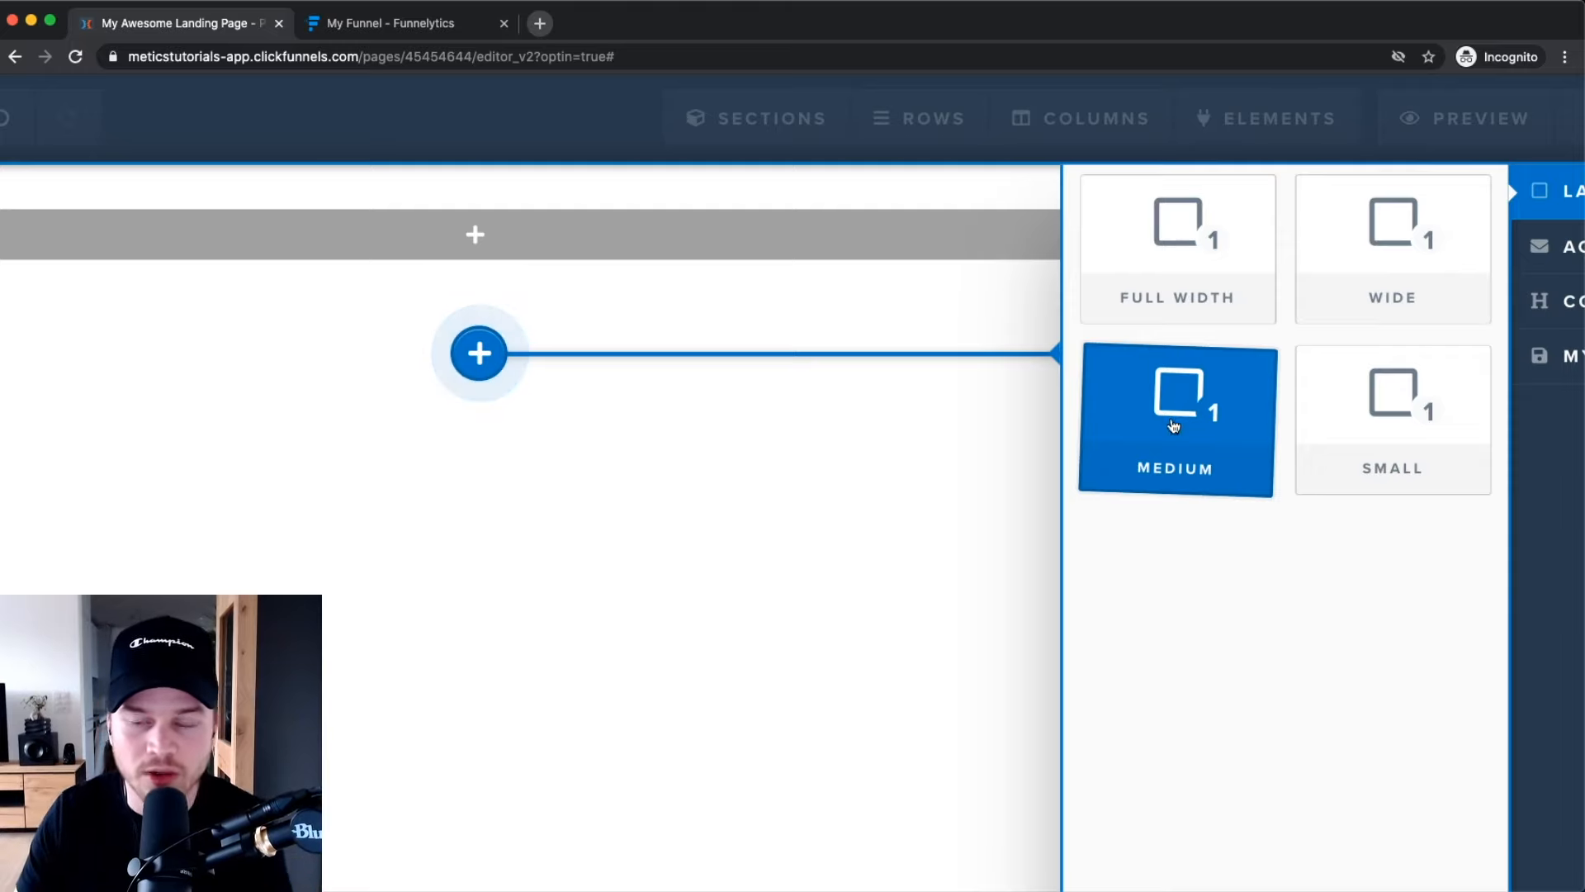
pyautogui.click(1172, 421)
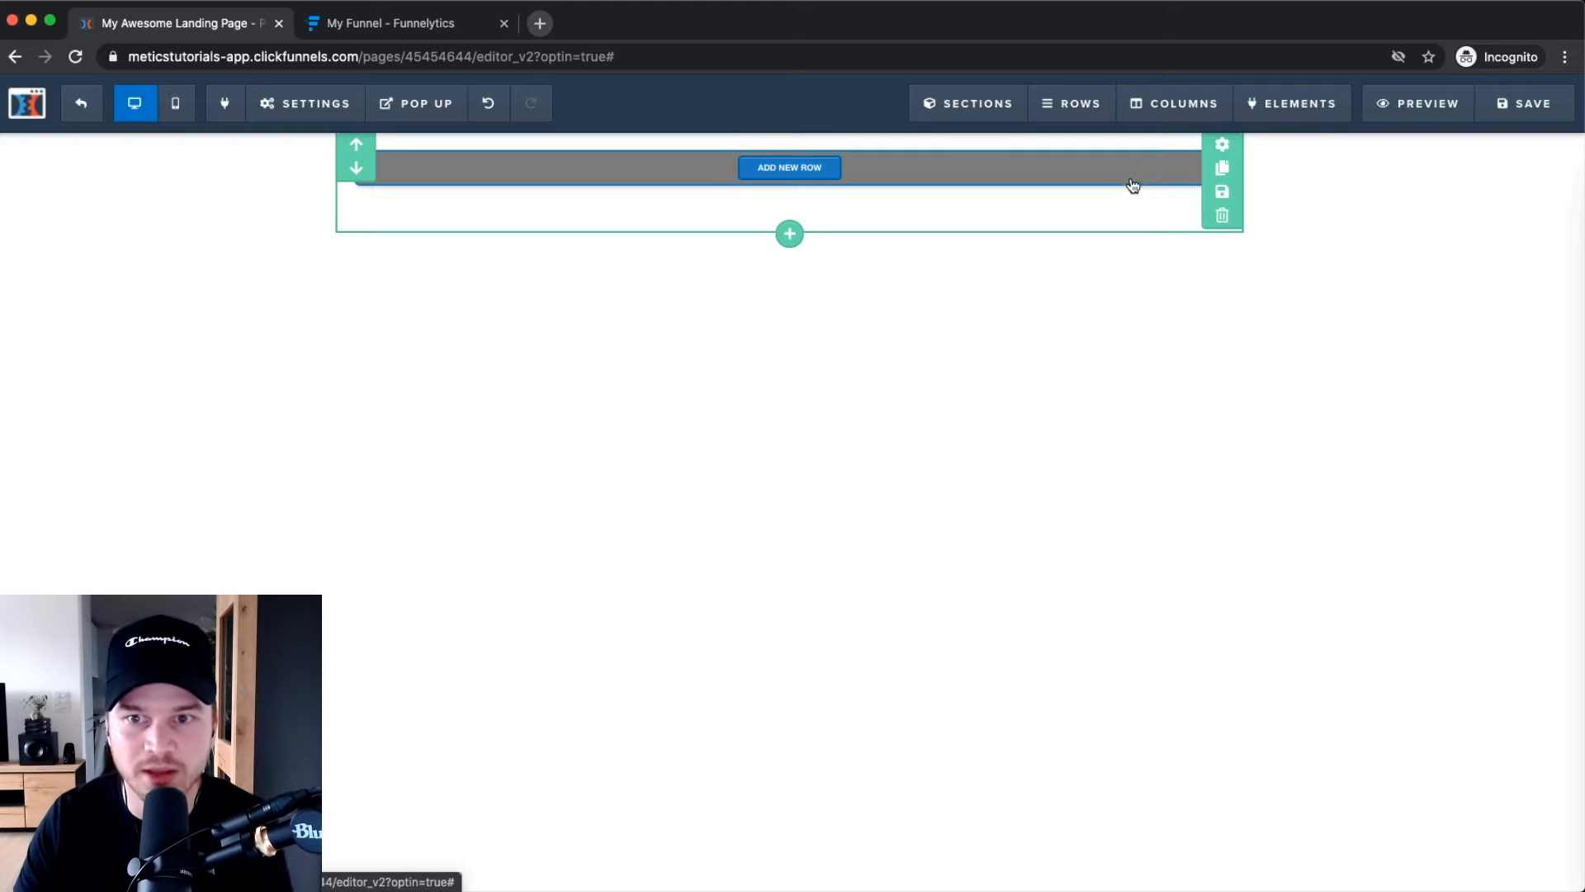
pyautogui.click(1222, 145)
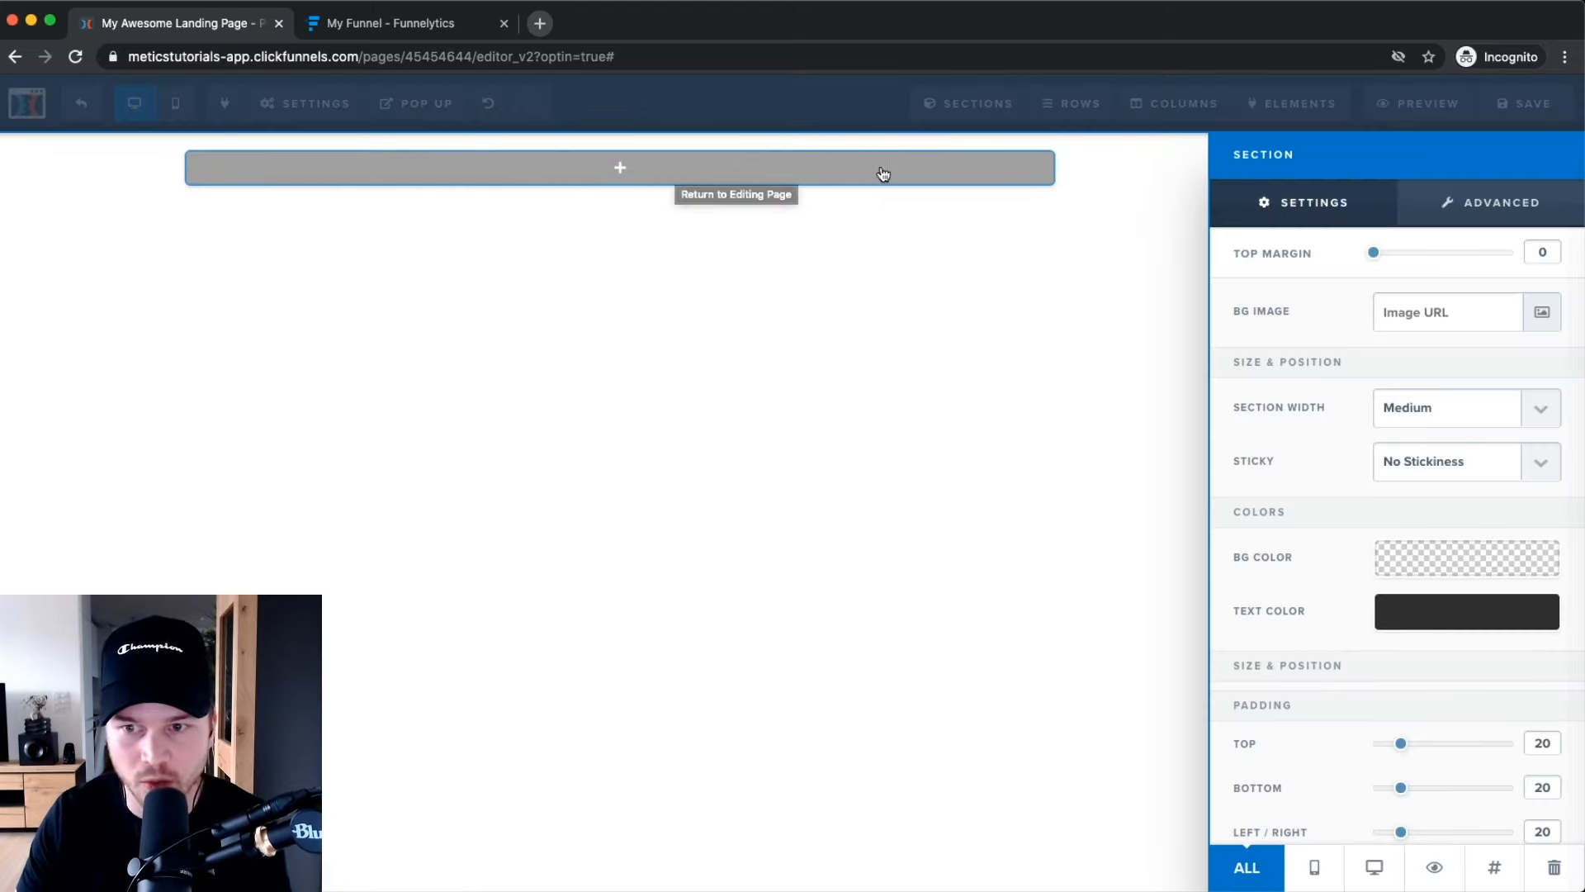
pyautogui.click(835, 212)
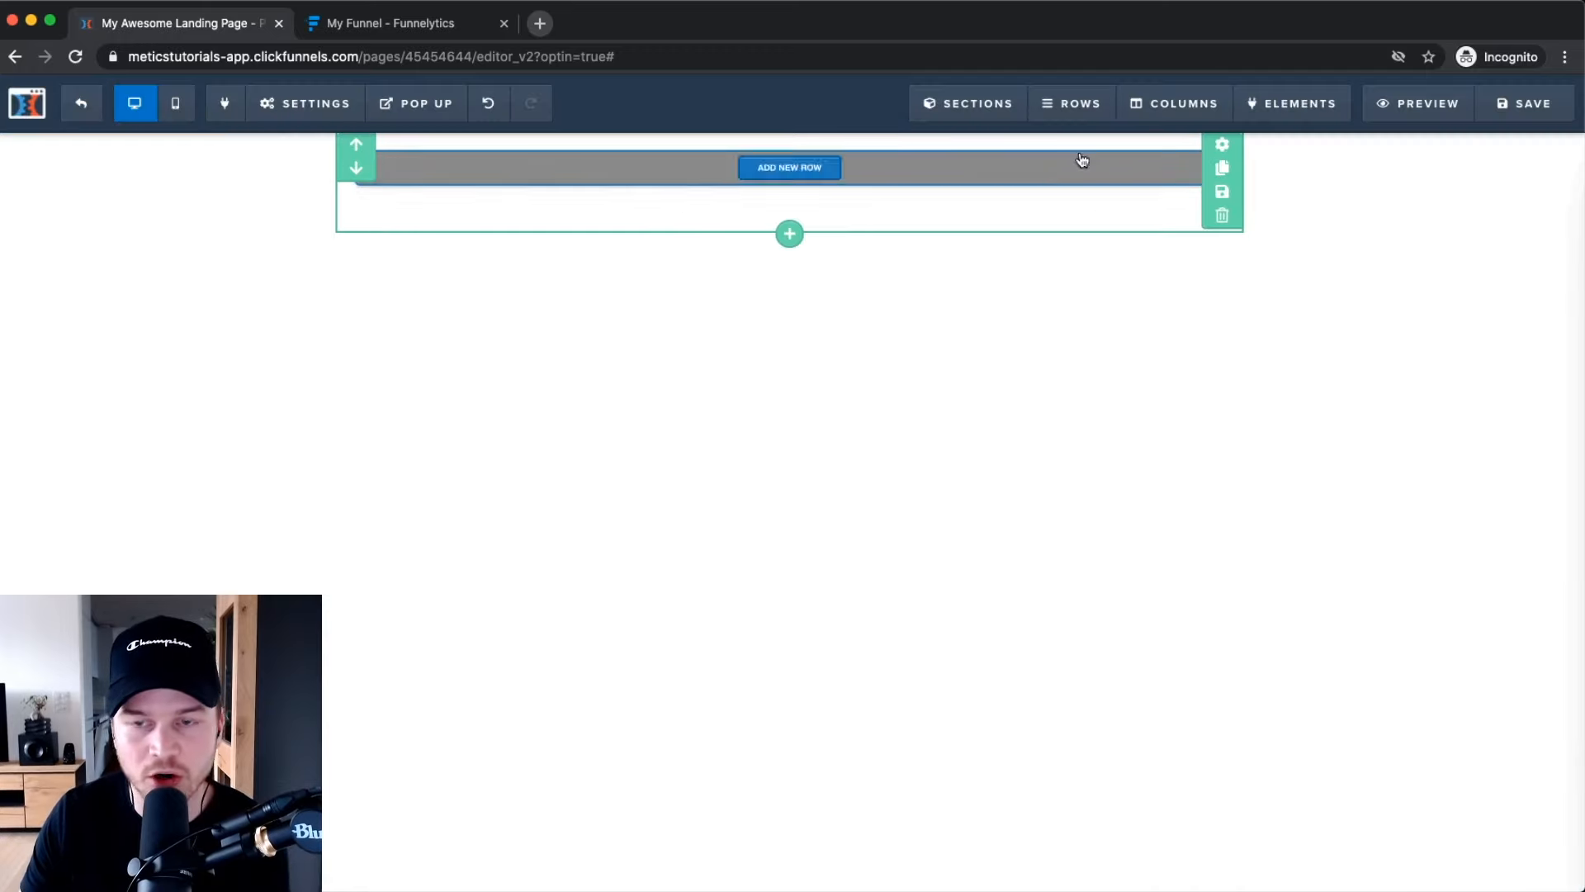
pyautogui.scroll(5, 1141, 196)
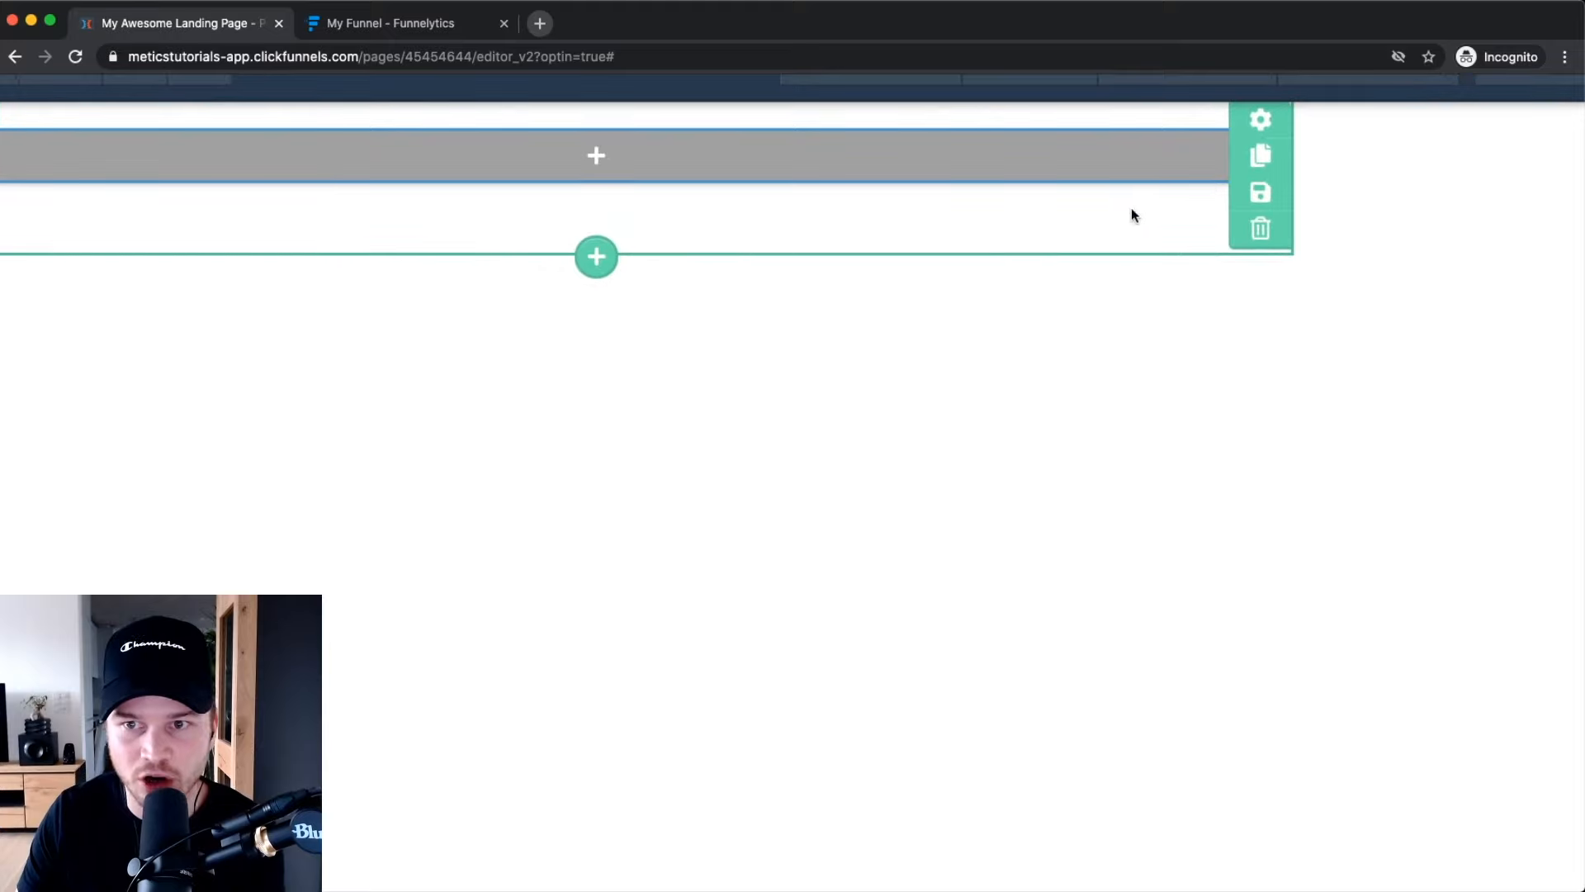
pyautogui.click(1260, 124)
pyautogui.scroll(-5, 1217, 254)
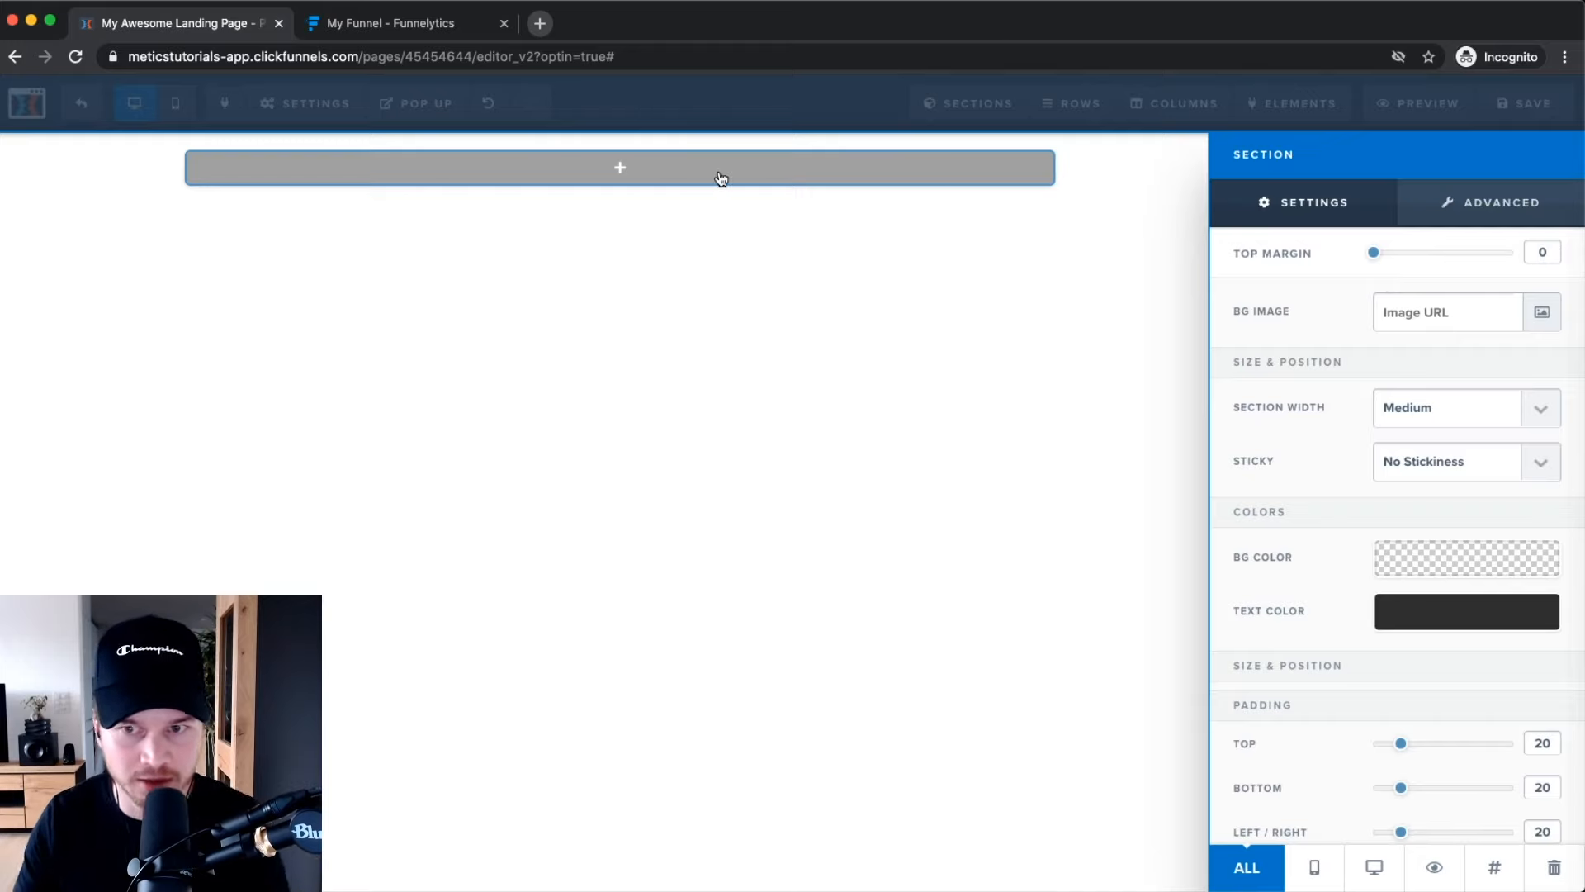
pyautogui.click(1546, 405)
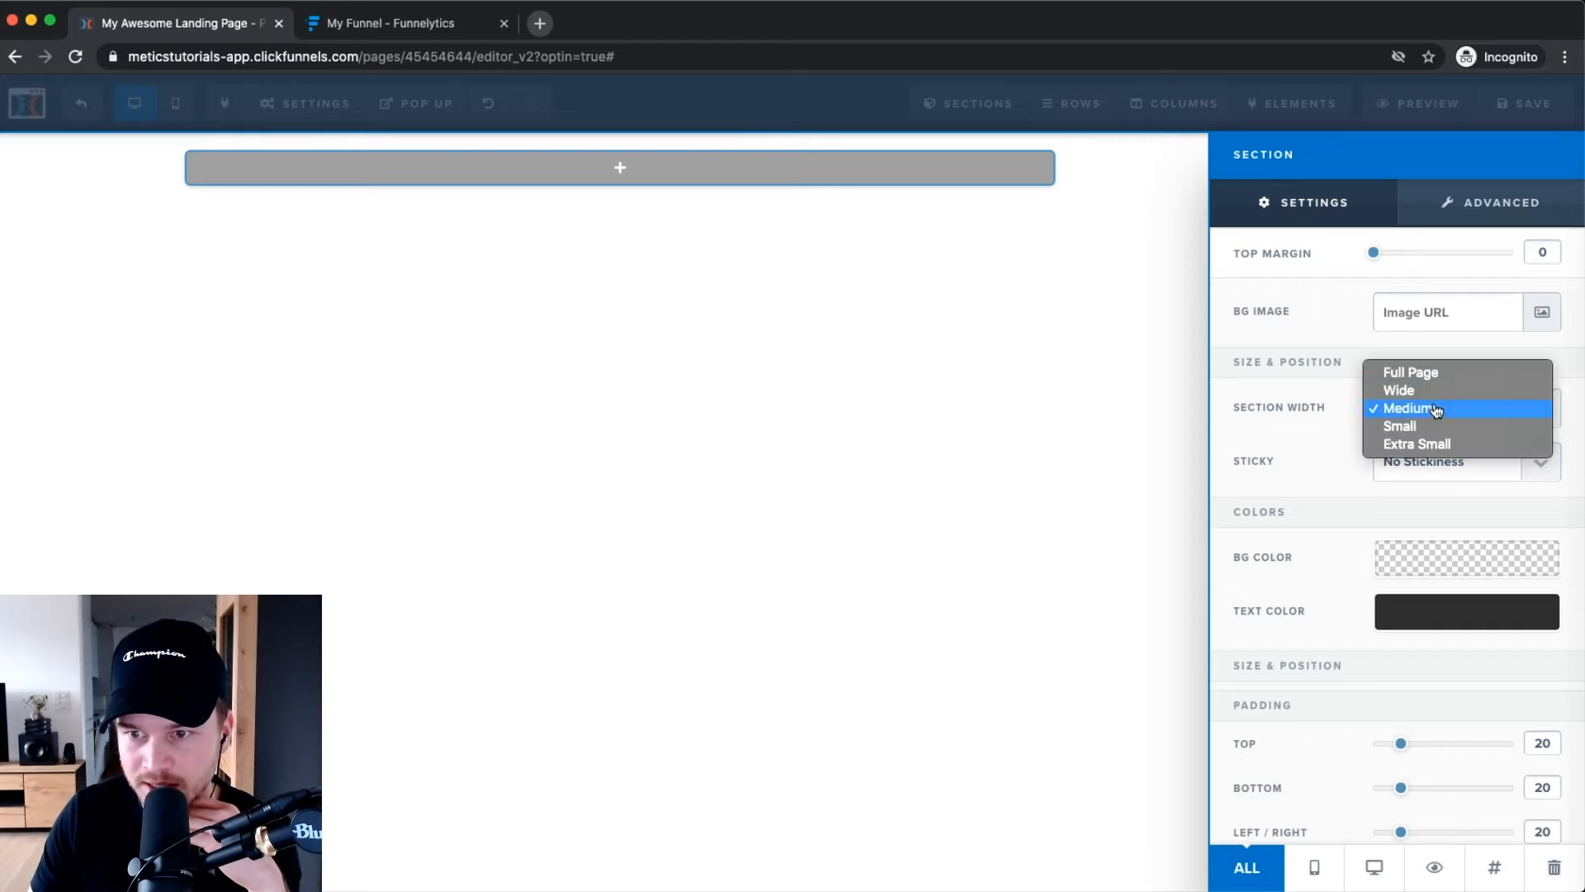
pyautogui.click(1422, 427)
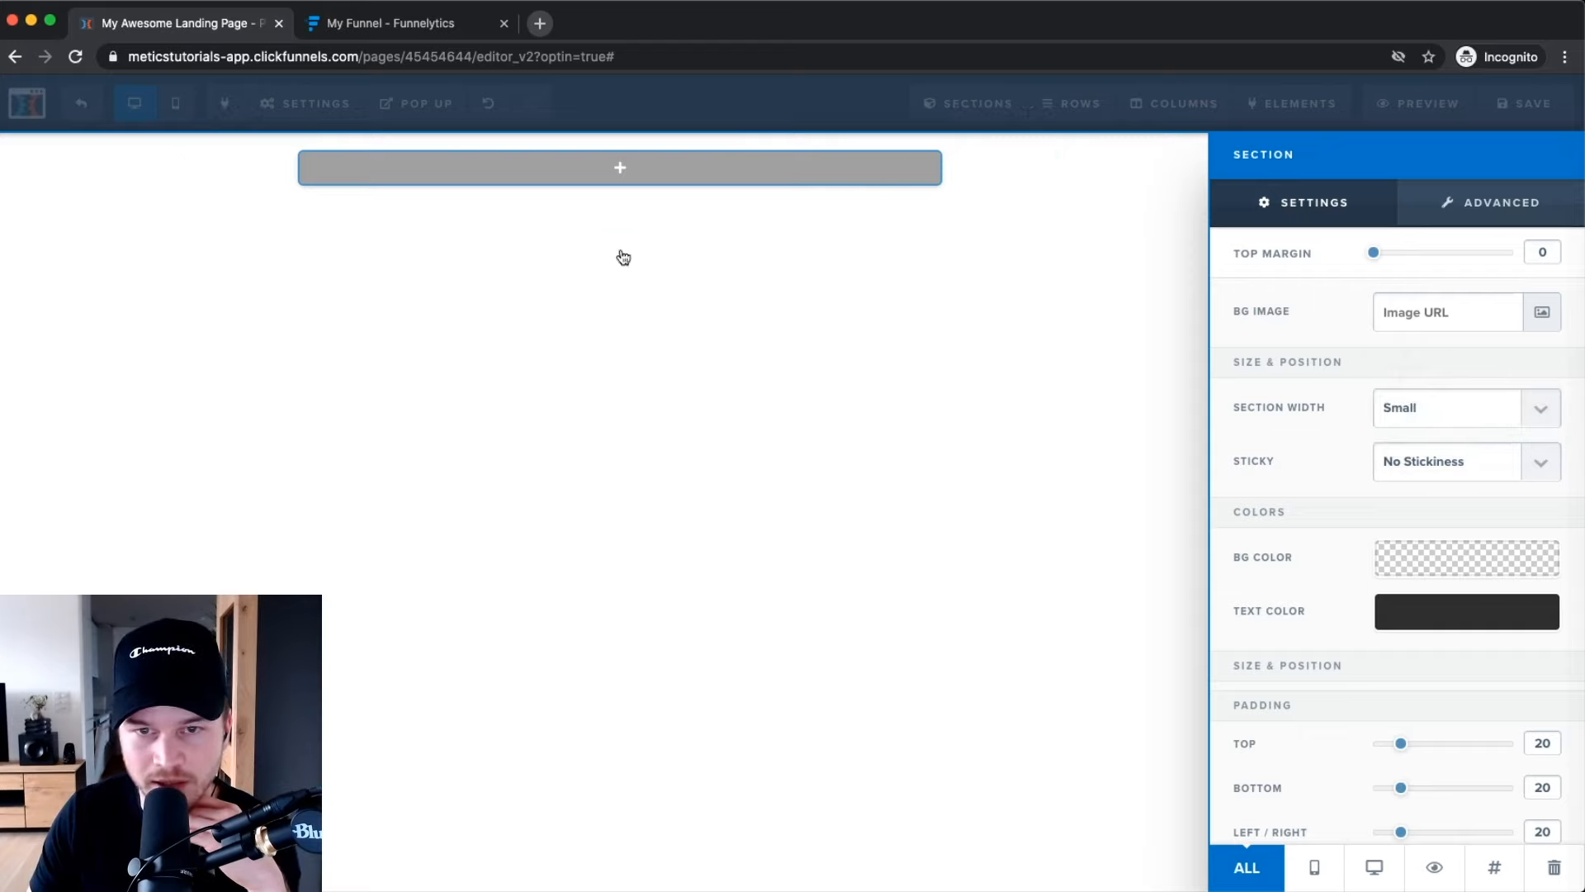
pyautogui.click(1526, 408)
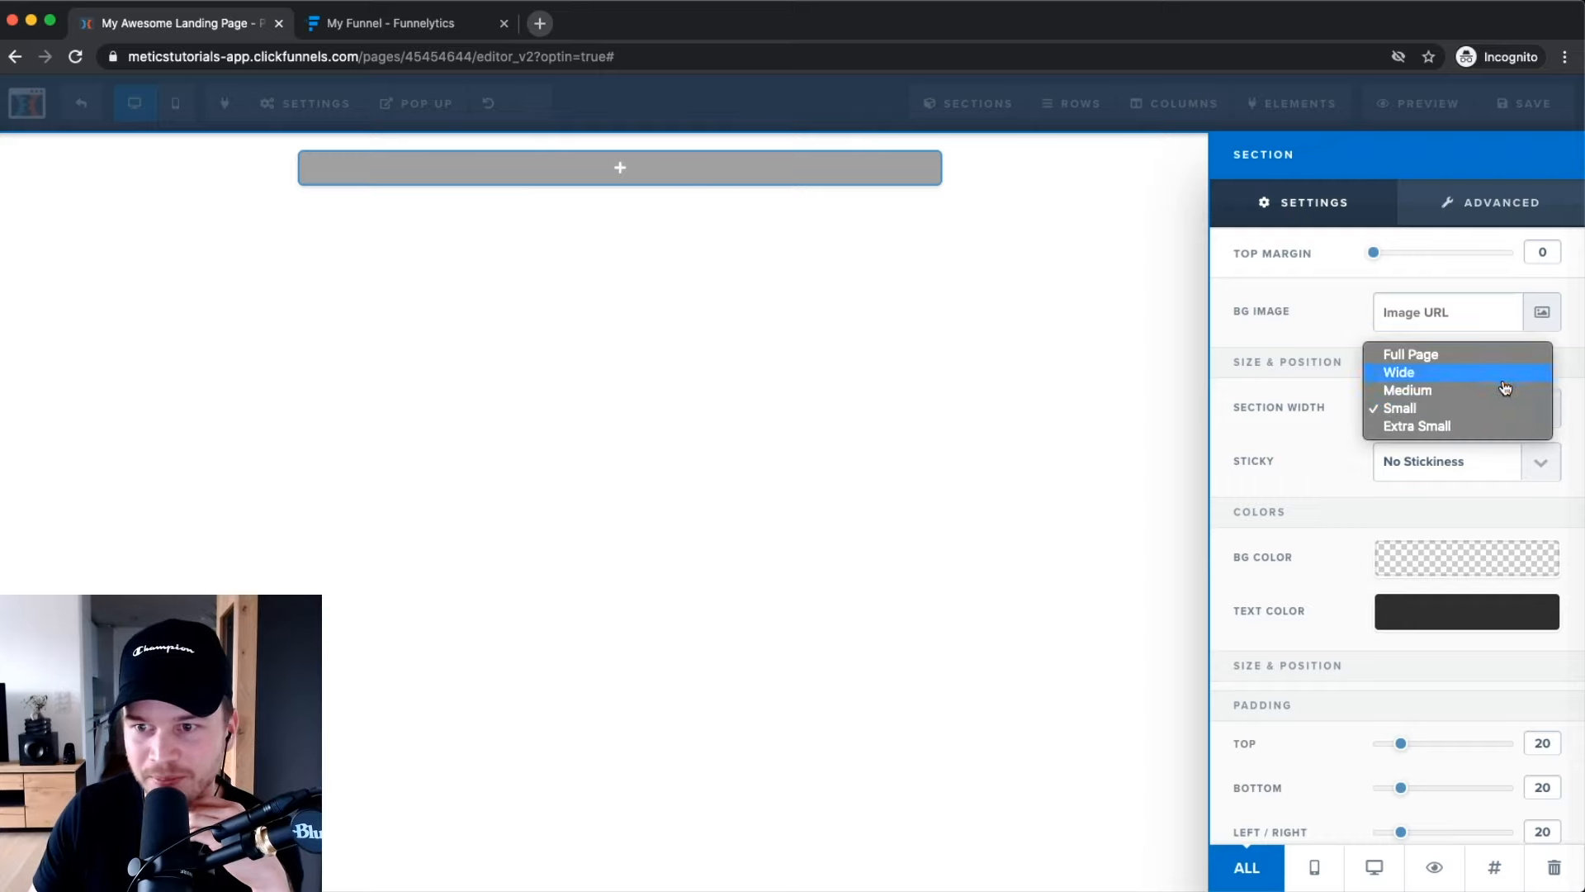
pyautogui.click(1491, 355)
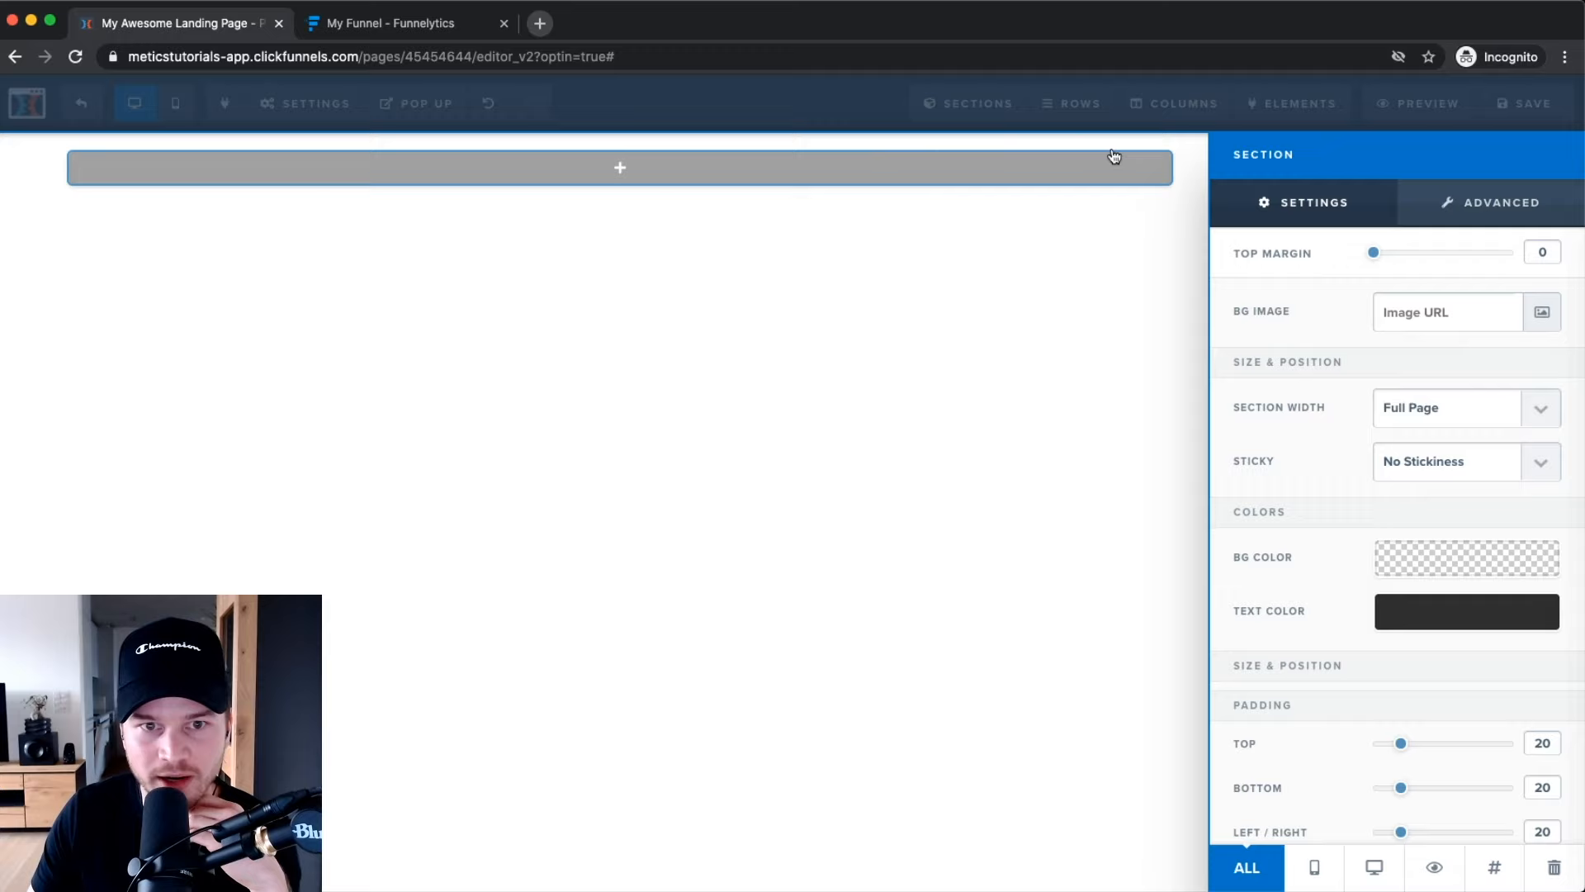
pyautogui.click(1543, 413)
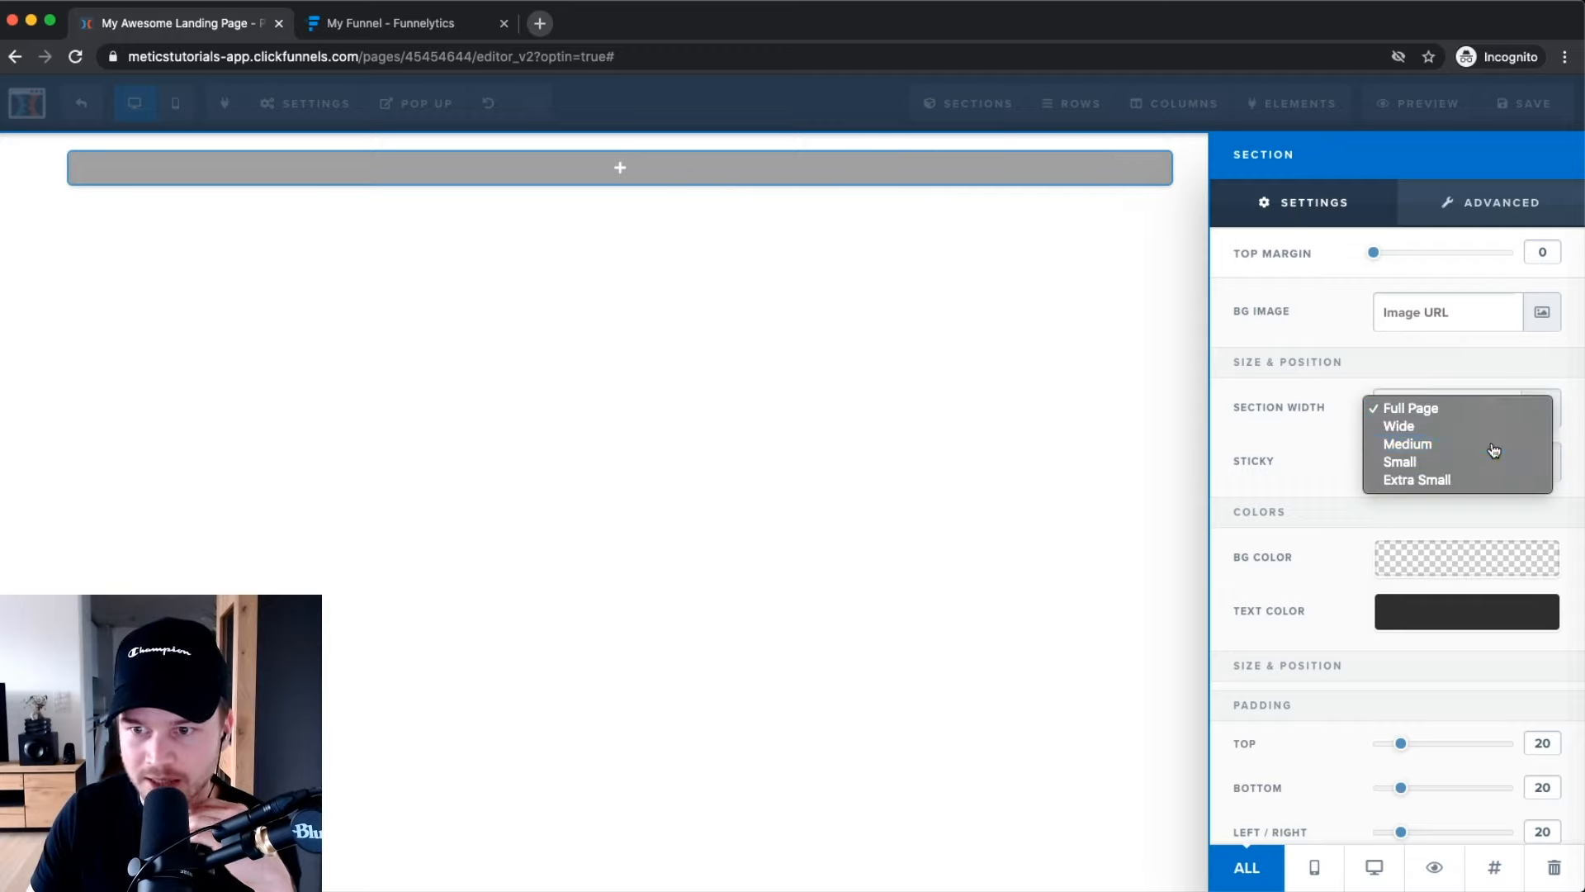
pyautogui.click(1494, 446)
pyautogui.click(961, 336)
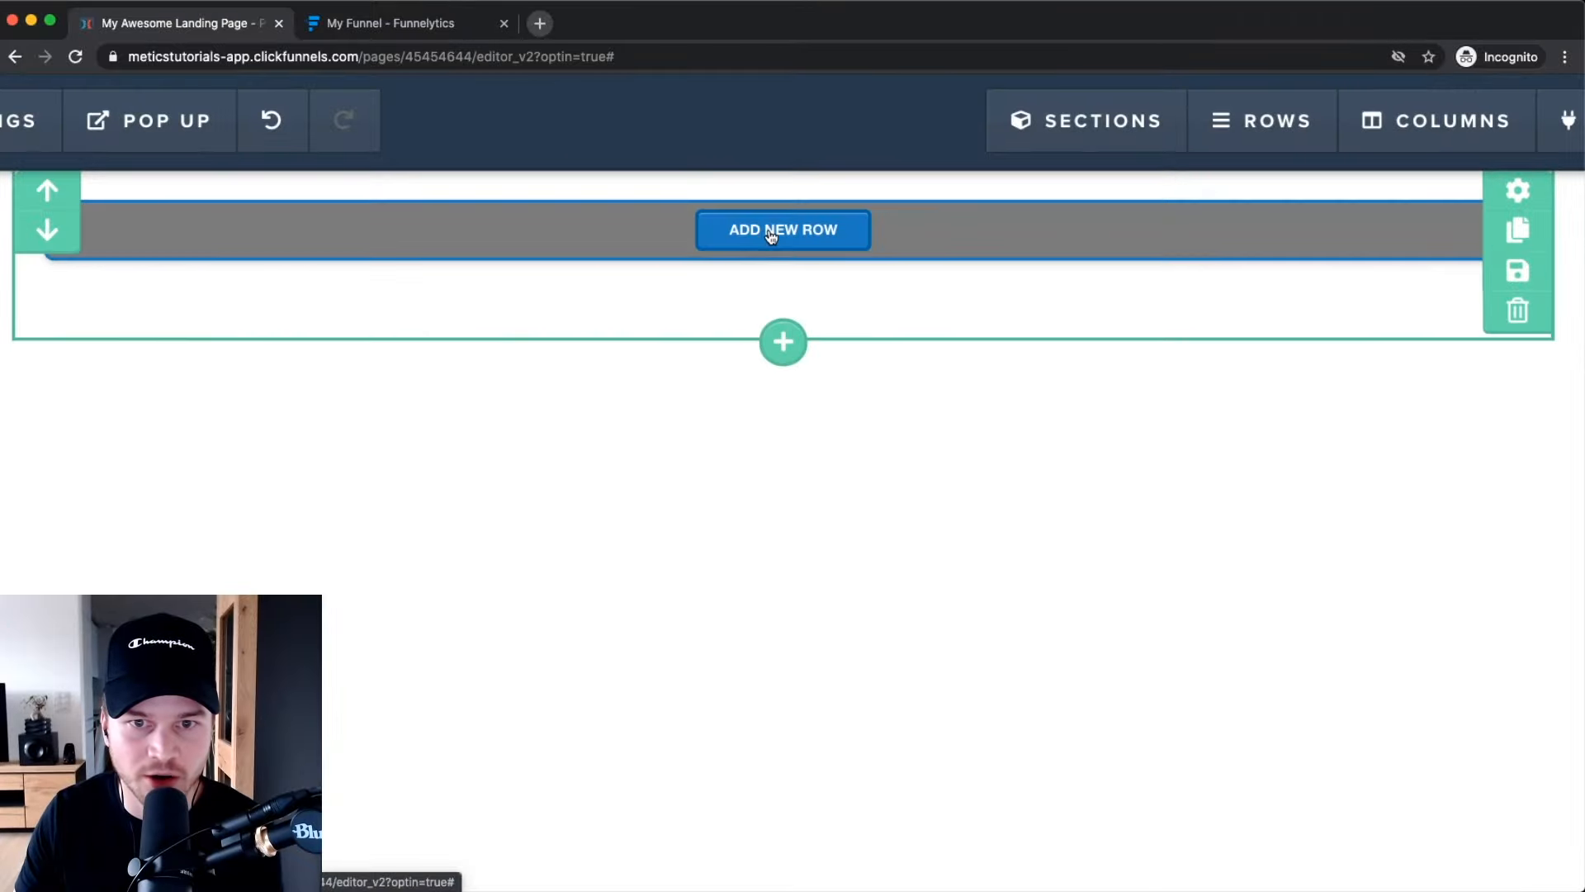
# Add a 2 COLUMNS row to the section and preview the elements list without adding any.
pyautogui.click(770, 237)
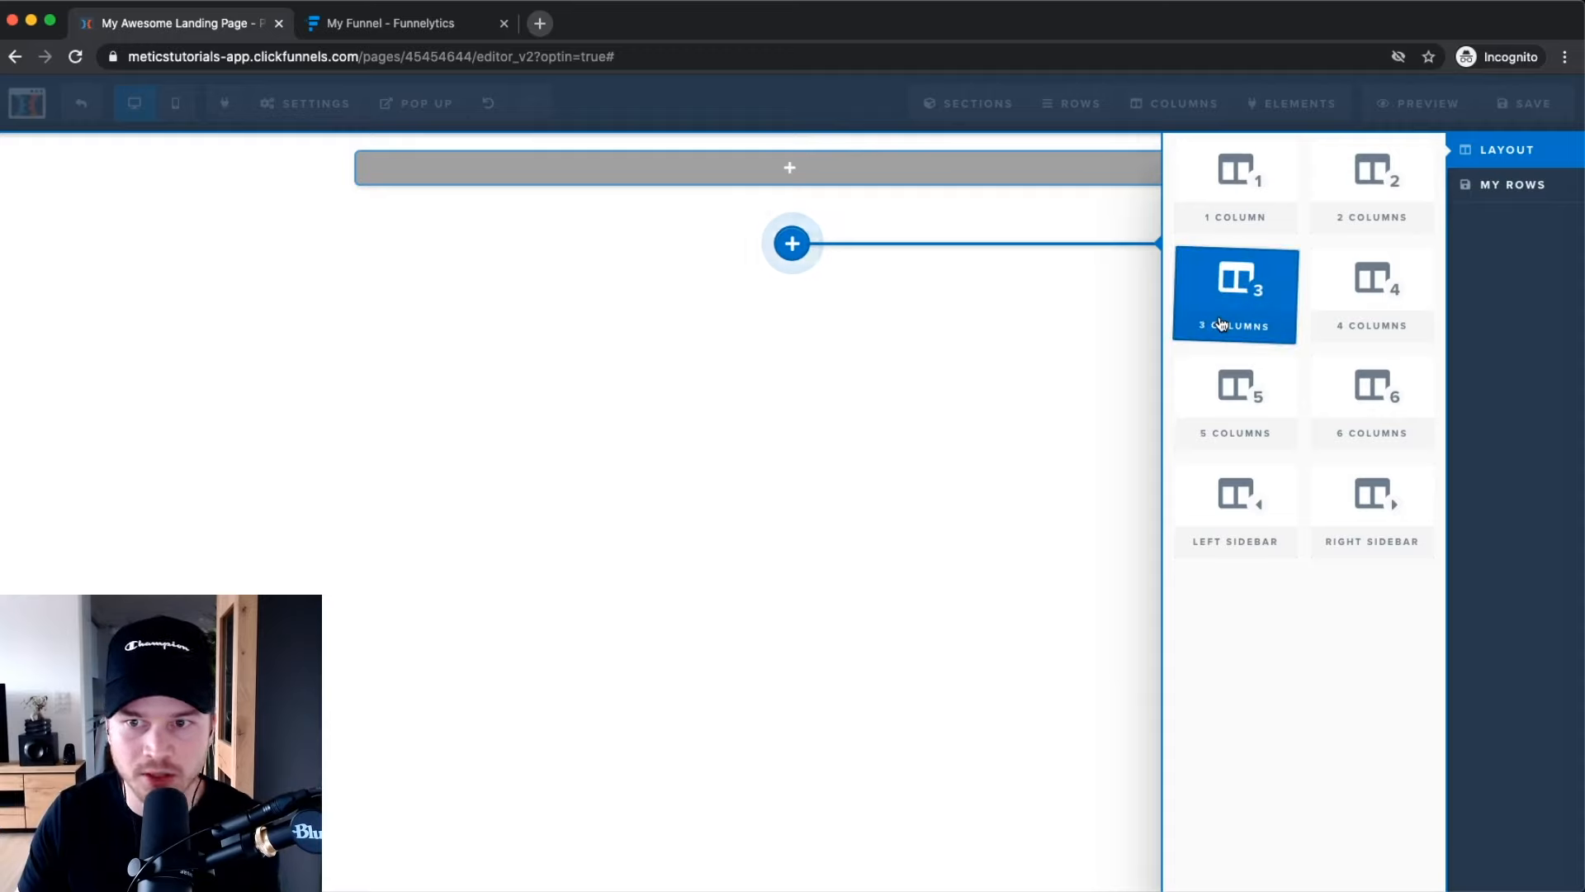
pyautogui.click(1367, 196)
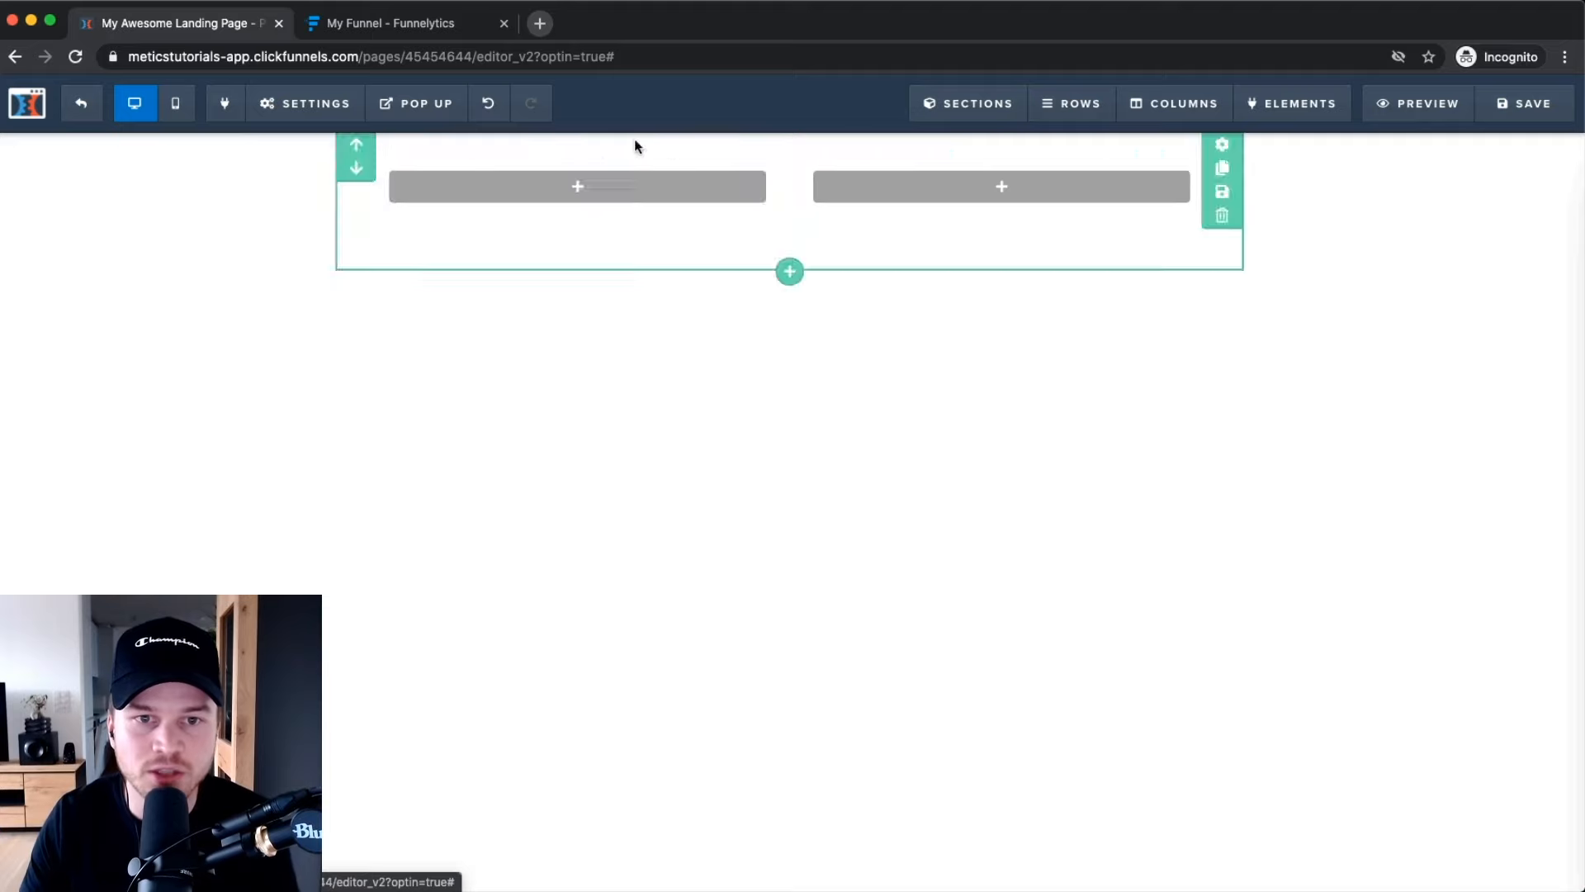
pyautogui.click(593, 193)
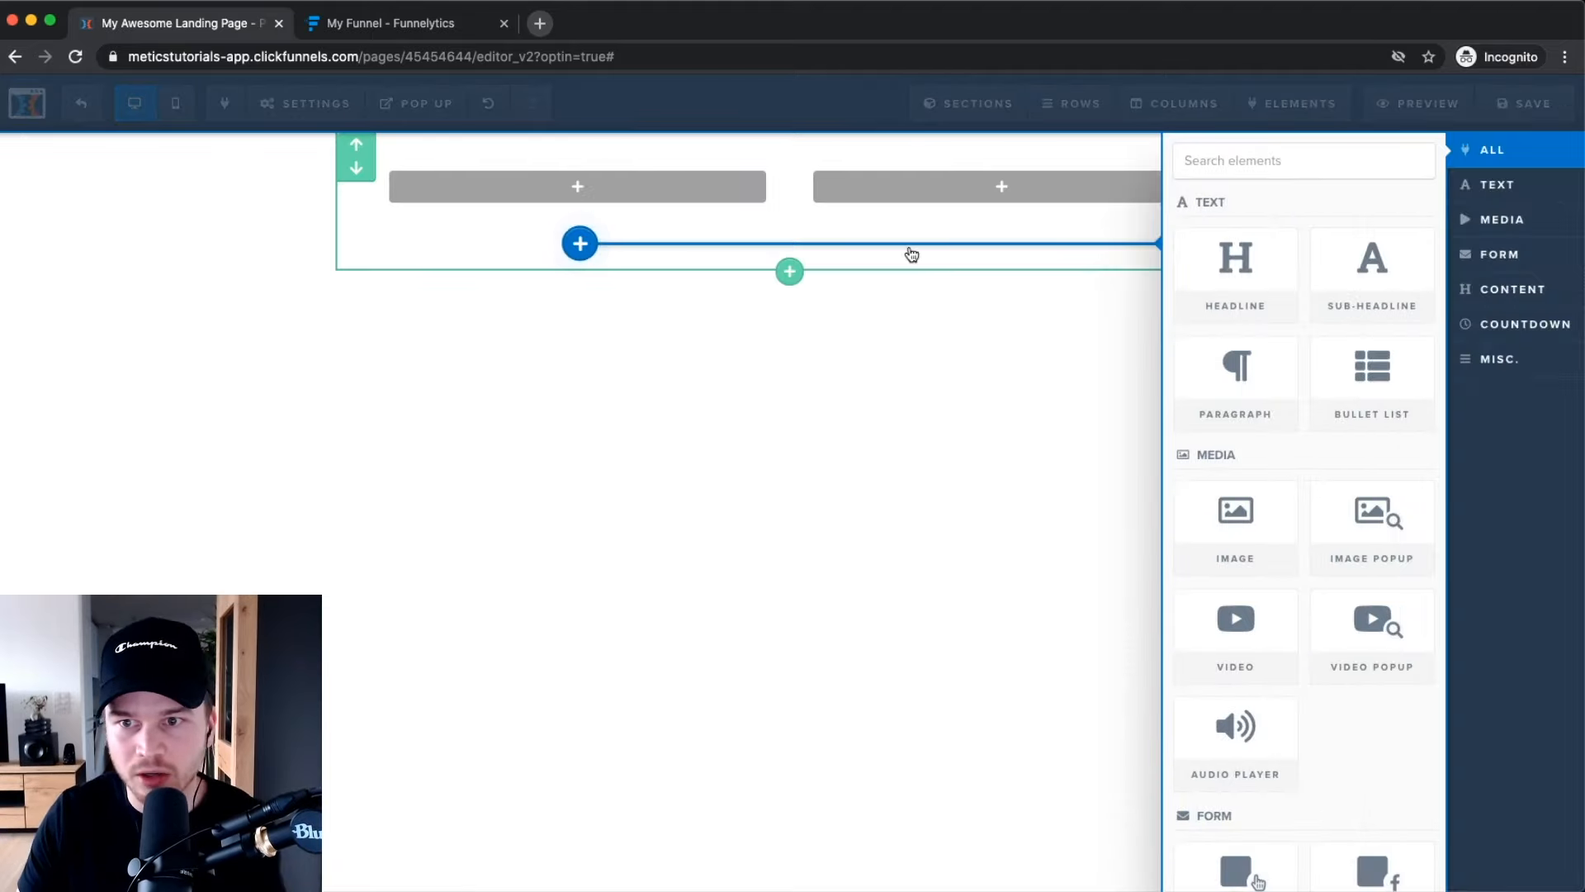
pyautogui.moveTo(1412, 322); pyautogui.dragTo(1414, 324)
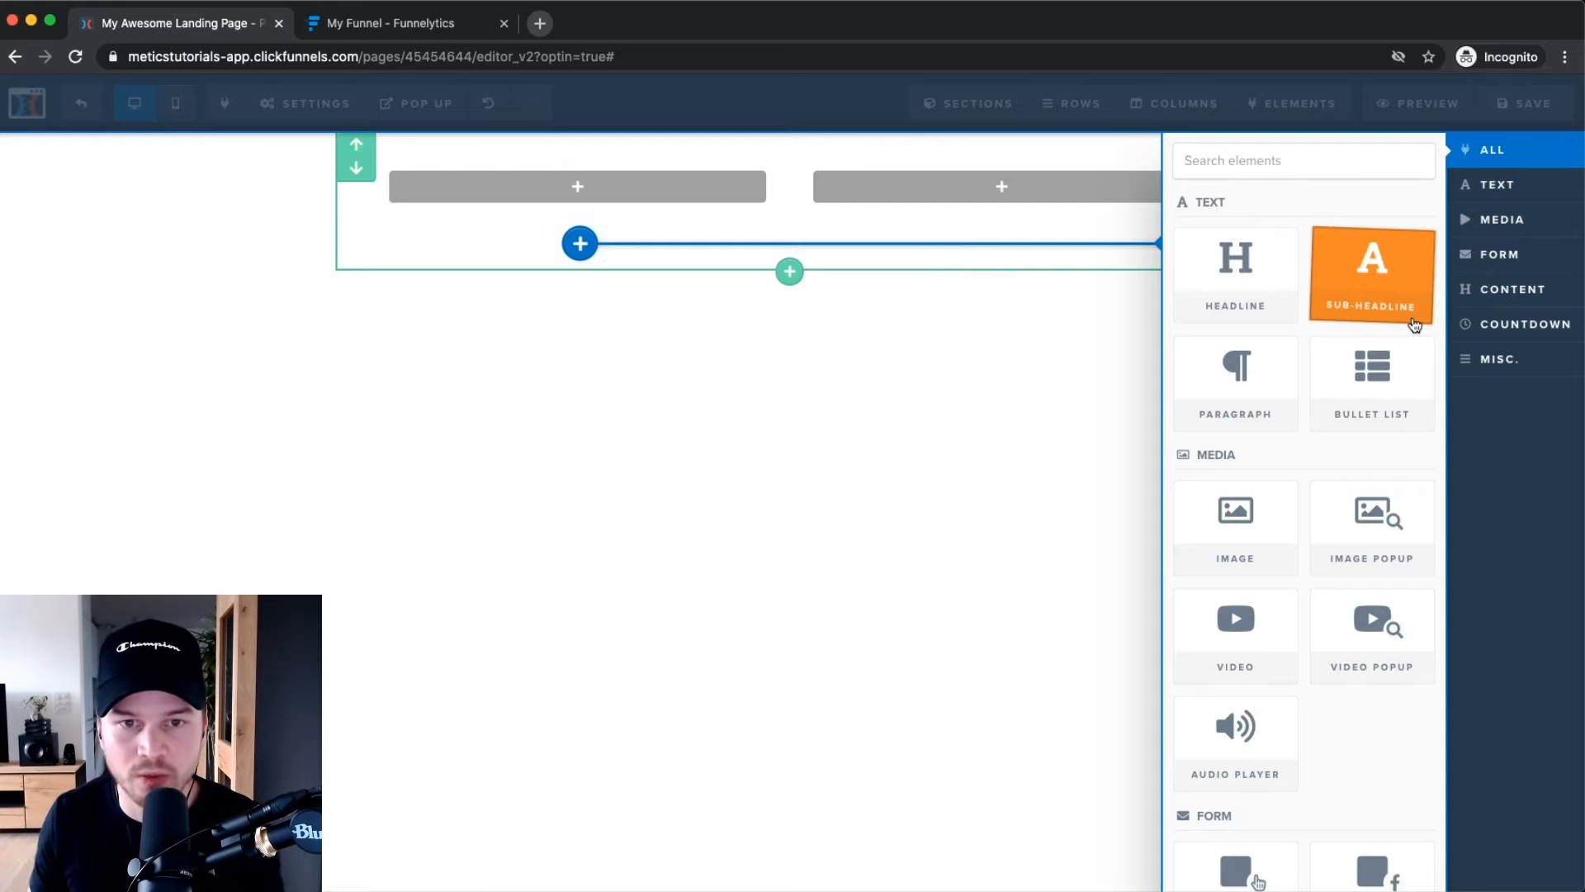
pyautogui.moveTo(1414, 325); pyautogui.dragTo(1396, 277)
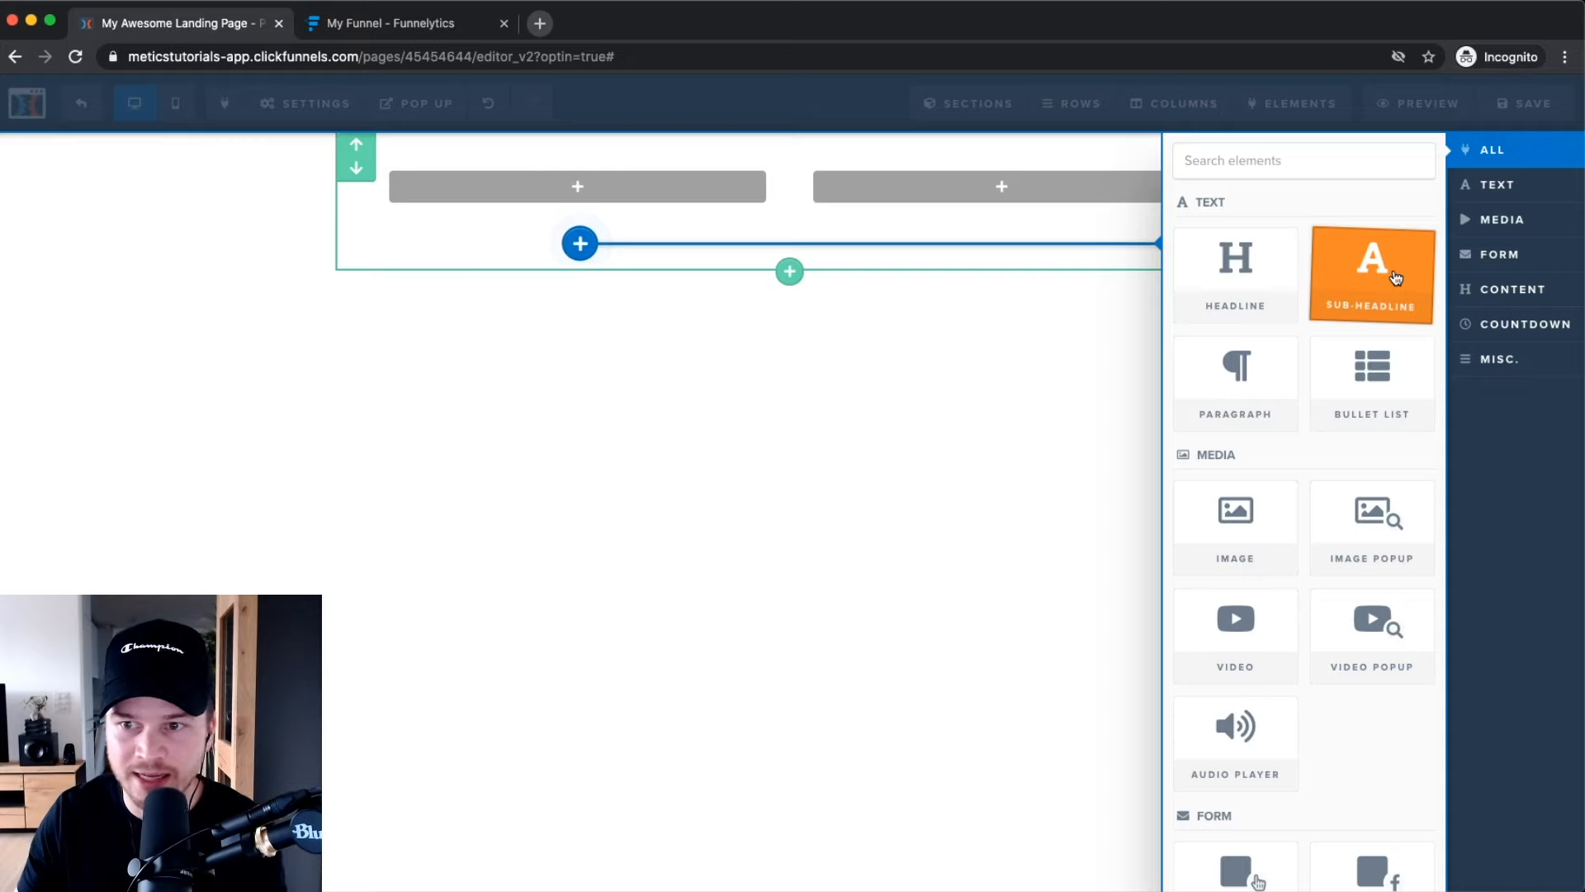
pyautogui.scroll(-5, 1255, 355)
pyautogui.scroll(-2, 1321, 545)
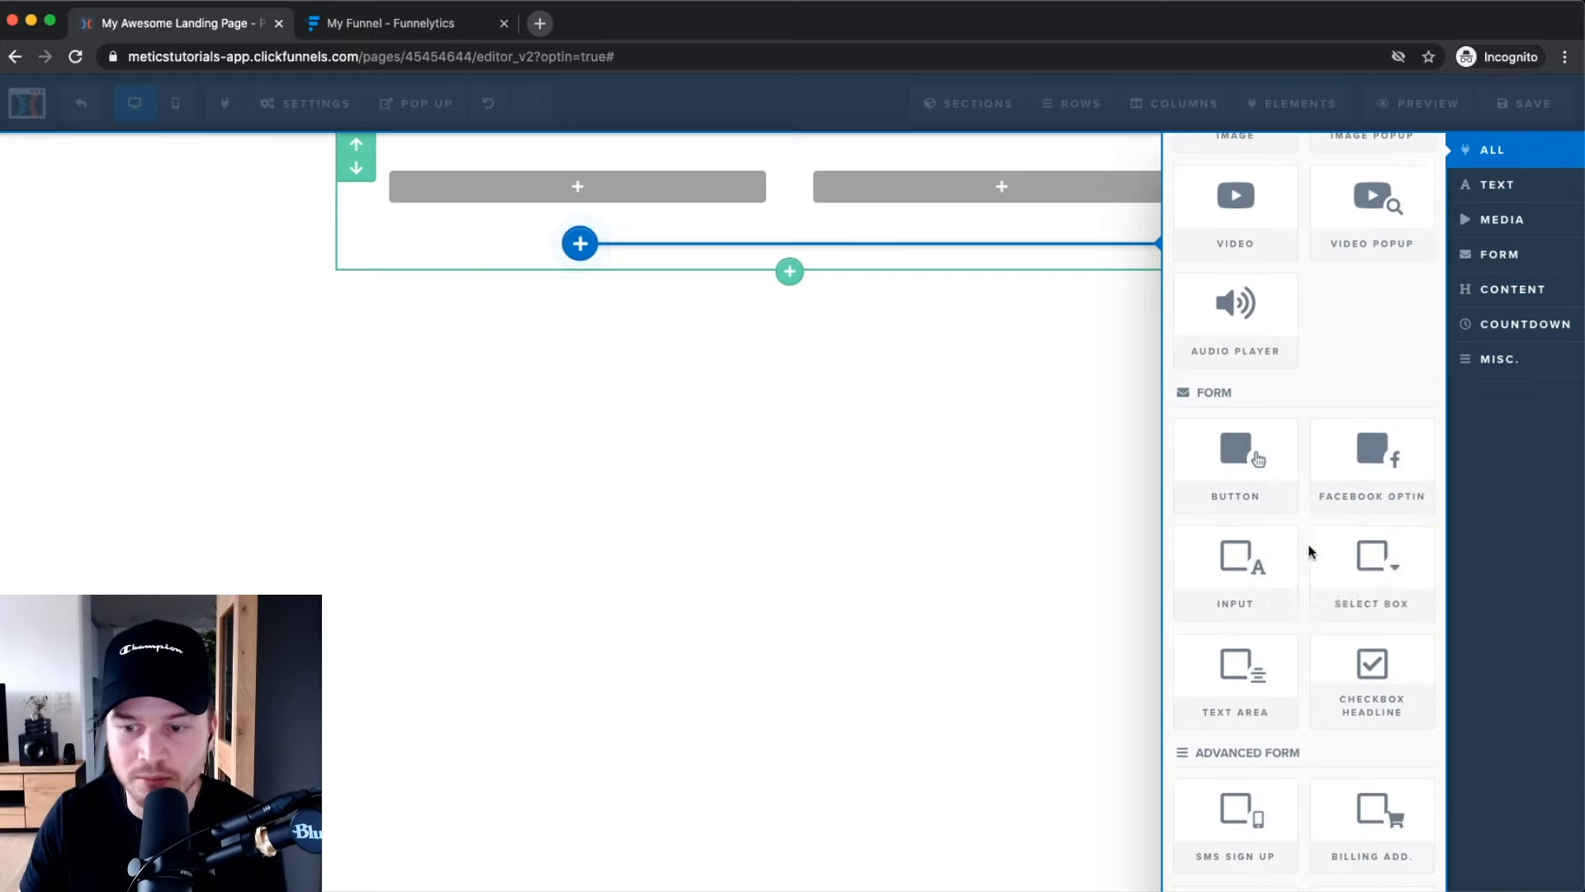
pyautogui.scroll(-5, 1309, 551)
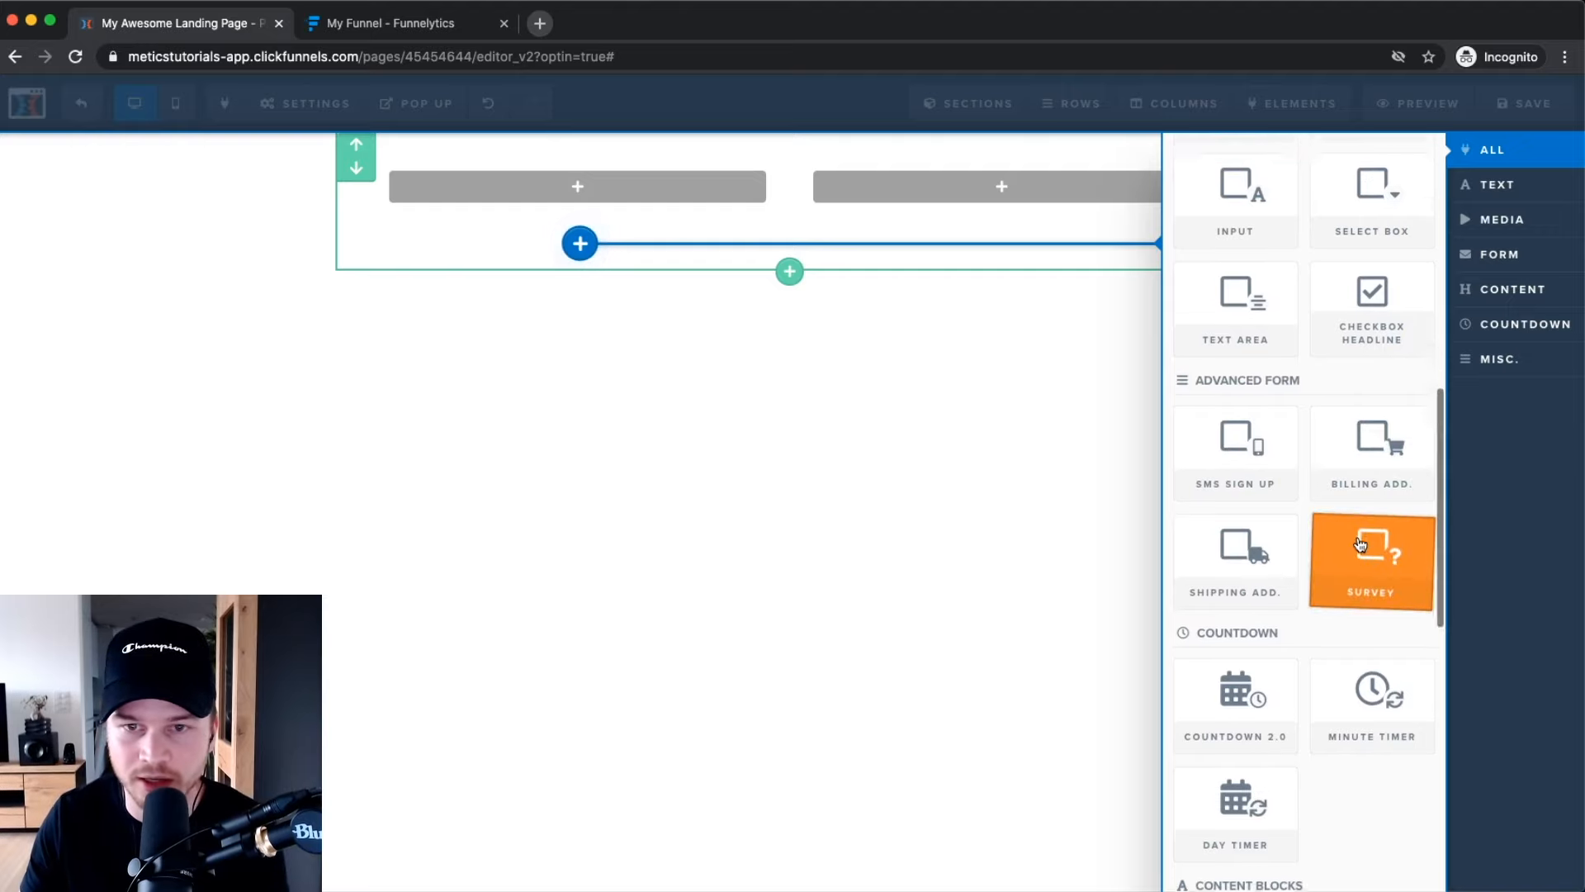
pyautogui.scroll(10, 1354, 536)
pyautogui.click(991, 385)
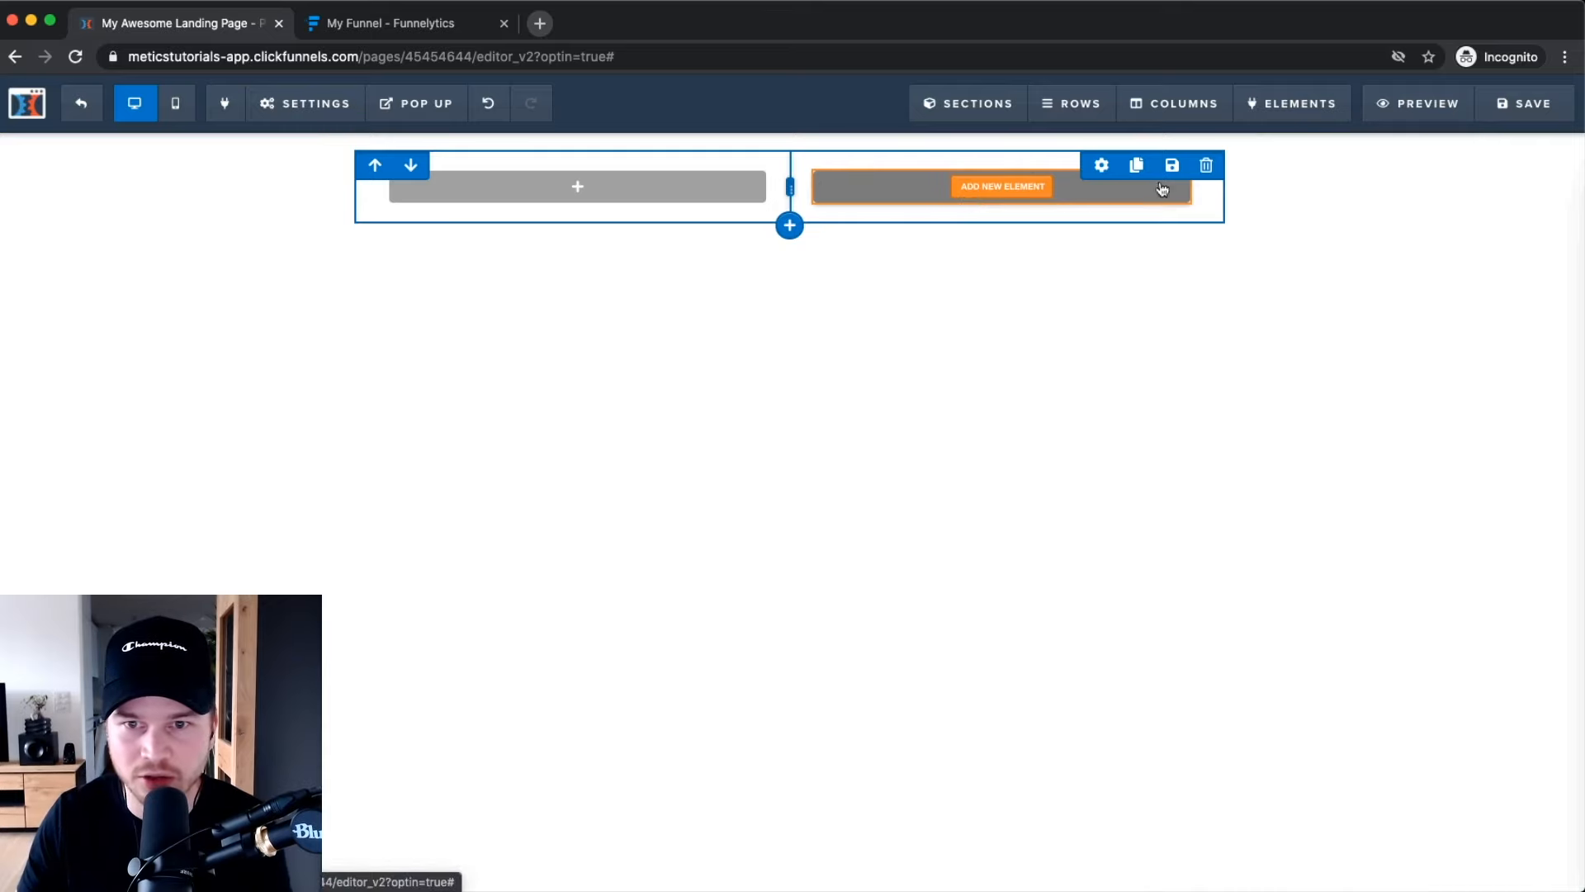
pyautogui.click(1102, 165)
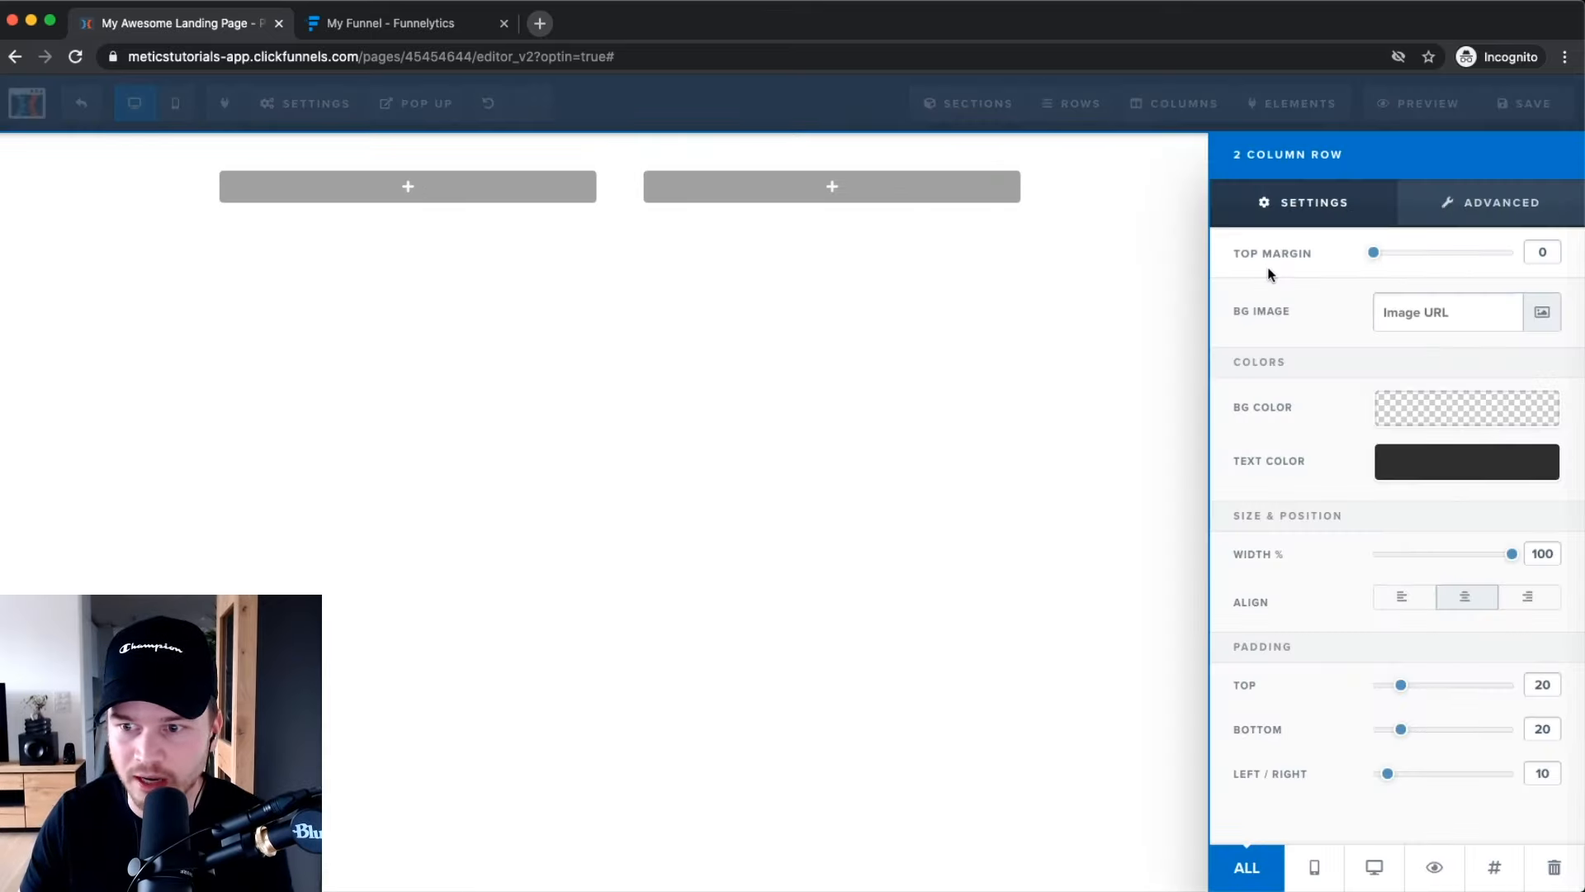
pyautogui.click(1089, 240)
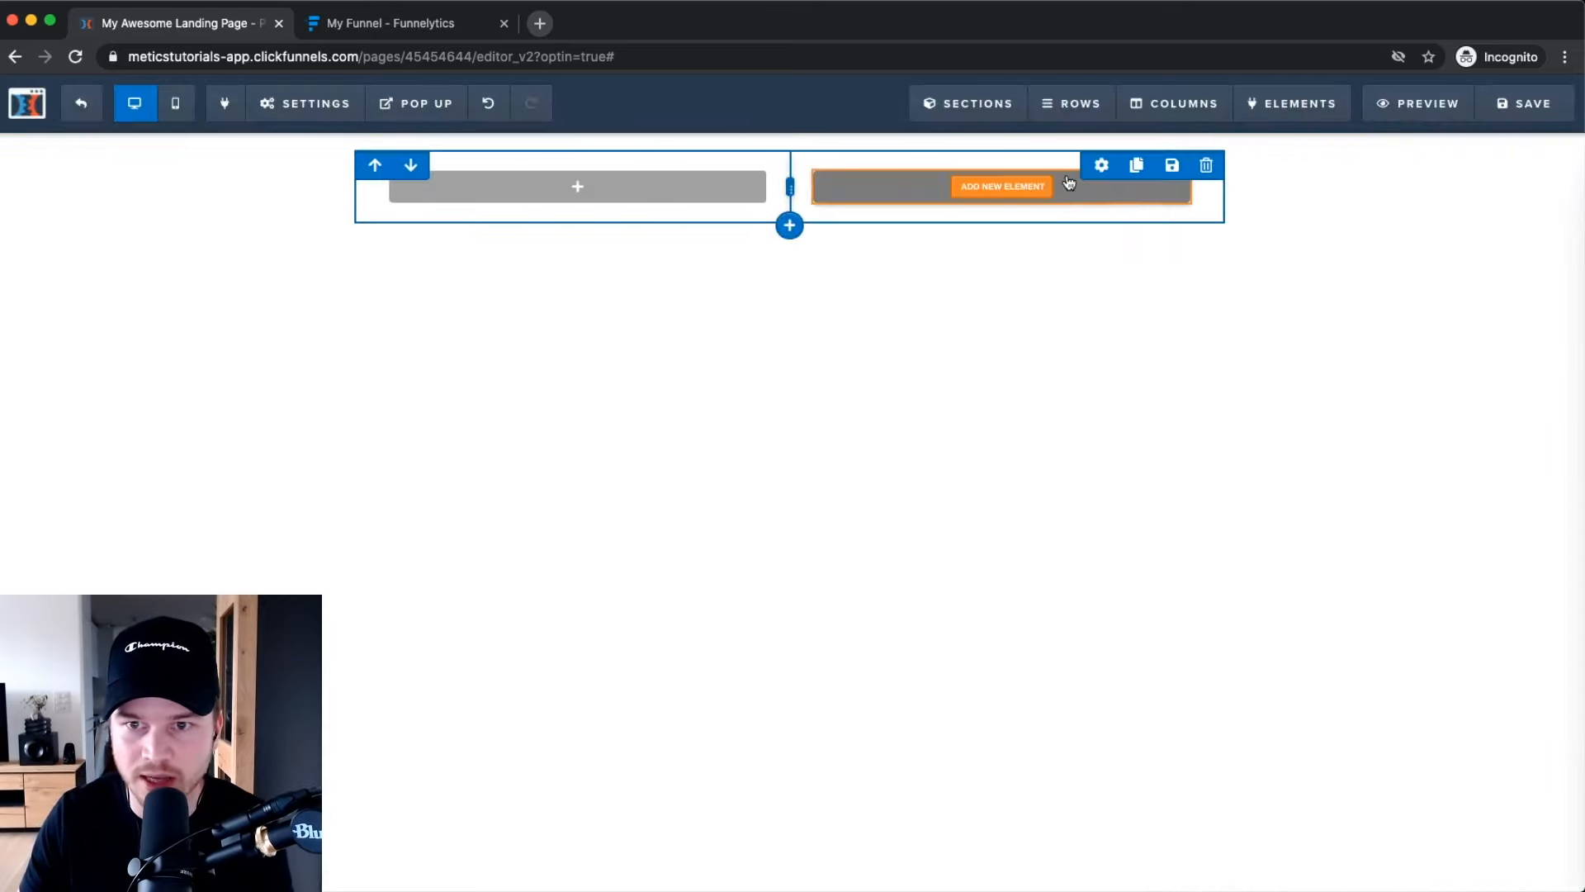
pyautogui.click(1206, 168)
pyautogui.click(875, 162)
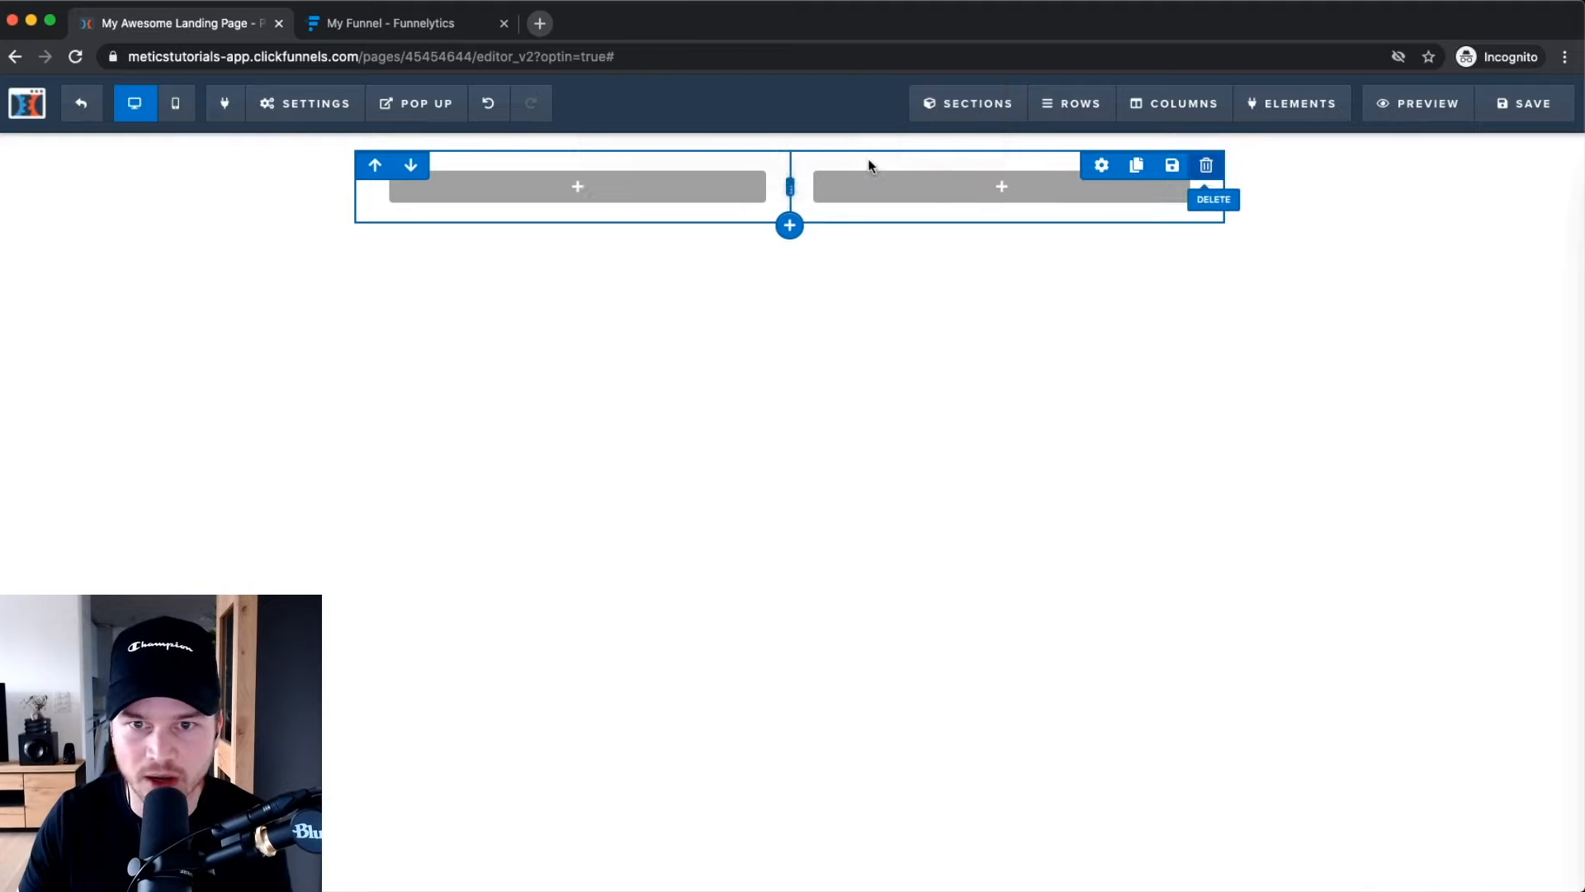
pyautogui.scroll(3, 1228, 204)
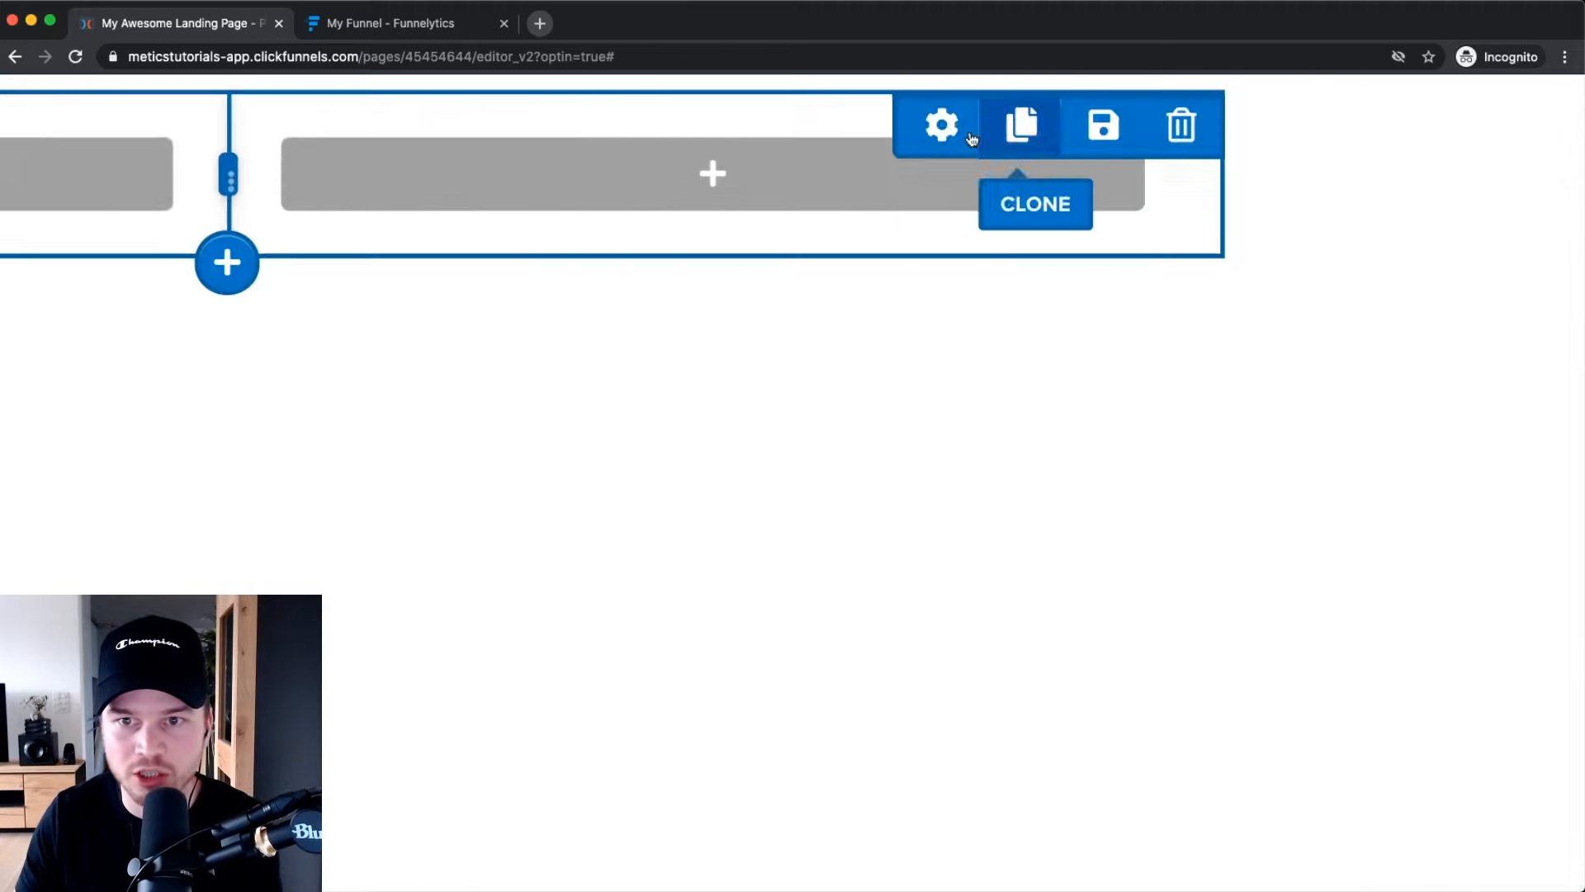
pyautogui.scroll(2, 1019, 201)
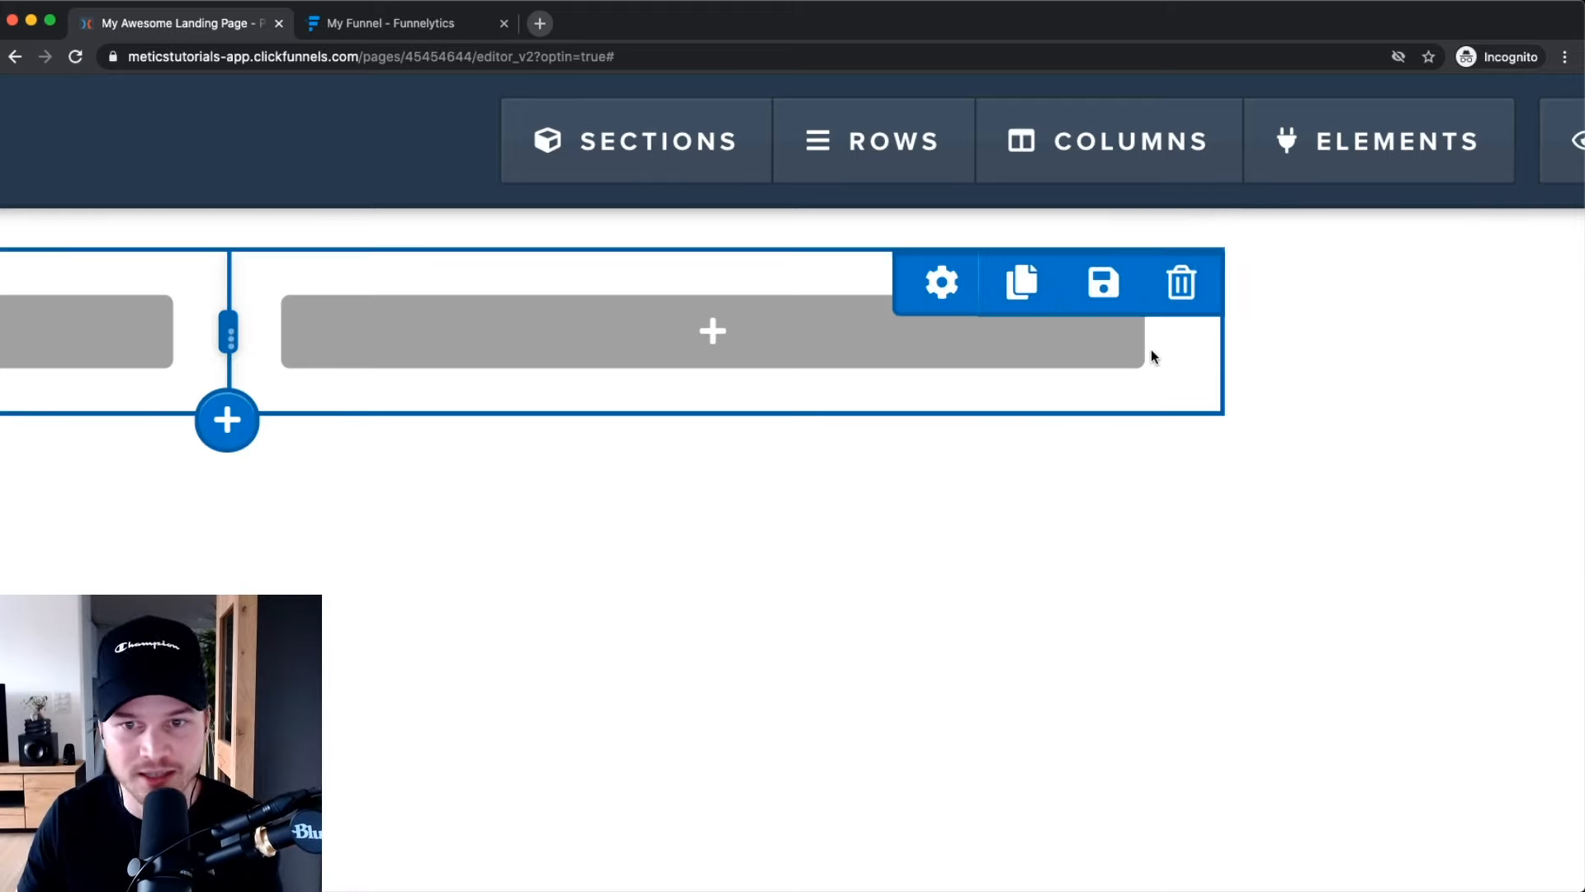
pyautogui.moveTo(934, 344)
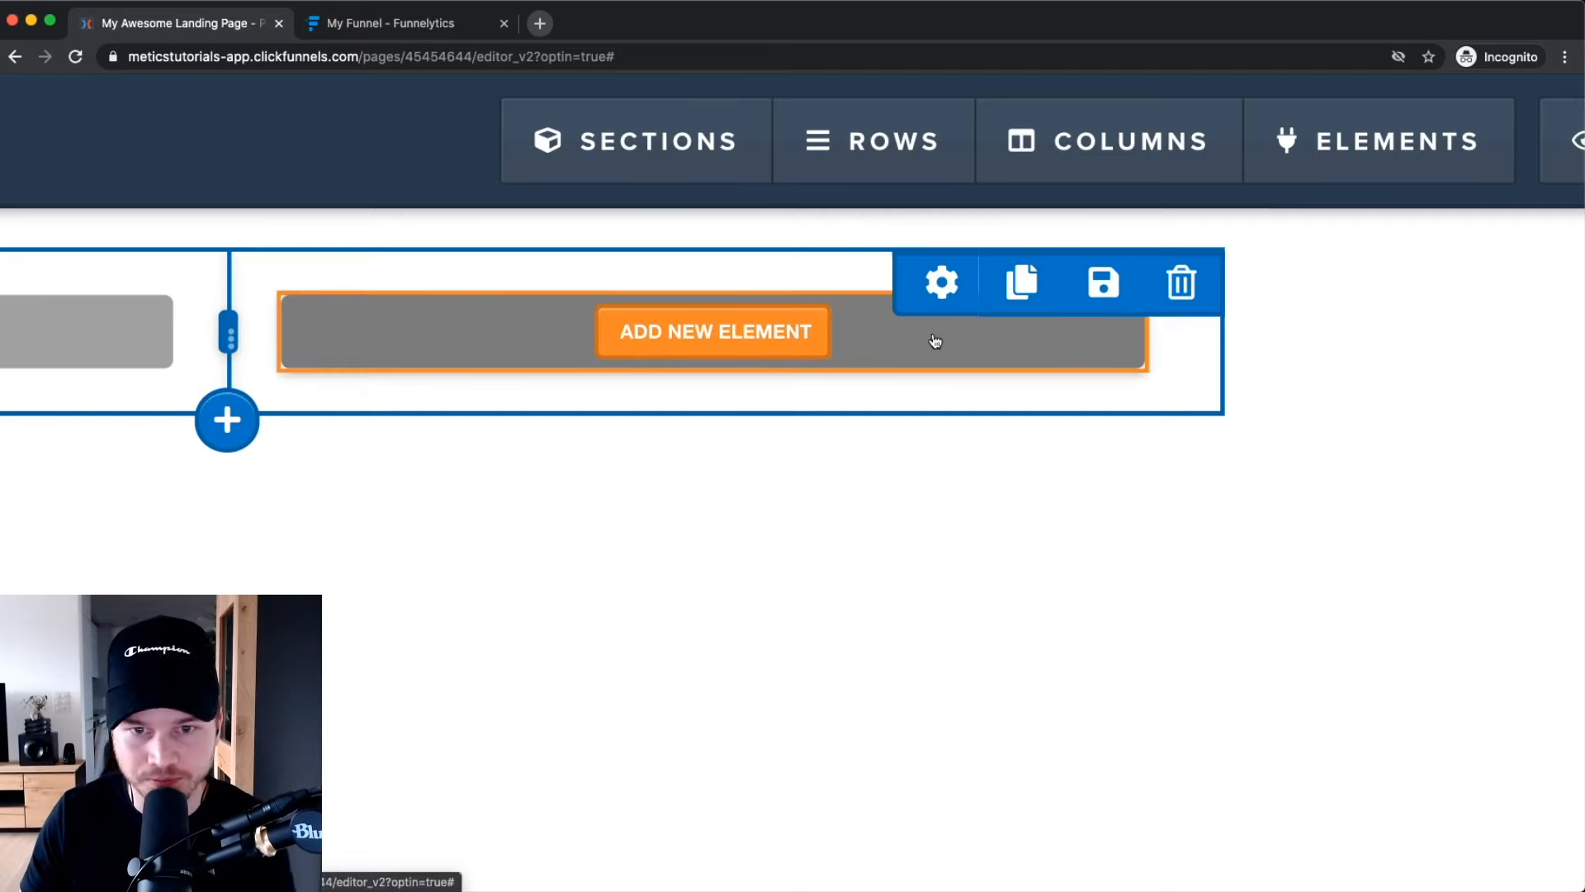
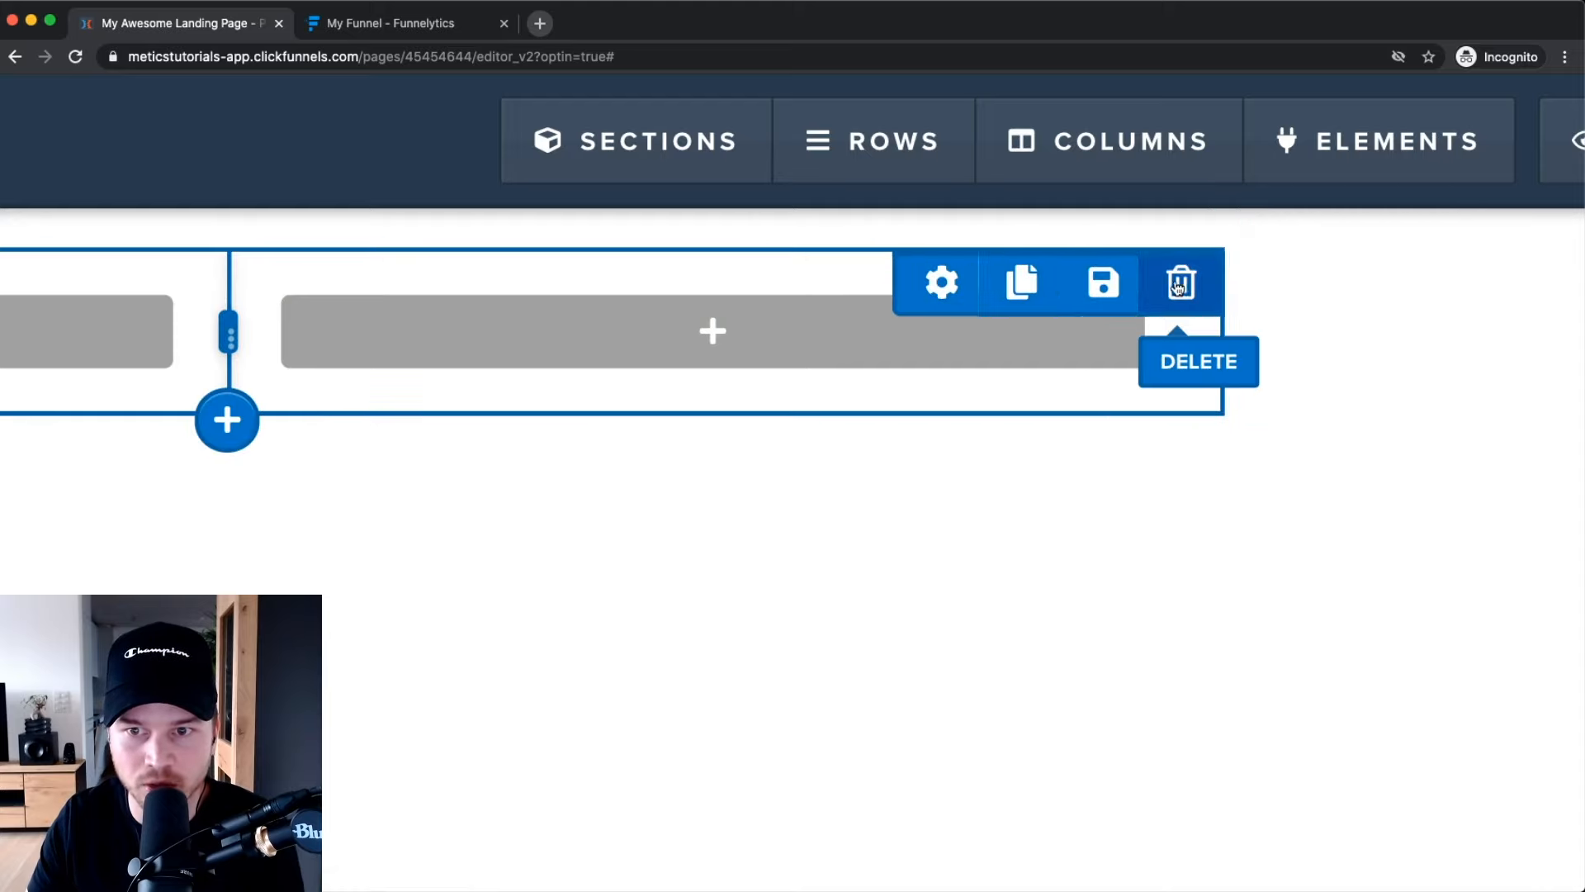
# Delete the two-column row and confirm, leaving the section empty.
pyautogui.click(1178, 284)
pyautogui.click(951, 163)
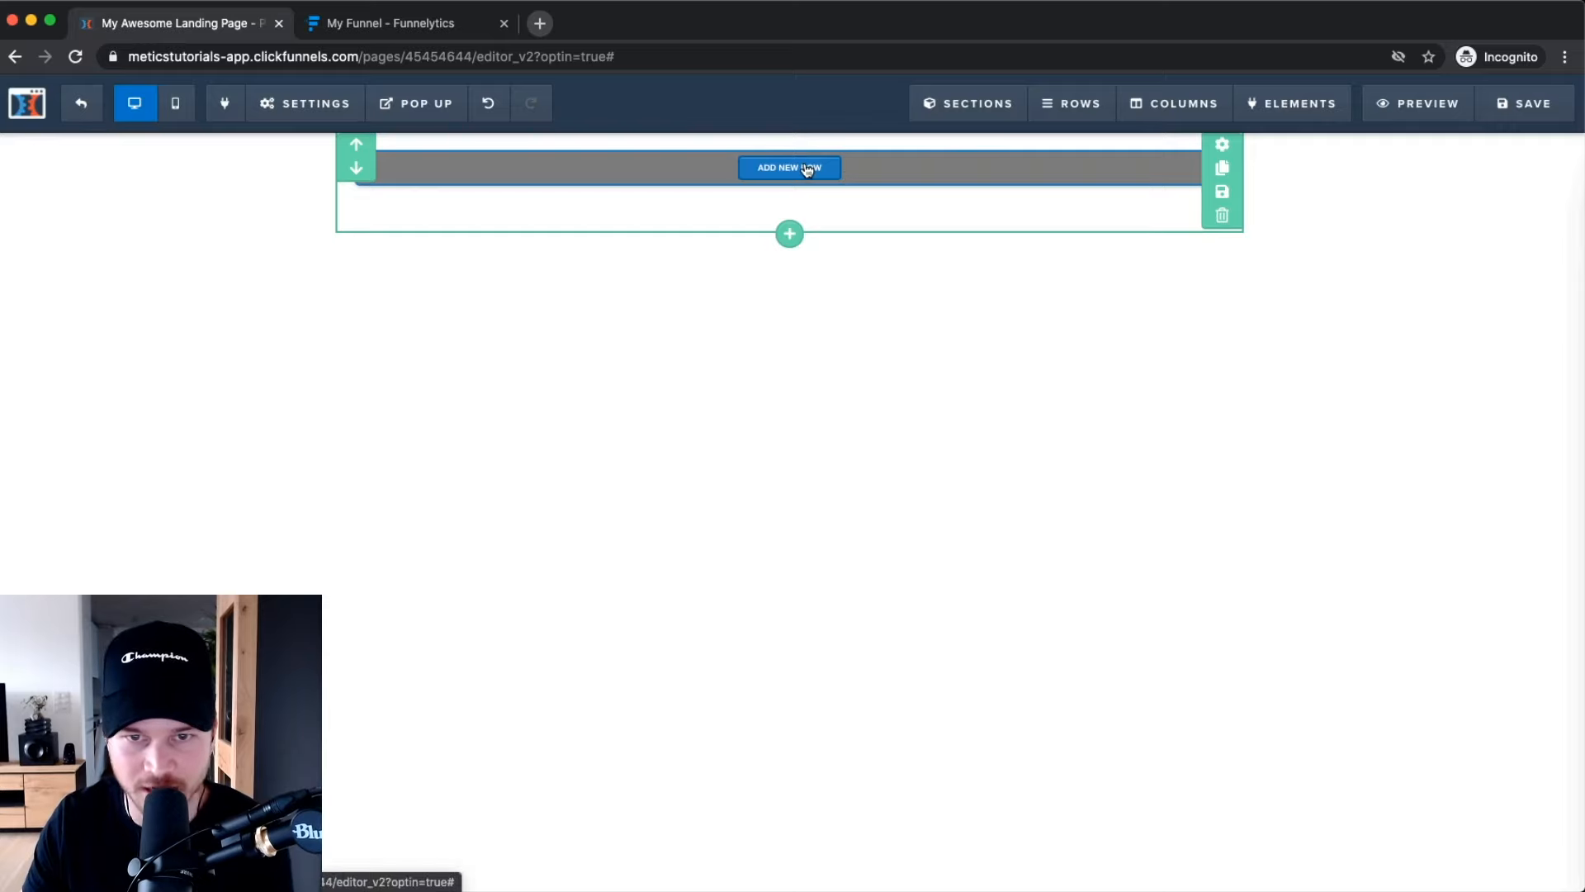
# Add a one-column row holding a 'Large Call to Action Headline' headline element.
pyautogui.click(790, 168)
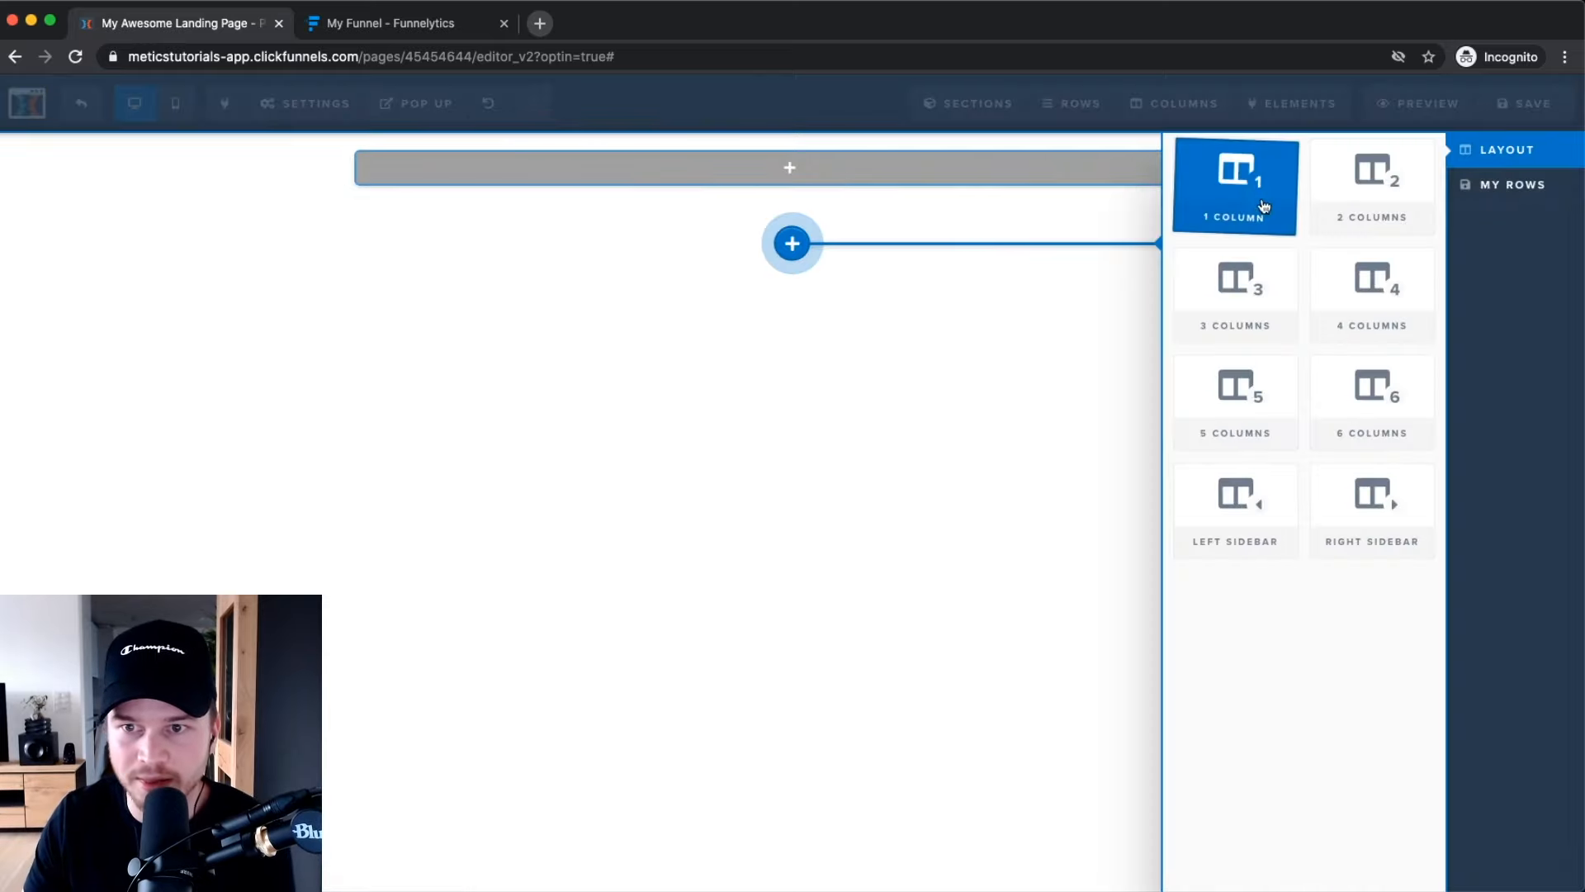
pyautogui.click(1230, 194)
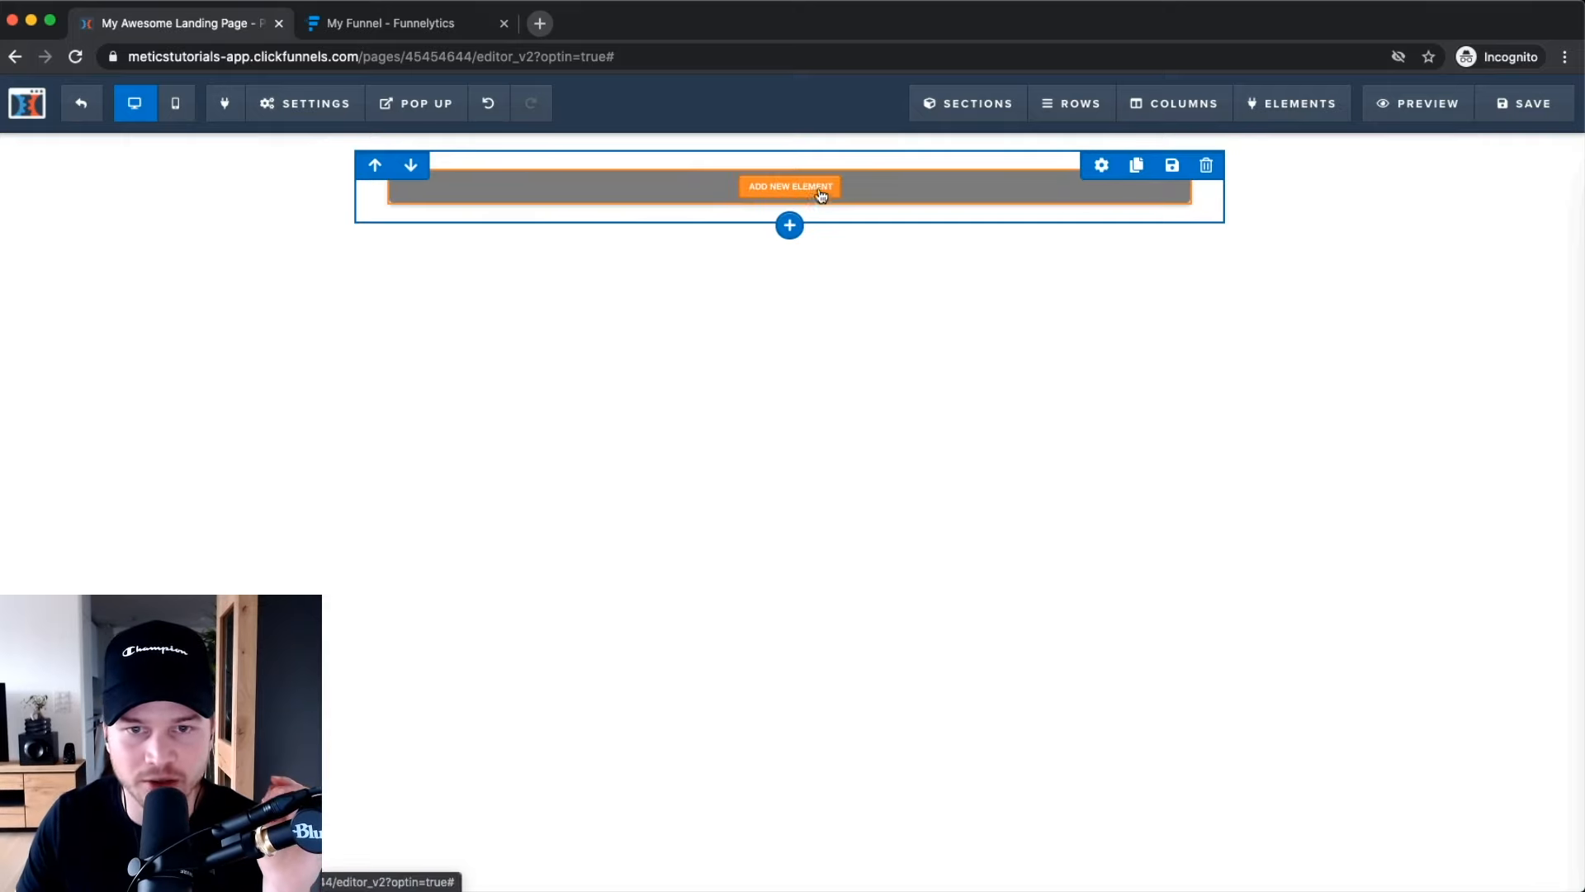
pyautogui.click(790, 194)
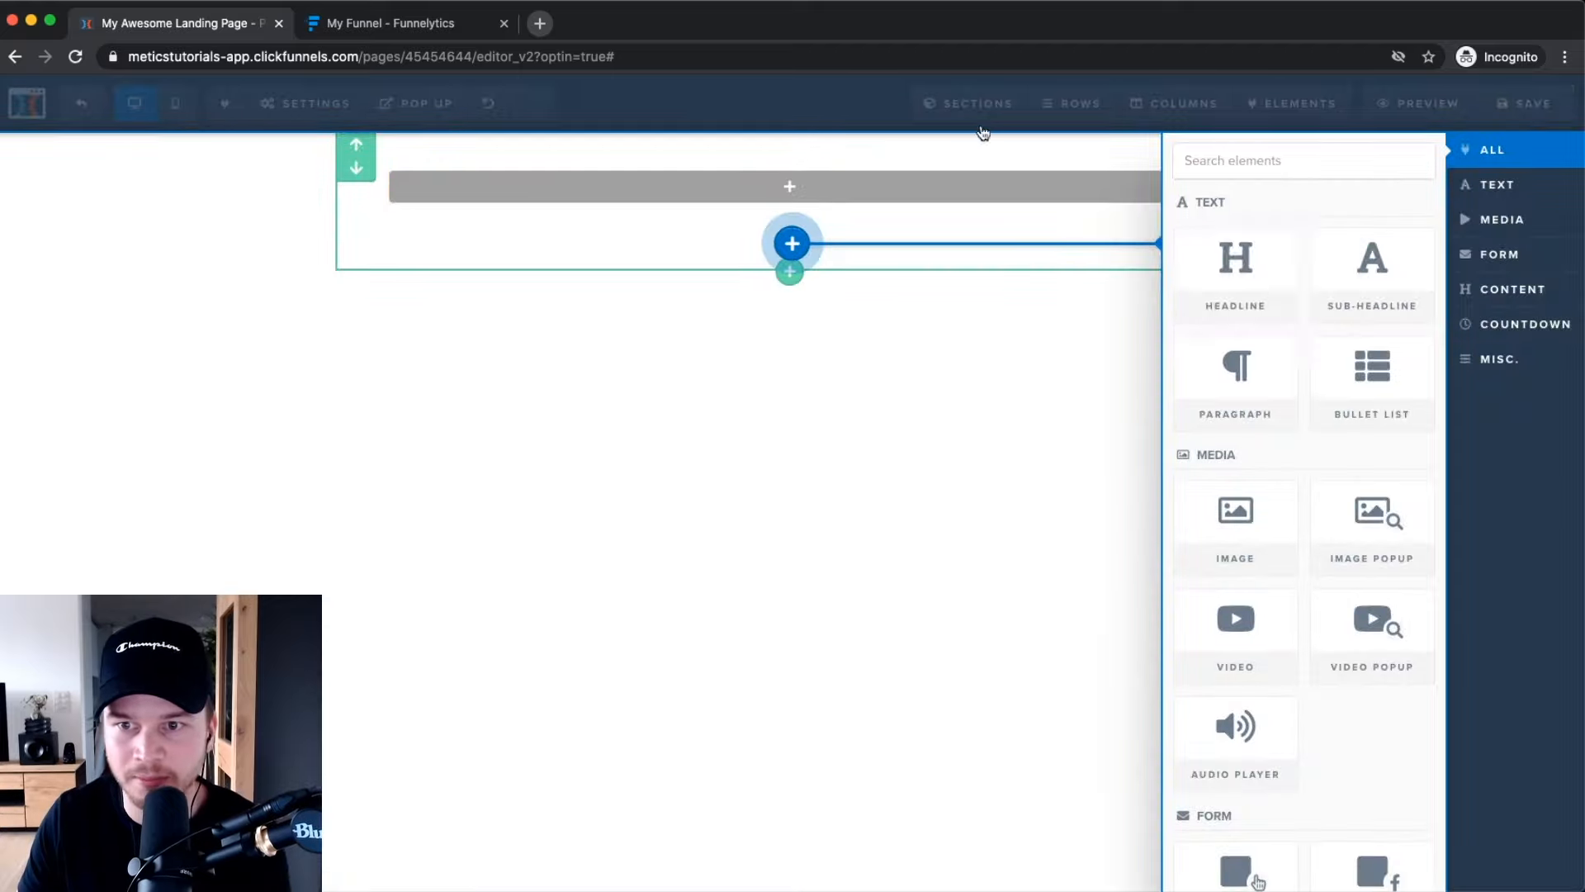
pyautogui.click(1254, 297)
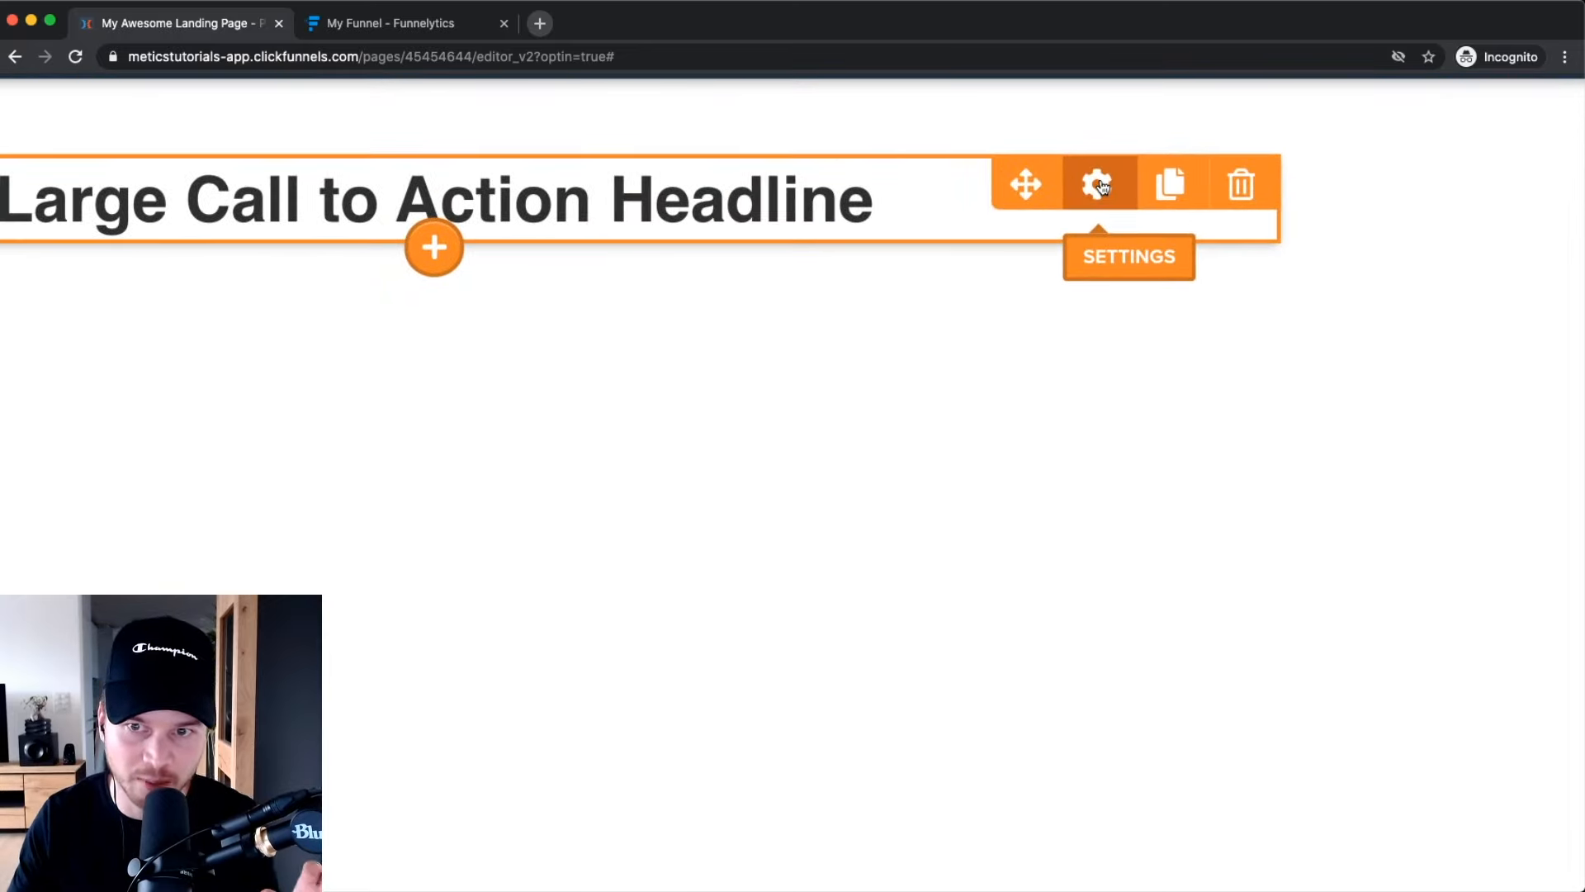
# Style the headline in Oswald at size 44 with an orange-red (#e43b2c) bold colour.
pyautogui.click(1098, 183)
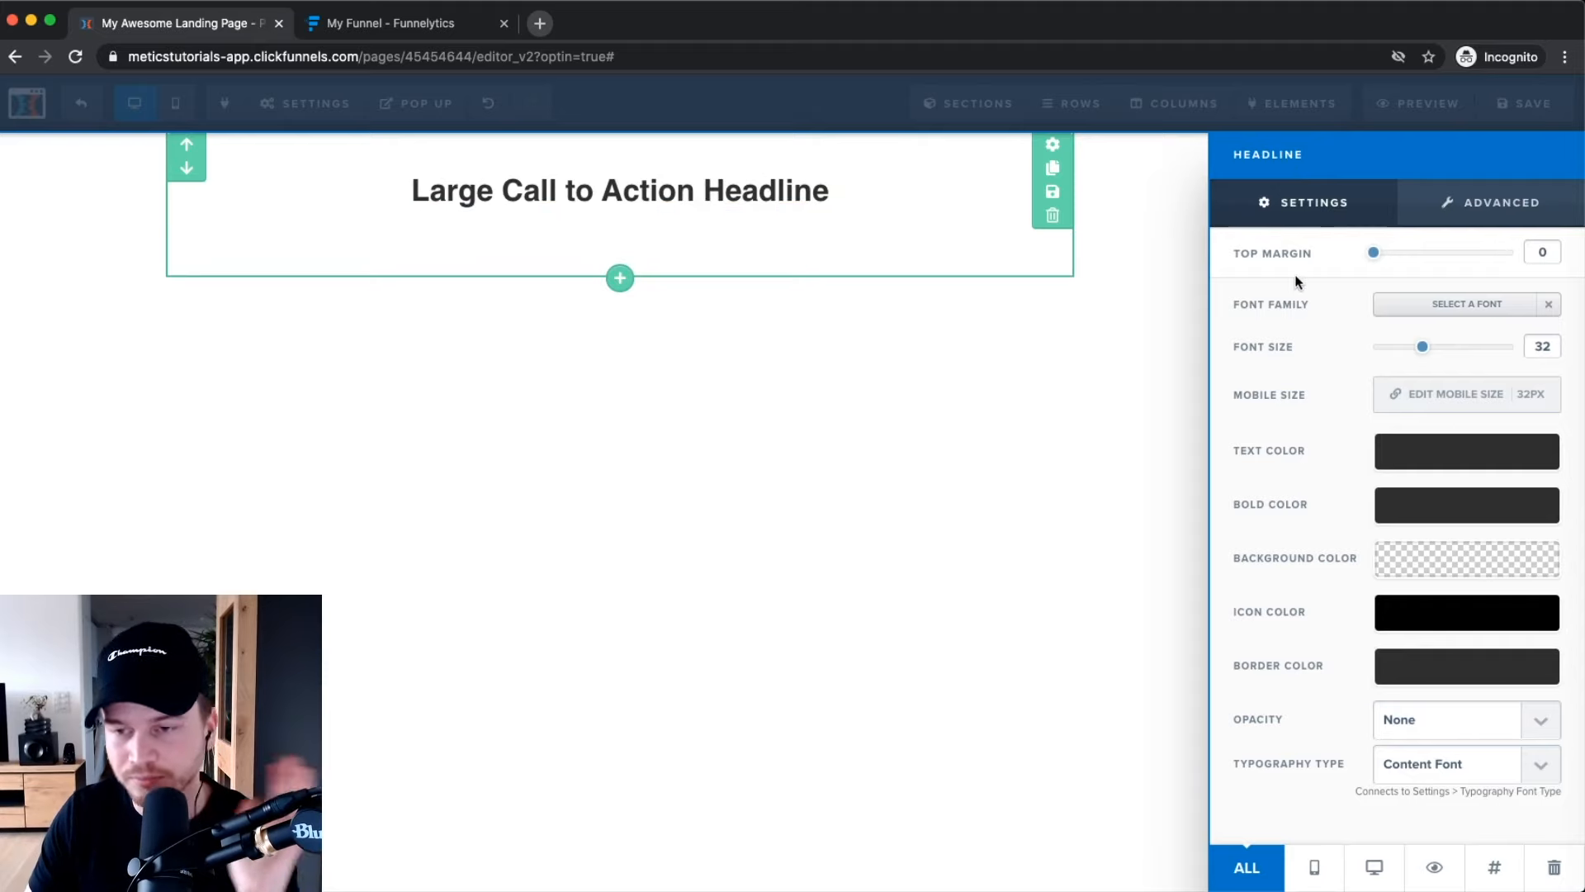
pyautogui.click(1434, 304)
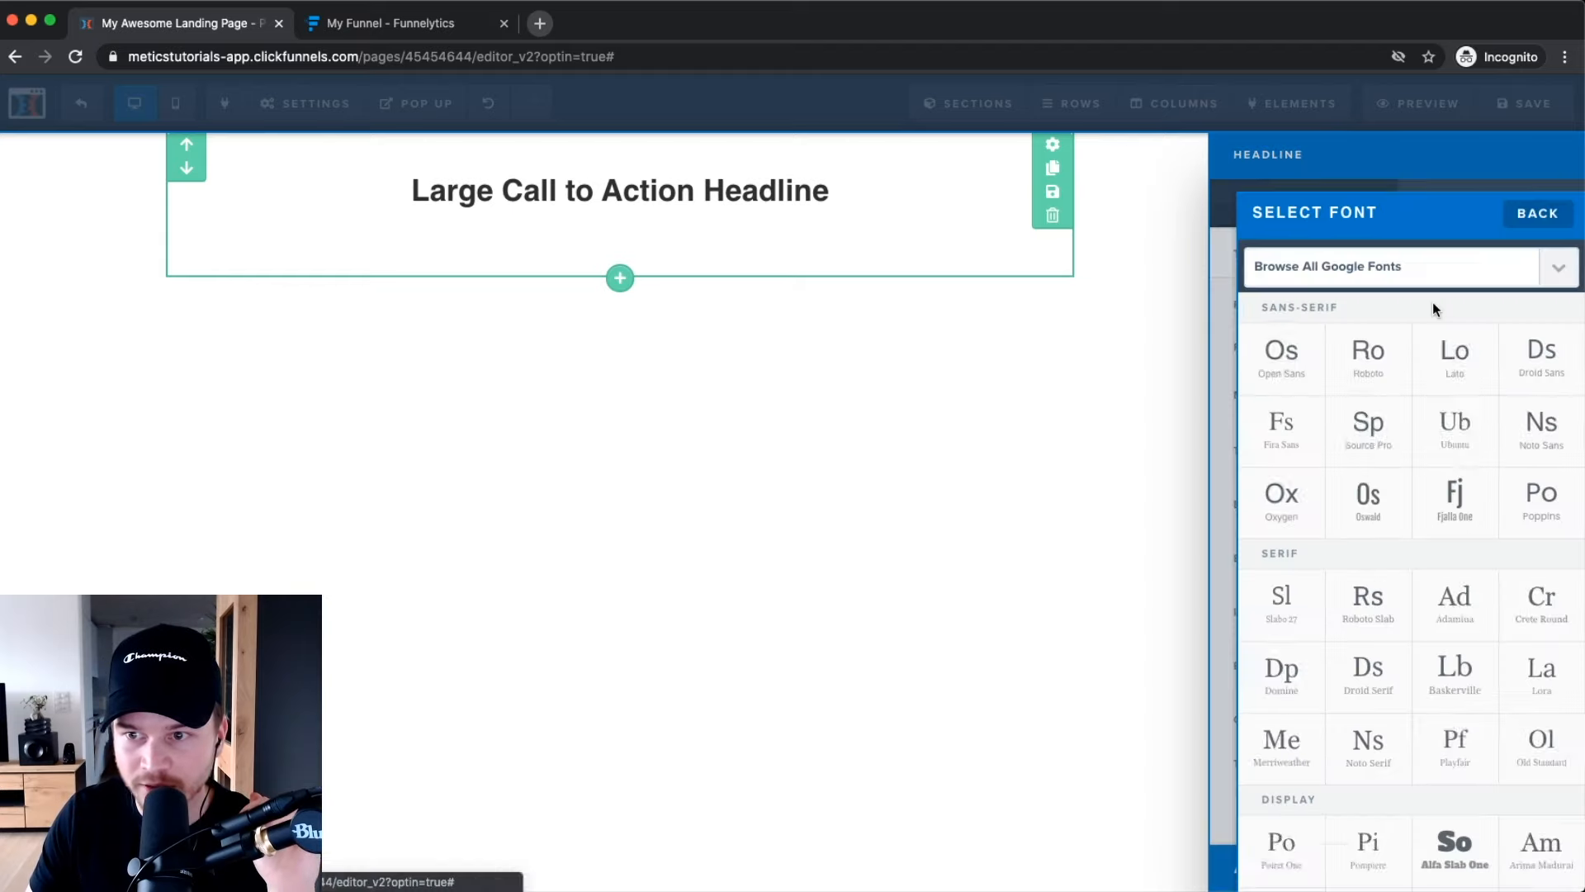
pyautogui.click(1375, 504)
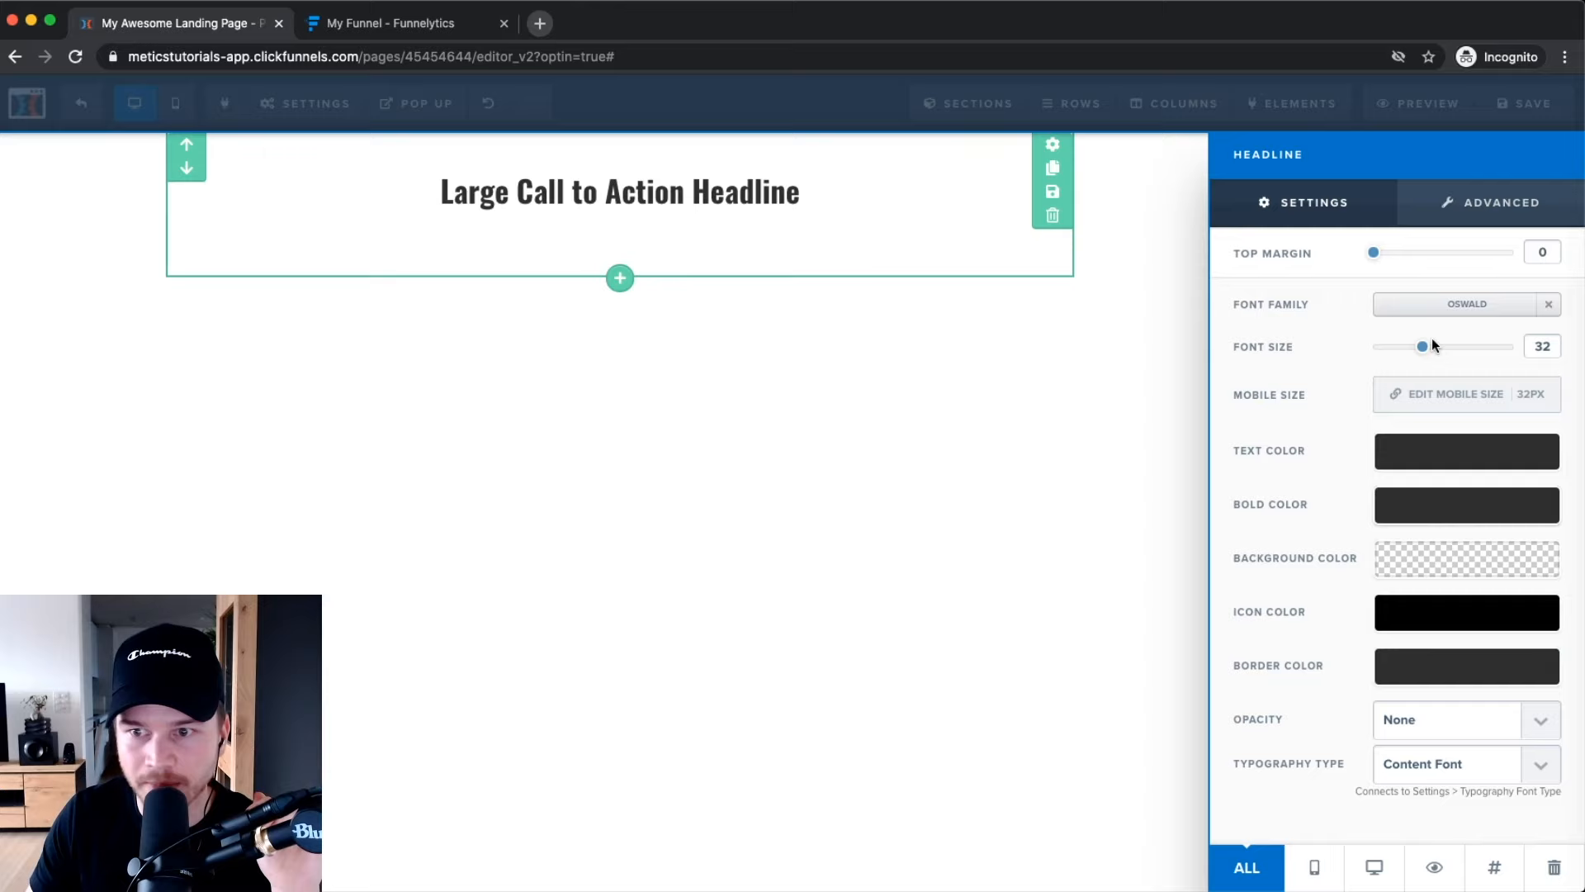
pyautogui.moveTo(1423, 347); pyautogui.dragTo(1449, 347)
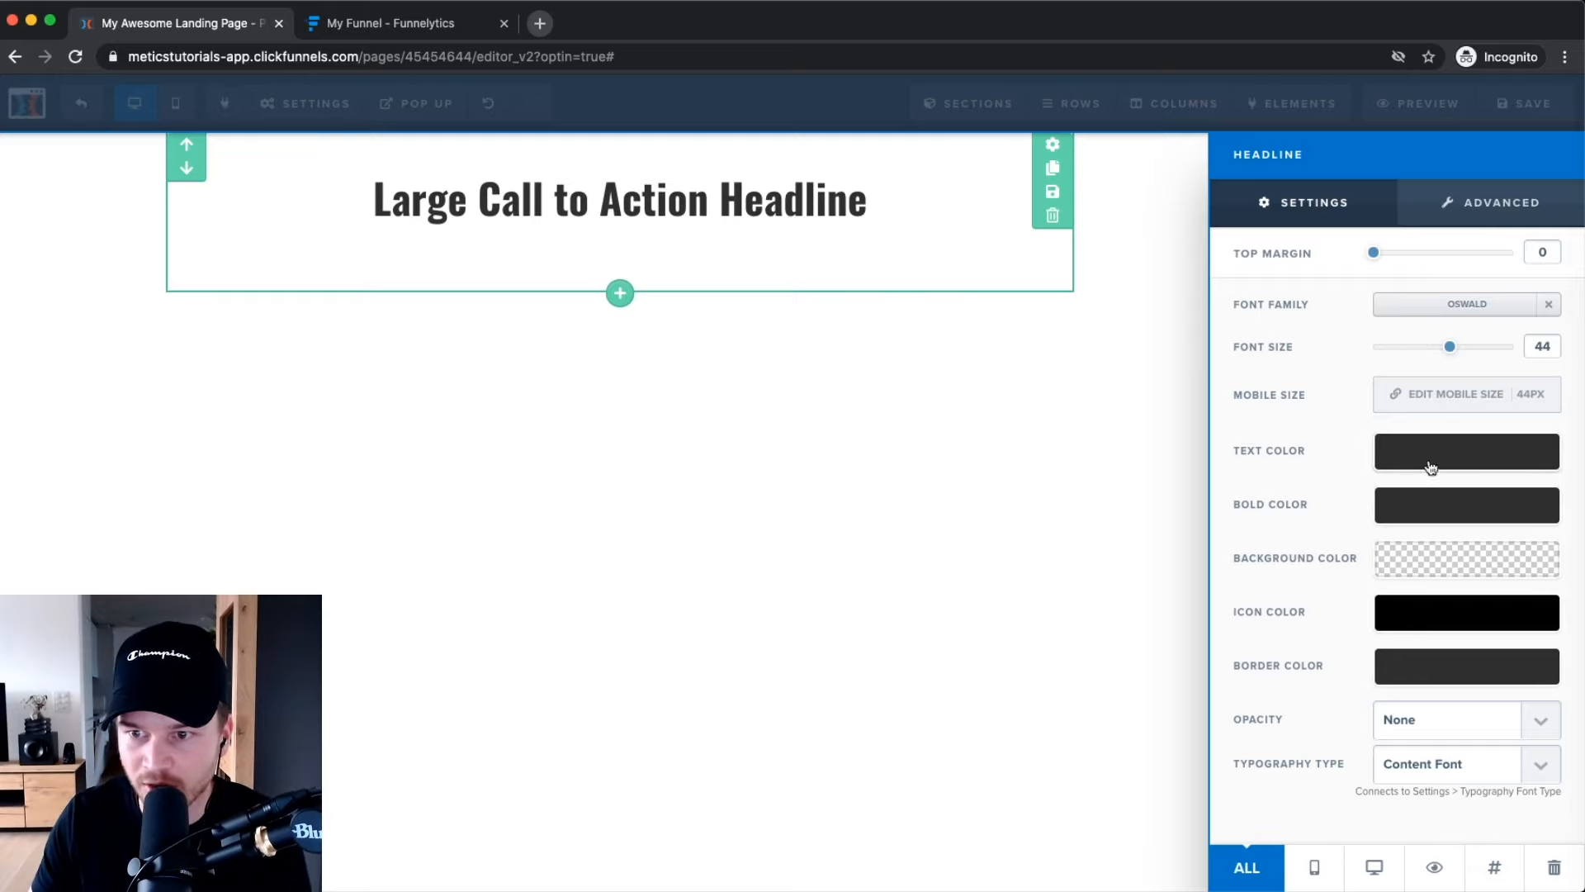
pyautogui.click(1426, 512)
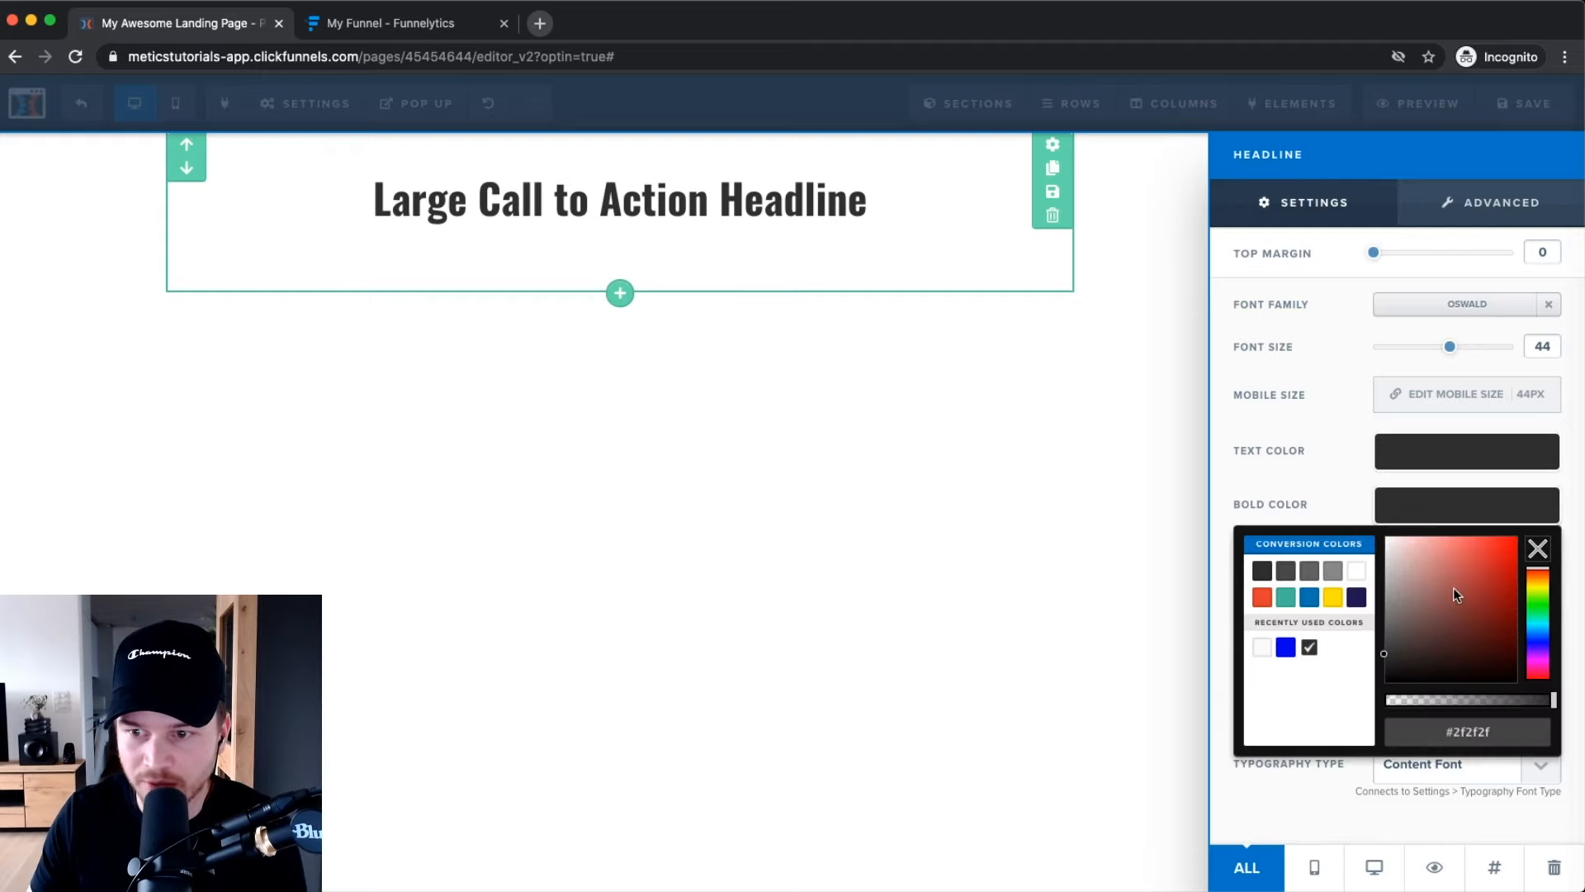
pyautogui.click(1262, 597)
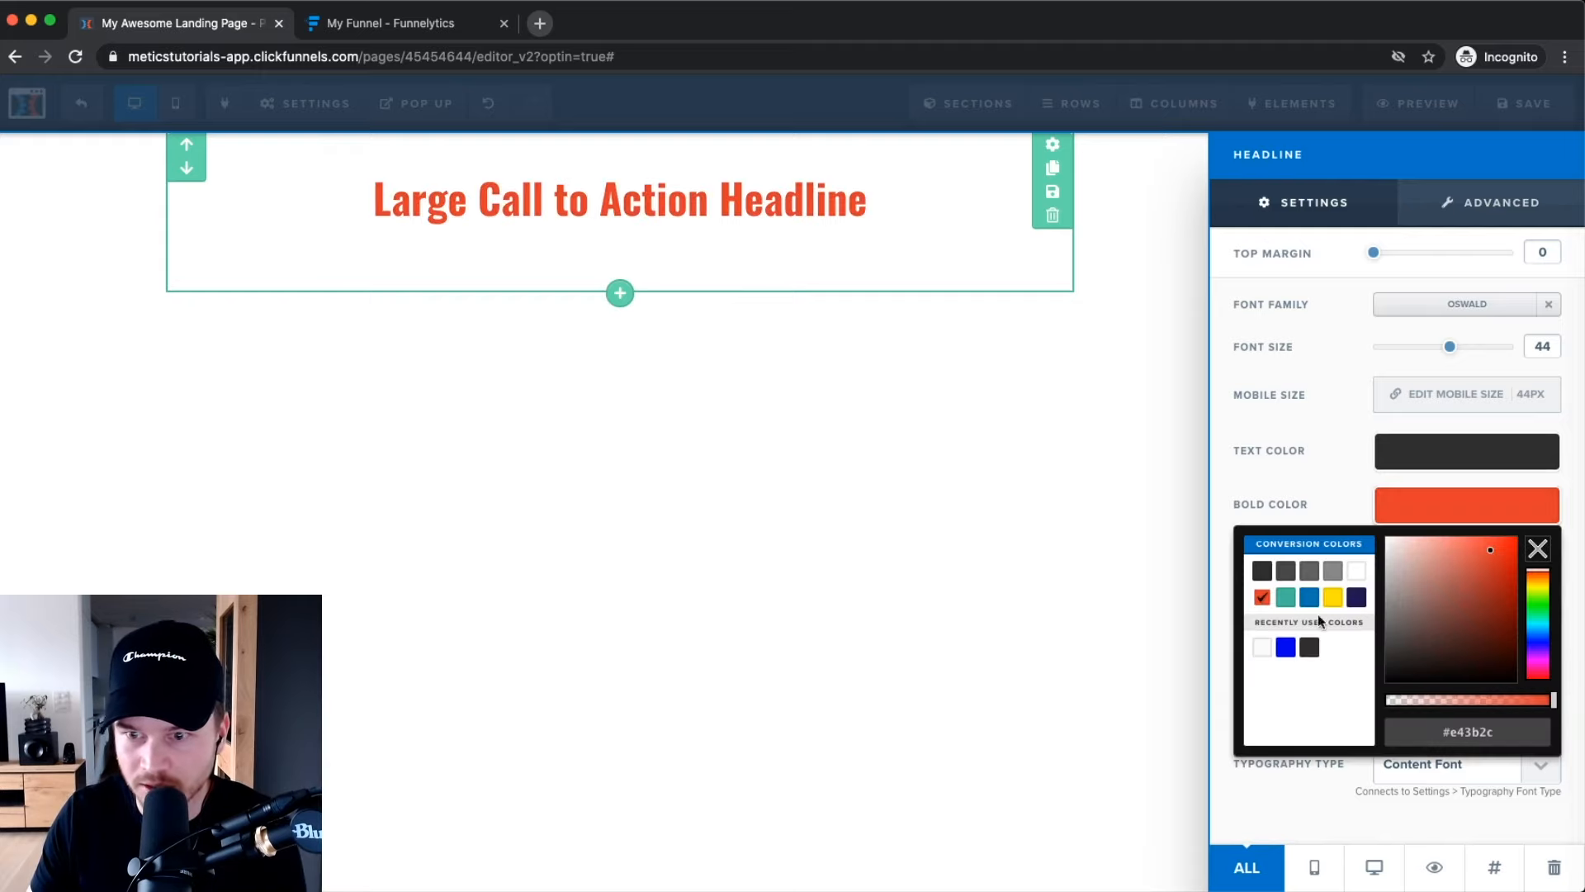
pyautogui.click(1349, 470)
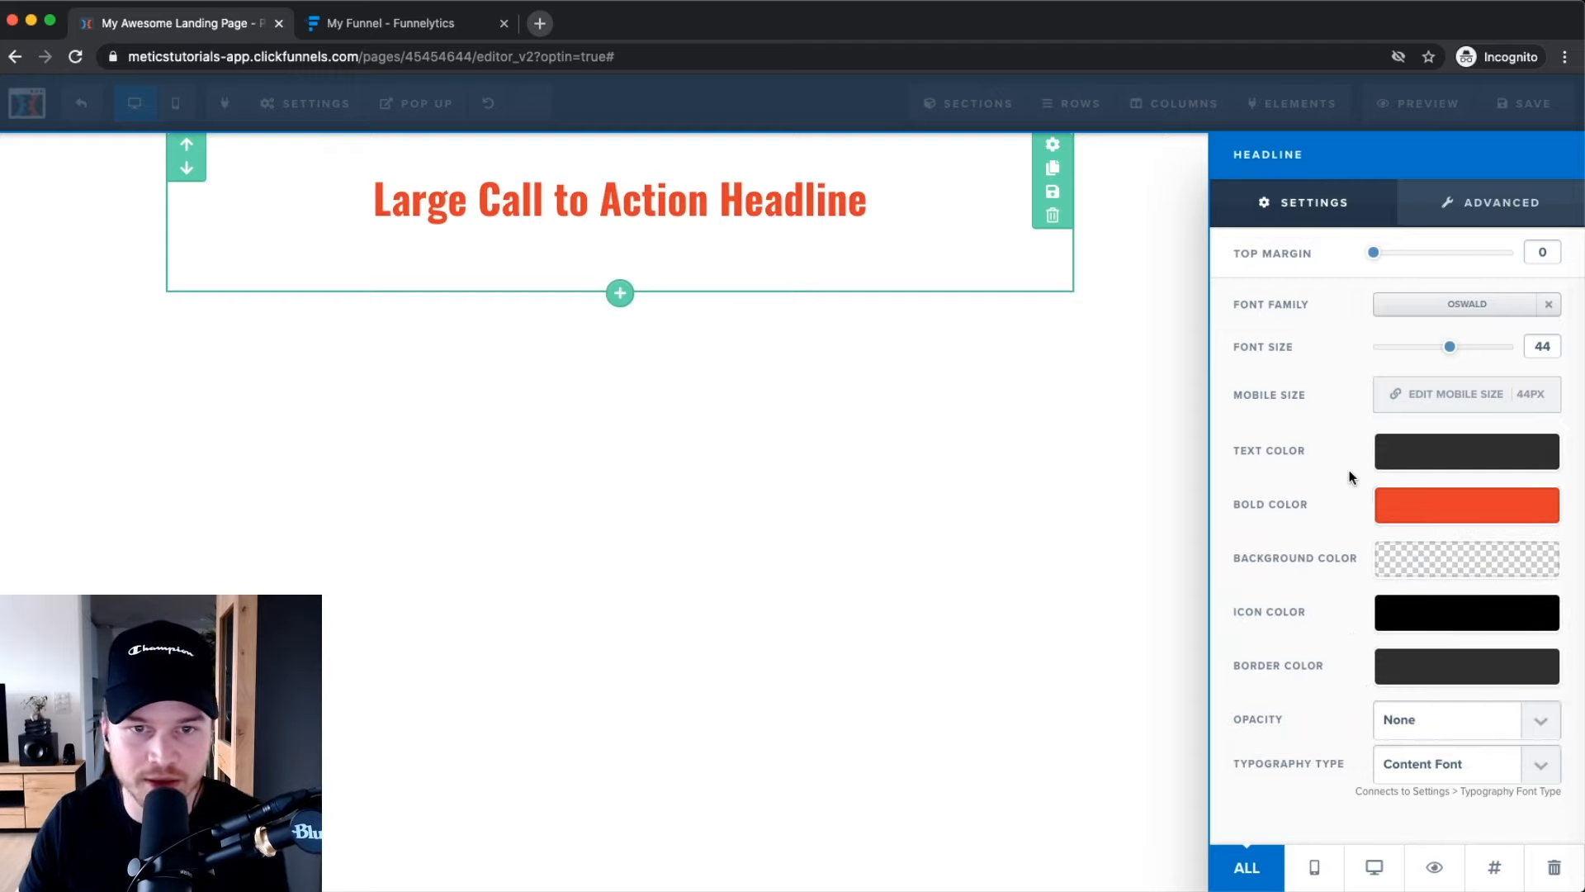
# Unbold the whole headline, then bold only 'Action Headline' so it shows orange-red.
pyautogui.click(661, 213)
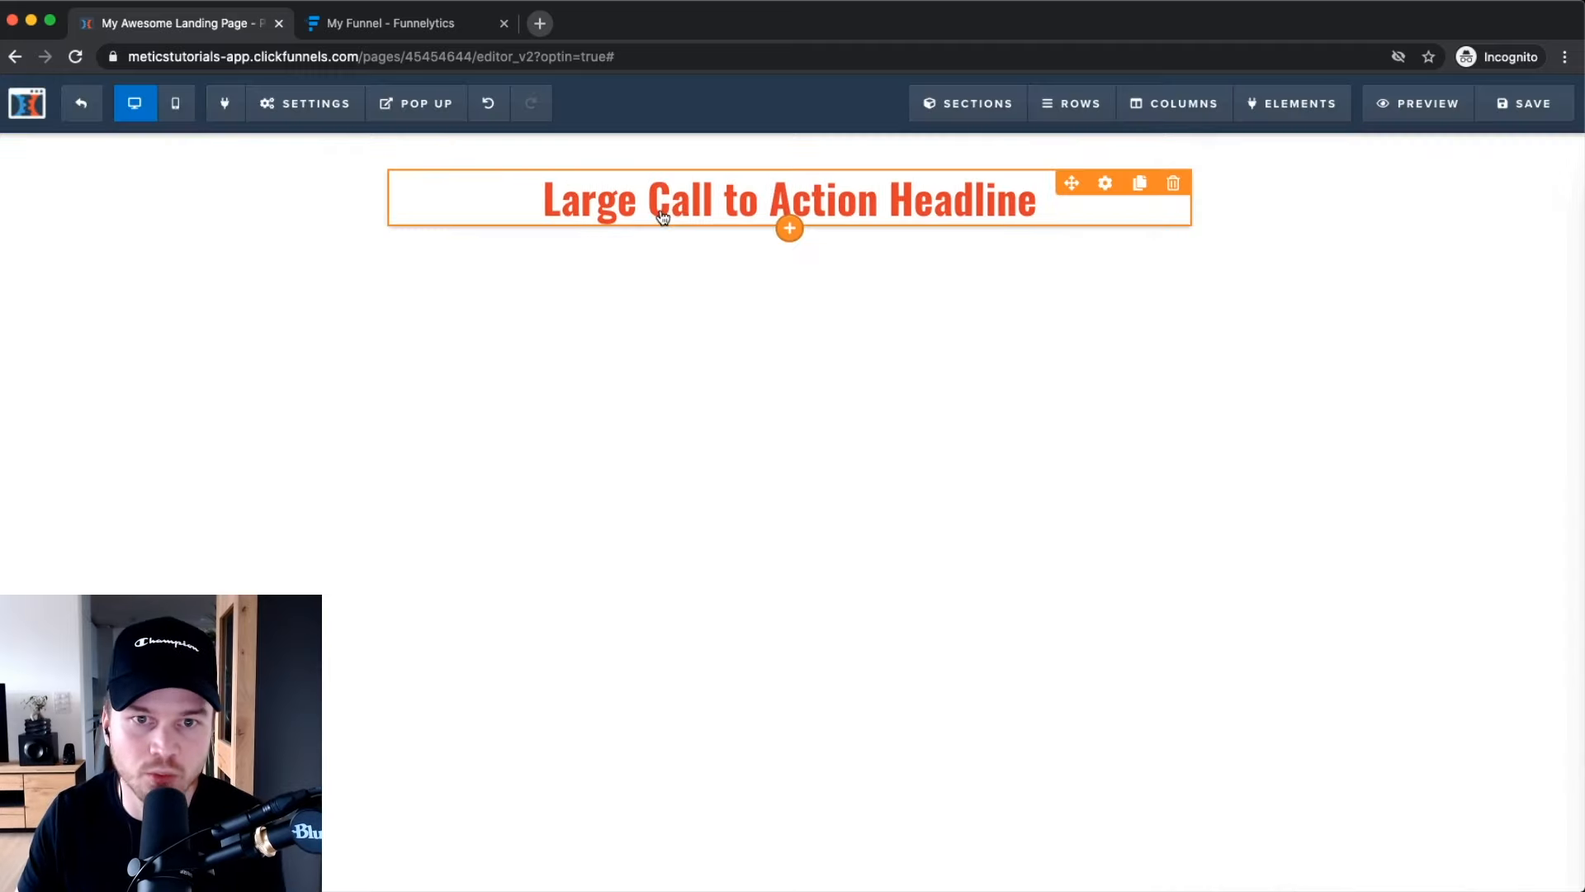
pyautogui.click(785, 204)
pyautogui.moveTo(543, 202); pyautogui.dragTo(1022, 202)
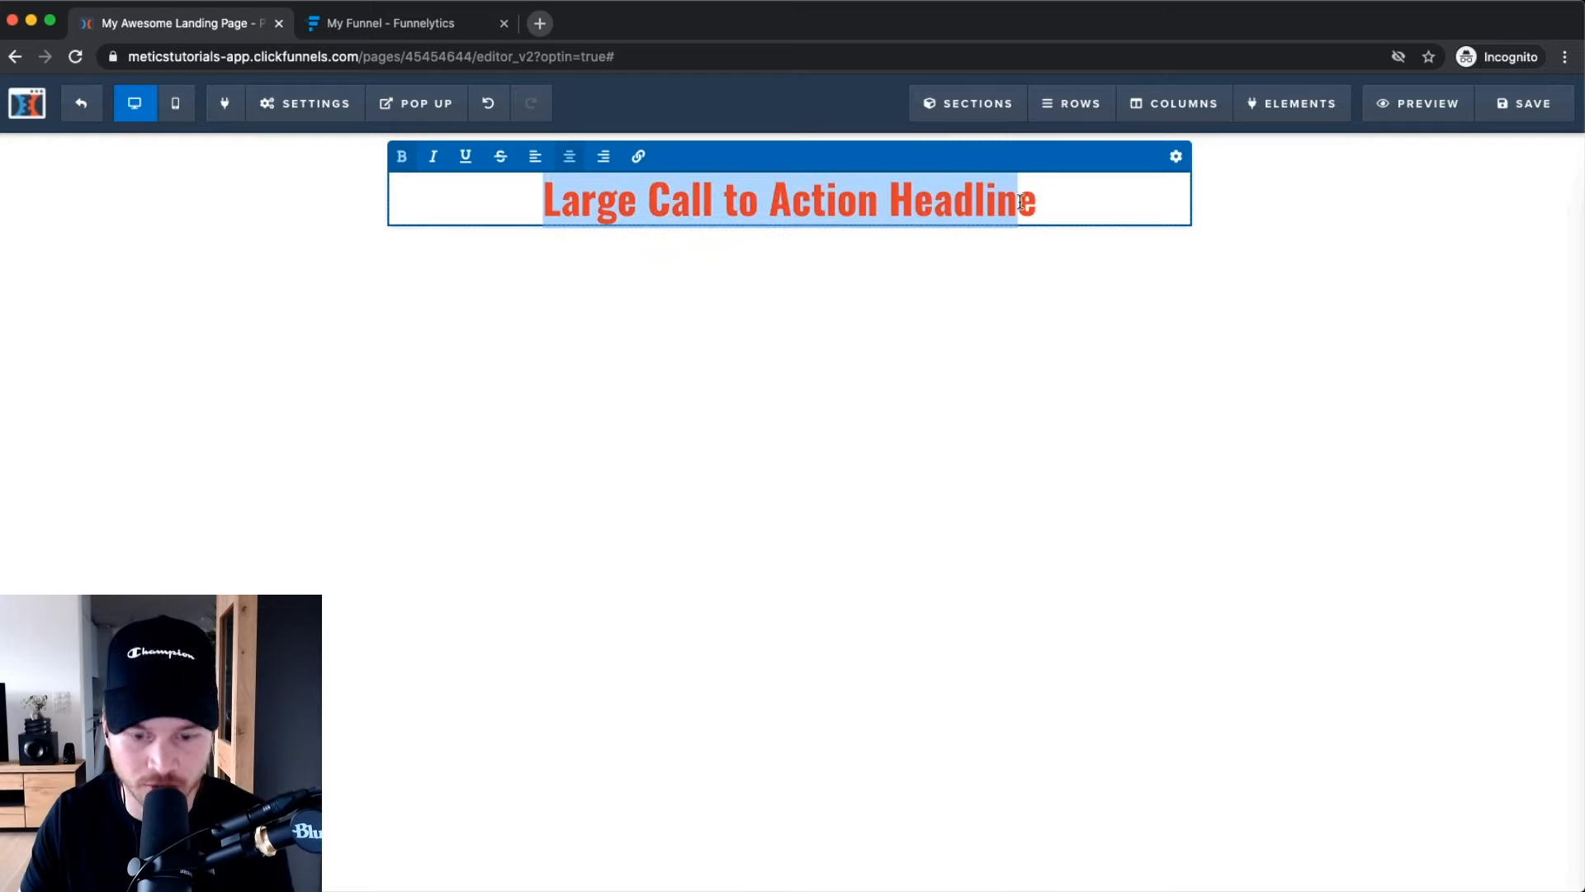
pyautogui.click(402, 160)
pyautogui.click(836, 188)
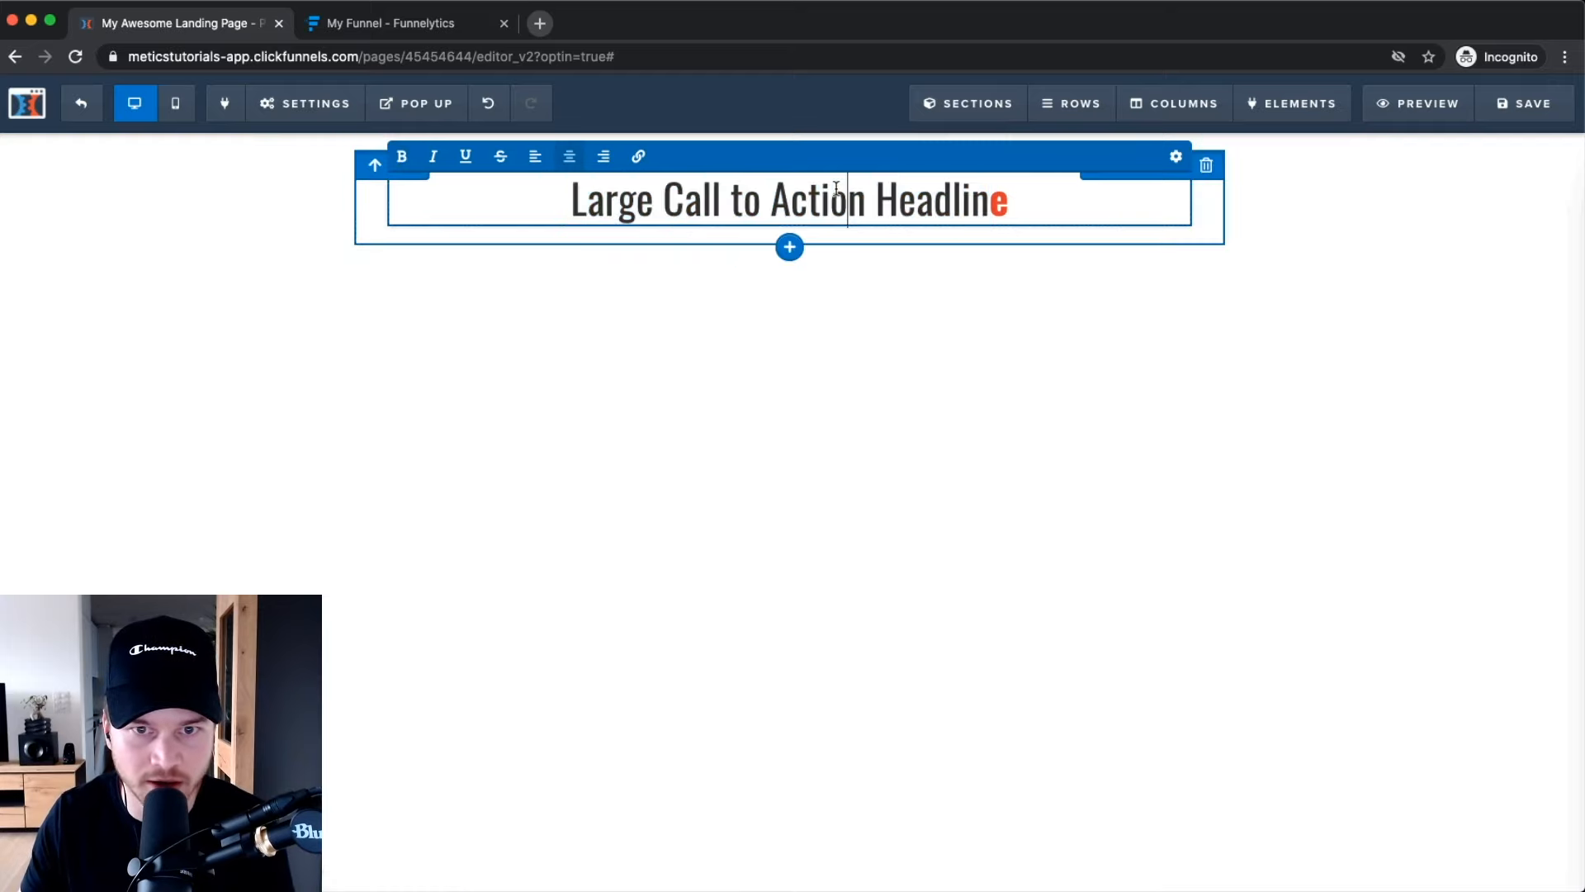
pyautogui.moveTo(769, 198); pyautogui.dragTo(1033, 202)
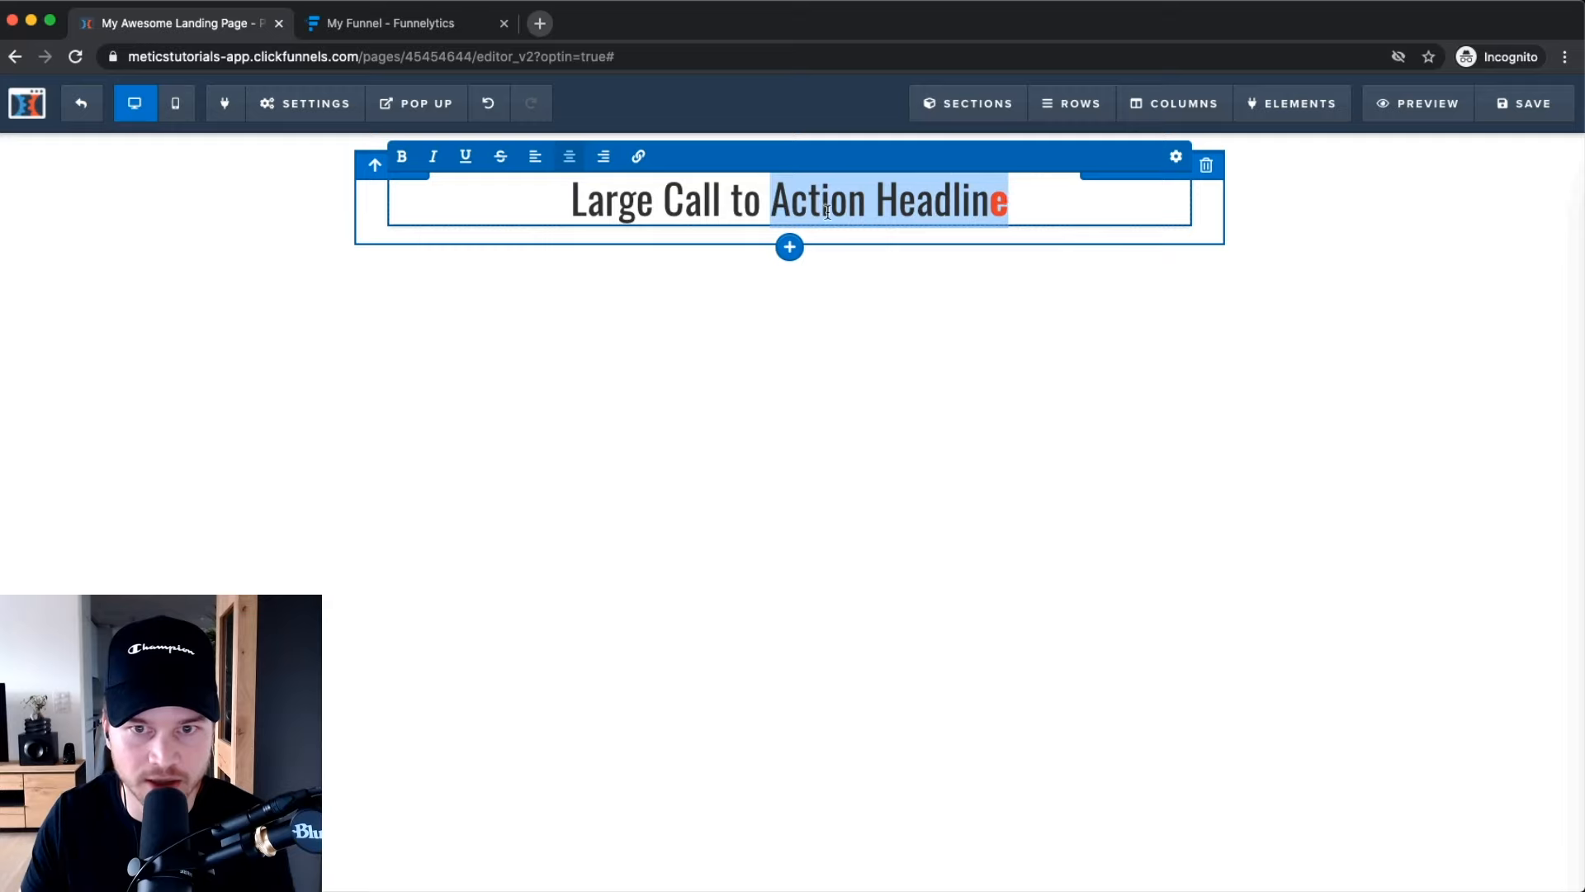
pyautogui.click(402, 157)
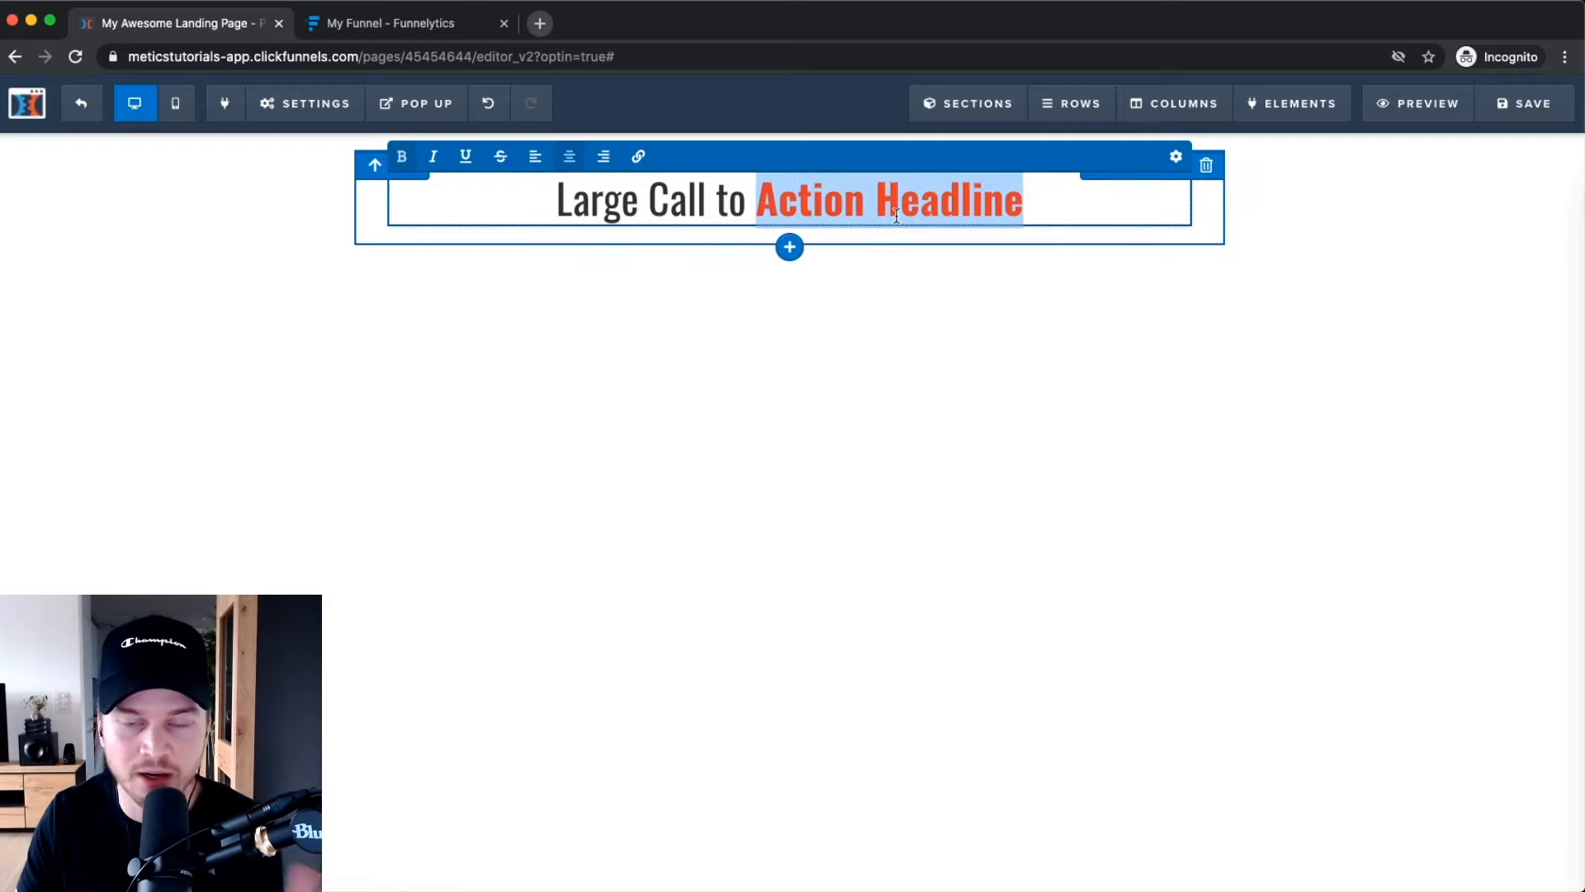
pyautogui.click(1092, 322)
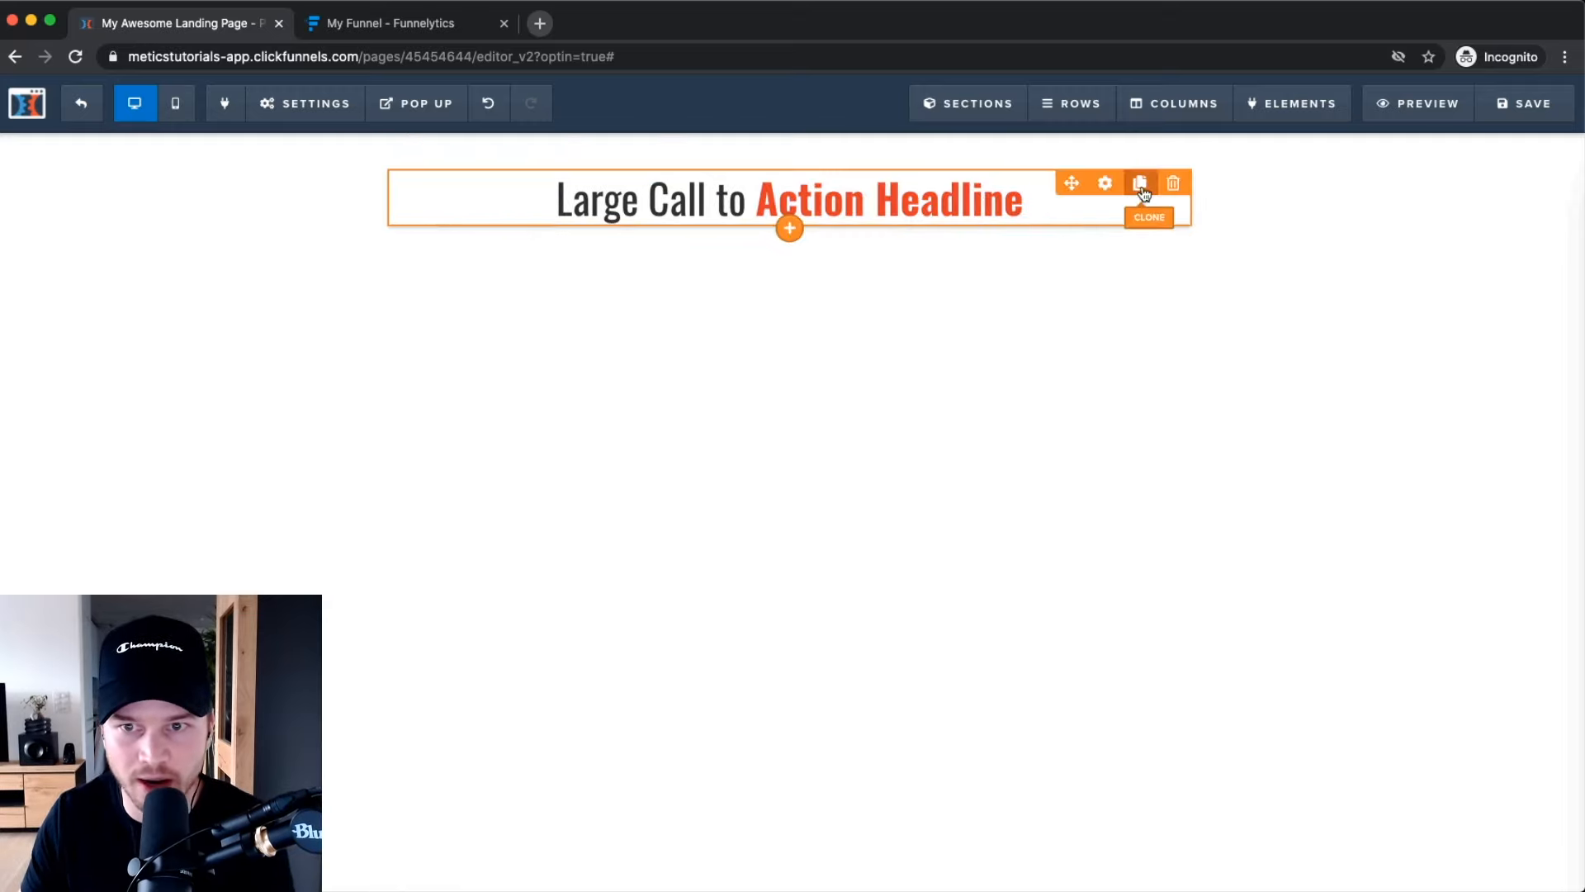
# Review the headline's advanced style options, then close settings and select the headline text.
pyautogui.click(1104, 183)
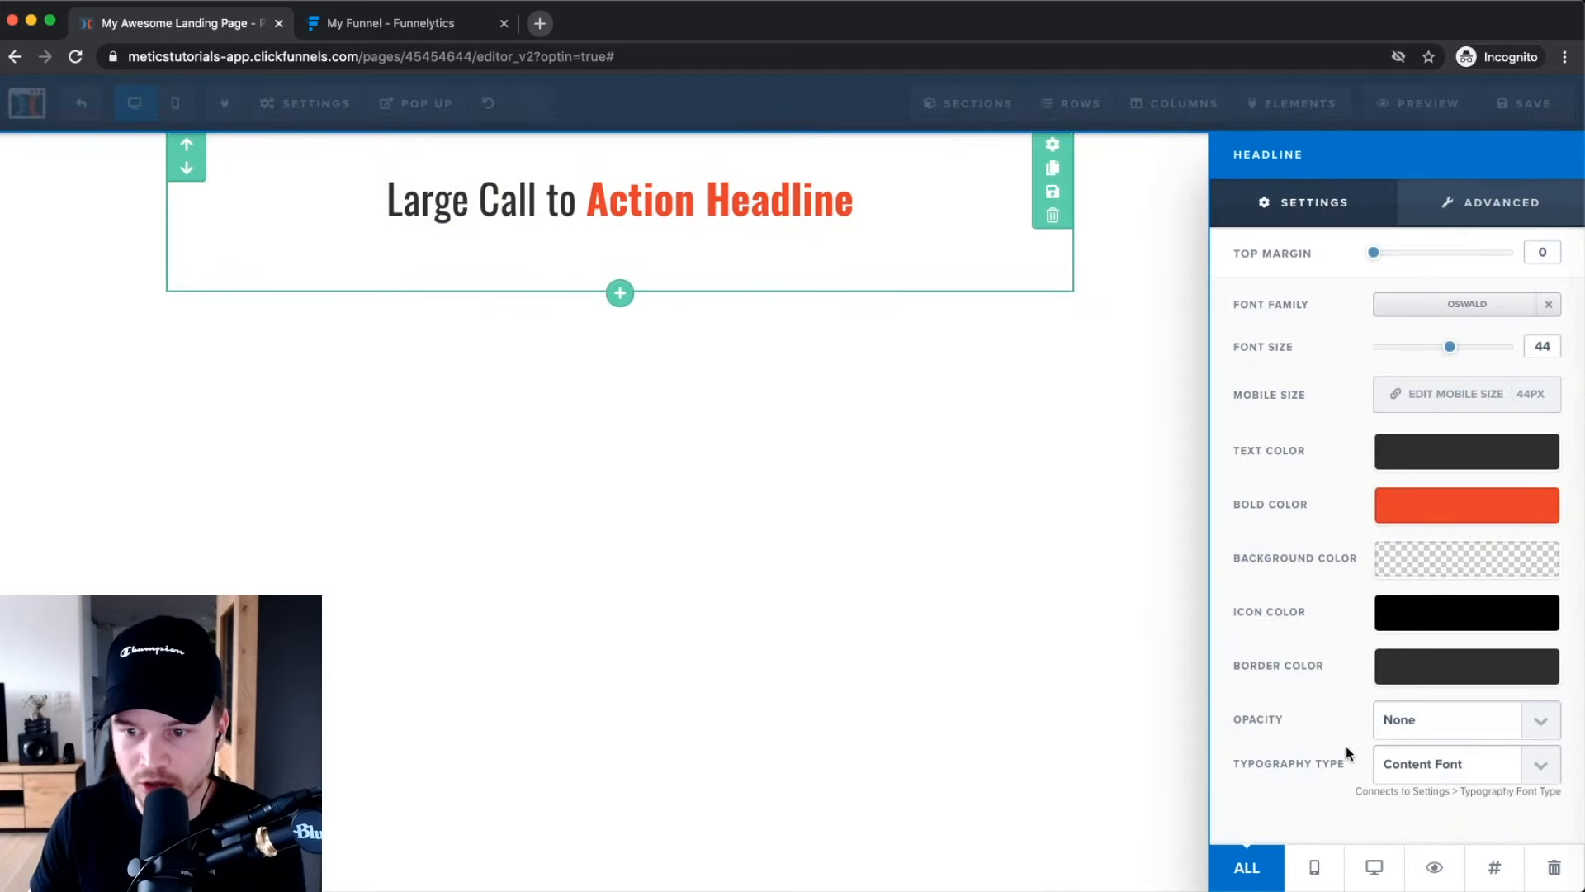
pyautogui.click(1483, 206)
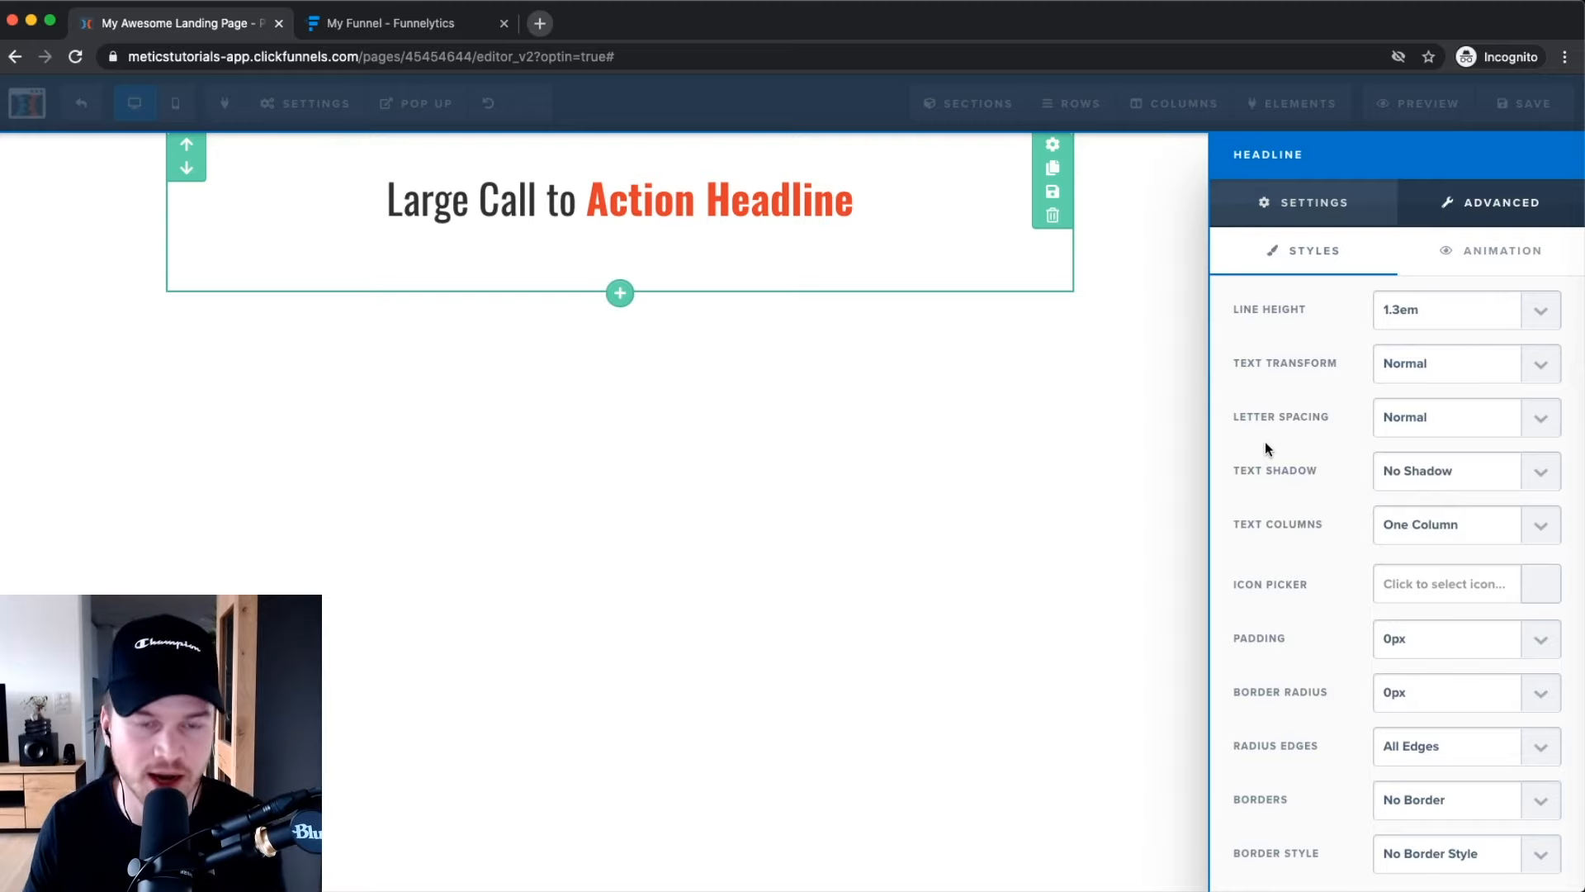
pyautogui.click(1243, 202)
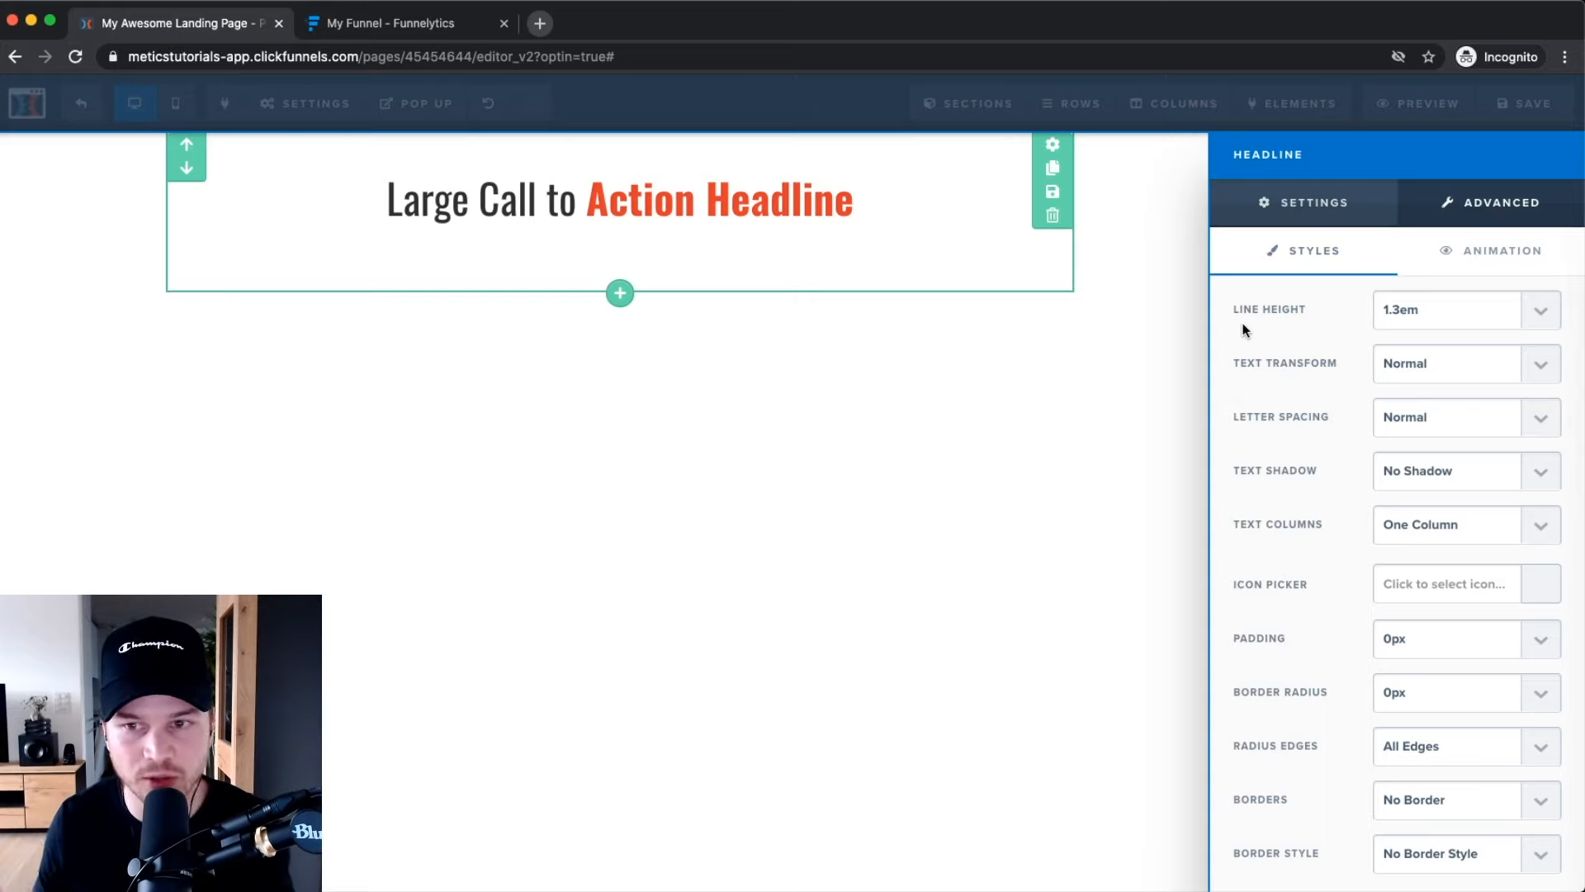
pyautogui.click(1297, 219)
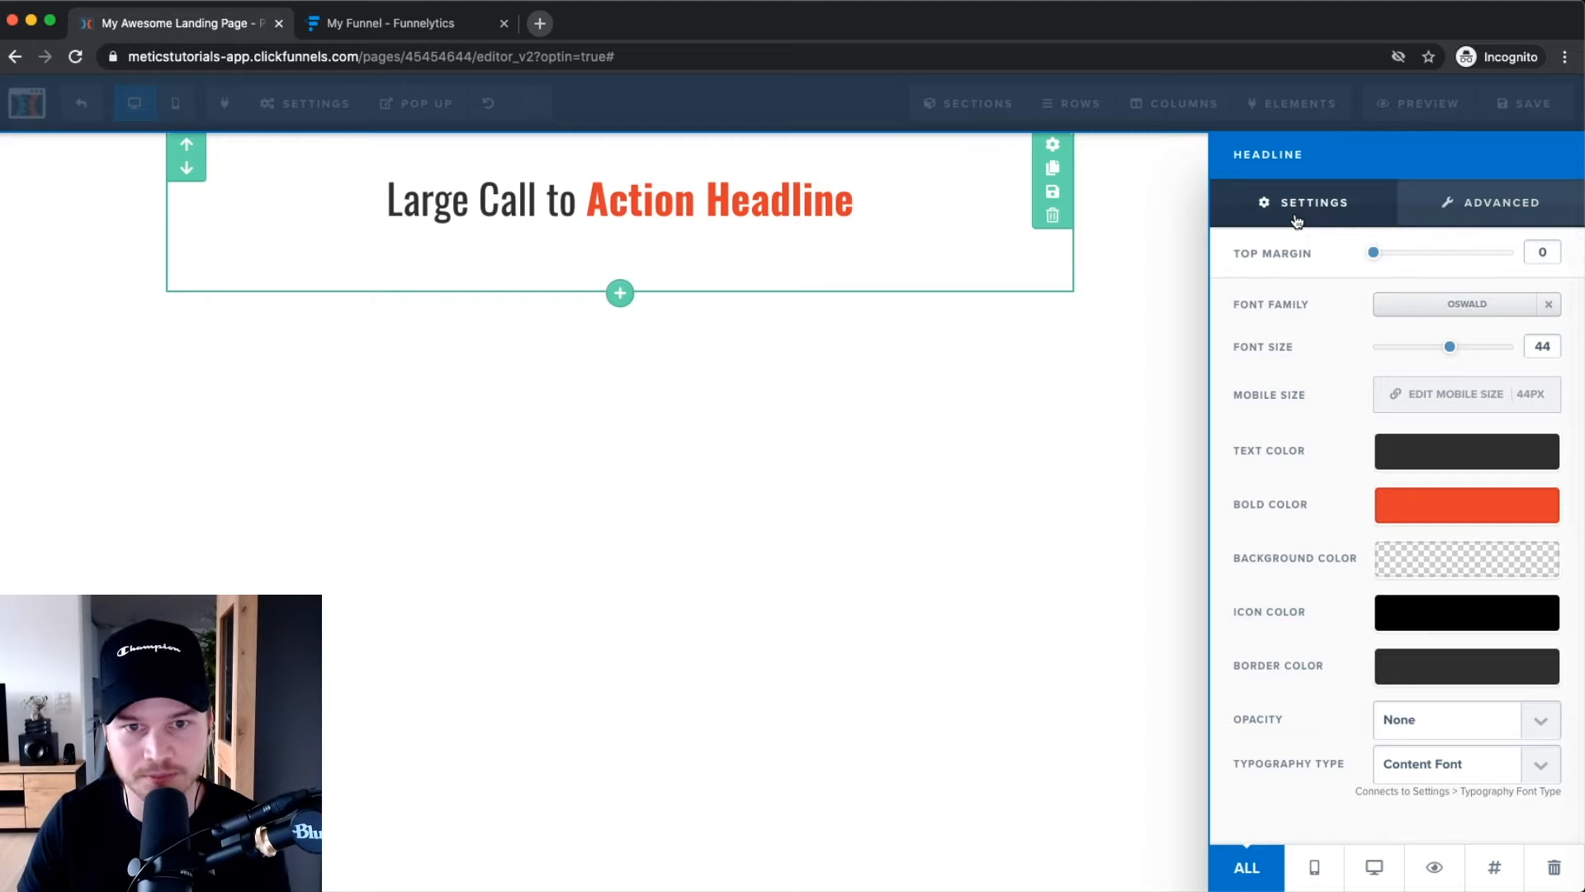
pyautogui.click(835, 424)
pyautogui.click(794, 192)
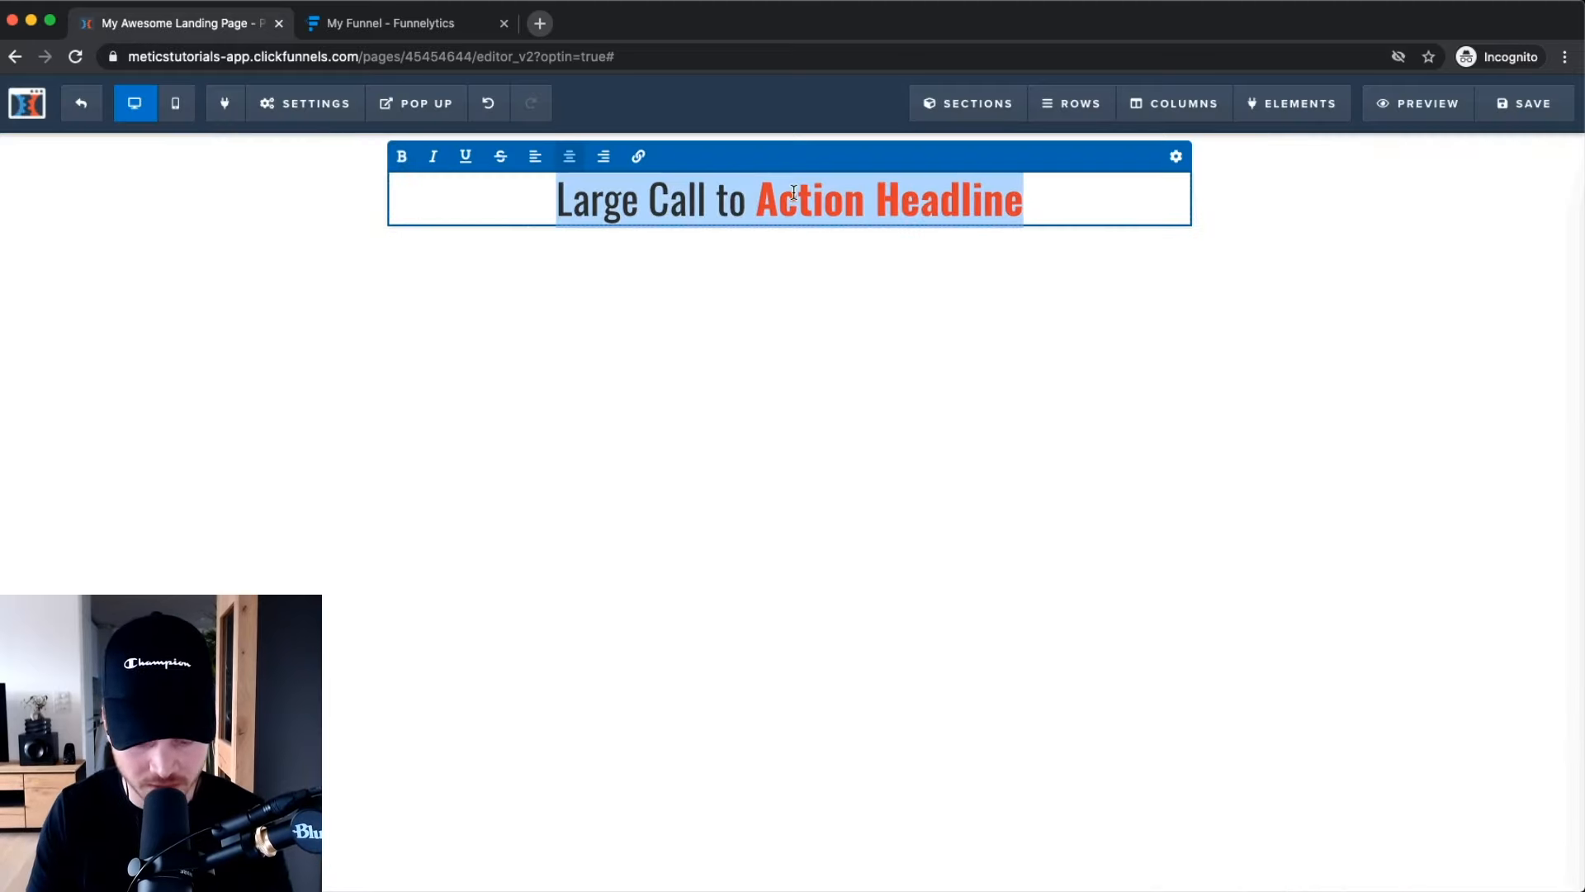
# Retitle the headline 'Rank #1 on YouTube (Step-By-Step)' with 'Rank #1 on YouTube' bold orange-red.
pyautogui.write('Rank #1 on YouTube')
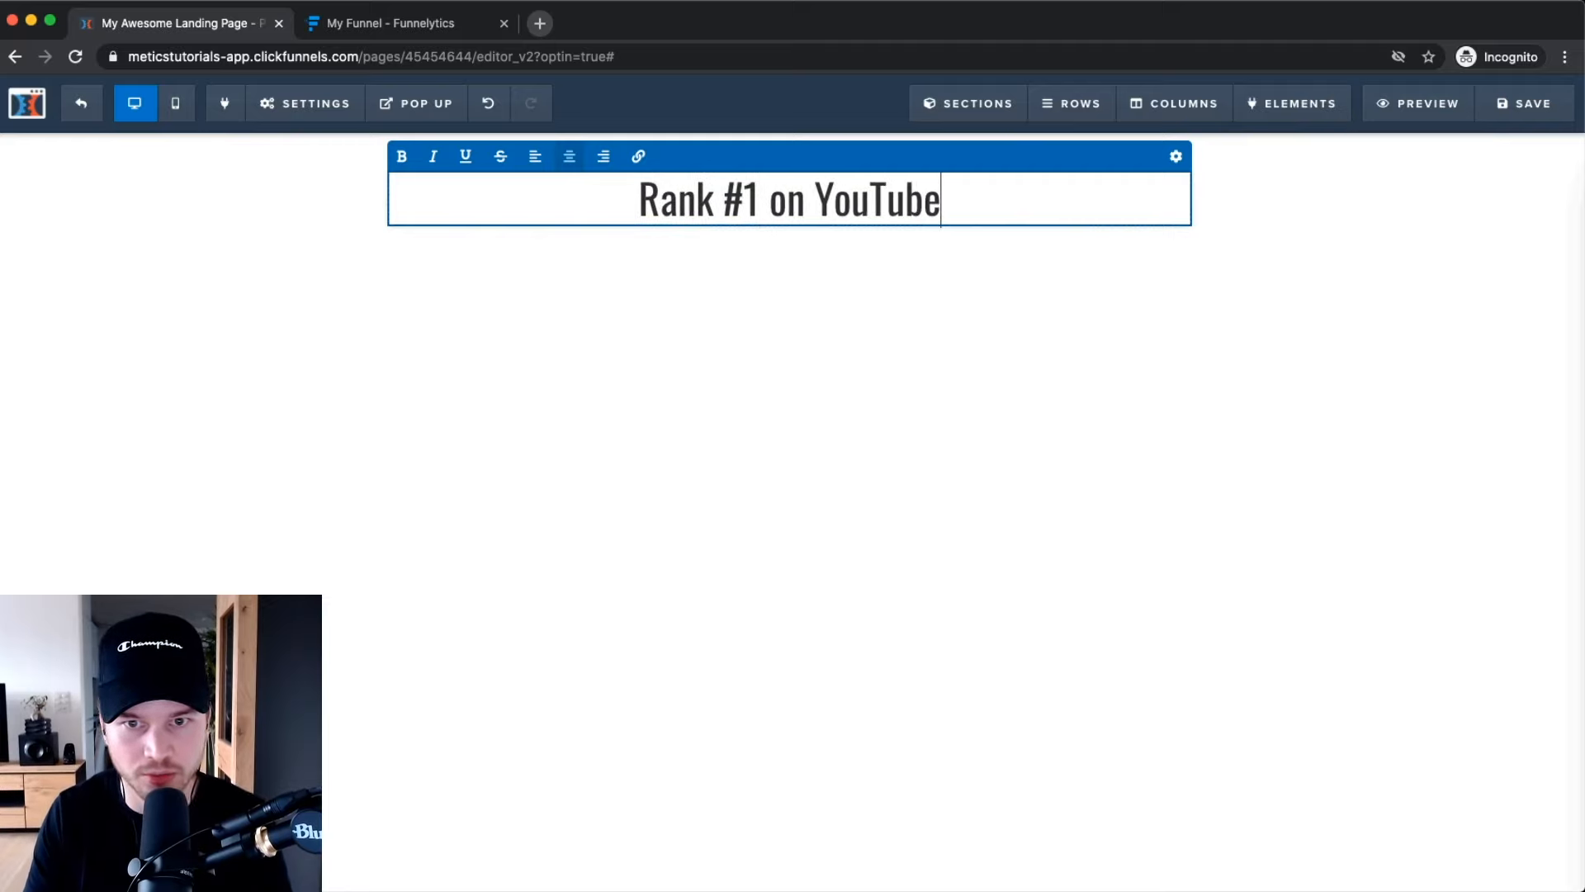
pyautogui.write(' (Step-By-Step')
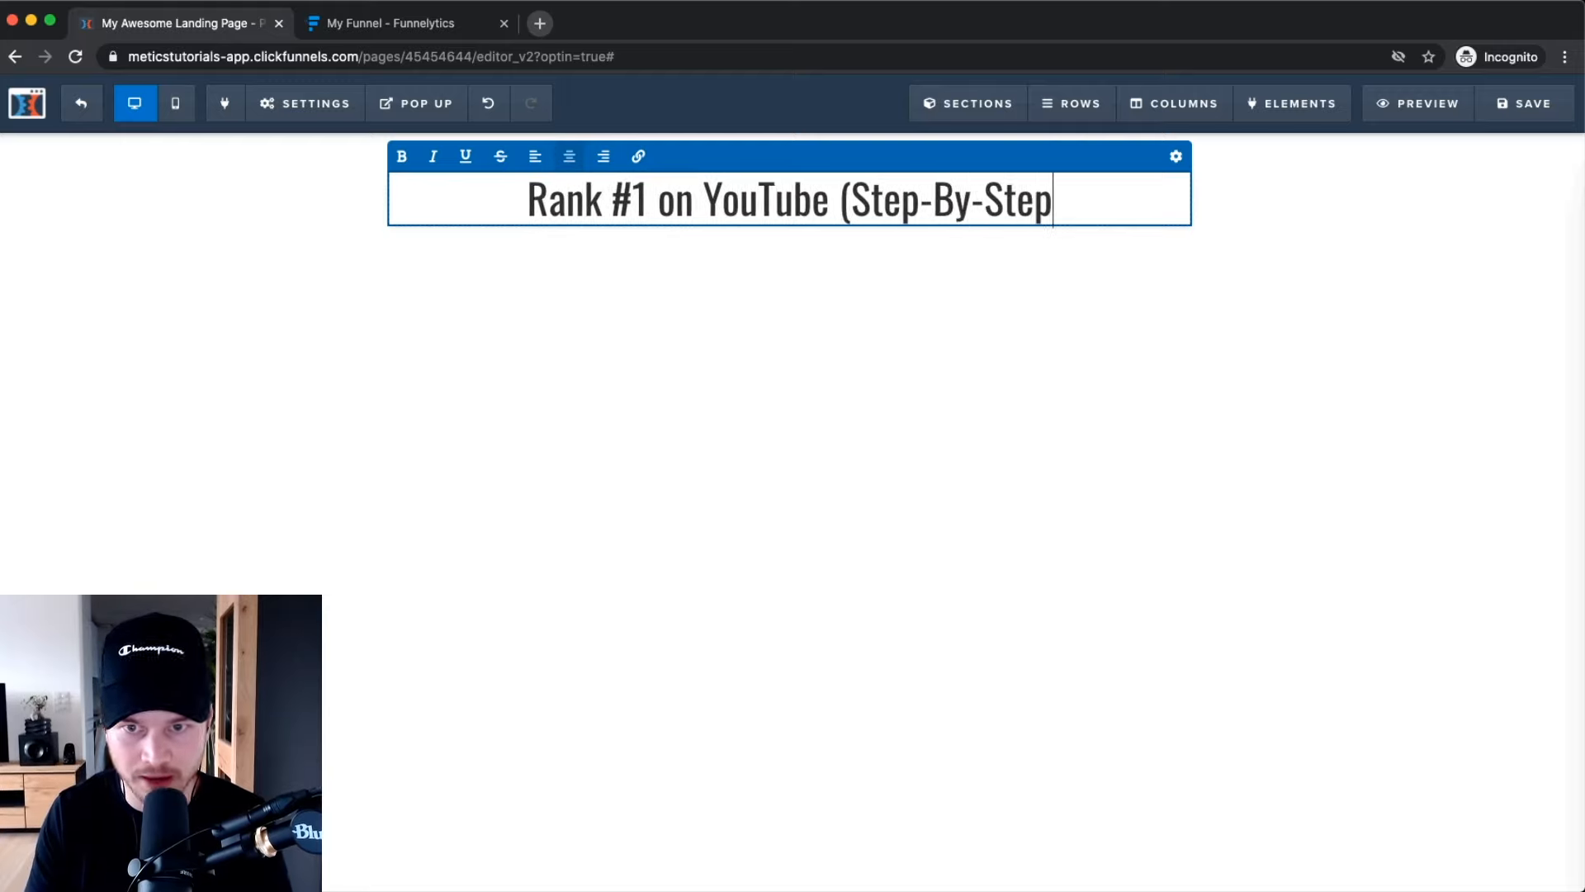
pyautogui.write(')')
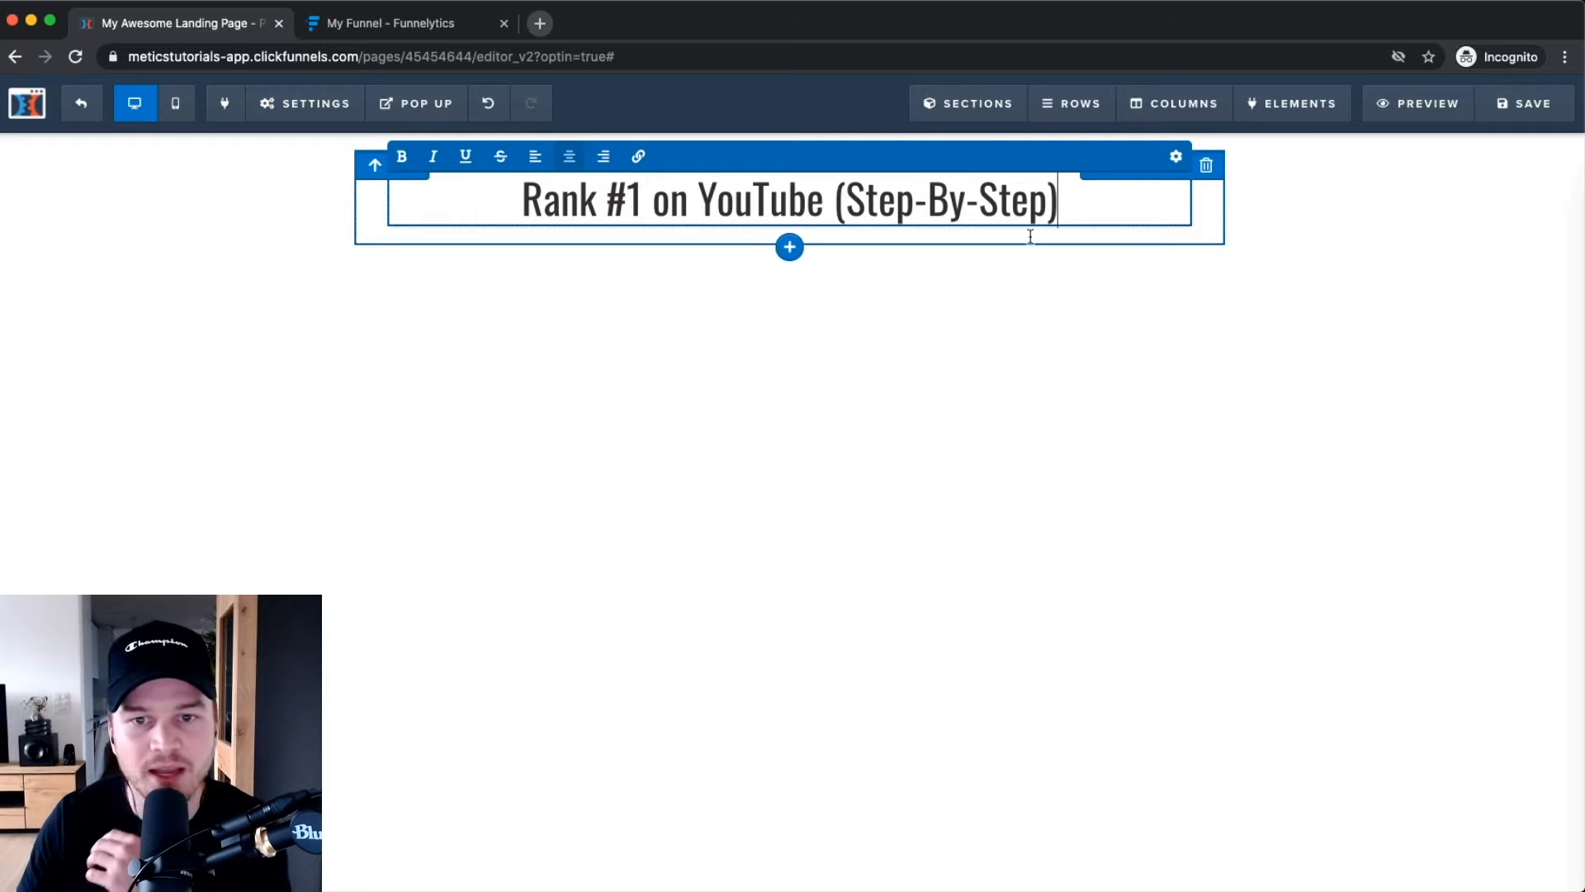
pyautogui.click(1152, 367)
pyautogui.click(665, 186)
pyautogui.doubleClick(670, 198)
pyautogui.click(826, 198)
pyautogui.moveTo(523, 199); pyautogui.dragTo(823, 198)
pyautogui.click(401, 157)
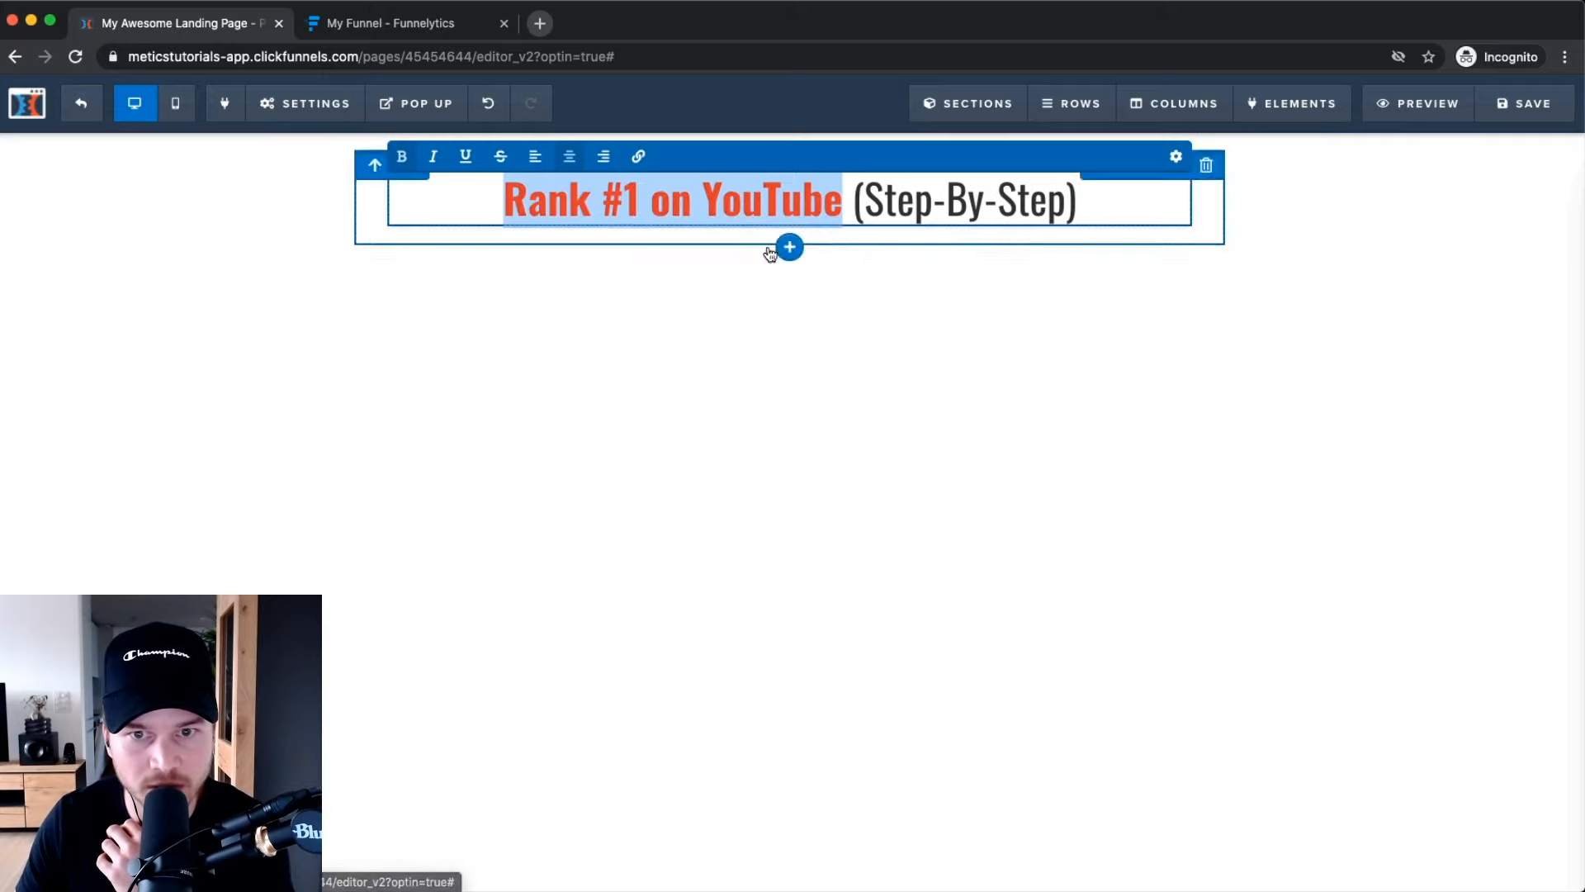
pyautogui.click(1086, 205)
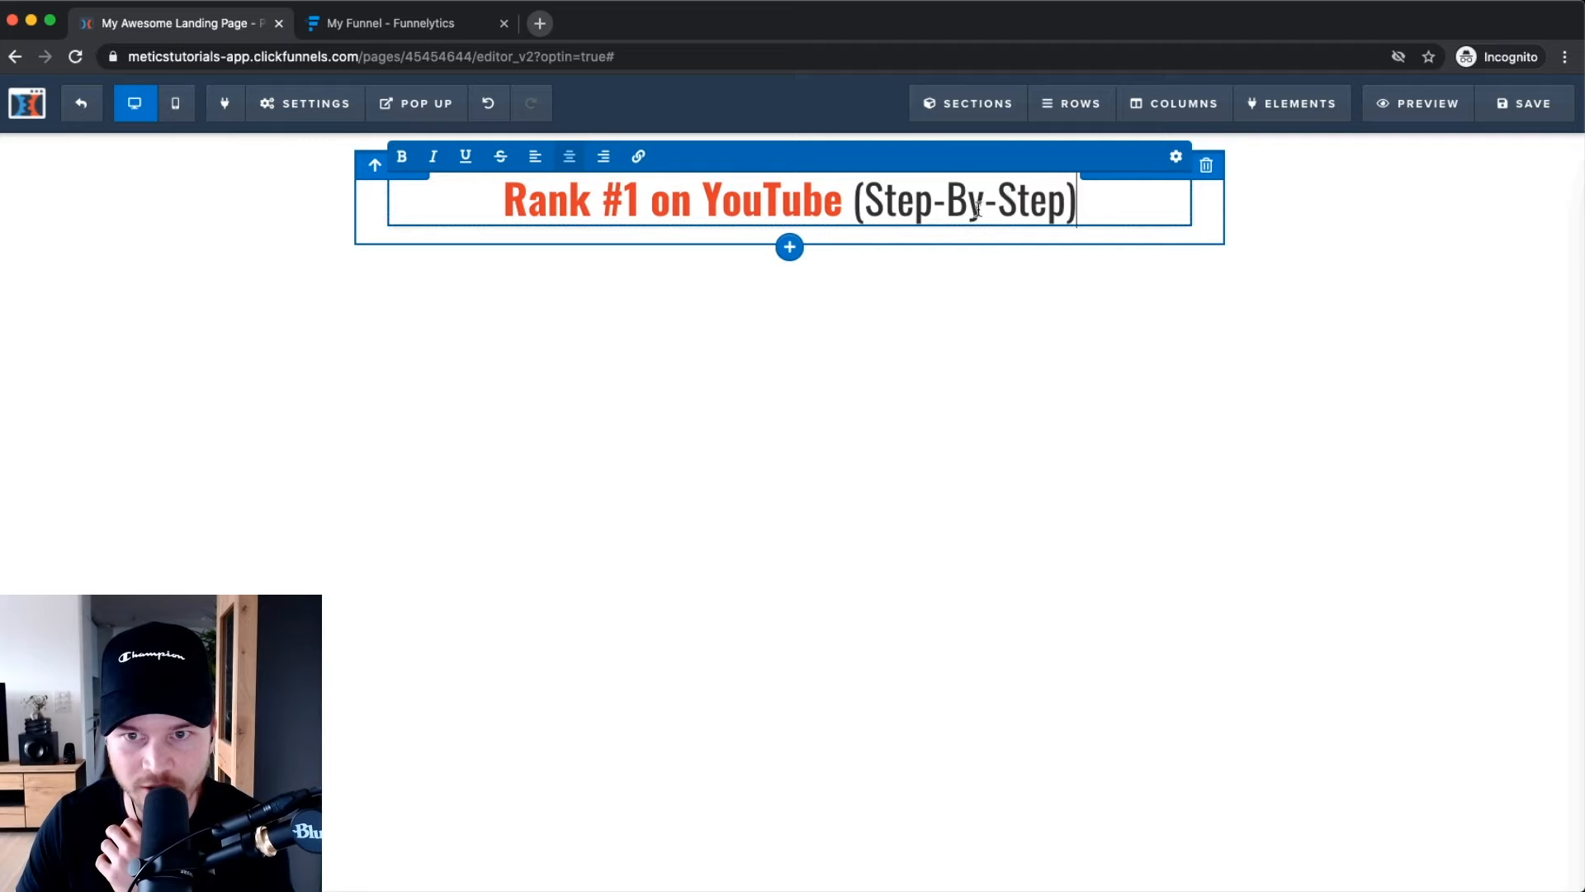
pyautogui.click(957, 266)
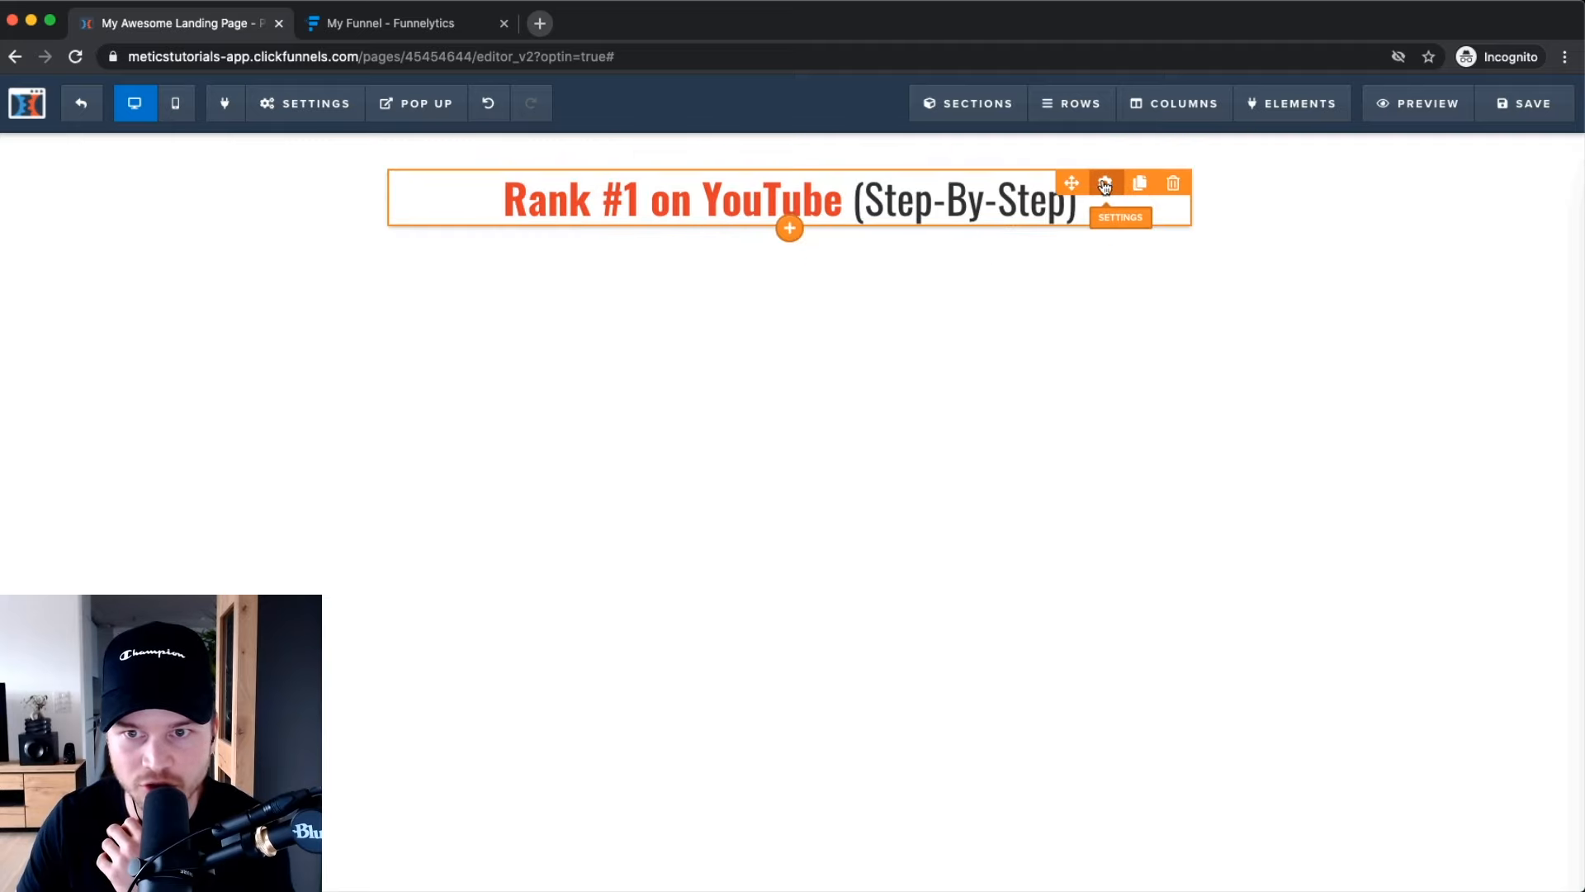
# Change the headline font to Open Sans after briefly trying Oxygen.
pyautogui.click(1105, 185)
pyautogui.click(1449, 301)
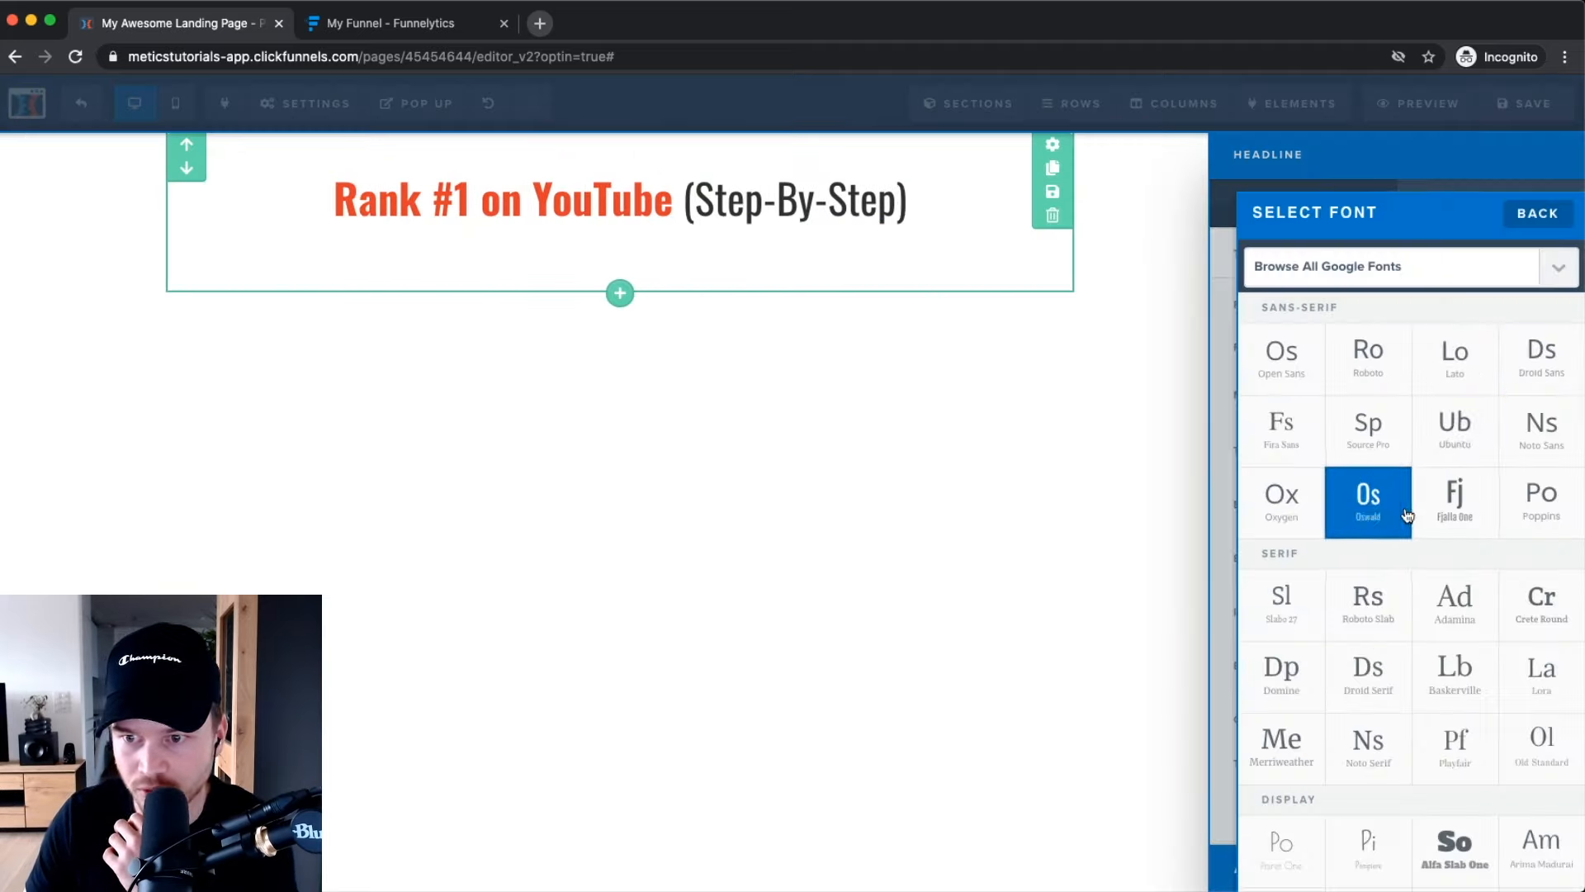
pyautogui.scroll(-2, 1387, 702)
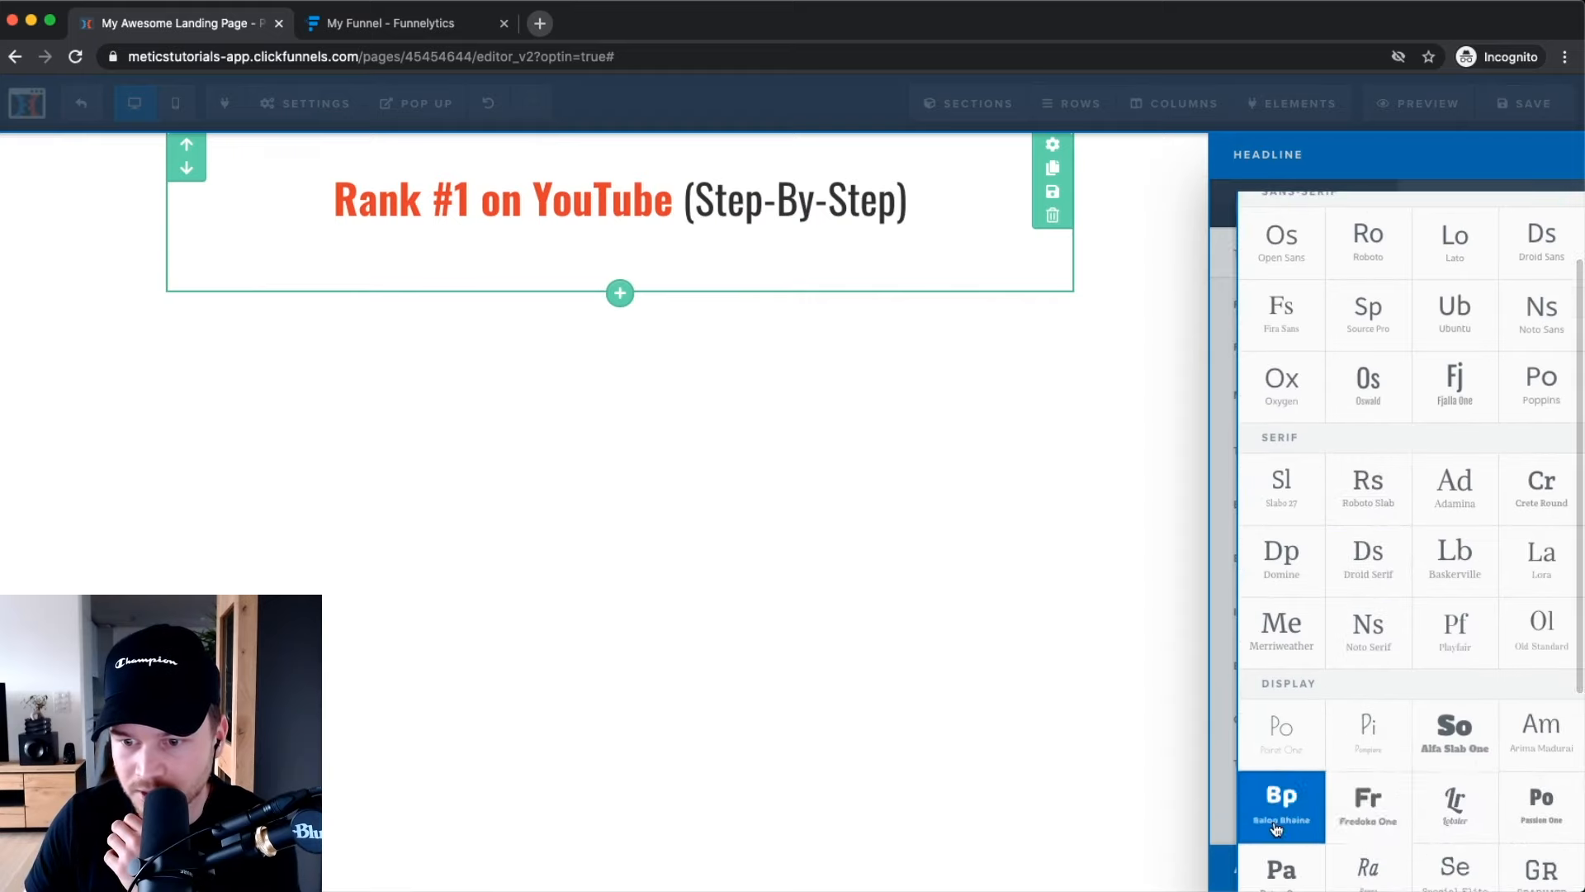
pyautogui.scroll(-2, 1278, 821)
pyautogui.scroll(4, 1371, 768)
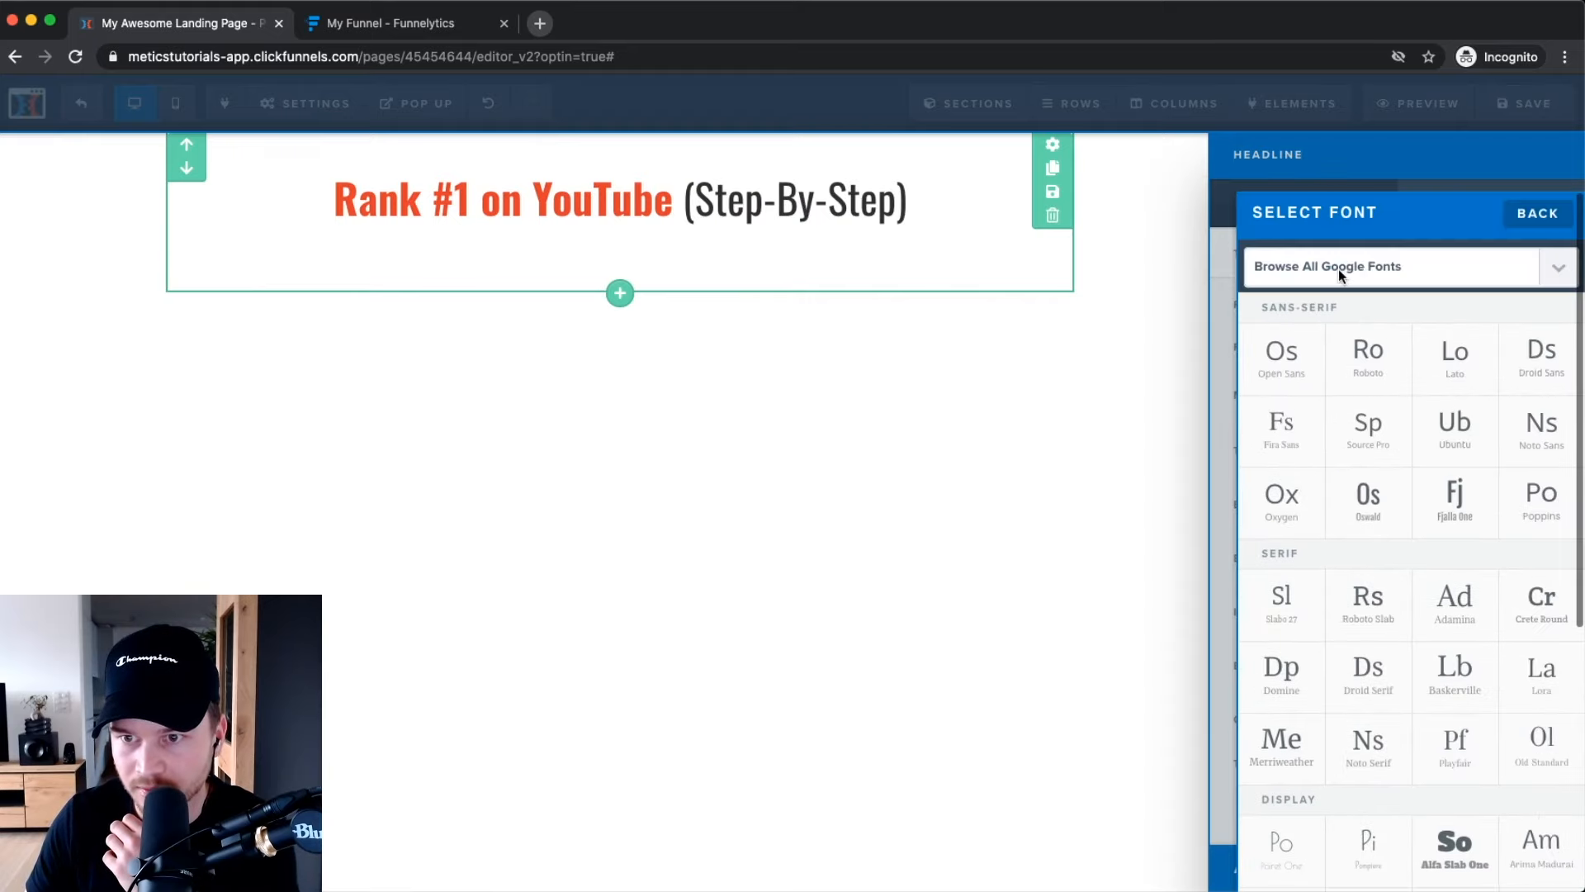
pyautogui.click(1290, 510)
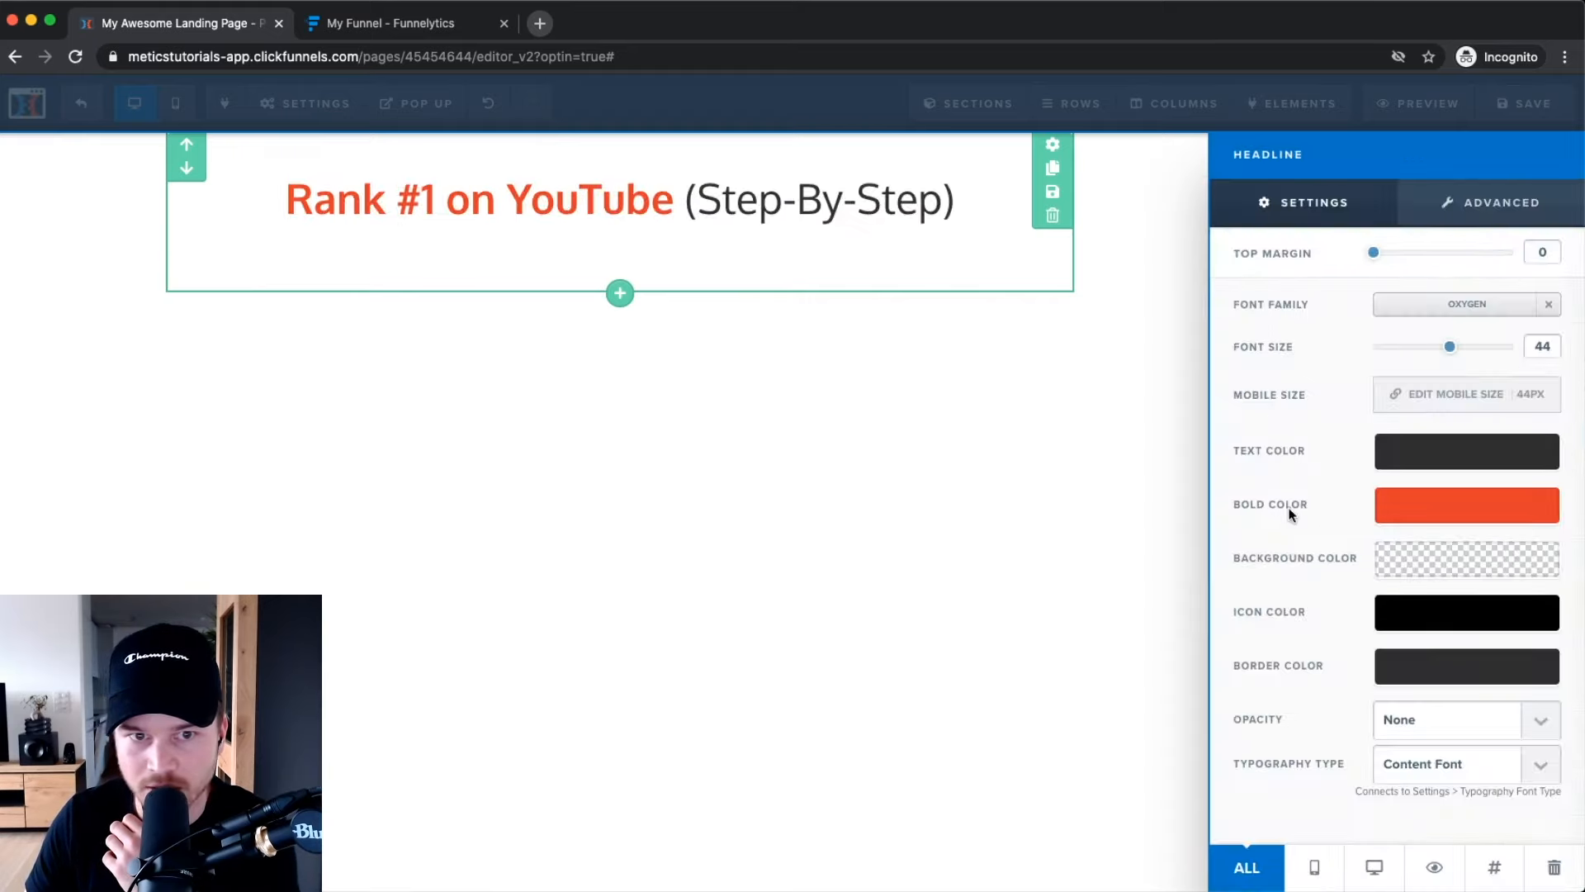
pyautogui.click(1449, 311)
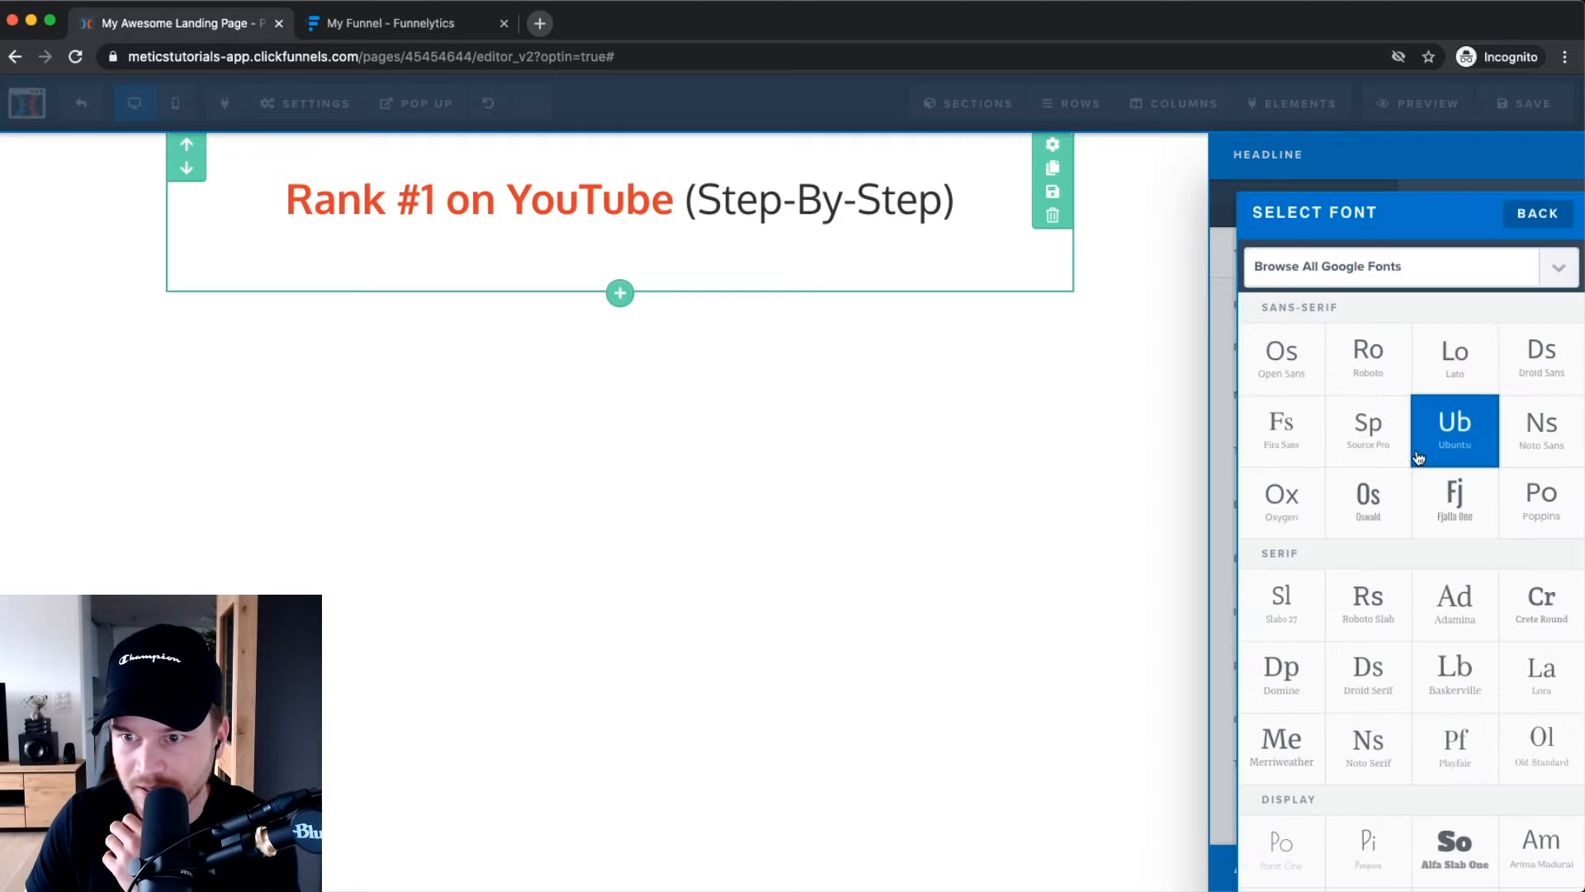
pyautogui.click(1280, 354)
pyautogui.click(773, 340)
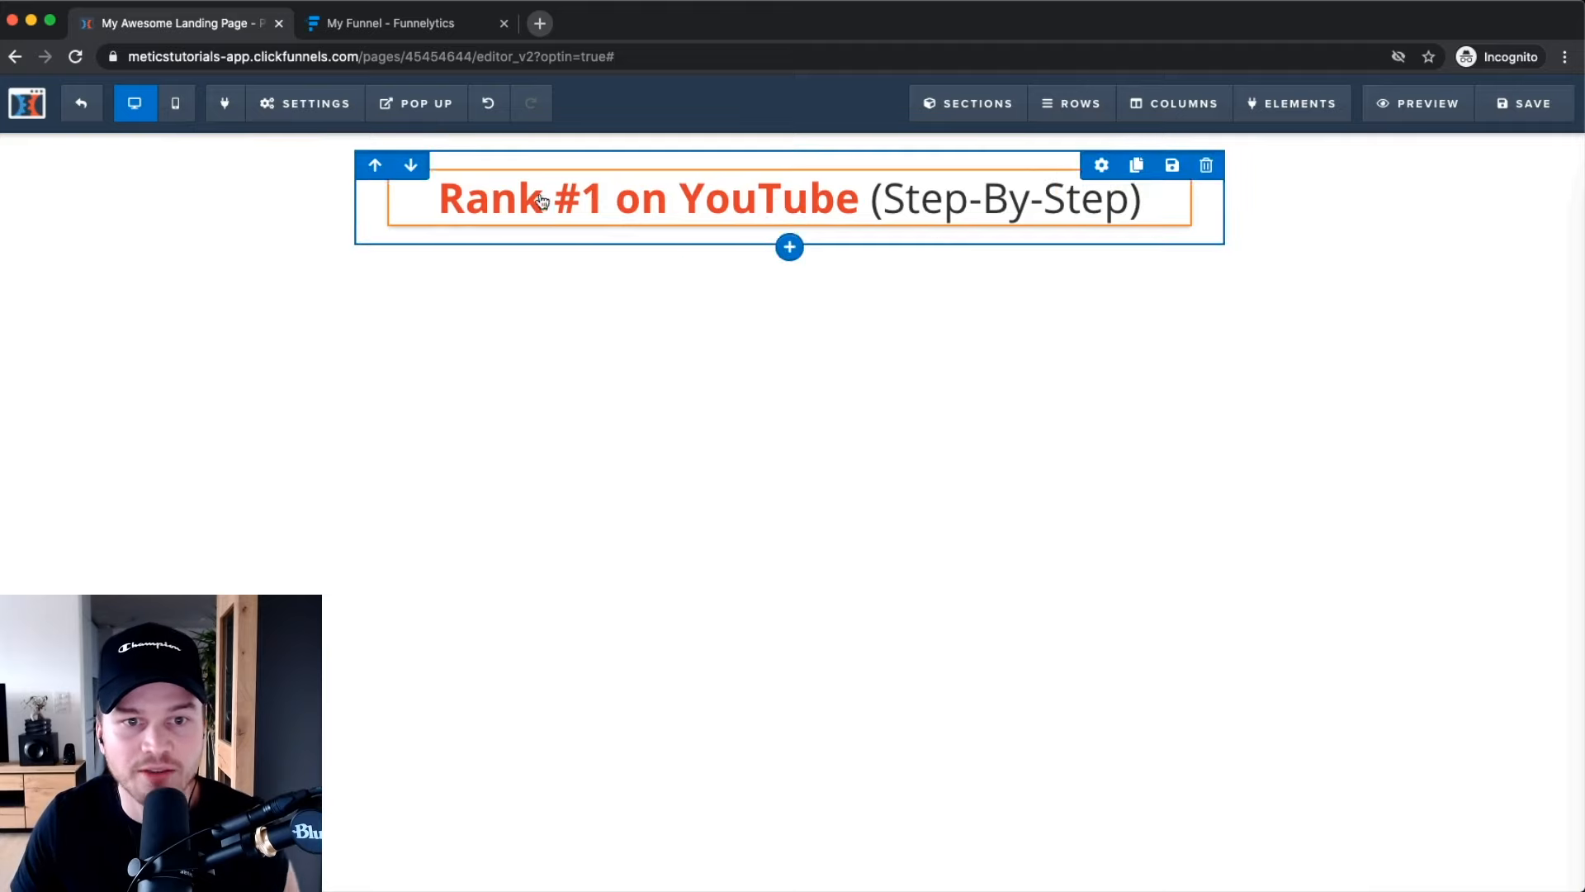
# Add a one-column row below the headline with an Image element showing the demo placeholder.
pyautogui.click(793, 249)
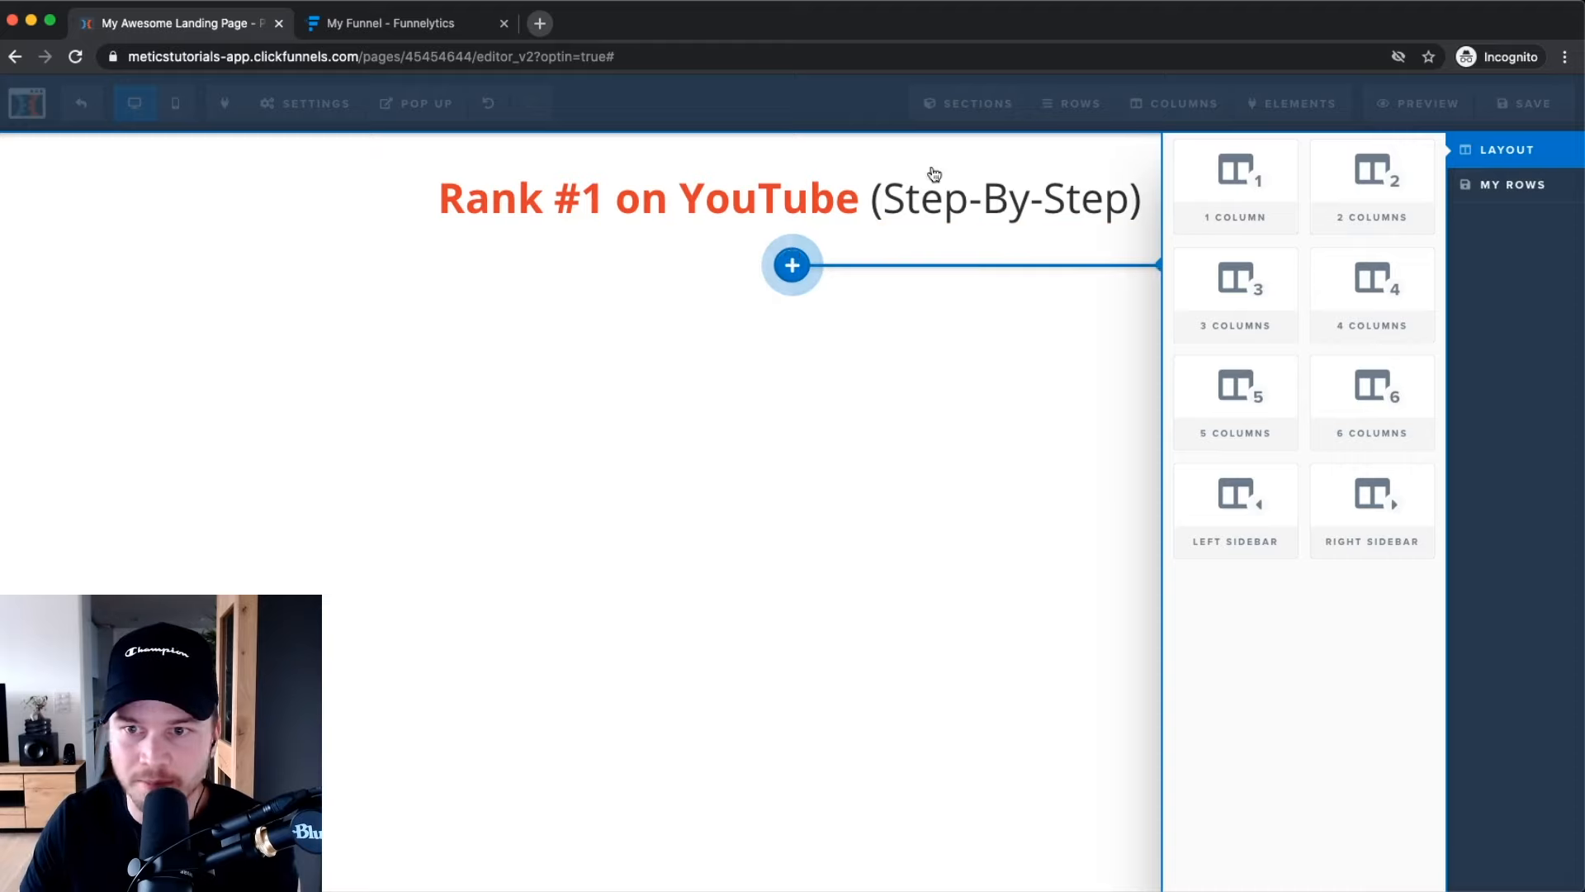
pyautogui.click(1256, 216)
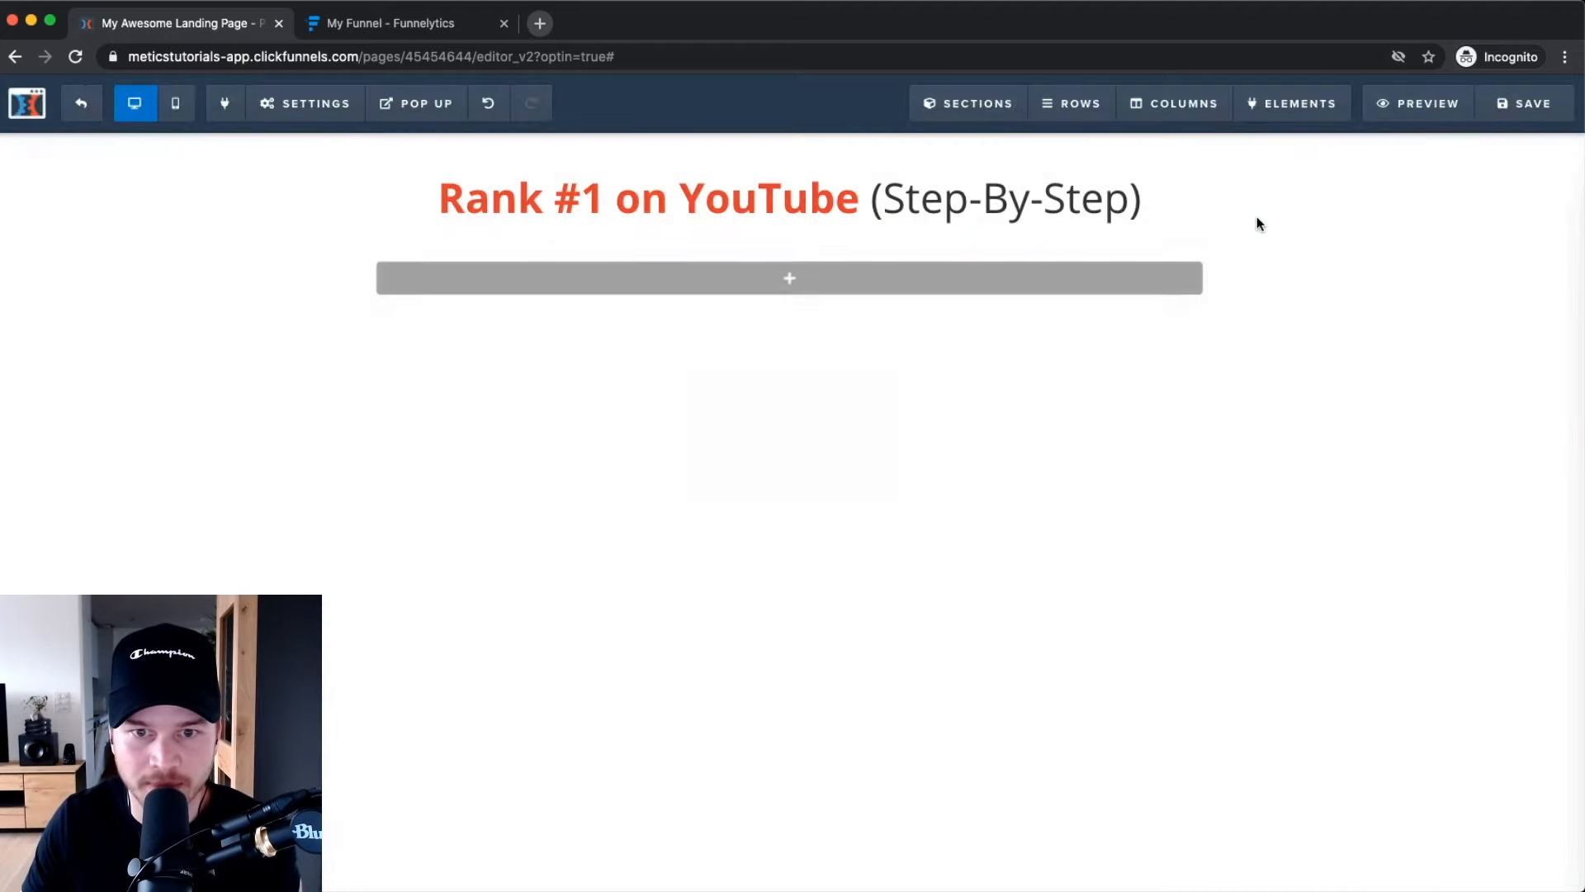
pyautogui.click(789, 279)
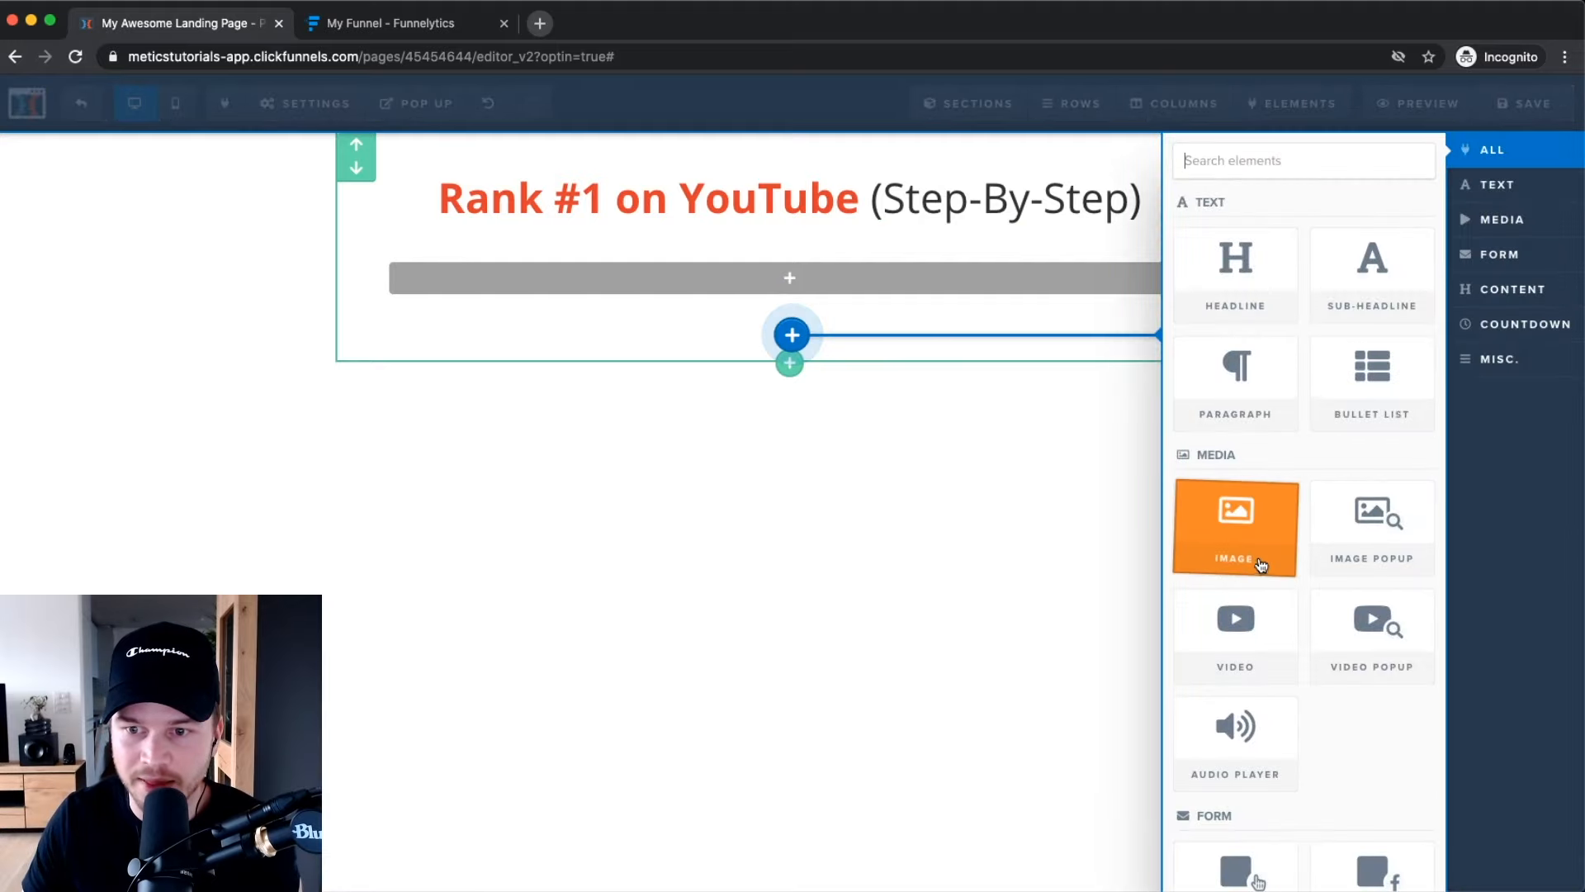
pyautogui.click(1230, 505)
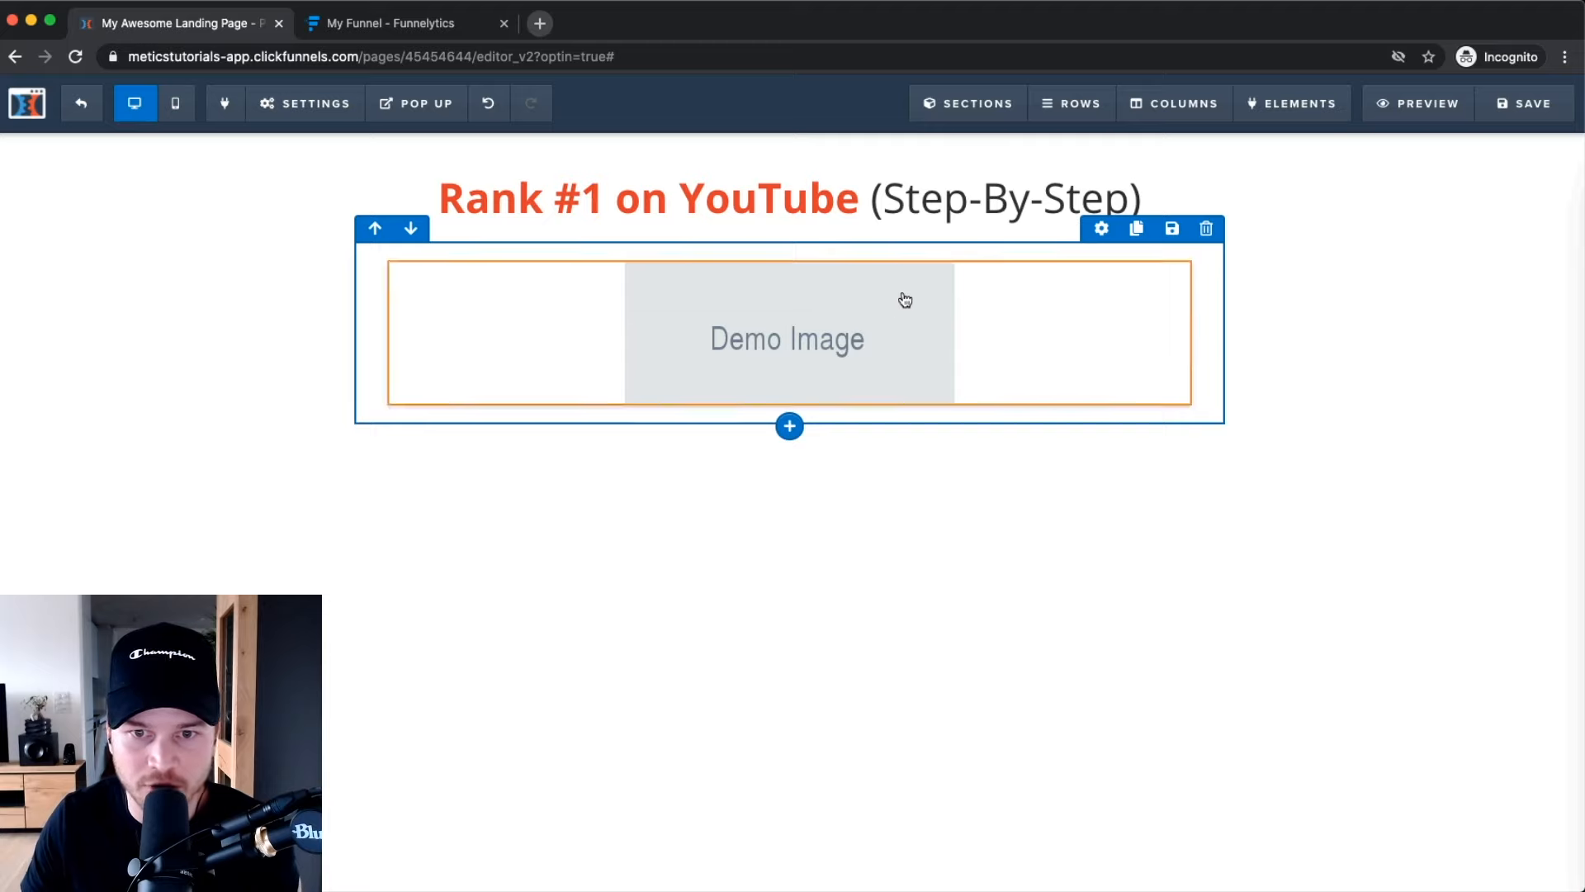
# Upload Cover.png to the image library from the placeholder image's settings.
pyautogui.click(1103, 252)
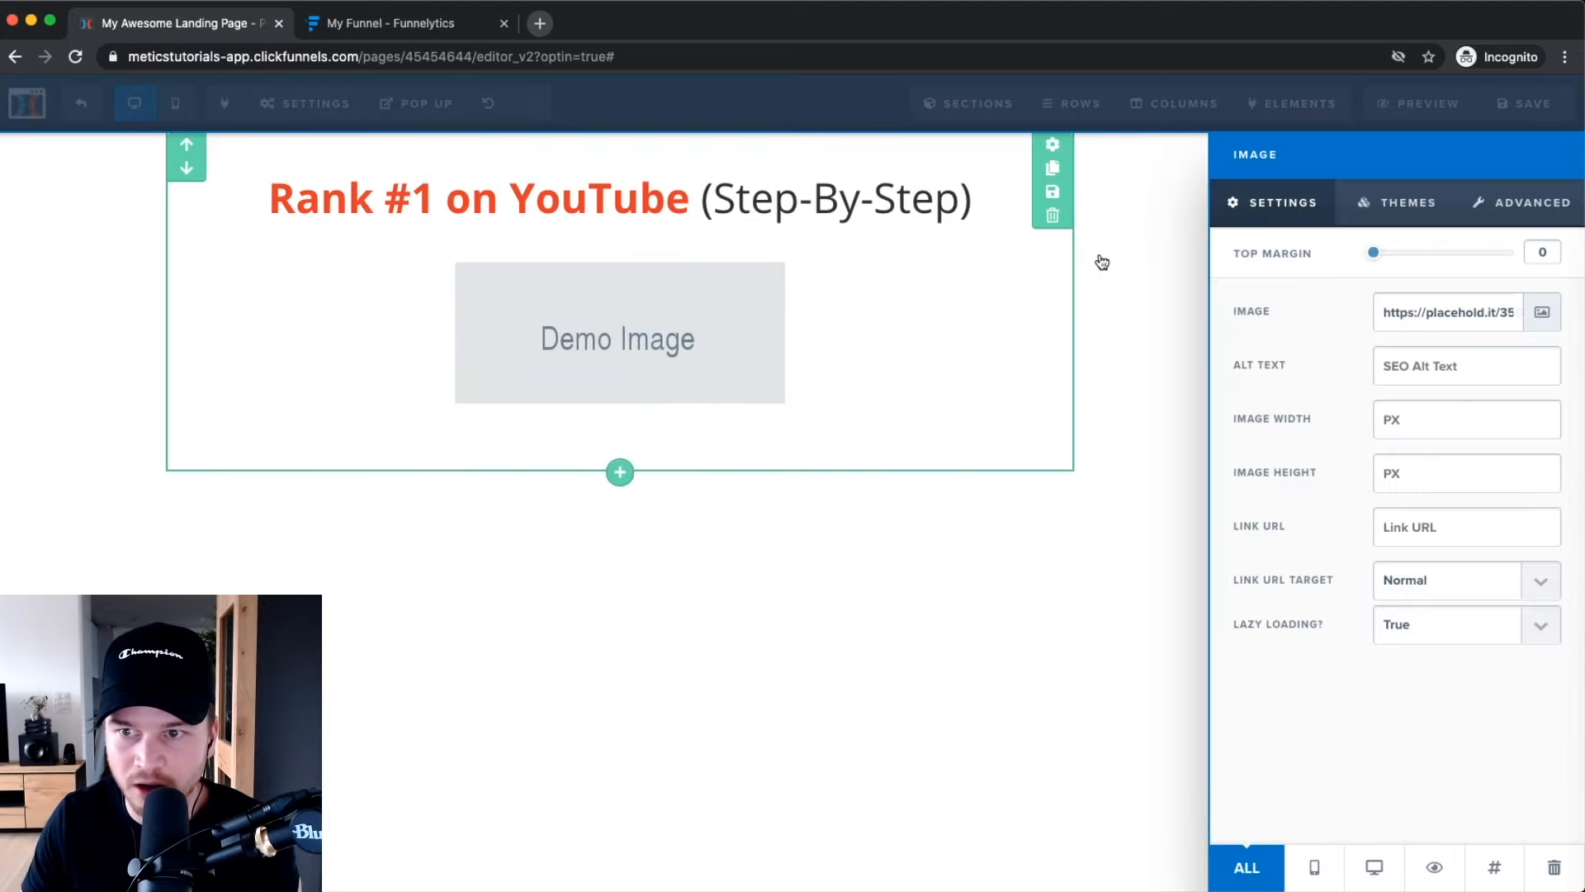
pyautogui.click(1544, 317)
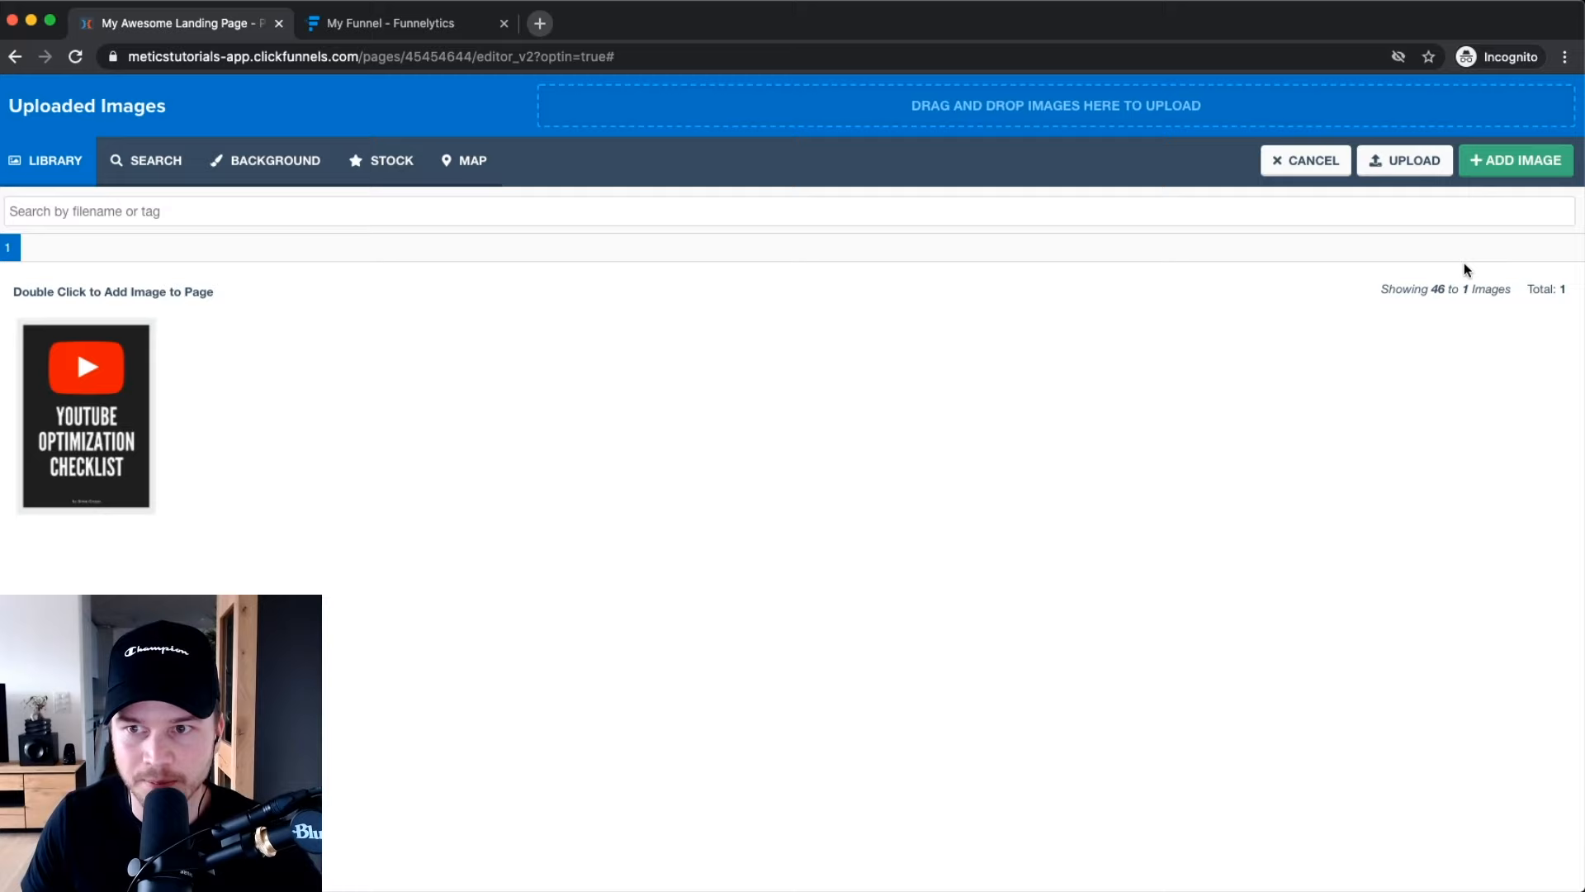
pyautogui.click(1408, 173)
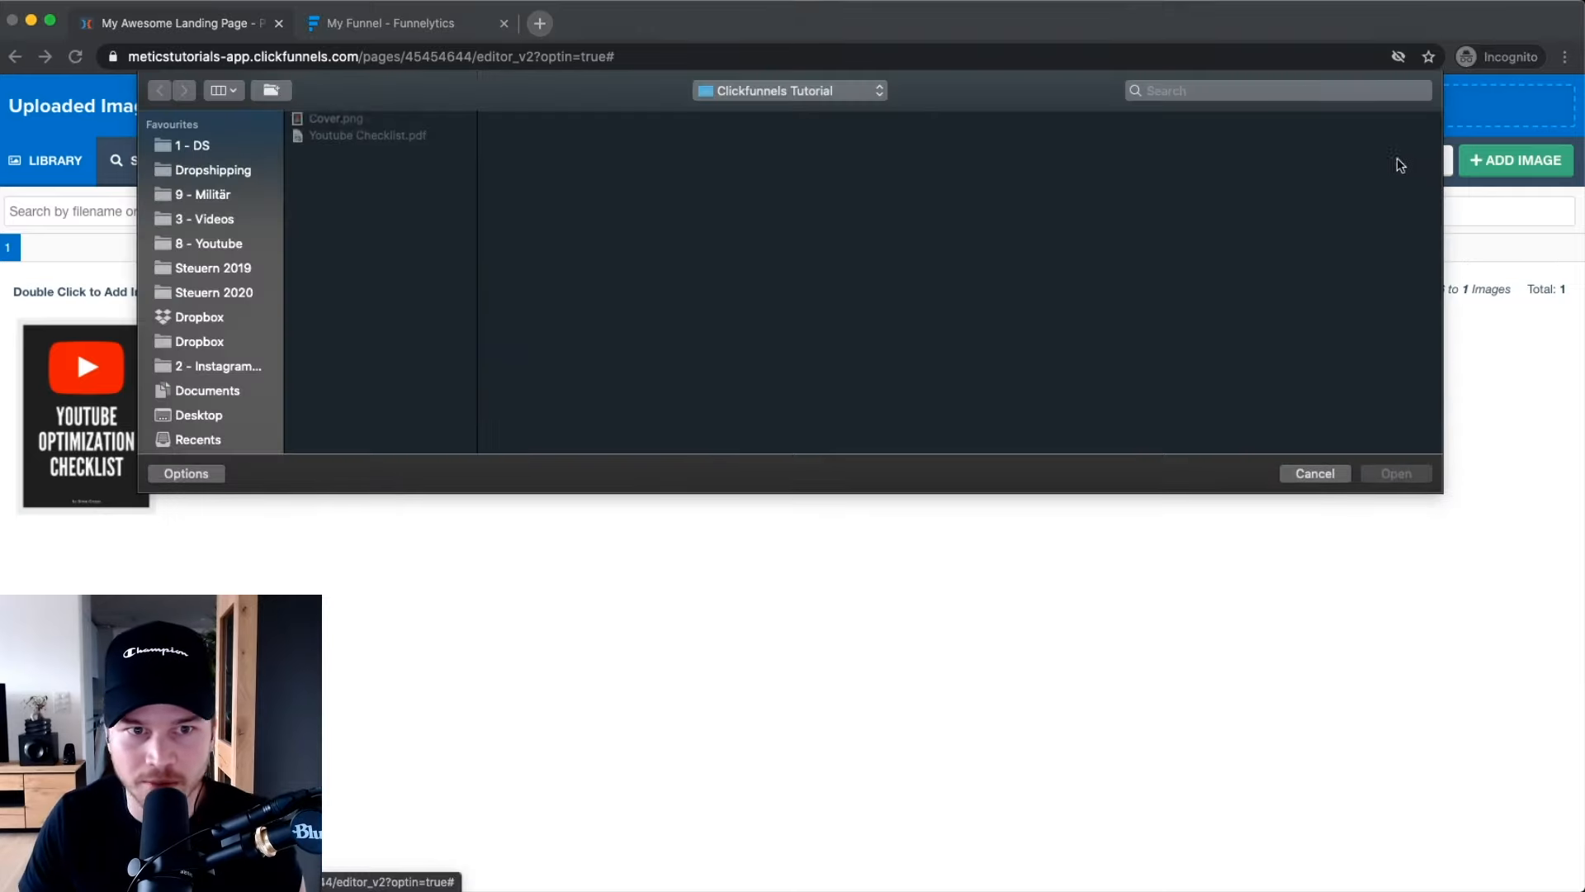
pyautogui.click(353, 122)
pyautogui.click(1399, 475)
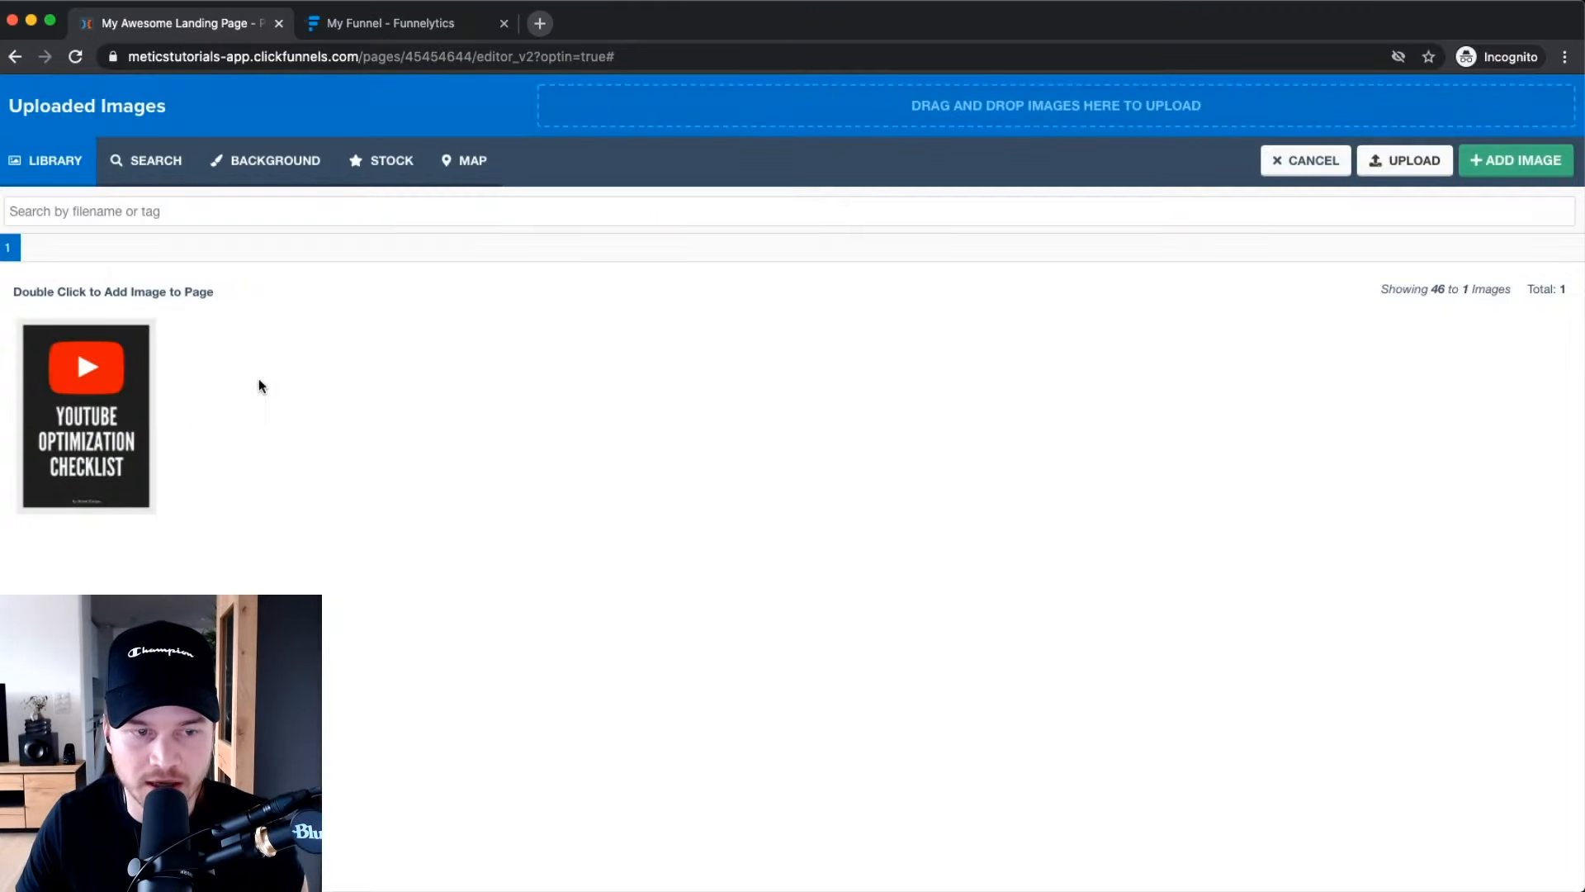
pyautogui.click(1556, 158)
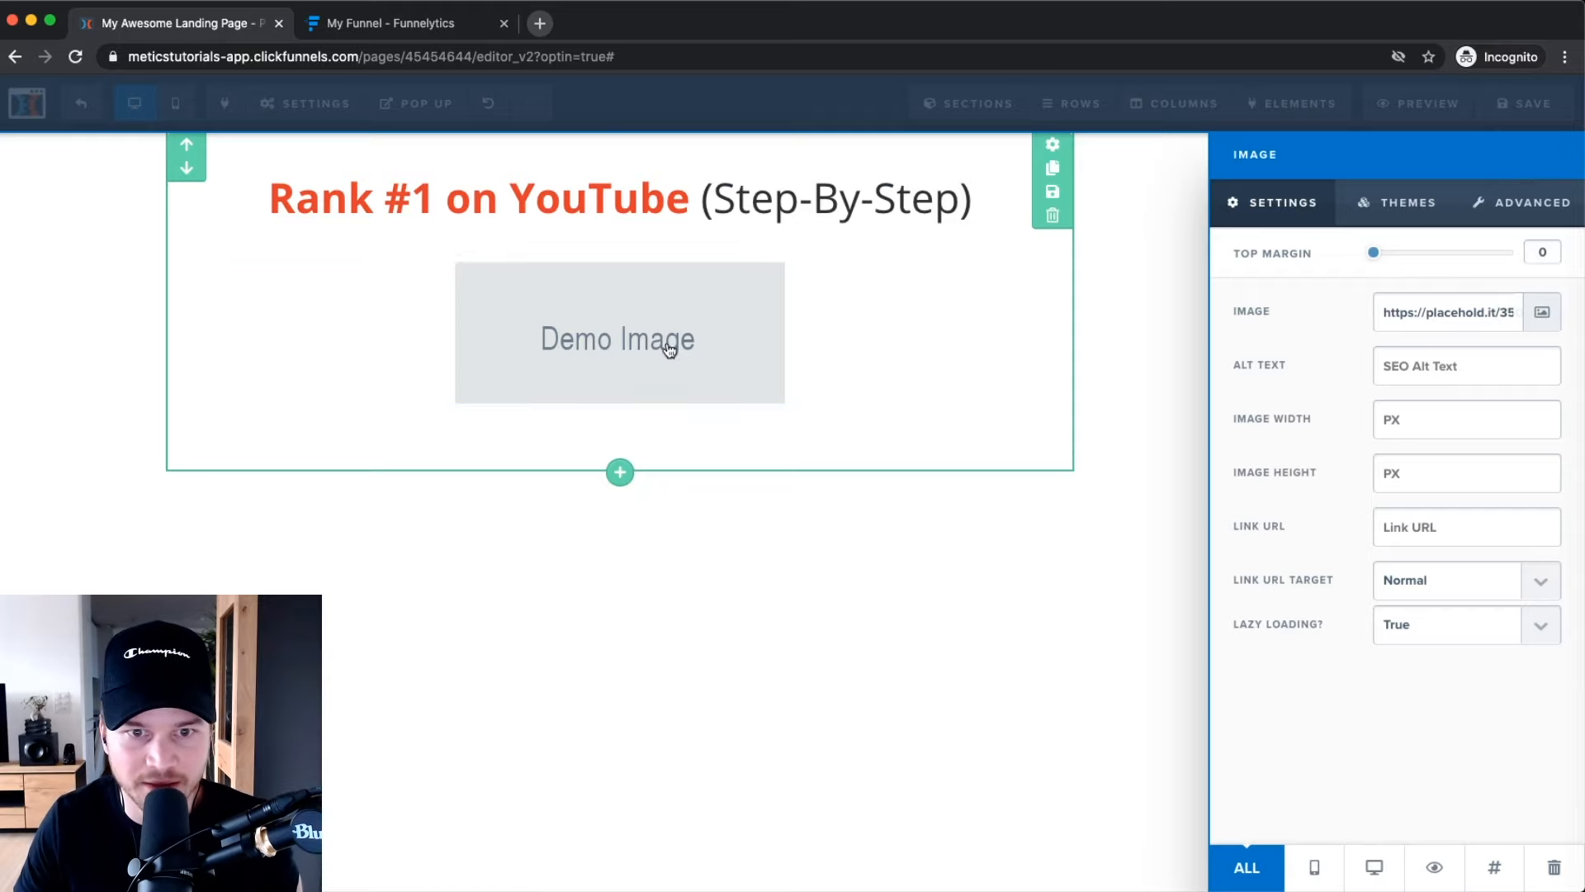
pyautogui.click(659, 366)
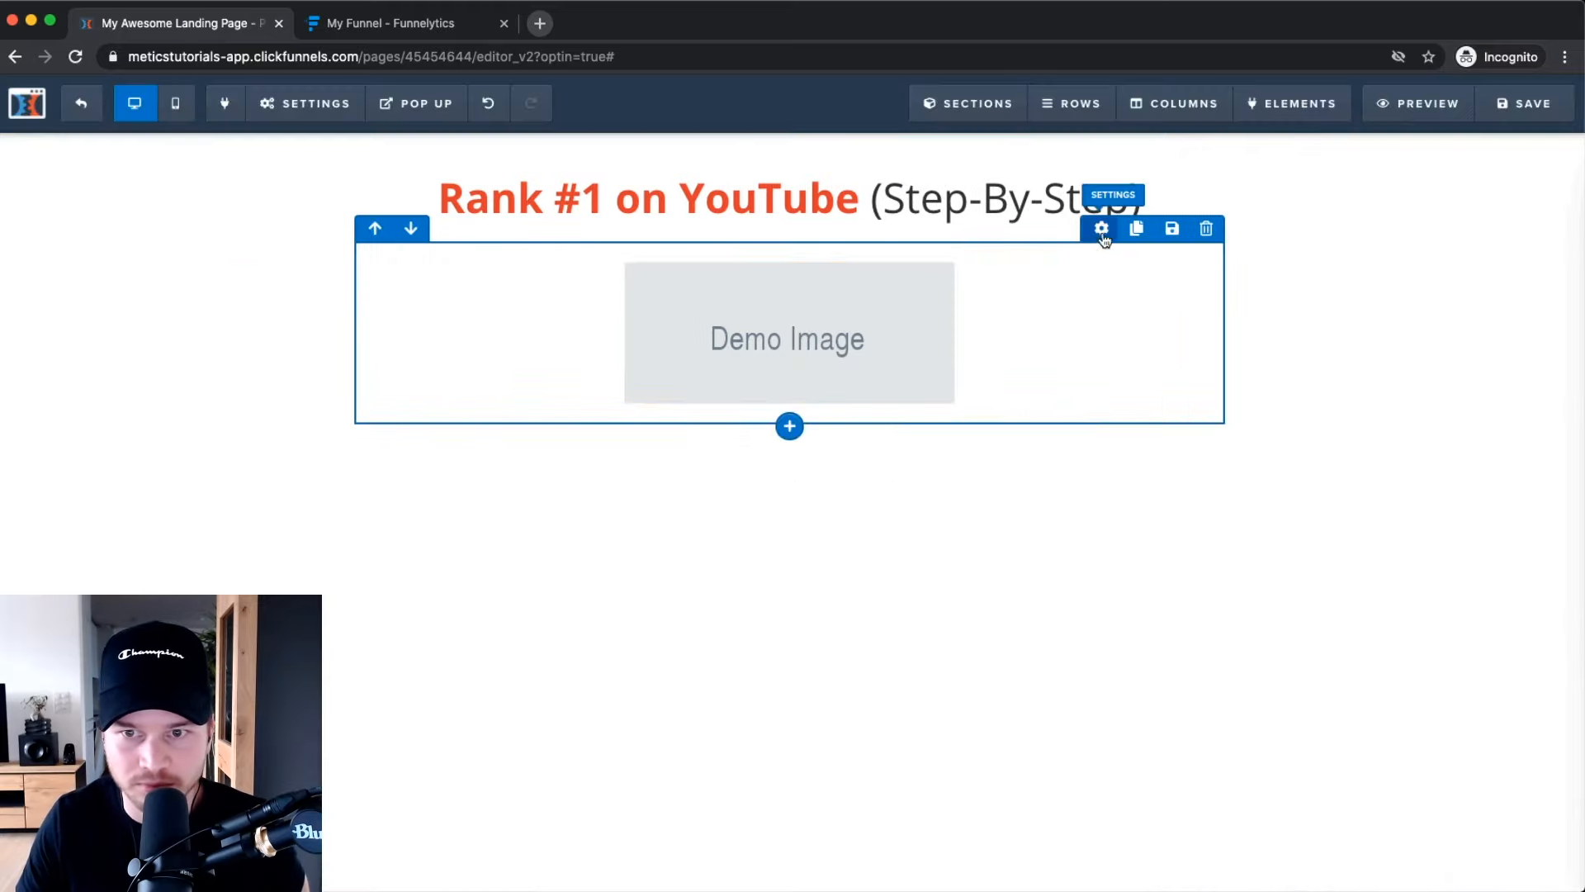
# Replace the placeholder with the YouTube Optimization Checklist cover from the library.
pyautogui.click(1047, 340)
pyautogui.click(974, 340)
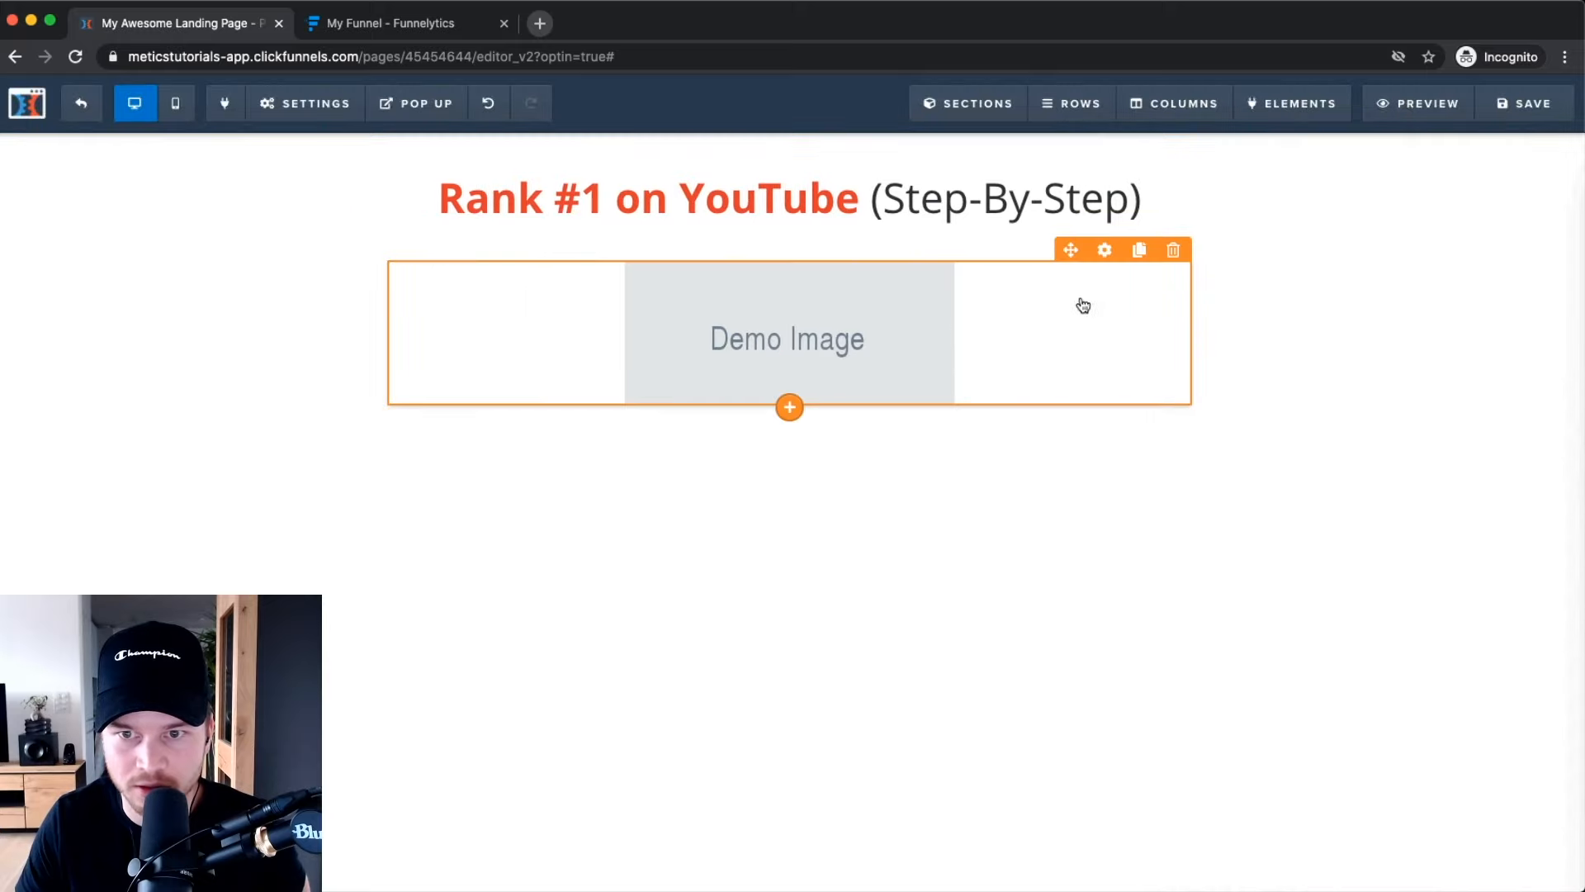
pyautogui.click(1105, 252)
pyautogui.click(1541, 311)
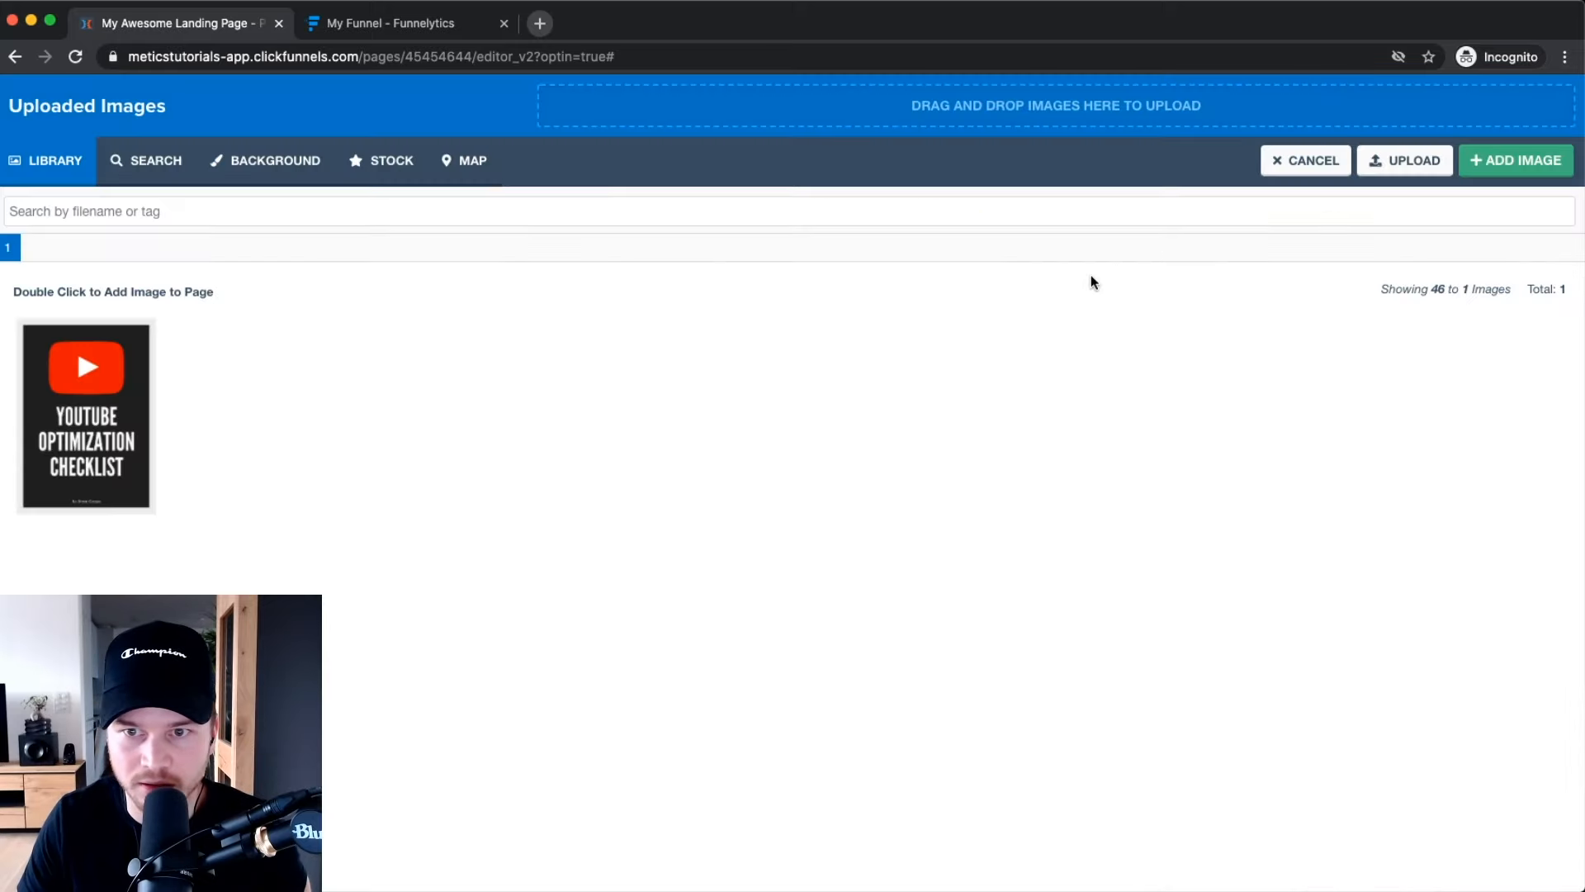
pyautogui.click(86, 415)
pyautogui.click(1516, 160)
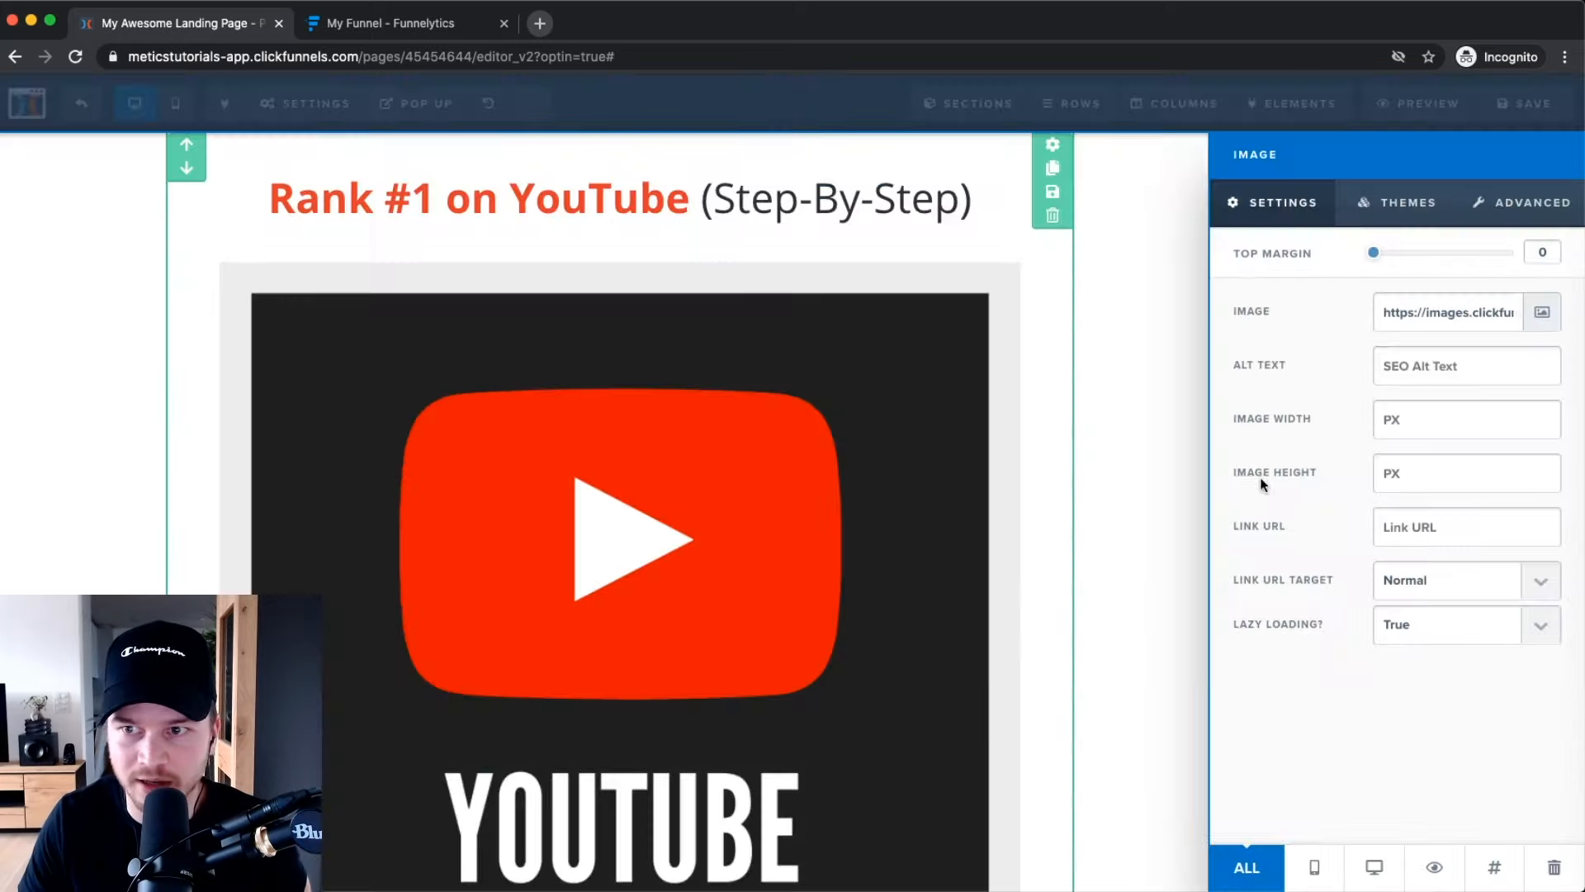
pyautogui.click(721, 449)
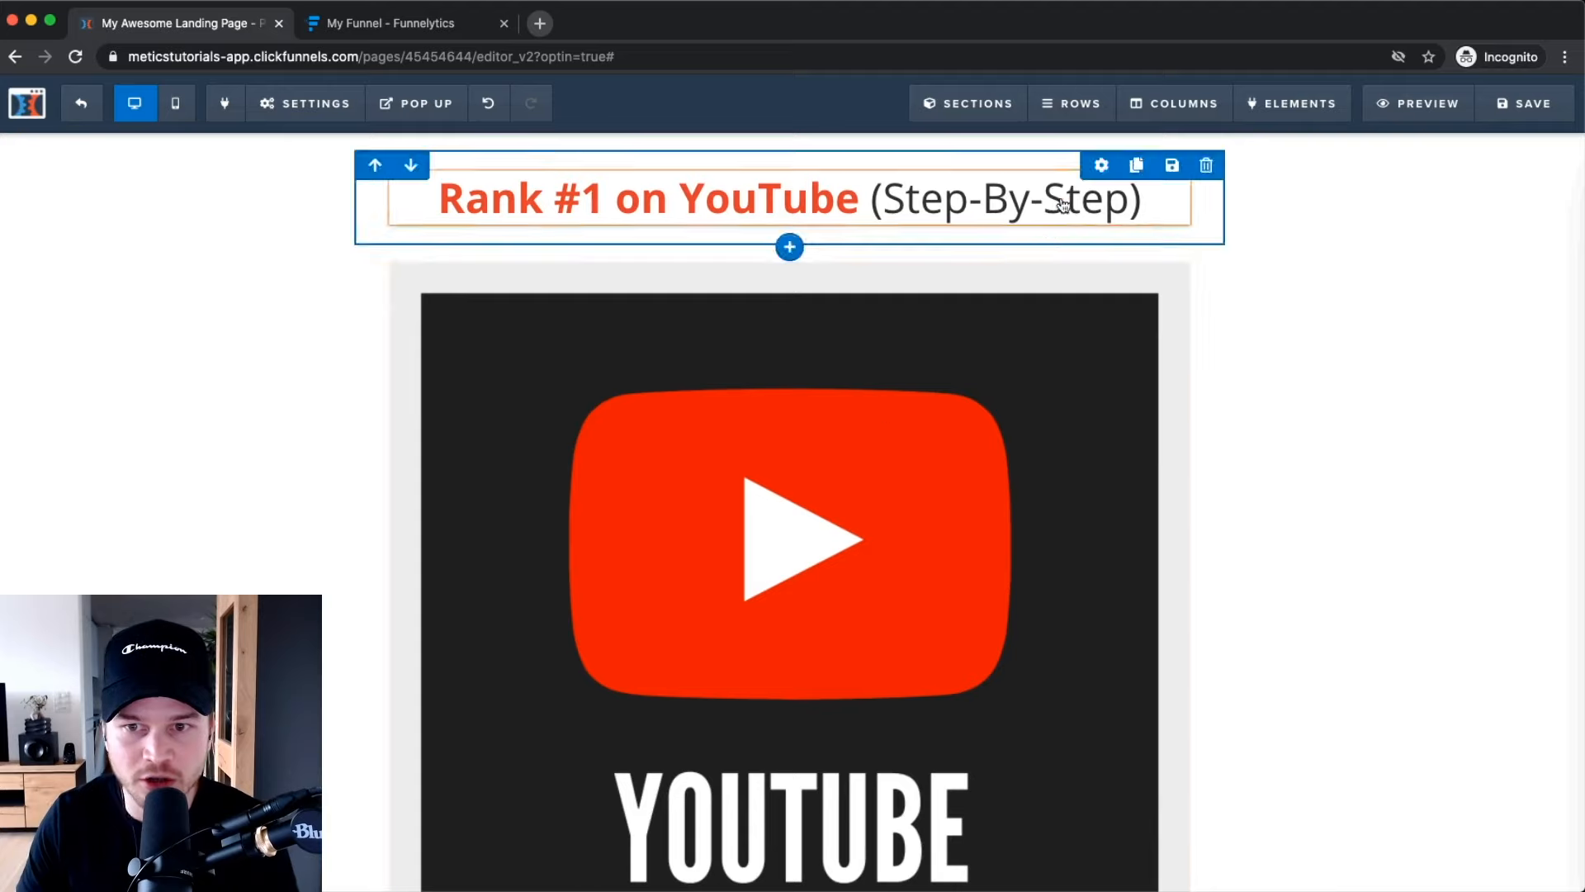
pyautogui.scroll(-7, 1068, 453)
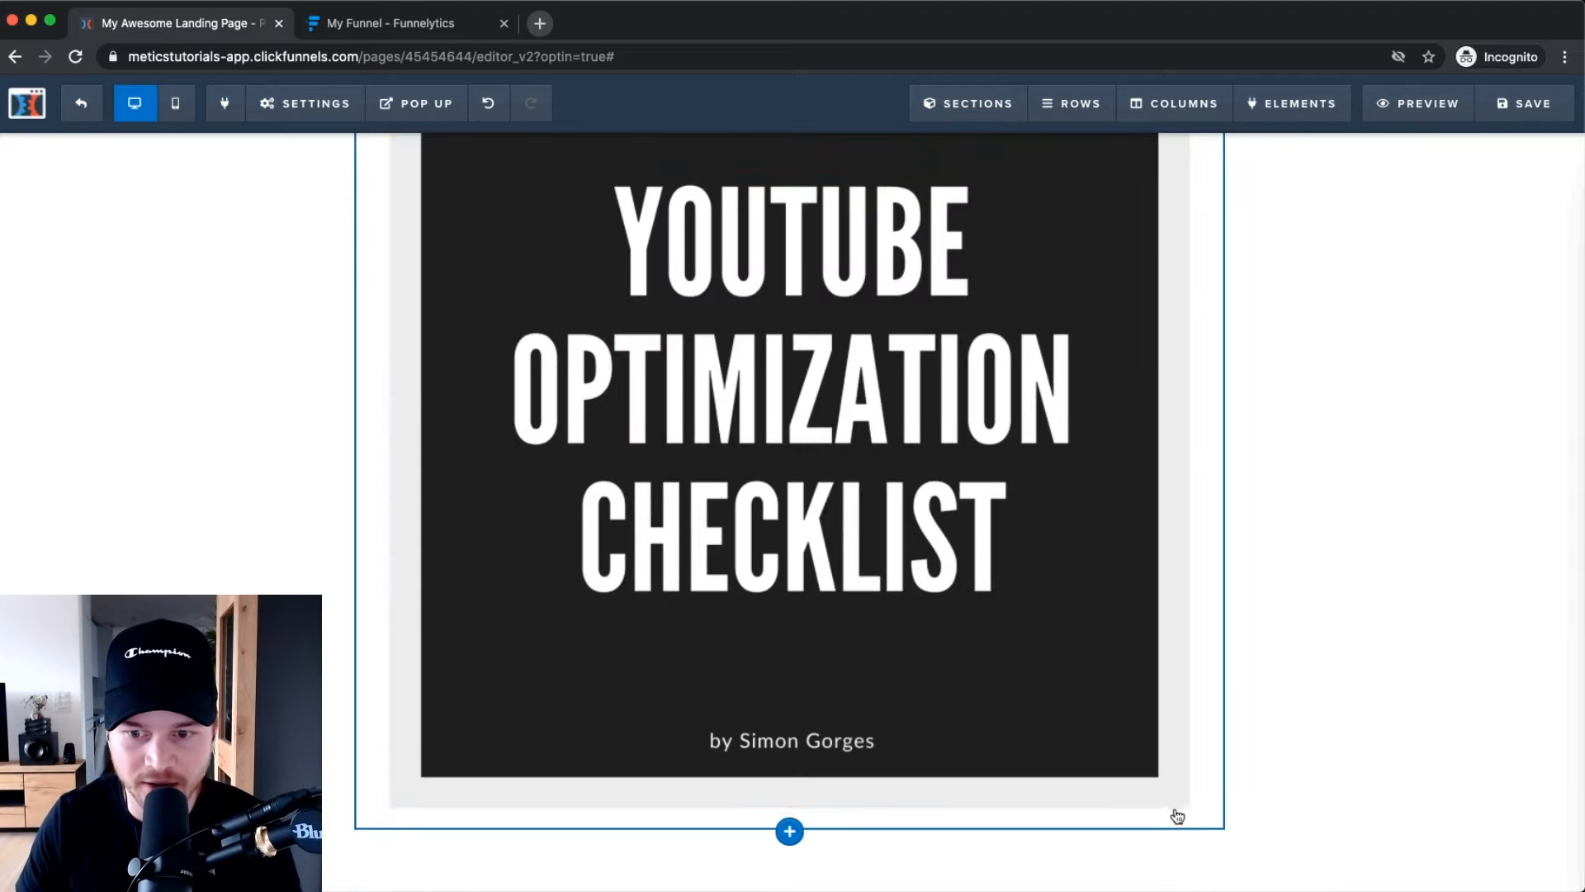
pyautogui.scroll(7, 1107, 788)
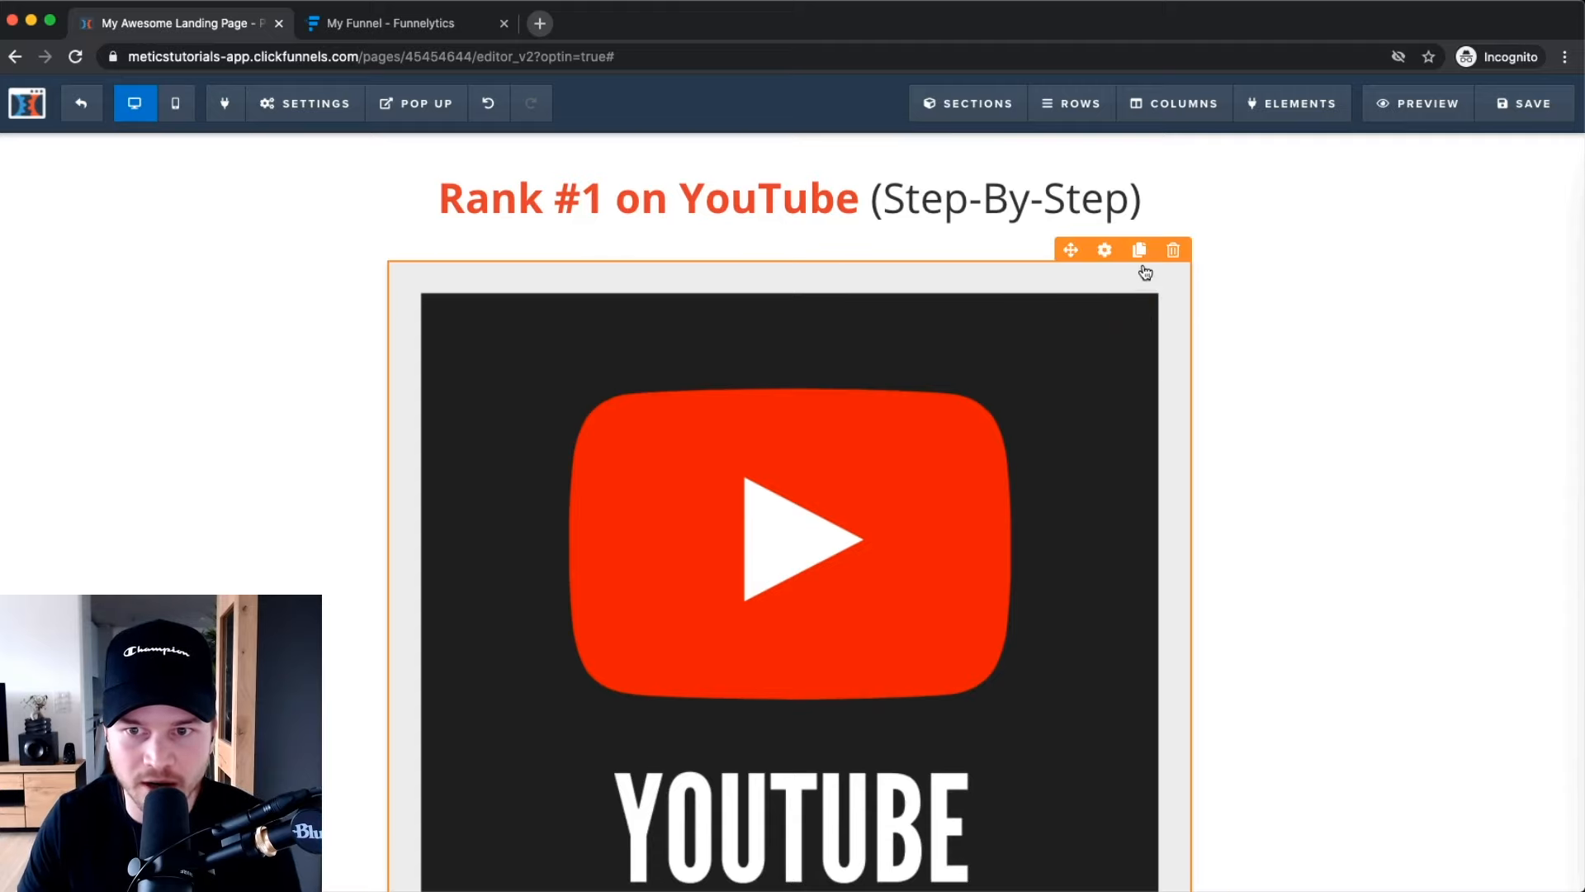
# Set the checklist cover's Image Width to 450 so it sits centred under the headline.
pyautogui.click(1108, 250)
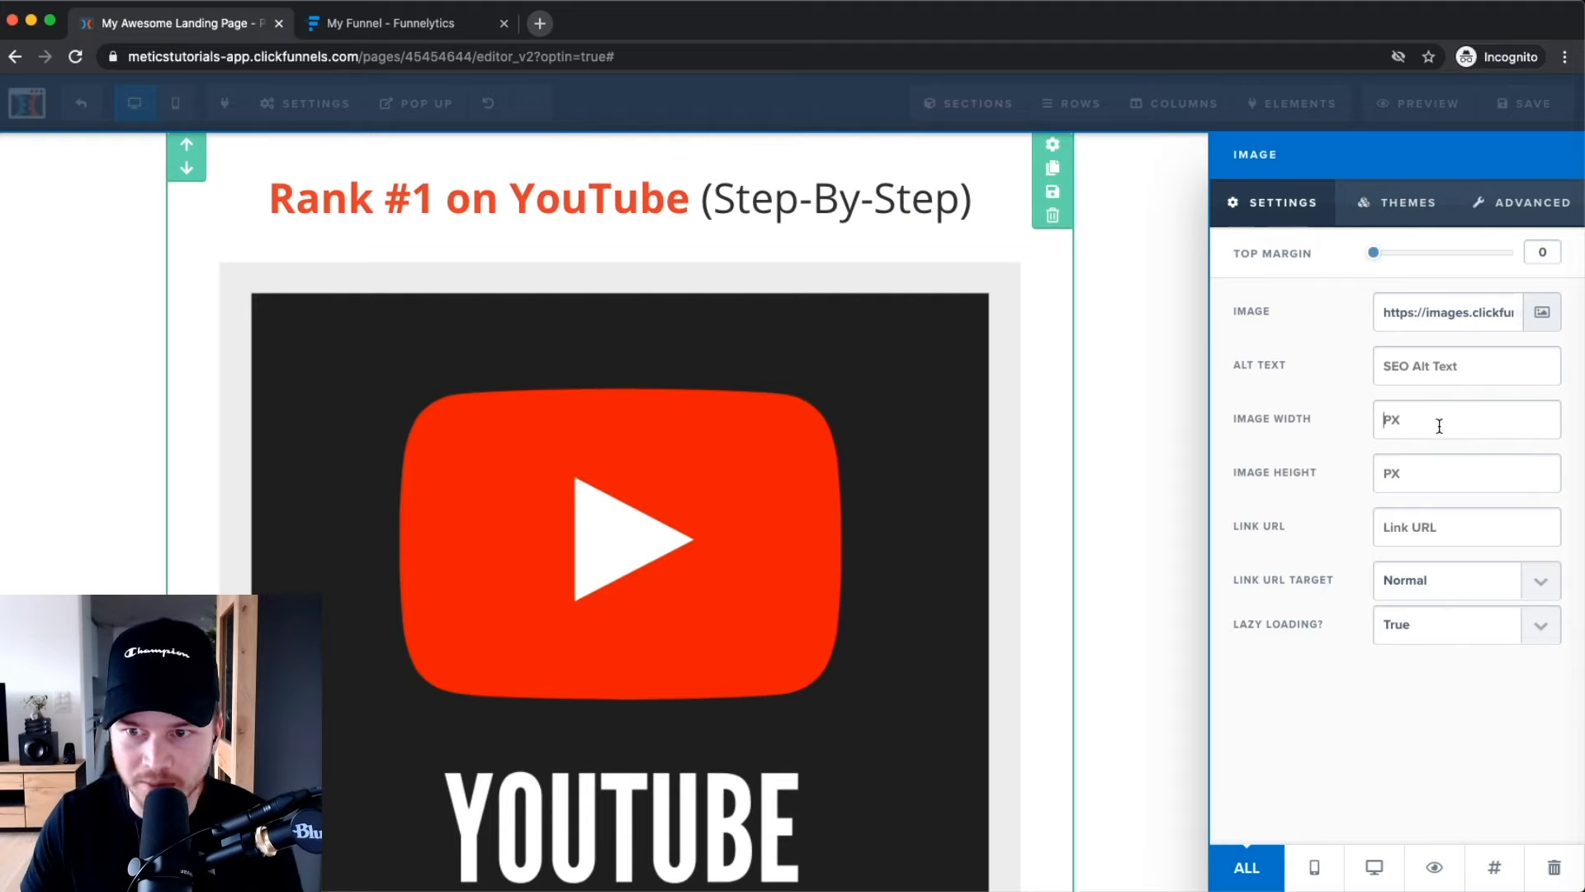
pyautogui.write('400')
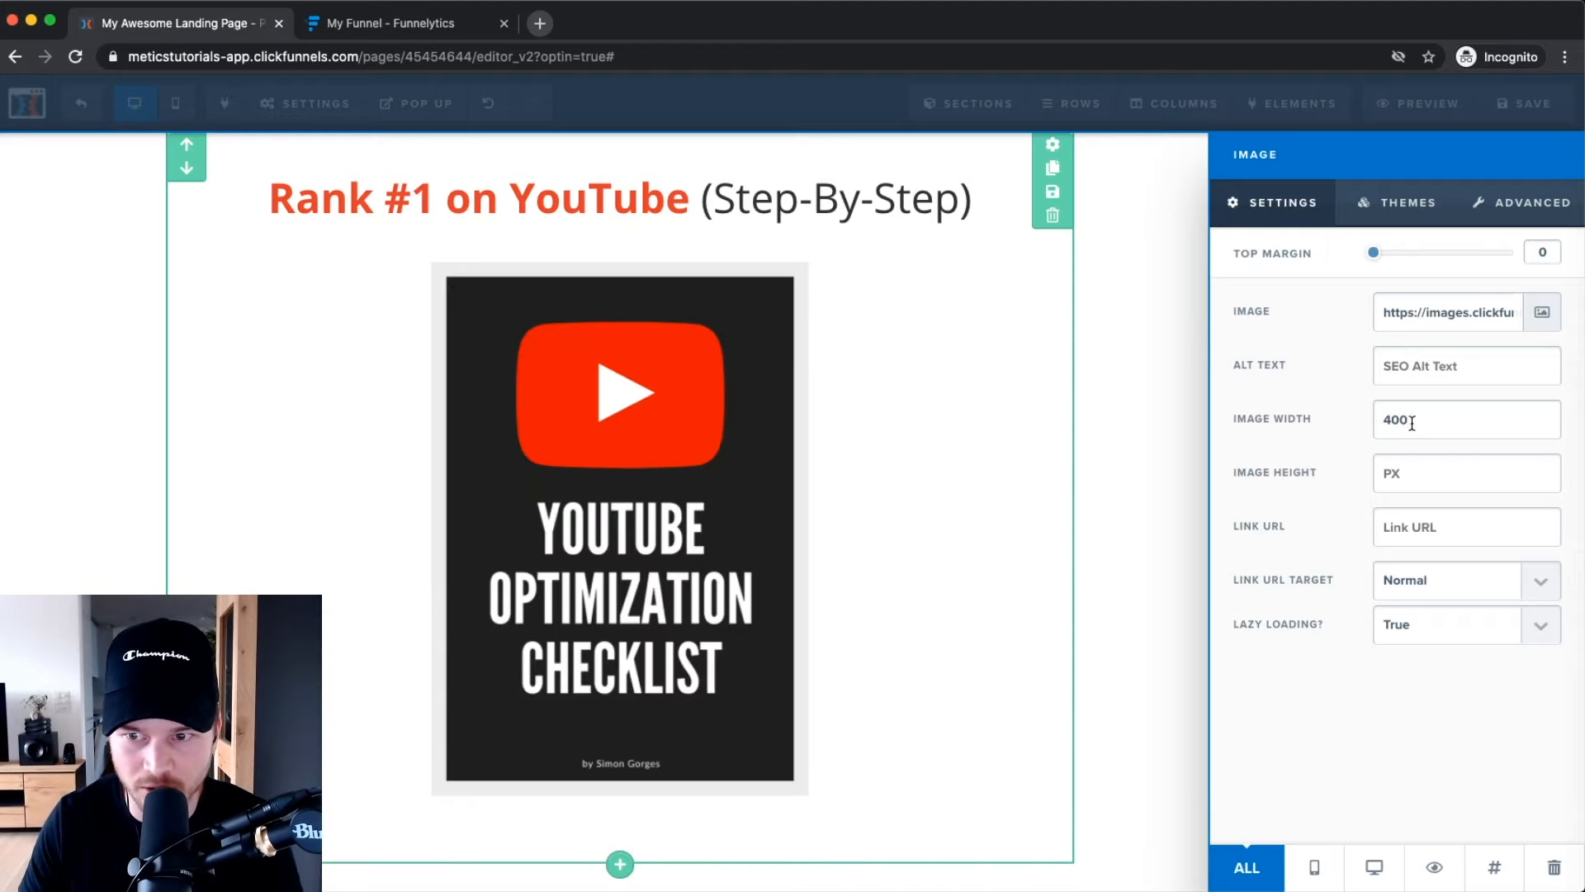
pyautogui.moveTo(1422, 421); pyautogui.dragTo(1354, 425)
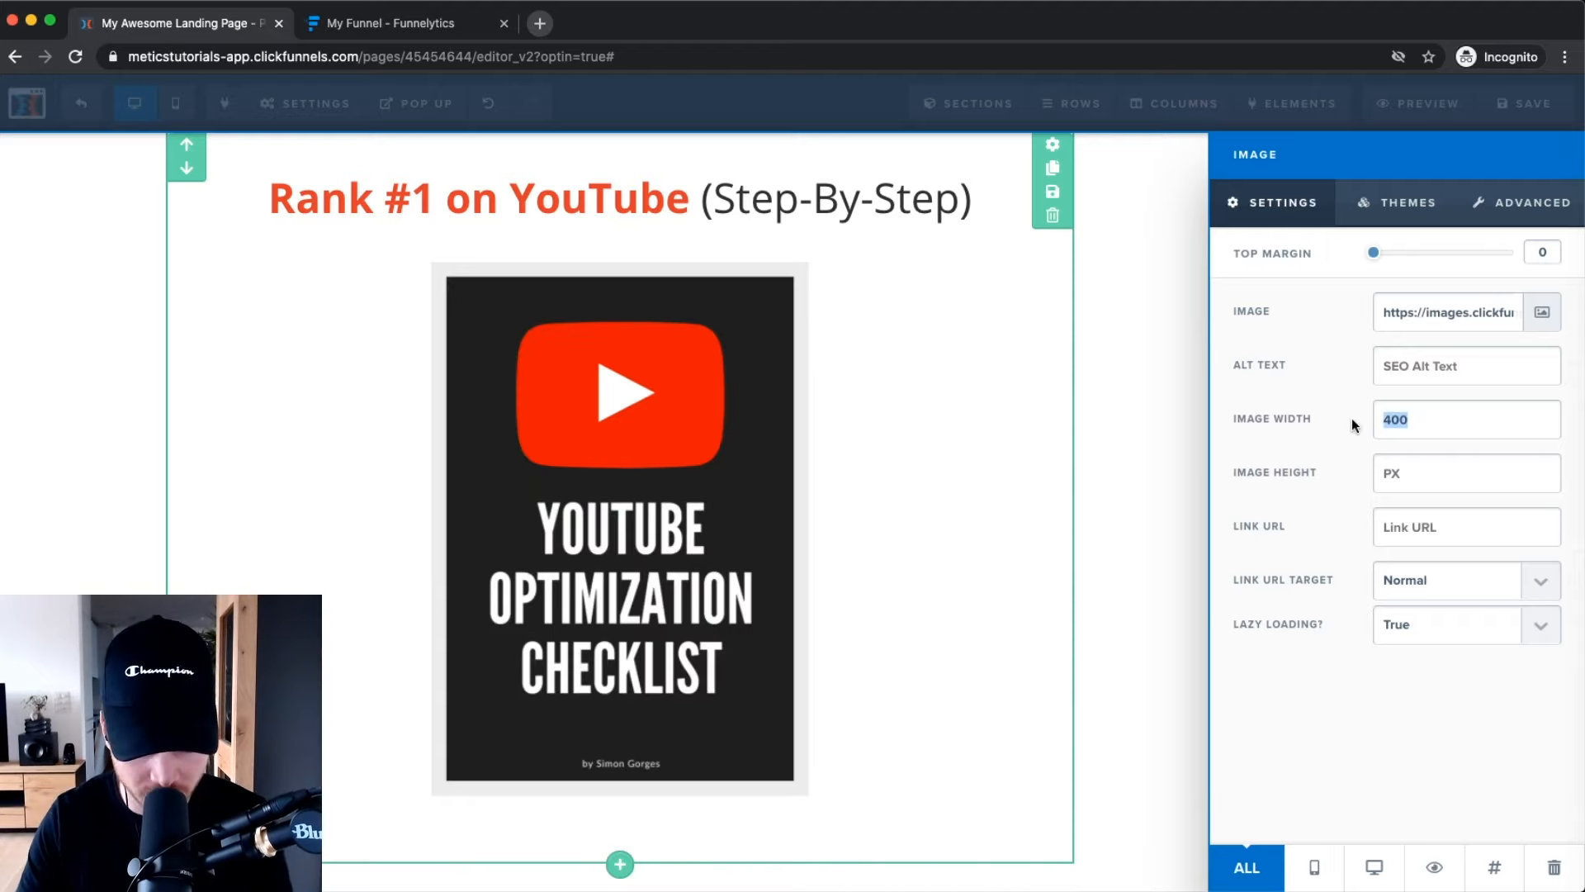
pyautogui.write('450')
pyautogui.click(1059, 423)
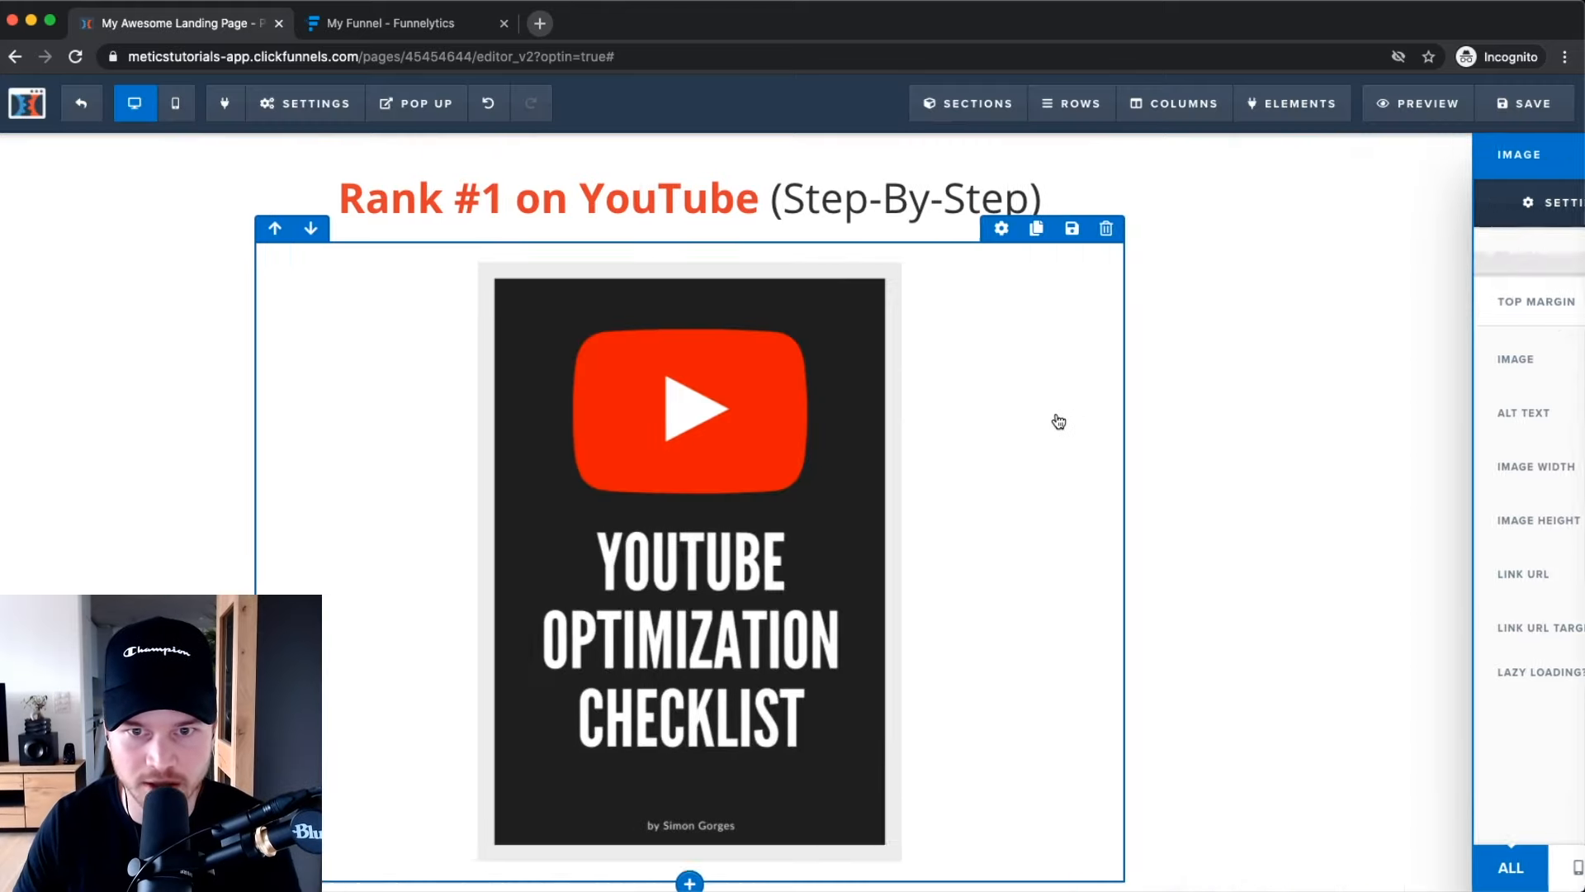
pyautogui.scroll(-1, 1245, 467)
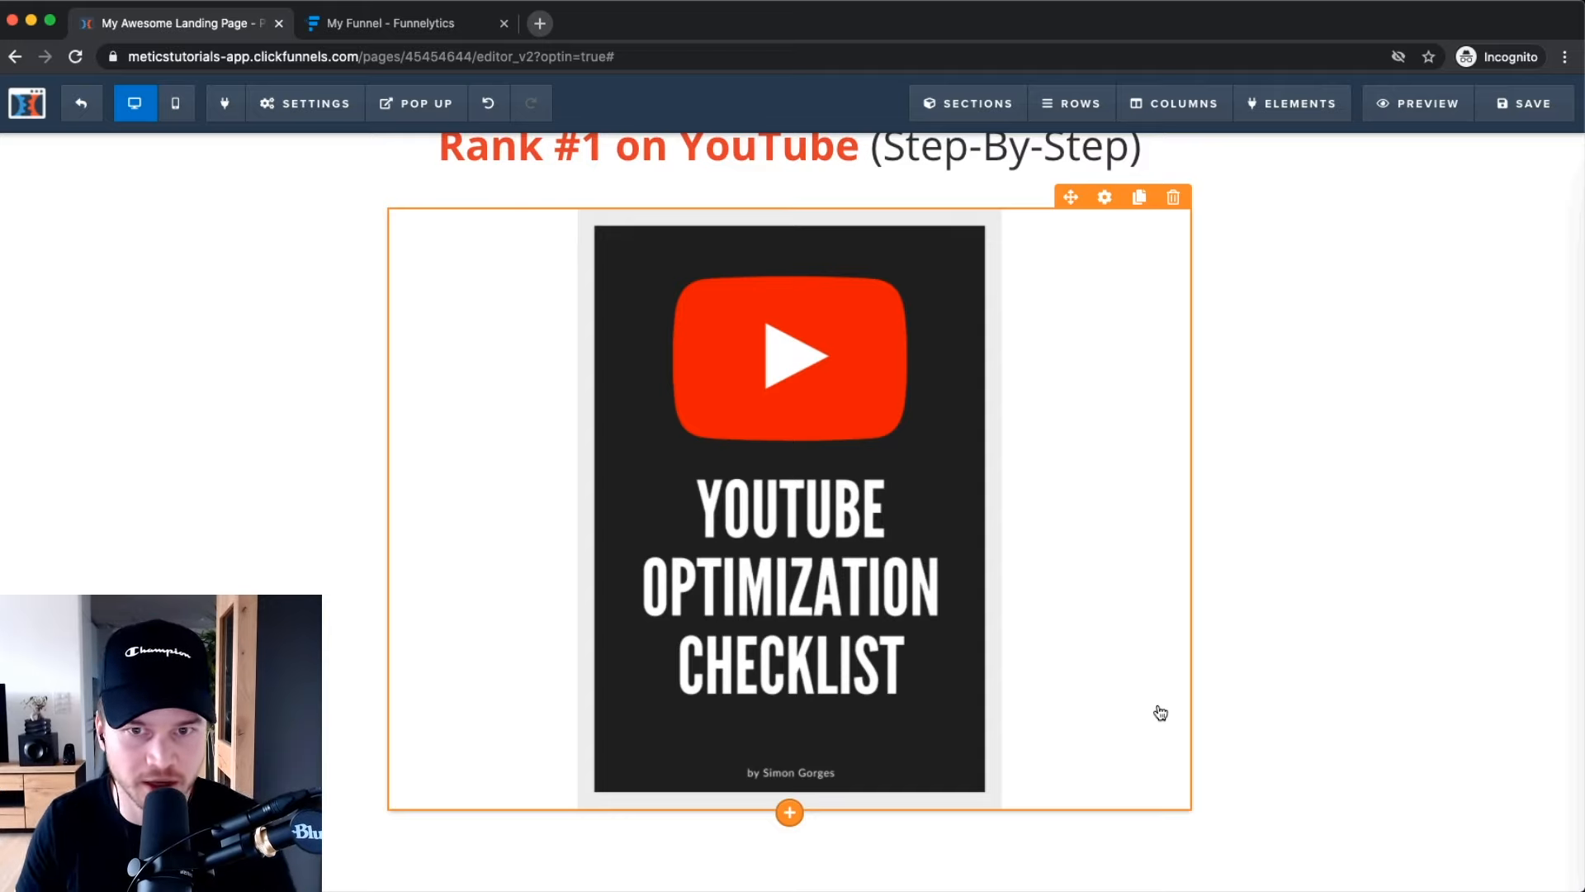
pyautogui.scroll(1, 730, 589)
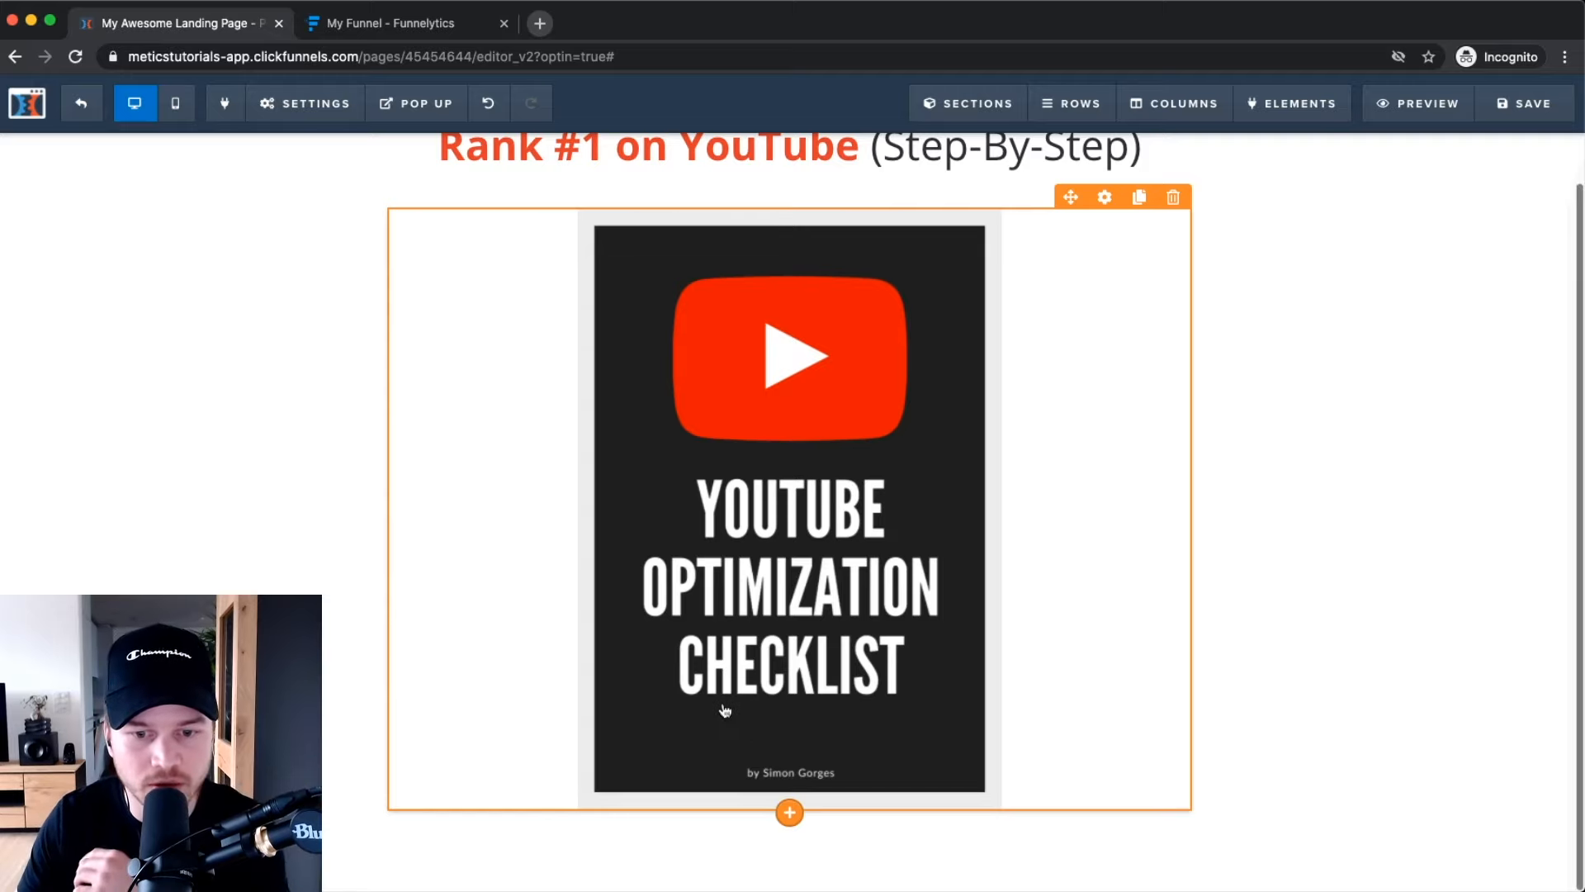
pyautogui.scroll(-1, 790, 803)
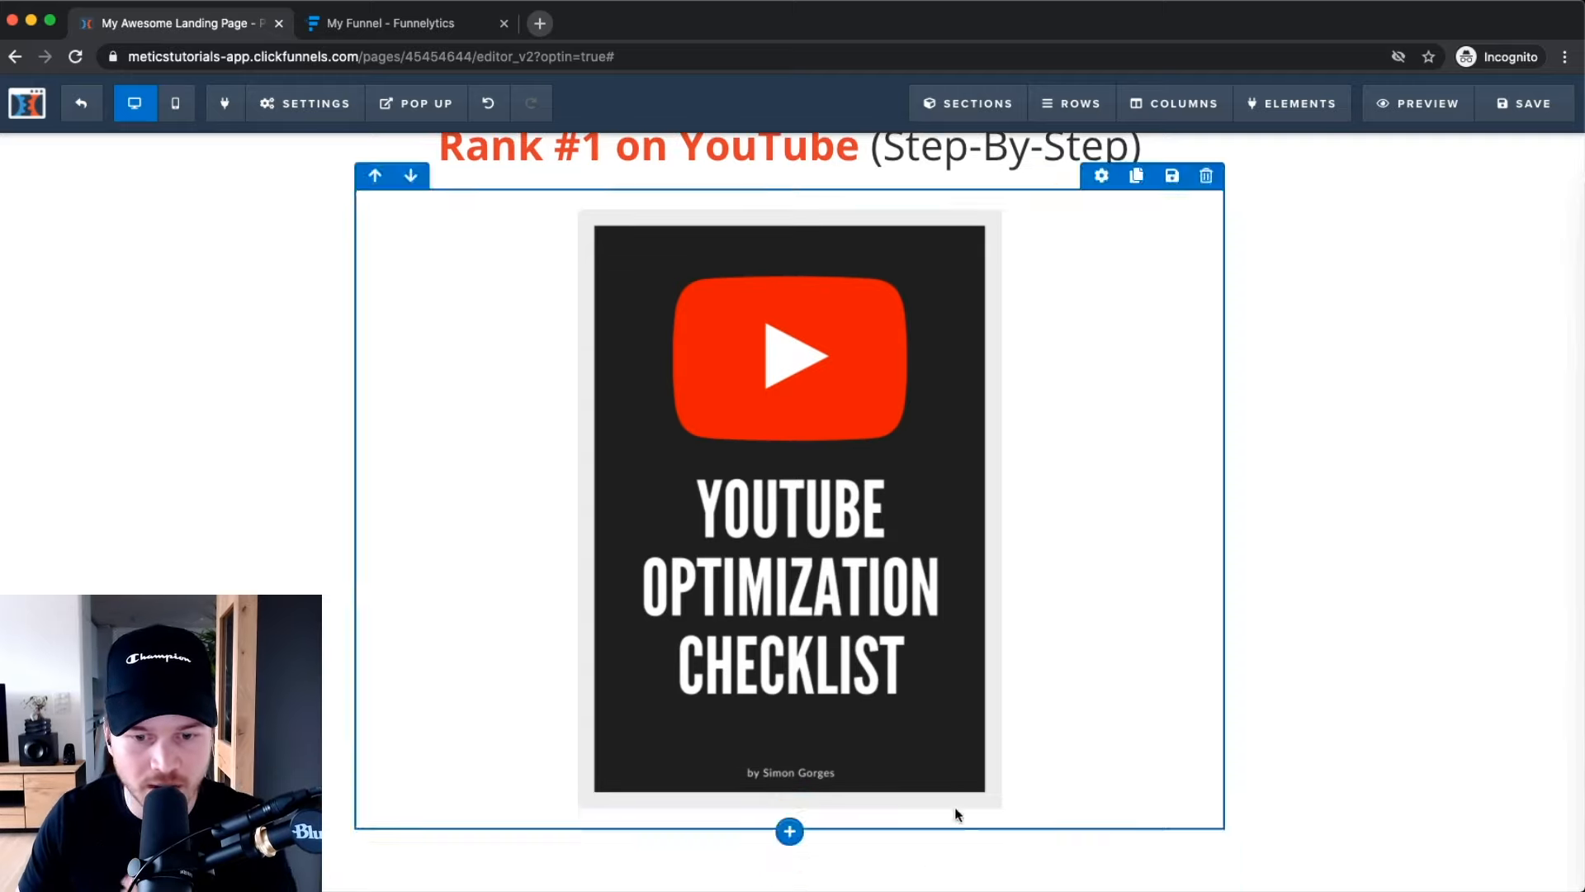
pyautogui.scroll(1, 950, 814)
pyautogui.scroll(-1, 781, 863)
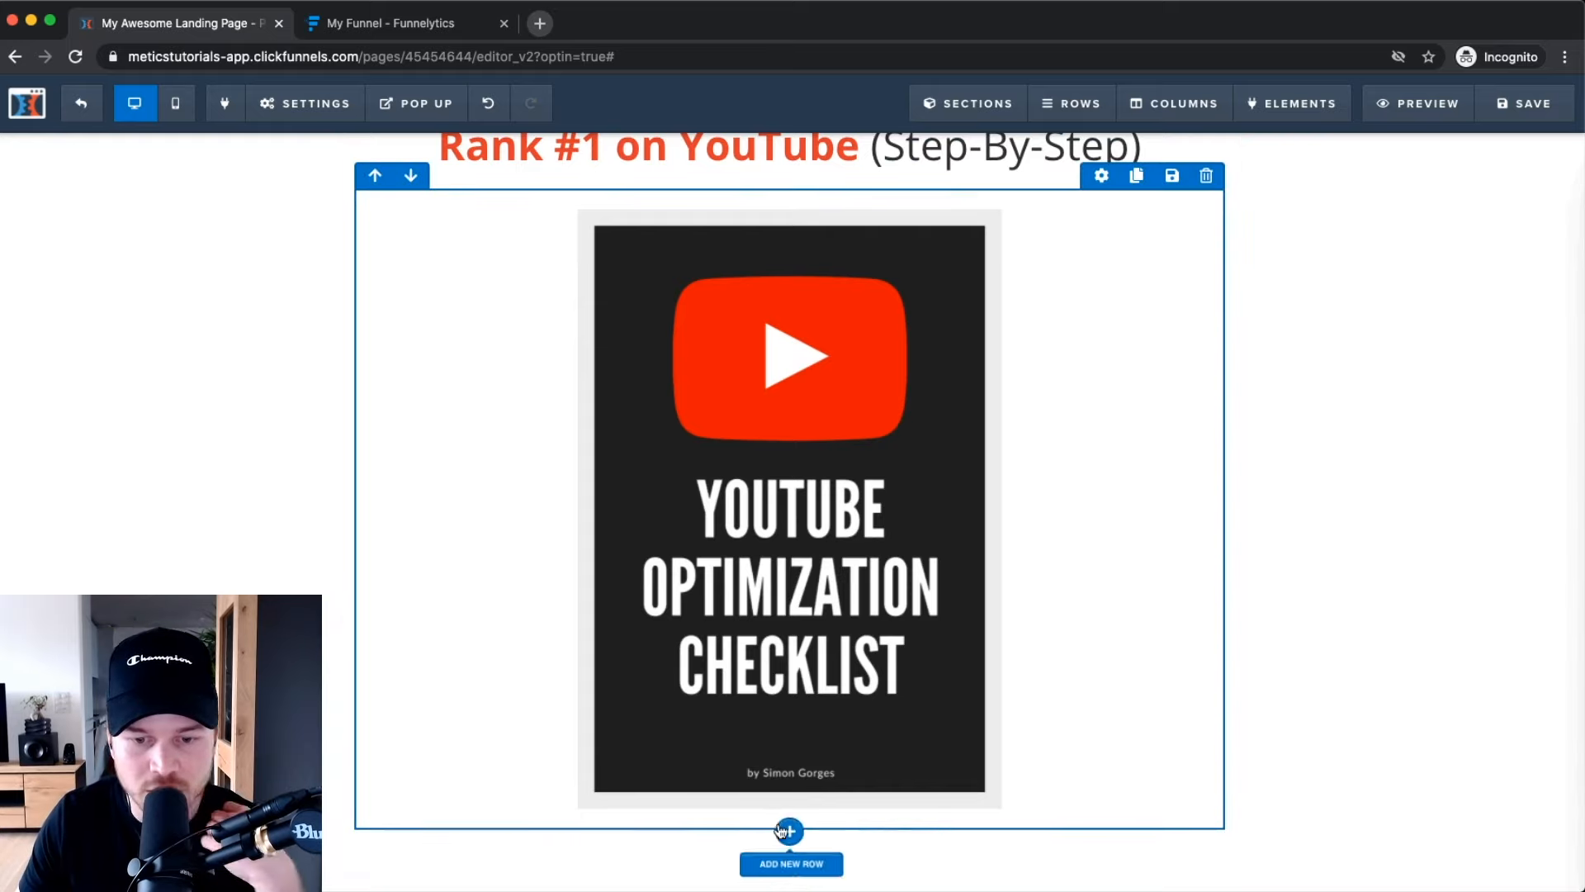
# Add a one-column row below the cover image and insert a Button element from the Form elements.
pyautogui.click(792, 832)
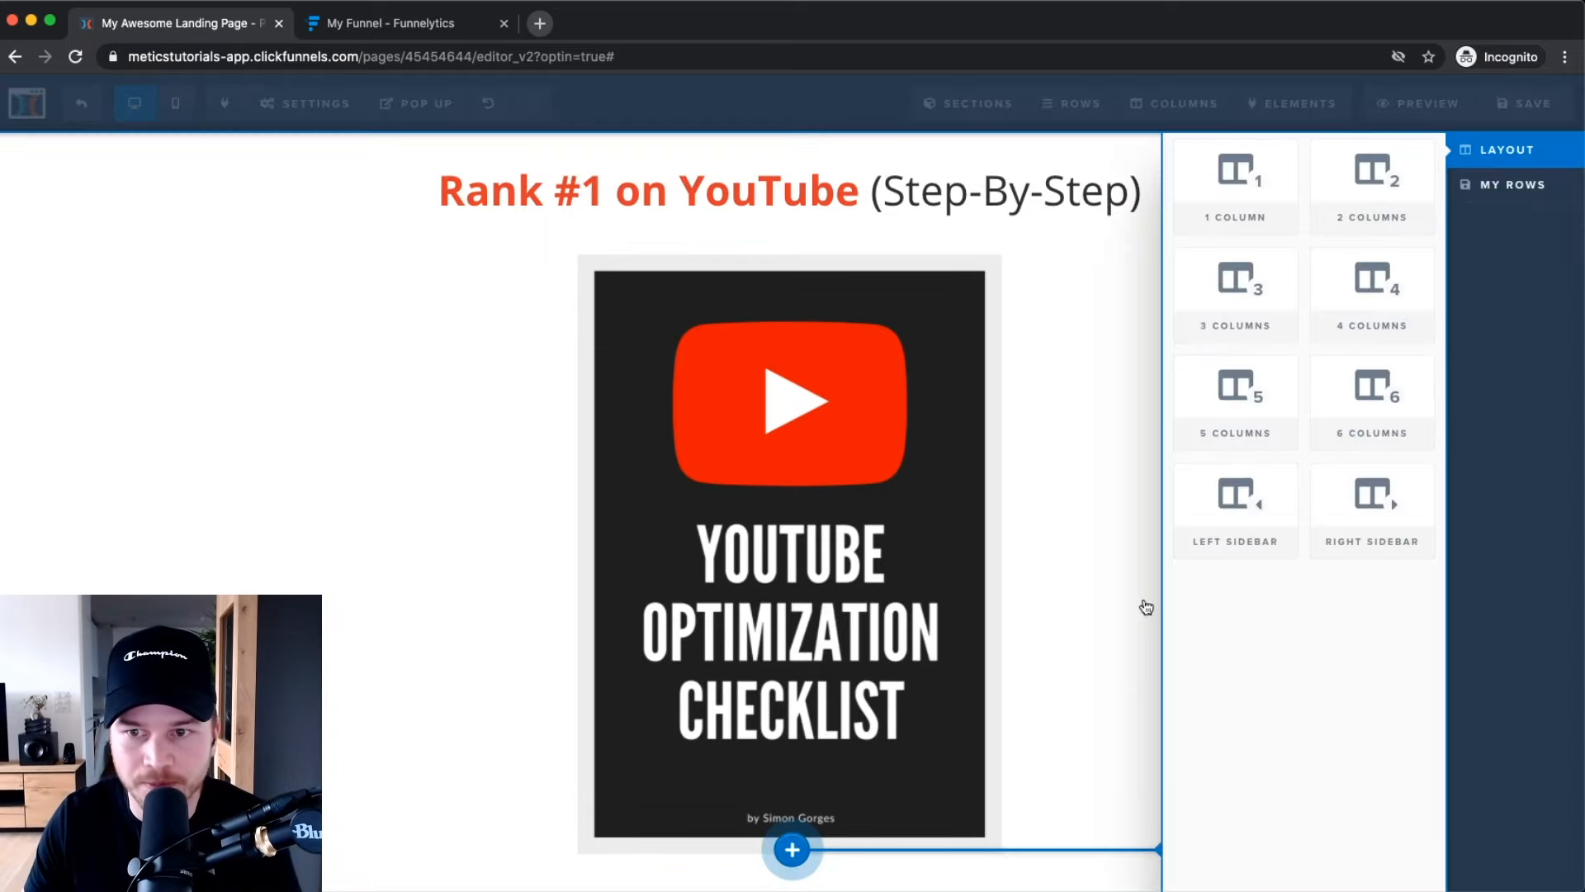
pyautogui.click(1271, 225)
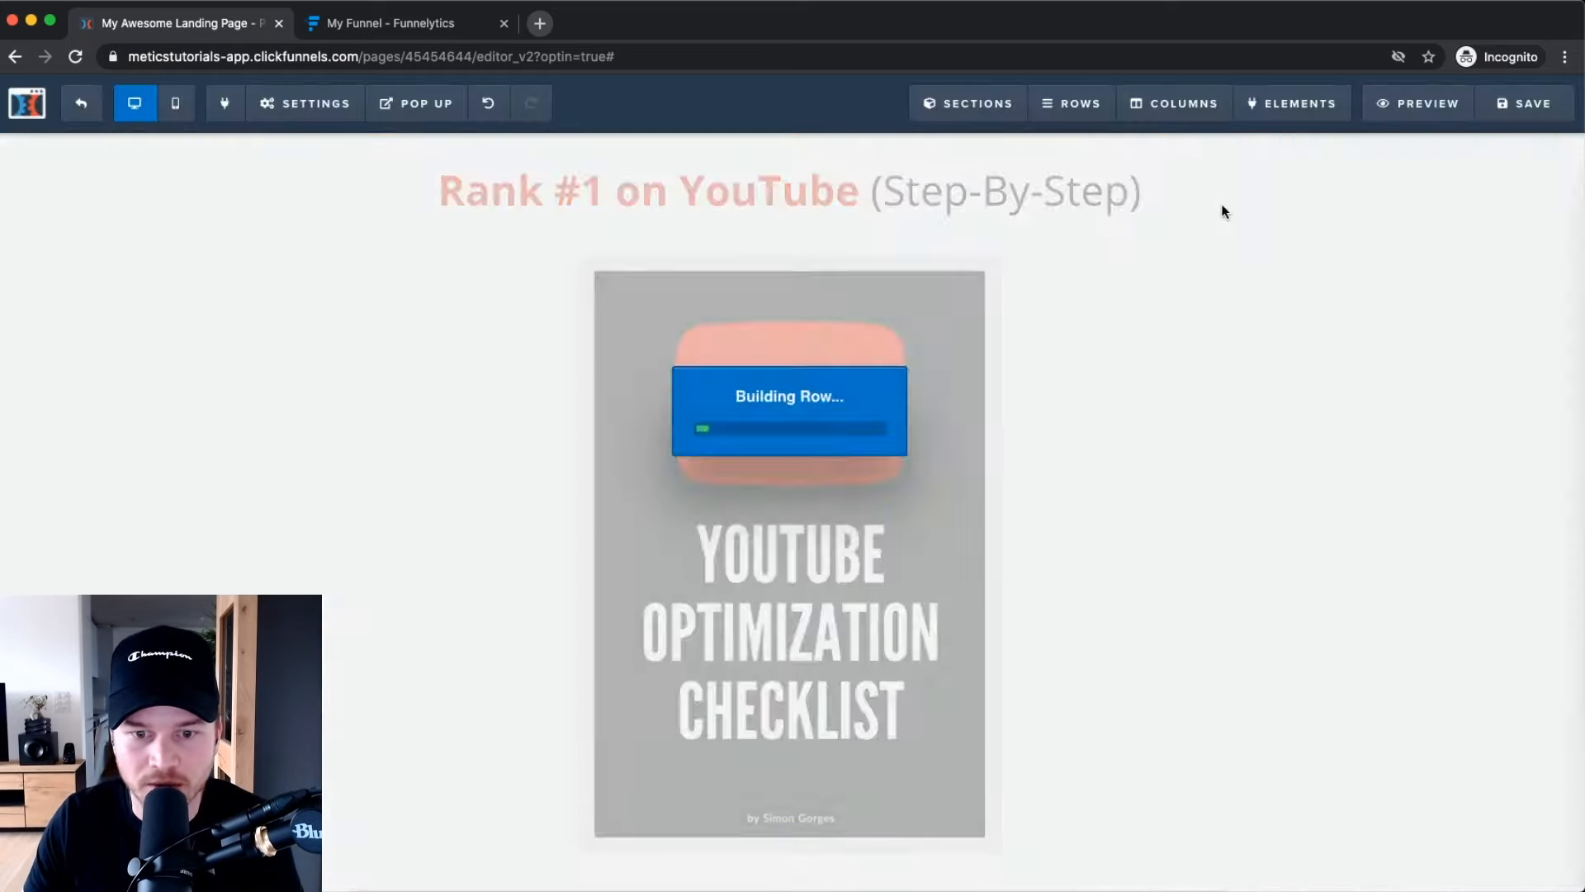
pyautogui.scroll(-3, 1142, 493)
pyautogui.scroll(1, 1081, 553)
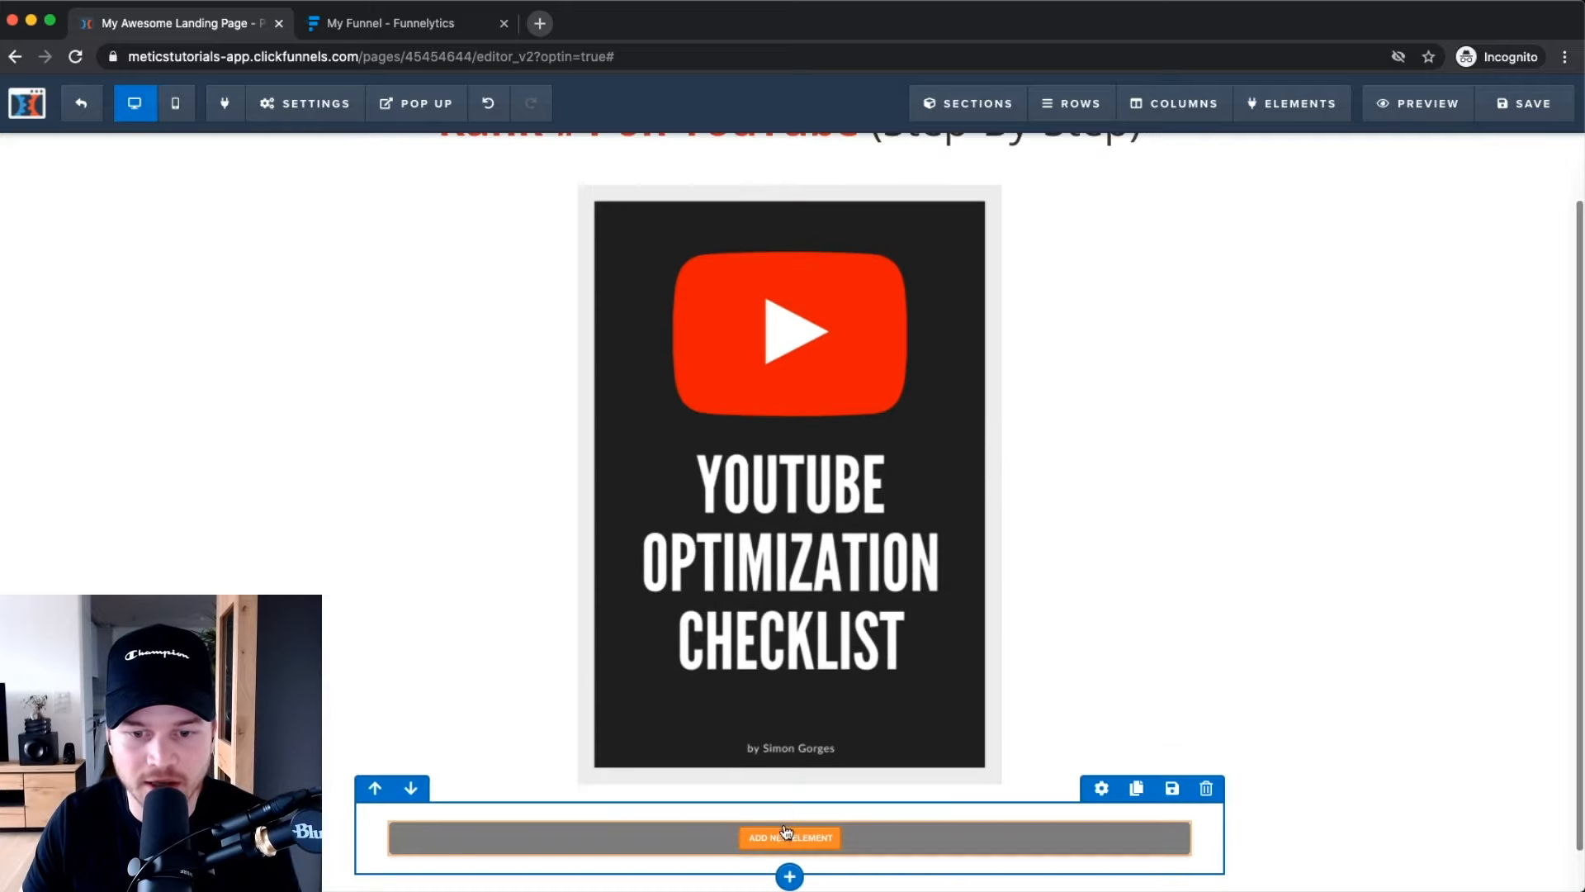
pyautogui.click(799, 838)
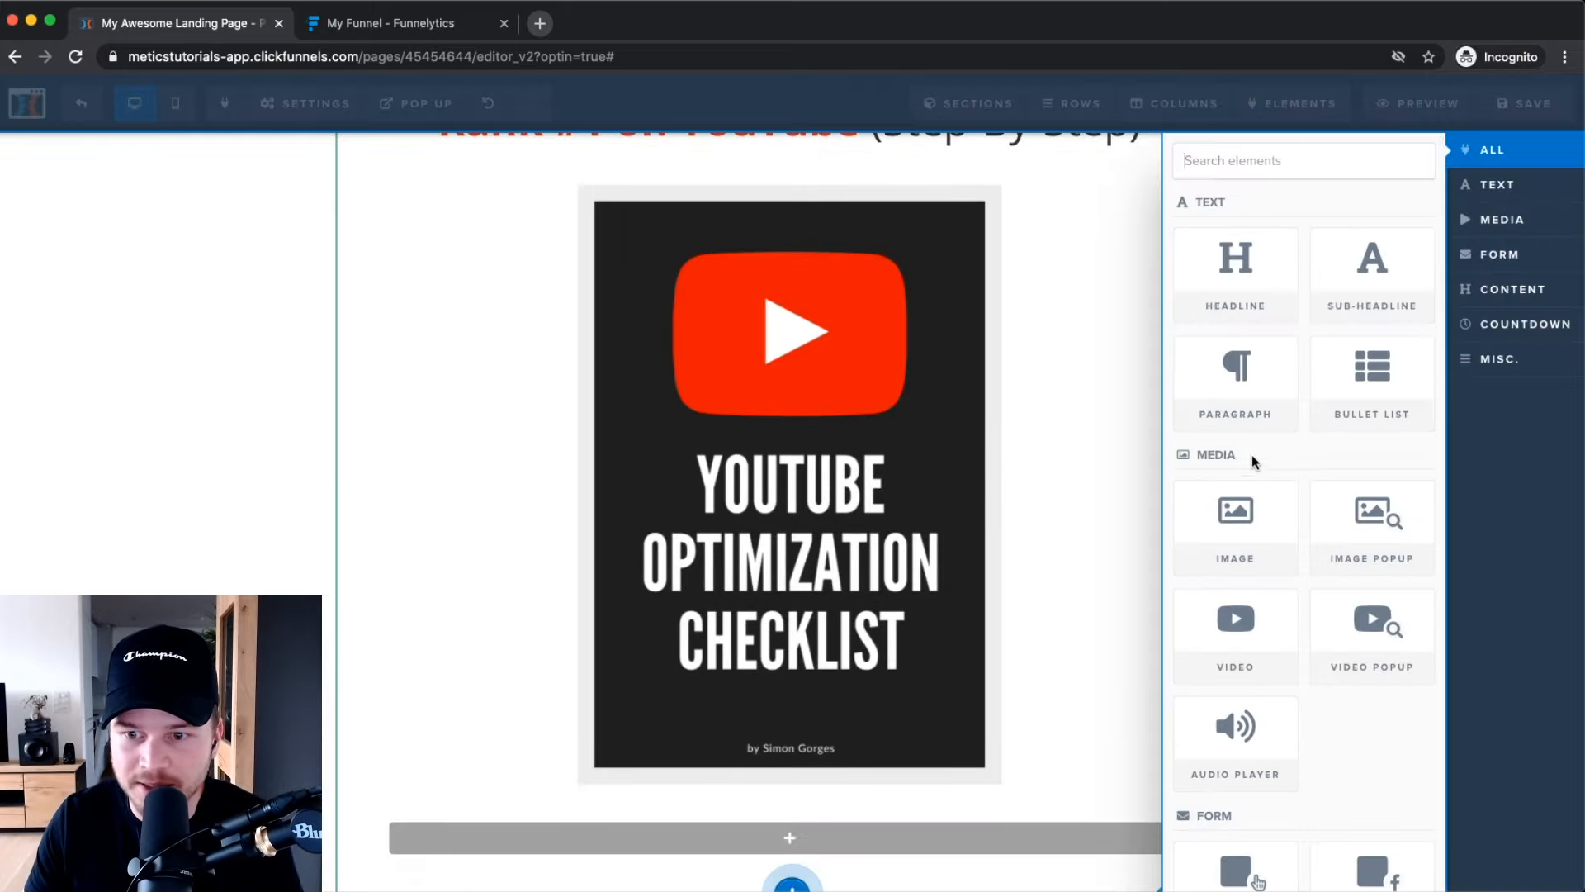
pyautogui.scroll(-3, 1252, 454)
pyautogui.scroll(-5, 1247, 492)
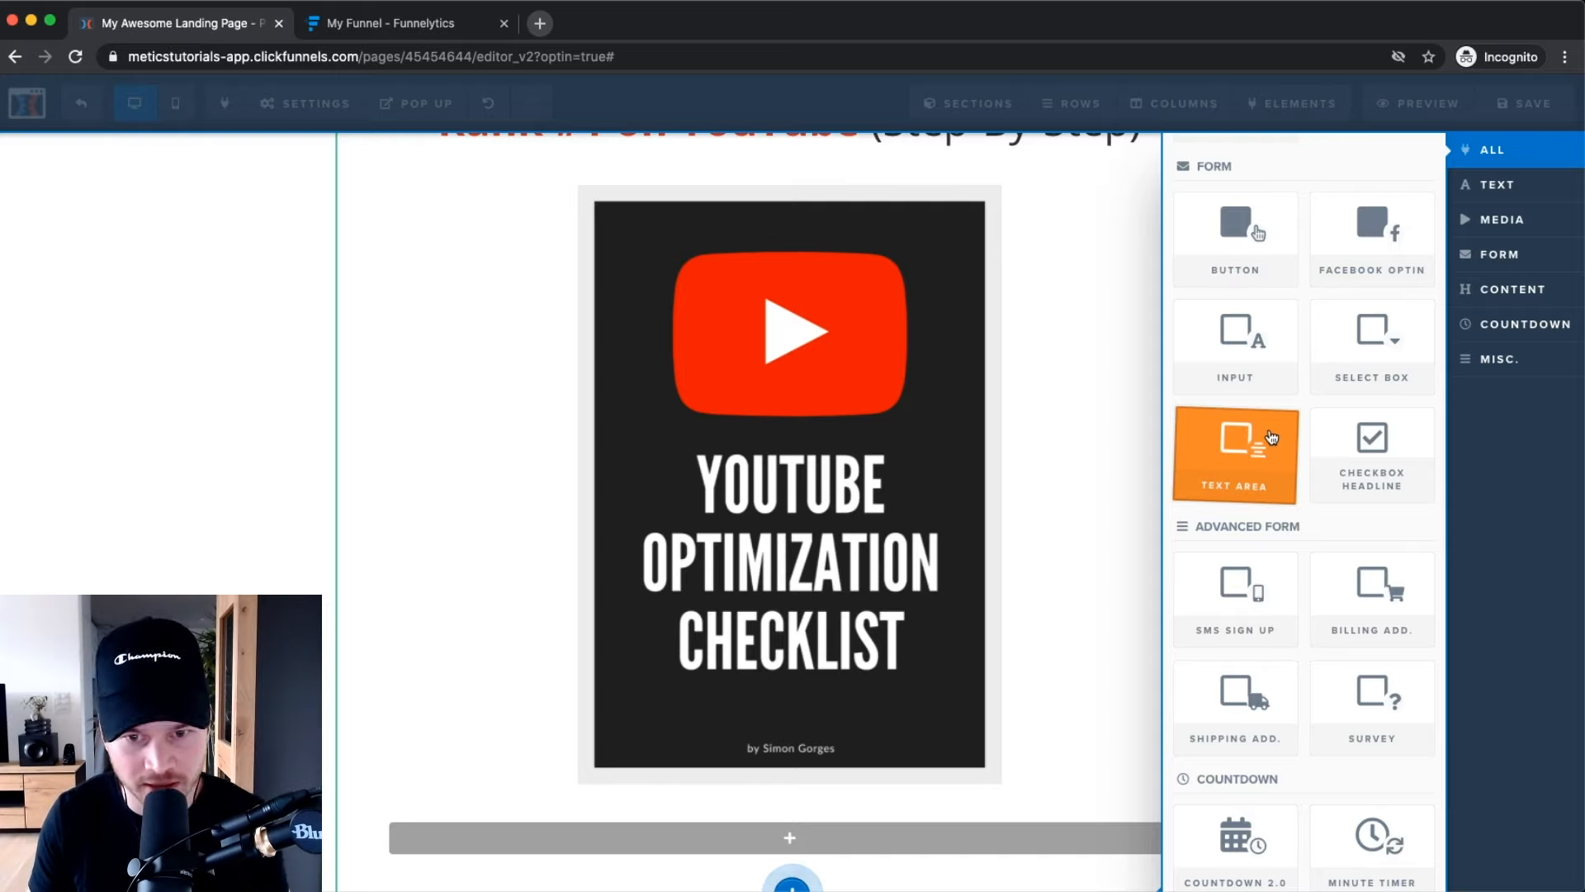
pyautogui.click(1248, 249)
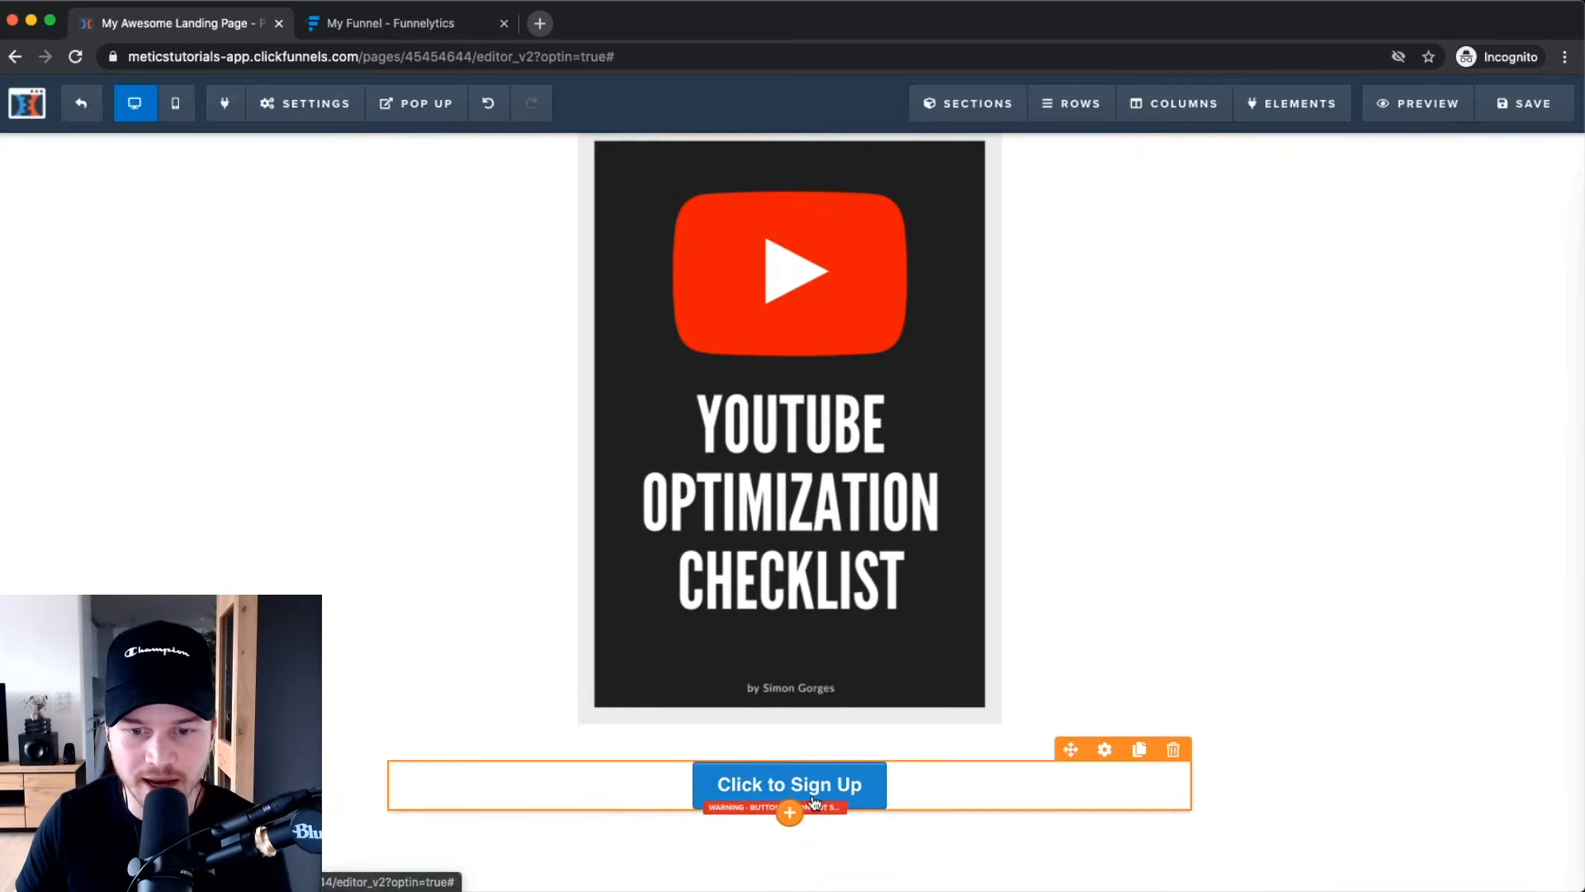
# Set the new button's action to Open the Pop Up.
pyautogui.click(1106, 752)
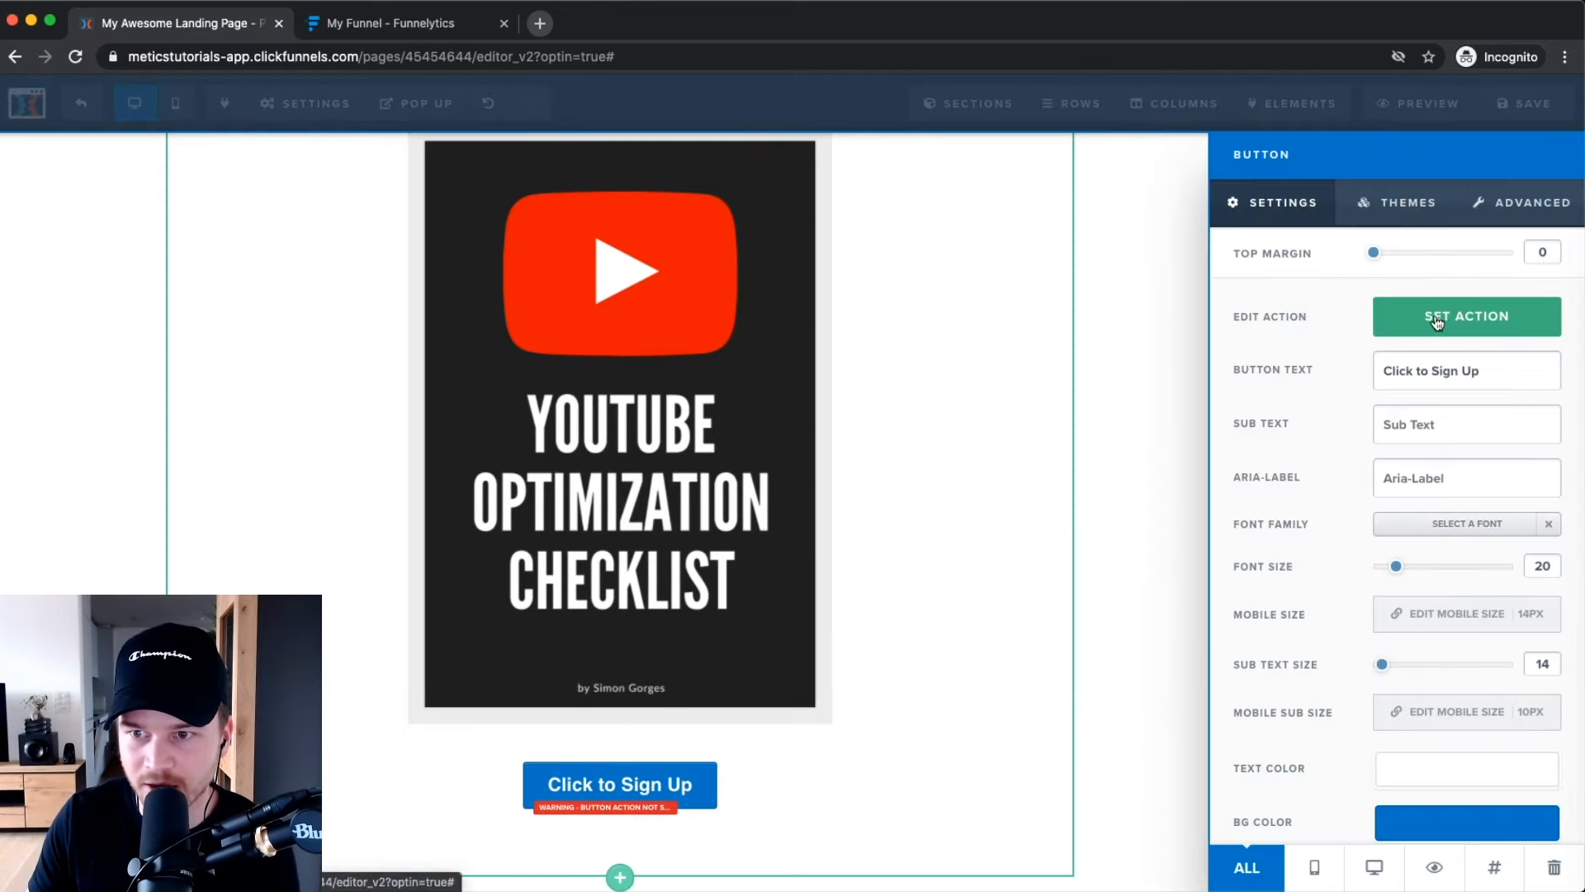
pyautogui.click(1443, 326)
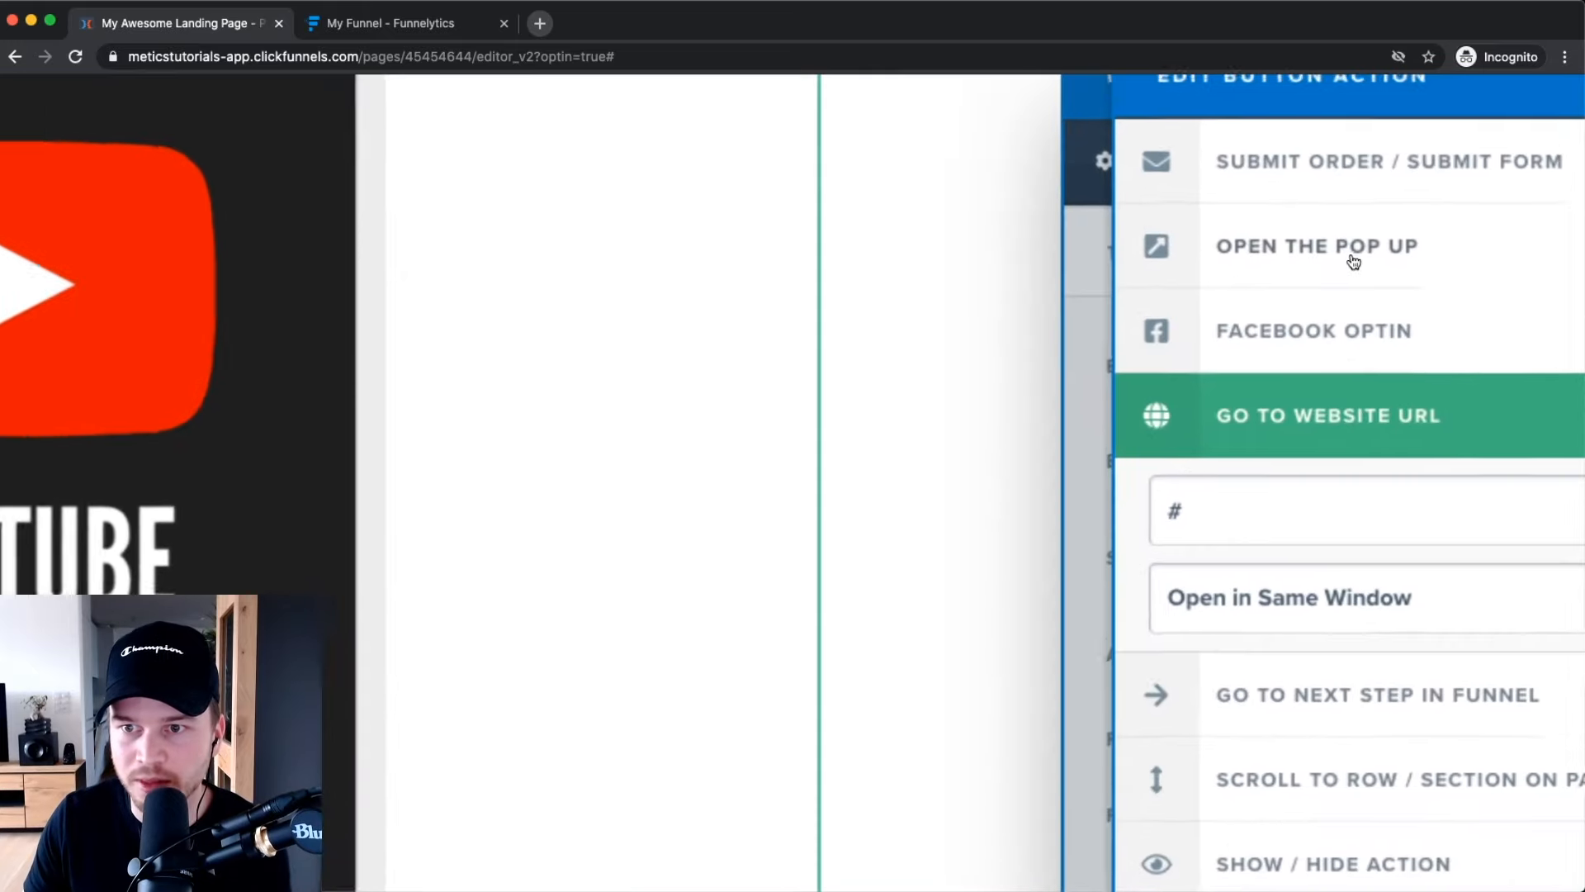
pyautogui.click(1352, 257)
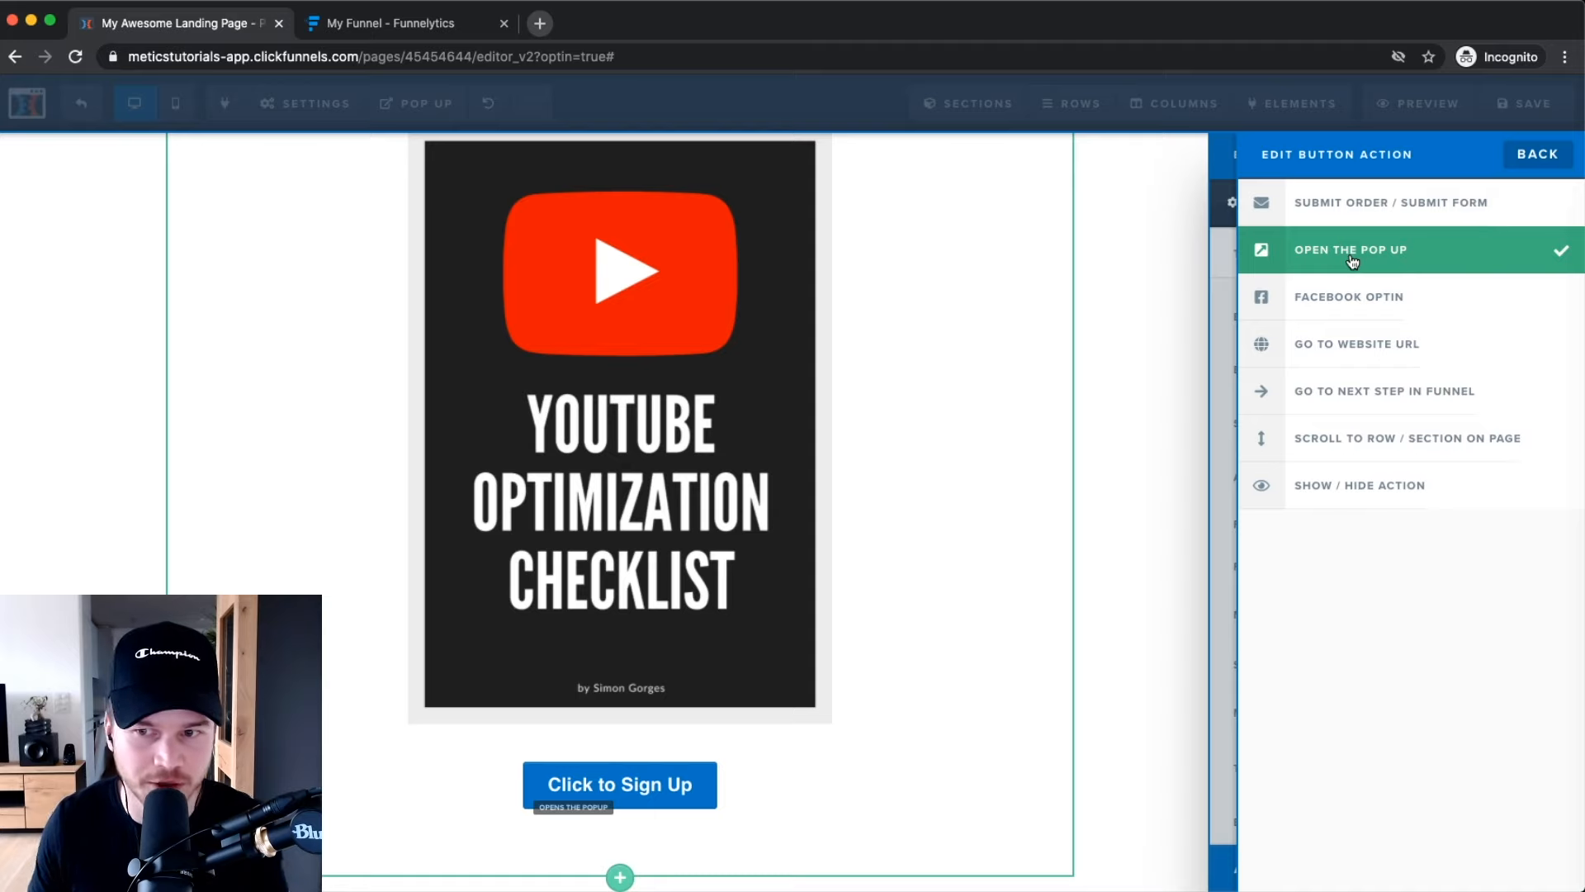
pyautogui.click(1514, 157)
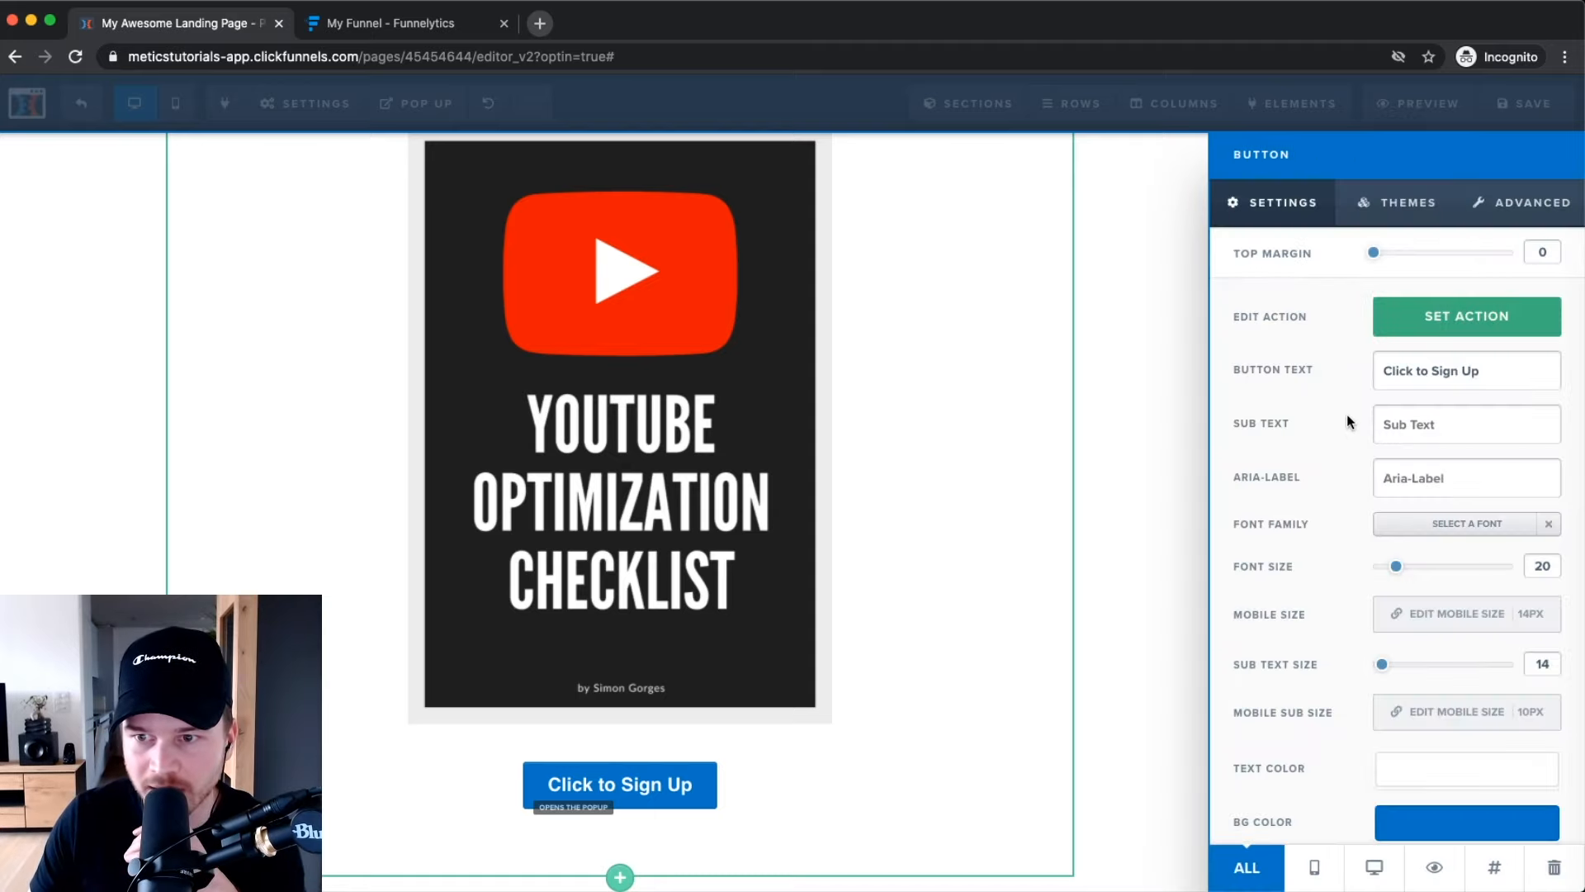
# Replace the button text 'Click to Sign Up' with 'Download this FREE Checklist'.
pyautogui.moveTo(1503, 364); pyautogui.dragTo(1391, 360)
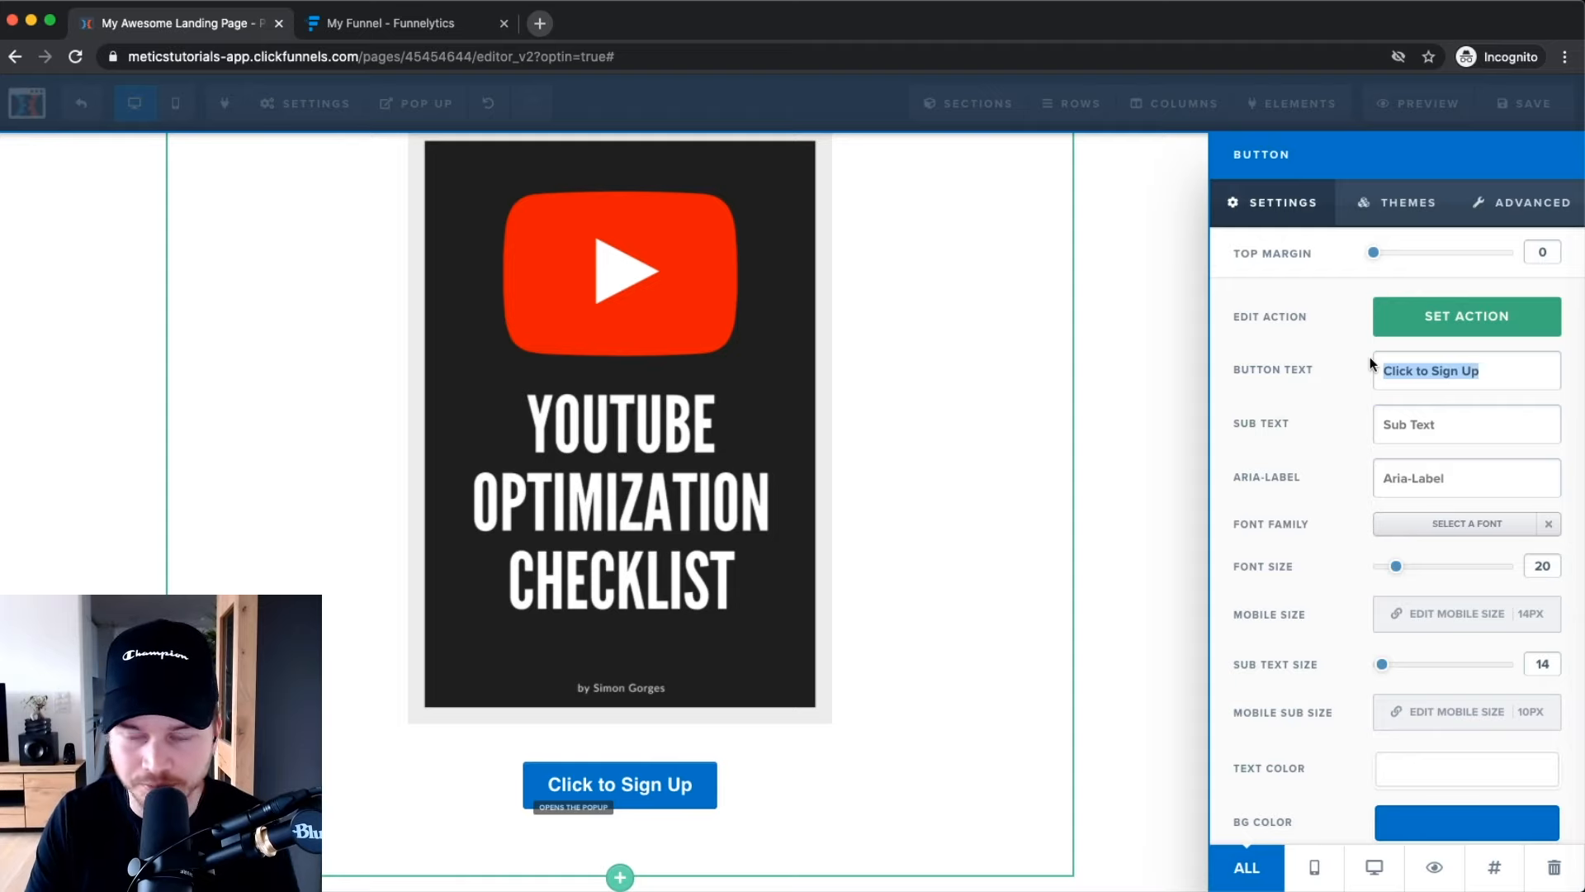
pyautogui.write('Doen')
pyautogui.press('BackSpace')
pyautogui.press('BackSpace')
pyautogui.press('BackSpace')
pyautogui.write('w')
pyautogui.press('BackSpace')
pyautogui.write('own load thsi')
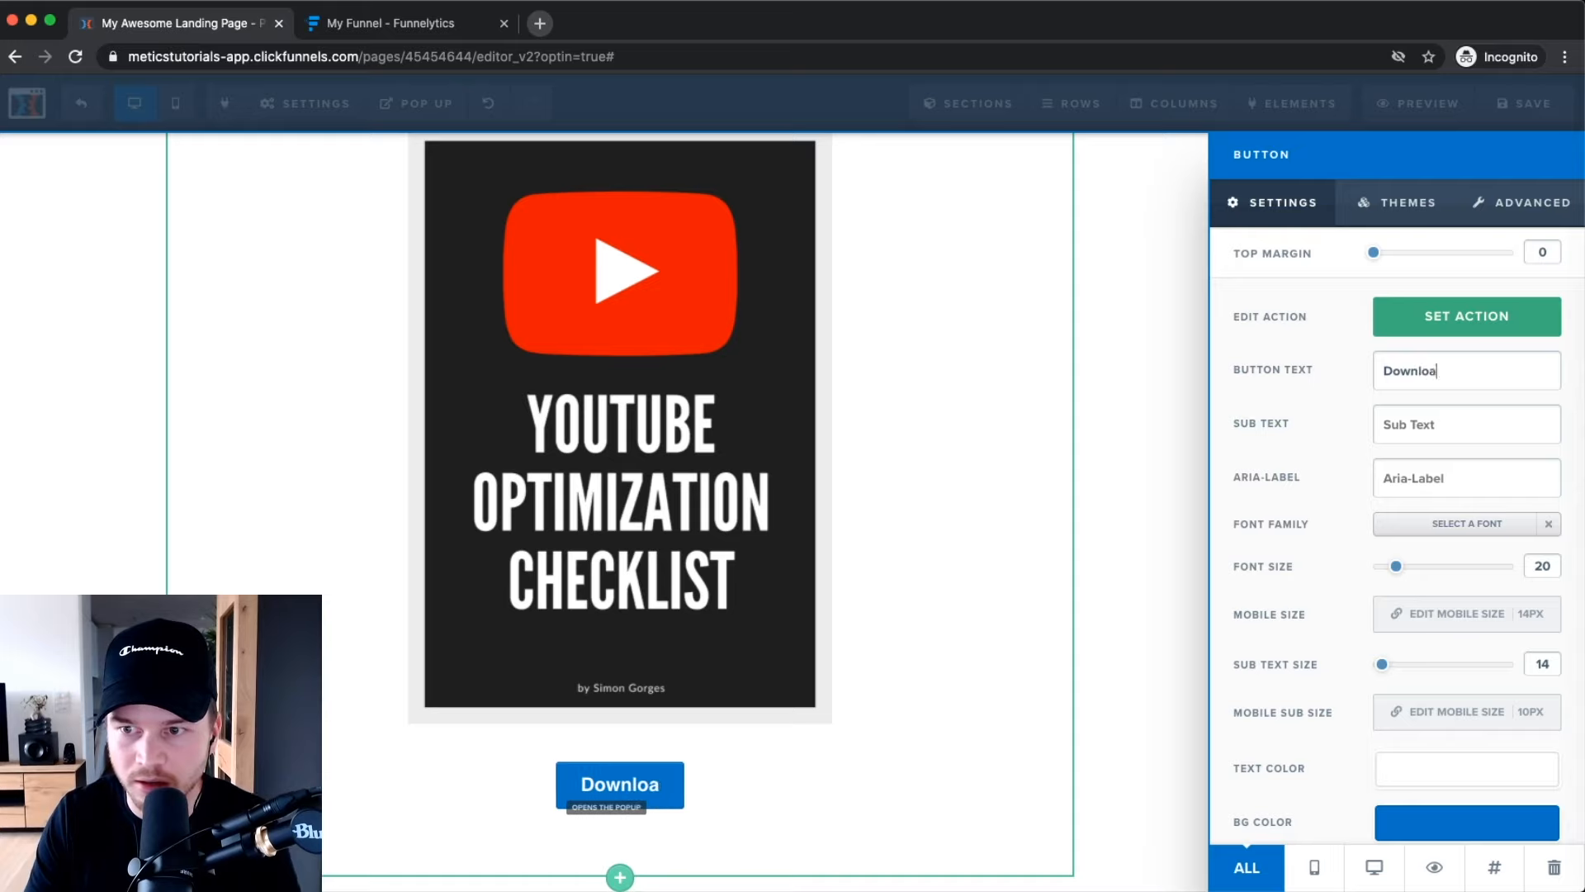
pyautogui.press('BackSpace')
pyautogui.press('BackSpace')
pyautogui.write('is ')
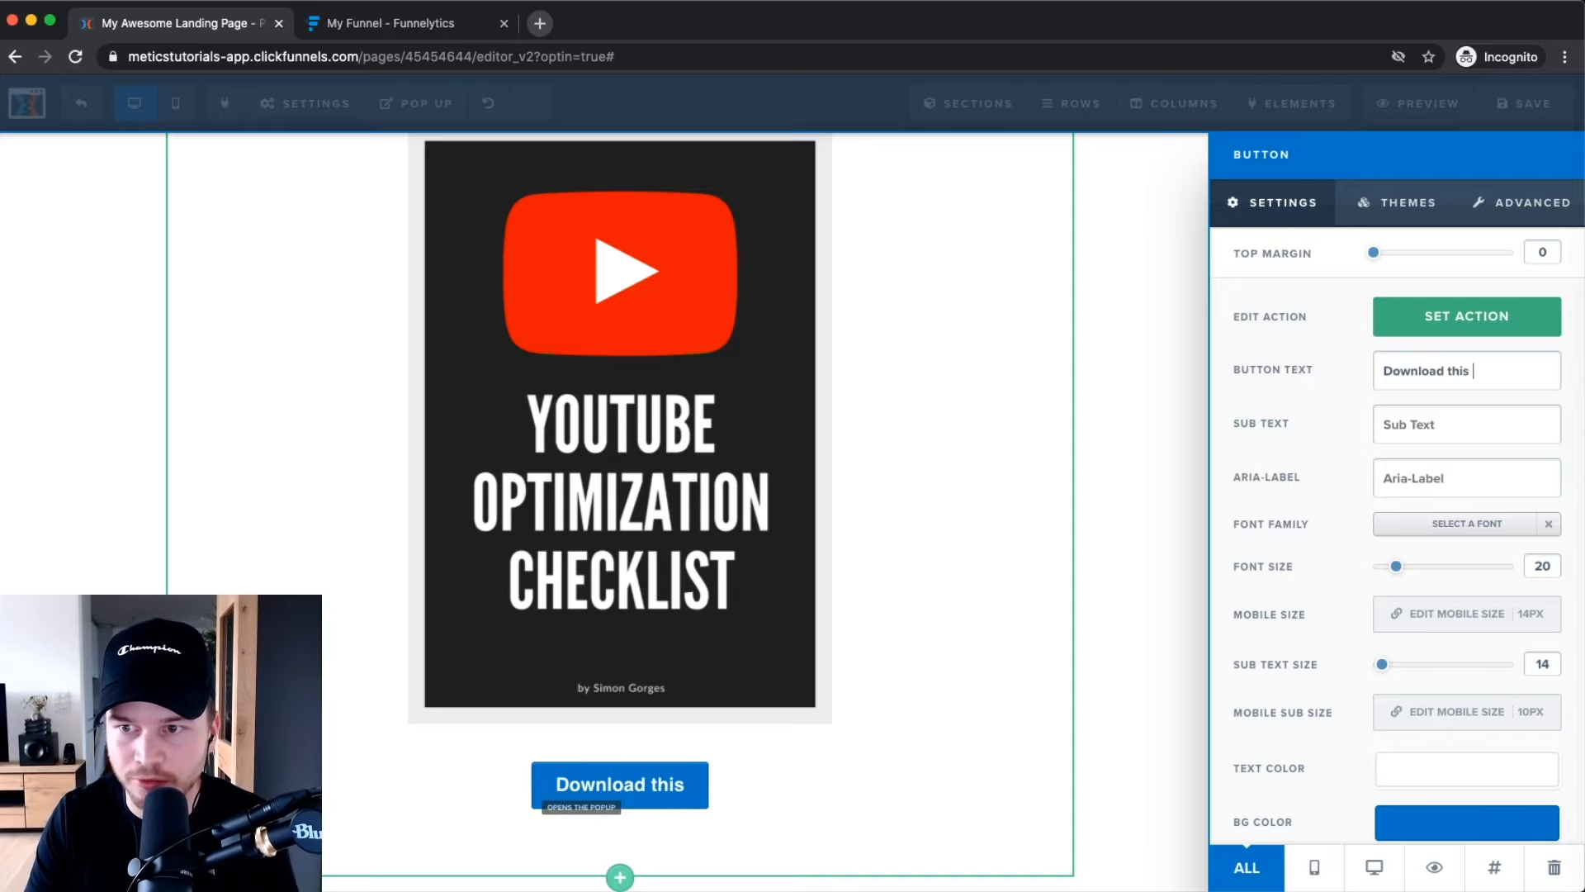
pyautogui.write('FREE Checklist')
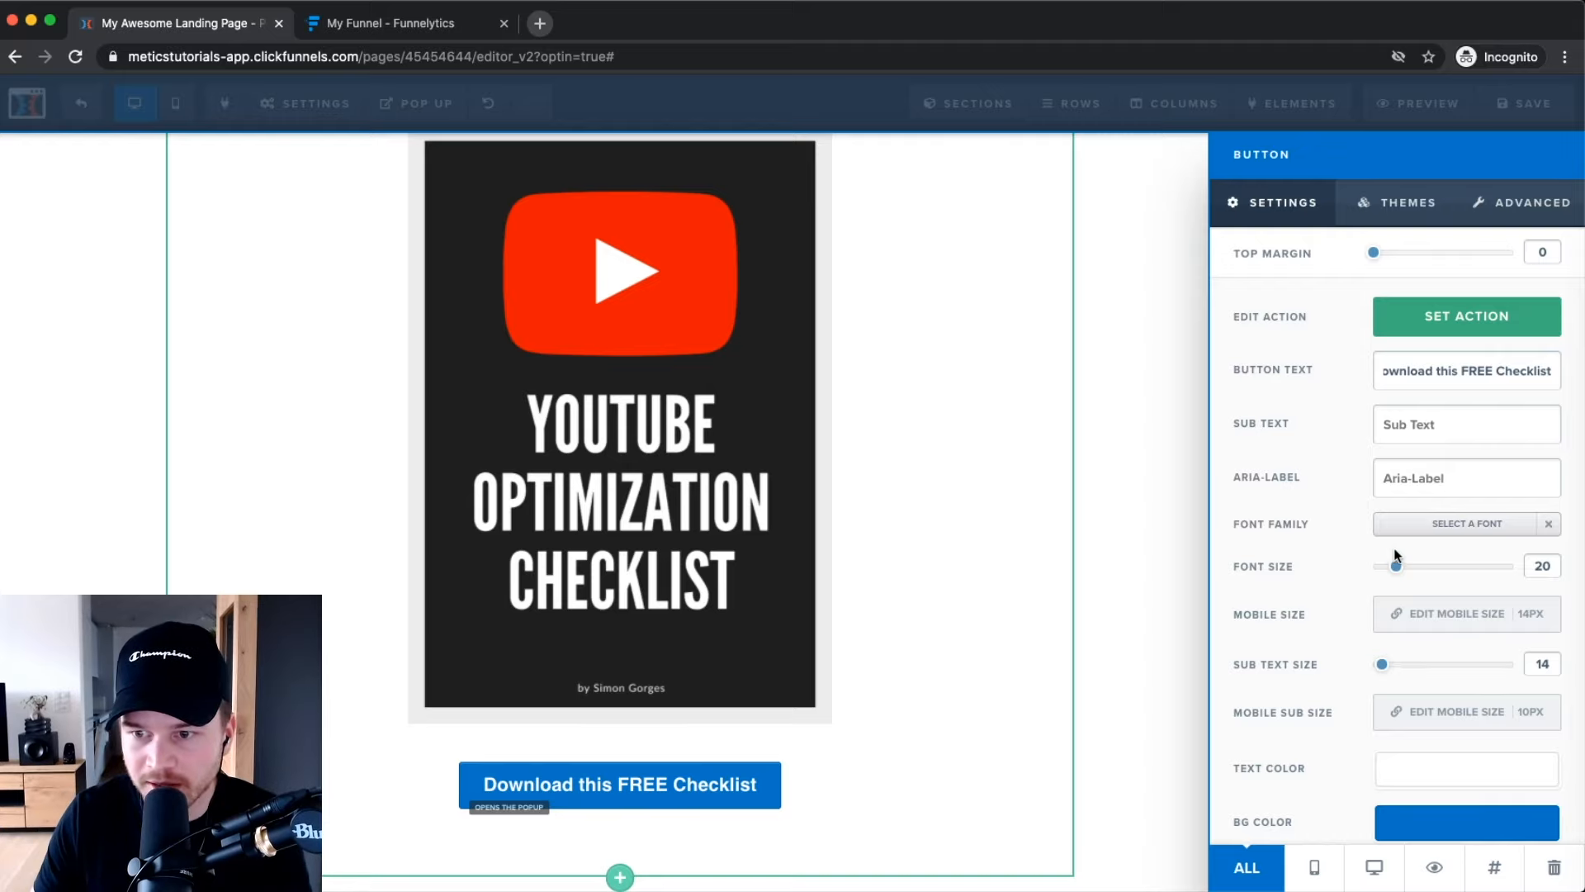
# Set the button font size to 34 and change its background color from blue to green.
pyautogui.moveTo(1397, 567); pyautogui.dragTo(1430, 568)
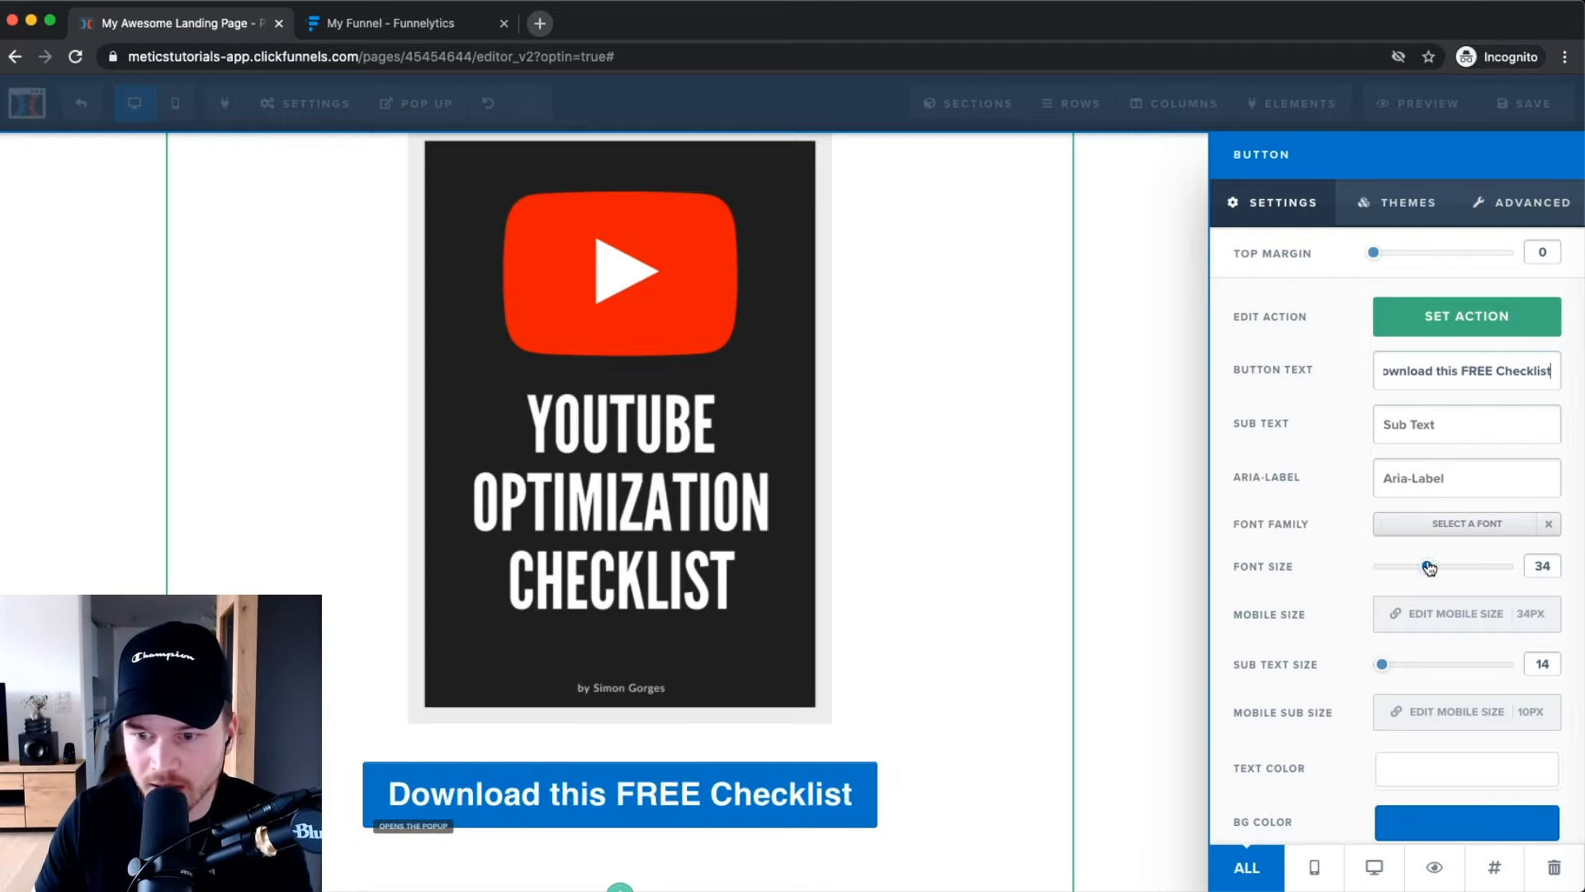
pyautogui.scroll(-1, 1215, 733)
pyautogui.click(1446, 801)
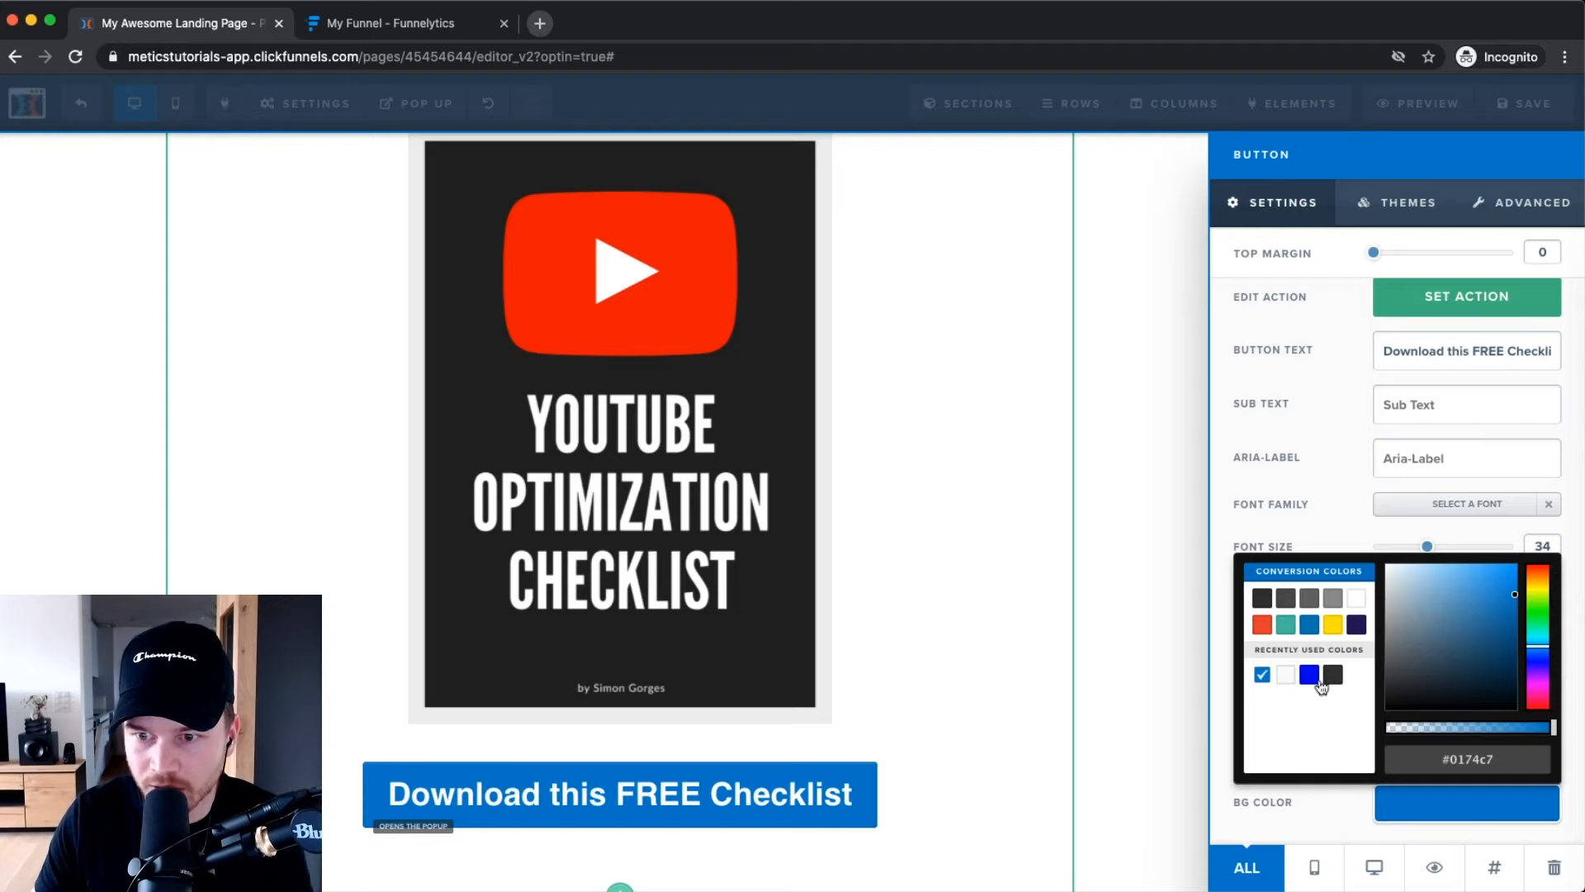
pyautogui.moveTo(1537, 638)
pyautogui.mouseDown()
pyautogui.moveTo(1546, 617)
pyautogui.moveTo(1505, 600)
pyautogui.mouseUp()
pyautogui.click(1283, 816)
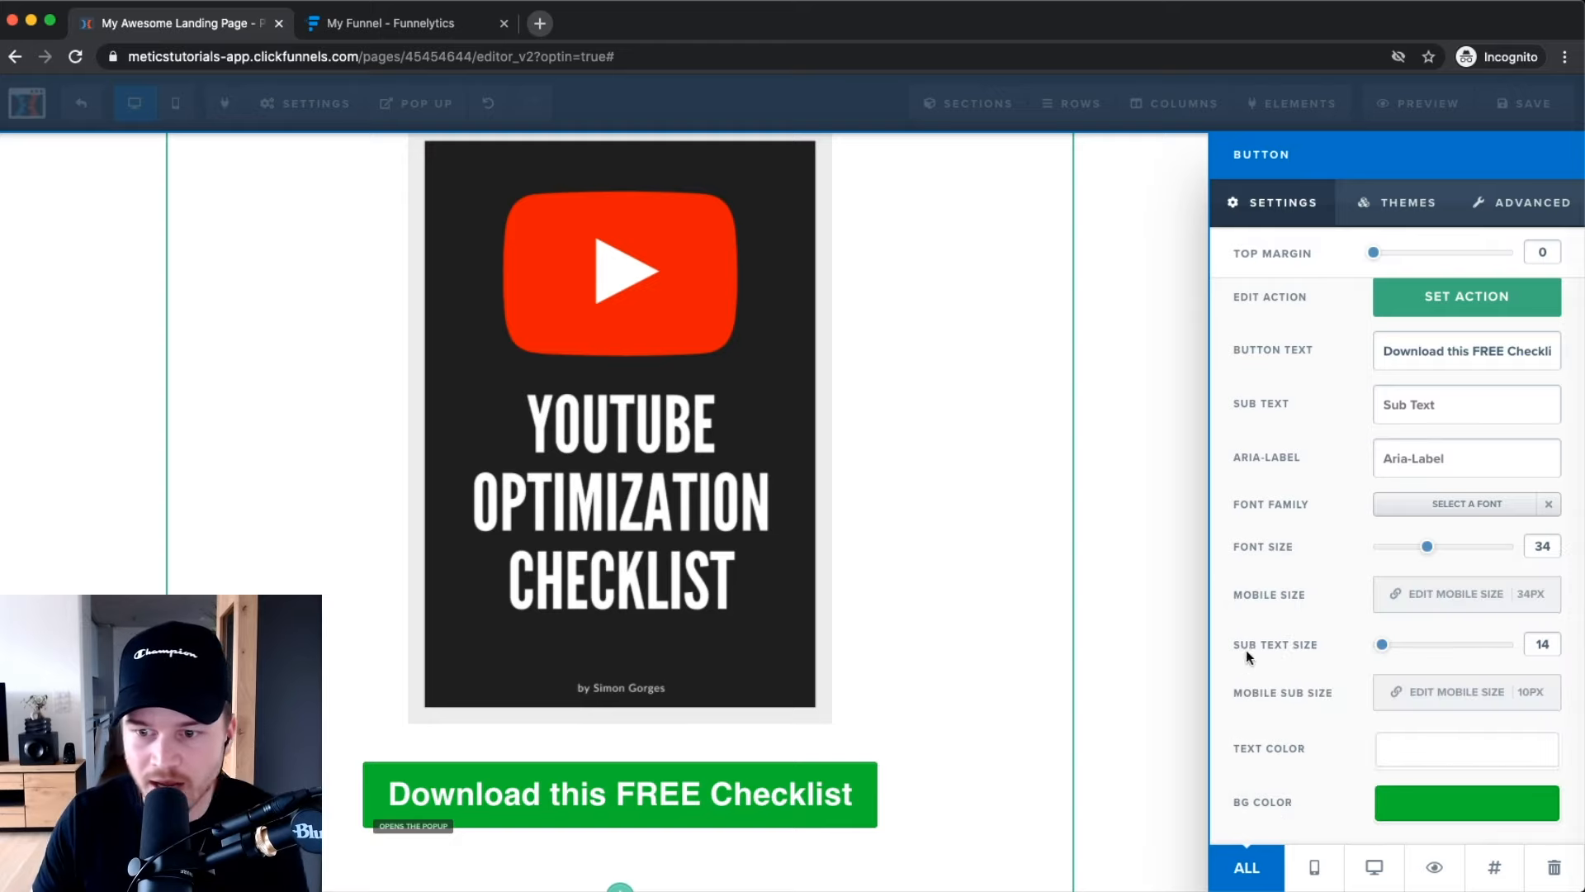
# Apply the Green Button theme preset to the button.
pyautogui.click(1404, 203)
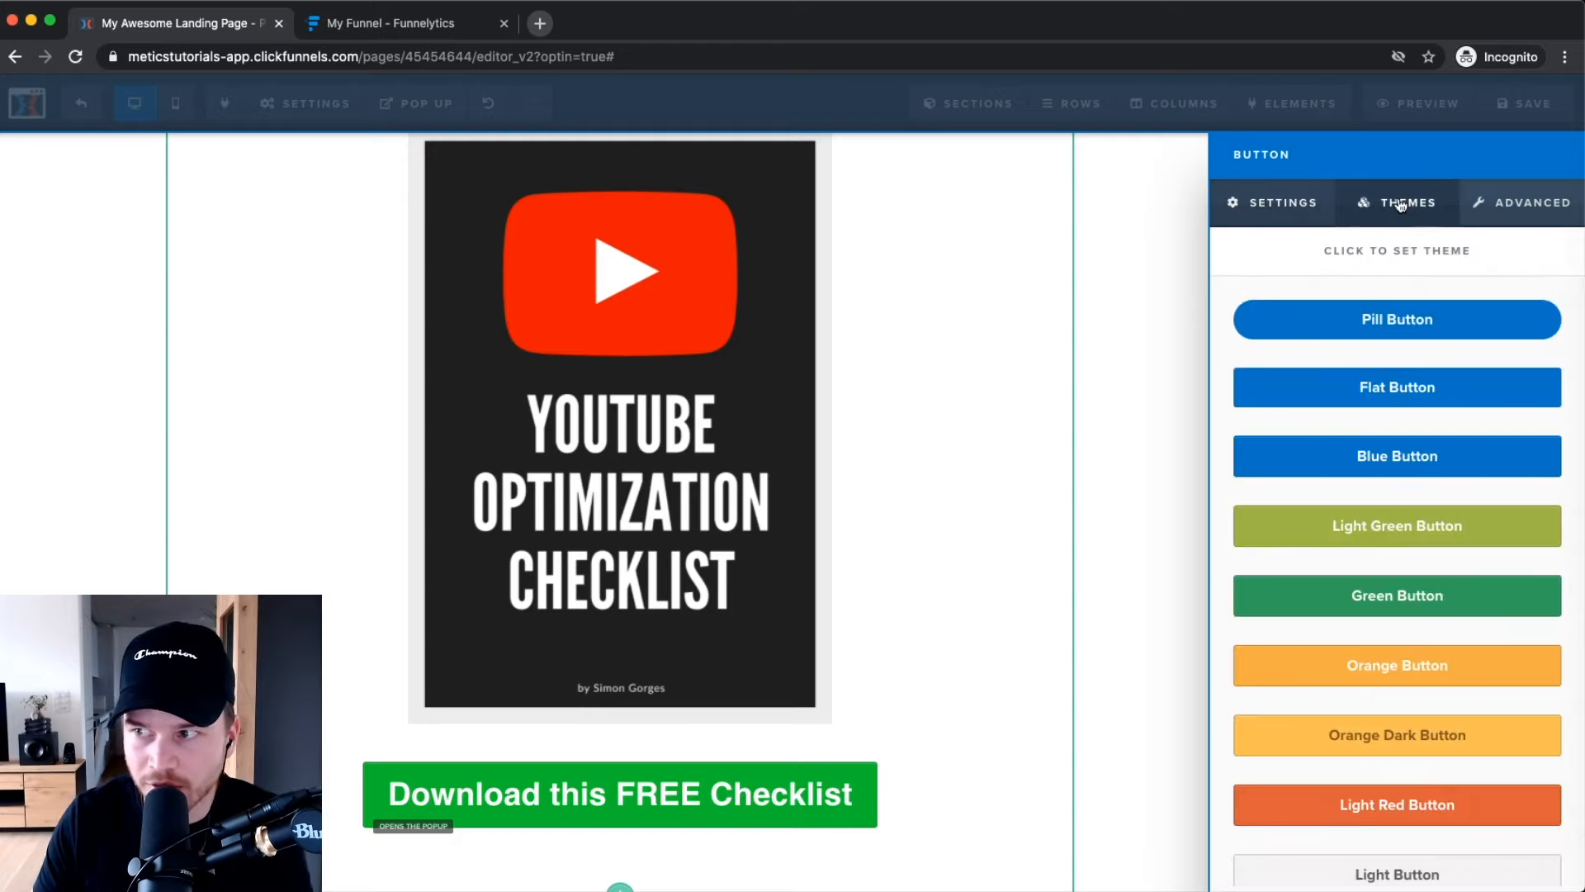
pyautogui.click(1387, 596)
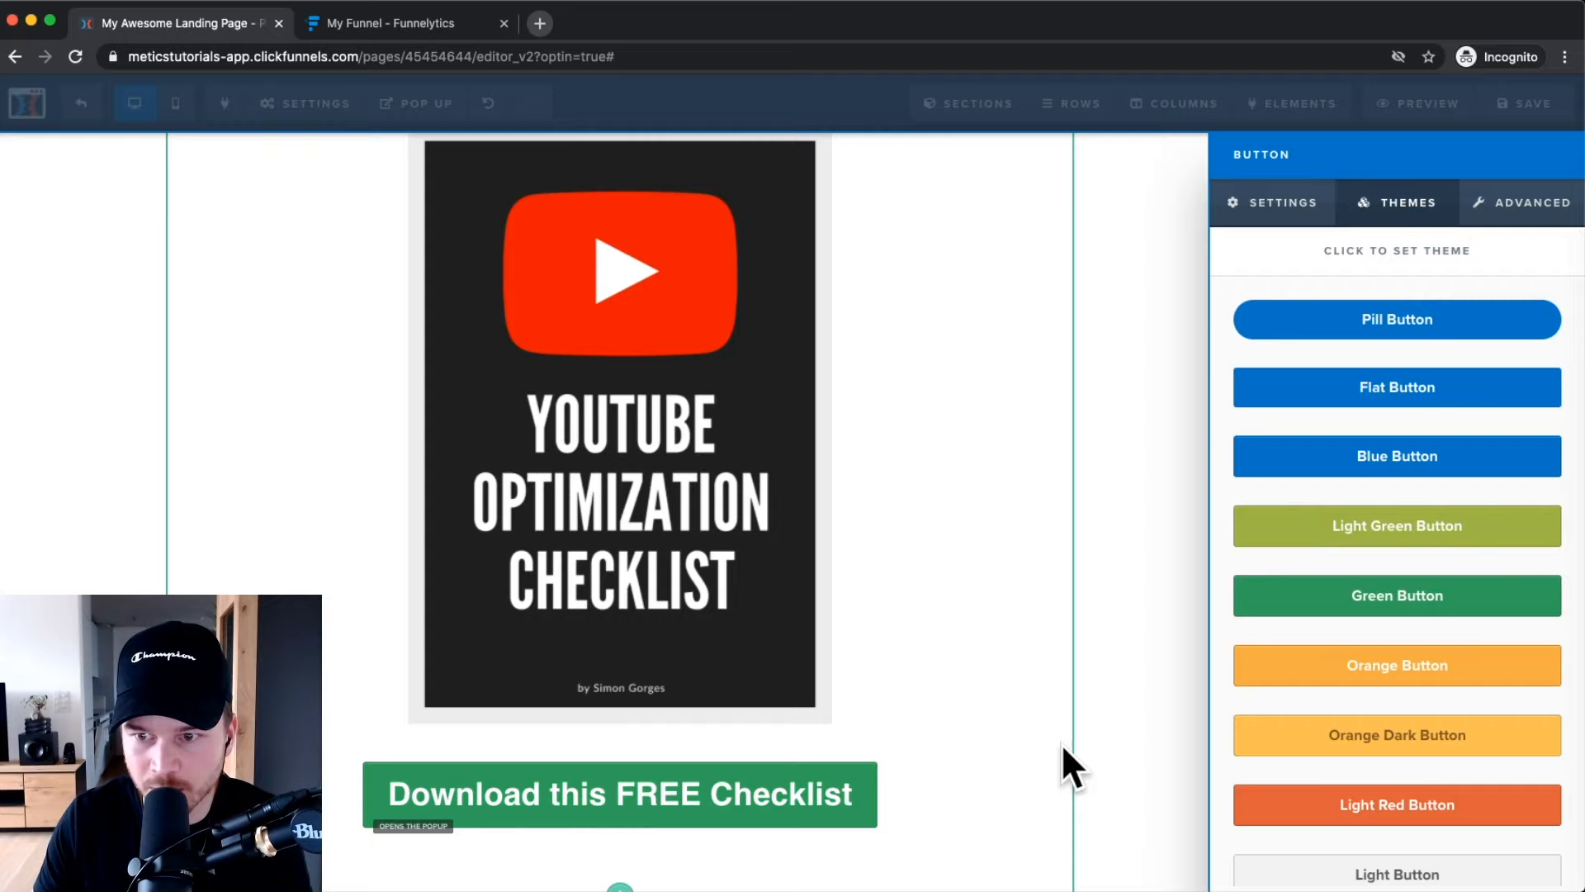
pyautogui.scroll(-3, 1348, 545)
pyautogui.click(1424, 520)
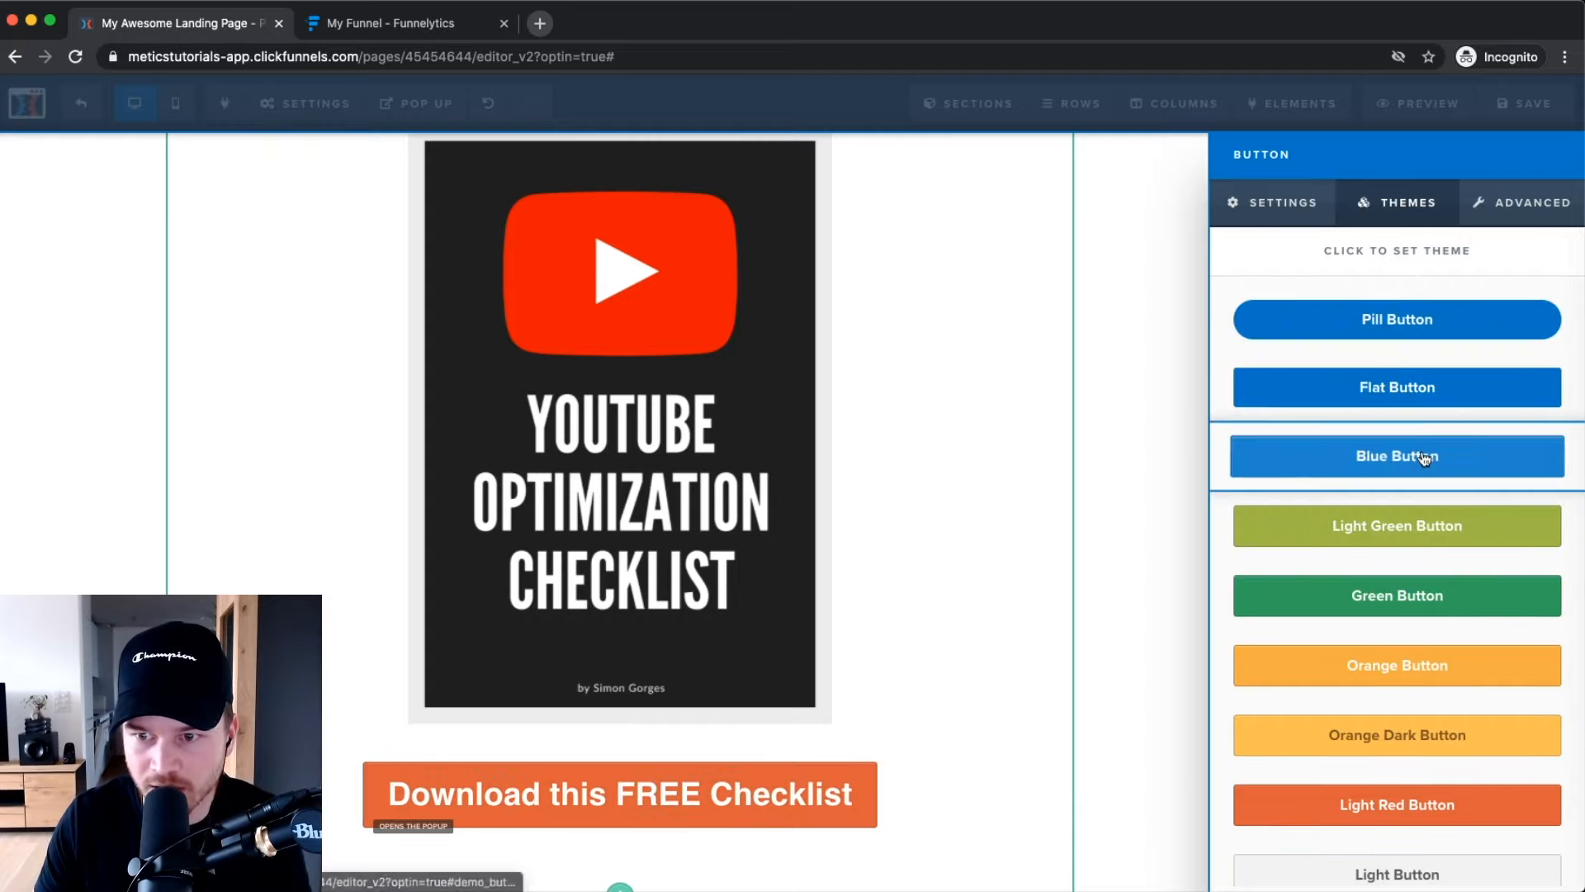
pyautogui.click(1370, 612)
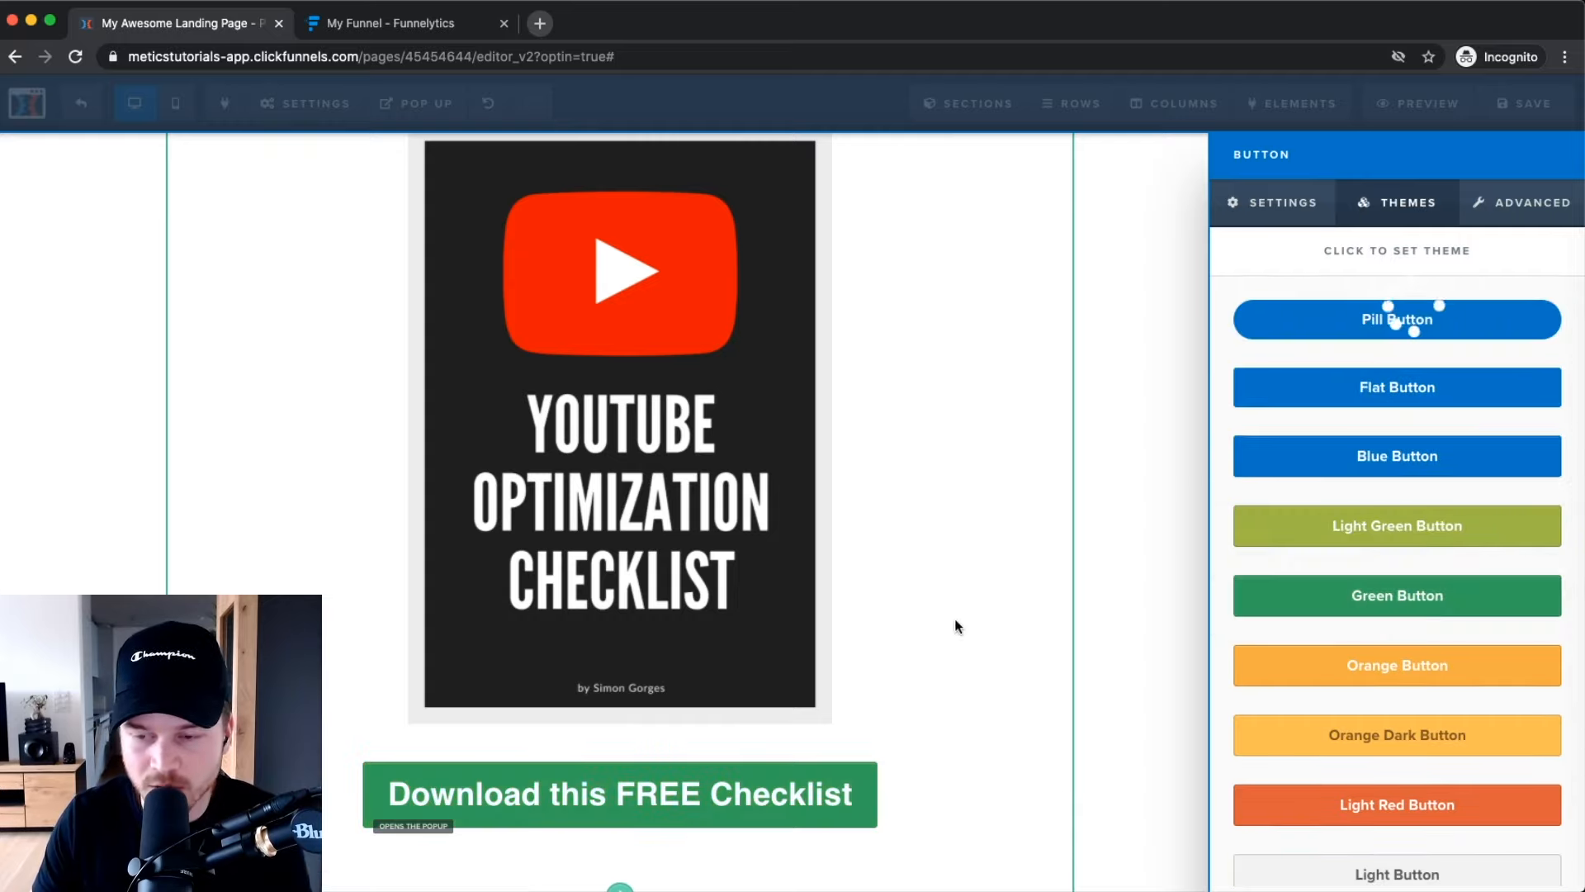
# Give the button the Rocking (loop) effect and close its settings panel.
pyautogui.click(1508, 202)
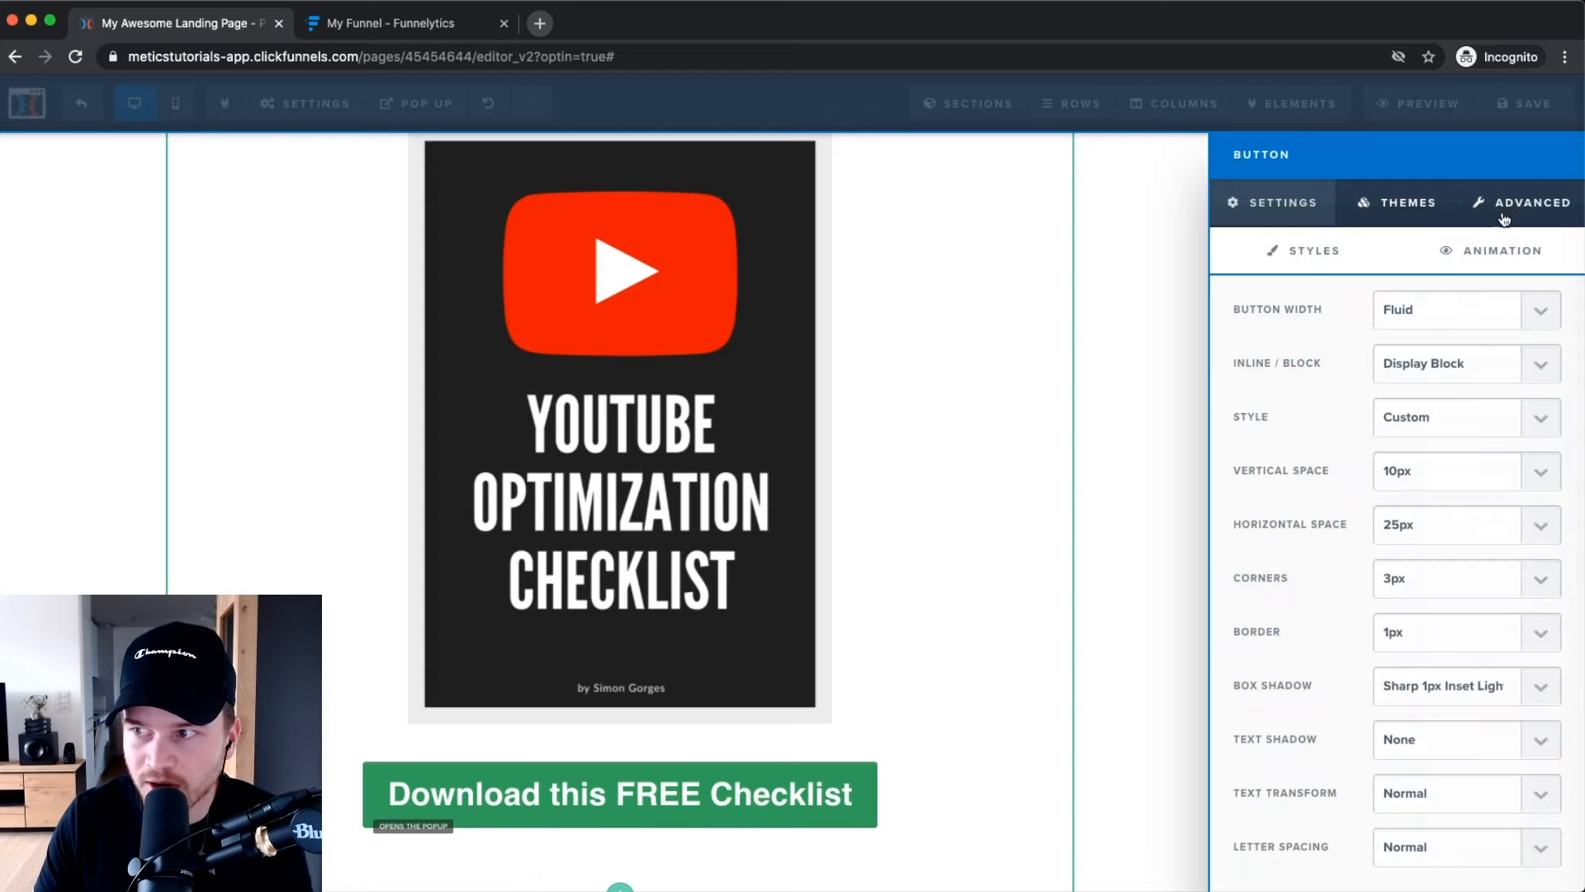
pyautogui.scroll(-2, 1272, 424)
pyautogui.scroll(-3, 1270, 426)
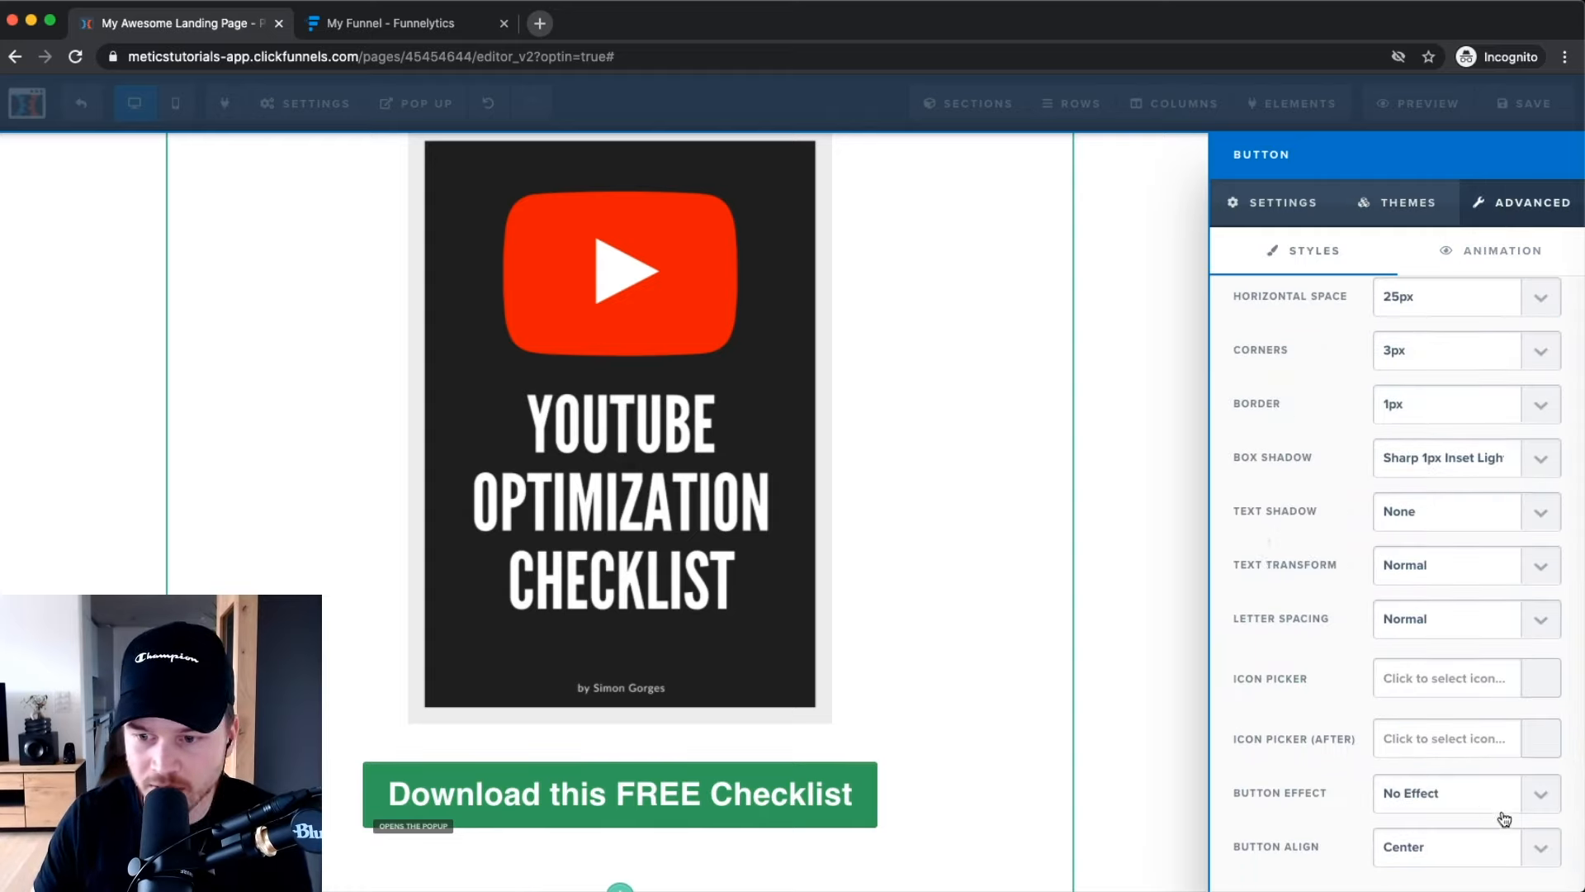
pyautogui.click(1408, 812)
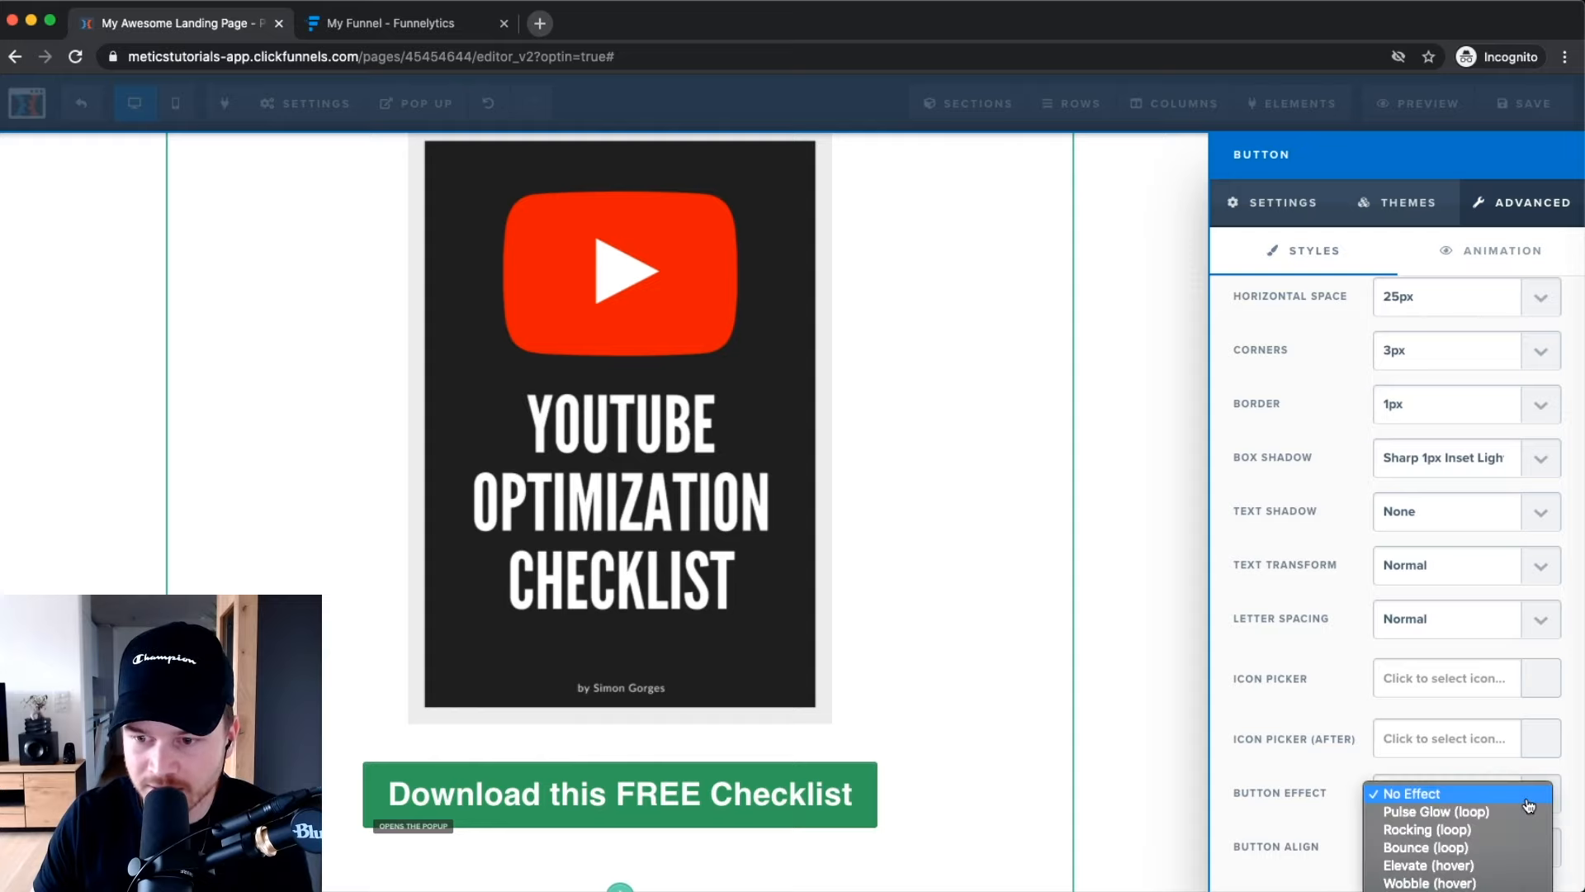
pyautogui.click(1433, 831)
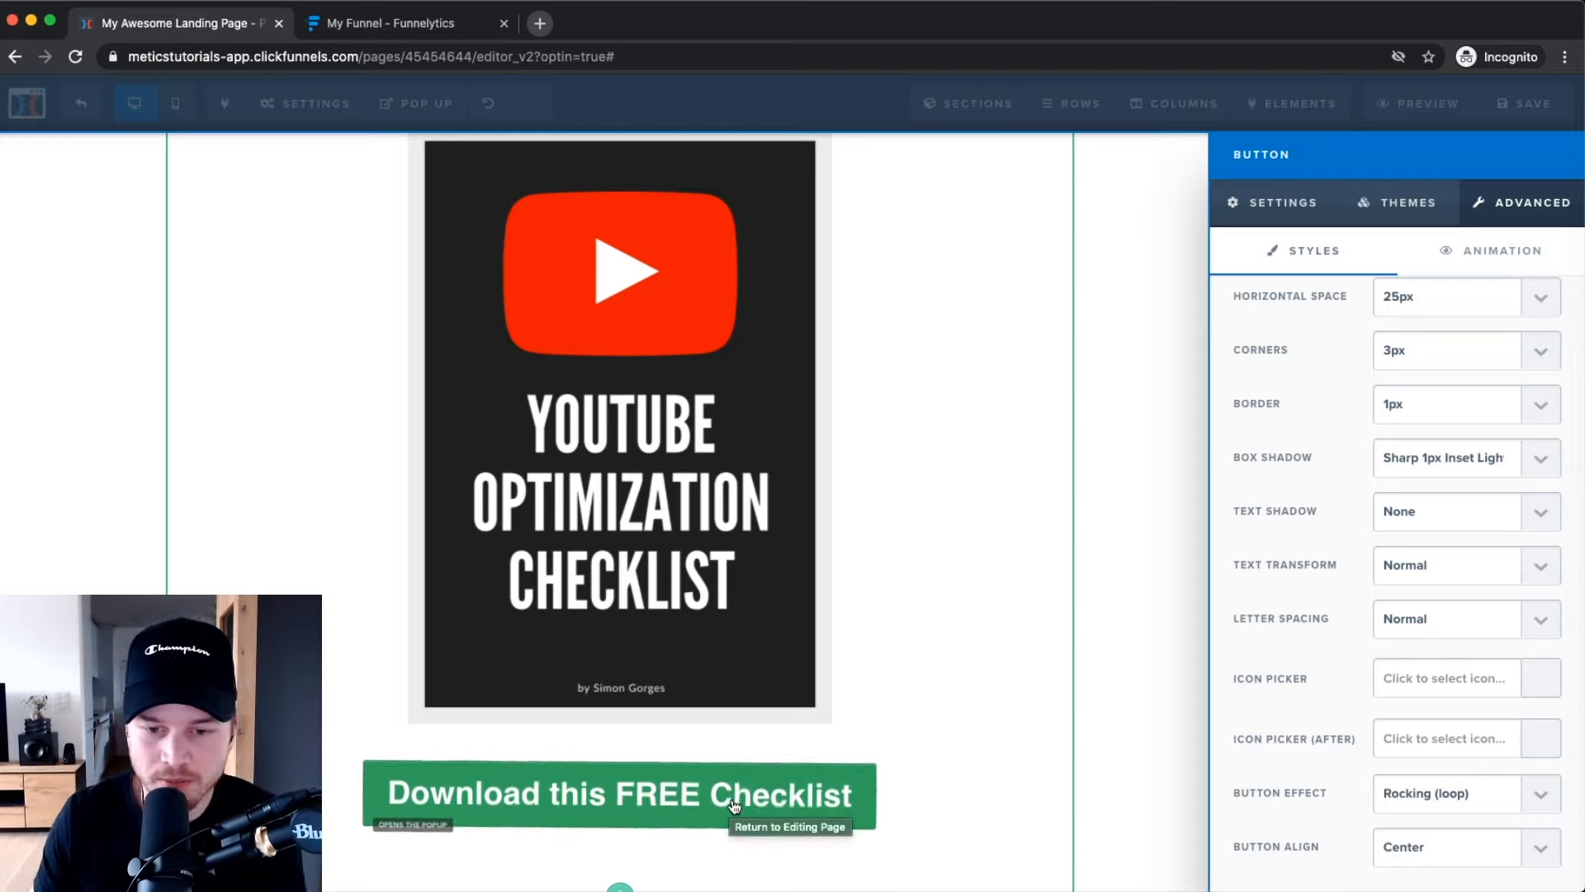
pyautogui.click(1181, 496)
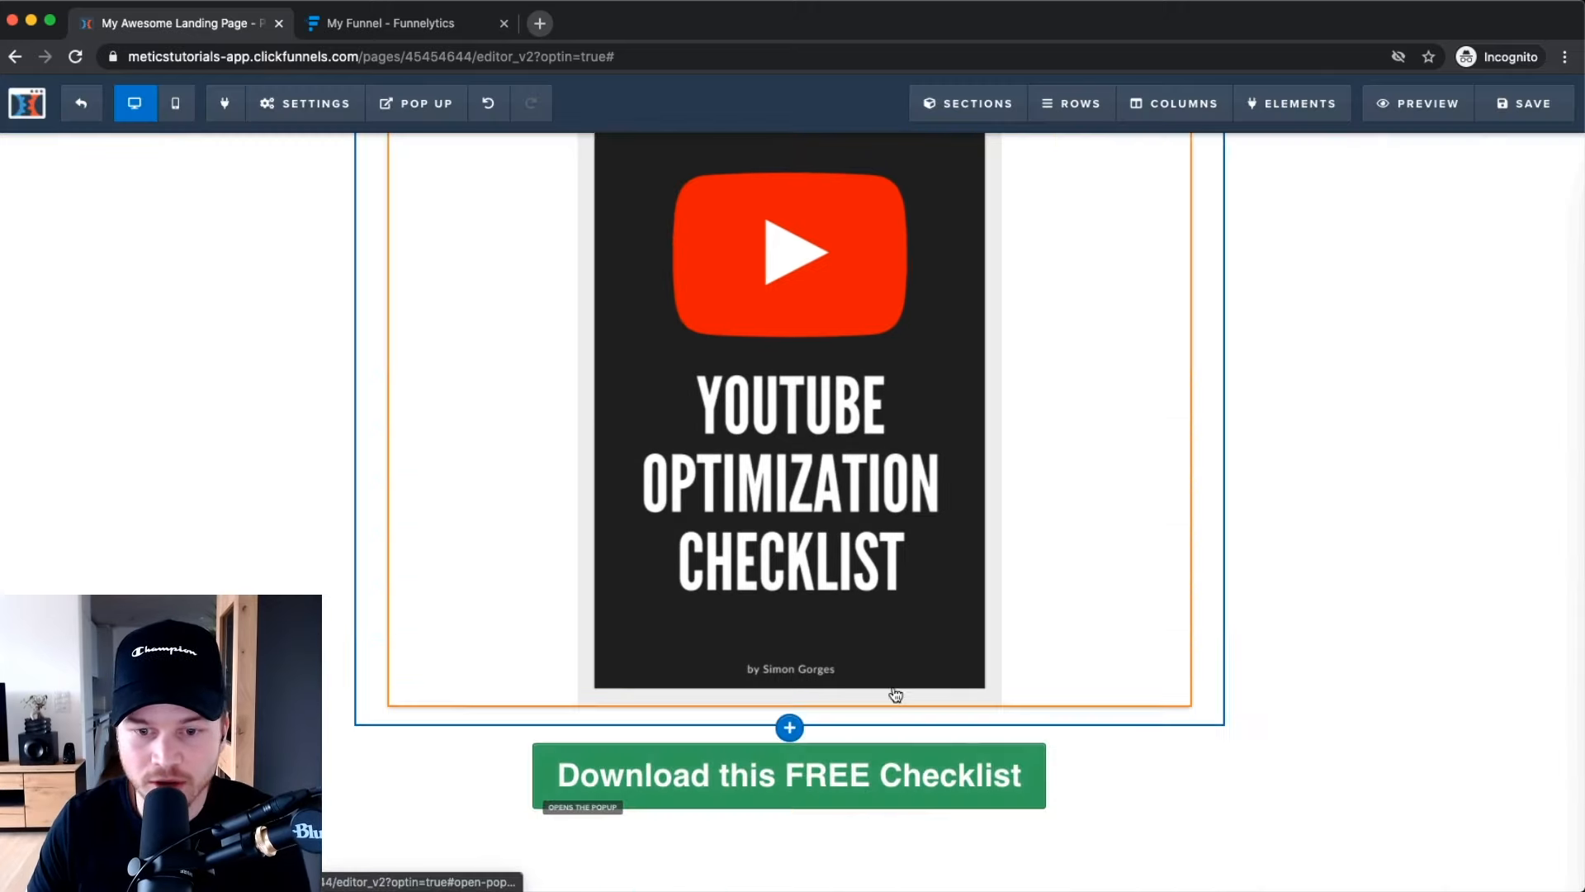
# Open the 1 Column Row settings for the headline and image row, leaving bottom padding at 20.
pyautogui.scroll(3, 969, 485)
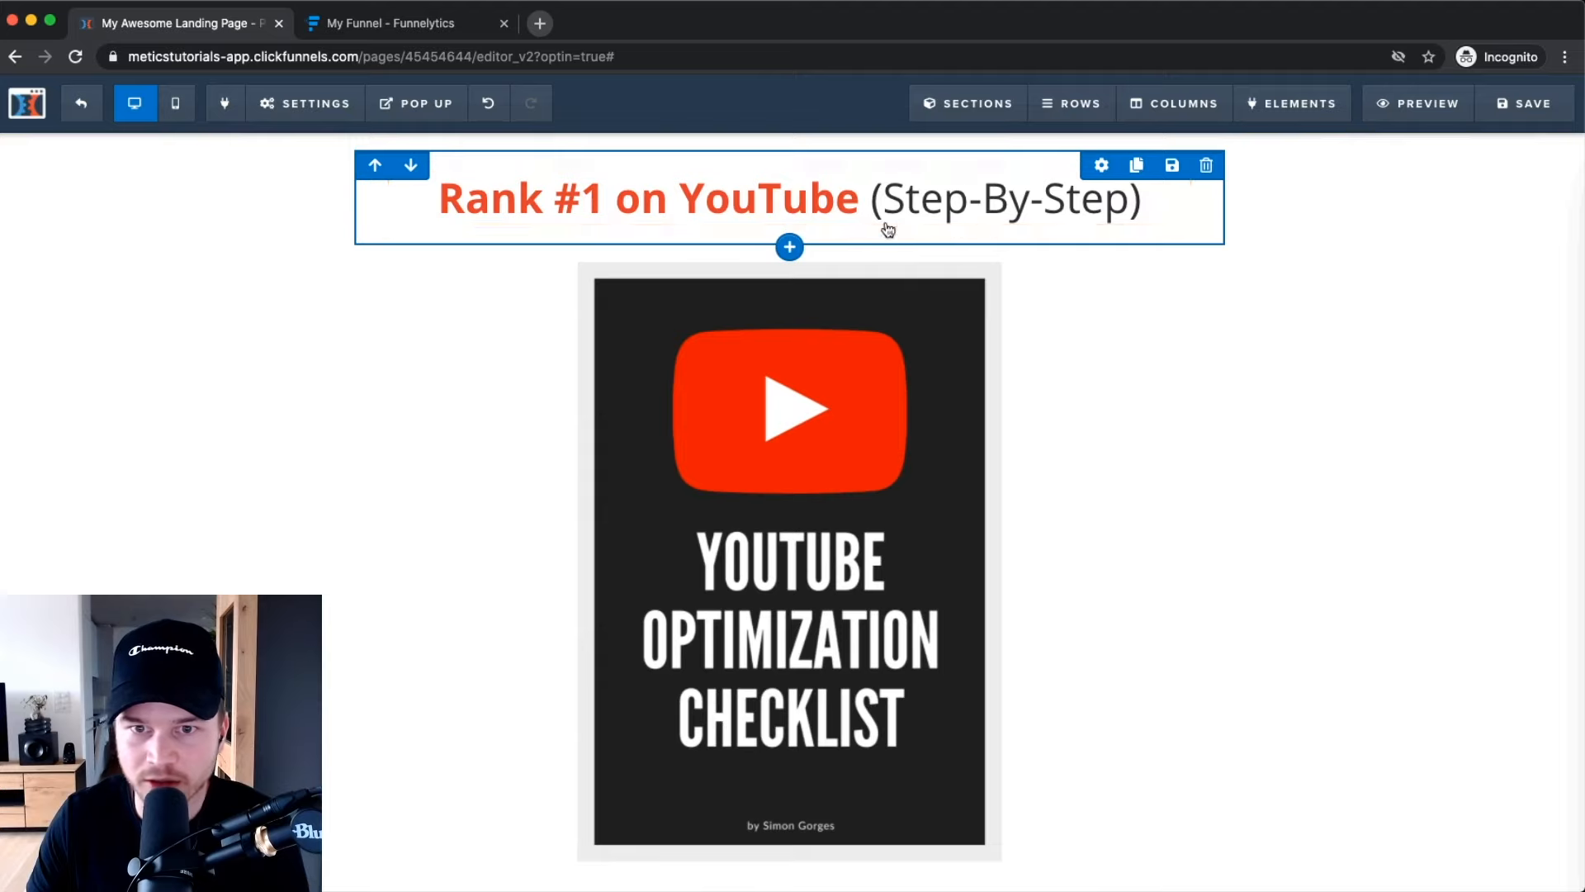
pyautogui.scroll(-3, 805, 500)
pyautogui.scroll(3, 970, 523)
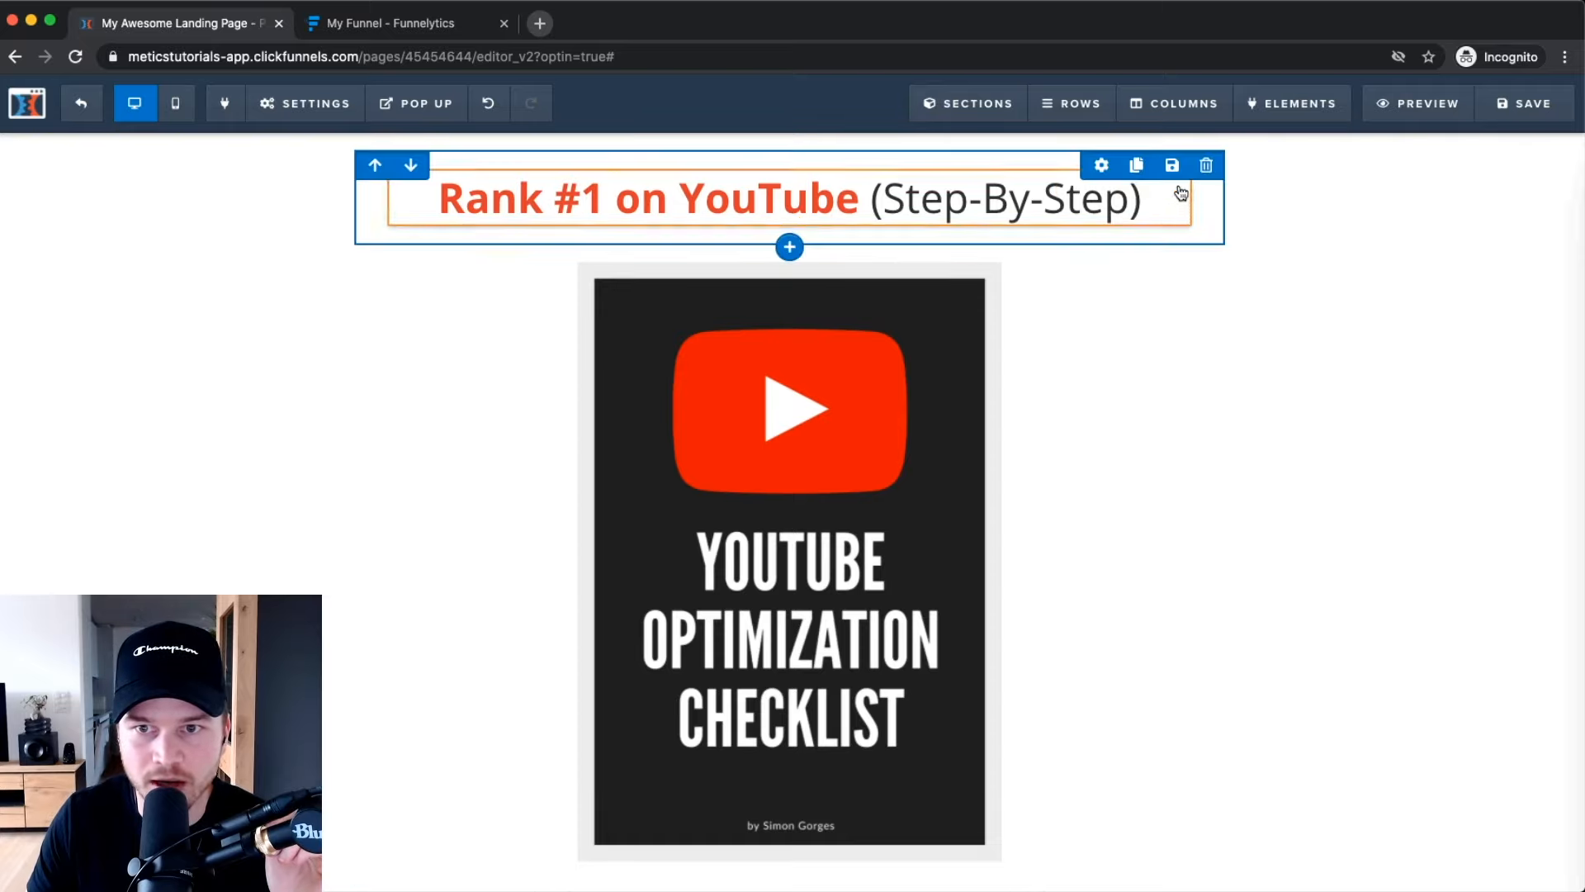
pyautogui.click(1101, 165)
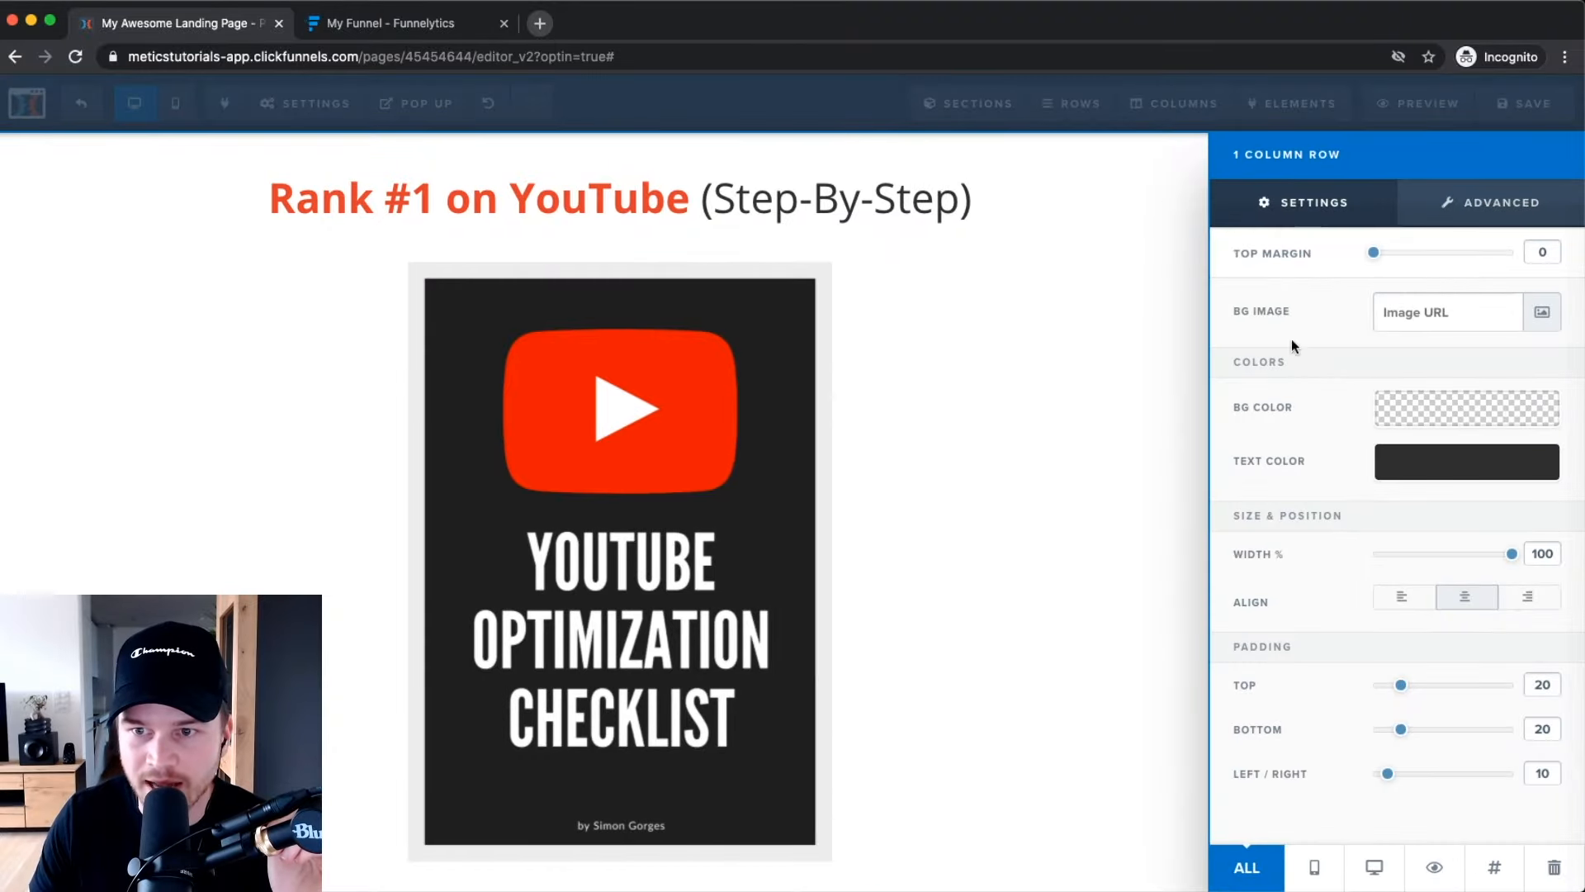
pyautogui.moveTo(1406, 733)
pyautogui.mouseDown()
pyautogui.moveTo(1469, 733)
pyautogui.moveTo(1407, 735)
pyautogui.mouseUp()
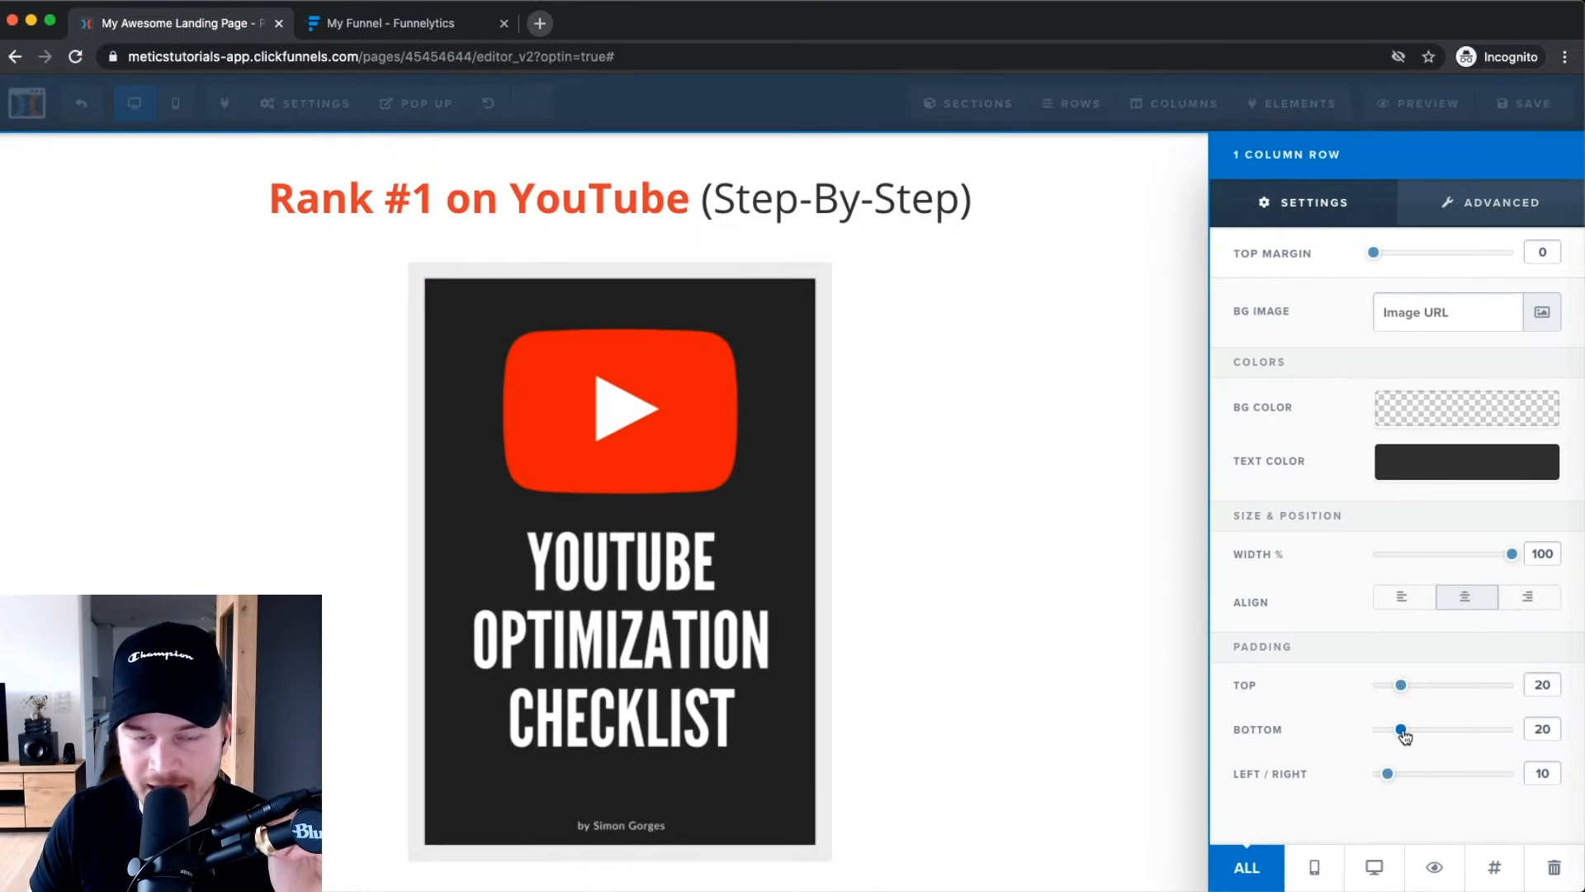
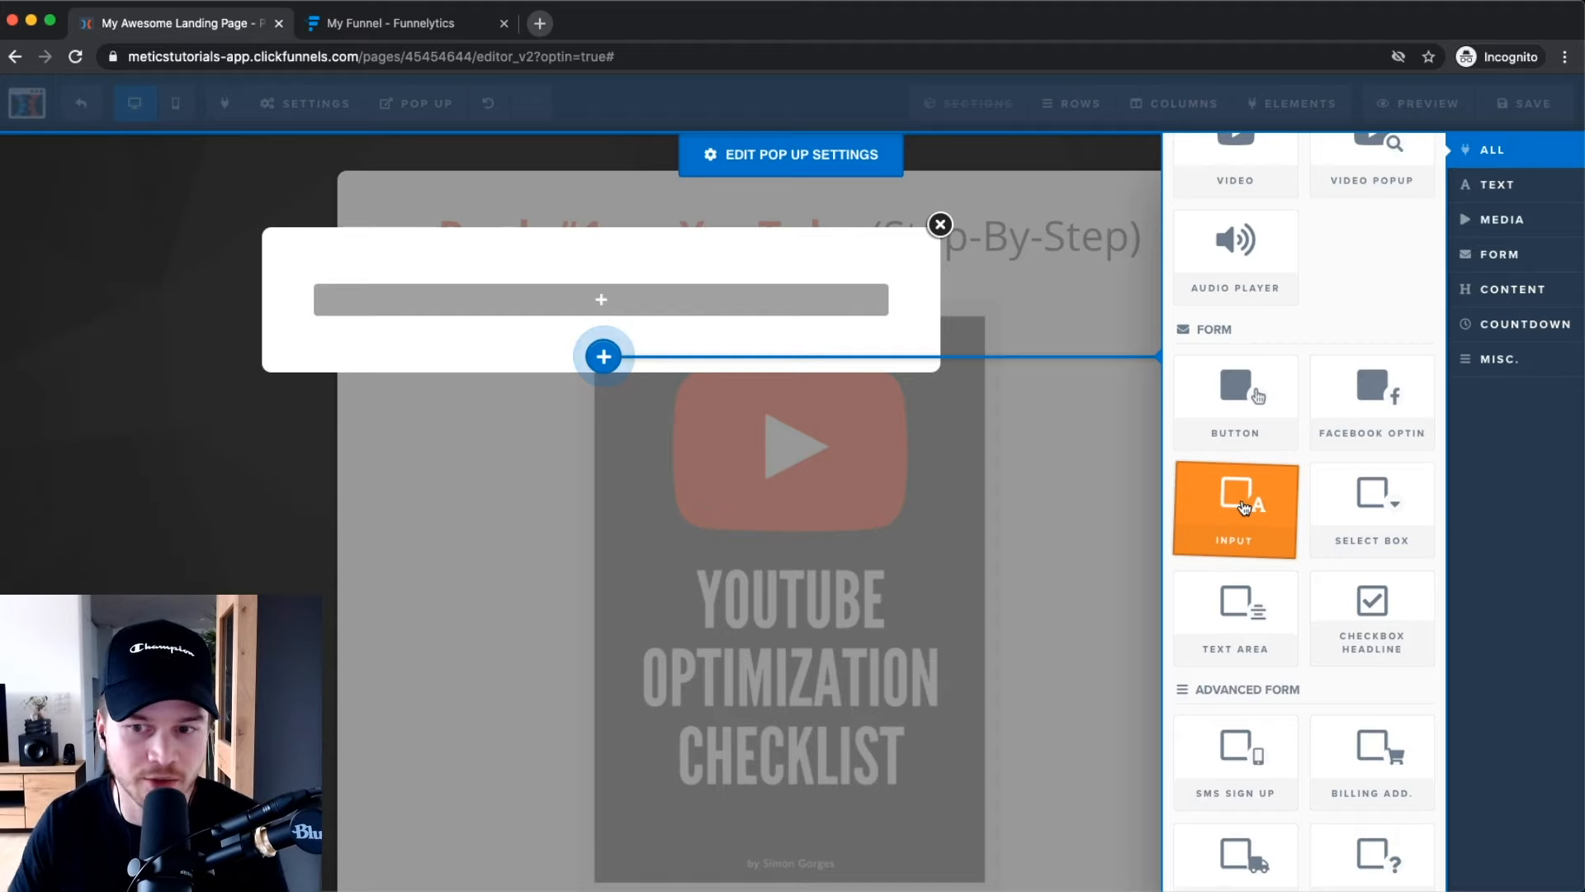
# Place an email Input field in the popup row, save and publish, then dismiss the SEO Meta Data panel.
pyautogui.click(1243, 506)
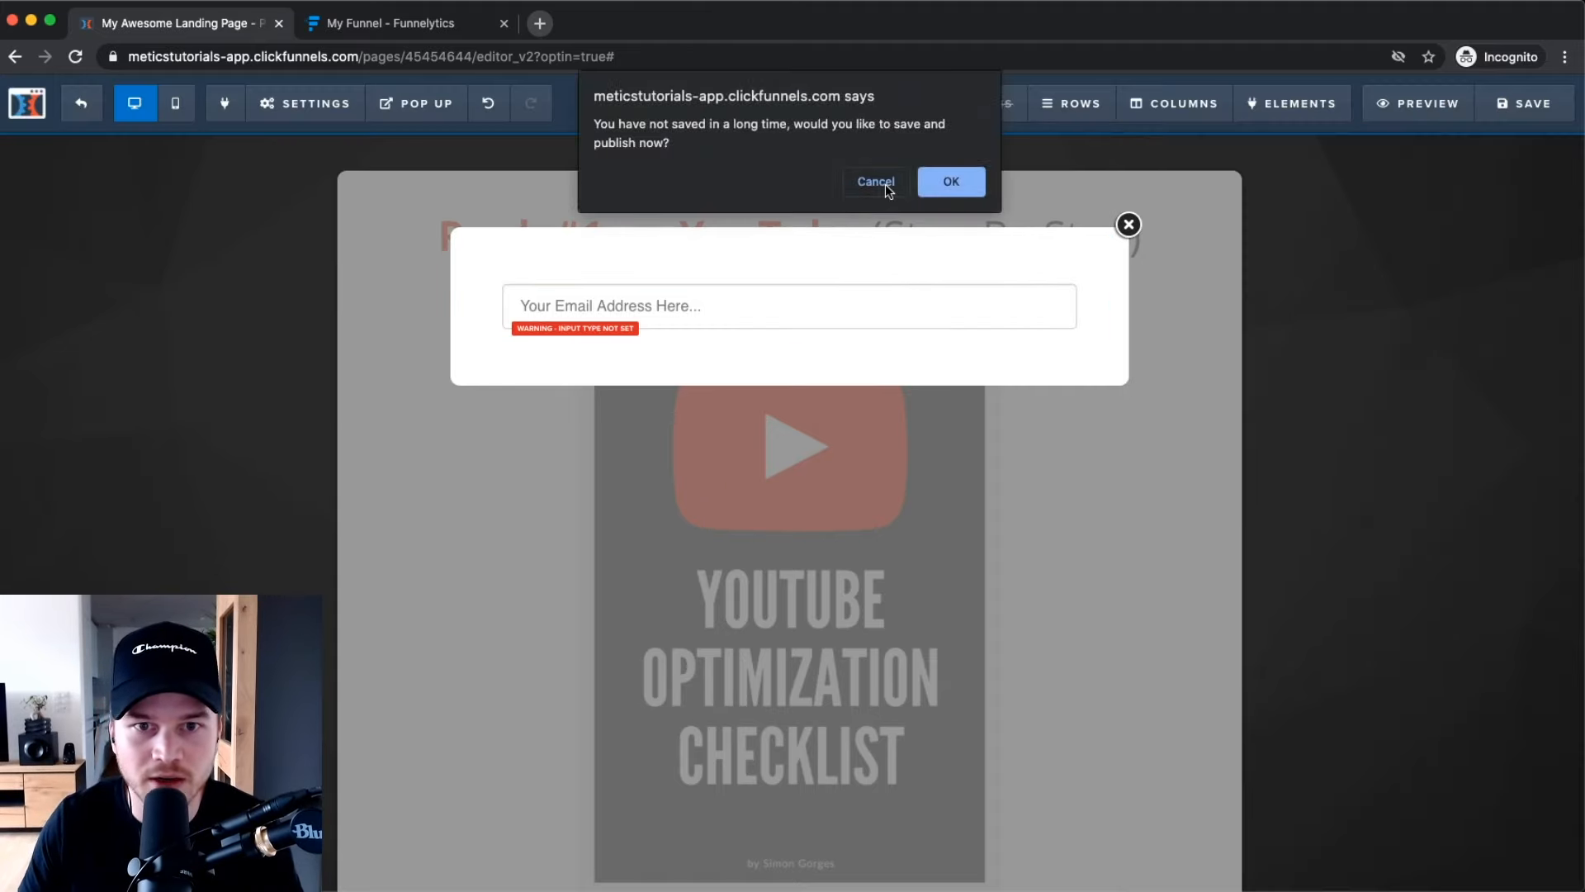
pyautogui.click(933, 176)
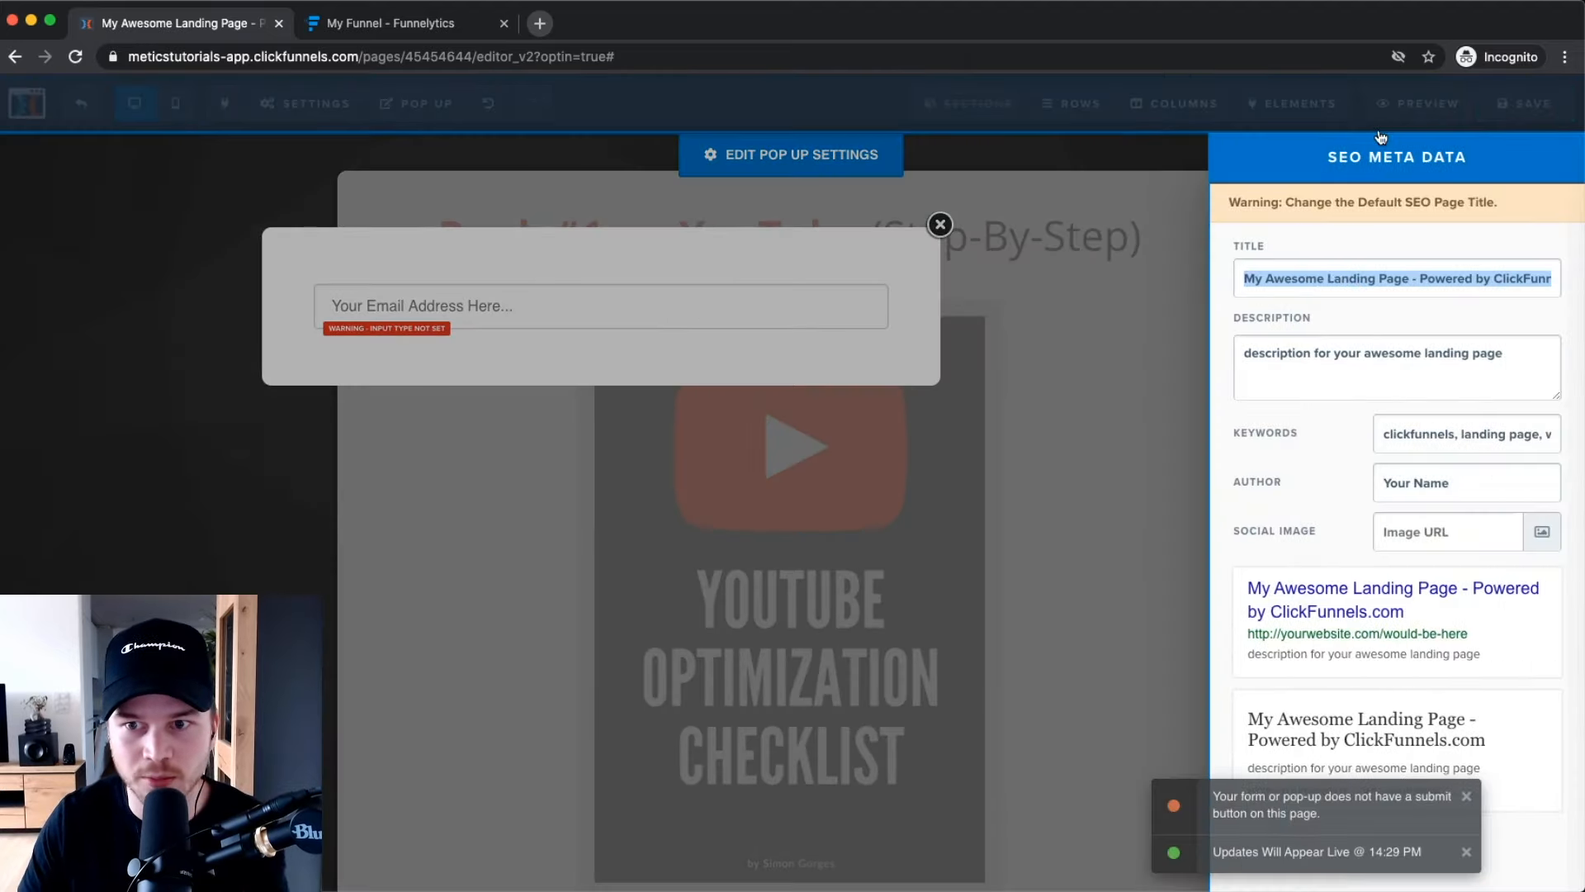
pyautogui.click(1198, 194)
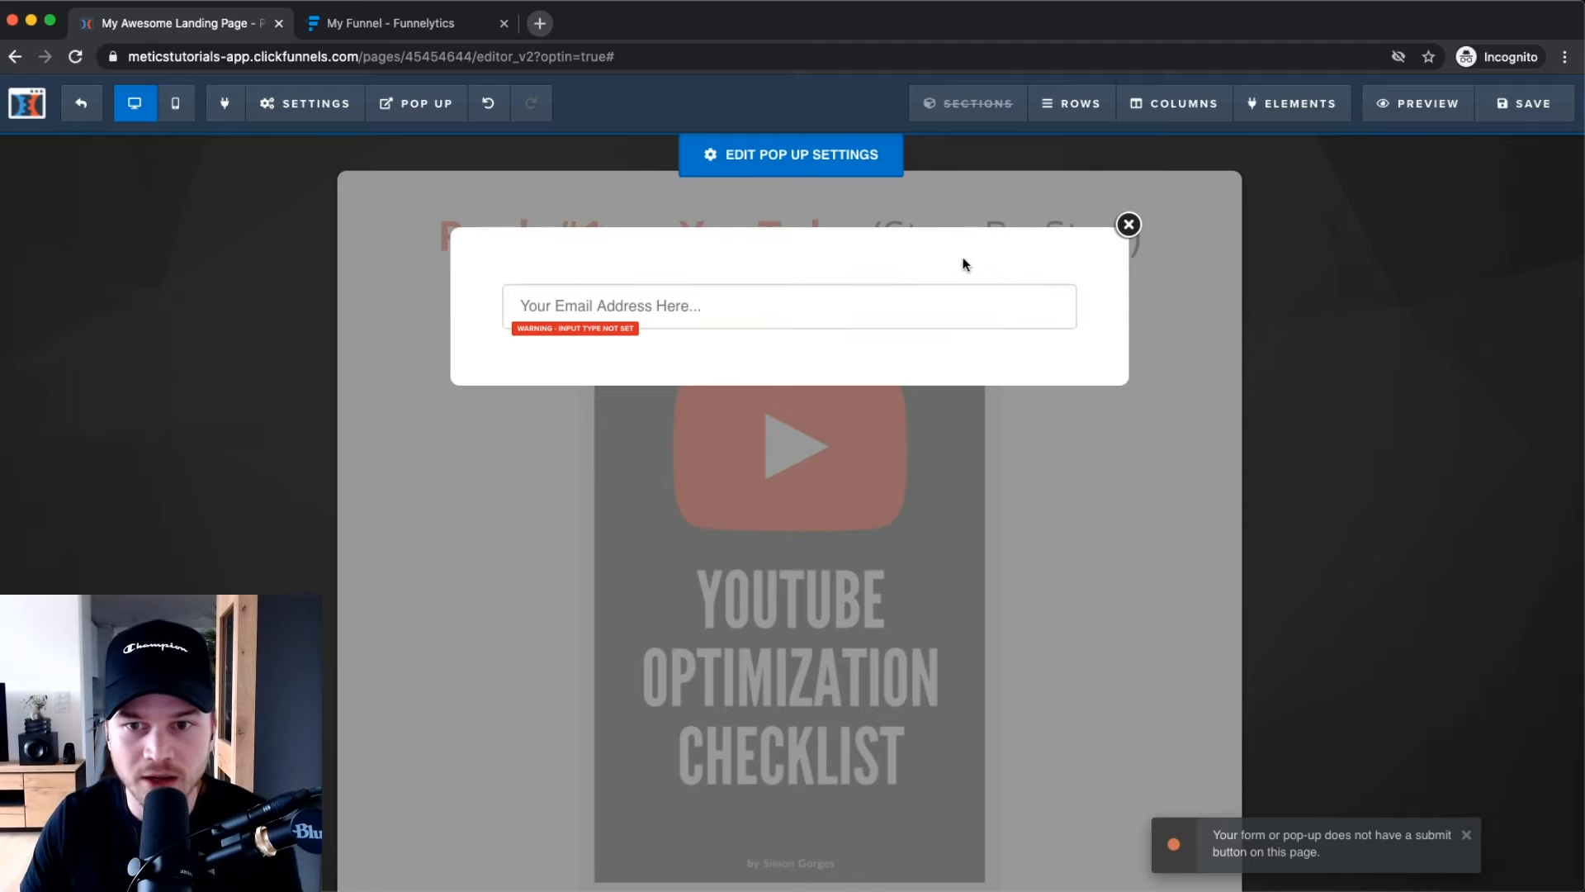
pyautogui.moveTo(1235, 116)
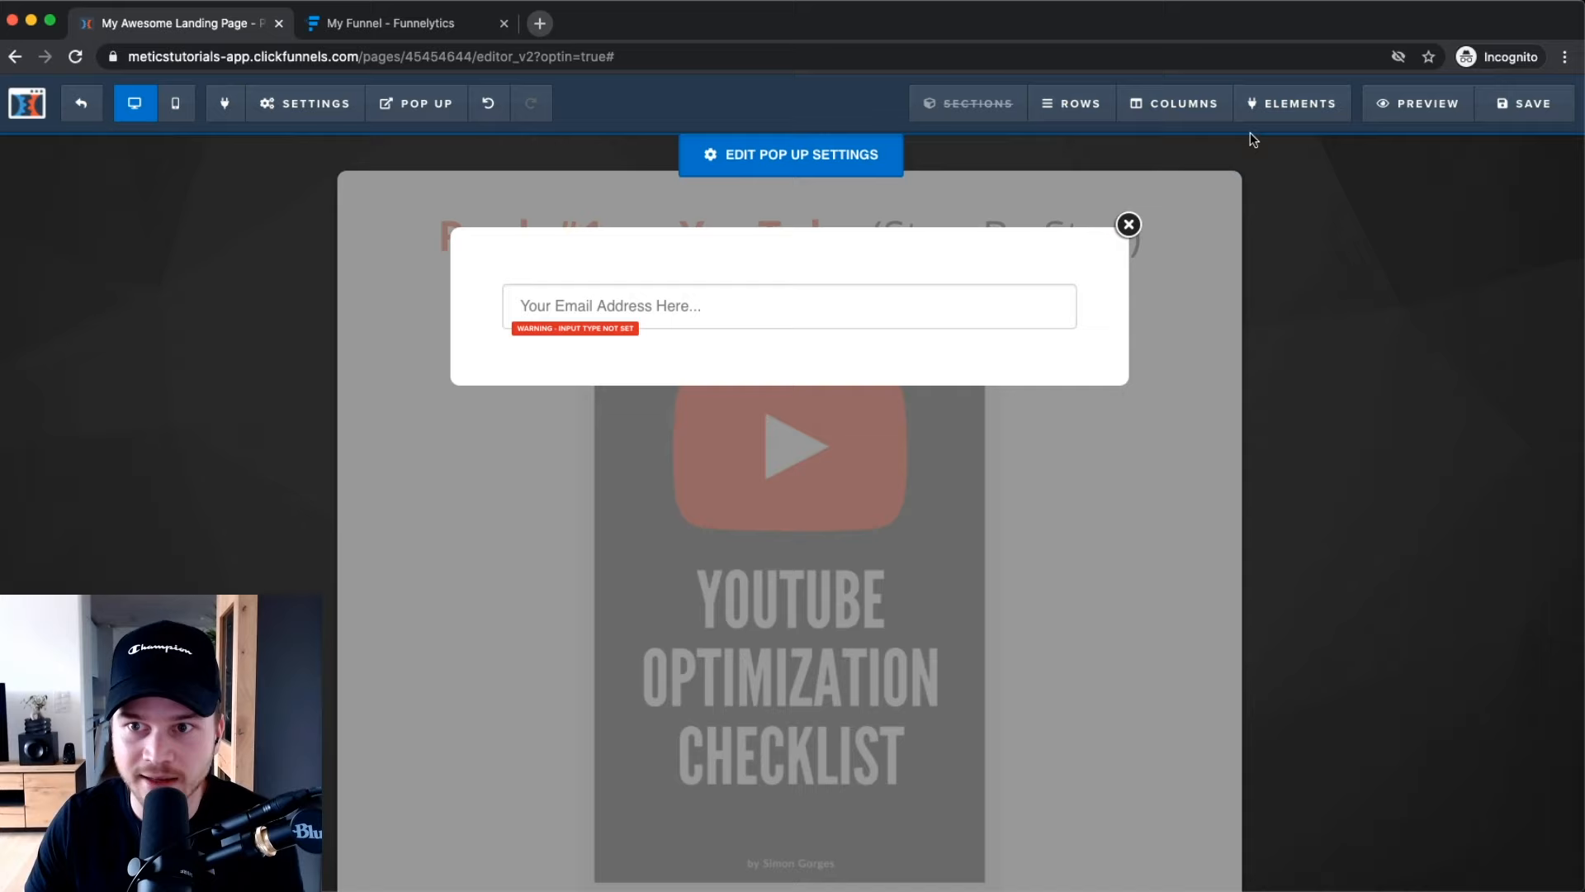
# Add a Sub-Headline to the popup and move it above the email input.
pyautogui.click(1285, 146)
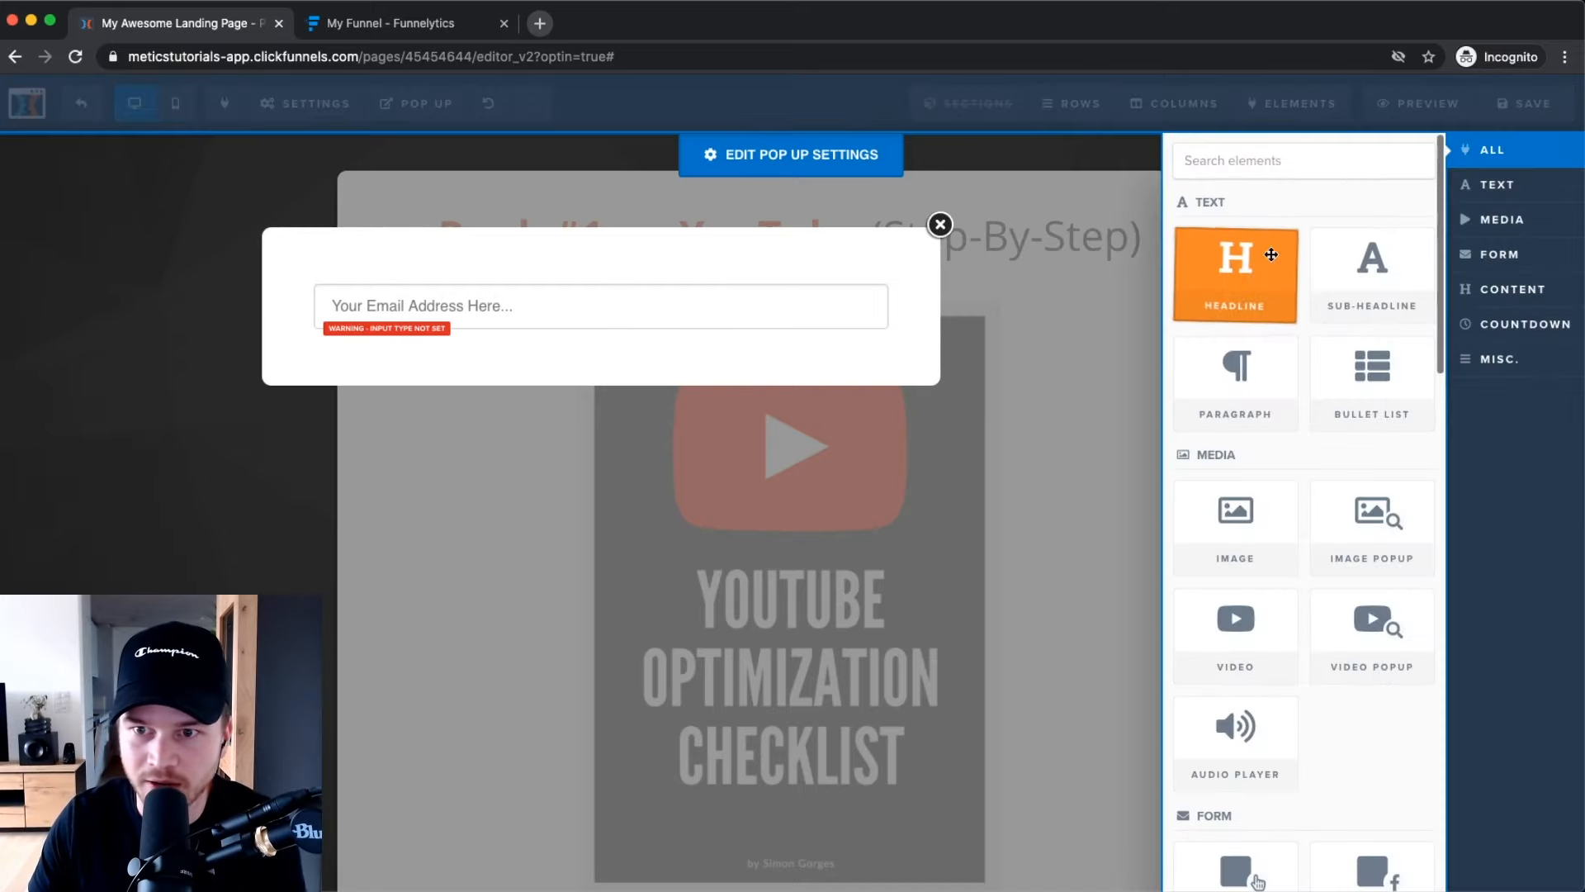
pyautogui.moveTo(1358, 287); pyautogui.dragTo(782, 319)
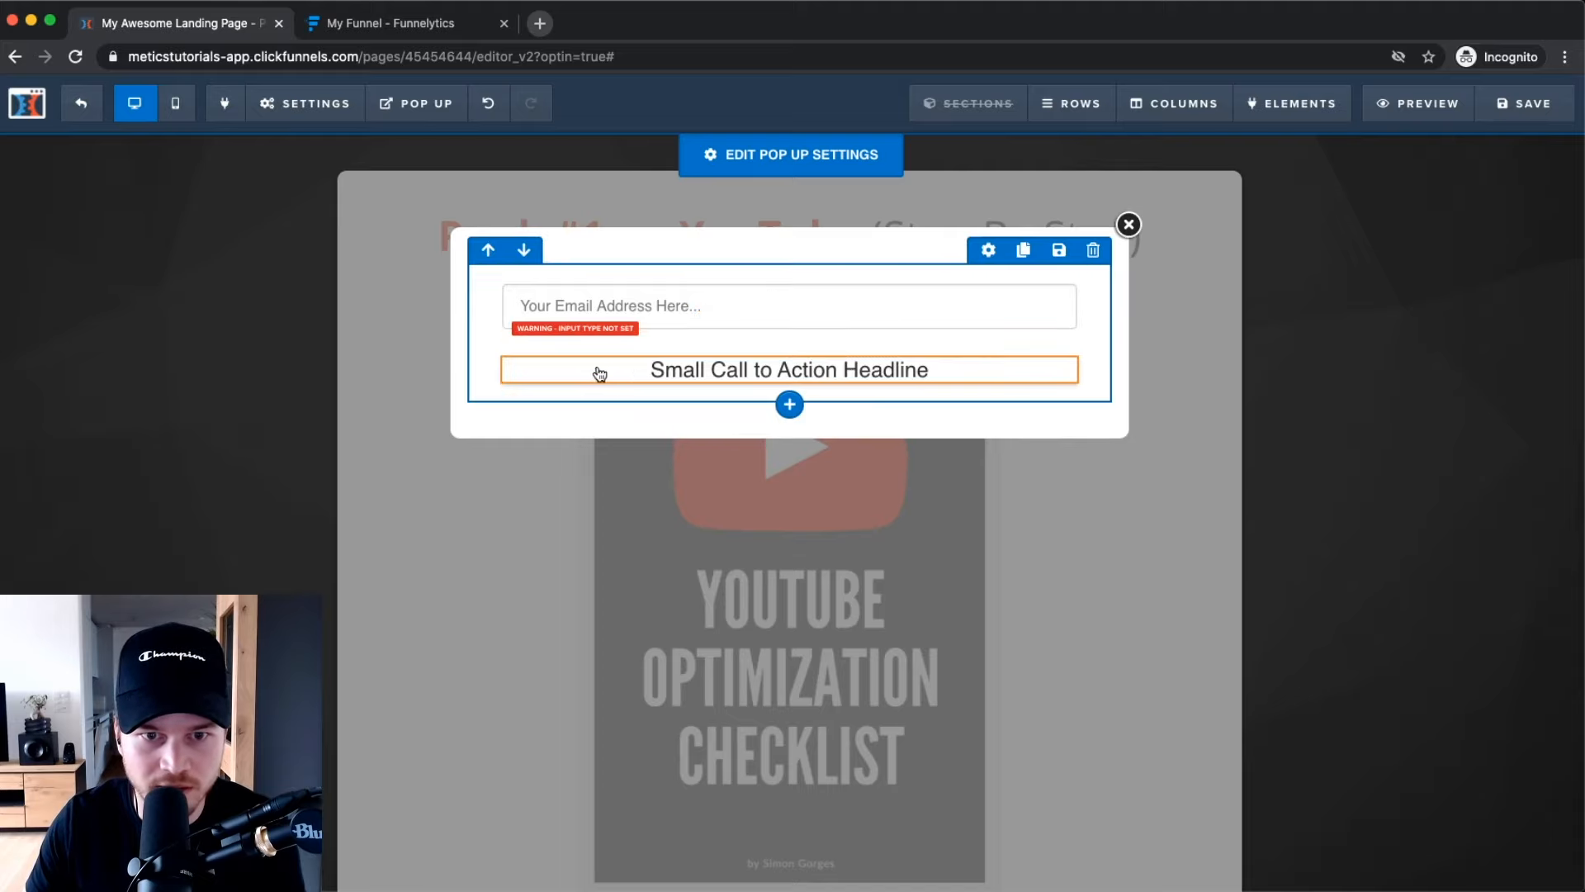
pyautogui.click(751, 369)
pyautogui.click(953, 393)
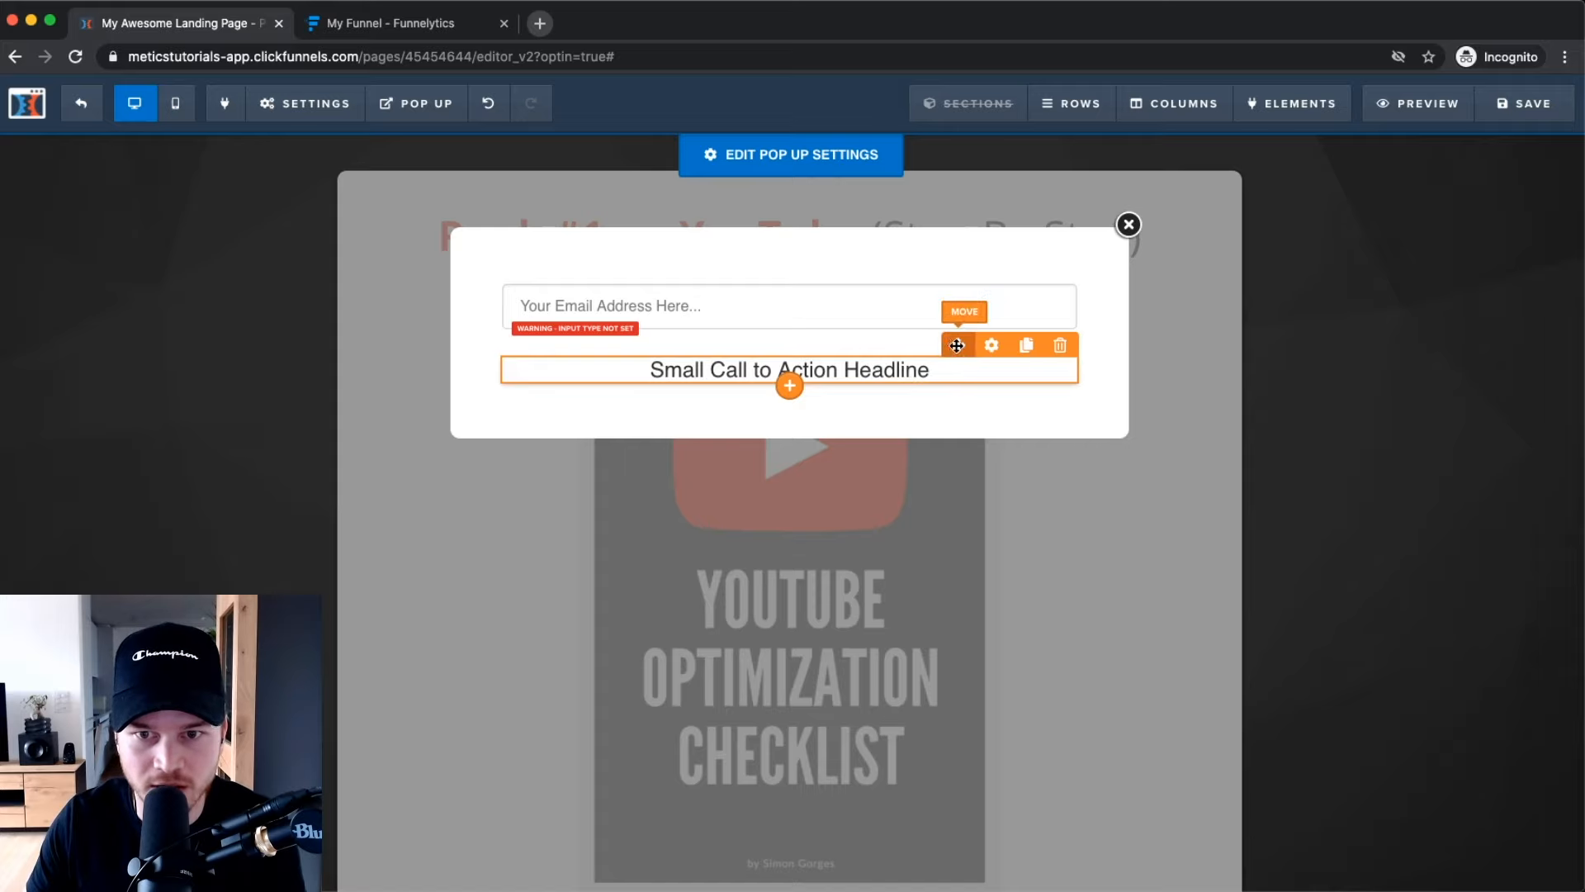
pyautogui.moveTo(957, 338); pyautogui.dragTo(954, 295)
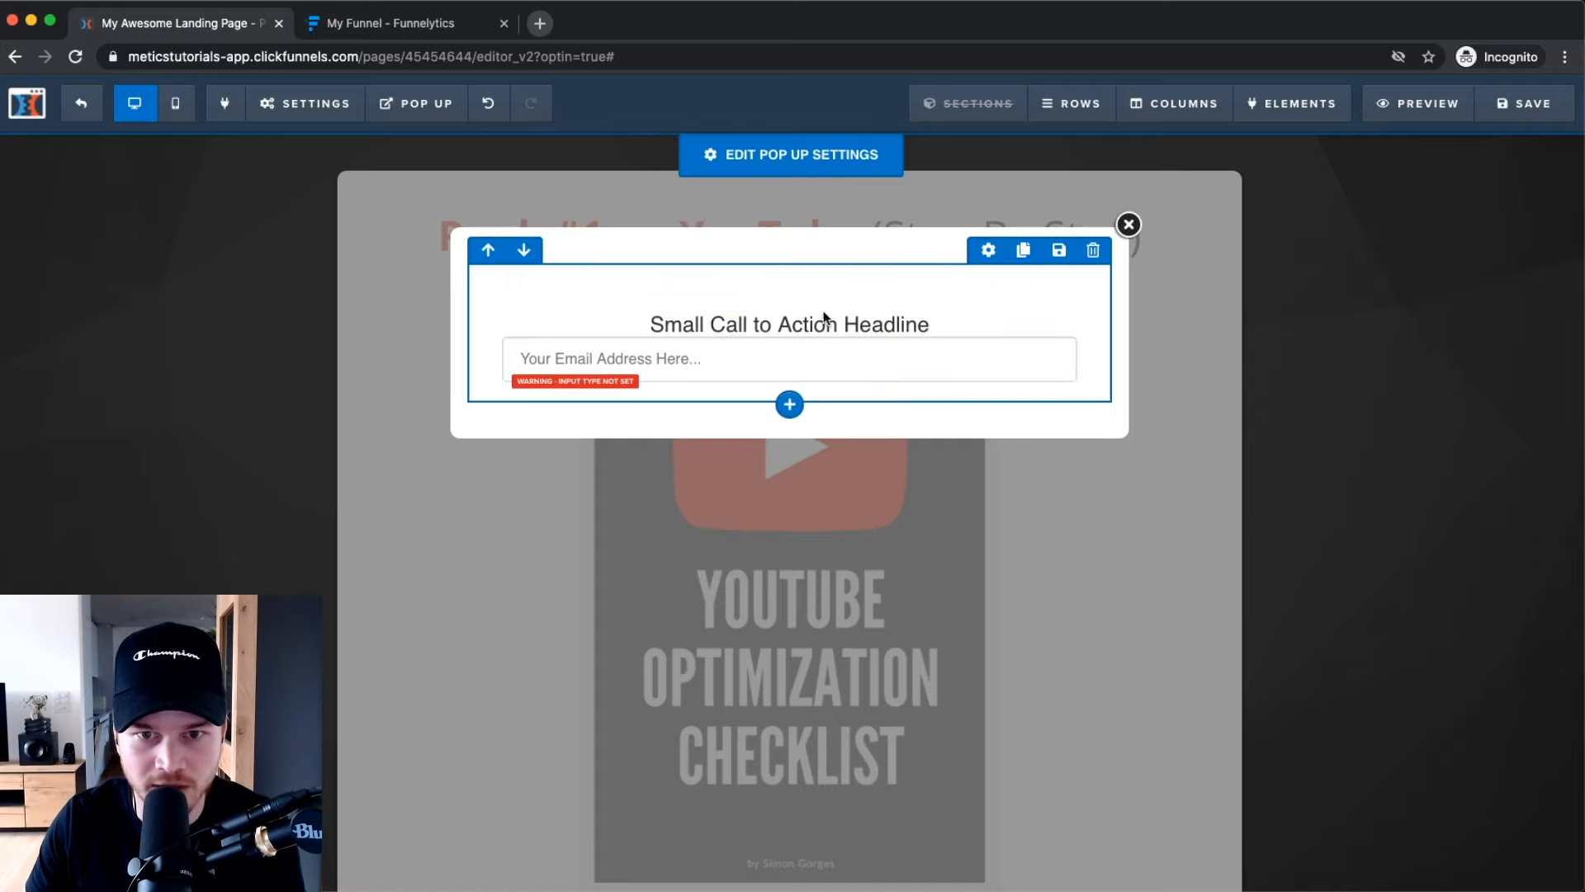
# Change the sub-headline to a bold 'Where can I send this FREE Checklist?'.
pyautogui.tripleClick(877, 322)
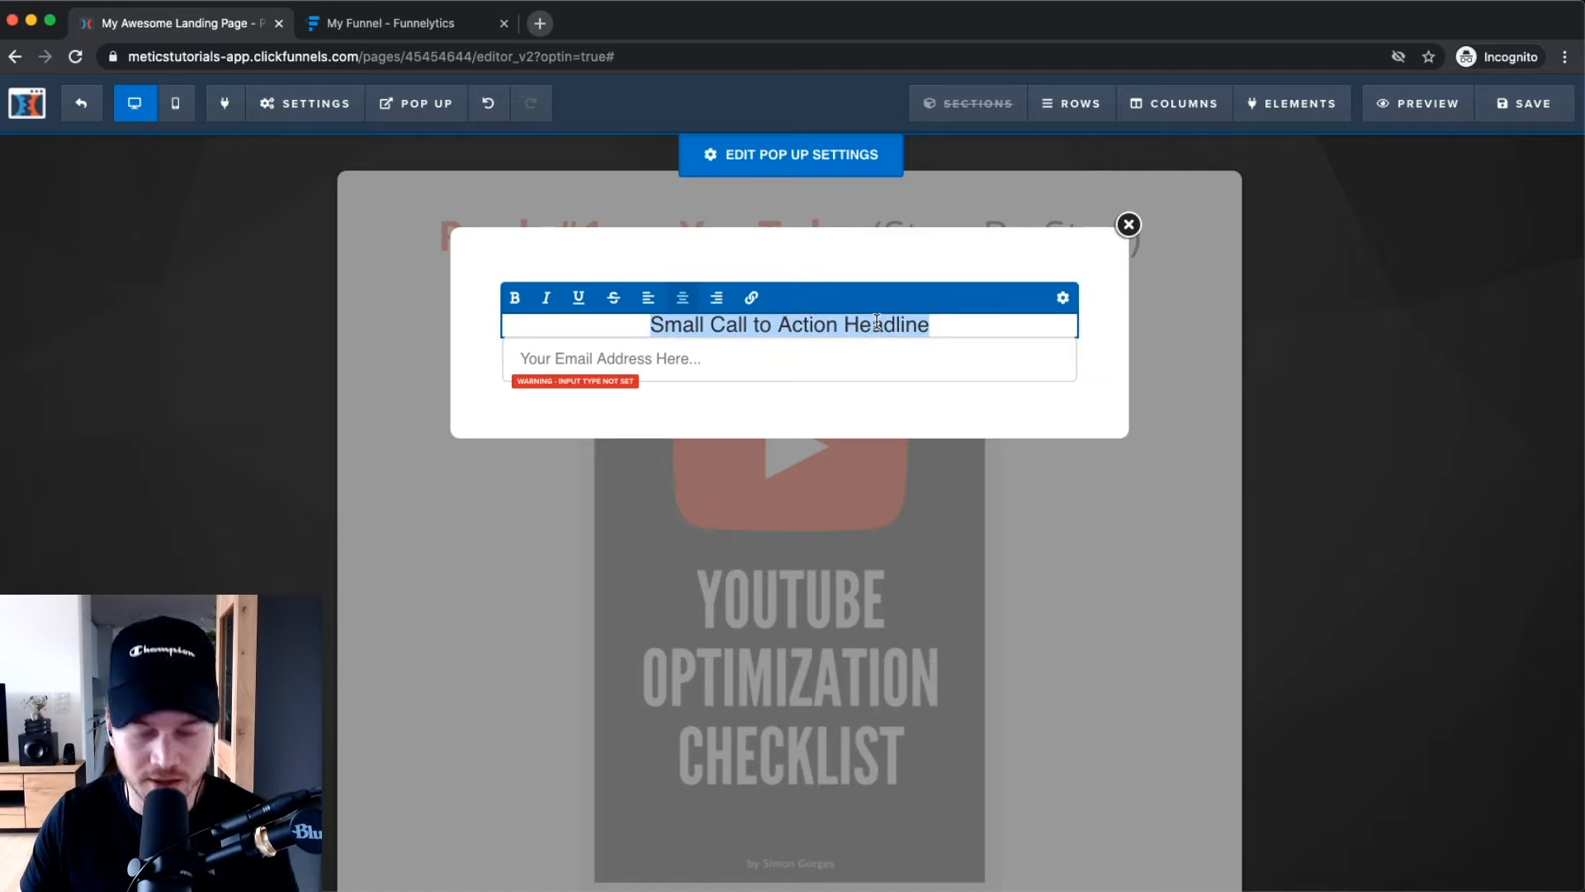
pyautogui.write('Enter Your')
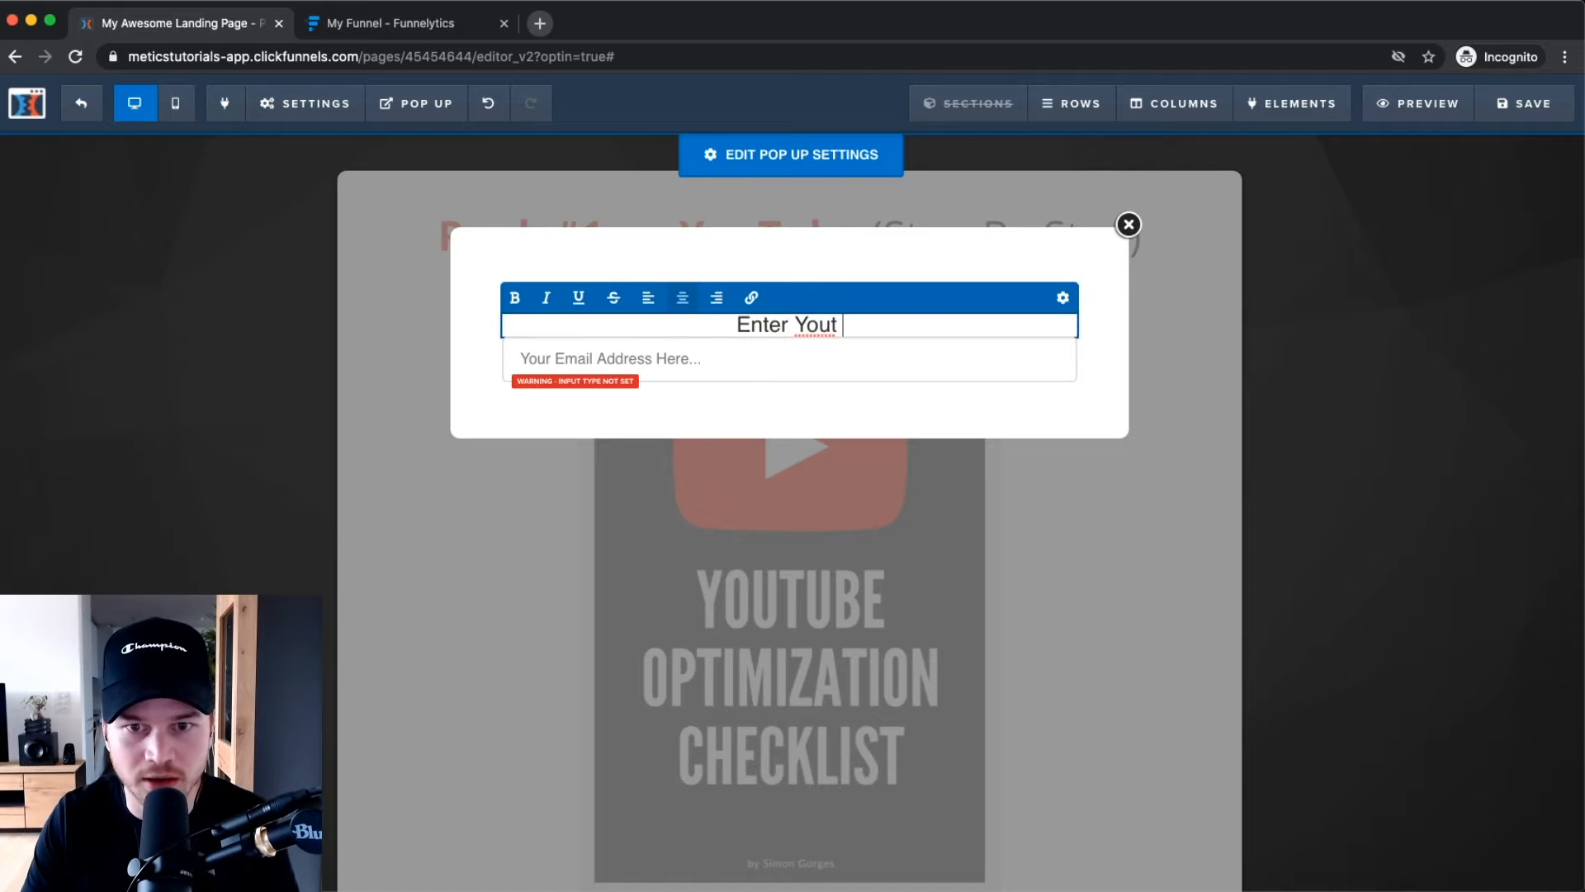
pyautogui.press('BackSpace')
pyautogui.press('BackSpace')
pyautogui.press('BackSpace')
pyautogui.press('BackSpace')
pyautogui.press('BackSpace')
pyautogui.press('BackSpace')
pyautogui.press('BackSpace')
pyautogui.press('BackSpace')
pyautogui.press('BackSpace')
pyautogui.press('BackSpace')
pyautogui.press('BackSpace')
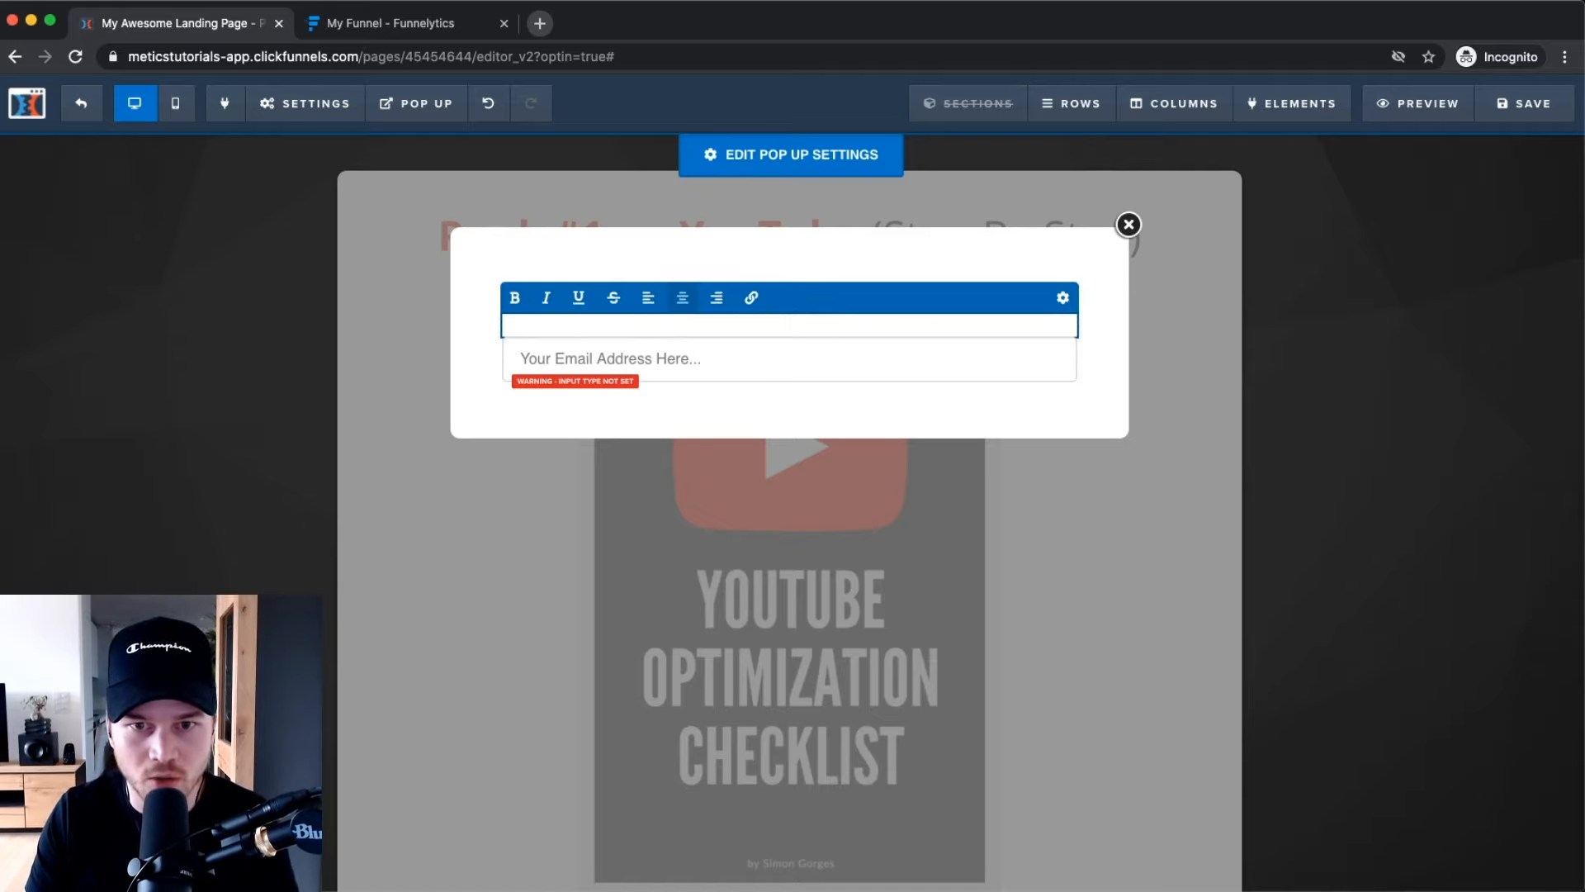
pyautogui.write('Where can ')
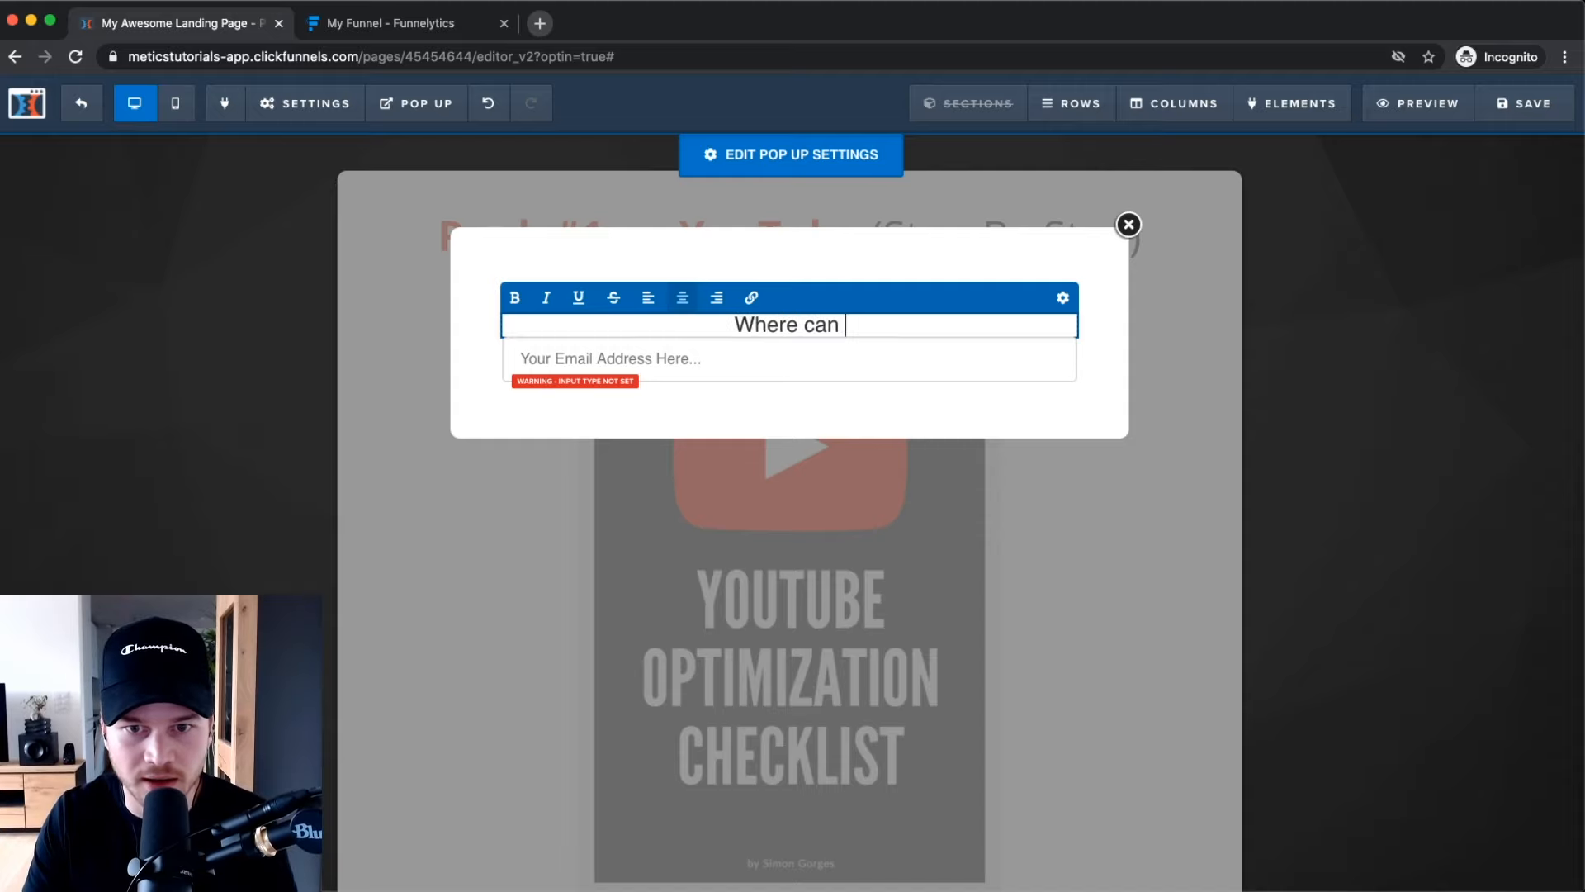
pyautogui.write('I send this FRE')
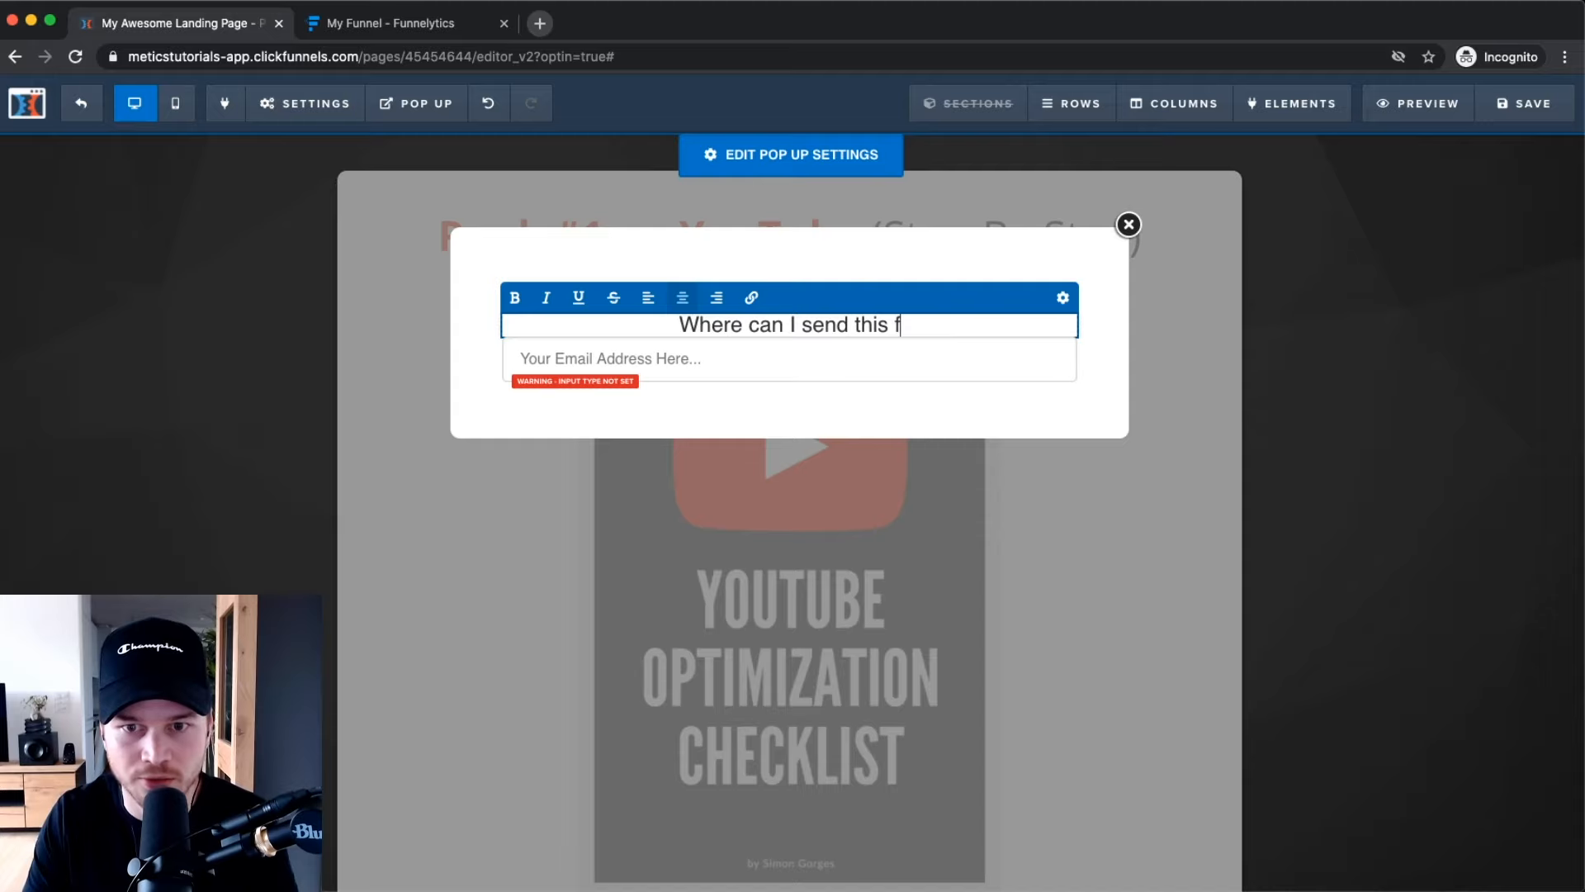
pyautogui.write('E Checklis')
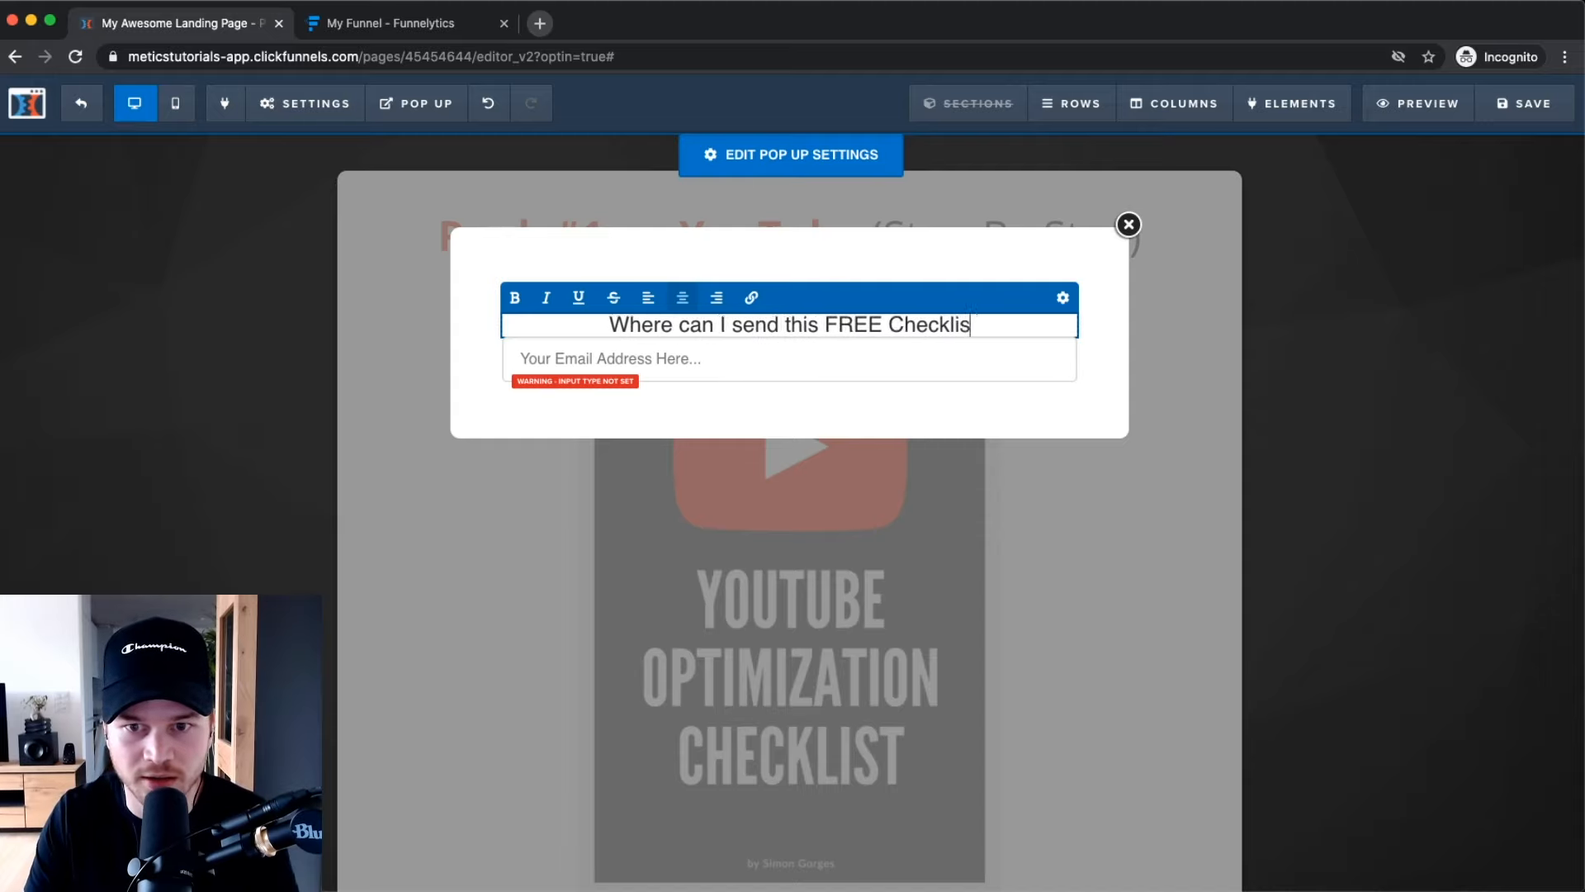
pyautogui.write('t?')
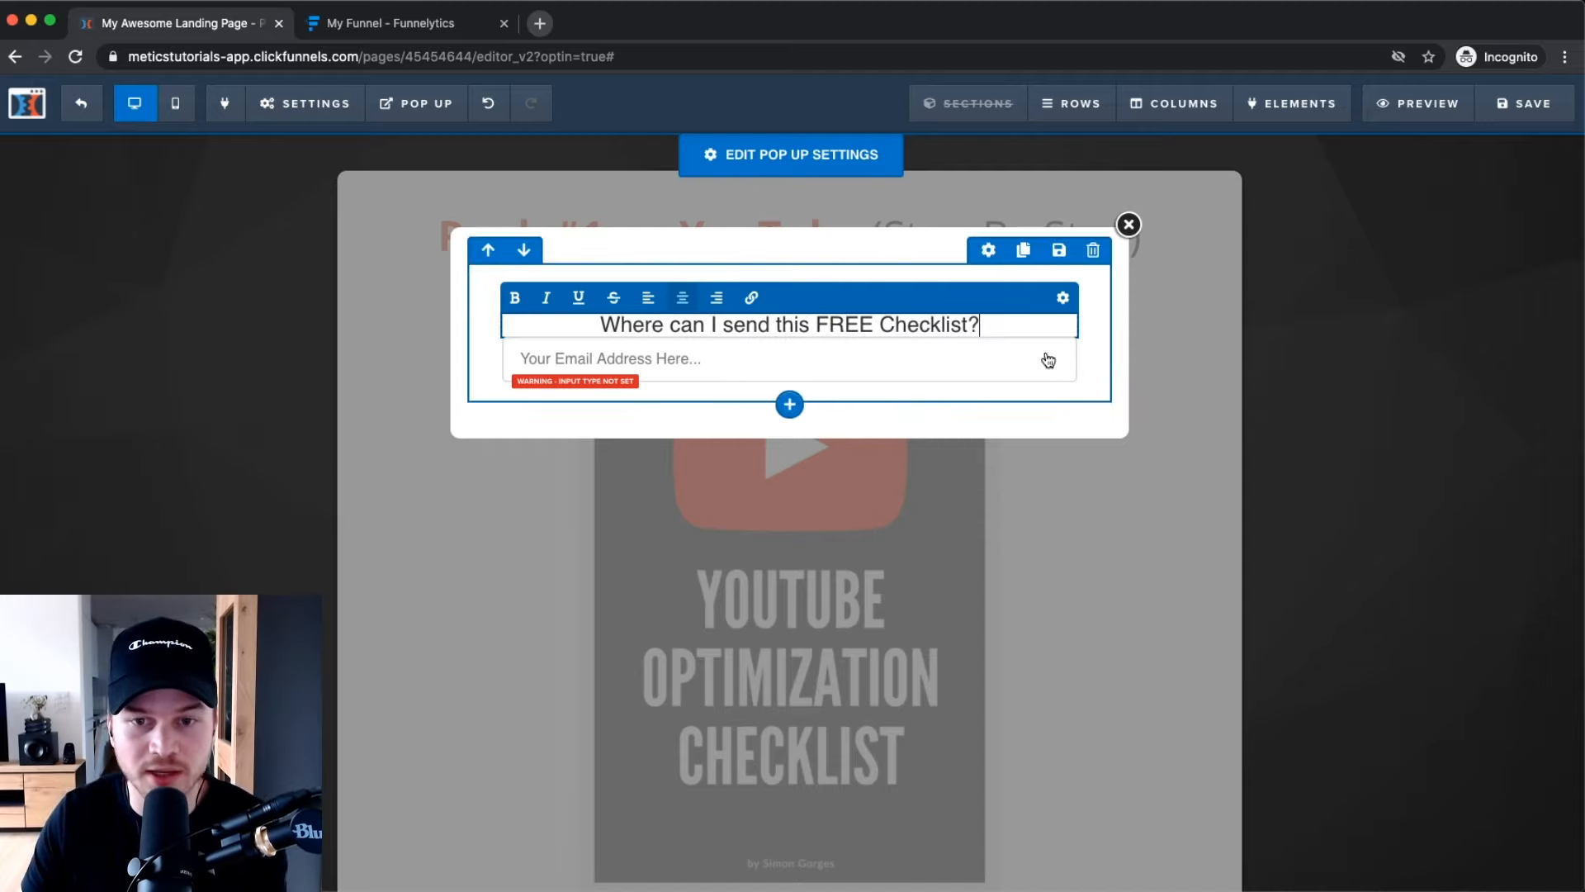
pyautogui.hotkey('ctrl', 'a')
pyautogui.click(515, 297)
pyautogui.click(1105, 343)
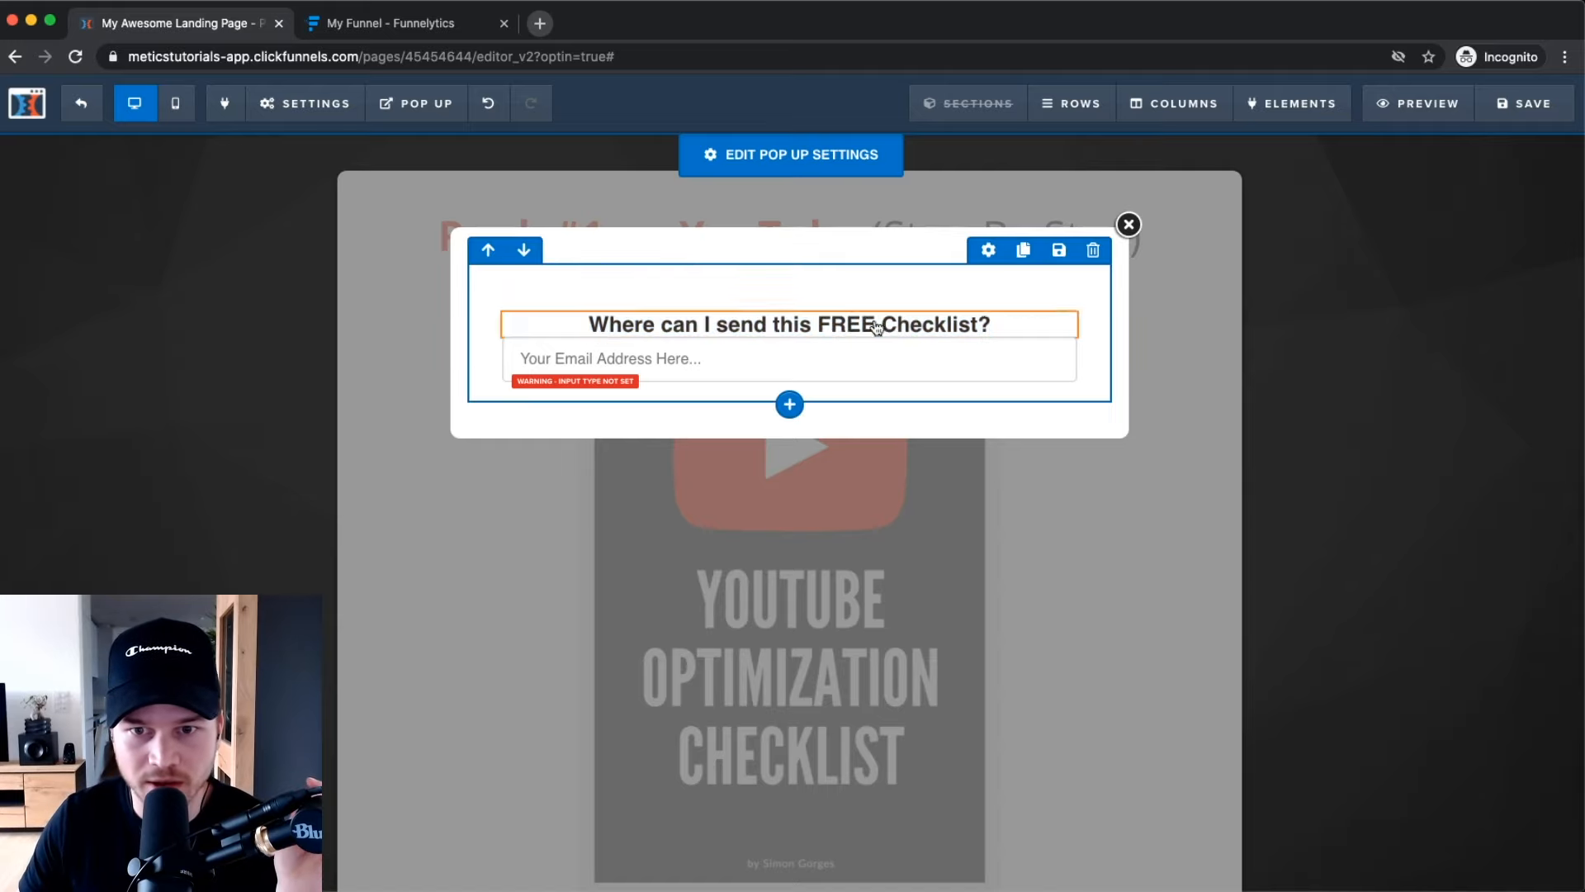
# Increase the email input's top margin to 25 to space it below the headline.
pyautogui.click(993, 299)
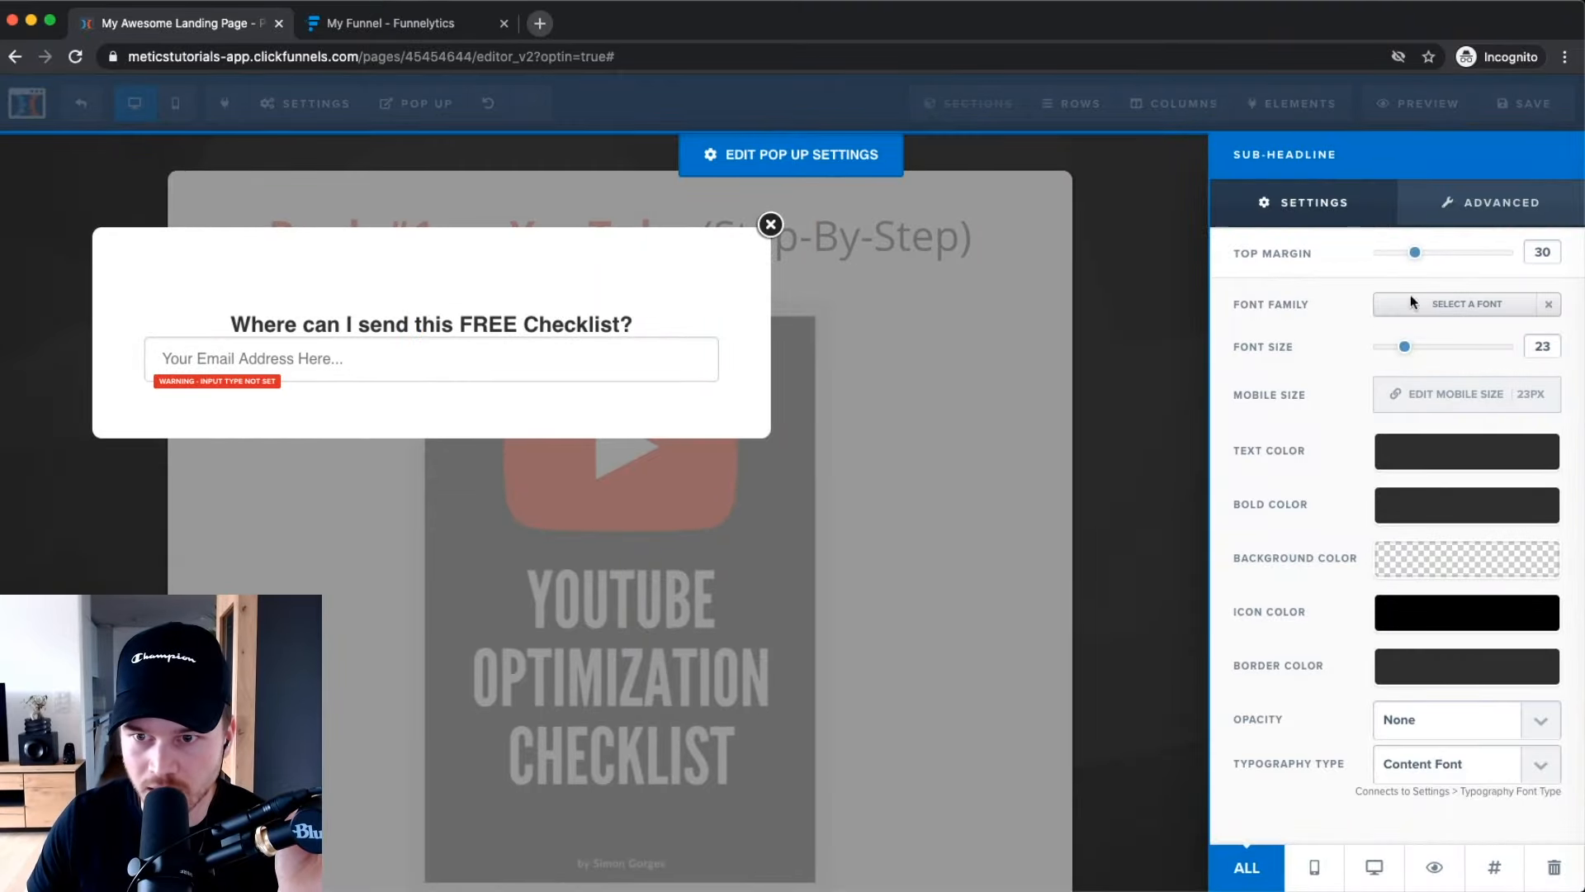
pyautogui.click(747, 410)
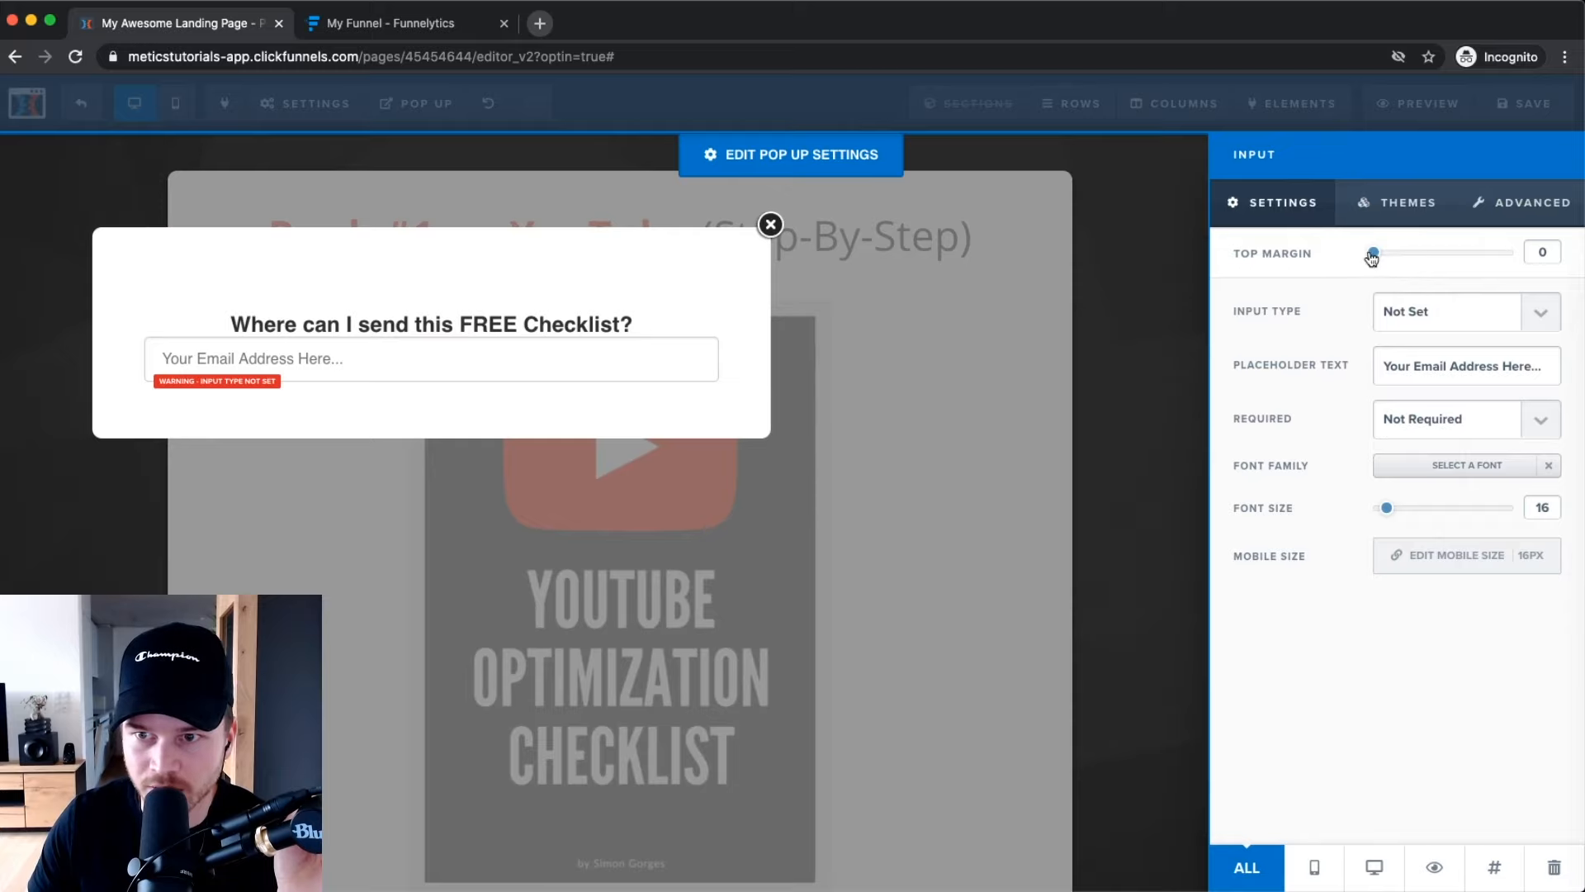
pyautogui.moveTo(1371, 257); pyautogui.dragTo(1407, 263)
pyautogui.click(837, 405)
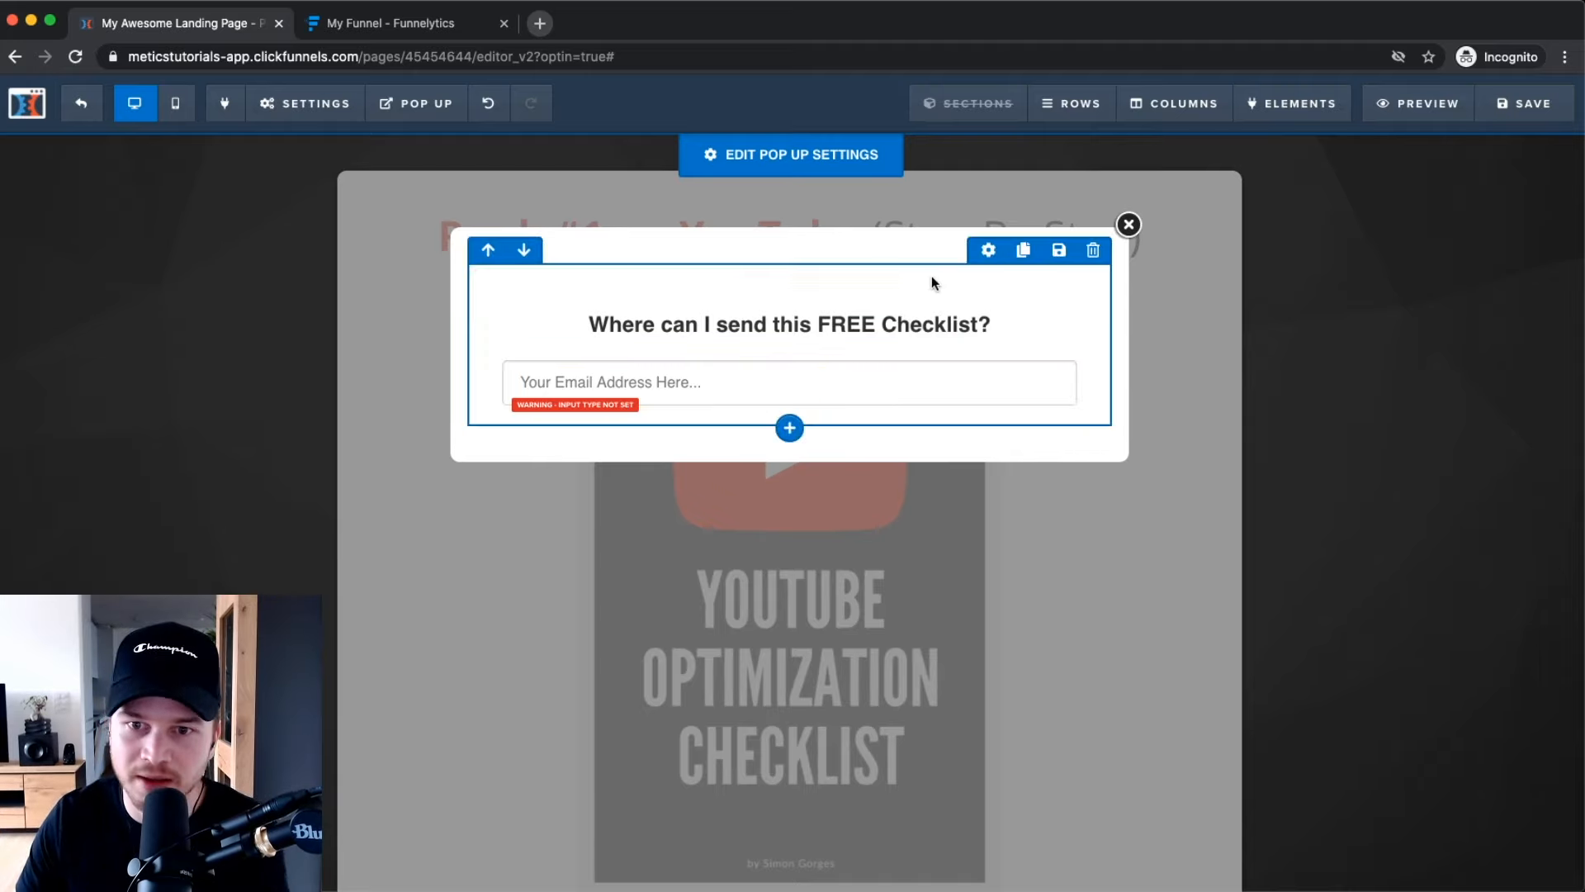
pyautogui.click(990, 251)
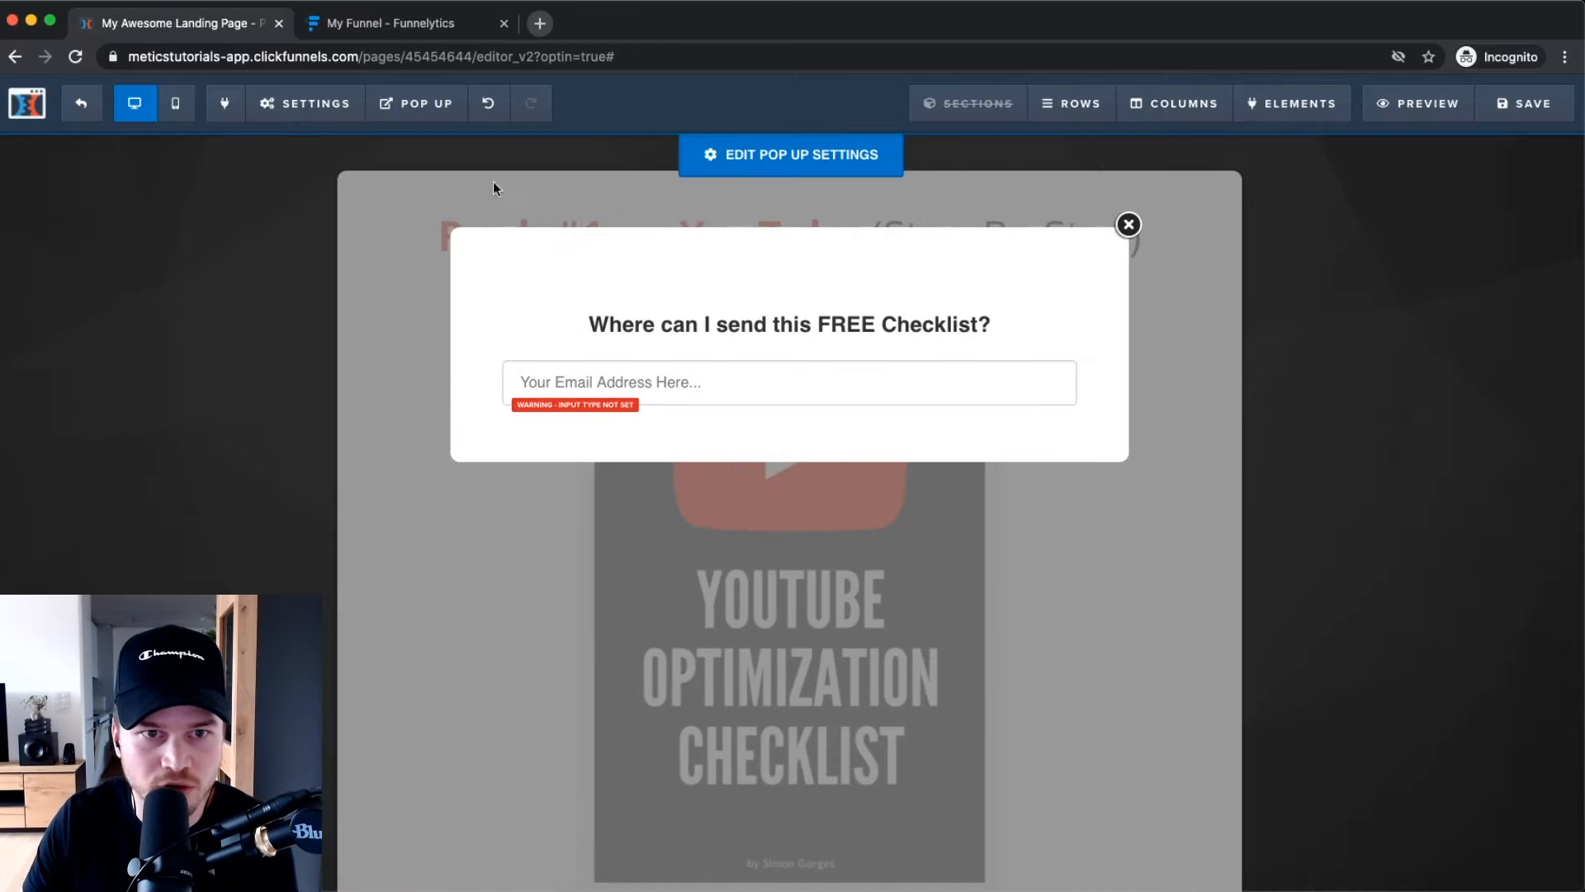
pyautogui.click(416, 103)
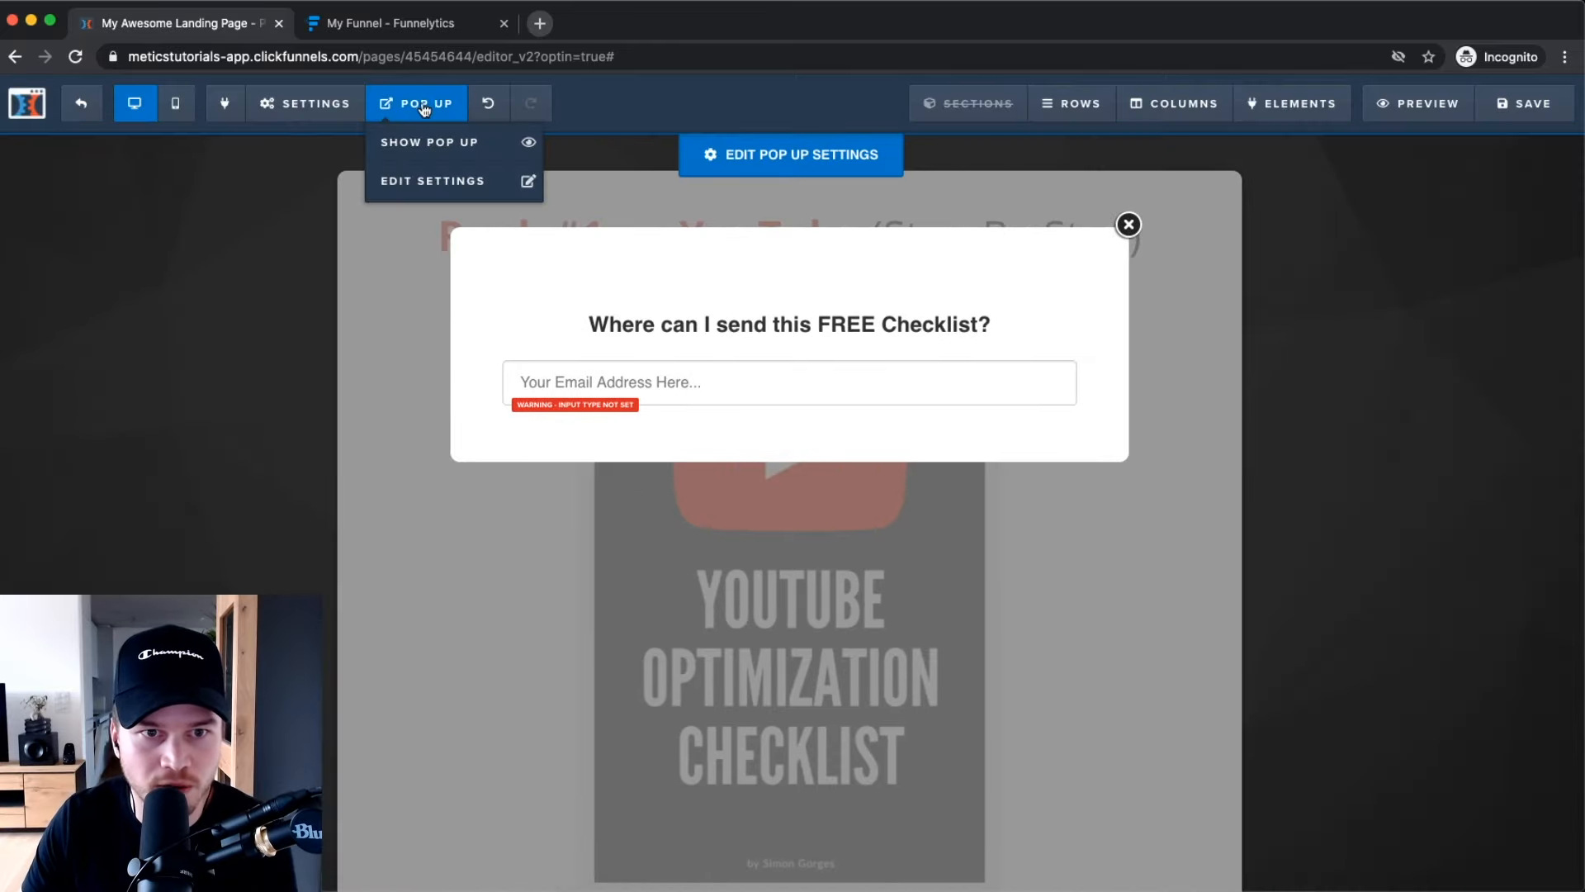
# Give the popup a near-black #111111 background and white text.
pyautogui.click(409, 184)
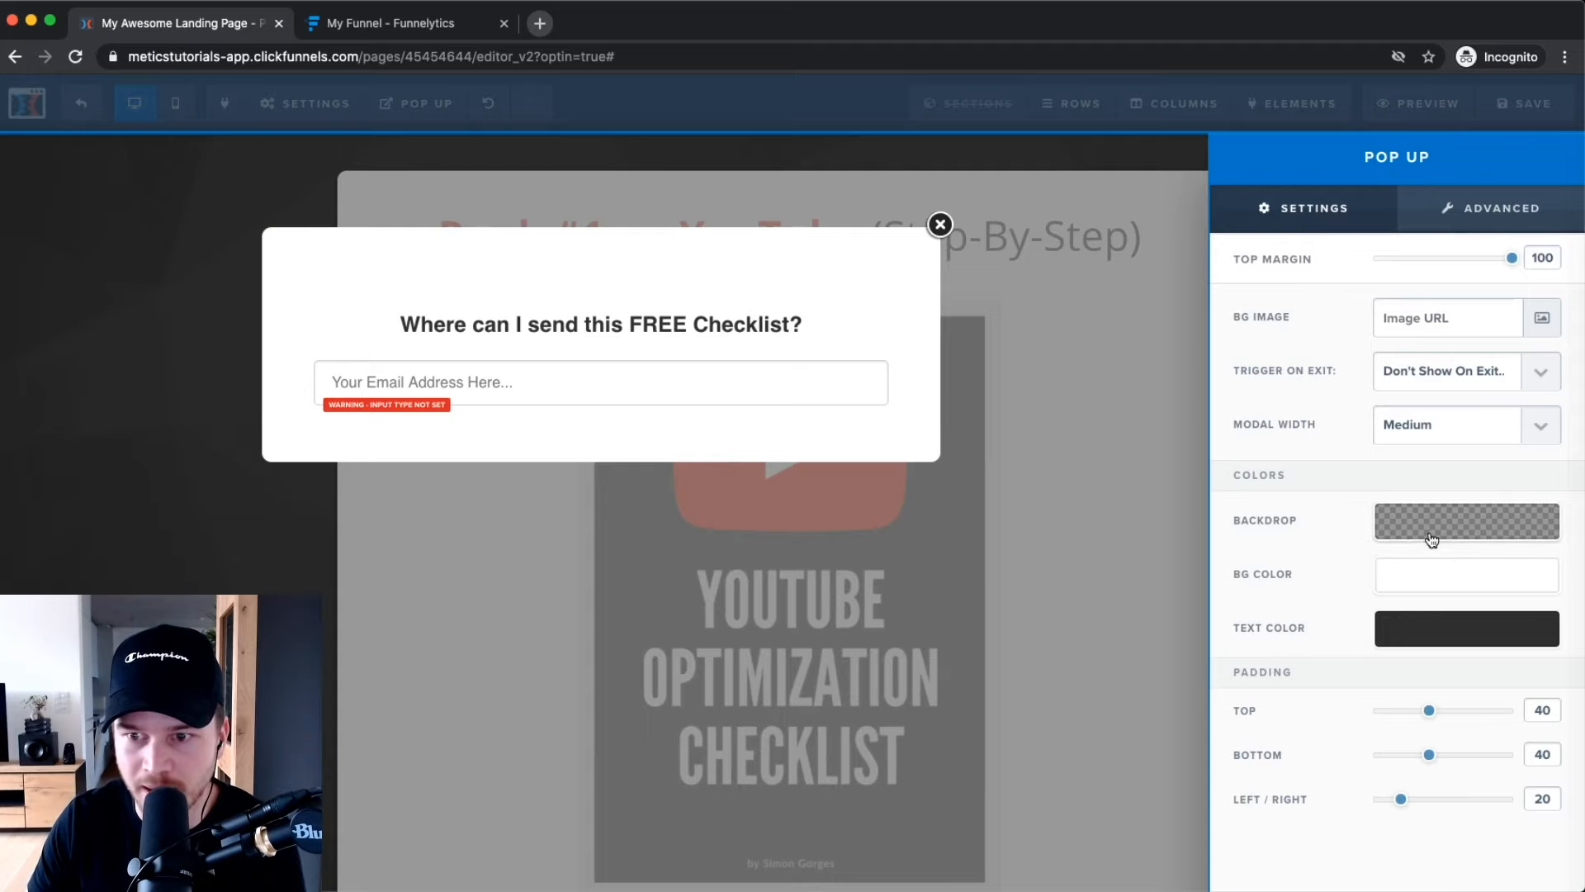
pyautogui.click(1399, 580)
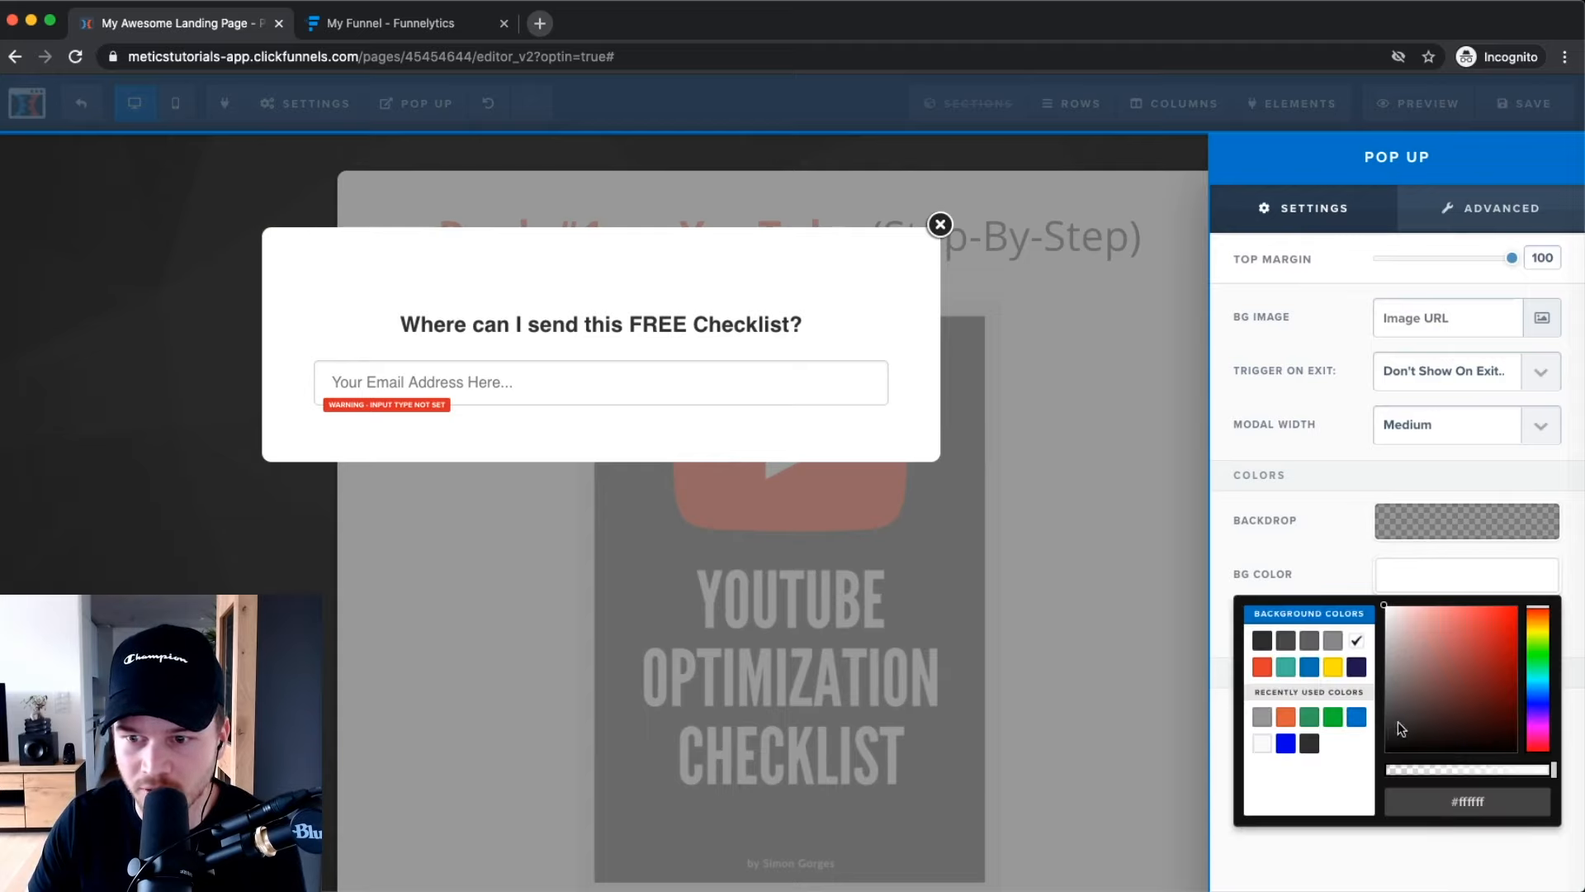
pyautogui.moveTo(1428, 730); pyautogui.dragTo(1350, 740)
pyautogui.click(1314, 466)
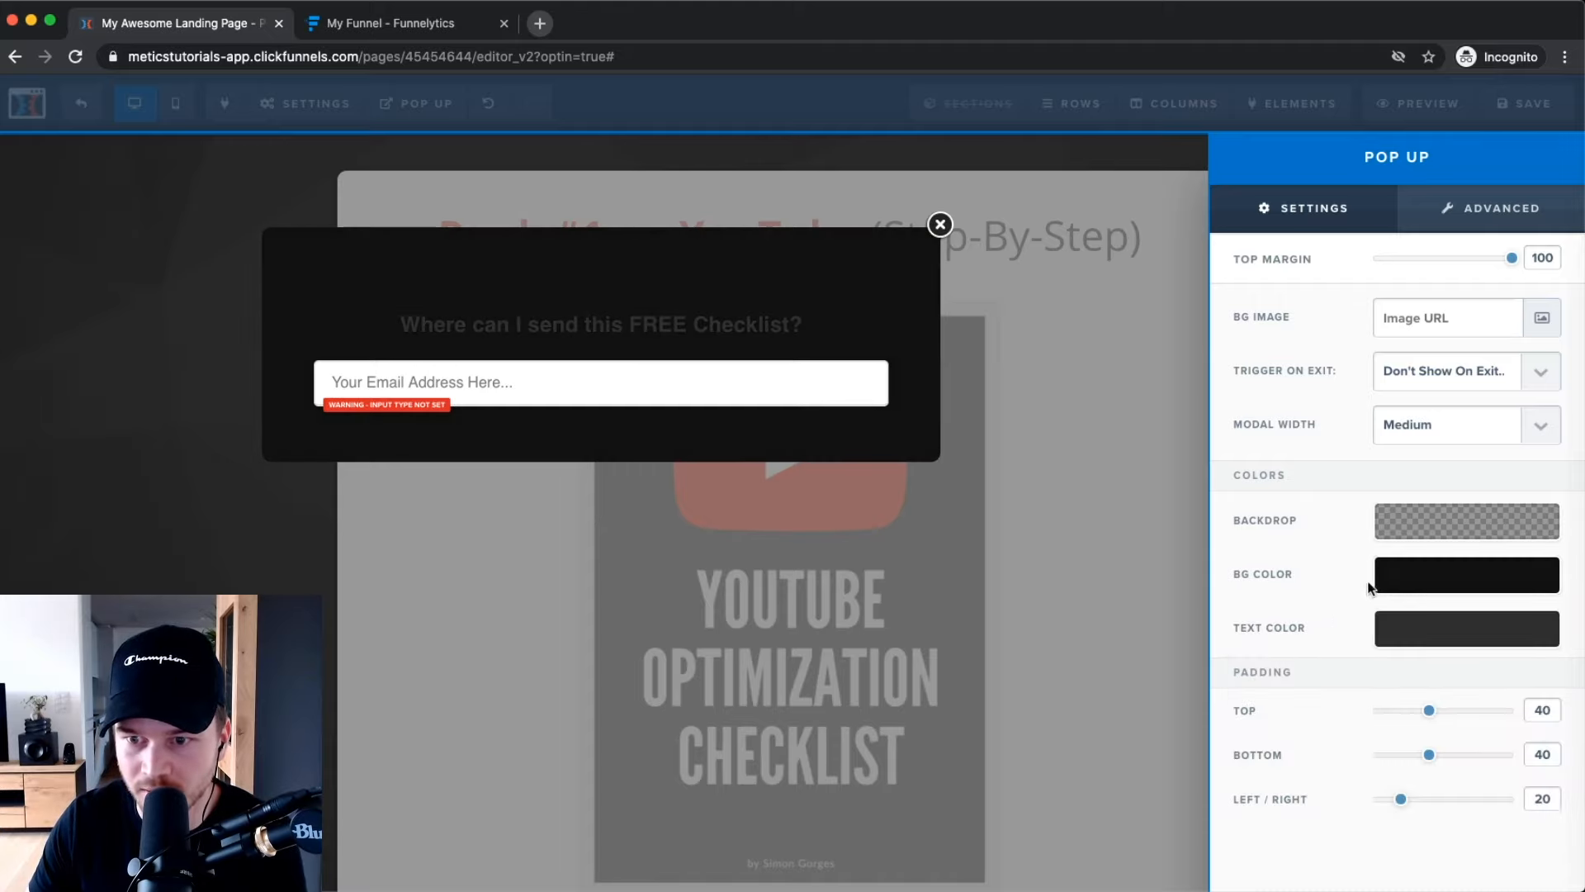
pyautogui.click(1401, 640)
pyautogui.click(1354, 694)
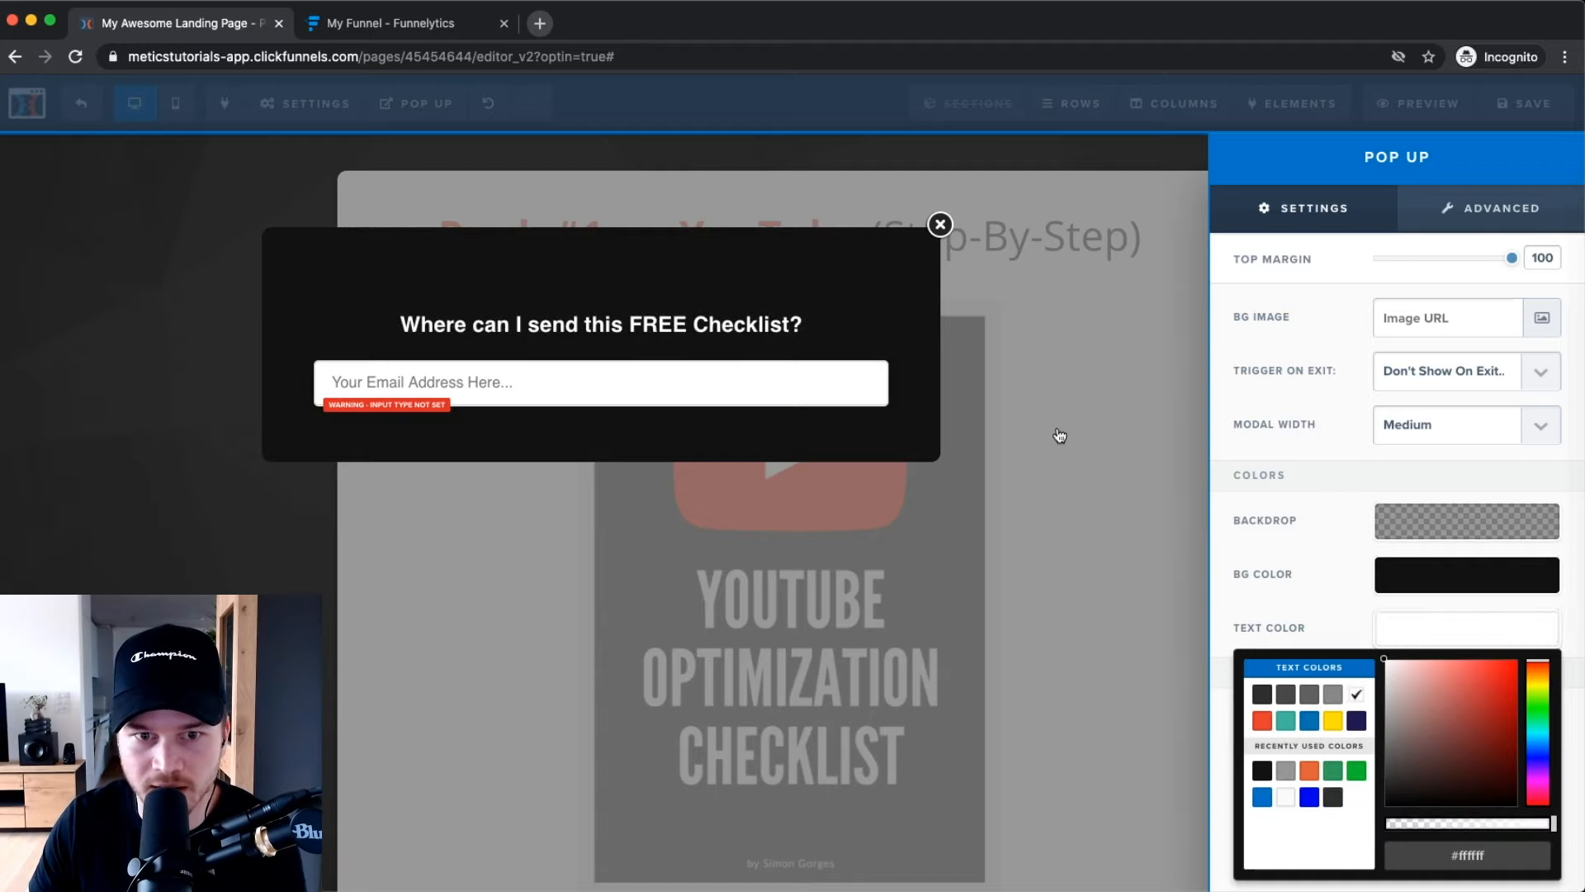
pyautogui.click(1274, 477)
# Keep 10px rounded corners on all edges and add a solid 3px white full border.
pyautogui.click(1491, 208)
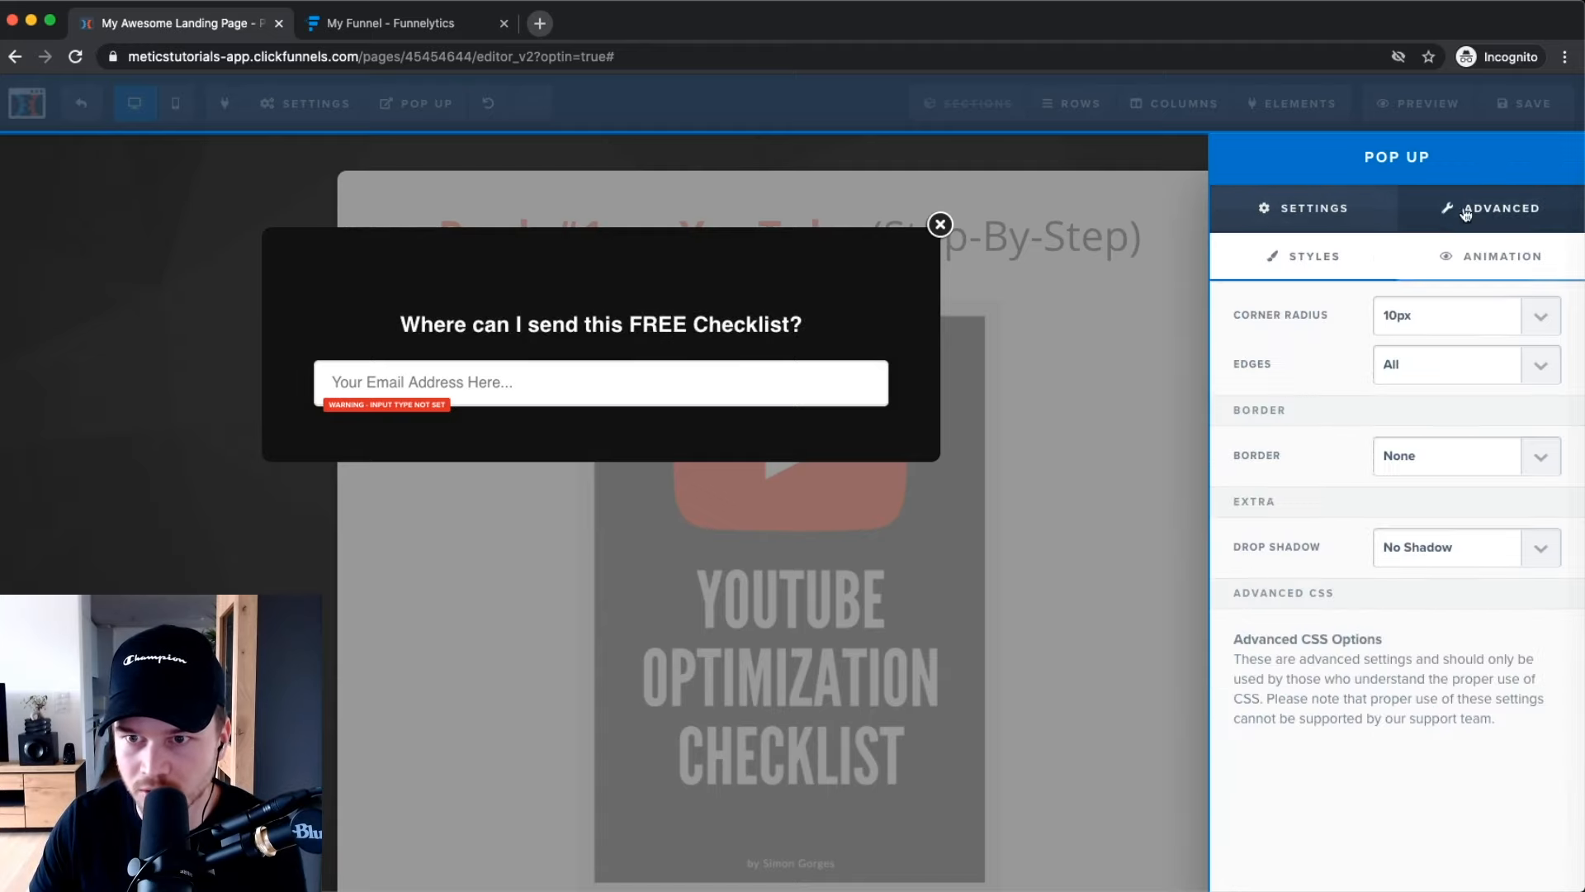
pyautogui.click(1529, 329)
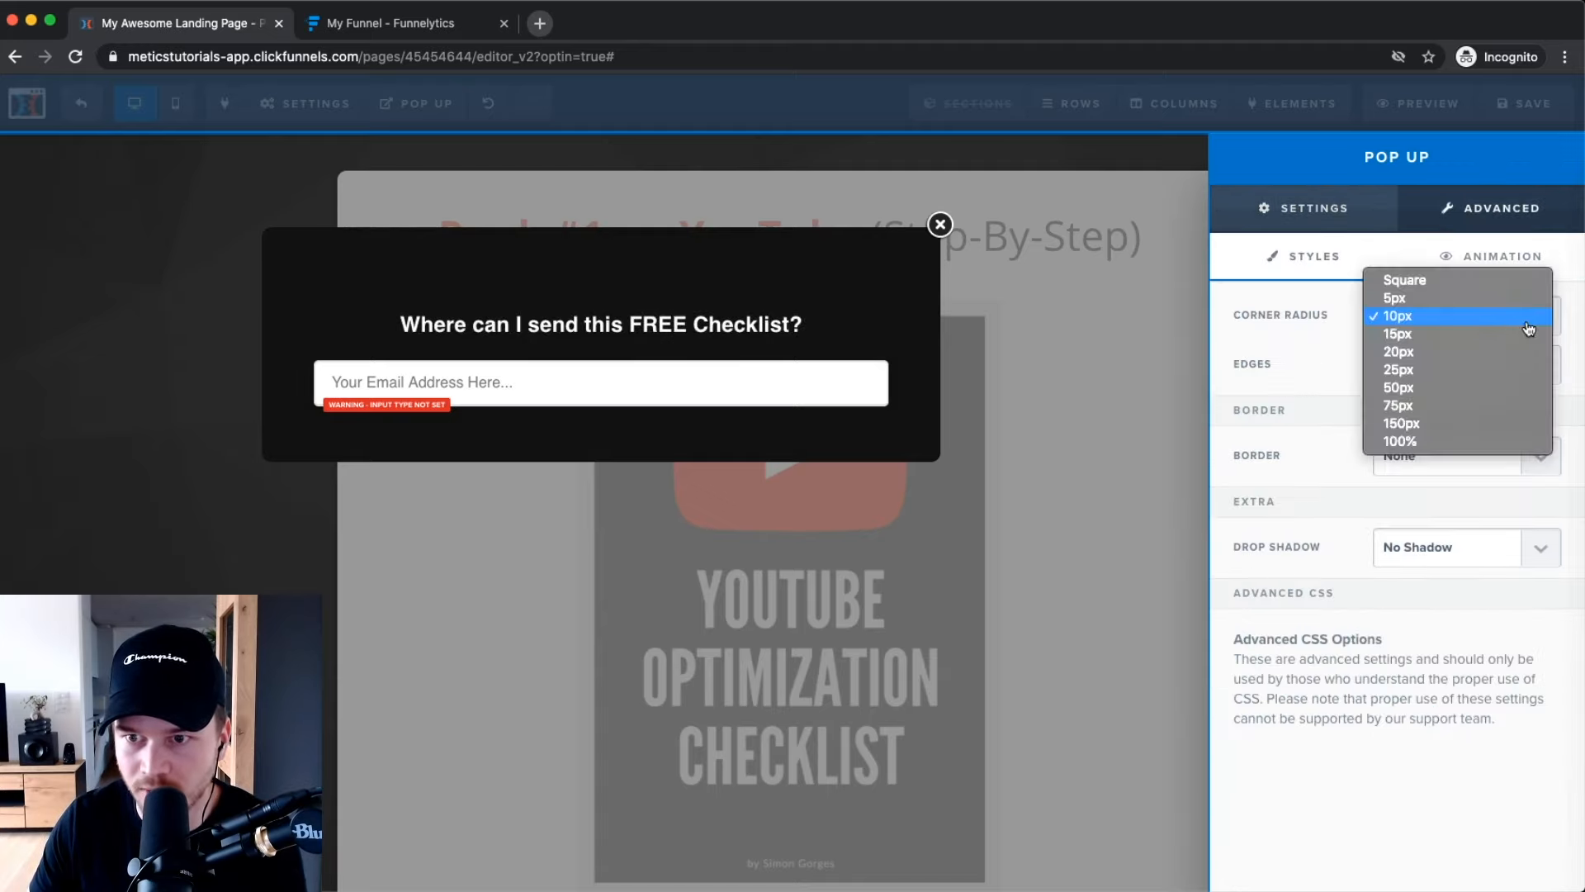
pyautogui.click(1282, 338)
pyautogui.click(1542, 370)
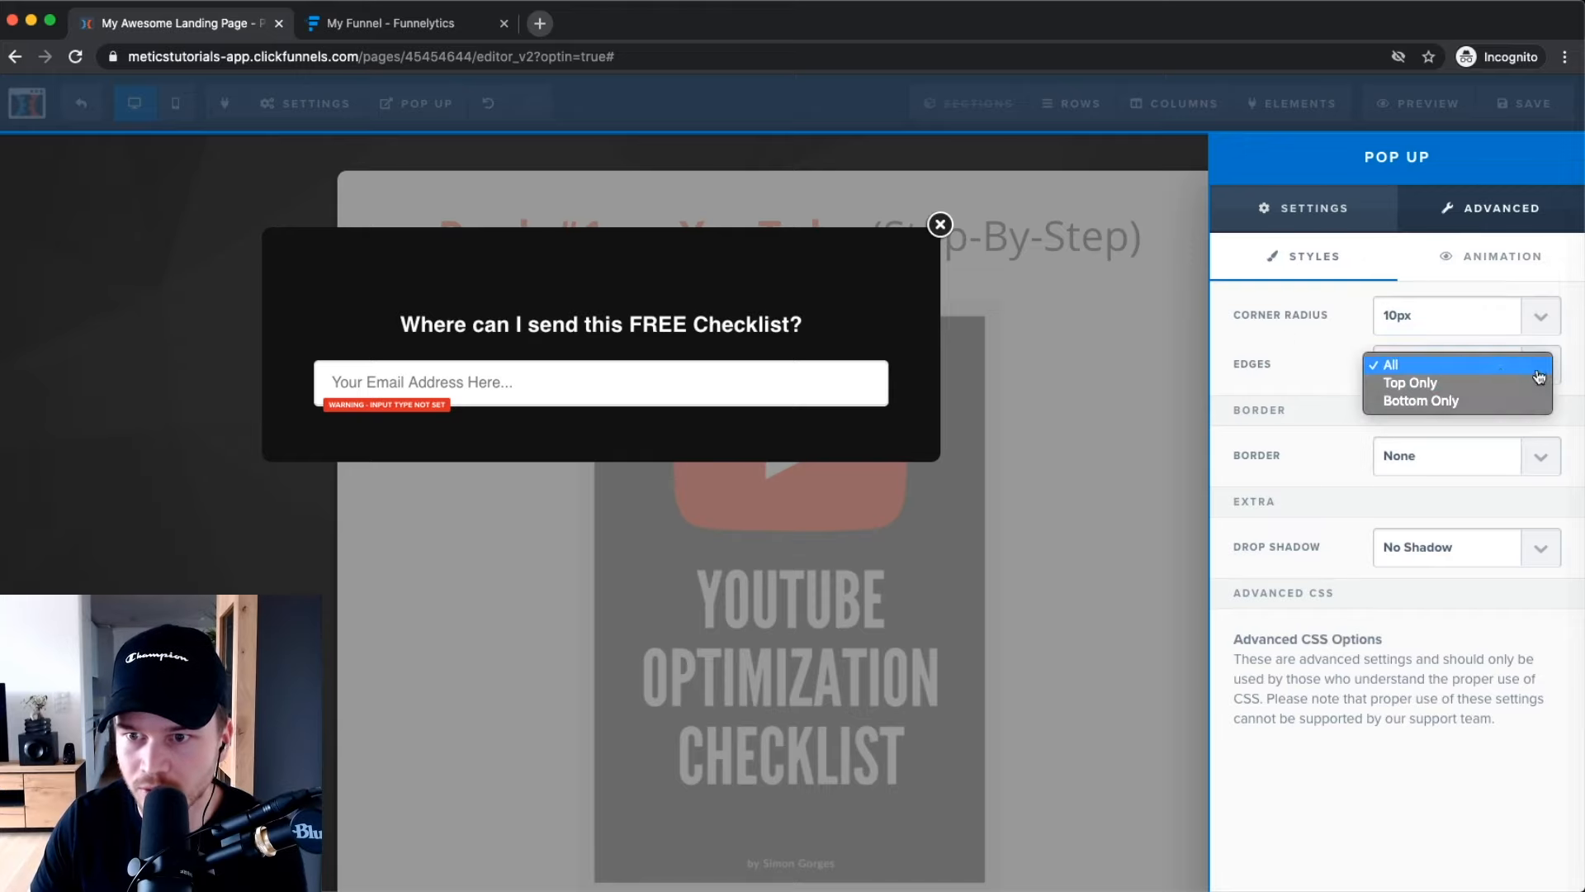
pyautogui.click(1296, 363)
pyautogui.click(1506, 446)
pyautogui.click(1432, 473)
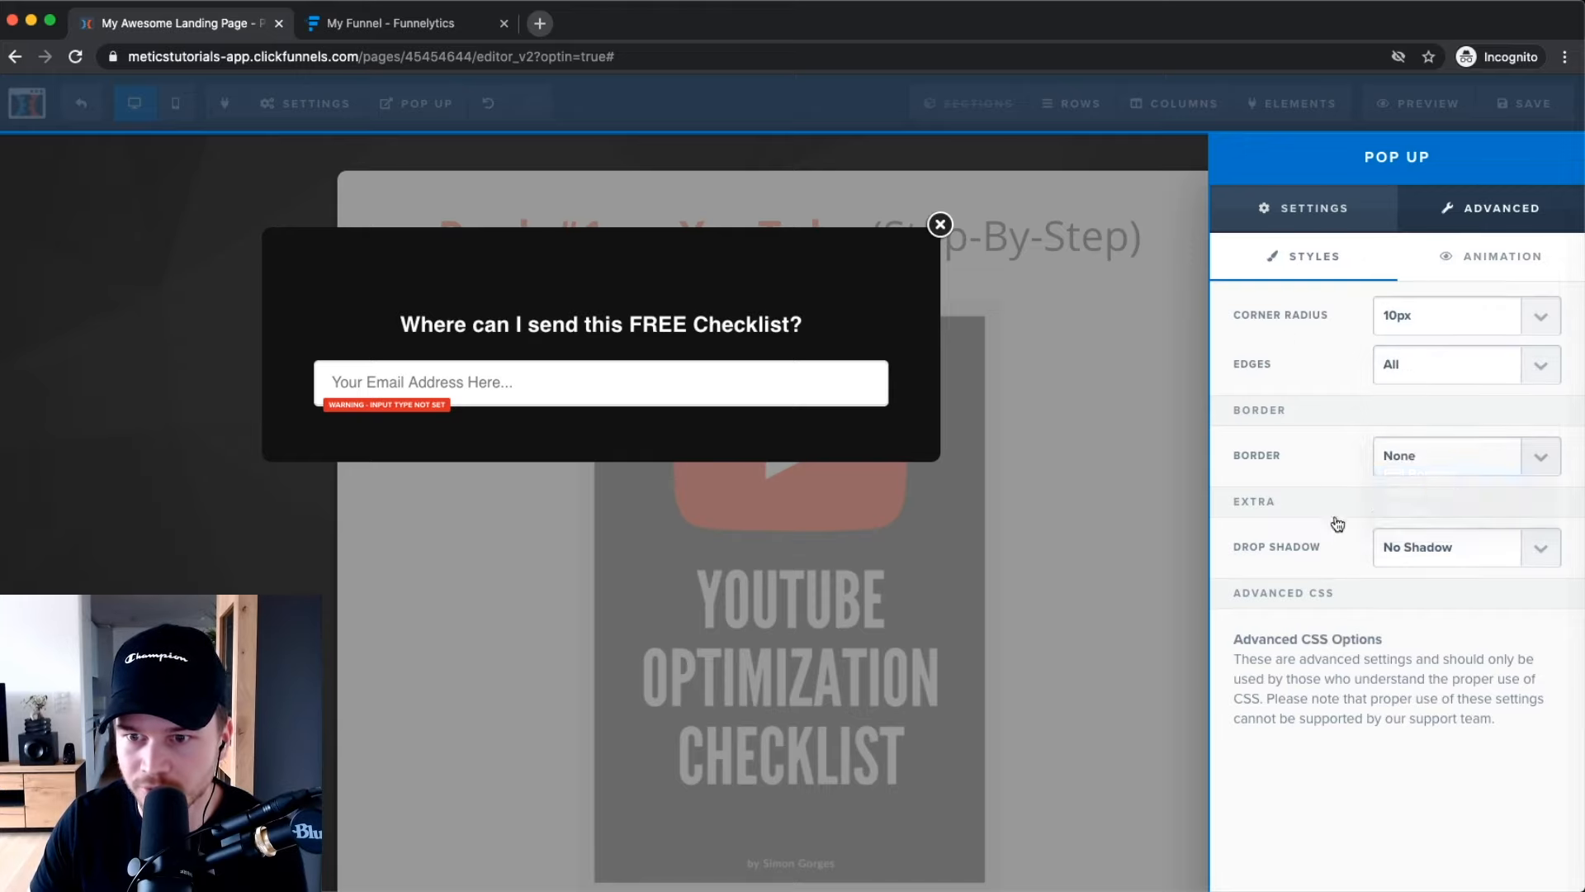
pyautogui.click(1511, 603)
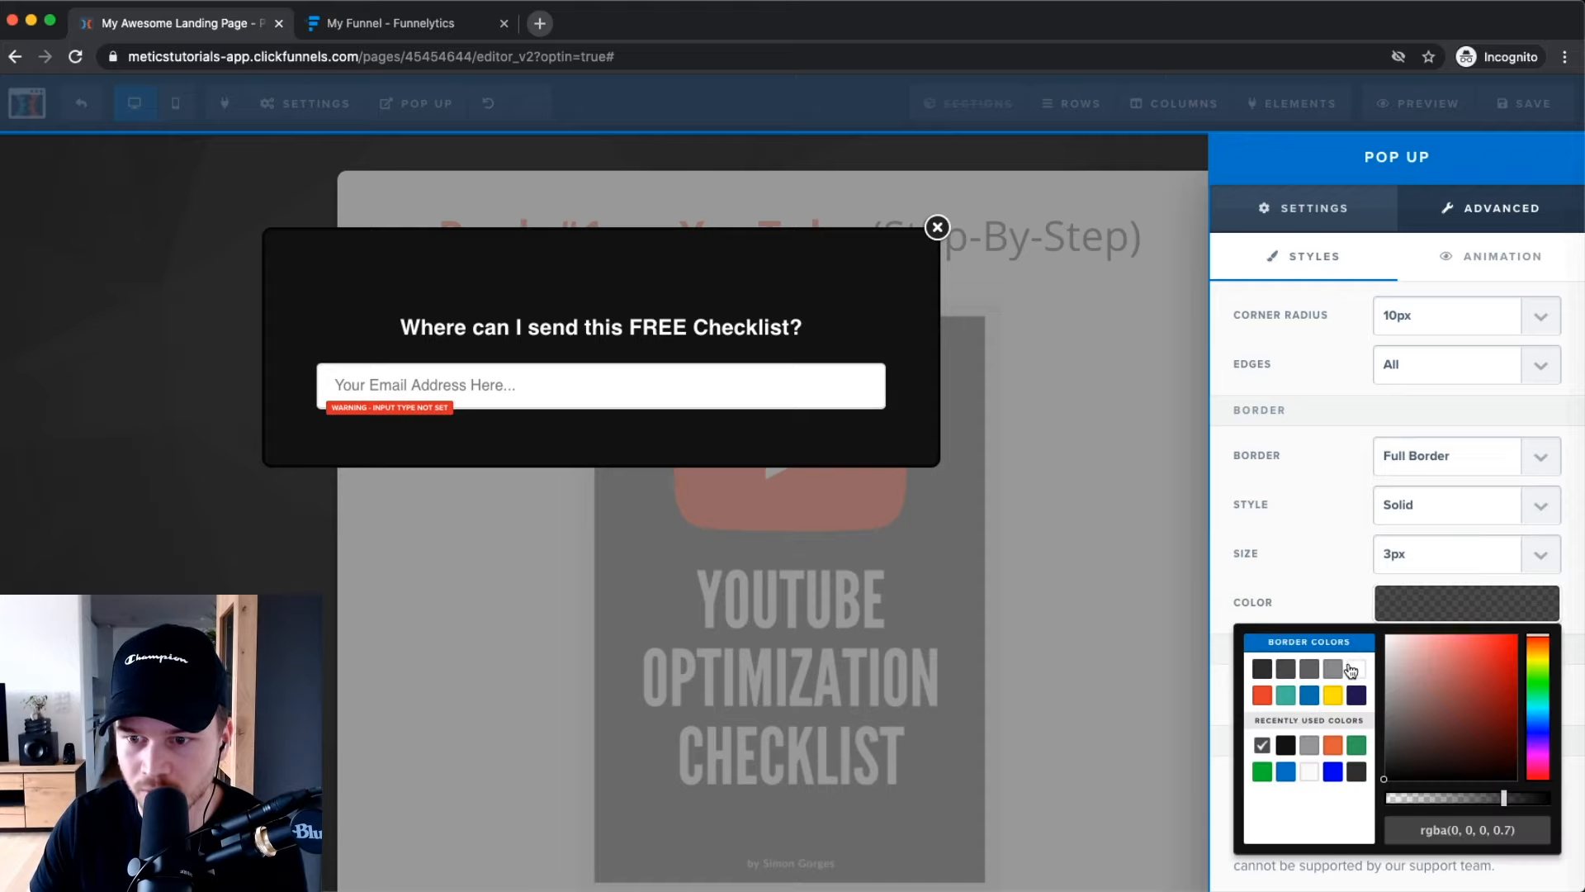
pyautogui.click(1355, 668)
pyautogui.click(1264, 473)
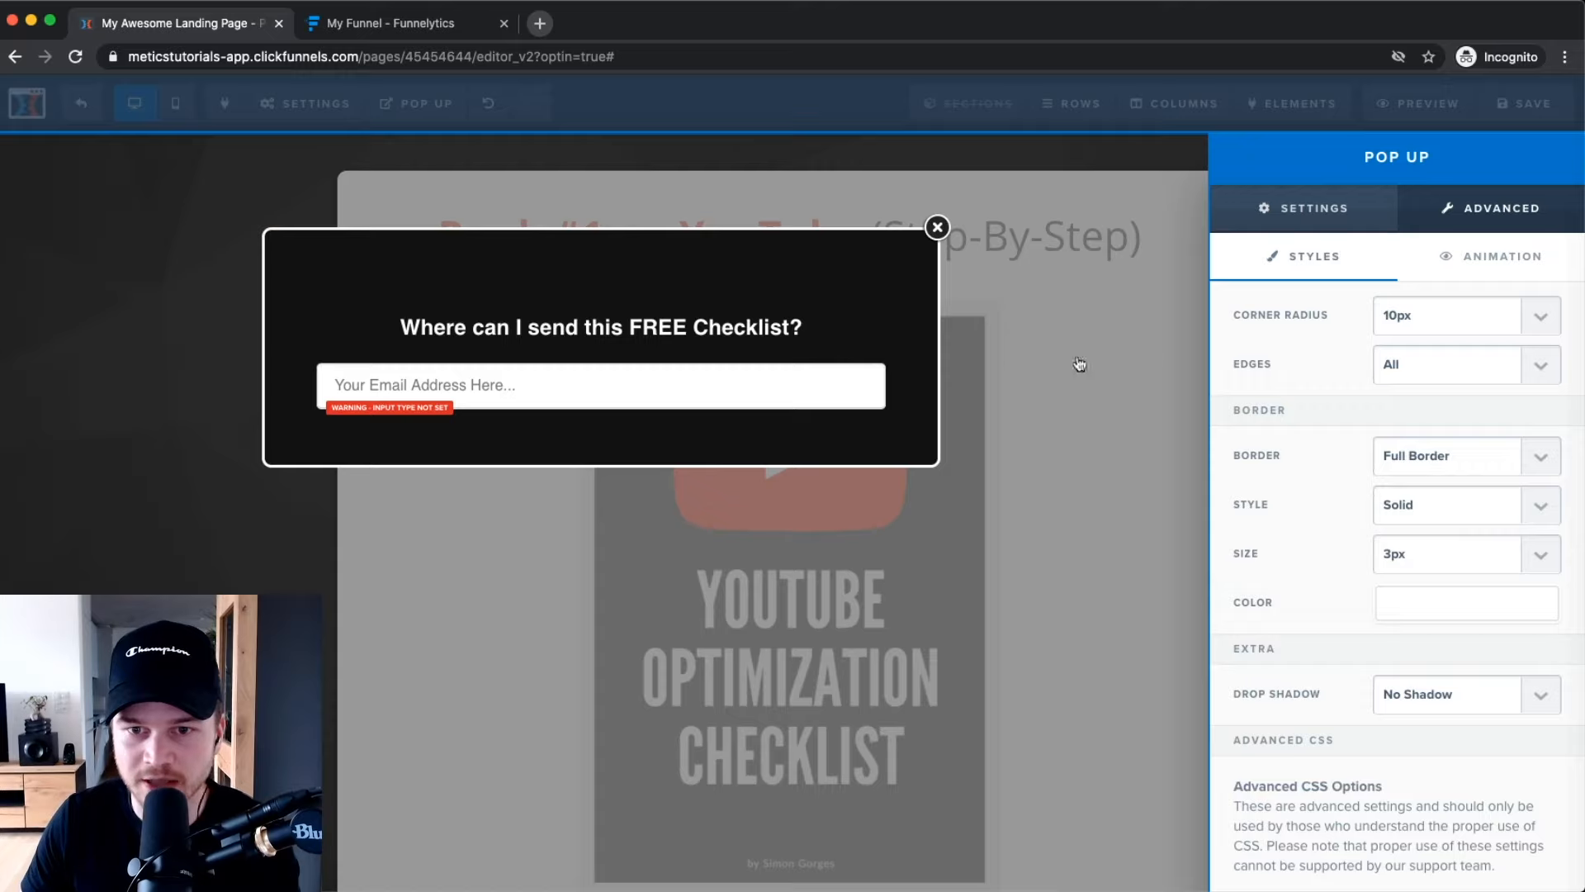
pyautogui.click(1107, 361)
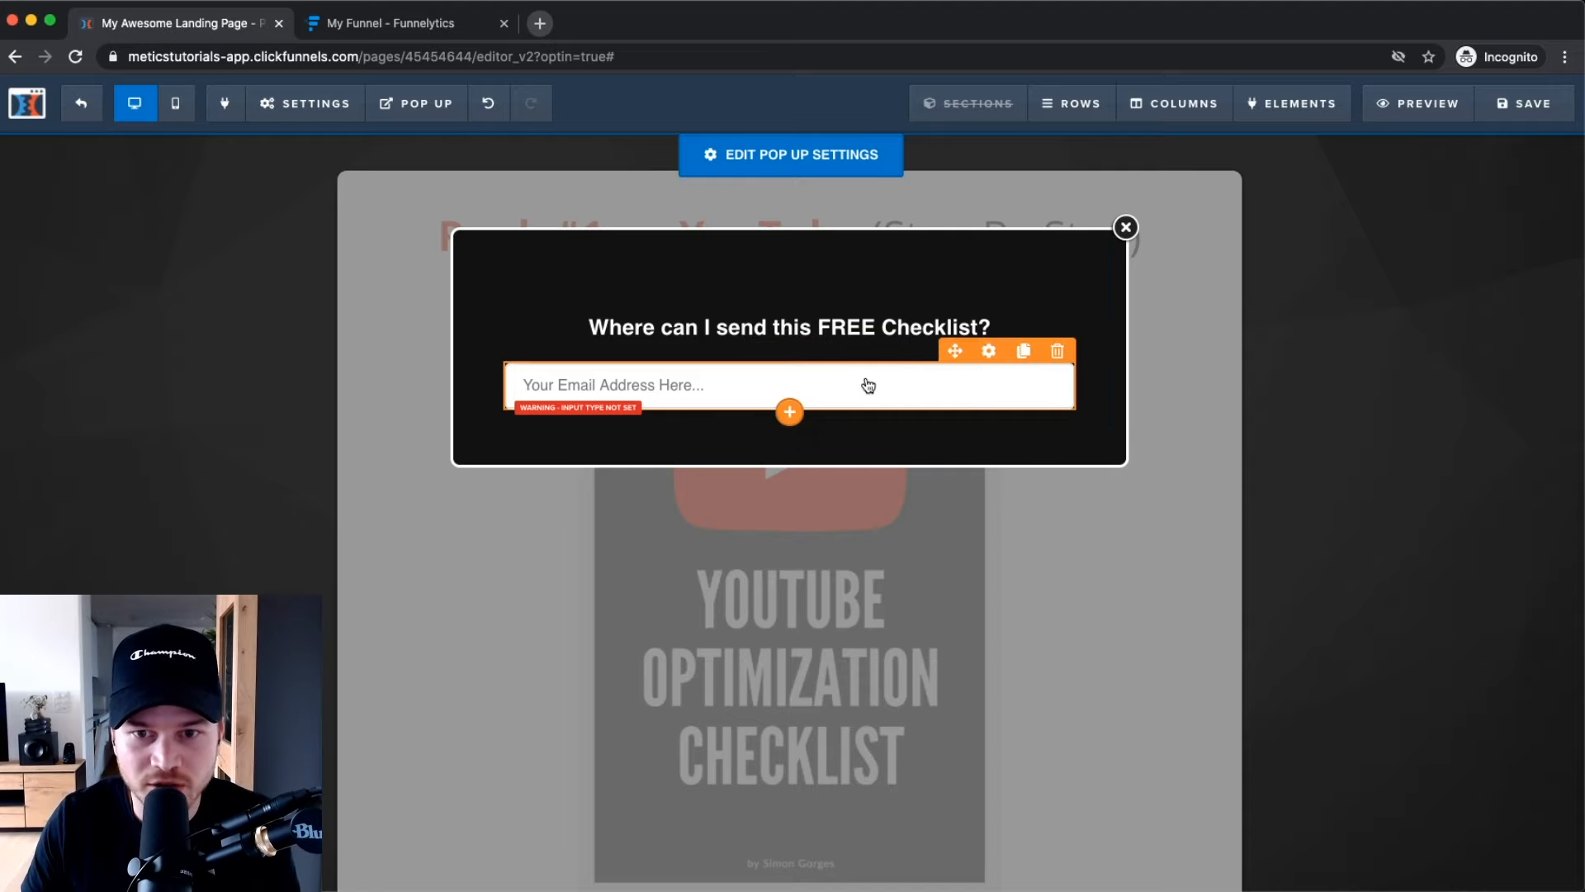
# Set the popup input's type to Email Address, leaving its placeholder text unchanged.
pyautogui.click(989, 353)
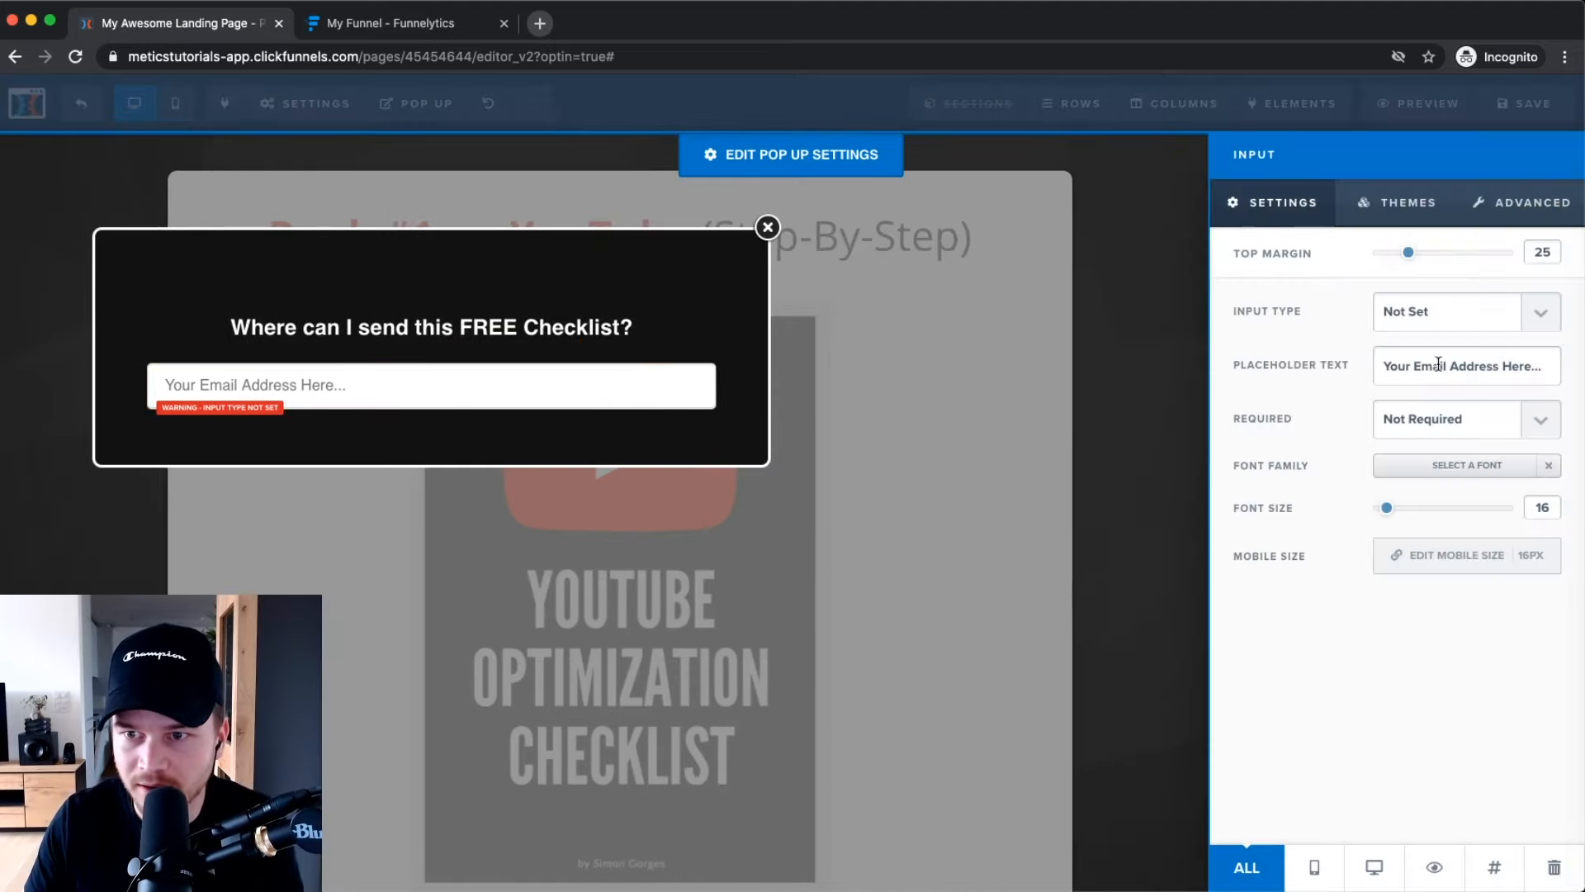
pyautogui.moveTo(1385, 366); pyautogui.dragTo(1544, 364)
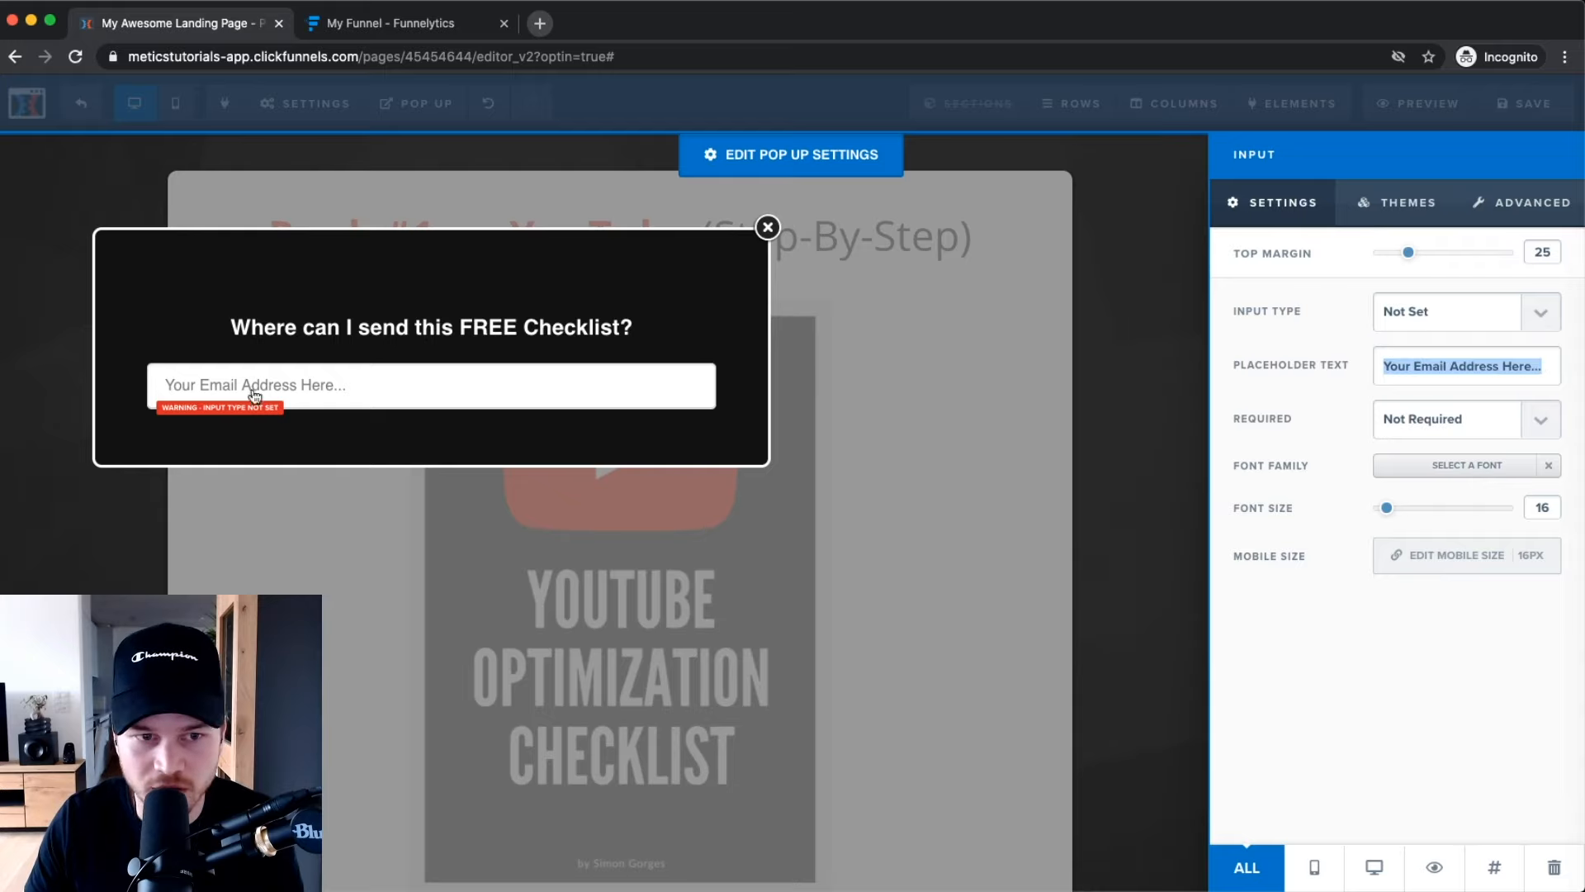
pyautogui.click(1258, 519)
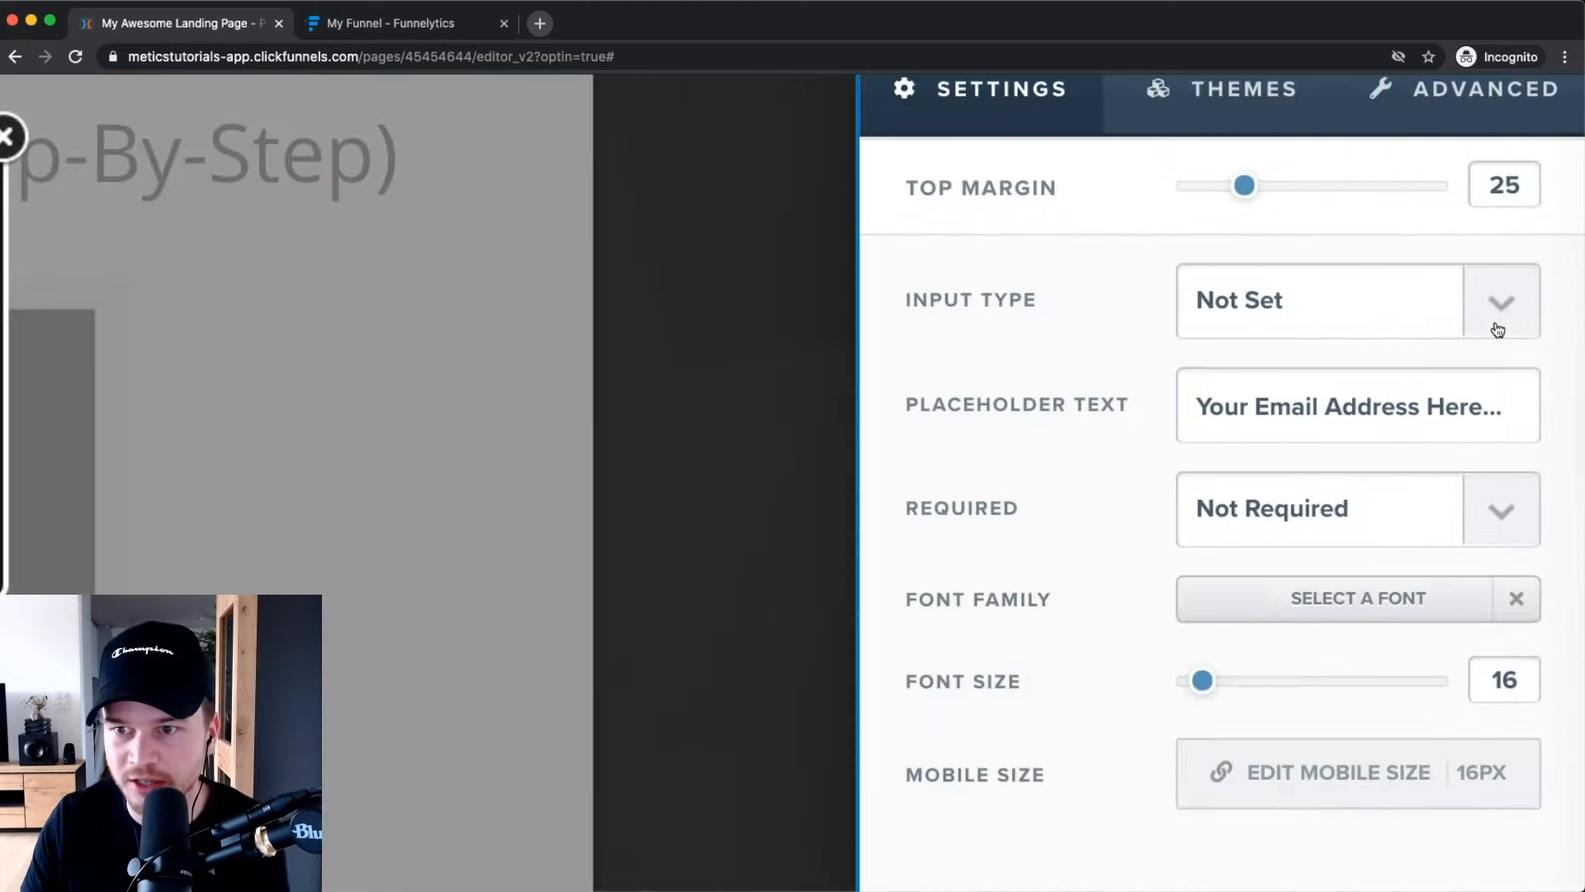
pyautogui.click(1540, 314)
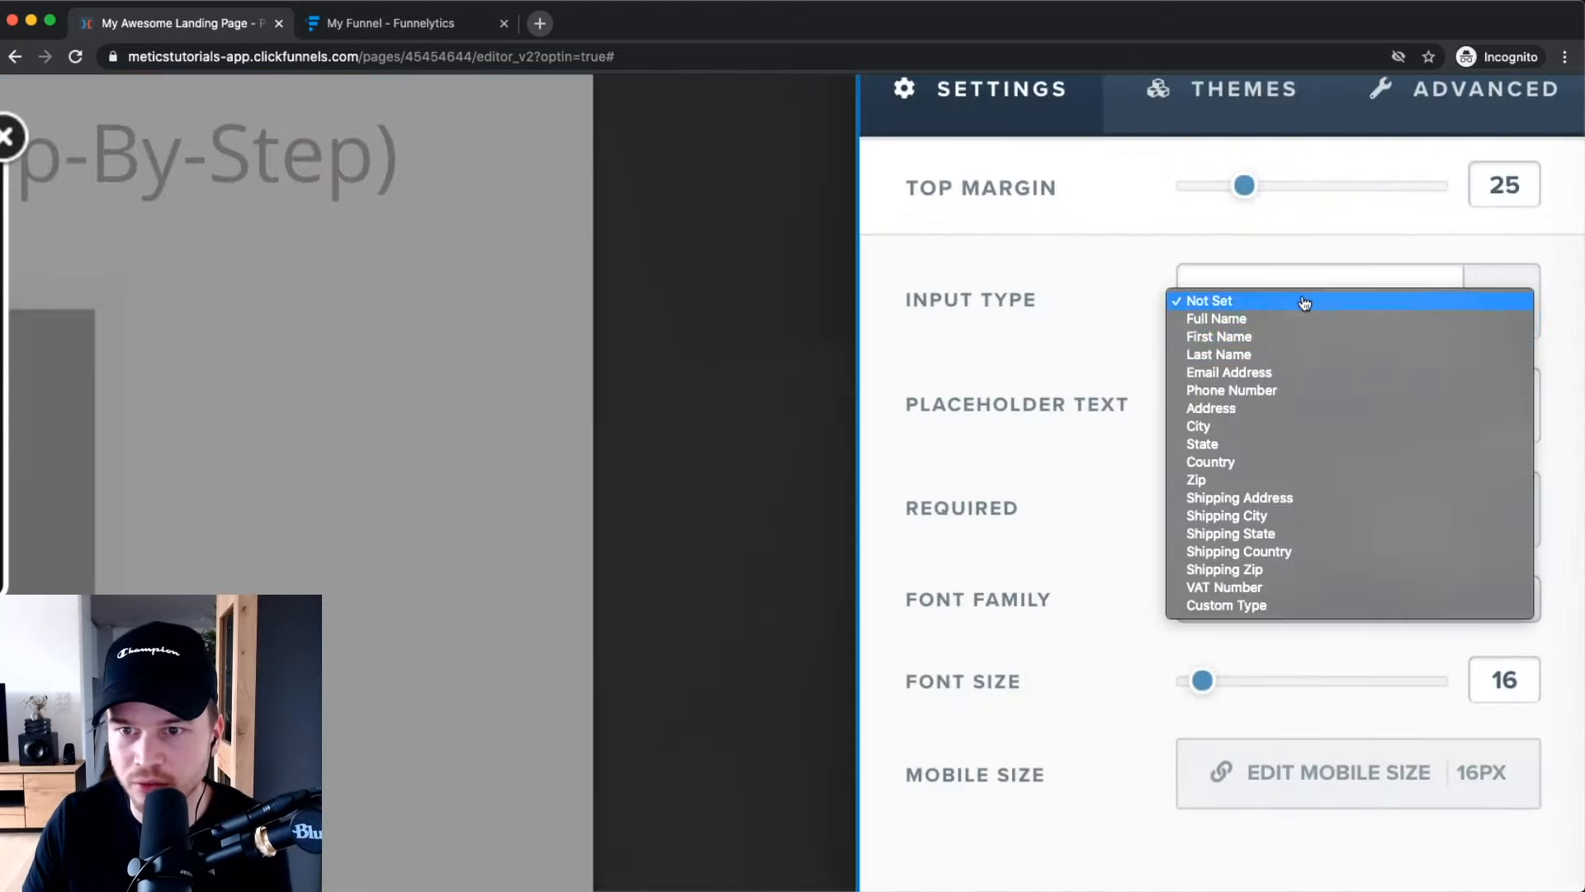
pyautogui.click(1258, 371)
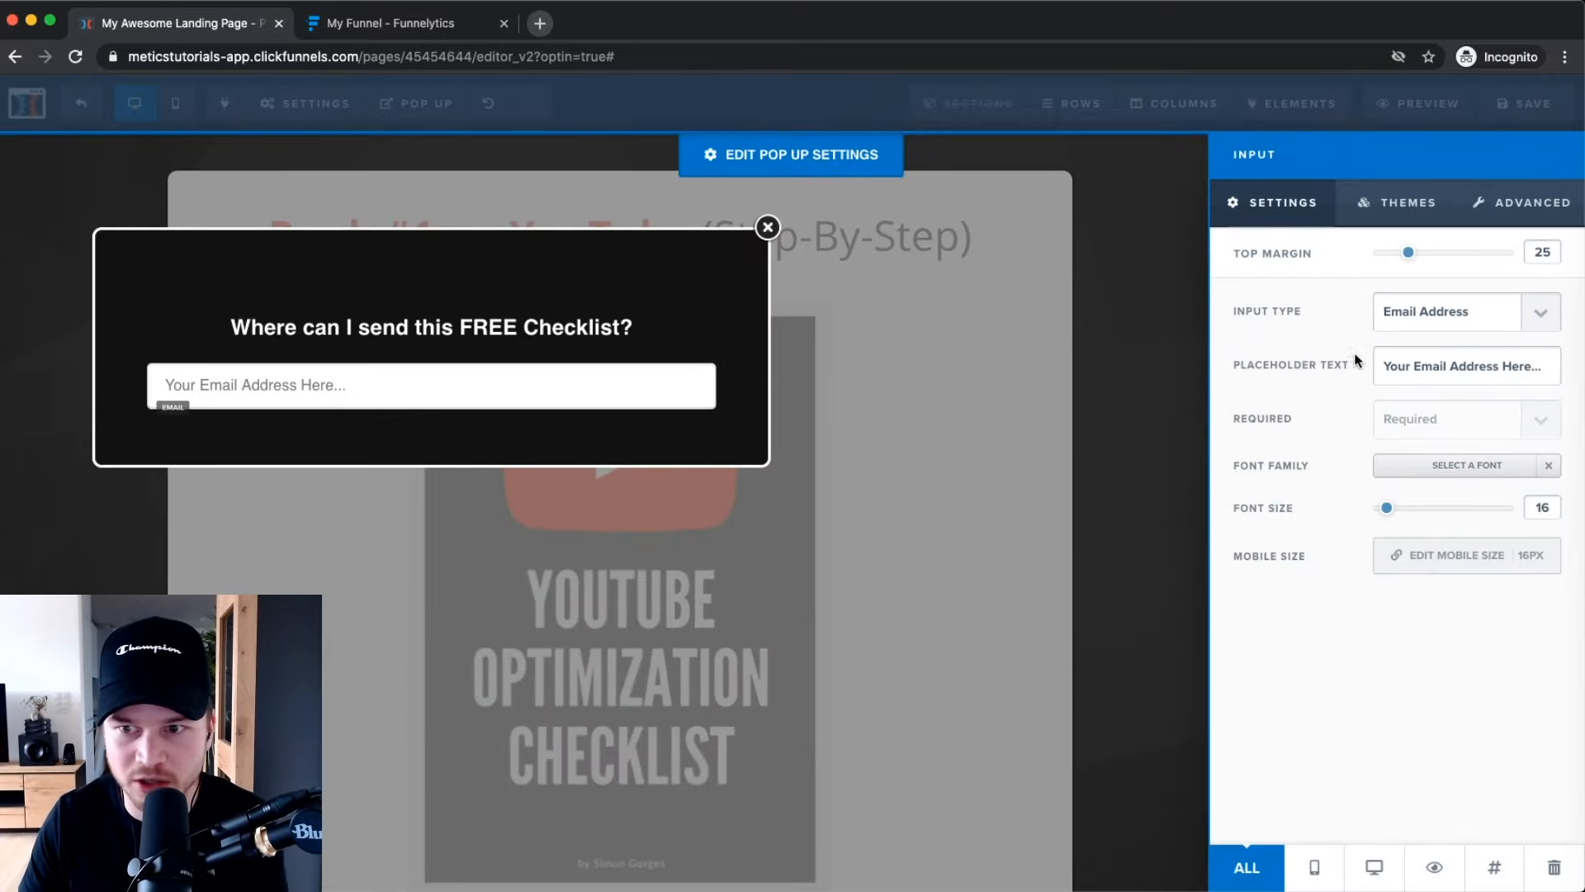
pyautogui.click(1083, 532)
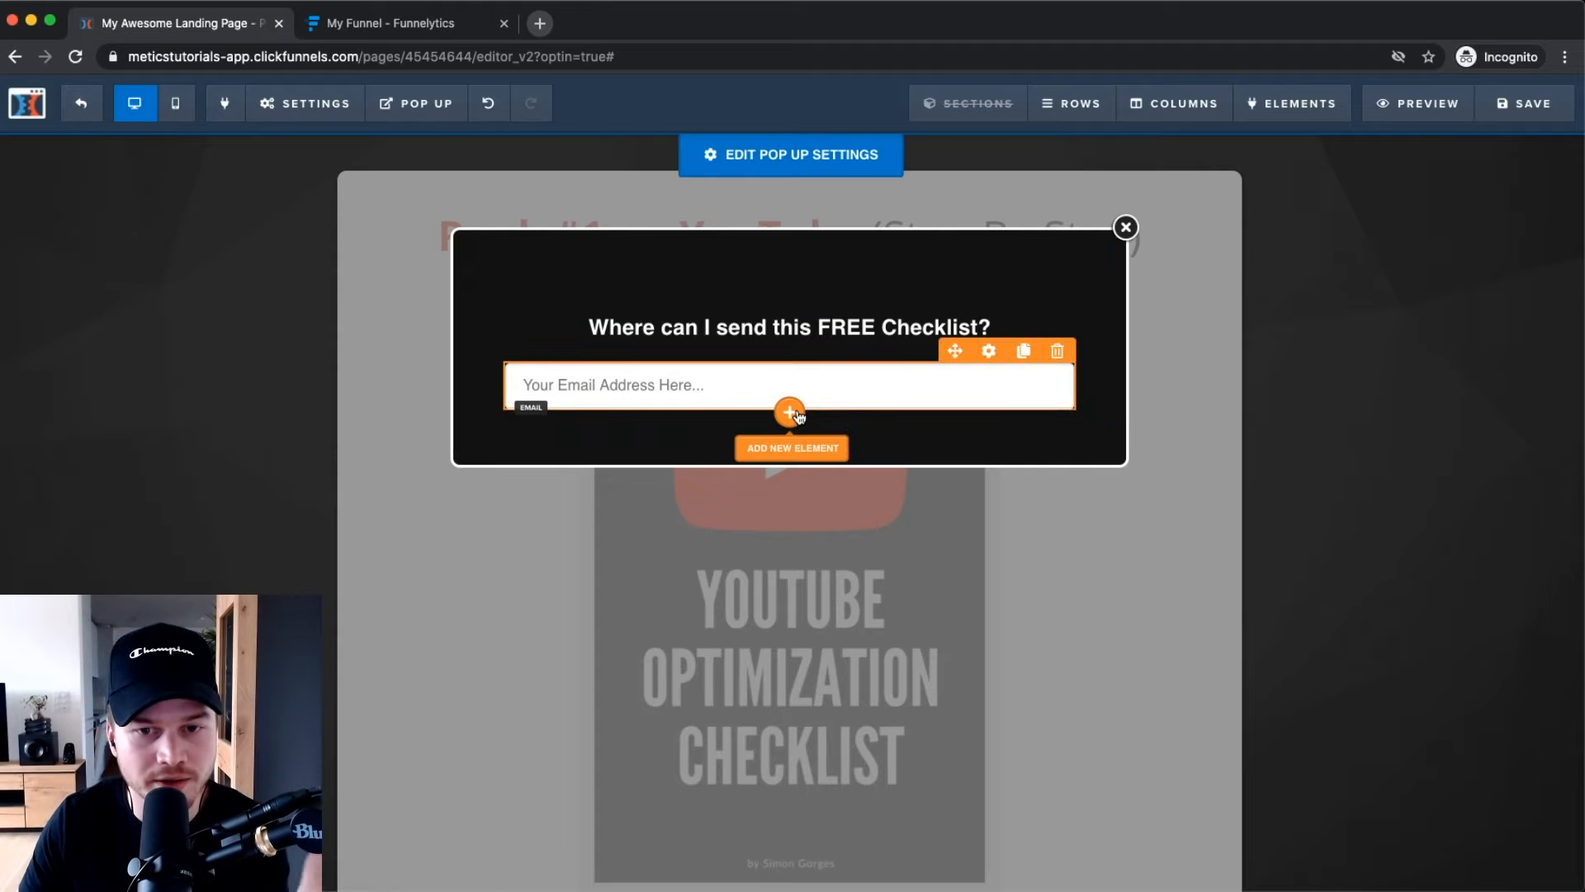
# Add a Button element below the email field in the popup.
pyautogui.click(790, 412)
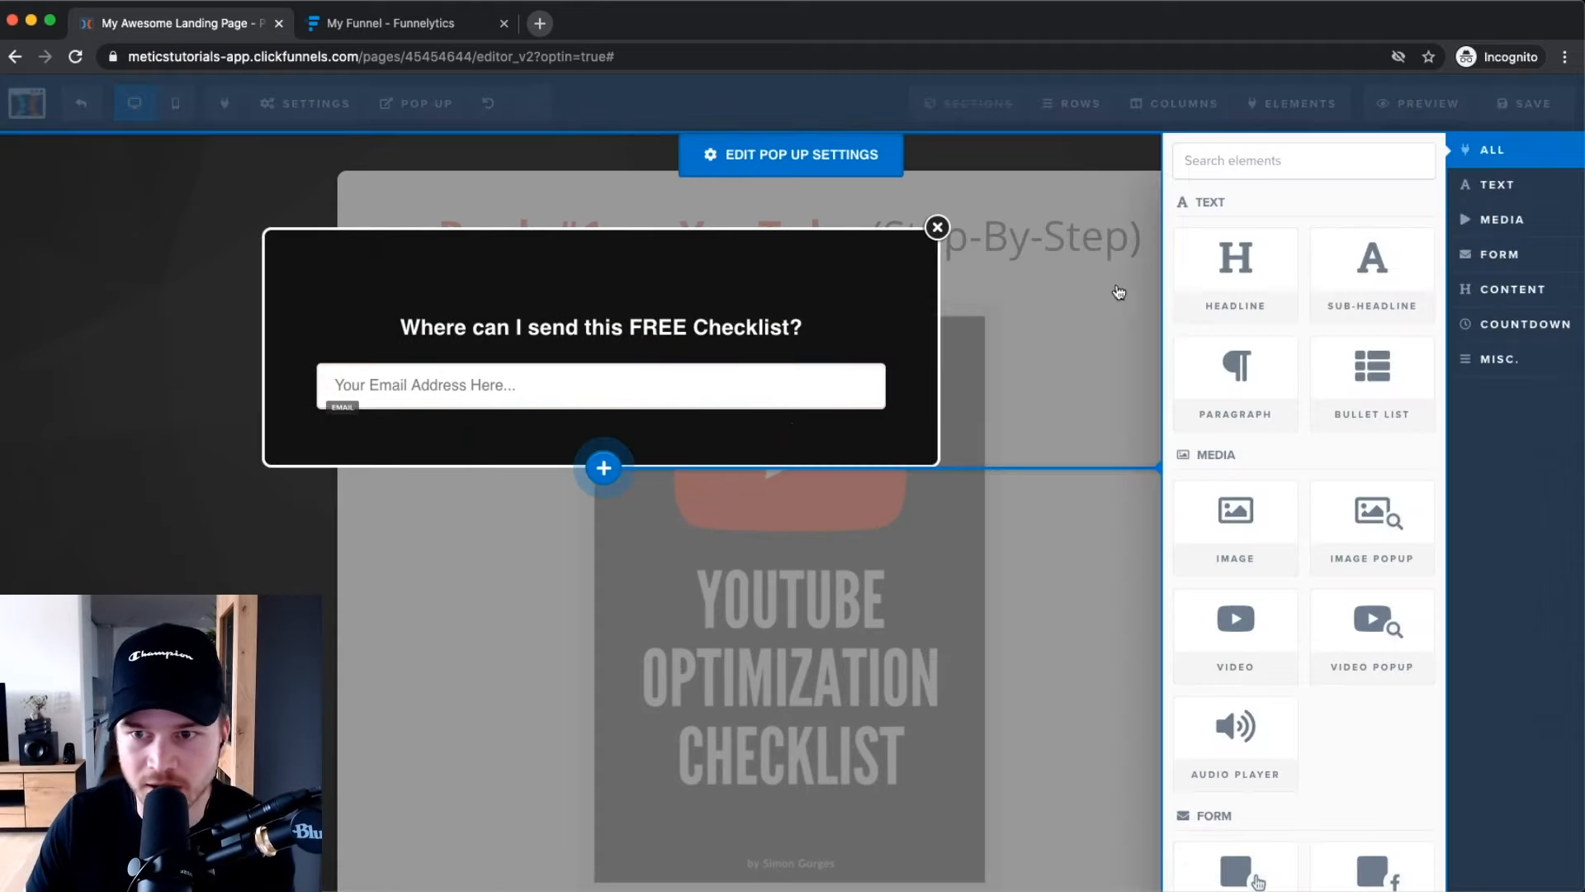
pyautogui.scroll(-5, 1235, 512)
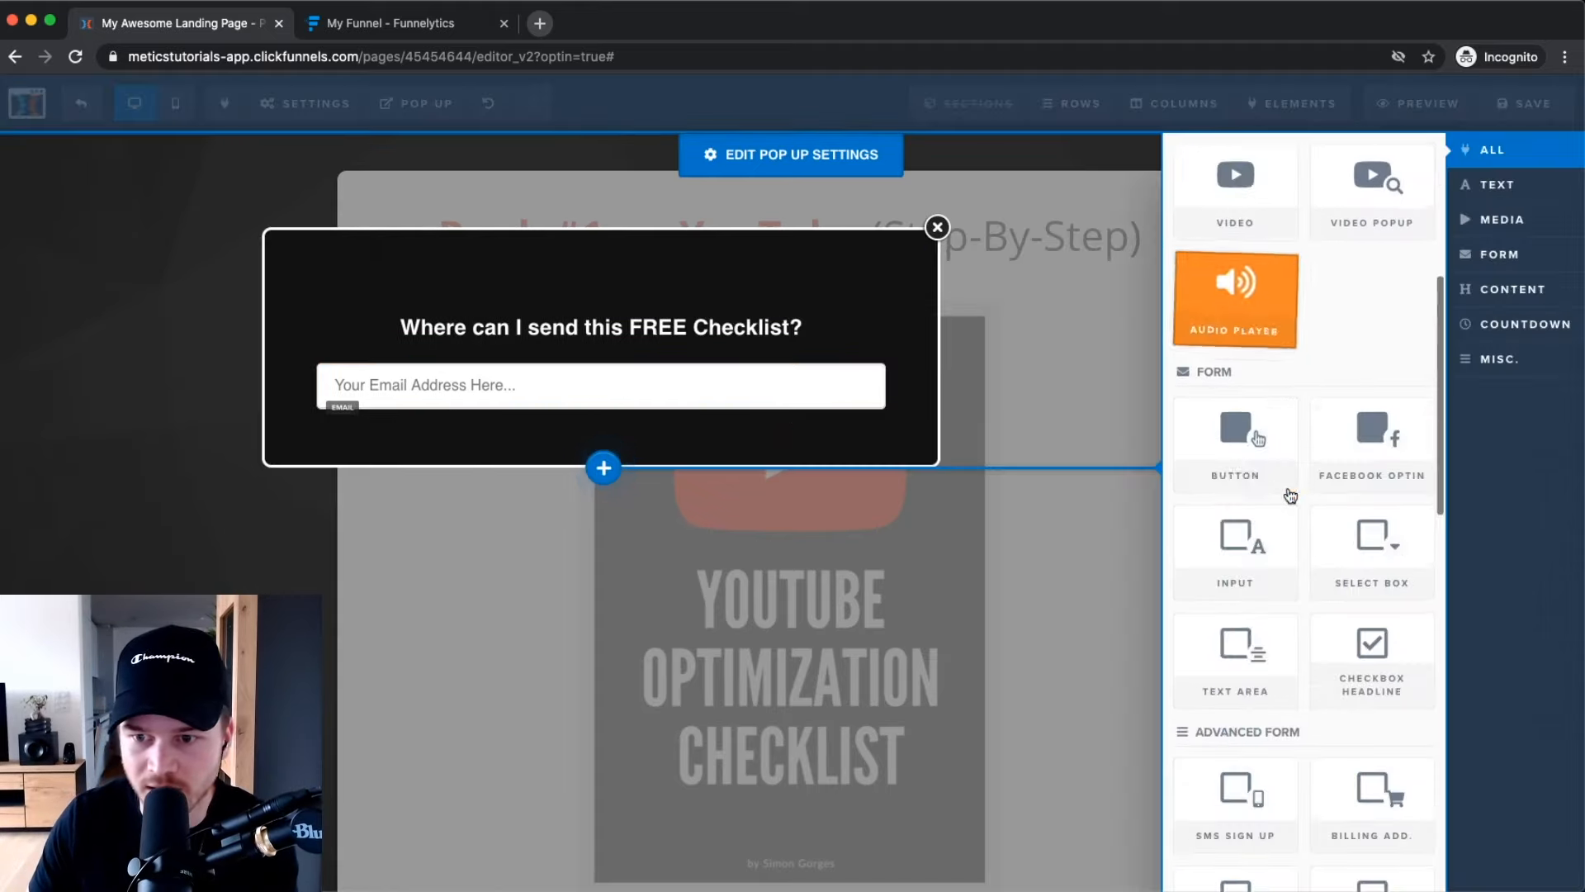
pyautogui.click(1222, 473)
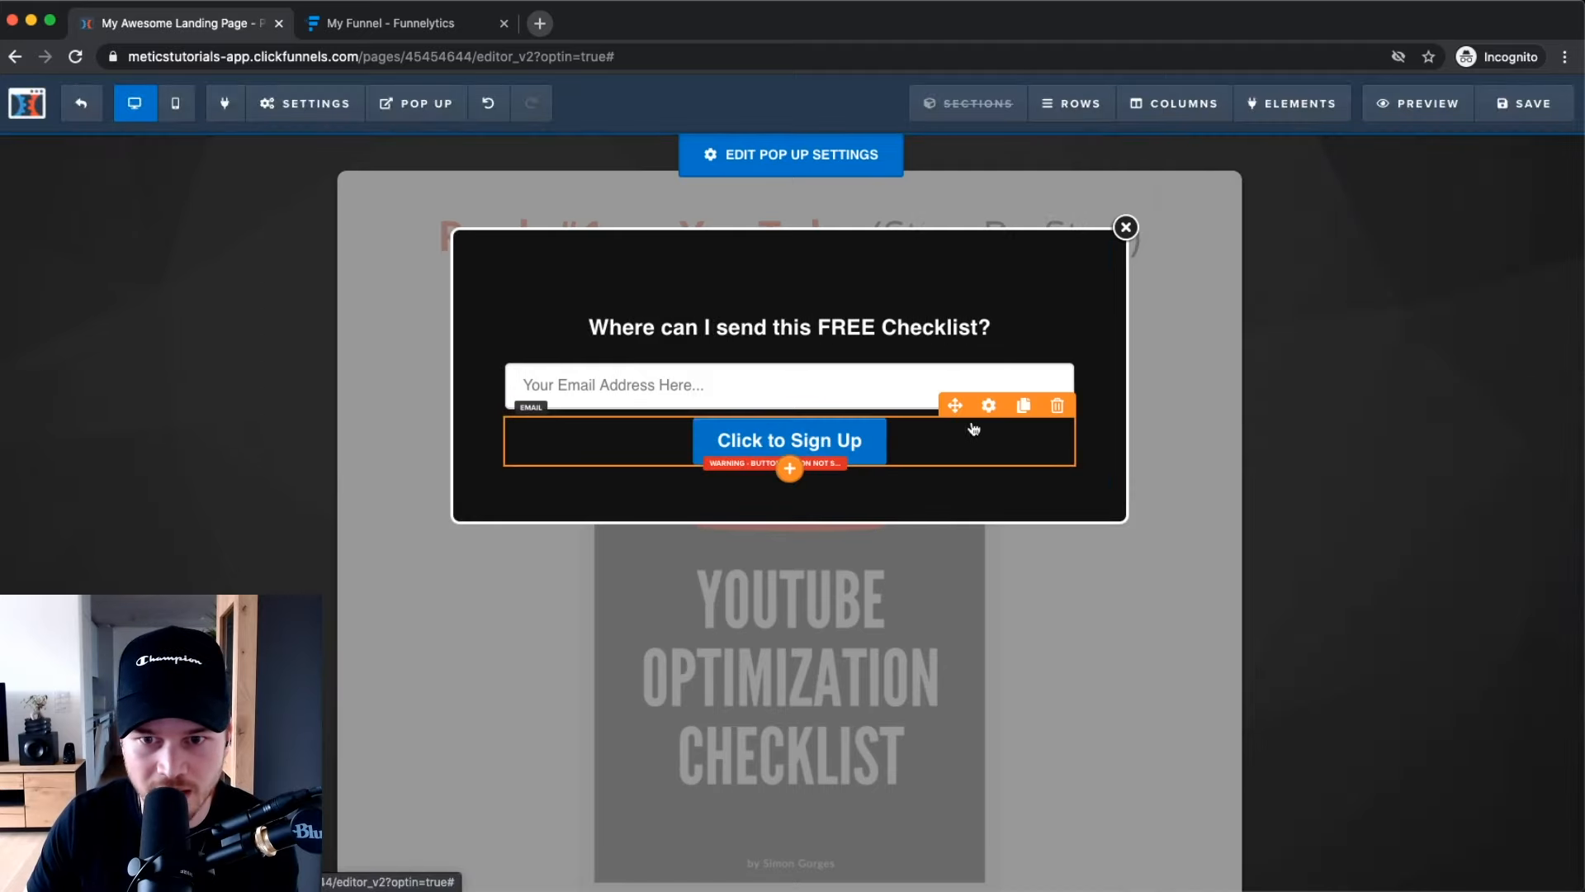
pyautogui.click(989, 404)
# Give the button top margin 35, label 'Send it to me now!' and font size 30.
pyautogui.moveTo(1395, 253); pyautogui.dragTo(1422, 253)
pyautogui.moveTo(1483, 371); pyautogui.dragTo(1363, 369)
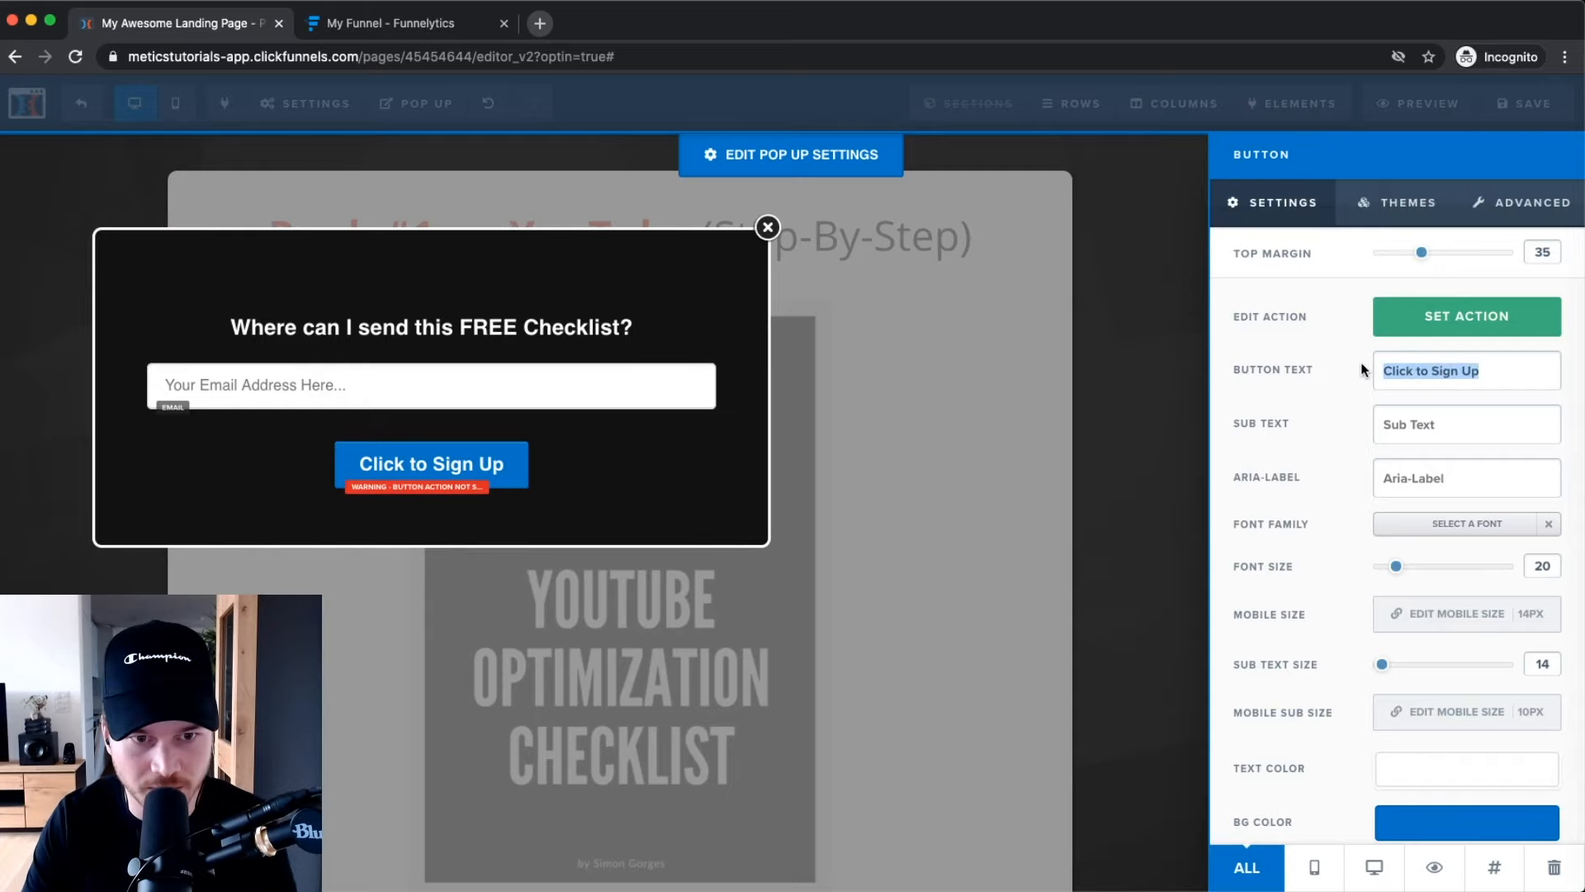
pyautogui.write('GetInsta')
pyautogui.press('BackSpace')
pyautogui.press('BackSpace')
pyautogui.press('BackSpace')
pyautogui.press('BackSpace')
pyautogui.press('BackSpace')
pyautogui.write('Insta')
pyautogui.press('BackSpace')
pyautogui.press('BackSpace')
pyautogui.press('BackSpace')
pyautogui.press('BackSpace')
pyautogui.press('BackSpace')
pyautogui.press('BackSpace')
pyautogui.press('BackSpace')
pyautogui.press('BackSpace')
pyautogui.press('BackSpace')
pyautogui.write('Sen')
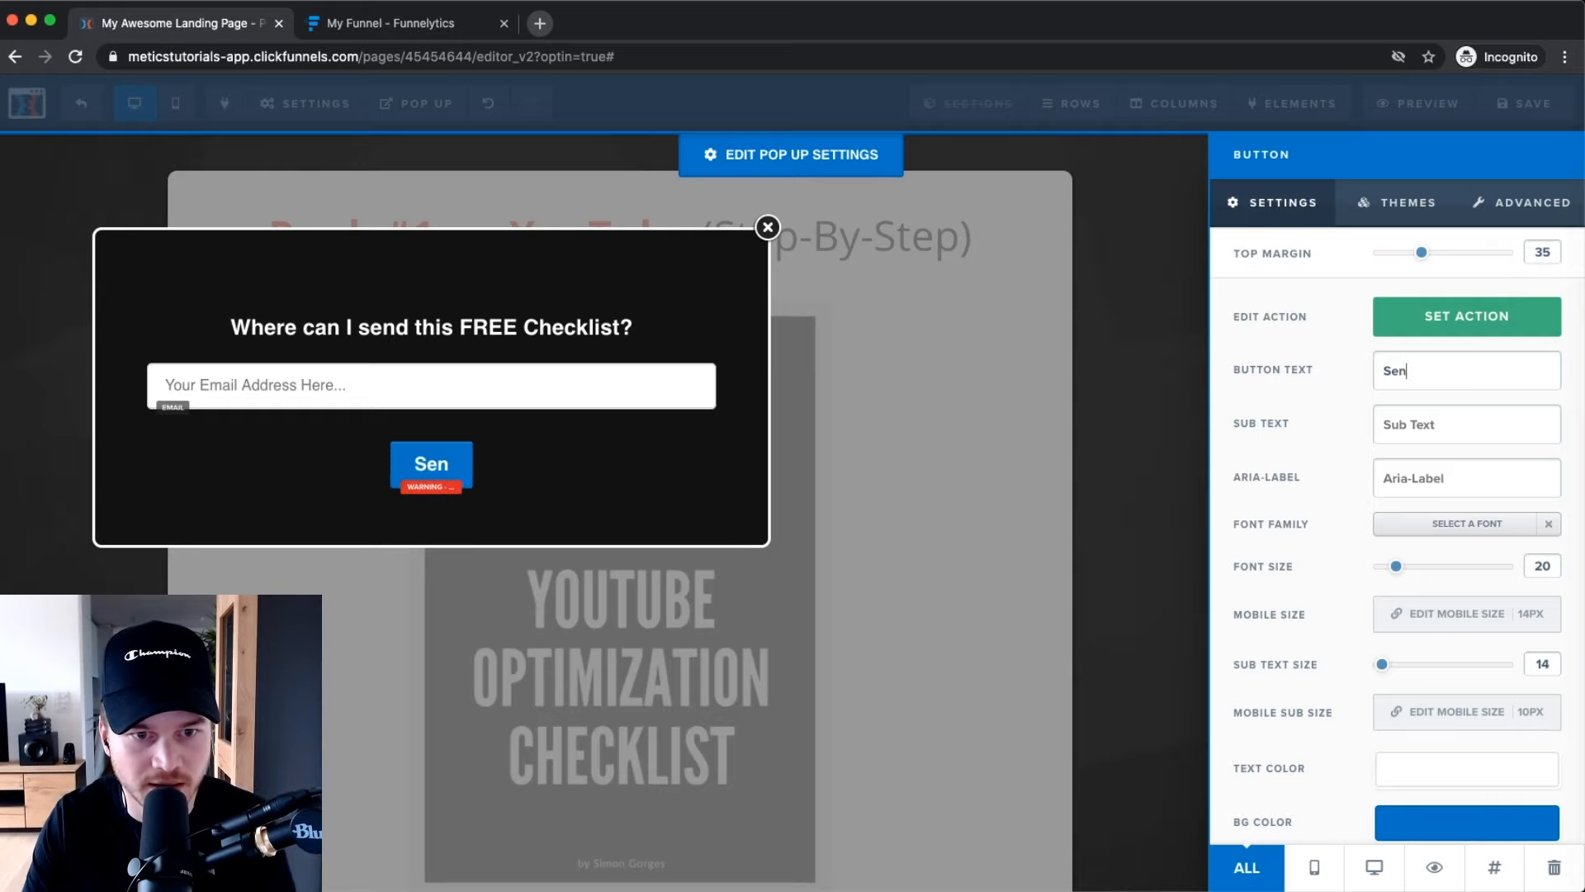
pyautogui.write('d it to me now!')
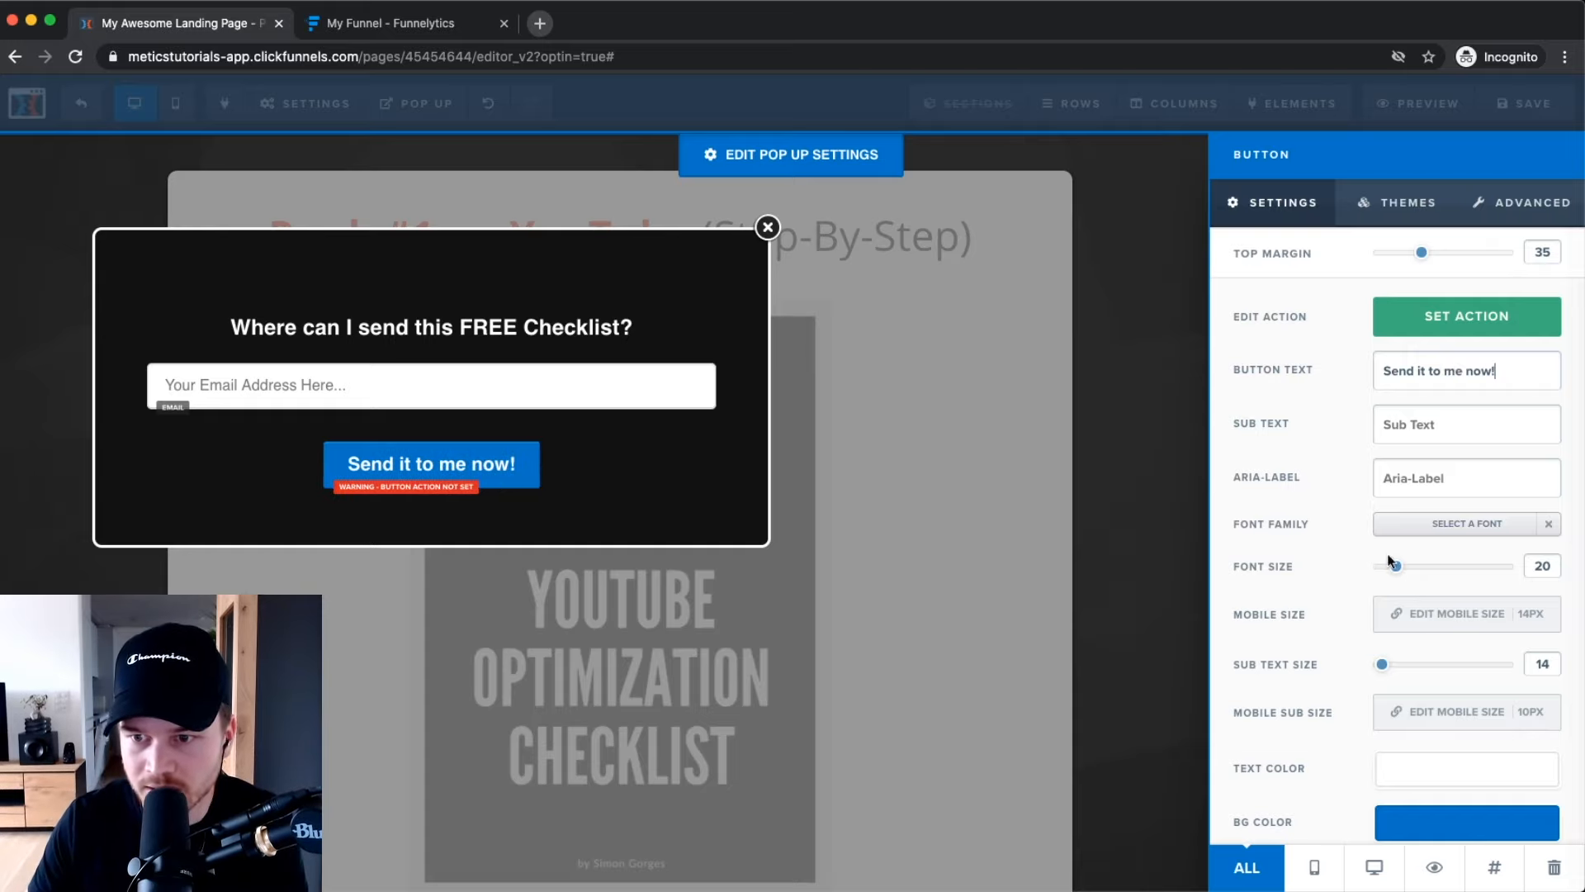
pyautogui.moveTo(1392, 575); pyautogui.dragTo(1420, 571)
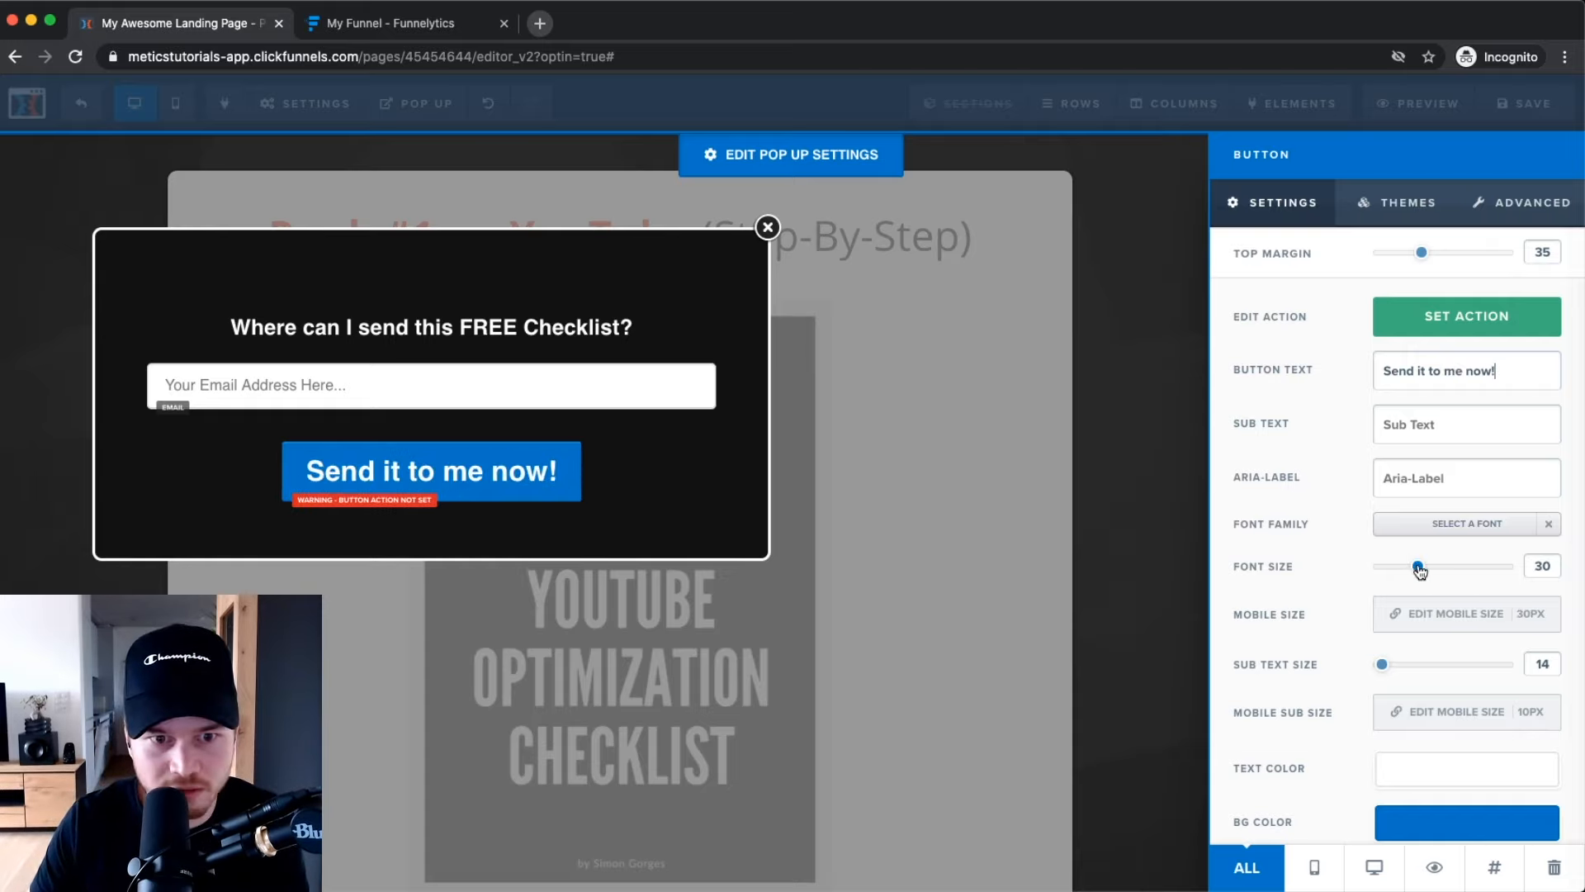
# Apply the Orange Button theme to the 'Send it to me now!' button.
pyautogui.click(1403, 202)
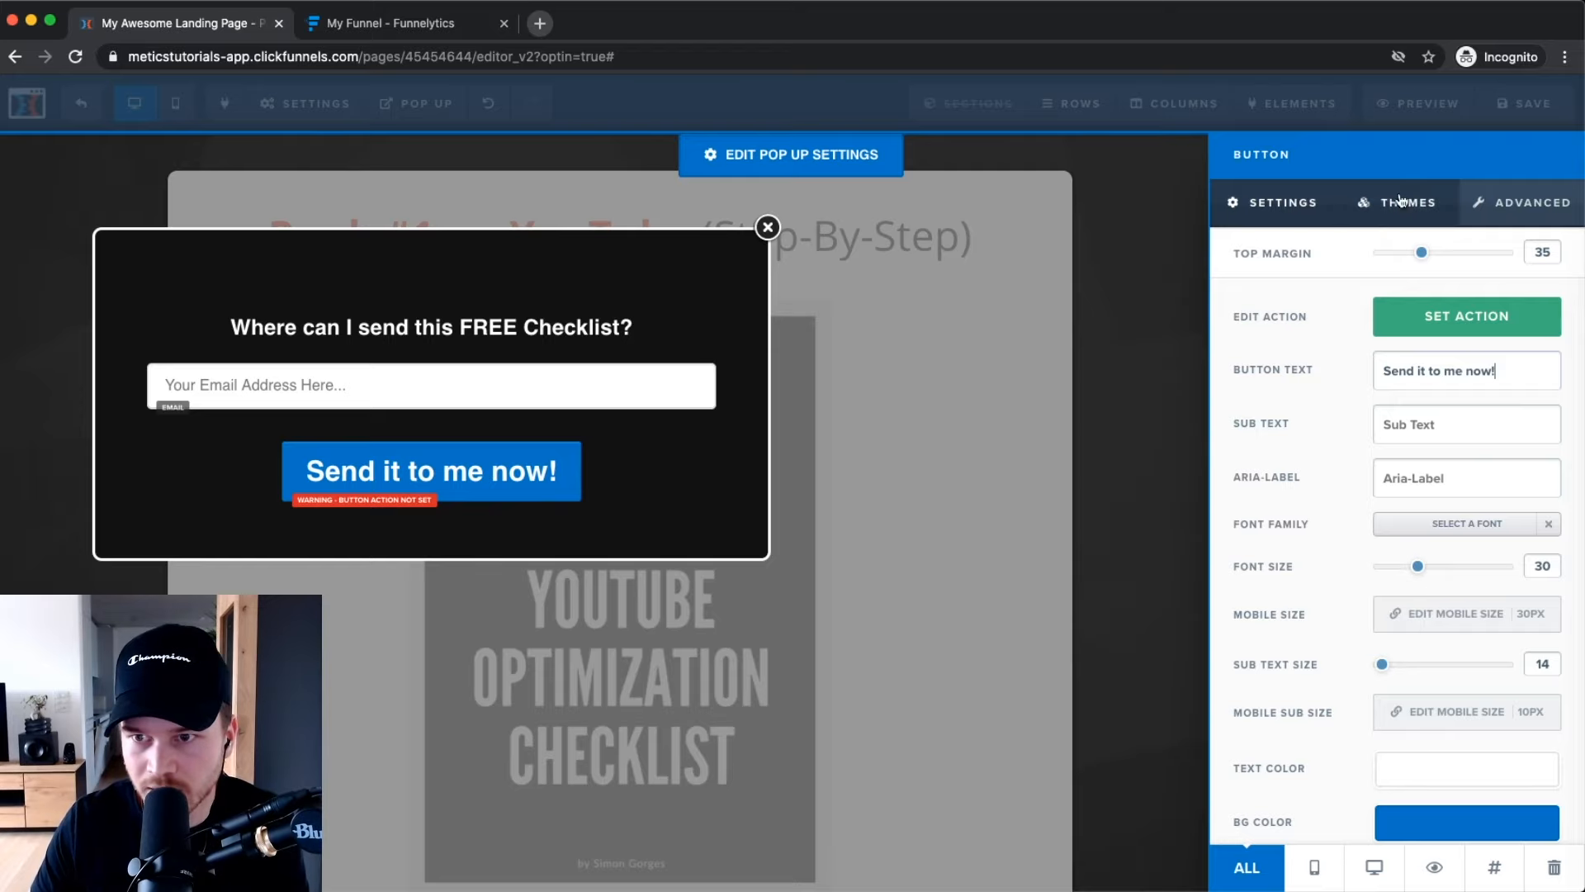
pyautogui.click(1338, 590)
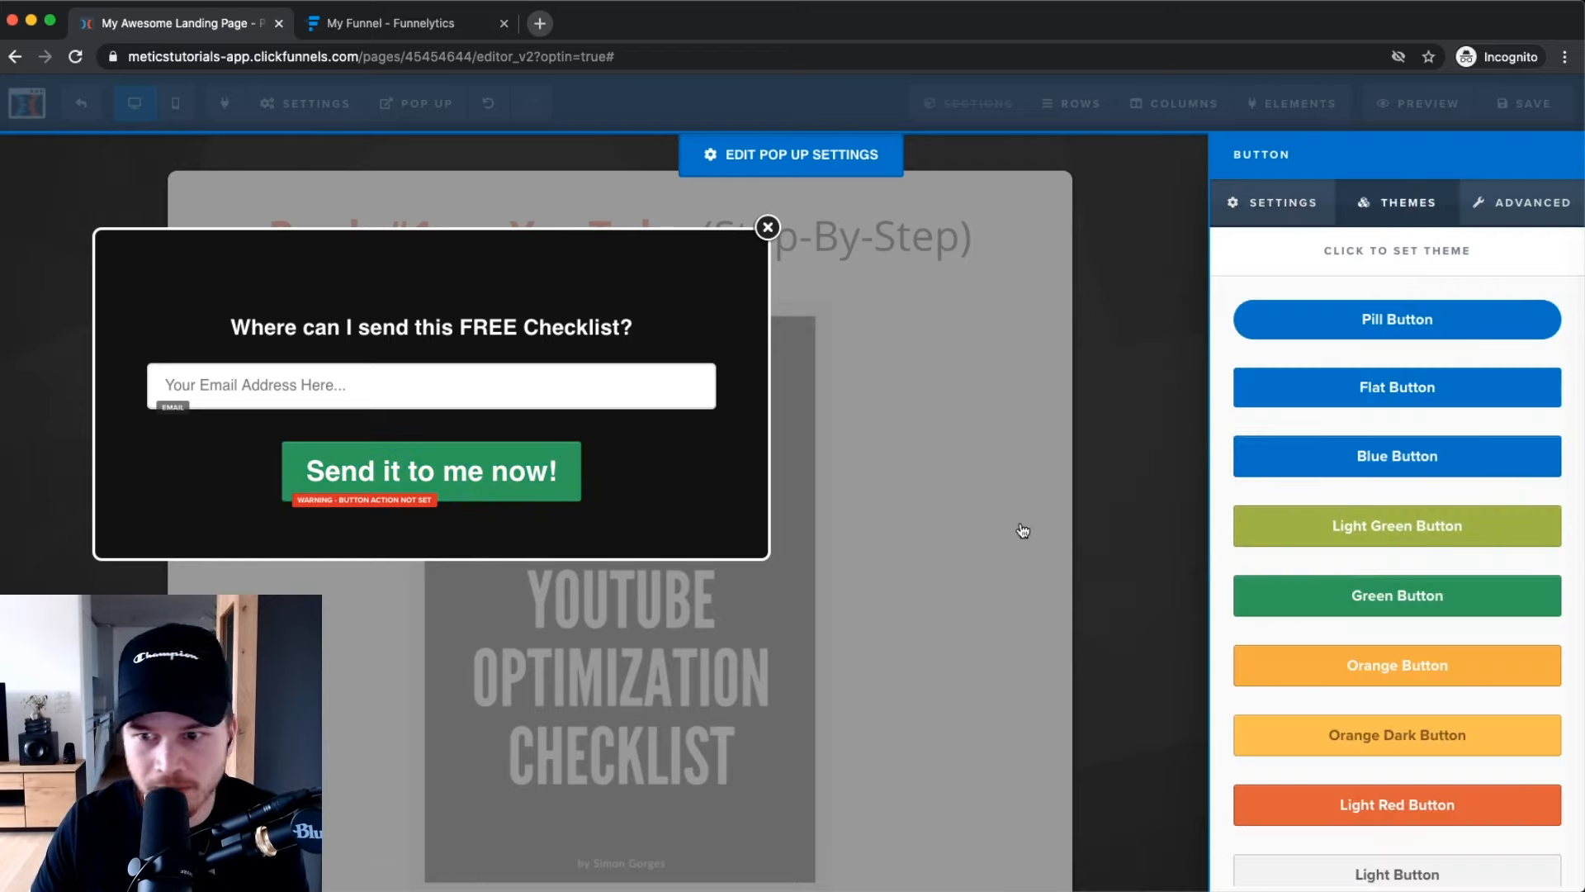
pyautogui.click(1412, 666)
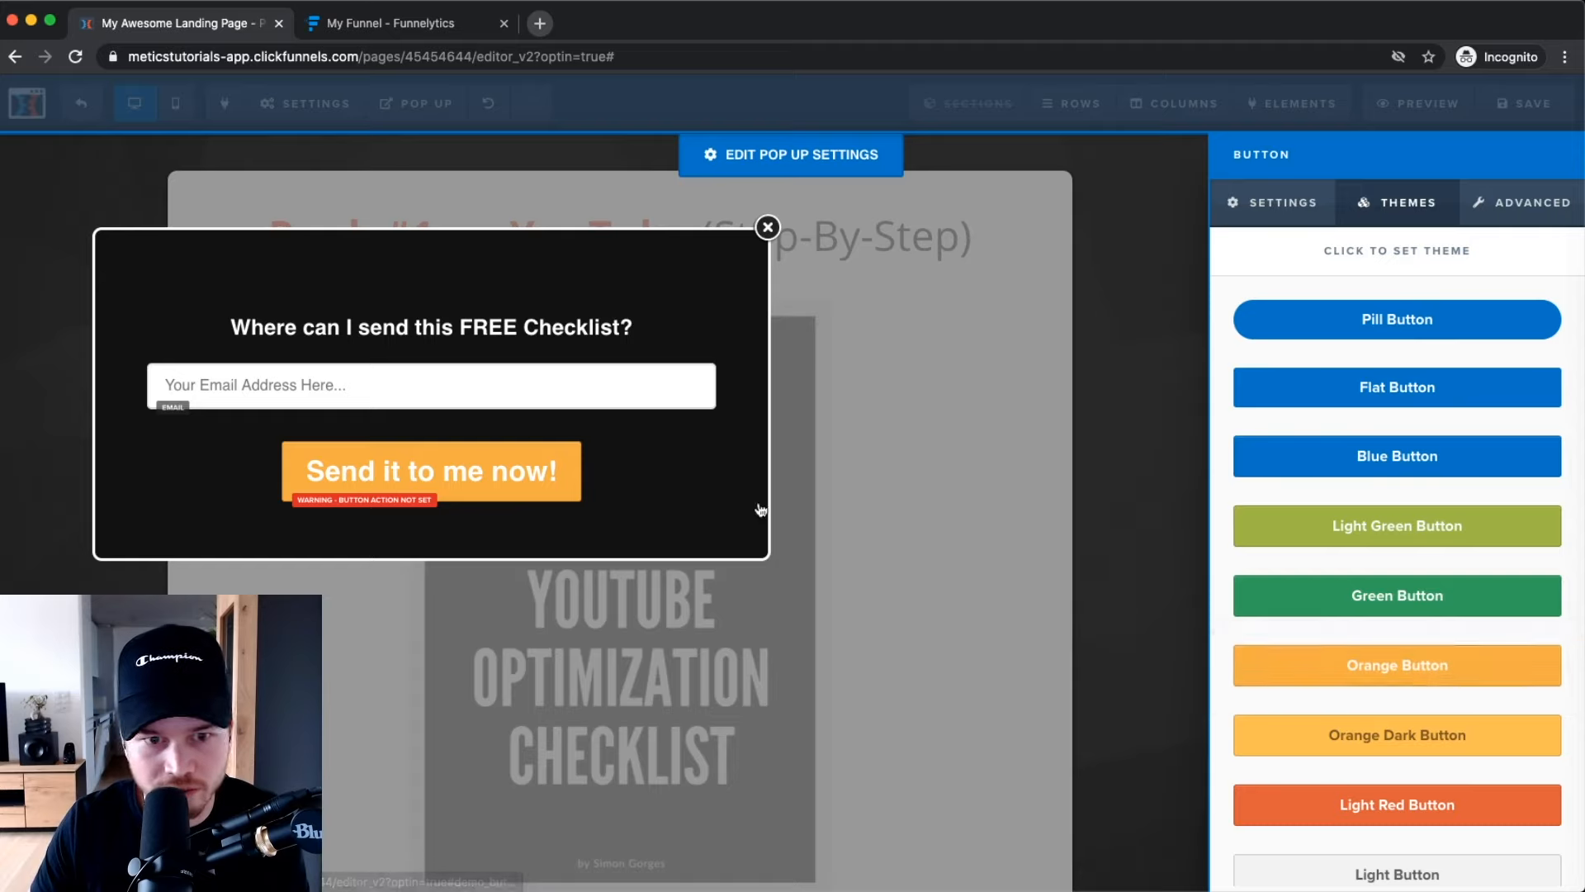
pyautogui.click(1372, 730)
pyautogui.click(1384, 663)
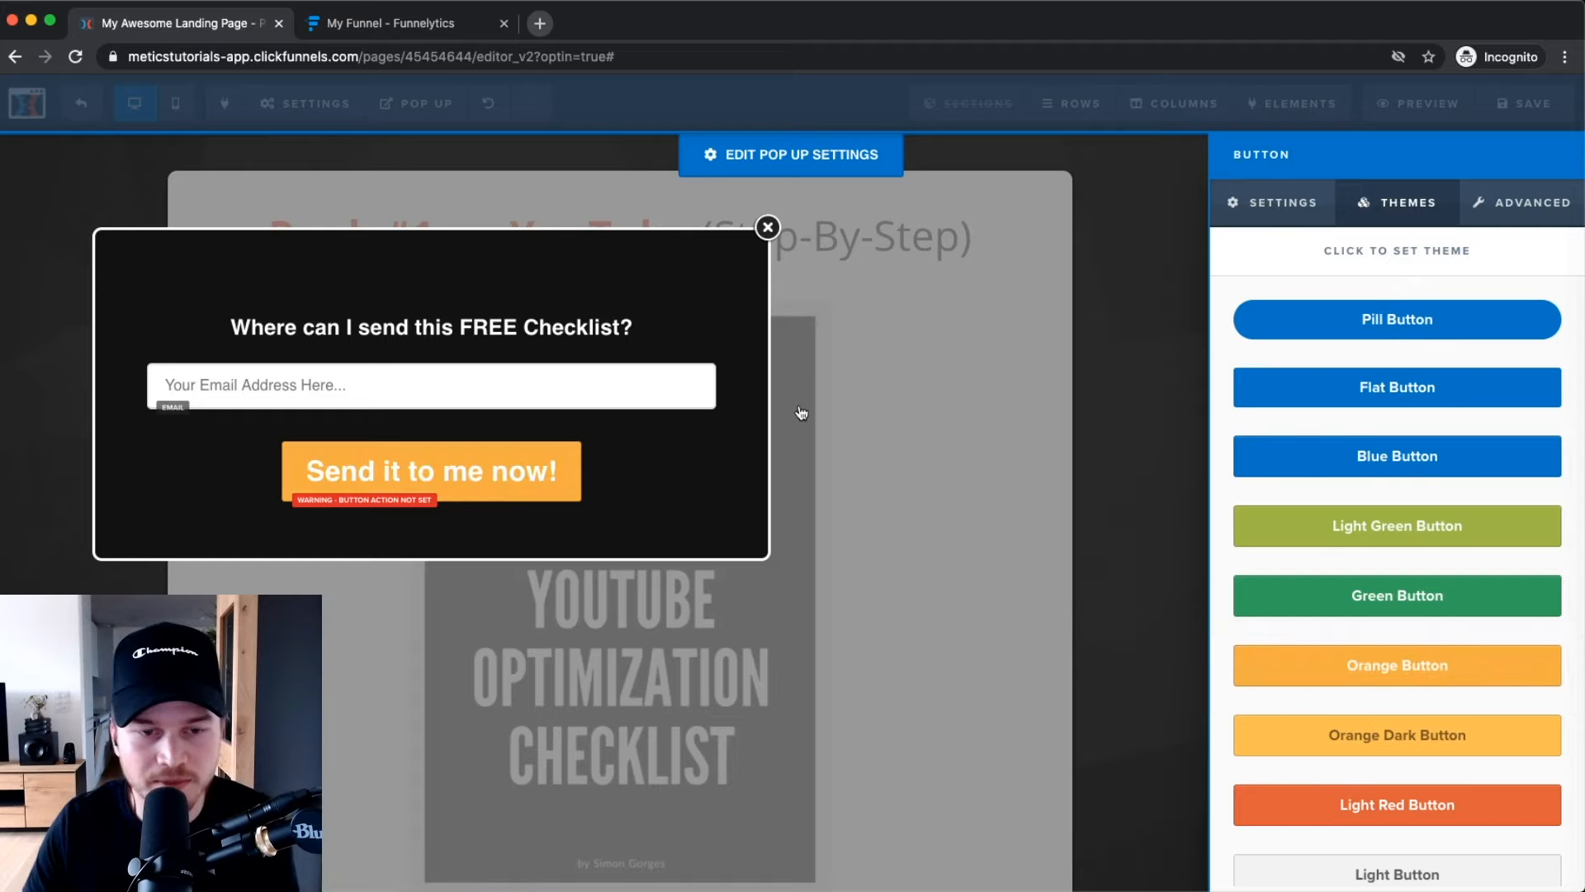
pyautogui.click(1271, 202)
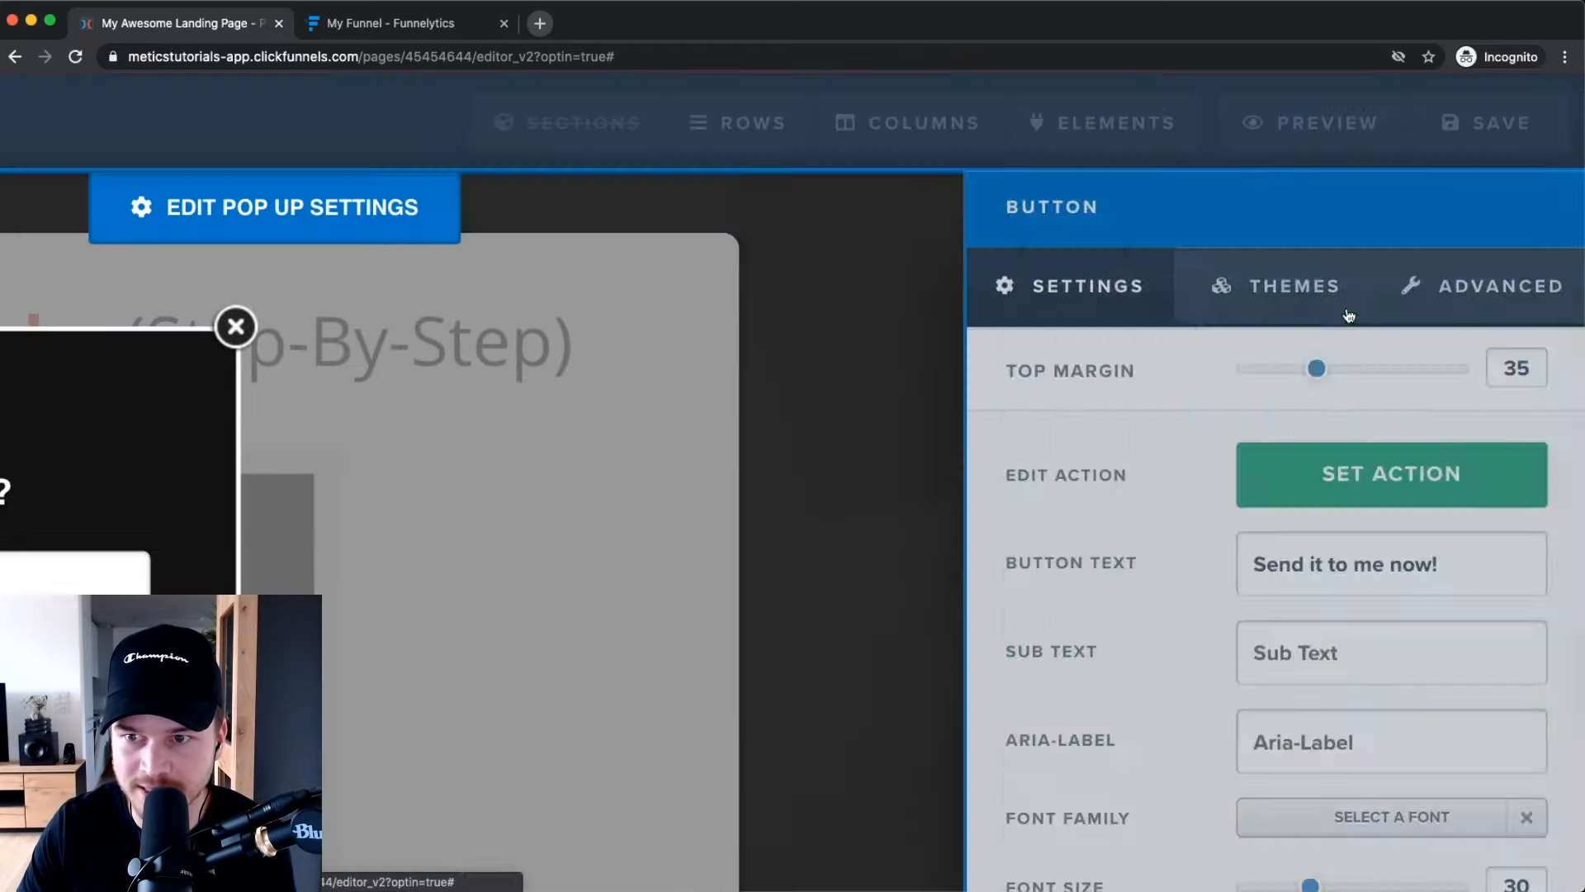
# Set the button's action to Submit Order / Submit Form.
pyautogui.click(1469, 320)
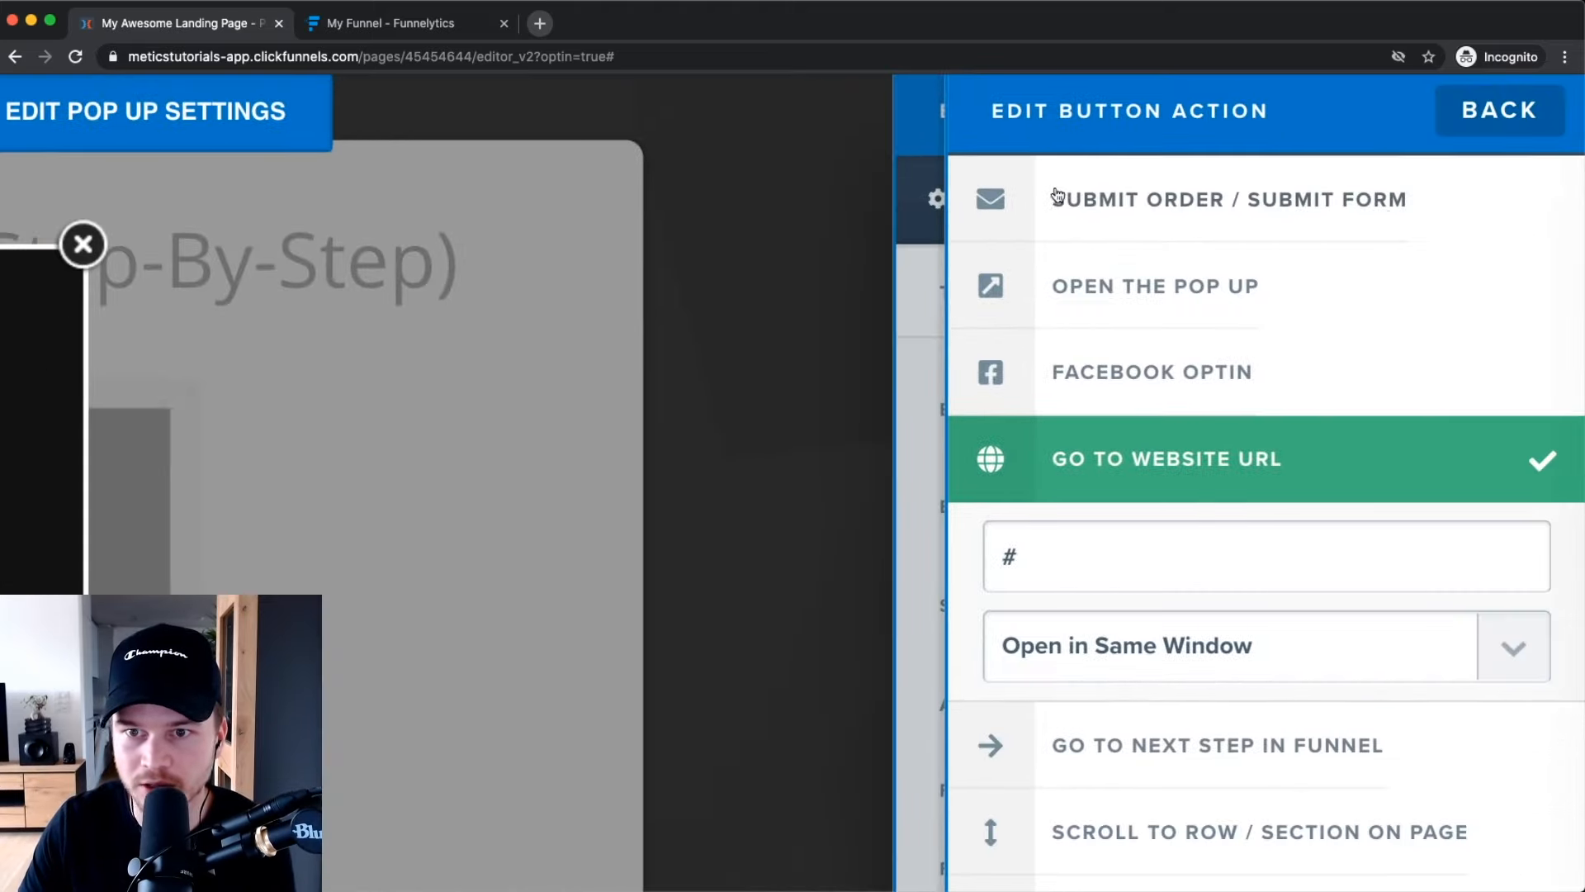
pyautogui.click(1278, 205)
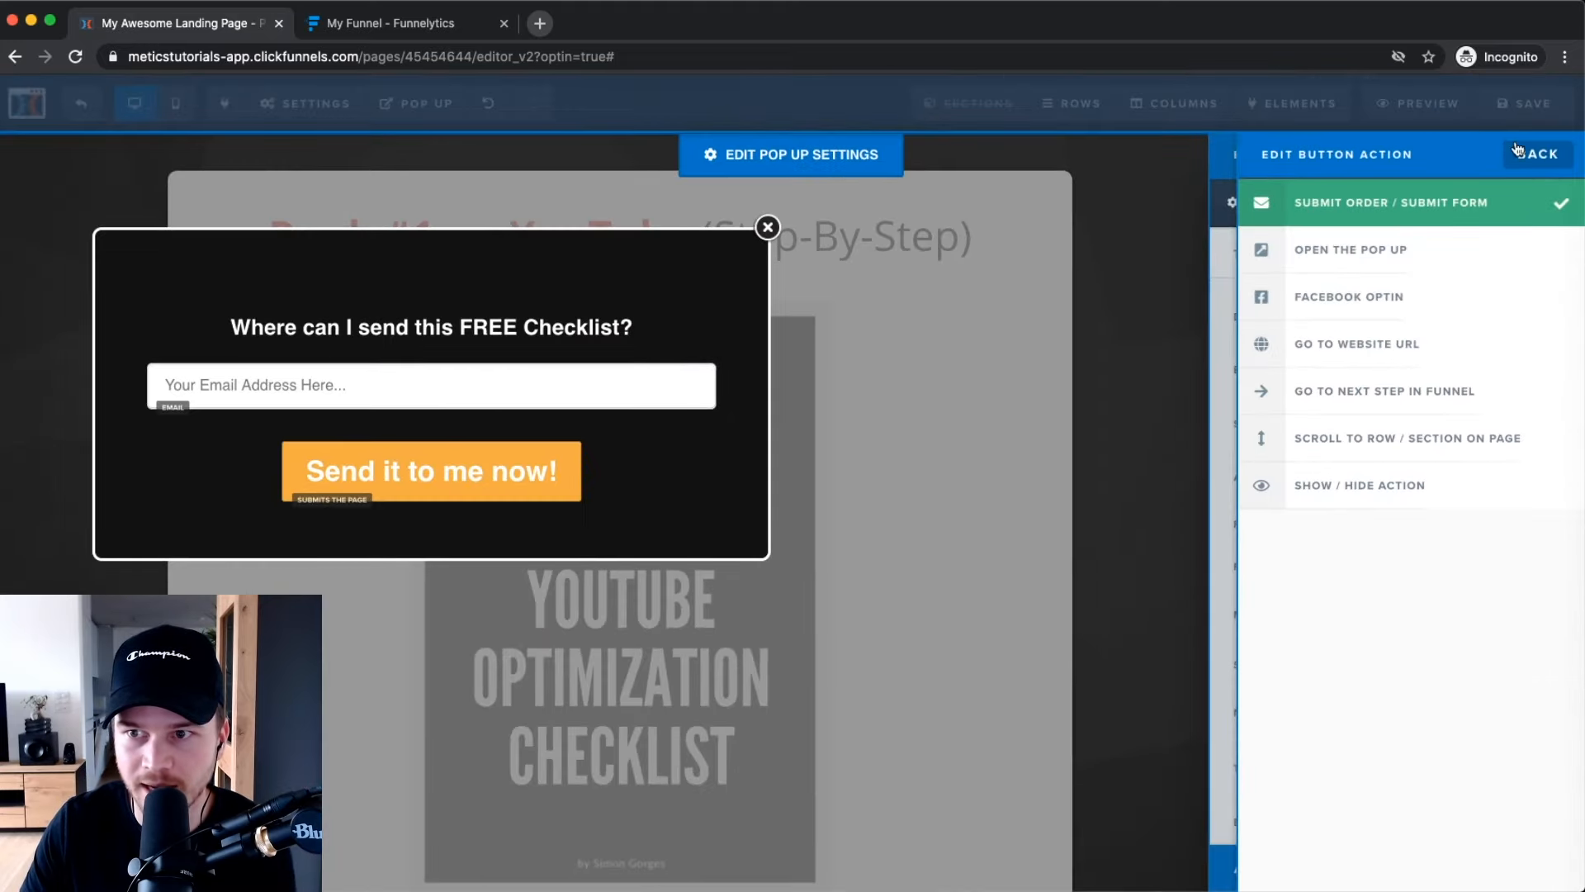
pyautogui.click(1518, 151)
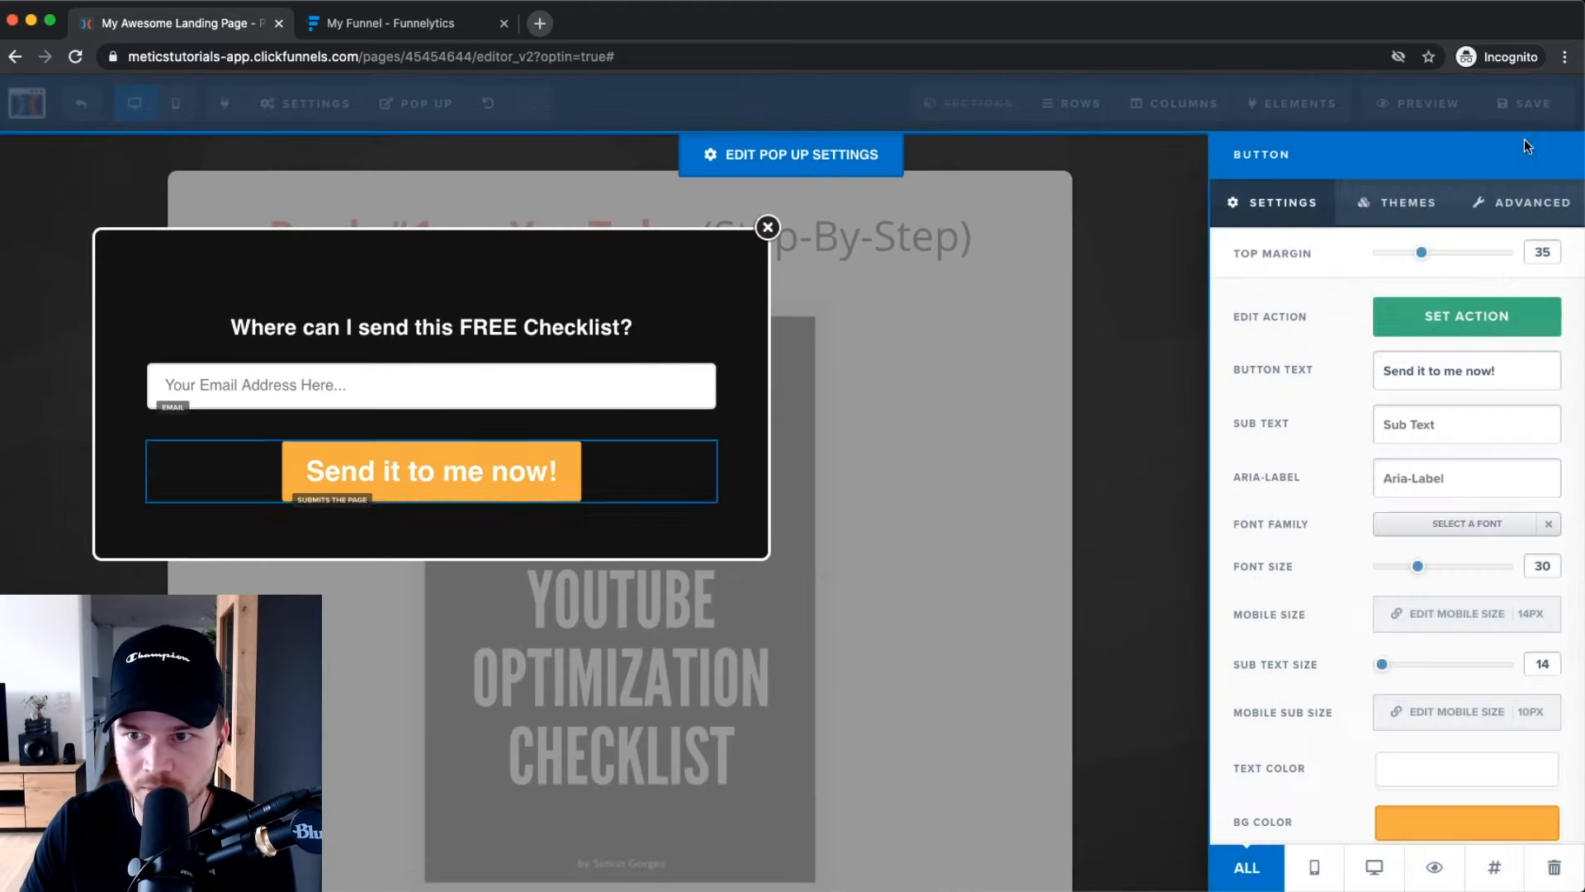
pyautogui.click(1099, 273)
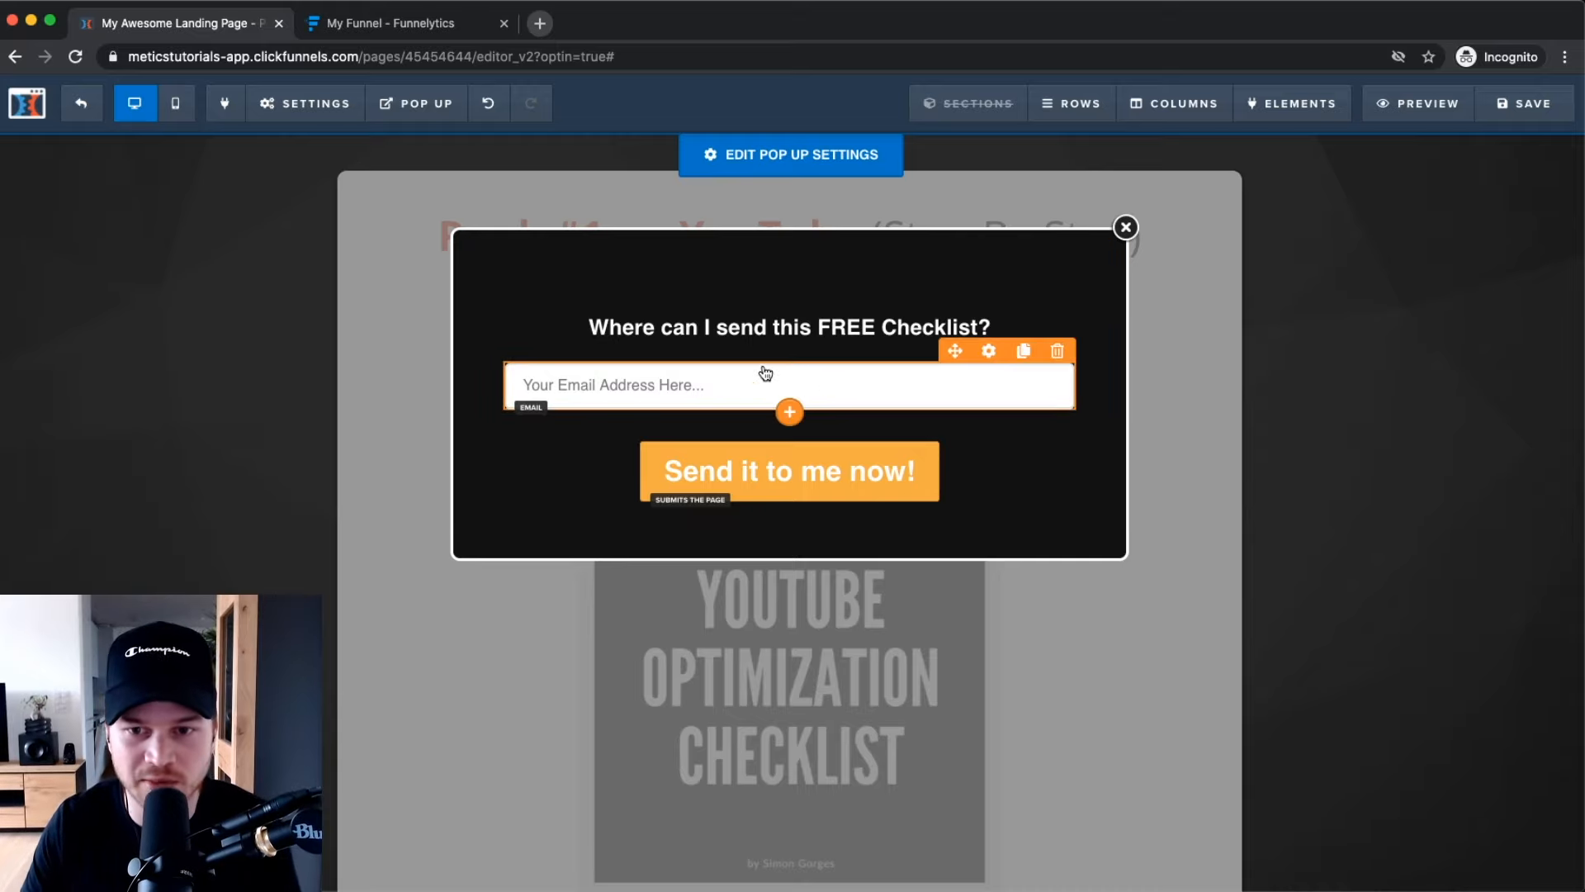
# Exit the pop-up editor to return to the landing page with the checklist image.
pyautogui.click(1408, 584)
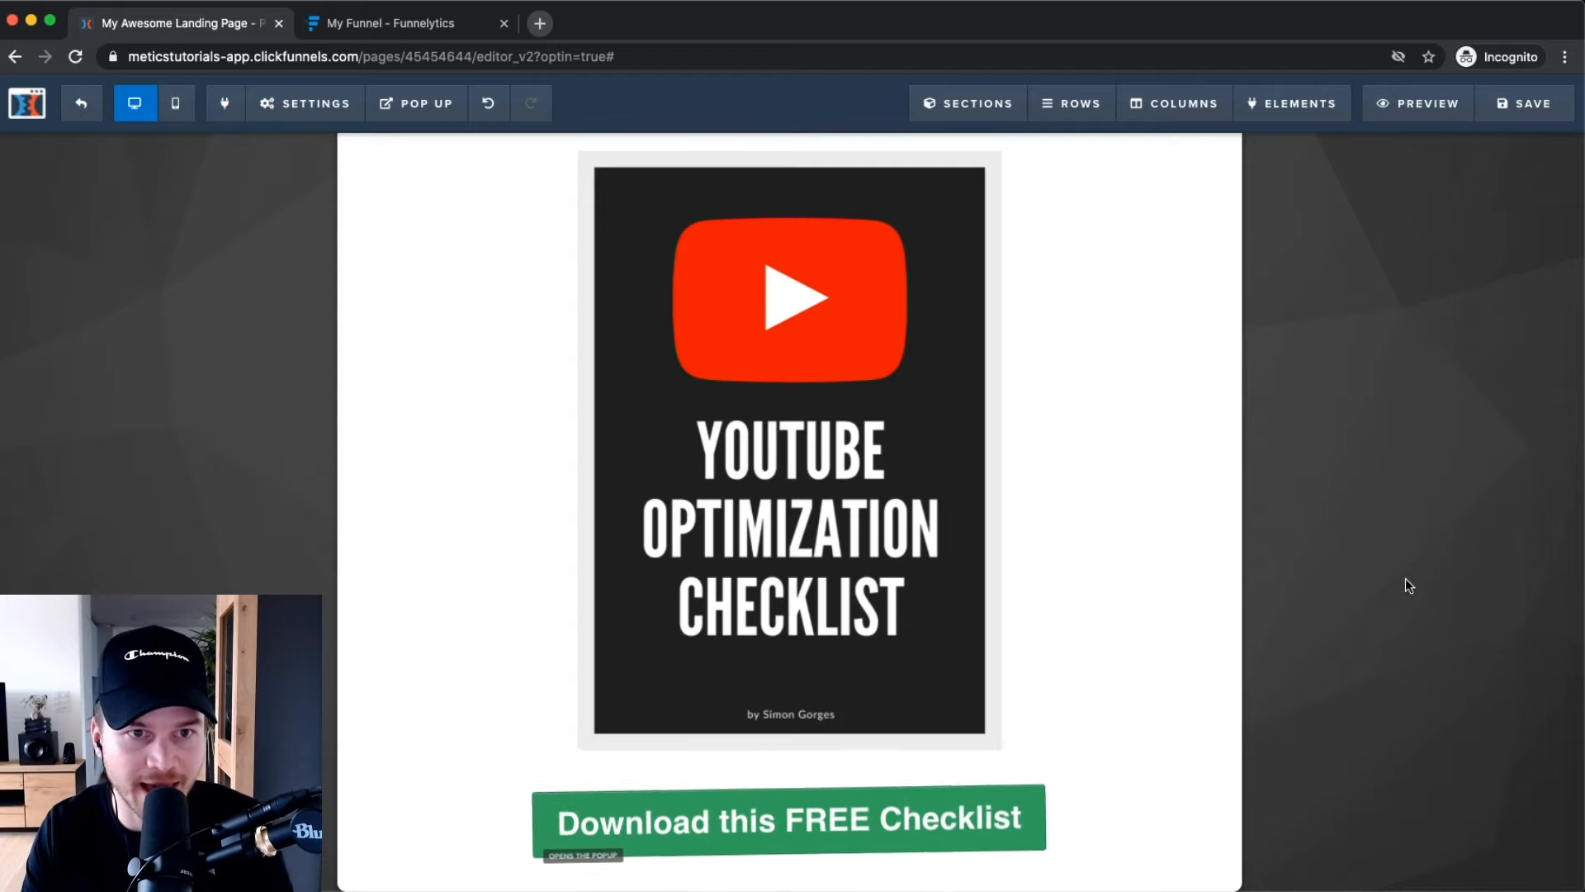
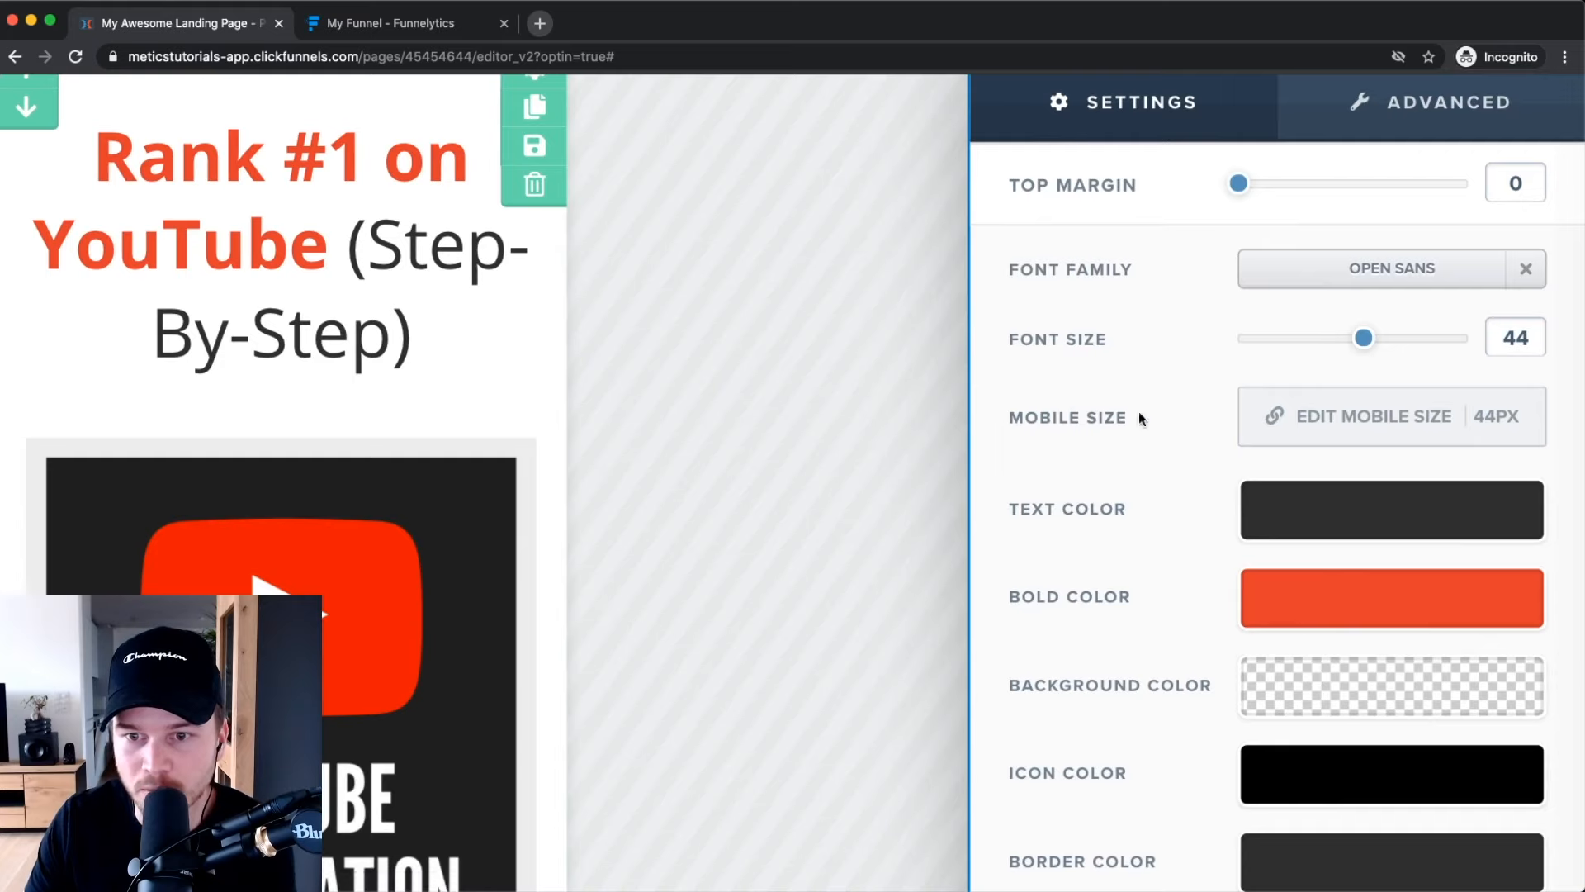
# Give the 'Rank #1 on YouTube' headline a separate 32px mobile font size, keeping 44px on desktop.
pyautogui.click(1401, 422)
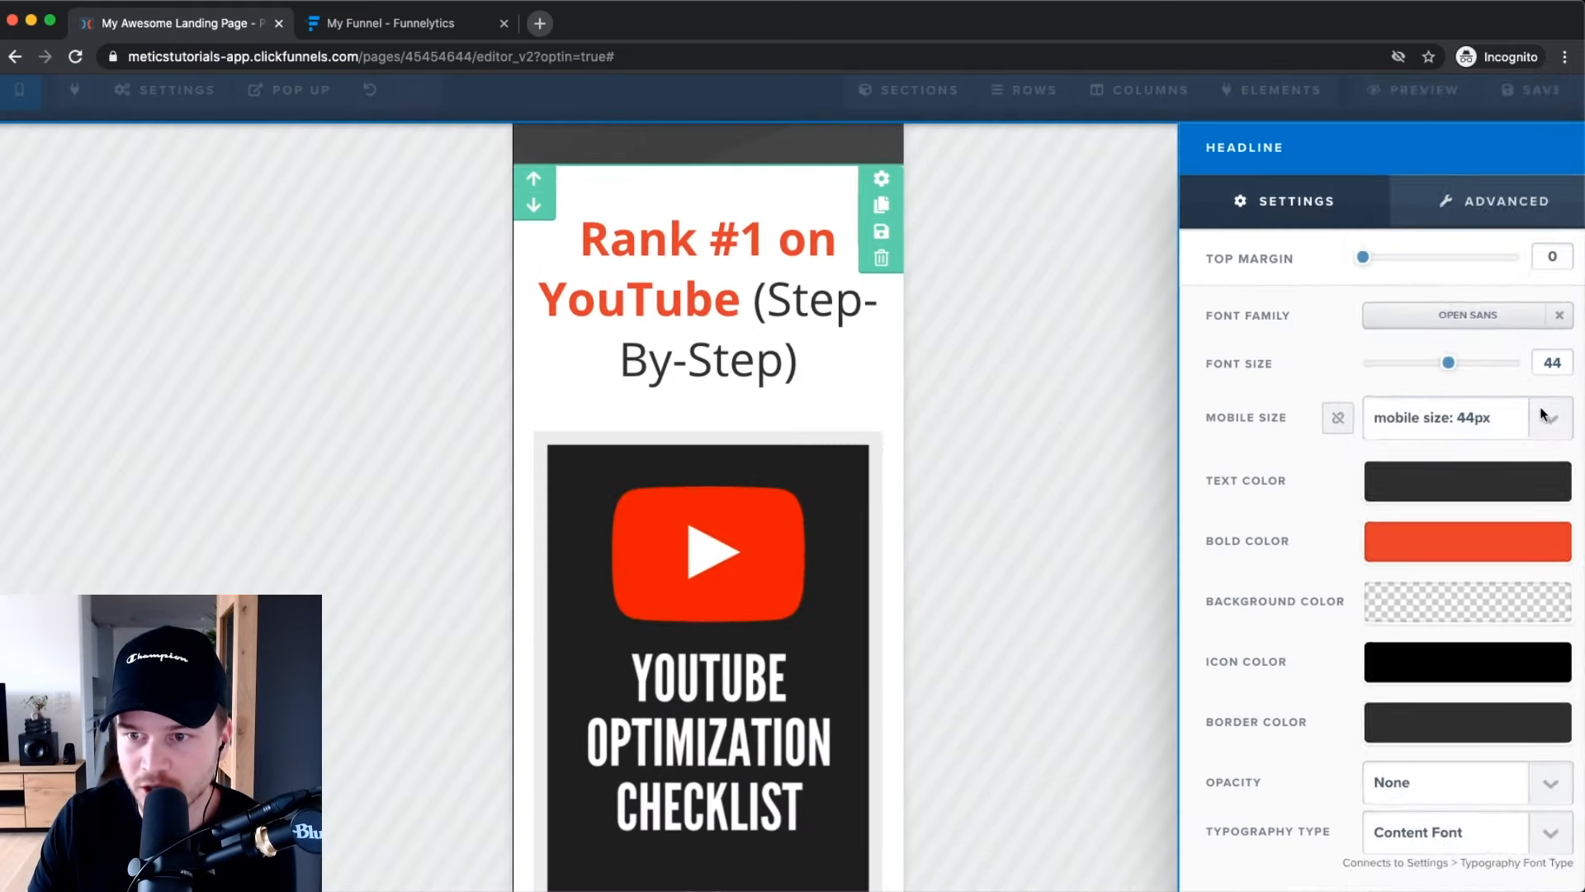
pyautogui.click(1519, 418)
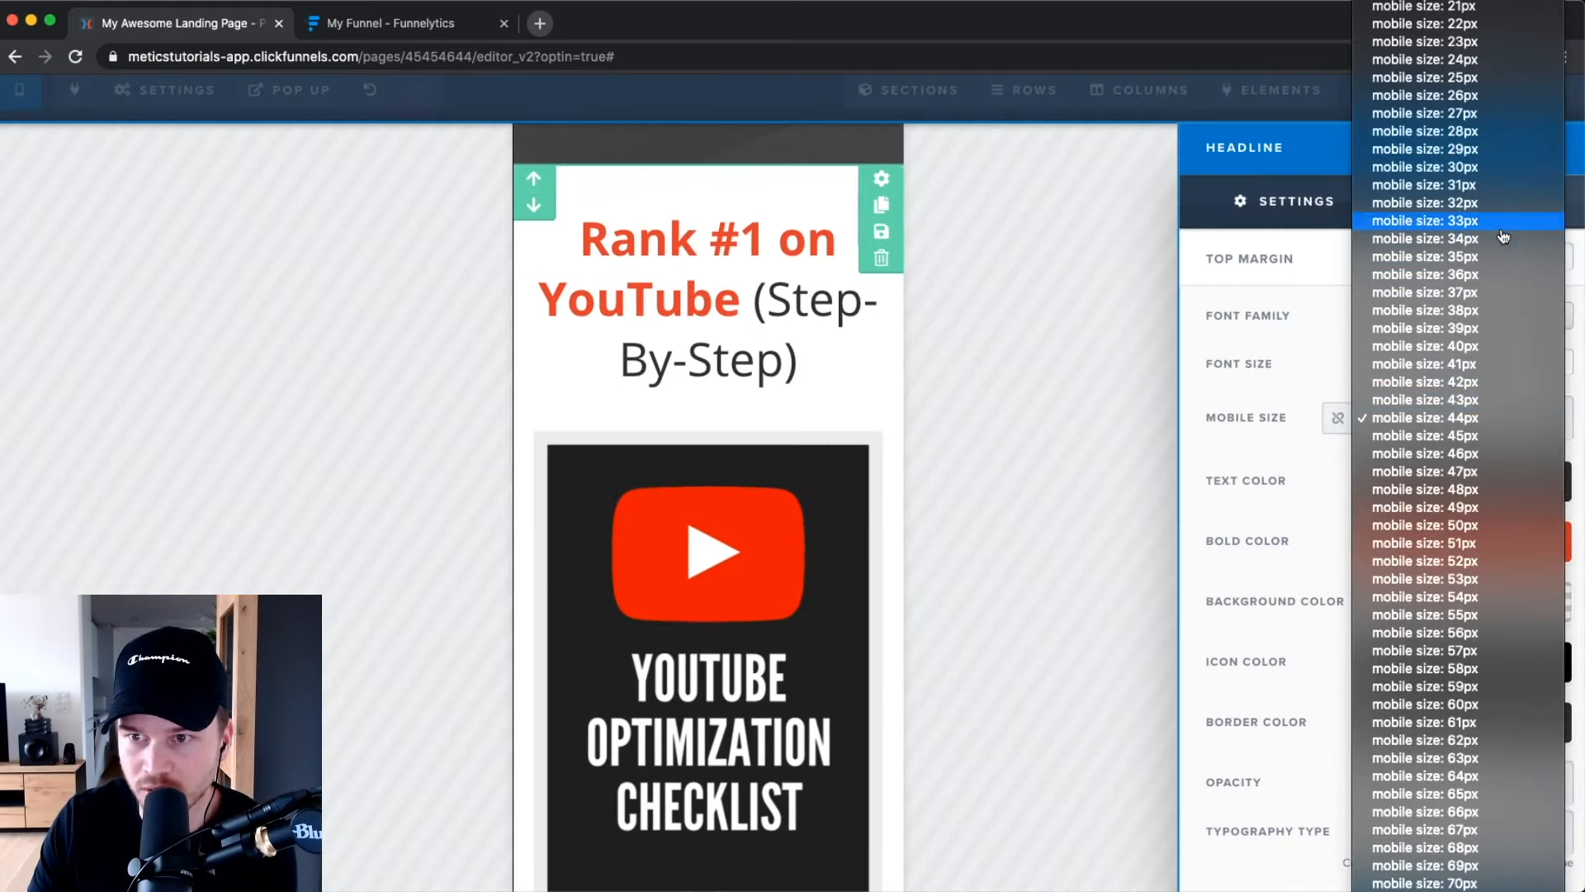
pyautogui.click(1502, 203)
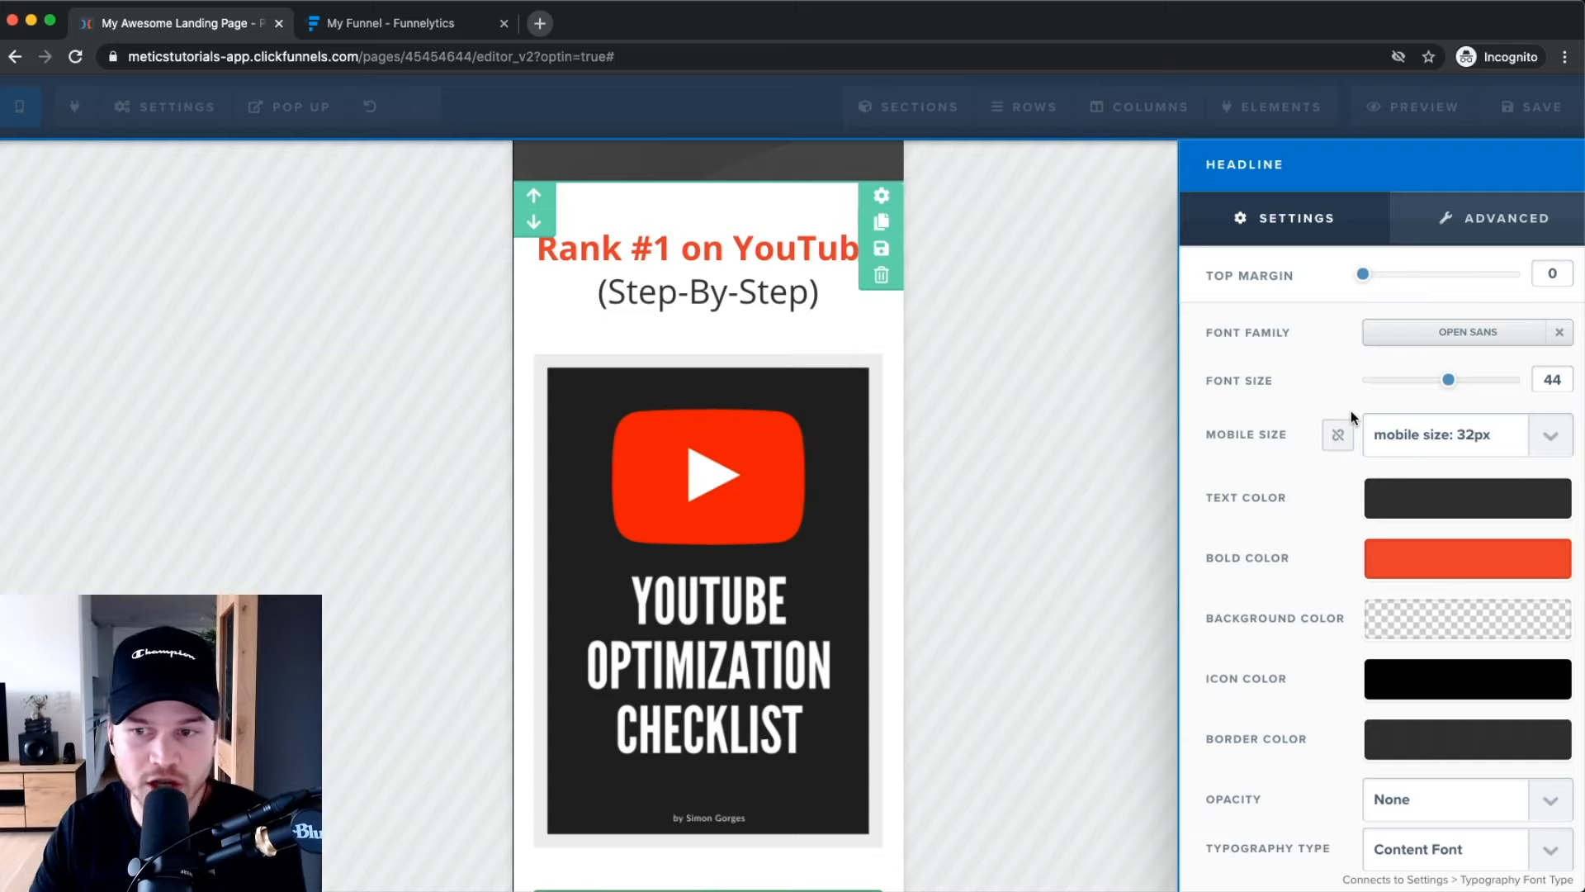
pyautogui.click(153, 158)
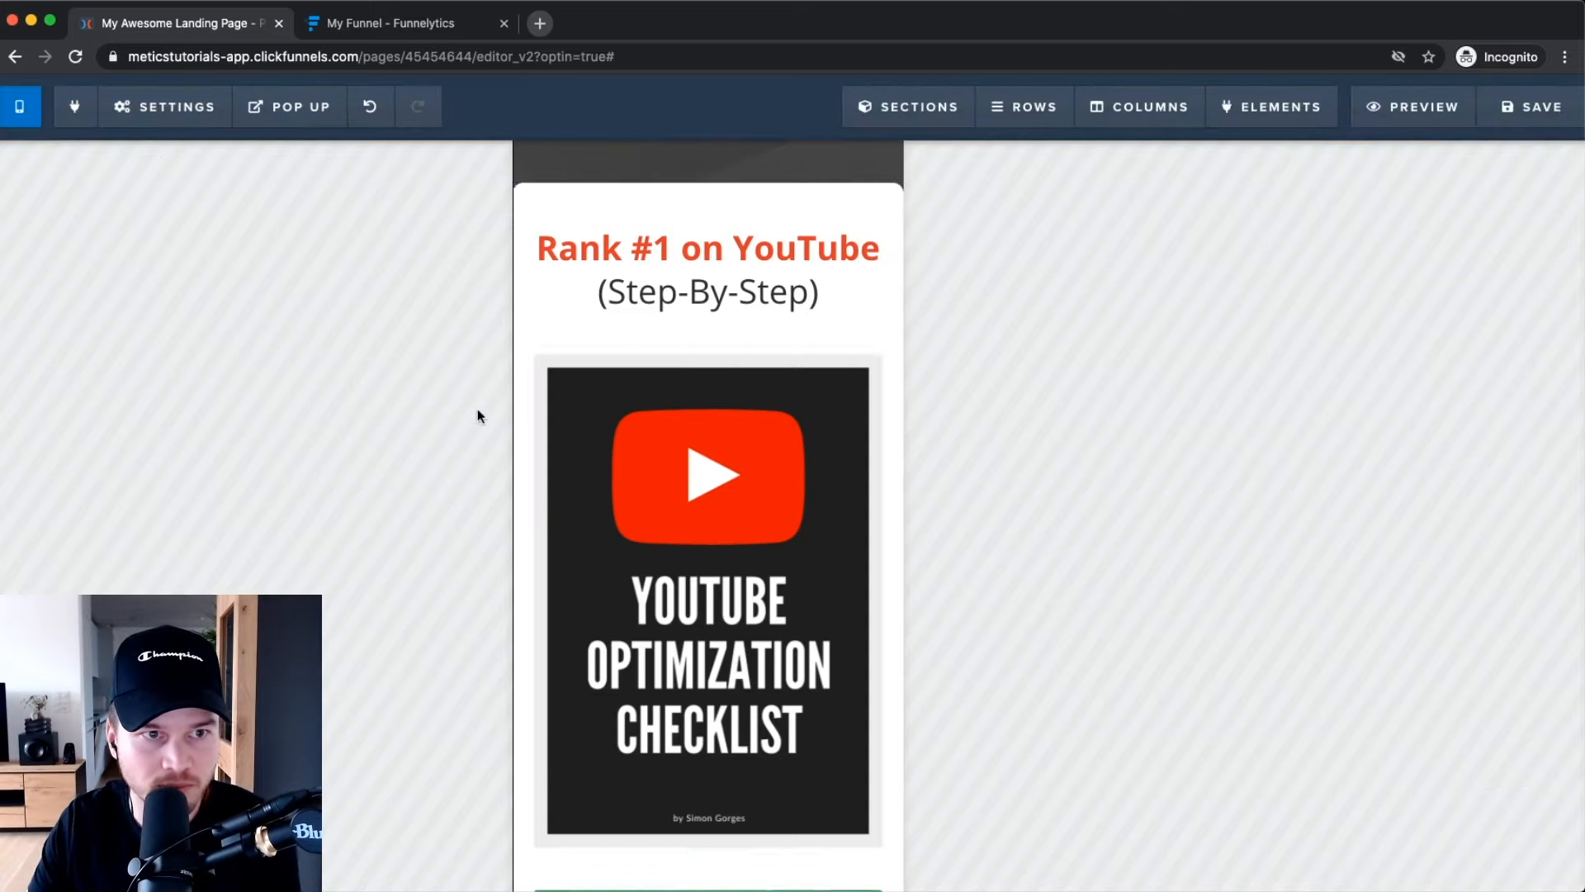
# Compare the page in the desktop and mobile layouts.
pyautogui.click(151, 122)
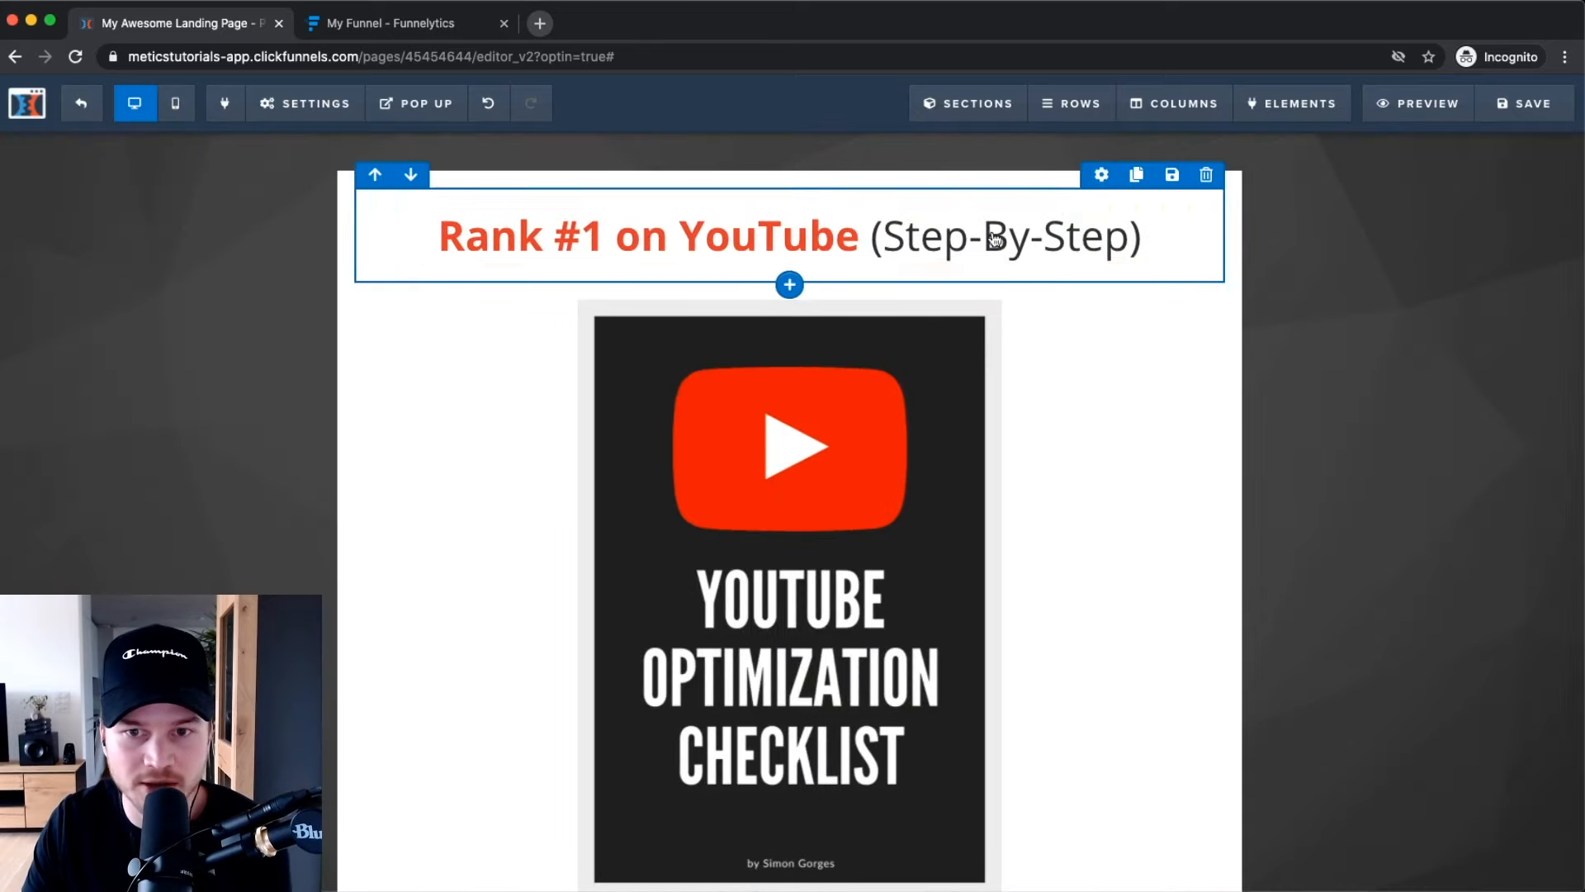
pyautogui.click(175, 103)
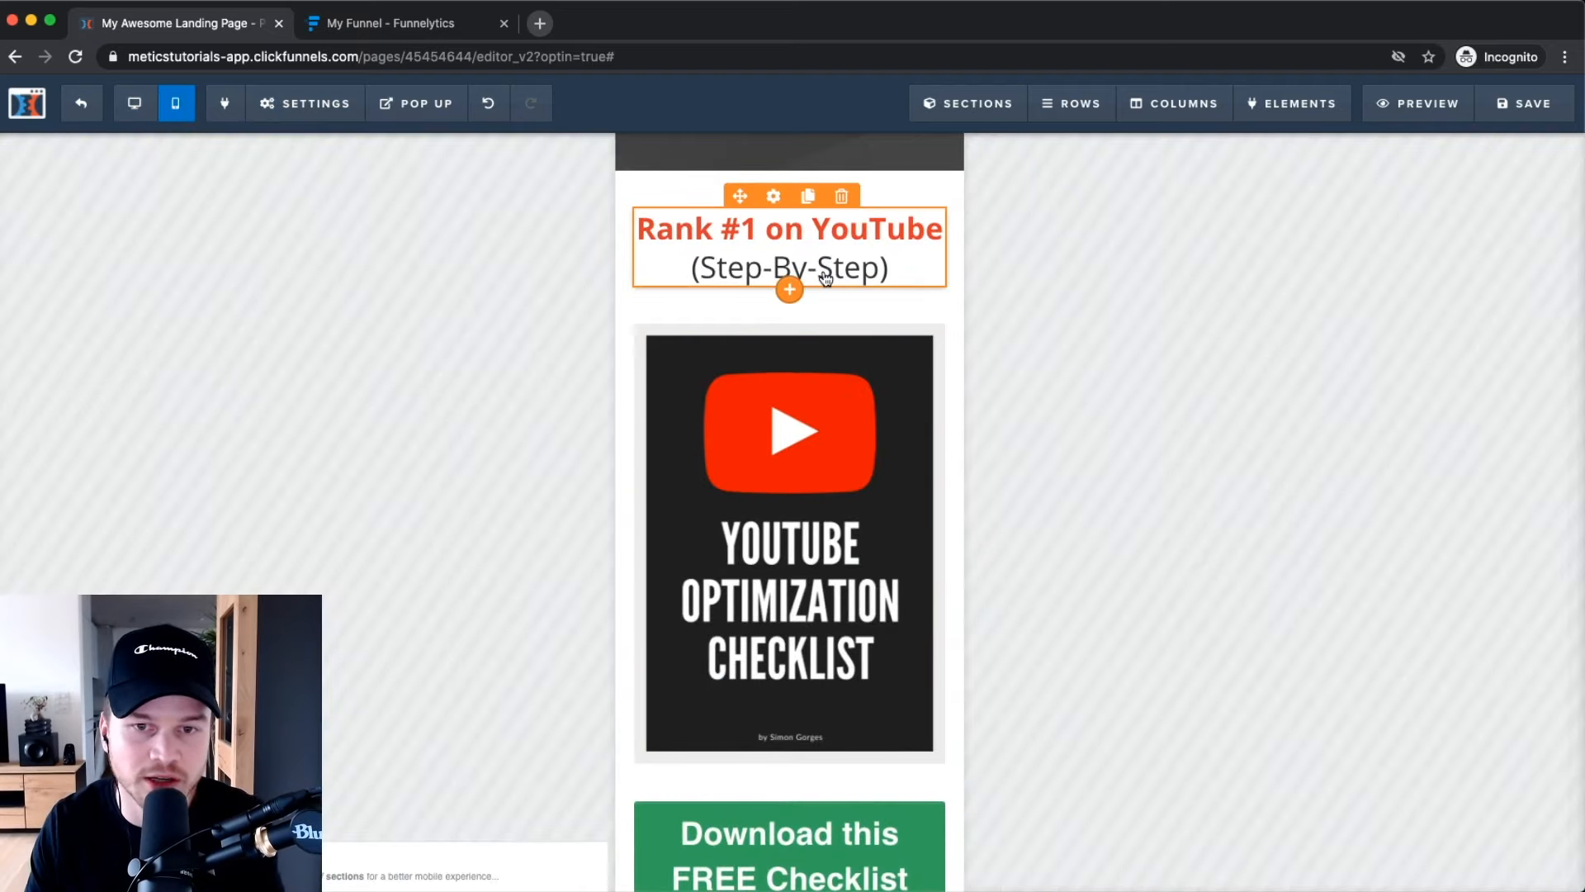
pyautogui.scroll(-2, 807, 425)
pyautogui.scroll(2, 801, 428)
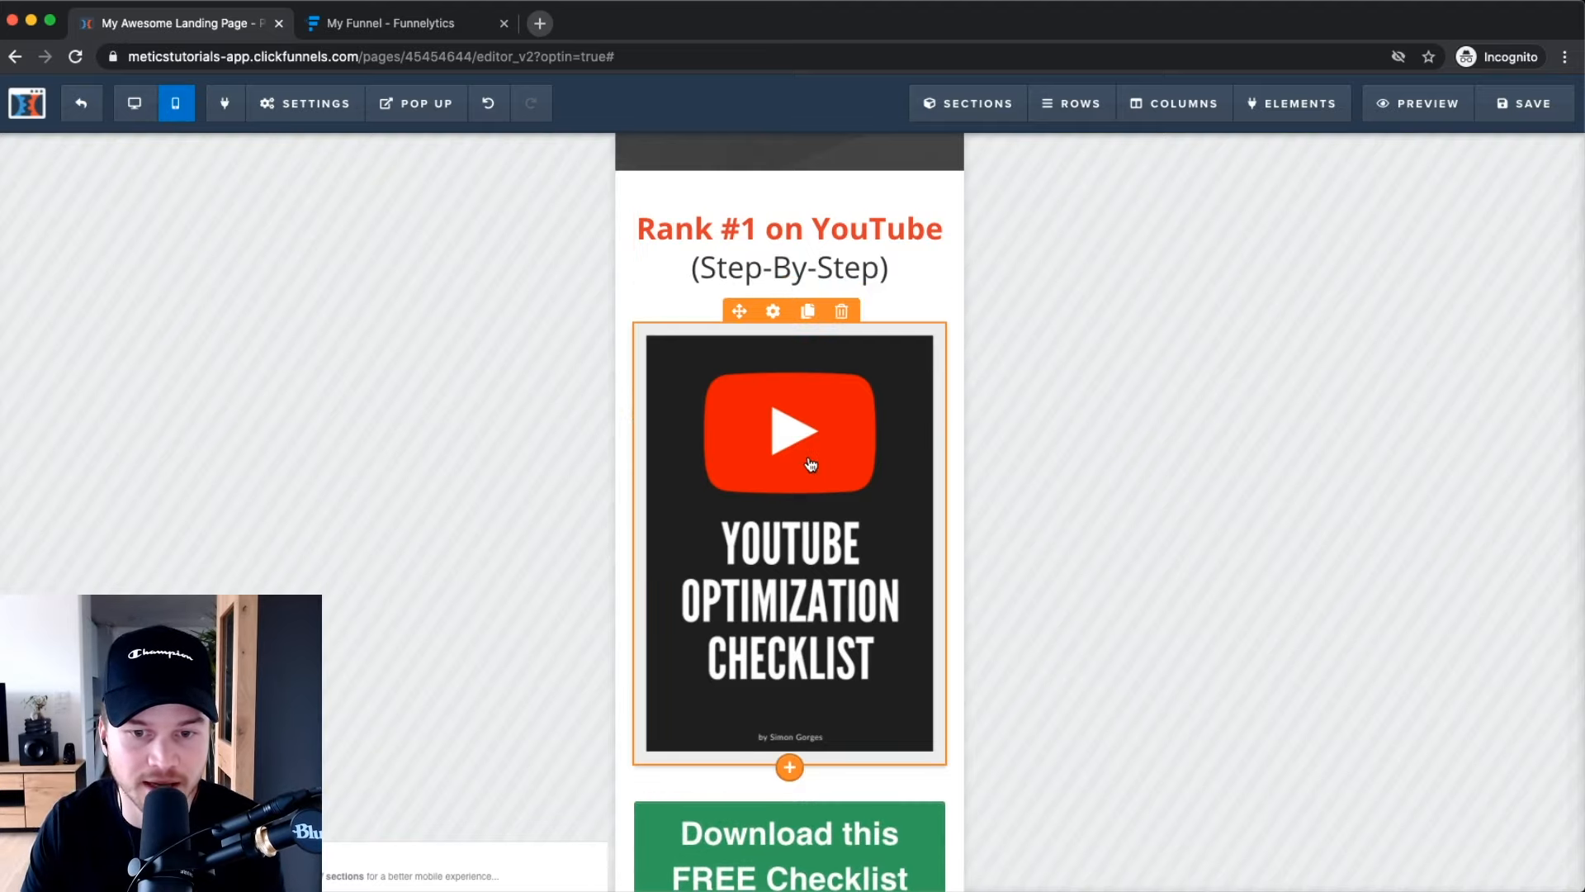
pyautogui.scroll(5, 790, 508)
pyautogui.scroll(-3, 761, 506)
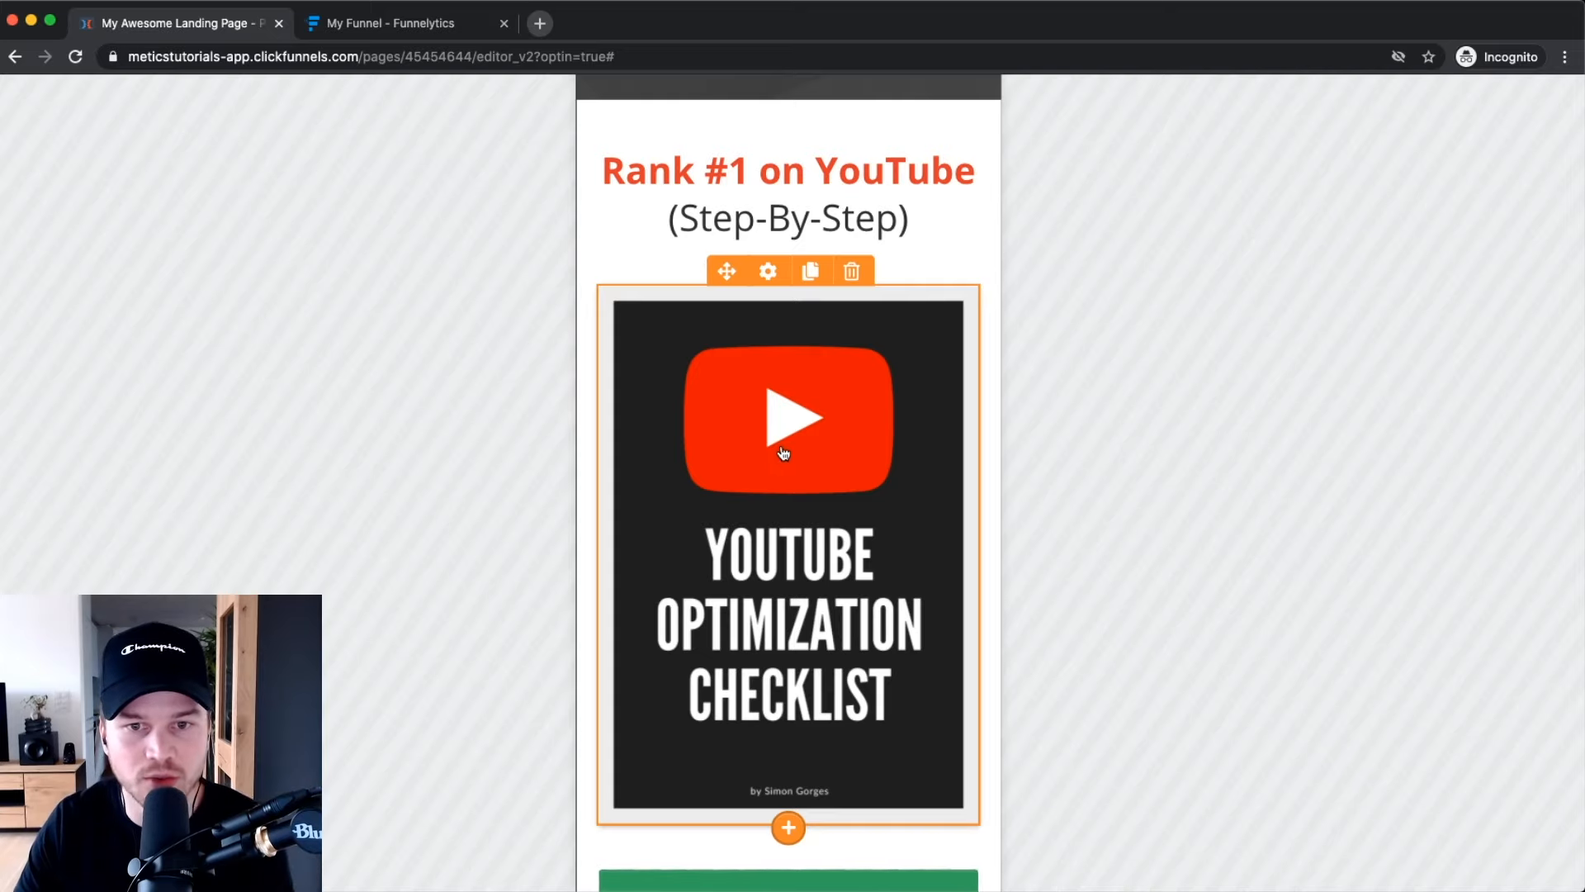
# Set the YouTube Optimization Checklist image to display on desktop only.
pyautogui.click(769, 273)
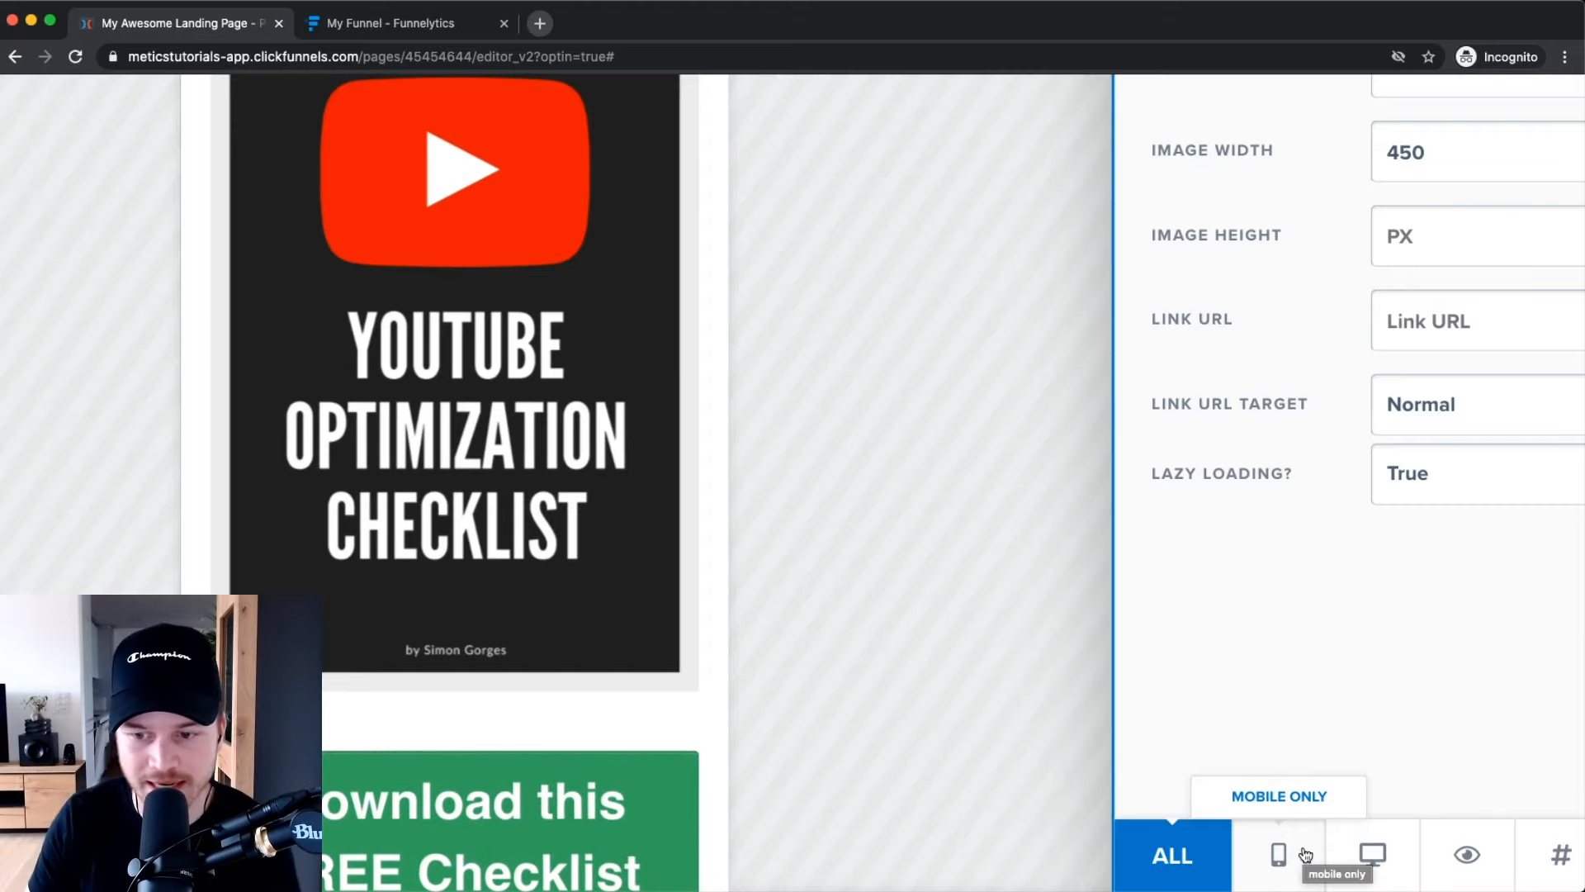
pyautogui.hscroll(1, 1308, 856)
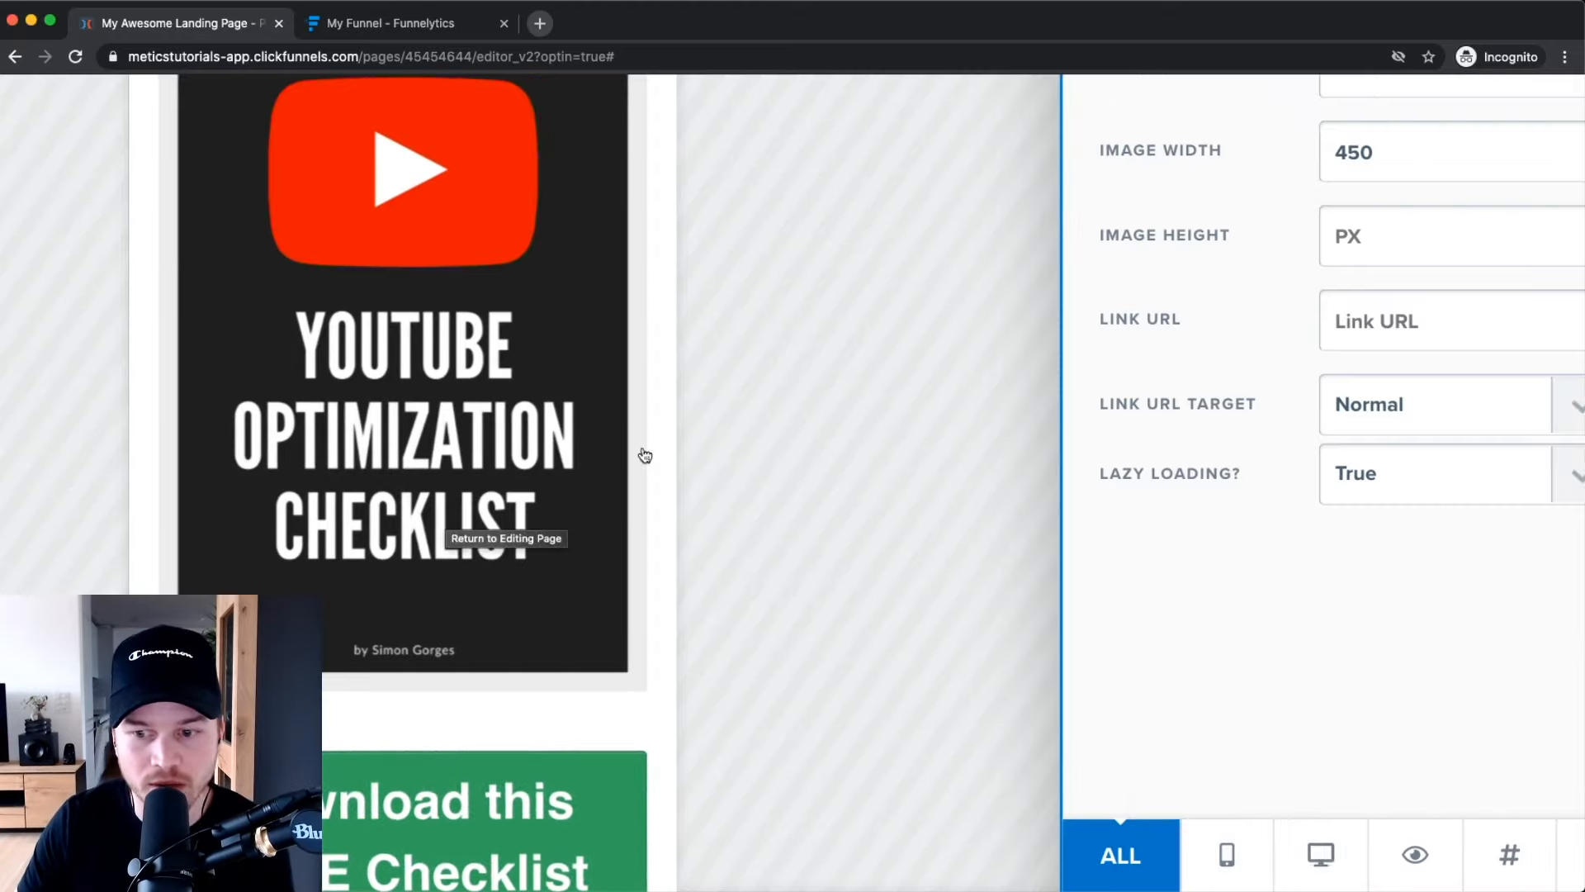
pyautogui.click(1332, 854)
pyautogui.scroll(-5, 549, 463)
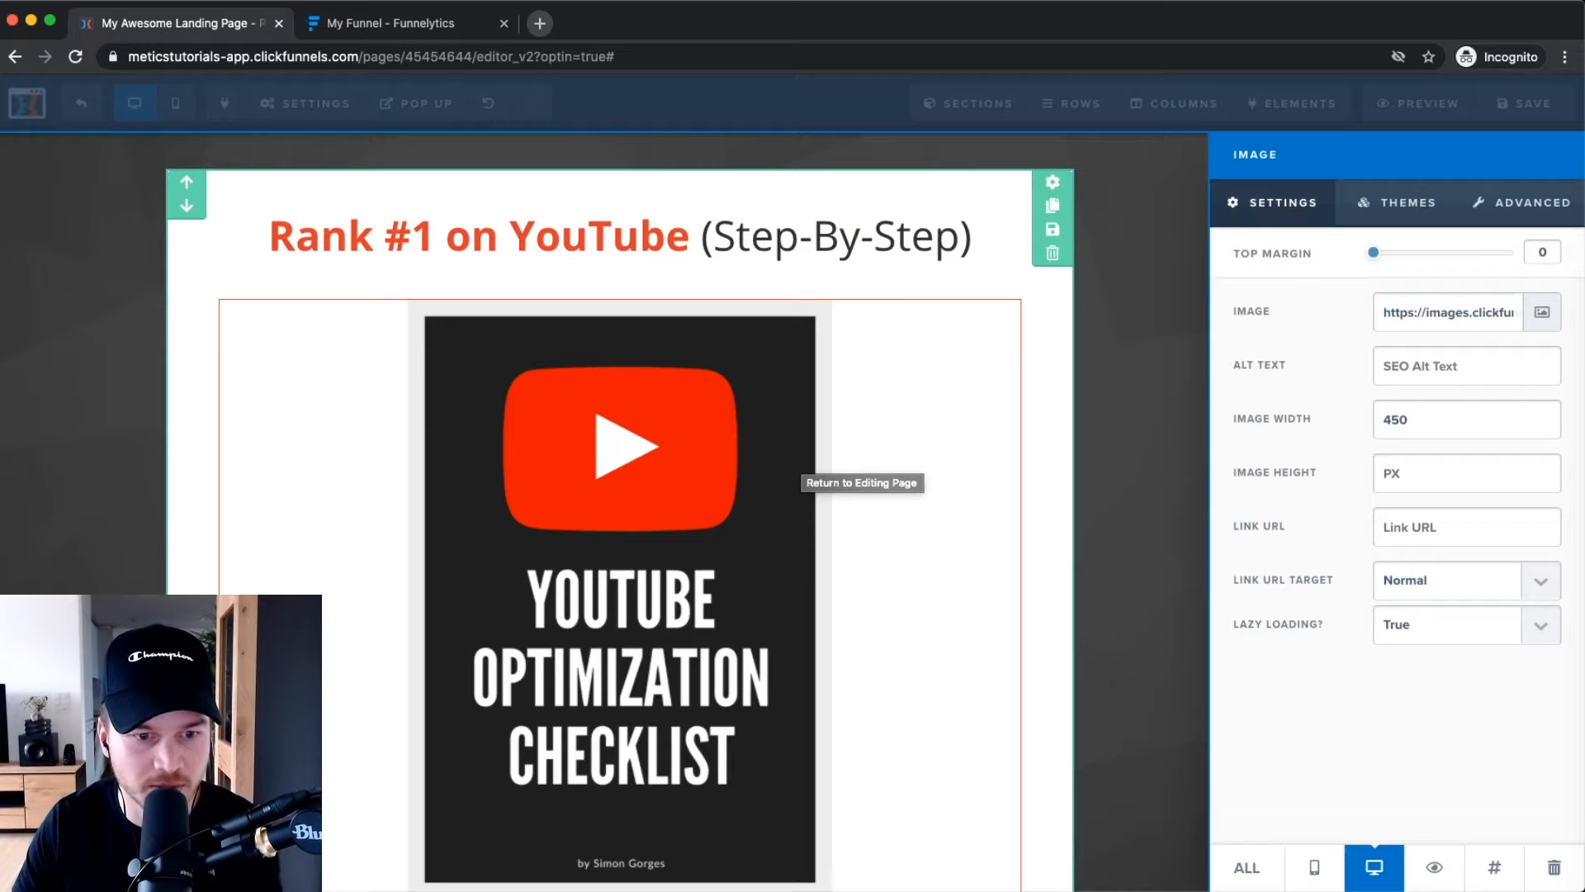
pyautogui.click(100, 561)
pyautogui.scroll(-3, 448, 667)
pyautogui.scroll(5, 414, 746)
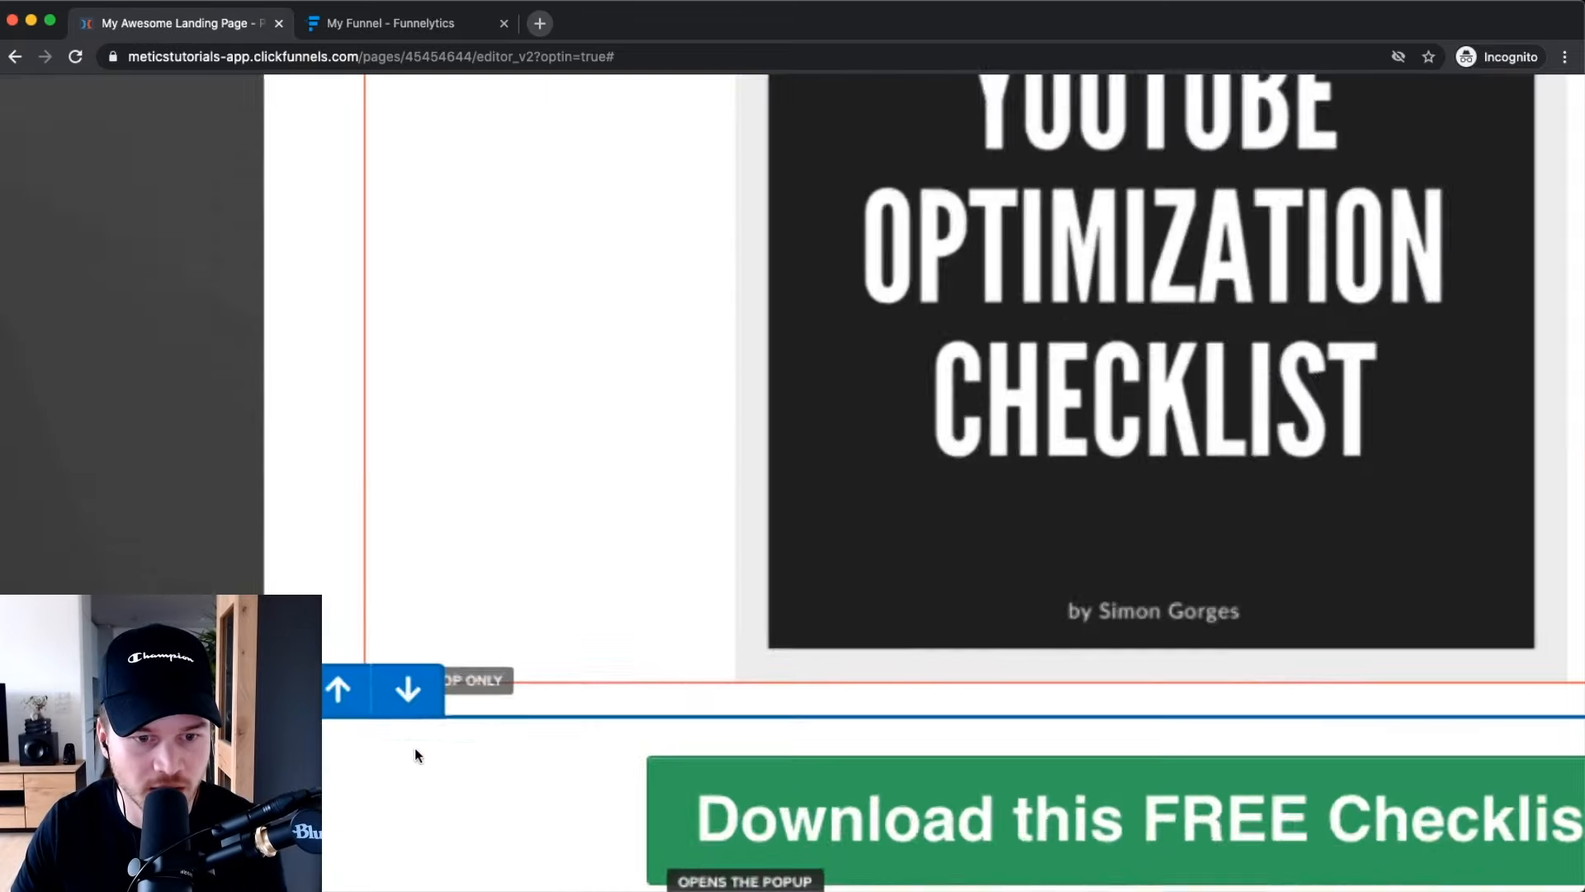
pyautogui.scroll(-5, 485, 667)
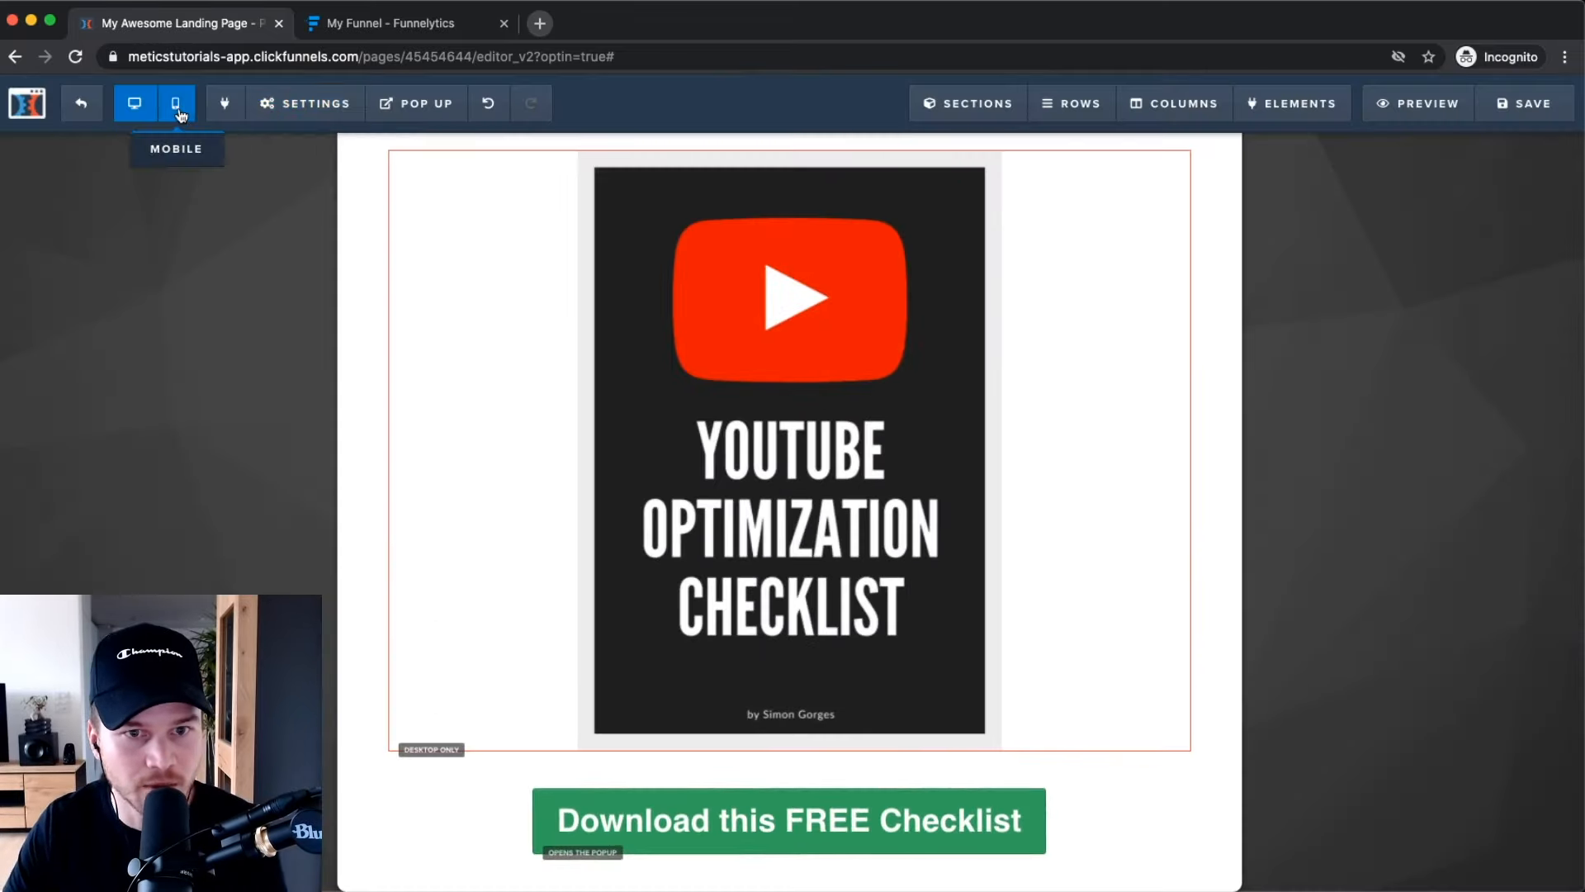
# In the mobile layout, add a video element above the download button.
pyautogui.click(176, 103)
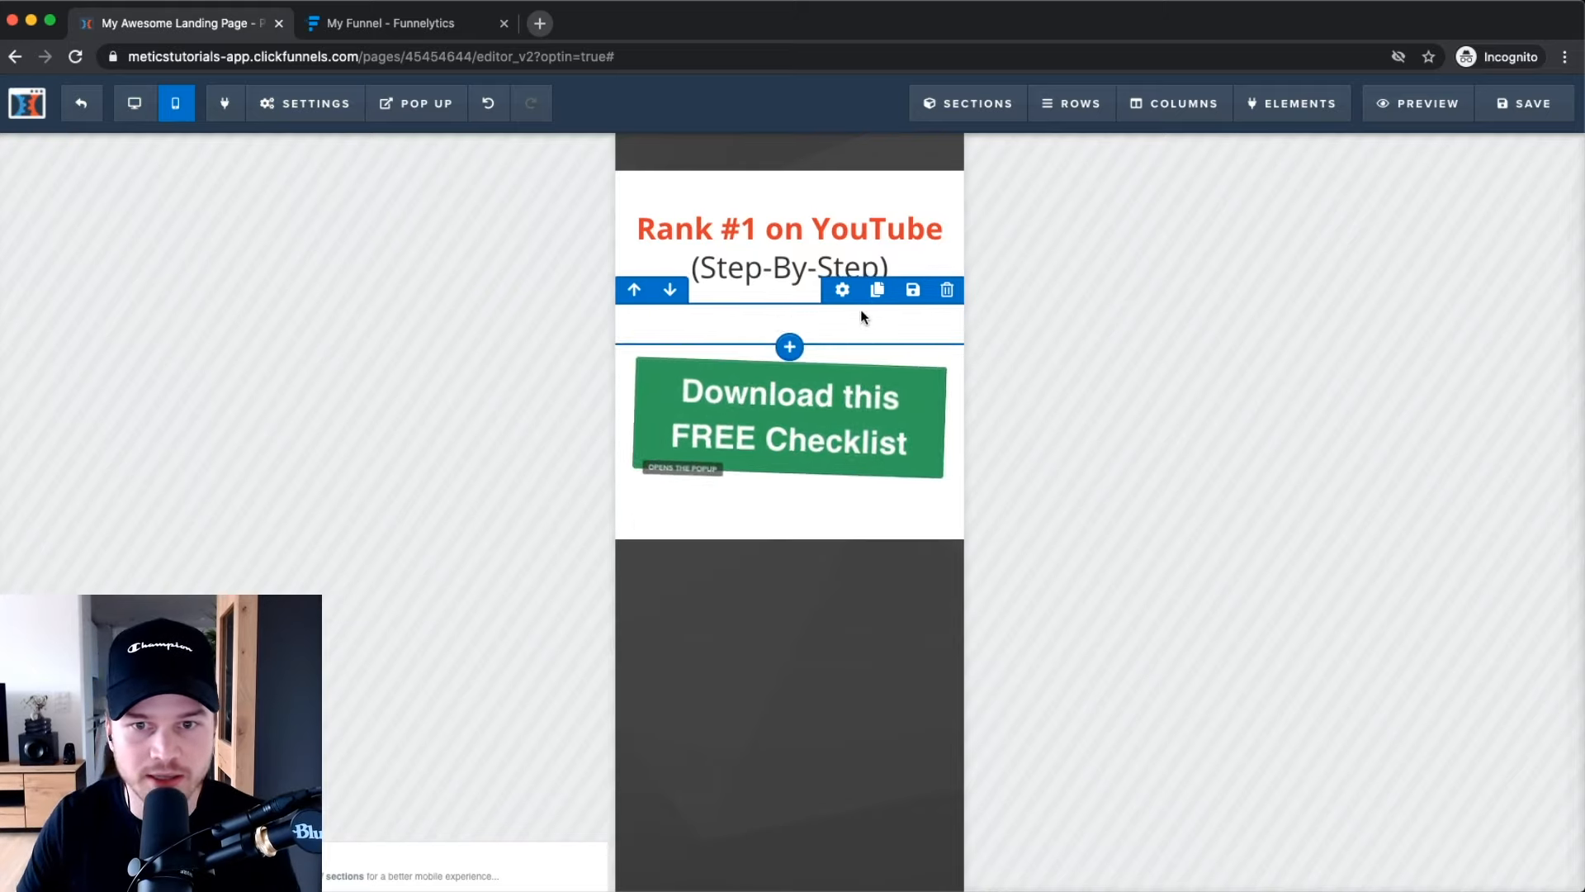
pyautogui.moveTo(1321, 107)
pyautogui.click(1312, 142)
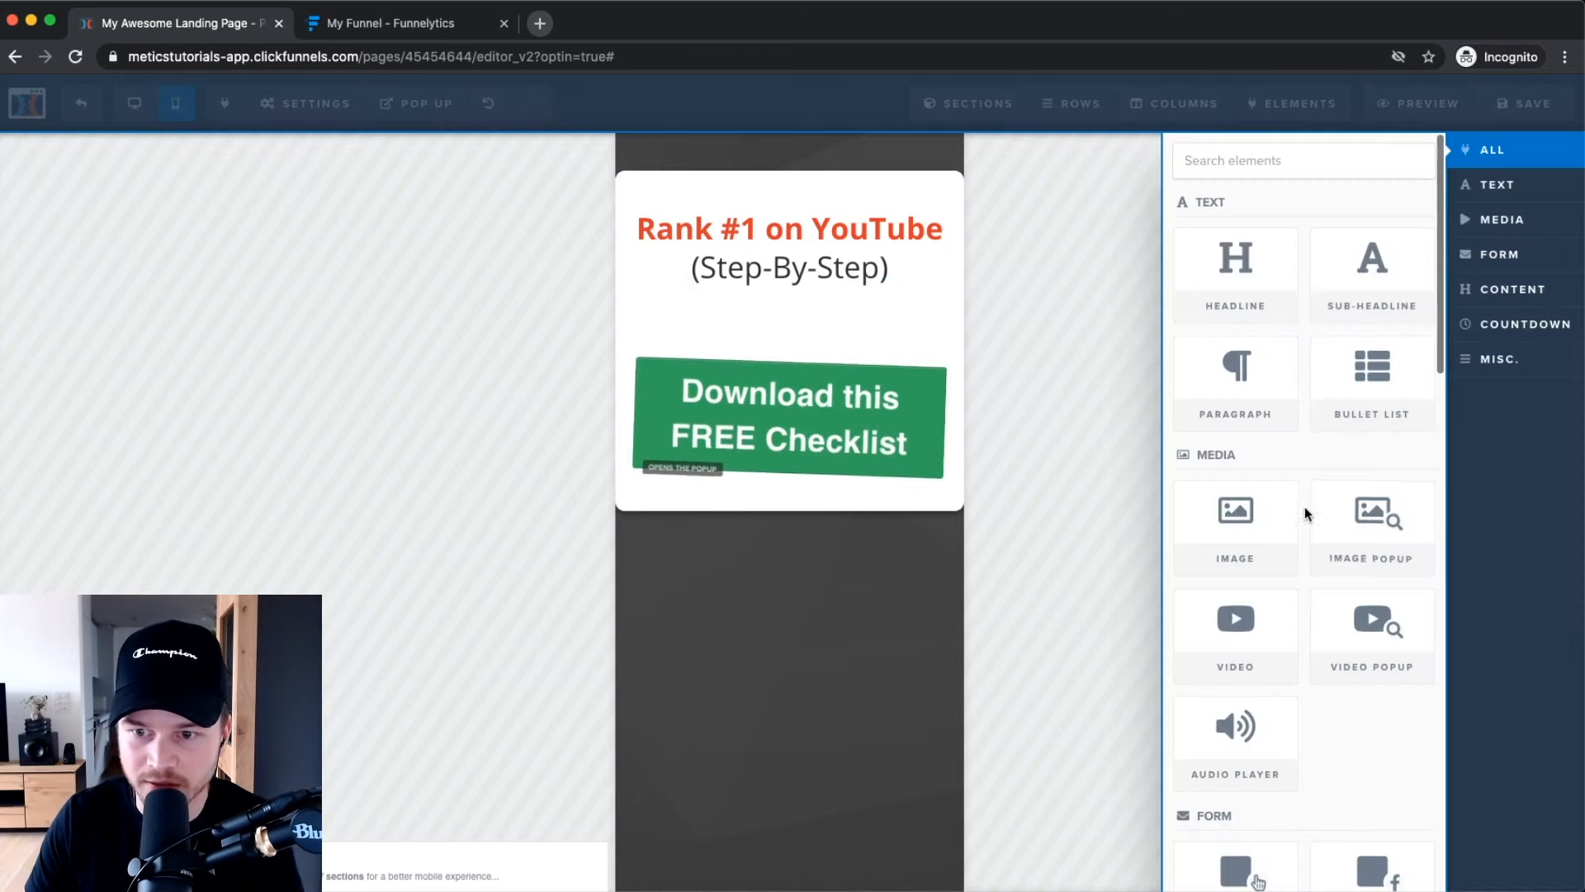
pyautogui.moveTo(1238, 618)
pyautogui.mouseDown()
pyautogui.moveTo(770, 300)
pyautogui.moveTo(796, 272)
pyautogui.moveTo(789, 326)
pyautogui.moveTo(793, 265)
pyautogui.moveTo(782, 315)
pyautogui.moveTo(786, 302)
pyautogui.mouseUp()
# Make the new video mobile-only, then view the desktop layout with the checklist image.
pyautogui.moveTo(849, 411)
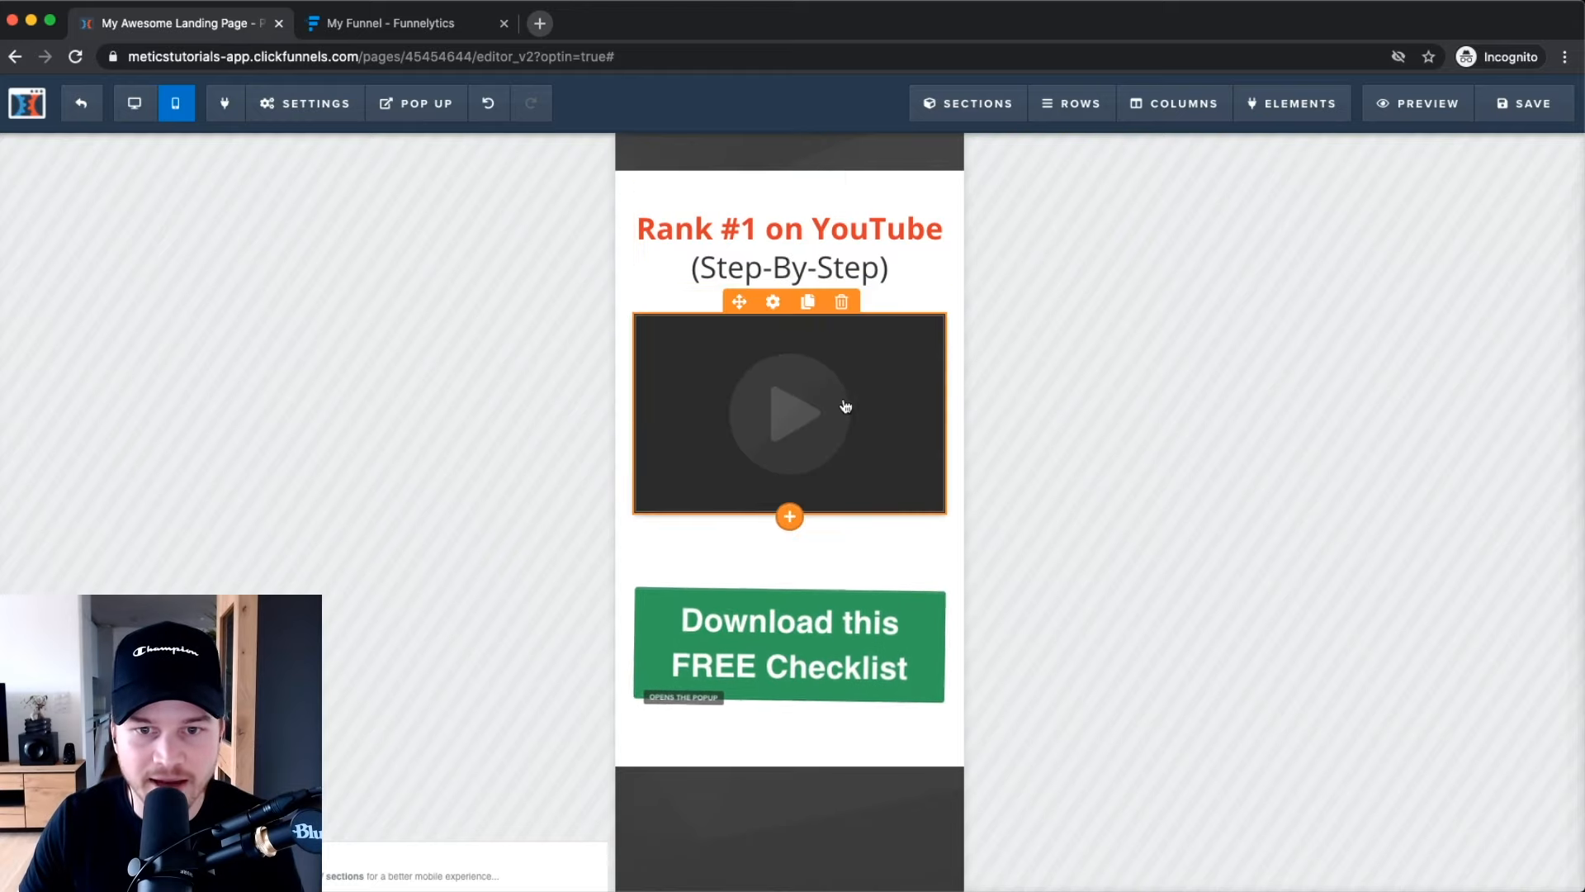
pyautogui.click(775, 302)
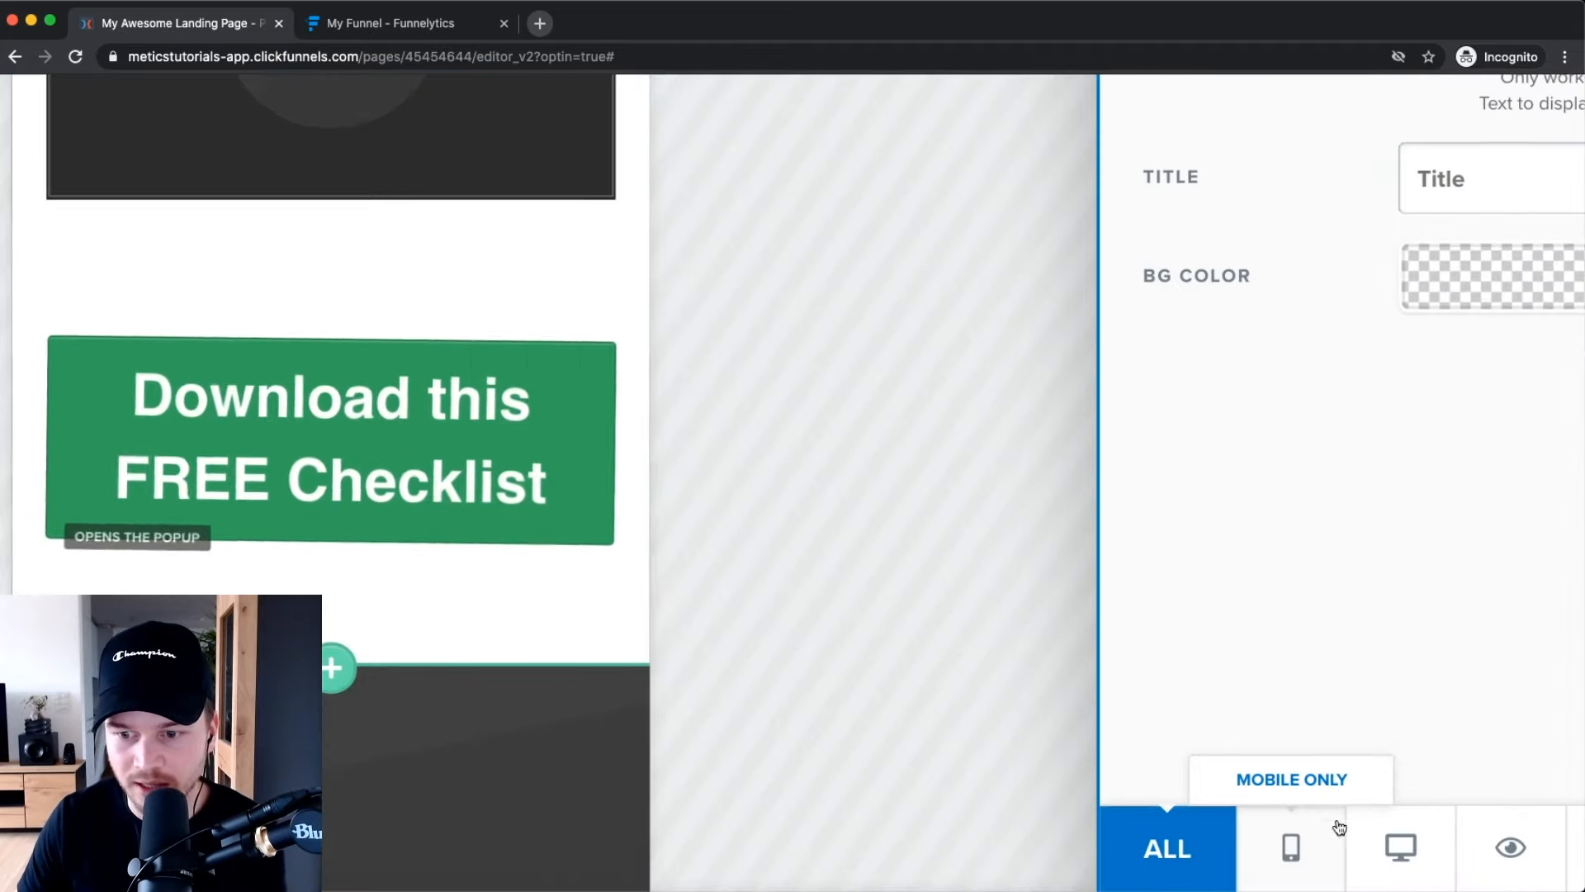
pyautogui.click(1319, 866)
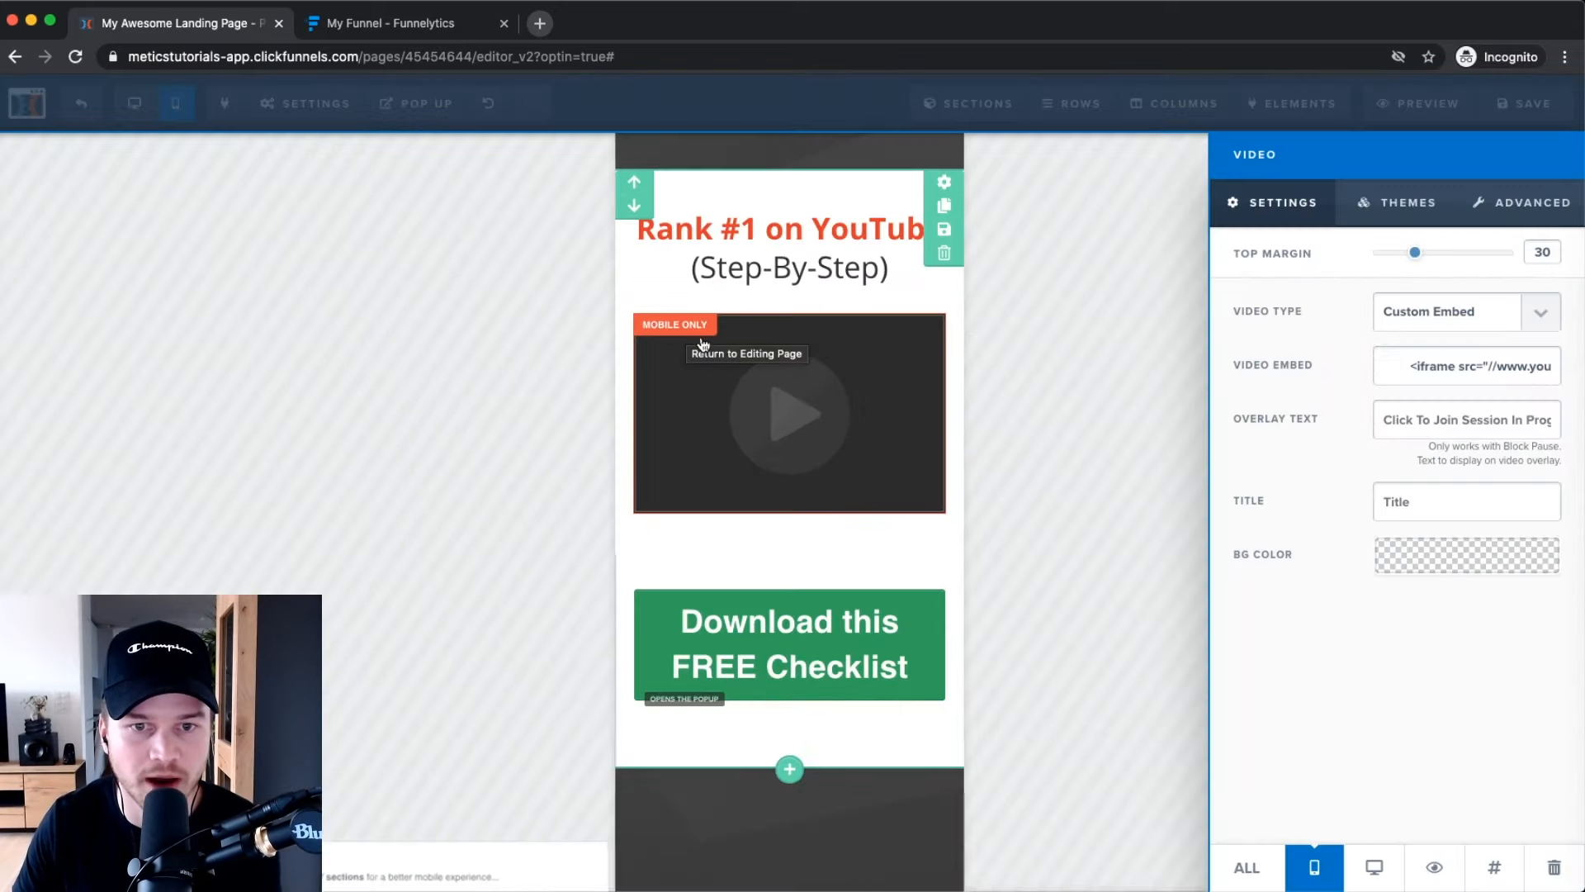
pyautogui.click(703, 345)
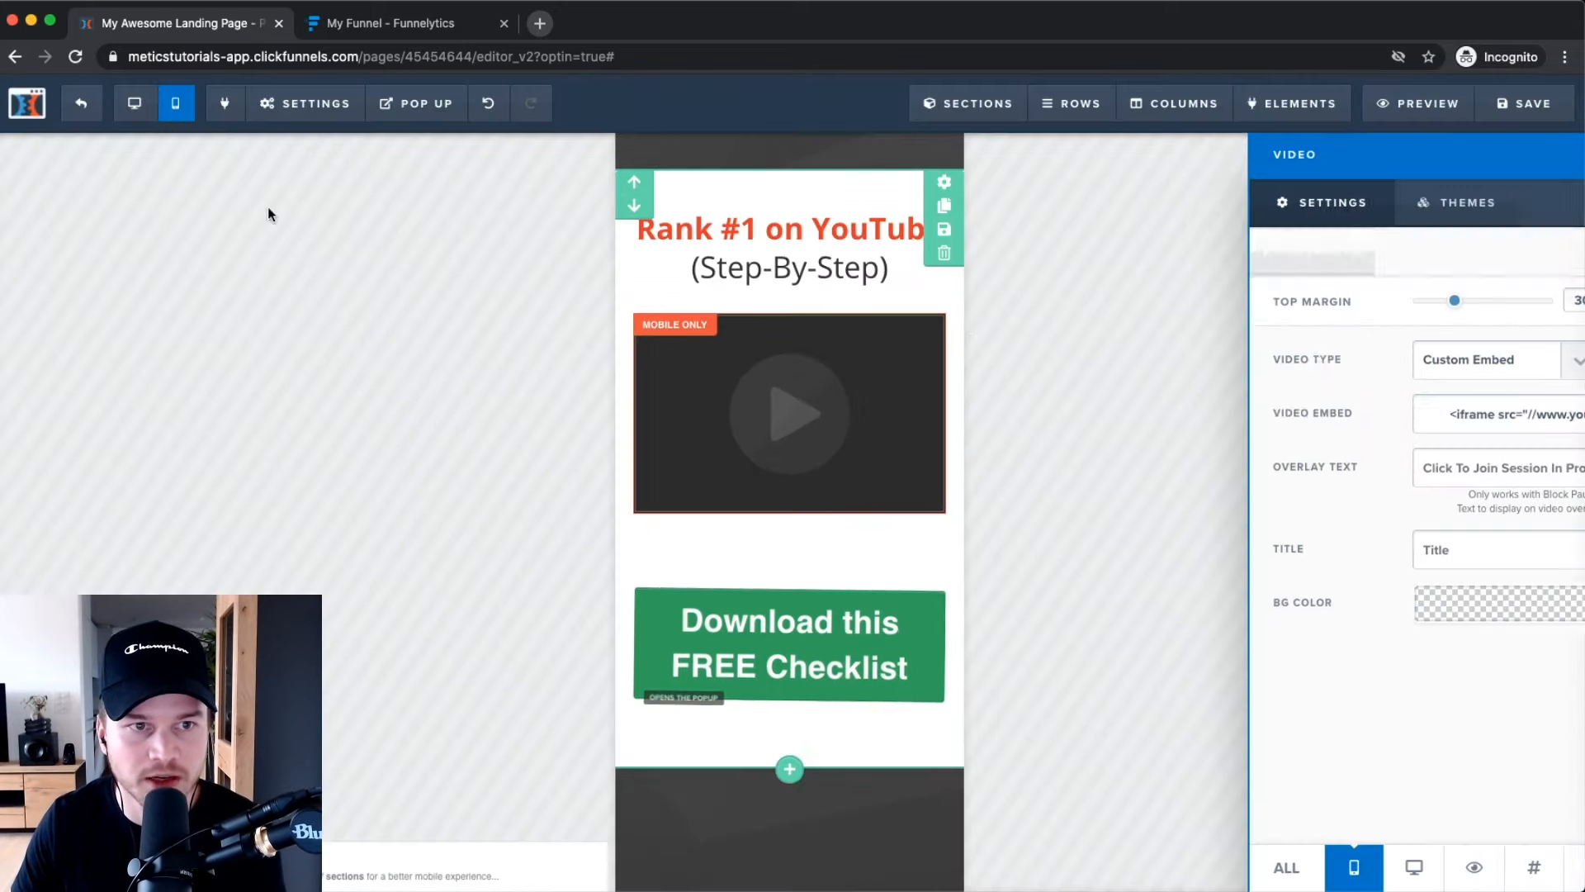
pyautogui.click(135, 102)
pyautogui.scroll(-3, 766, 462)
pyautogui.scroll(3, 766, 462)
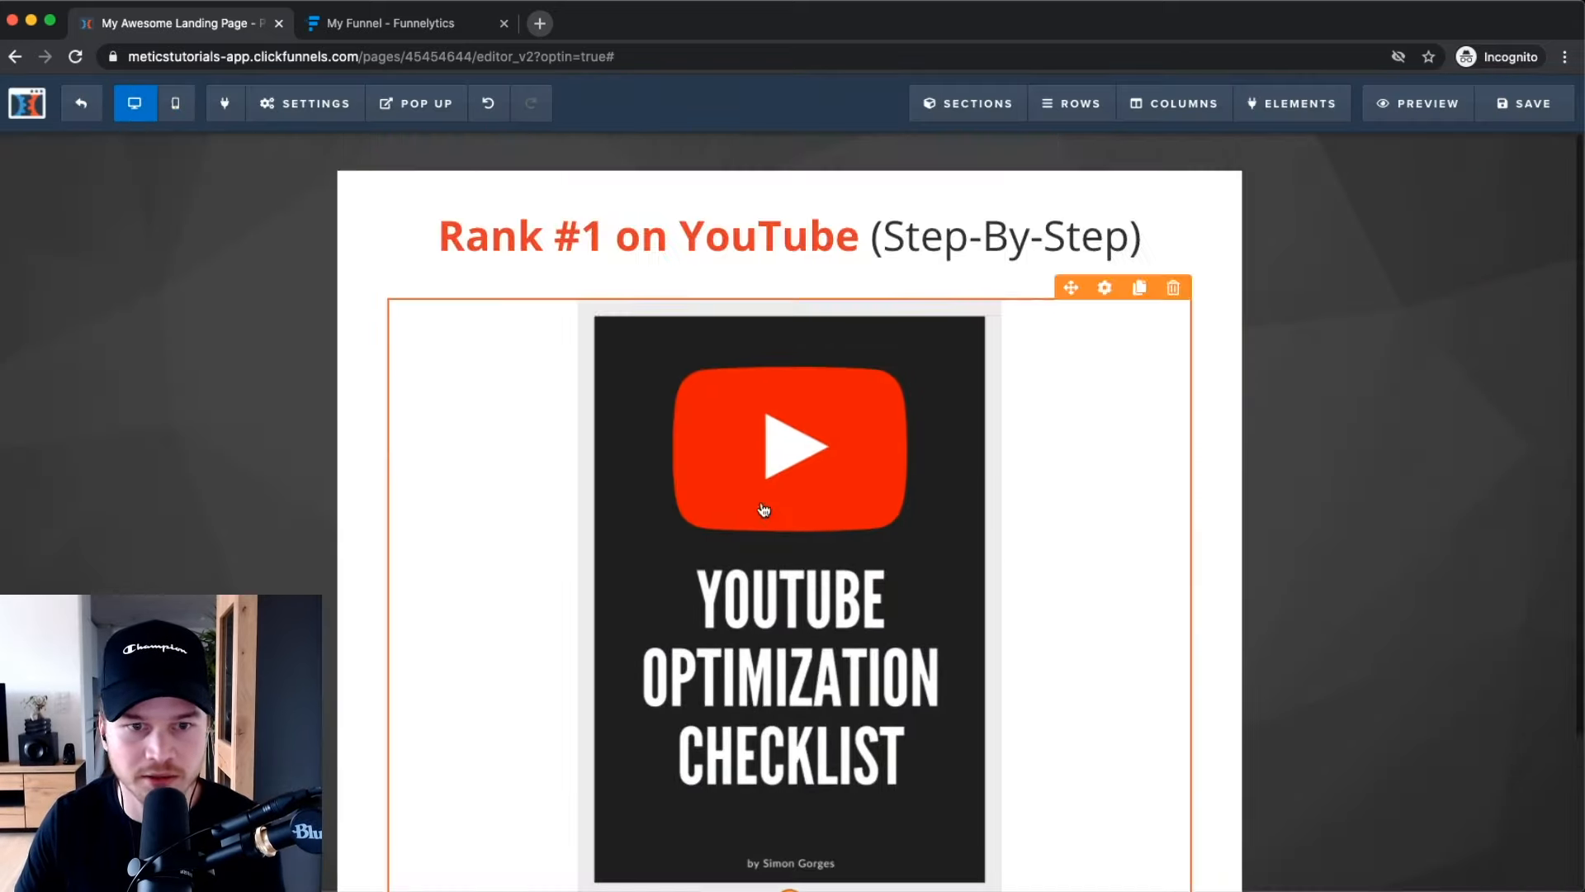
# In mobile view, duplicate the headline, make the copy mobile-only and left-align its text.
pyautogui.click(175, 103)
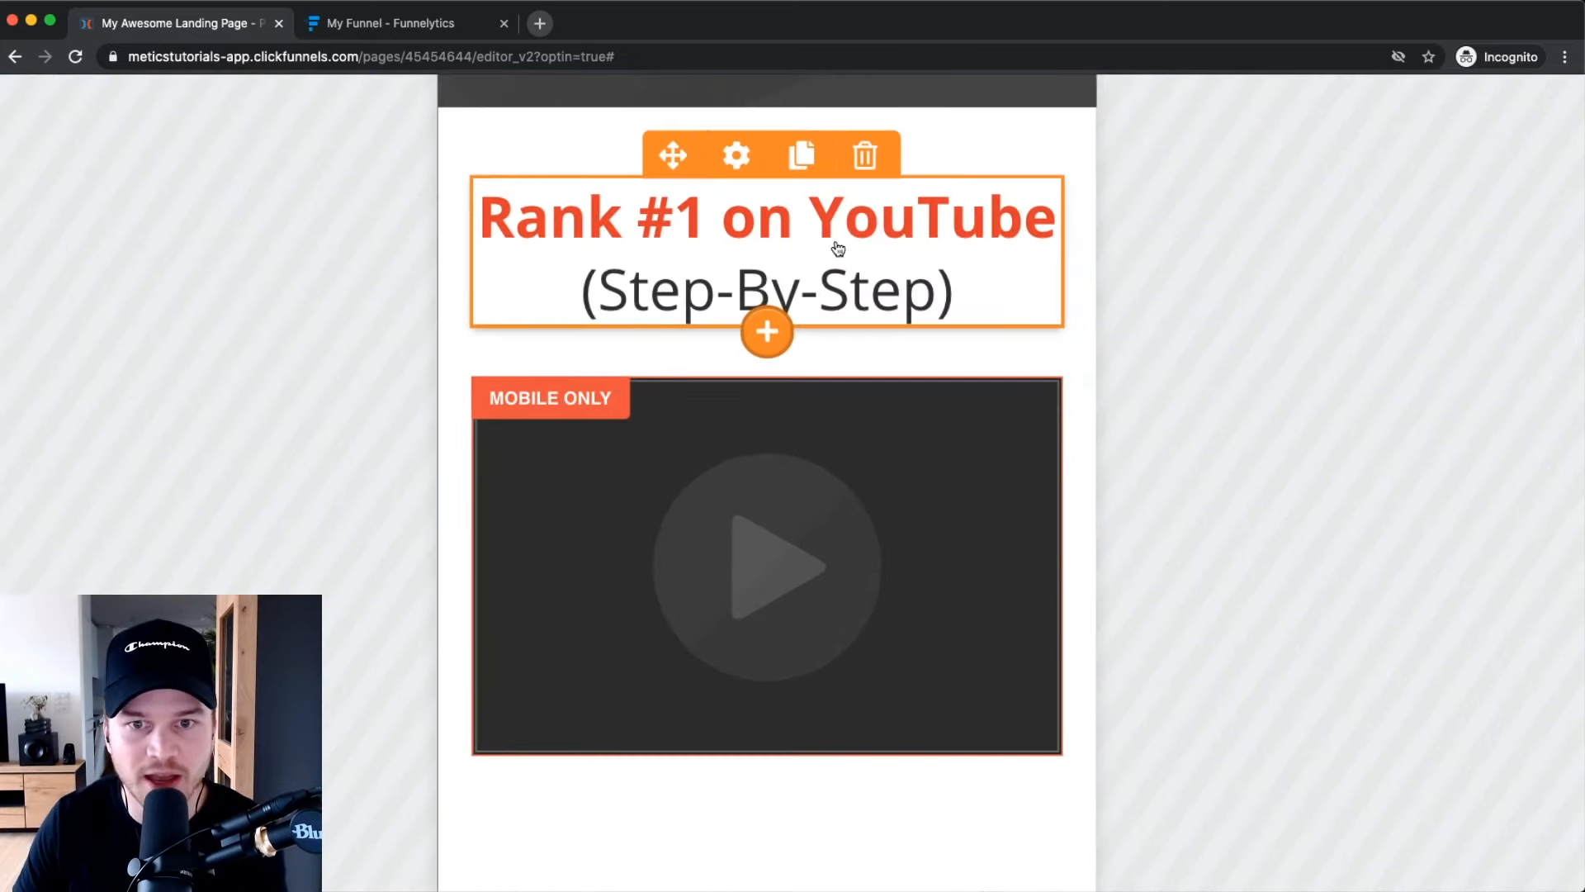
pyautogui.click(801, 155)
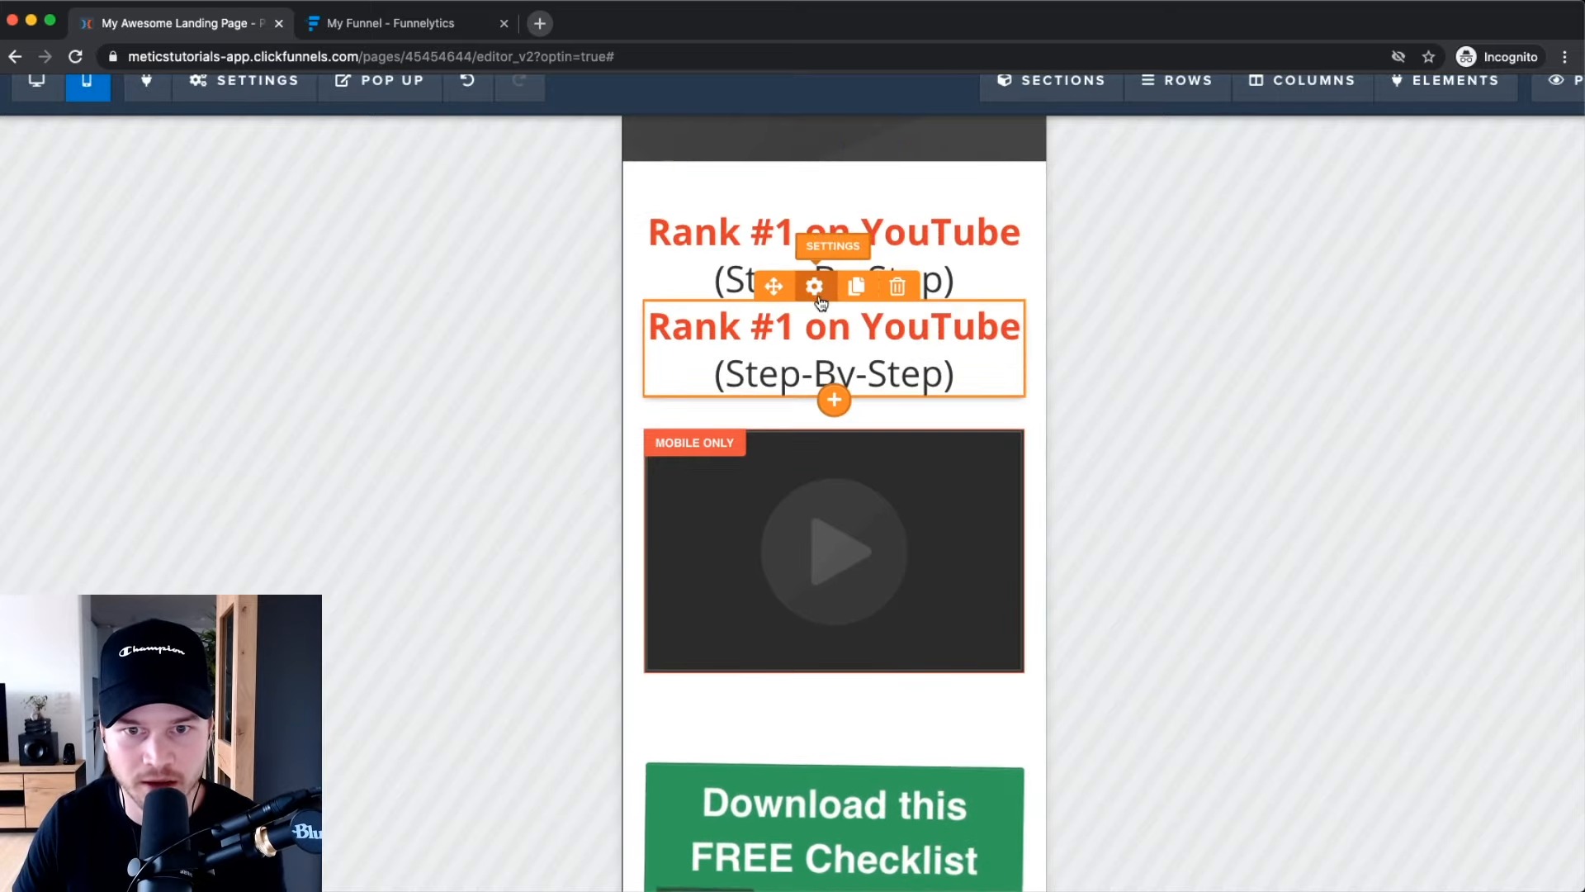
pyautogui.click(816, 289)
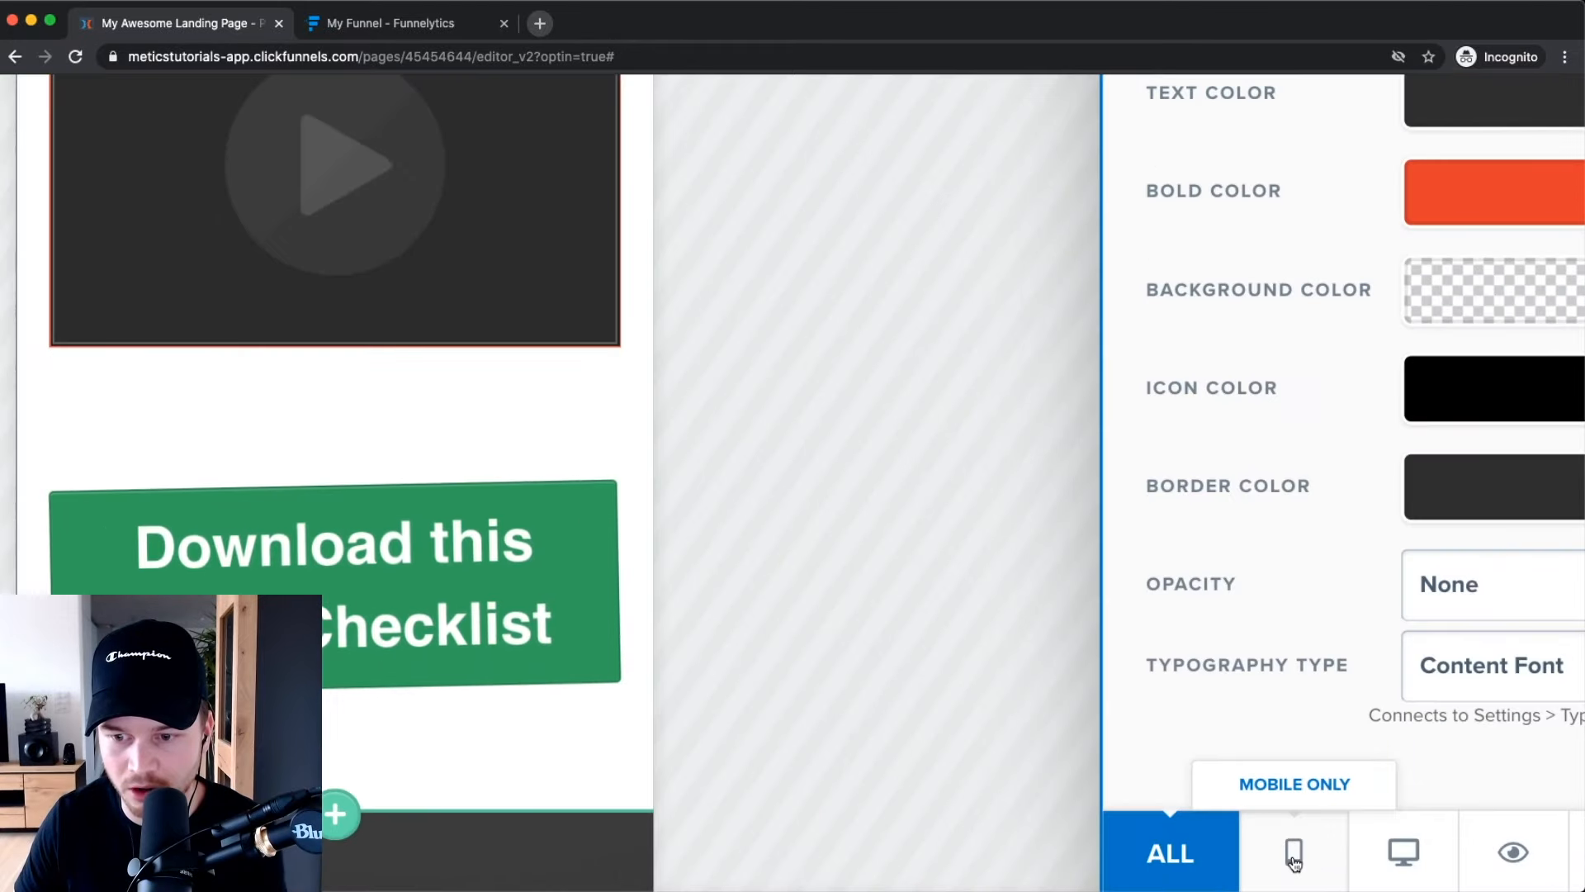
pyautogui.click(1306, 863)
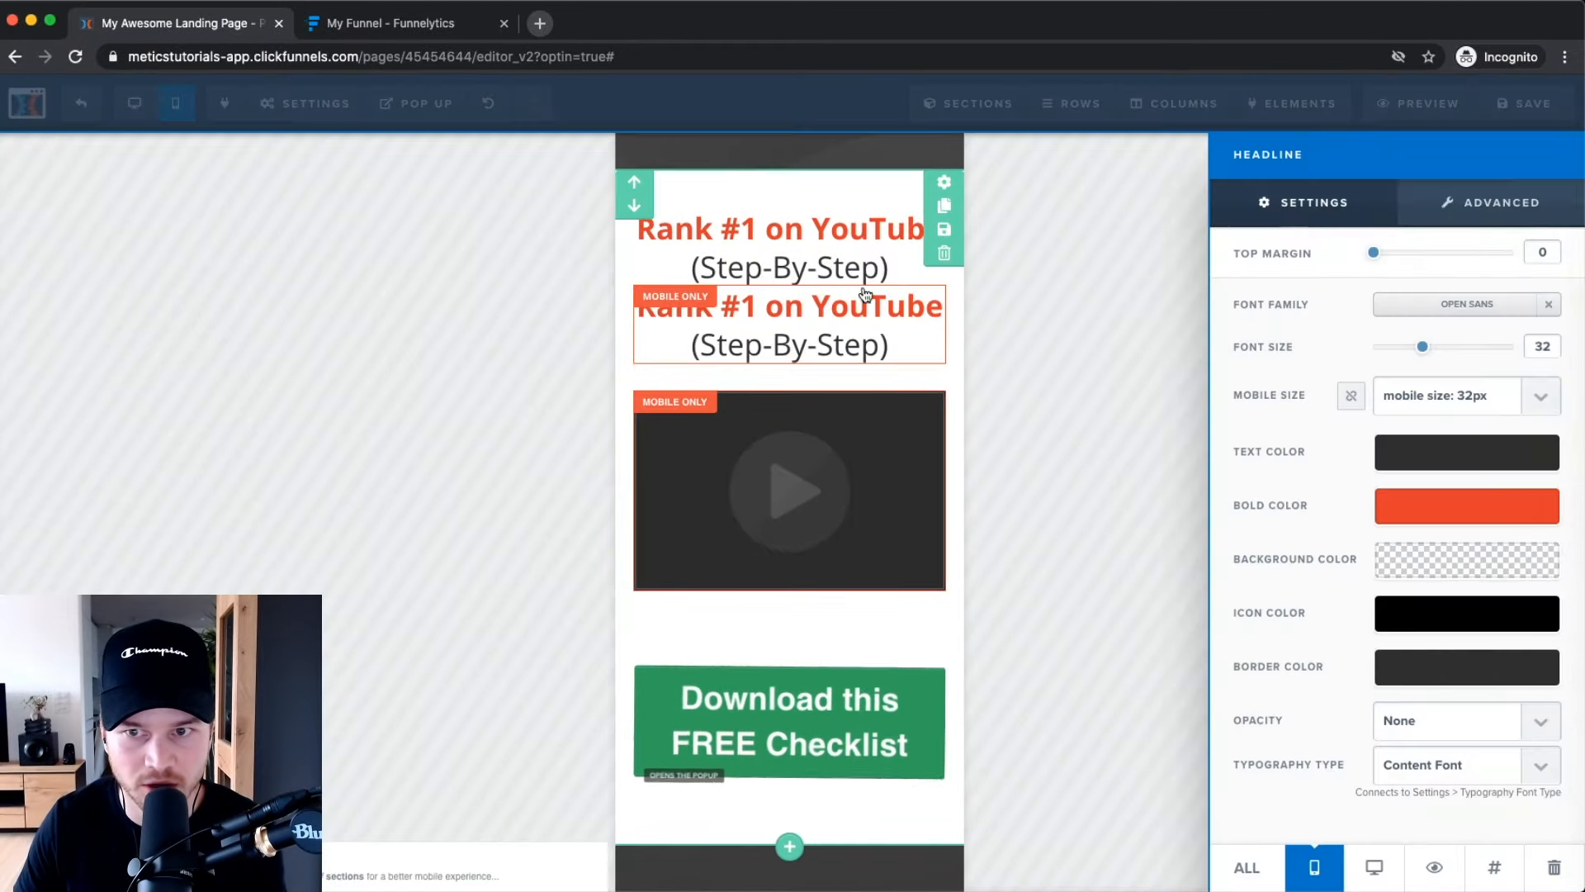
pyautogui.click(735, 307)
pyautogui.click(739, 306)
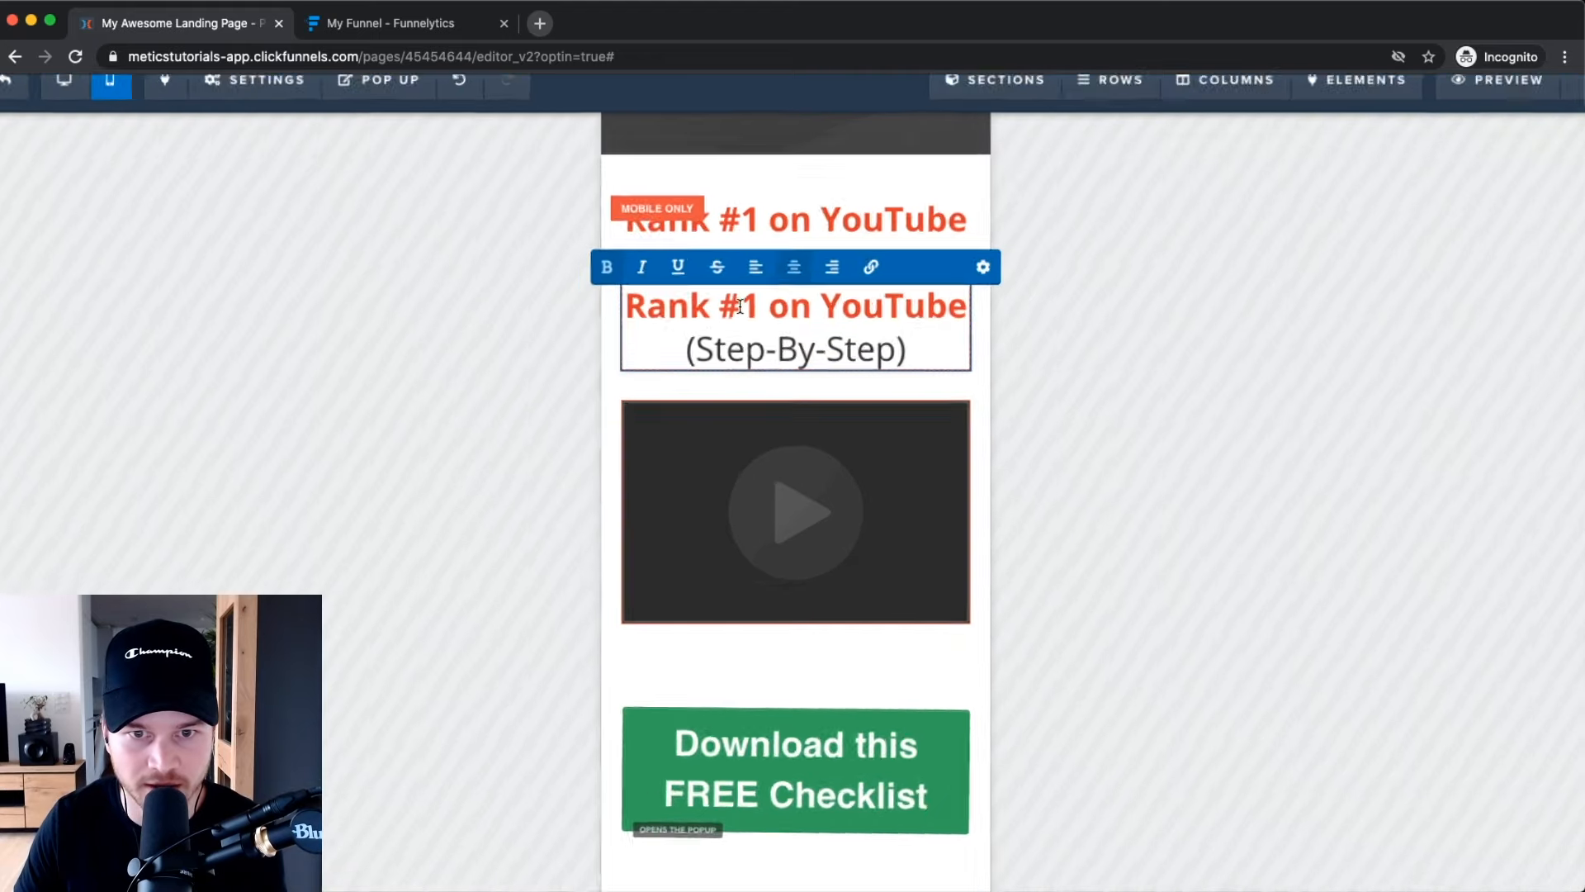
pyautogui.click(756, 267)
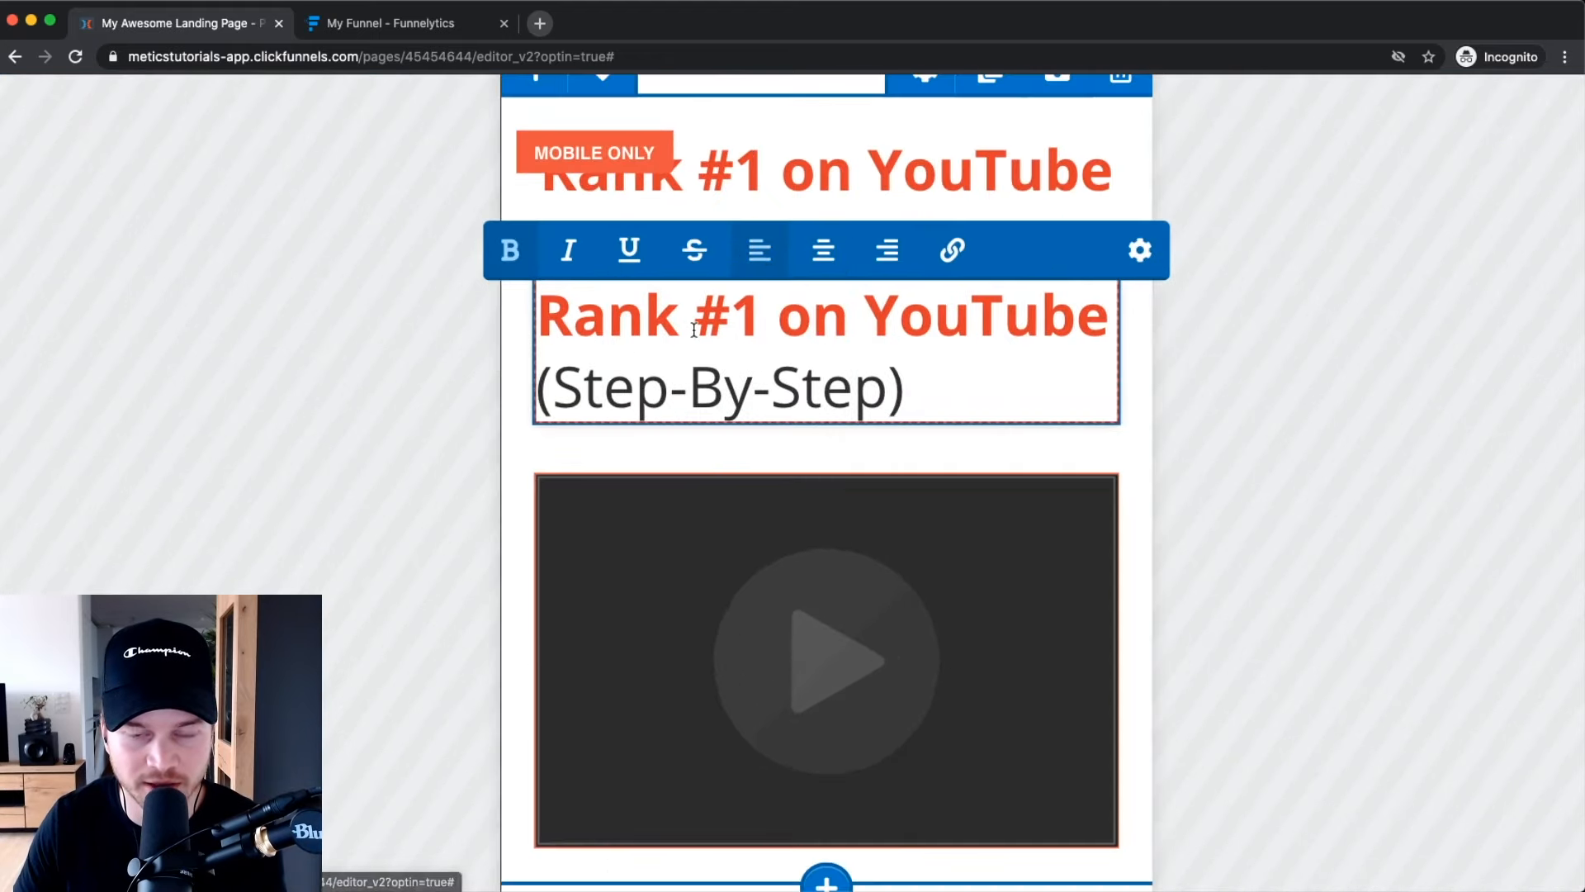
pyautogui.click(1209, 351)
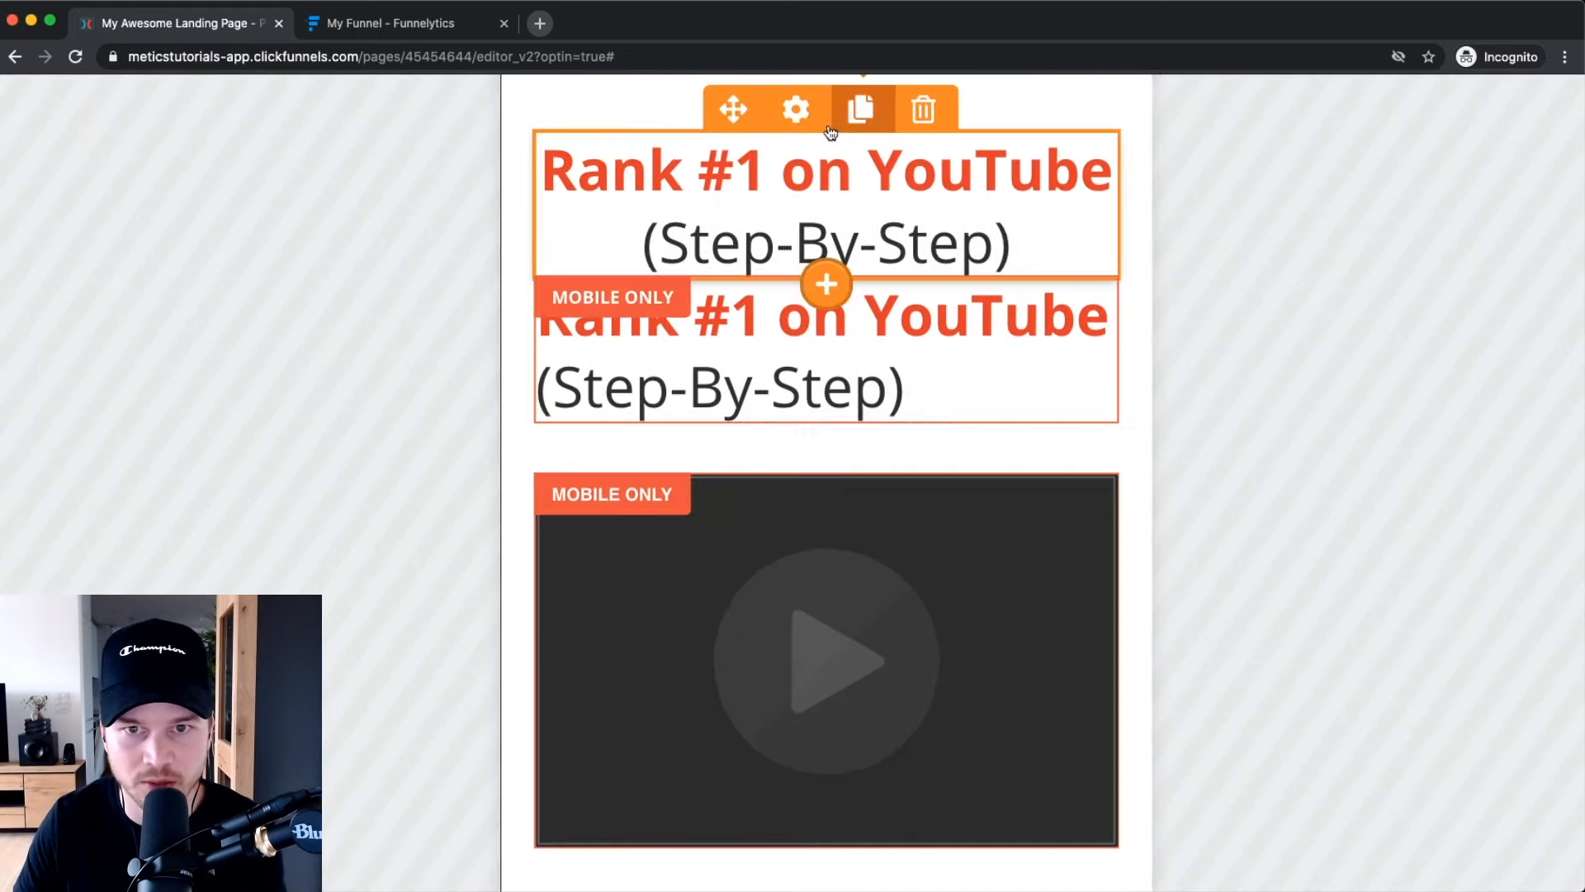
# Set the original headline to show on desktop only.
pyautogui.click(800, 114)
pyautogui.scroll(-5, 1363, 548)
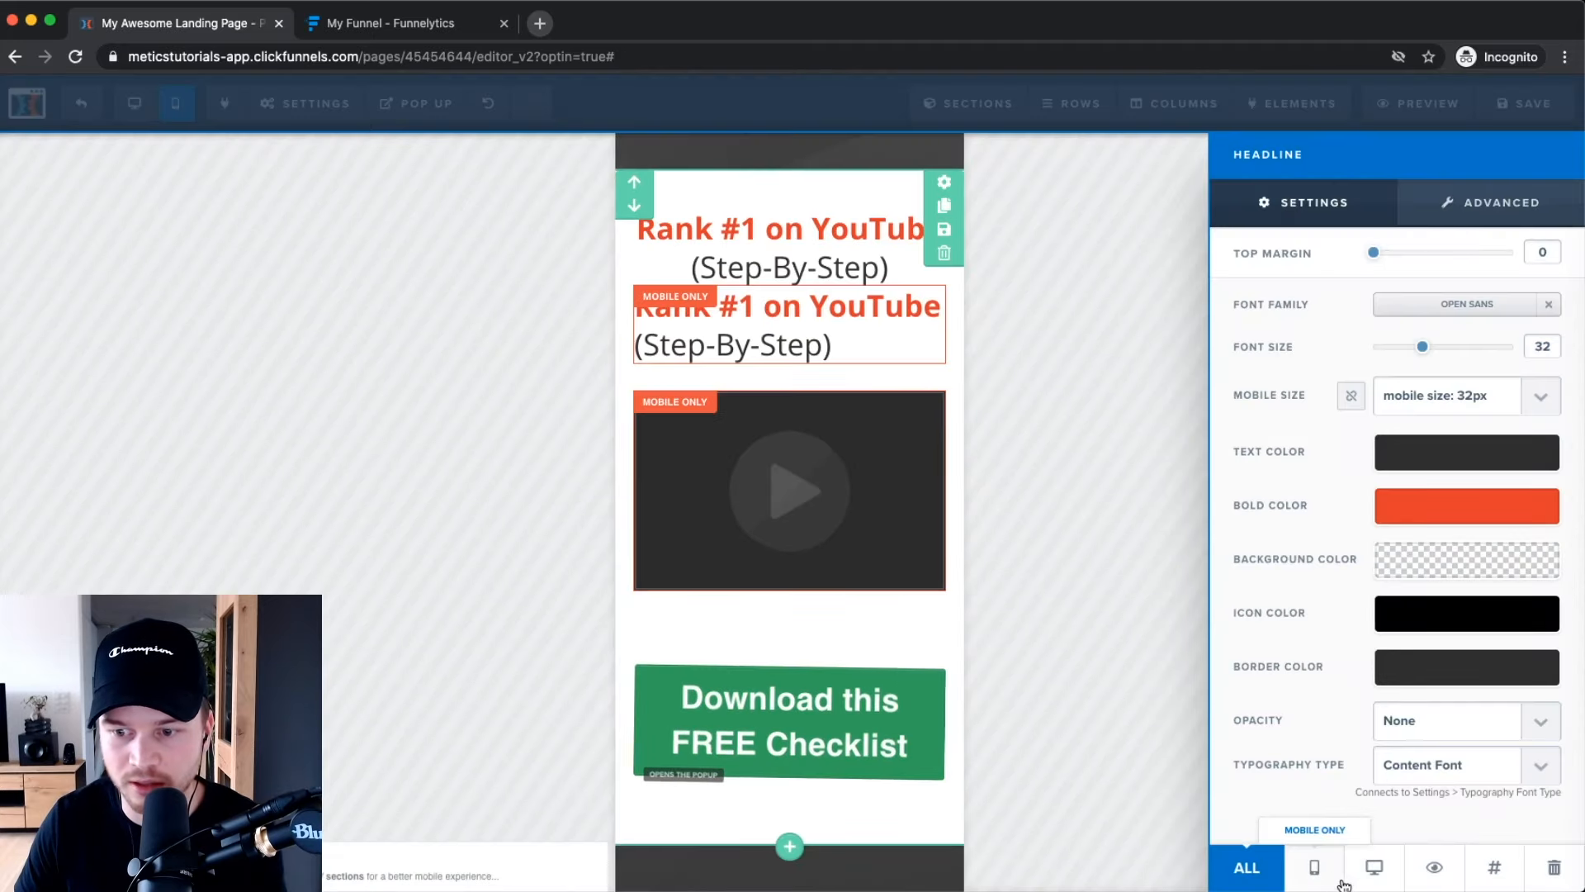
pyautogui.click(1374, 866)
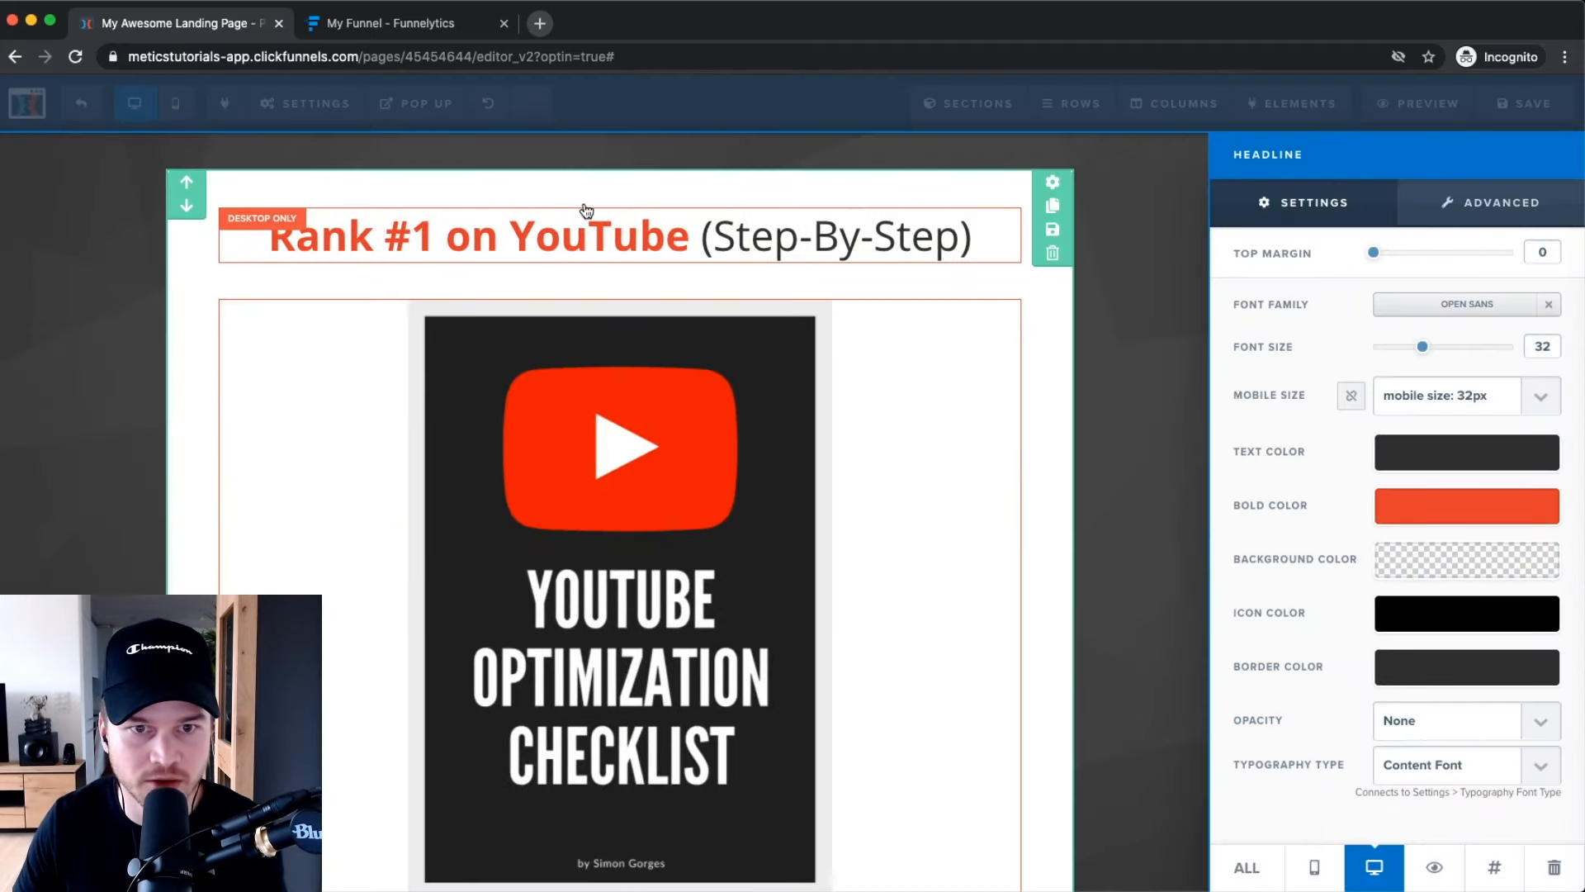
pyautogui.click(175, 102)
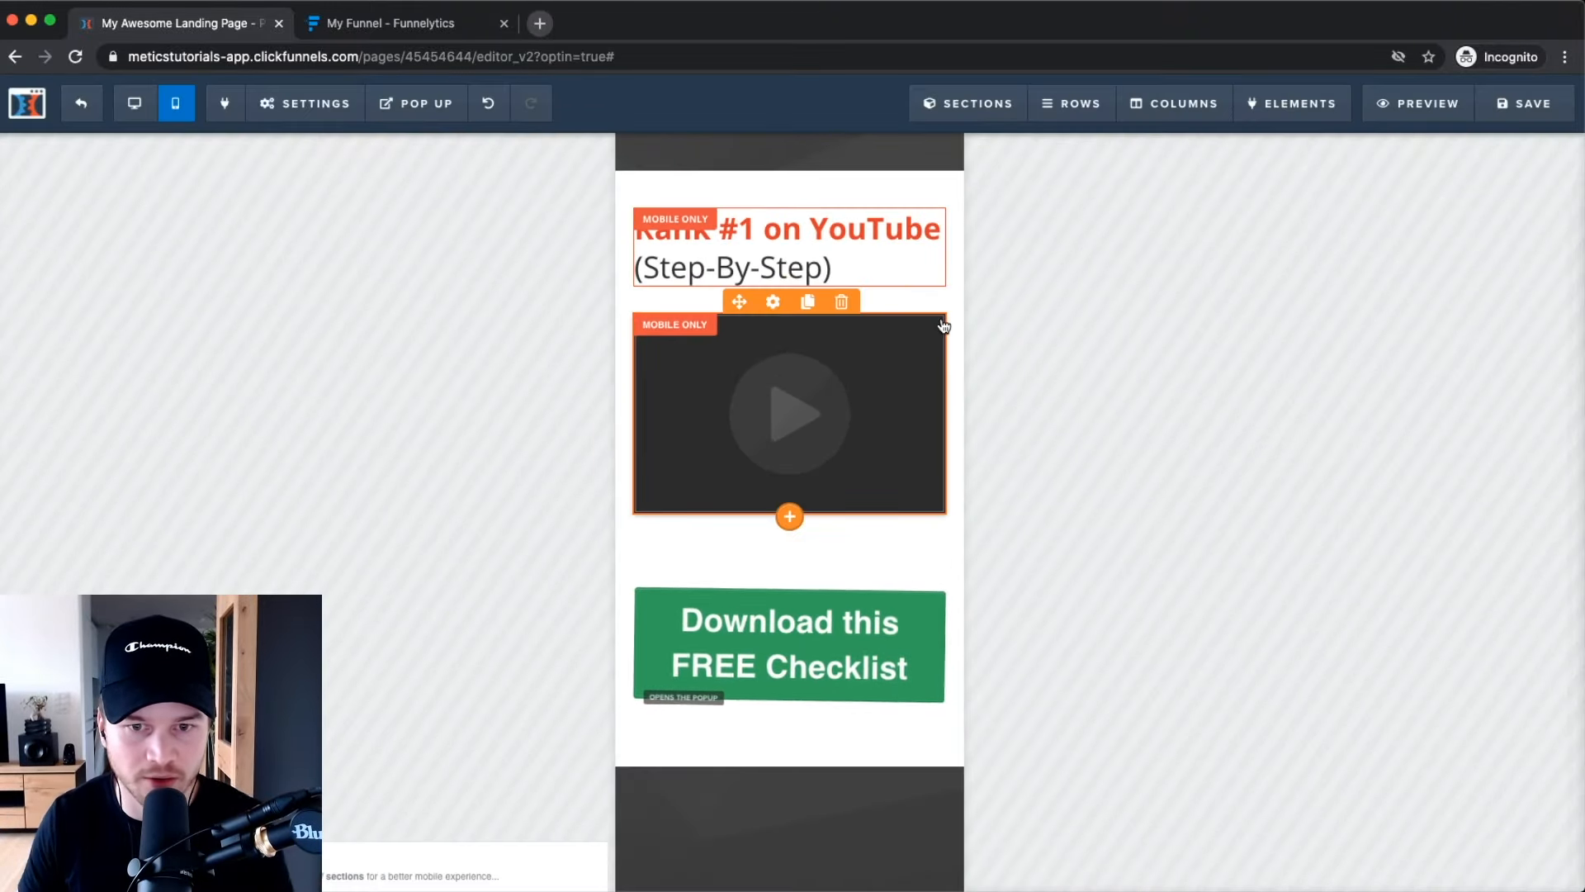
# Give the 'Download this FREE Checklist' button a separate 19px mobile text size, after trying 16px and 20px.
pyautogui.moveTo(878, 616)
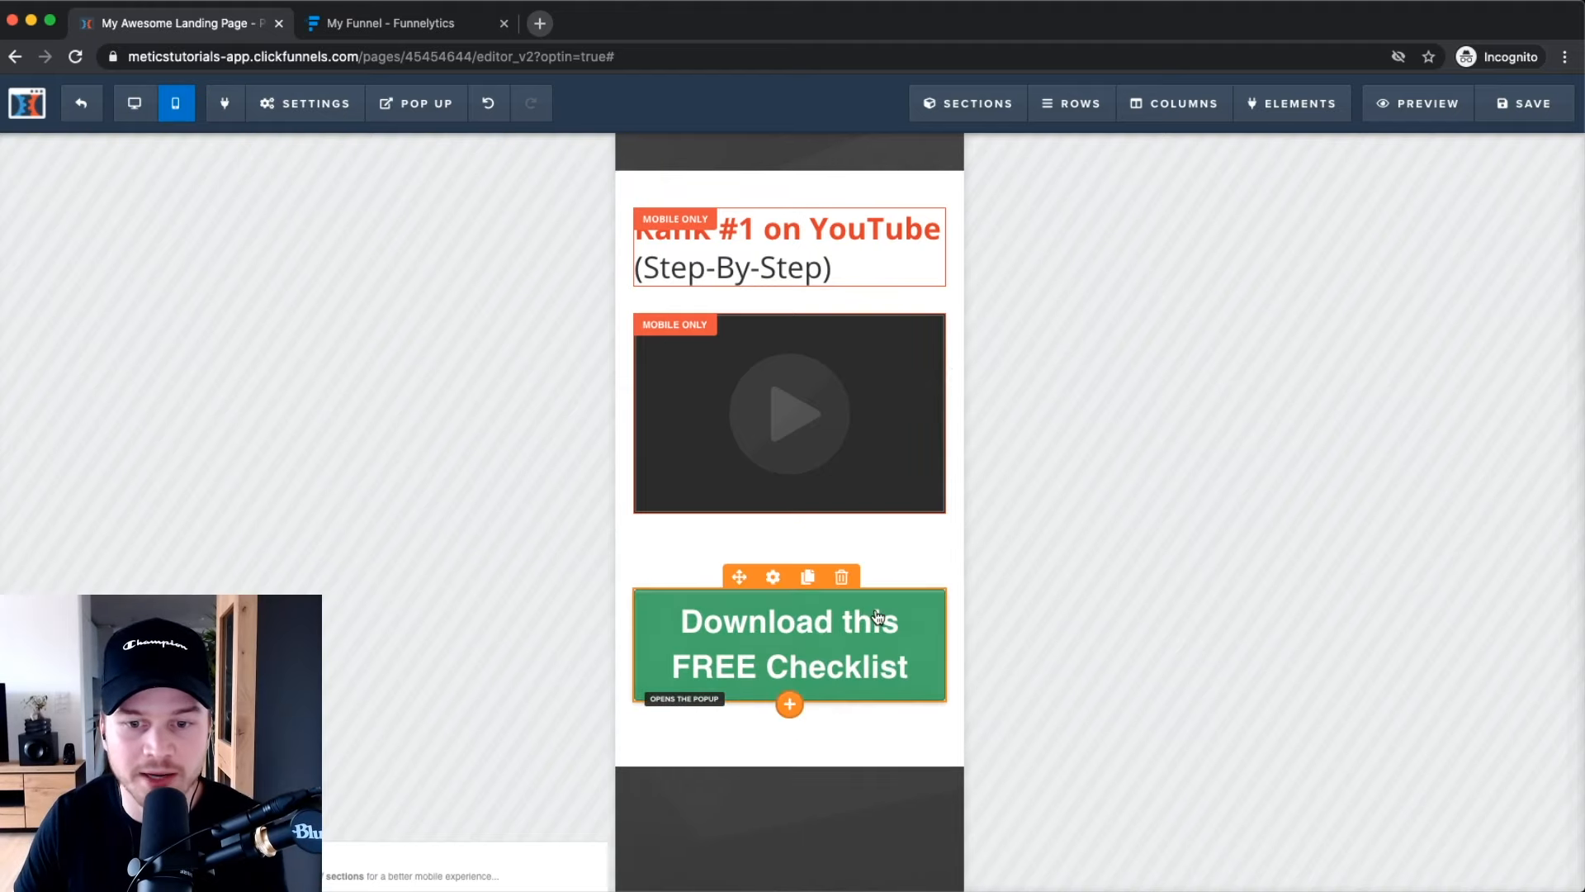
pyautogui.scroll(5, 826, 626)
pyautogui.click(723, 532)
pyautogui.scroll(-5, 960, 510)
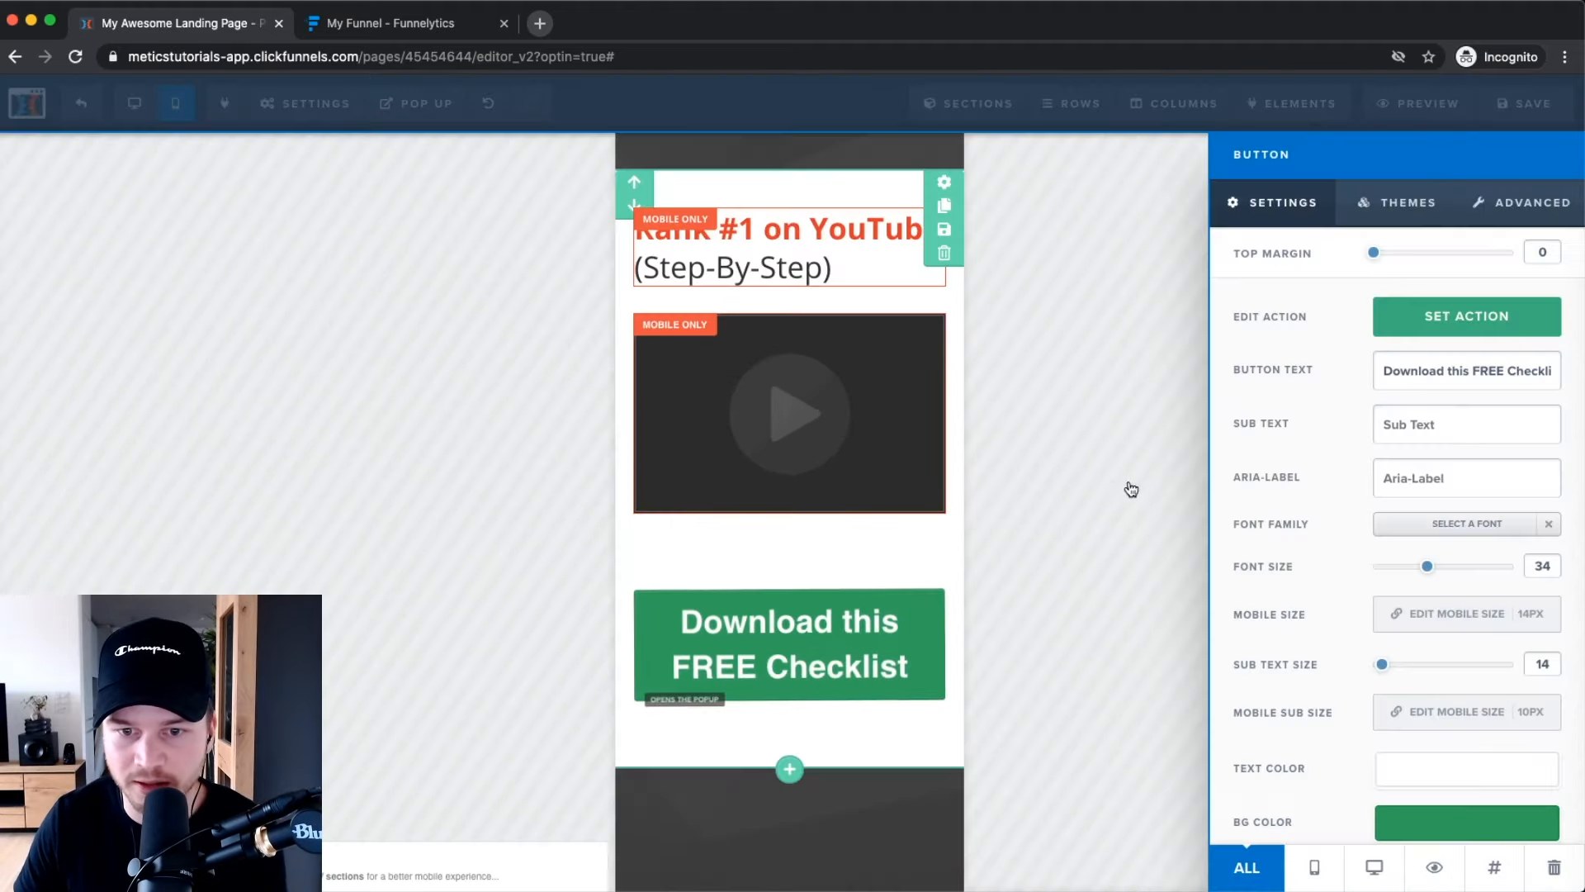
pyautogui.click(1462, 621)
pyautogui.scroll(5, 1461, 619)
pyautogui.click(1529, 619)
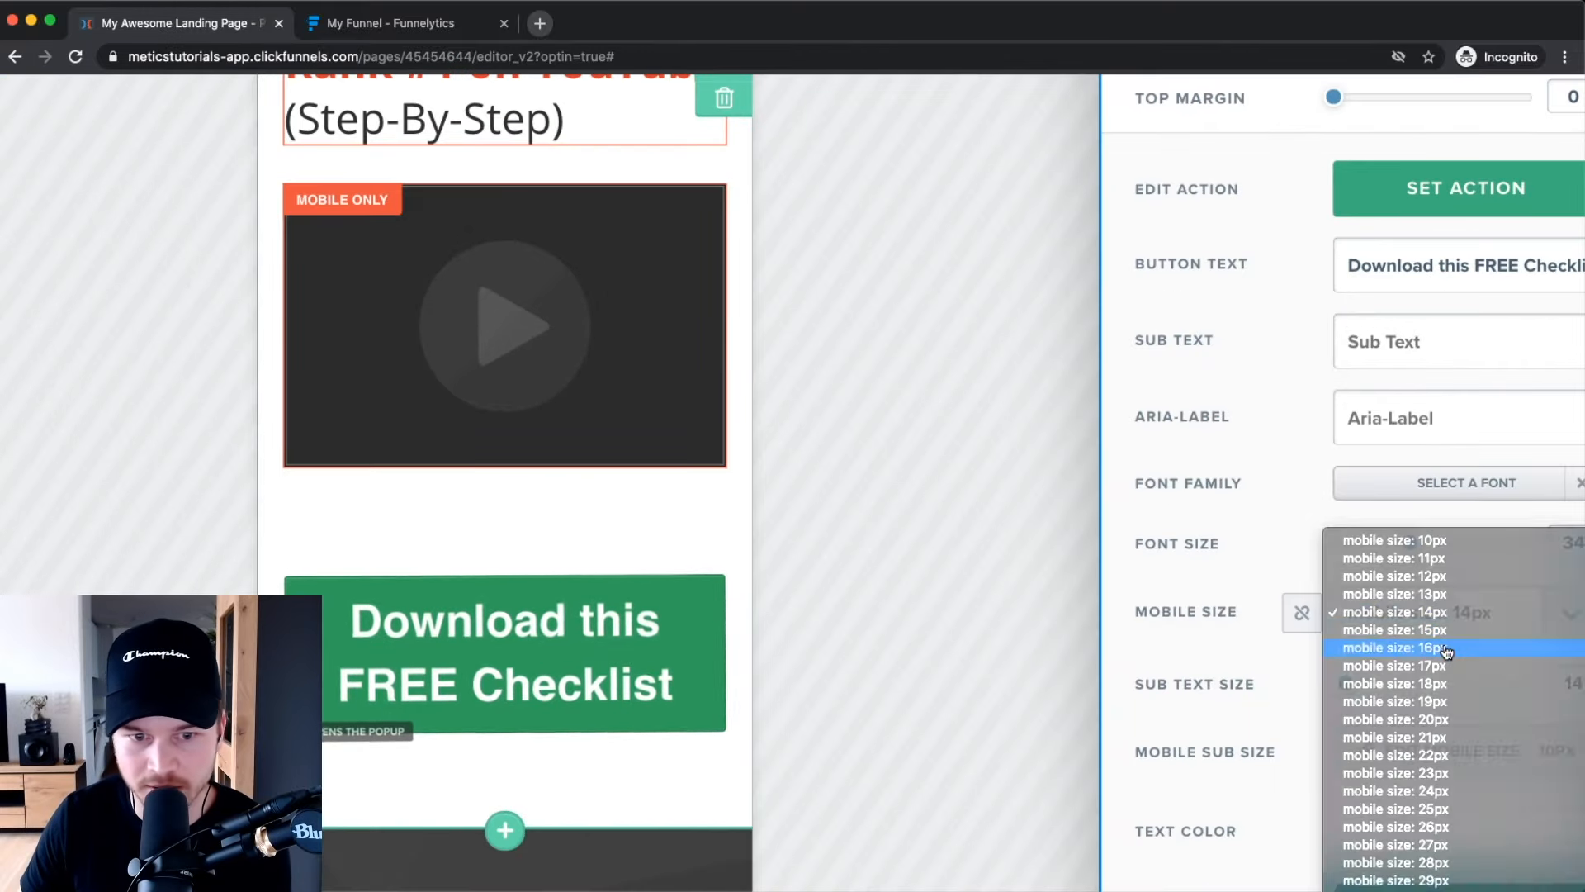
pyautogui.click(1529, 648)
pyautogui.click(1533, 625)
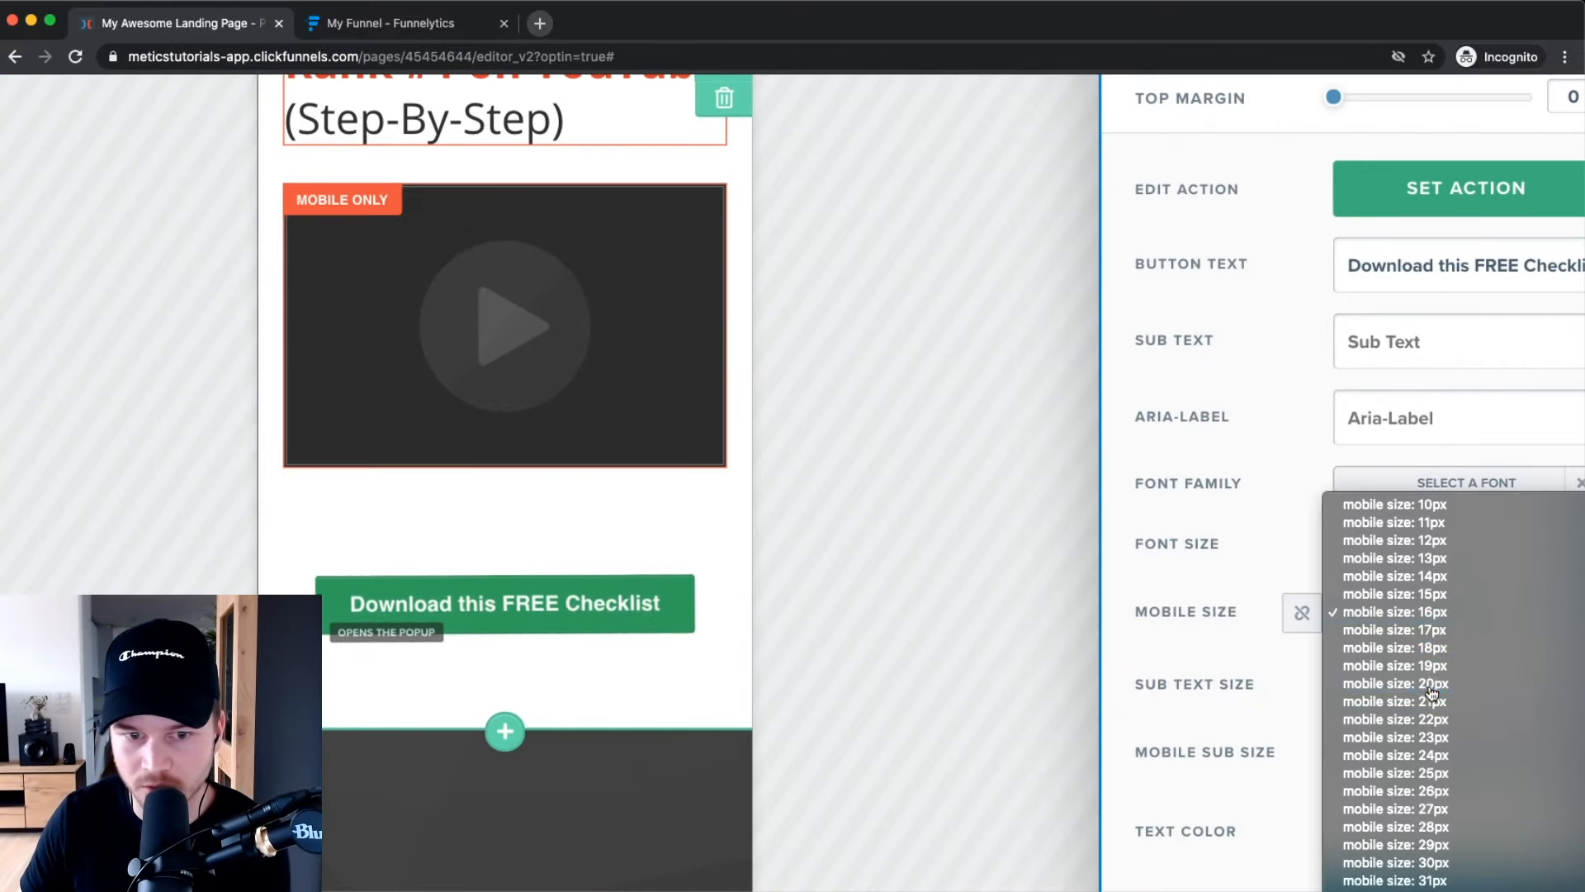
pyautogui.click(1434, 700)
pyautogui.click(1477, 612)
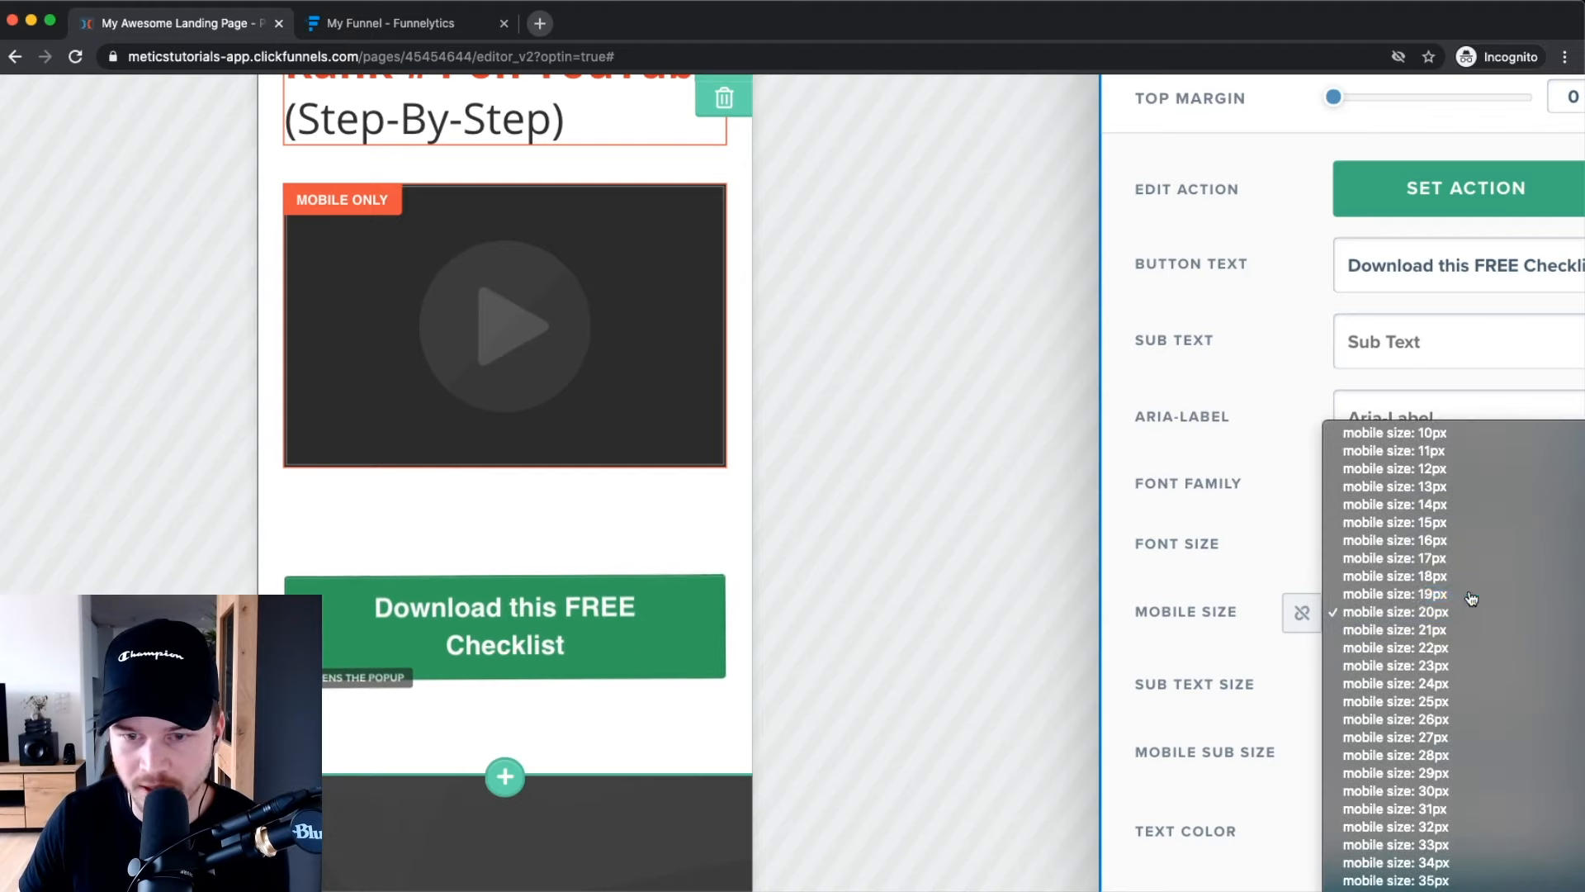
pyautogui.click(1474, 591)
pyautogui.scroll(-5, 672, 593)
pyautogui.scroll(-3, 672, 594)
pyautogui.click(1040, 576)
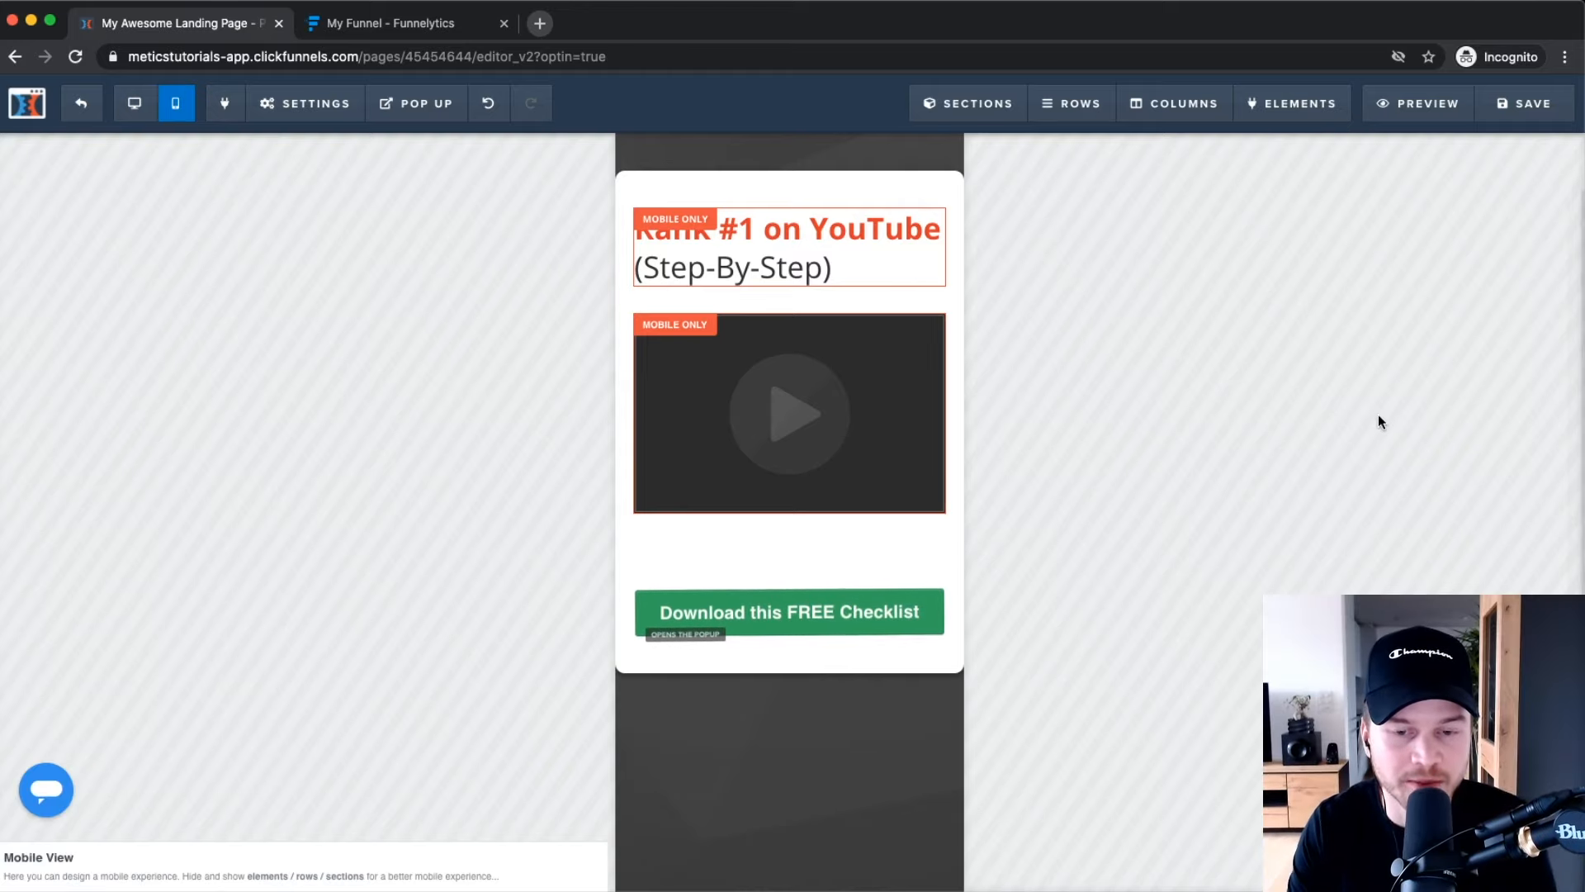
# Switch to the desktop layout to see the desktop-only headline above the checklist image.
pyautogui.click(134, 102)
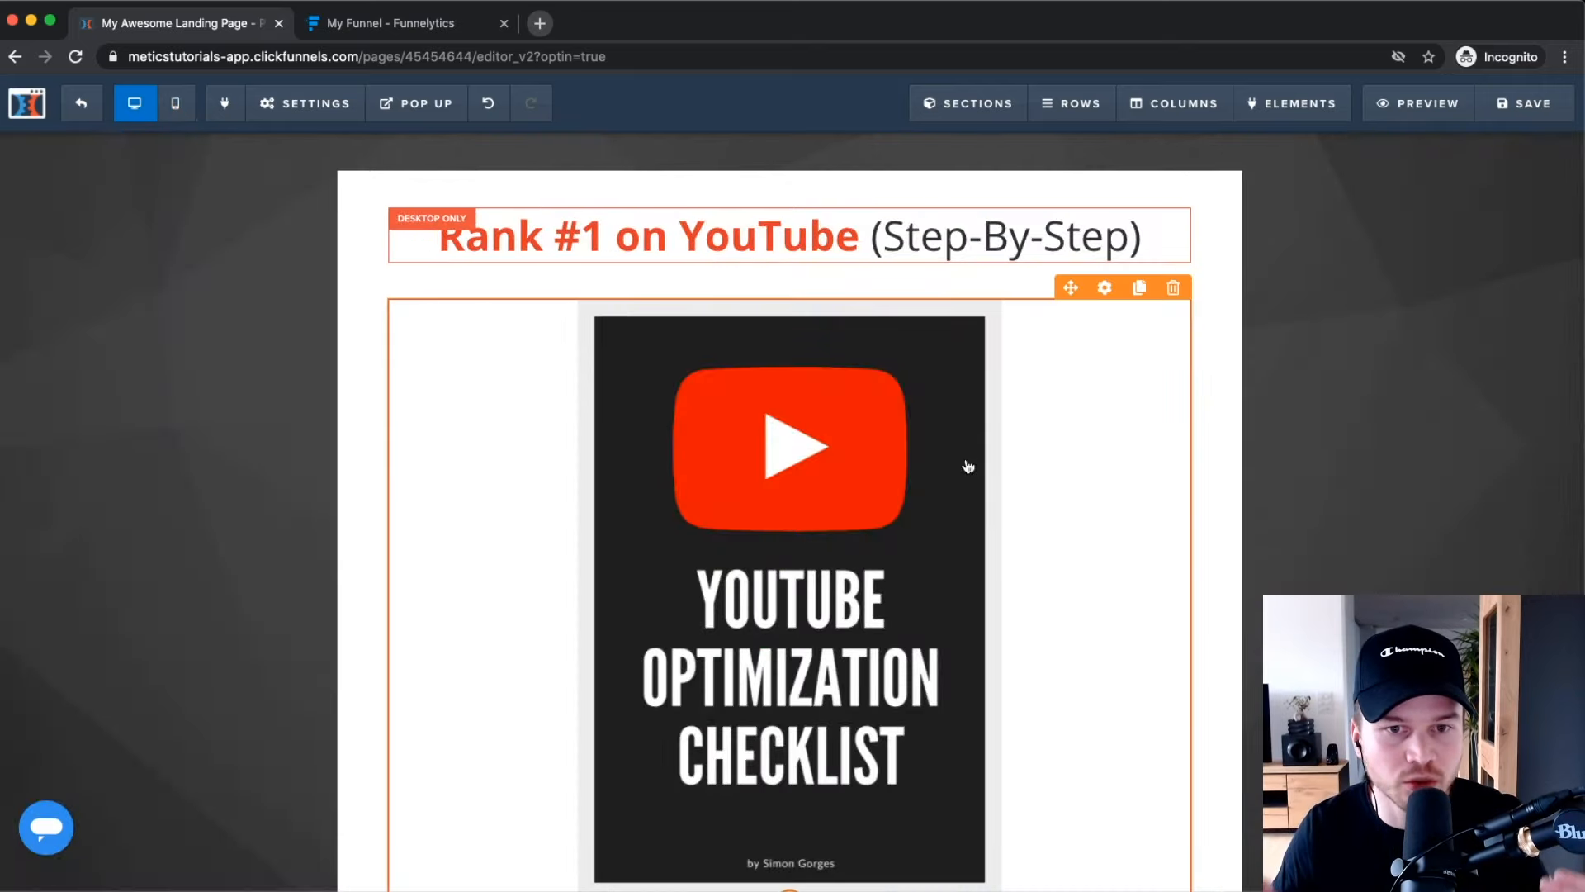
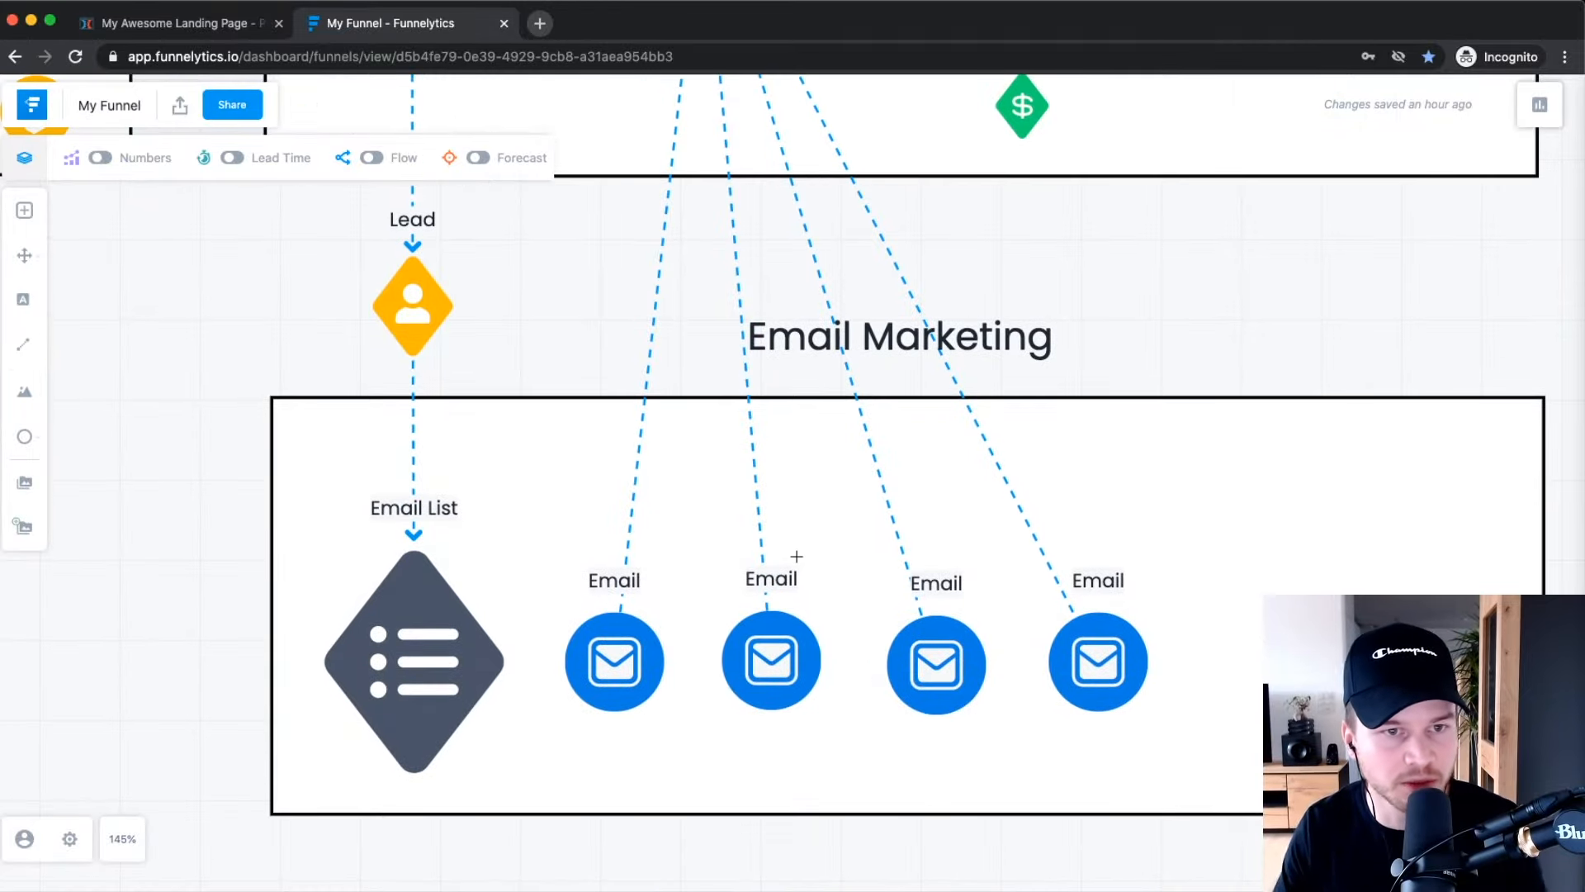
# Switch from the Funnelytics map to the 'My Awesome Landing Page' ClickFunnels editor.
pyautogui.click(174, 23)
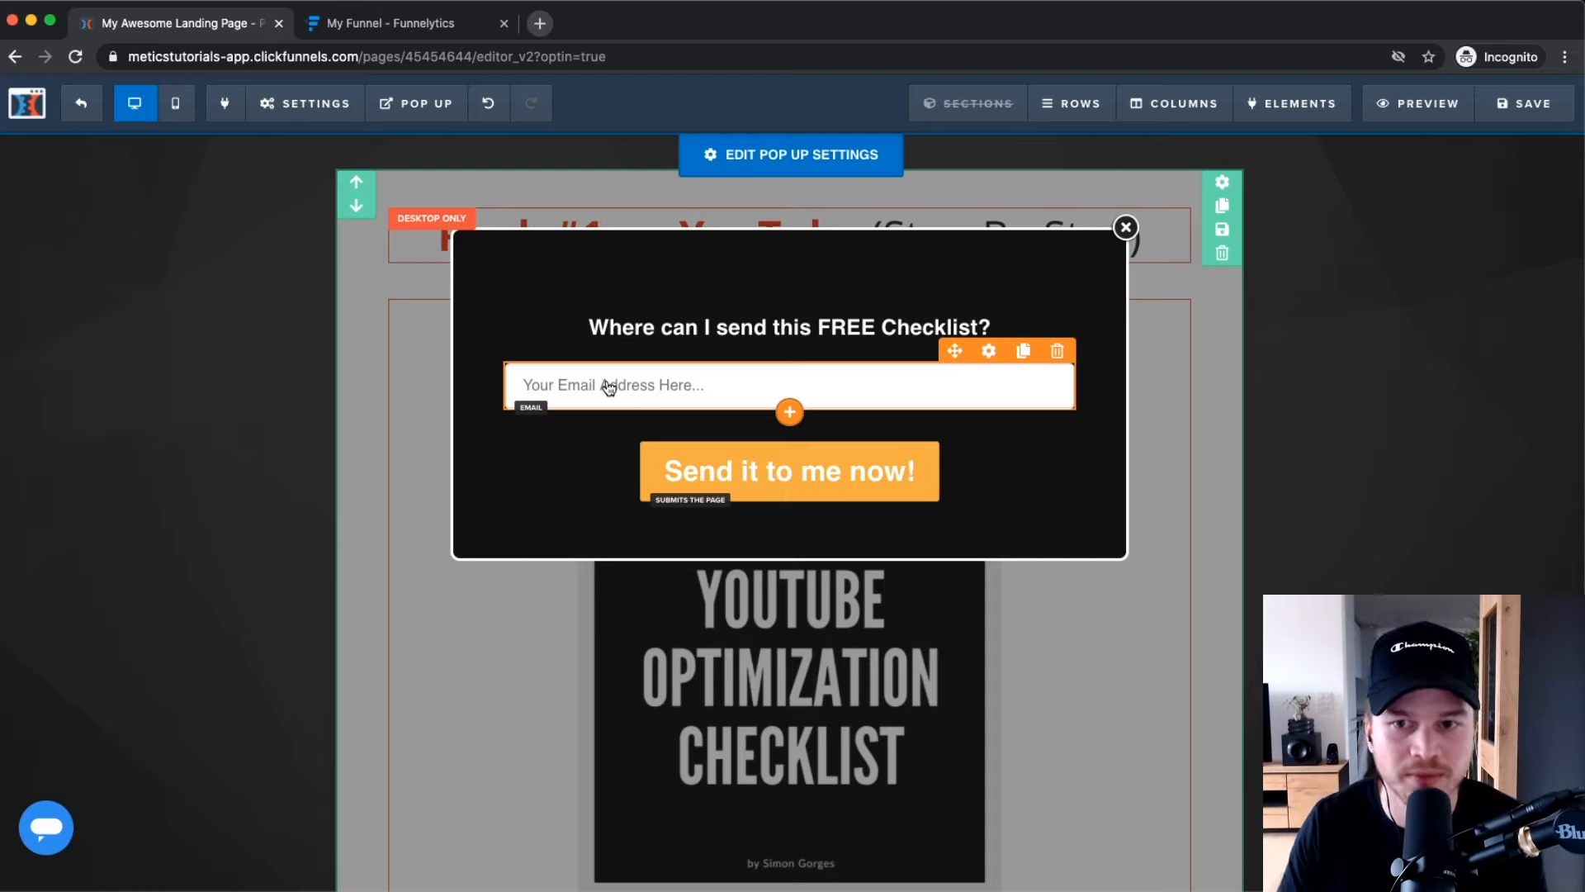
# Close the opt-in pop-up, save the landing page, and exit to the Squeeze Page overview.
pyautogui.click(1125, 227)
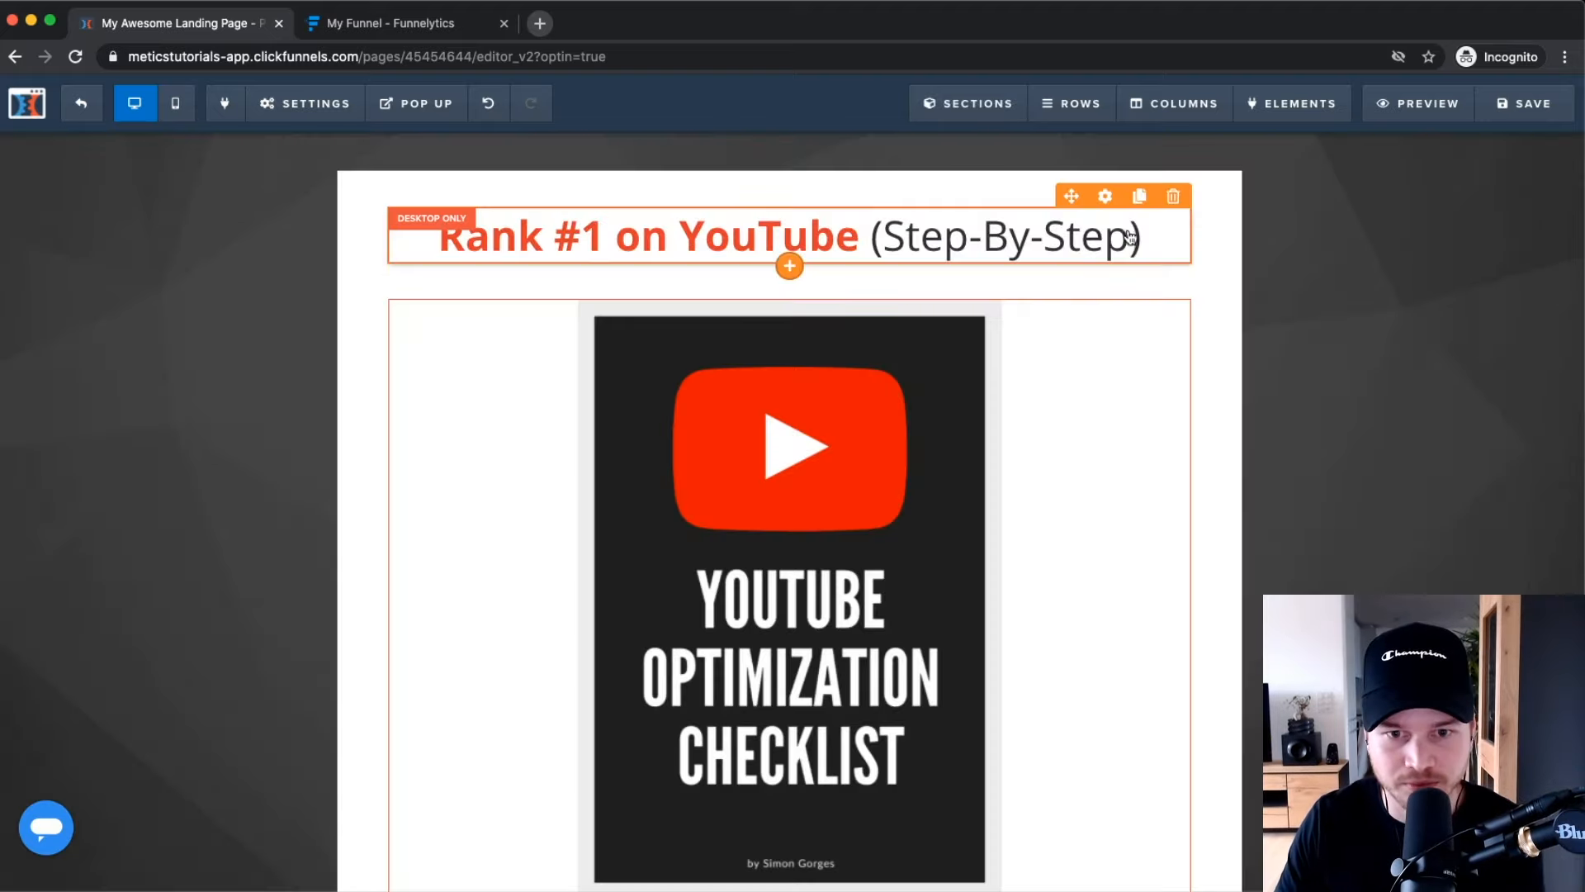
pyautogui.click(1523, 106)
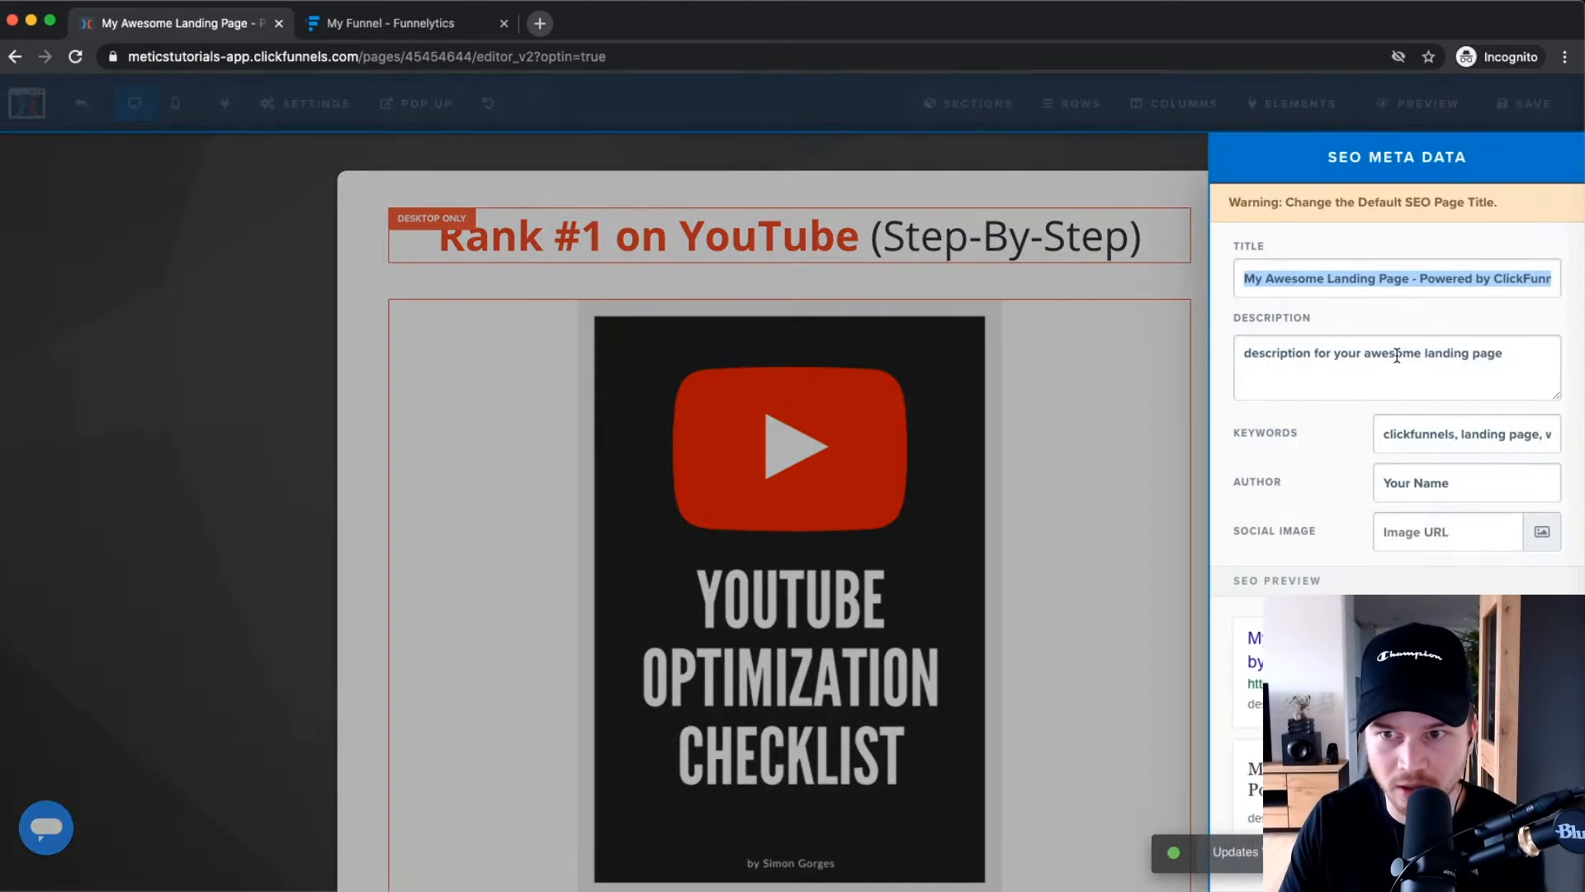
pyautogui.click(1107, 446)
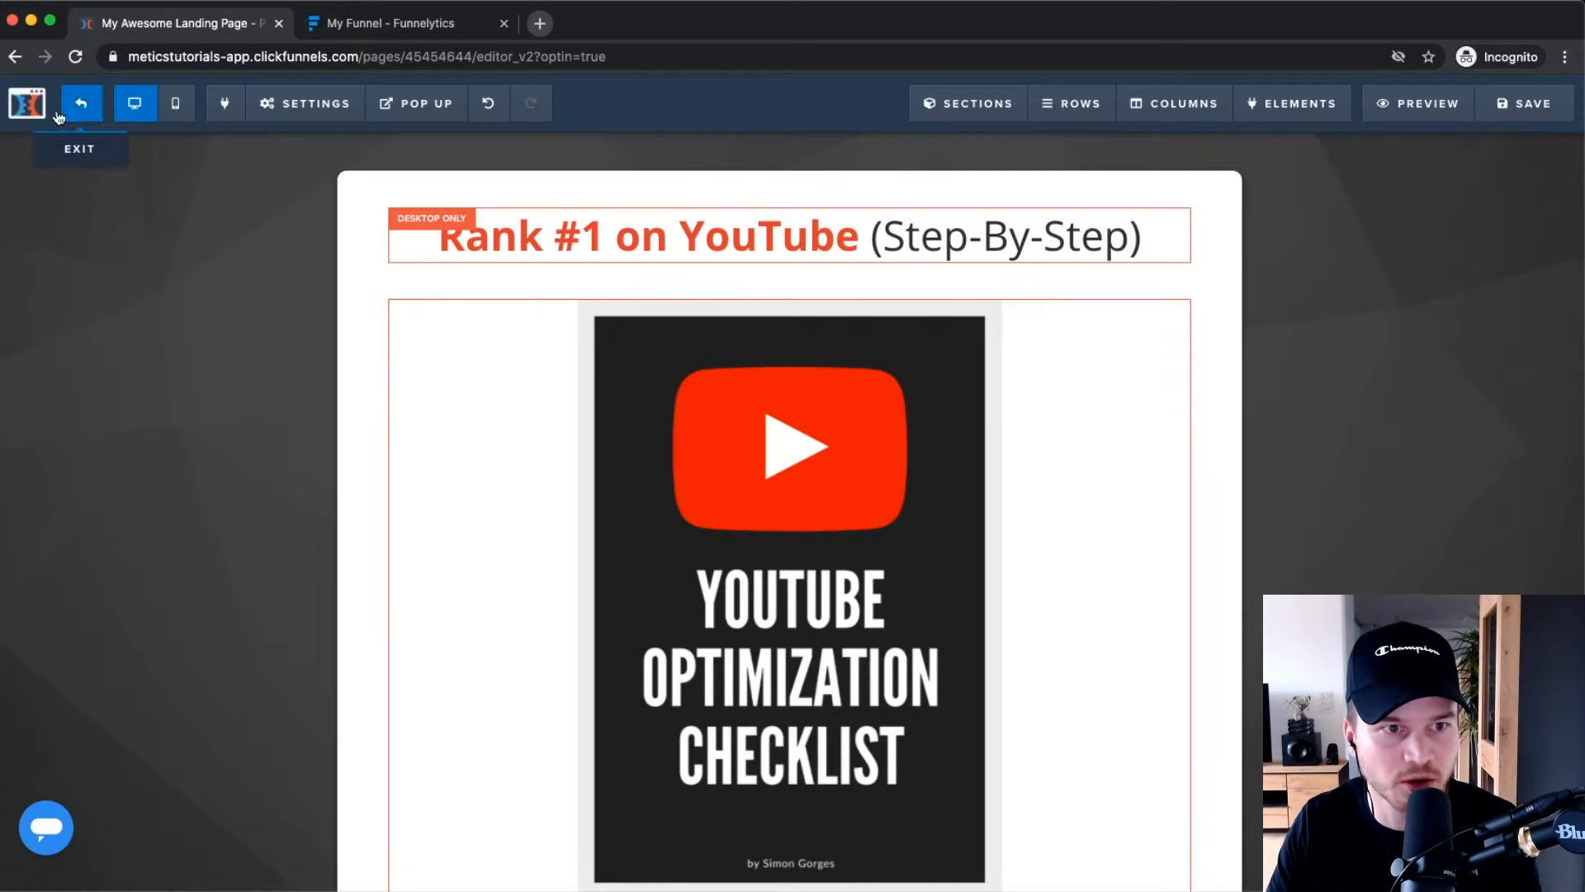
pyautogui.click(80, 108)
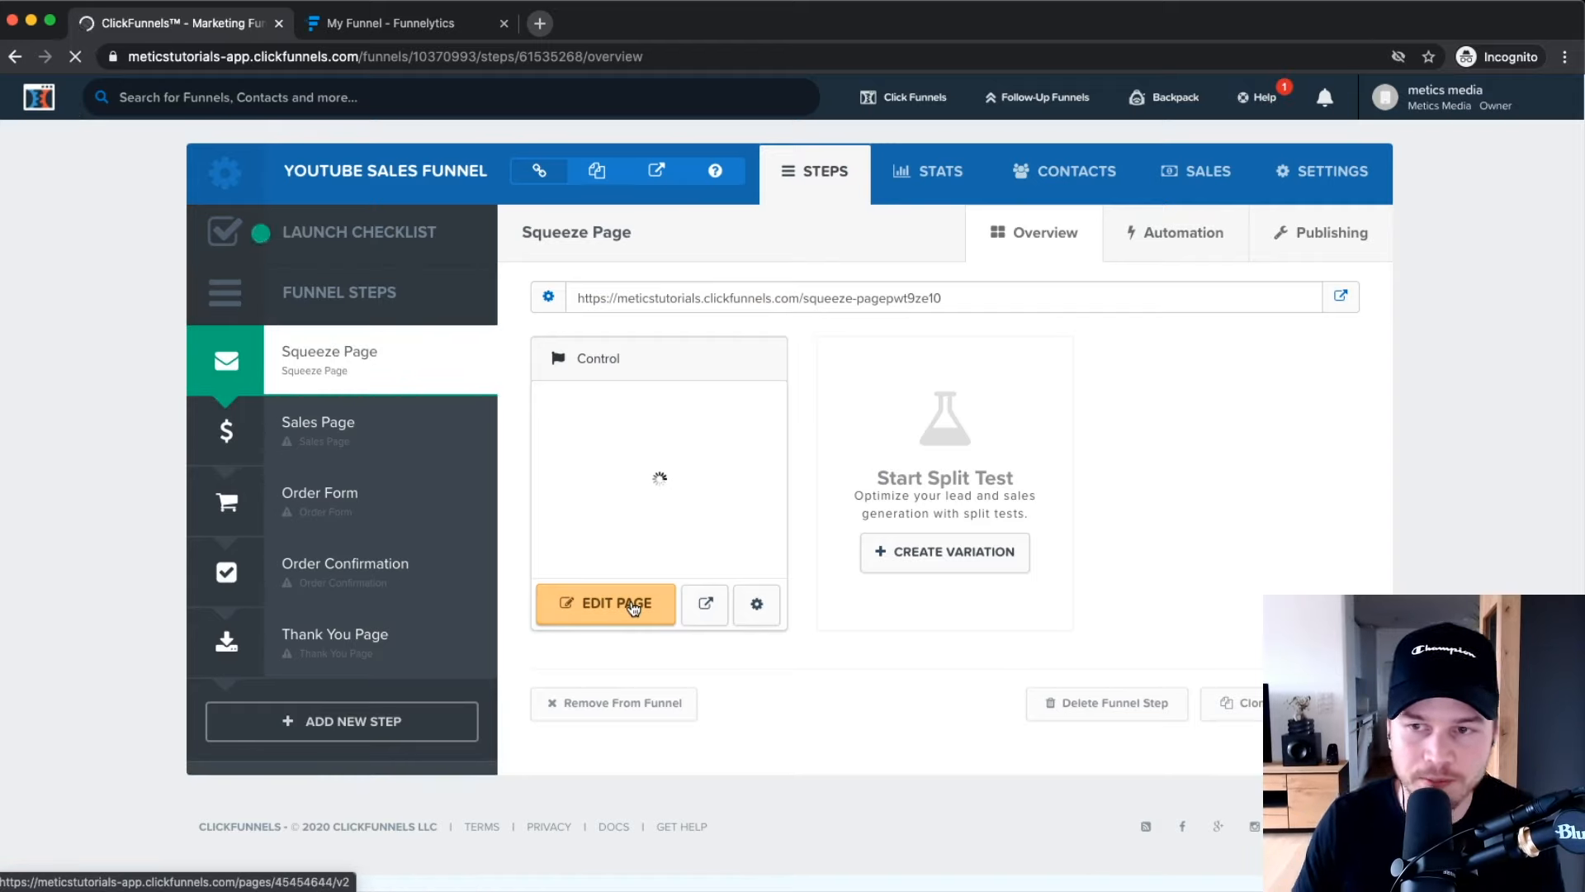
# Go to Account Settings > Integrations > Add New Integration to list ActiveCampaign, Aweber and ConvertKit.
pyautogui.click(1461, 103)
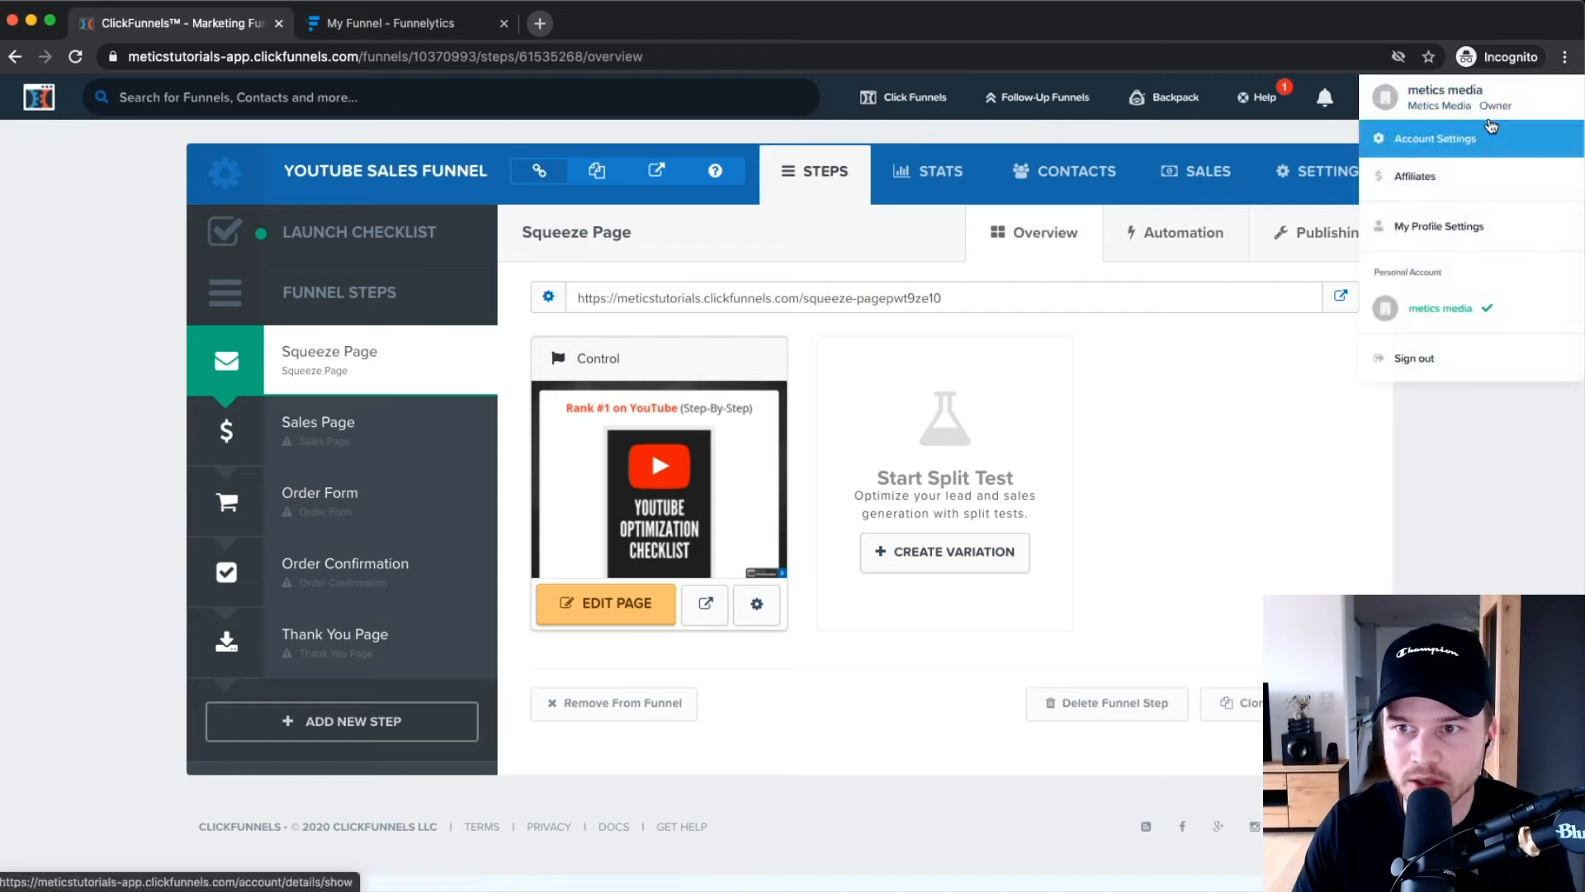
pyautogui.click(1452, 146)
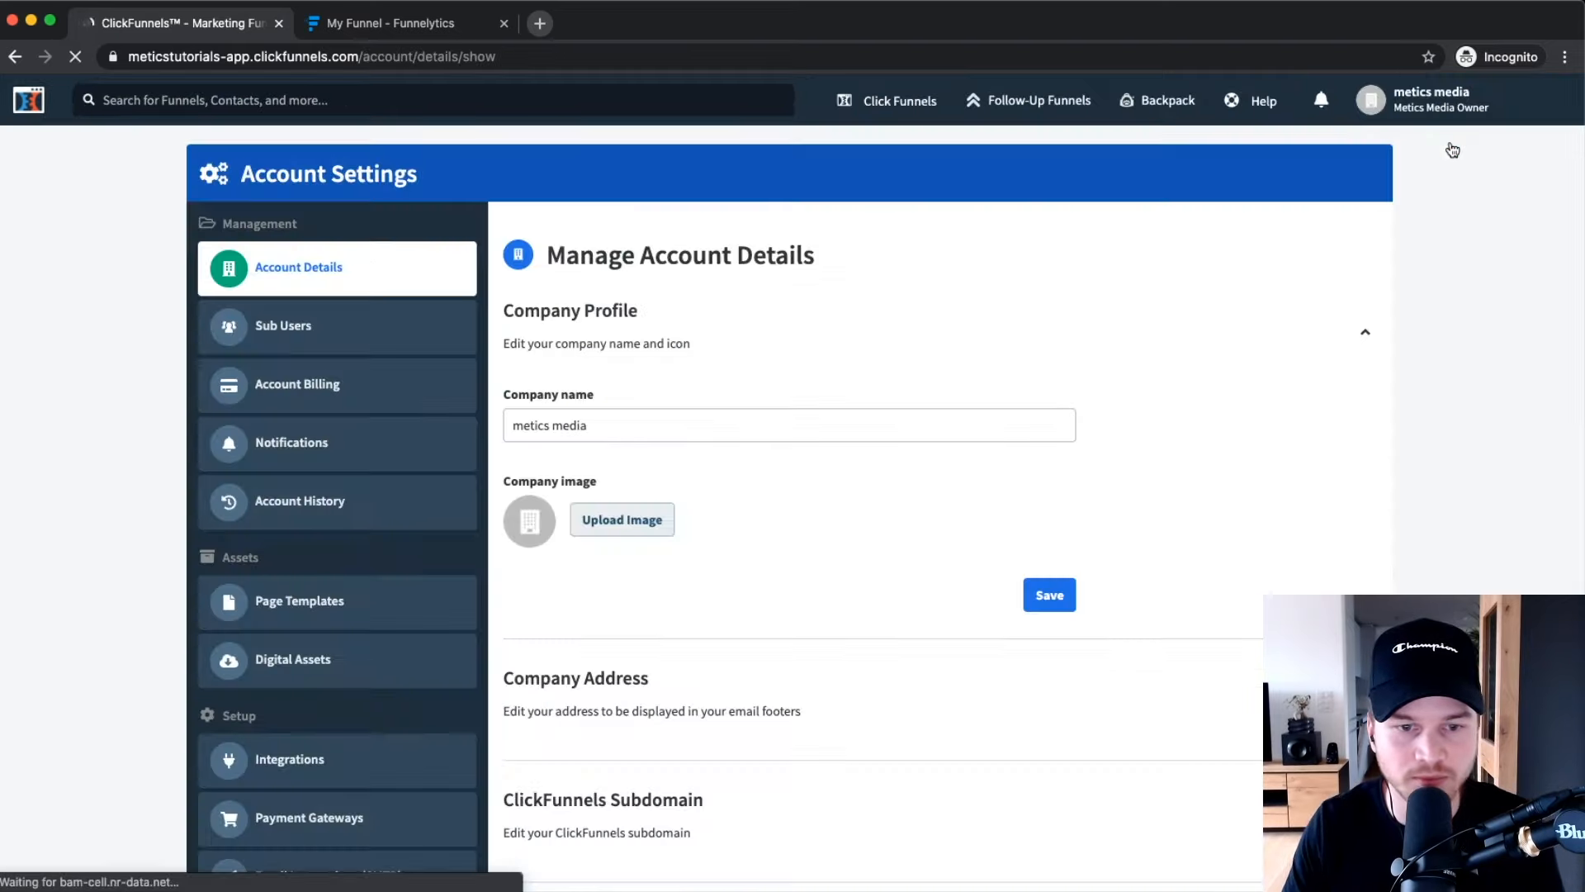
pyautogui.scroll(-5, 335, 353)
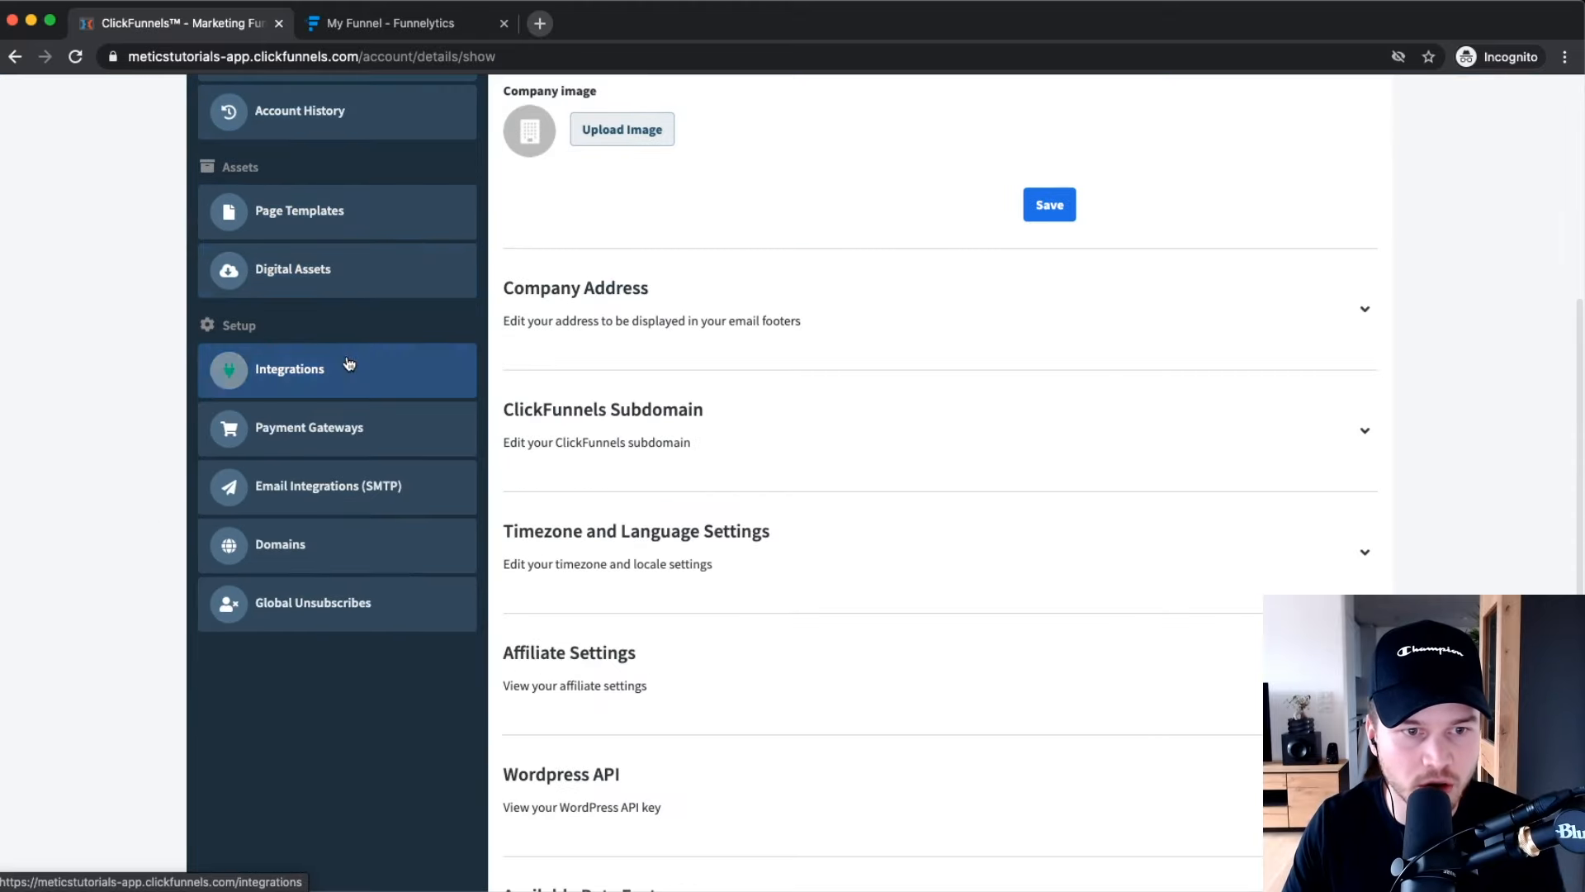
pyautogui.click(353, 375)
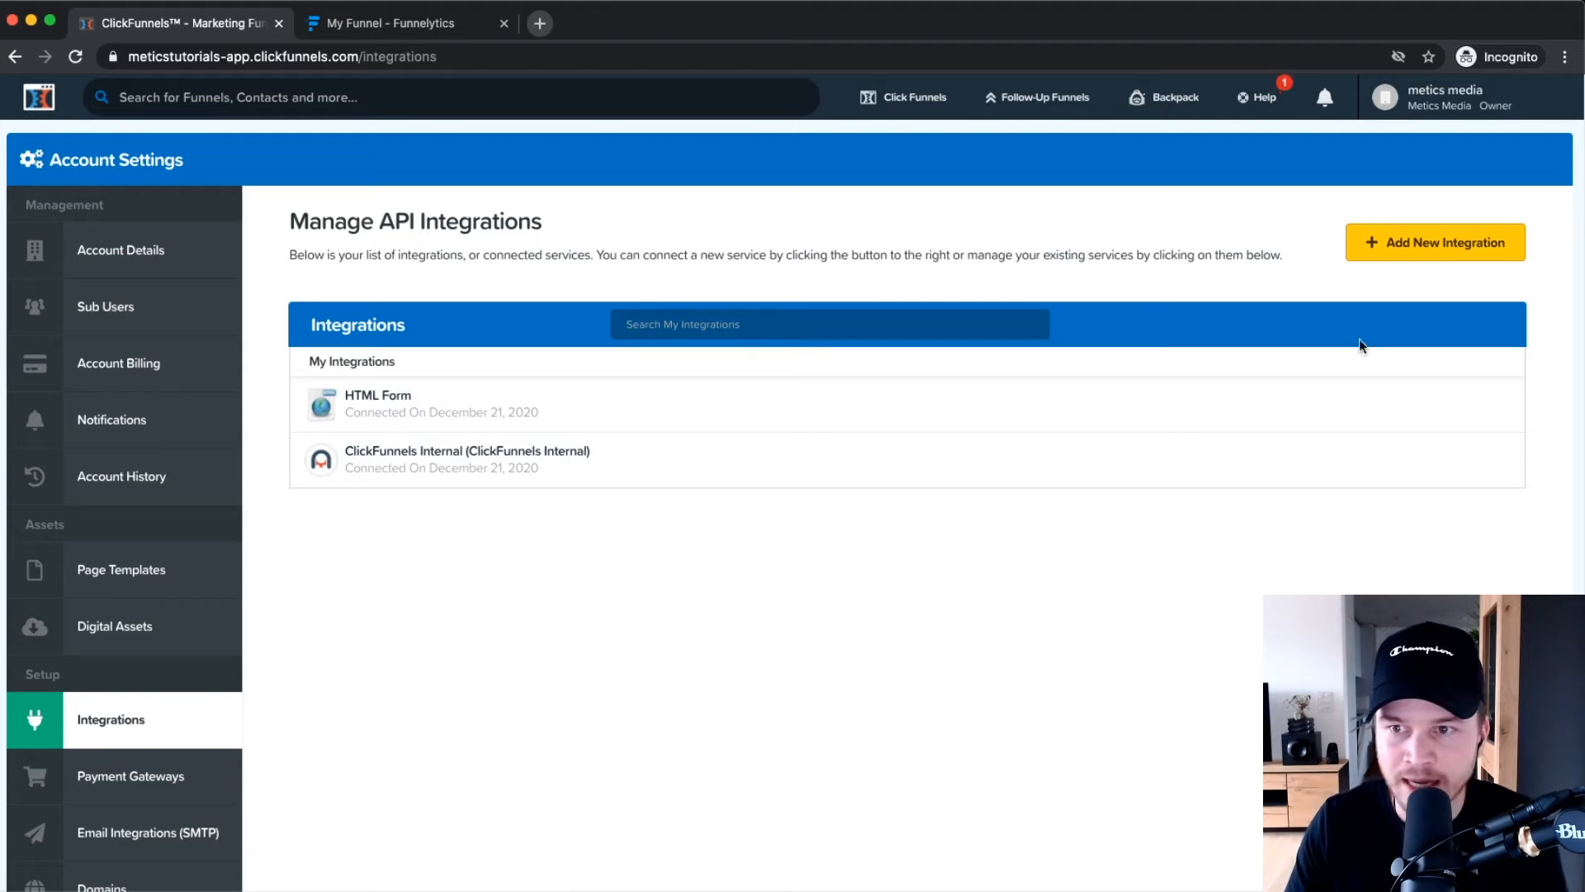
pyautogui.click(1414, 254)
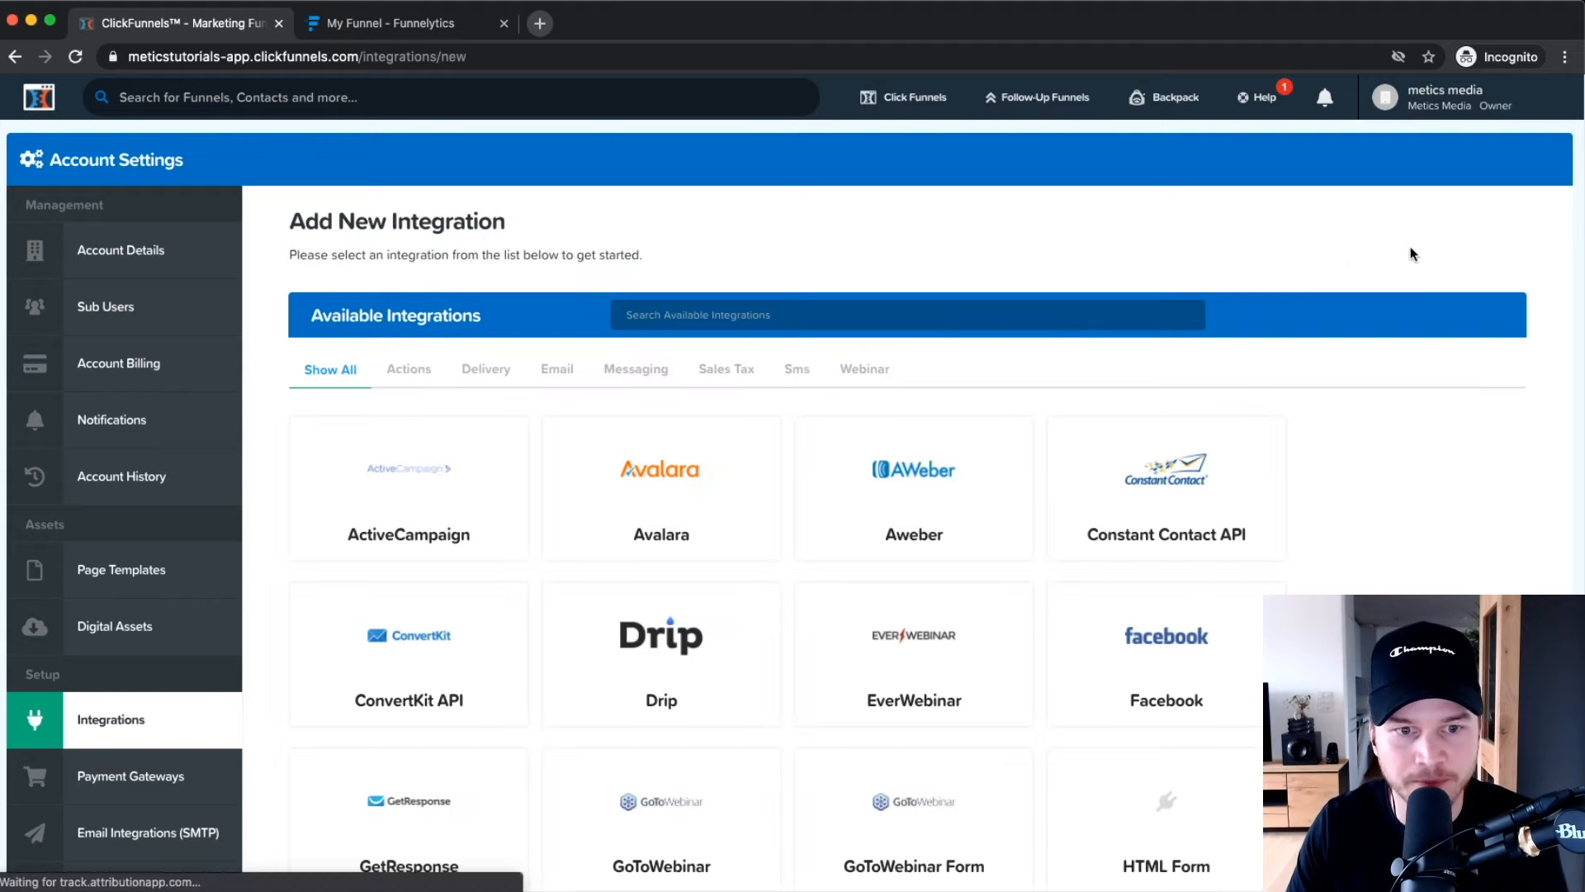
pyautogui.click(586, 591)
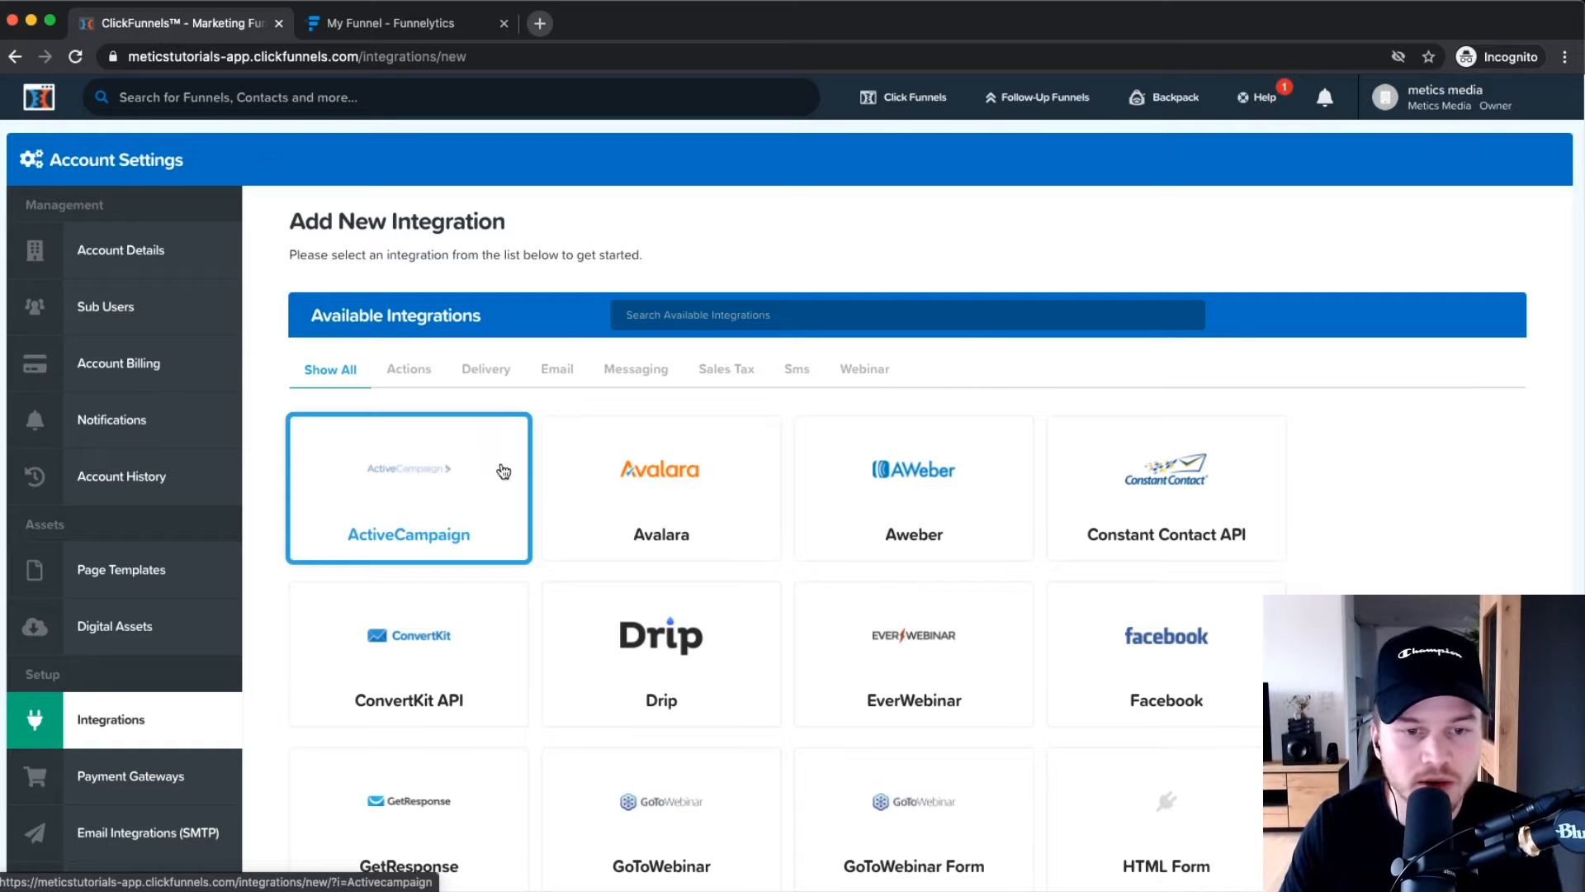
# Pick the ActiveCampaign card and give the integration the nickname 'ActiveCampaign'.
pyautogui.click(425, 518)
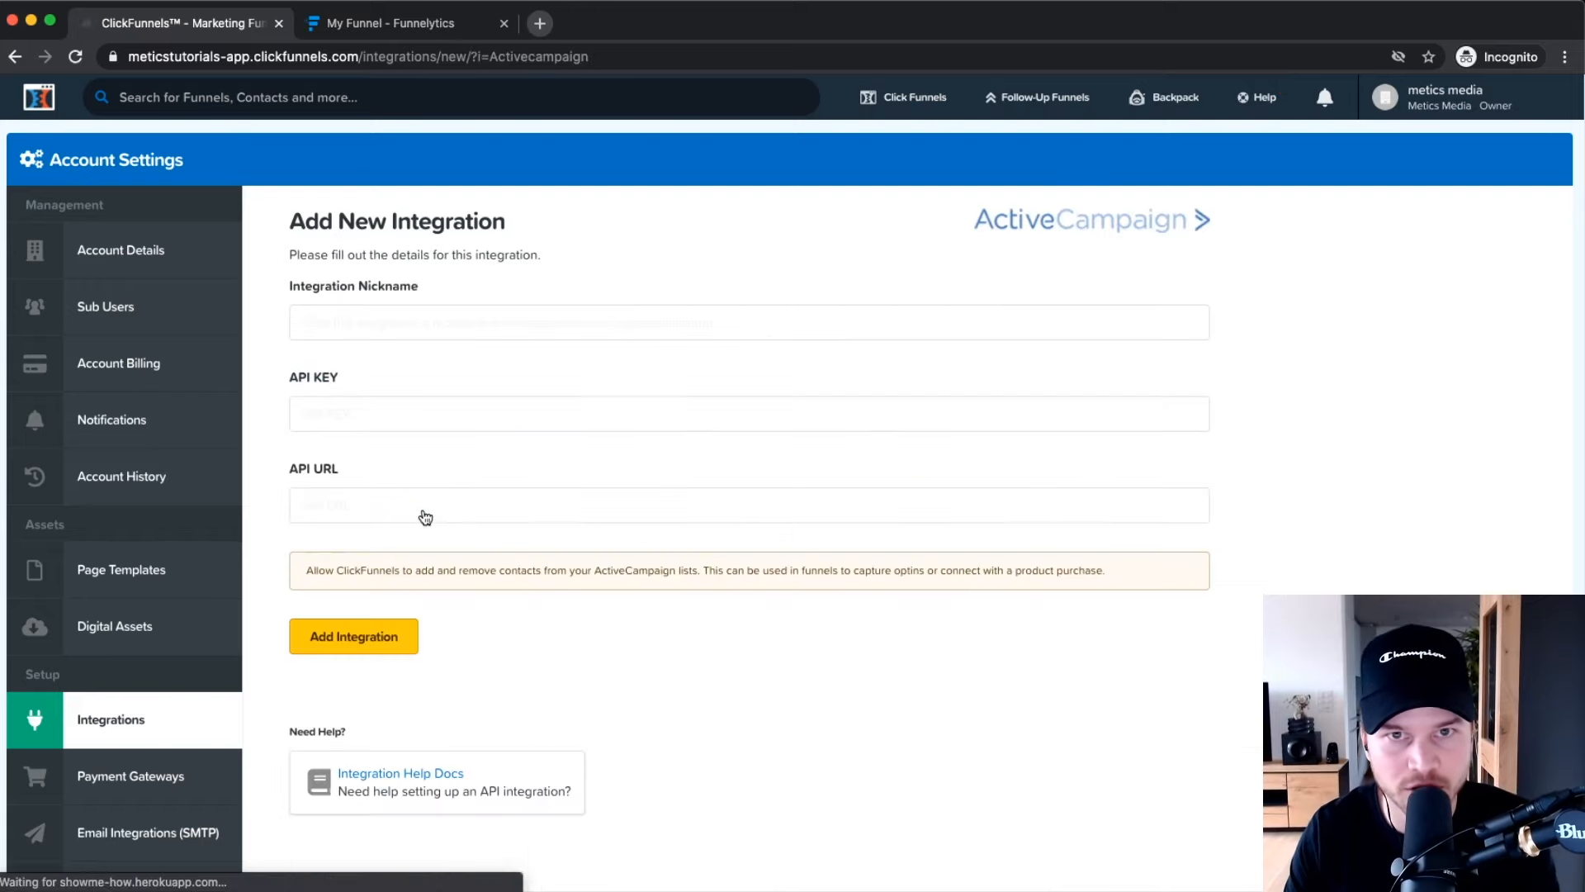
pyautogui.click(404, 319)
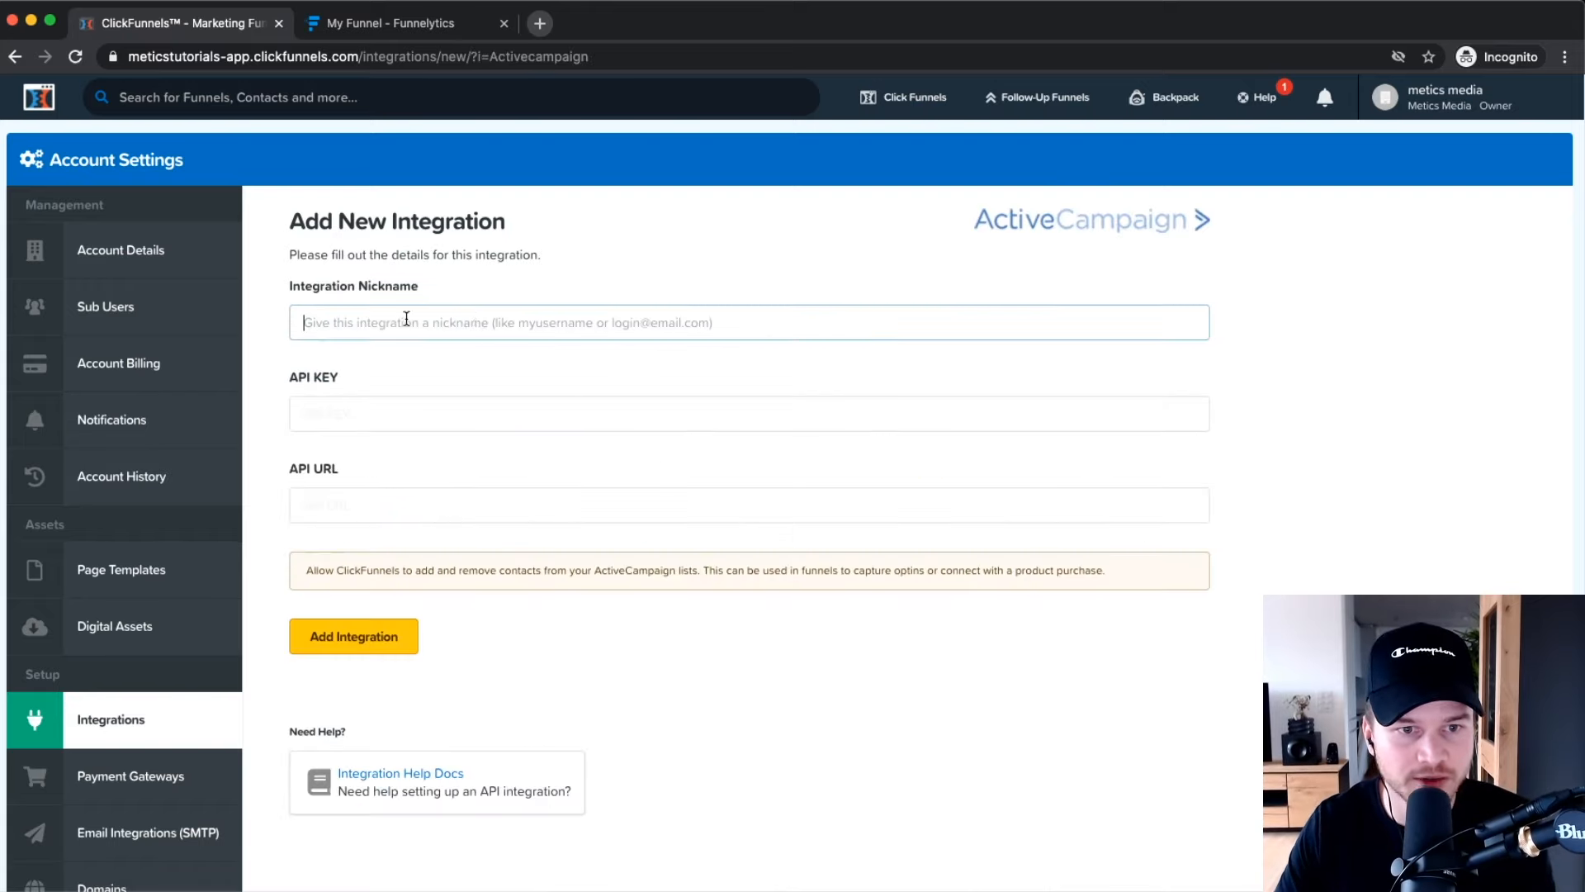
pyautogui.write('ActiveCampaggn')
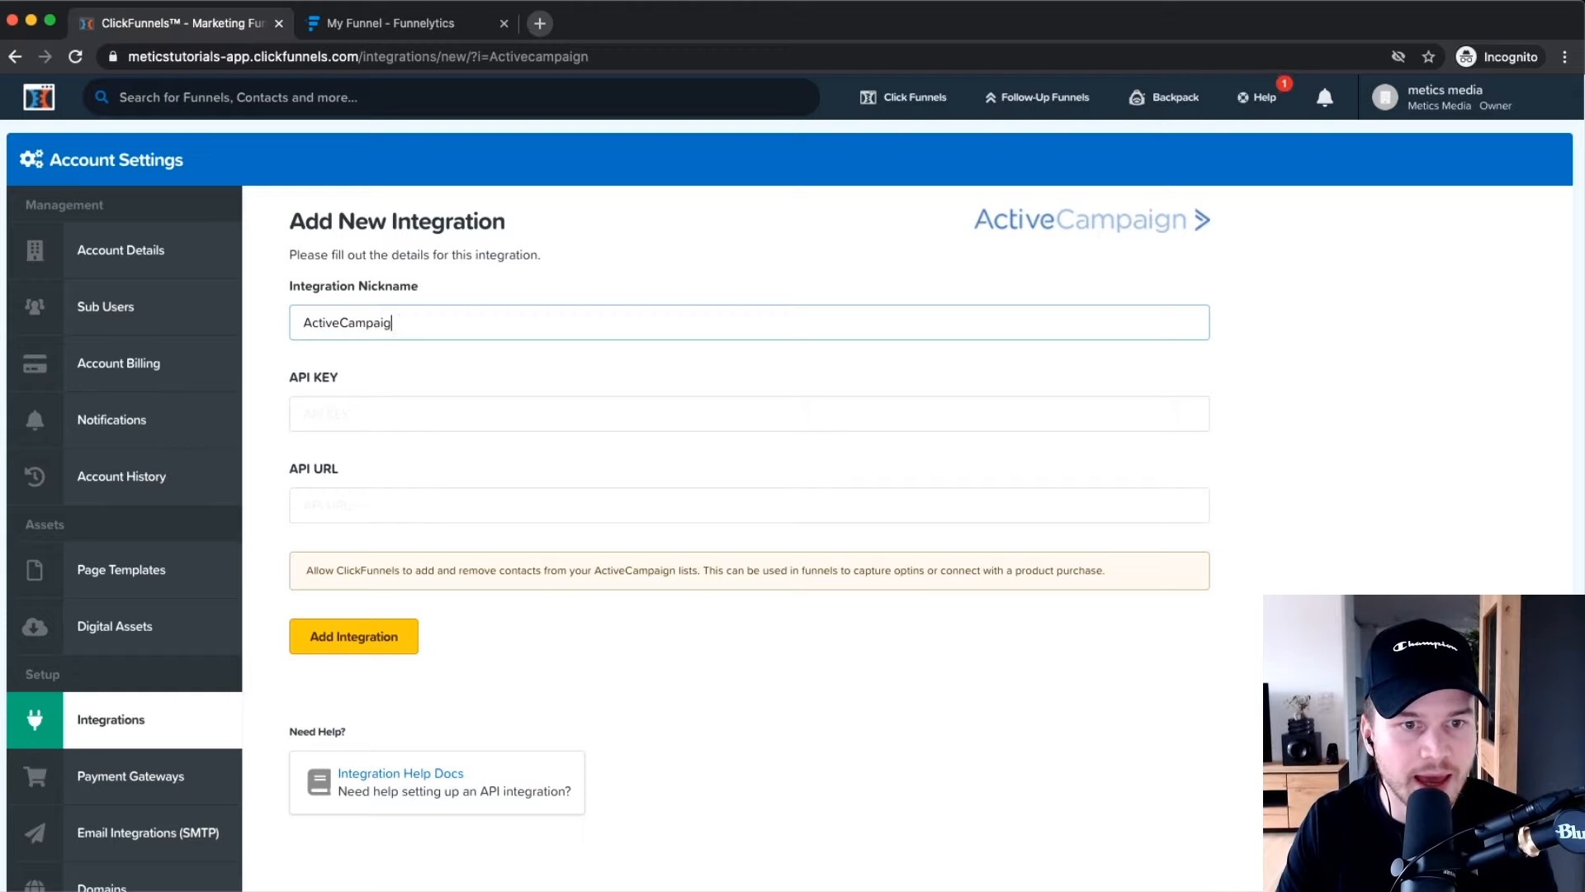
pyautogui.click(345, 412)
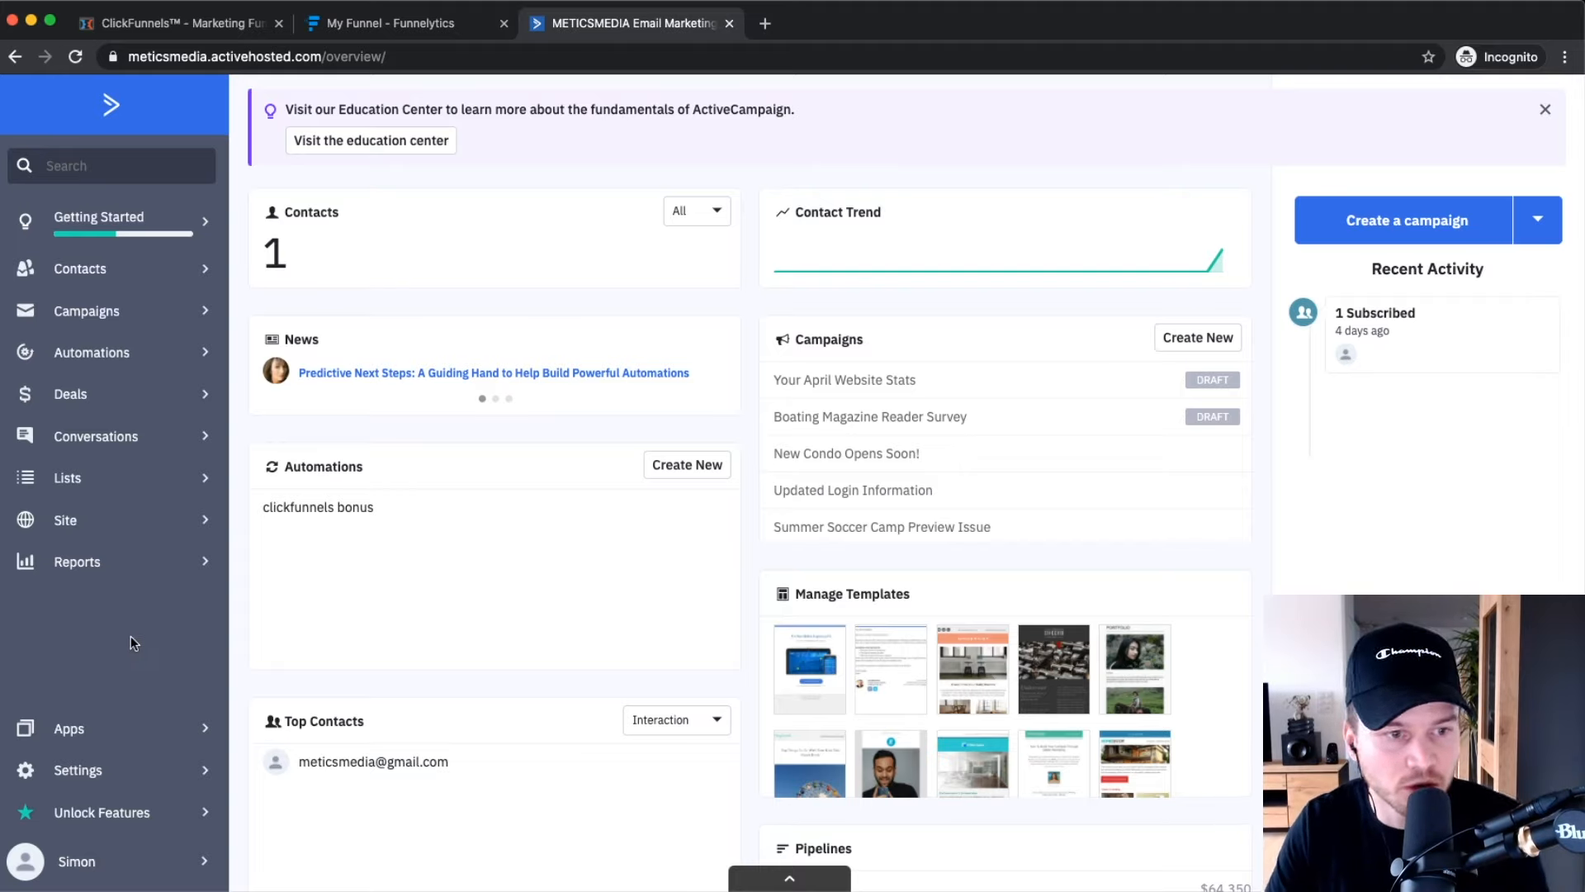
# Open ActiveCampaign's Settings > Developer page showing the API URL and key.
pyautogui.click(97, 772)
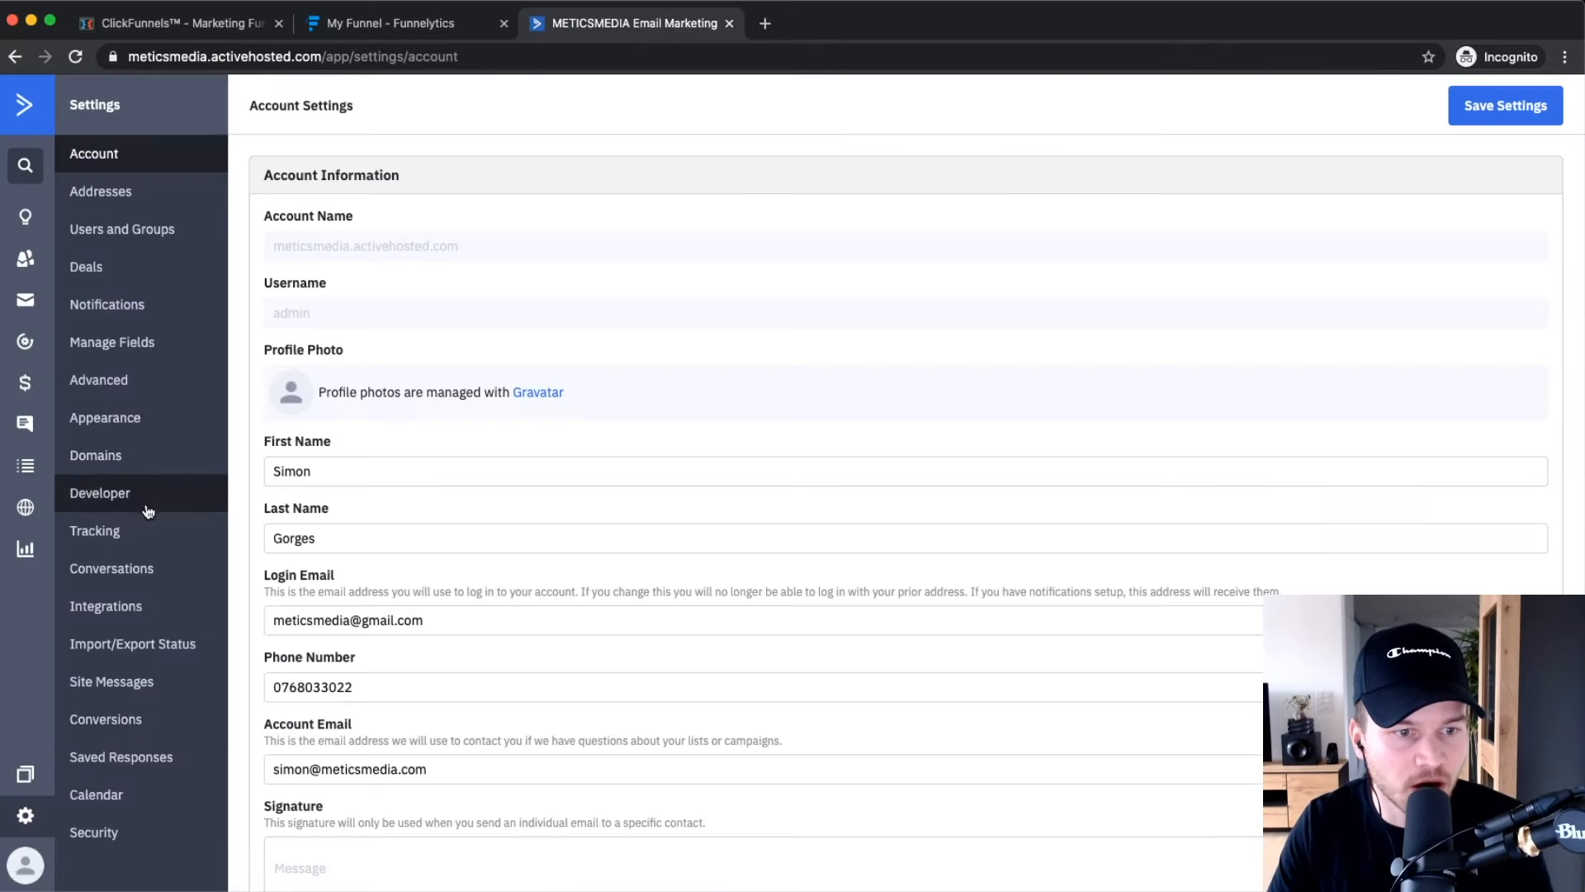
pyautogui.scroll(5, 110, 497)
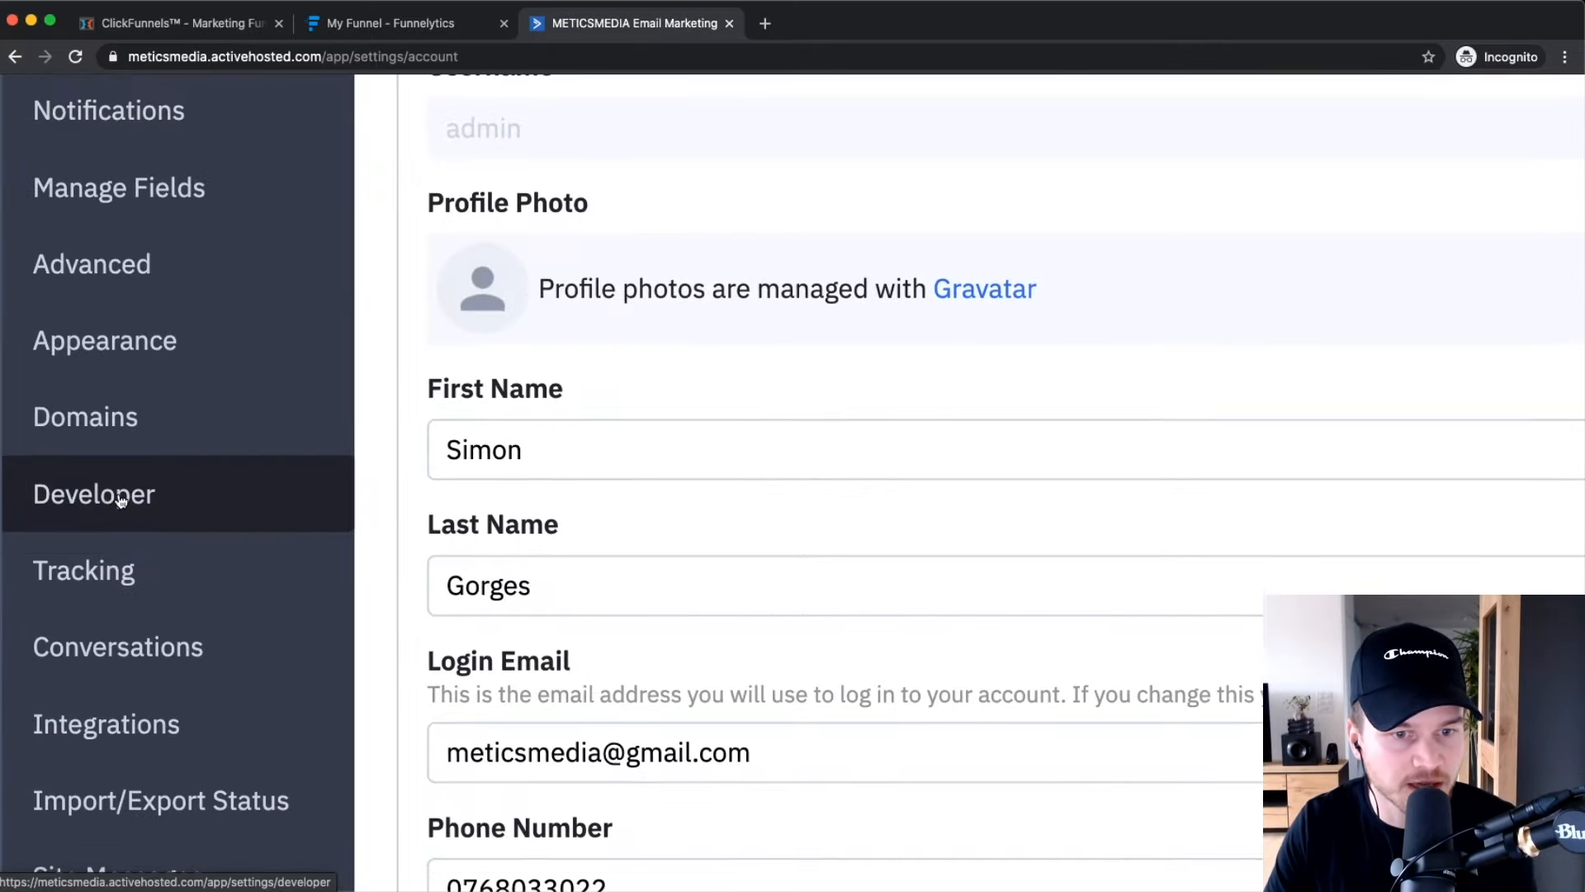
pyautogui.scroll(-5, 121, 500)
pyautogui.click(116, 499)
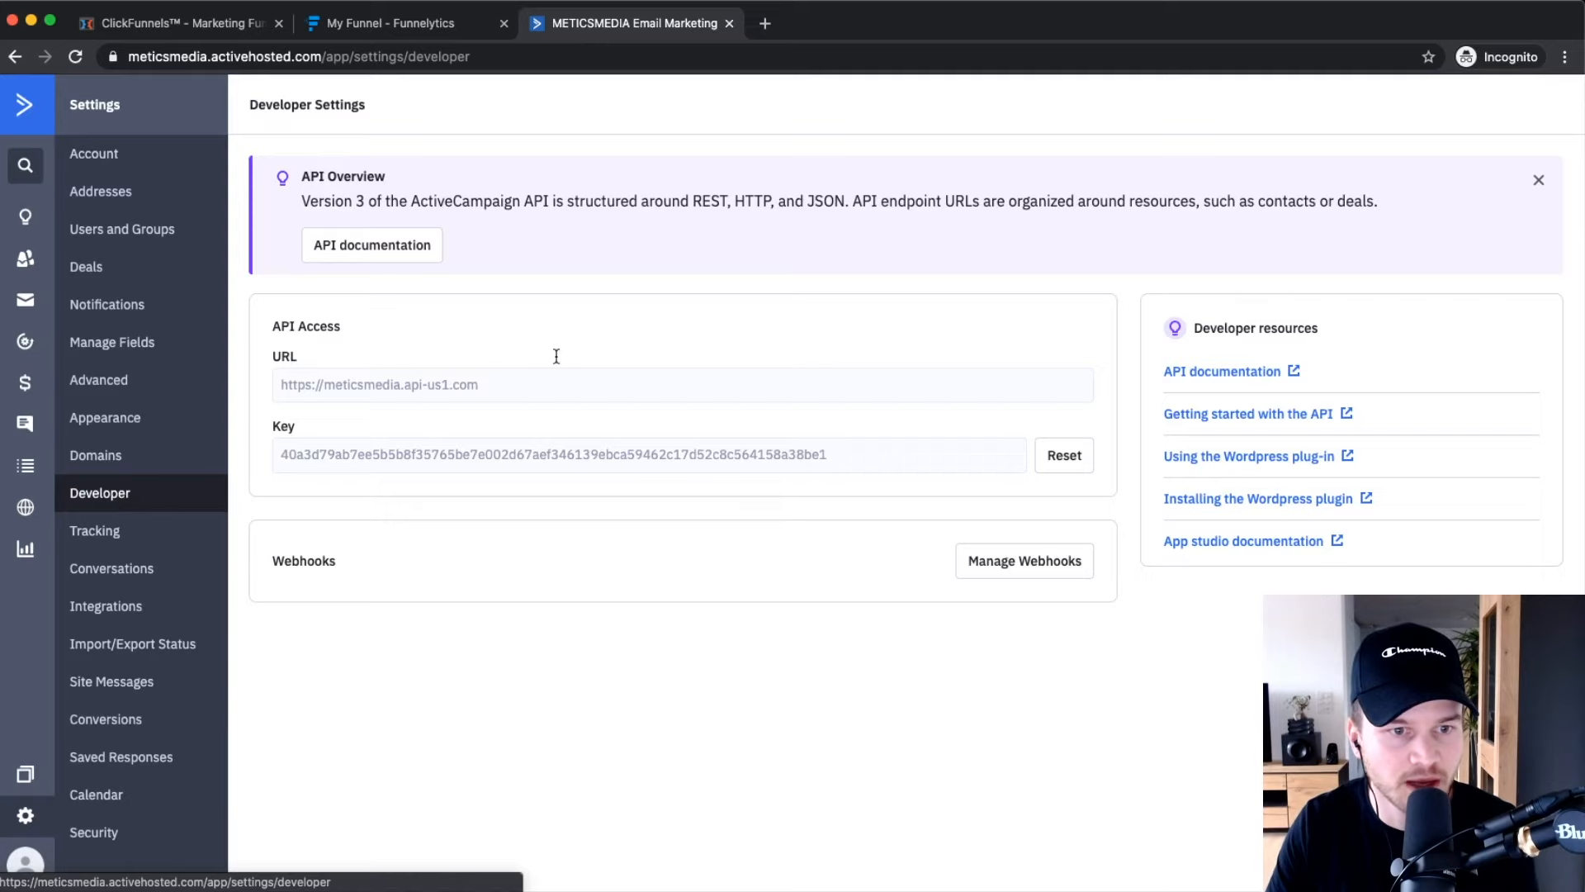
# Copy the ActiveCampaign API key and return to the ClickFunnels integration form.
pyautogui.scroll(5, 294, 333)
pyautogui.tripleClick(298, 322)
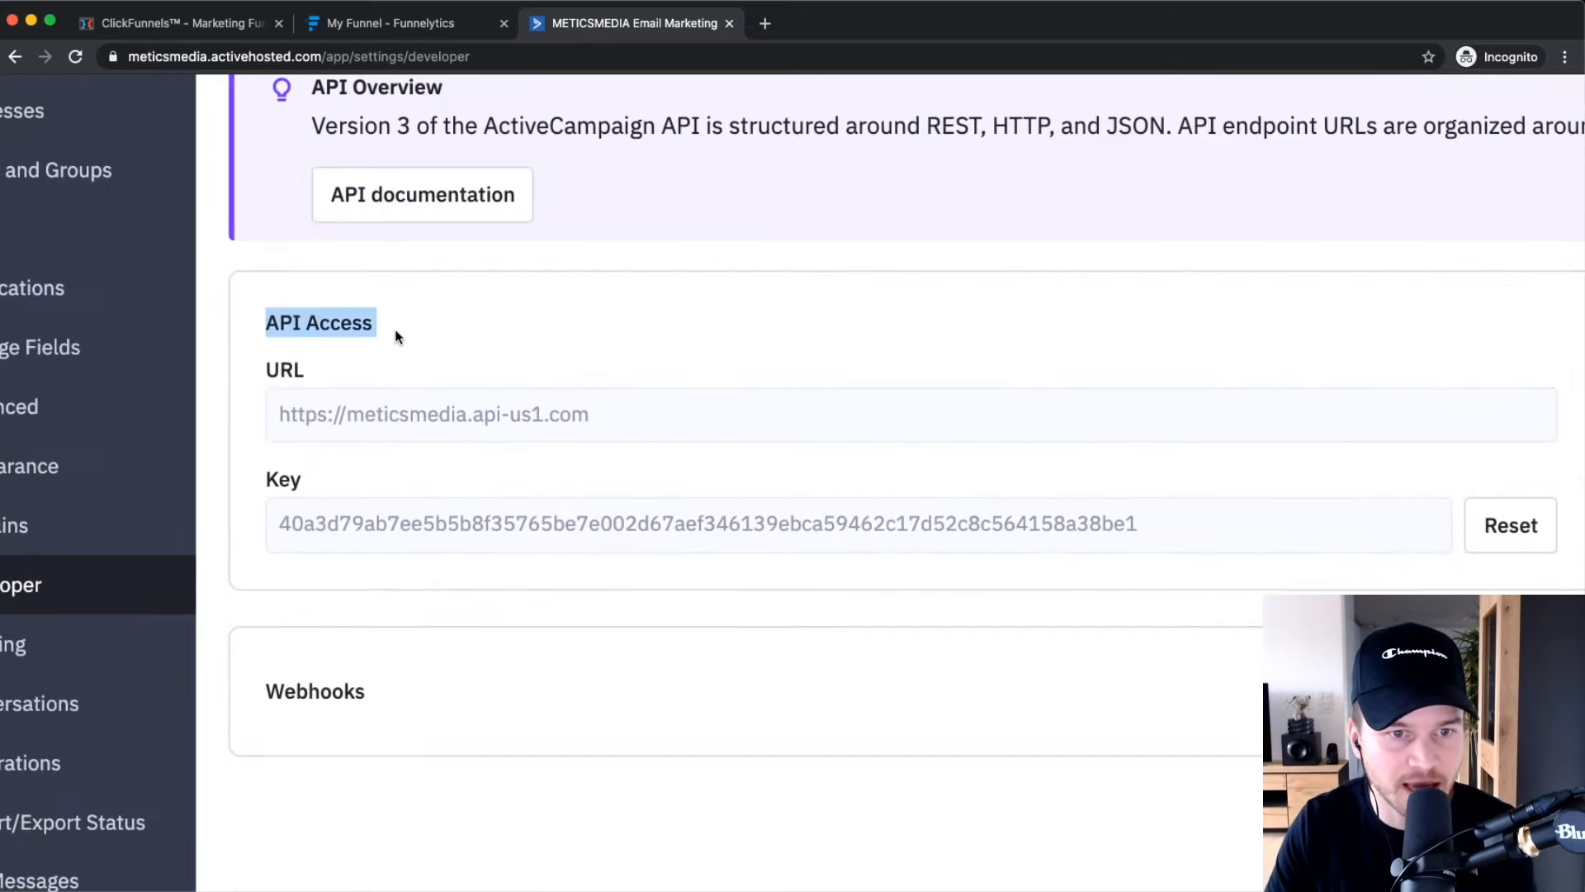
pyautogui.scroll(-5, 397, 336)
pyautogui.click(433, 456)
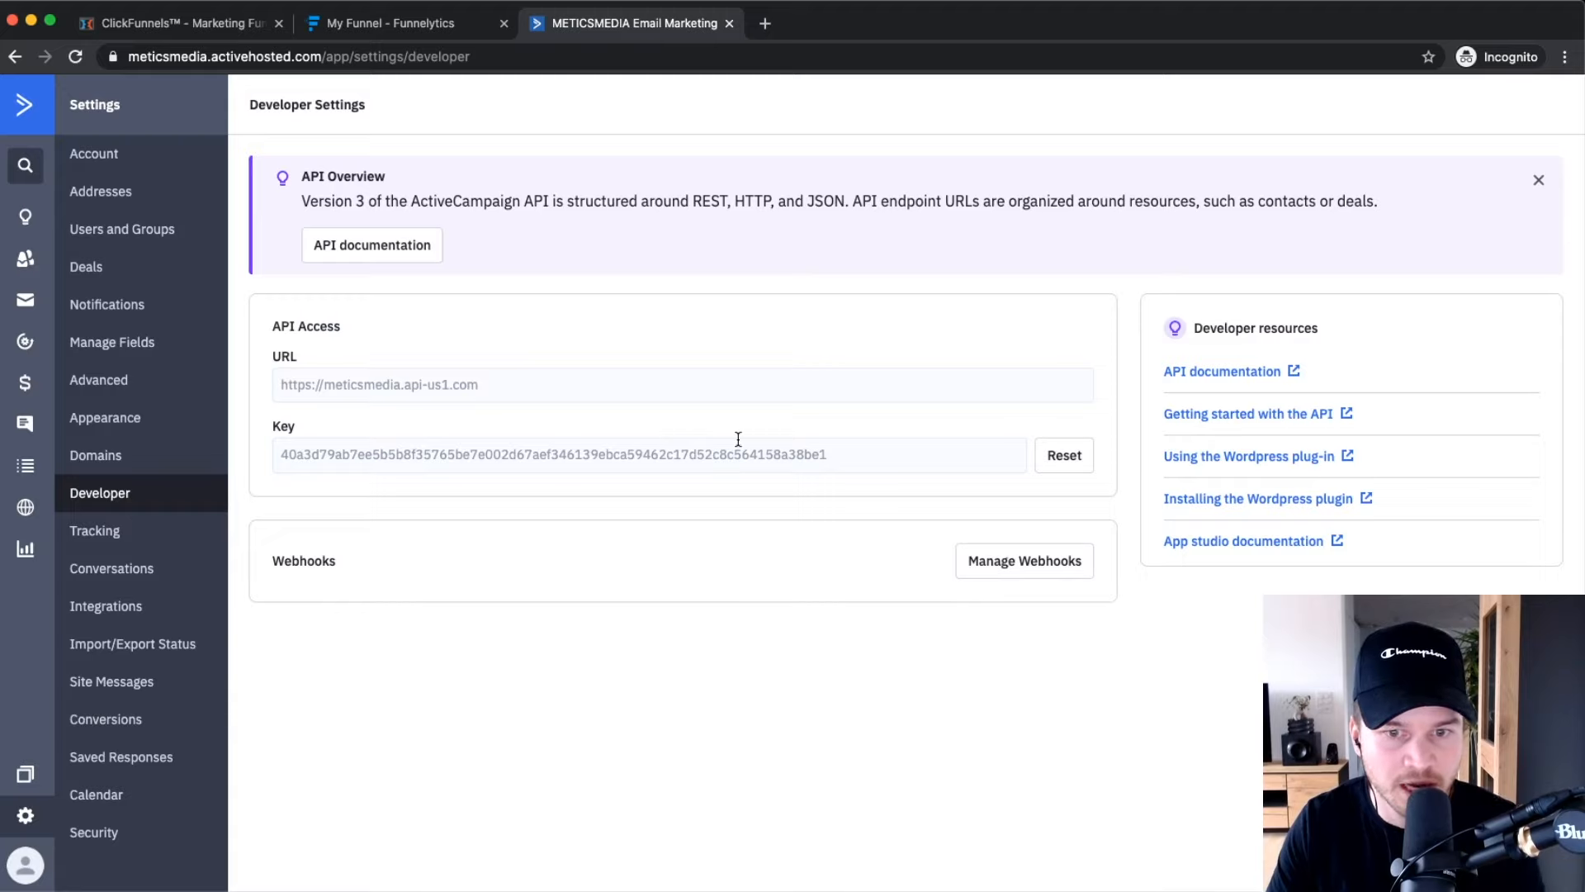
pyautogui.moveTo(867, 453); pyautogui.dragTo(287, 446)
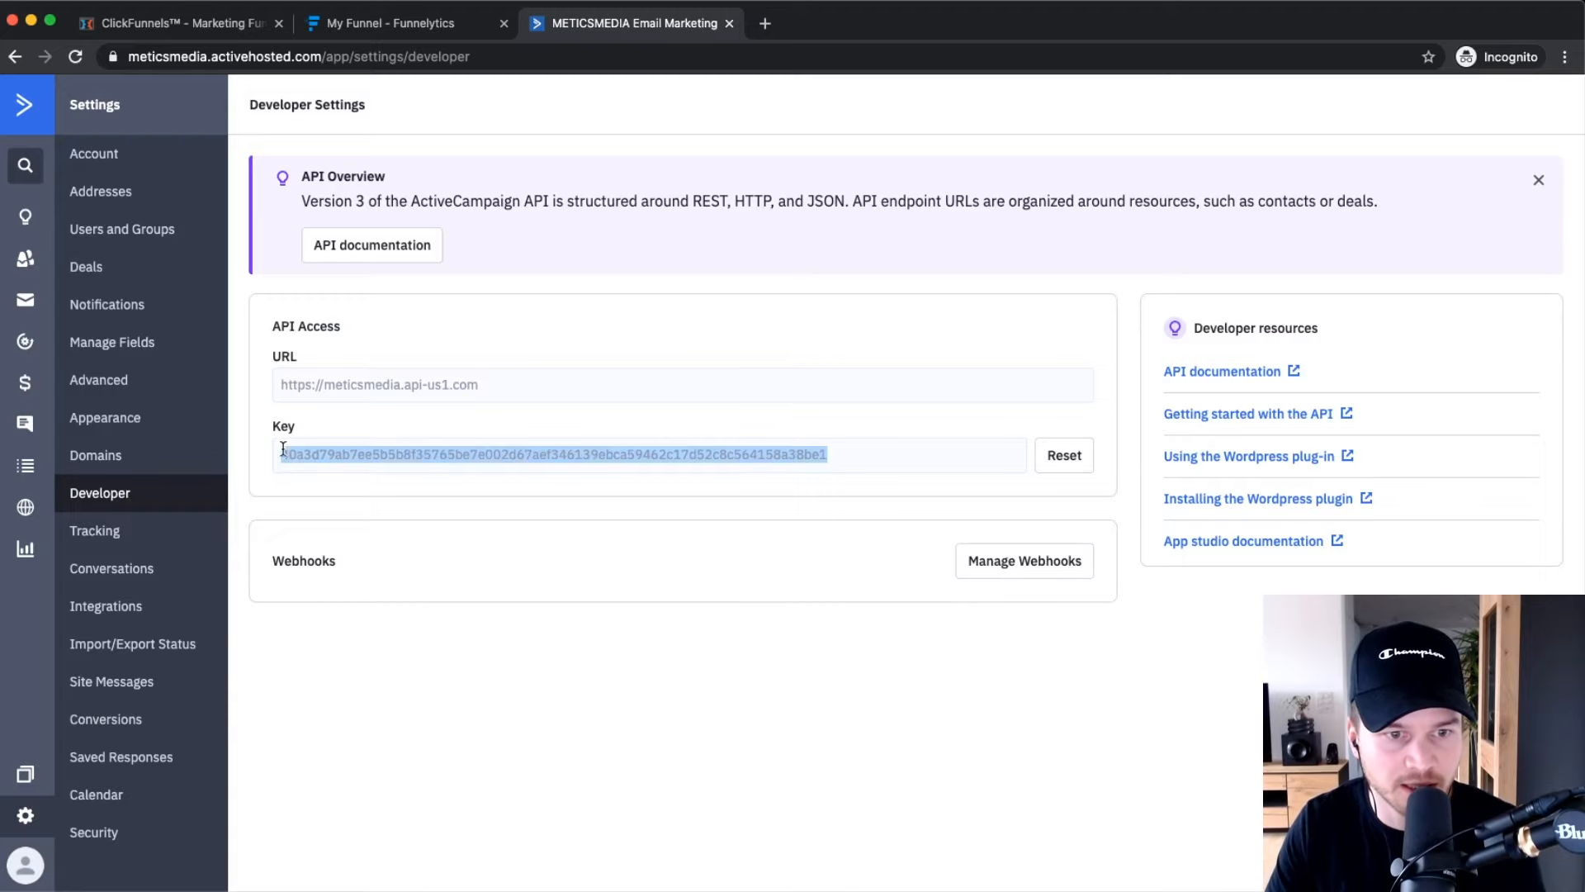
pyautogui.rightClick(354, 444)
pyautogui.click(433, 486)
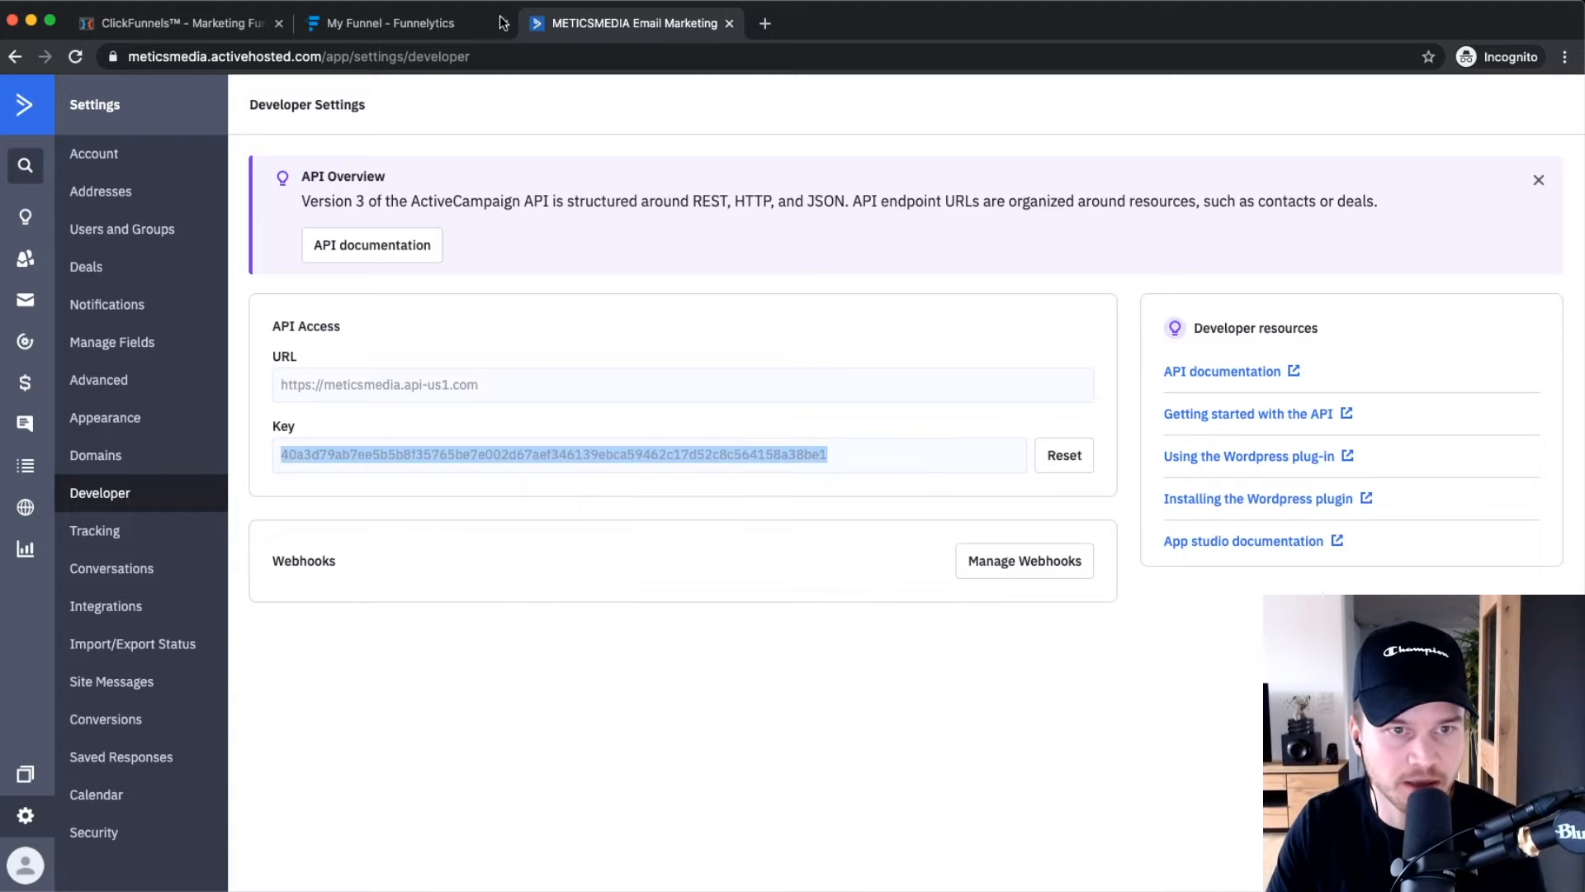
pyautogui.click(181, 33)
pyautogui.scroll(-5, 449, 389)
# Paste the copied API key into the ClickFunnels API KEY field.
pyautogui.rightClick(405, 414)
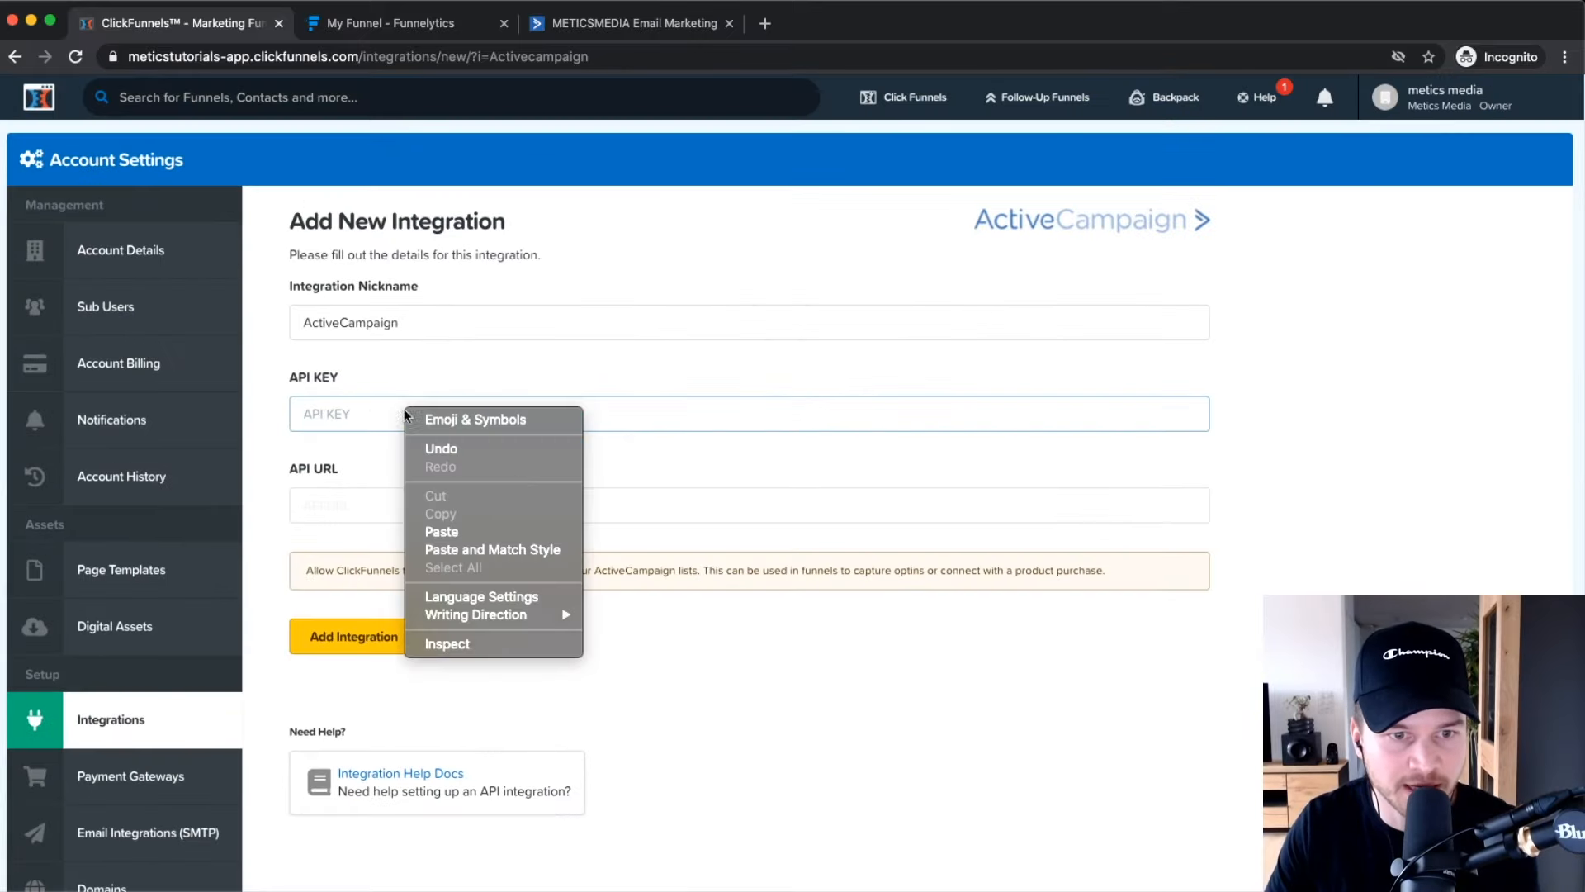
pyautogui.click(474, 529)
pyautogui.click(376, 504)
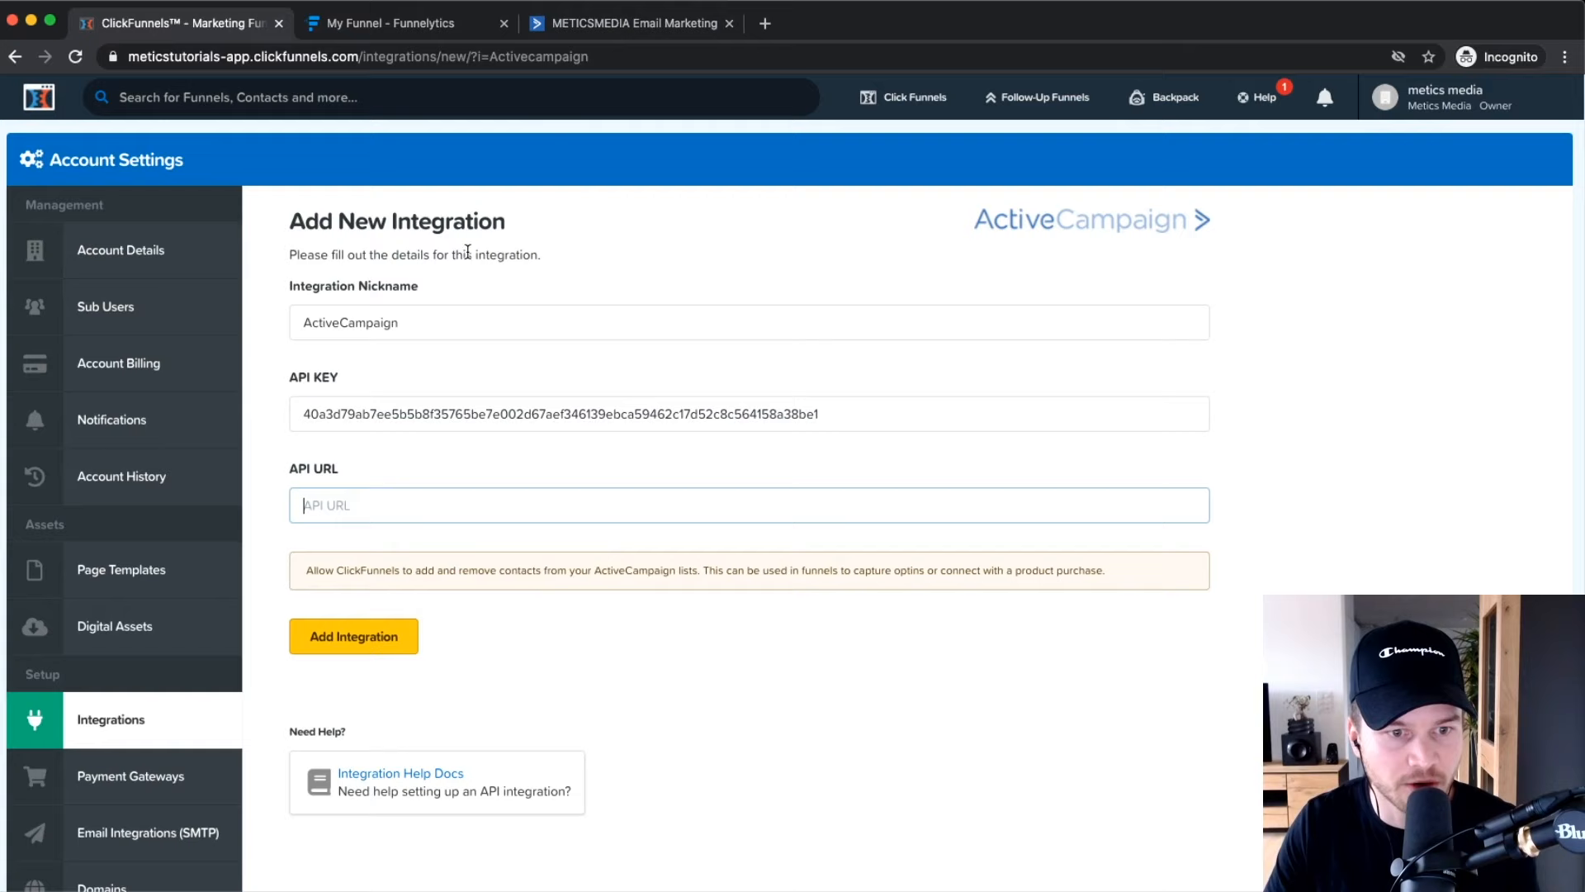
# Copy ActiveCampaign's API URL into the API URL field and add the integration.
pyautogui.click(593, 23)
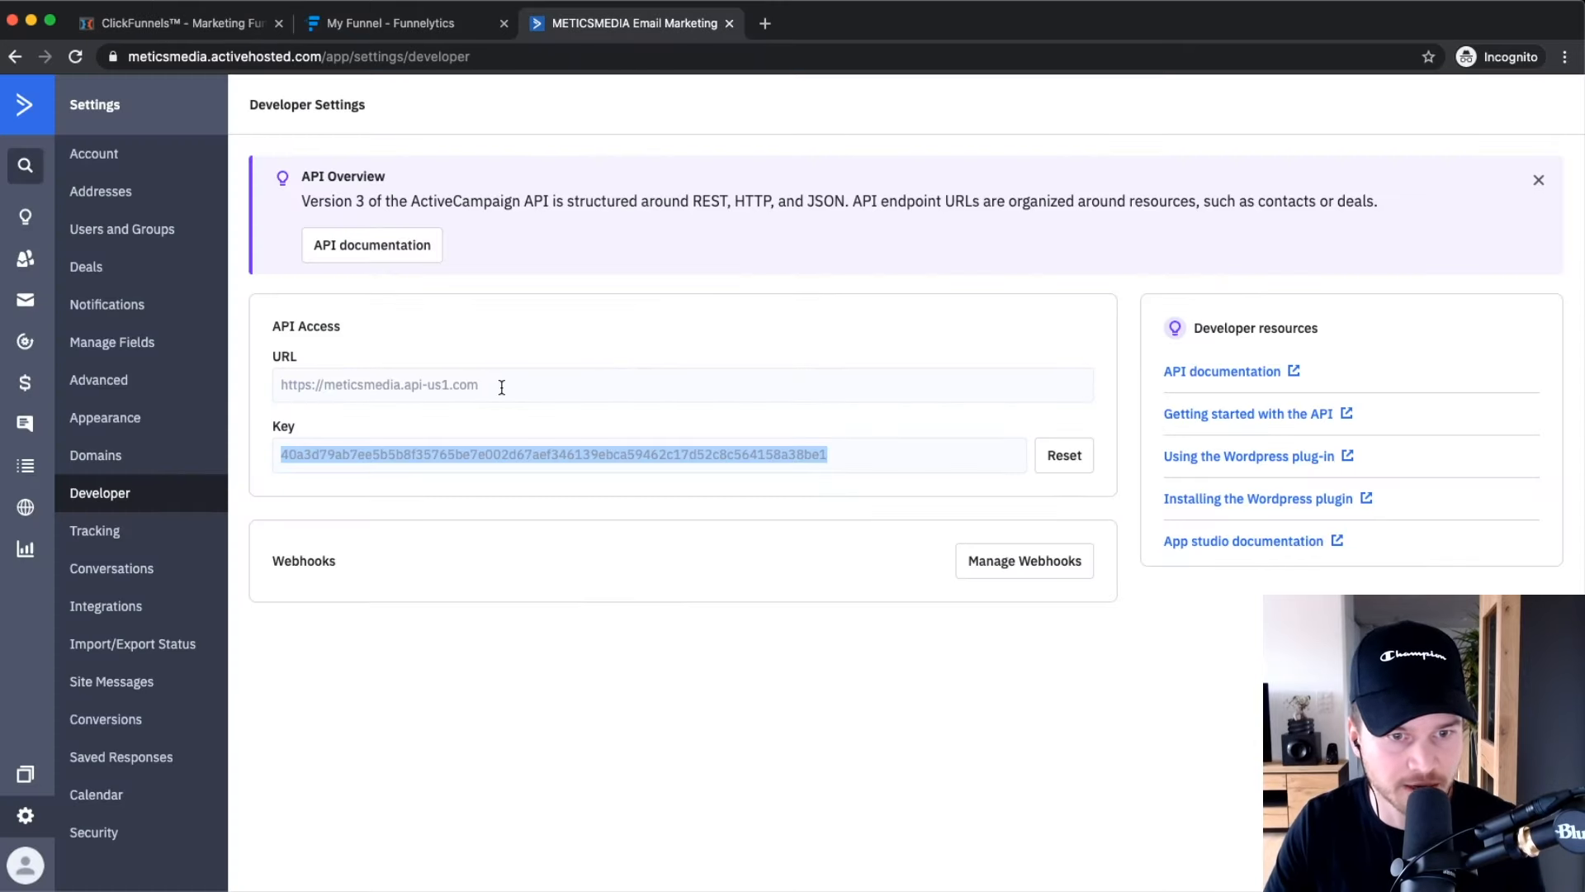
pyautogui.moveTo(506, 385); pyautogui.dragTo(238, 389)
pyautogui.moveTo(520, 382); pyautogui.dragTo(280, 384)
pyautogui.rightClick(350, 381)
pyautogui.click(451, 417)
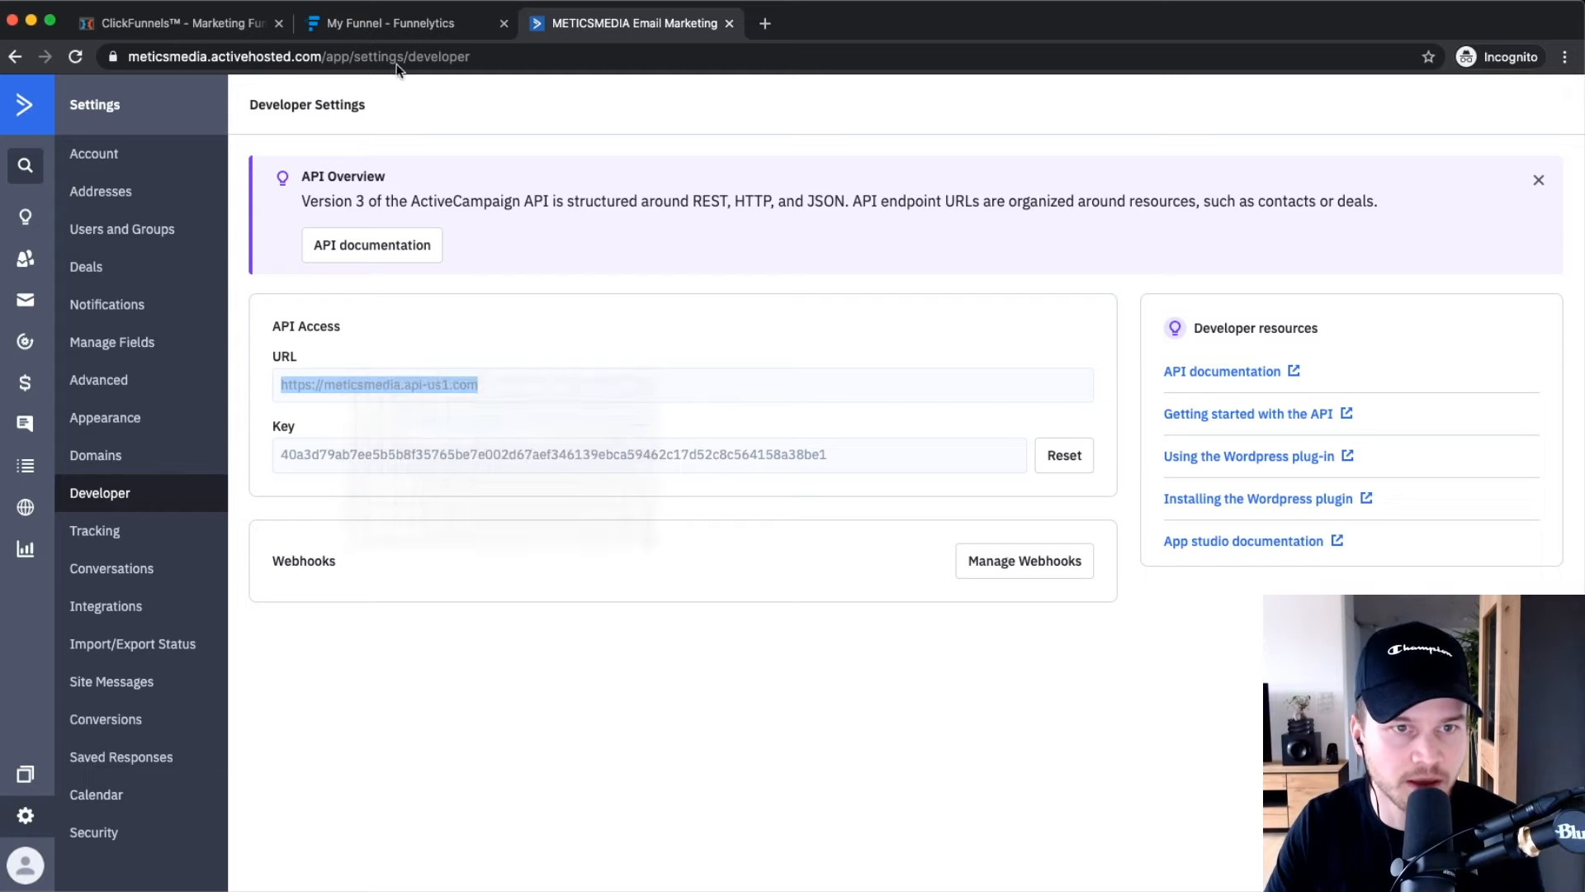
pyautogui.click(177, 23)
pyautogui.rightClick(367, 510)
pyautogui.click(430, 636)
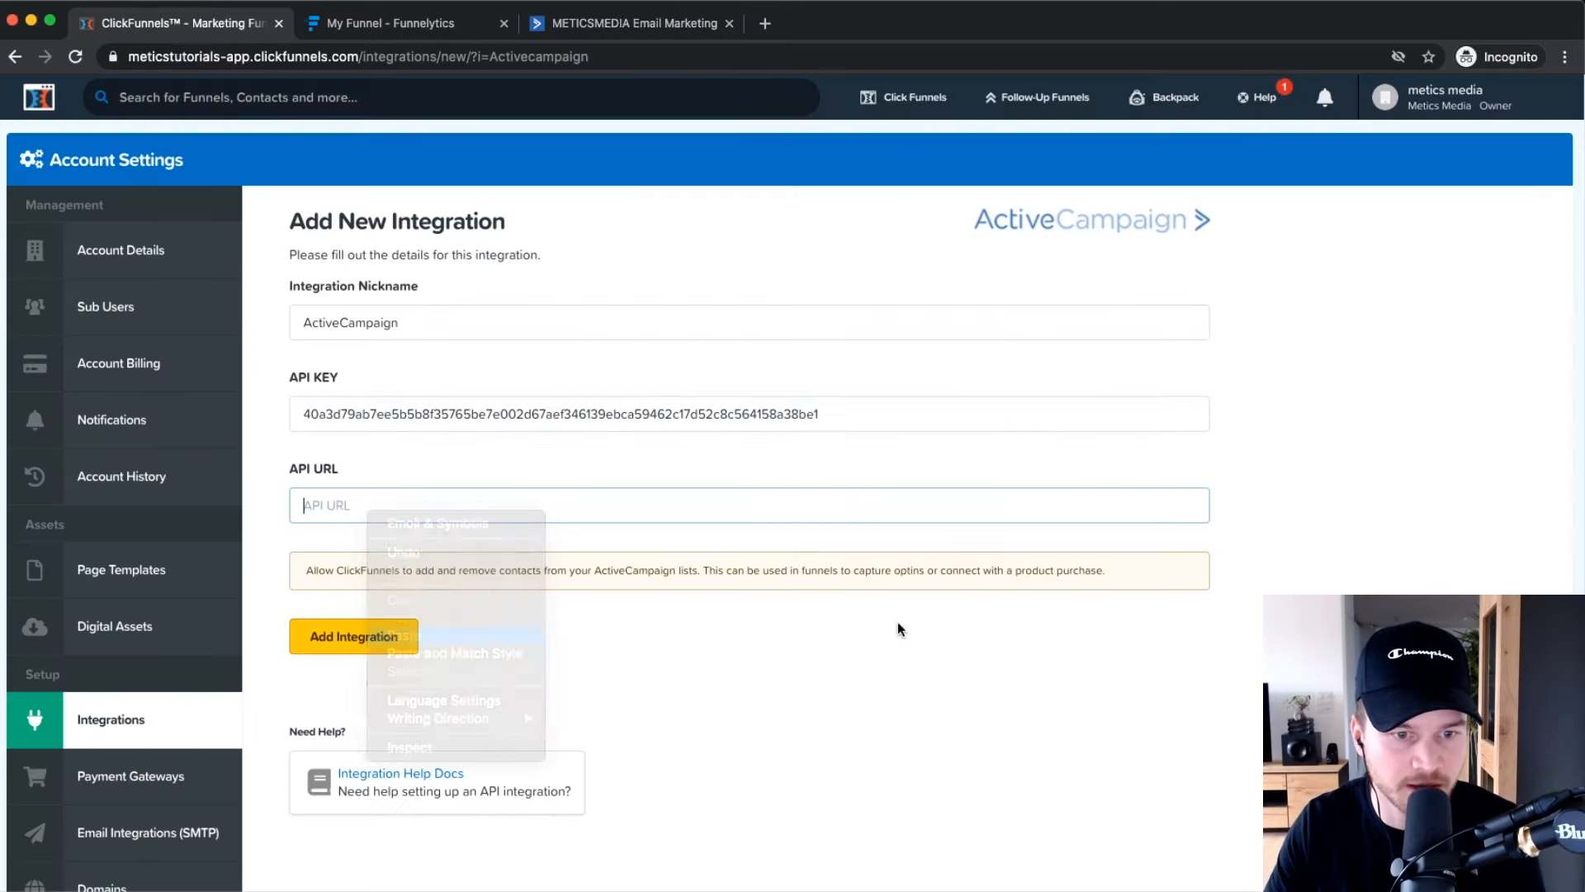
pyautogui.click(387, 648)
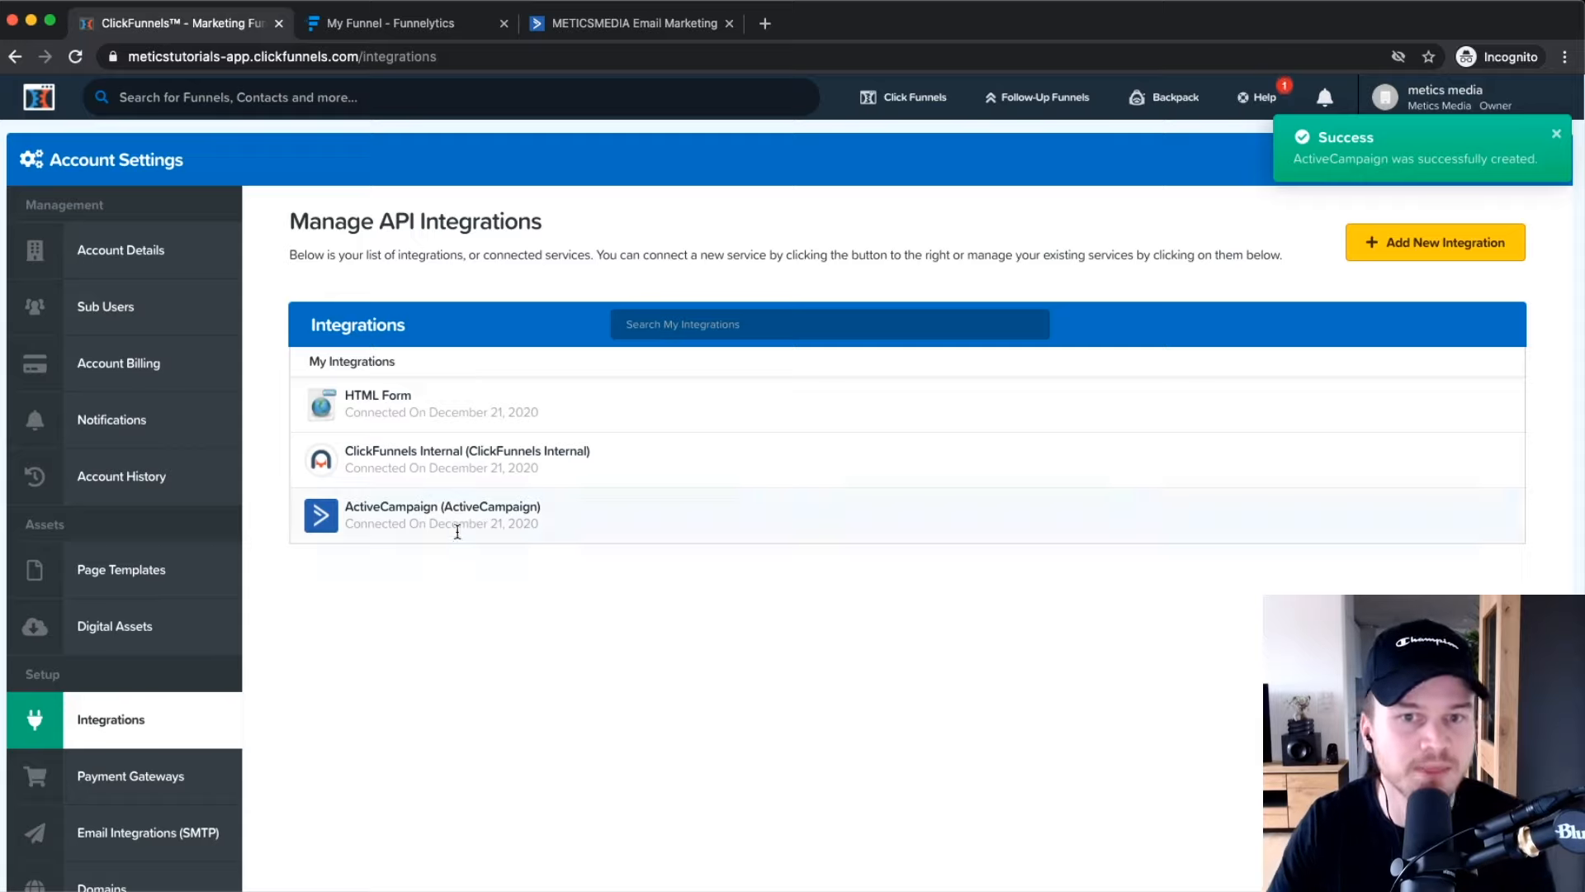
# Open the Youtube Sales Funnel from the Funnels list and edit its Squeeze Page.
pyautogui.moveTo(904, 97)
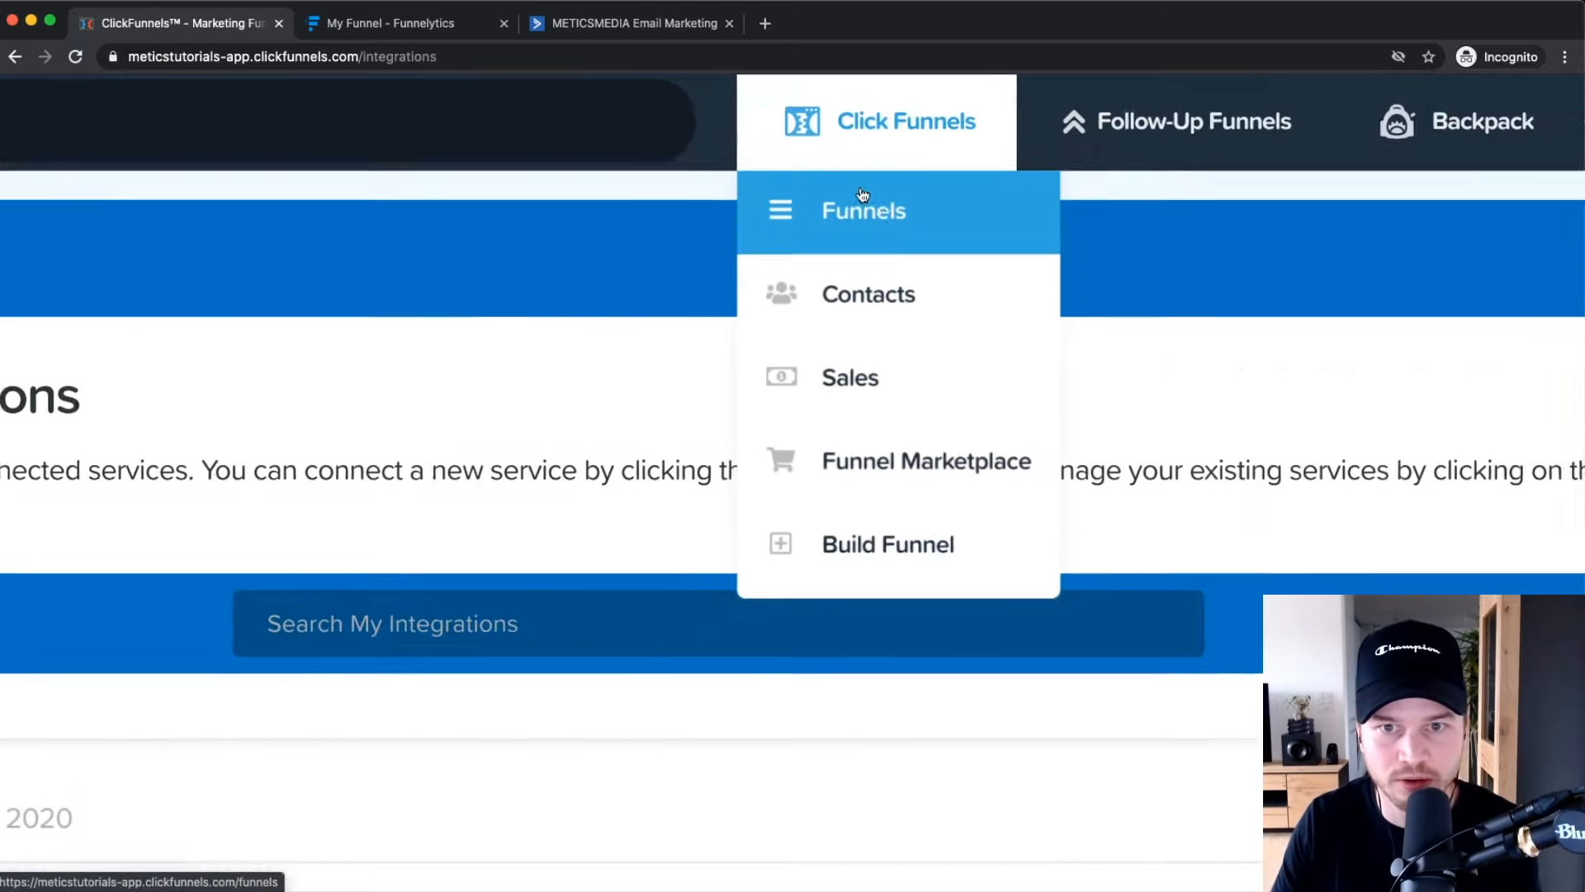
pyautogui.click(904, 139)
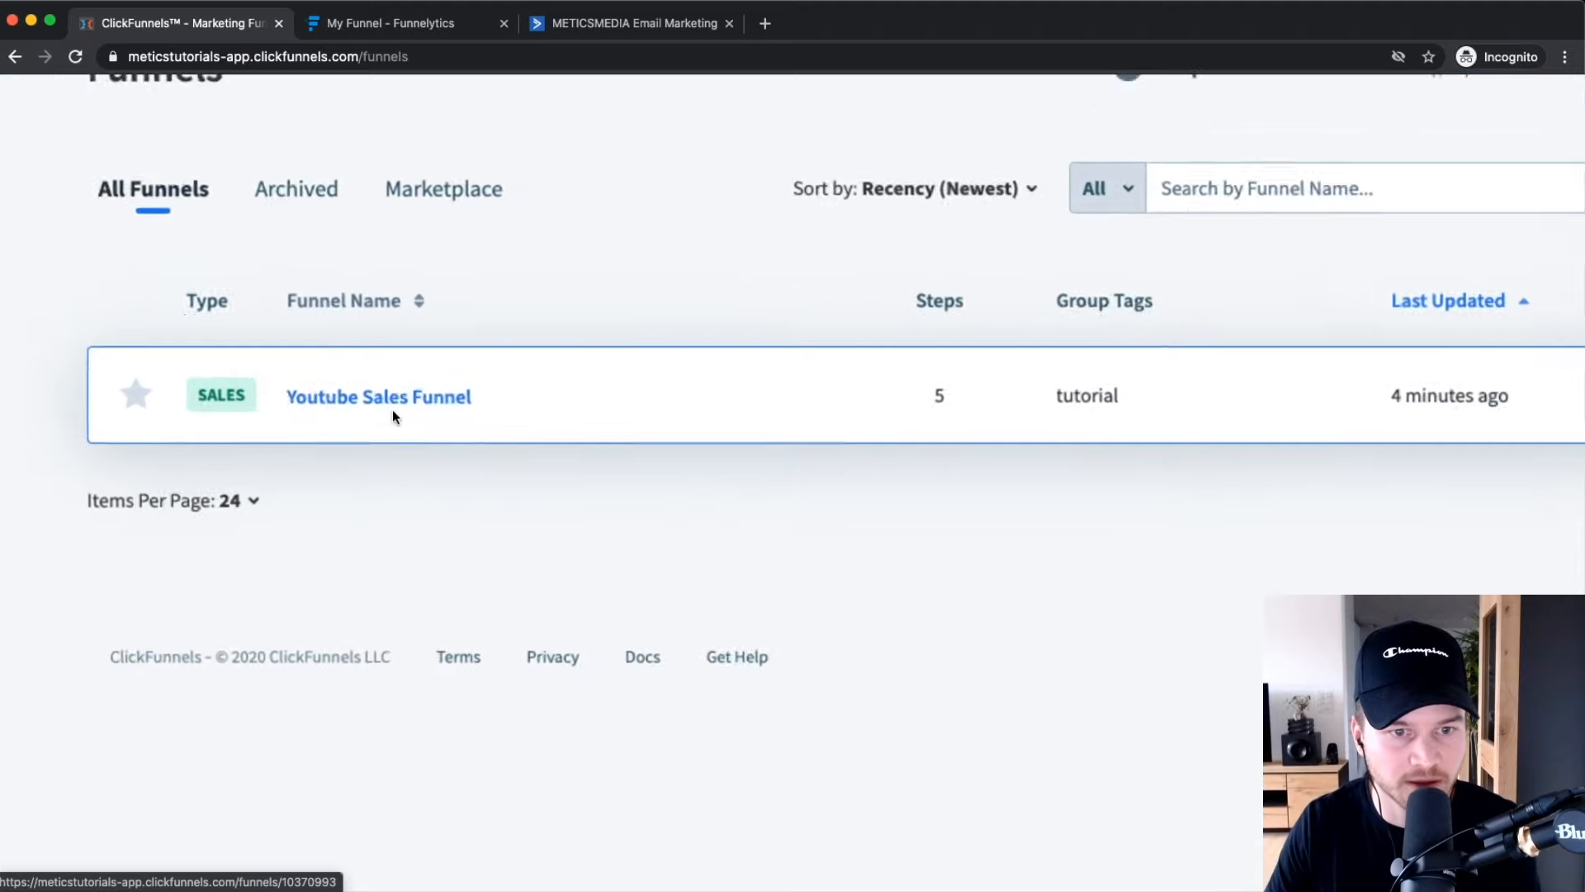
pyautogui.click(381, 405)
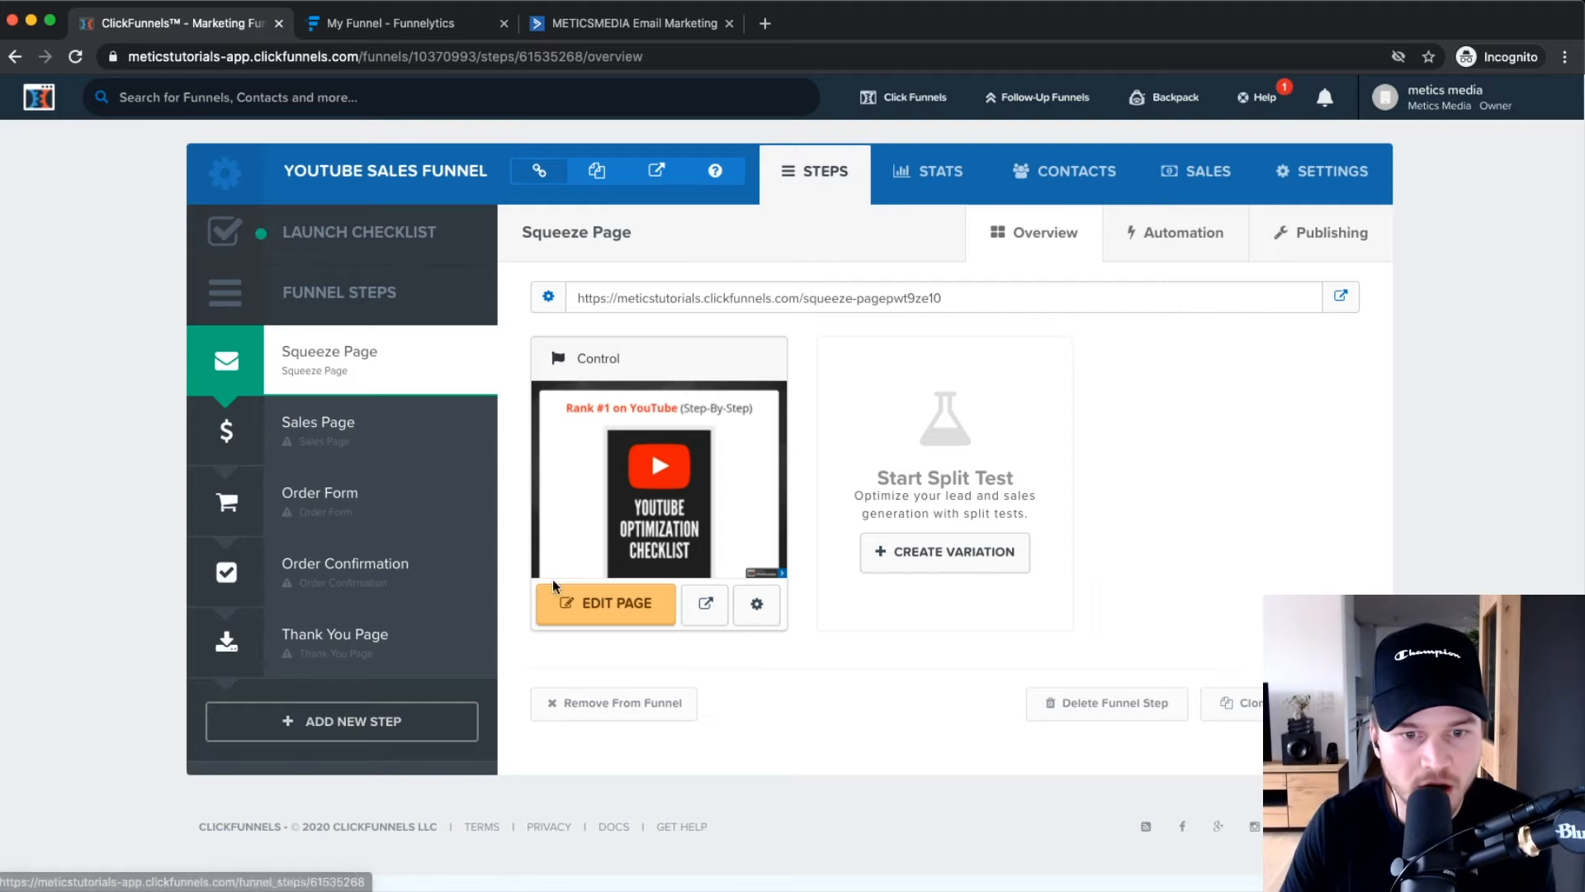
pyautogui.click(599, 609)
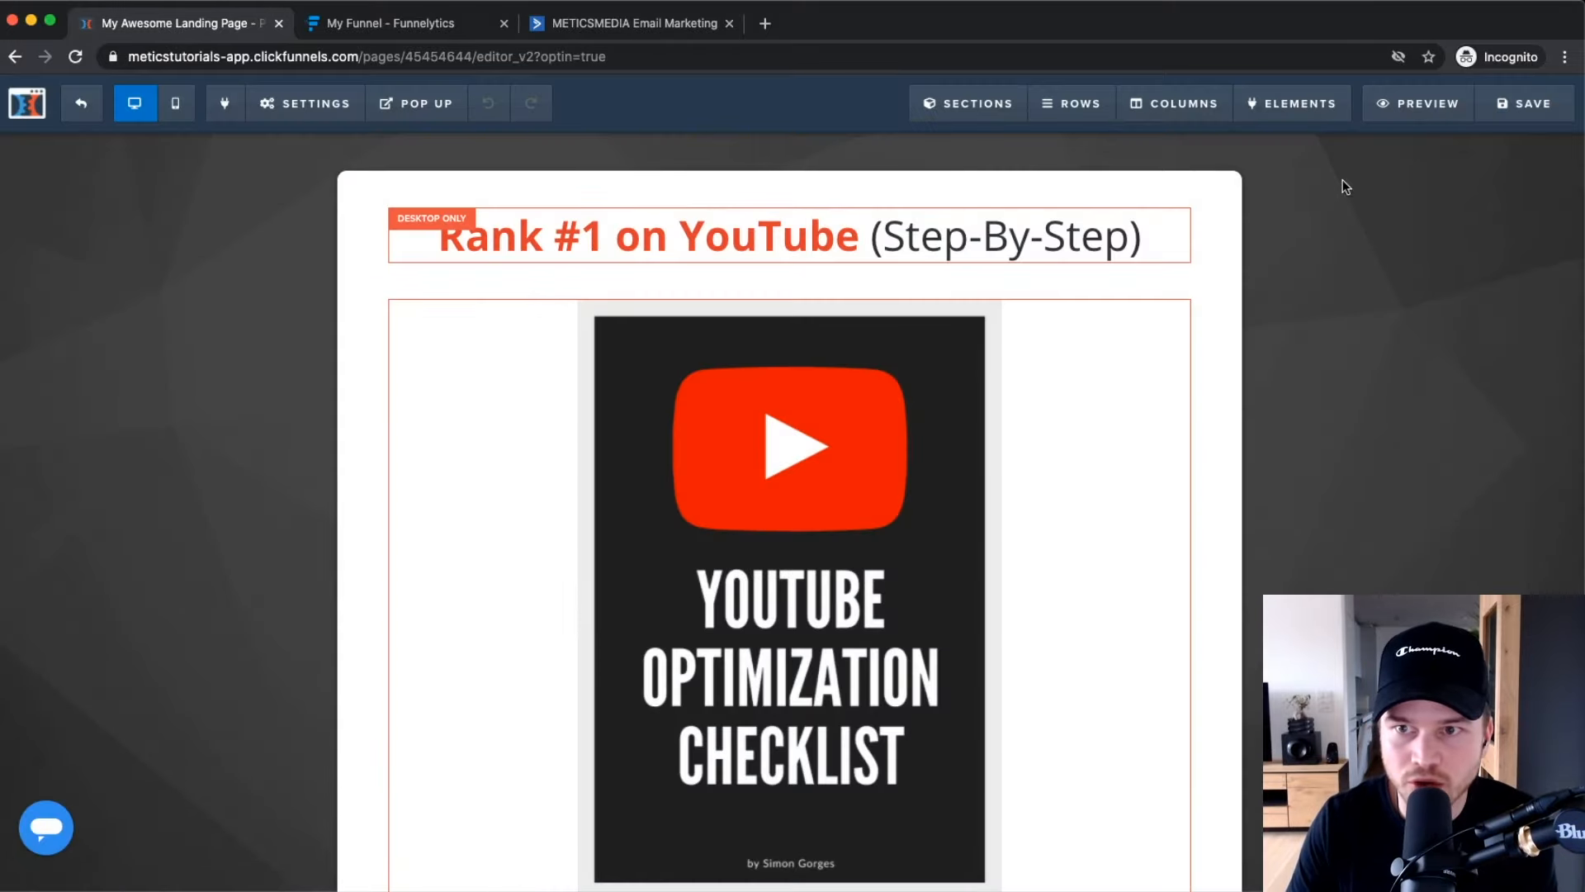
# Set the page integration to ActiveCampaign, action Add To List, list Master Contact List.
pyautogui.moveTo(311, 122)
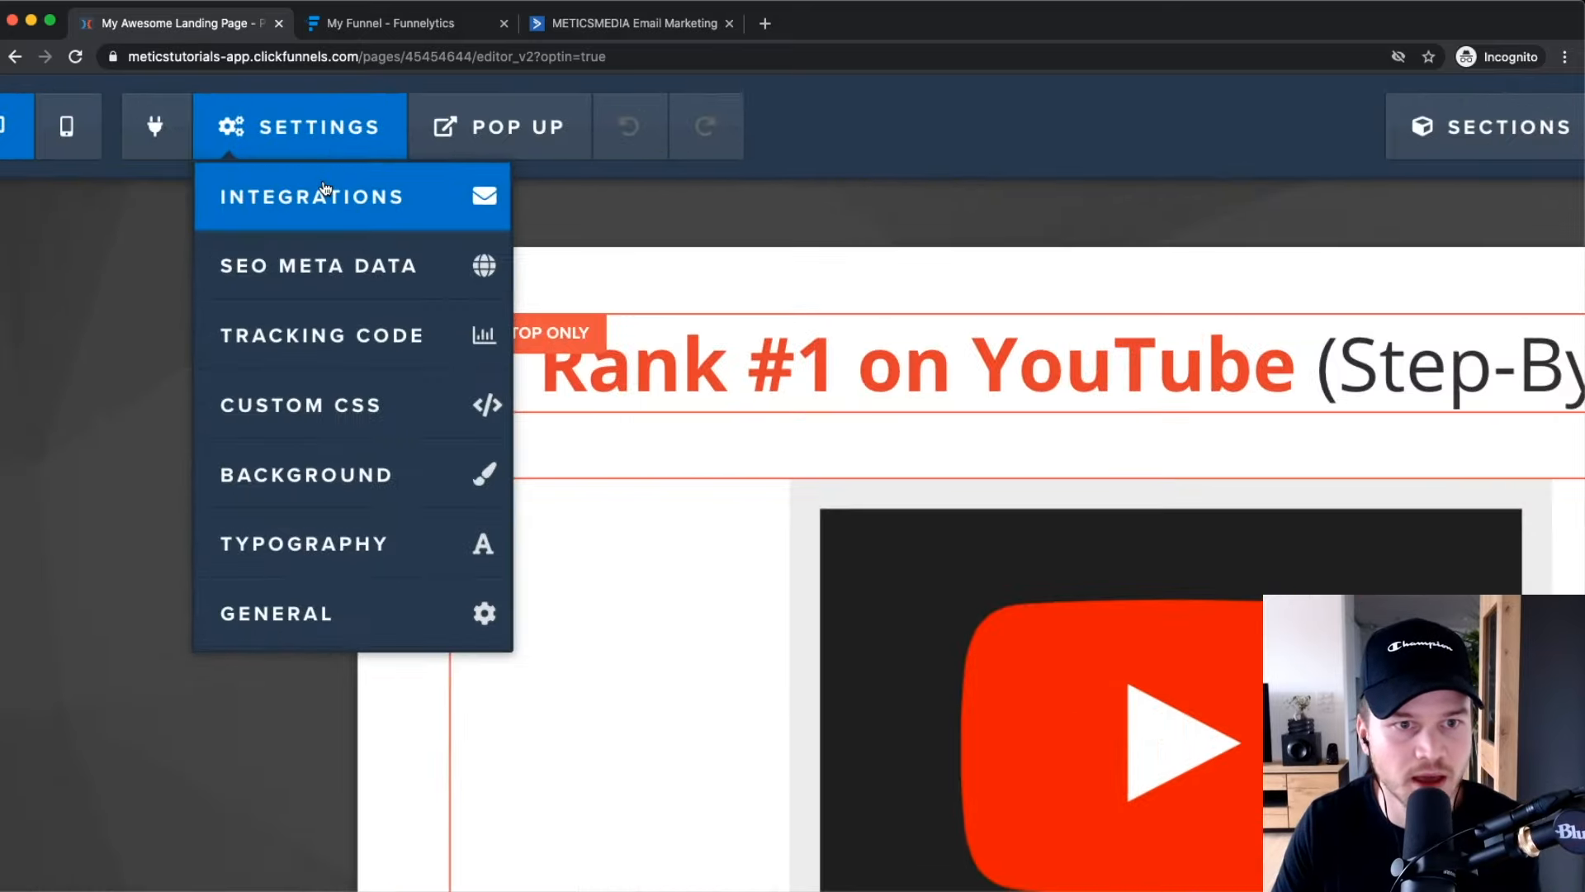
pyautogui.click(319, 146)
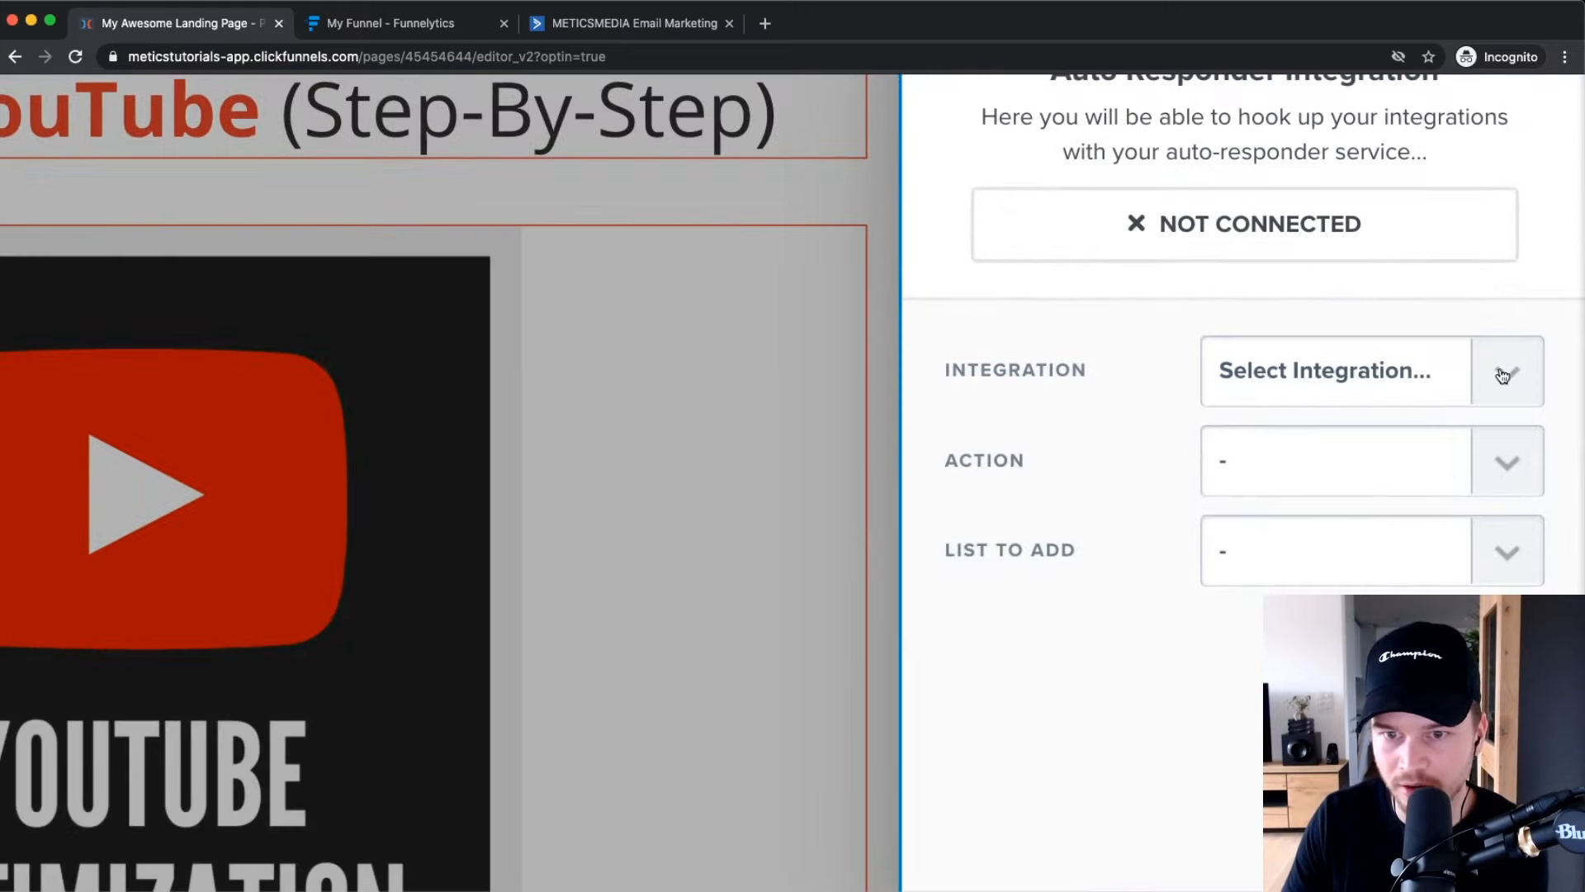
pyautogui.click(1503, 376)
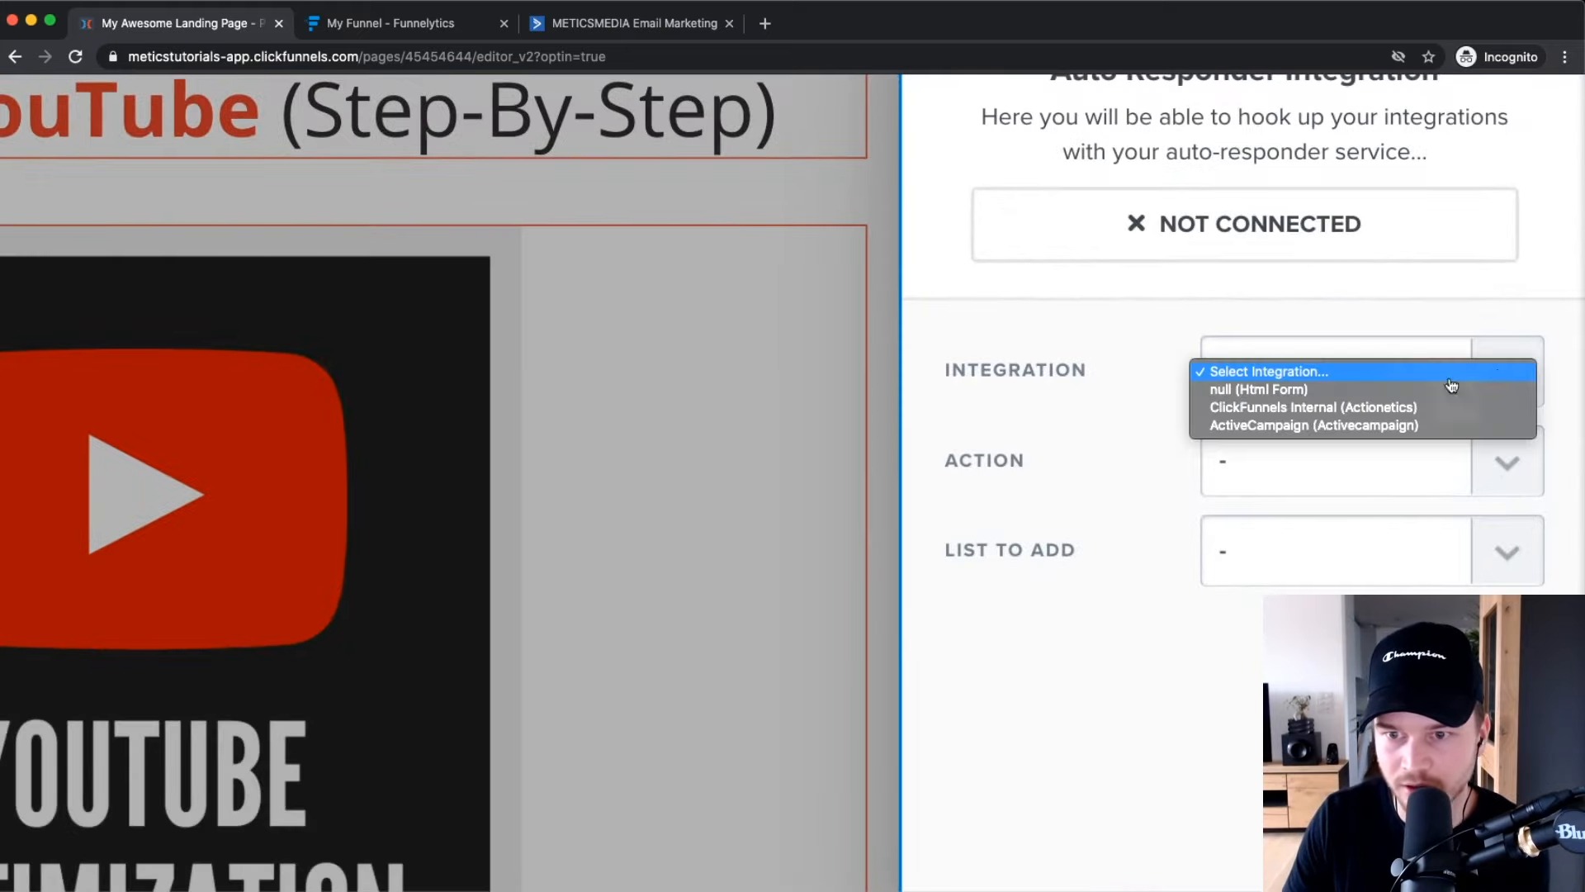
pyautogui.click(1322, 426)
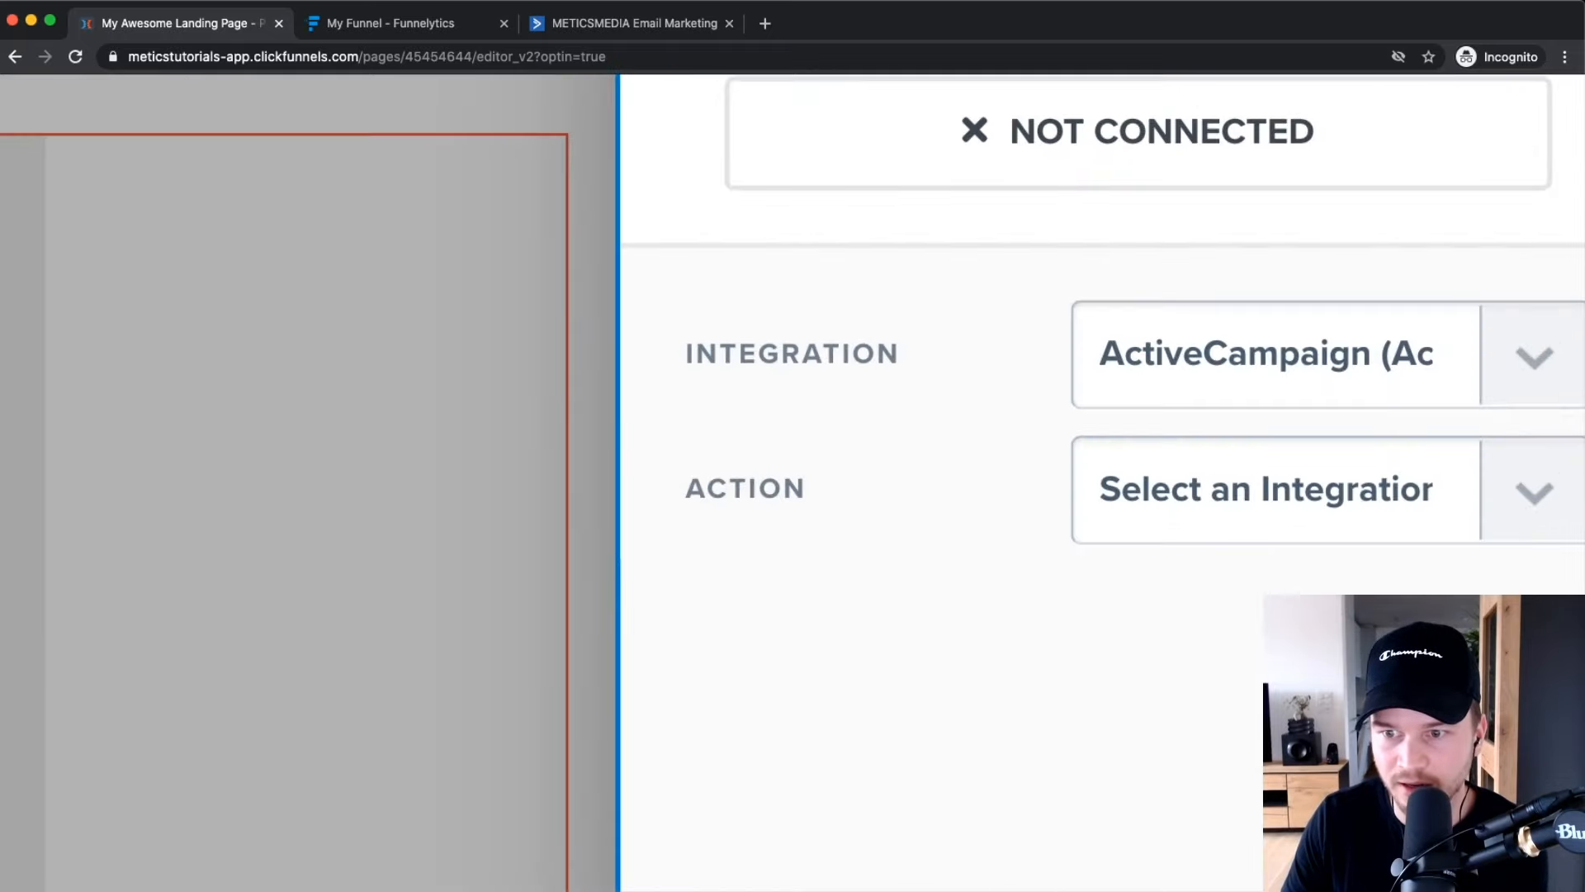
pyautogui.click(1369, 493)
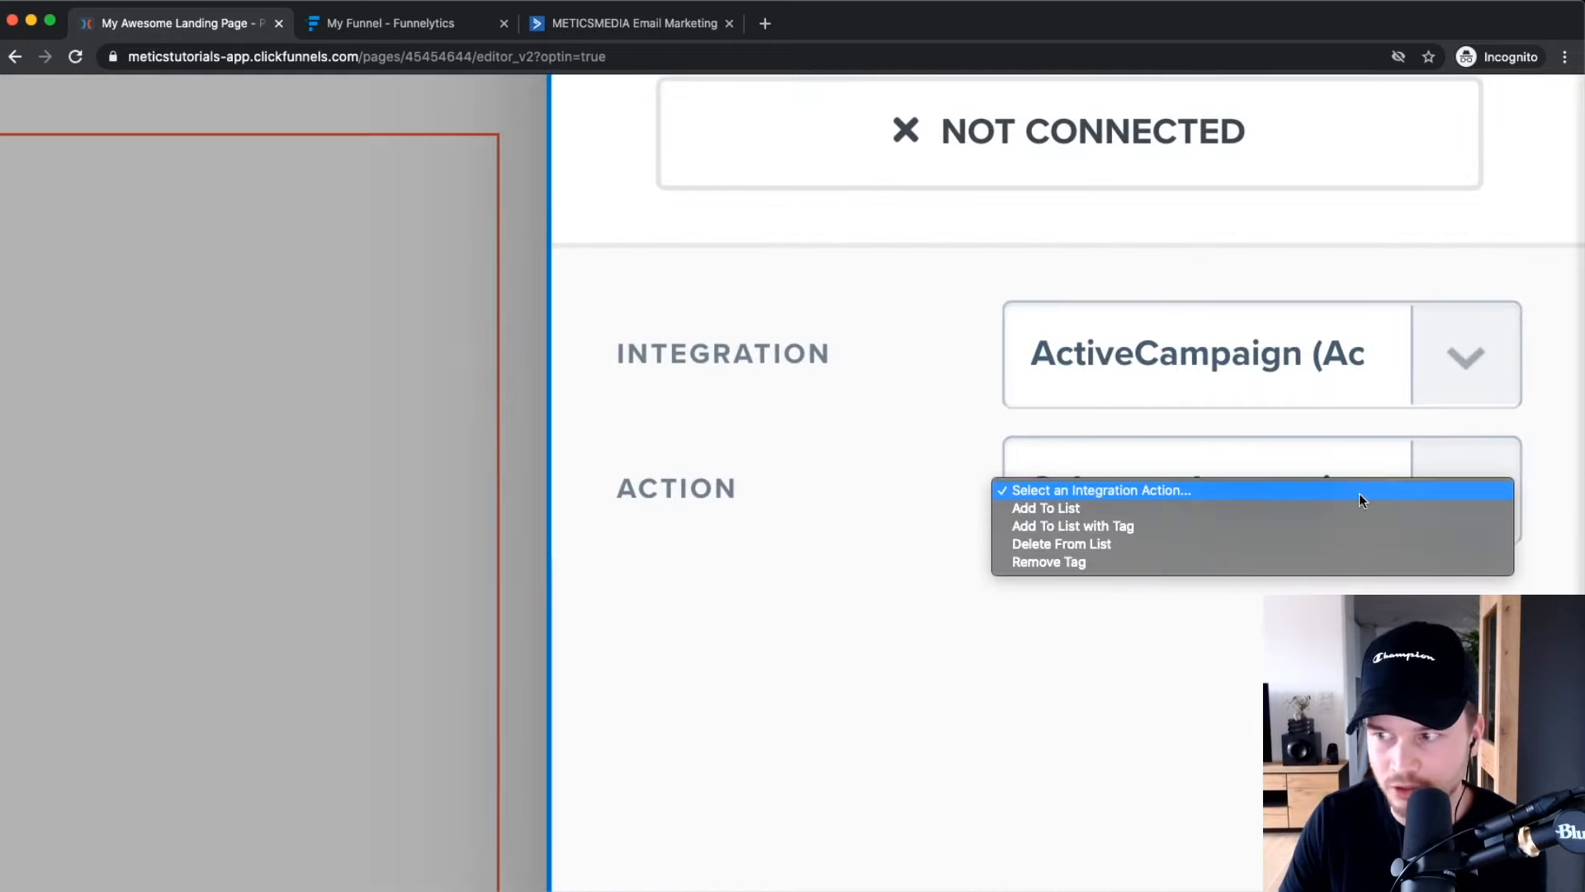
pyautogui.click(1353, 509)
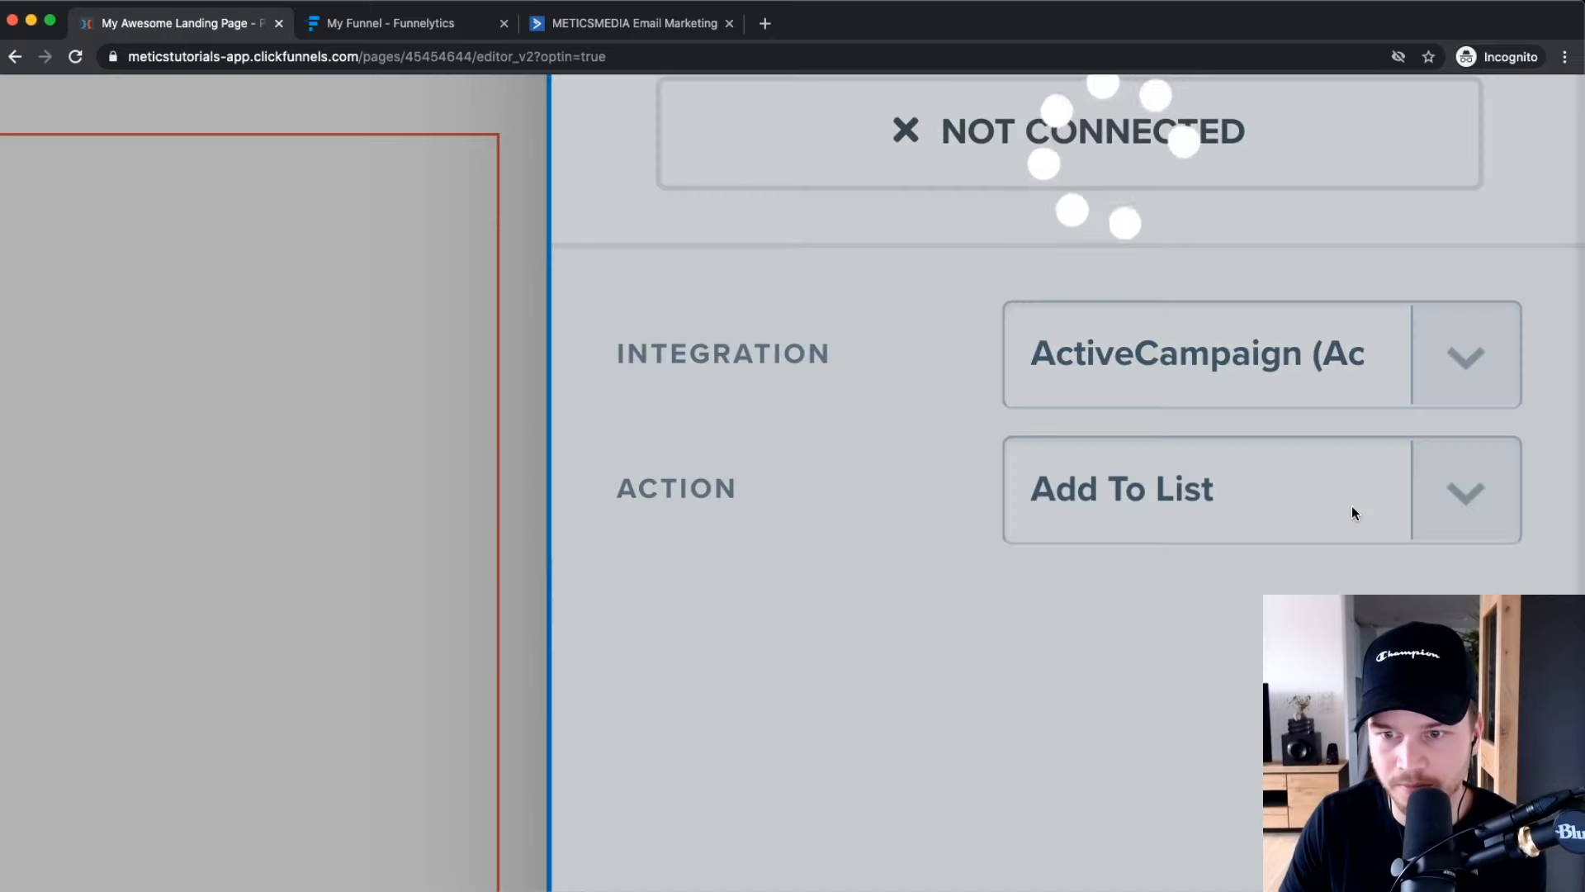
pyautogui.scroll(-5, 1373, 521)
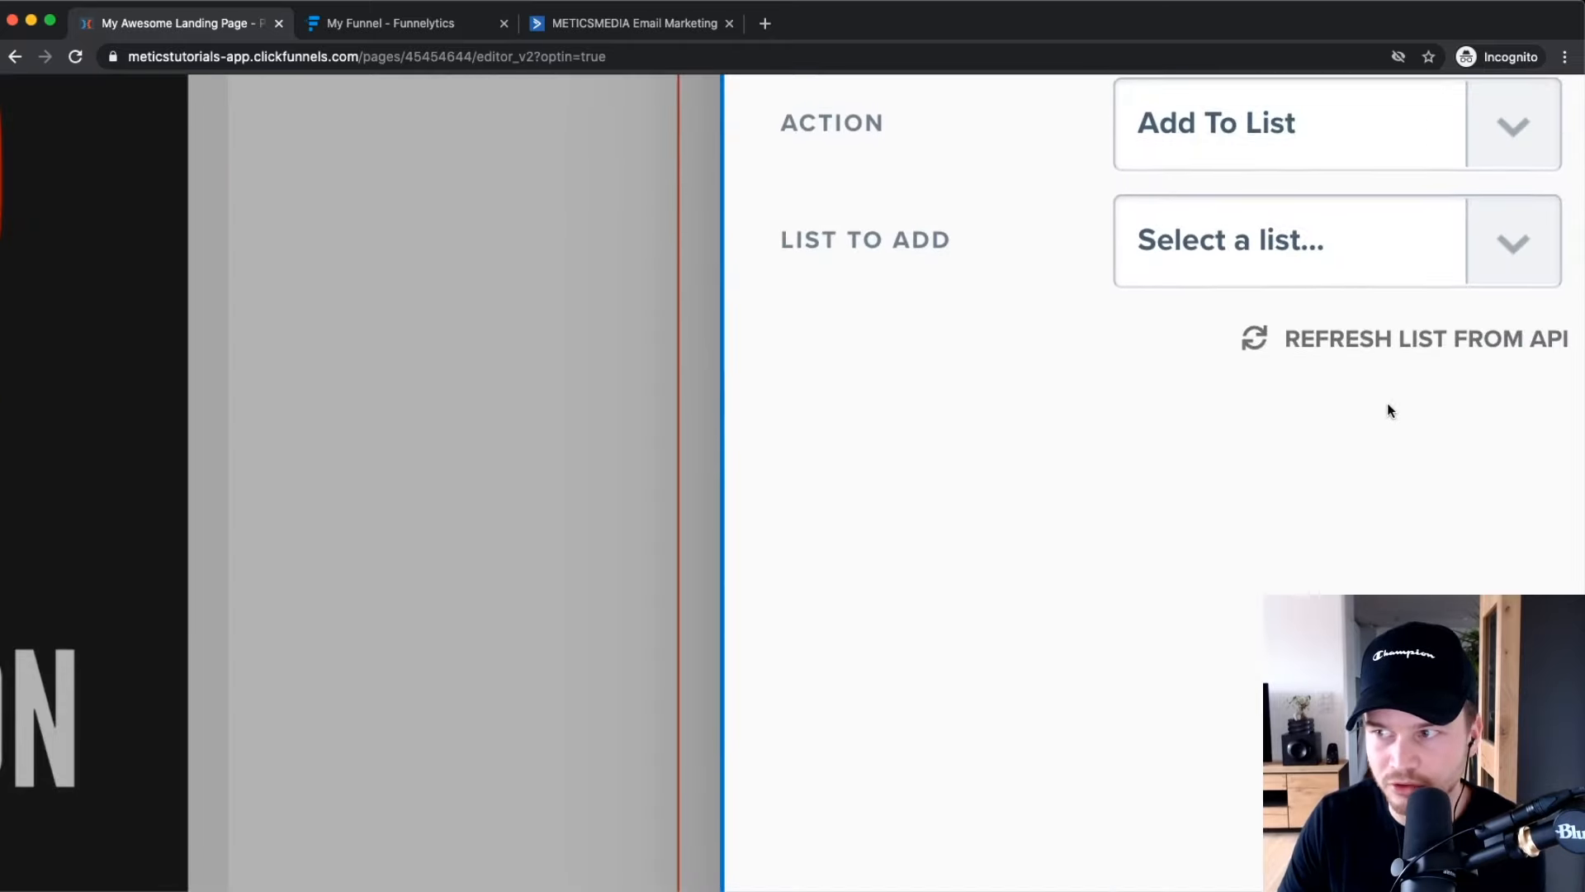
pyautogui.click(1492, 290)
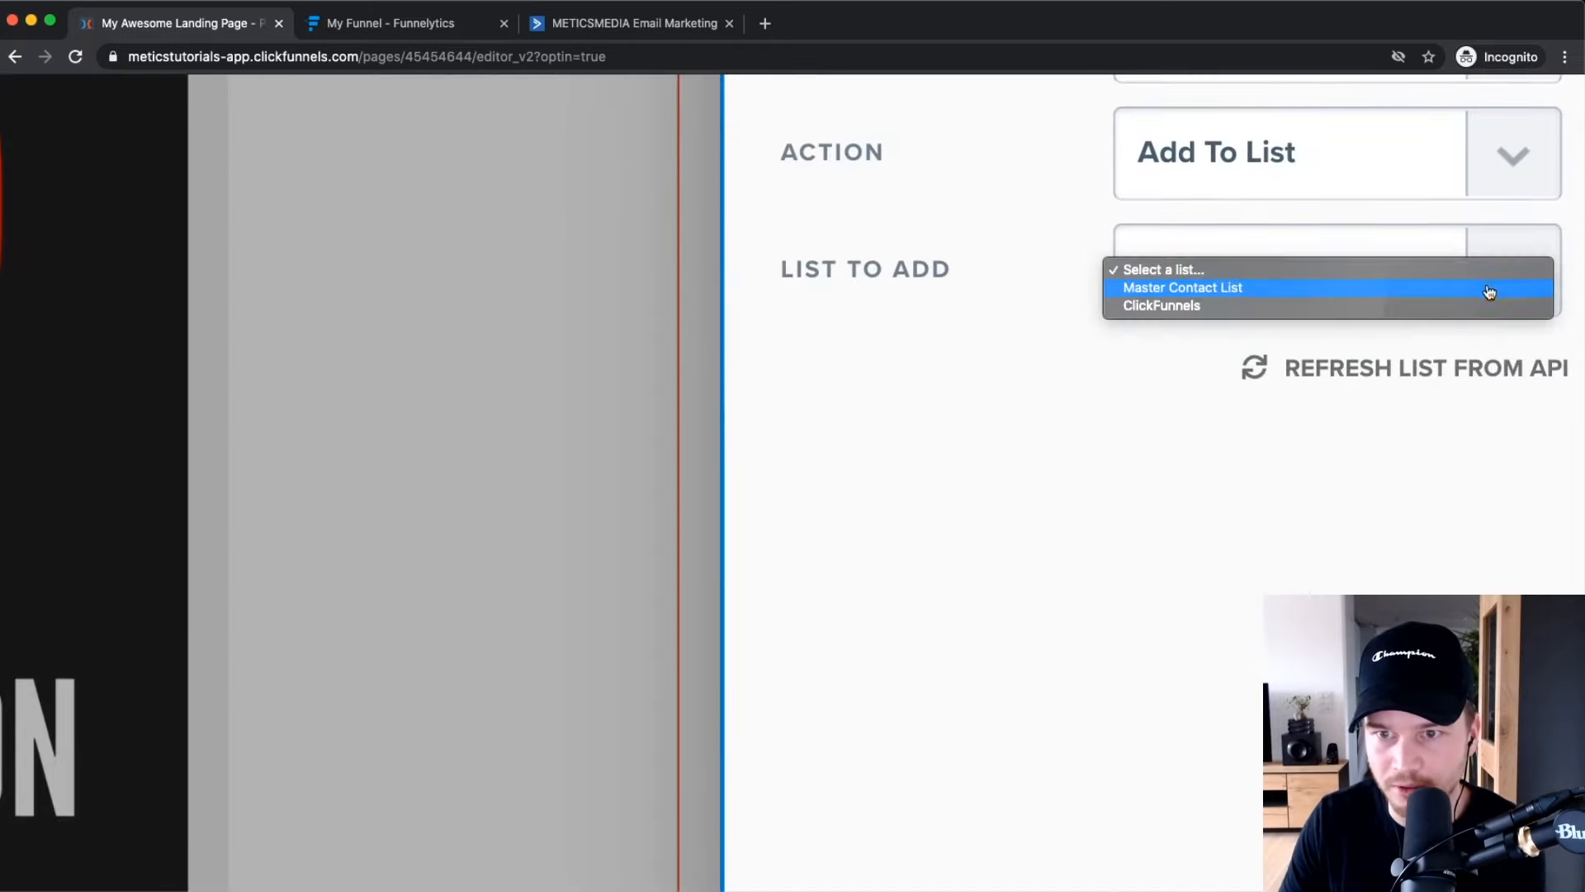
pyautogui.click(1203, 289)
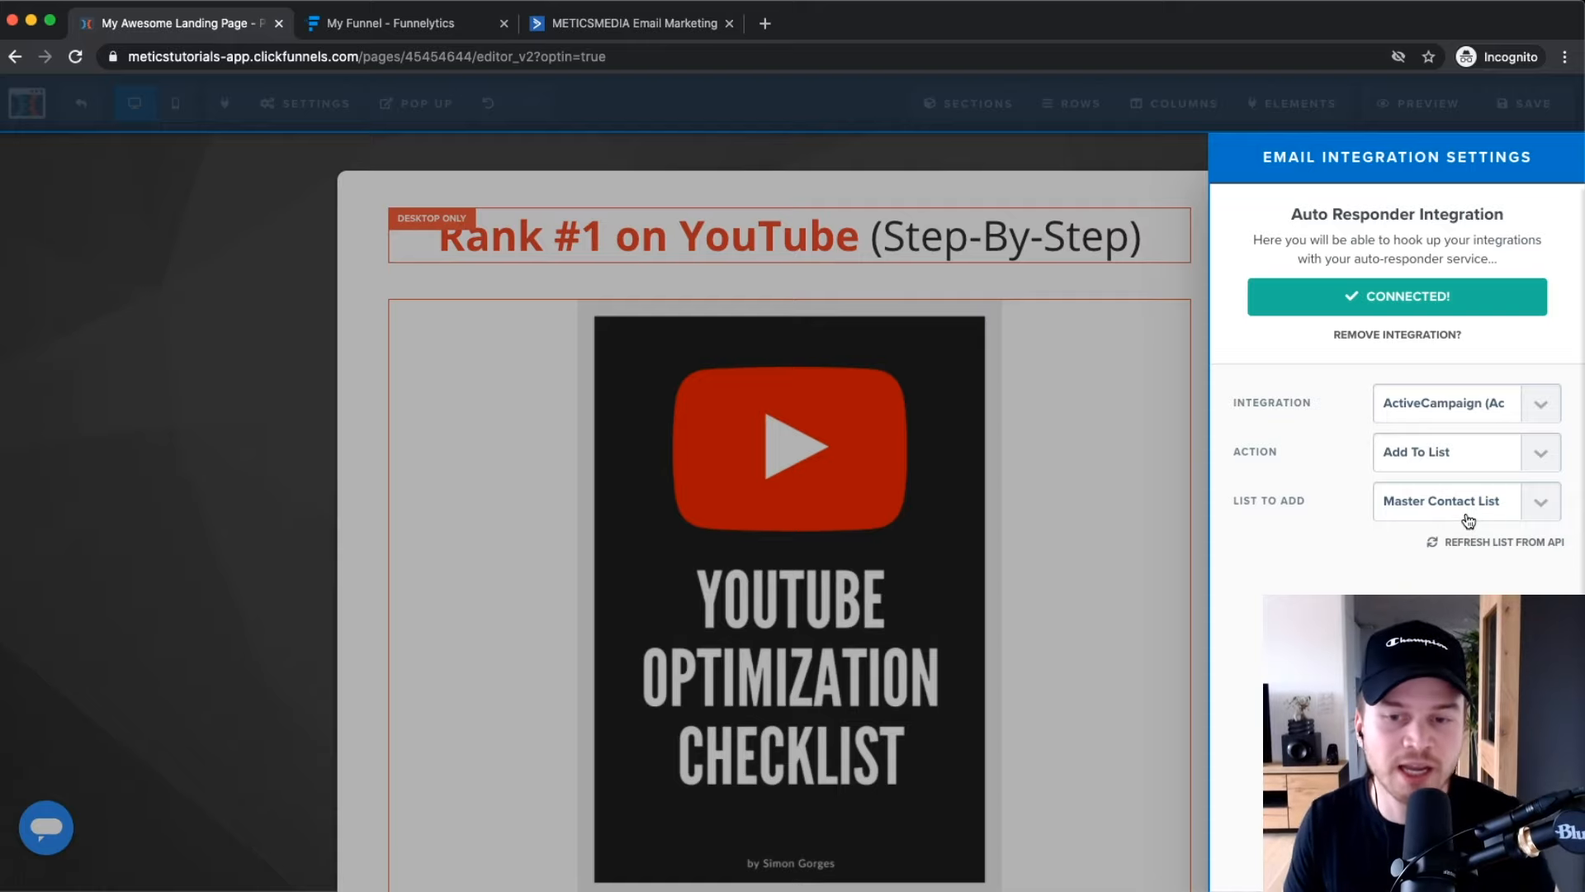
pyautogui.click(394, 27)
# After a look at the Funnelytics map, close the integration panel back in the ClickFunnels editor.
pyautogui.scroll(5, 782, 673)
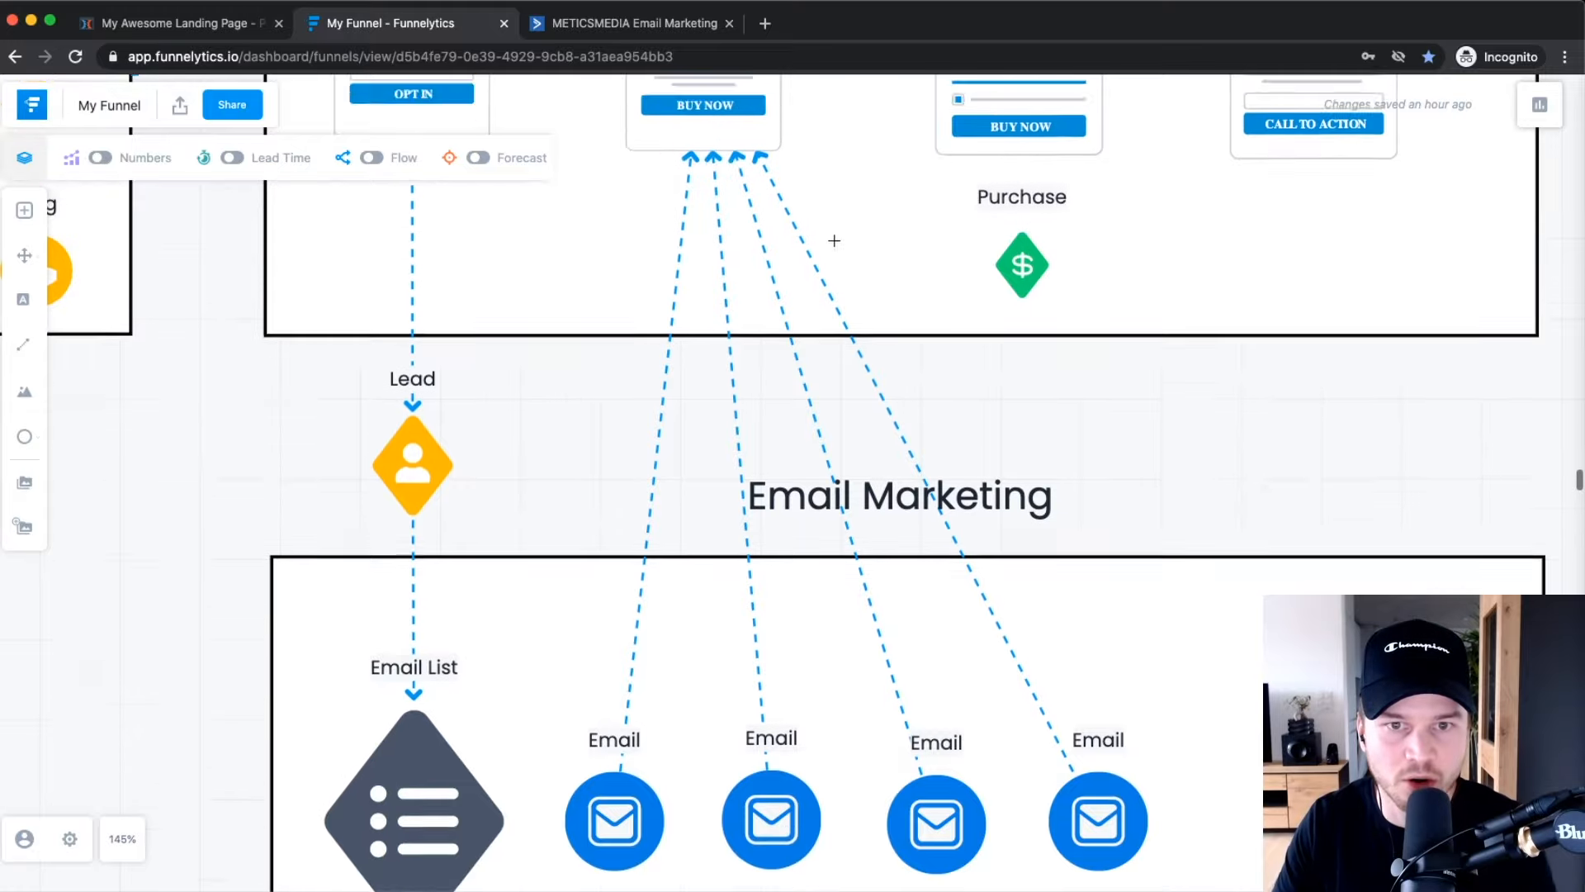
pyautogui.scroll(-3, 824, 754)
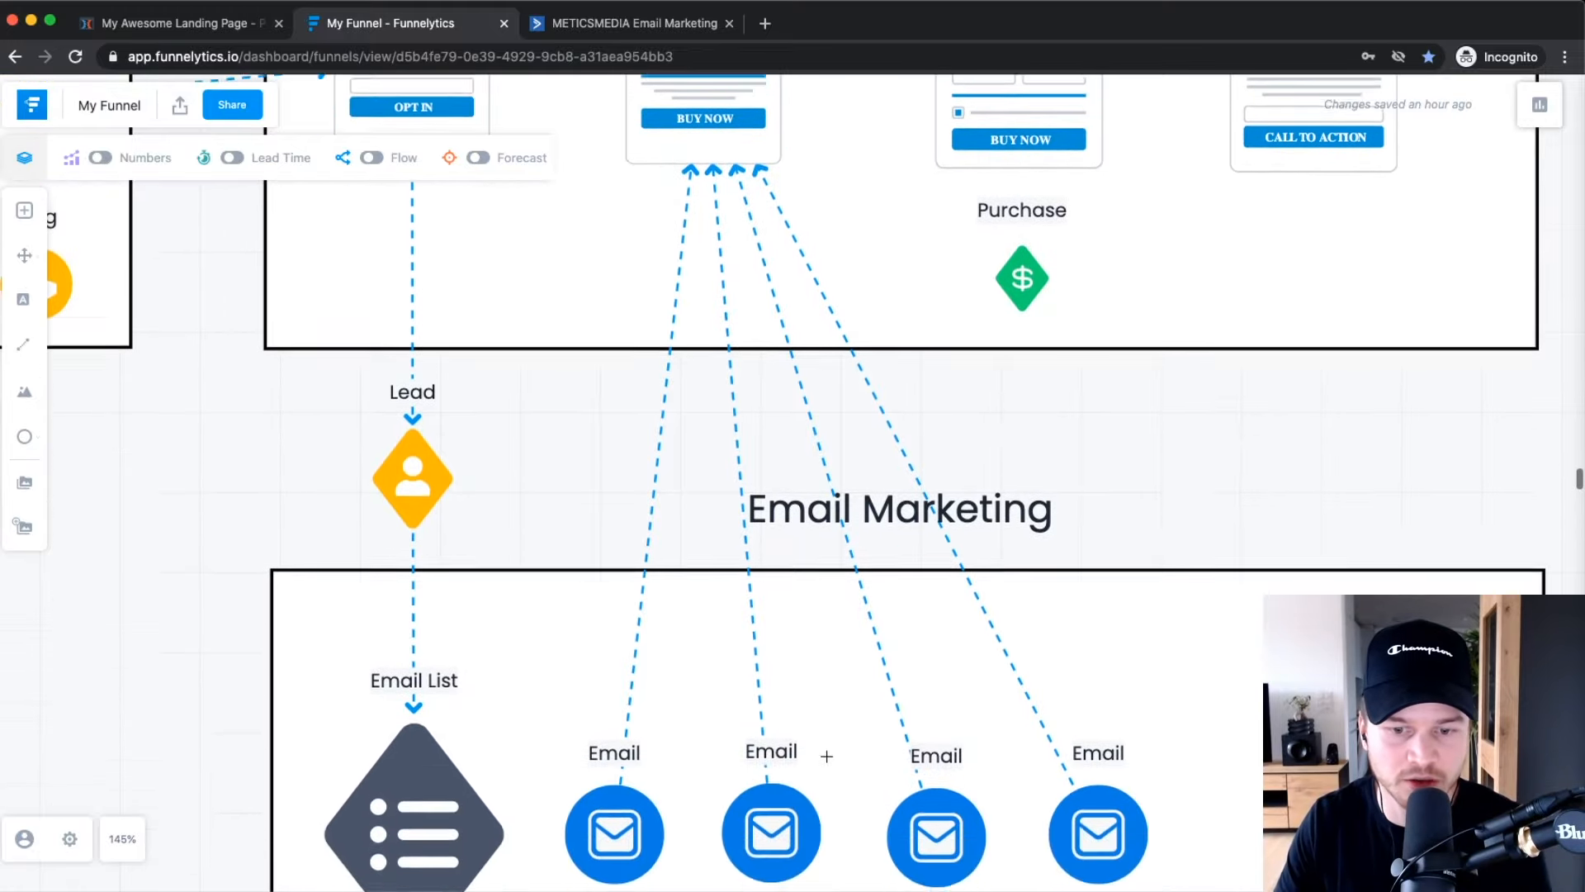
pyautogui.click(193, 38)
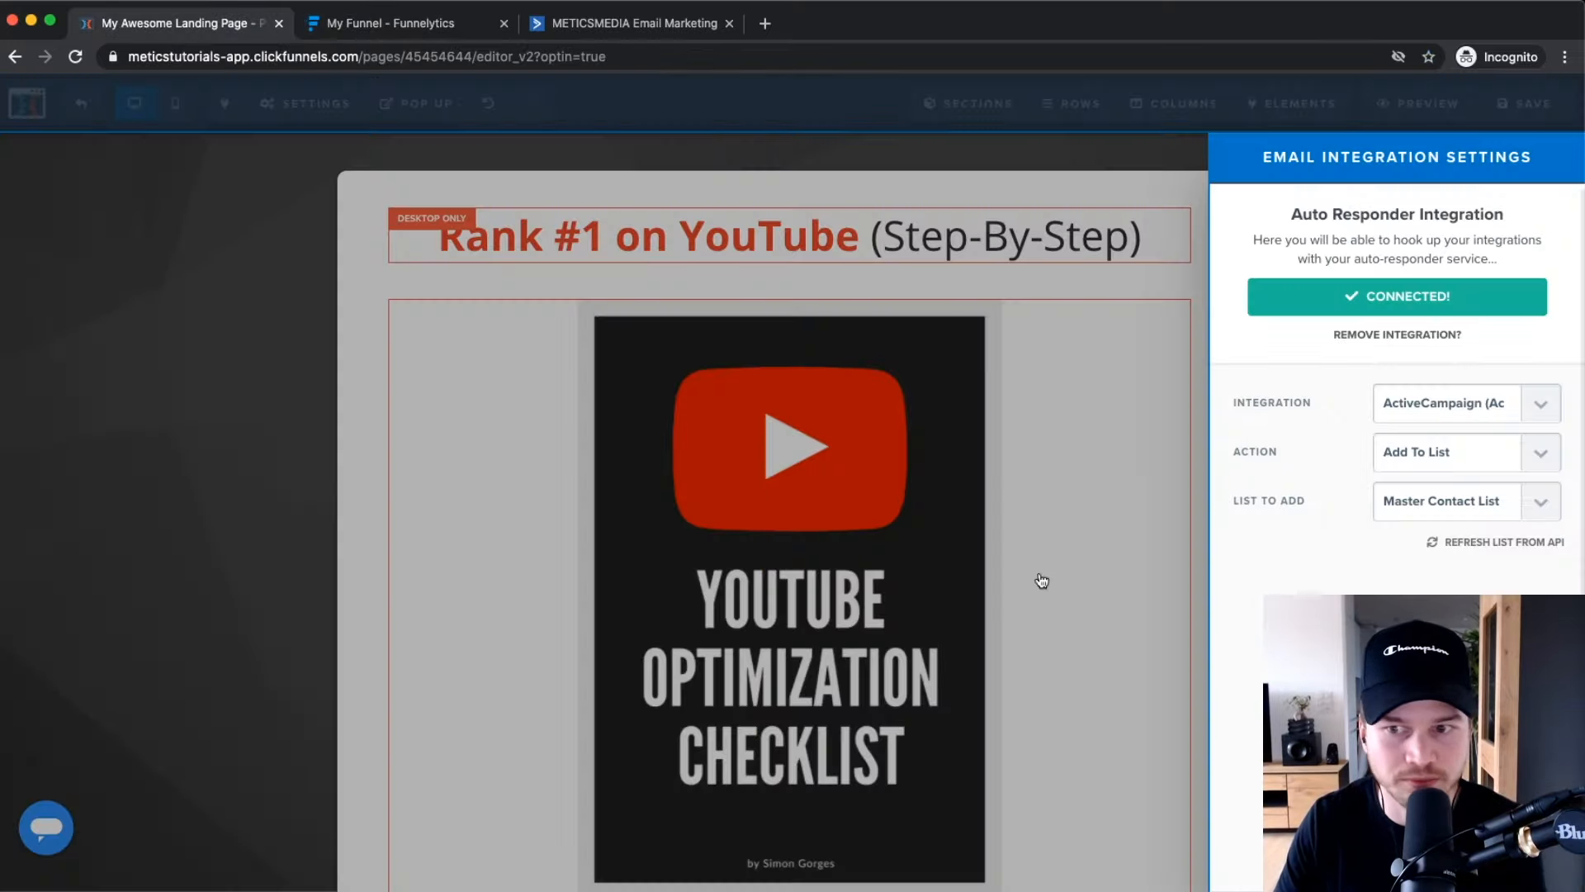
pyautogui.click(1120, 453)
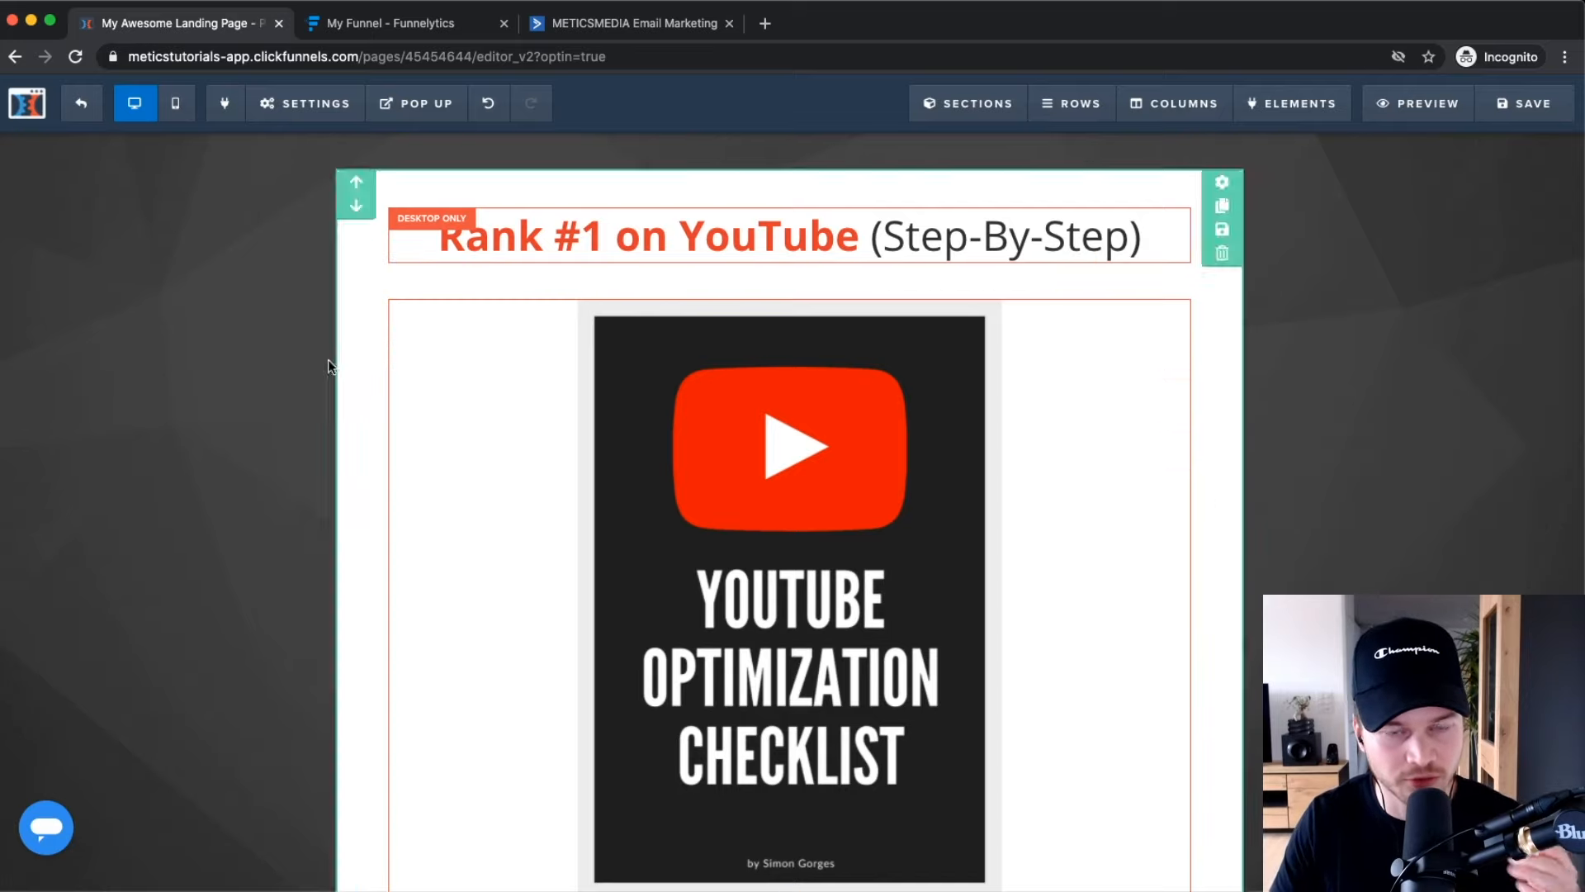
pyautogui.moveTo(263, 117)
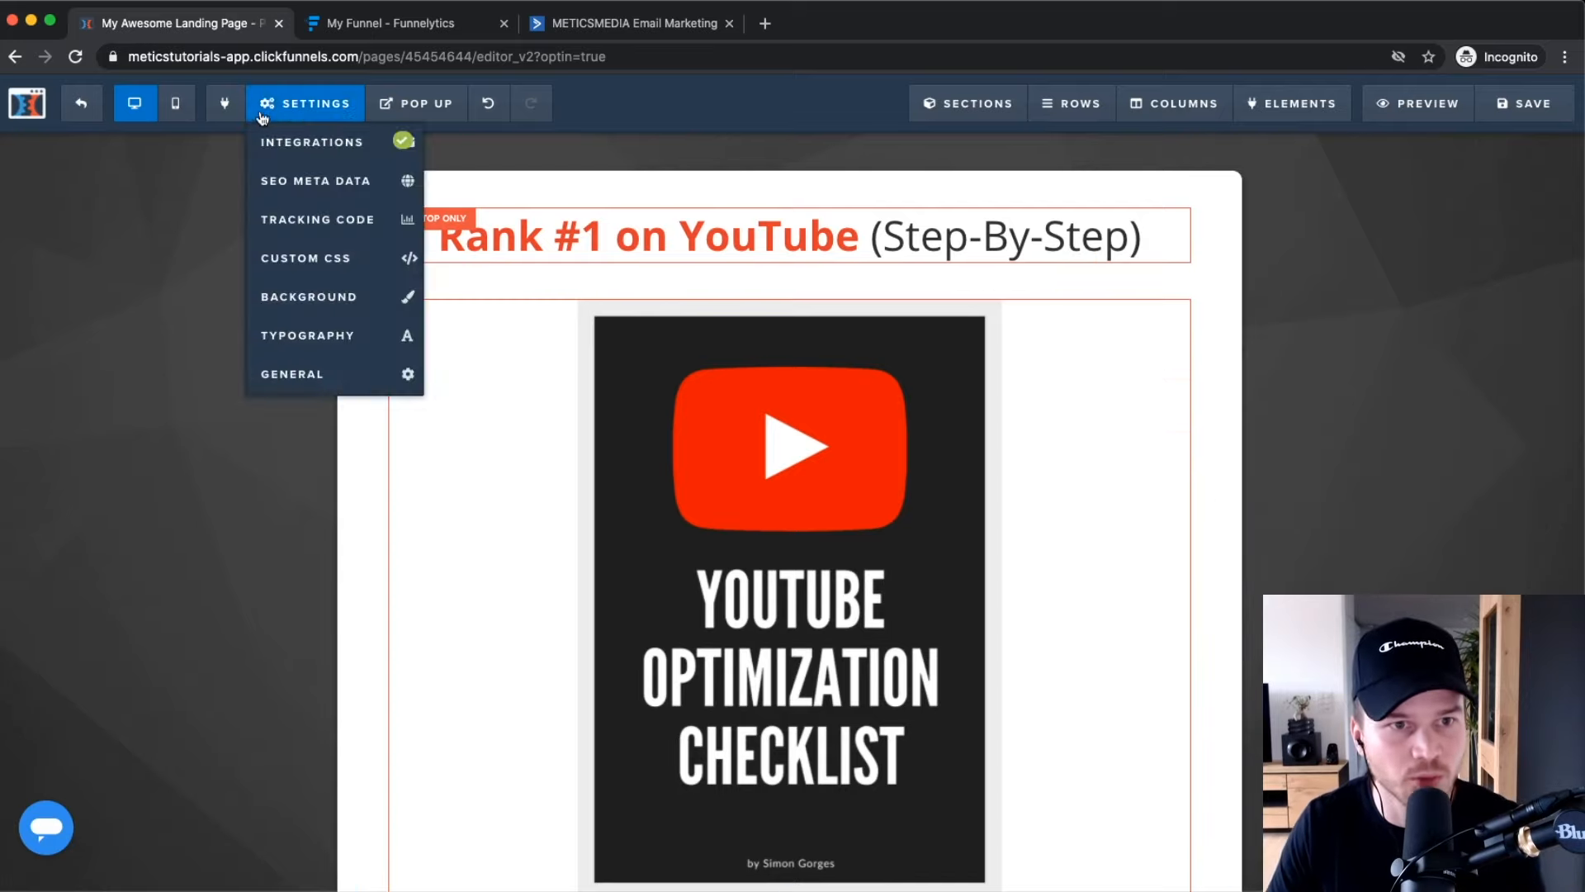
pyautogui.scroll(5, 295, 125)
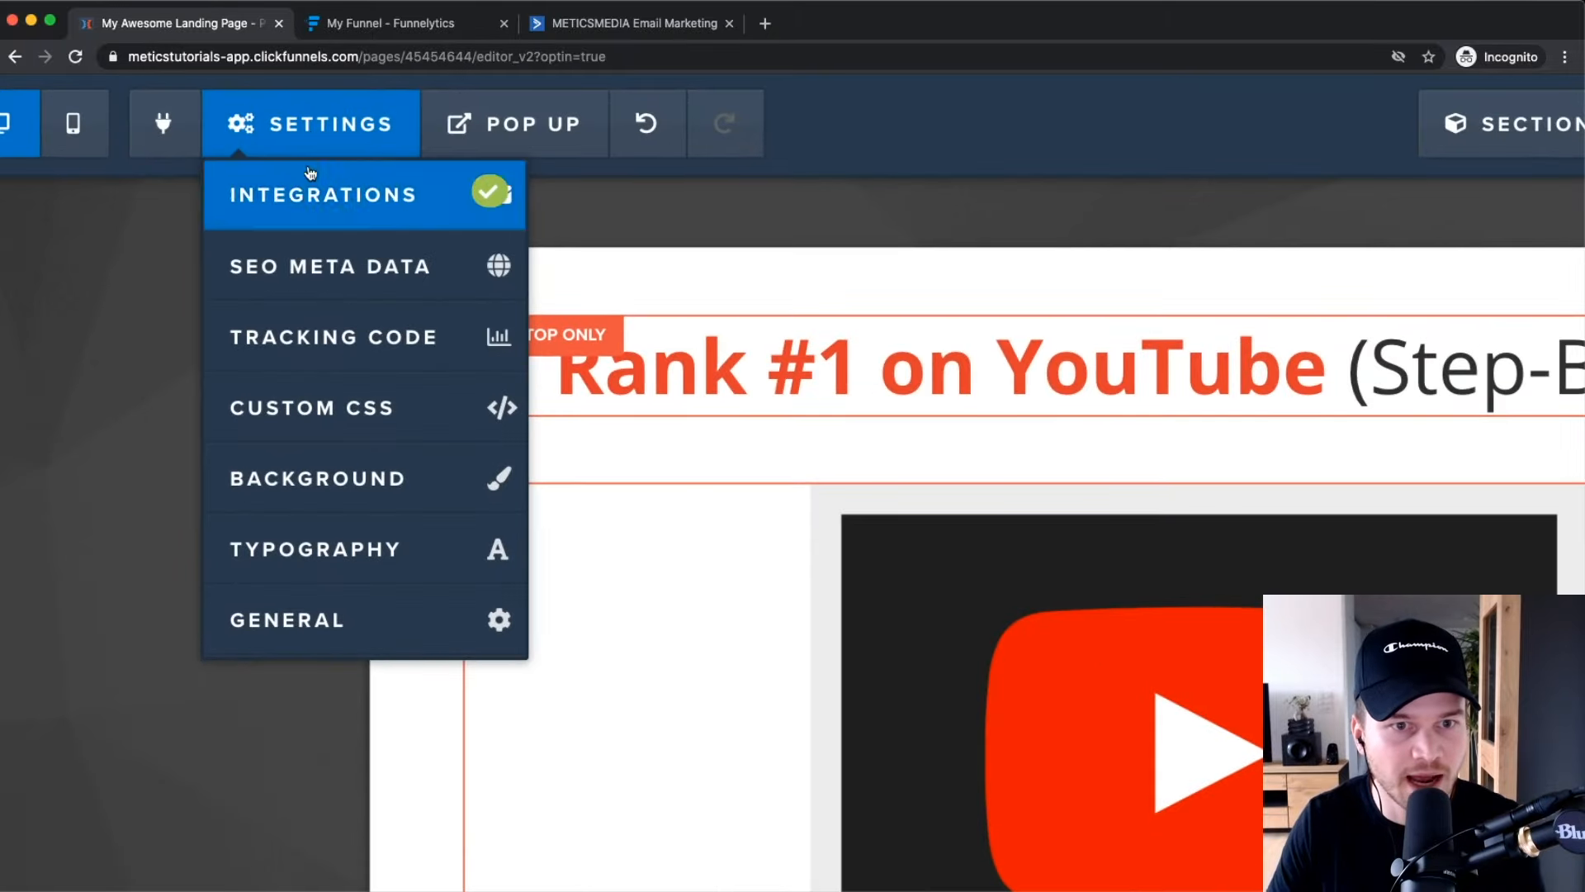
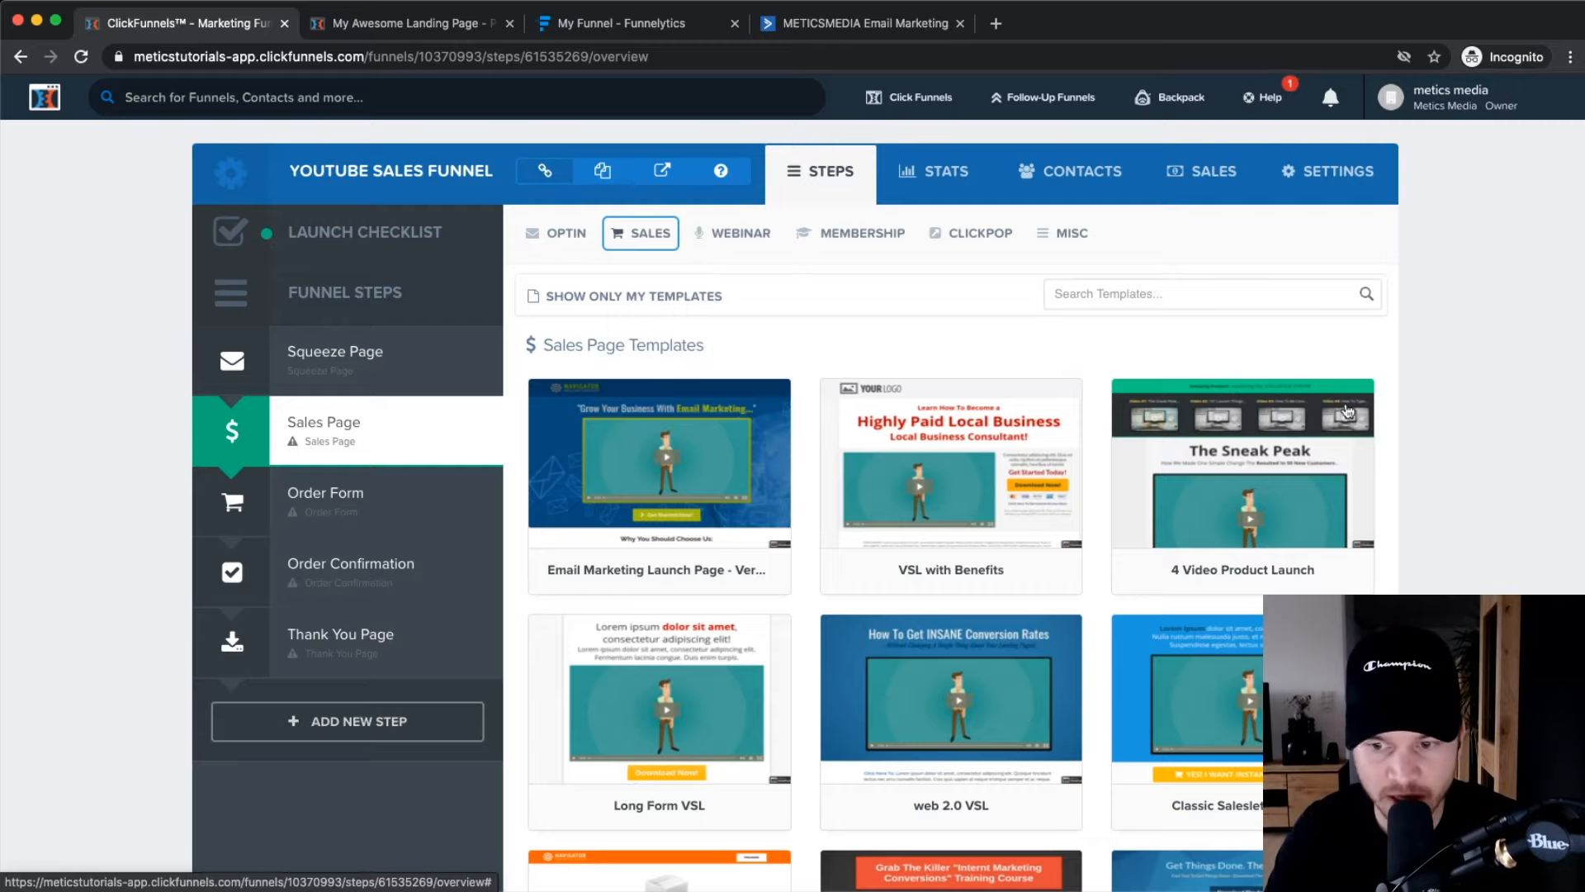
# Preview the Skinny VSL Dark template, then apply it to the Sales Page step.
pyautogui.scroll(-3, 1459, 542)
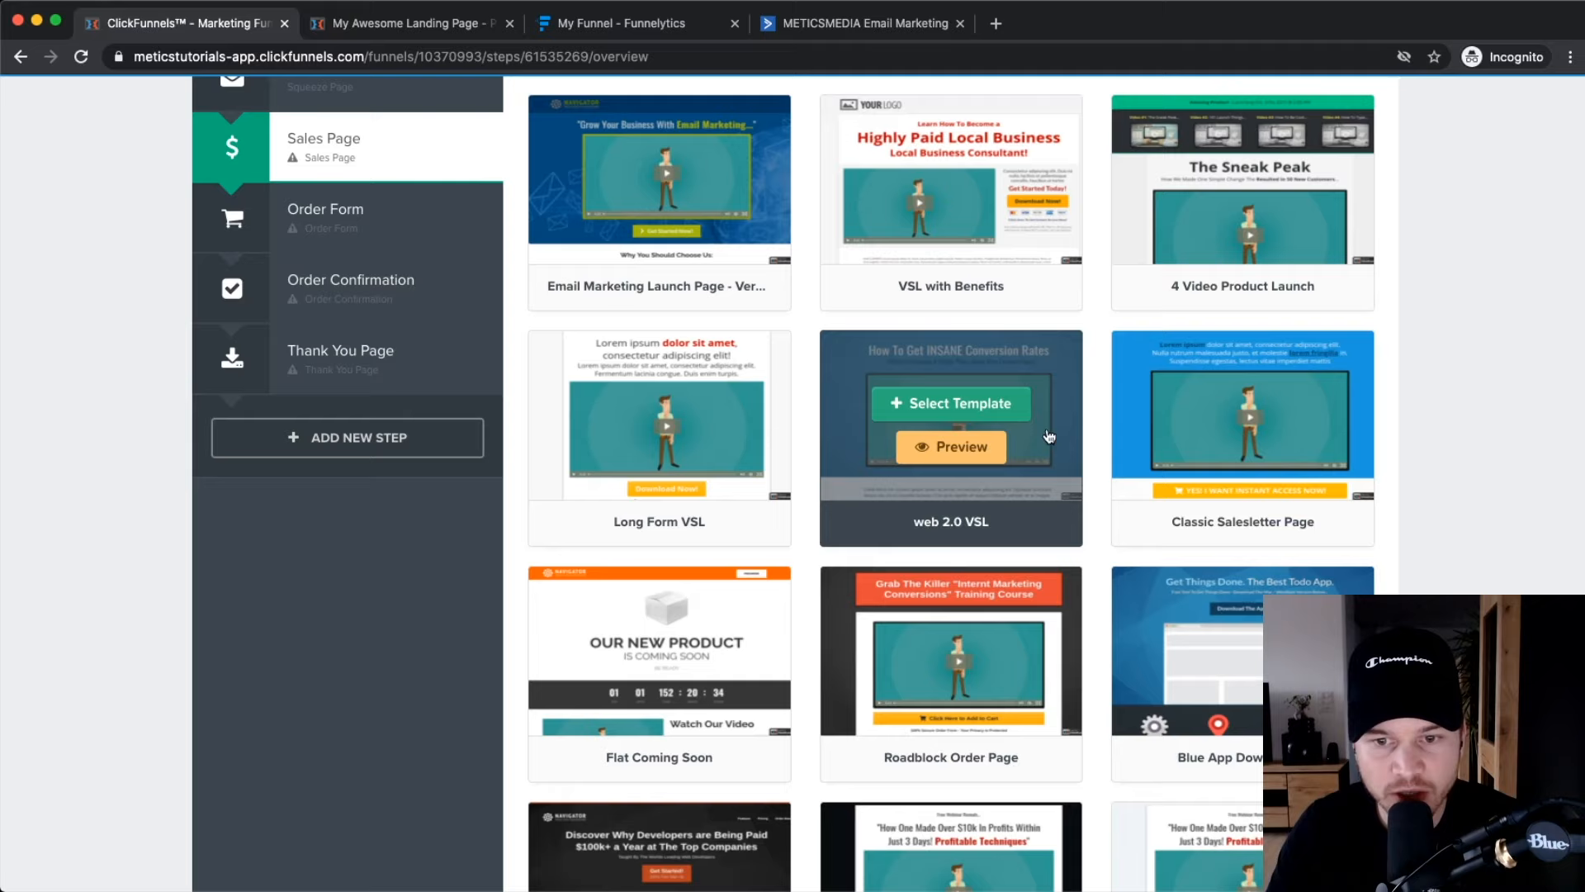
pyautogui.scroll(-3, 1368, 488)
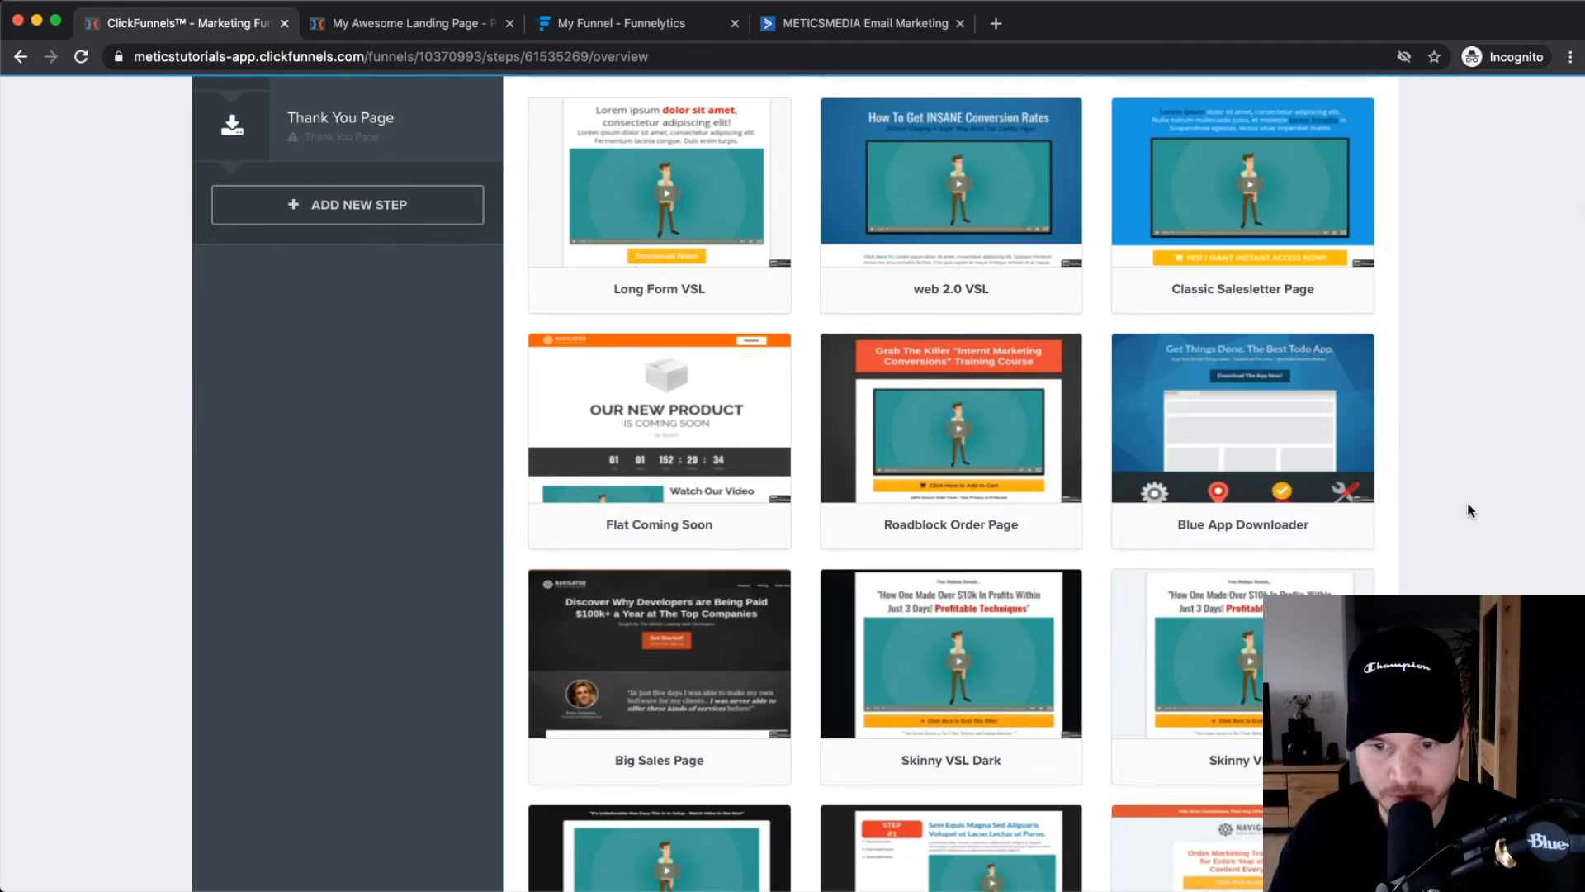
pyautogui.scroll(-1, 1468, 503)
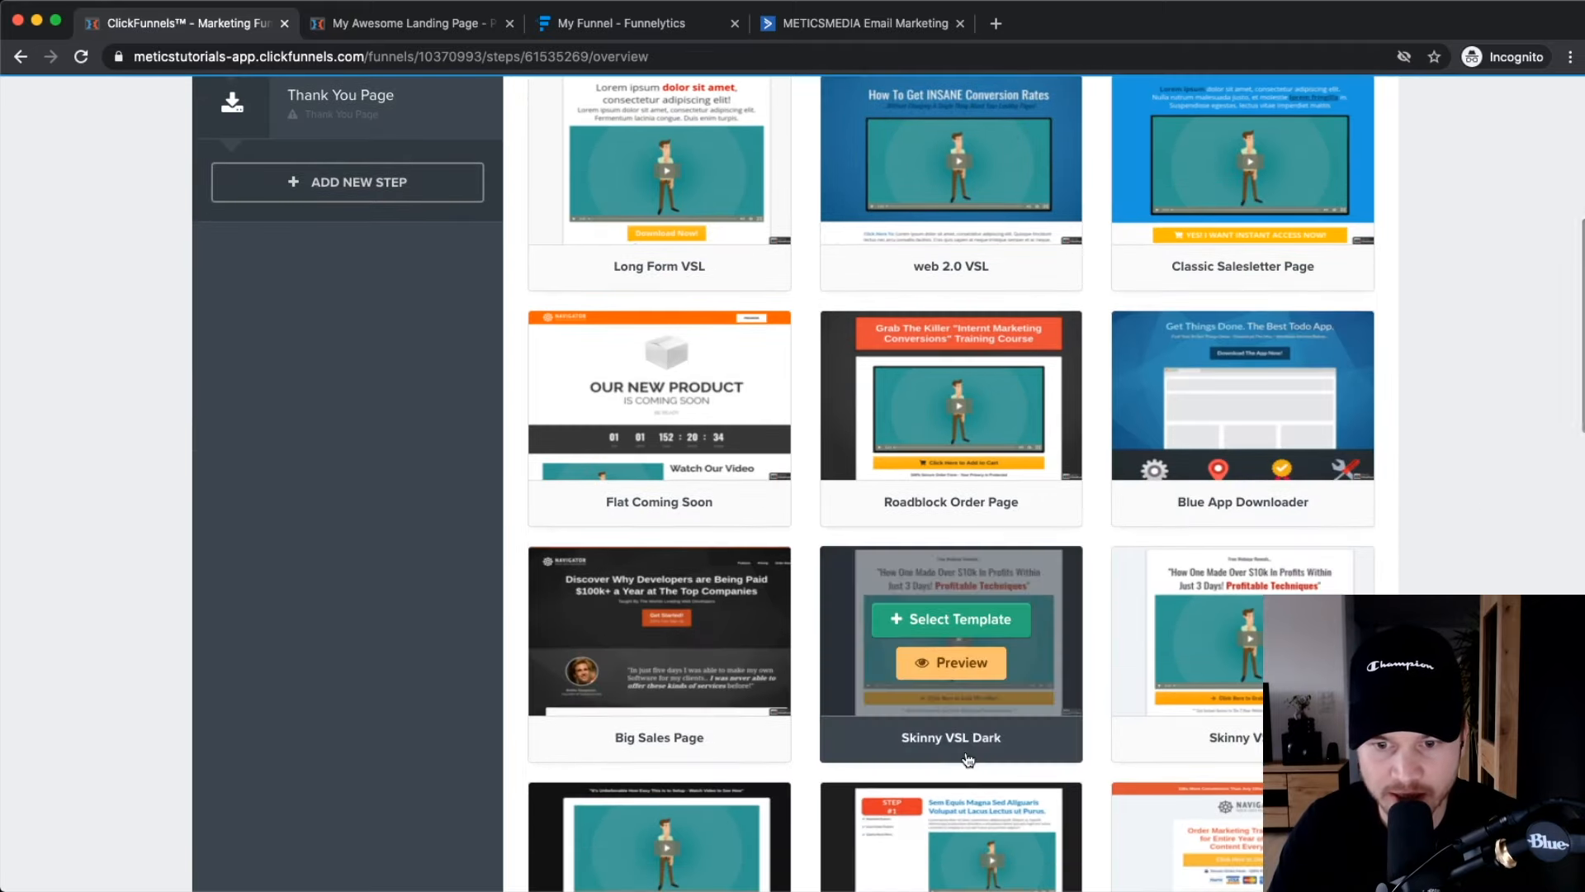
pyautogui.scroll(-1, 968, 757)
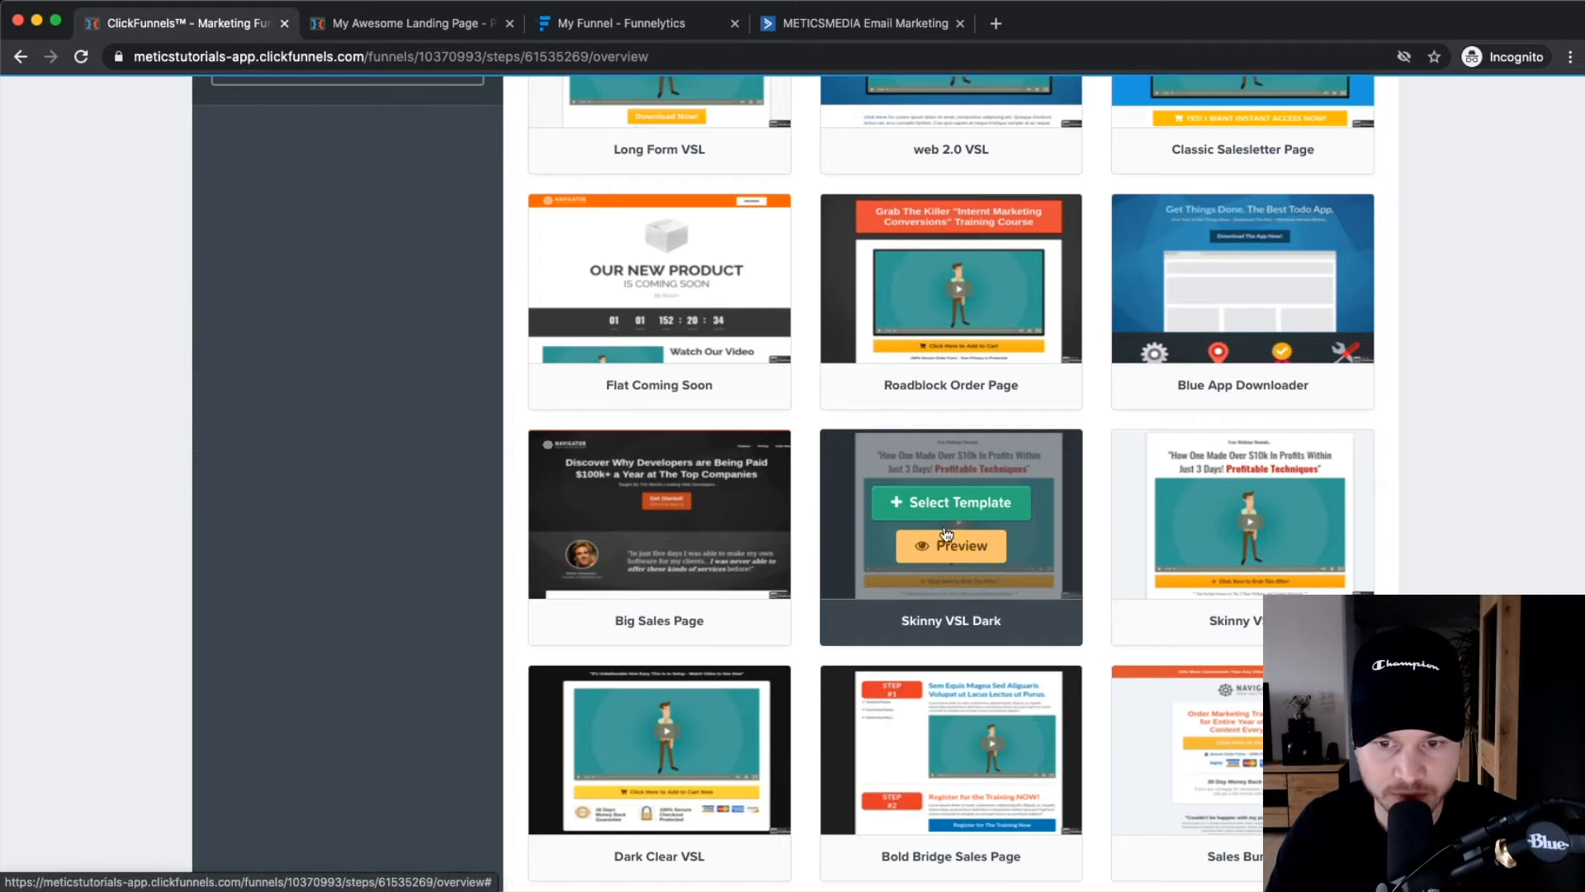
pyautogui.click(947, 550)
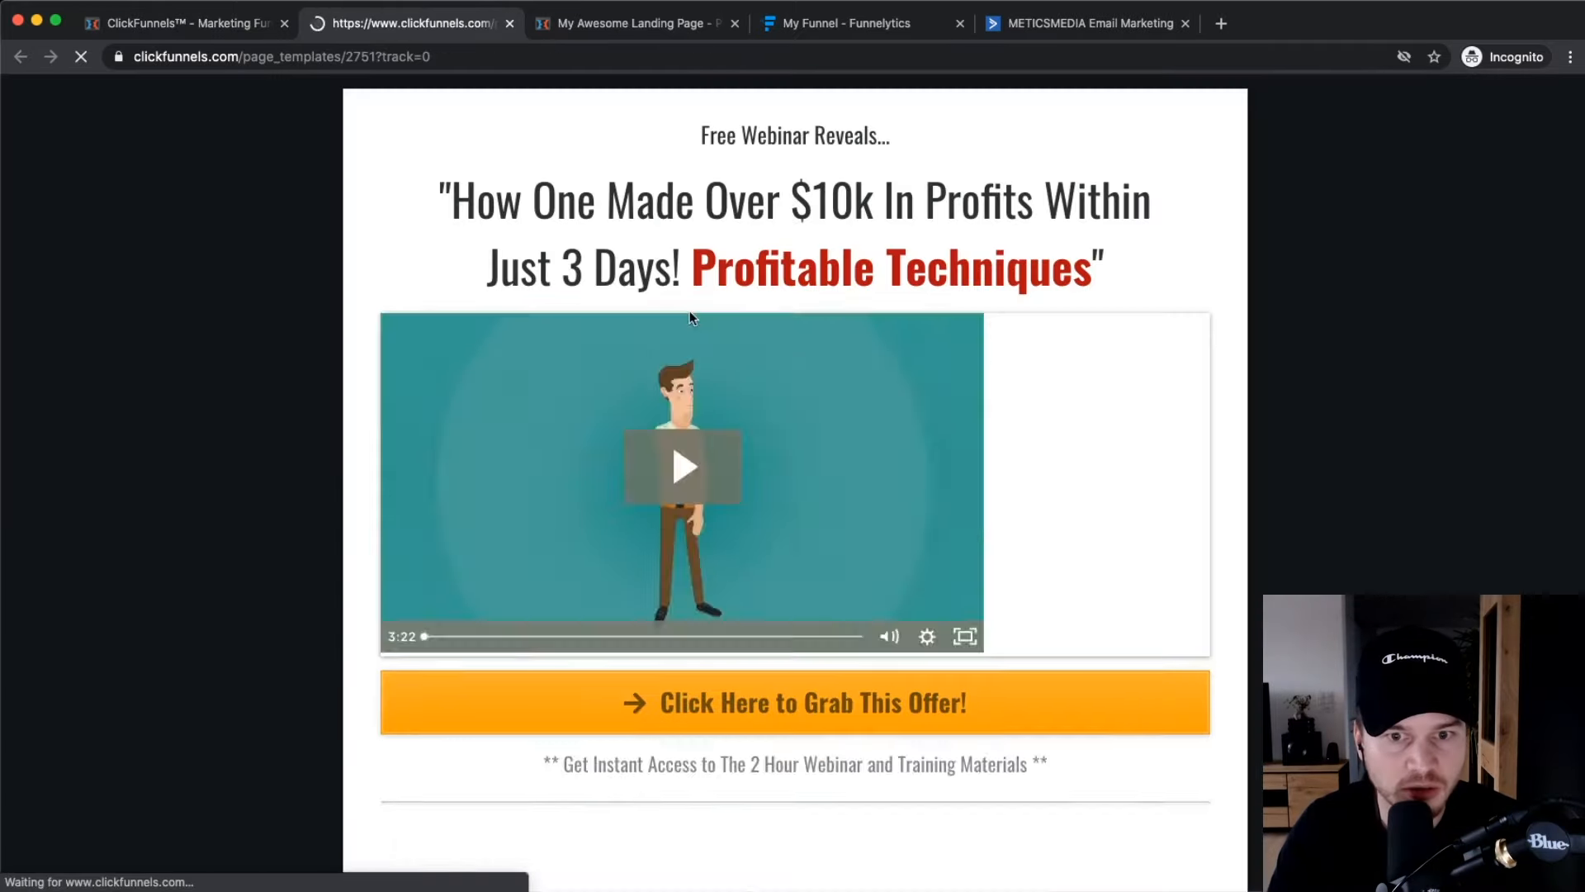
pyautogui.click(509, 24)
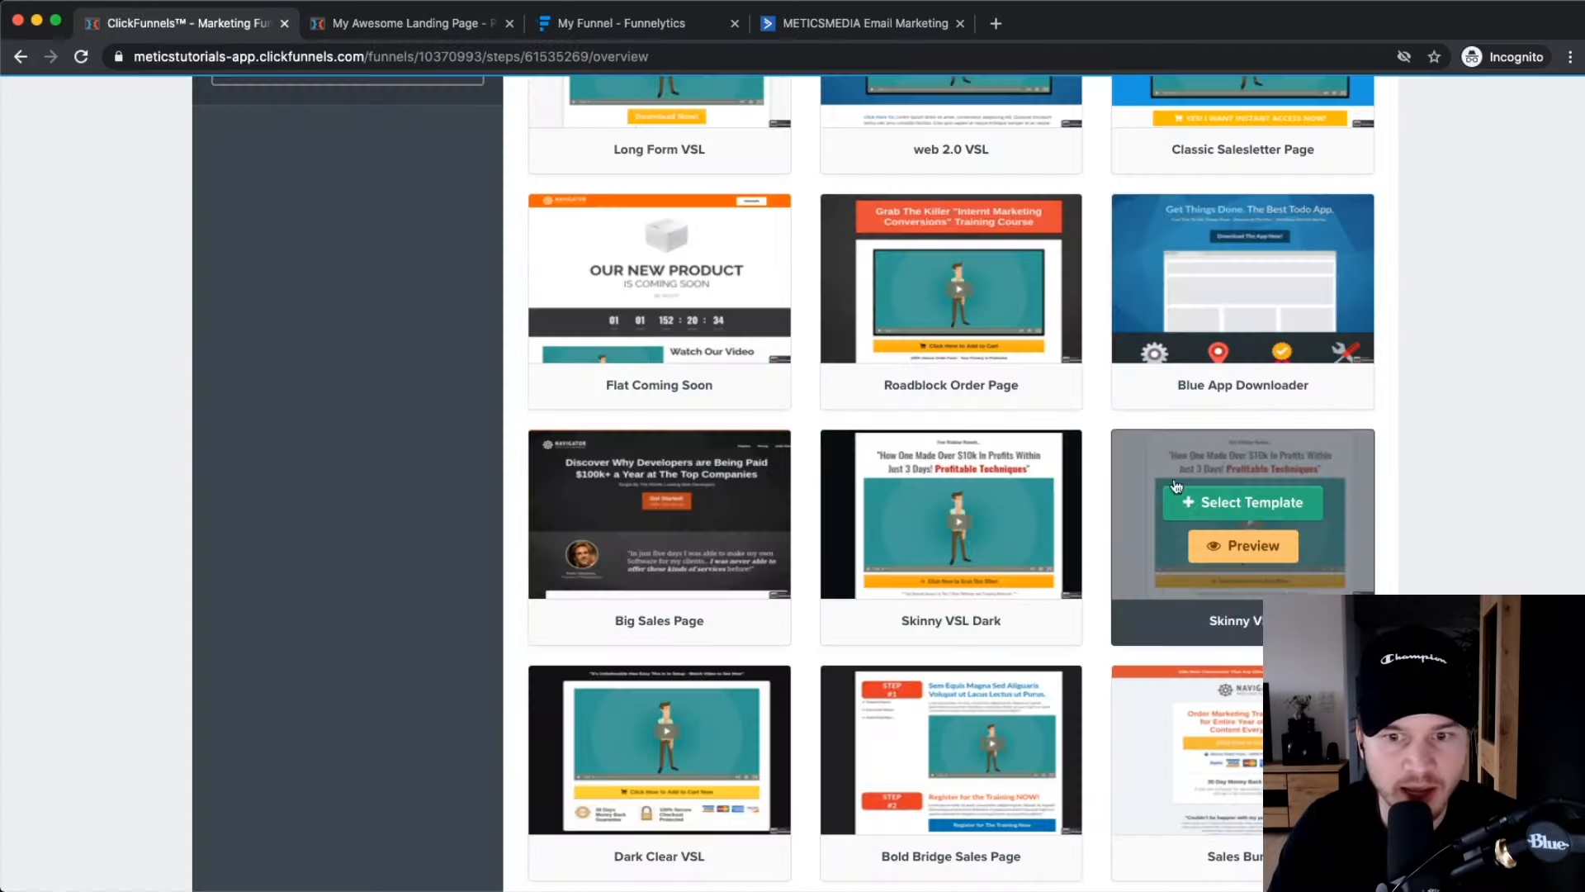
pyautogui.click(951, 503)
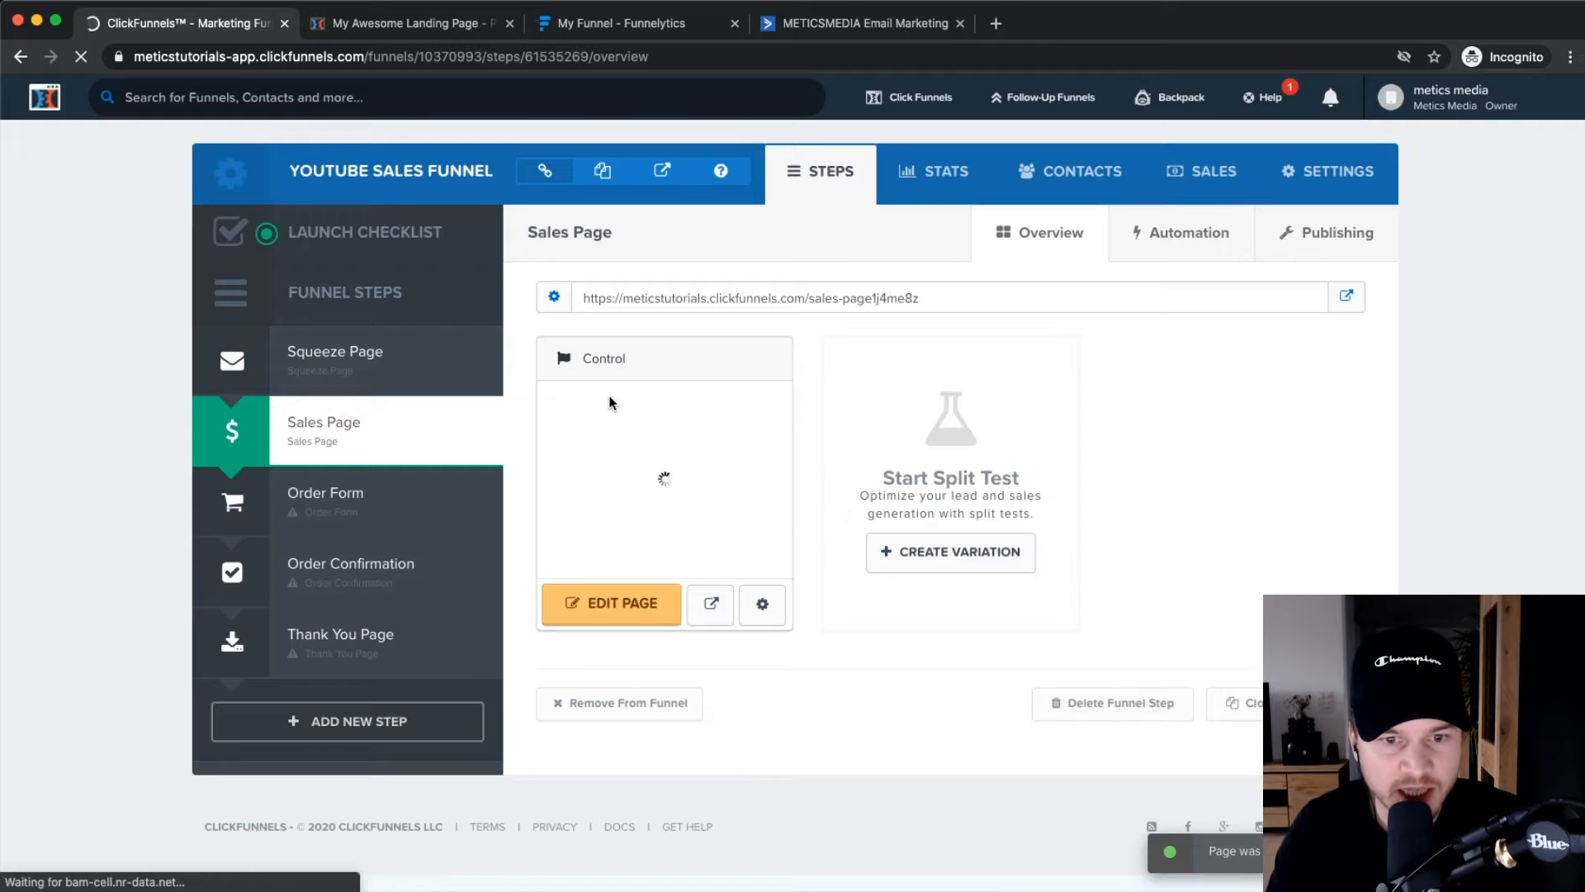
# Open the new sales page in the editor and inspect the video element's type settings, leaving them unchanged.
pyautogui.click(609, 621)
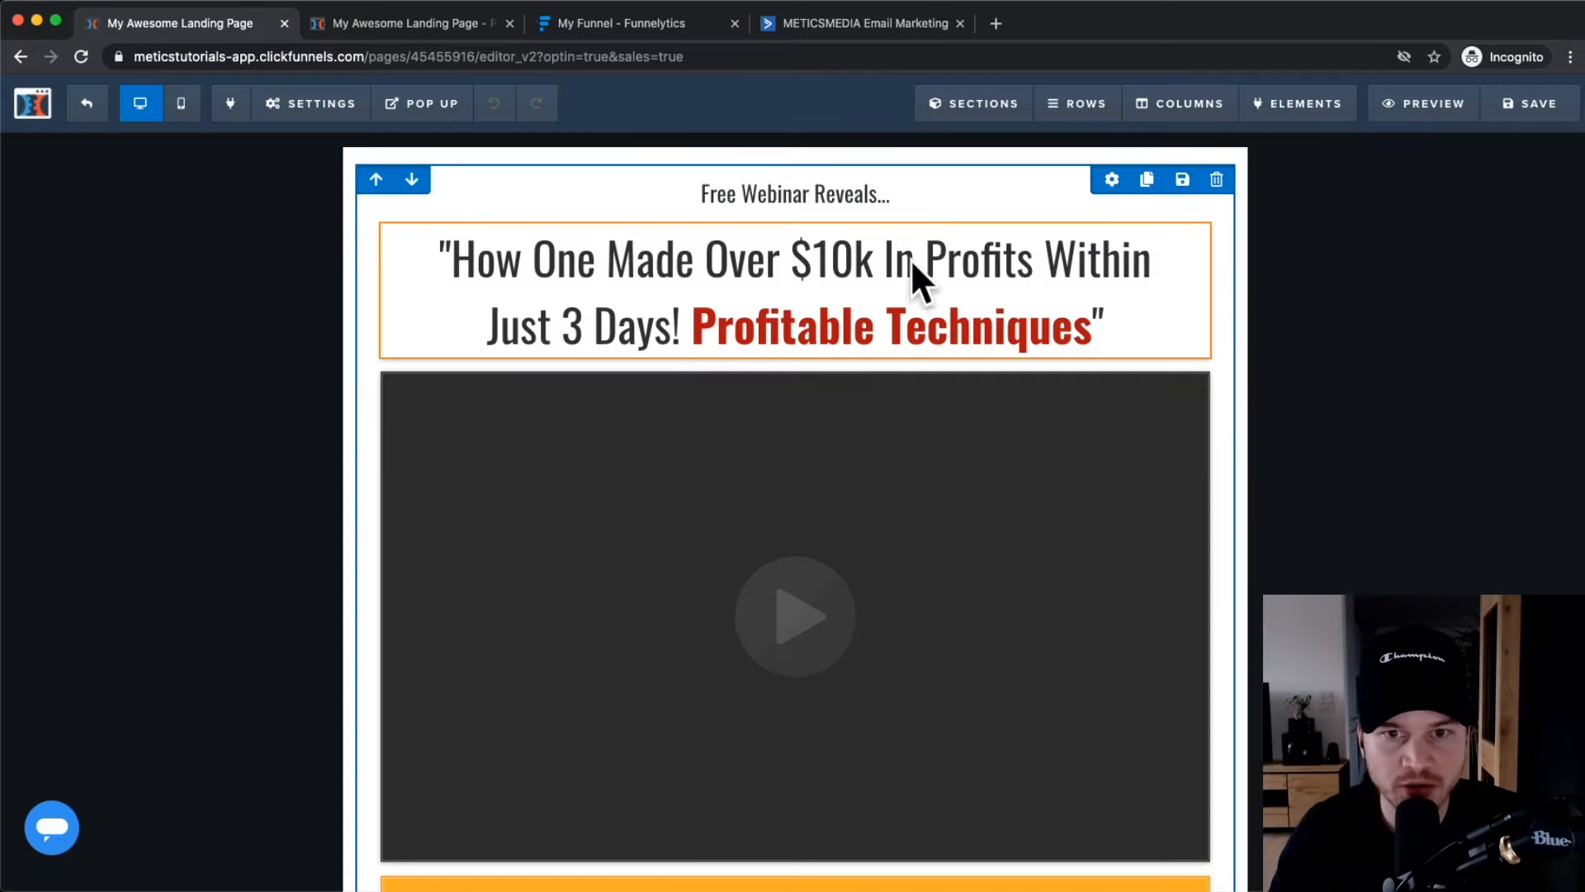
pyautogui.scroll(-2, 754, 478)
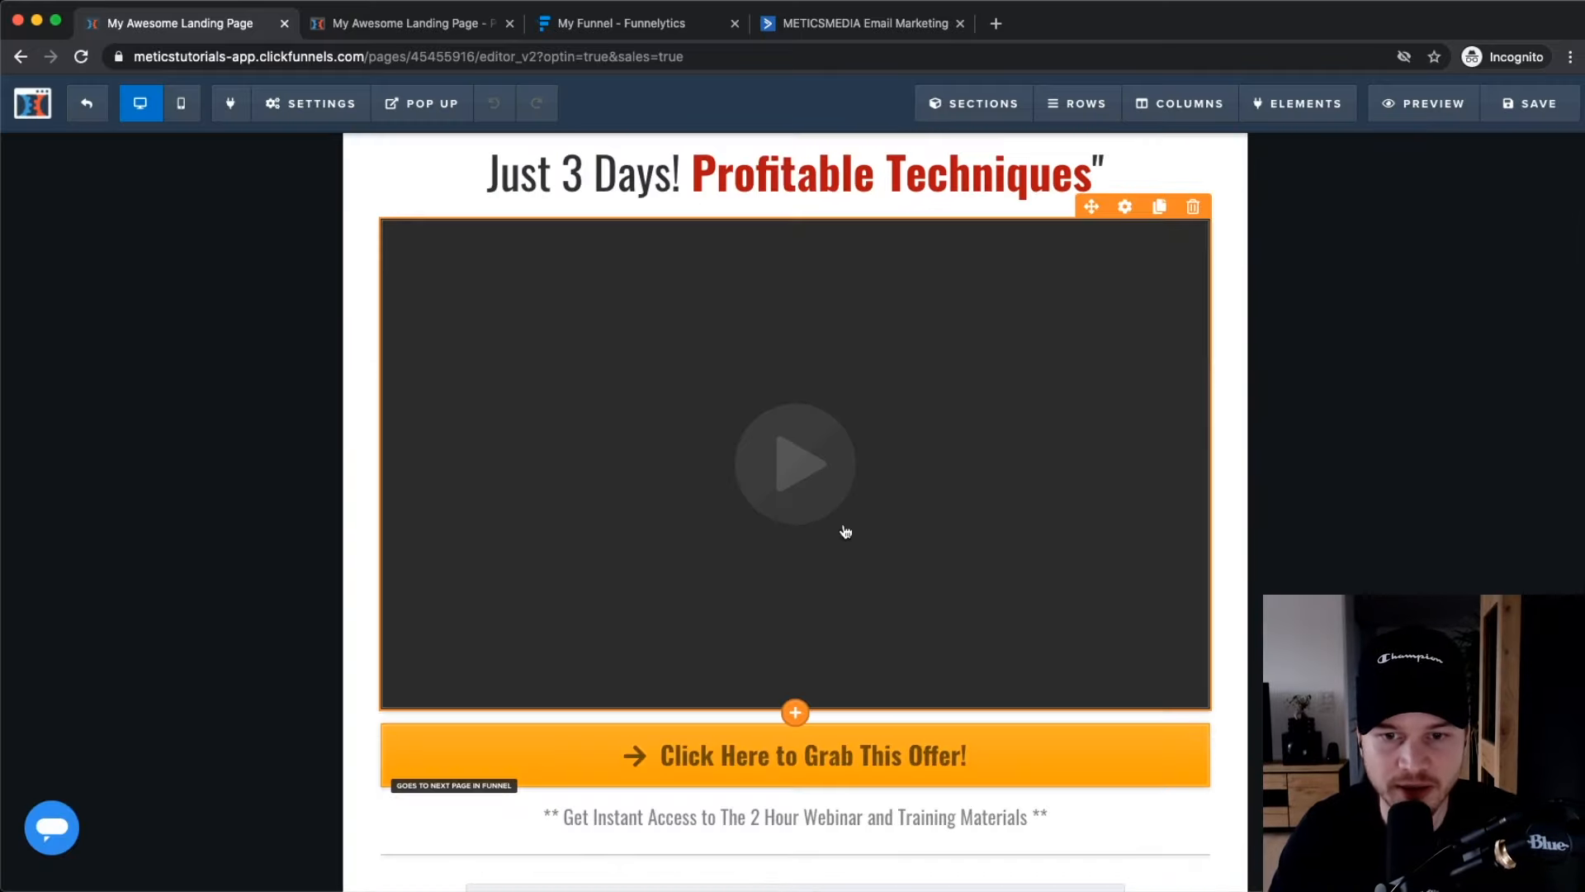
pyautogui.click(1123, 207)
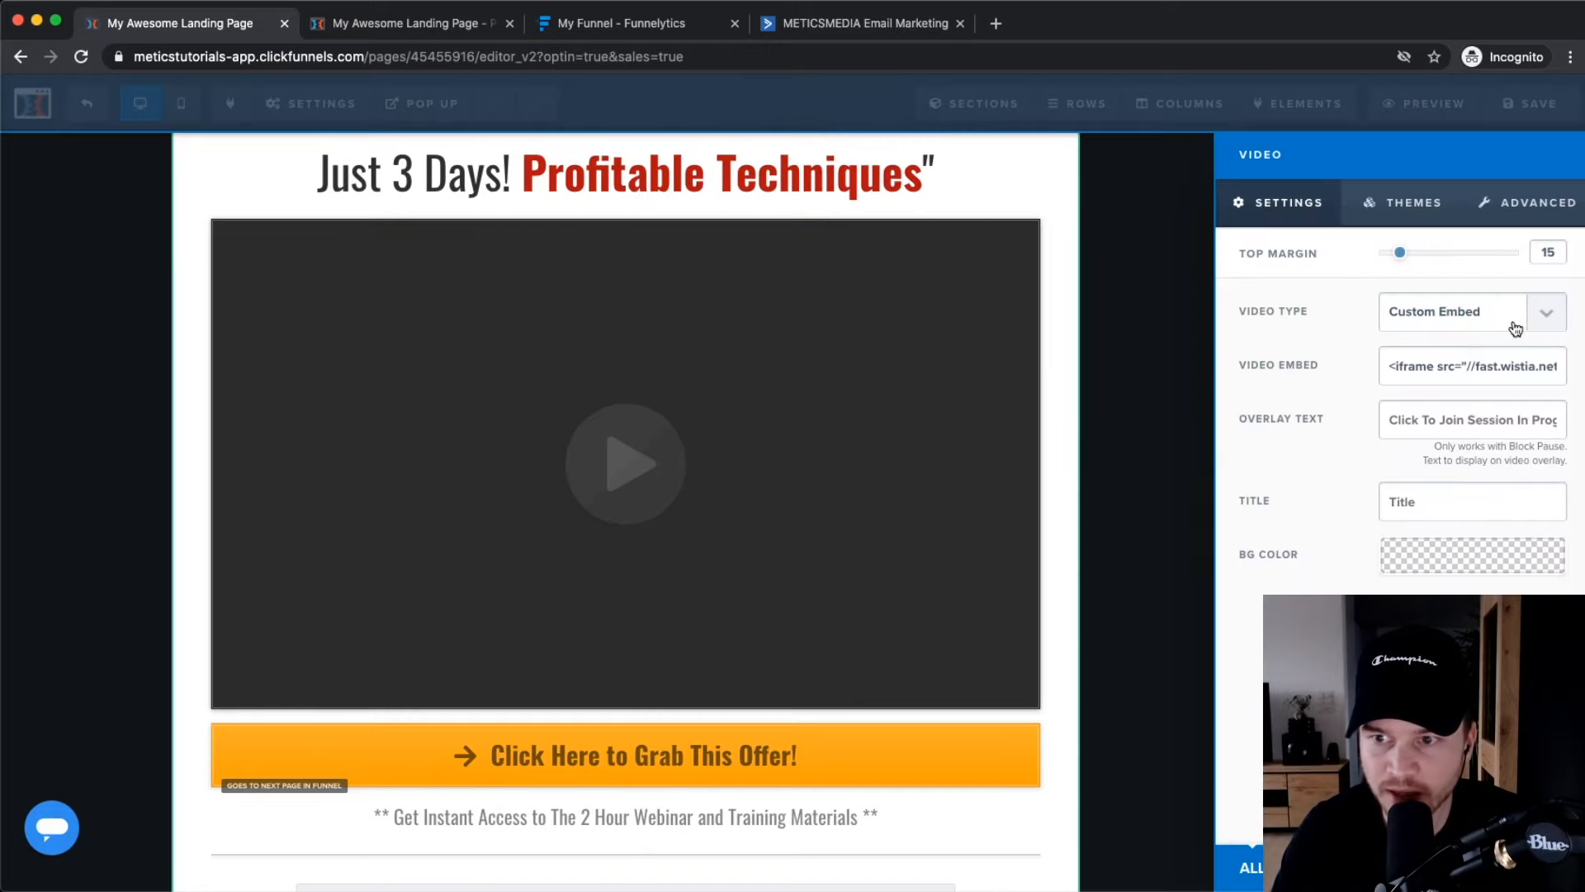
pyautogui.click(1543, 320)
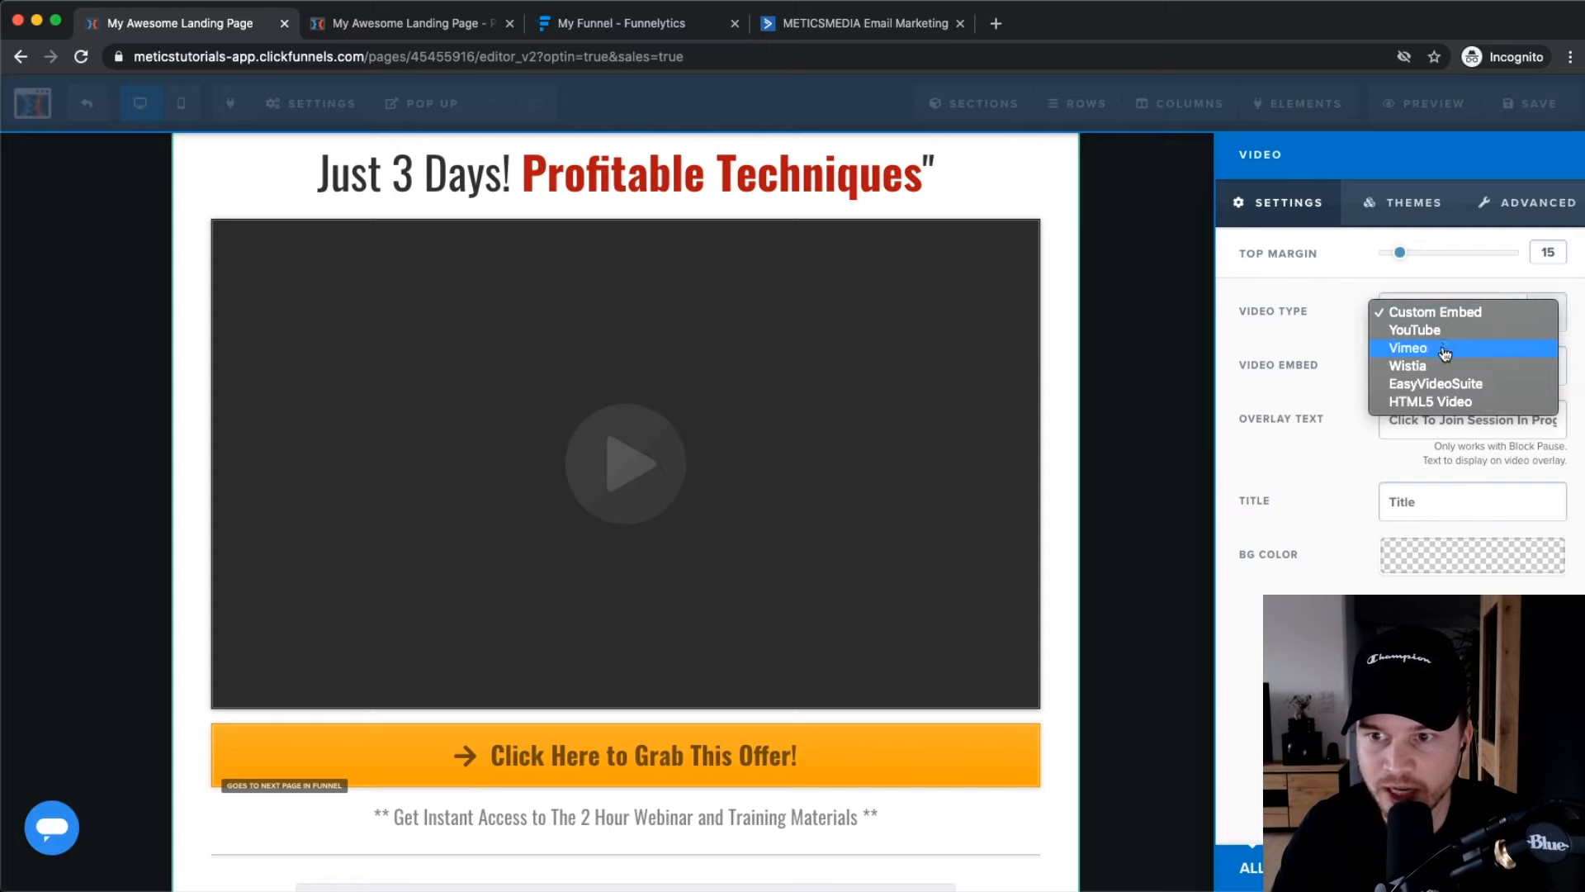
pyautogui.click(850, 388)
pyautogui.click(1131, 550)
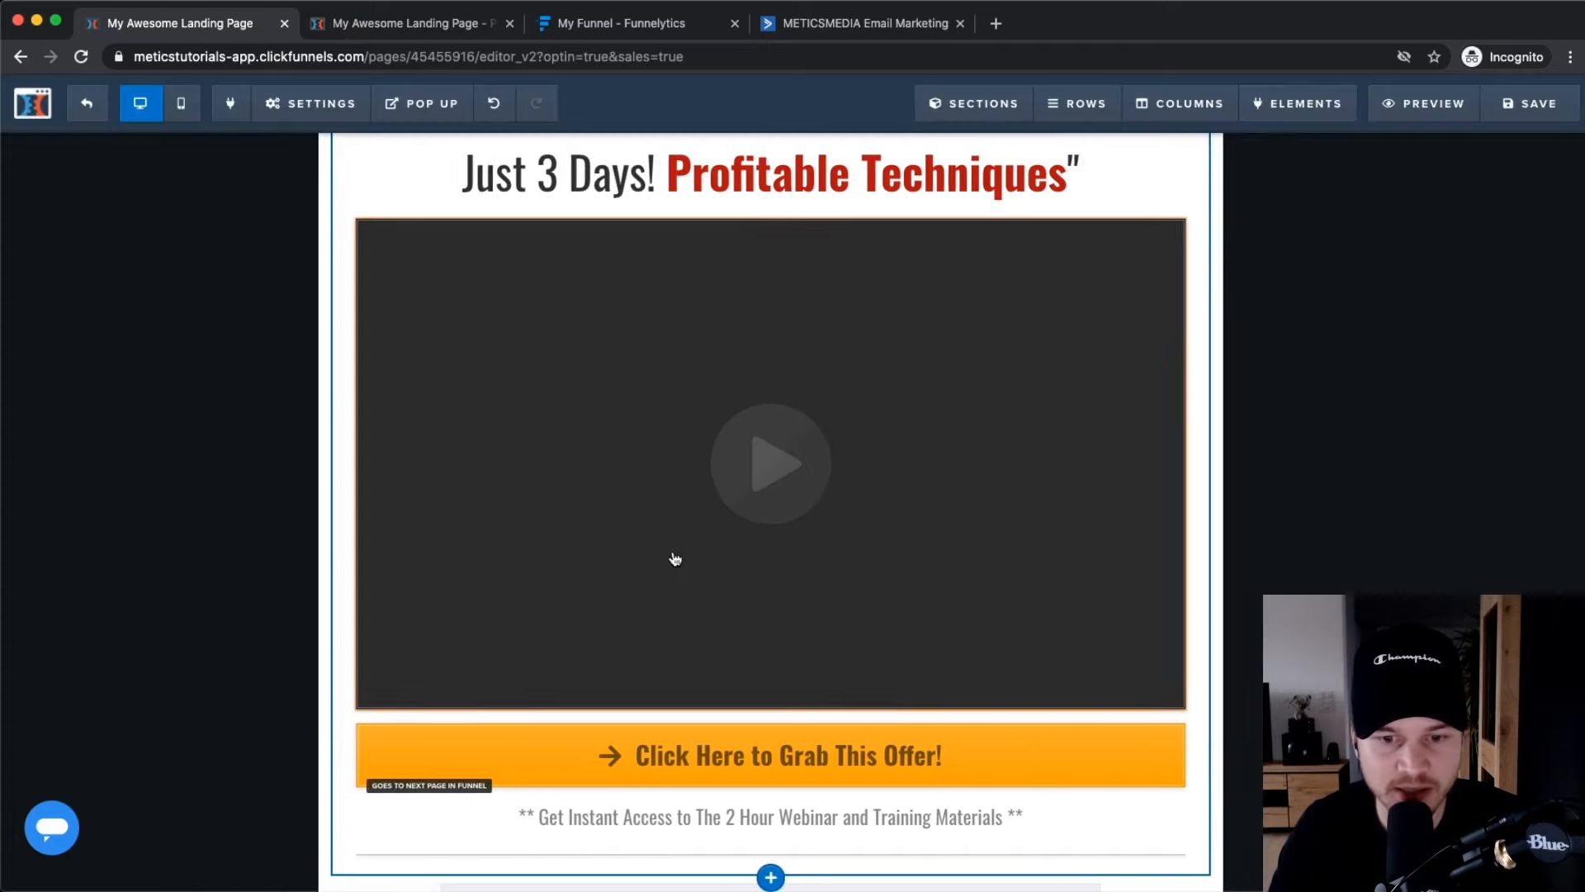
pyautogui.scroll(-5, 672, 556)
pyautogui.scroll(8, 850, 430)
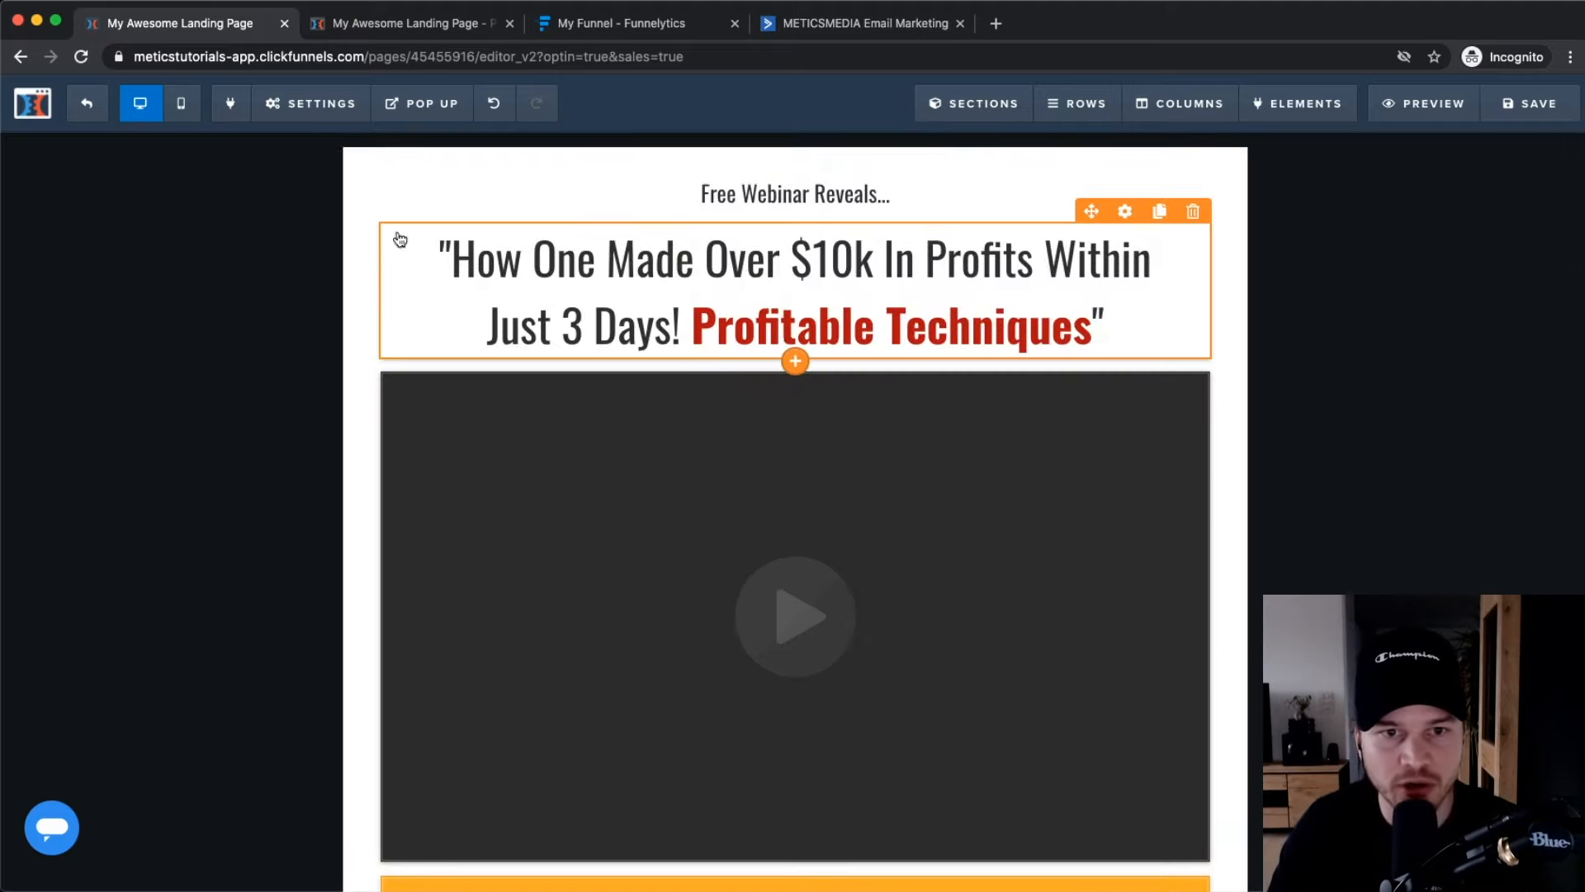
# Check the sales page's mobile layout, then return to the desktop view.
pyautogui.click(181, 105)
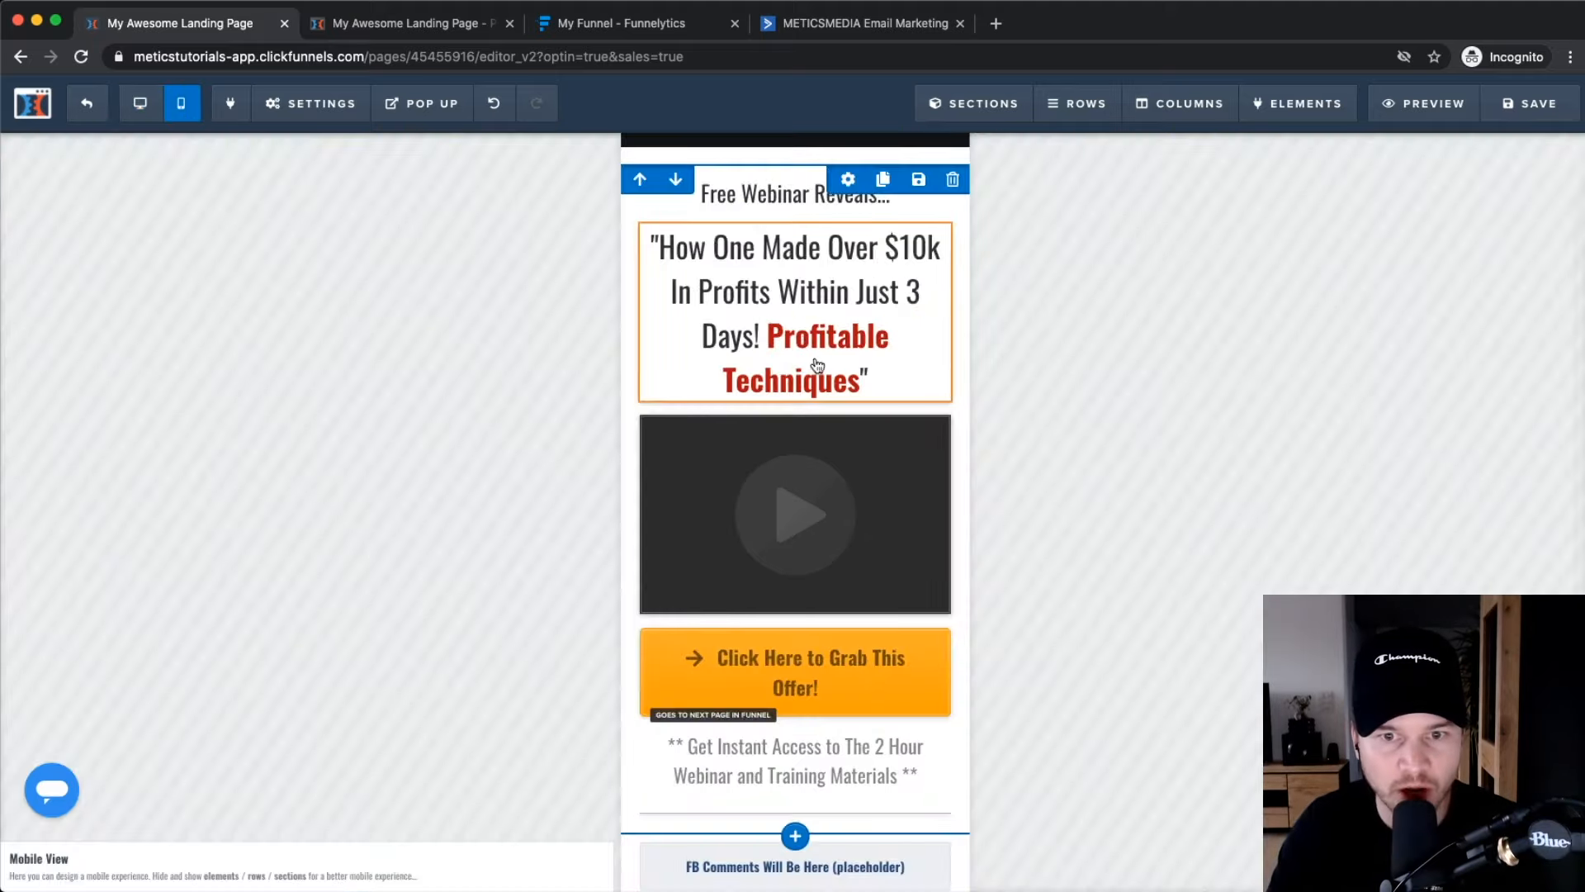
pyautogui.scroll(-5, 850, 376)
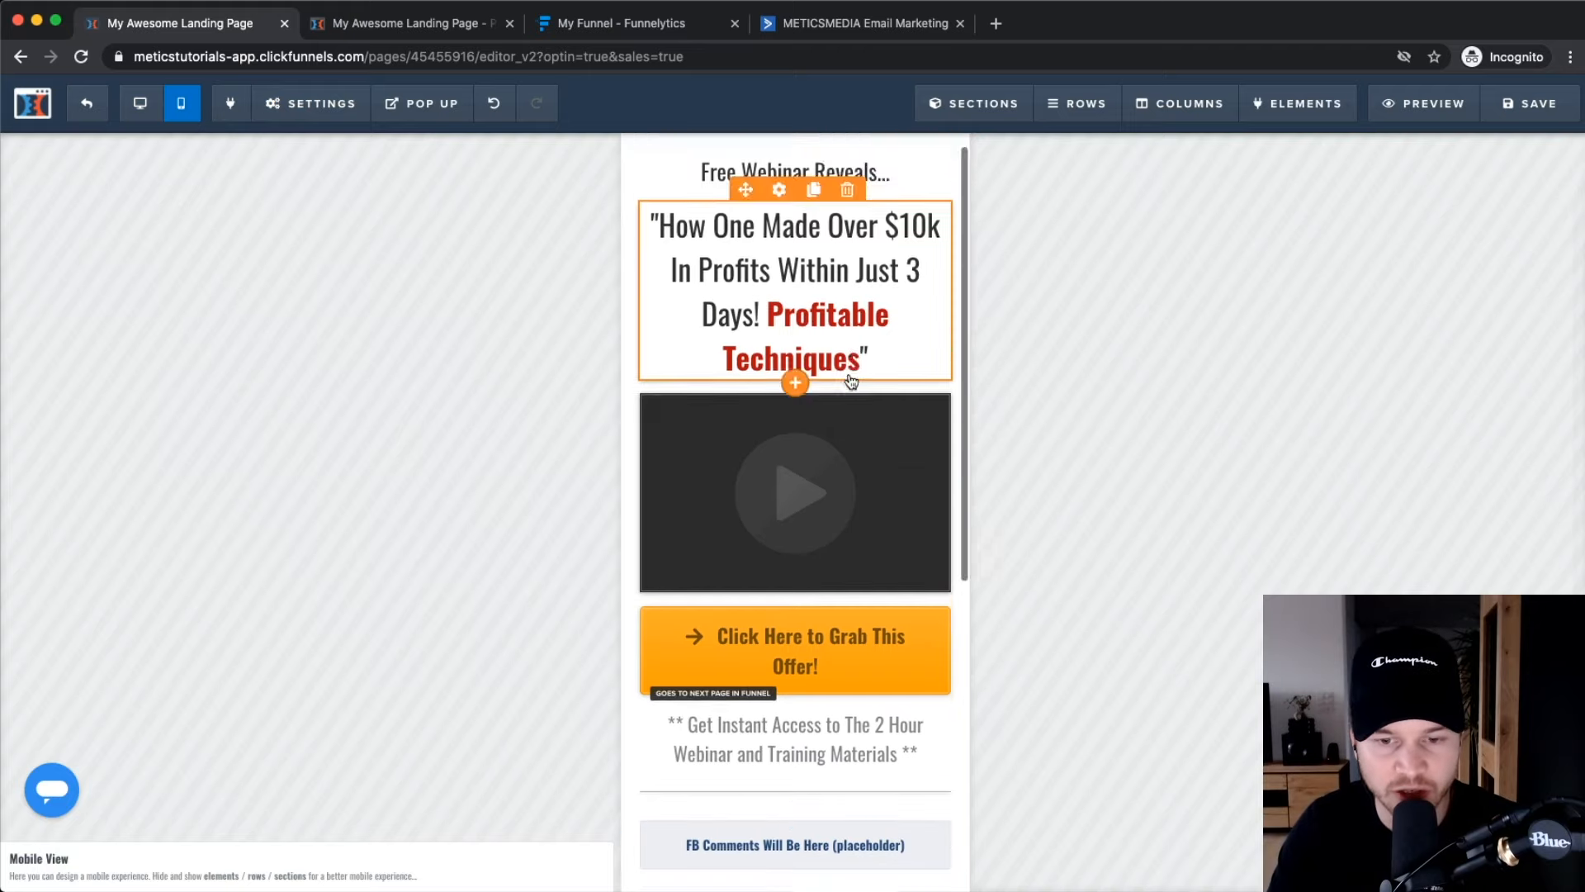
pyautogui.scroll(4, 817, 578)
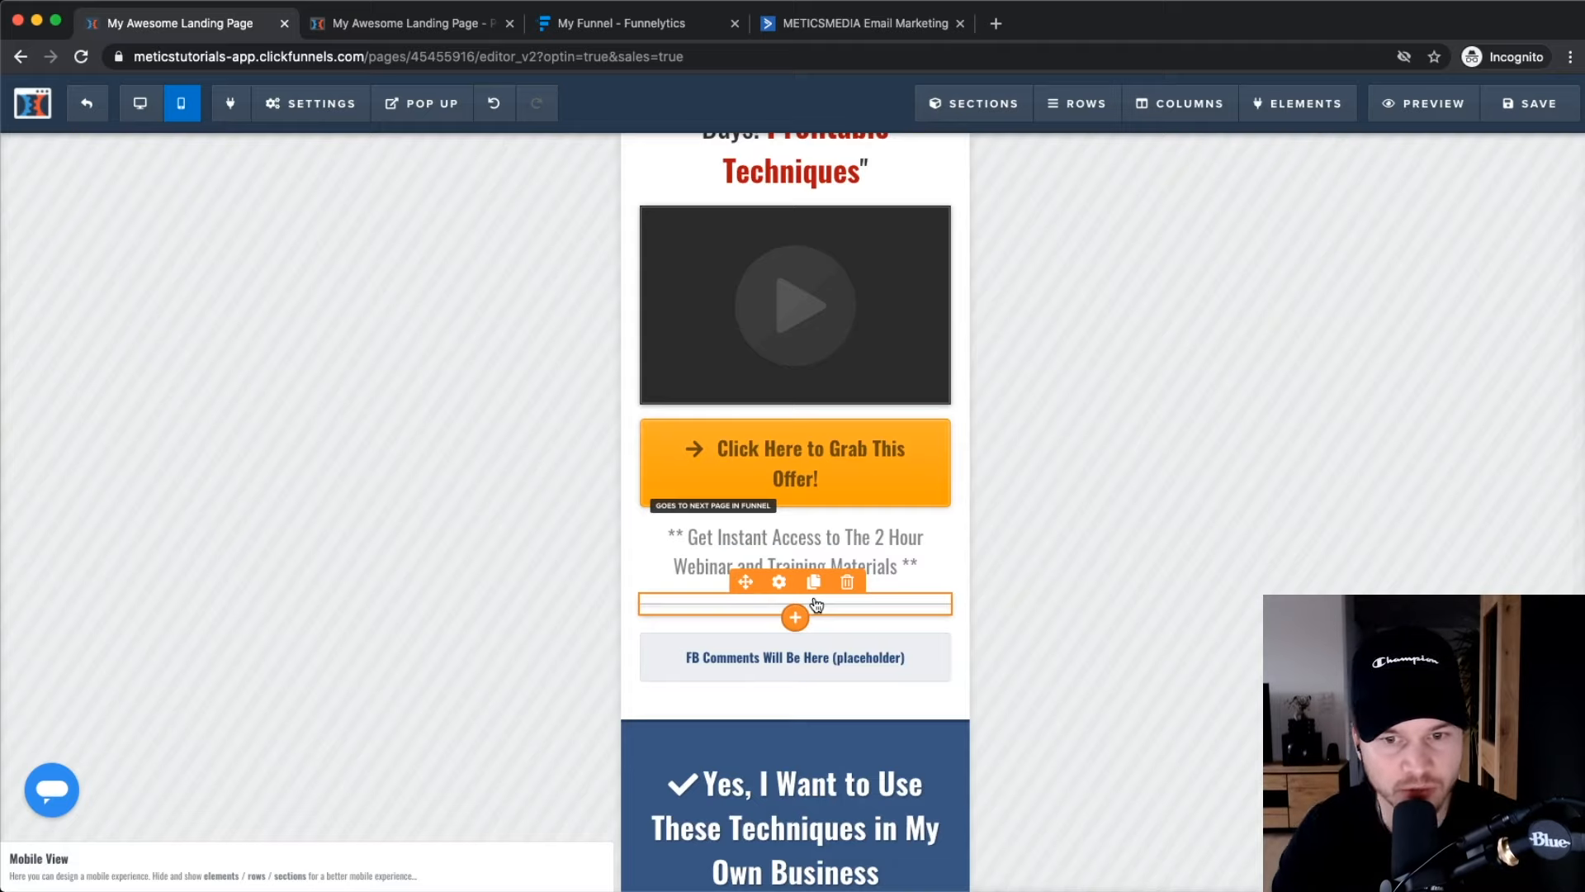
pyautogui.scroll(3, 818, 607)
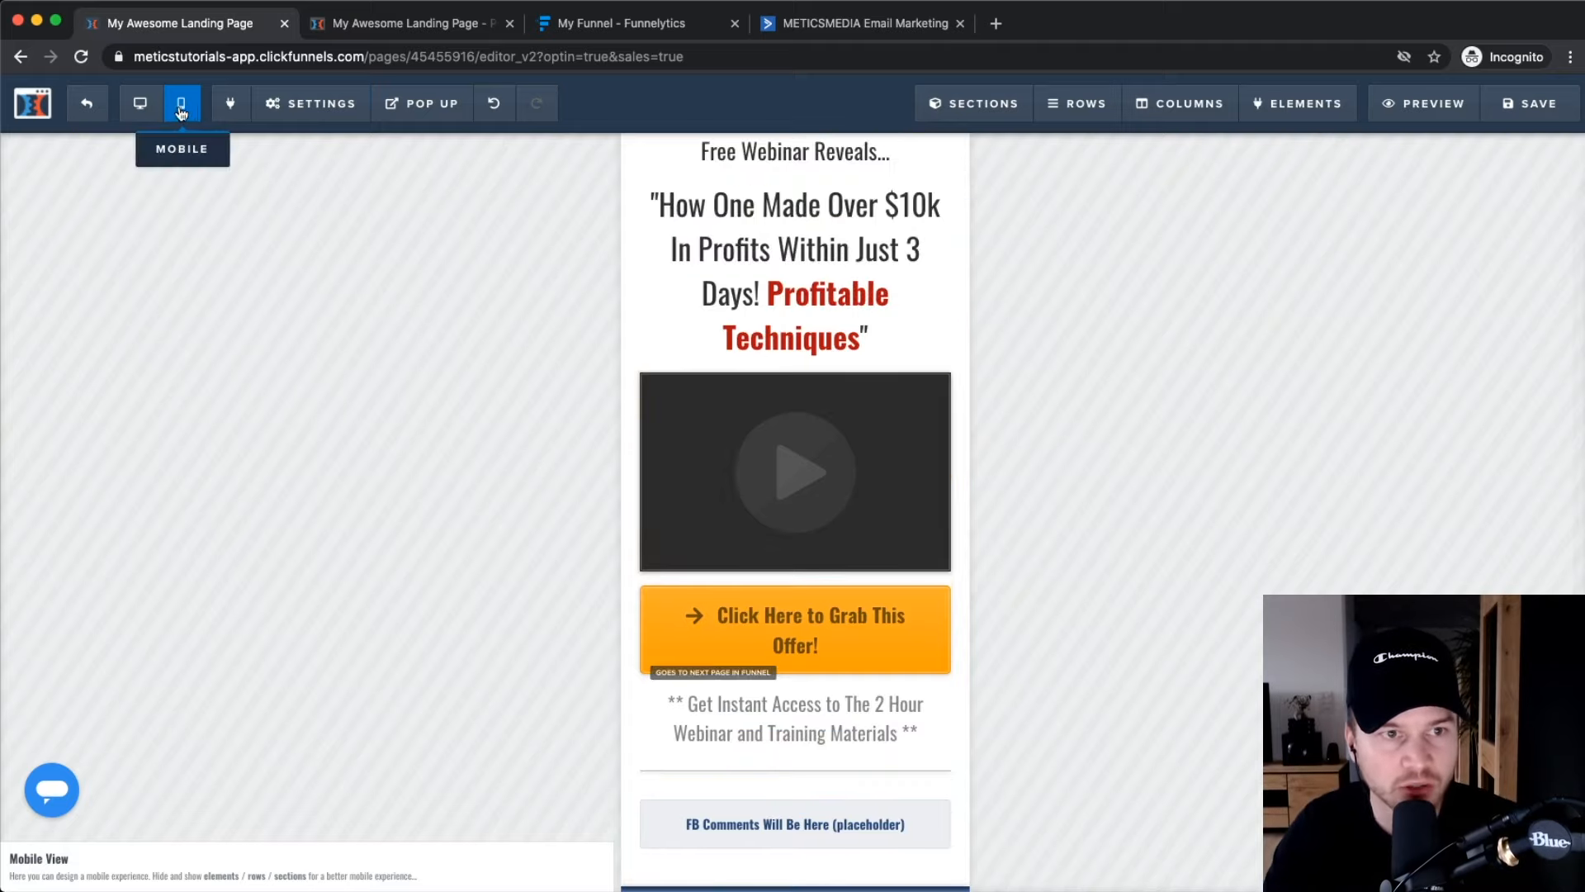
pyautogui.click(140, 103)
pyautogui.click(312, 103)
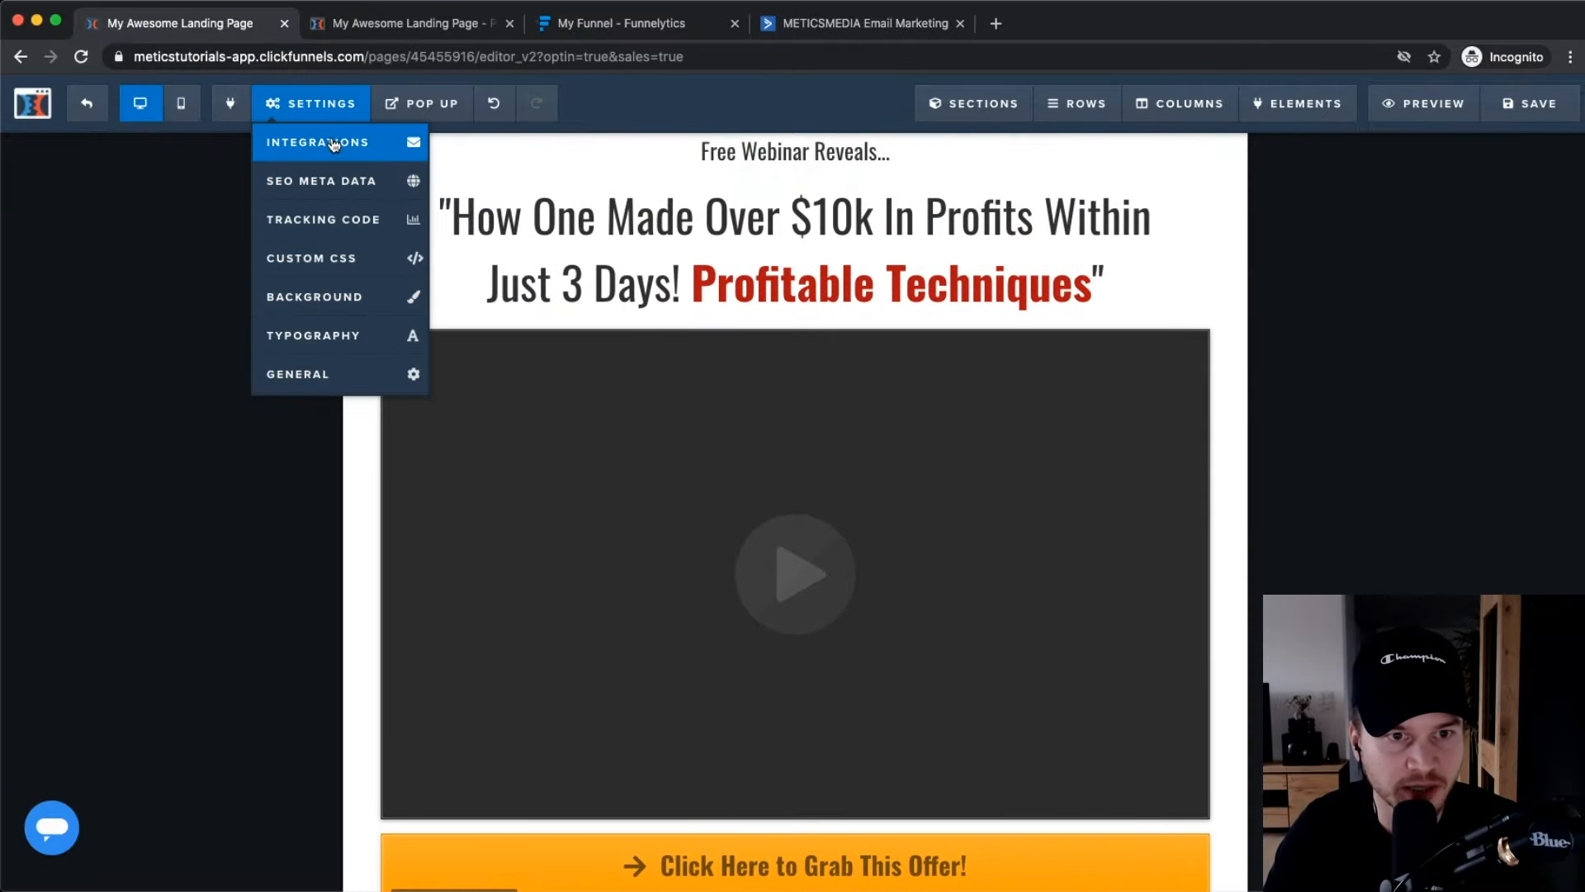
# Review the page's SEO meta data, then exit the editor and confirm leaving.
pyautogui.click(330, 181)
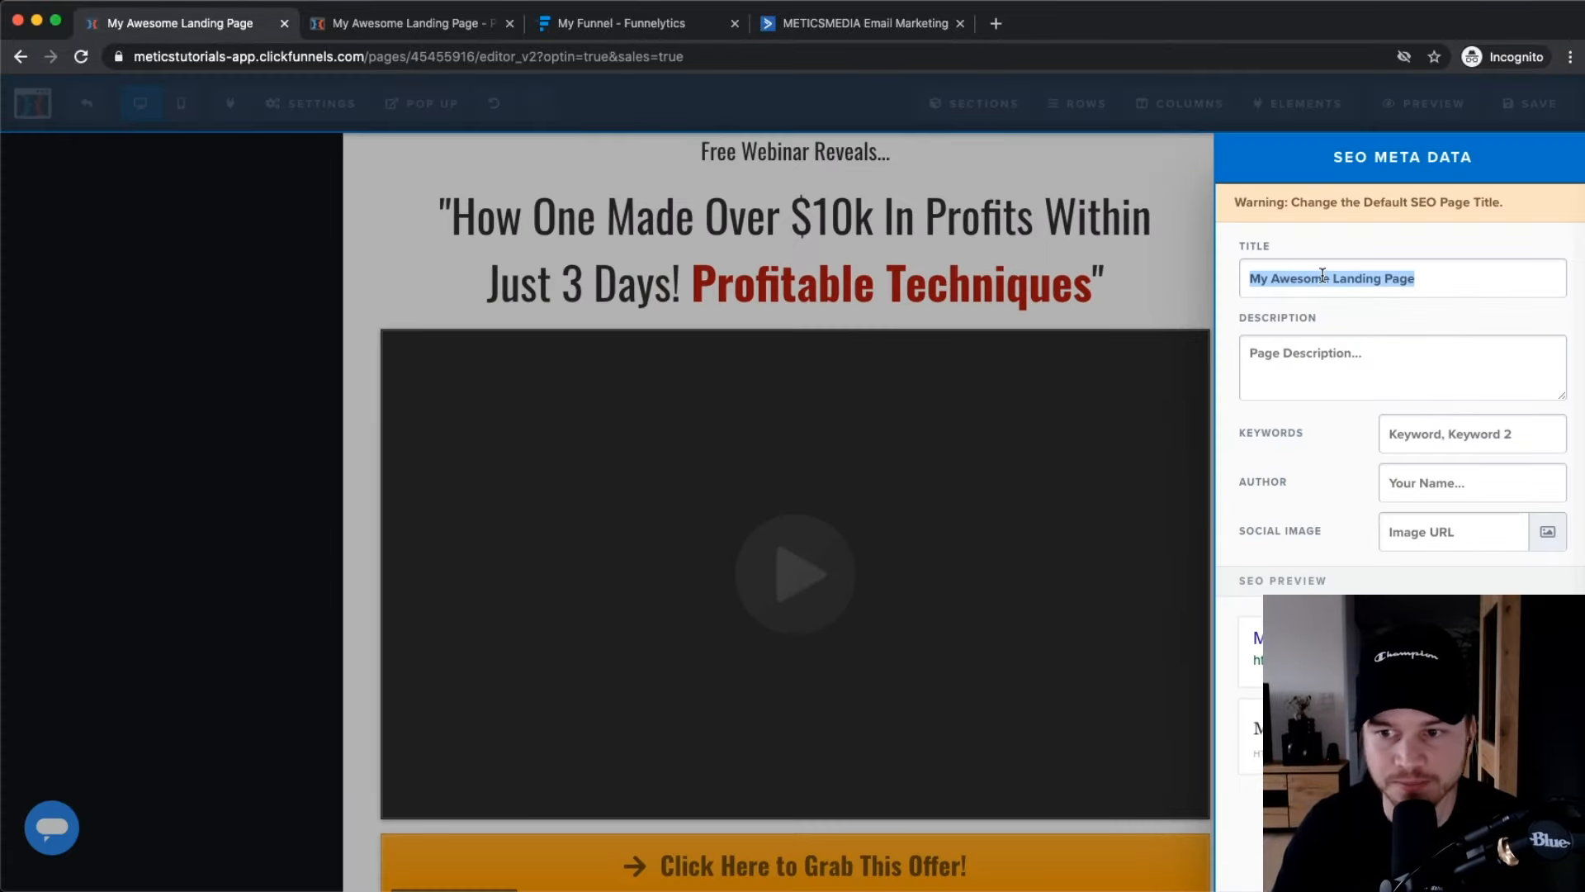
pyautogui.click(279, 415)
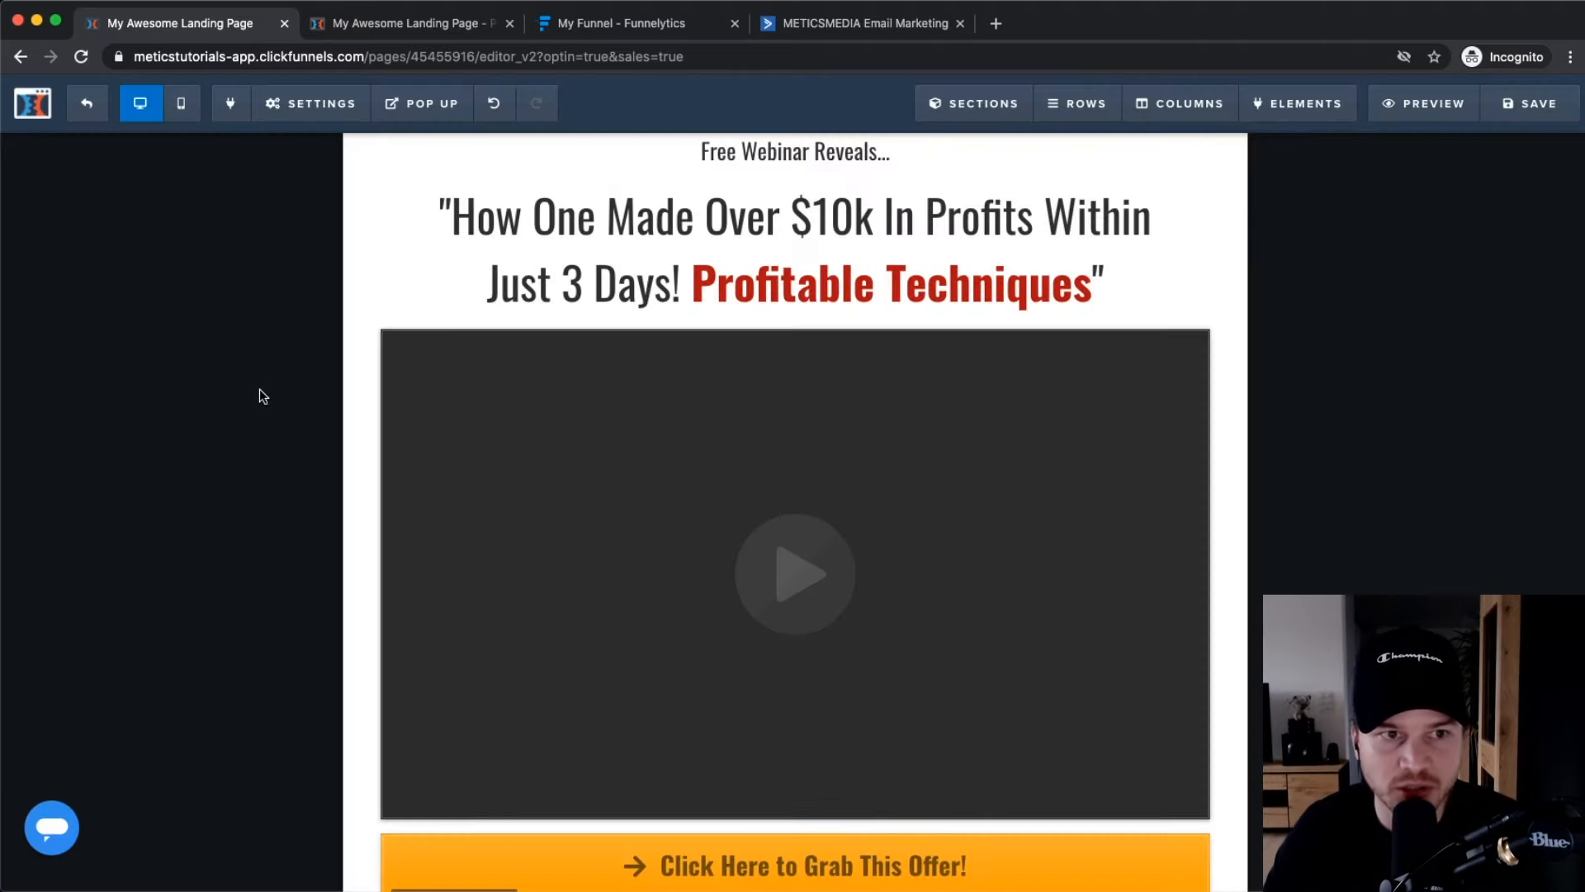
pyautogui.click(87, 103)
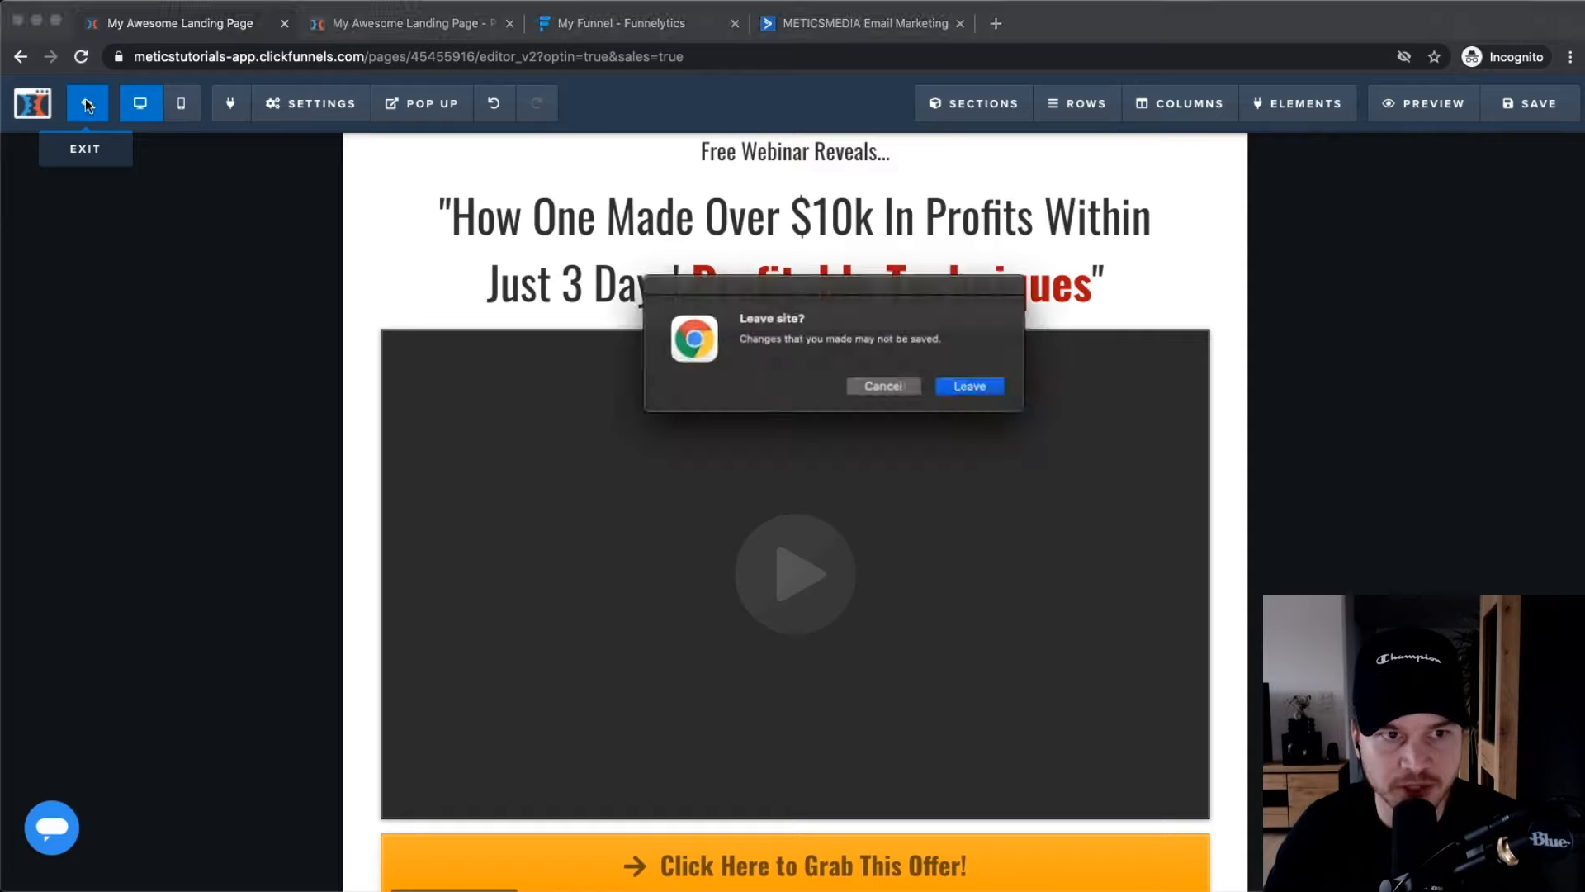
pyautogui.click(975, 387)
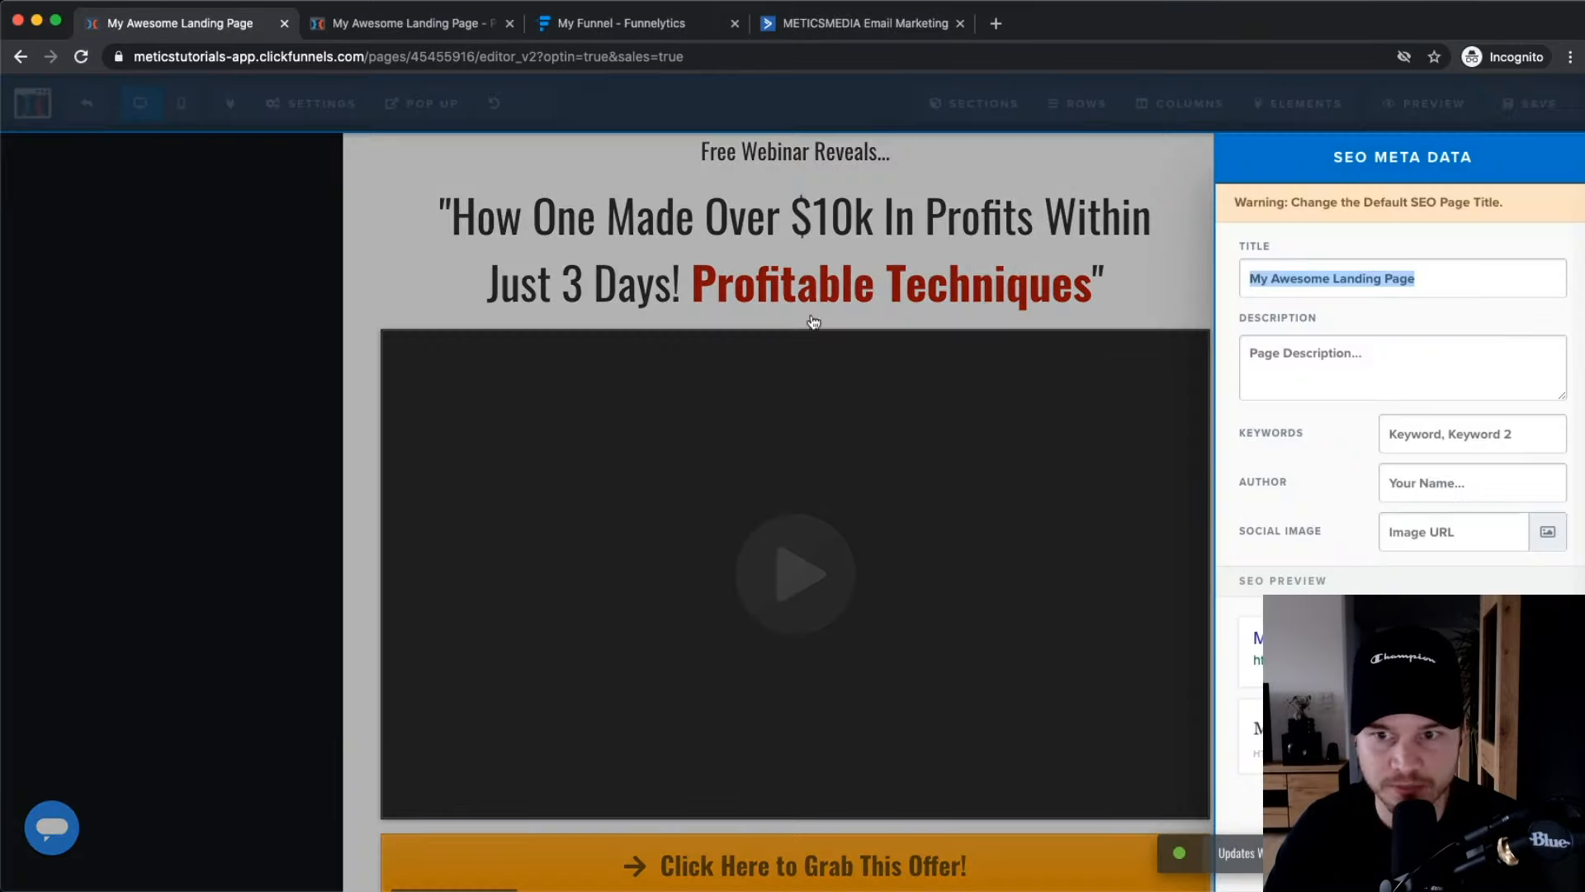
pyautogui.click(146, 151)
pyautogui.moveTo(407, 134)
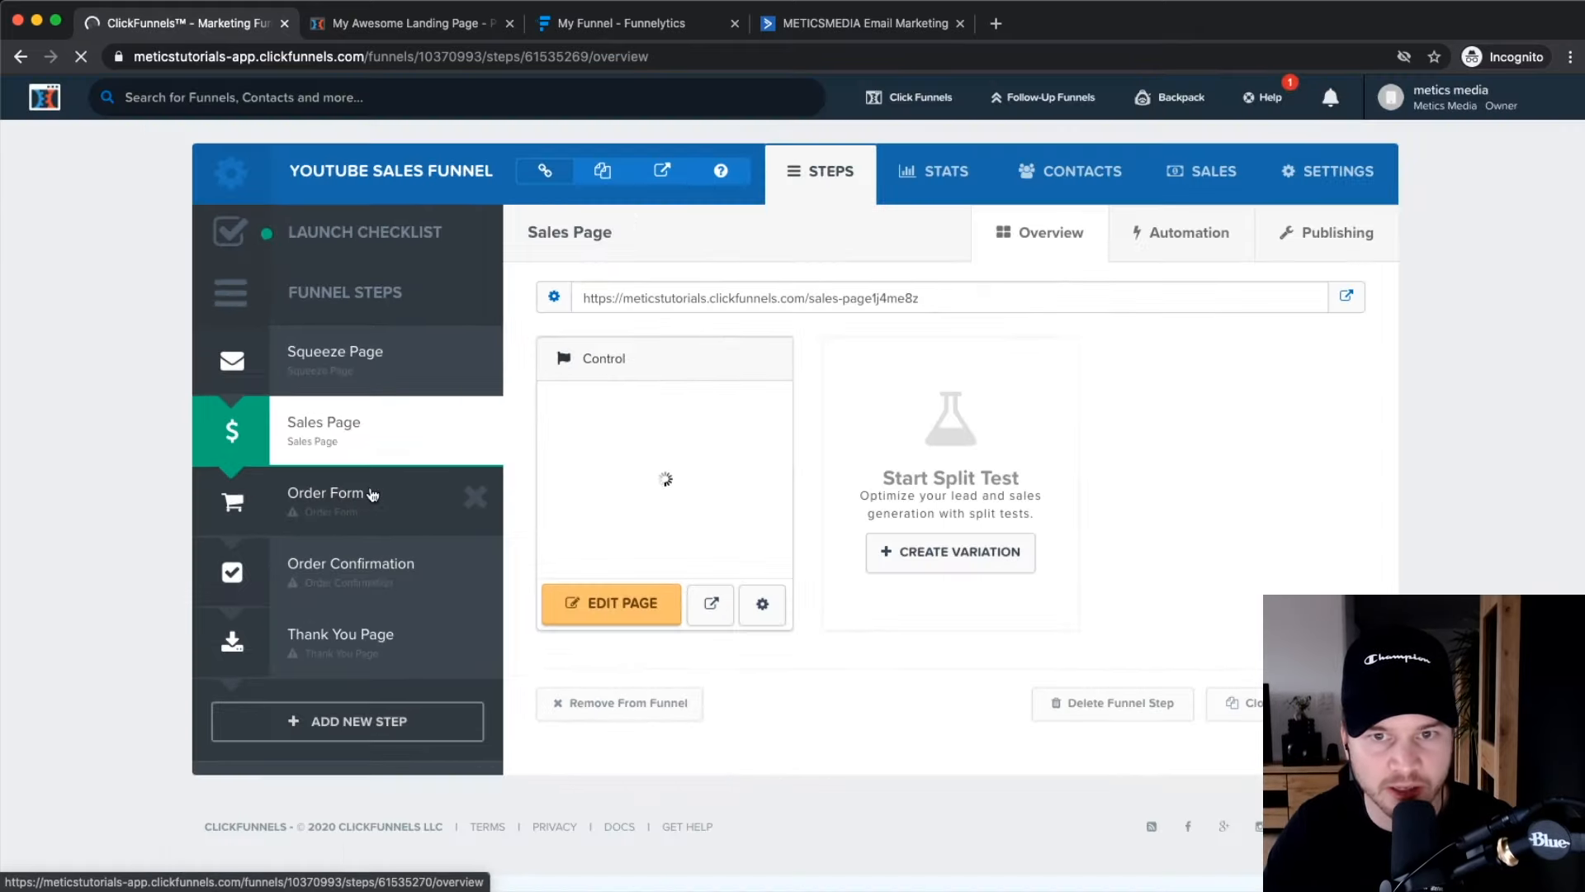
# Apply the Clean Modern Order Page template to the Order Form step.
pyautogui.click(351, 500)
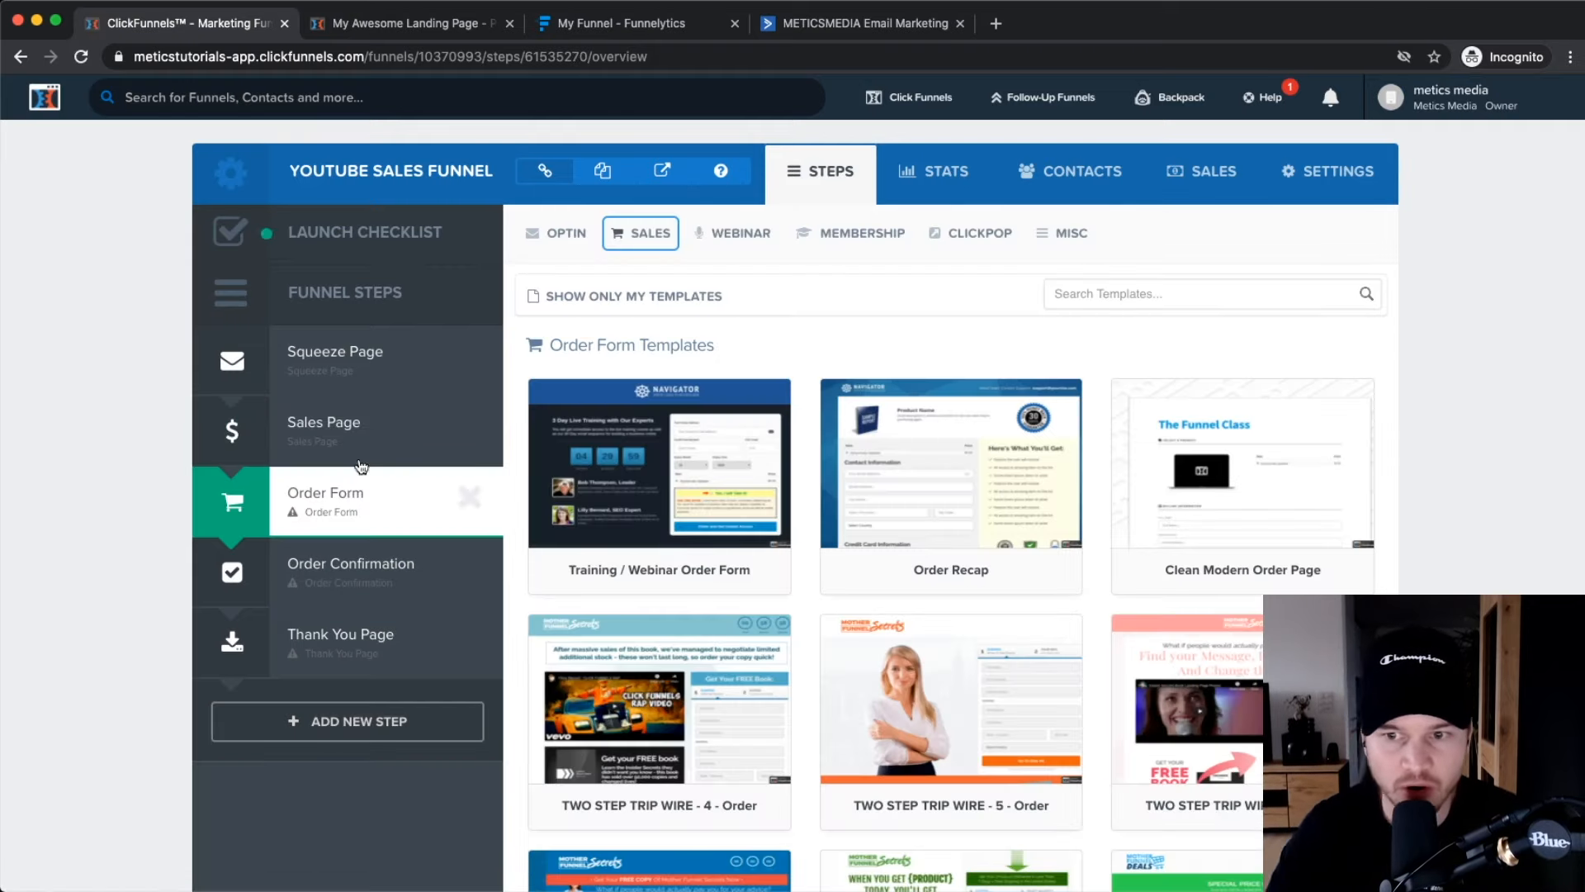
pyautogui.moveTo(987, 421)
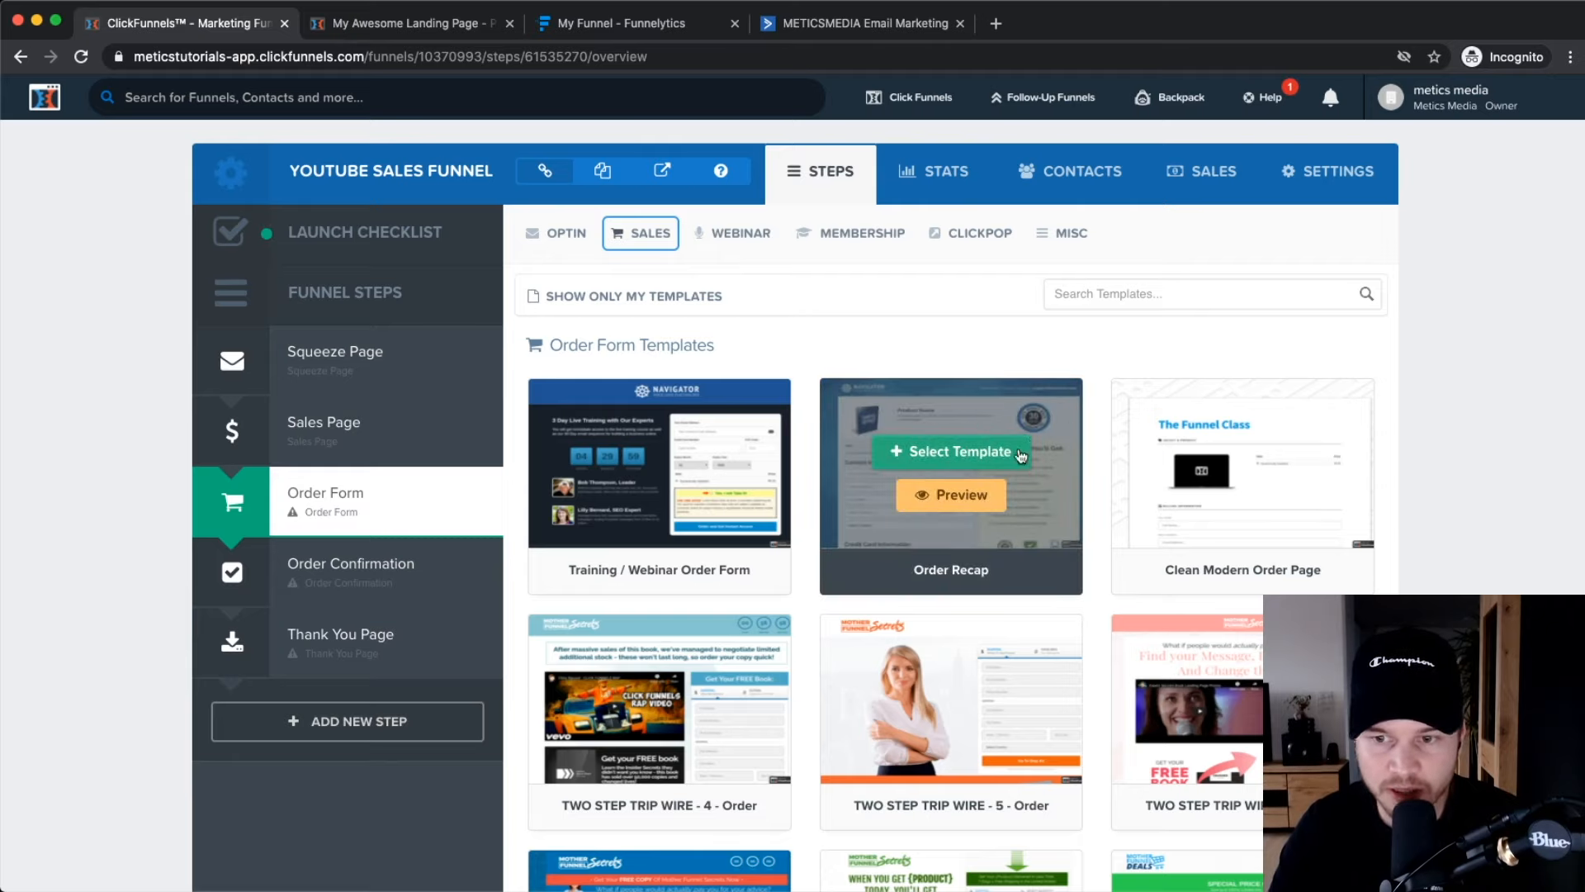
pyautogui.click(1245, 453)
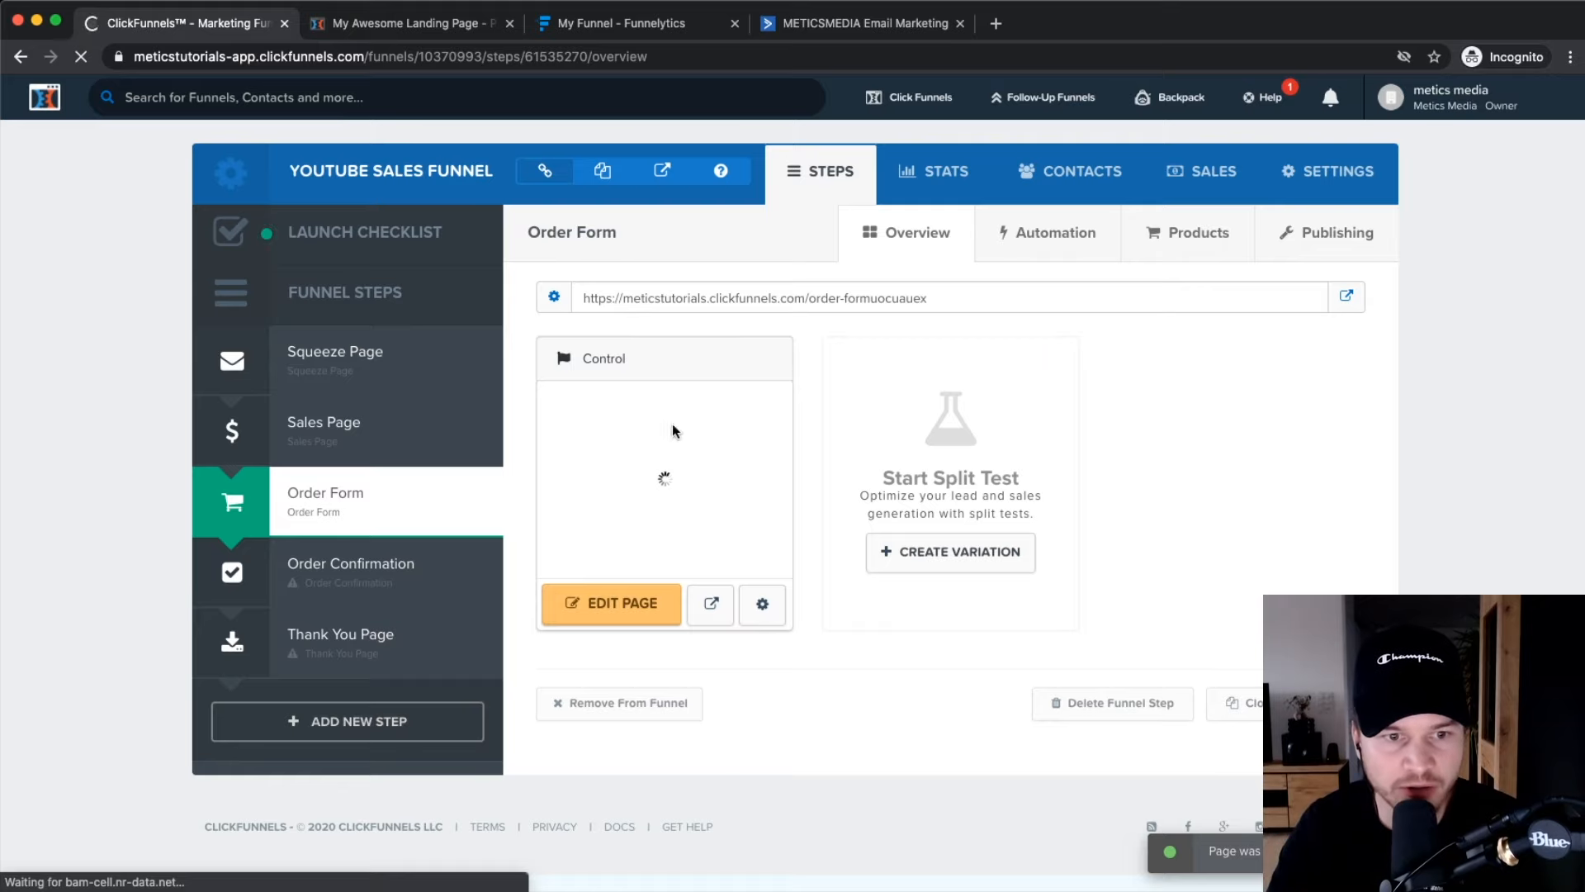
# Compare the Sales Page and Order Form steps, ending on the Order Form step.
pyautogui.click(417, 433)
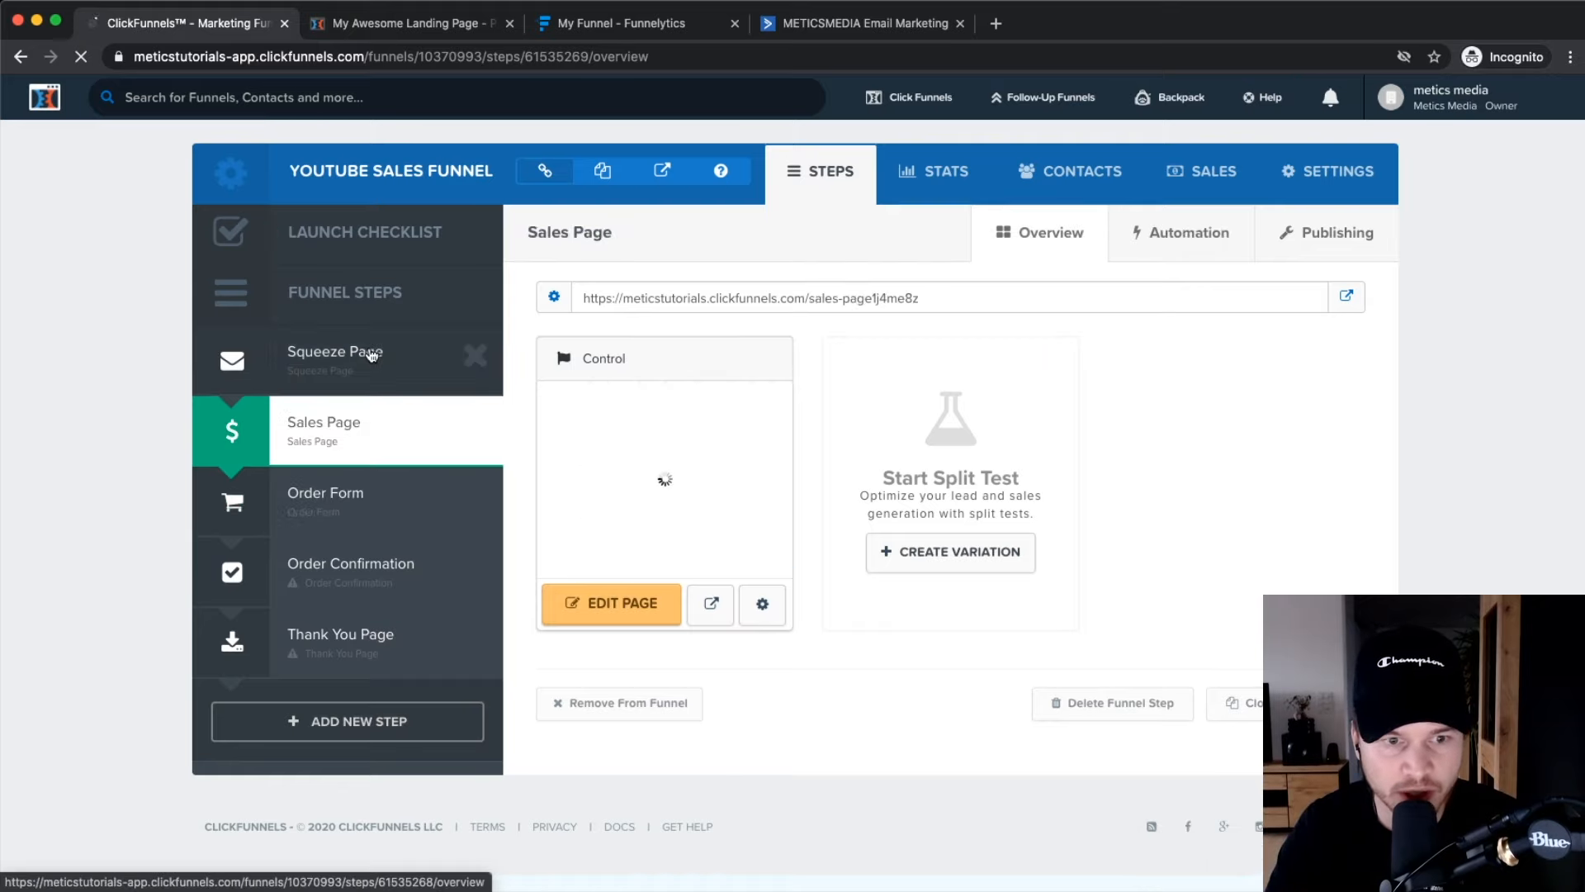
pyautogui.click(380, 493)
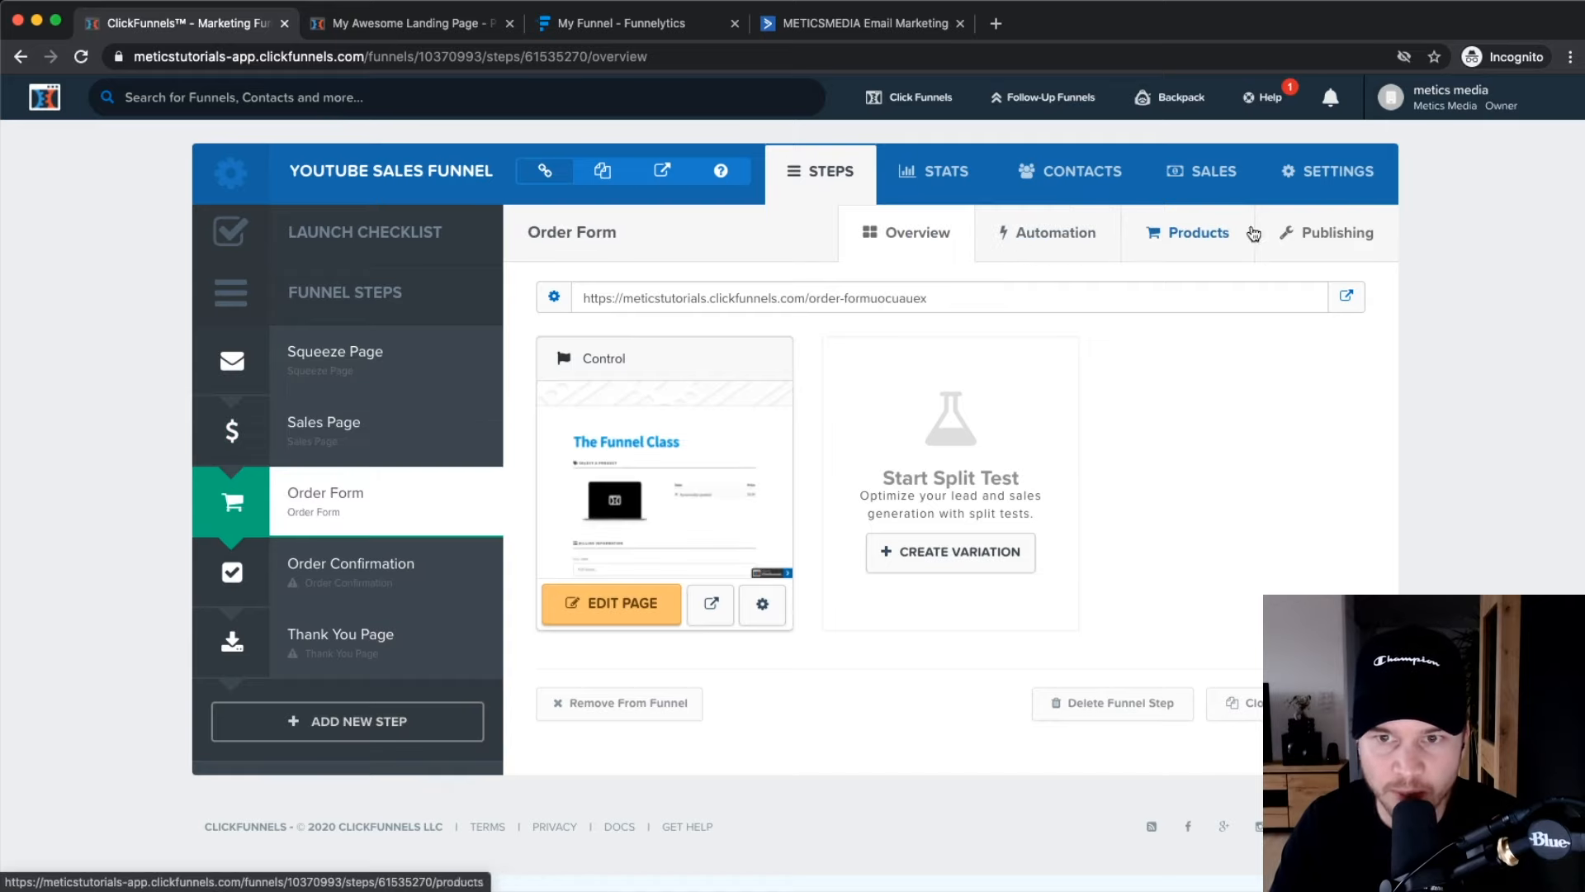
pyautogui.click(325, 447)
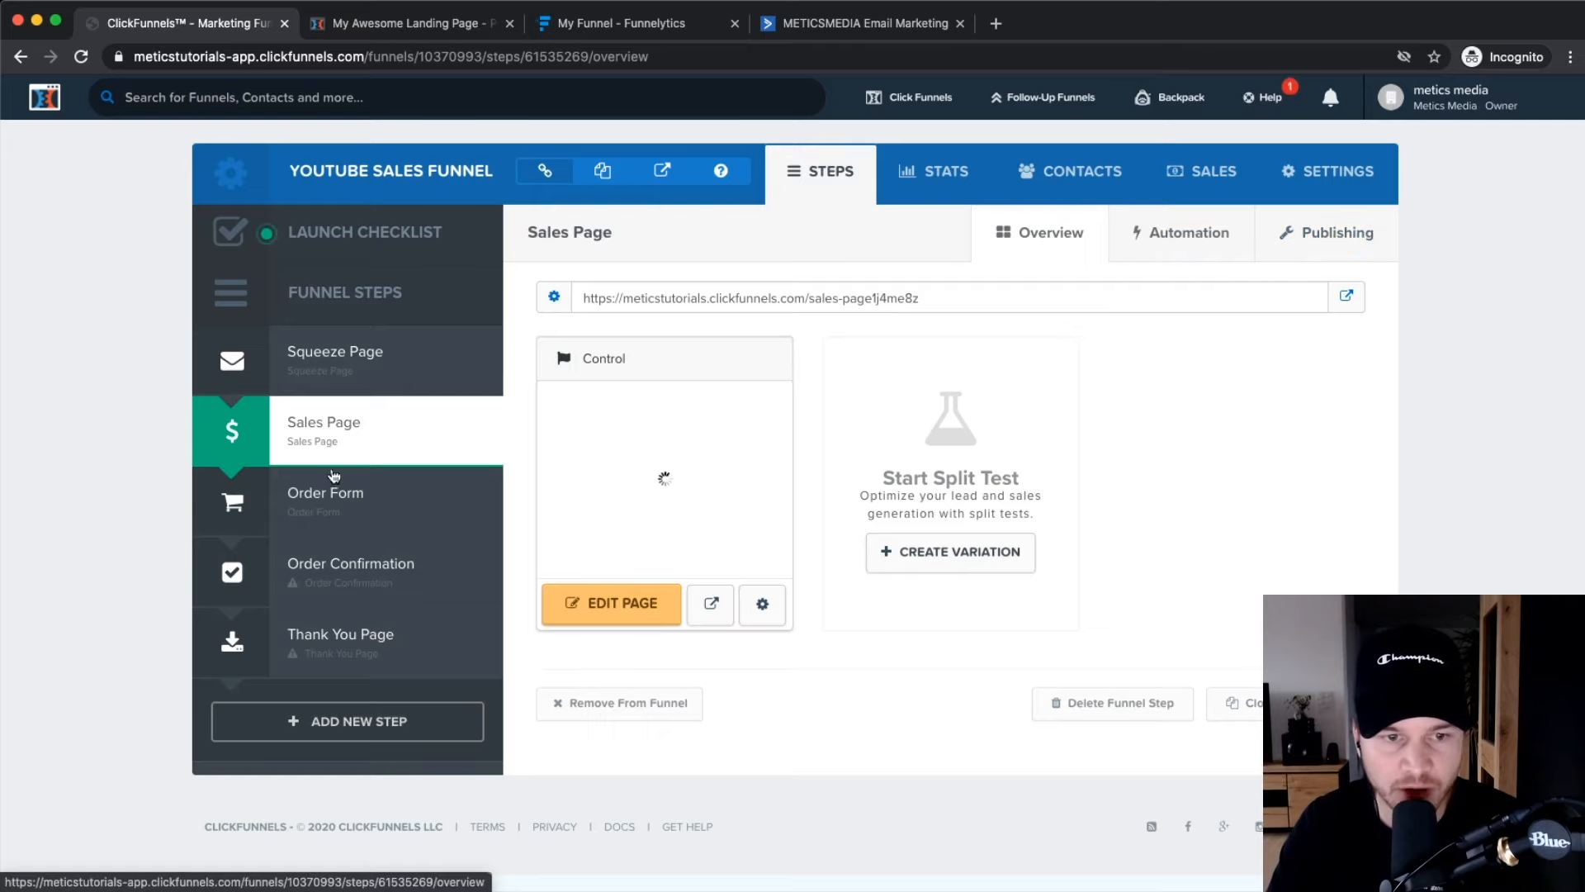
pyautogui.click(296, 519)
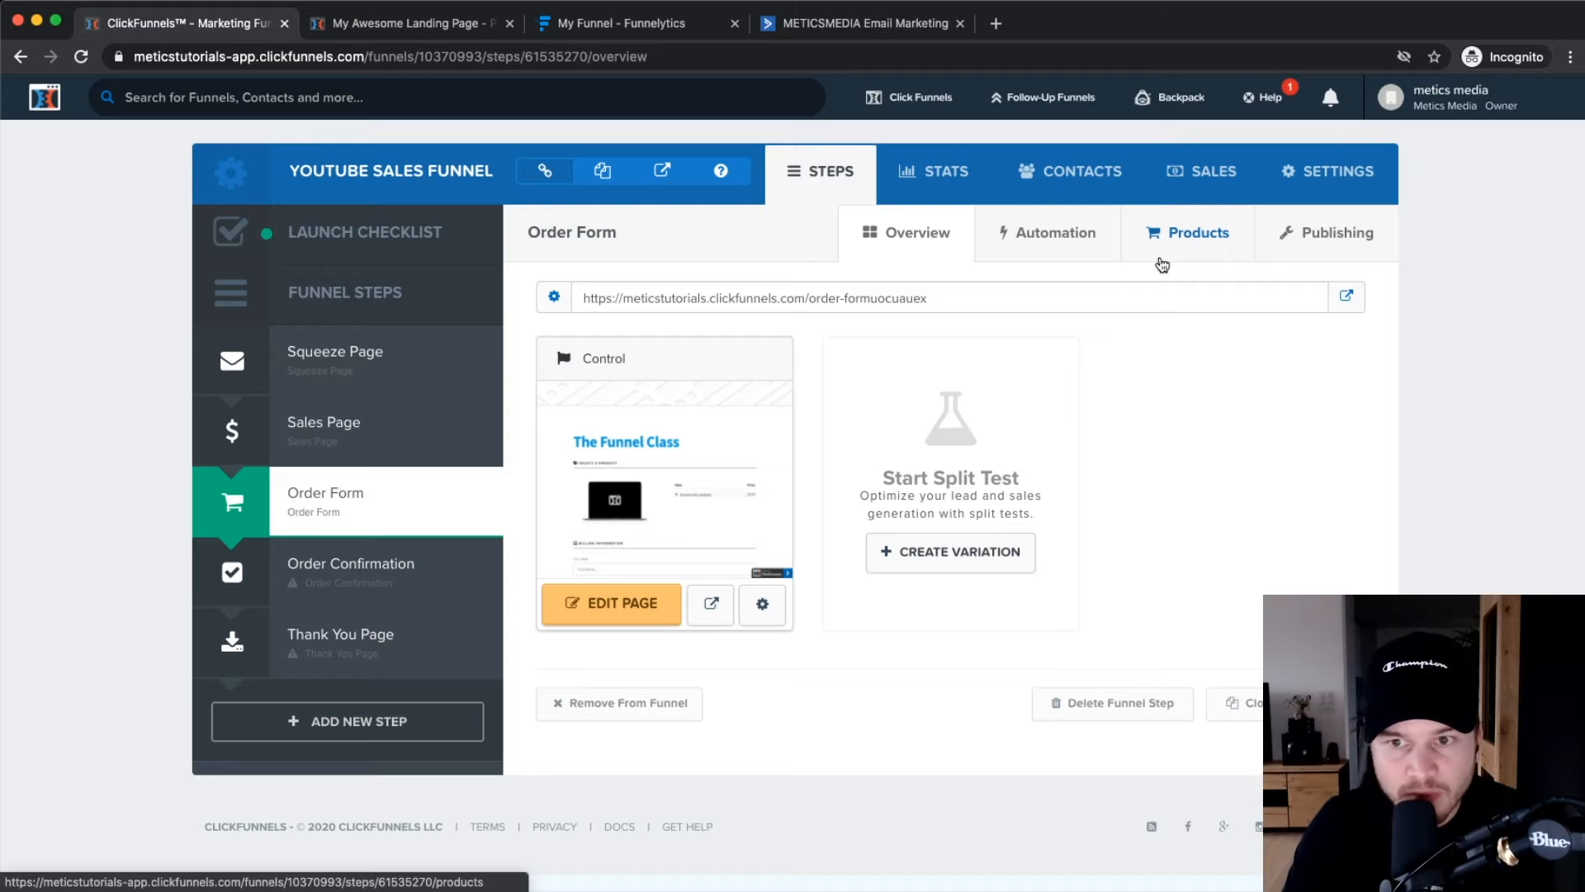
# Go to the Payment Gateways section of Account Settings.
pyautogui.click(1451, 97)
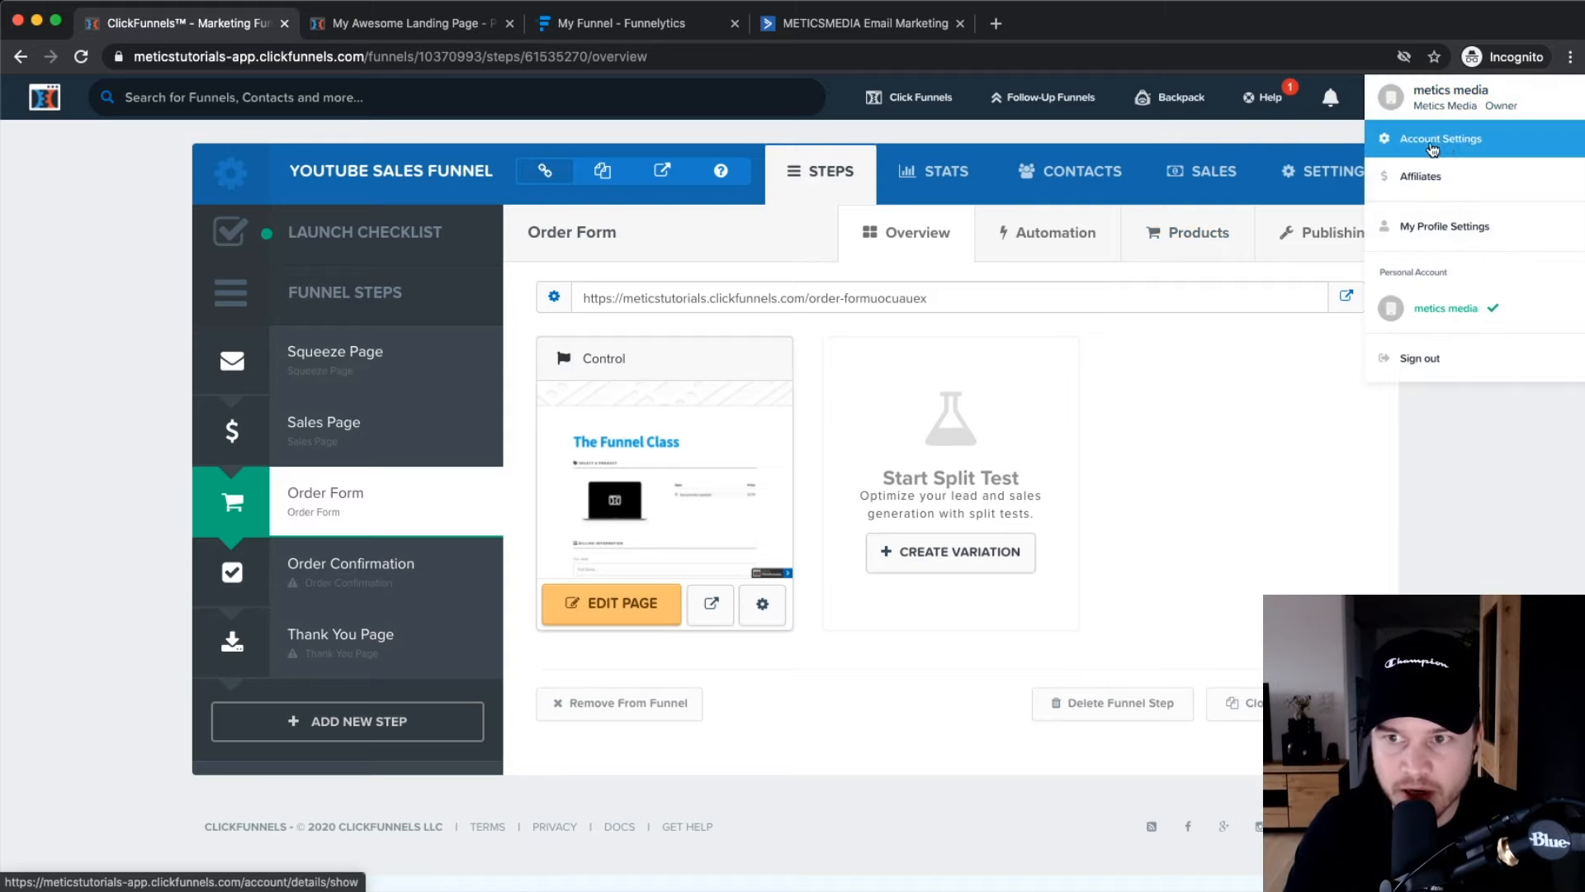
pyautogui.click(1442, 146)
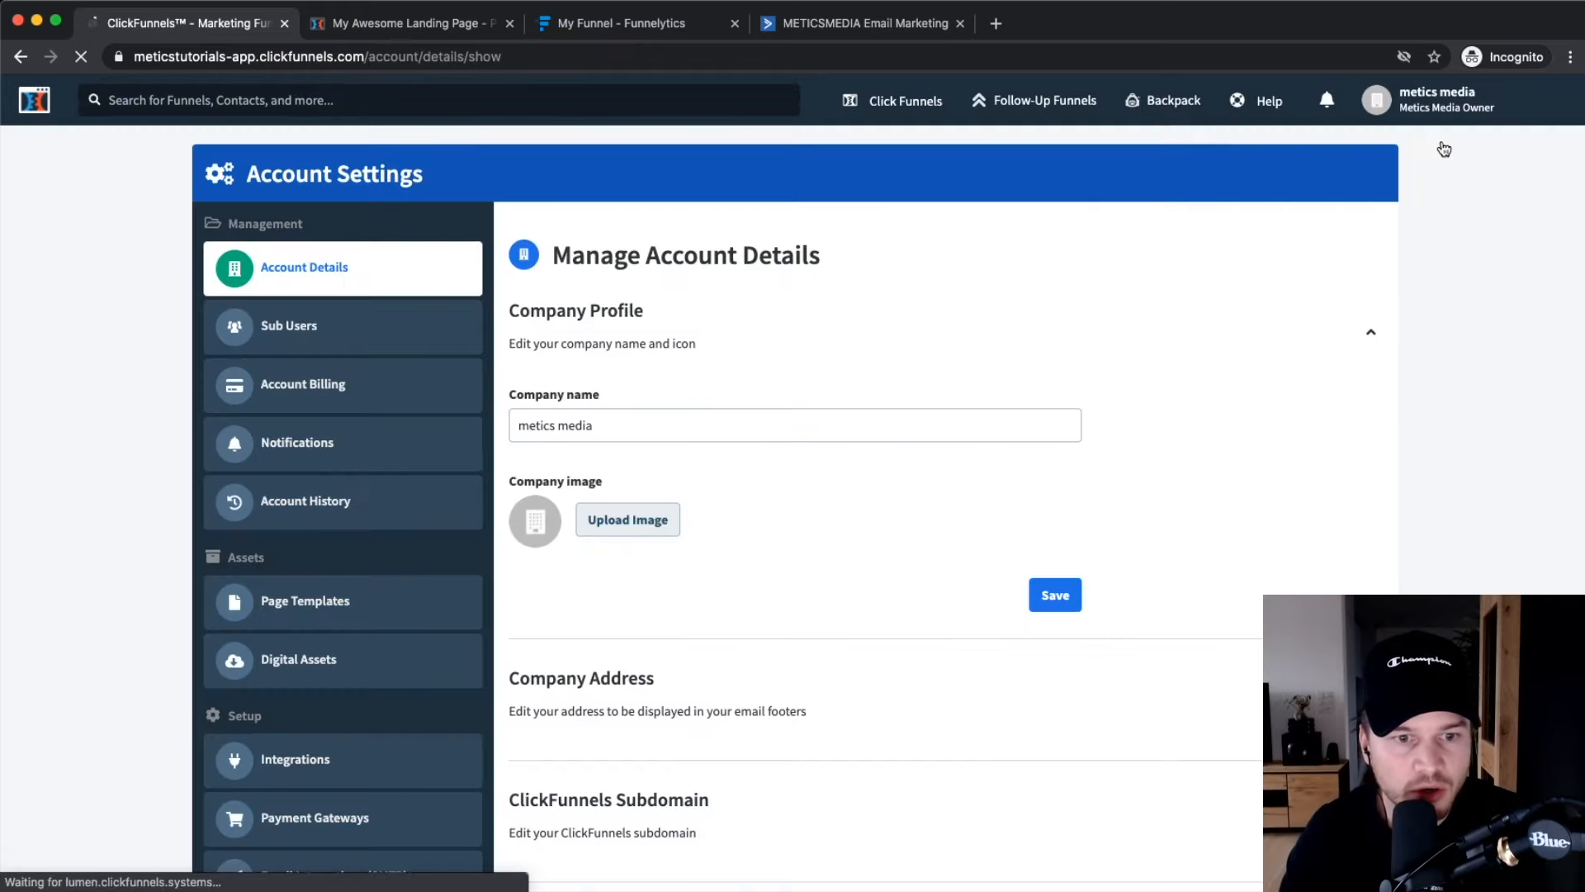
pyautogui.scroll(-2, 306, 413)
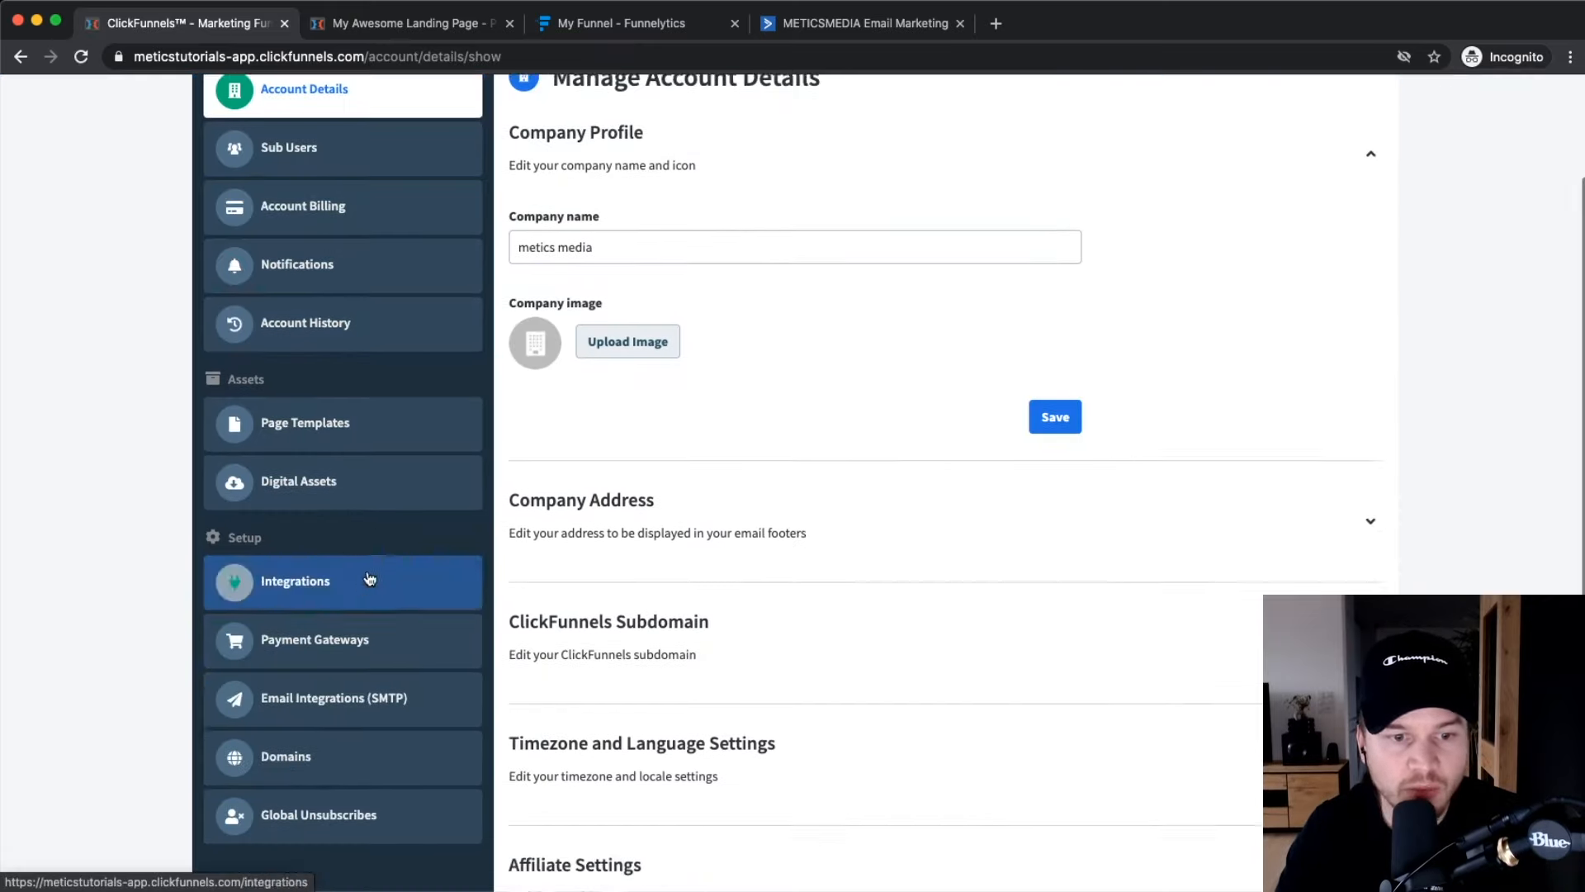
pyautogui.scroll(-3, 363, 578)
pyautogui.click(371, 552)
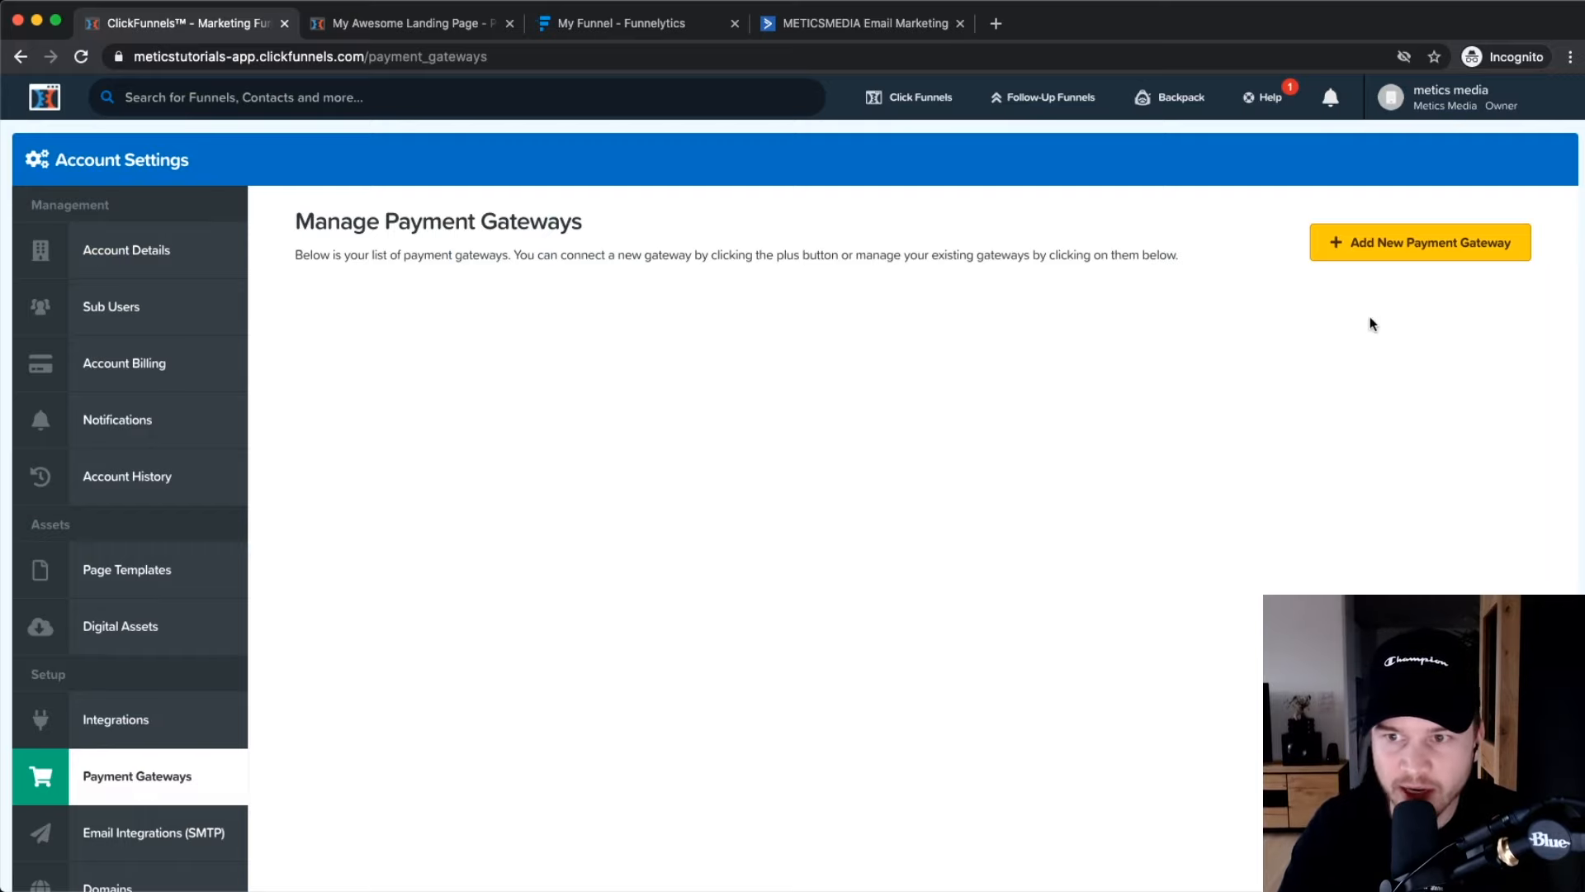
# Start a new payment gateway and choose Stripe as its type.
pyautogui.click(1402, 252)
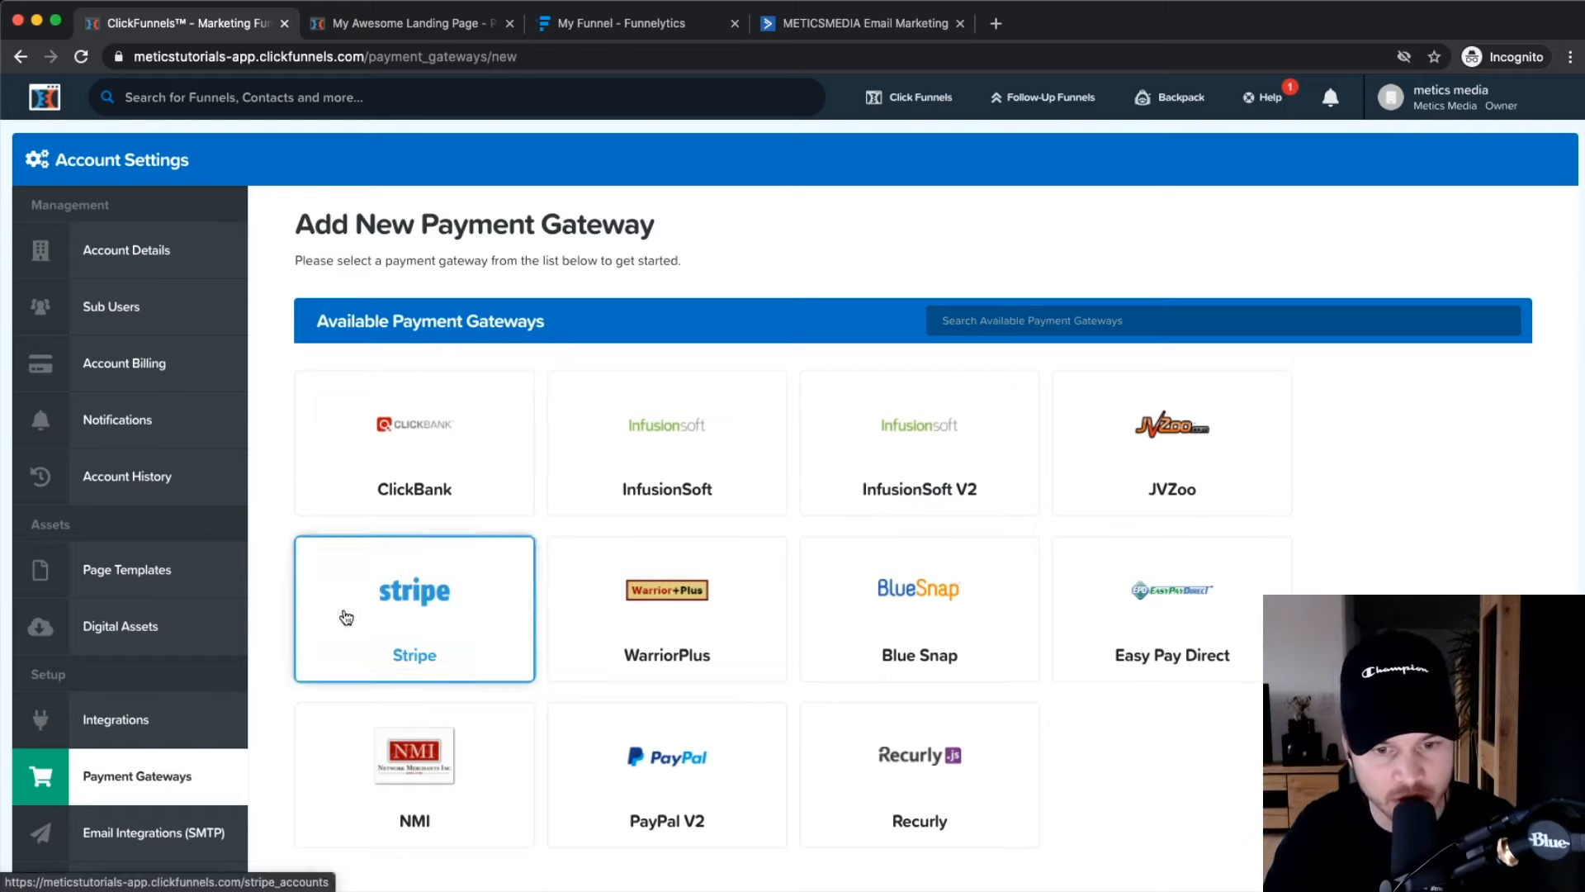
pyautogui.scroll(-2, 671, 764)
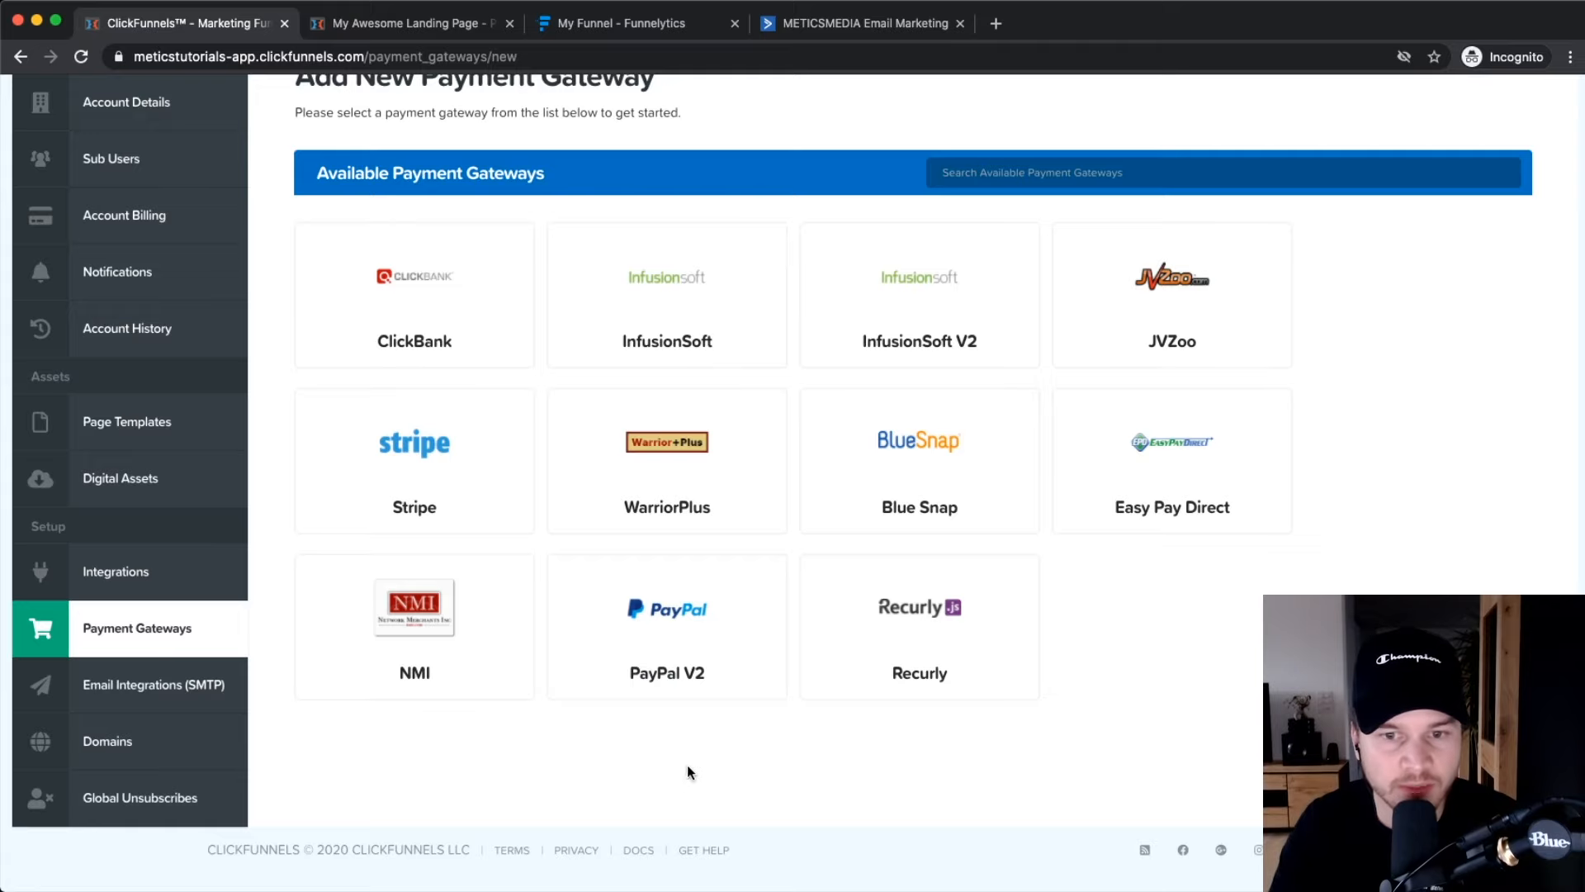
pyautogui.scroll(1, 687, 772)
pyautogui.scroll(1, 625, 765)
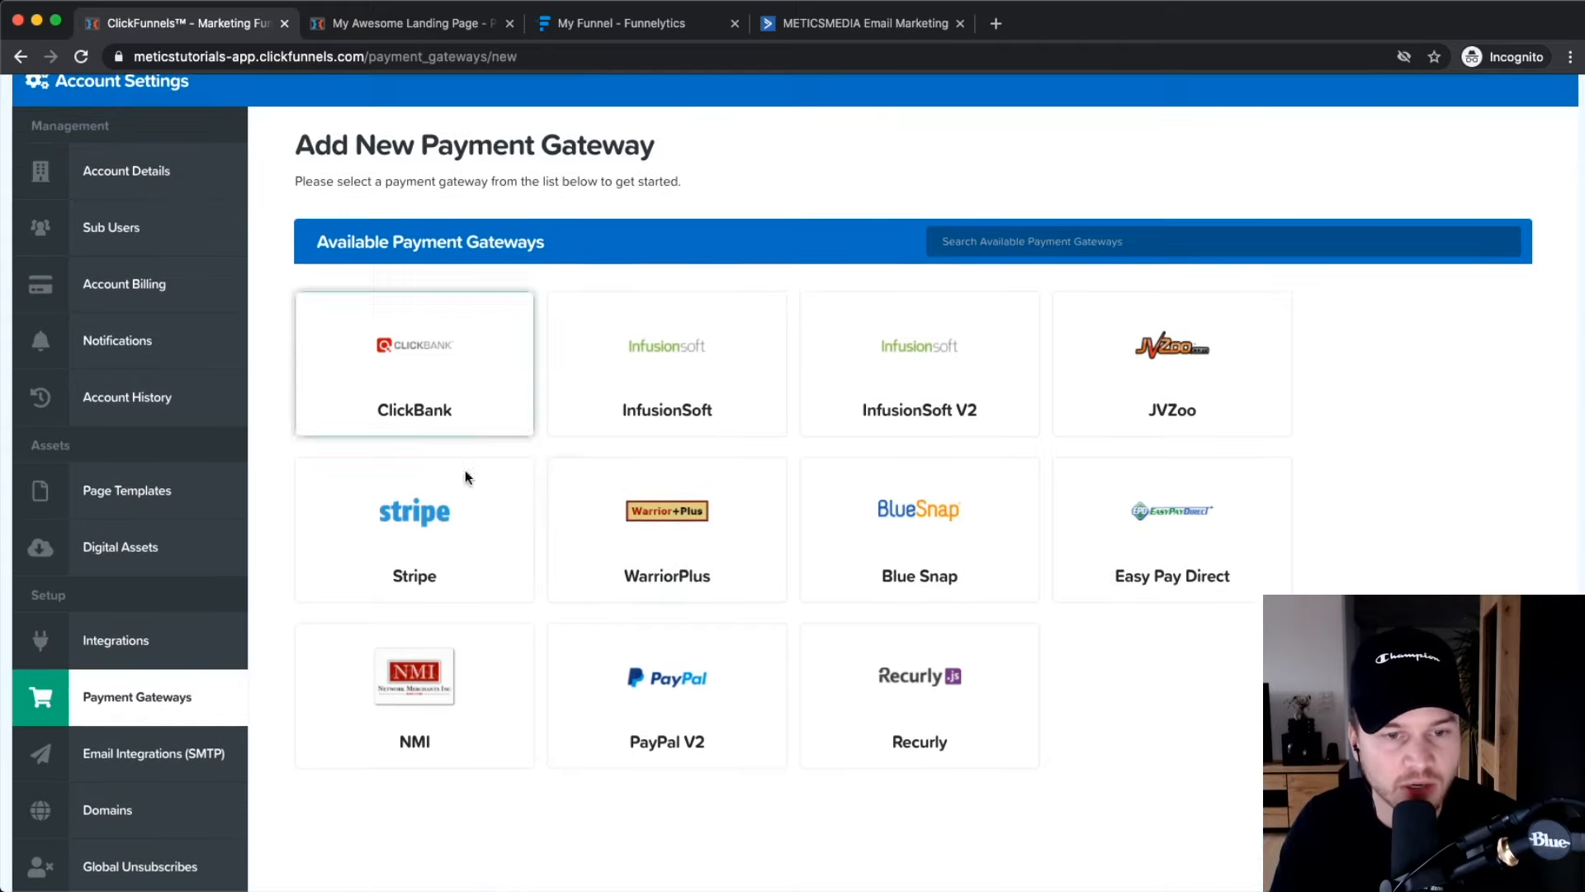
pyautogui.click(419, 525)
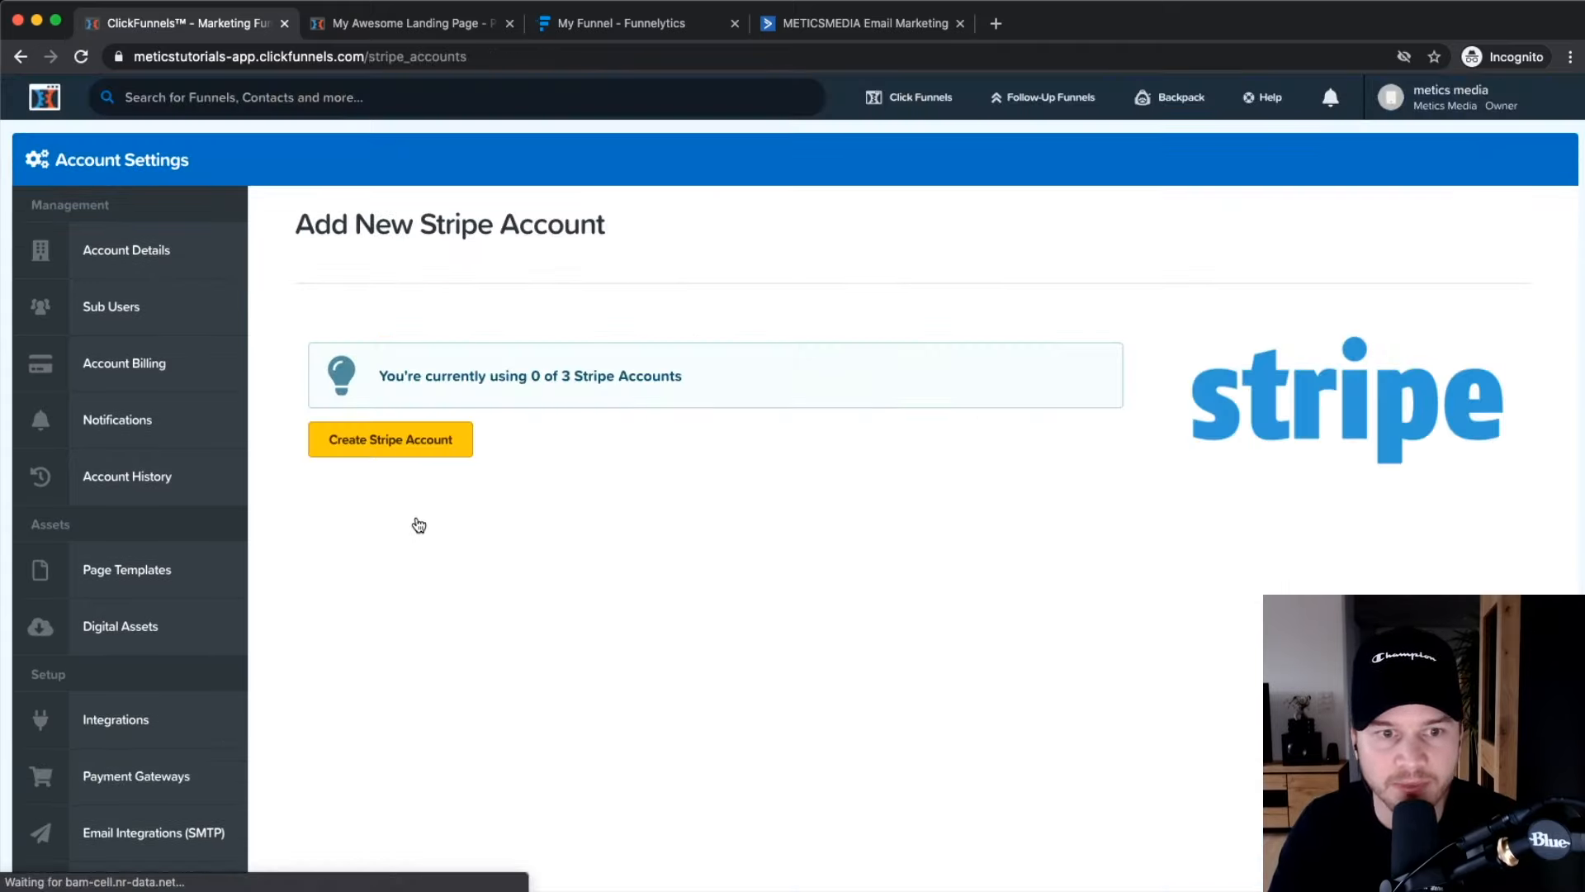
# Create the new Stripe account entry, naming it 'Stripe'.
pyautogui.click(381, 450)
pyautogui.click(413, 363)
pyautogui.write('Strep')
pyautogui.write('ipe')
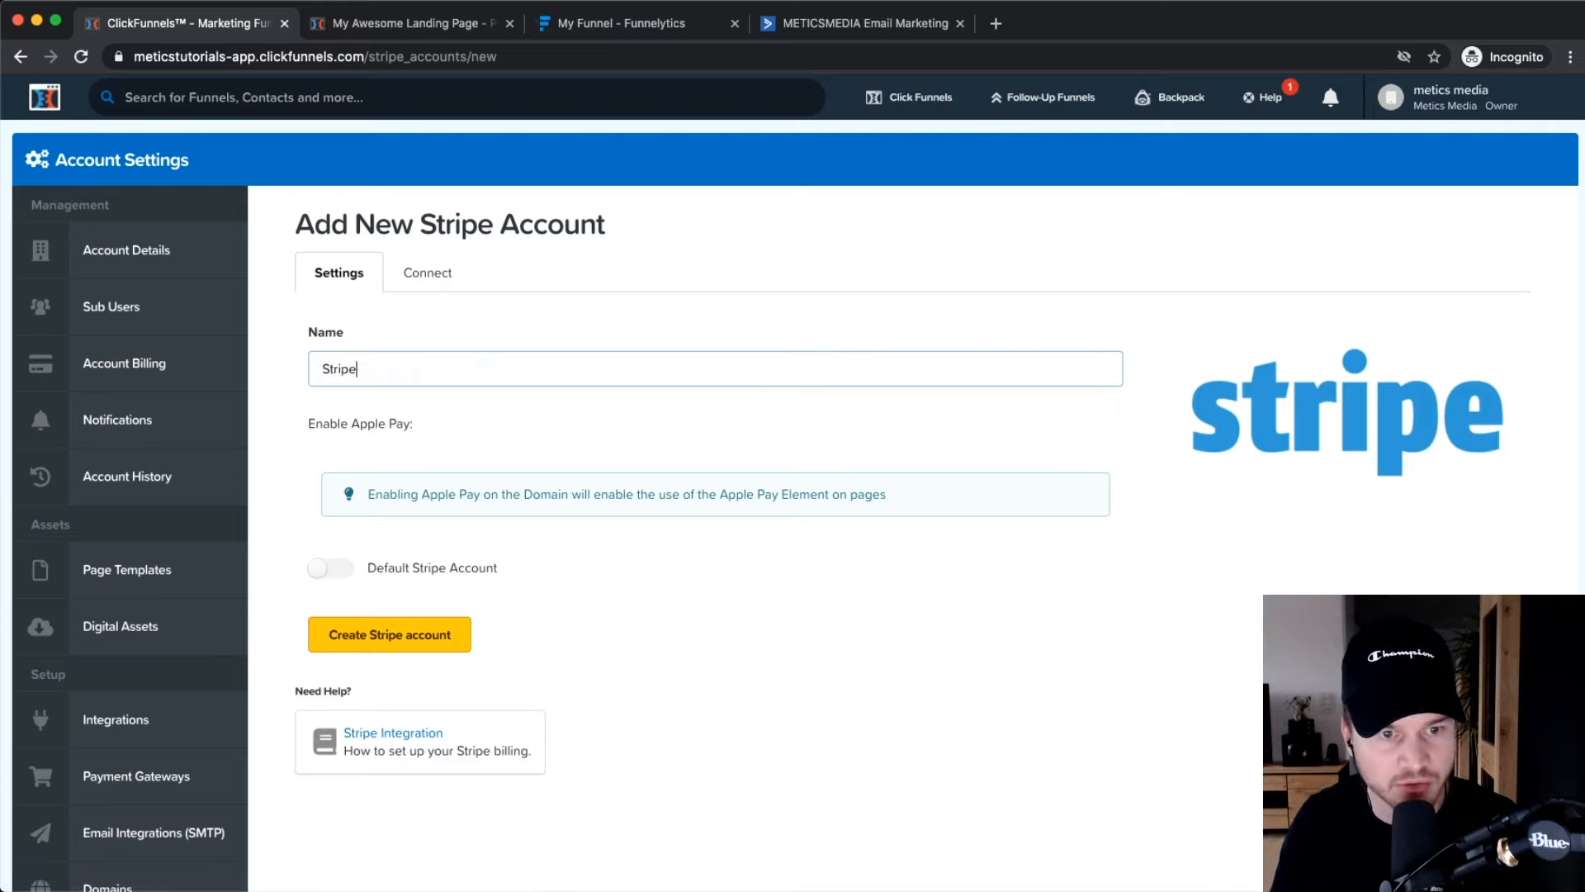
pyautogui.click(651, 319)
pyautogui.scroll(-1, 372, 578)
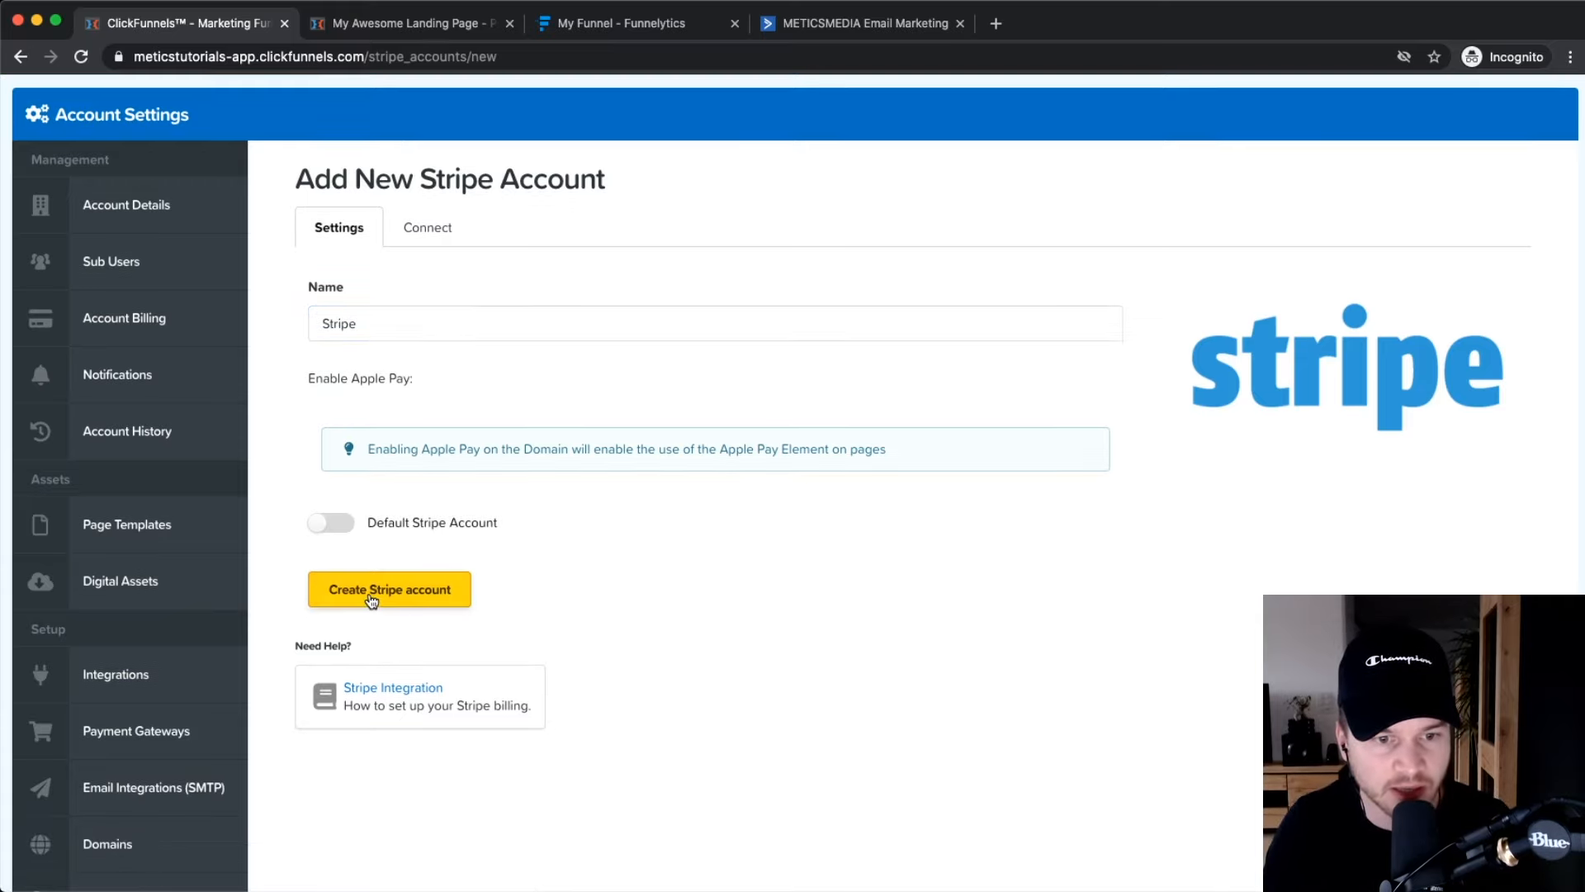
pyautogui.click(371, 599)
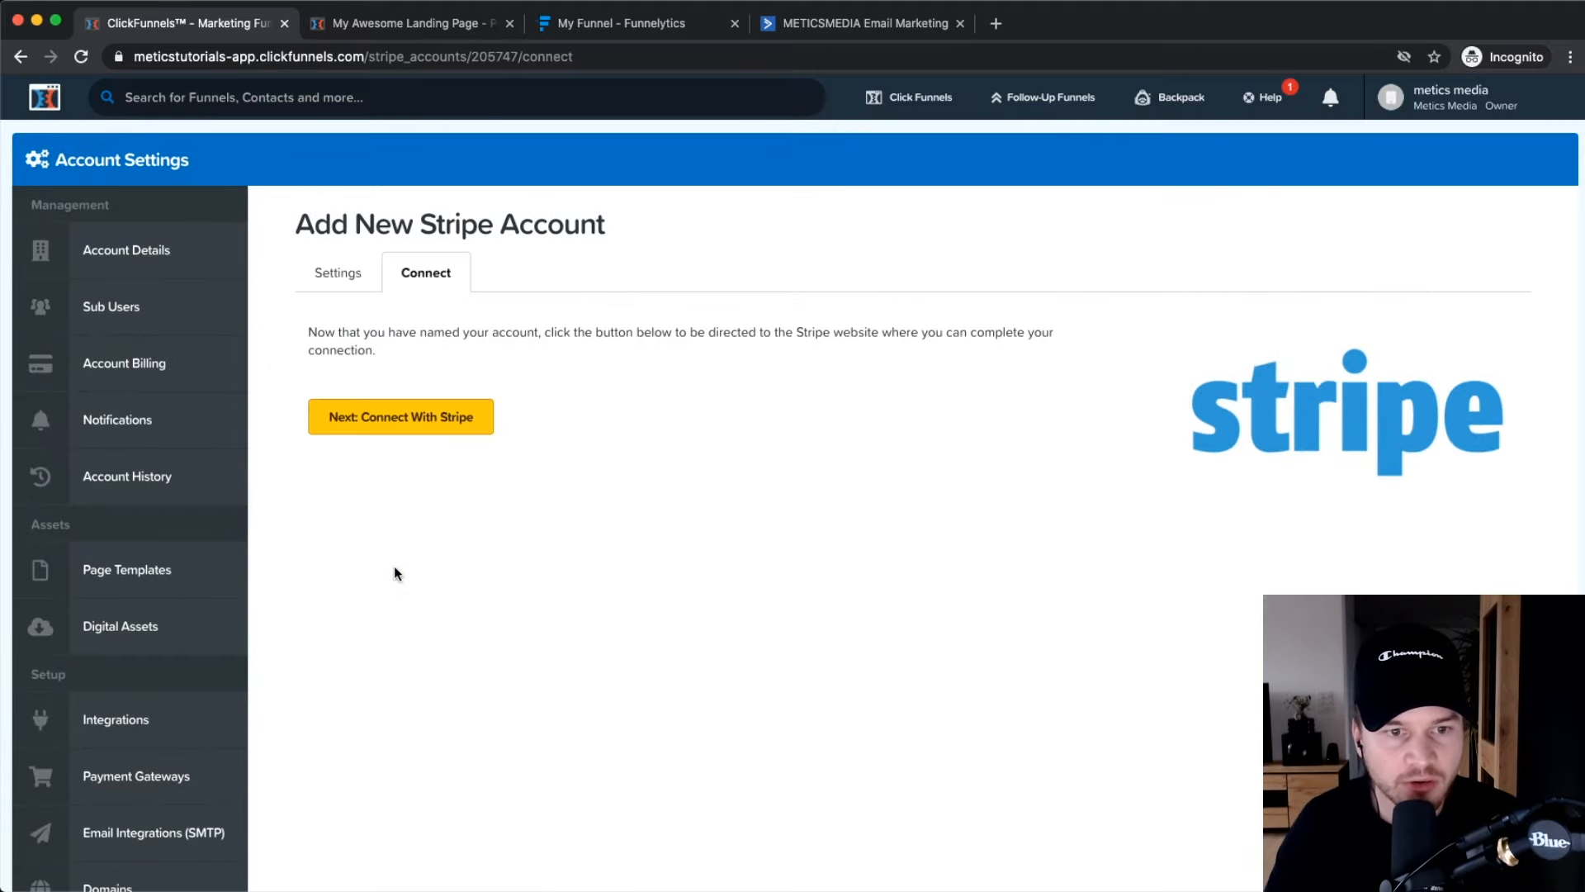
# Continue to Stripe's Connect page and look over its account-activation form, returning to the top.
pyautogui.click(409, 429)
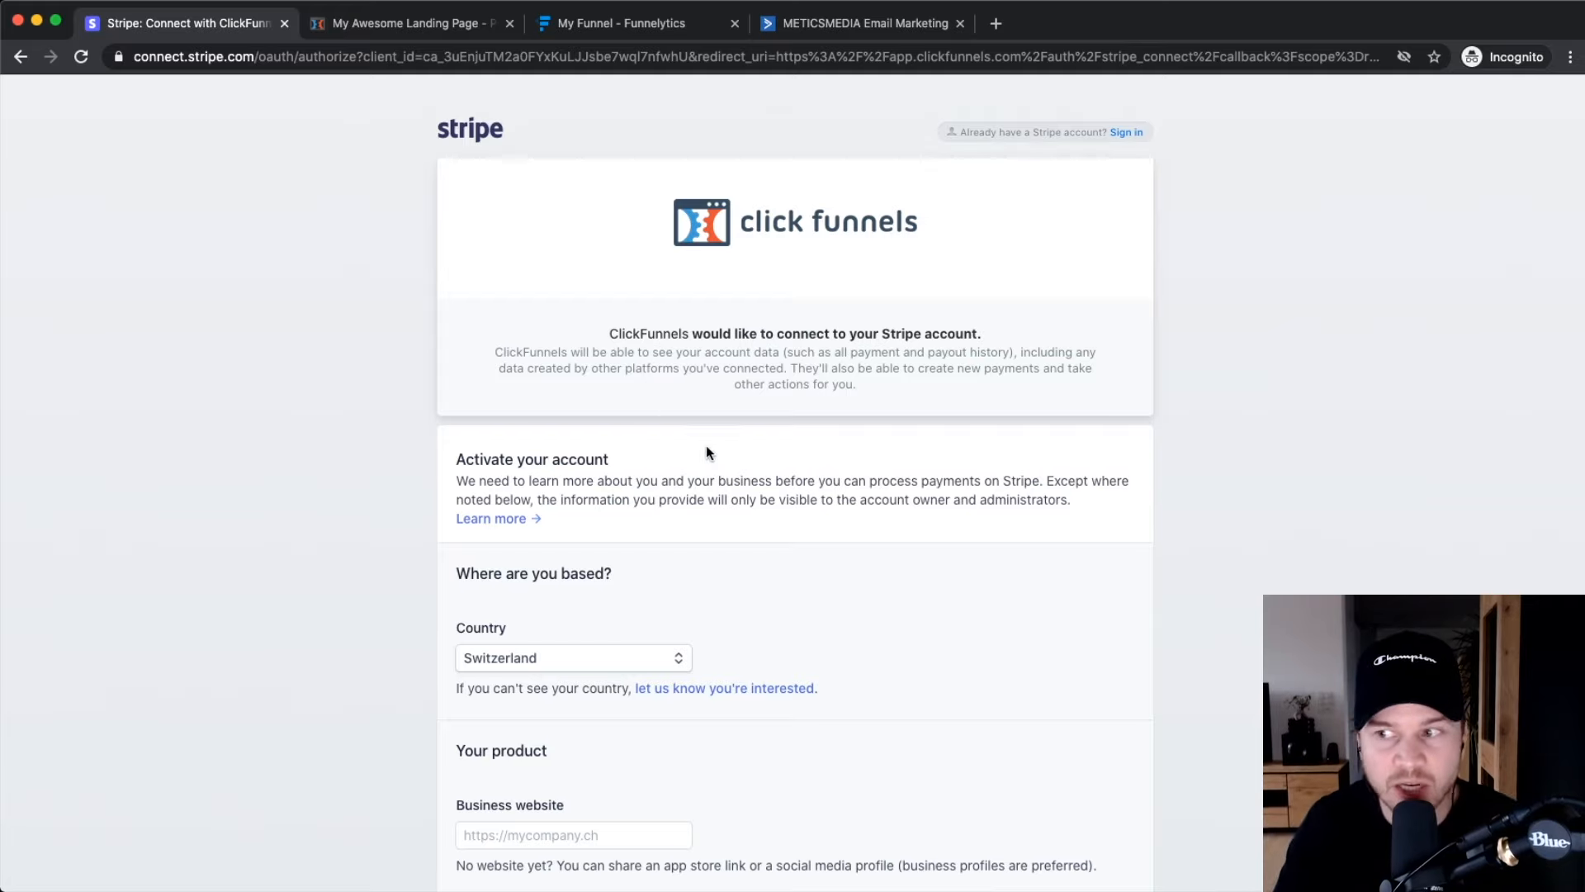
pyautogui.scroll(-3, 718, 507)
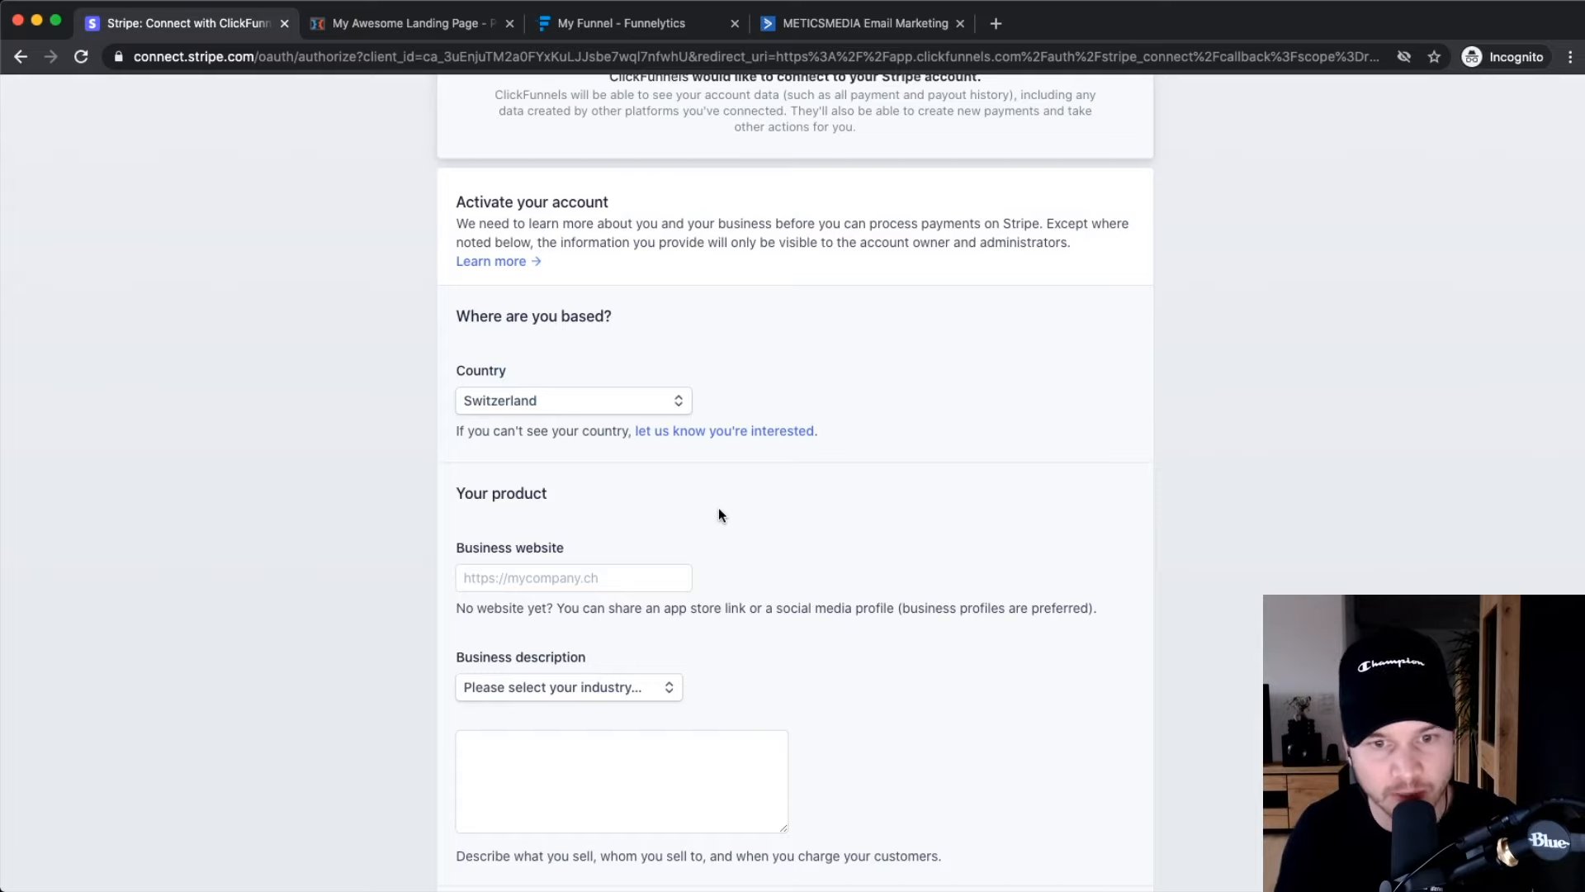
pyautogui.scroll(-5, 779, 487)
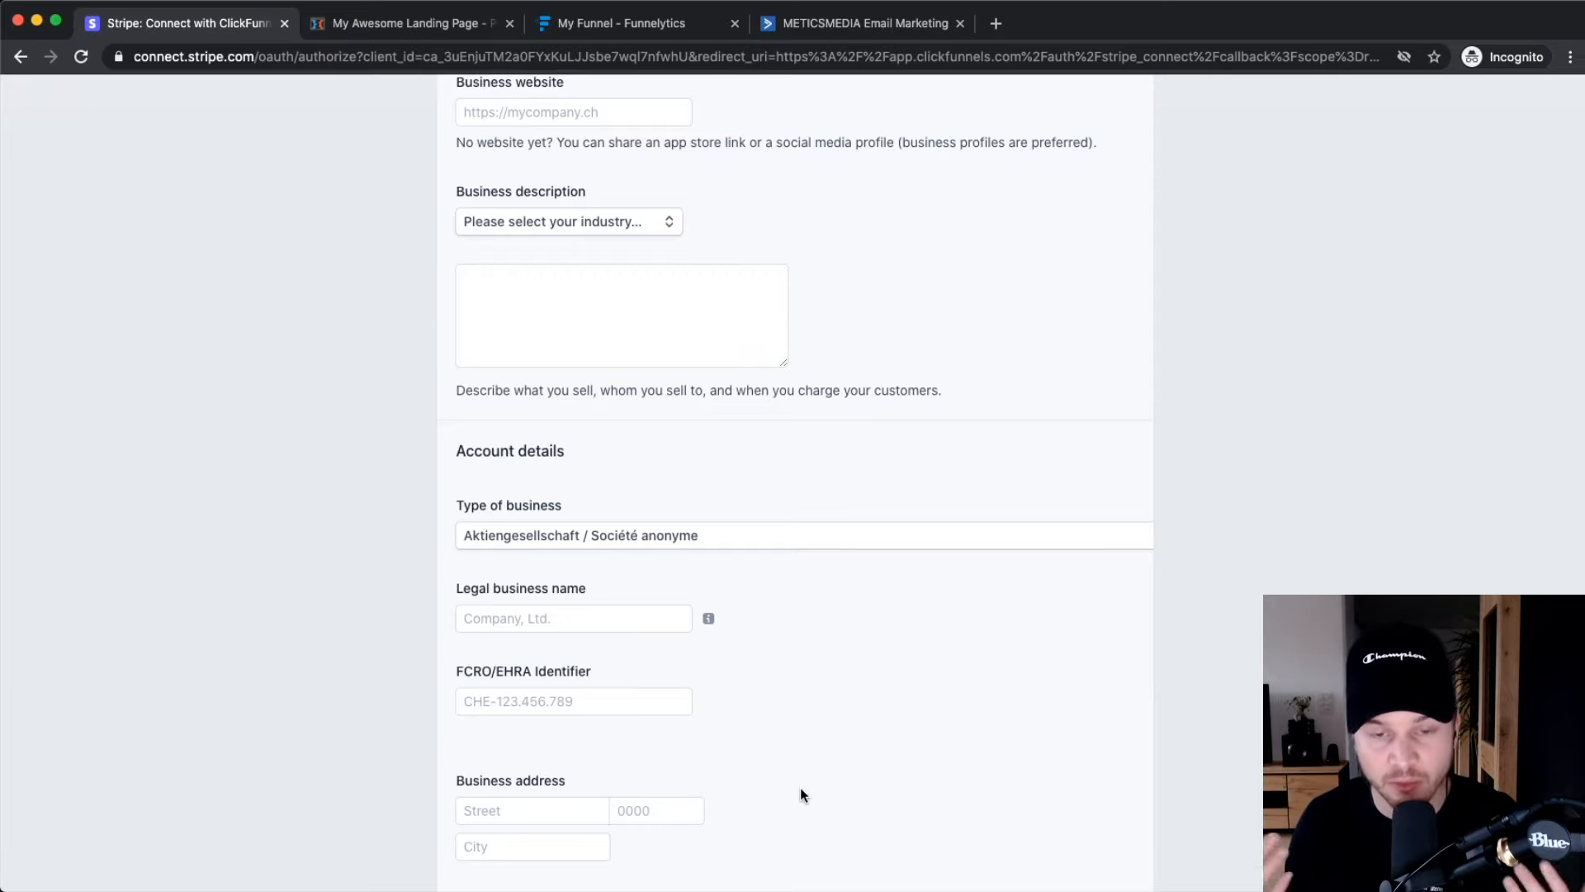
pyautogui.scroll(-2, 920, 693)
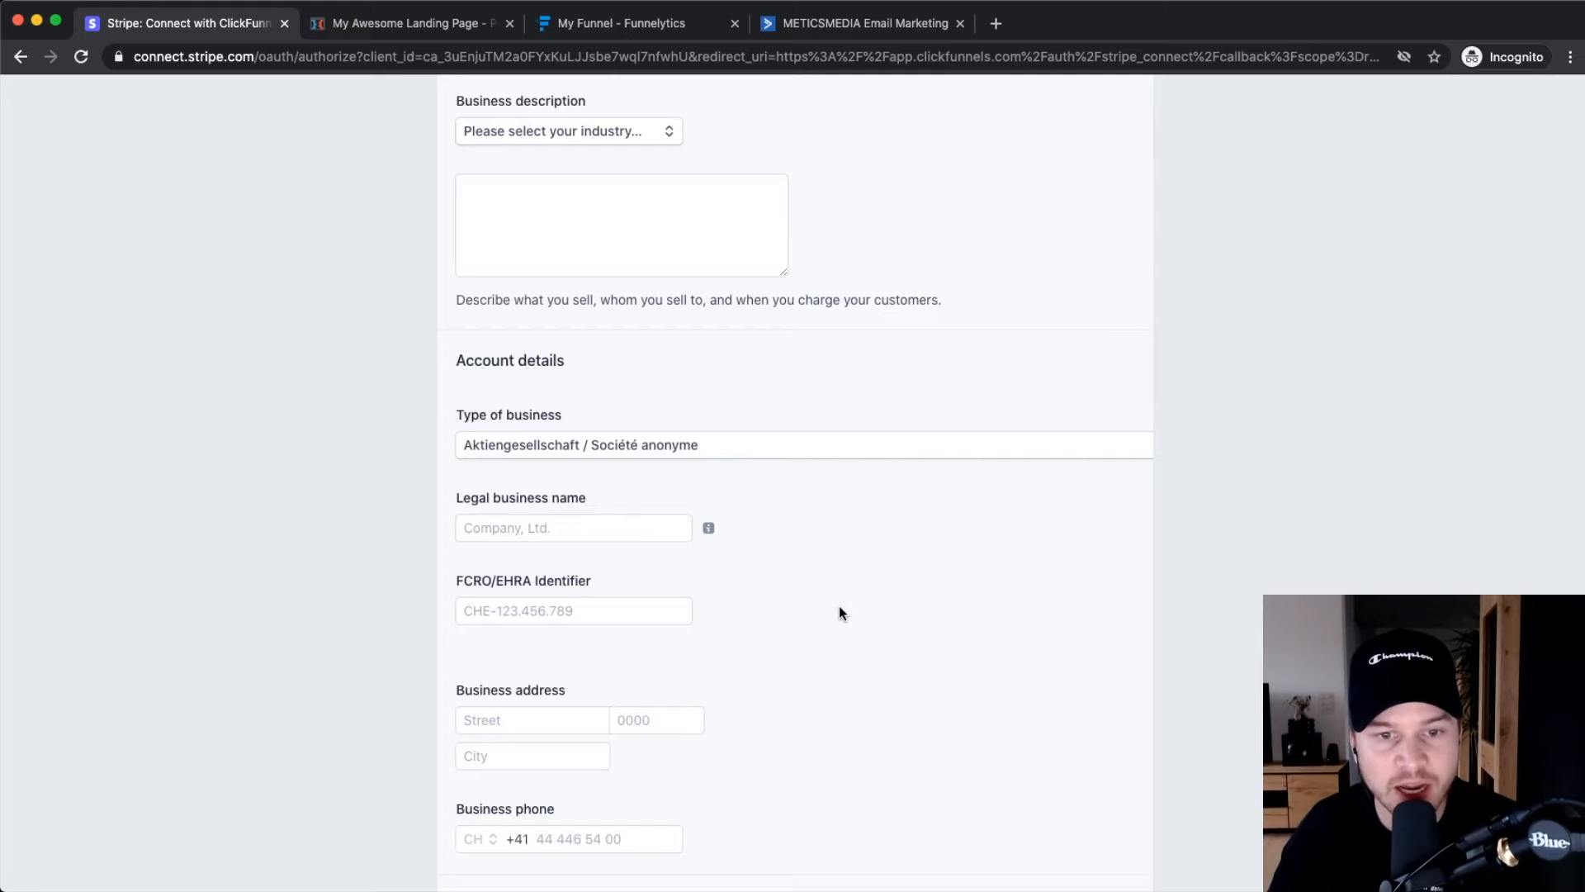
pyautogui.scroll(-10, 840, 606)
pyautogui.scroll(-9, 846, 459)
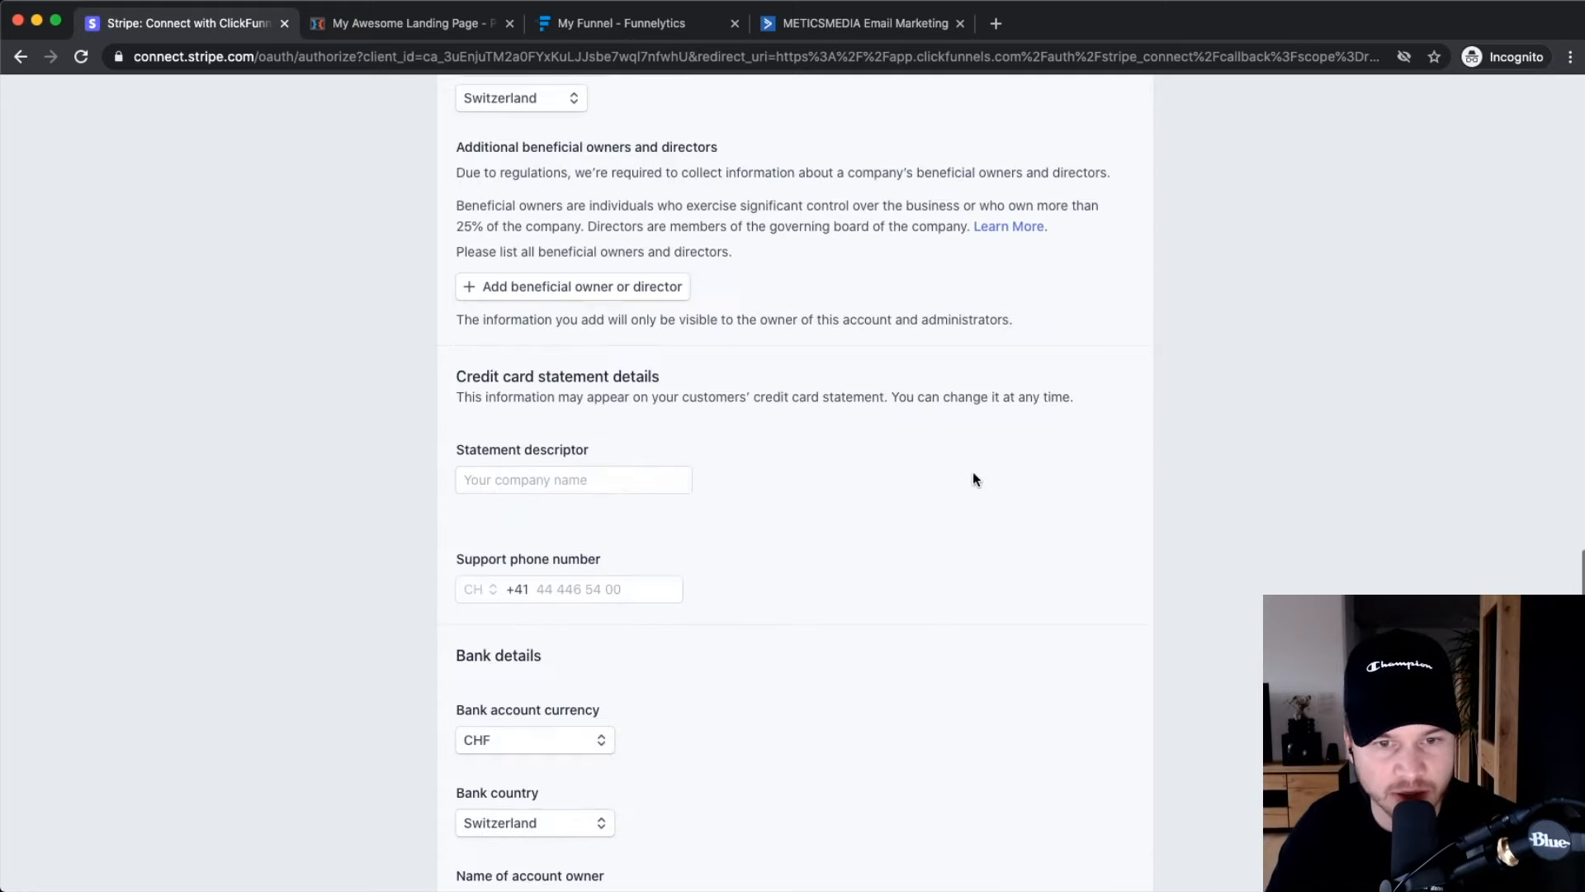
pyautogui.scroll(-10, 847, 373)
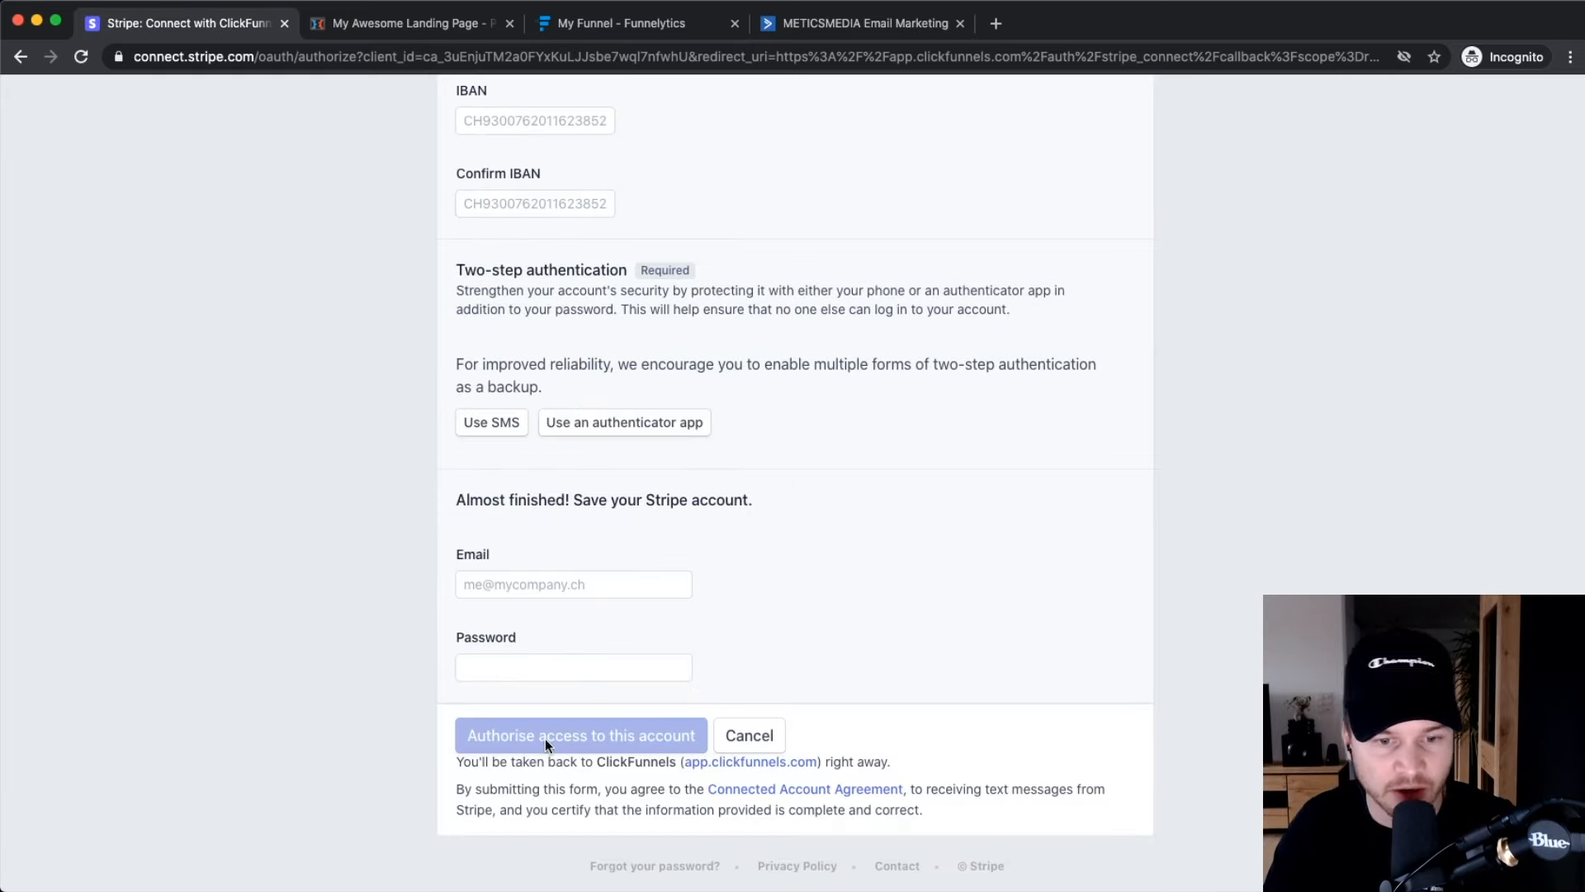
pyautogui.scroll(3, 546, 741)
pyautogui.scroll(-3, 603, 748)
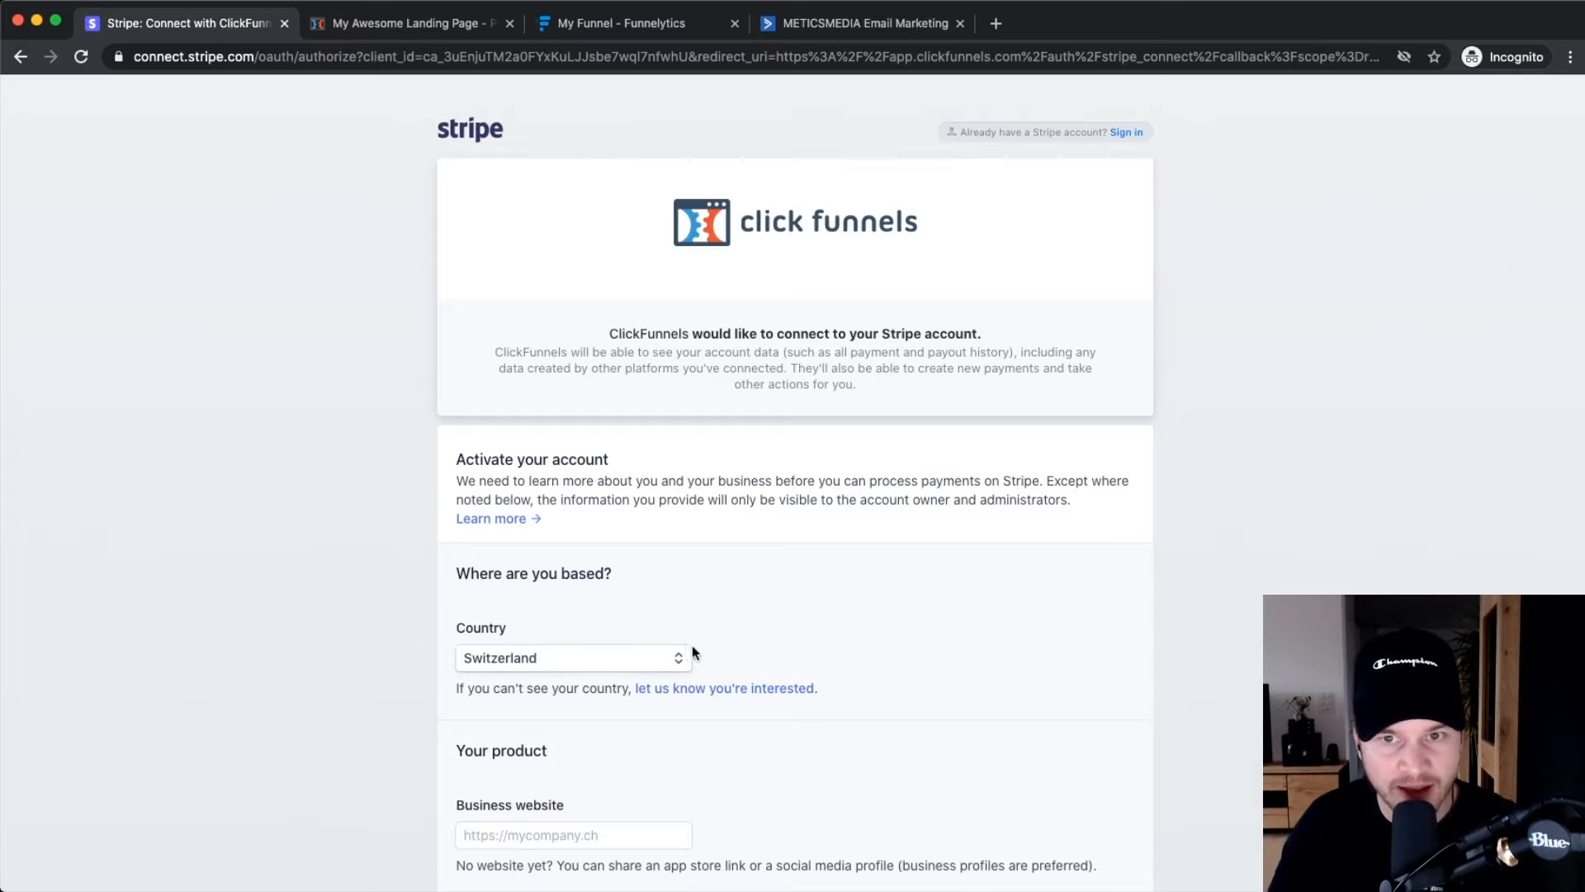
pyautogui.scroll(5, 1141, 142)
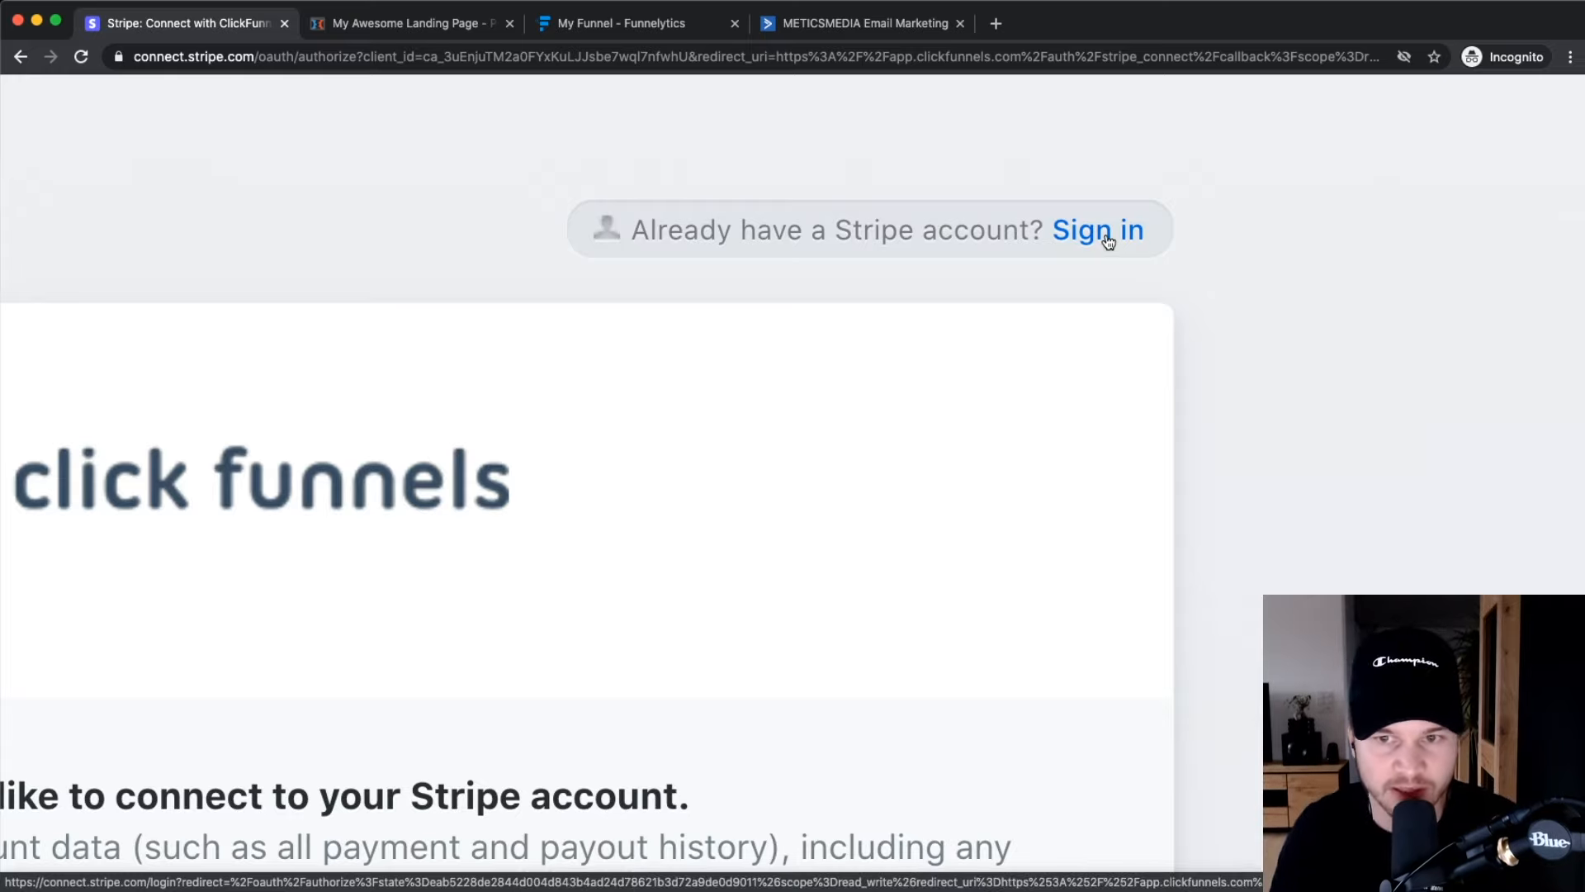
# Sign in to Stripe and authorise ClickFunnels to connect the account.
pyautogui.click(1108, 240)
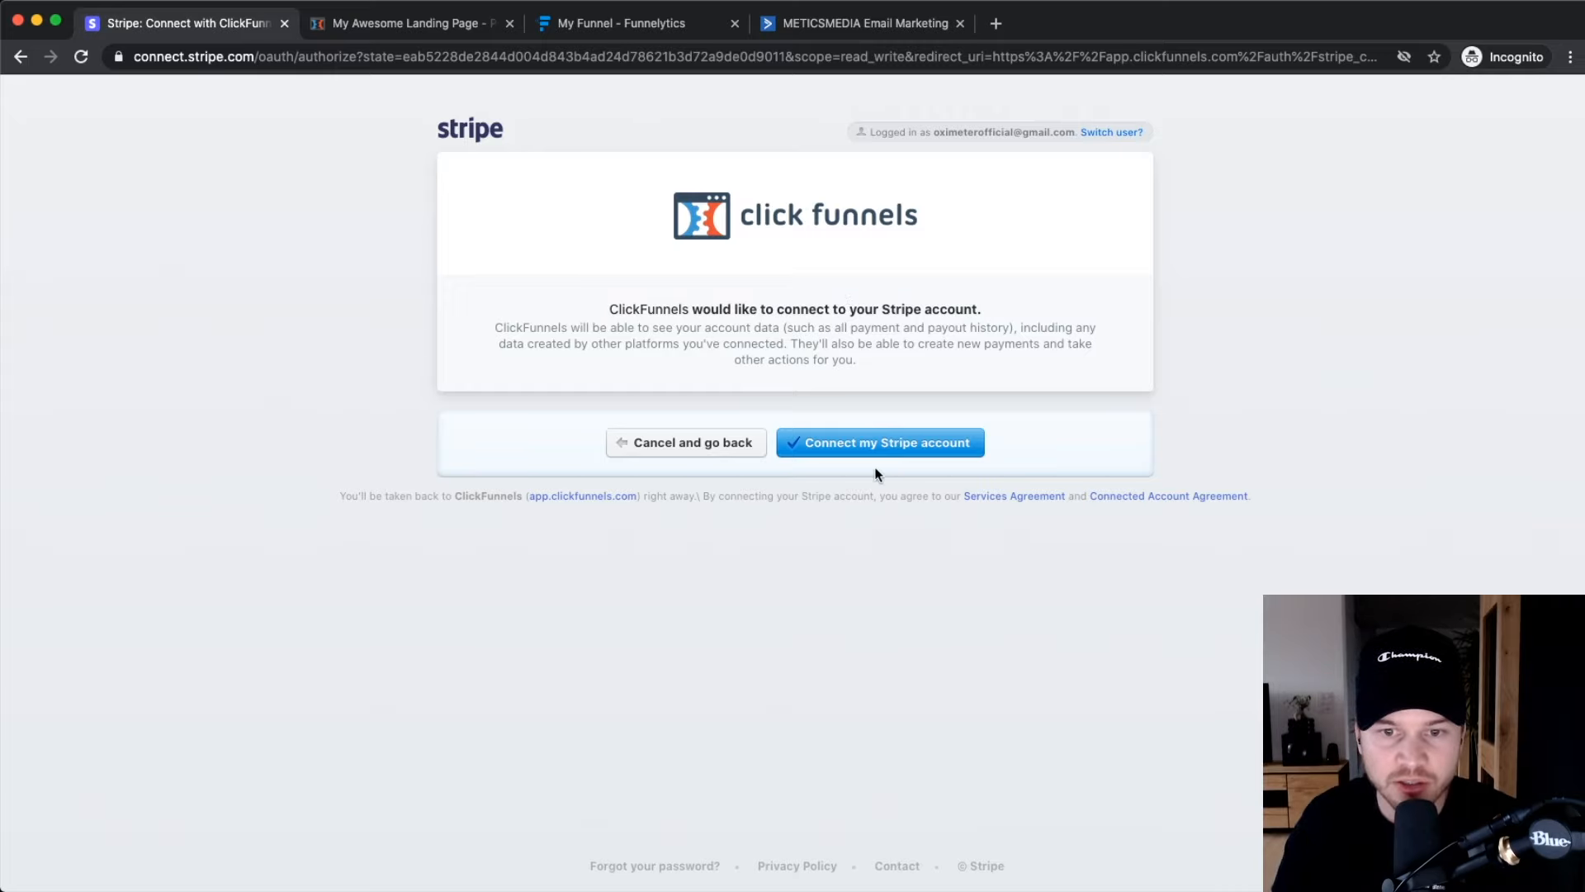
pyautogui.click(879, 446)
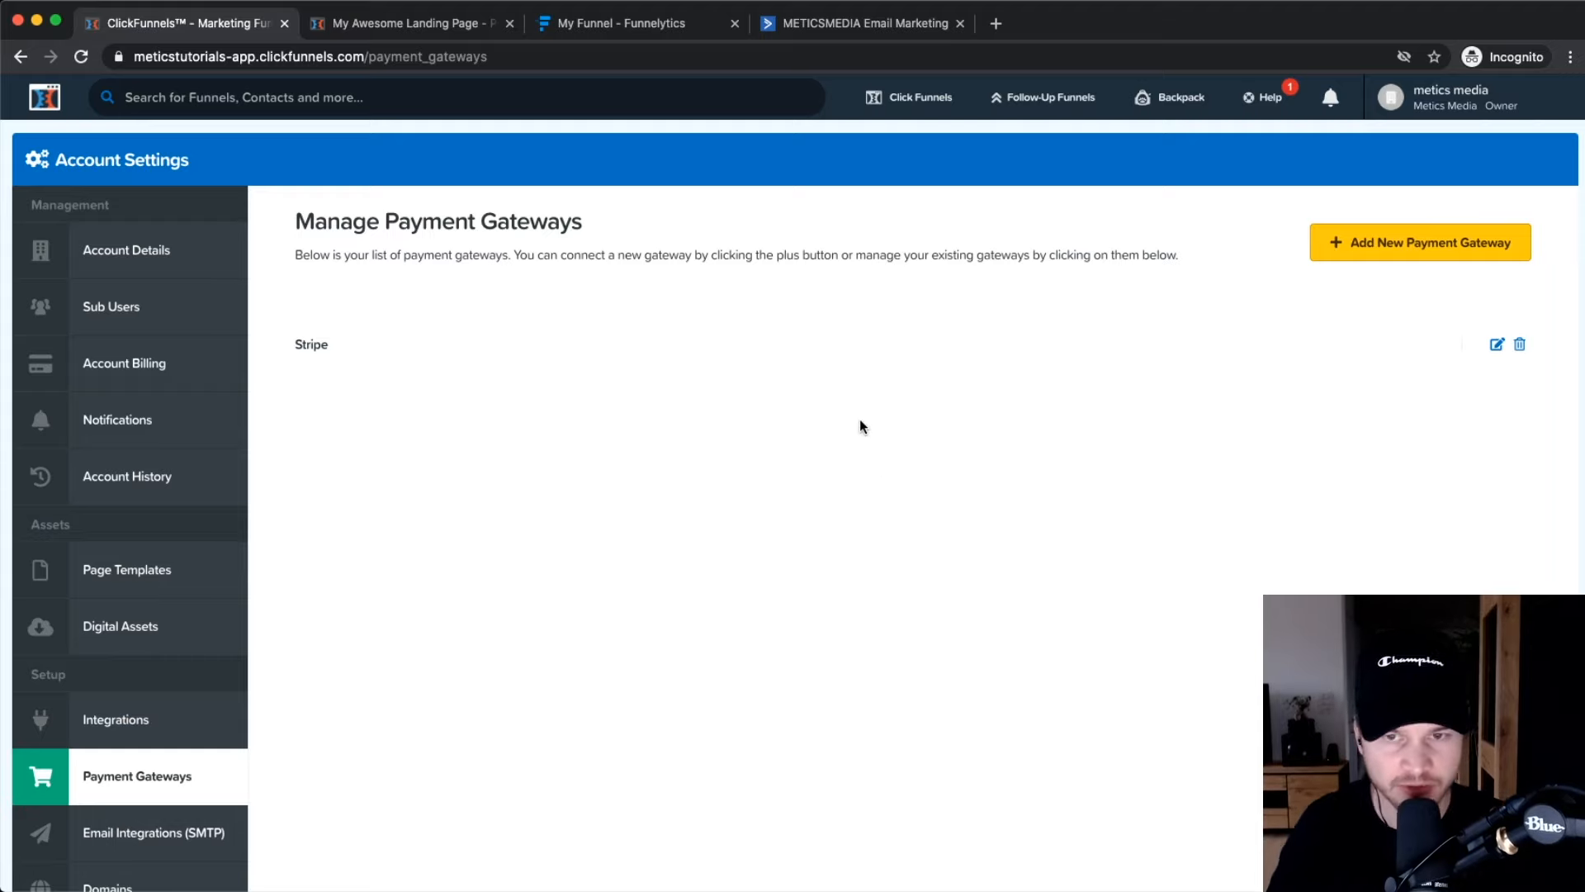
# Open the Youtube Sales Funnel's Order Form step and bring up its Add Product form.
pyautogui.moveTo(913, 82)
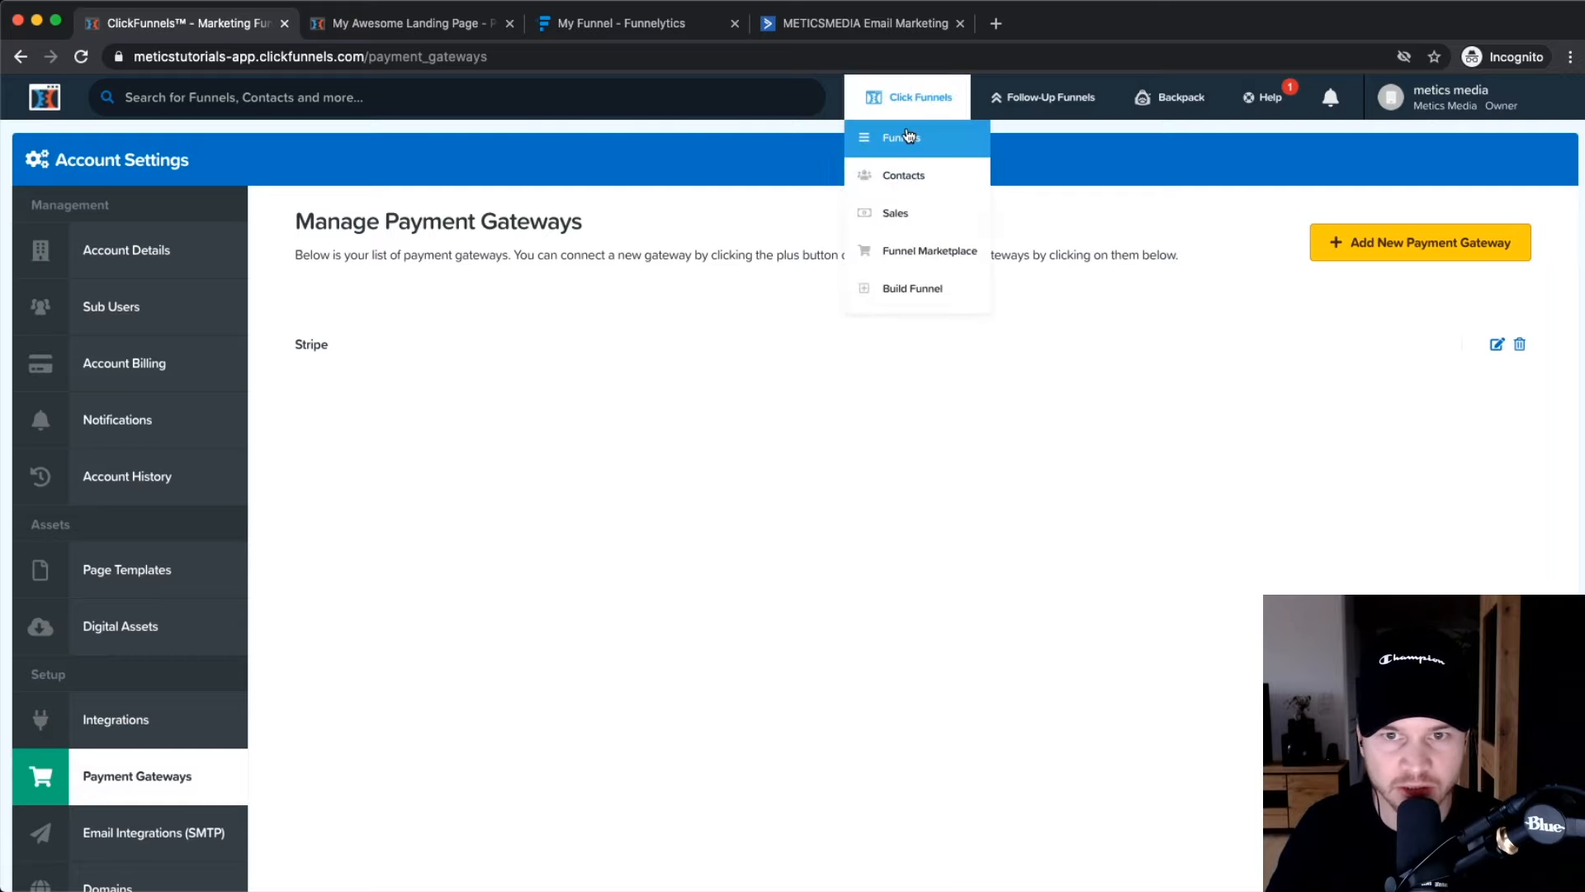
pyautogui.click(902, 153)
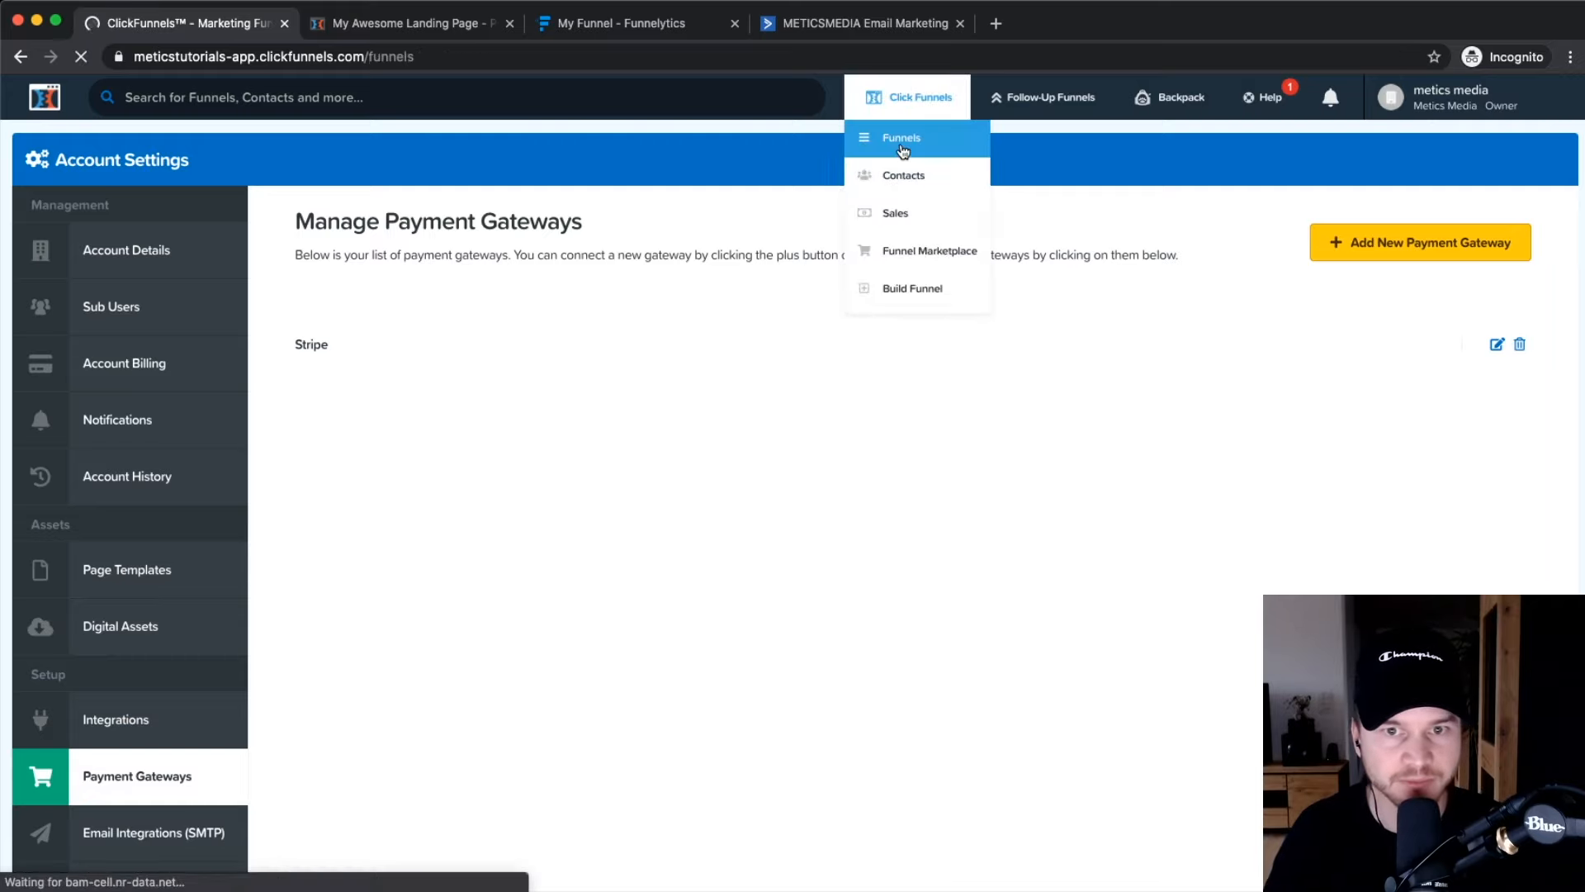
pyautogui.click(392, 402)
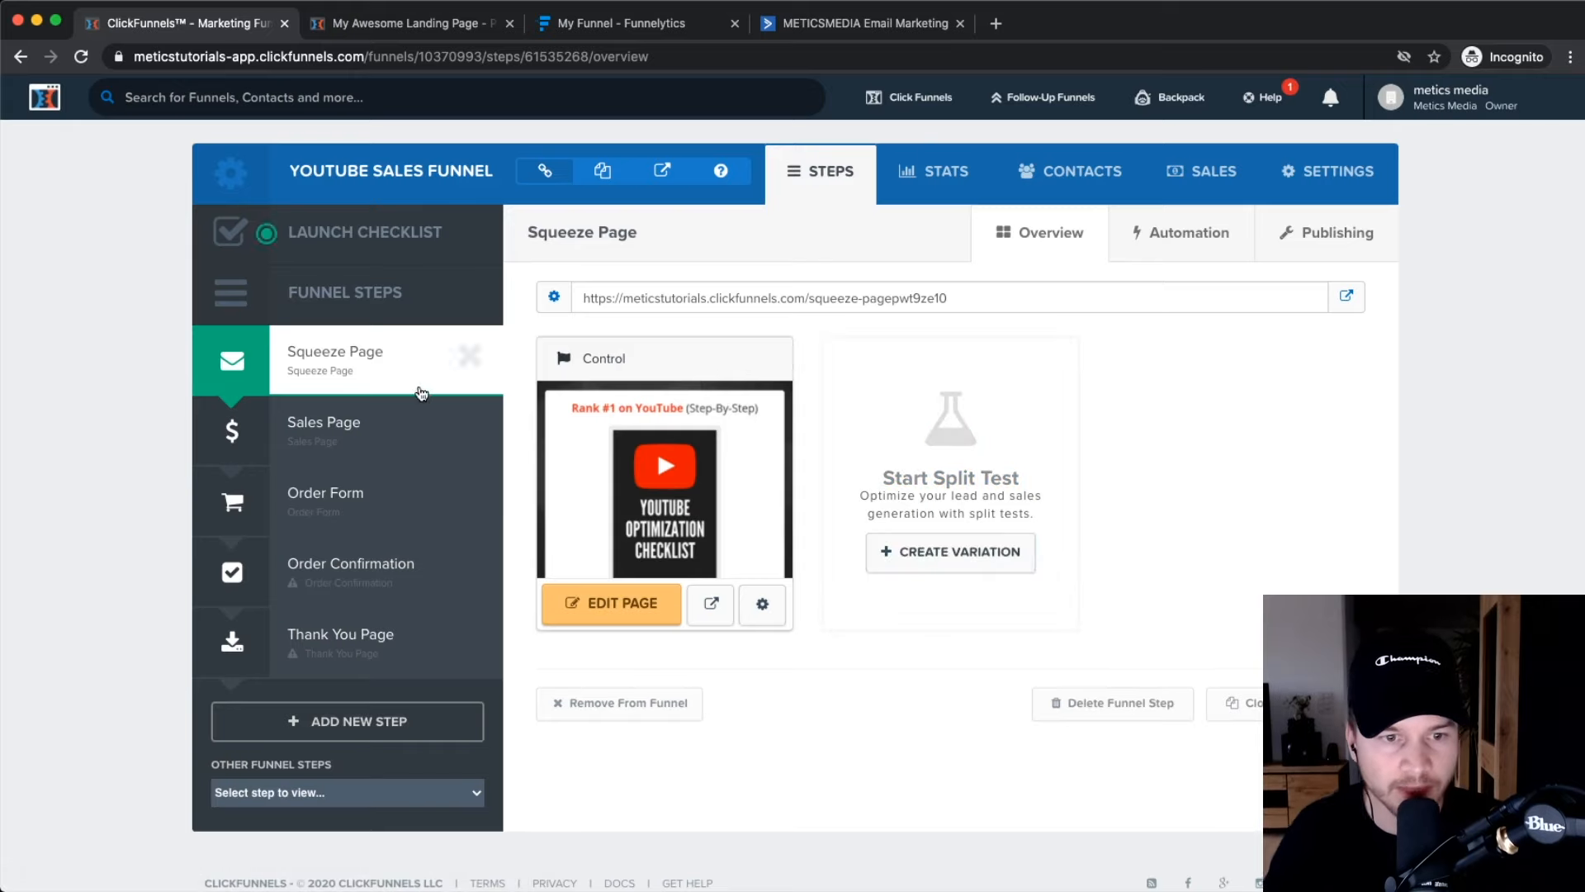
pyautogui.scroll(3, 328, 503)
pyautogui.click(327, 503)
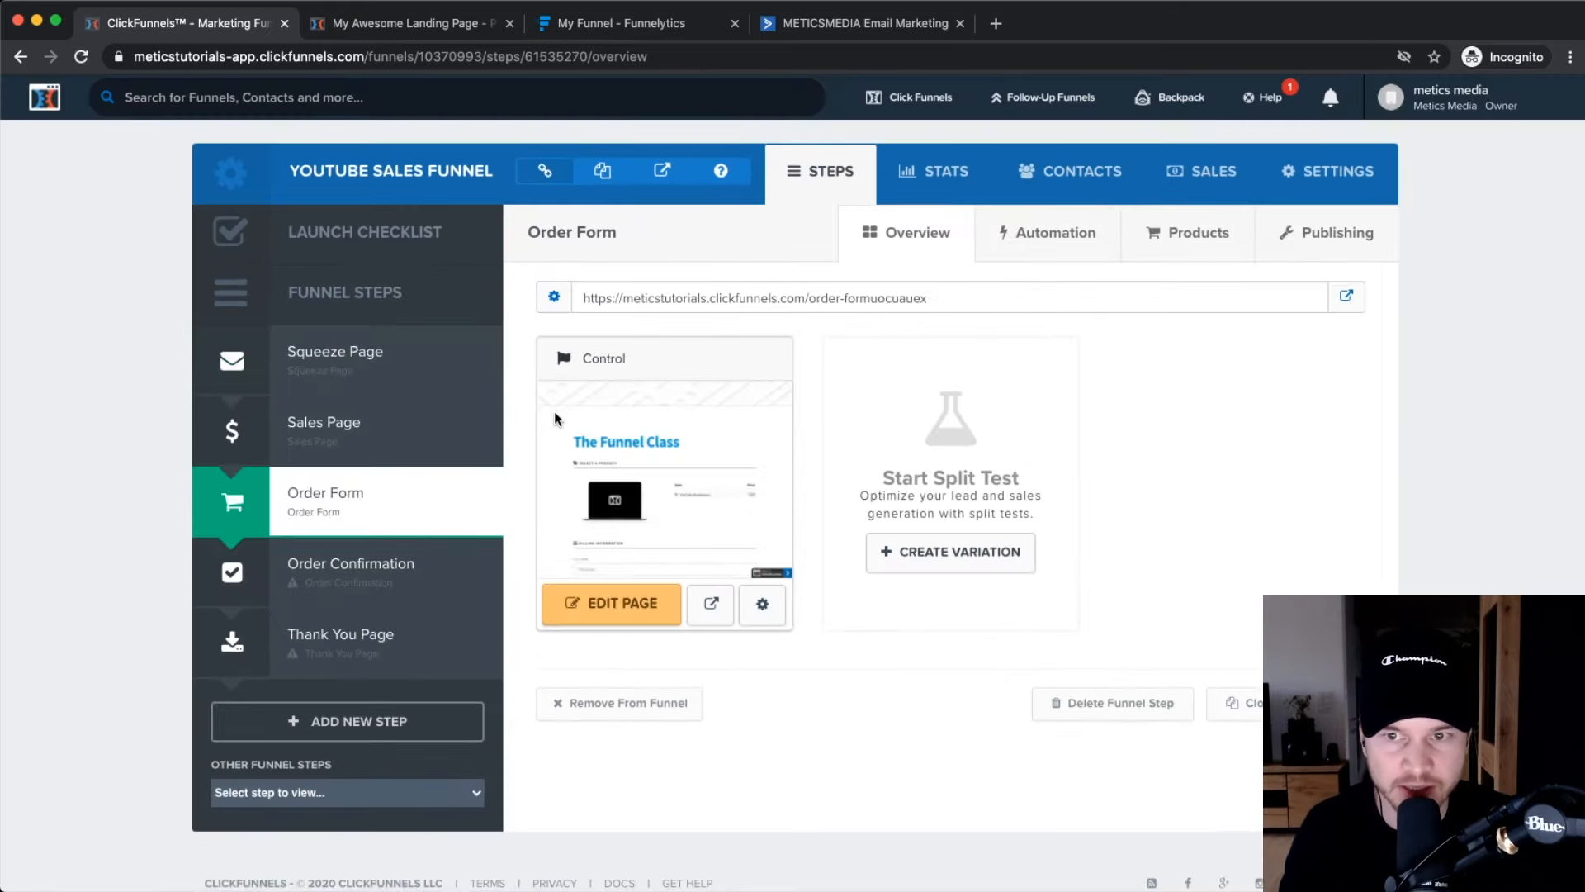
pyautogui.scroll(1, 1191, 232)
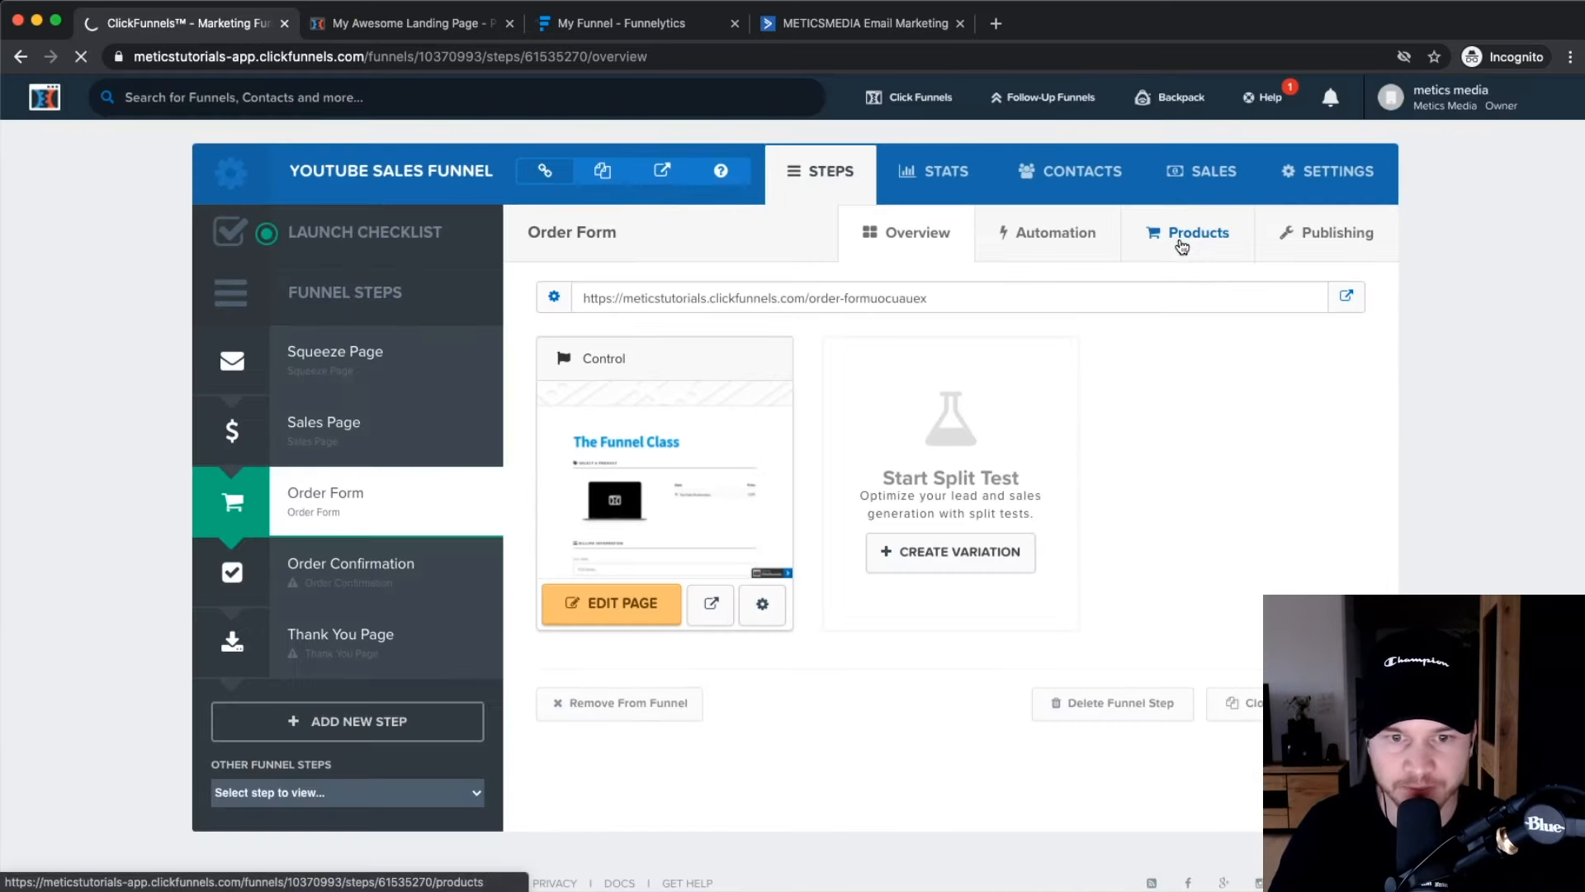
pyautogui.click(1191, 235)
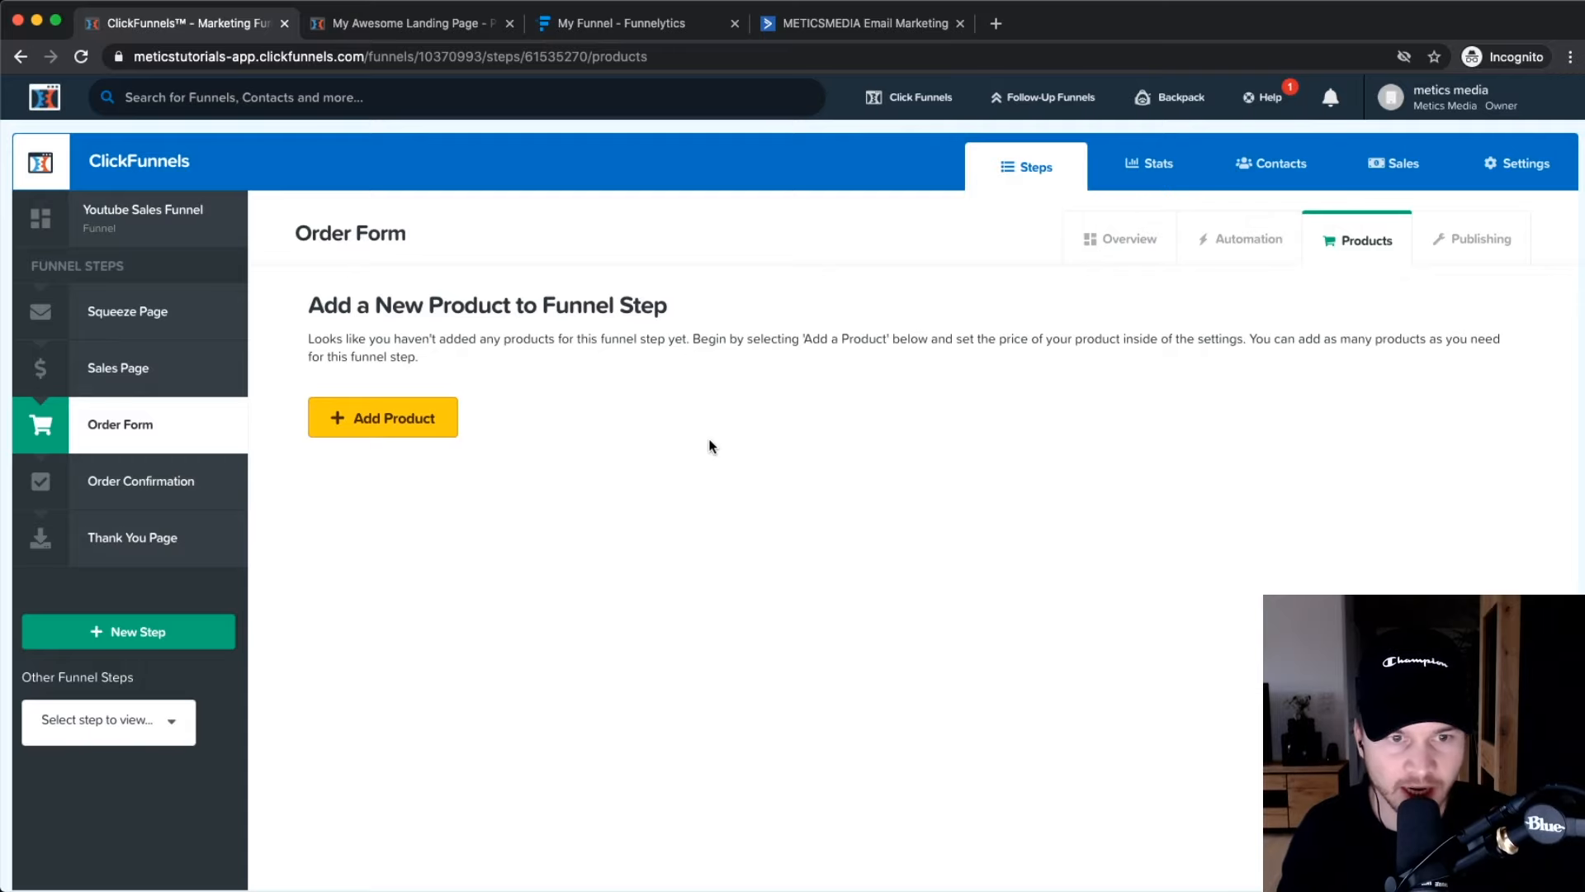
pyautogui.click(378, 420)
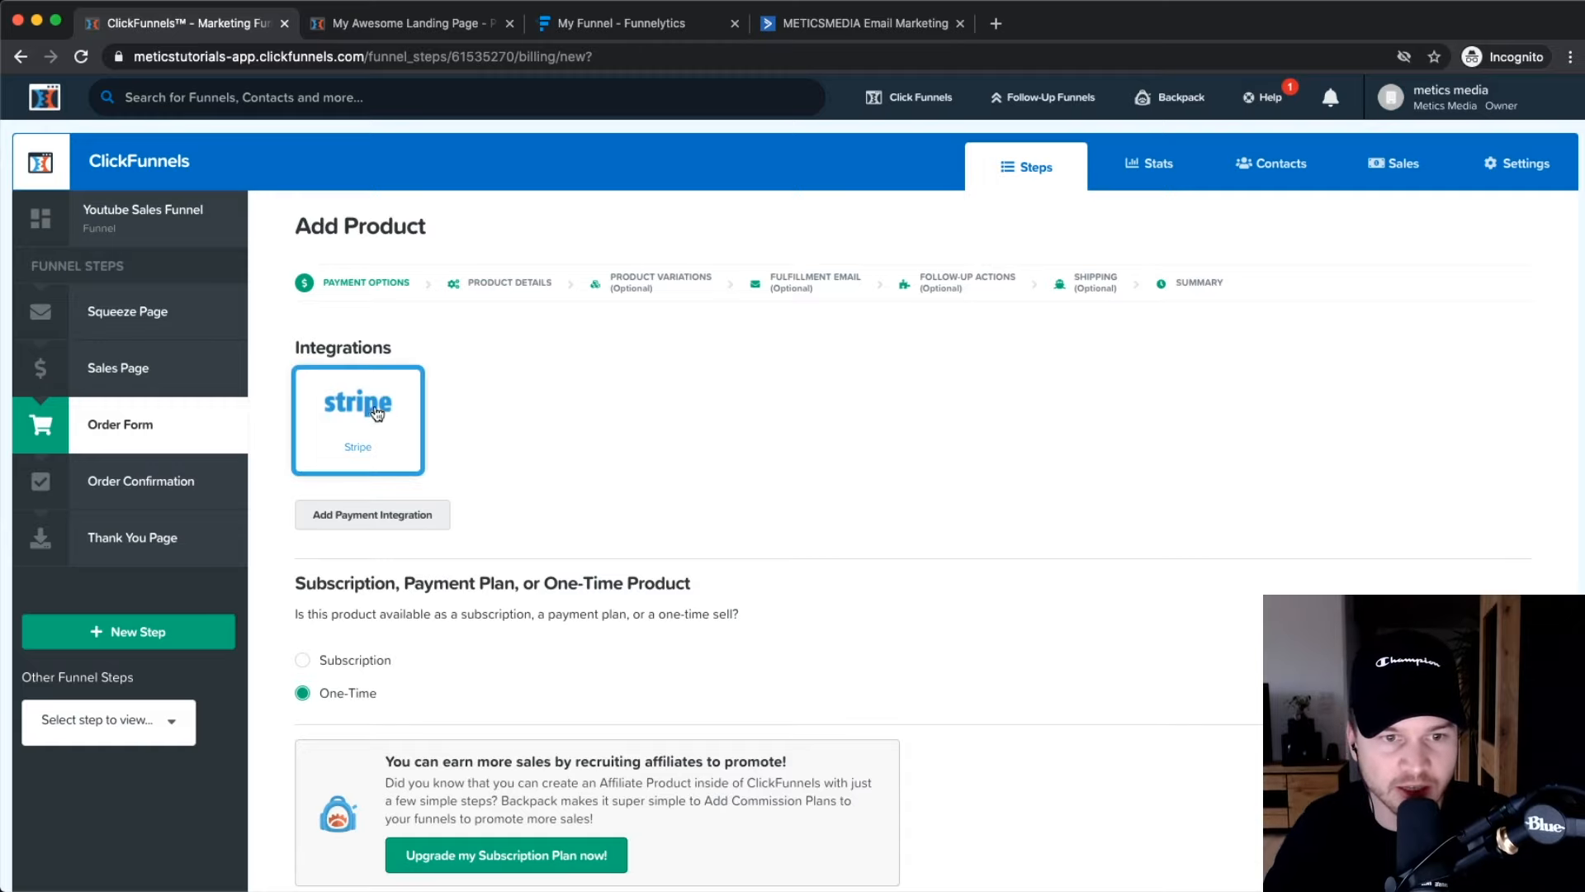
# Choose Stripe as the payment integration with a one-time payment and save.
pyautogui.click(319, 460)
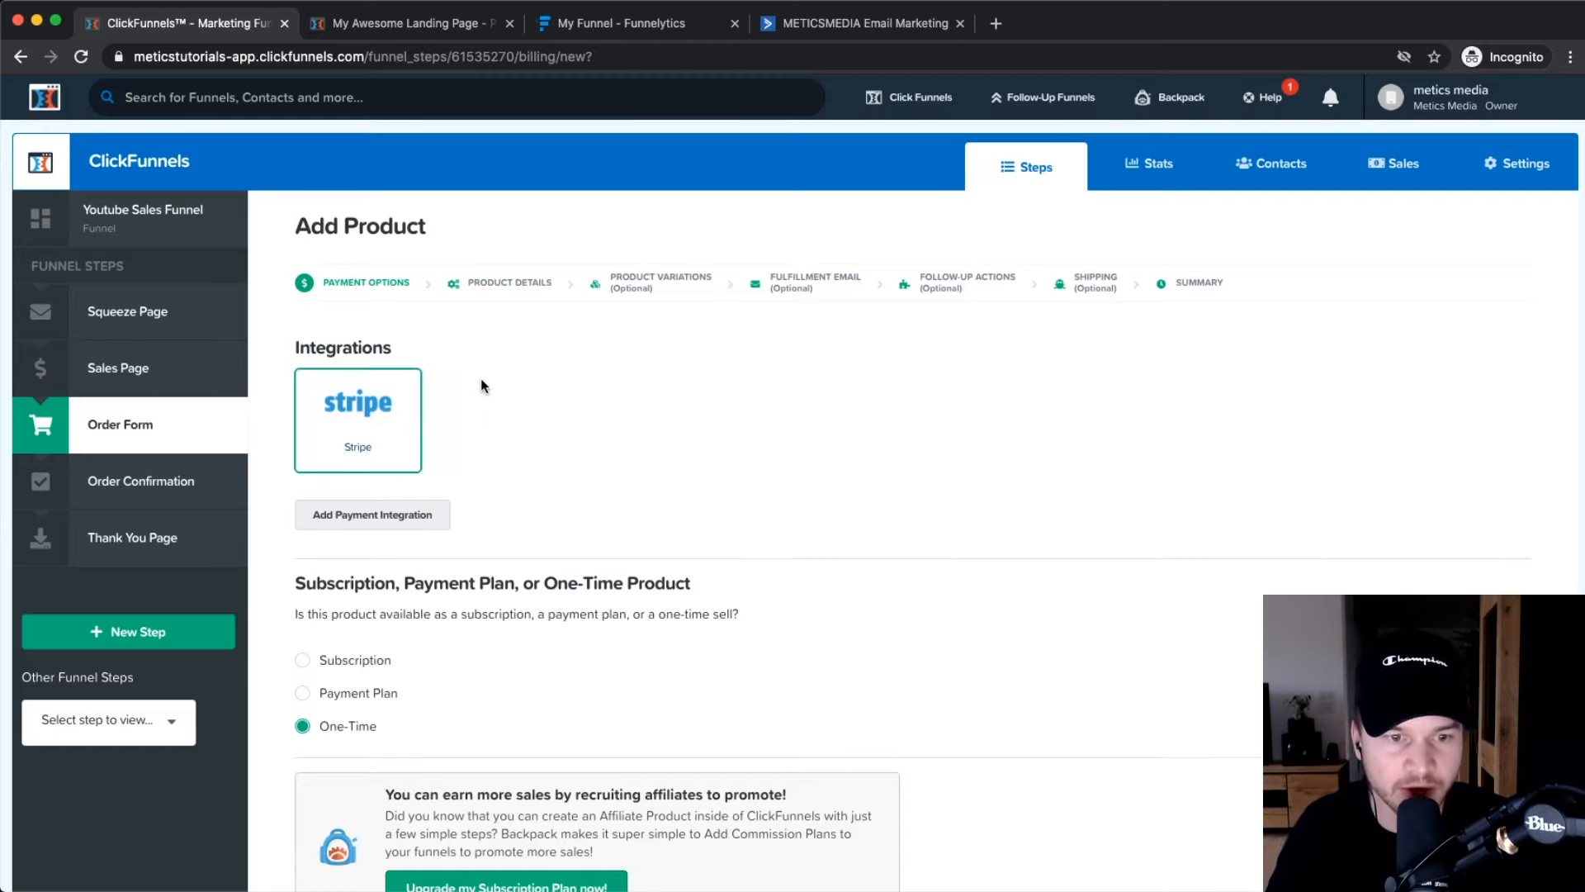
pyautogui.scroll(-3, 480, 378)
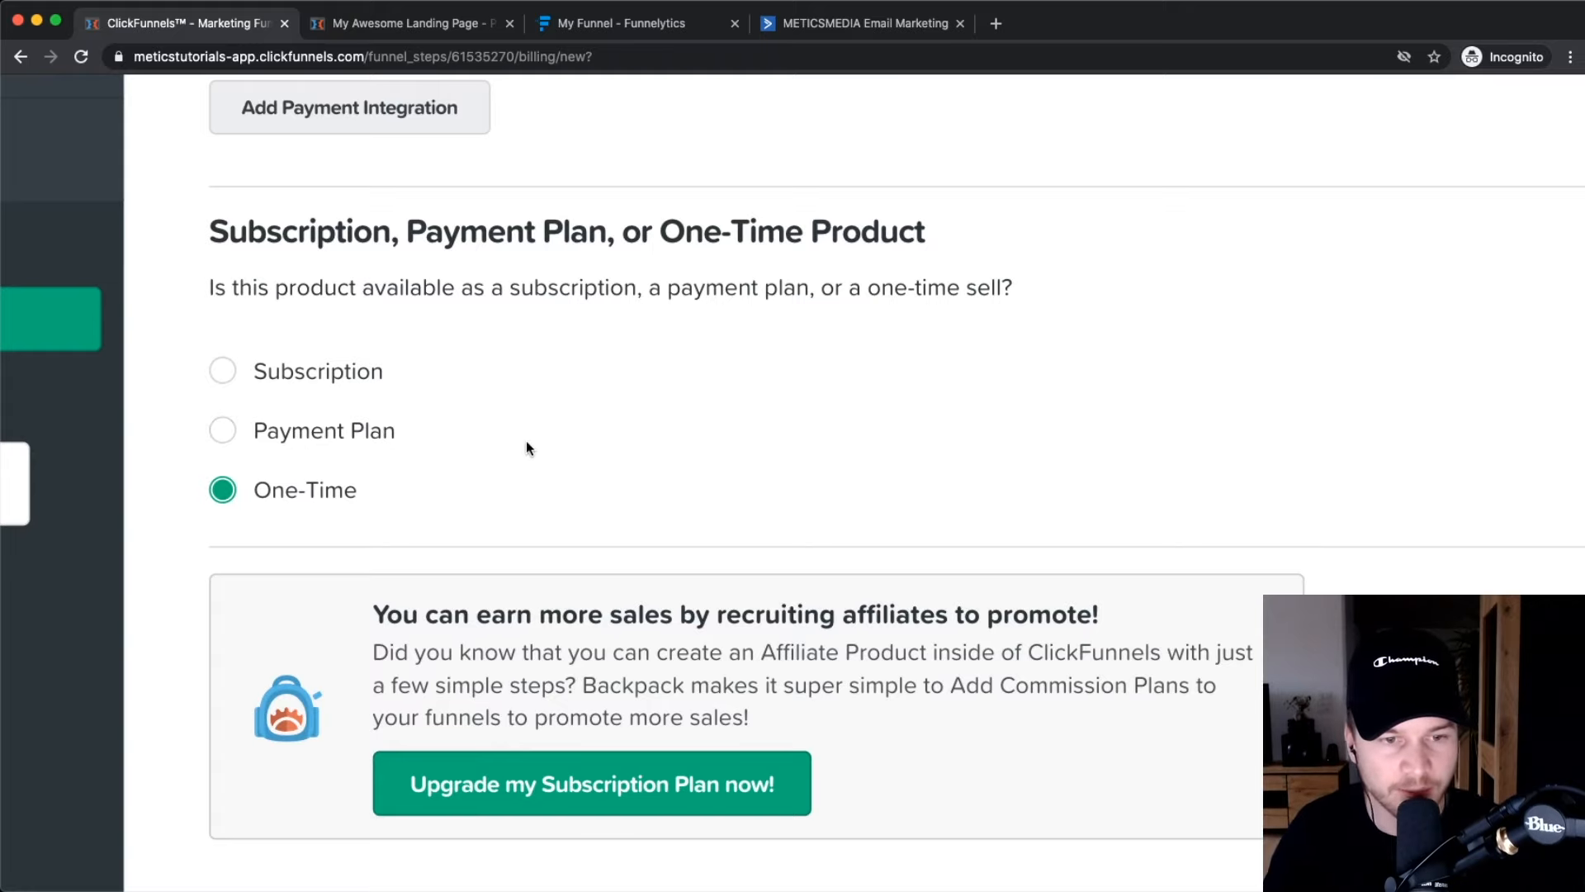
pyautogui.click(1470, 739)
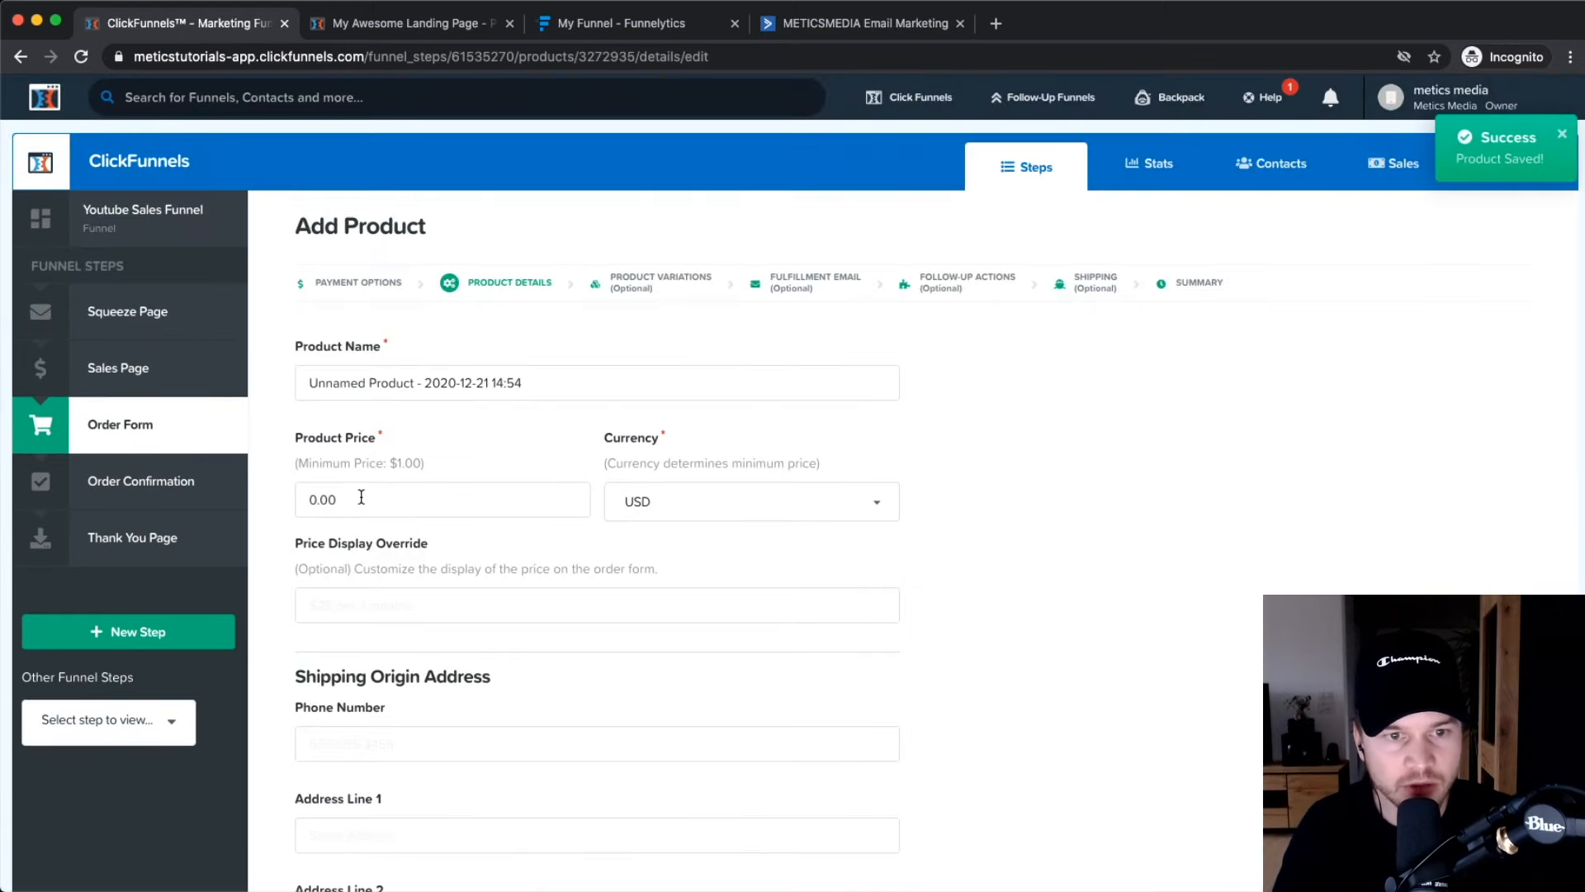
# Name the product 'YouTube Masterclass' and set its price to 199.
pyautogui.tripleClick(376, 386)
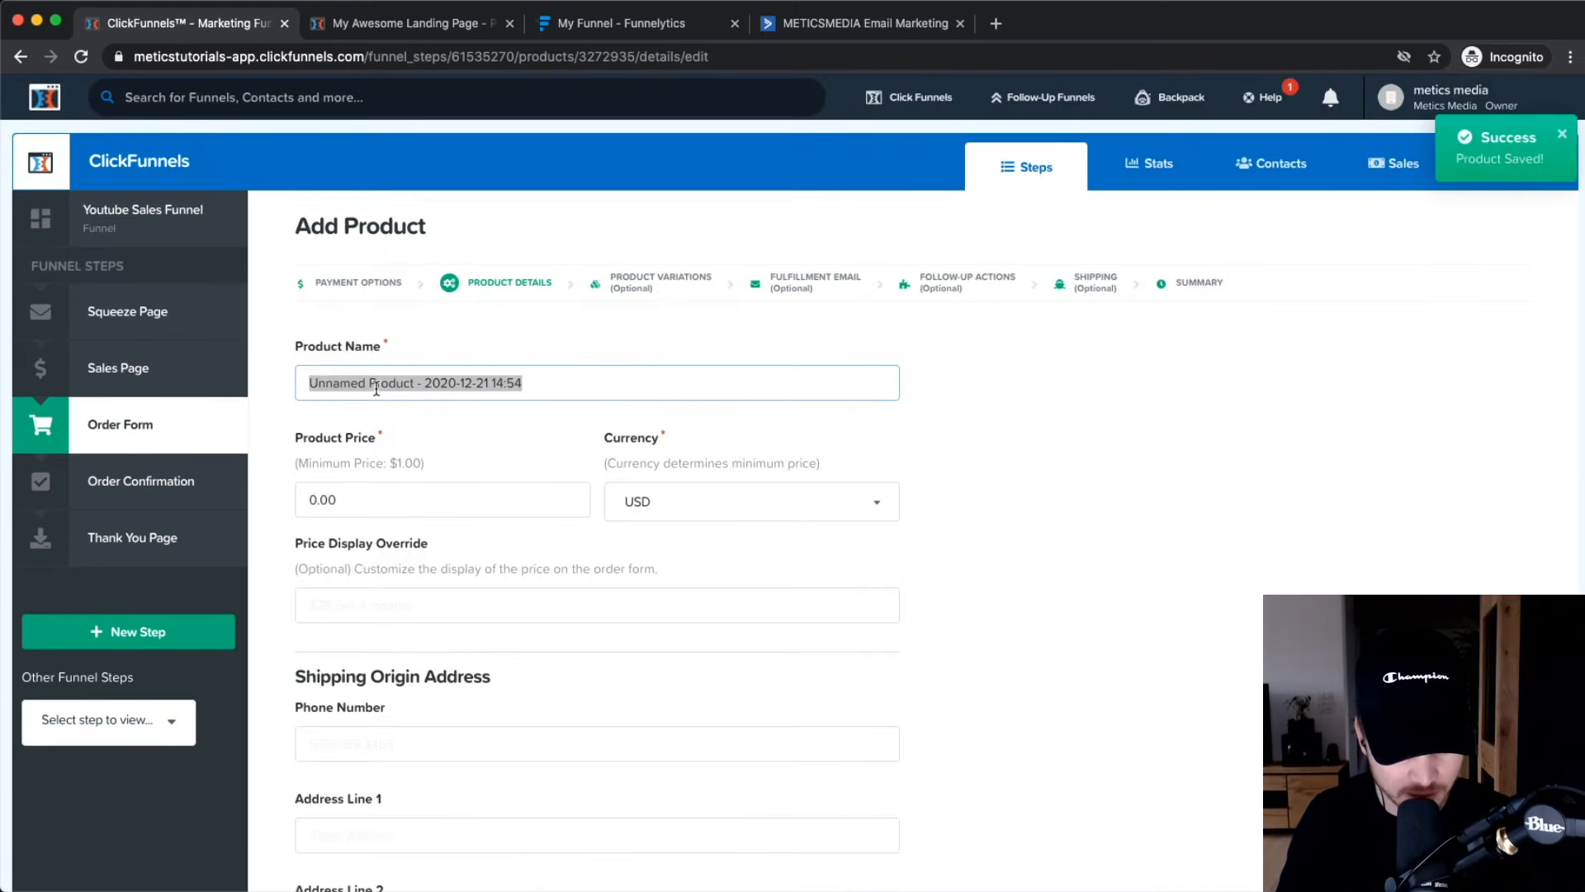
pyautogui.write('YouTube Masterclass')
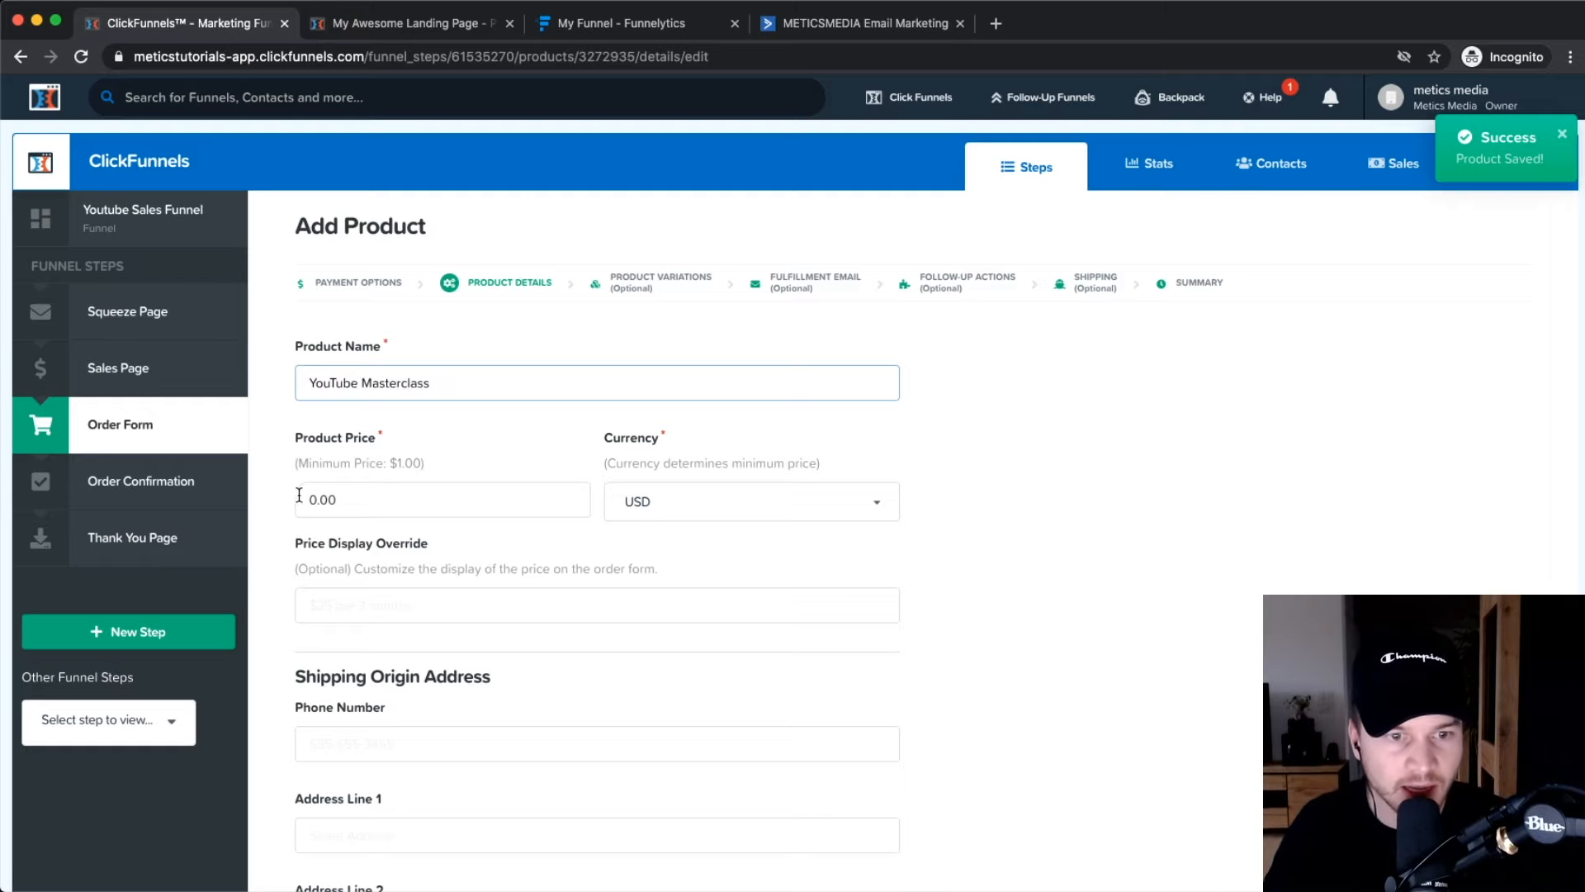
pyautogui.press('Tab')
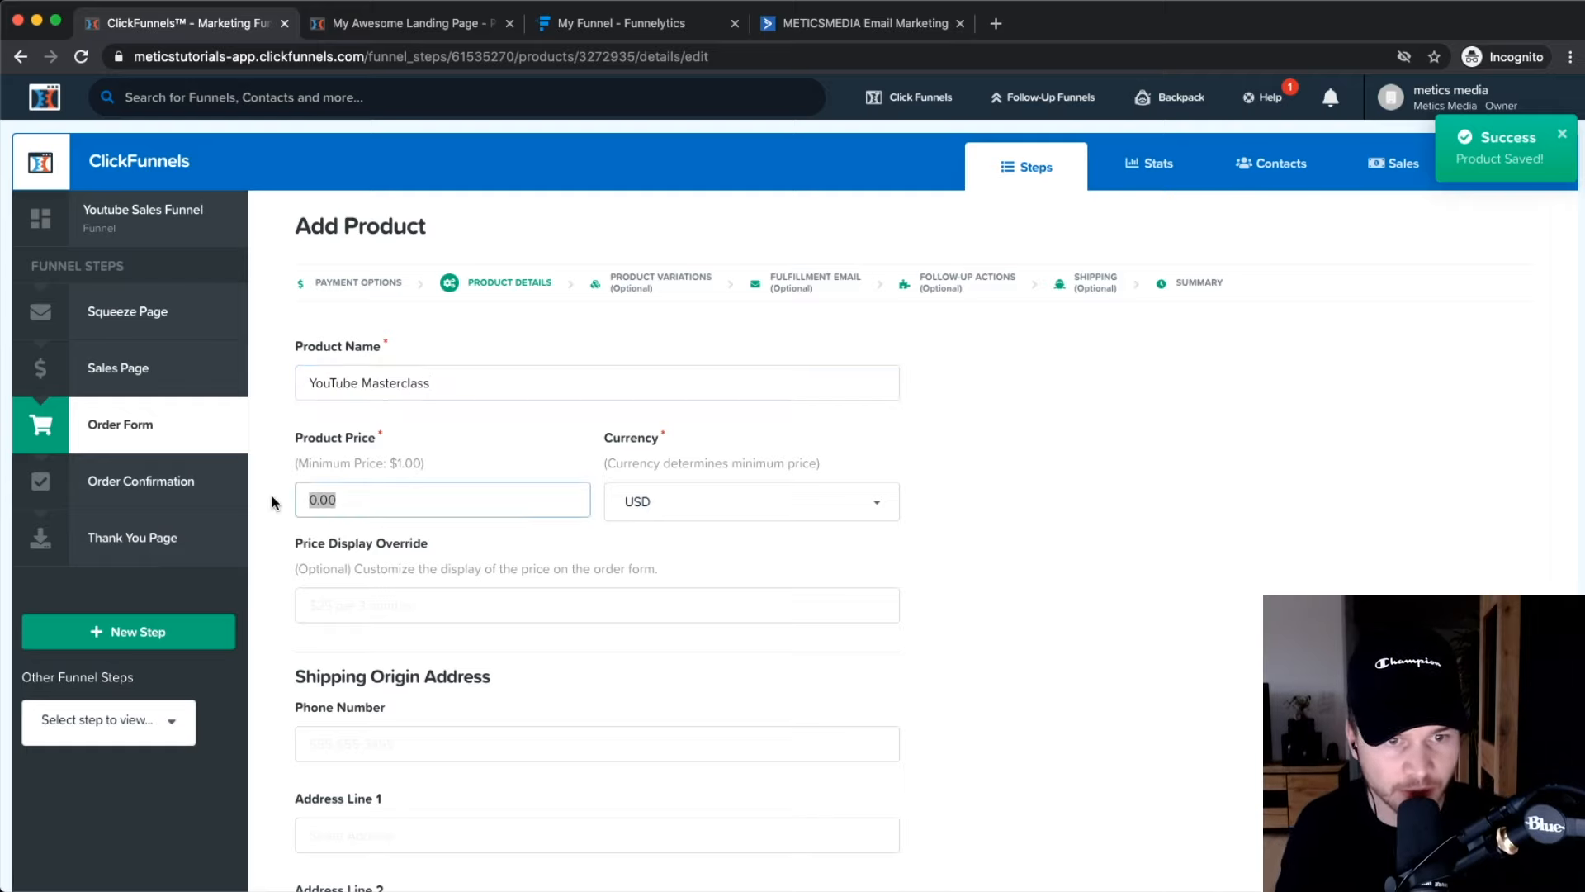
pyautogui.write('199')
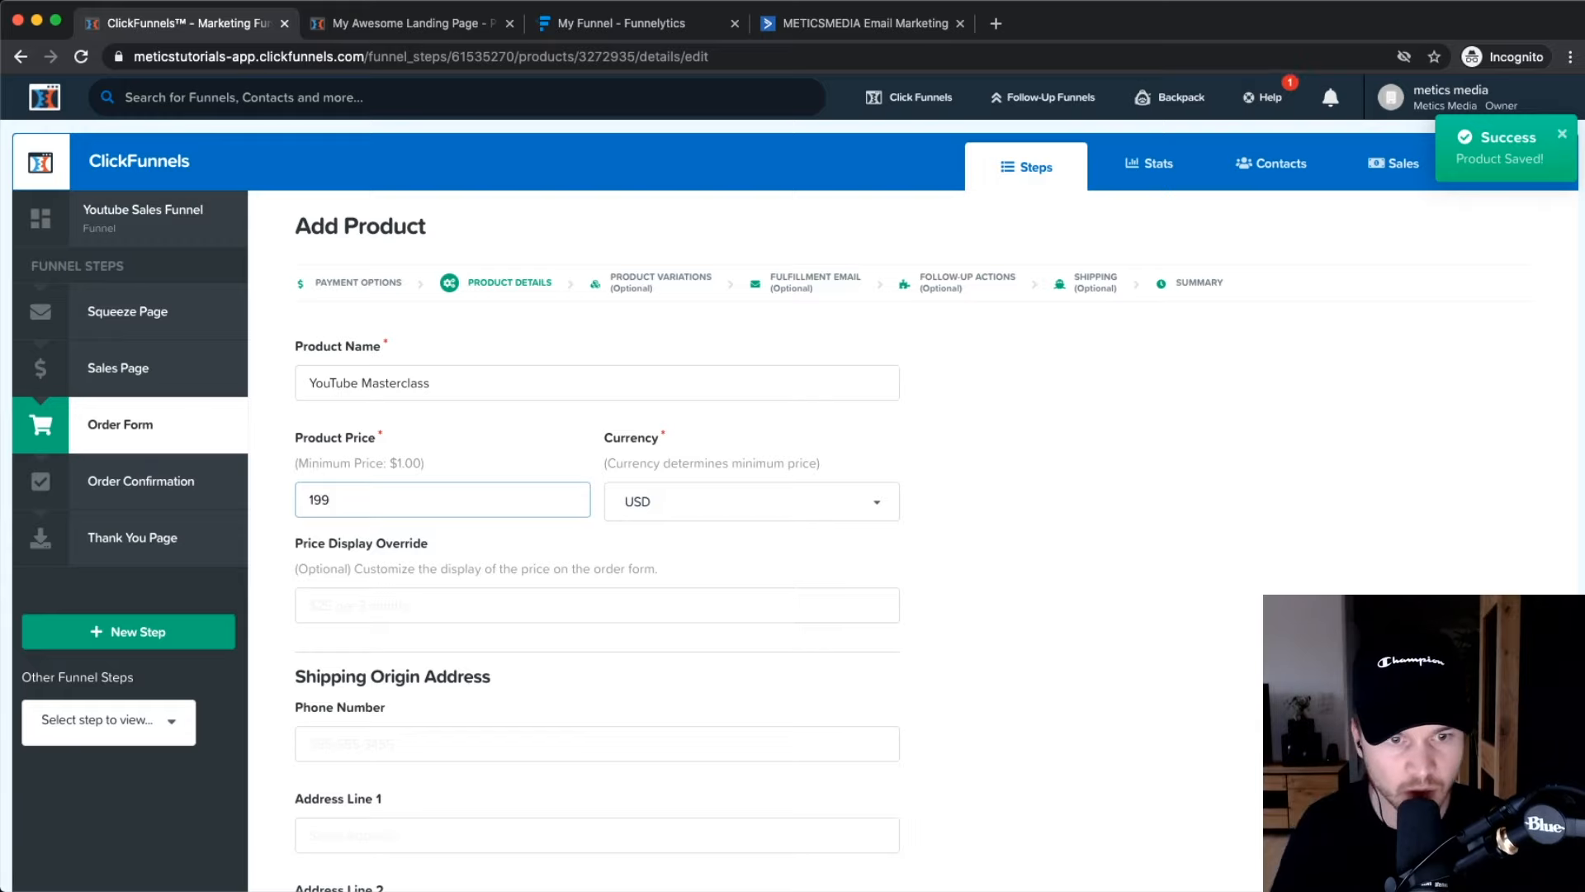
pyautogui.click(1021, 506)
# Review the remaining product fields, keeping Max Inventory at 0, and save the details.
pyautogui.scroll(-3, 451, 497)
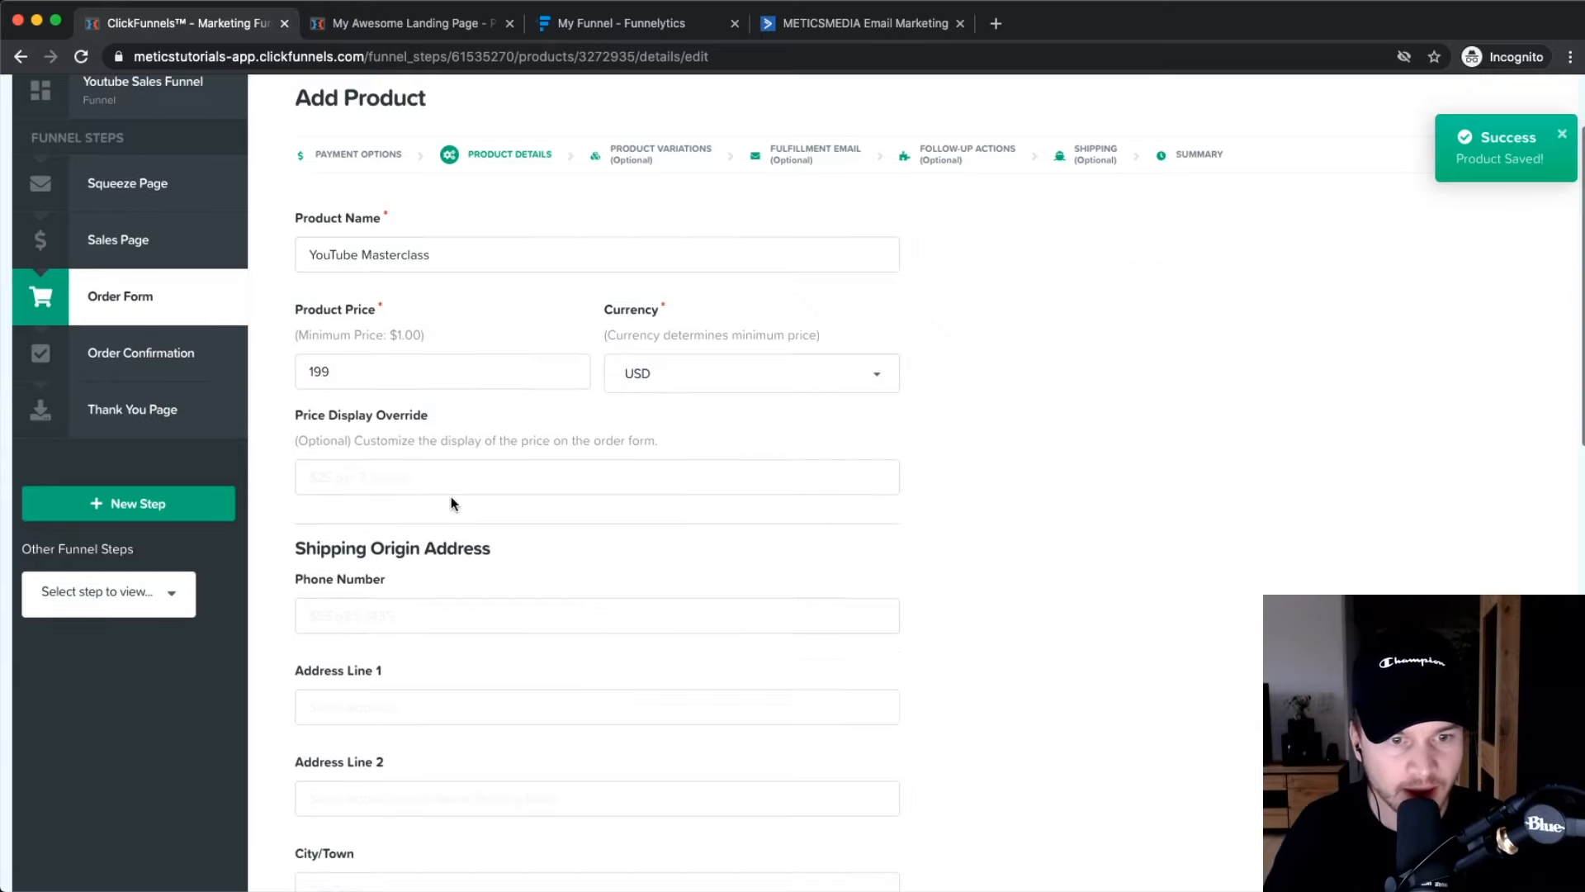
pyautogui.scroll(-2, 379, 454)
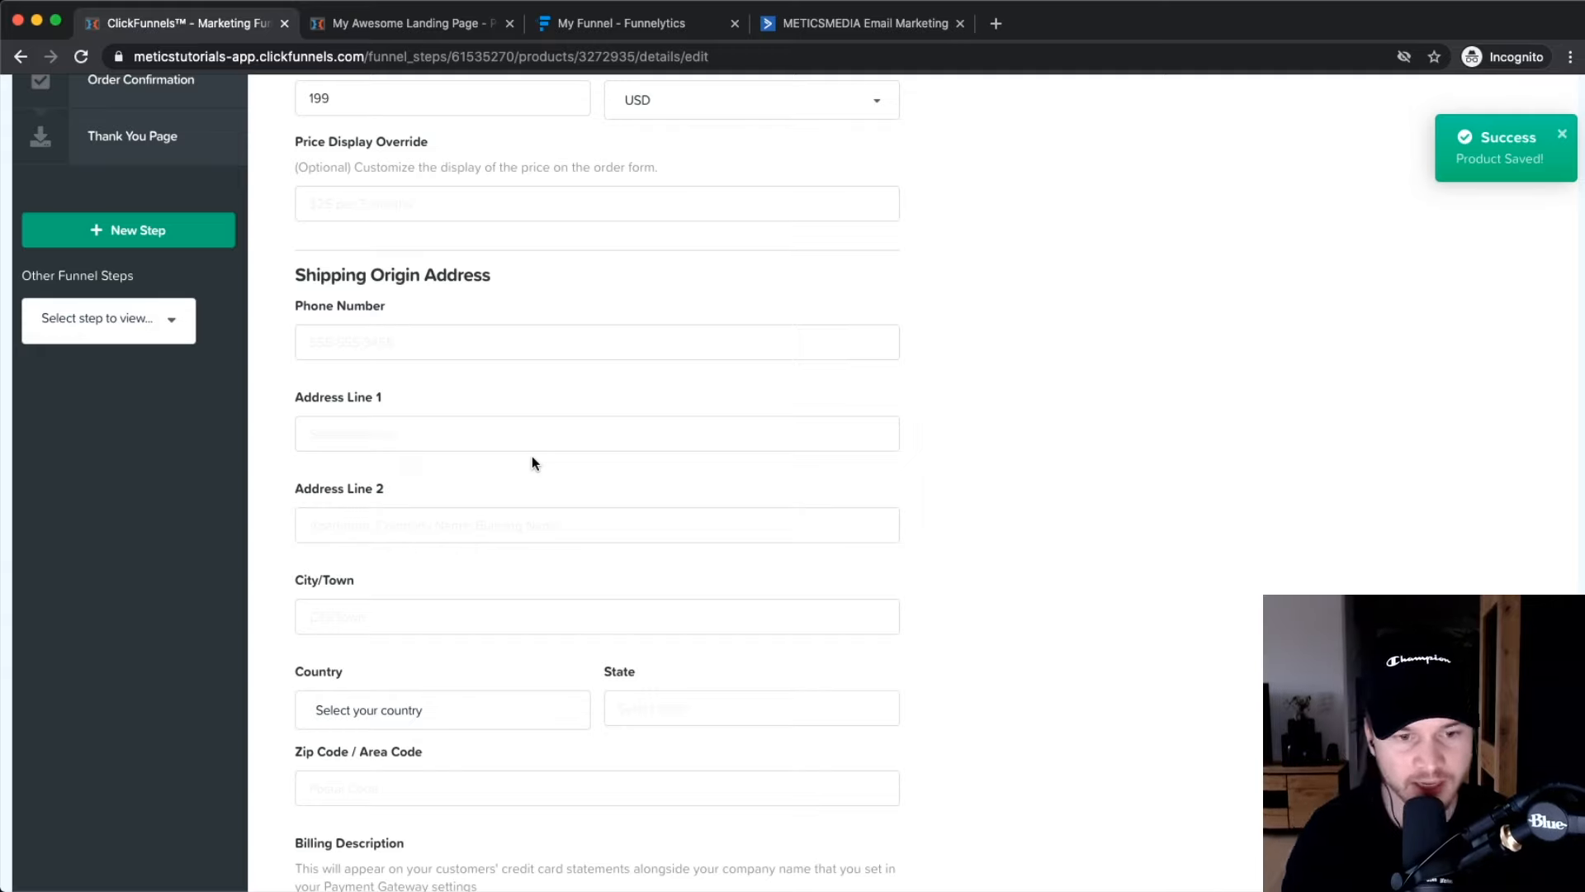
pyautogui.scroll(-6, 395, 346)
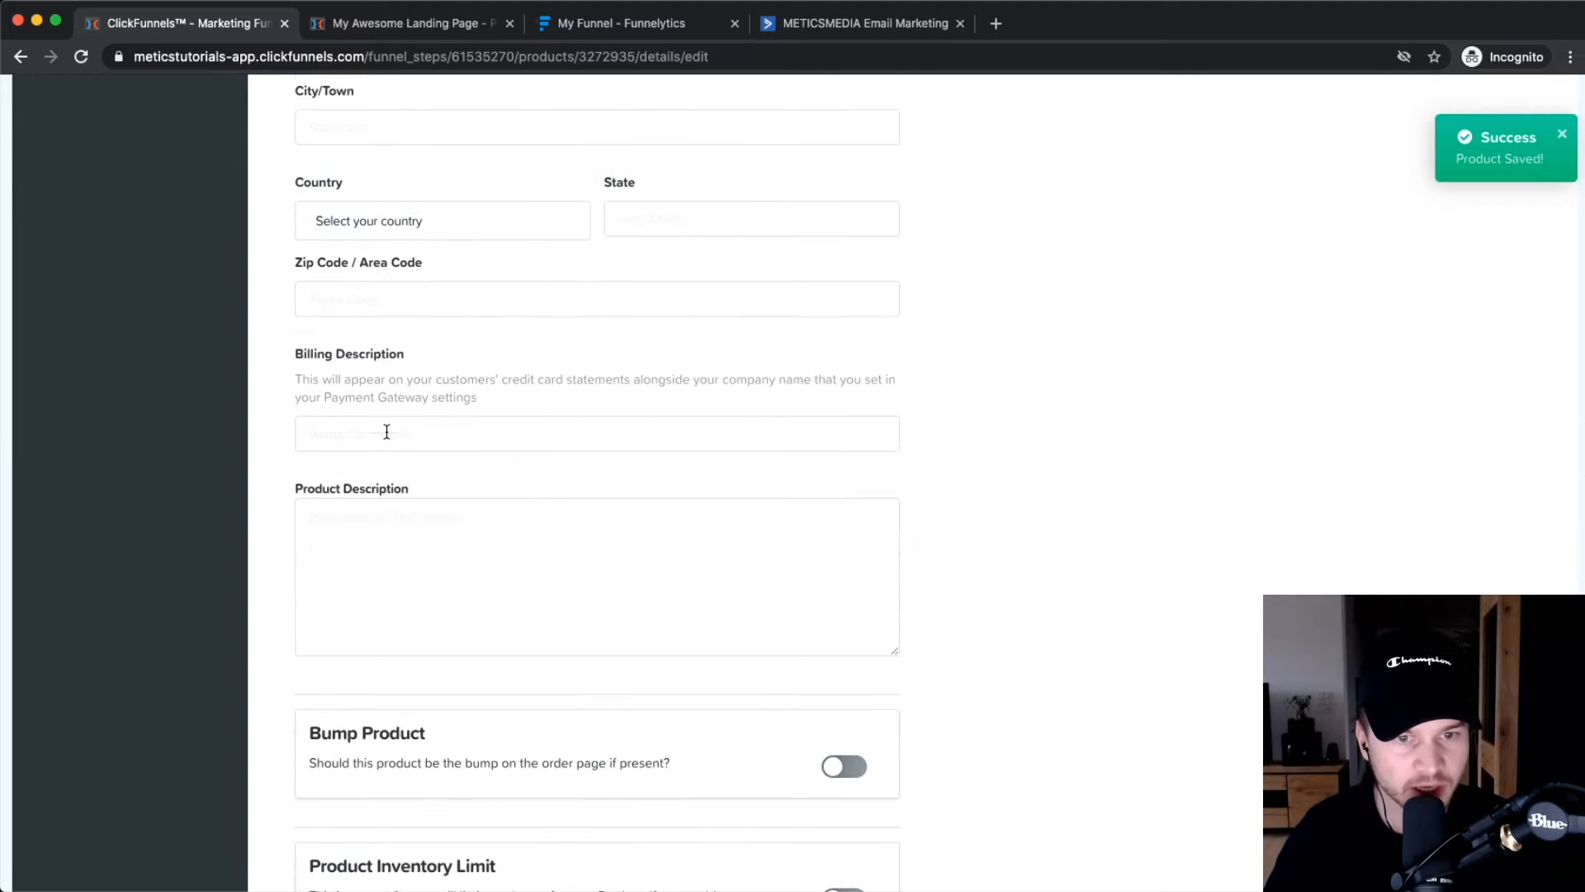
pyautogui.moveTo(494, 380); pyautogui.dragTo(661, 380)
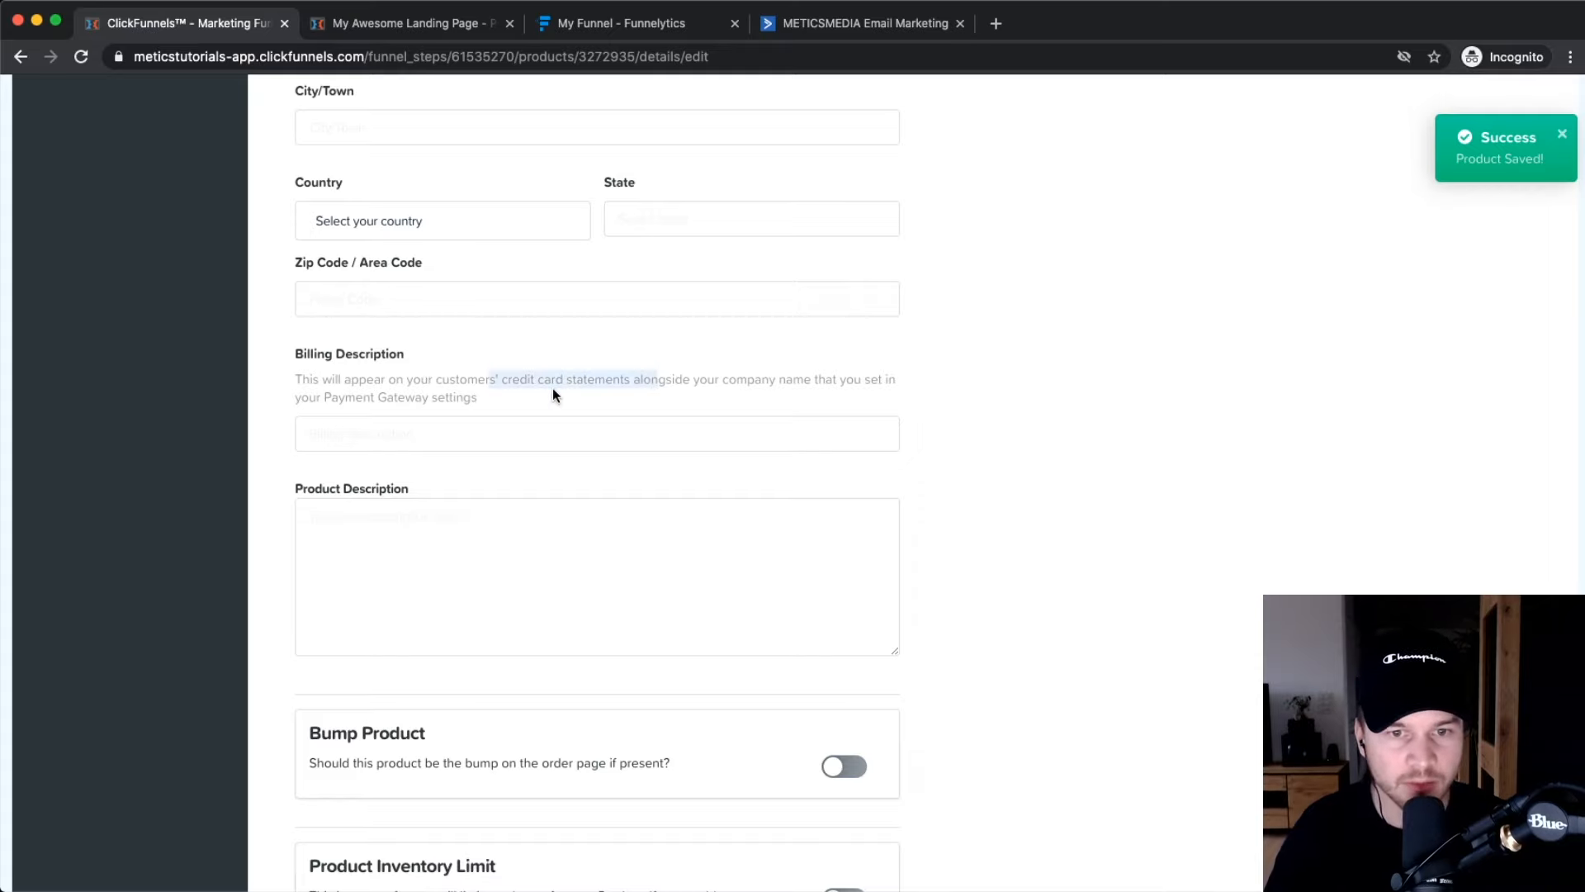
pyautogui.scroll(3, 552, 388)
pyautogui.scroll(-3, 524, 383)
pyautogui.click(1236, 522)
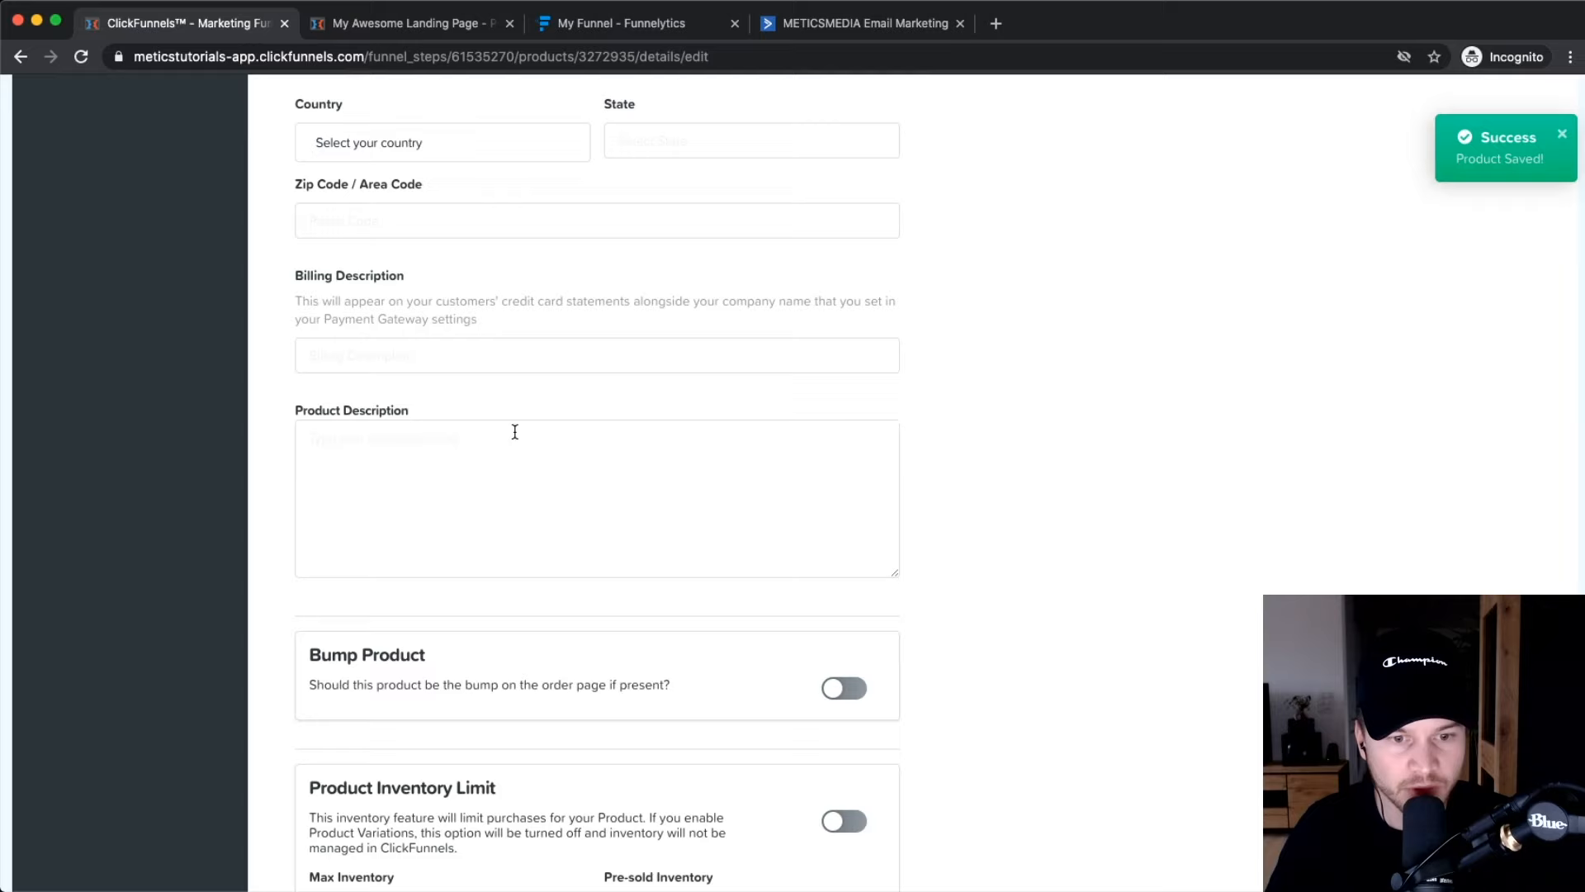
pyautogui.scroll(-5, 514, 432)
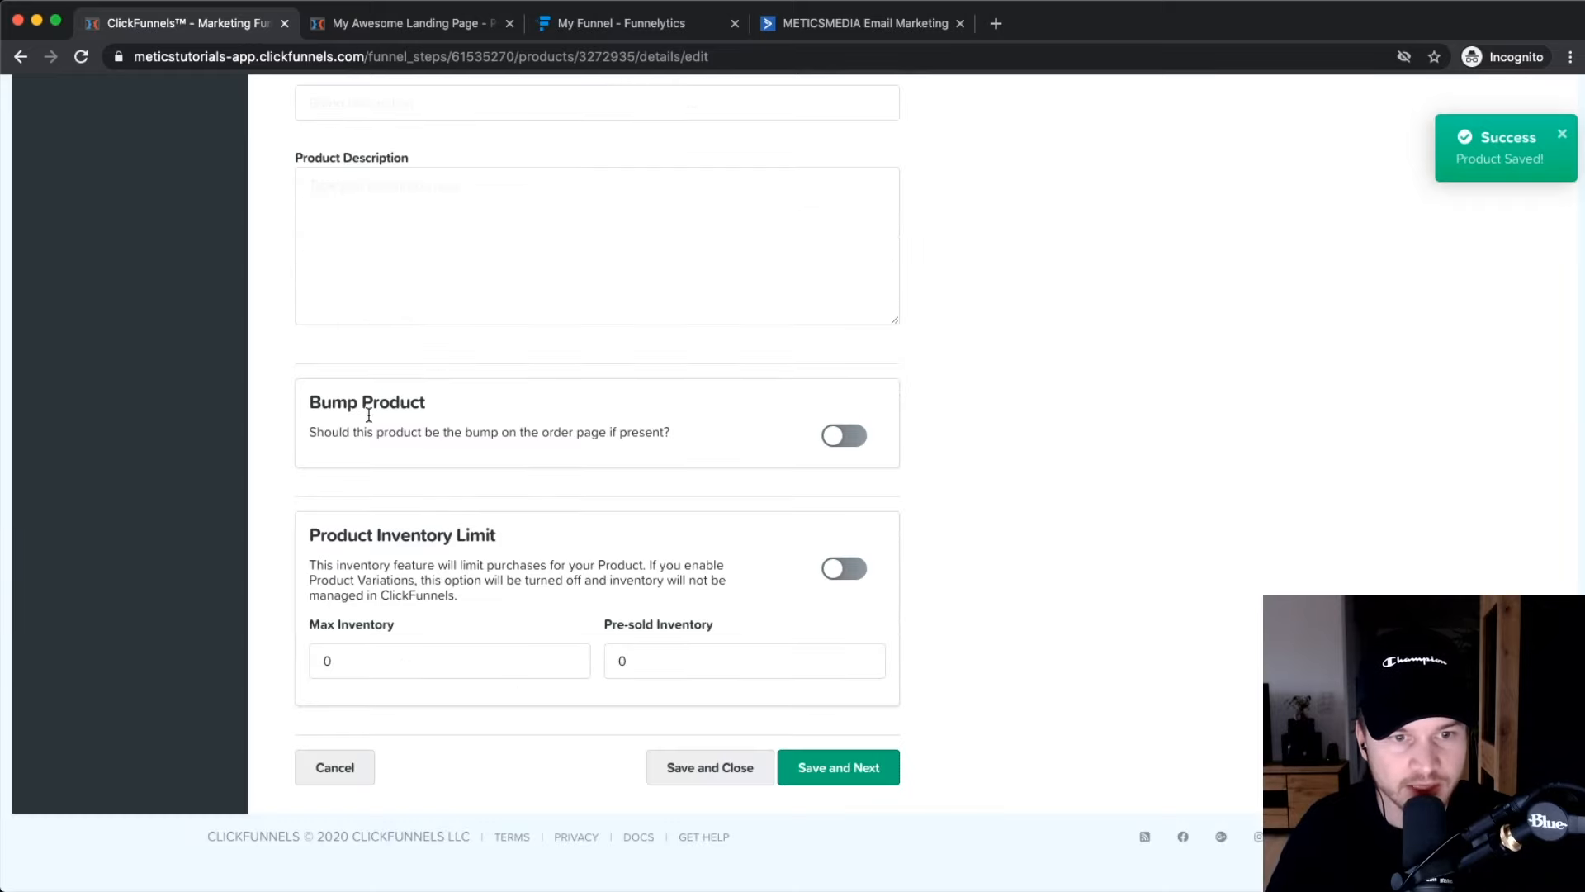
pyautogui.scroll(-1, 498, 495)
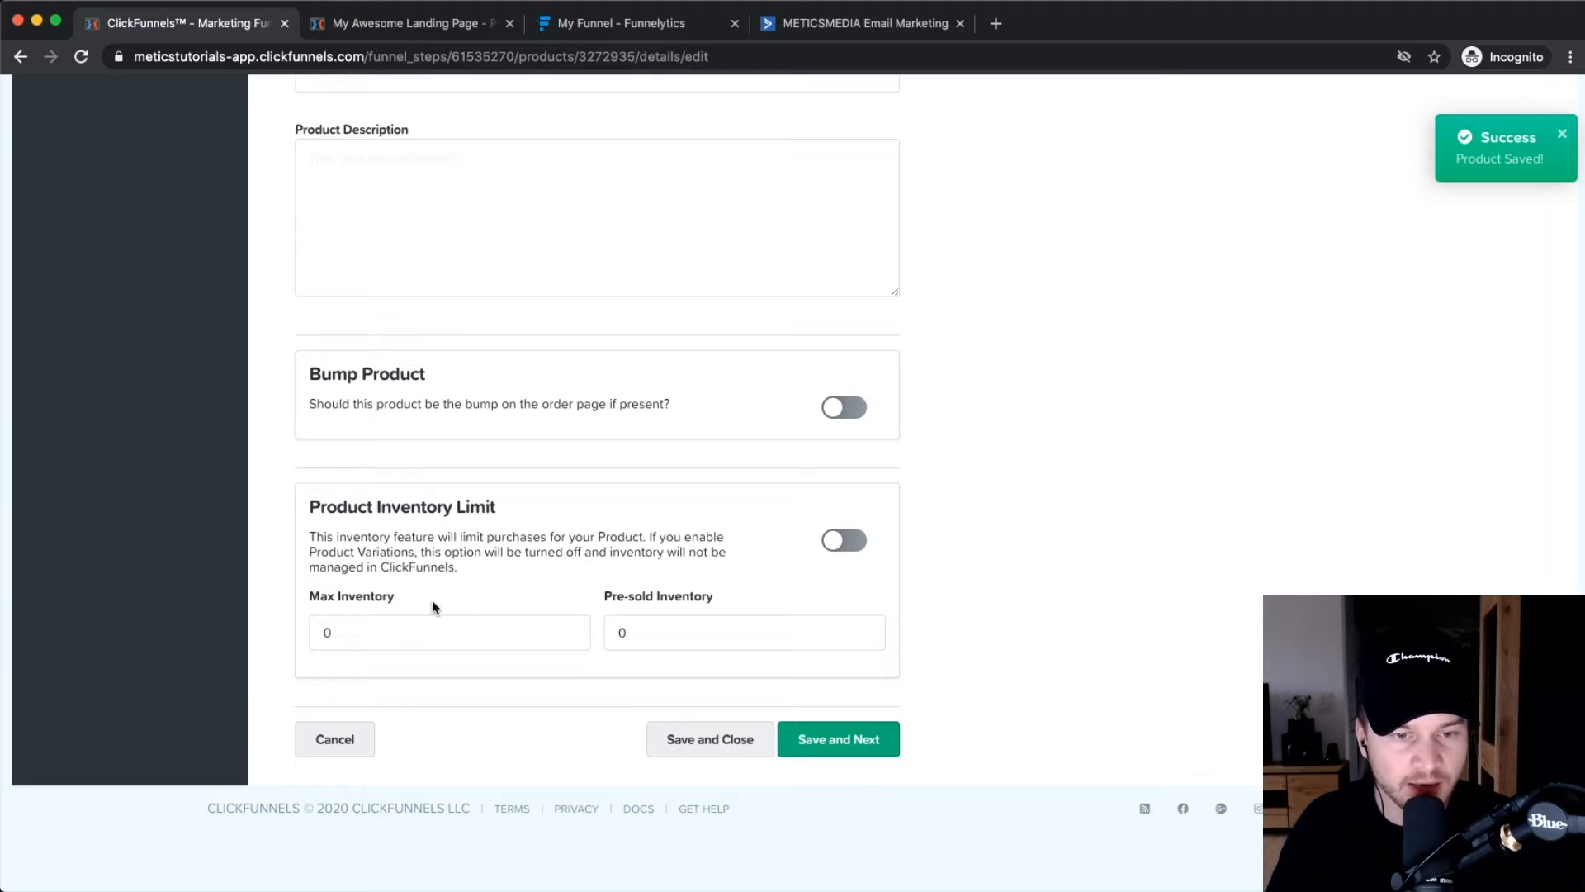
pyautogui.moveTo(369, 628); pyautogui.dragTo(278, 632)
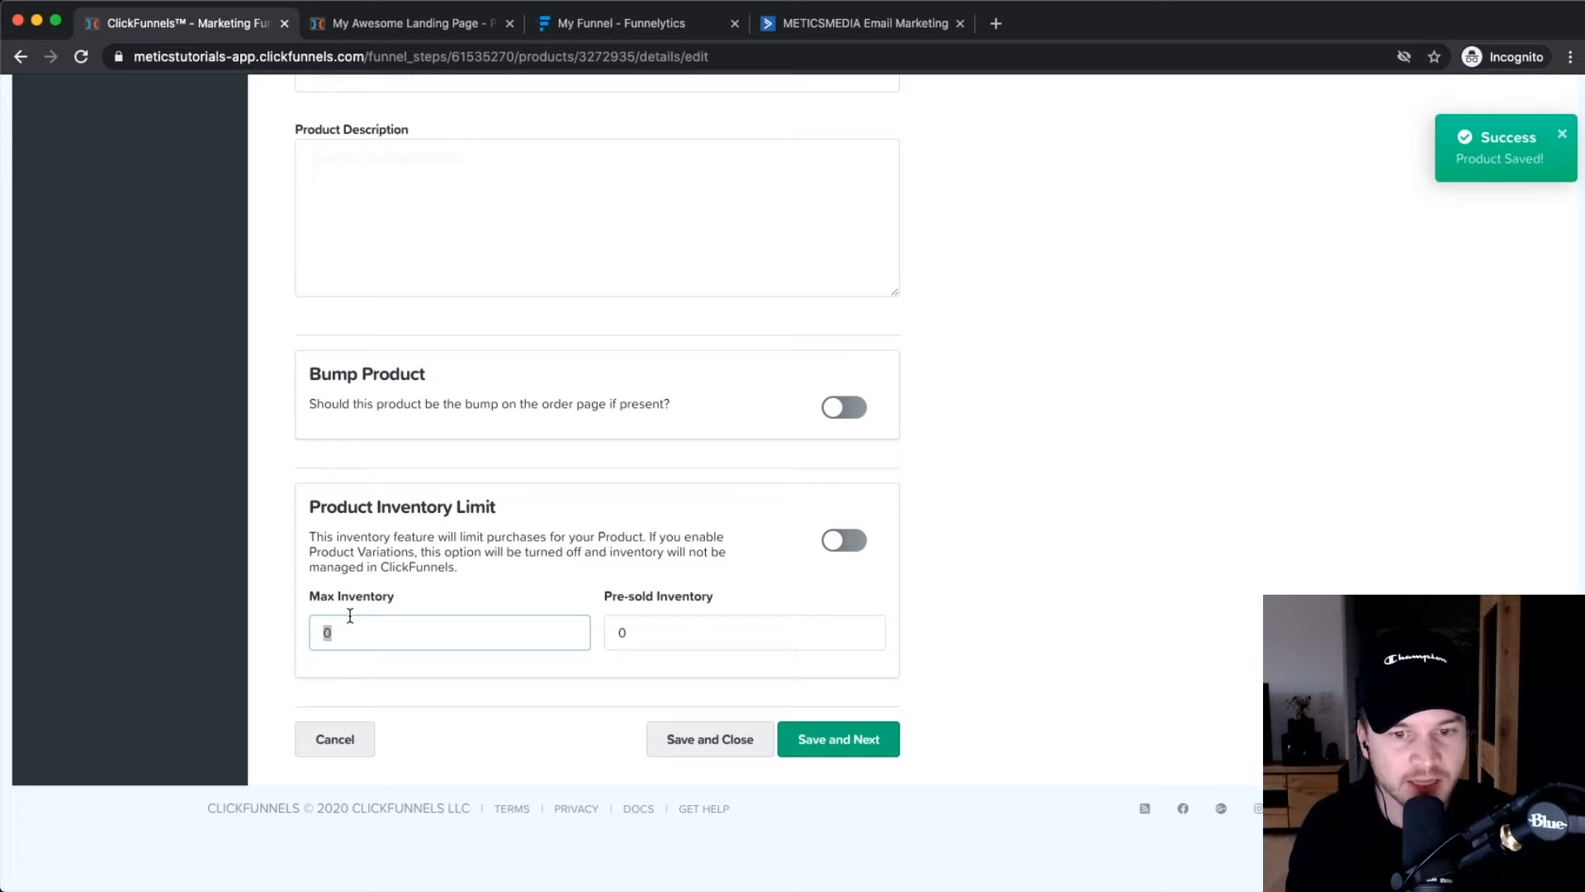
pyautogui.click(1185, 696)
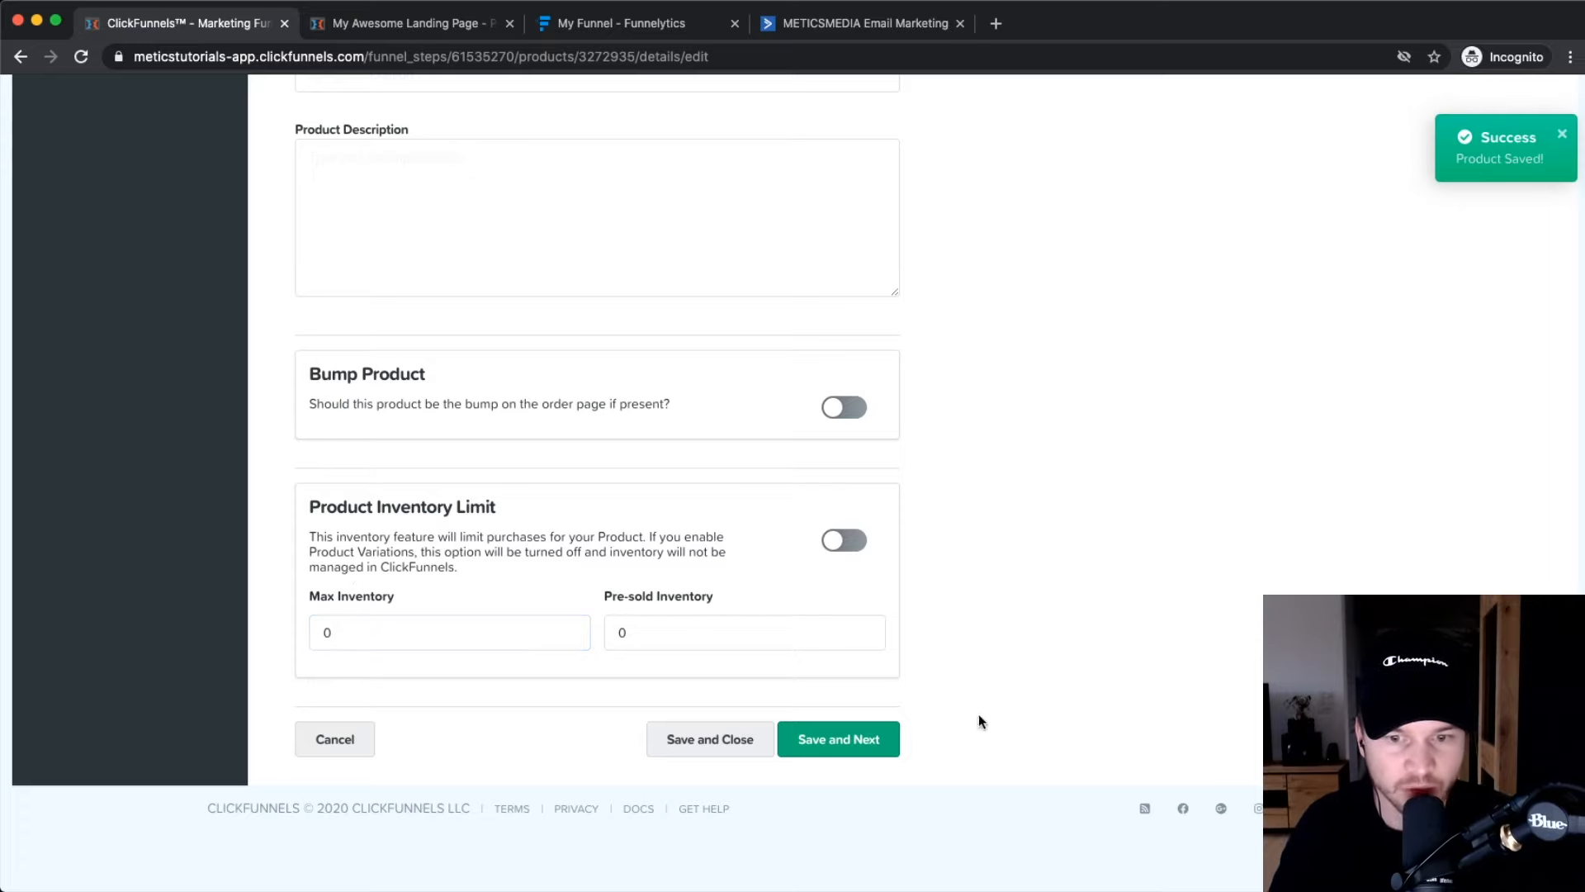
pyautogui.click(835, 741)
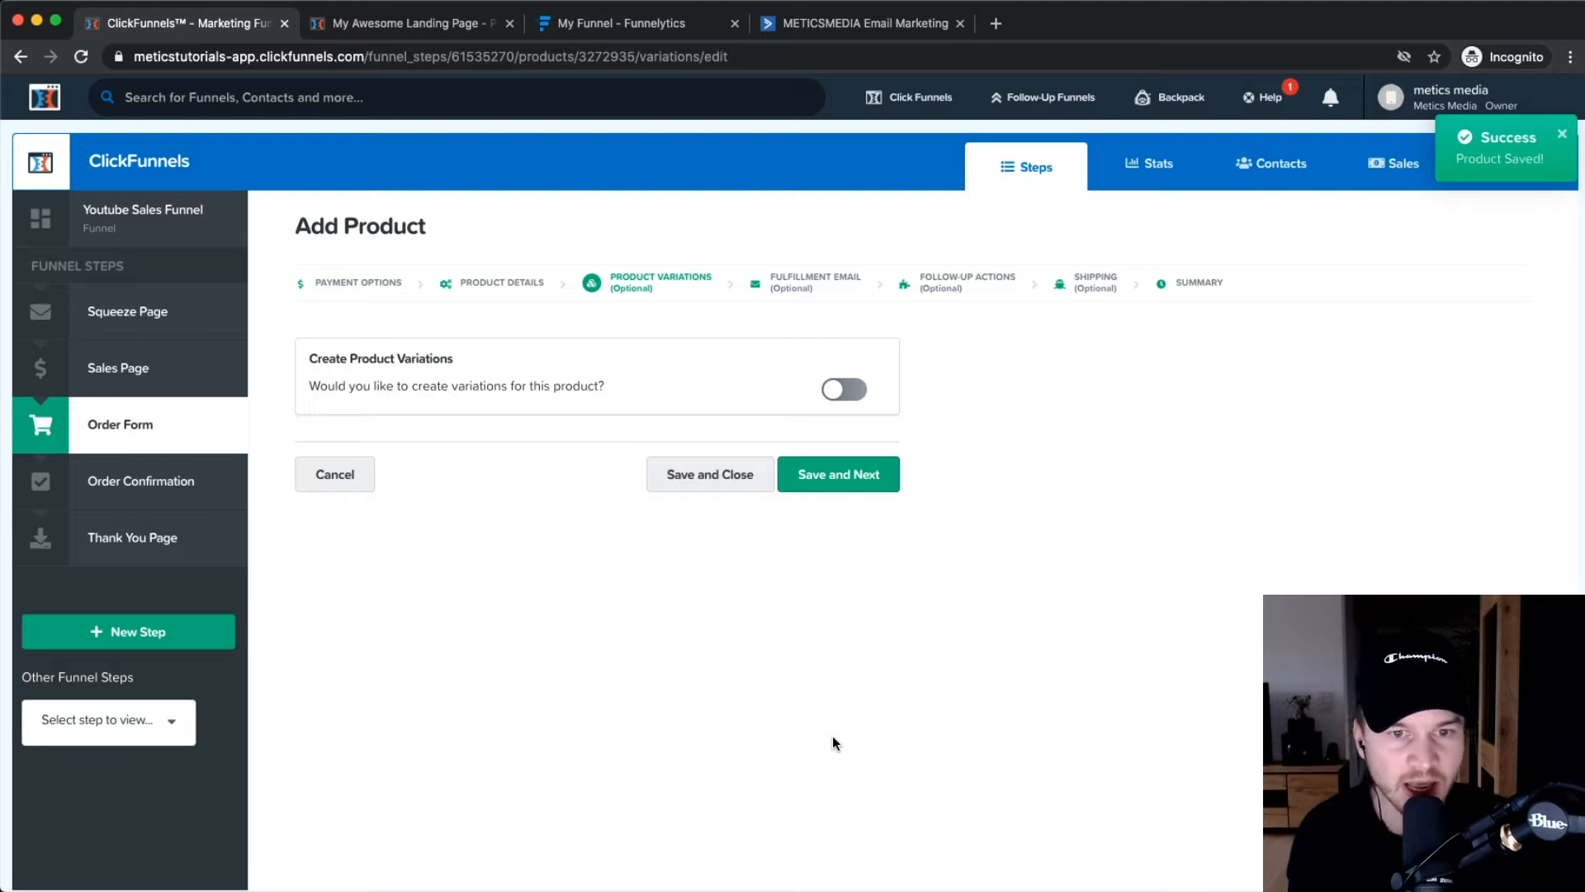
# Leave YouTube Masterclass without product variations and save the product step.
pyautogui.click(843, 389)
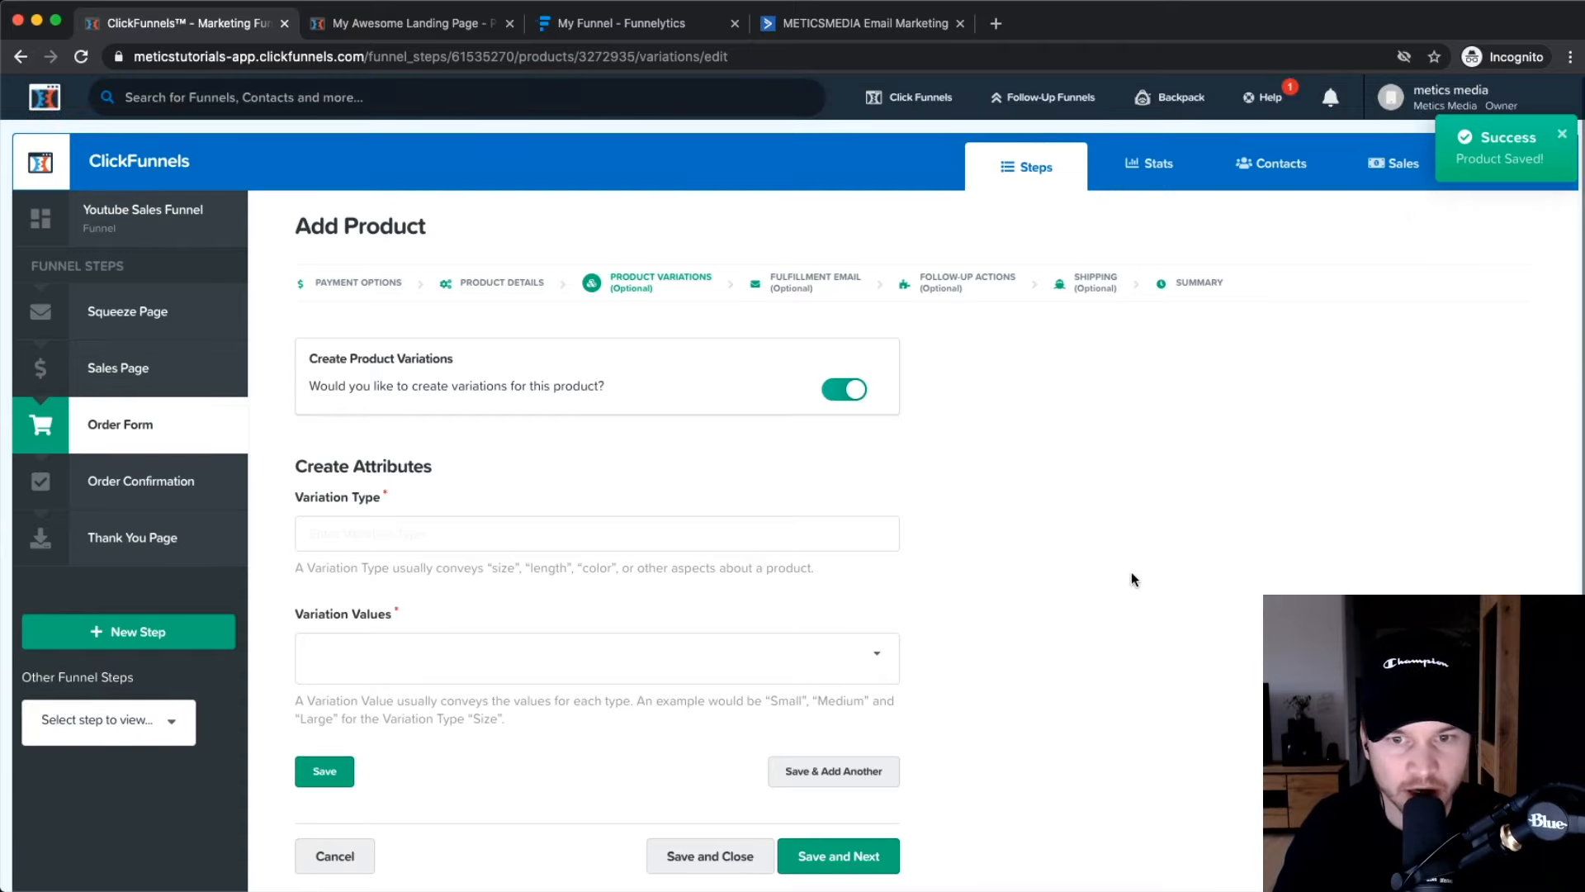
pyautogui.click(844, 389)
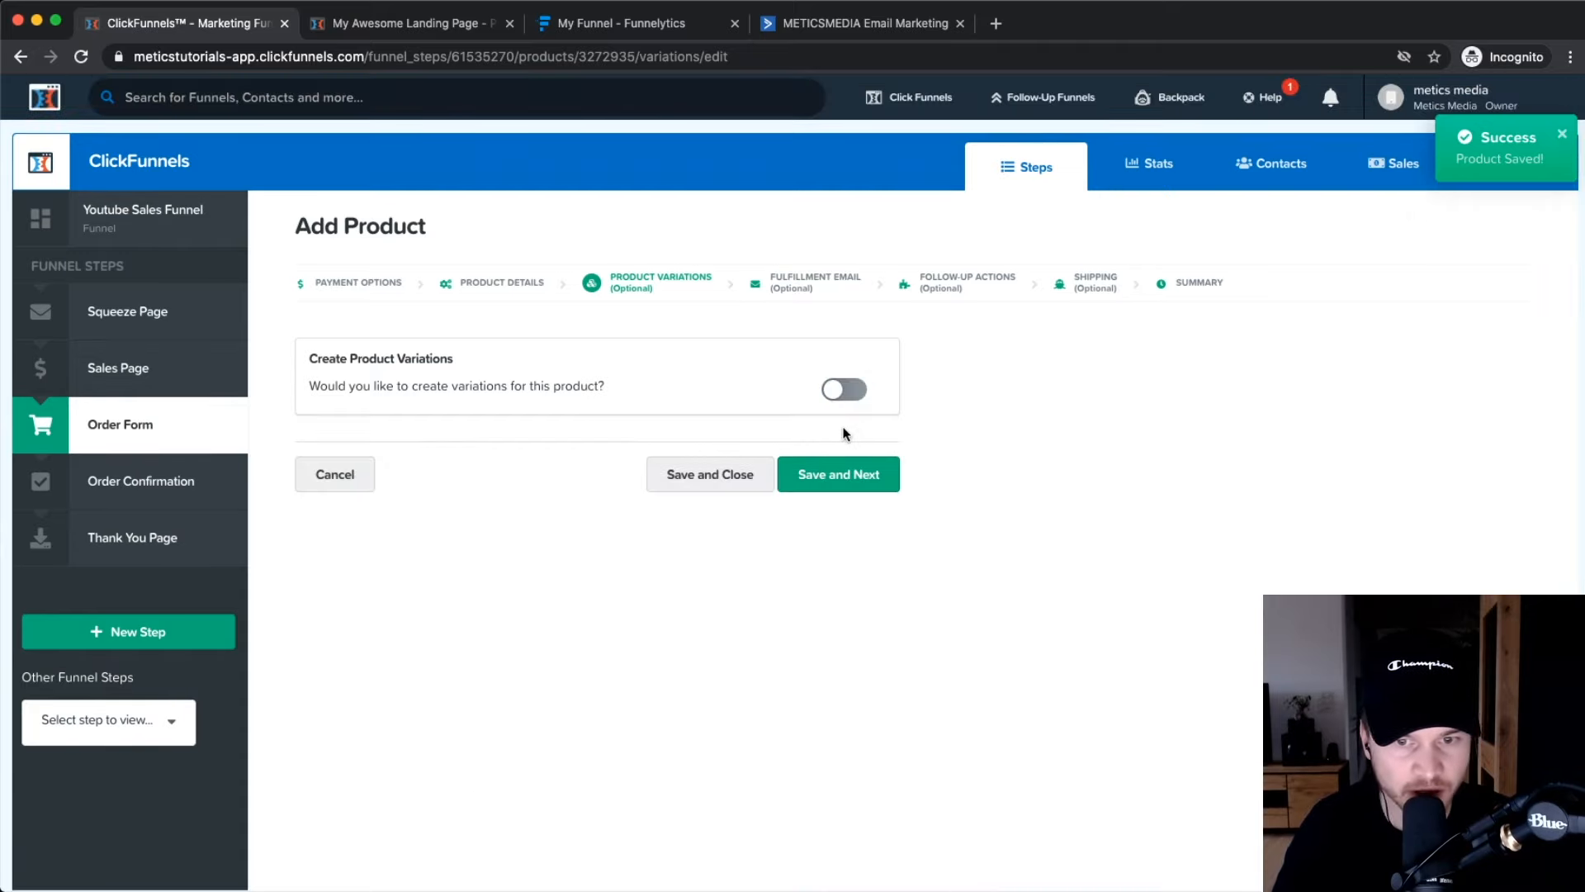
pyautogui.click(839, 477)
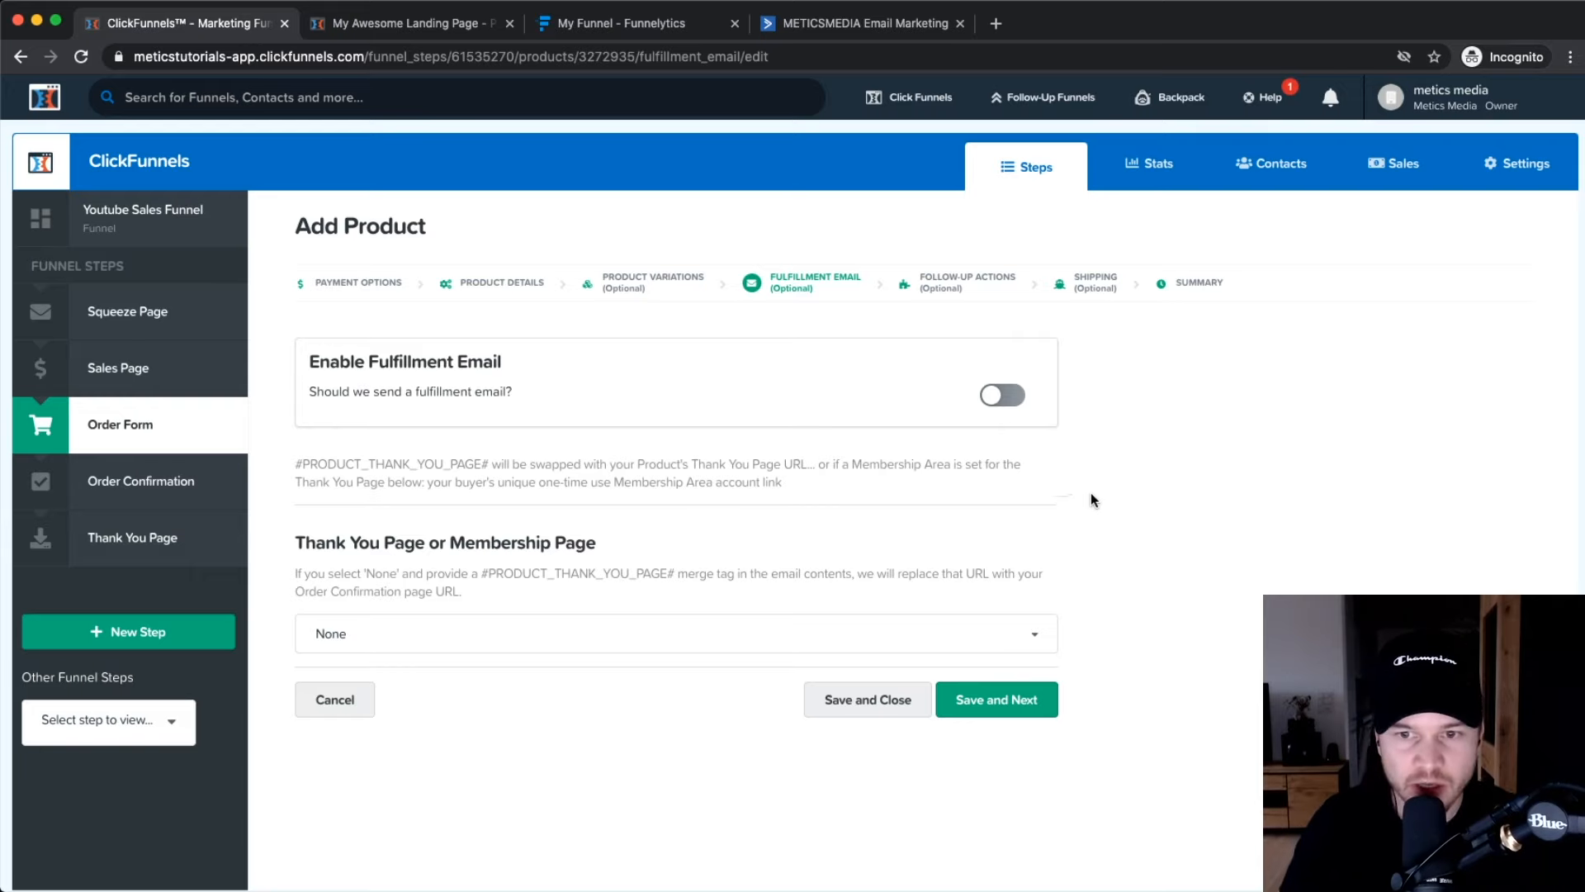
# Try a fulfillment email with subject 'Here's your access to my youtube masterclass', then switch it off.
pyautogui.scroll(3, 1006, 399)
pyautogui.click(1006, 400)
pyautogui.scroll(-3, 543, 497)
pyautogui.scroll(-3, 542, 503)
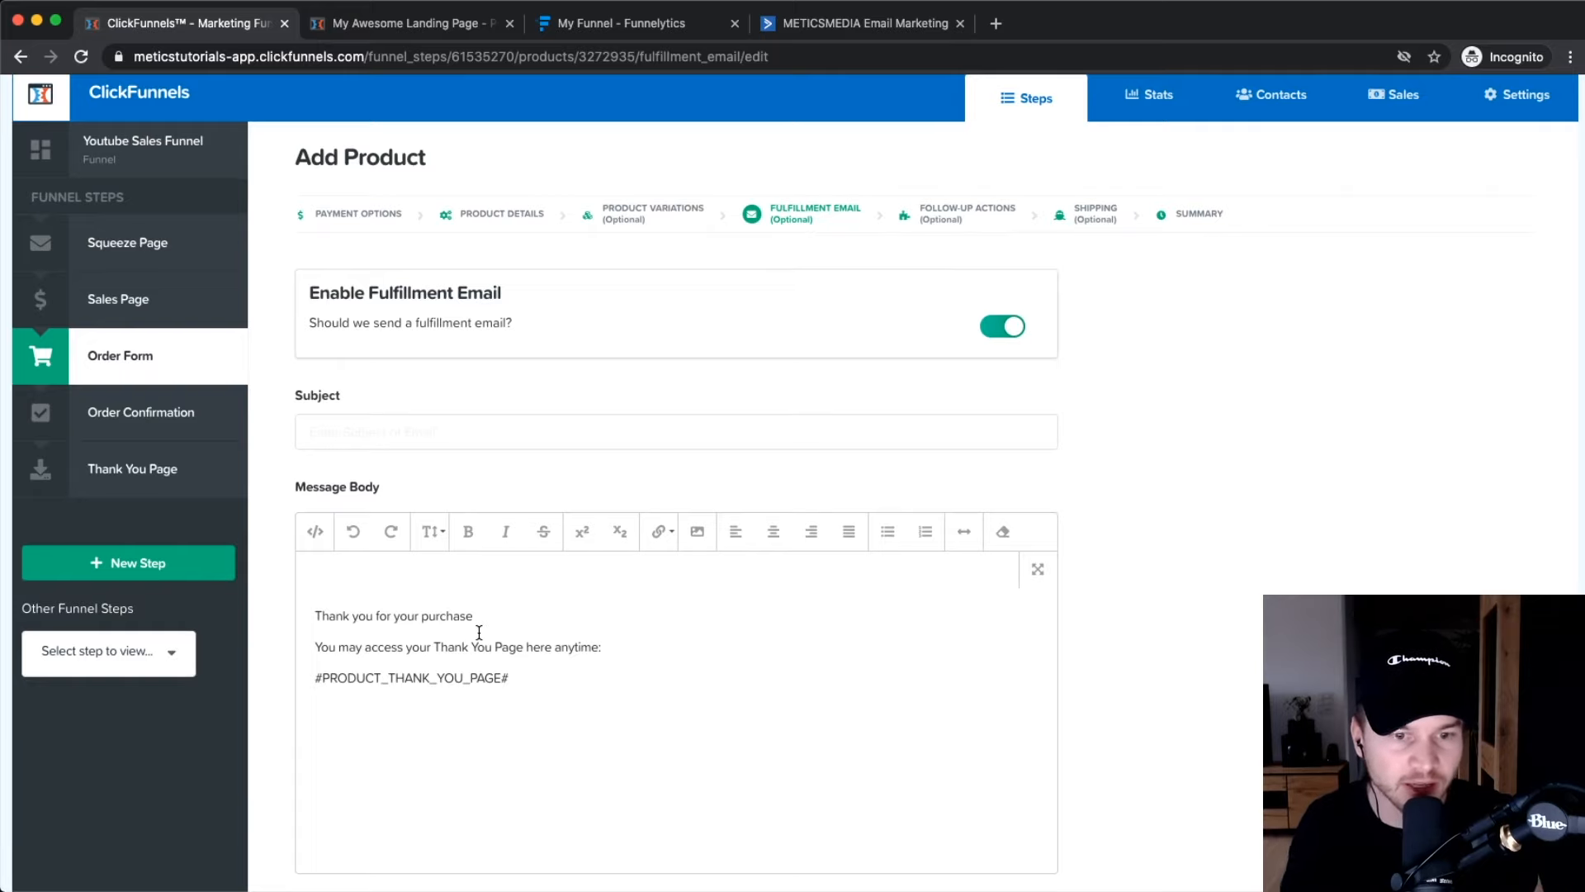
pyautogui.click(388, 438)
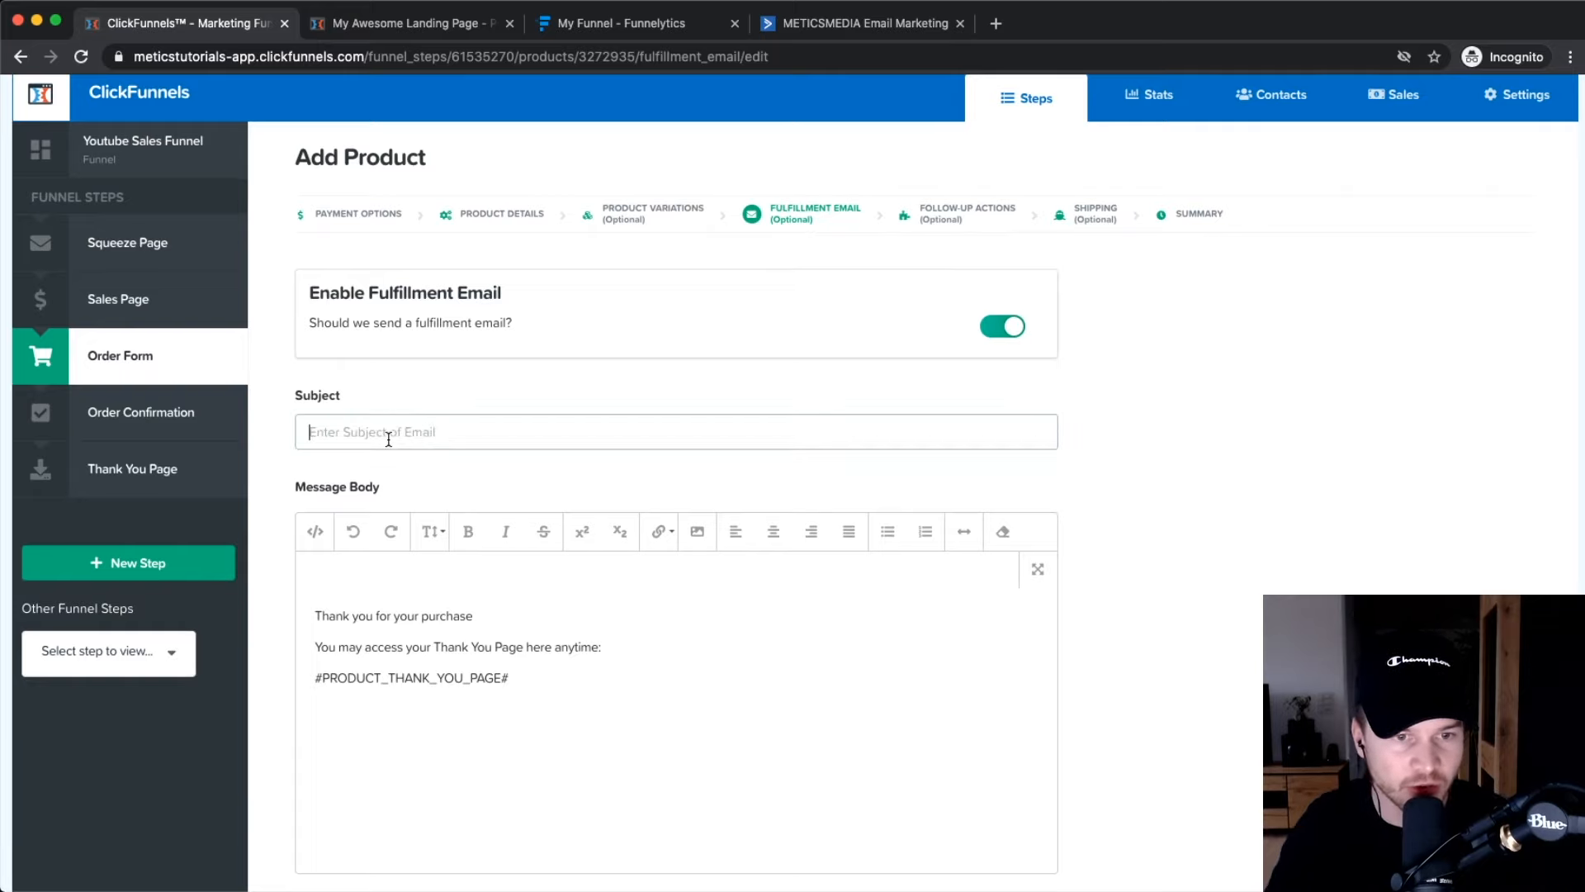
pyautogui.write('Here')
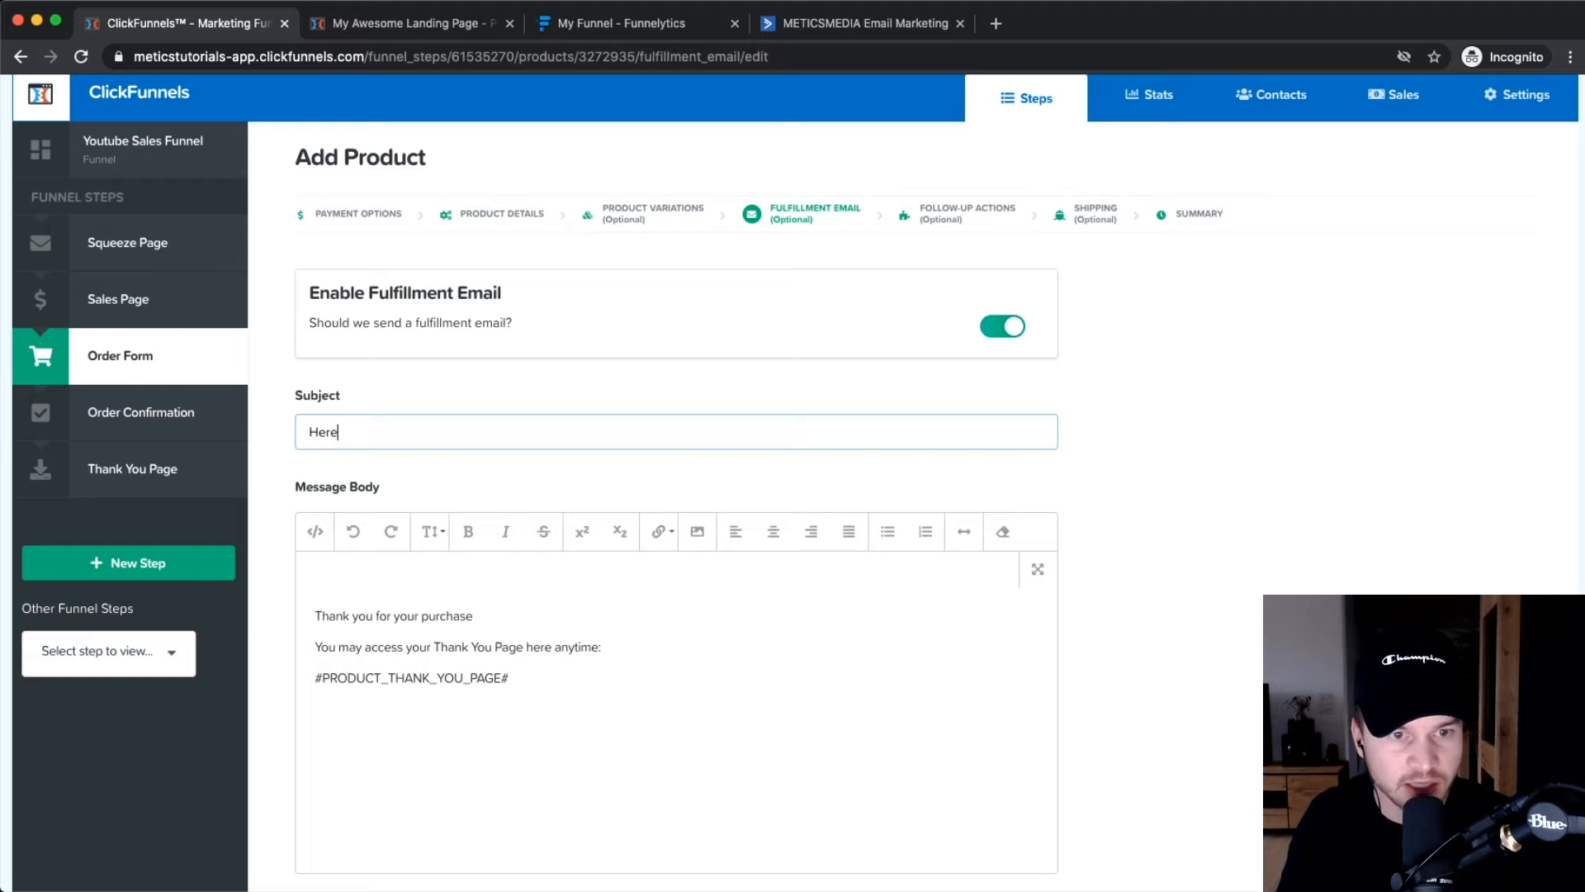
pyautogui.write("'s your ac")
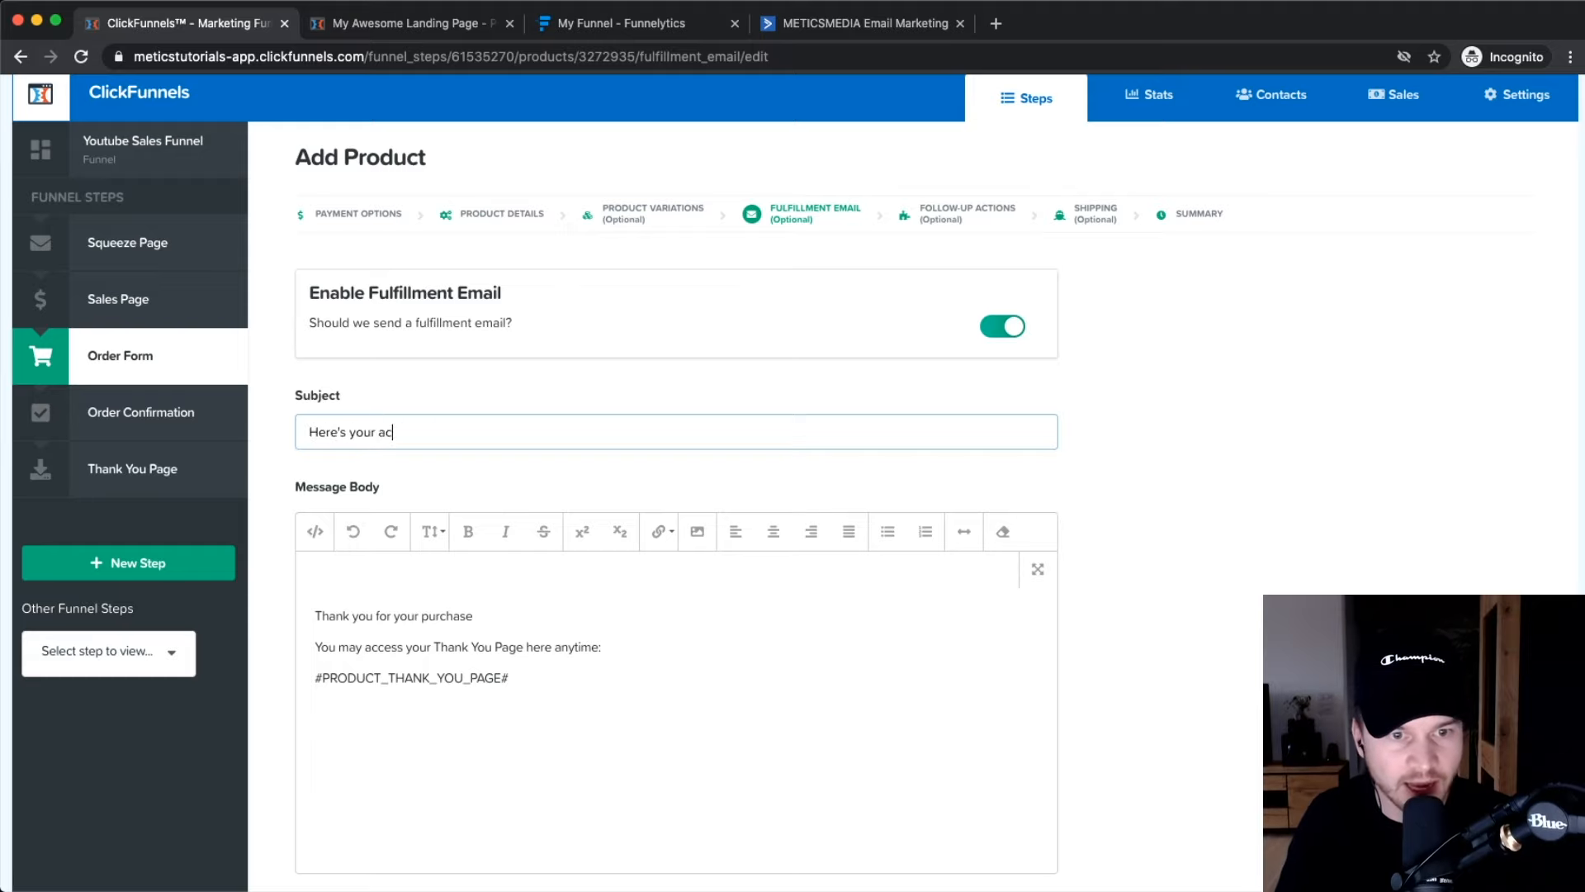
pyautogui.write('cess to my youtube')
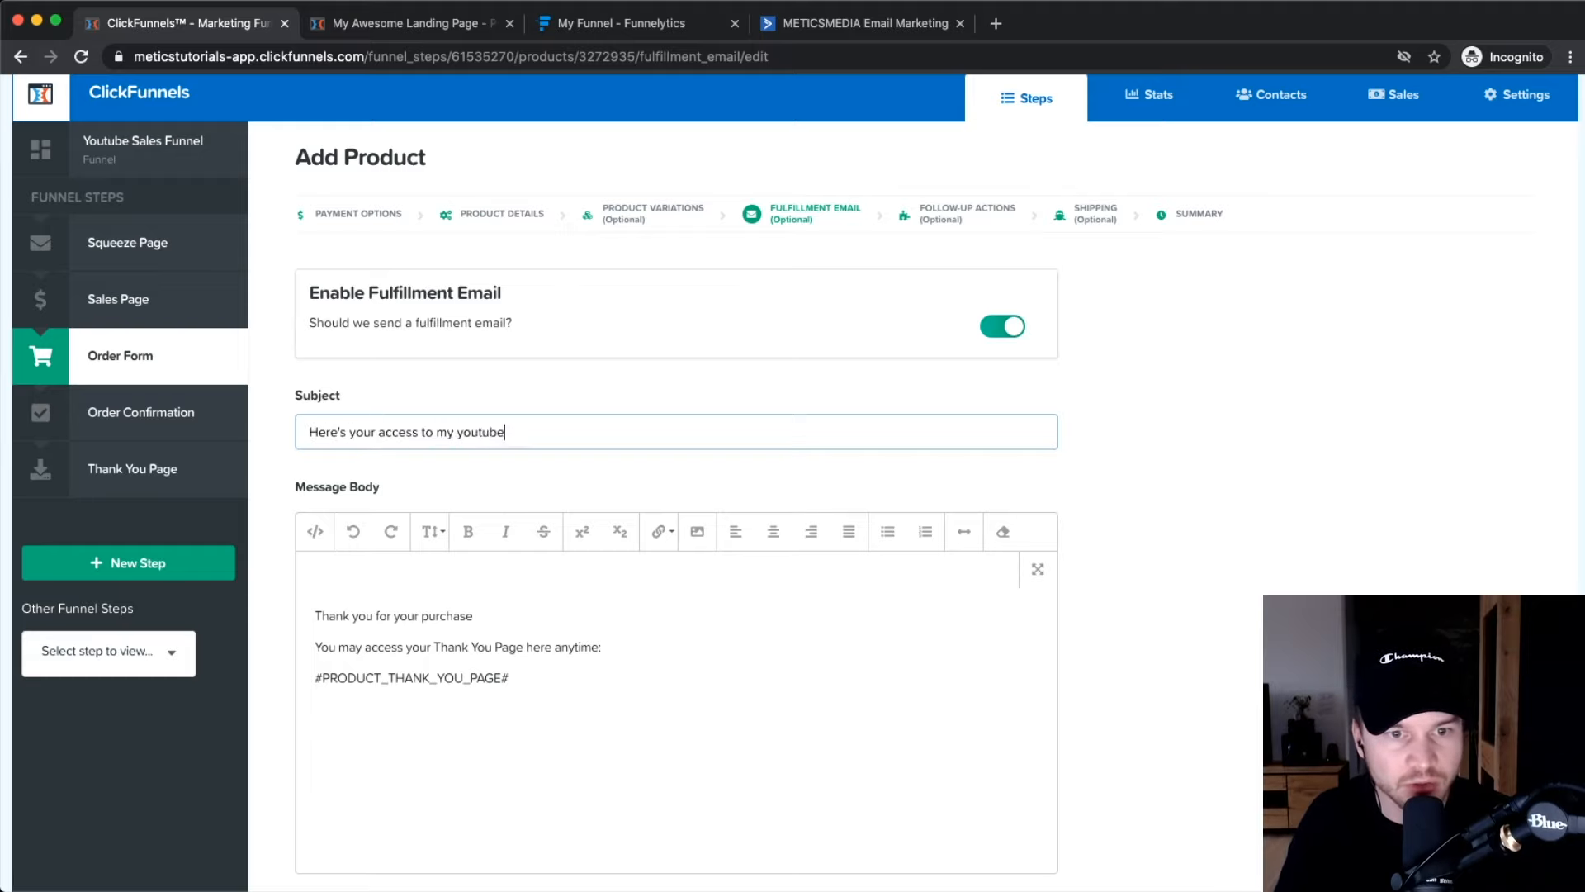
pyautogui.write(' masterclass')
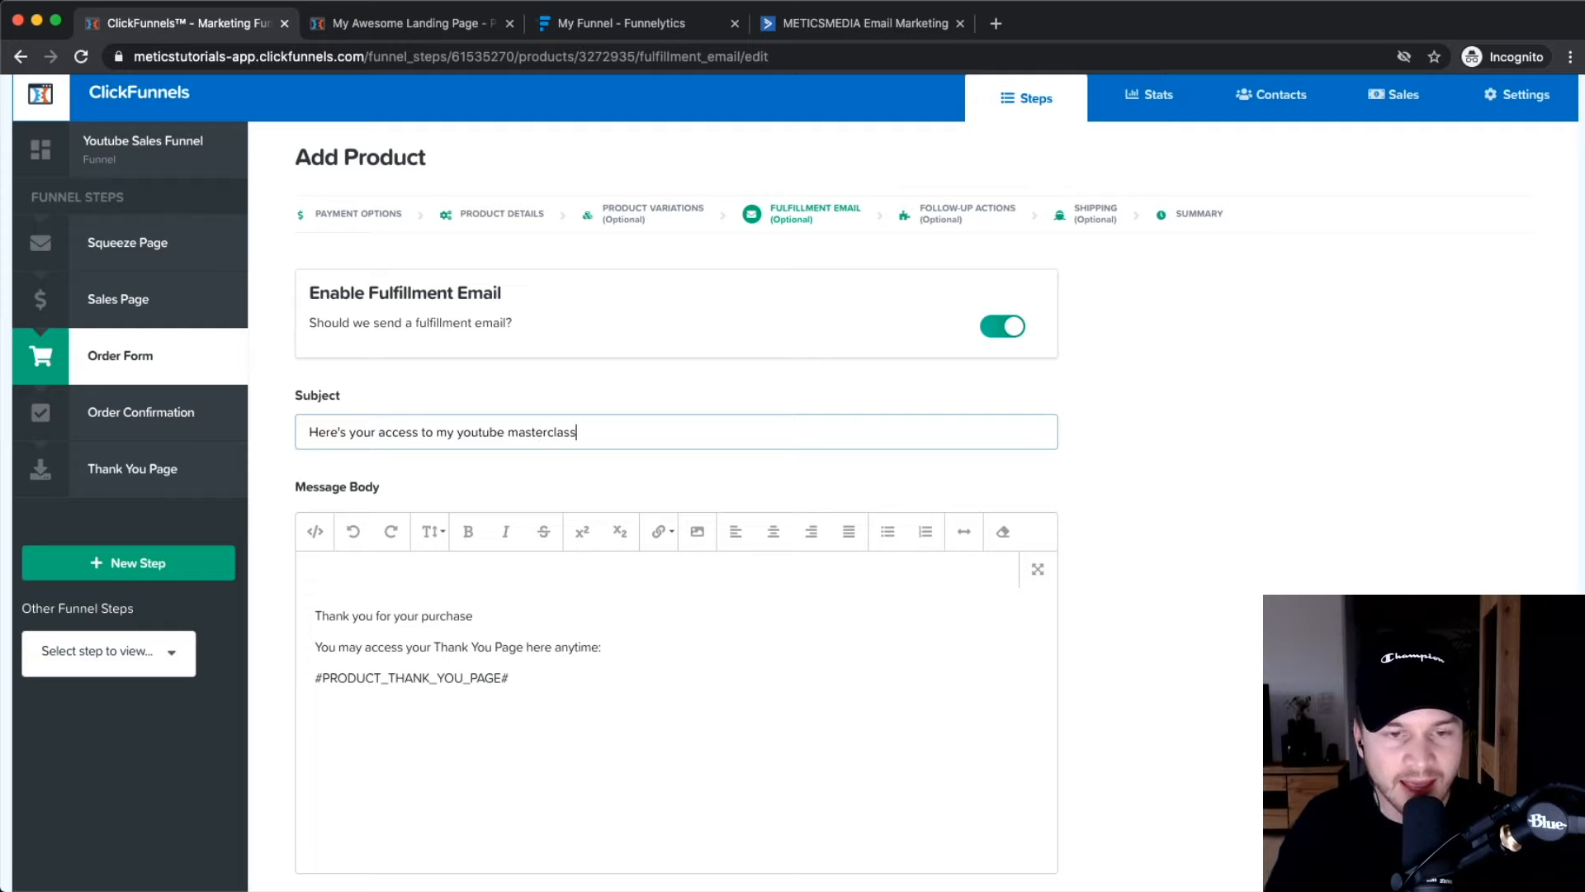
pyautogui.scroll(-1, 495, 643)
pyautogui.click(364, 553)
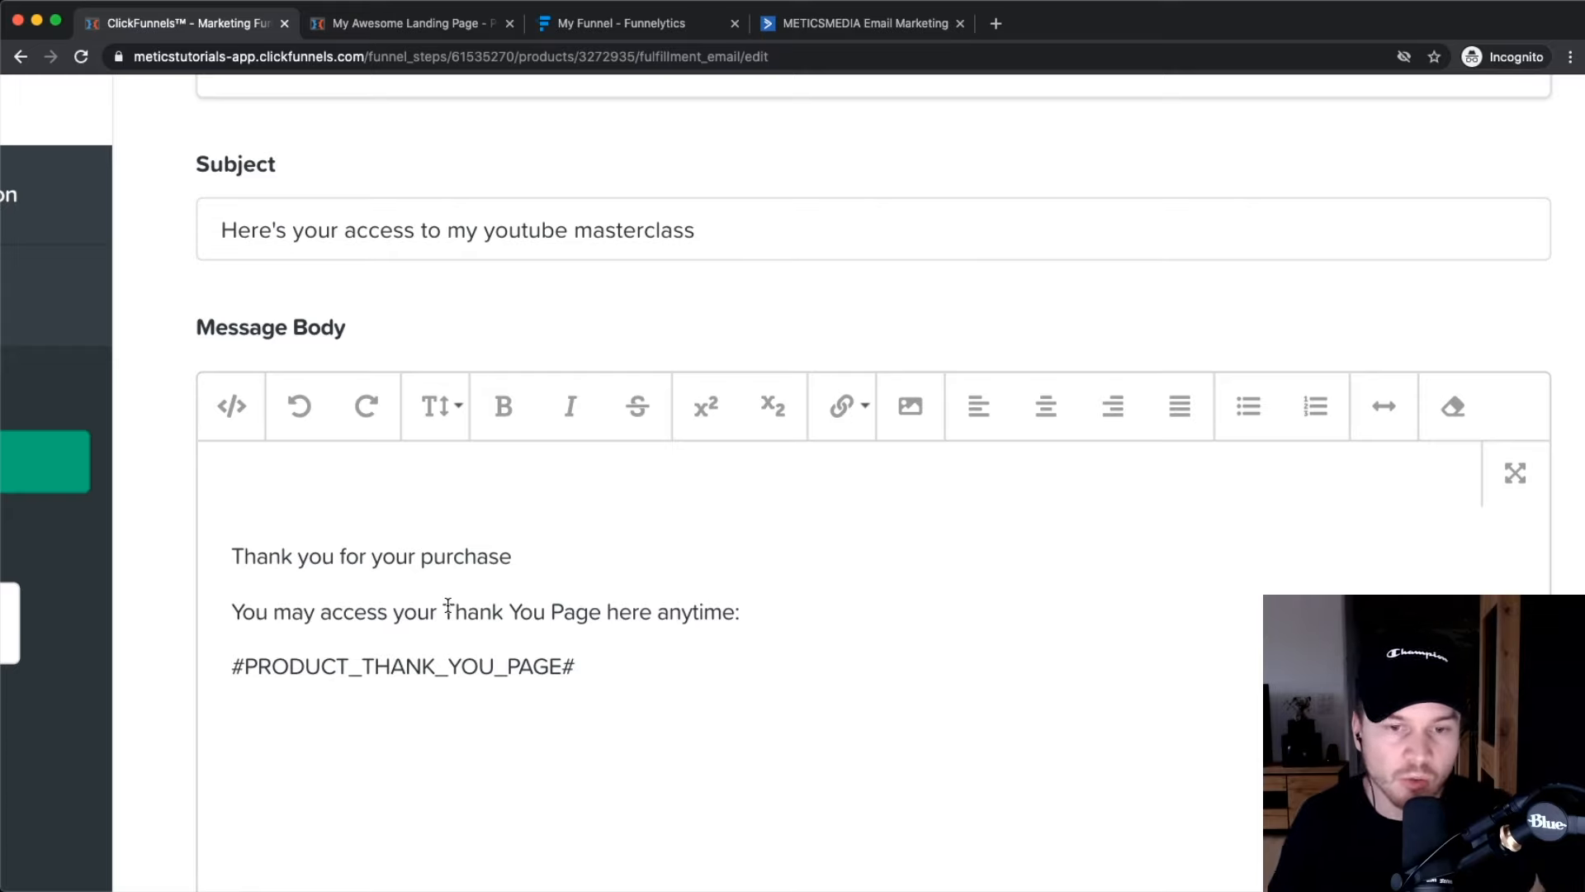
pyautogui.scroll(-5, 448, 605)
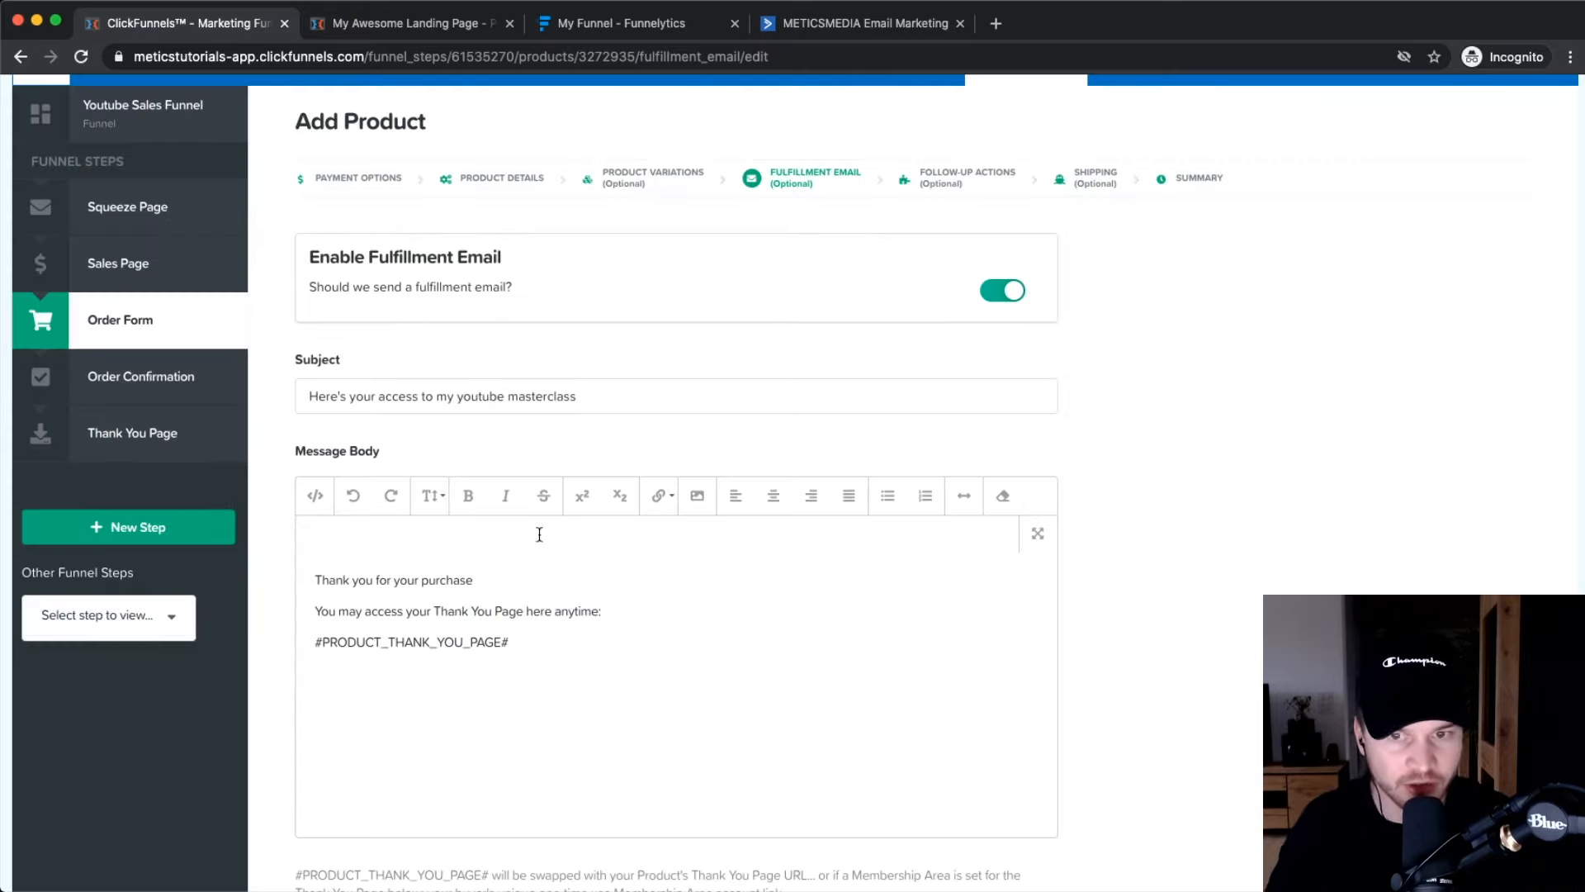
pyautogui.click(996, 295)
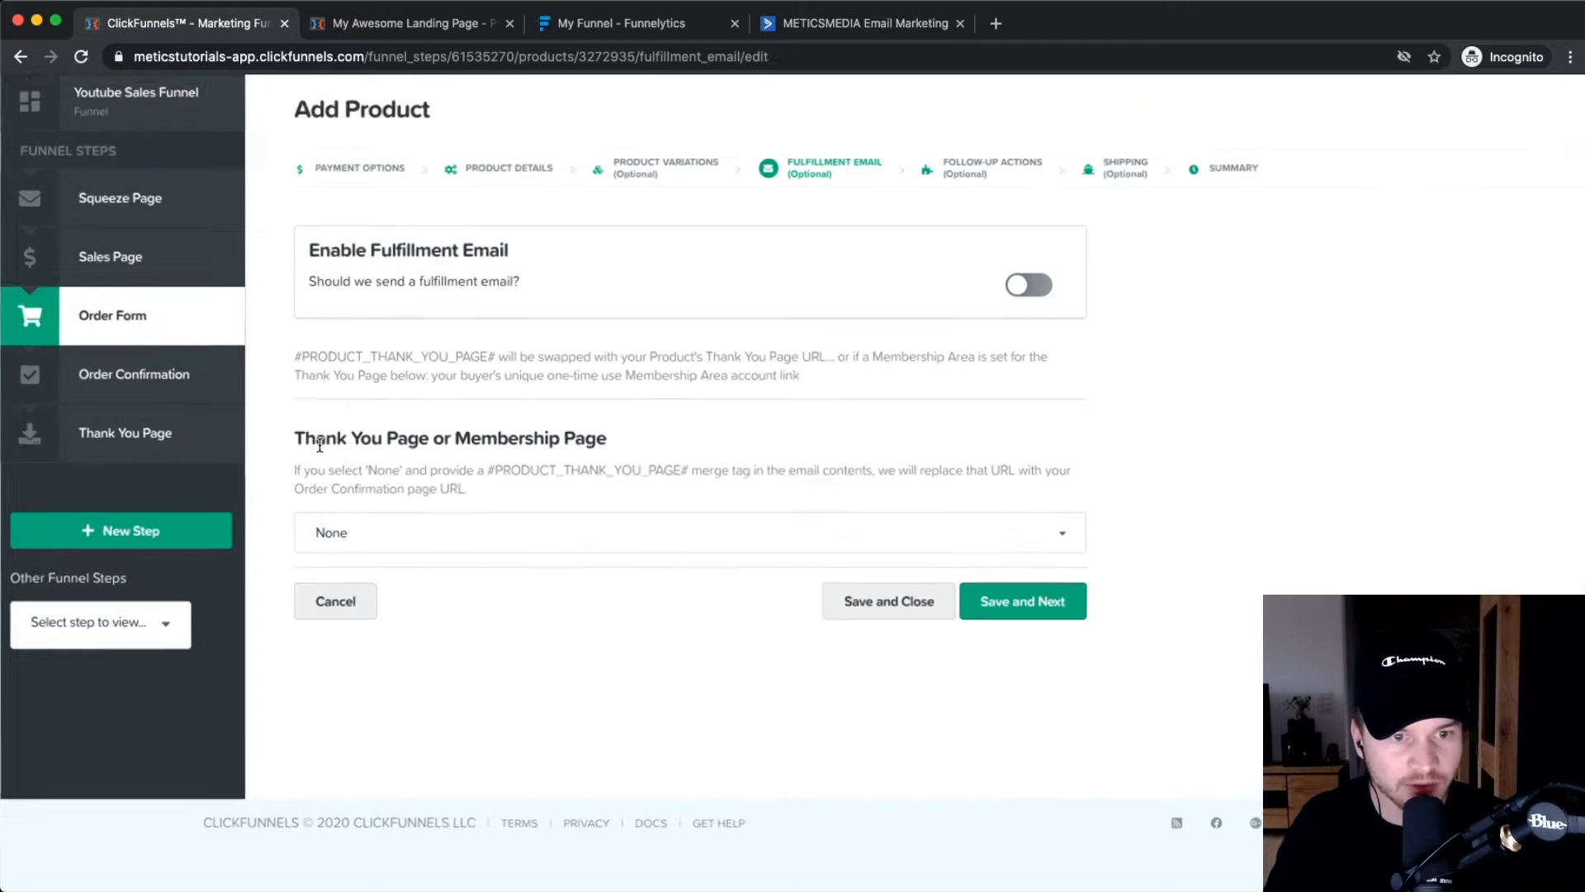
# Keep the thank-you page set to None and save to reach Follow-Up Actions.
pyautogui.click(441, 513)
pyautogui.click(408, 565)
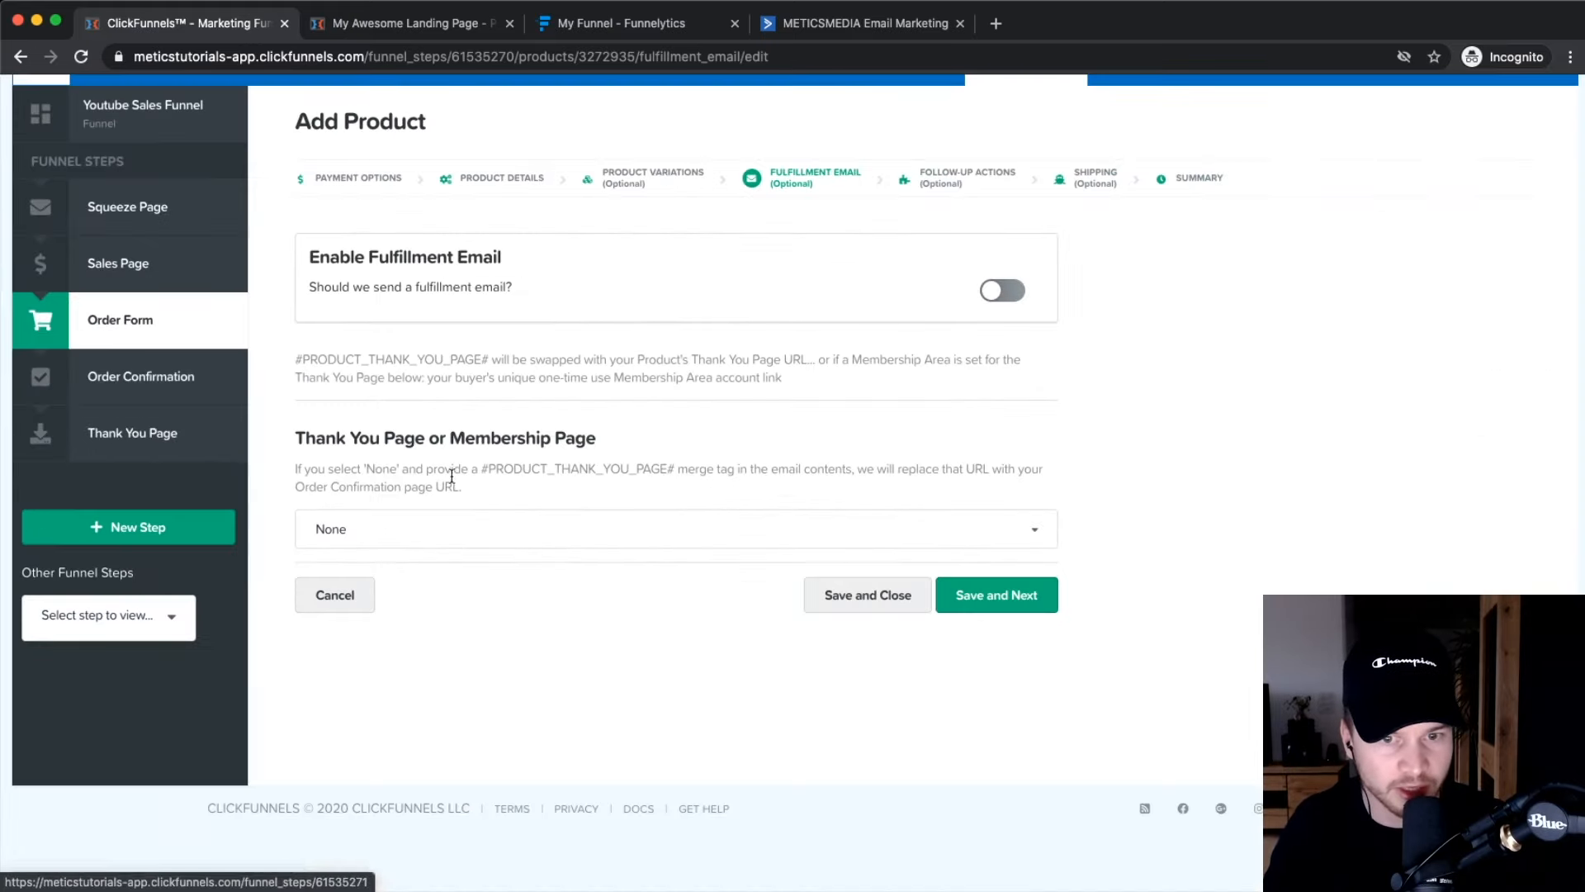
pyautogui.click(445, 537)
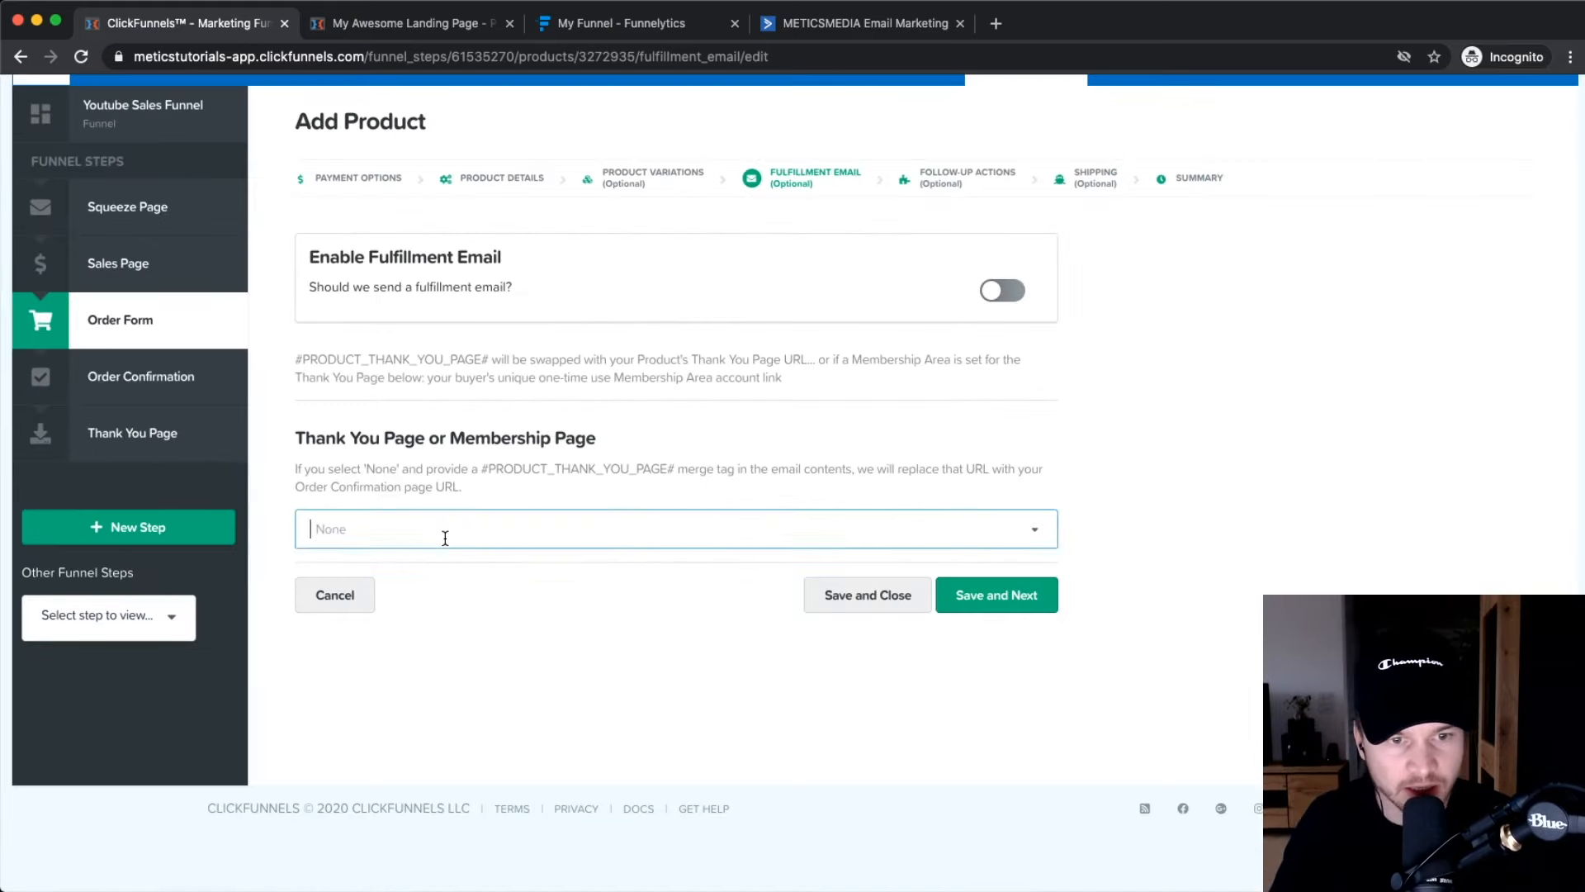
pyautogui.click(471, 624)
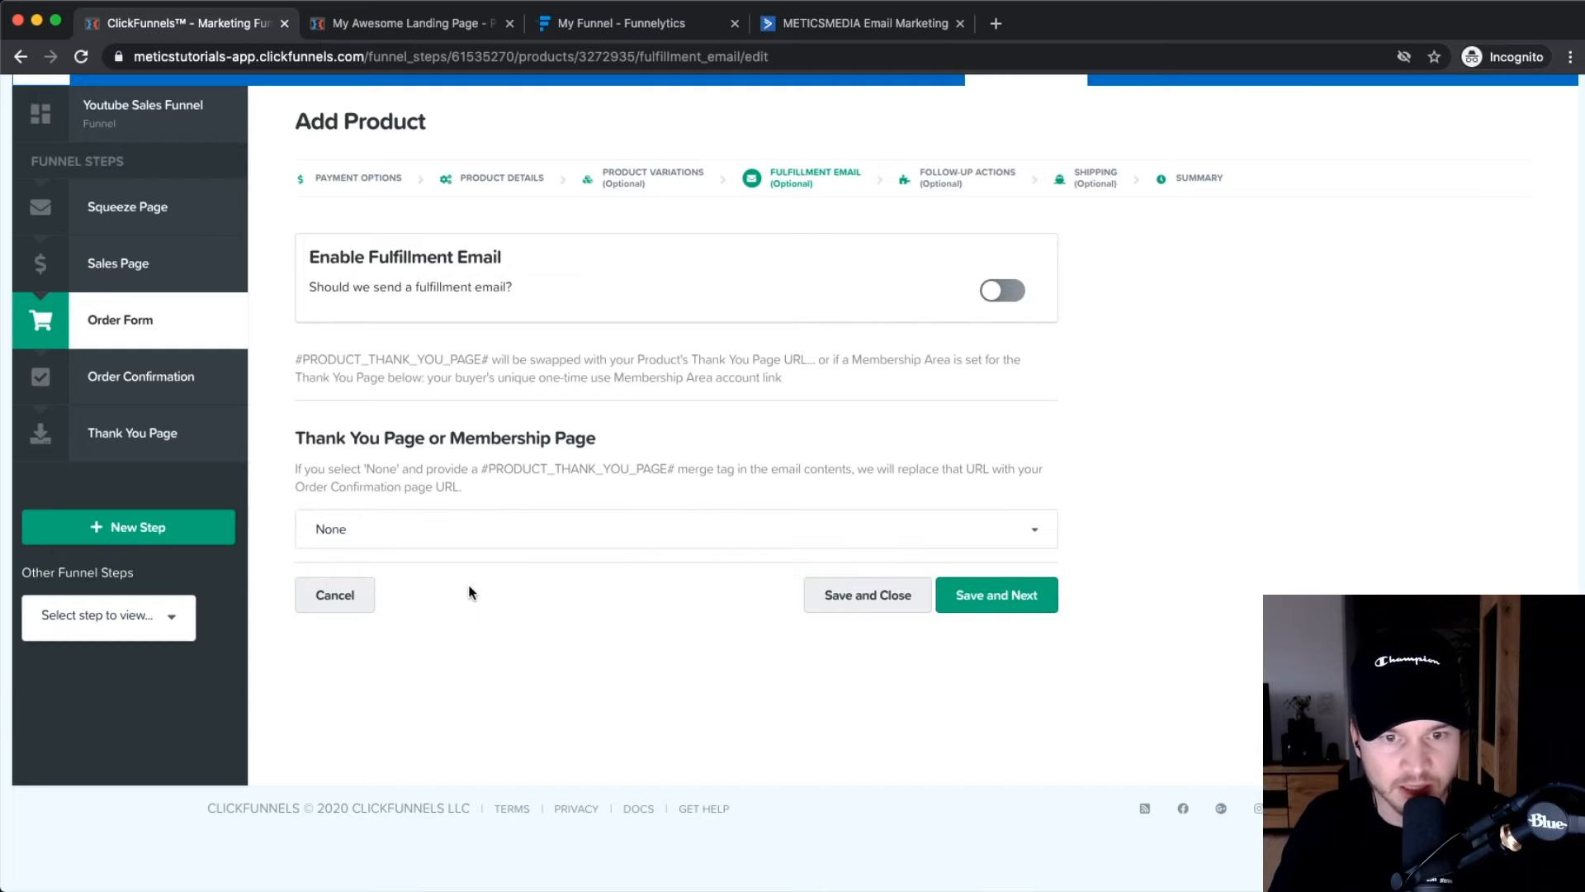
pyautogui.scroll(2, 548, 435)
pyautogui.scroll(-1, 508, 571)
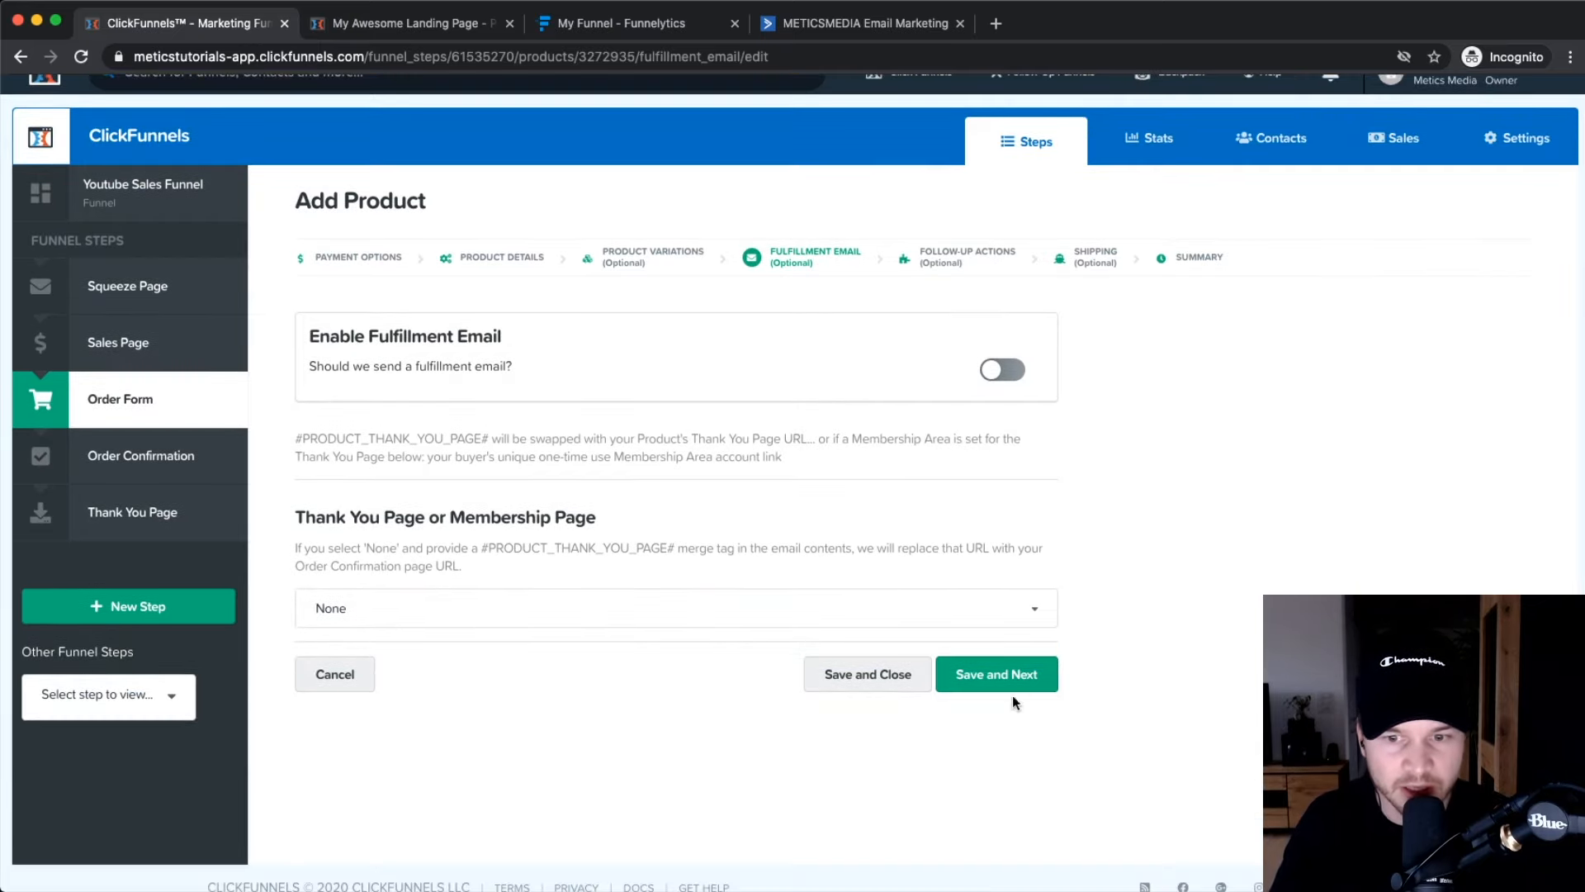
pyautogui.click(982, 684)
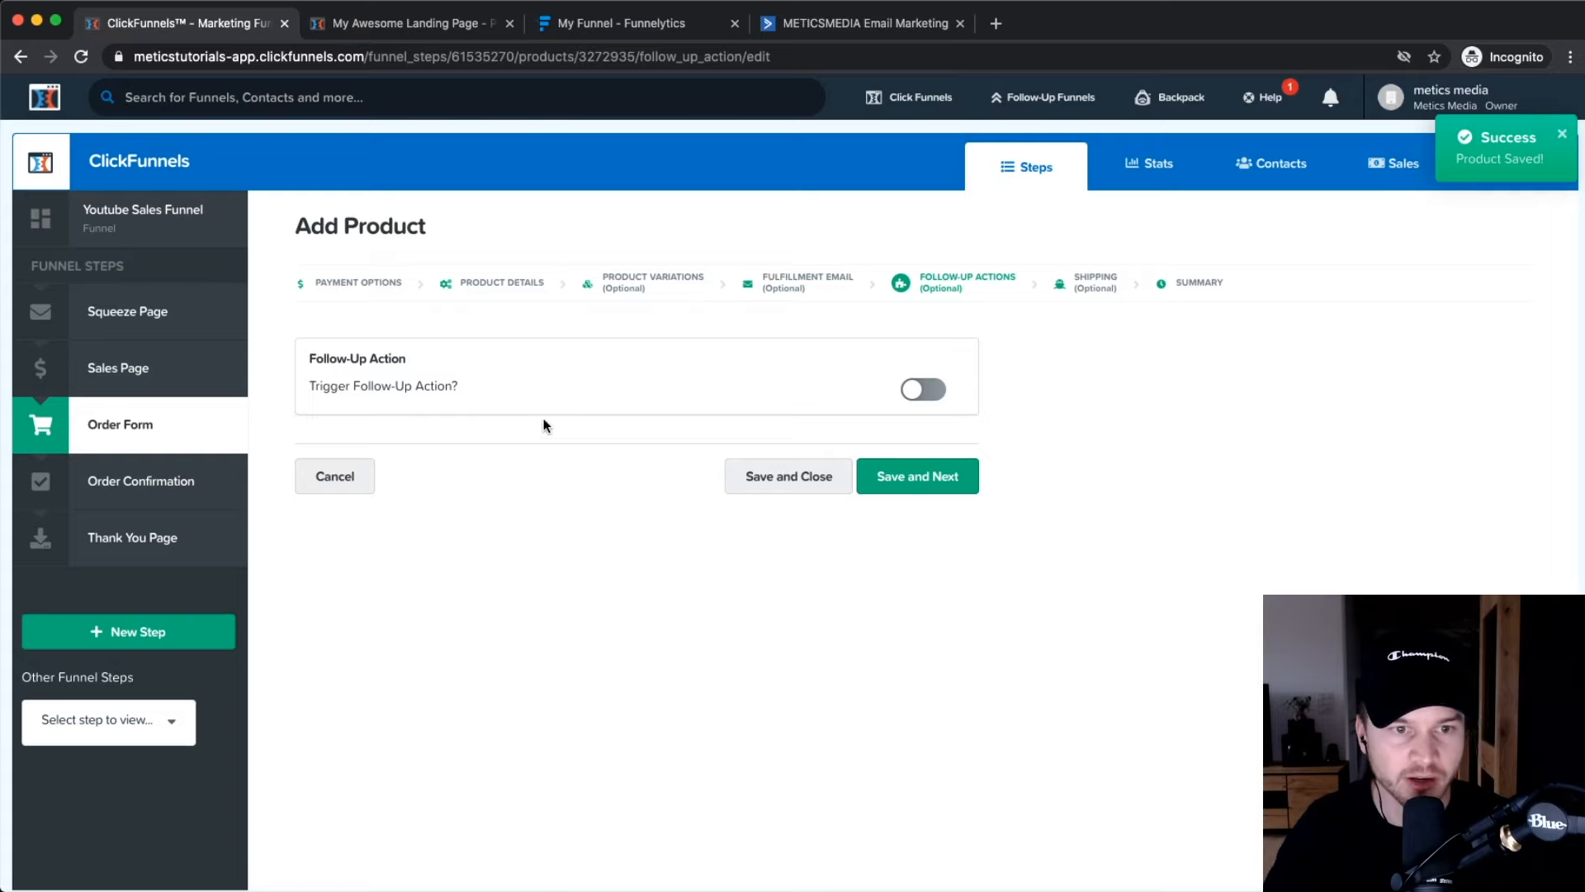
# Try an ActiveCampaign follow-up action, then switch it off and save the step.
pyautogui.click(918, 389)
pyautogui.click(490, 558)
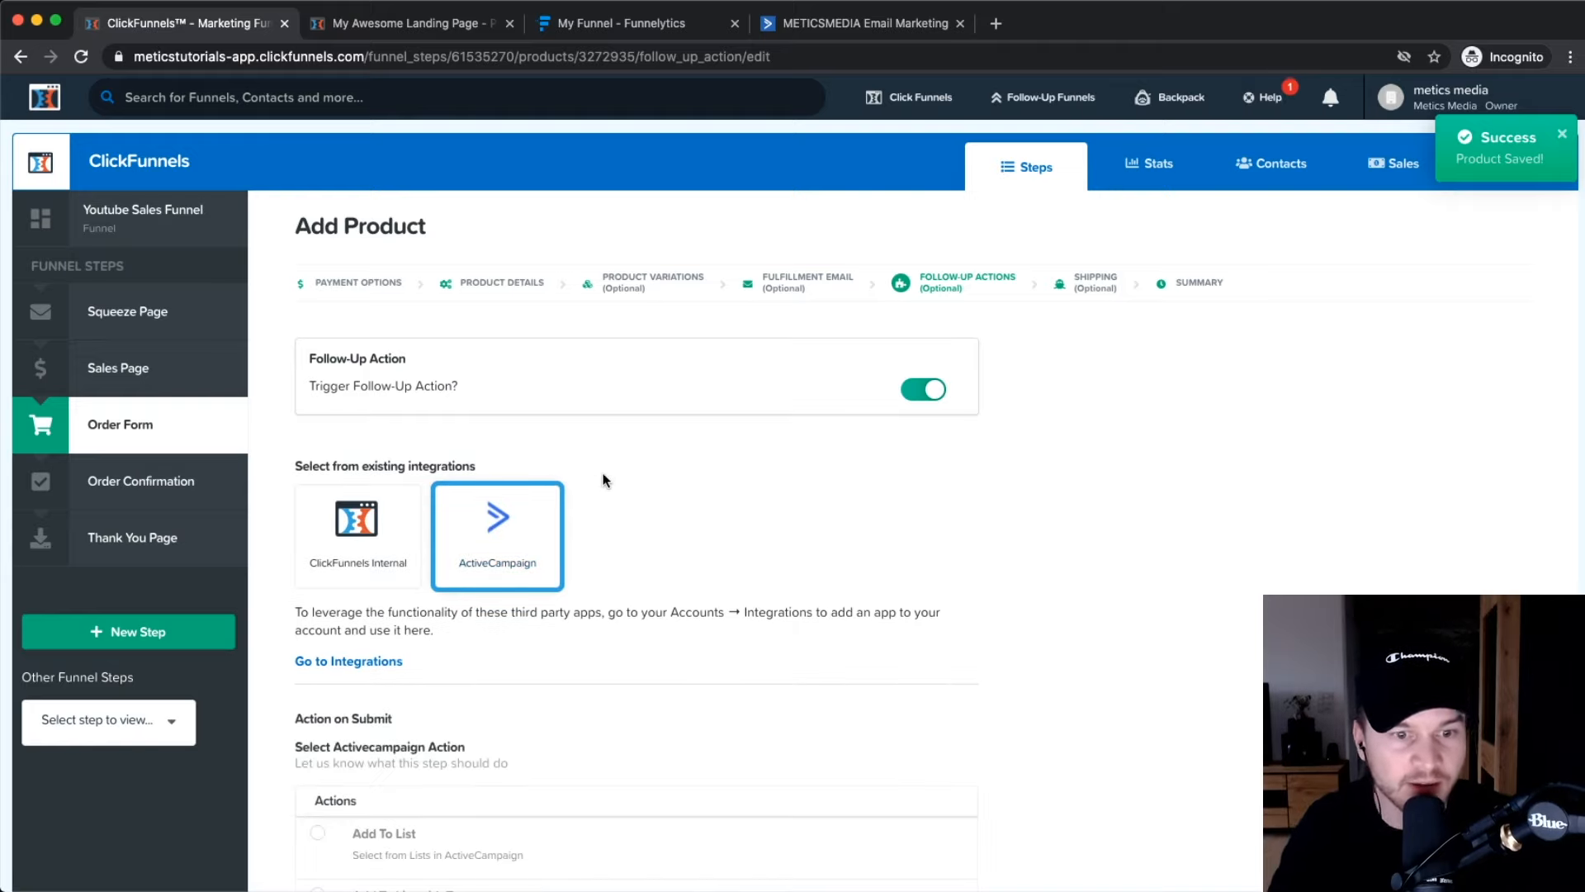
pyautogui.scroll(-3, 611, 483)
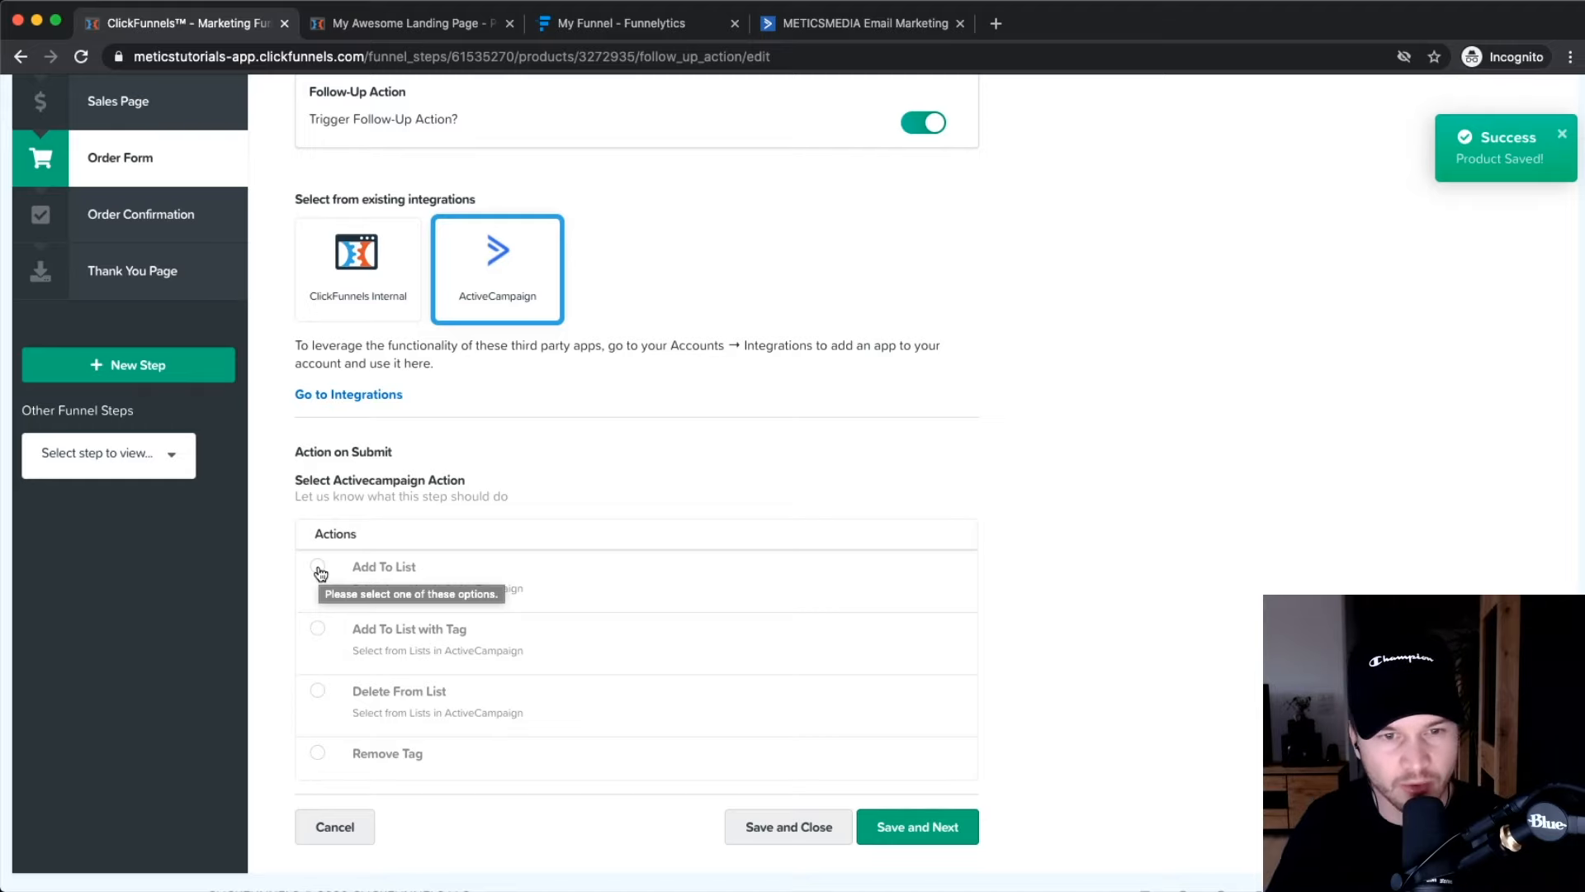
pyautogui.scroll(3, 1107, 613)
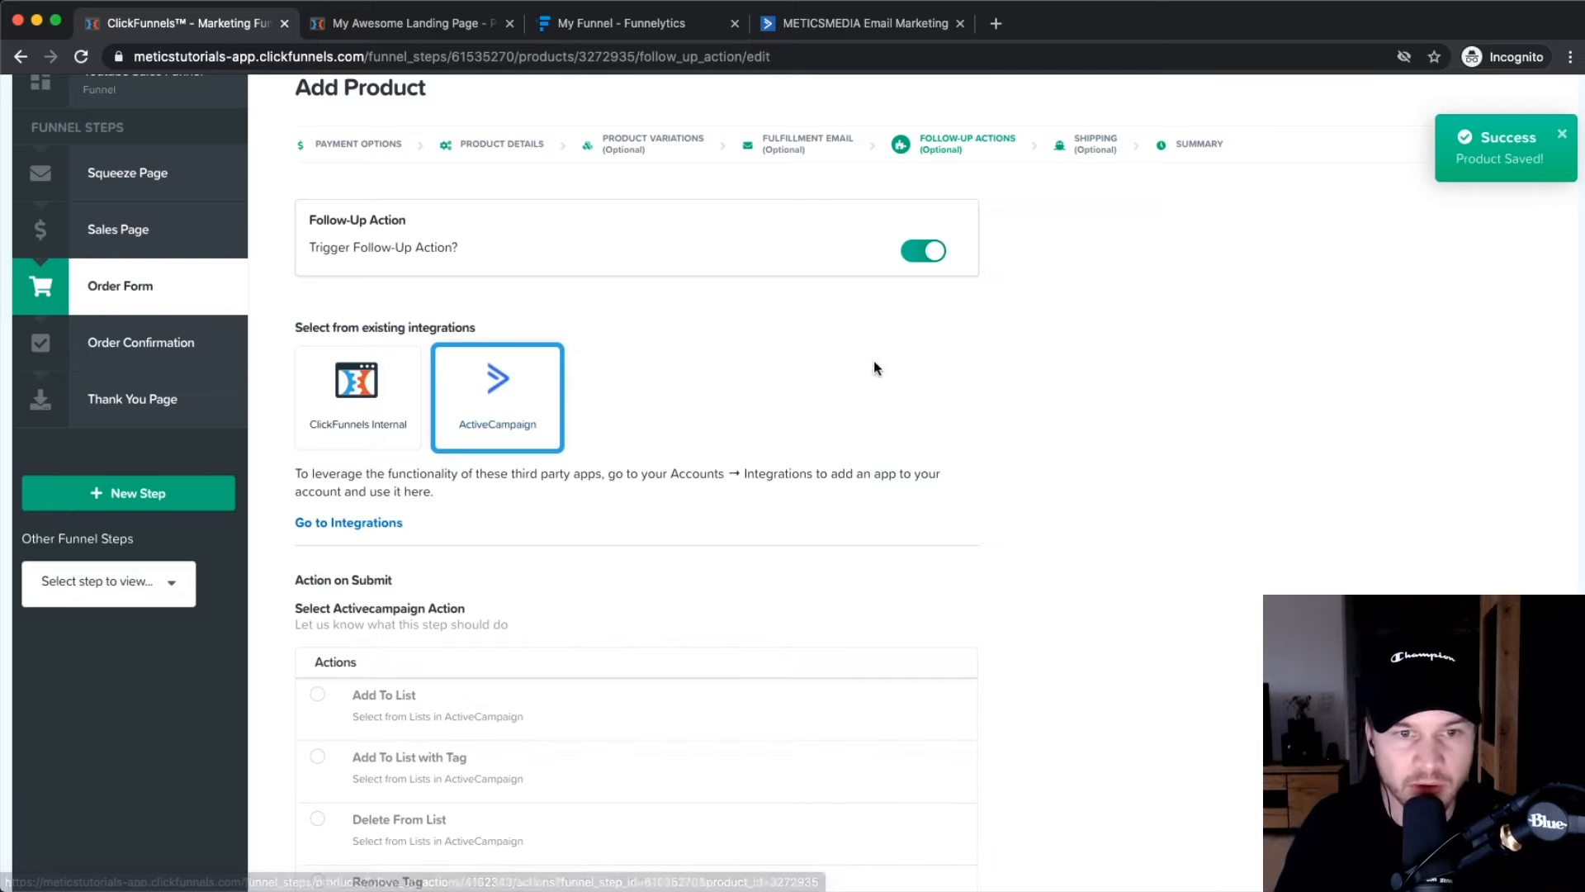
pyautogui.click(921, 248)
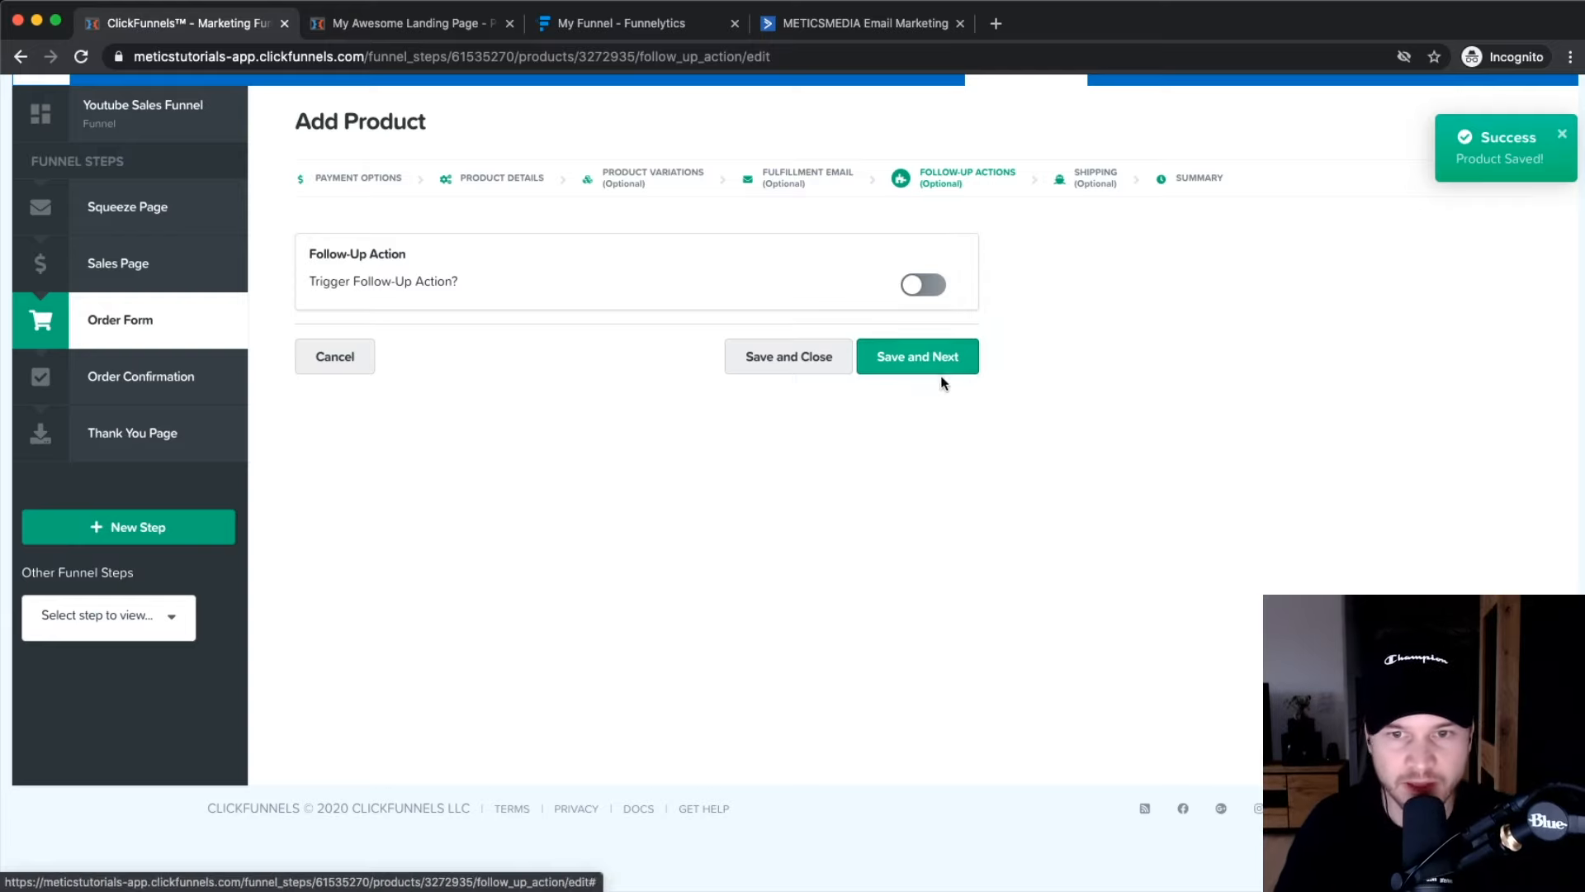
pyautogui.click(912, 367)
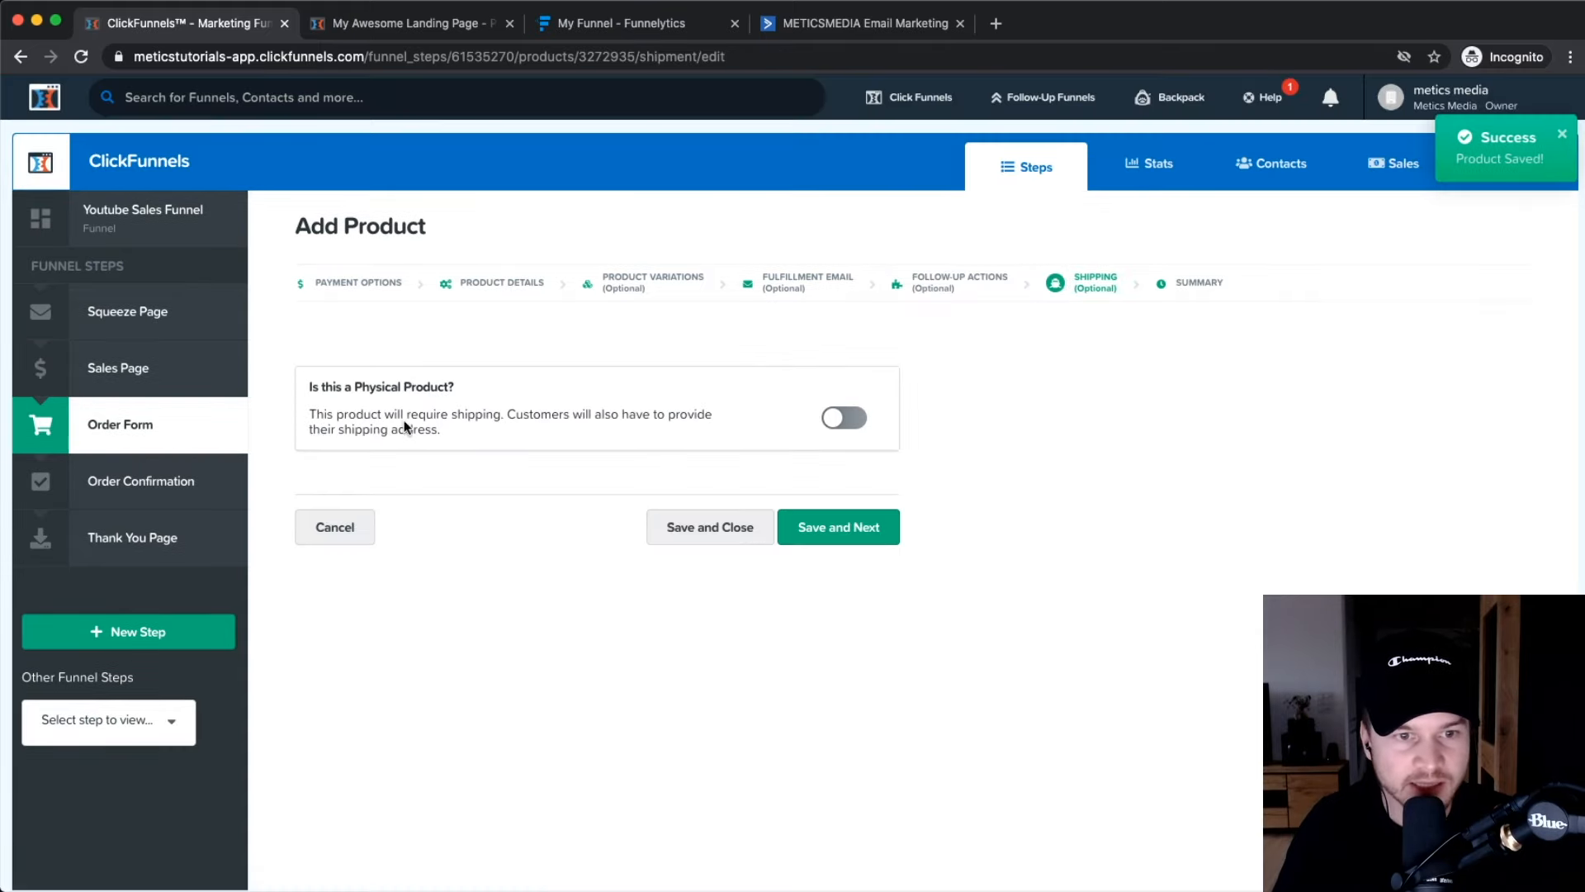
# Keep YouTube Masterclass as a non-physical product without shipping and save.
pyautogui.click(837, 426)
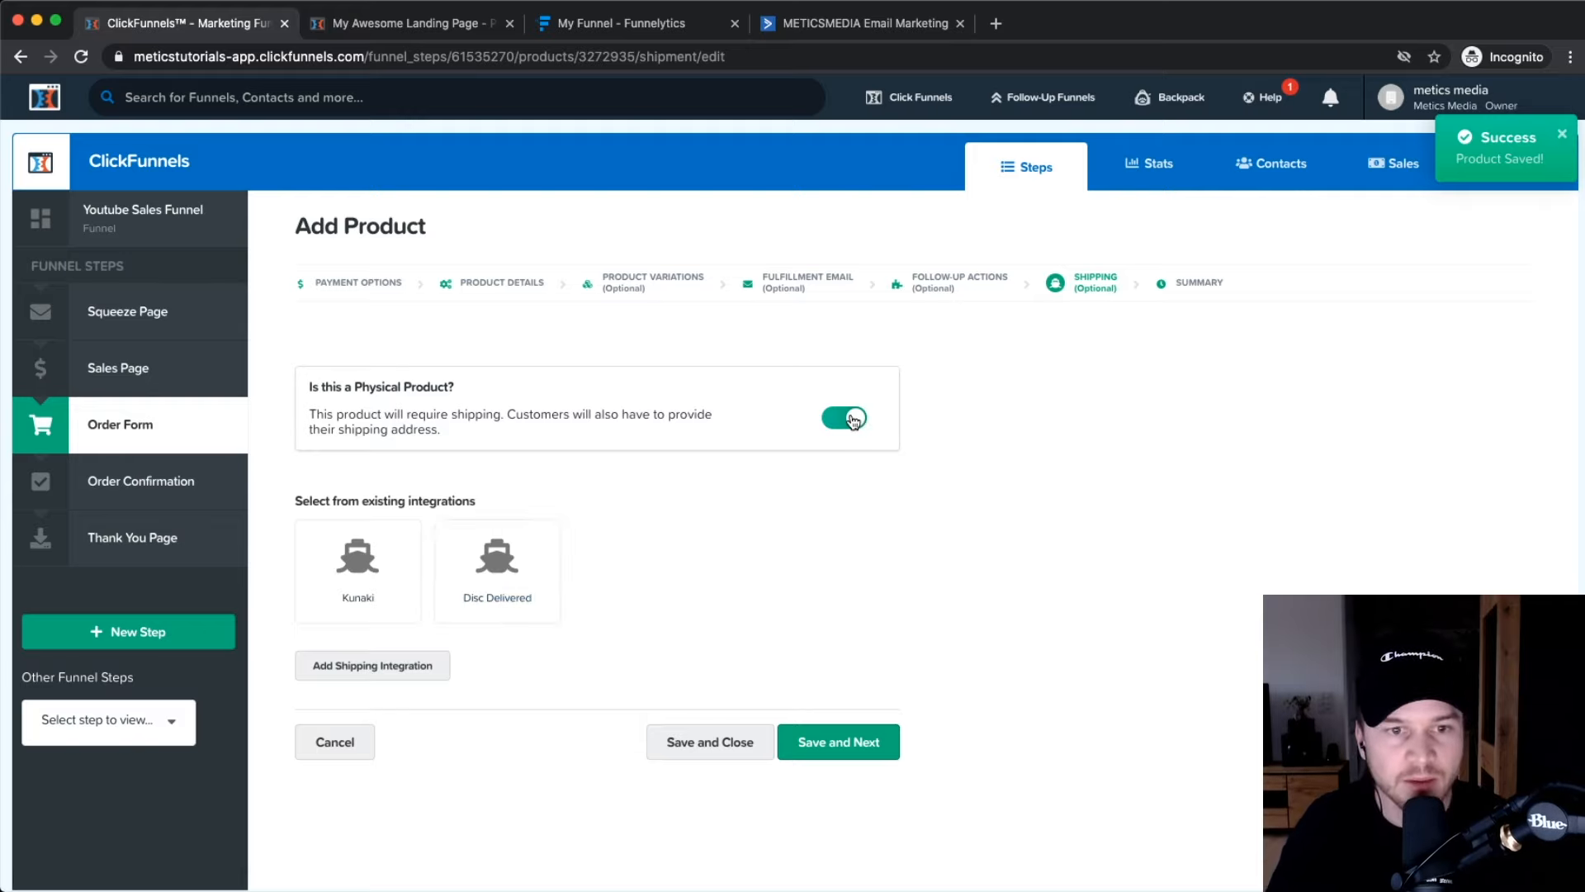
pyautogui.click(850, 419)
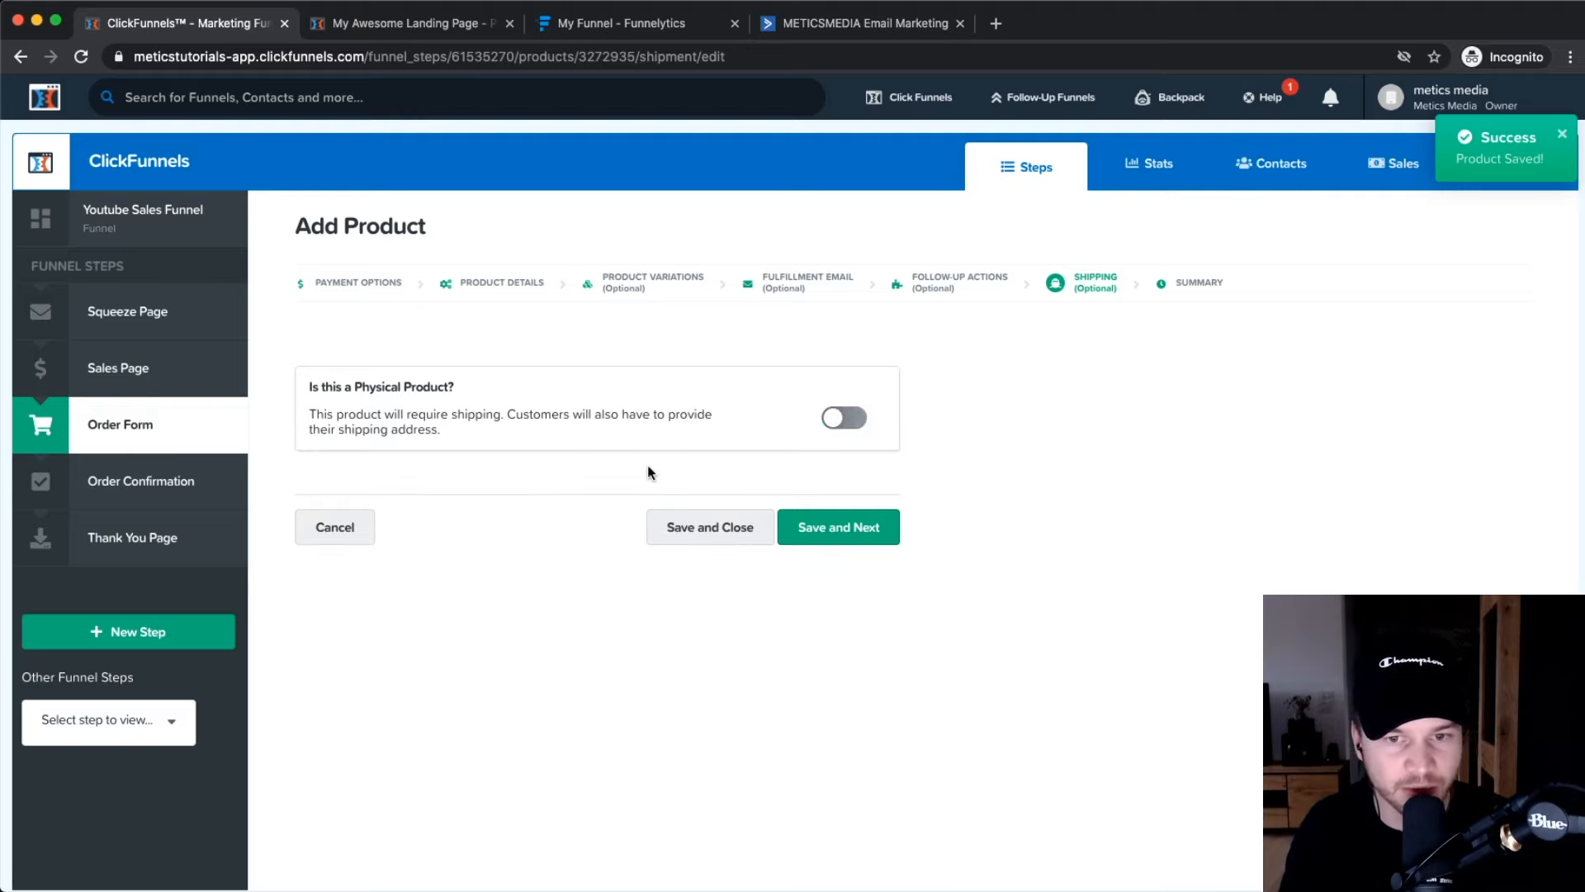
pyautogui.click(825, 538)
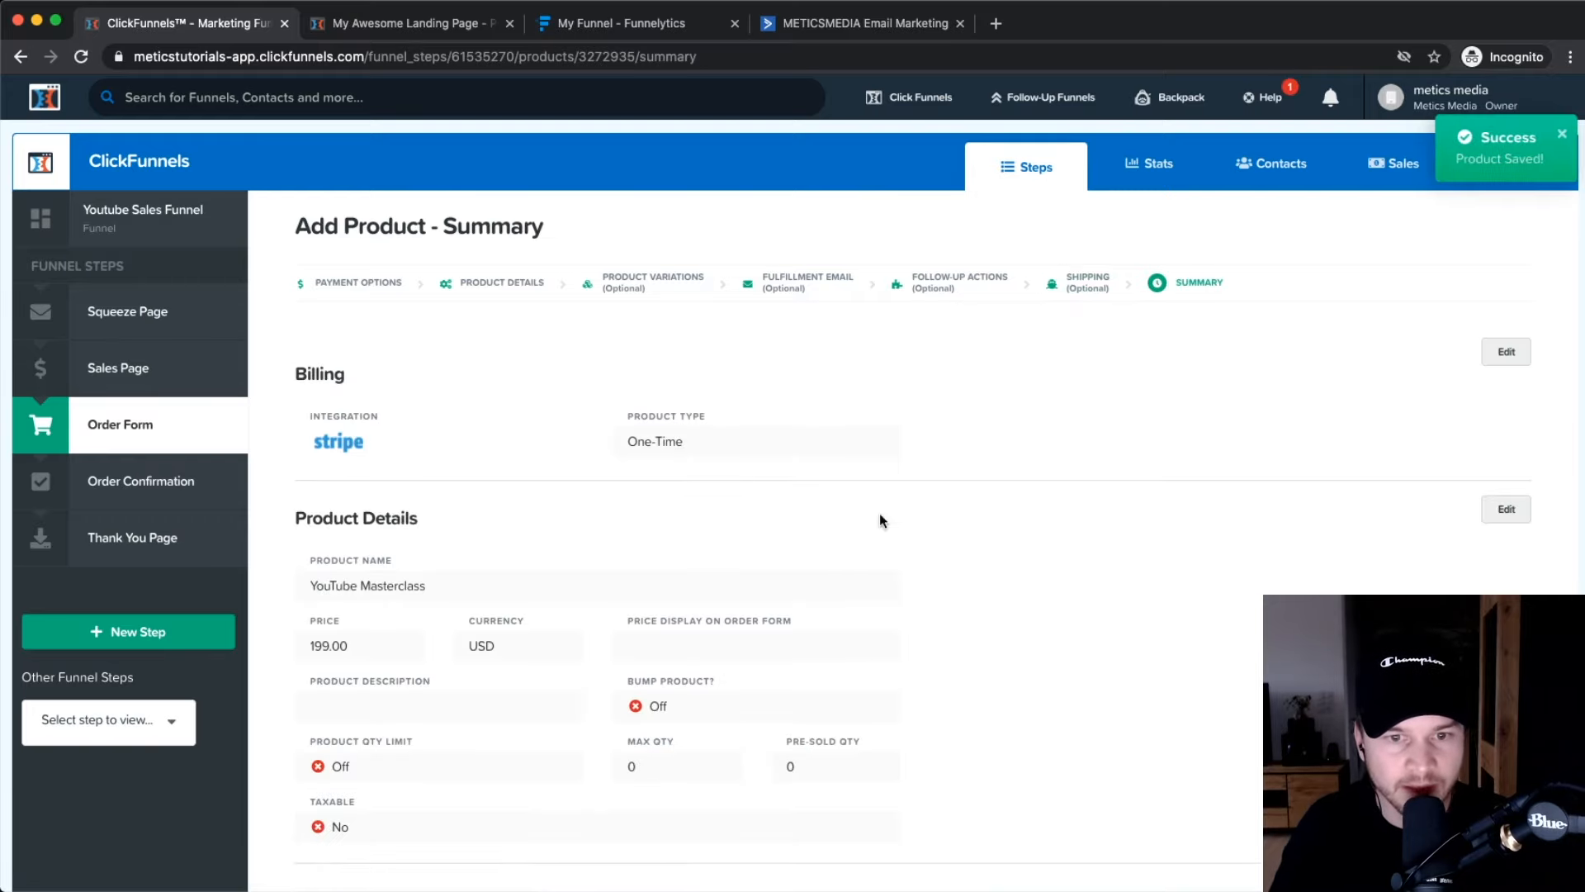
# Review the product summary and return to the Order Form product list showing $199.00.
pyautogui.scroll(-3, 938, 607)
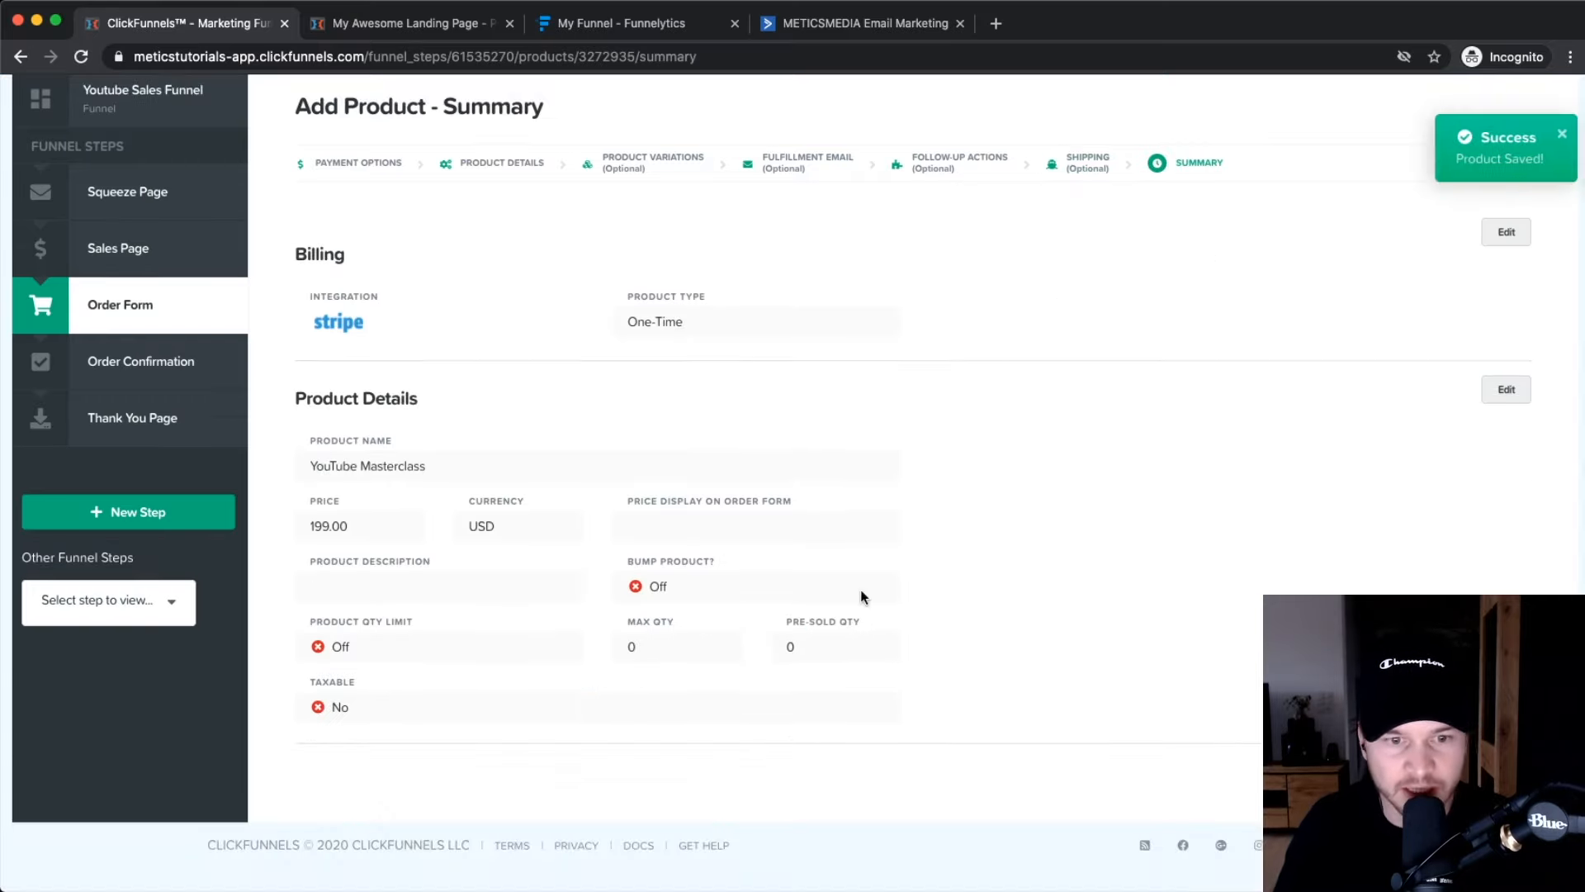
pyautogui.scroll(3, 665, 518)
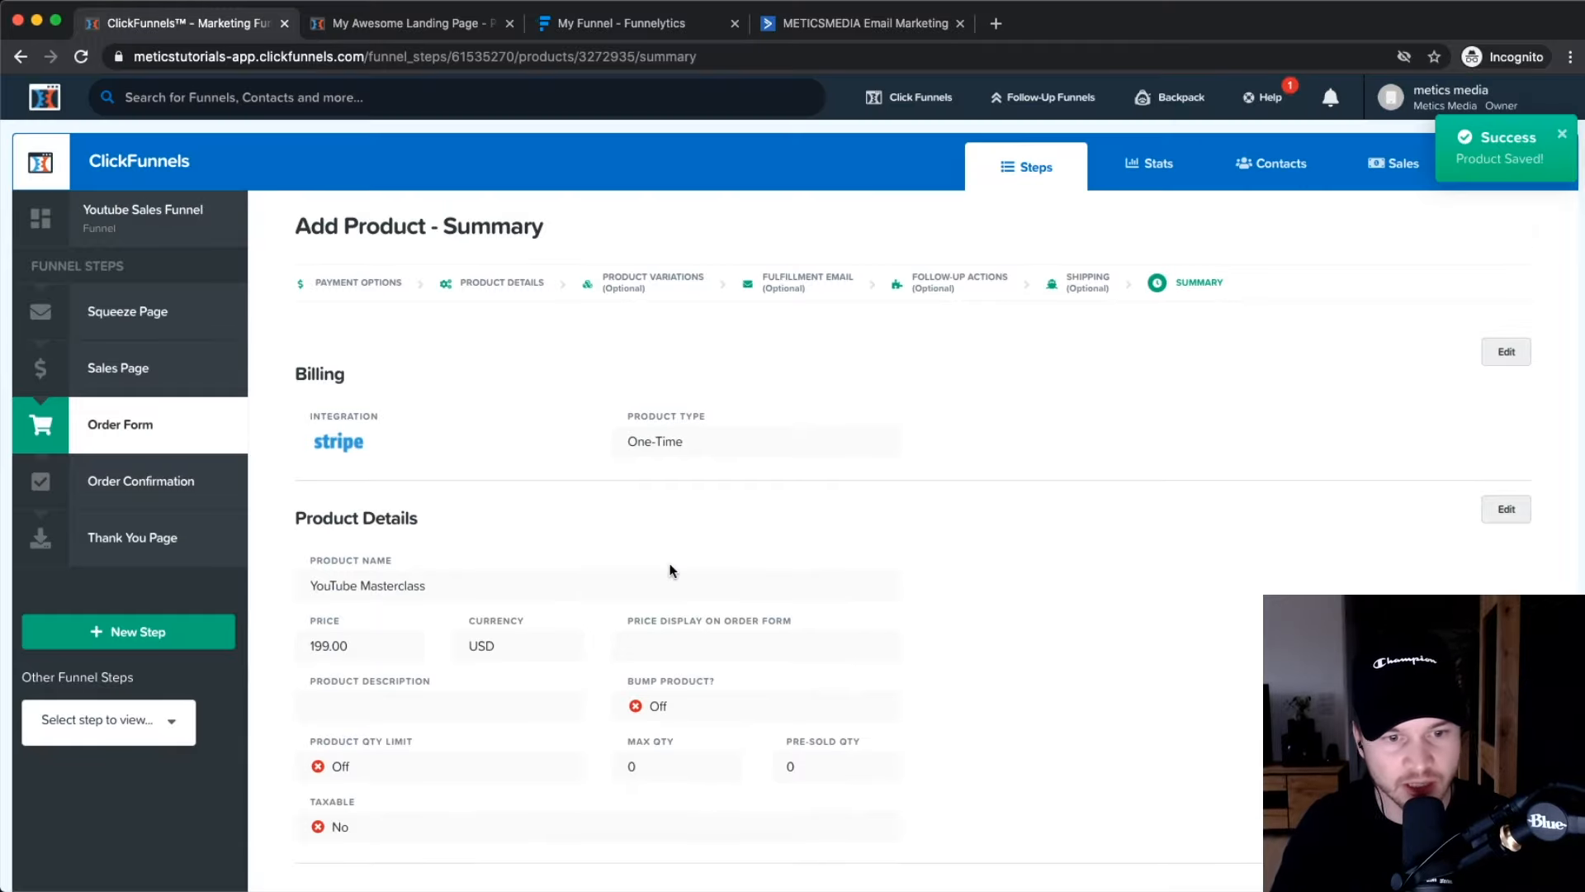
pyautogui.scroll(-3, 511, 685)
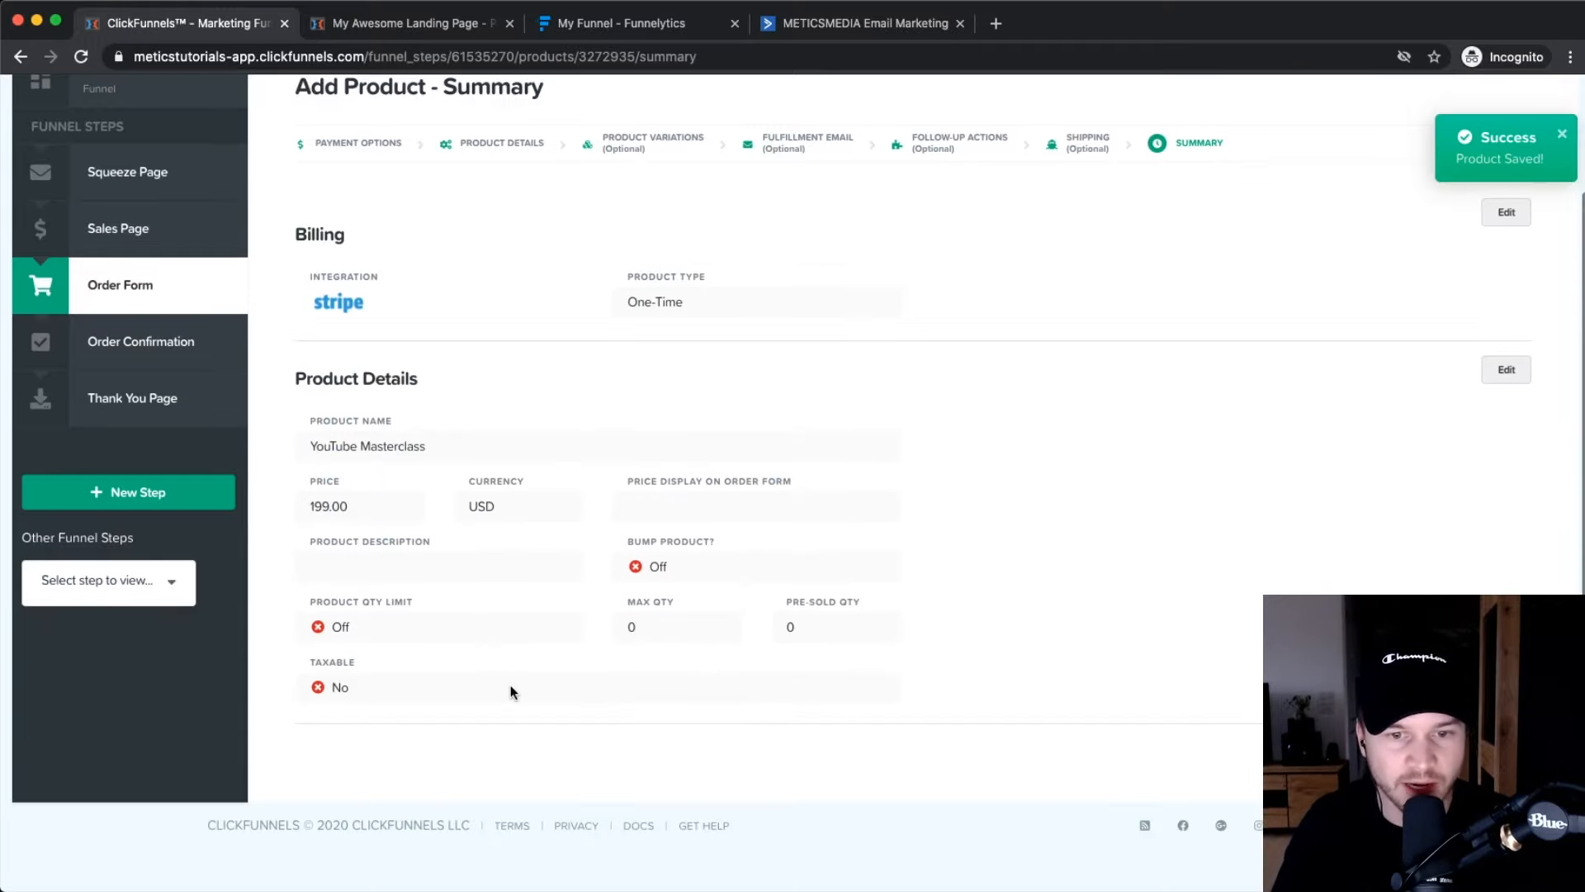
pyautogui.scroll(3, 820, 603)
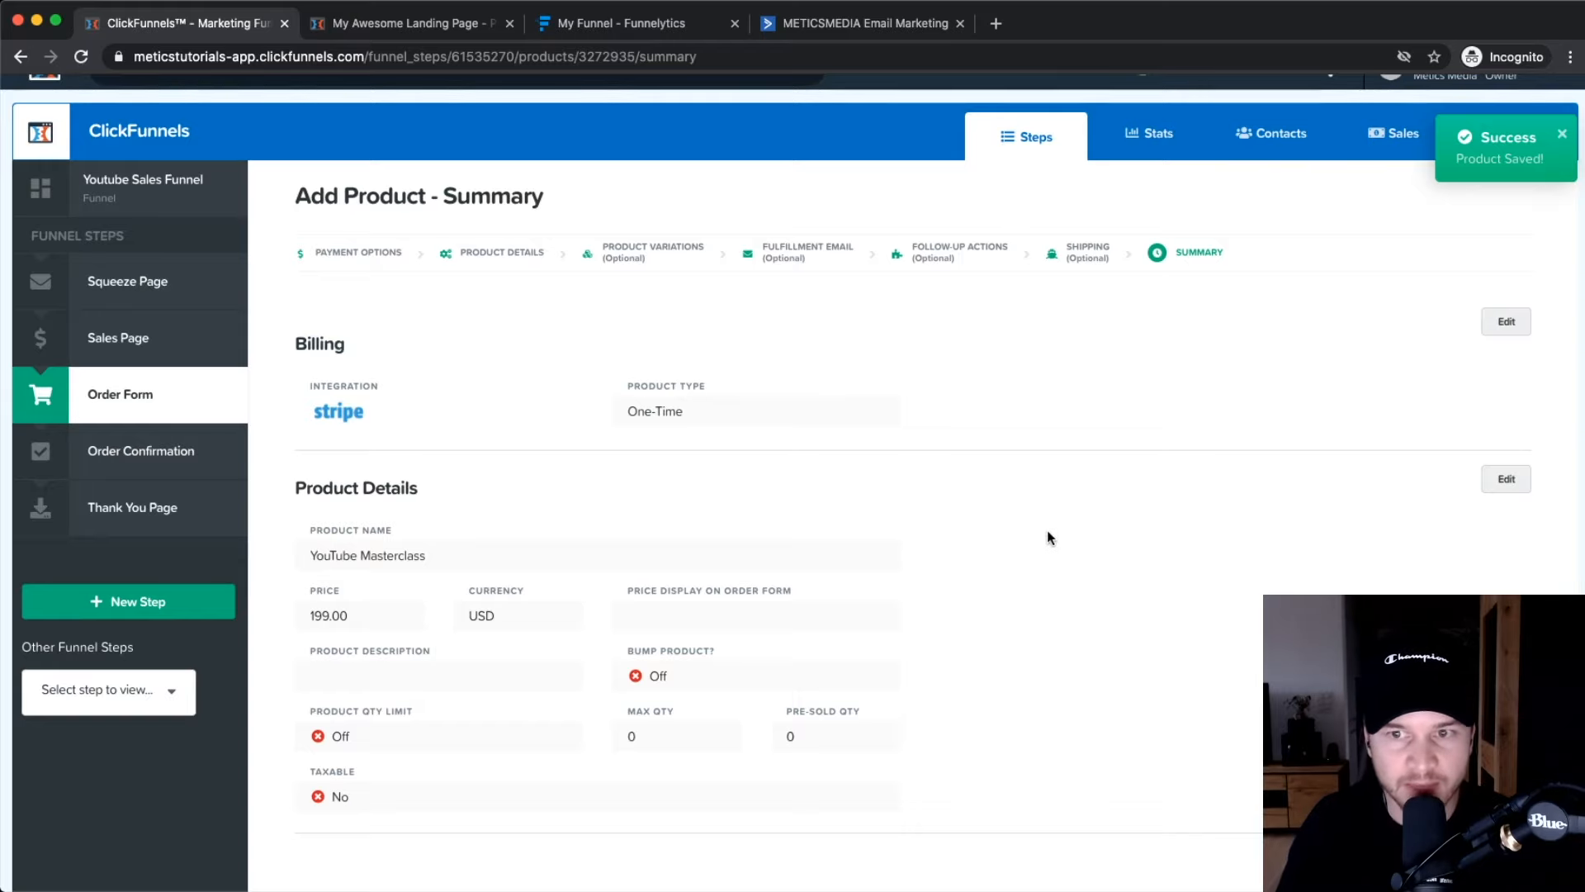
pyautogui.scroll(1, 1048, 538)
pyautogui.scroll(-3, 1032, 540)
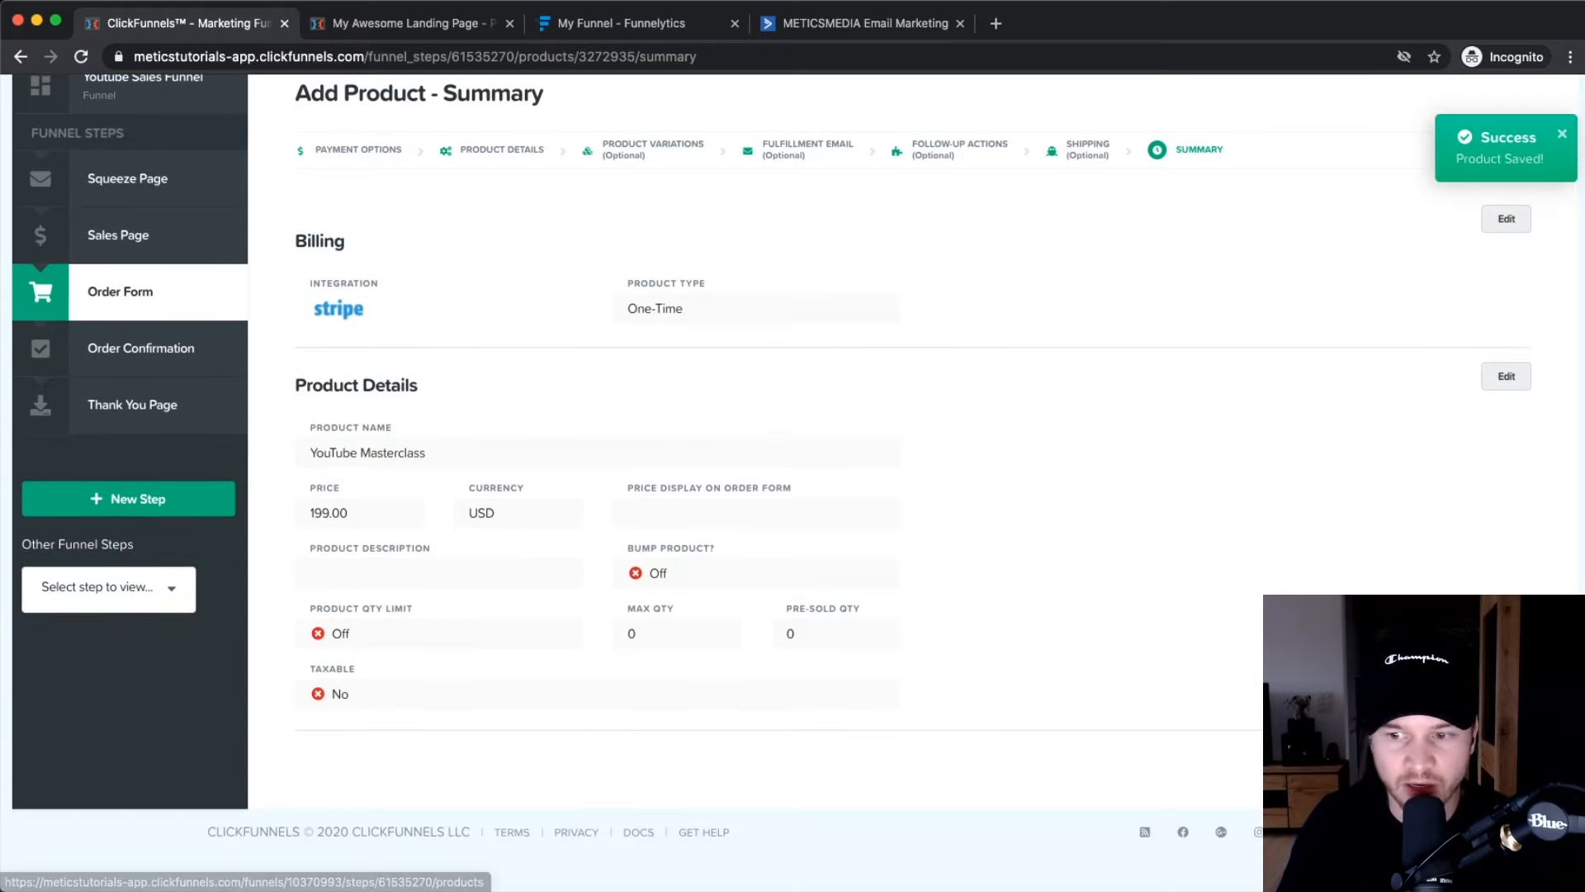
pyautogui.scroll(-1, 797, 454)
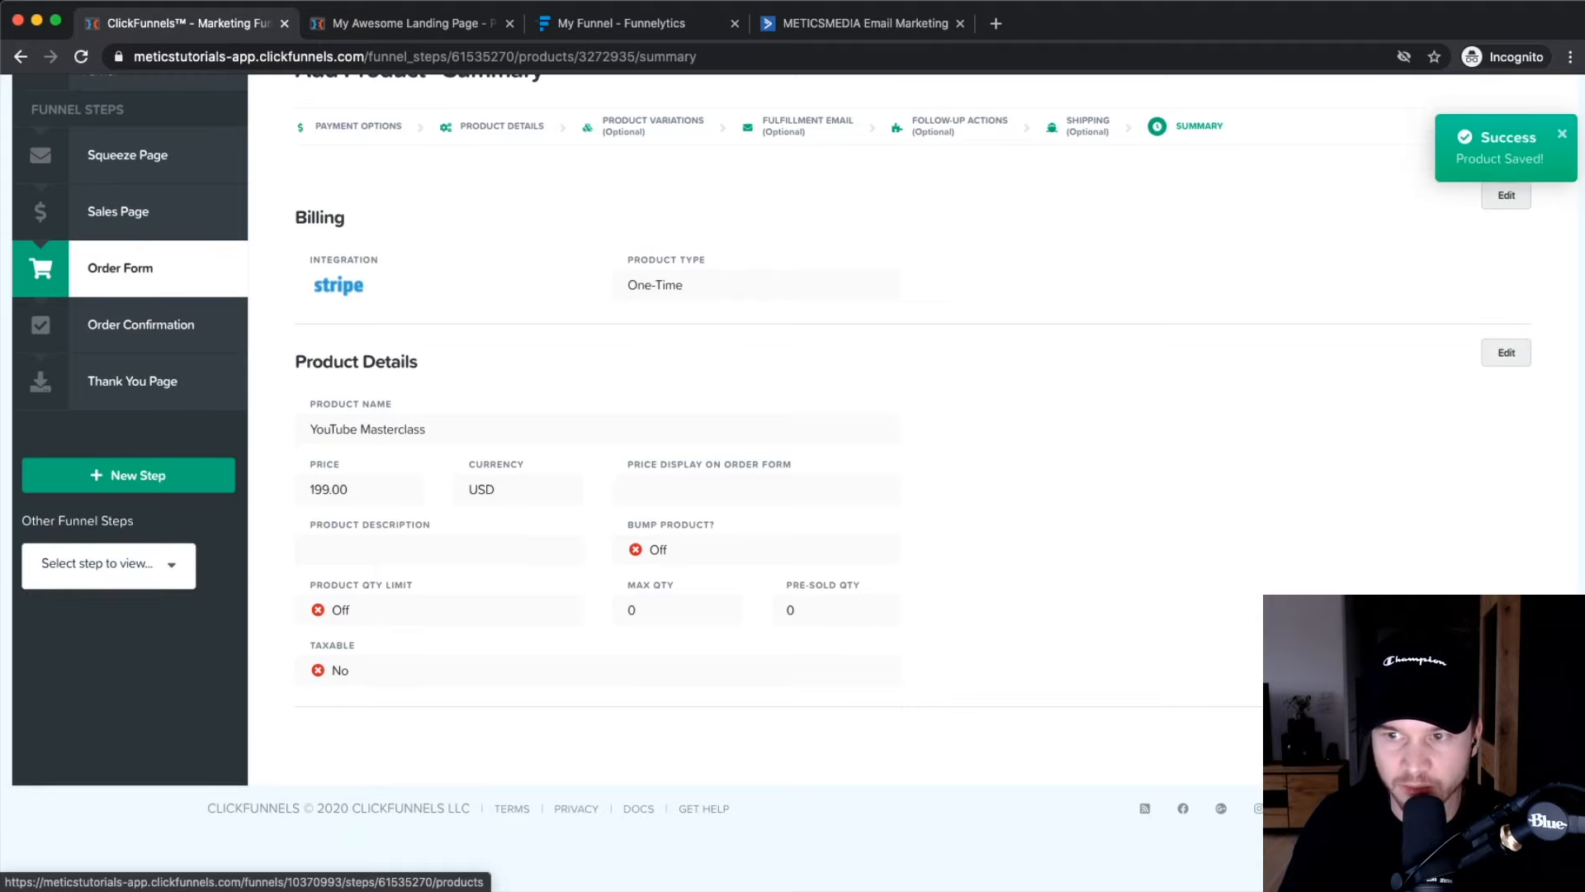
pyautogui.click(1482, 746)
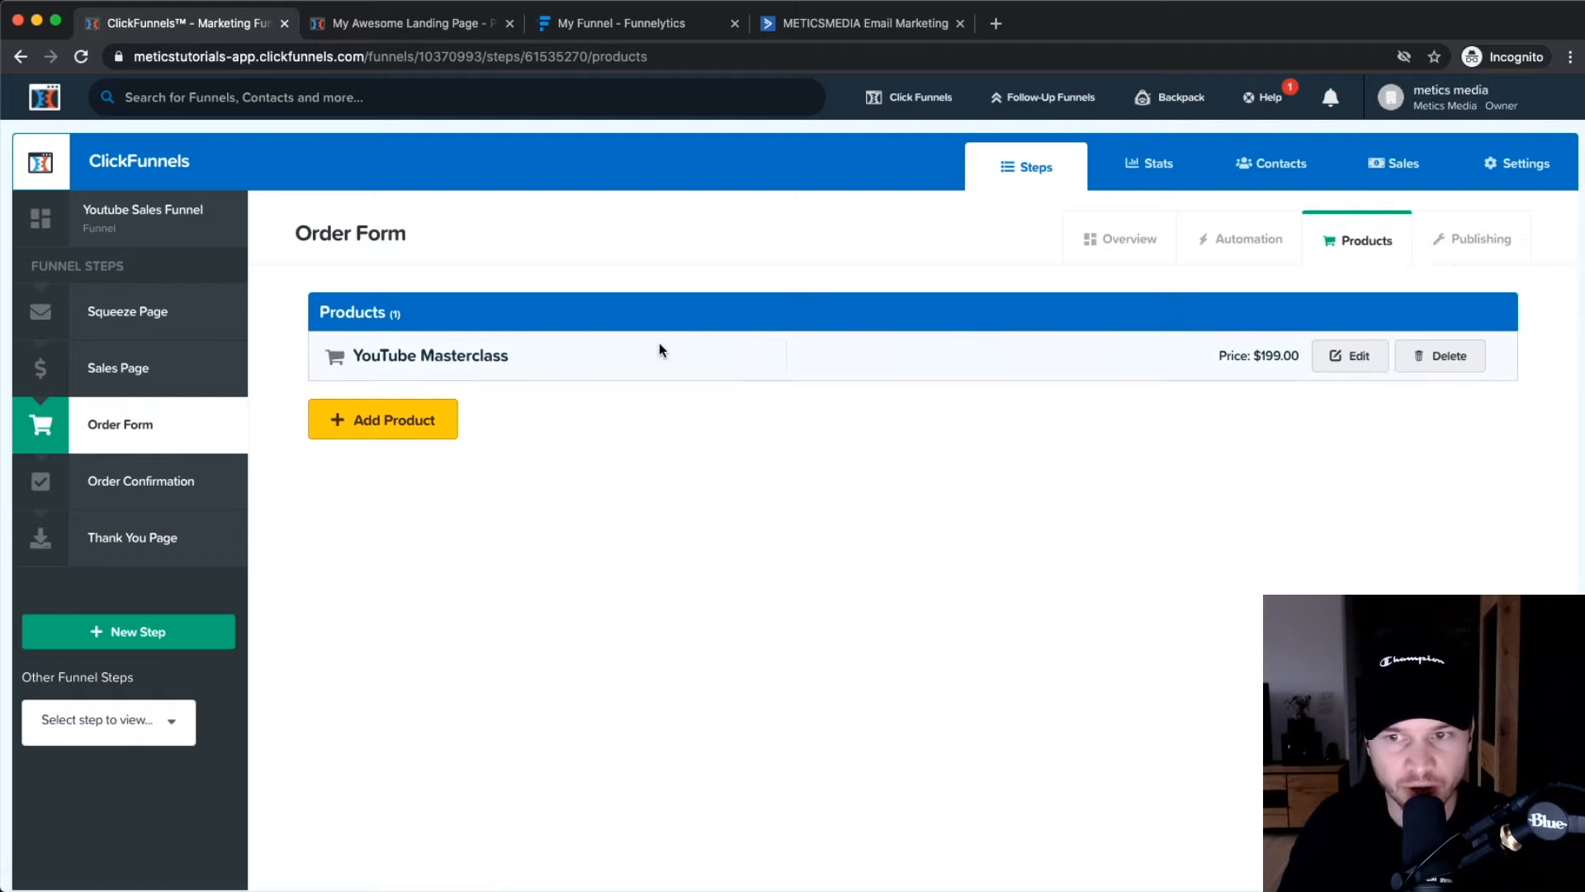
# Open the Order Form step overview and launch its live order form page.
pyautogui.click(1121, 242)
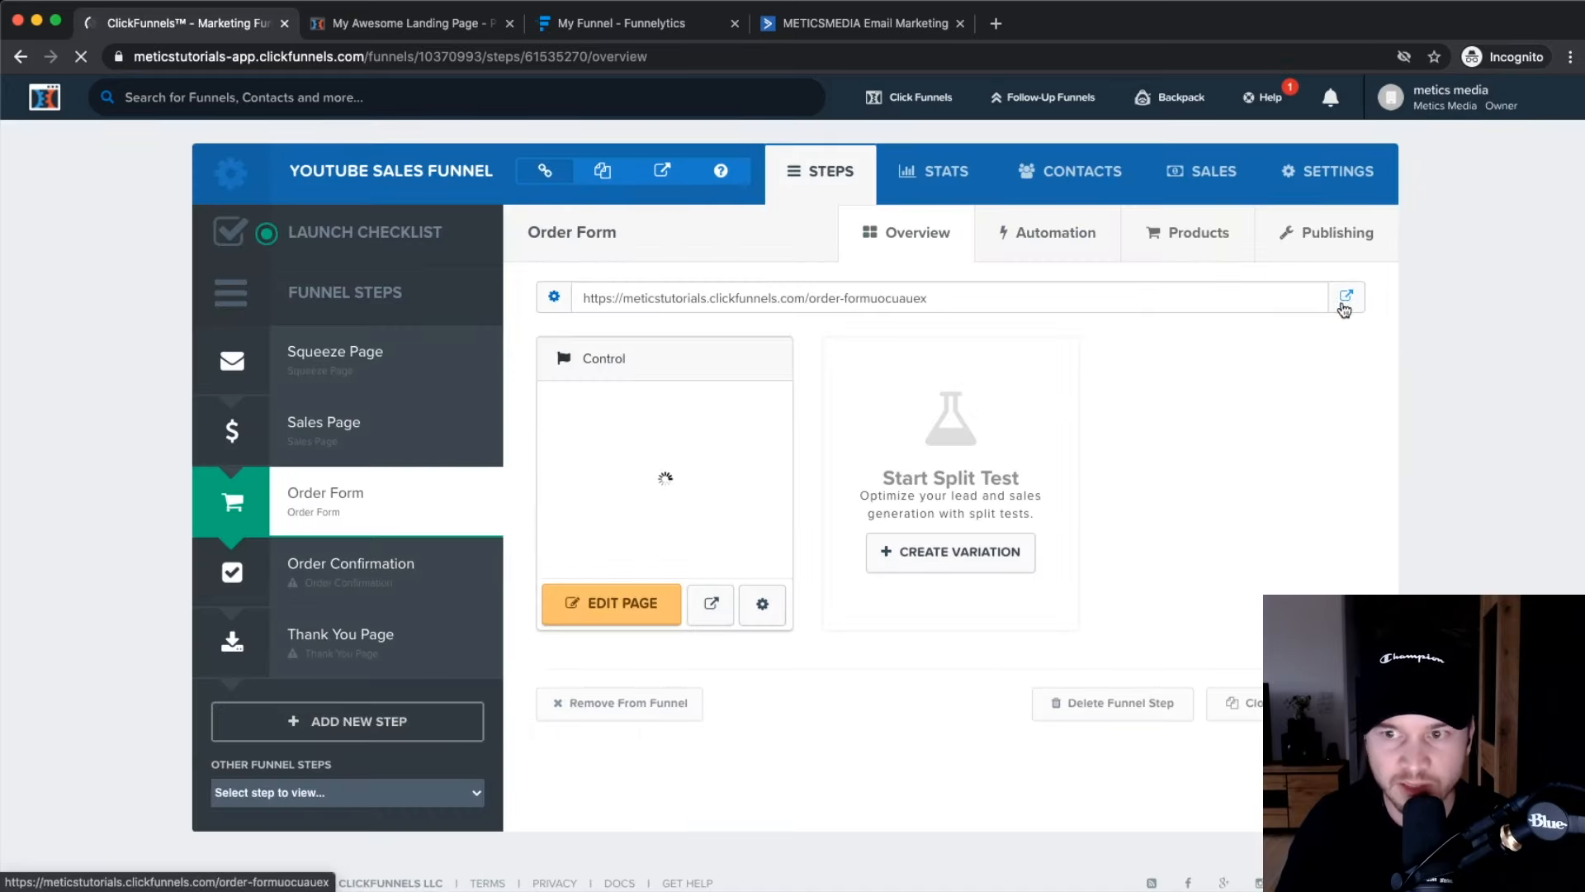
pyautogui.scroll(5, 1351, 307)
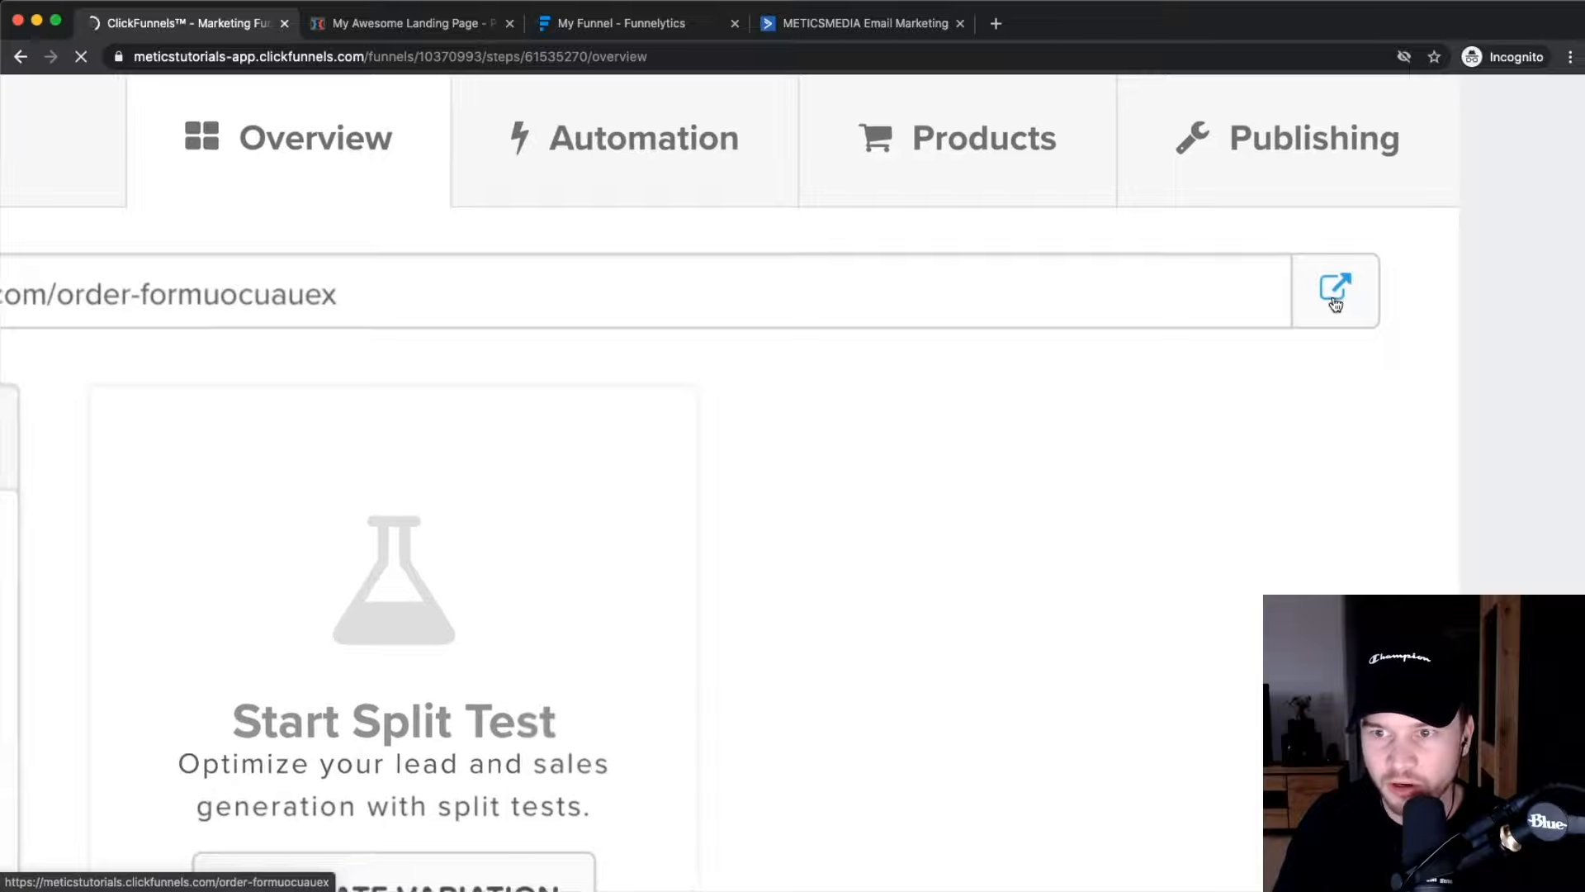
pyautogui.click(1345, 300)
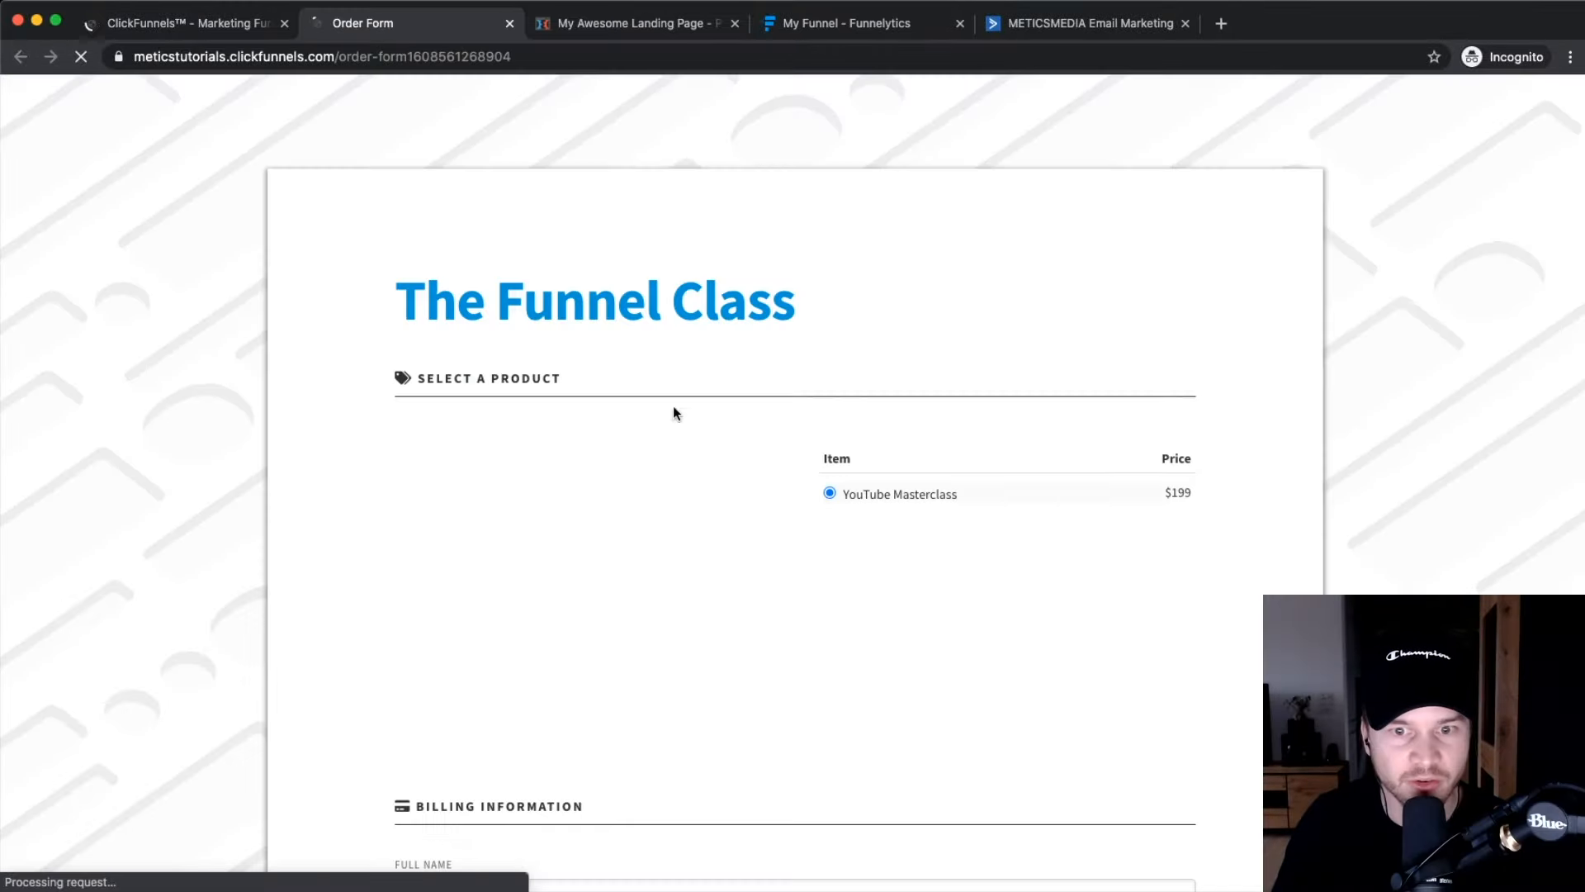
pyautogui.scroll(5, 875, 353)
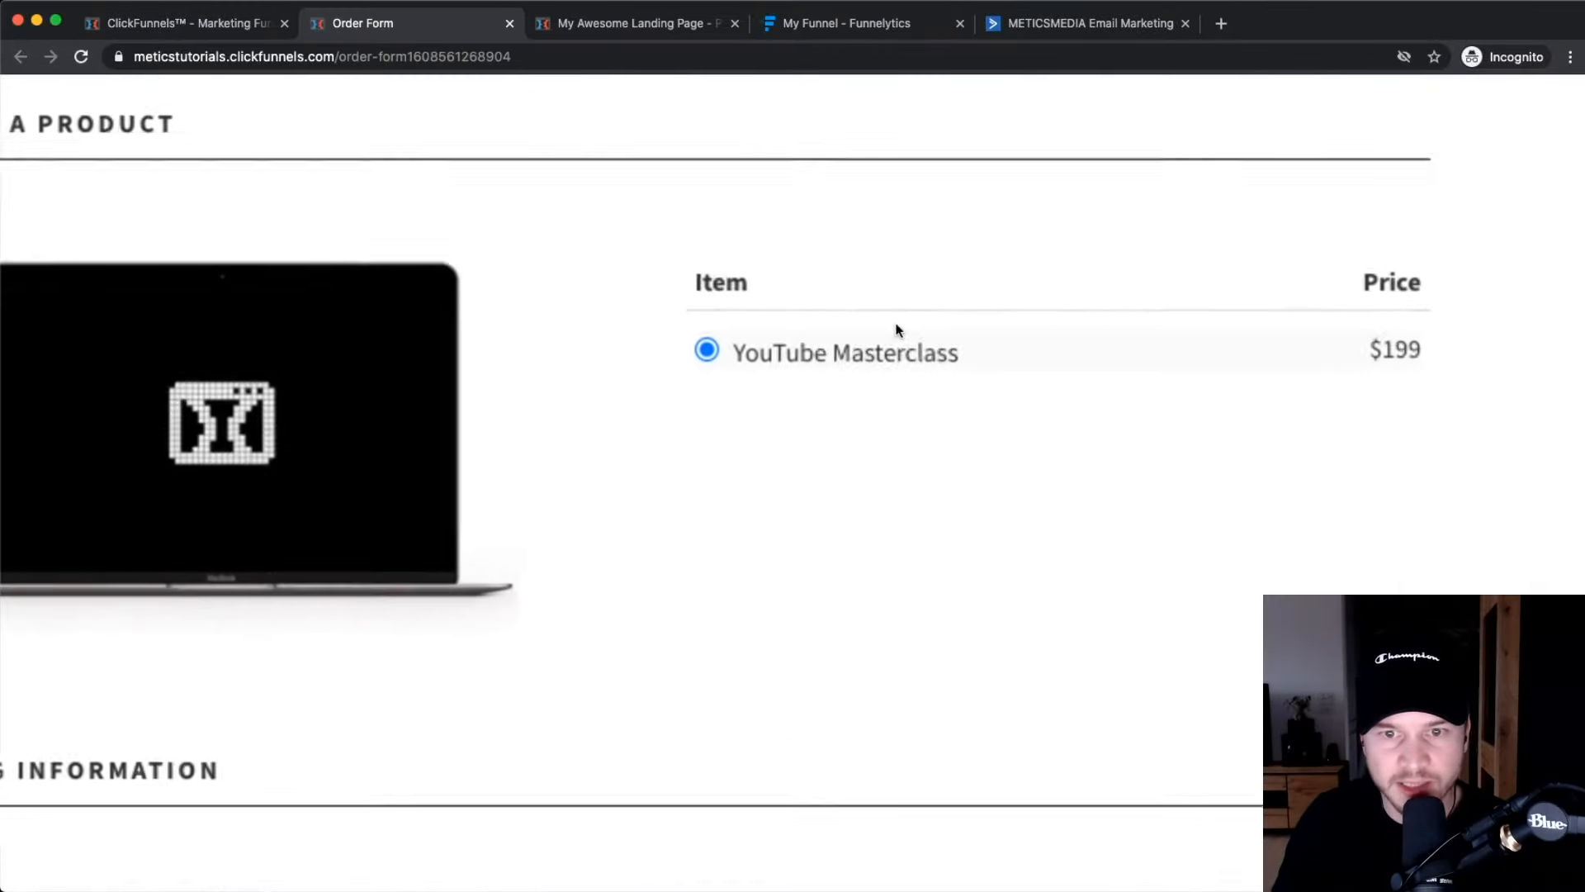
pyautogui.scroll(-5, 845, 352)
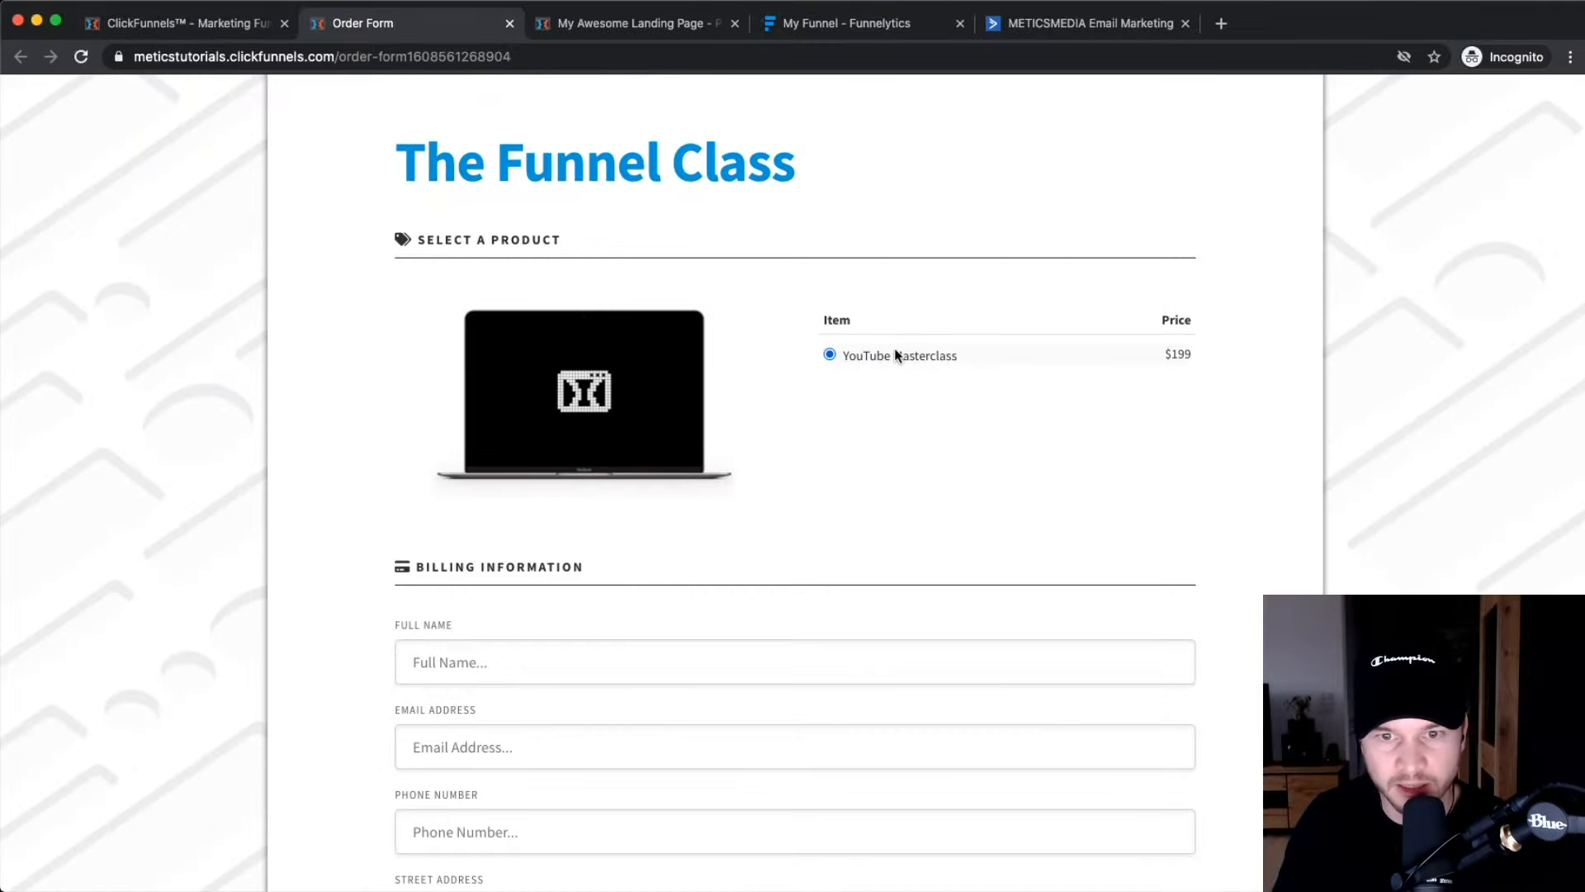
pyautogui.scroll(5, 925, 357)
pyautogui.scroll(-4, 925, 357)
pyautogui.scroll(-4, 826, 380)
# Check the billing fields and the $199.00 order amount, then close the live page.
pyautogui.click(549, 367)
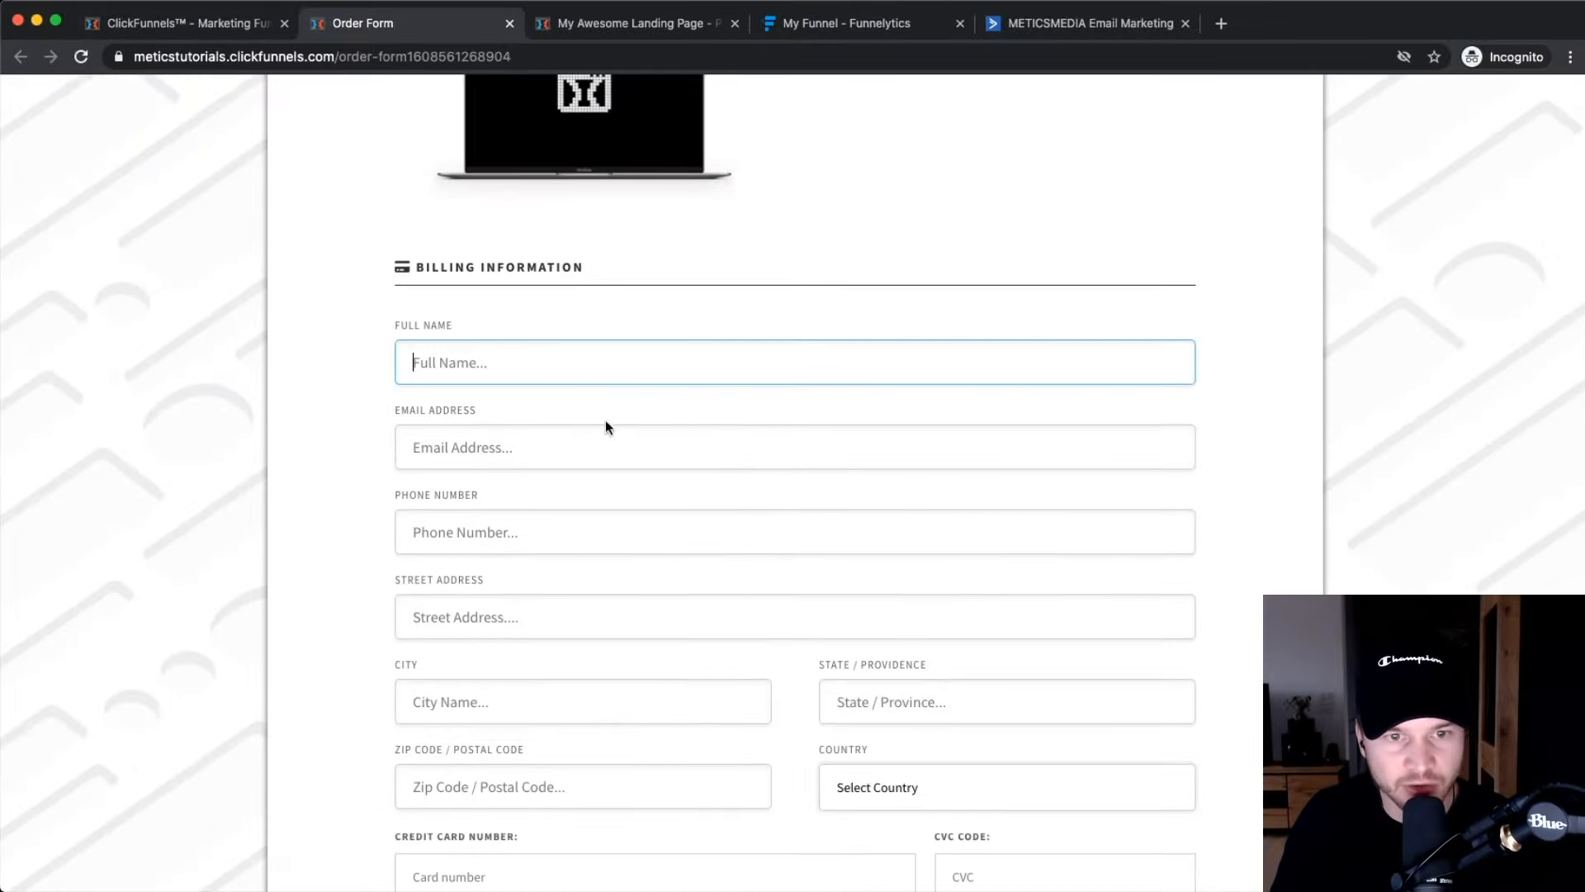
pyautogui.click(627, 449)
pyautogui.scroll(-1, 650, 457)
pyautogui.scroll(-8, 650, 460)
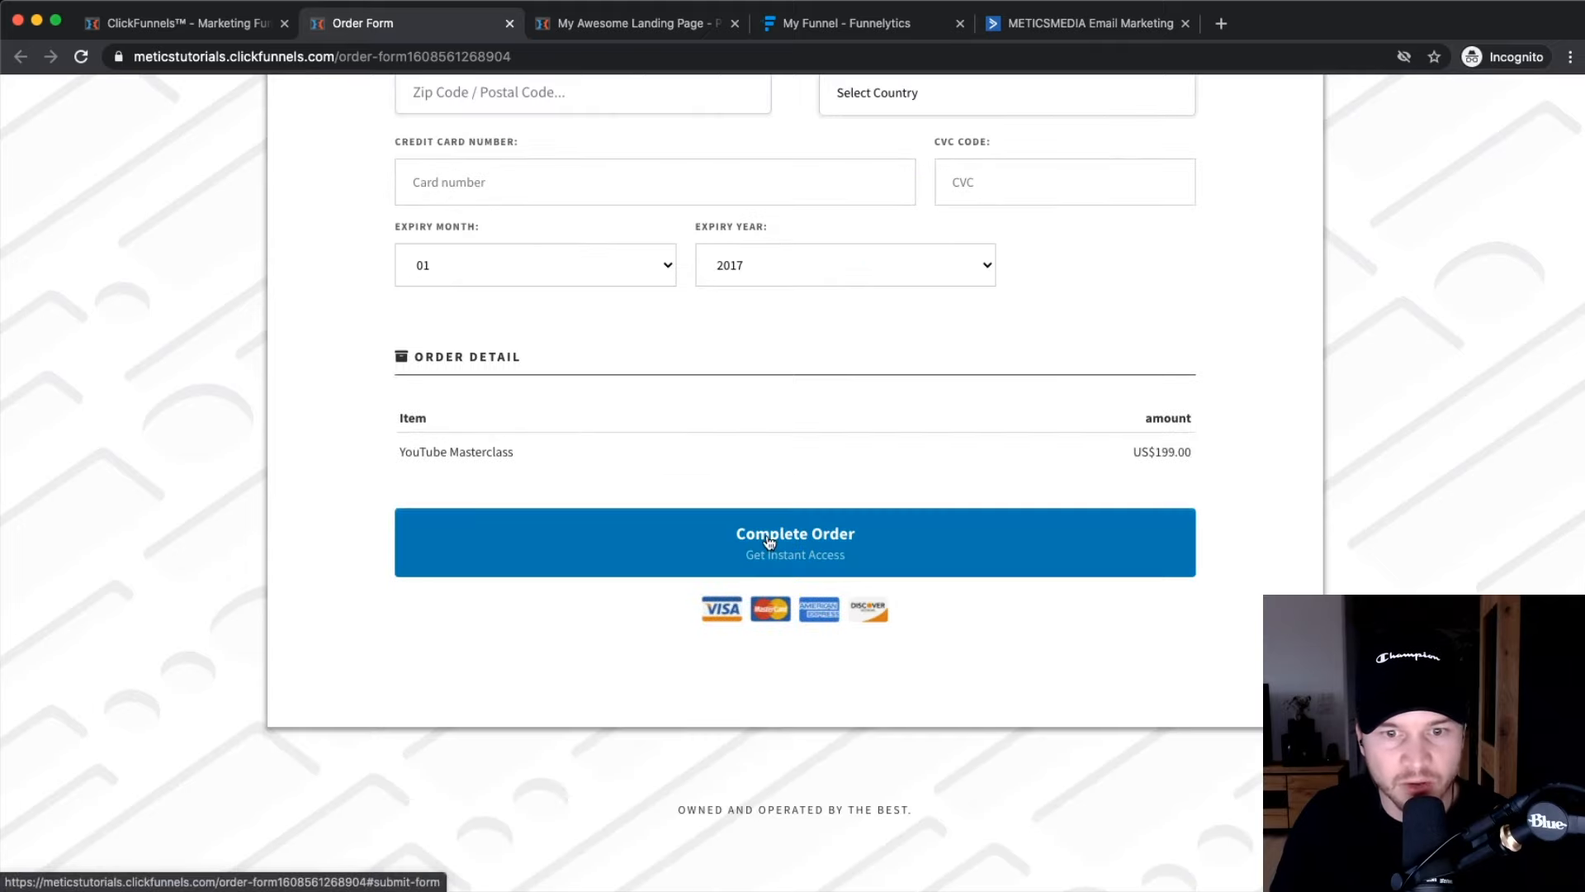
pyautogui.scroll(4, 806, 553)
pyautogui.scroll(-4, 803, 552)
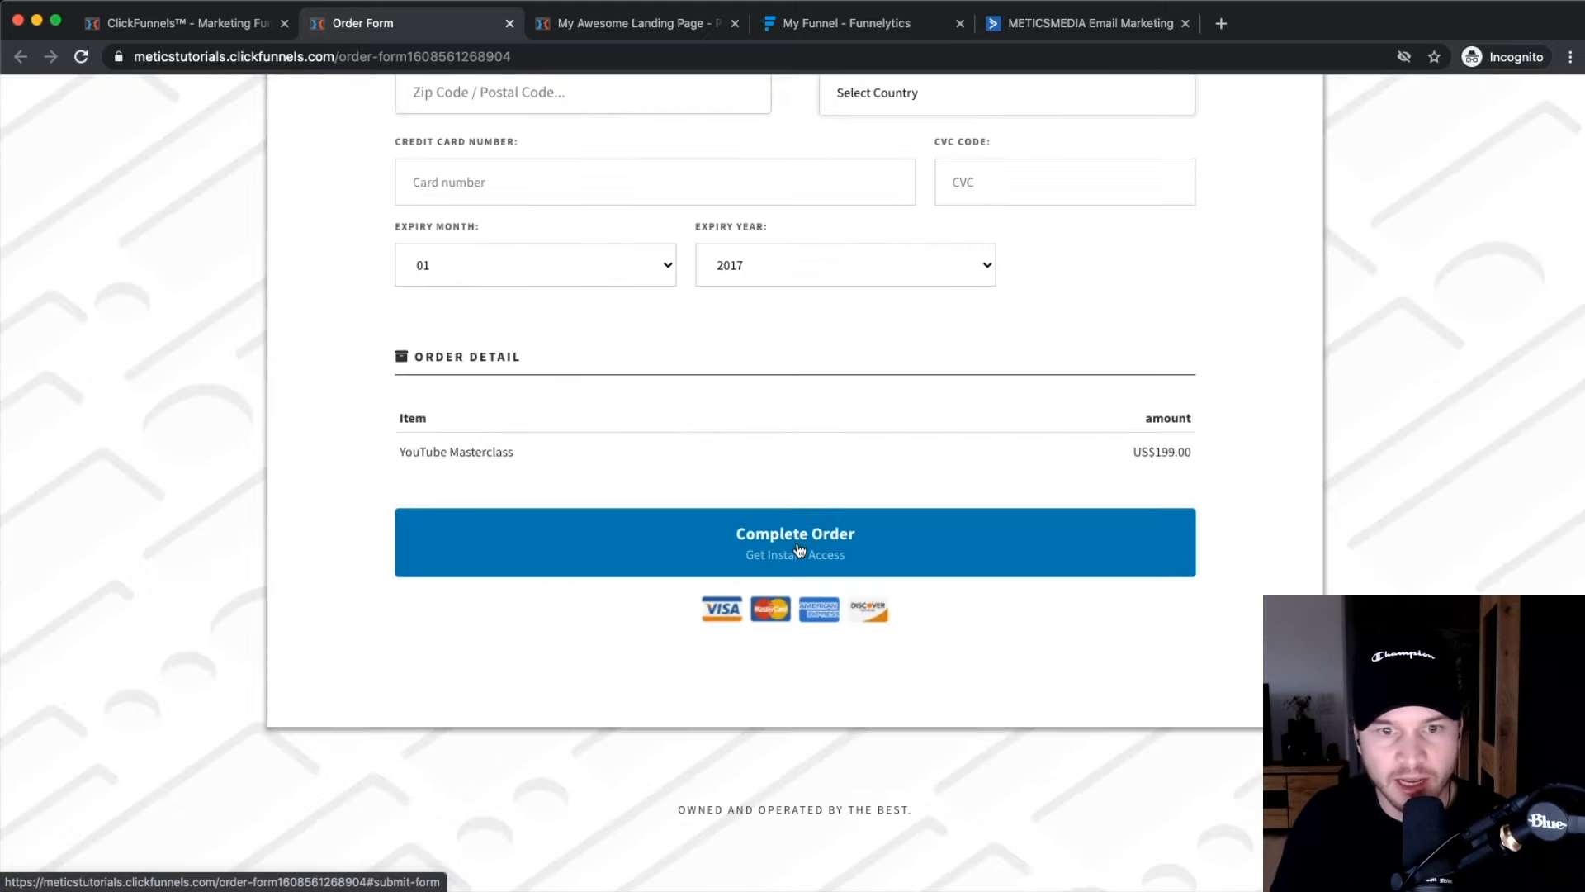
pyautogui.moveTo(1142, 453); pyautogui.dragTo(1193, 452)
pyautogui.scroll(5, 1193, 451)
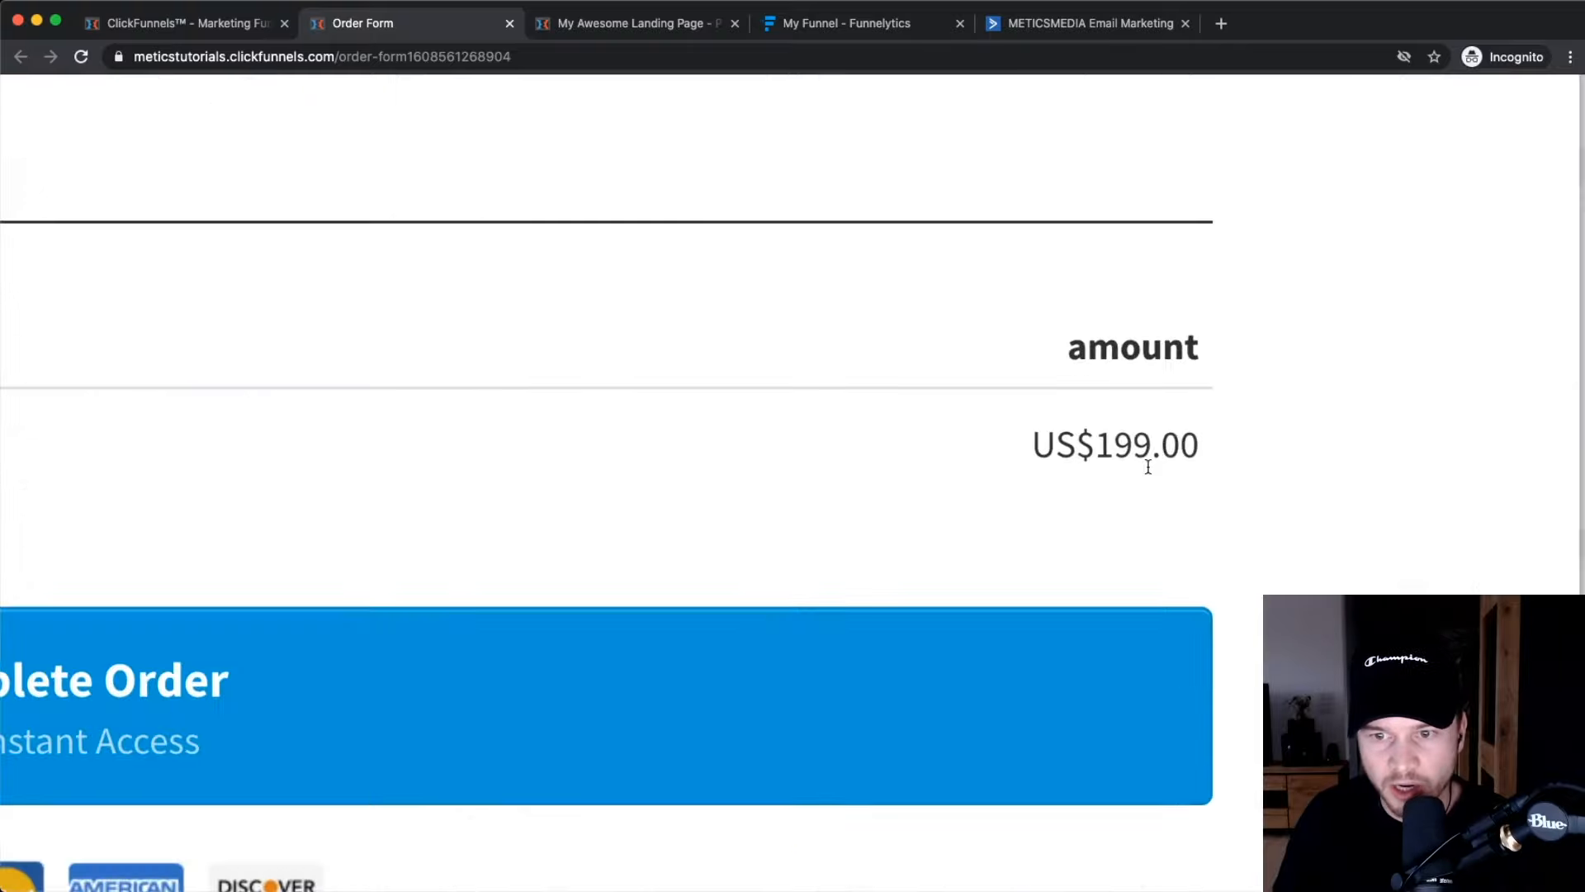
pyautogui.scroll(-5, 1247, 457)
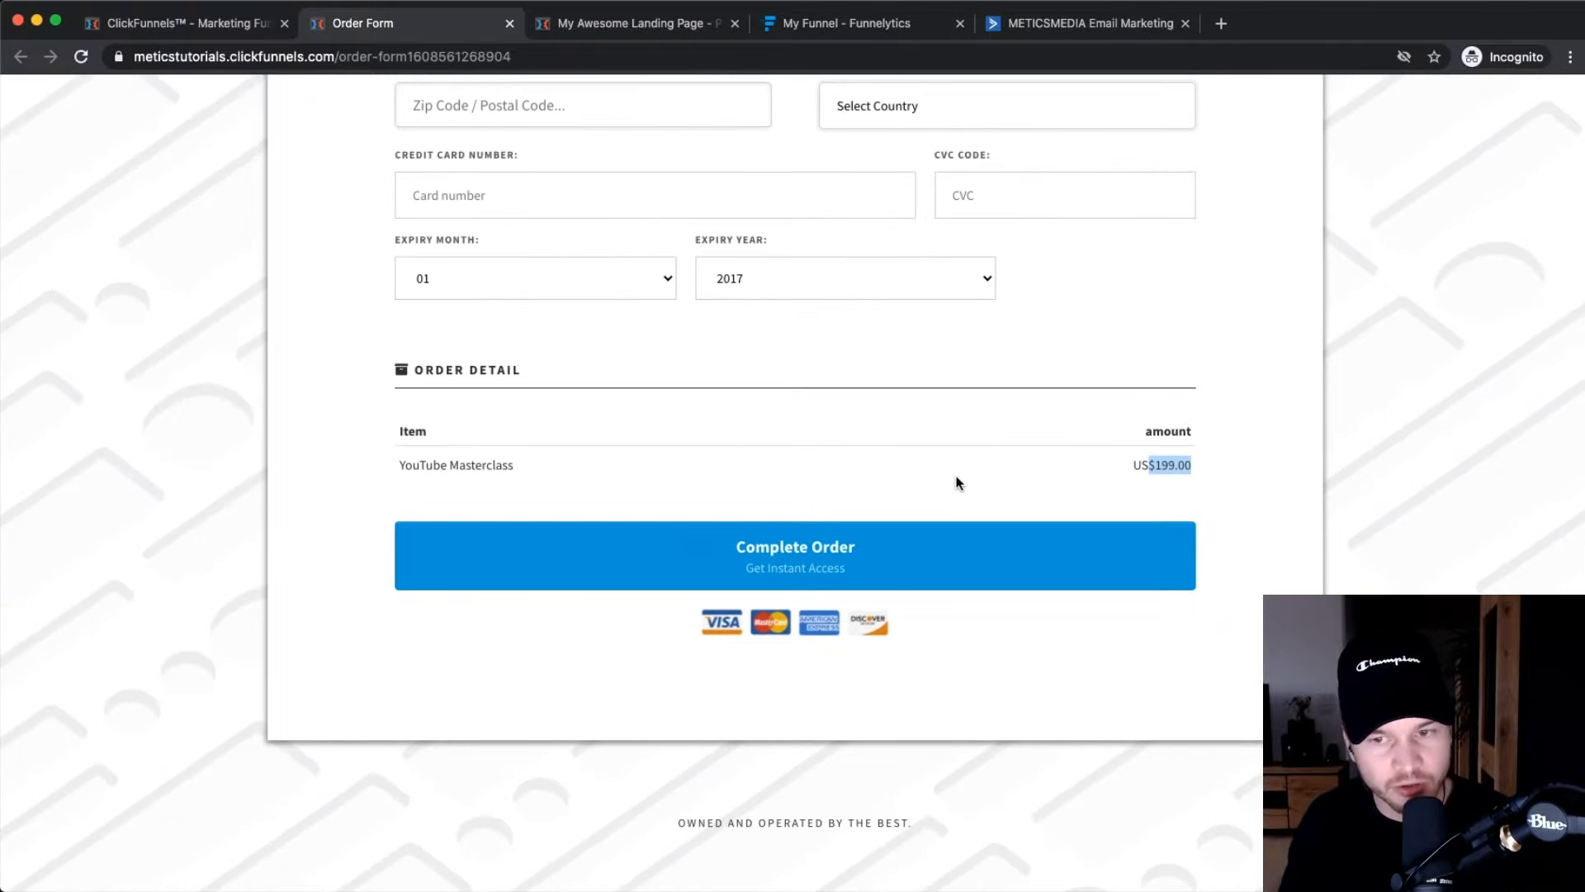
pyautogui.click(509, 23)
pyautogui.scroll(-5, 761, 498)
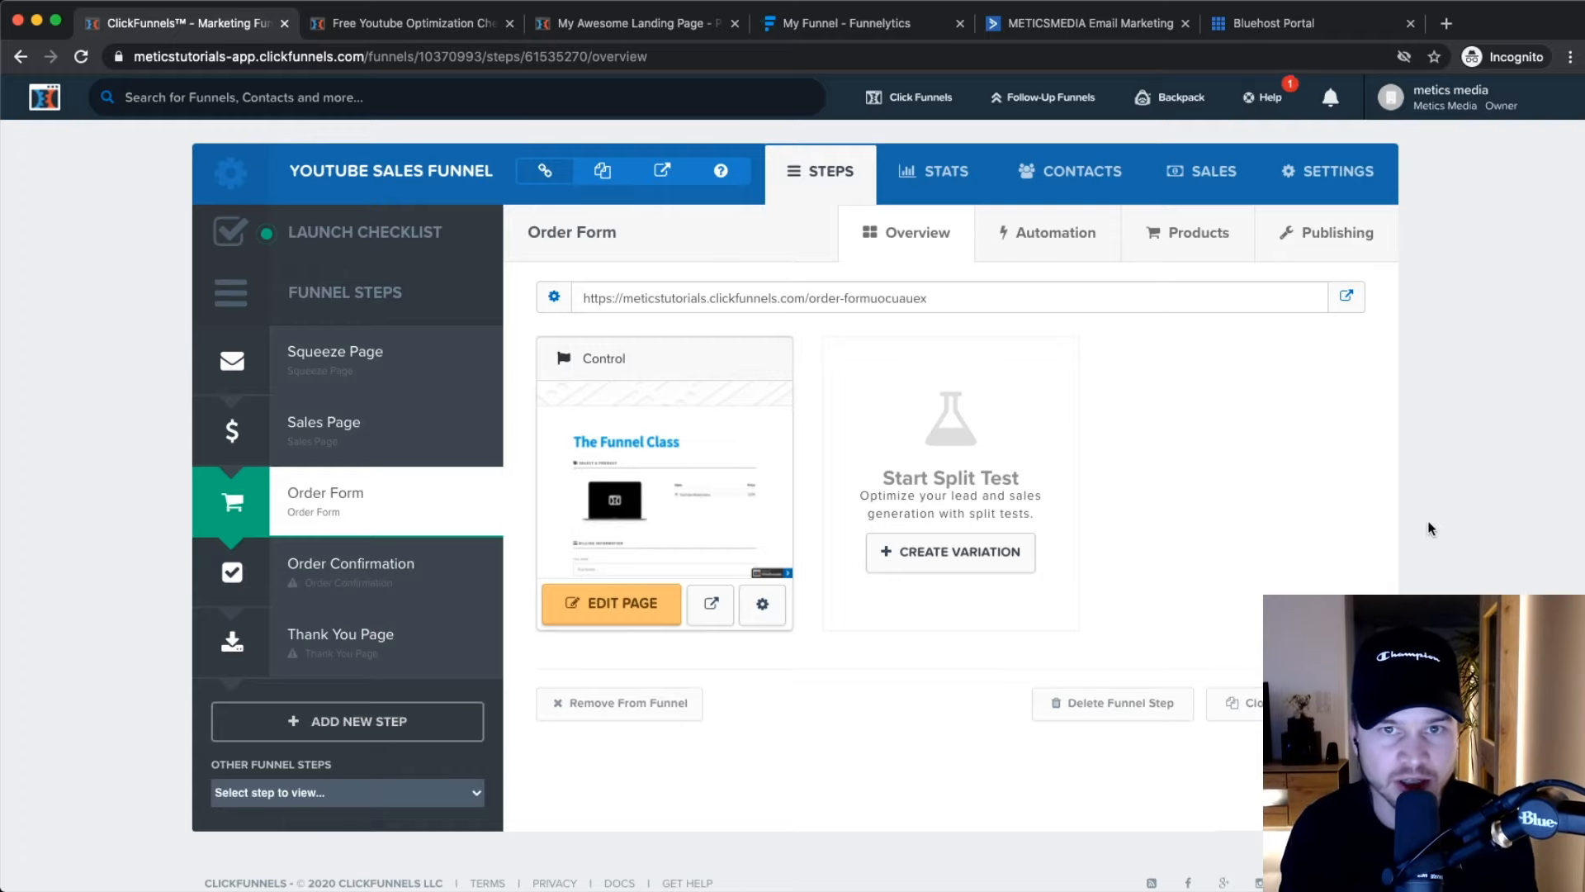
pyautogui.scroll(5, 756, 325)
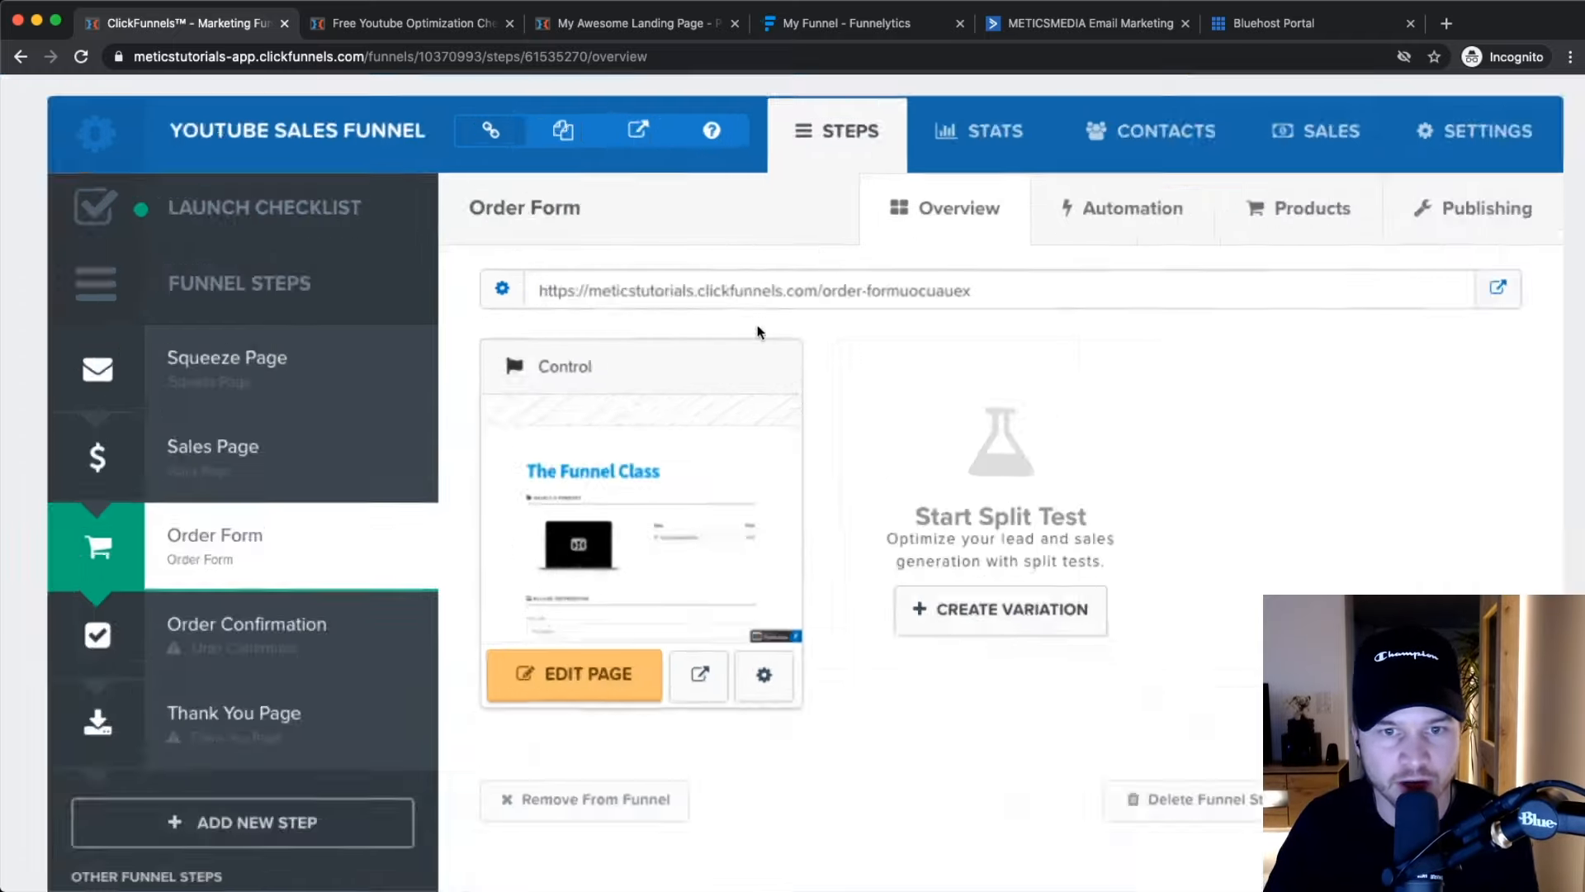
pyautogui.moveTo(609, 265); pyautogui.dragTo(763, 264)
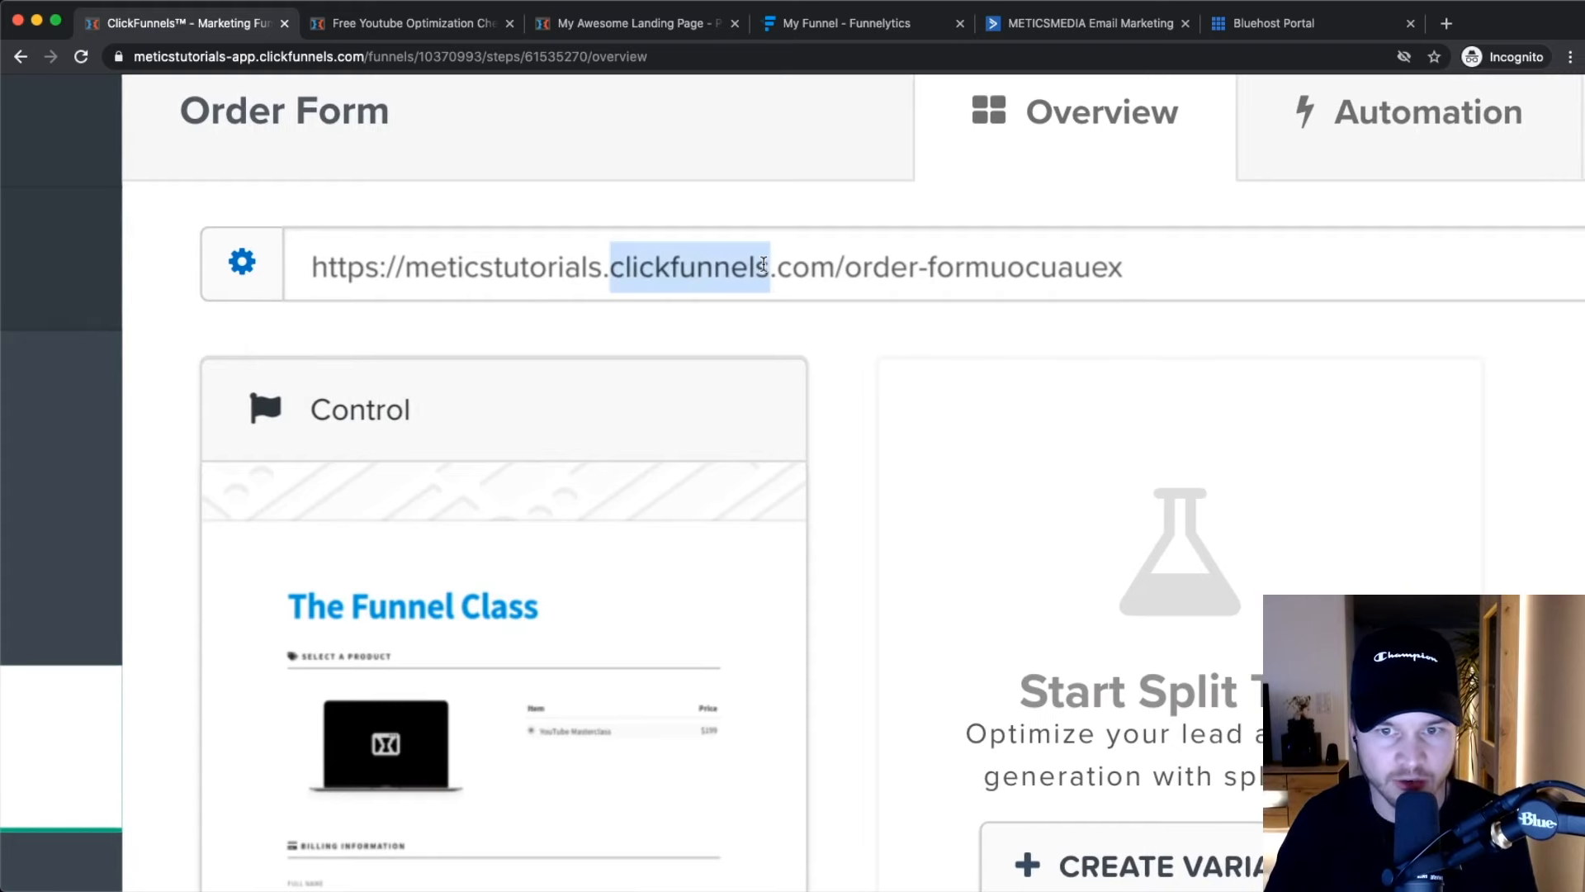
pyautogui.moveTo(917, 266); pyautogui.dragTo(1201, 268)
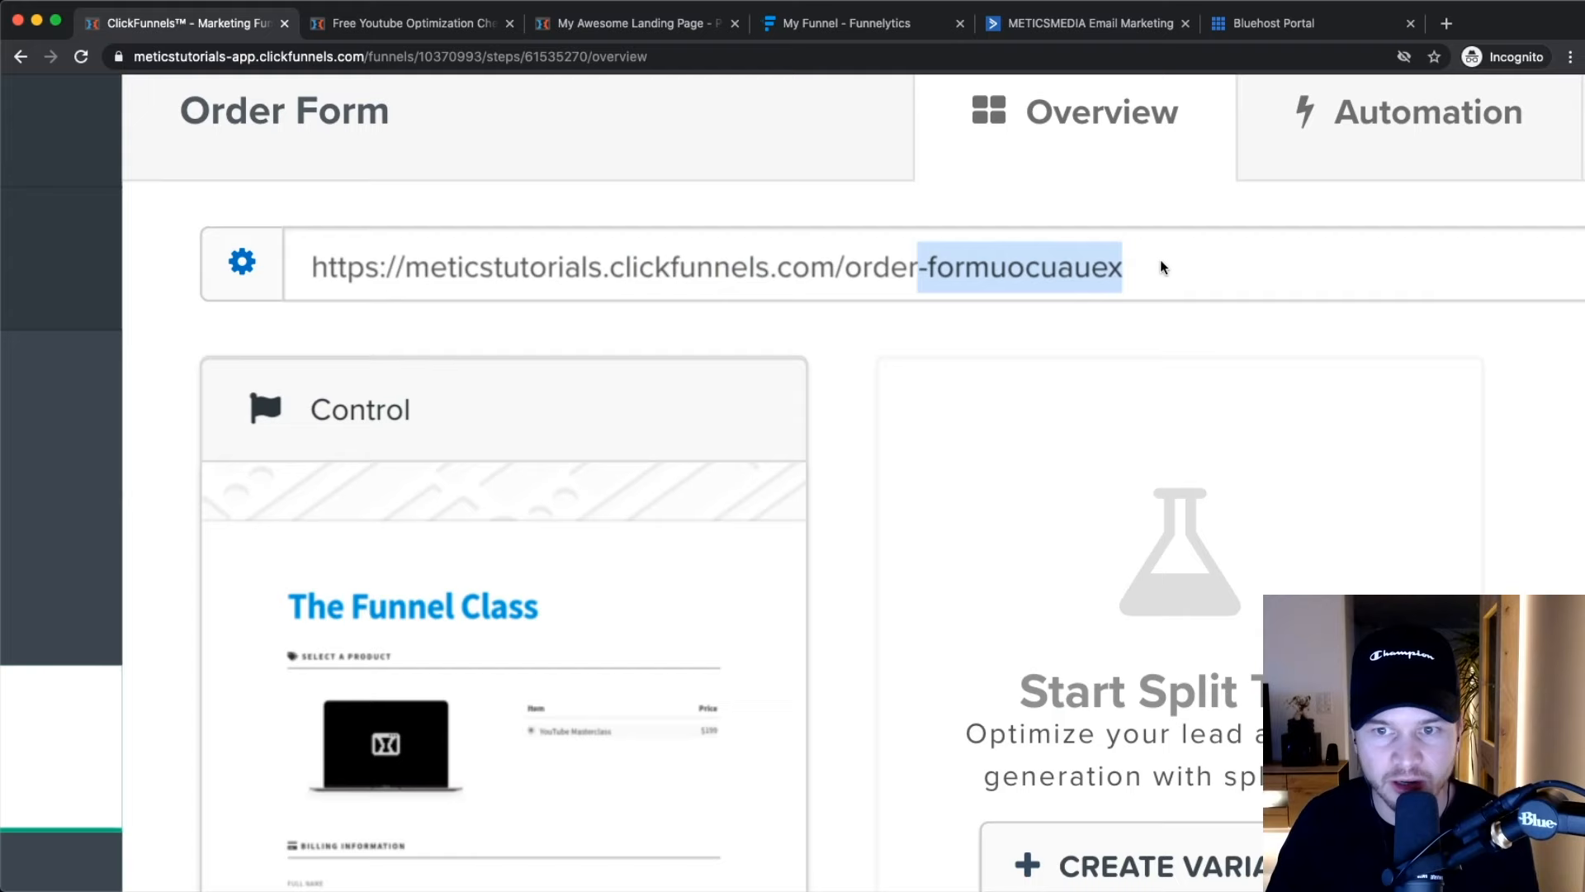
pyautogui.click(1164, 267)
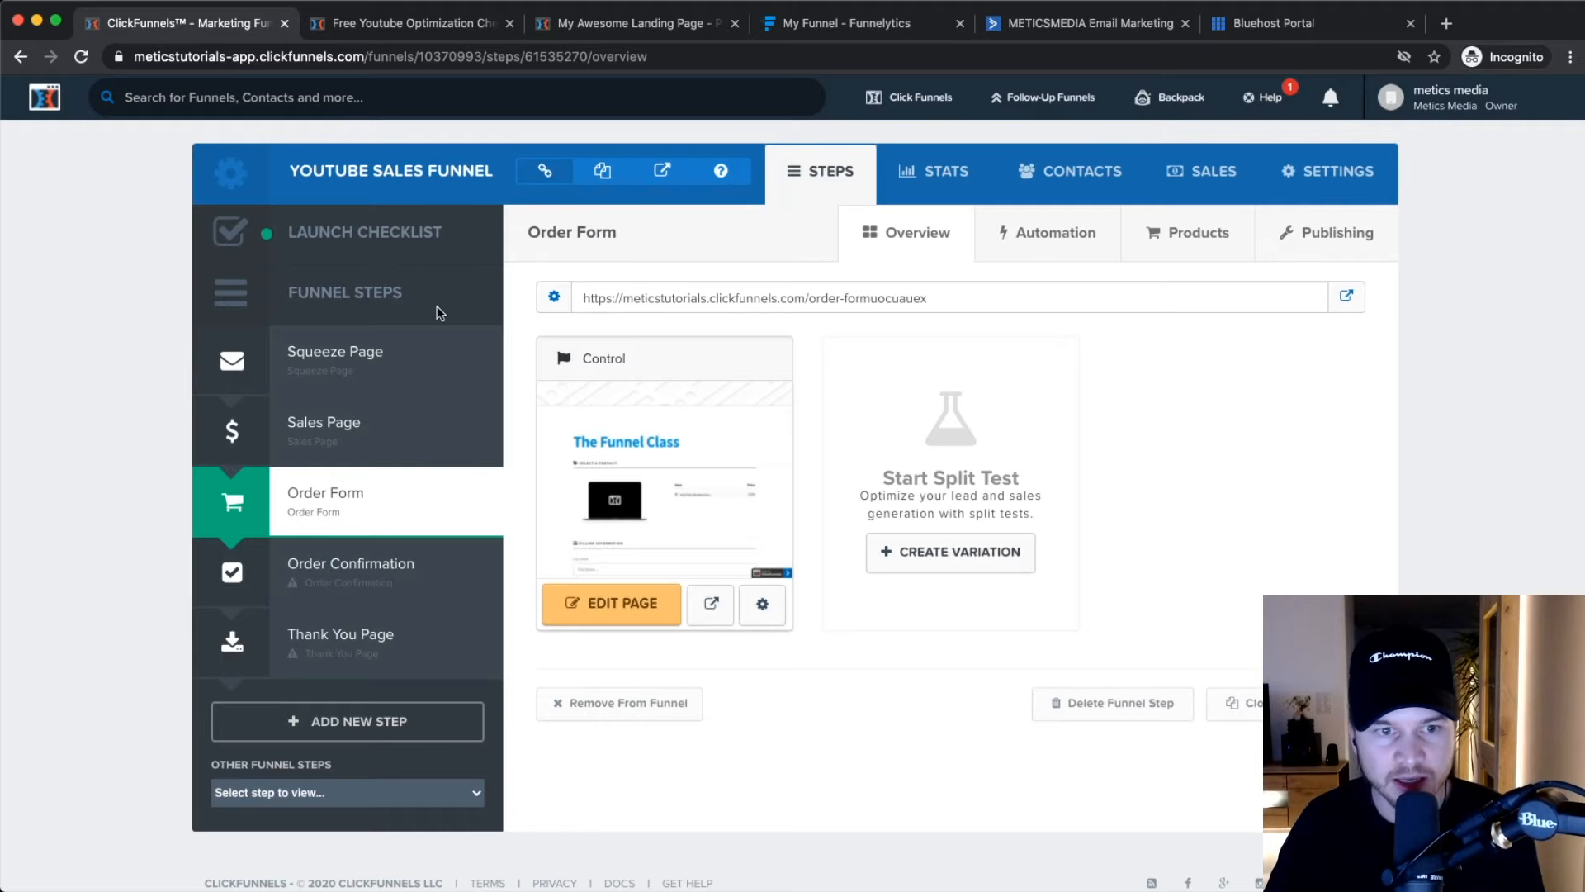
pyautogui.click(335, 355)
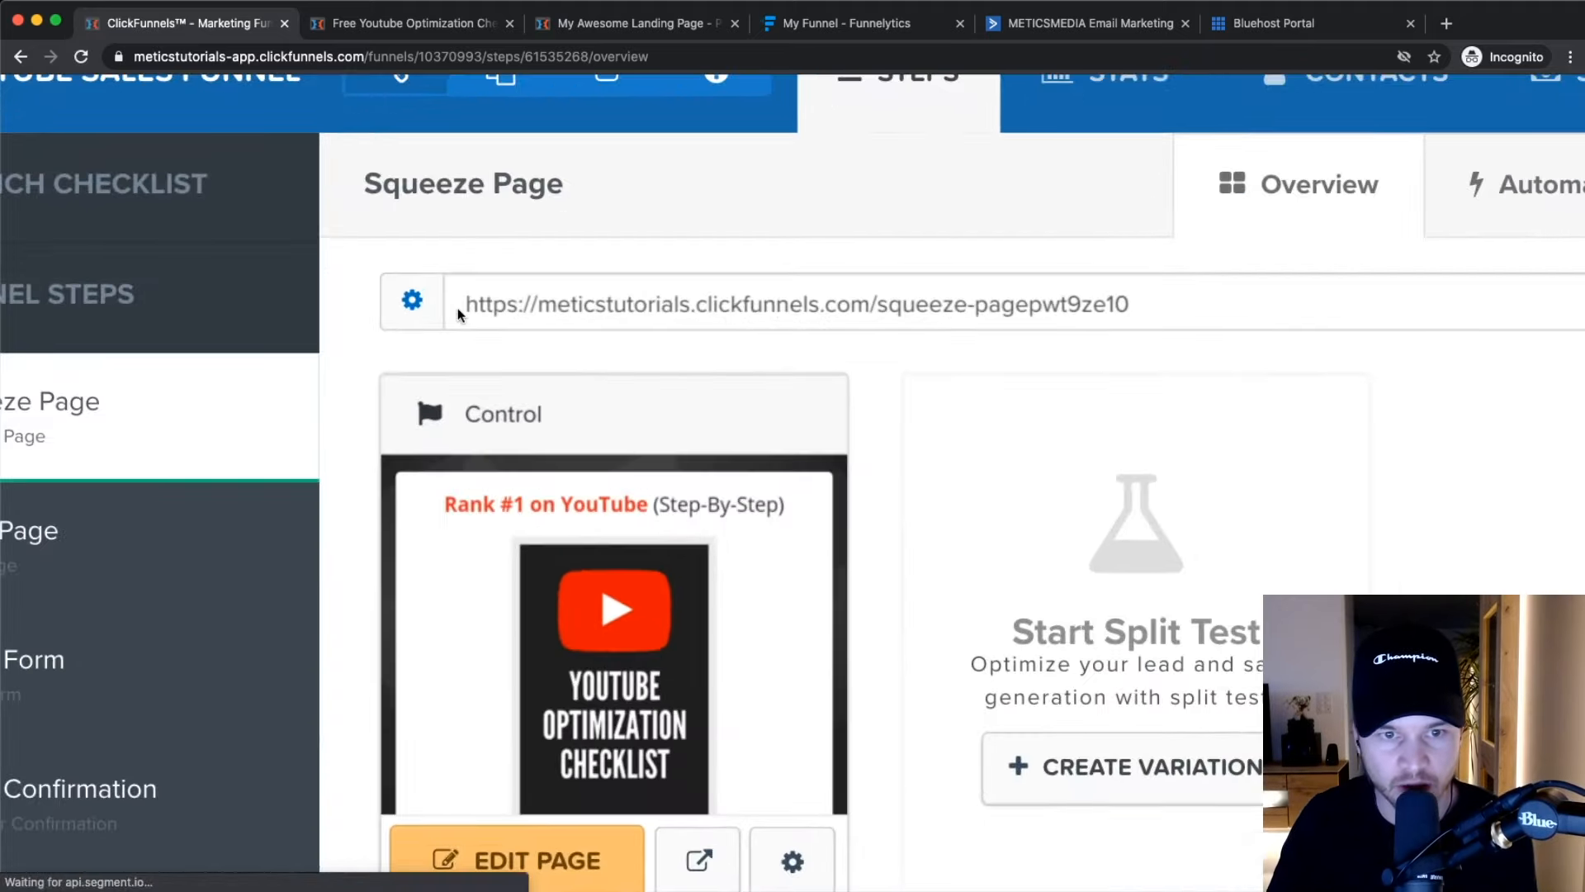
pyautogui.moveTo(580, 300); pyautogui.dragTo(979, 299)
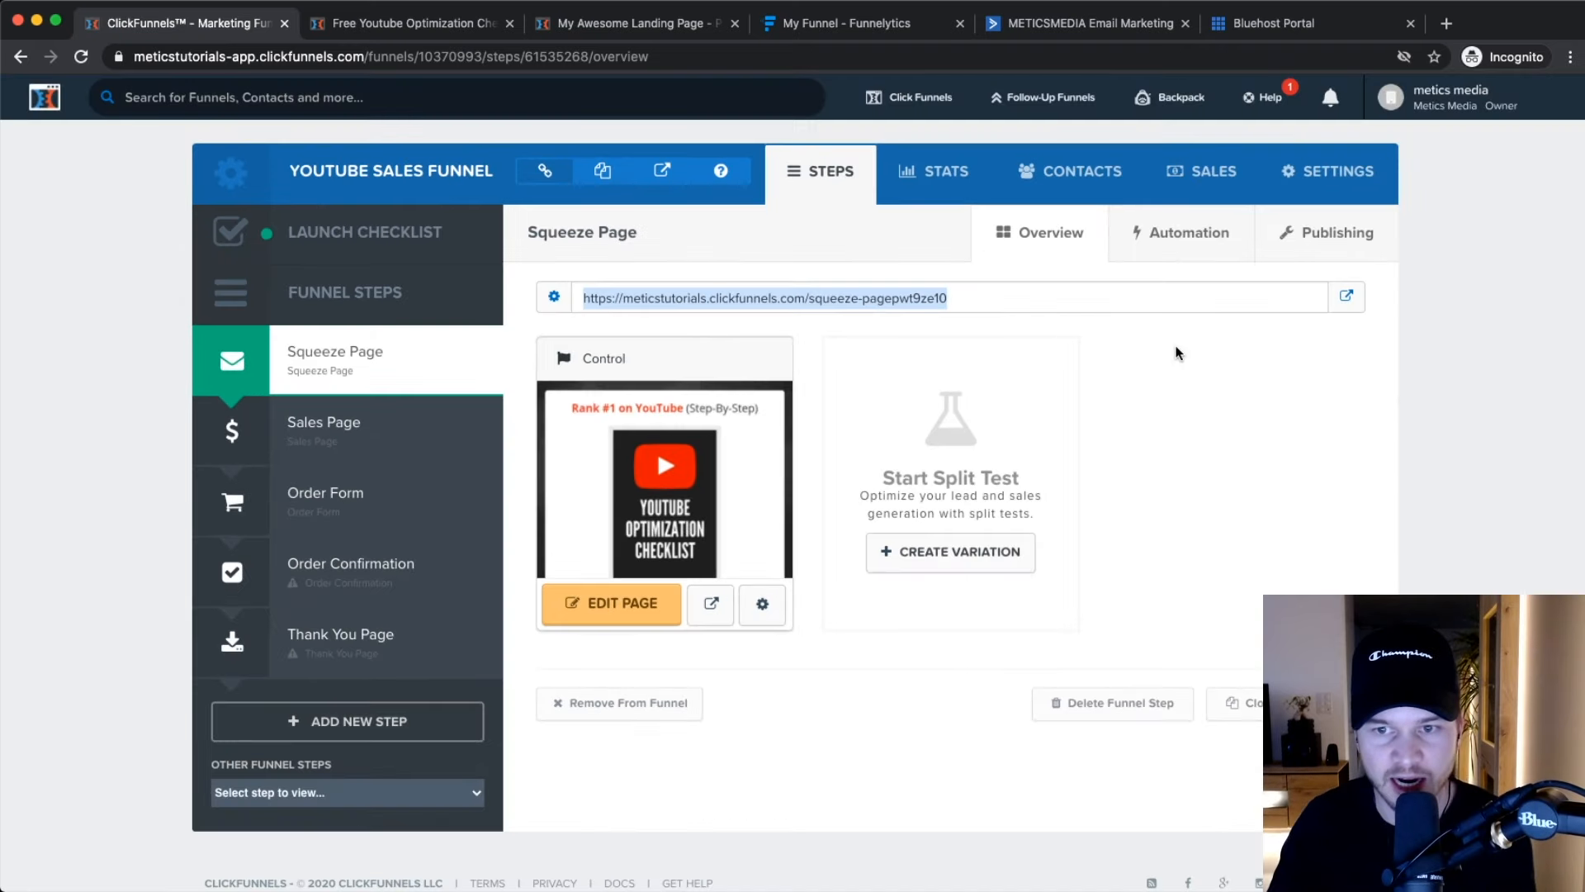
pyautogui.click(1477, 405)
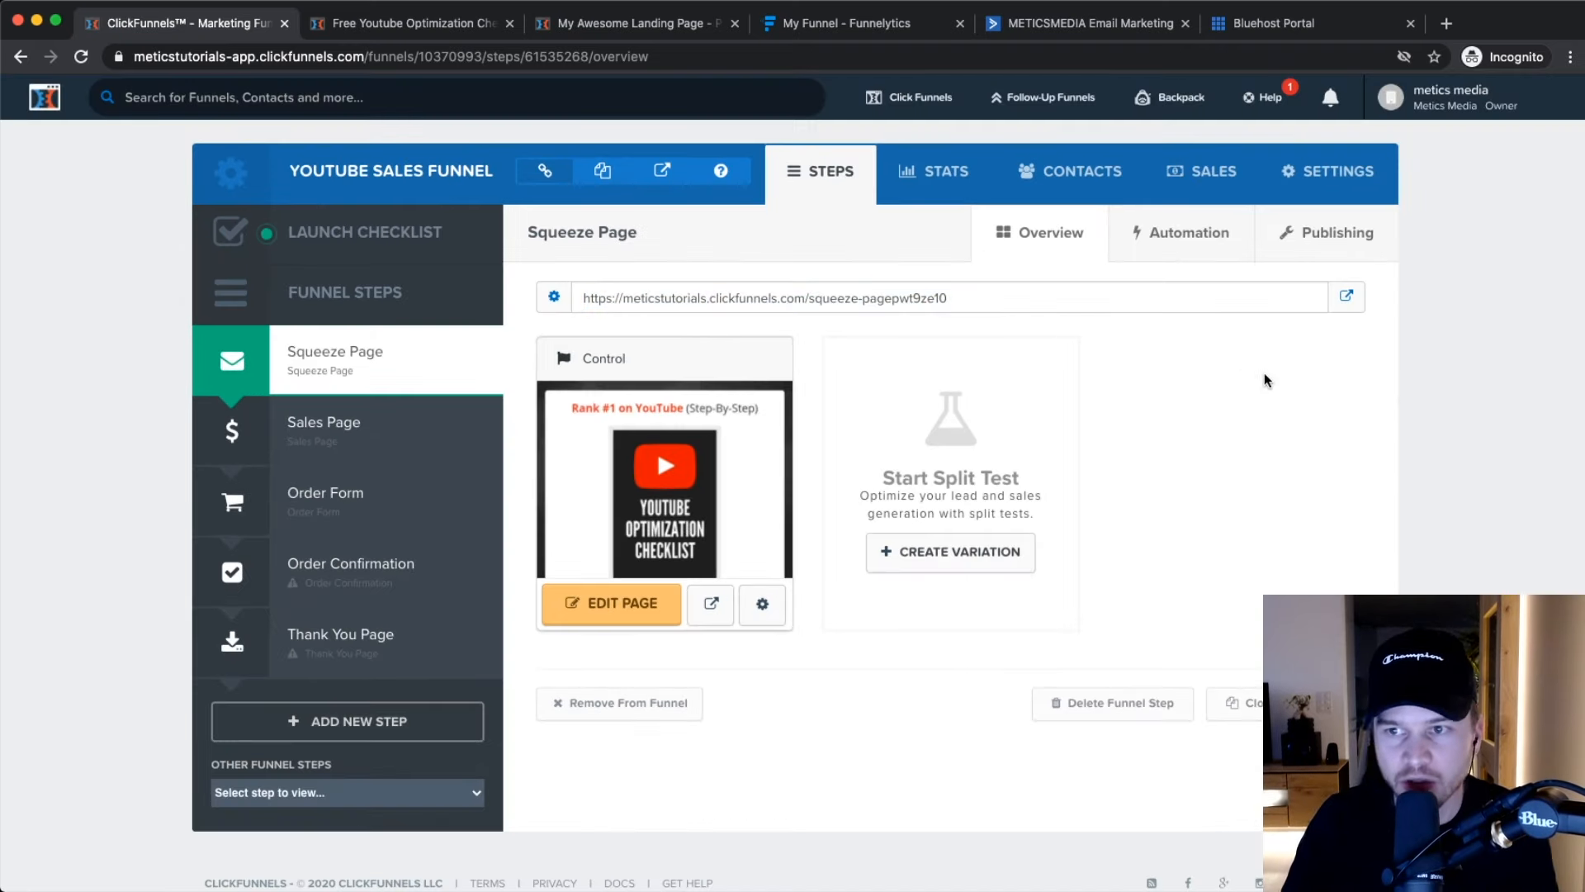
# Go to Account Settings, then Domains, and start adding a new domain.
pyautogui.click(1474, 96)
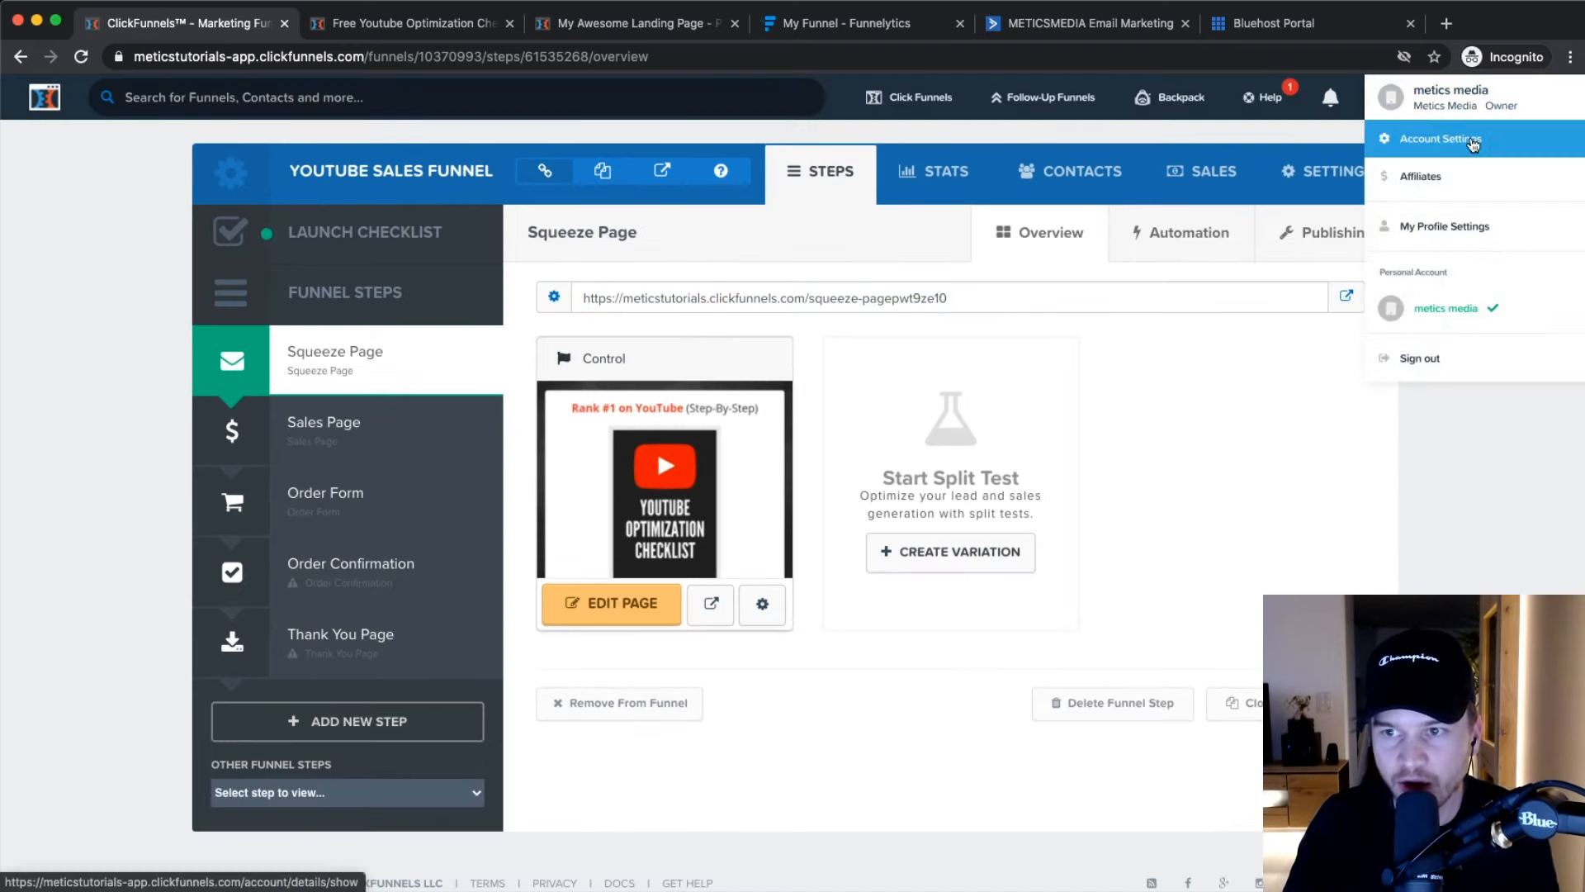
pyautogui.click(1474, 140)
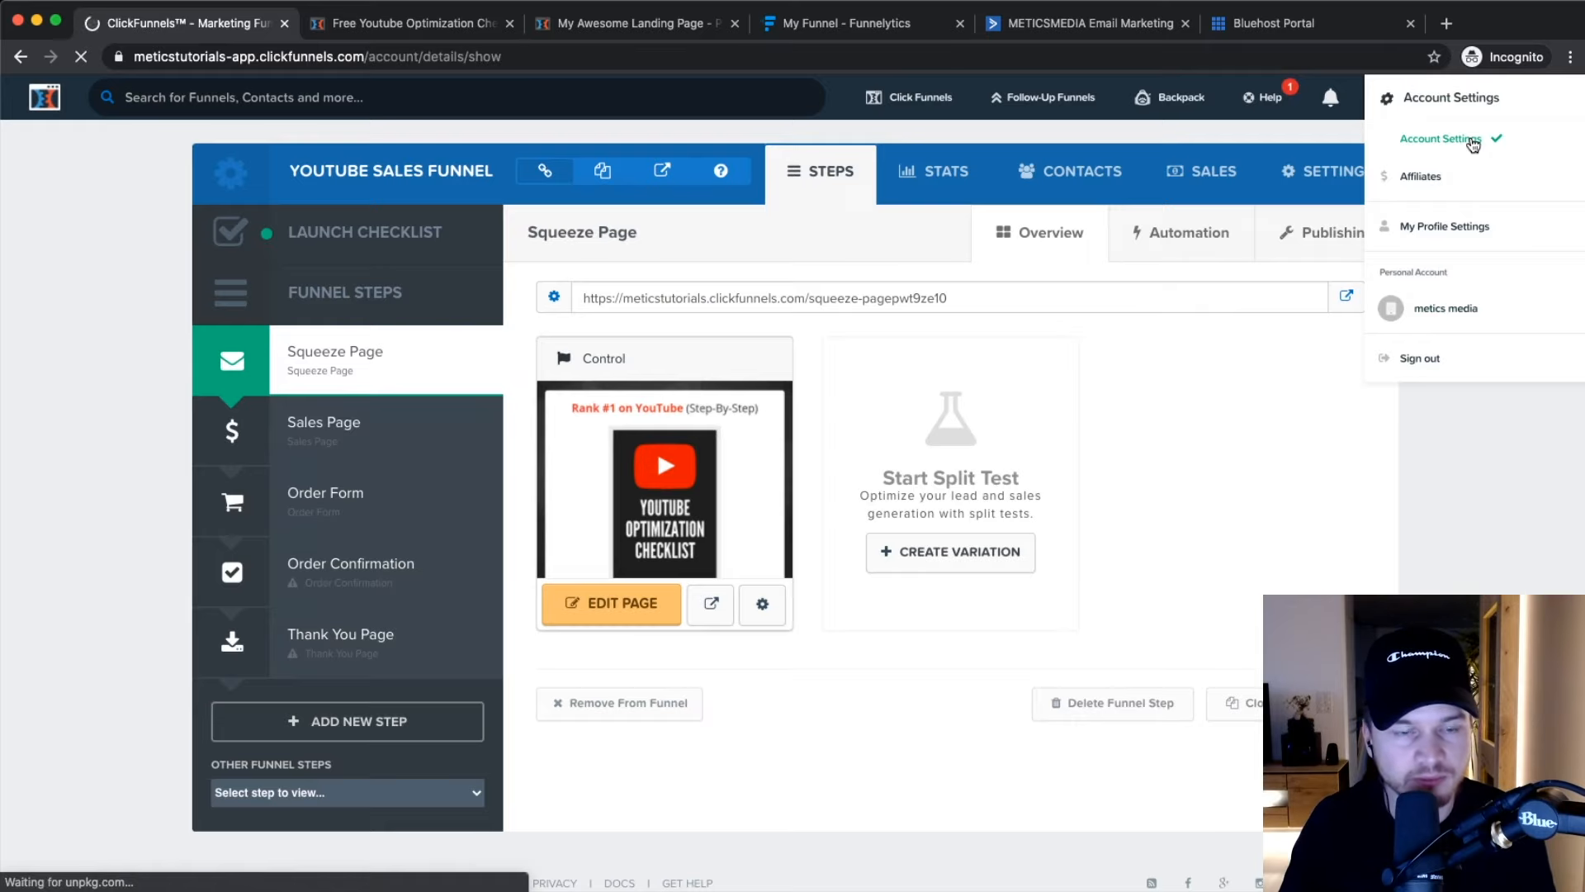
pyautogui.scroll(-10, 347, 437)
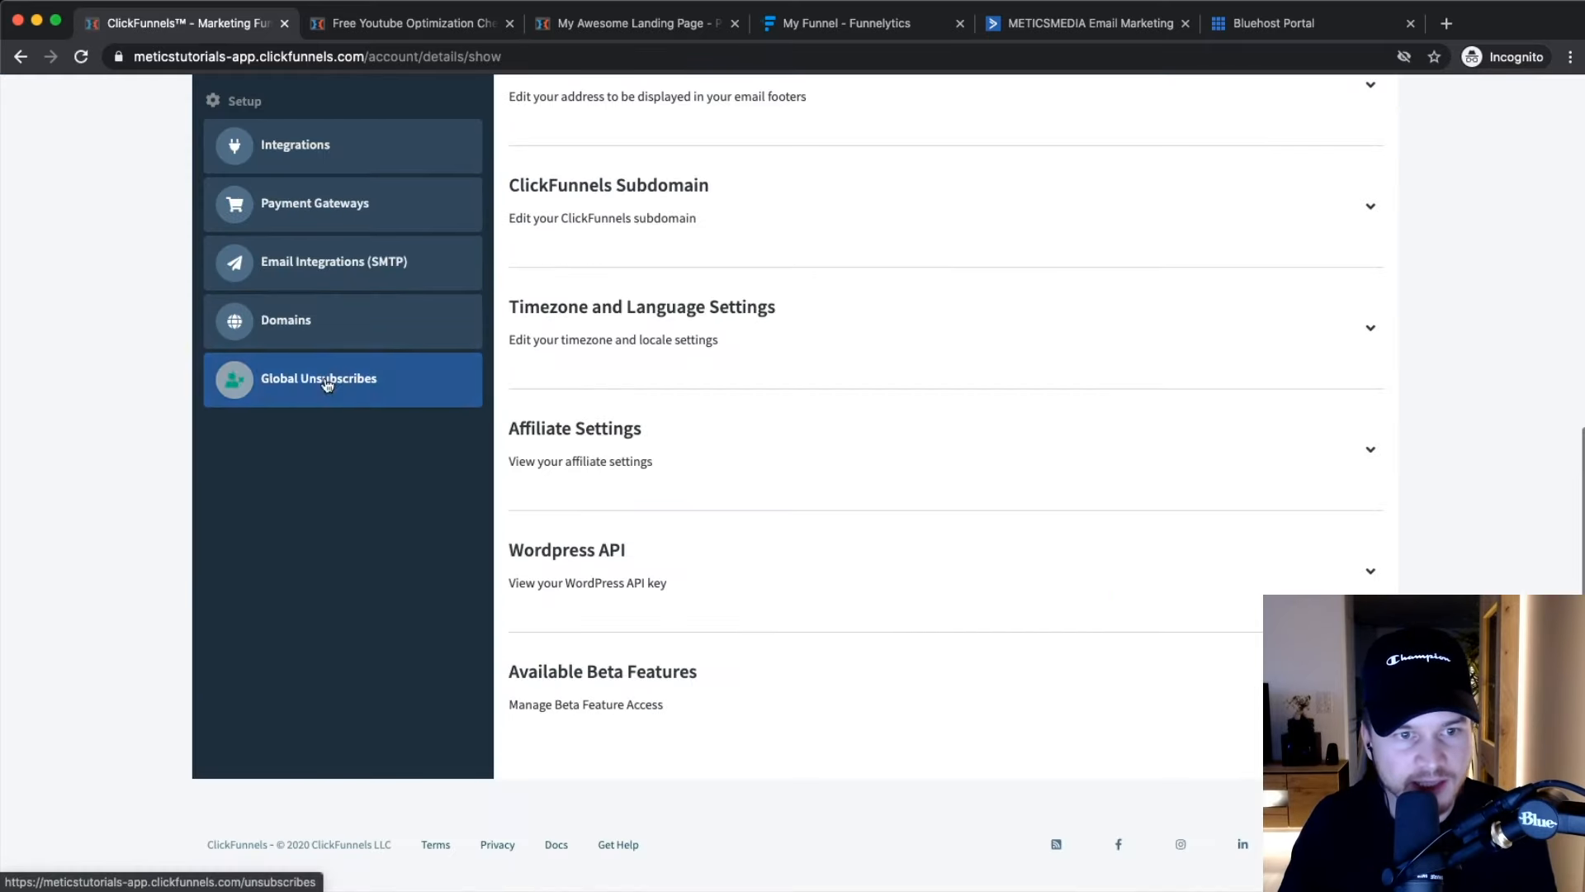
pyautogui.scroll(3, 330, 380)
pyautogui.click(329, 451)
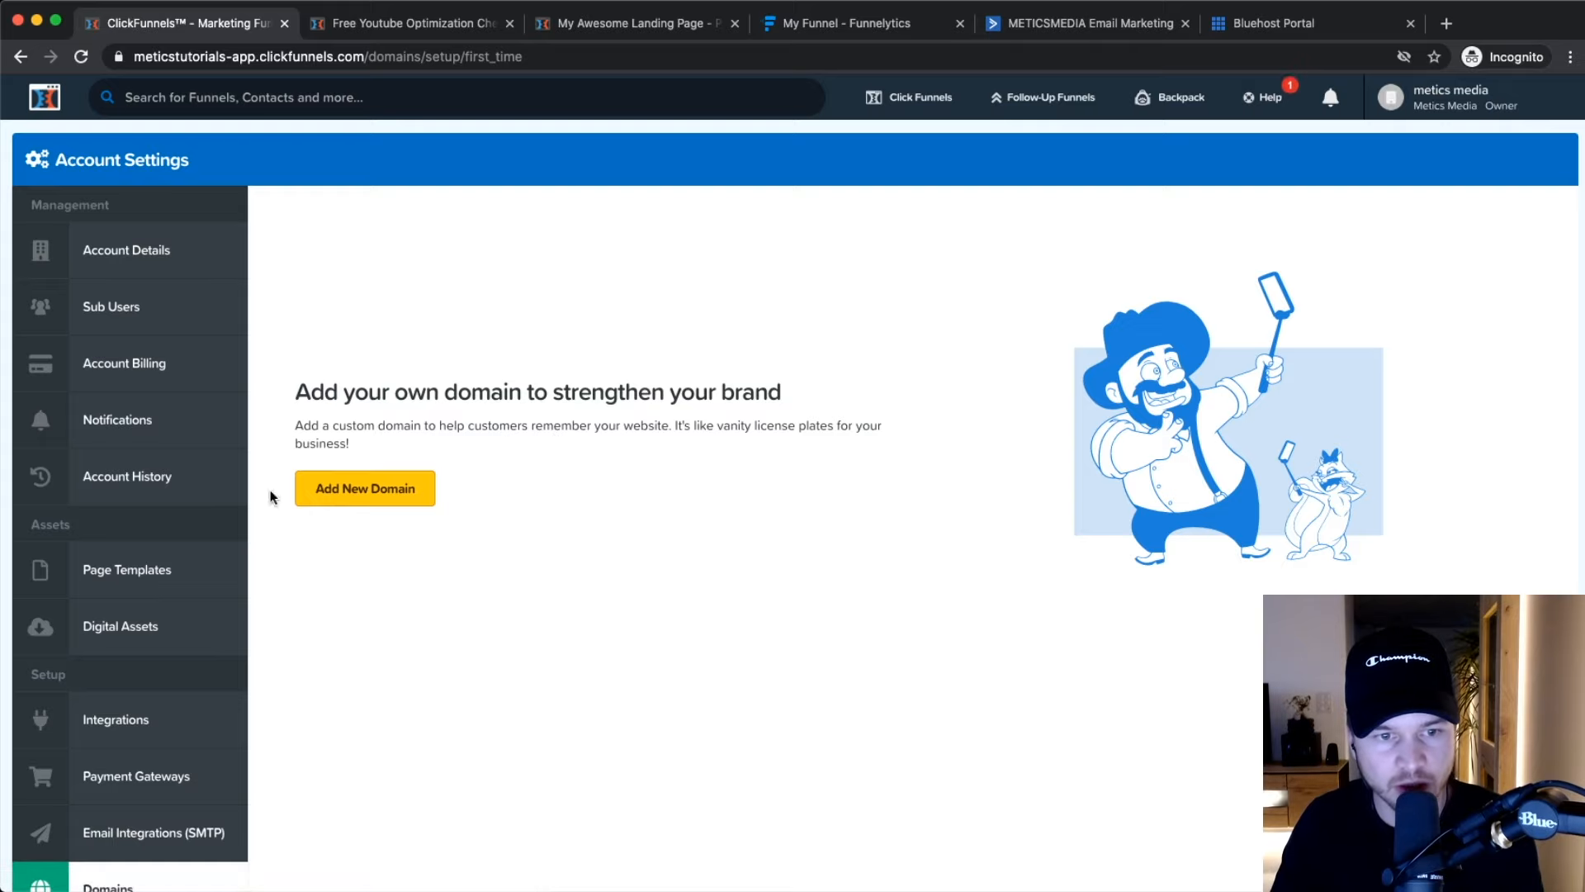
pyautogui.click(368, 490)
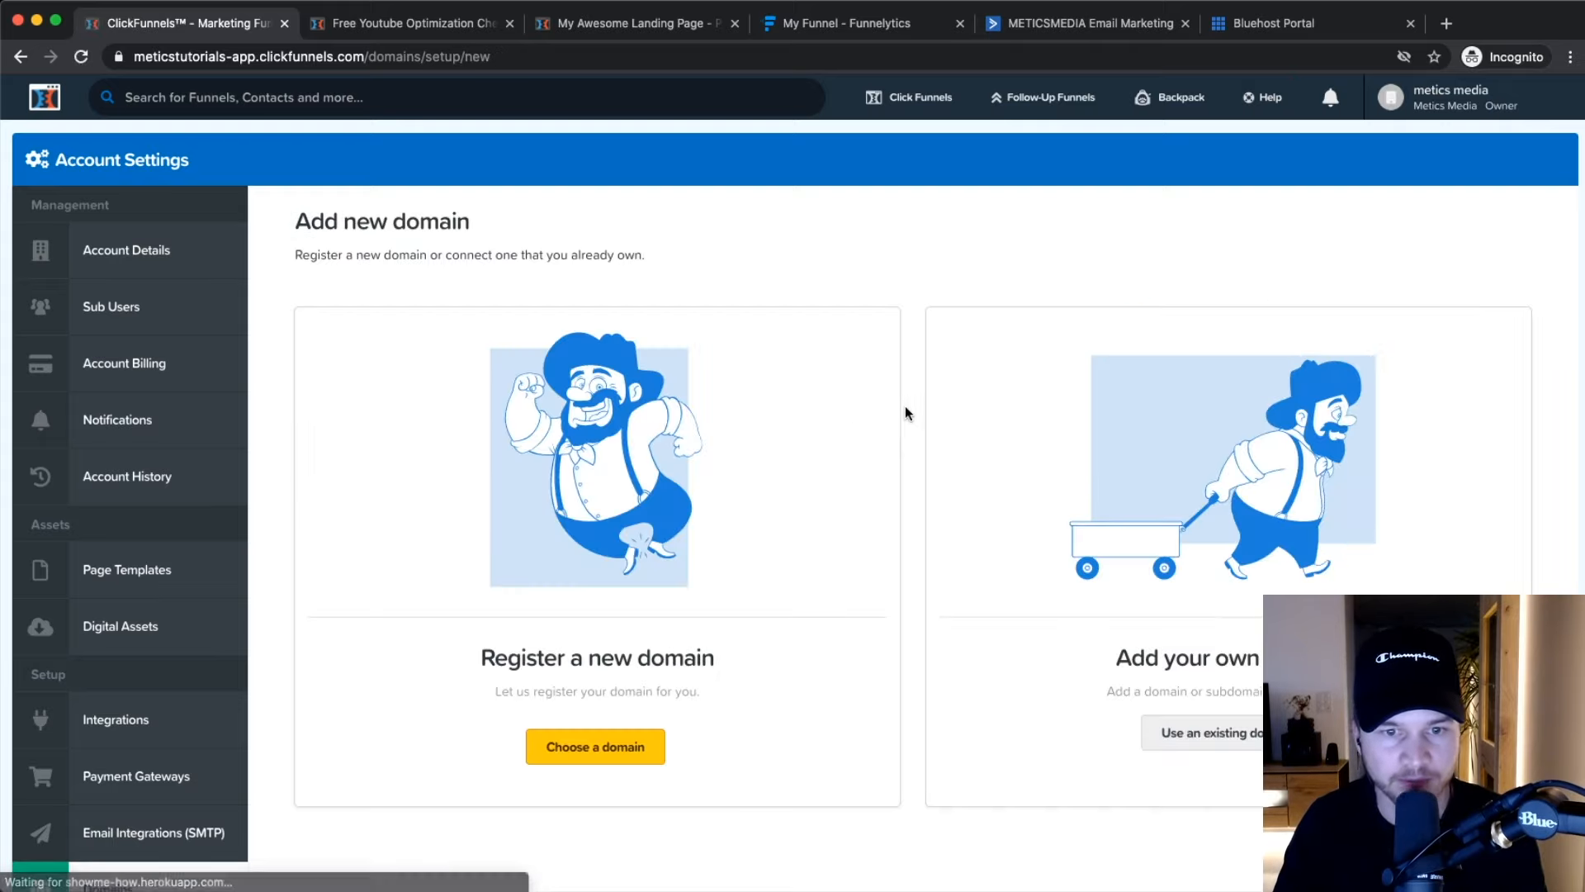
pyautogui.scroll(-3, 905, 421)
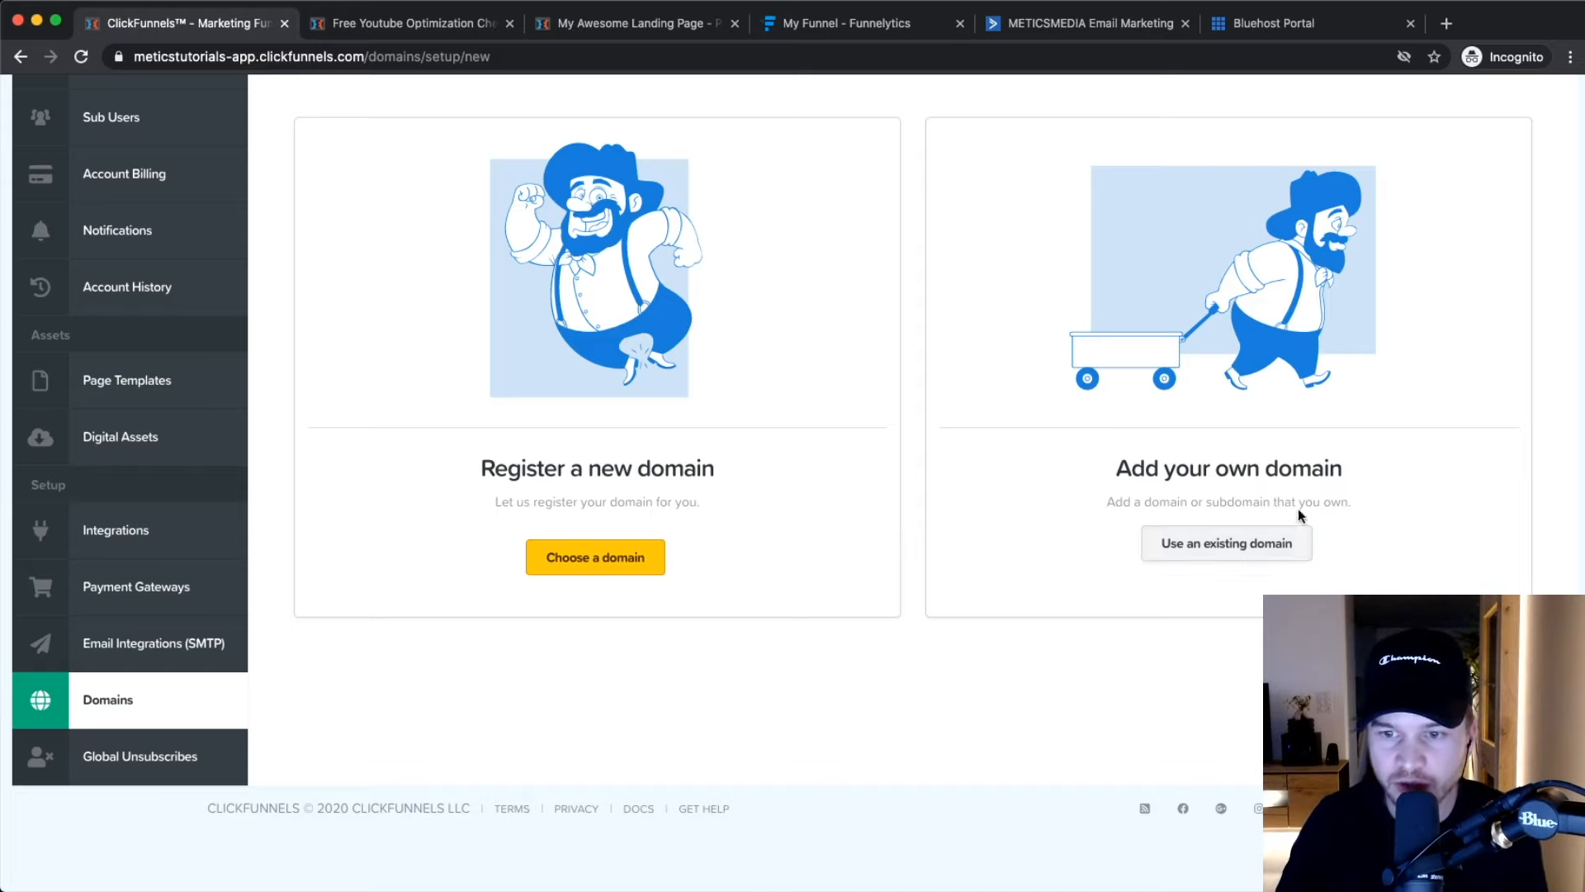
# Choose to use an existing domain and enter go.meticstutorials.com, replacing the www prefix.
pyautogui.click(1203, 552)
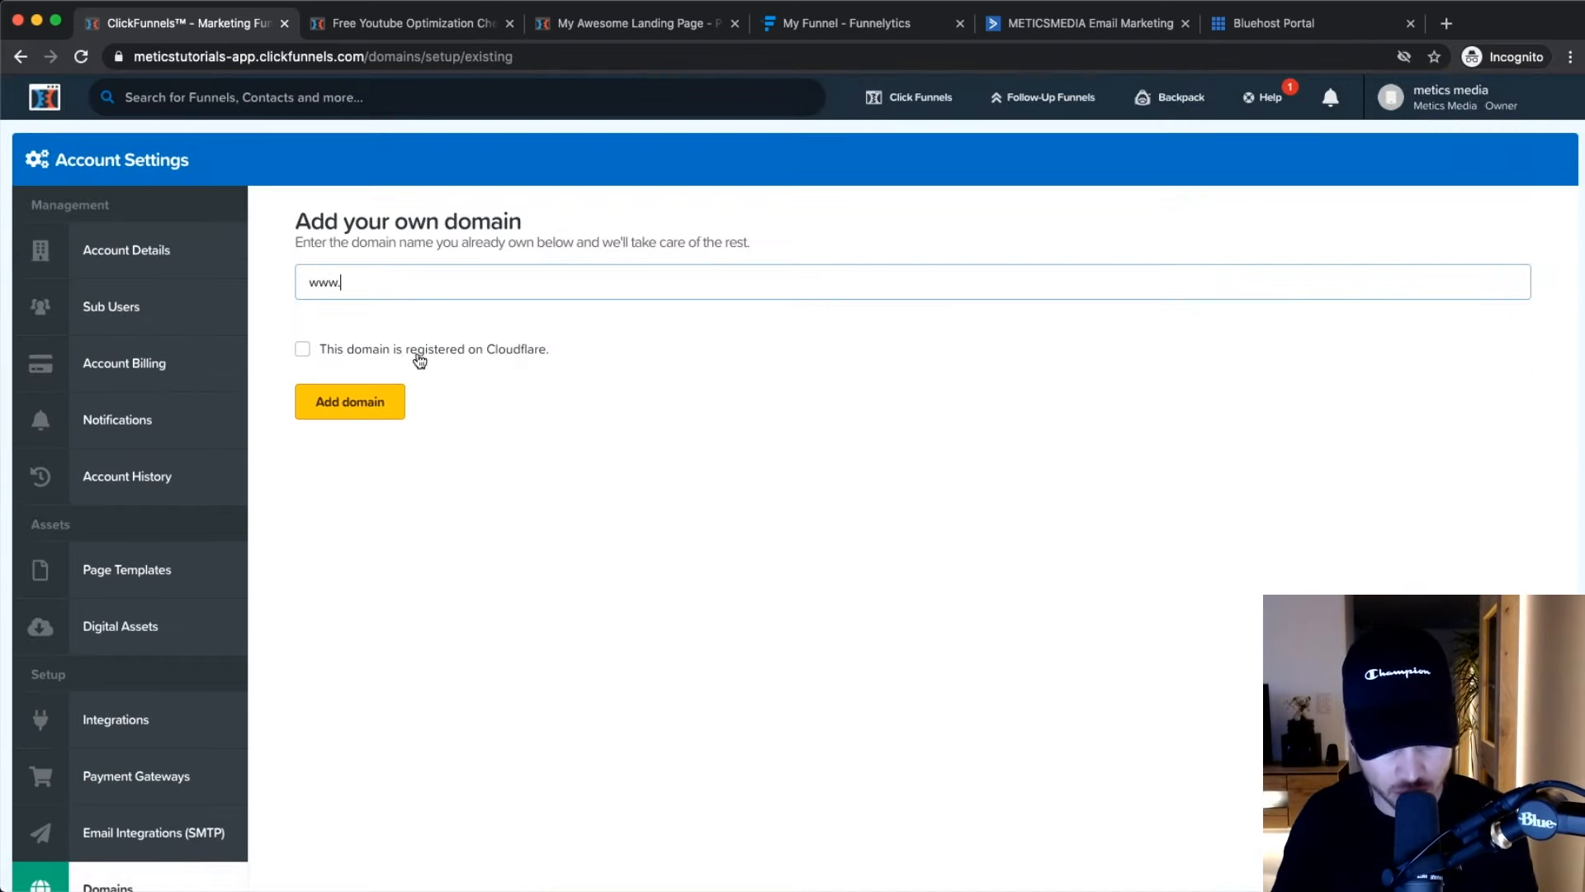
pyautogui.write('metics')
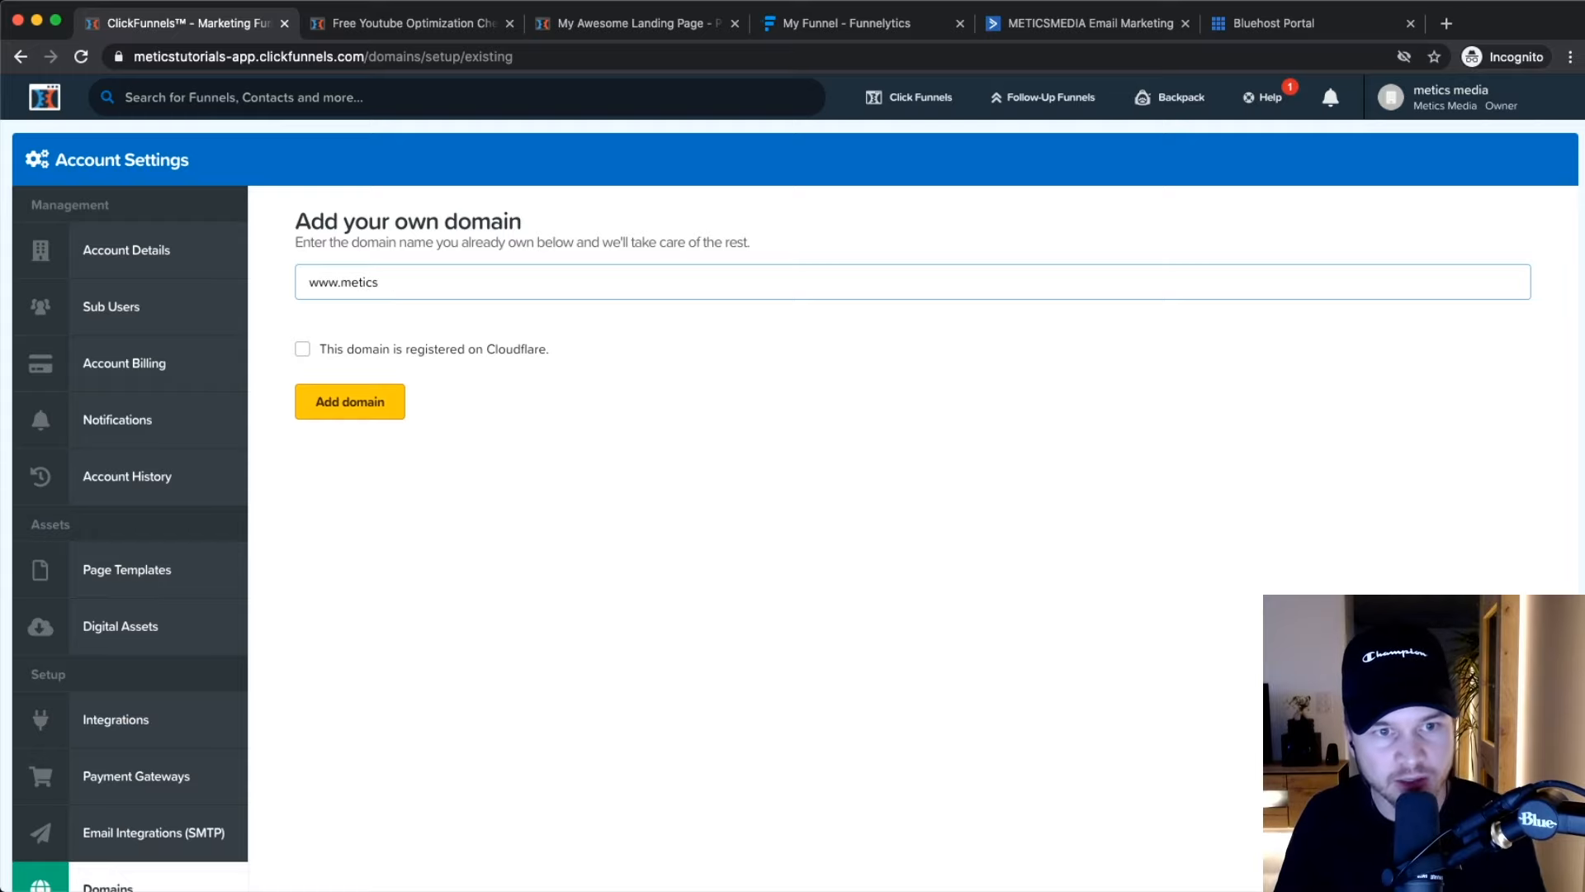
pyautogui.write('tutorials.com')
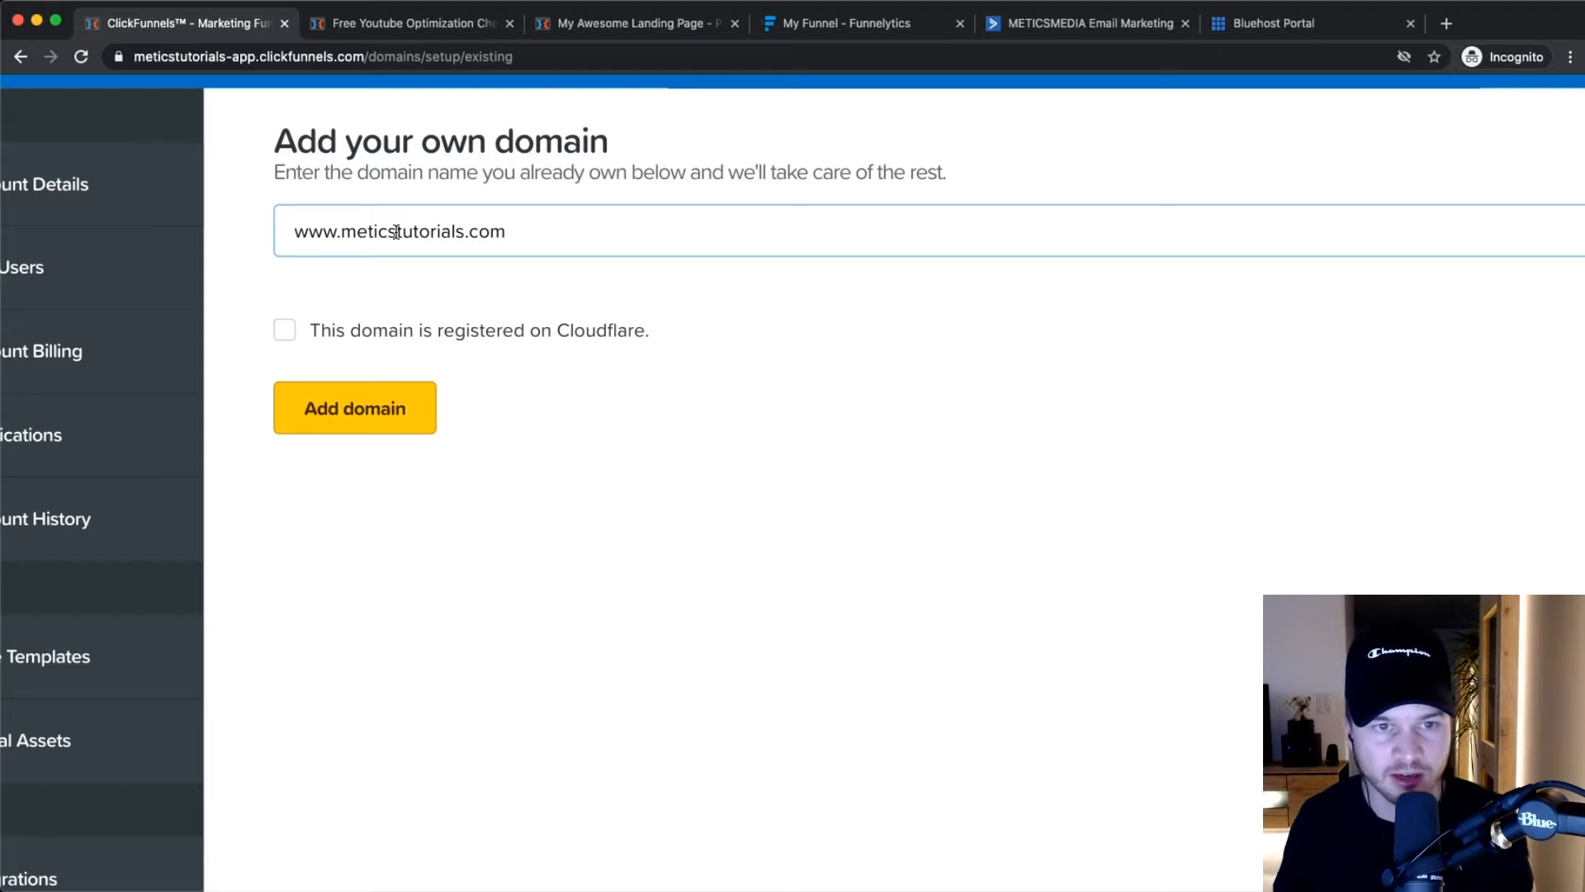
pyautogui.click(337, 232)
pyautogui.moveTo(336, 232); pyautogui.dragTo(259, 239)
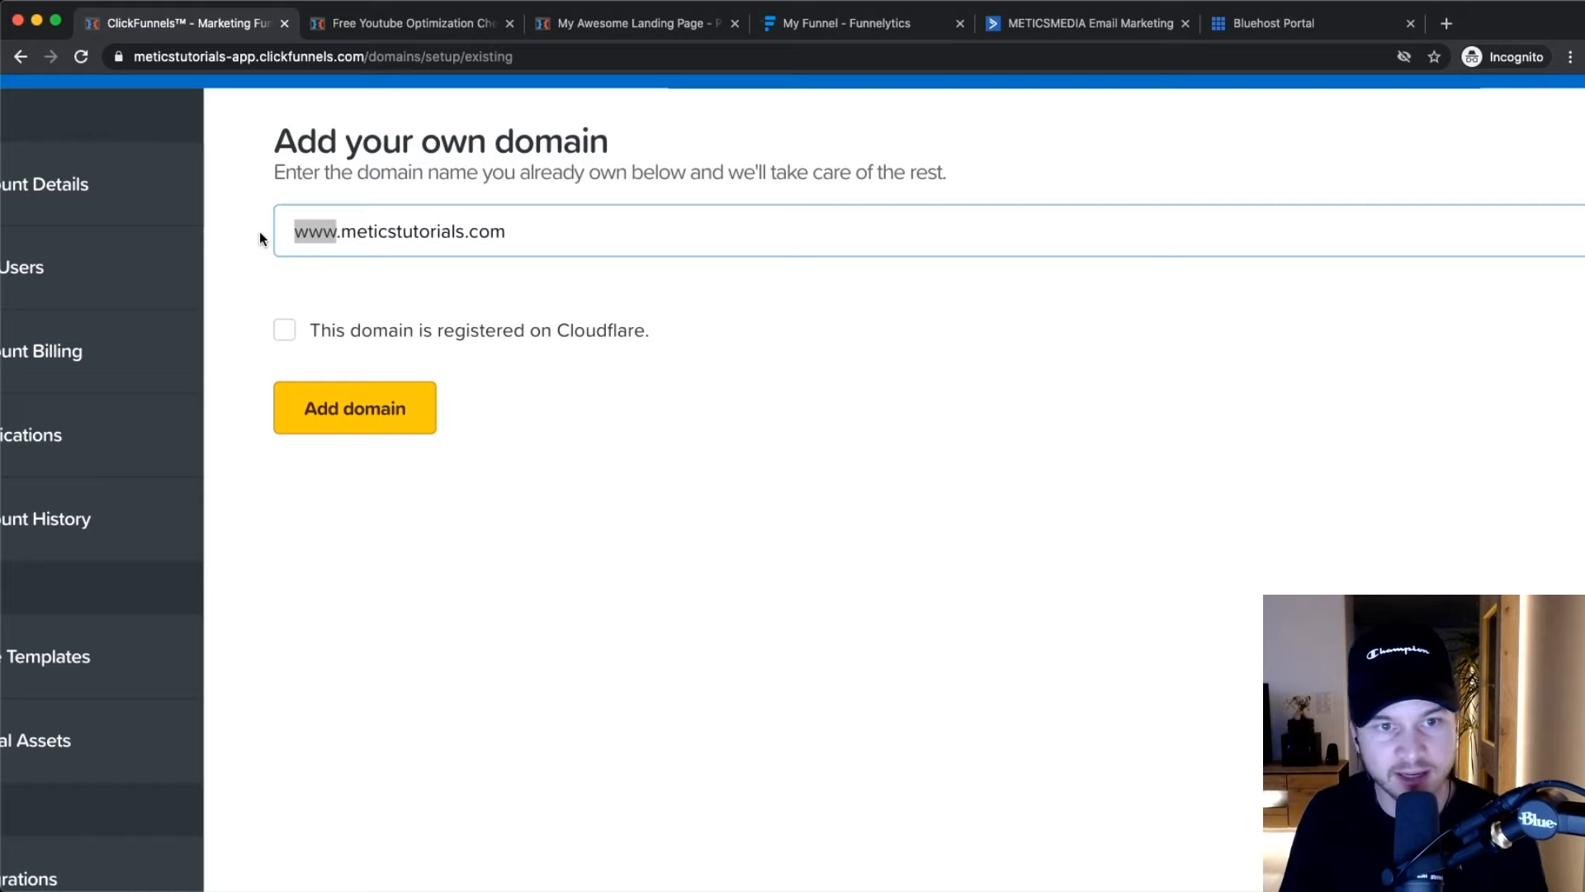
pyautogui.write('go')
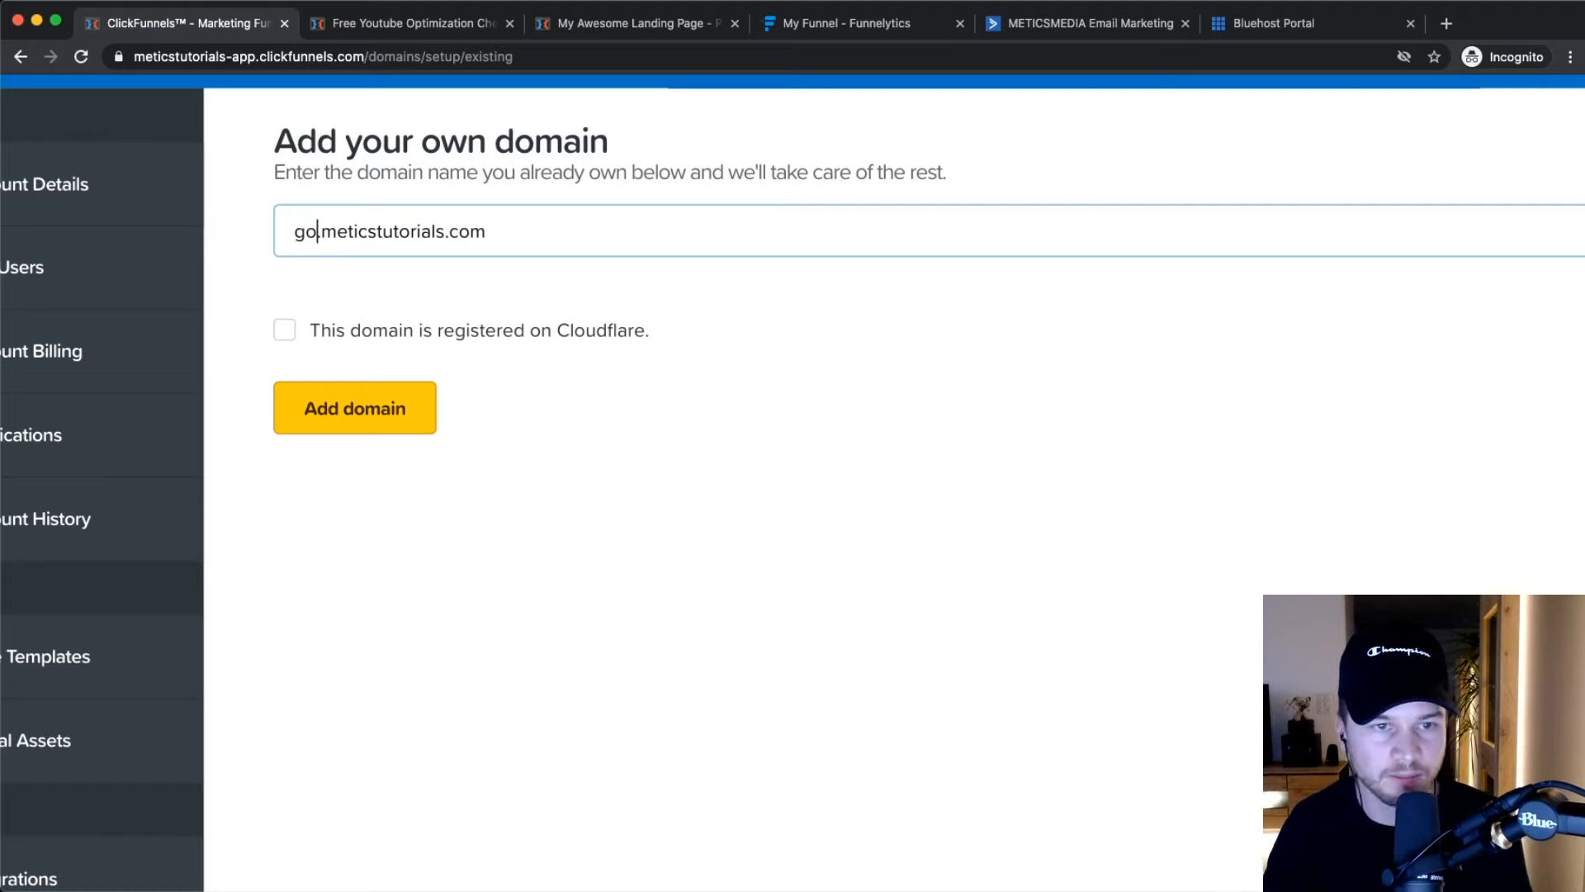
# Check the go.meticstutorials.com entry and add it as the custom domain.
pyautogui.scroll(5, 316, 232)
pyautogui.moveTo(315, 239); pyautogui.dragTo(261, 237)
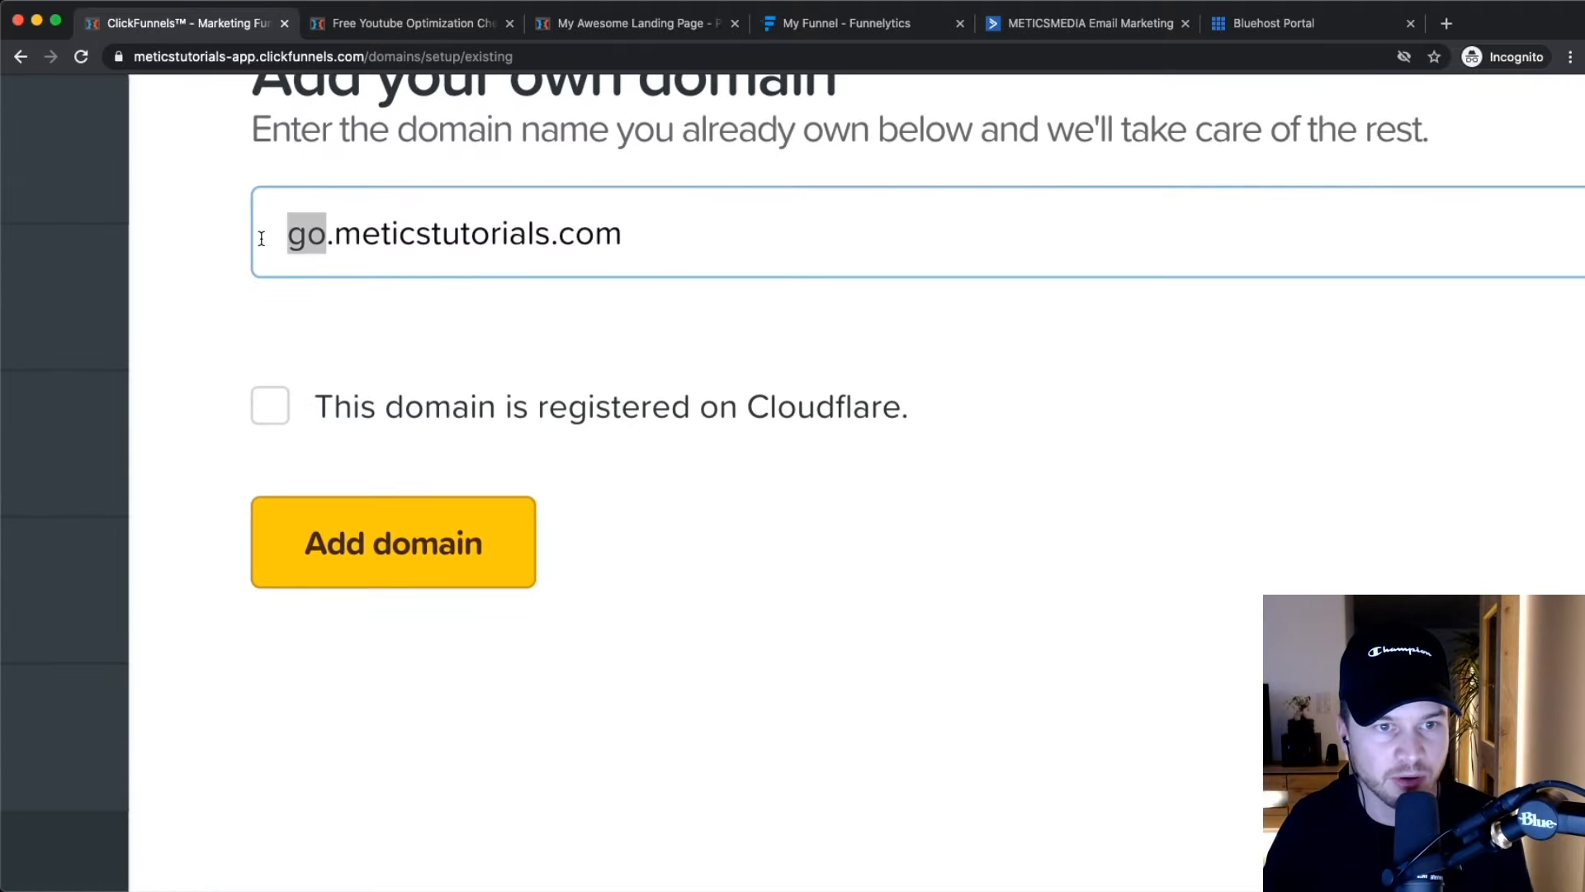
pyautogui.click(271, 238)
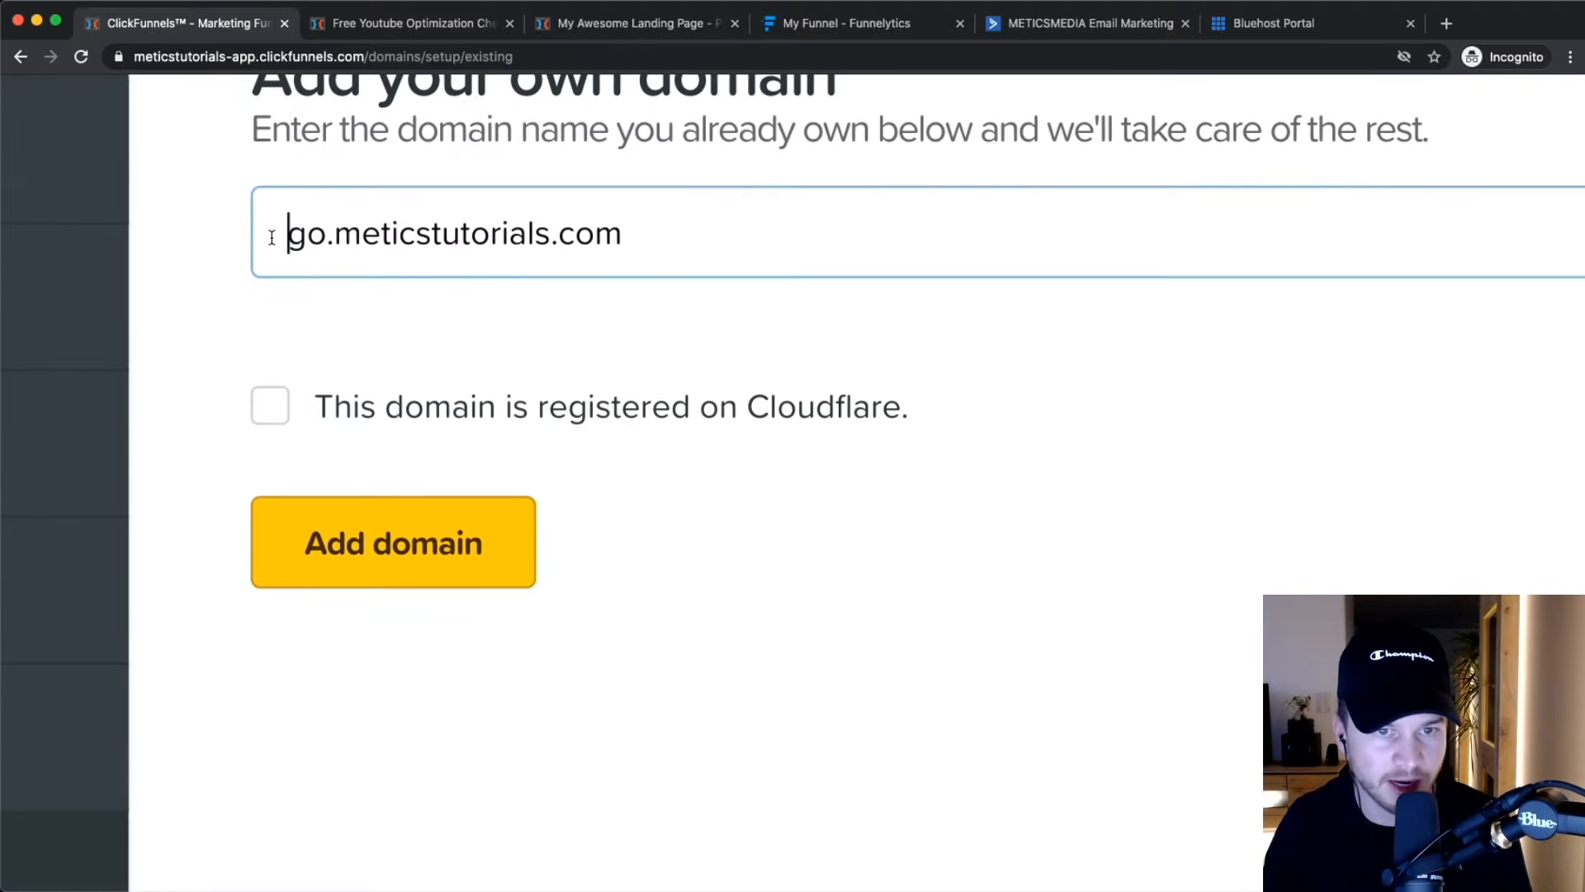
pyautogui.scroll(-5, 385, 285)
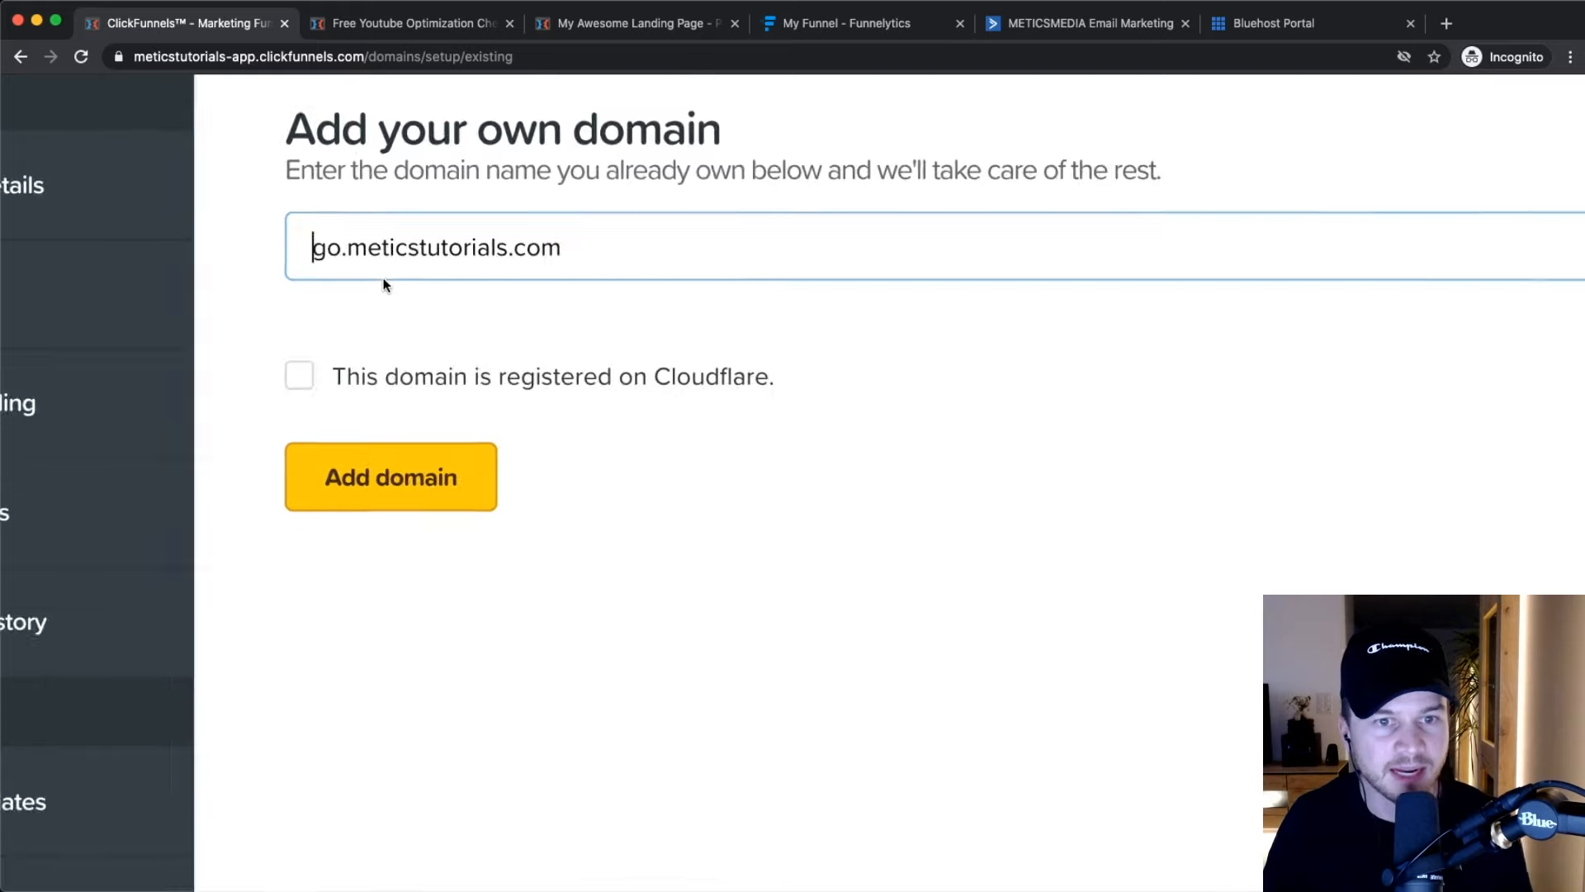
pyautogui.moveTo(347, 248); pyautogui.dragTo(637, 248)
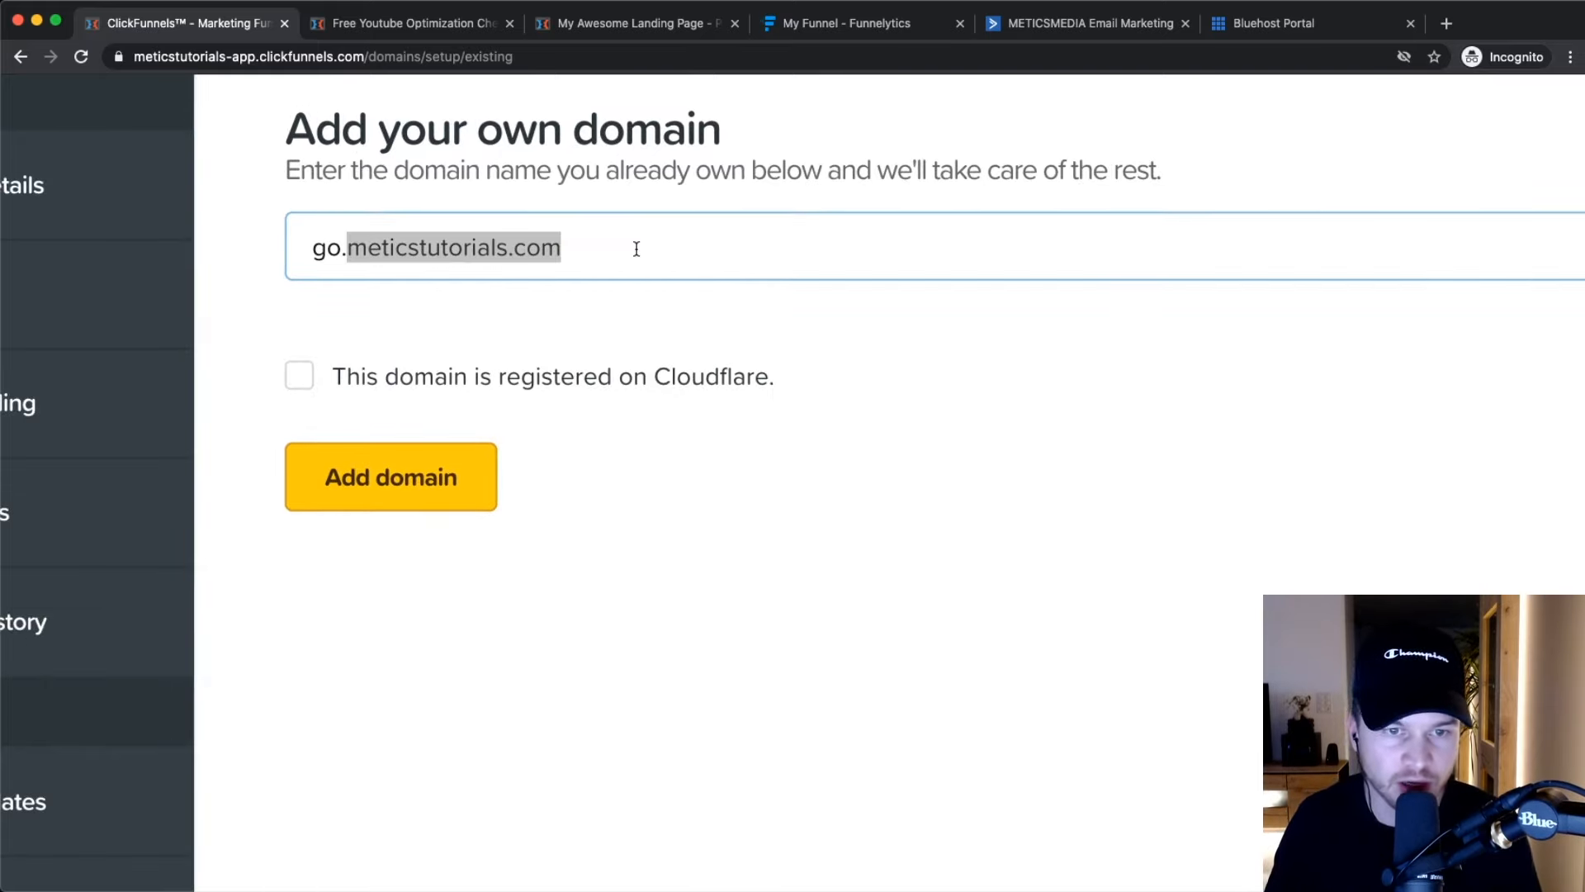
pyautogui.click(641, 319)
pyautogui.moveTo(312, 247); pyautogui.dragTo(579, 259)
pyautogui.click(651, 439)
pyautogui.click(413, 472)
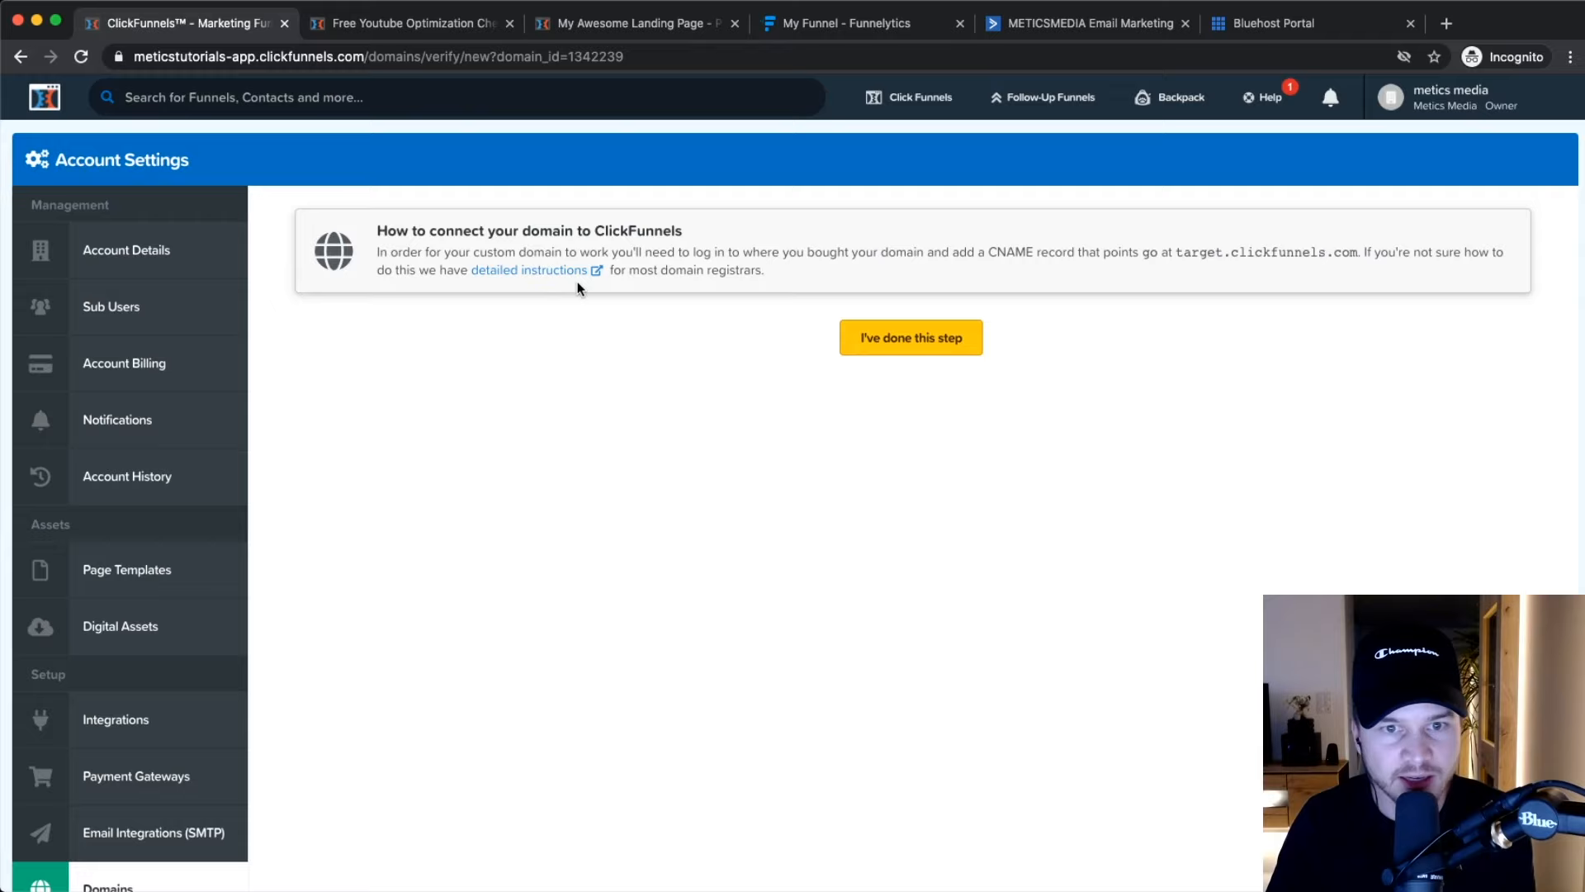
# Review the required CNAME record pointing to target.clickfunnels.com.
pyautogui.scroll(5, 1053, 267)
pyautogui.moveTo(900, 234); pyautogui.dragTo(1111, 234)
pyautogui.hscroll(6, 1105, 235)
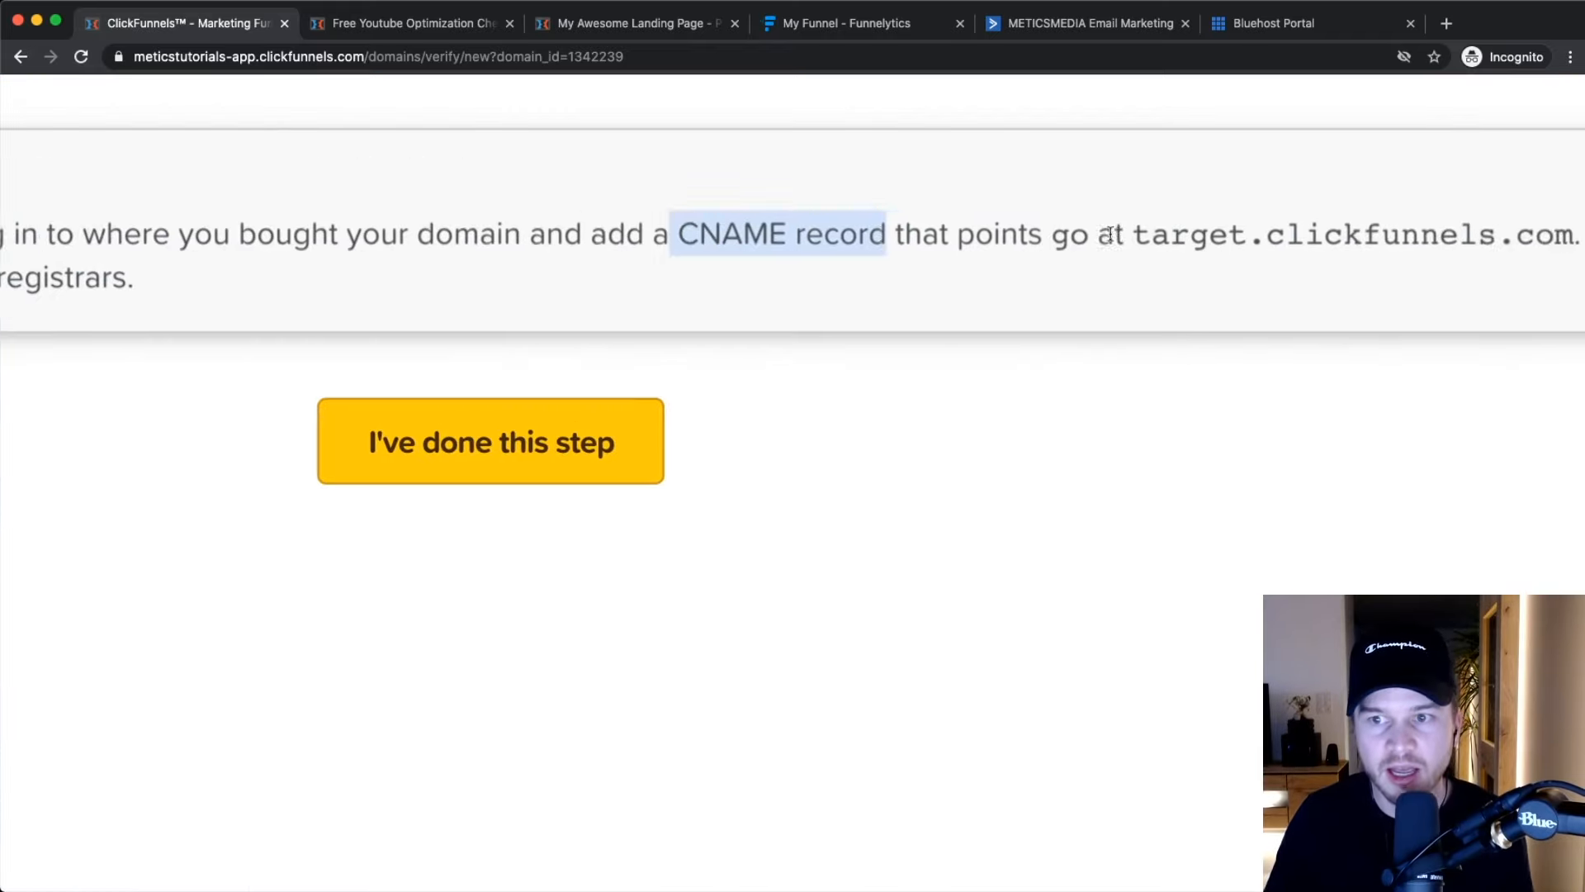
pyautogui.scroll(-3, 995, 237)
pyautogui.scroll(-2, 995, 238)
pyautogui.moveTo(906, 236); pyautogui.dragTo(1209, 233)
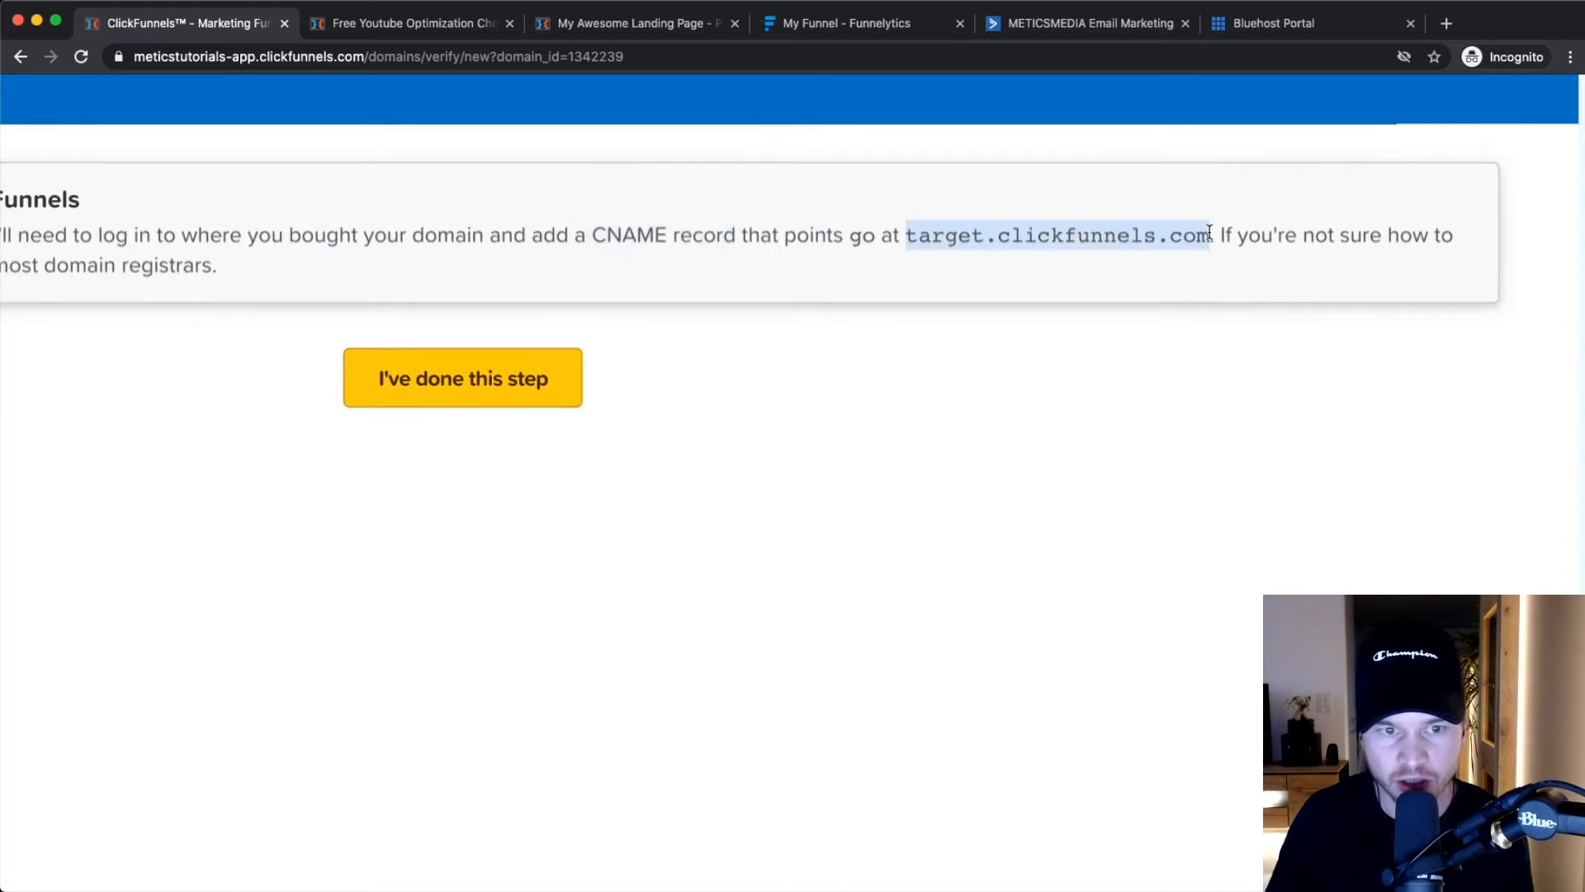
pyautogui.scroll(-5, 1209, 233)
pyautogui.click(1182, 343)
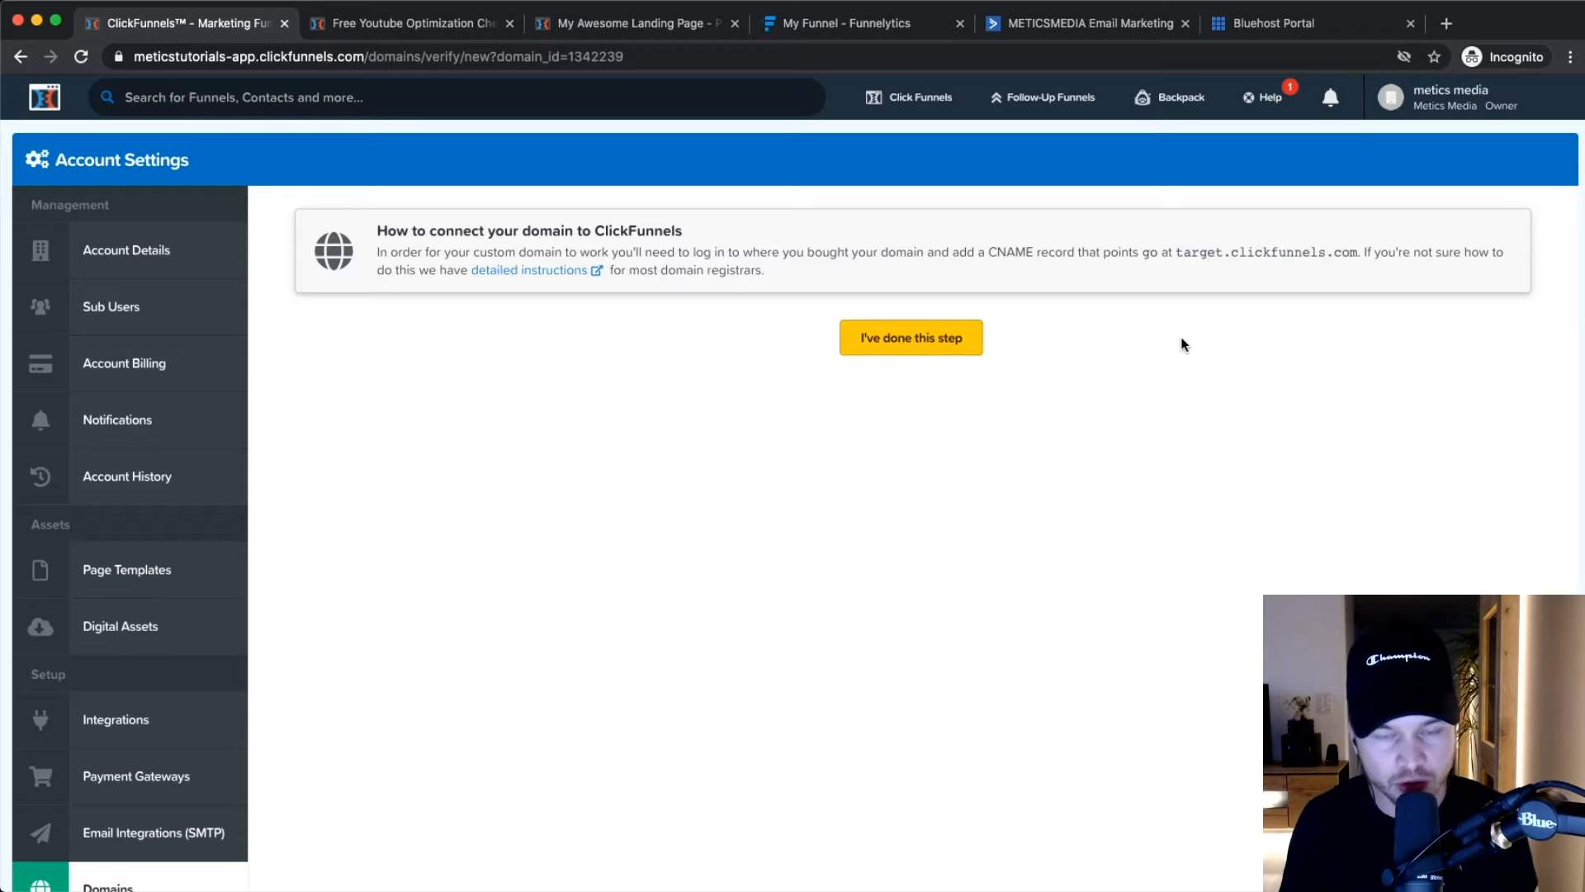
# Read the domain registrars note, then switch to the Bluehost portal.
pyautogui.scroll(5, 694, 270)
pyautogui.moveTo(630, 270); pyautogui.dragTo(737, 270)
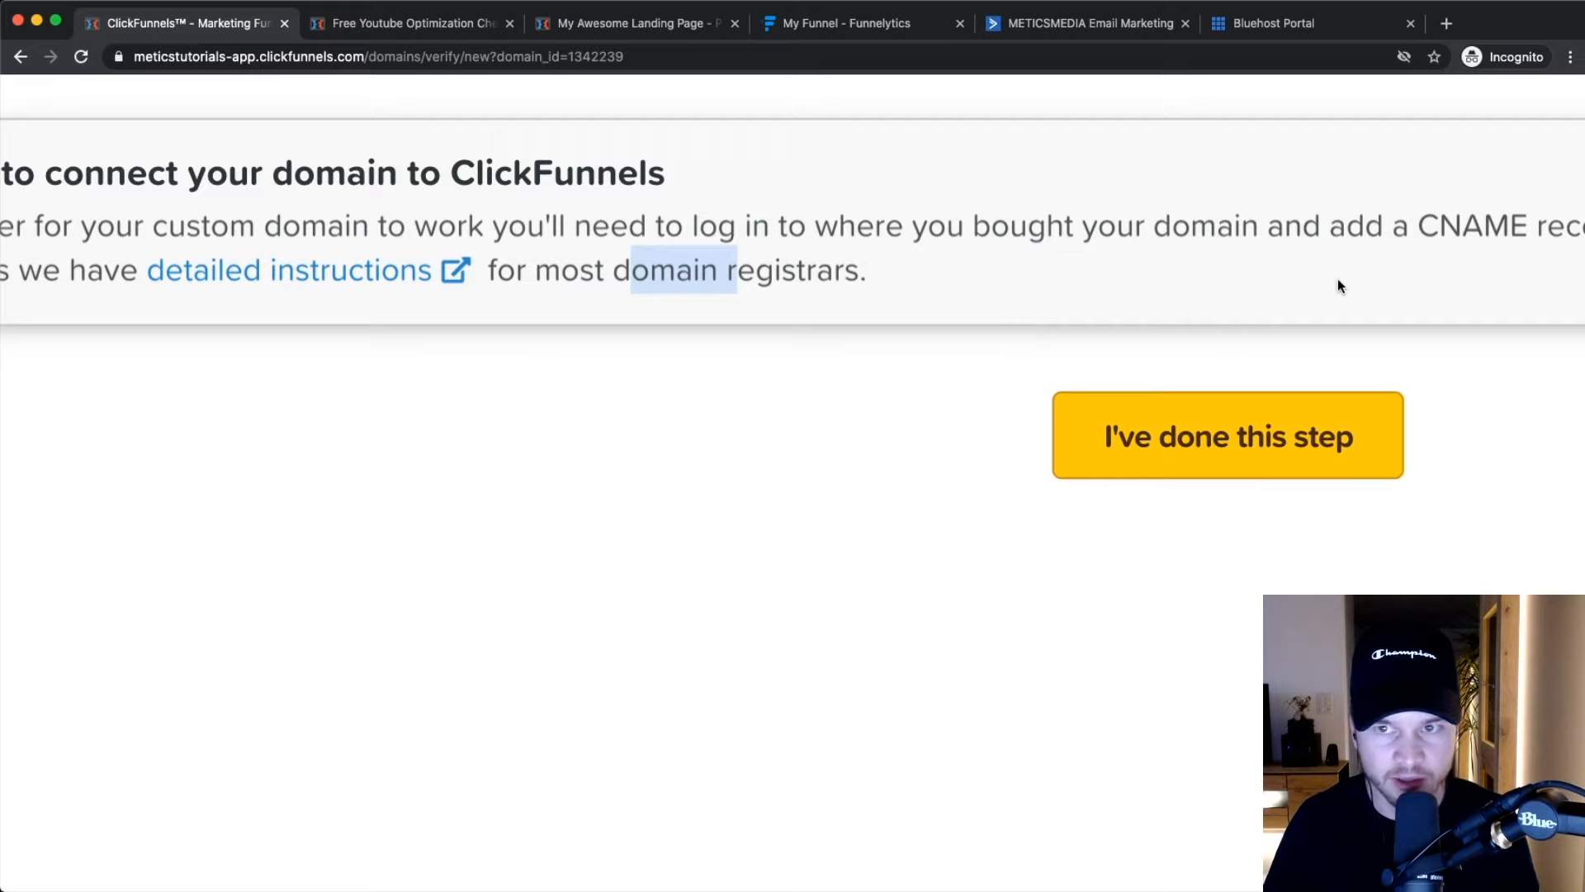
pyautogui.scroll(-5, 1338, 279)
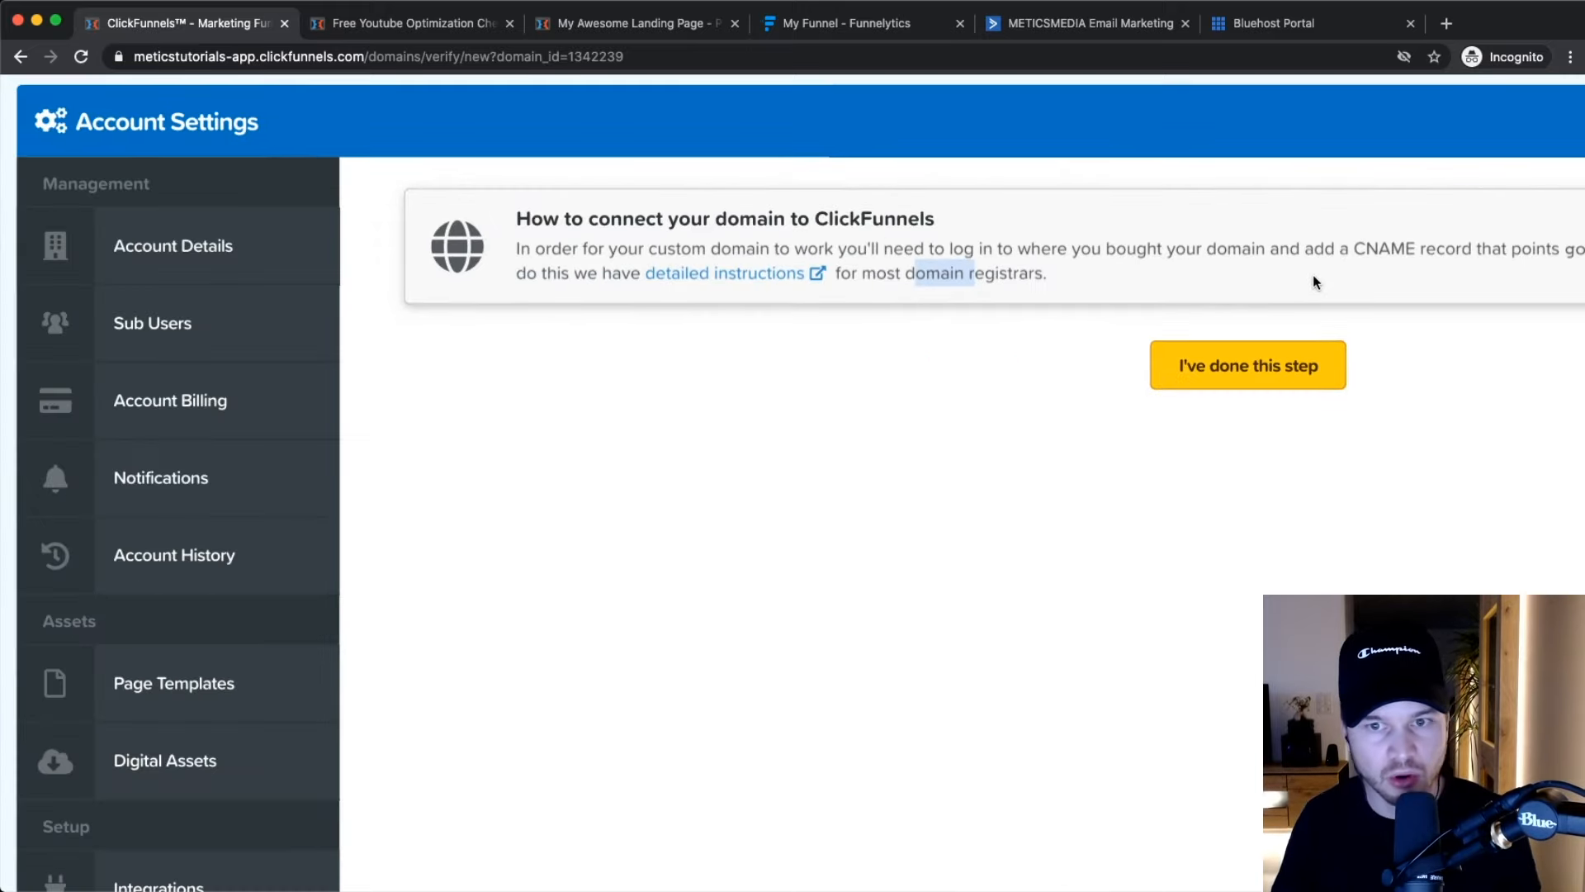
pyautogui.click(907, 405)
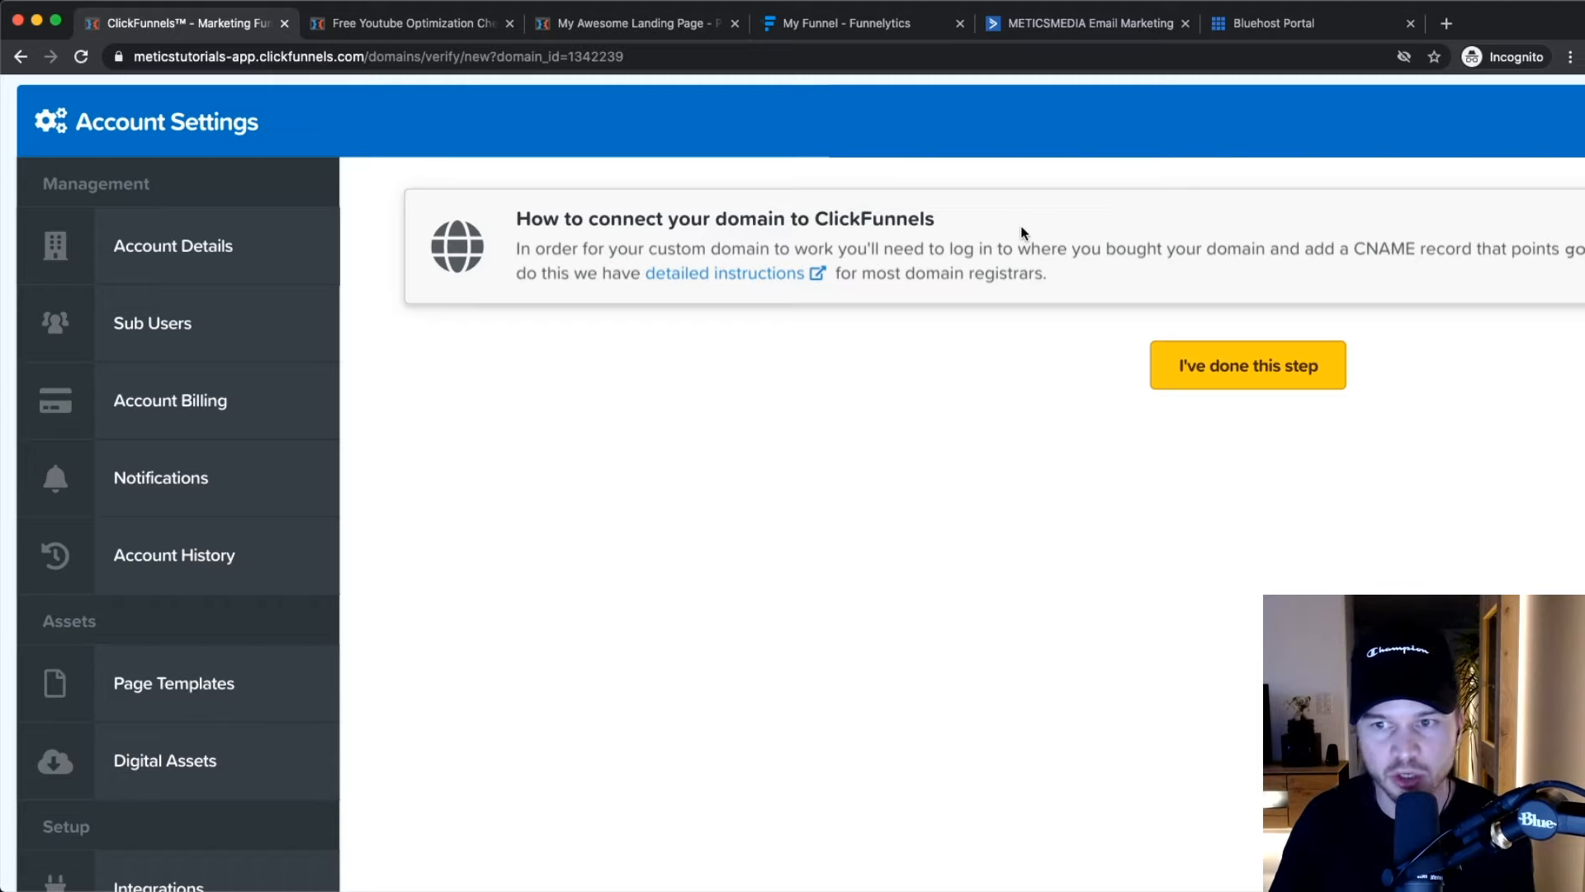
pyautogui.hscroll(5, 1032, 235)
pyautogui.hscroll(1, 1152, 244)
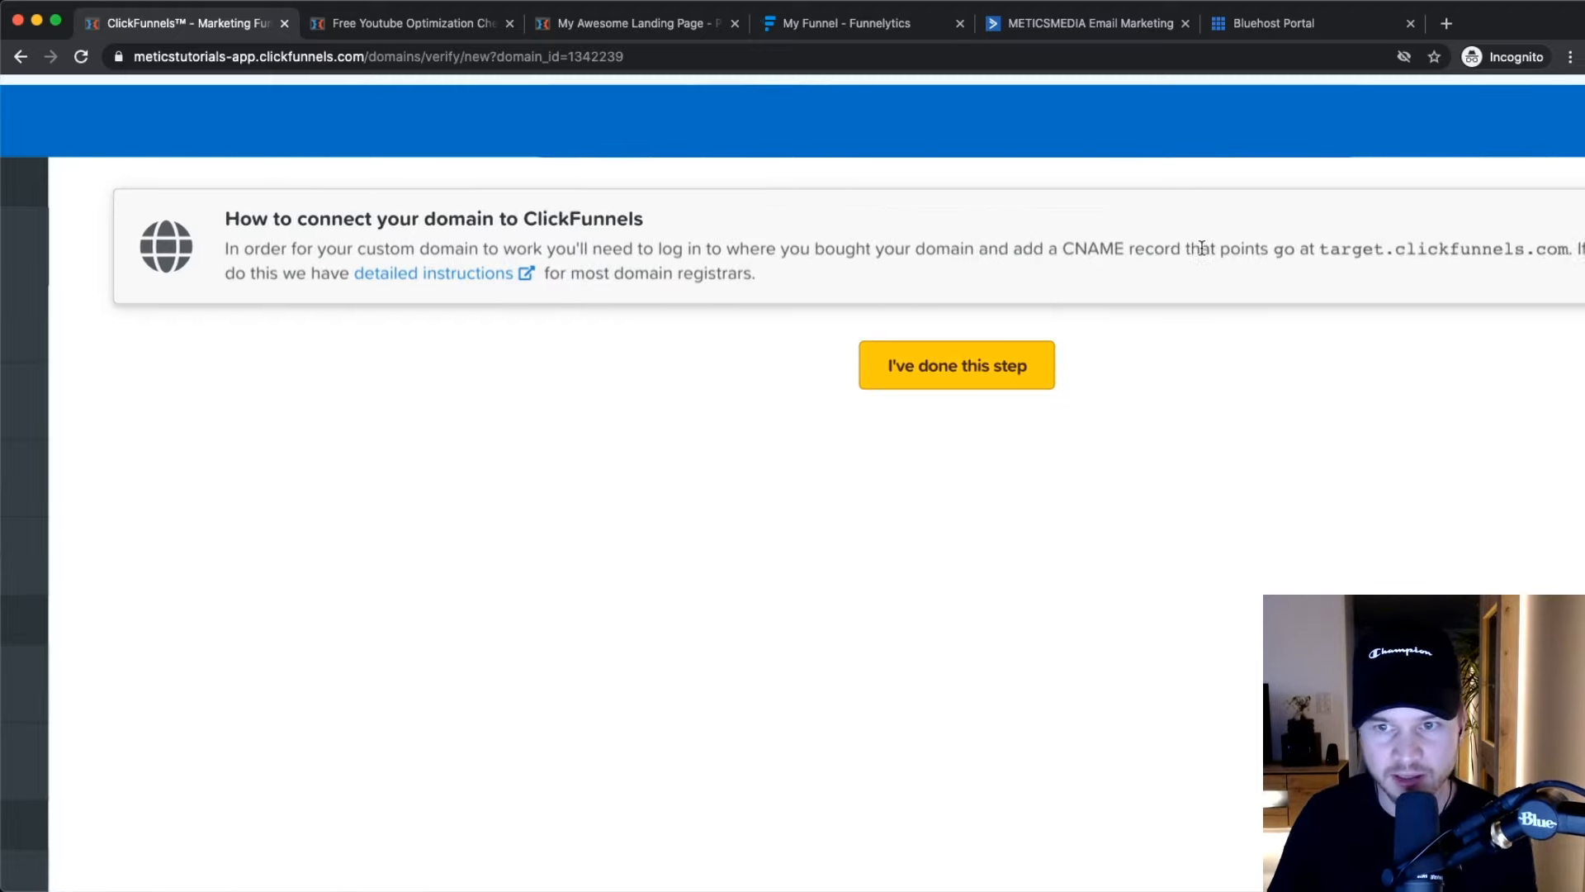
pyautogui.click(1271, 27)
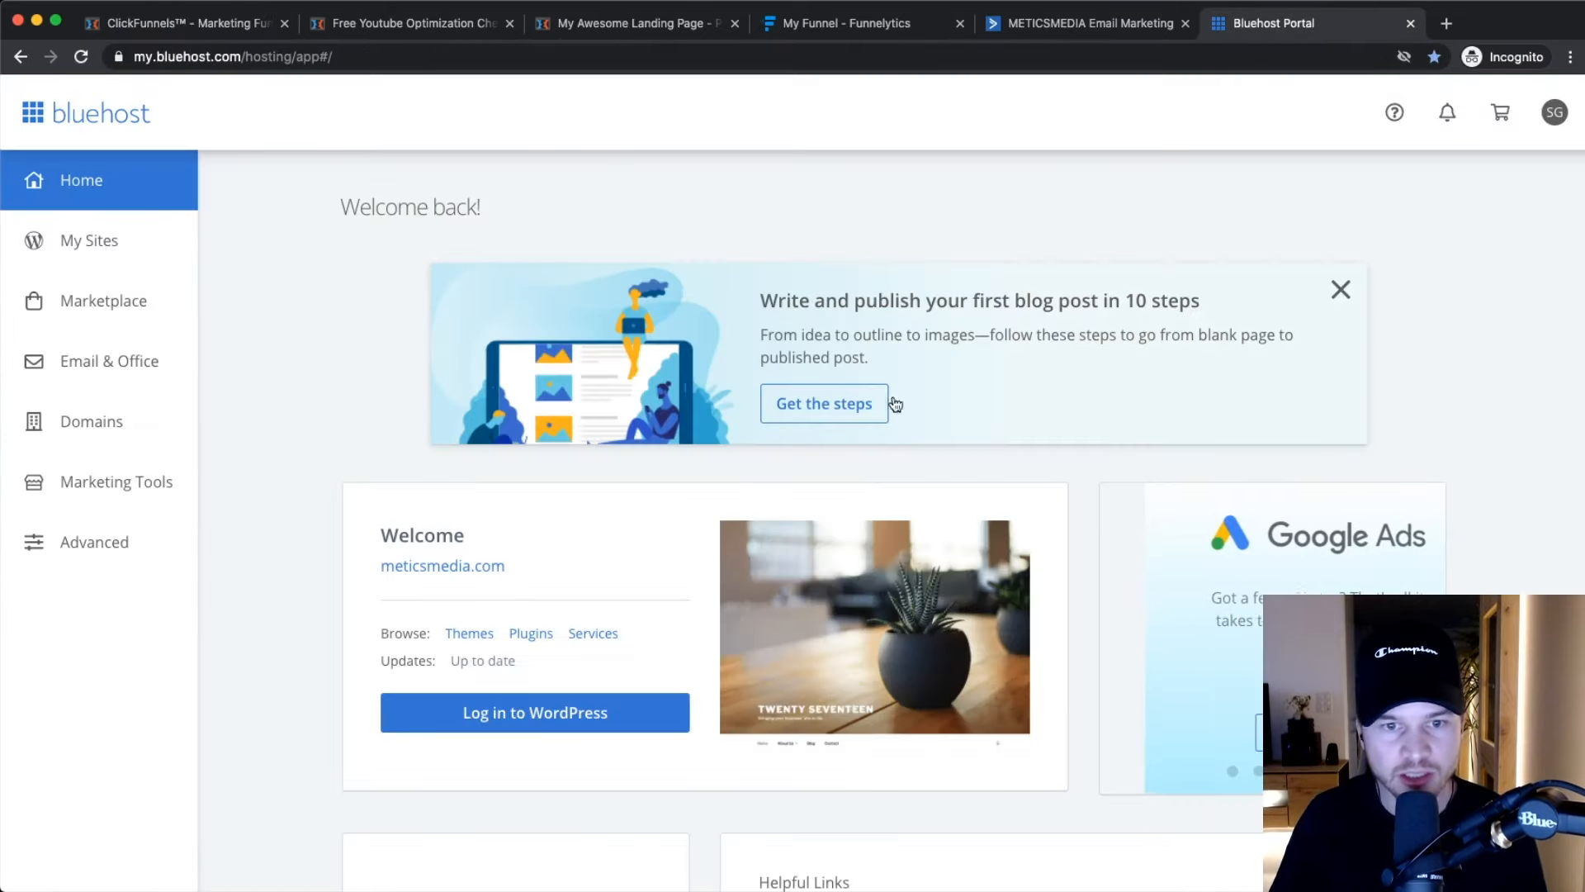
# Open meticstutorials.com's DNS settings in Bluehost and add a new CNAME (Alias) record.
pyautogui.click(101, 419)
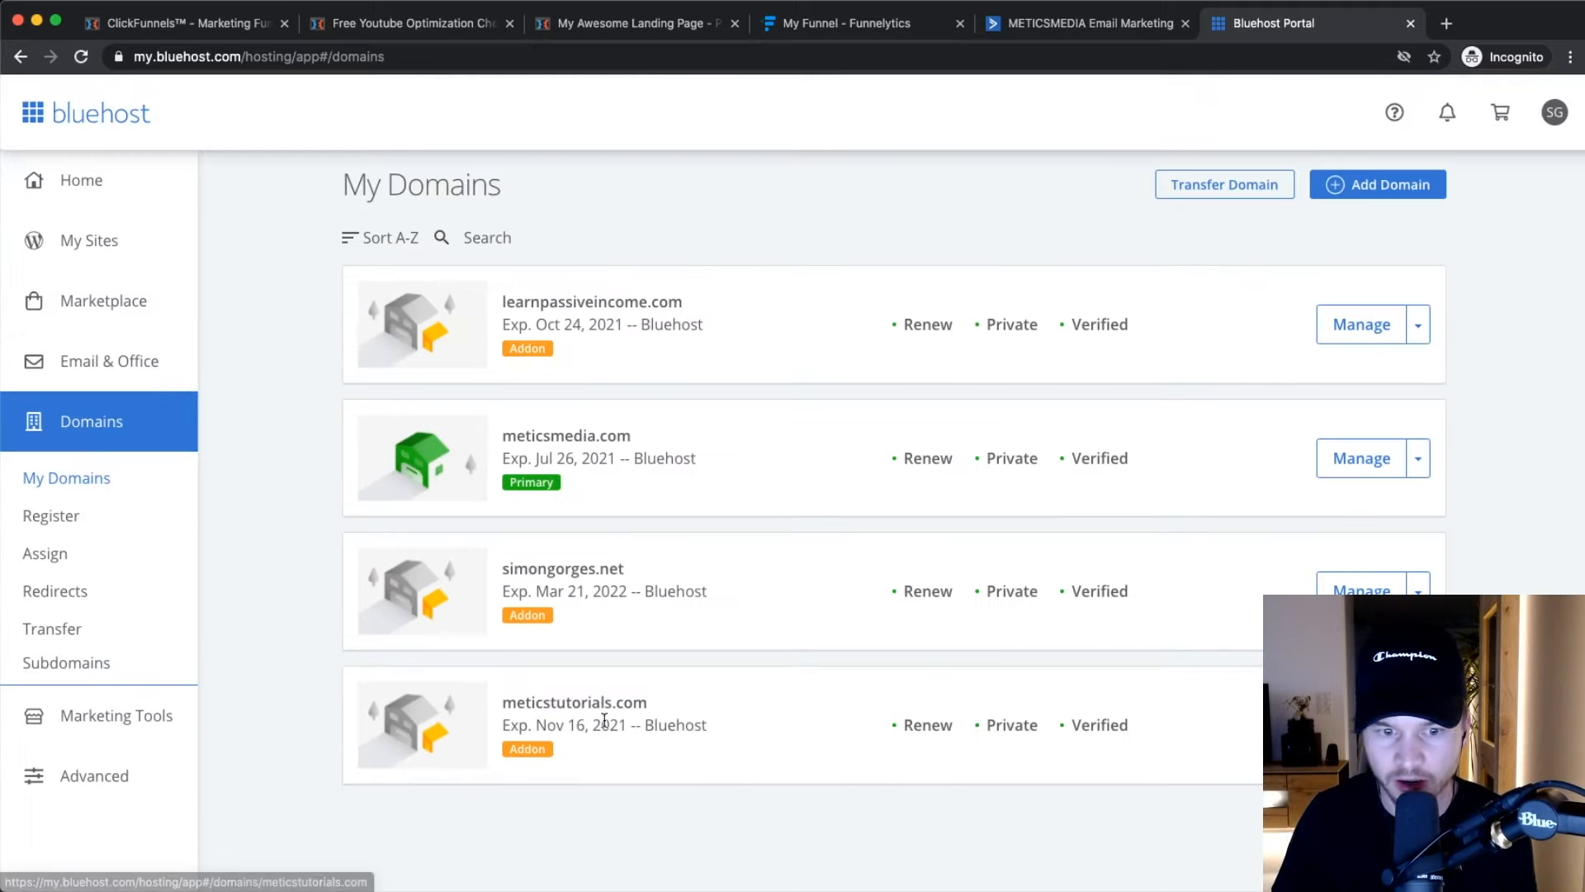
pyautogui.click(505, 725)
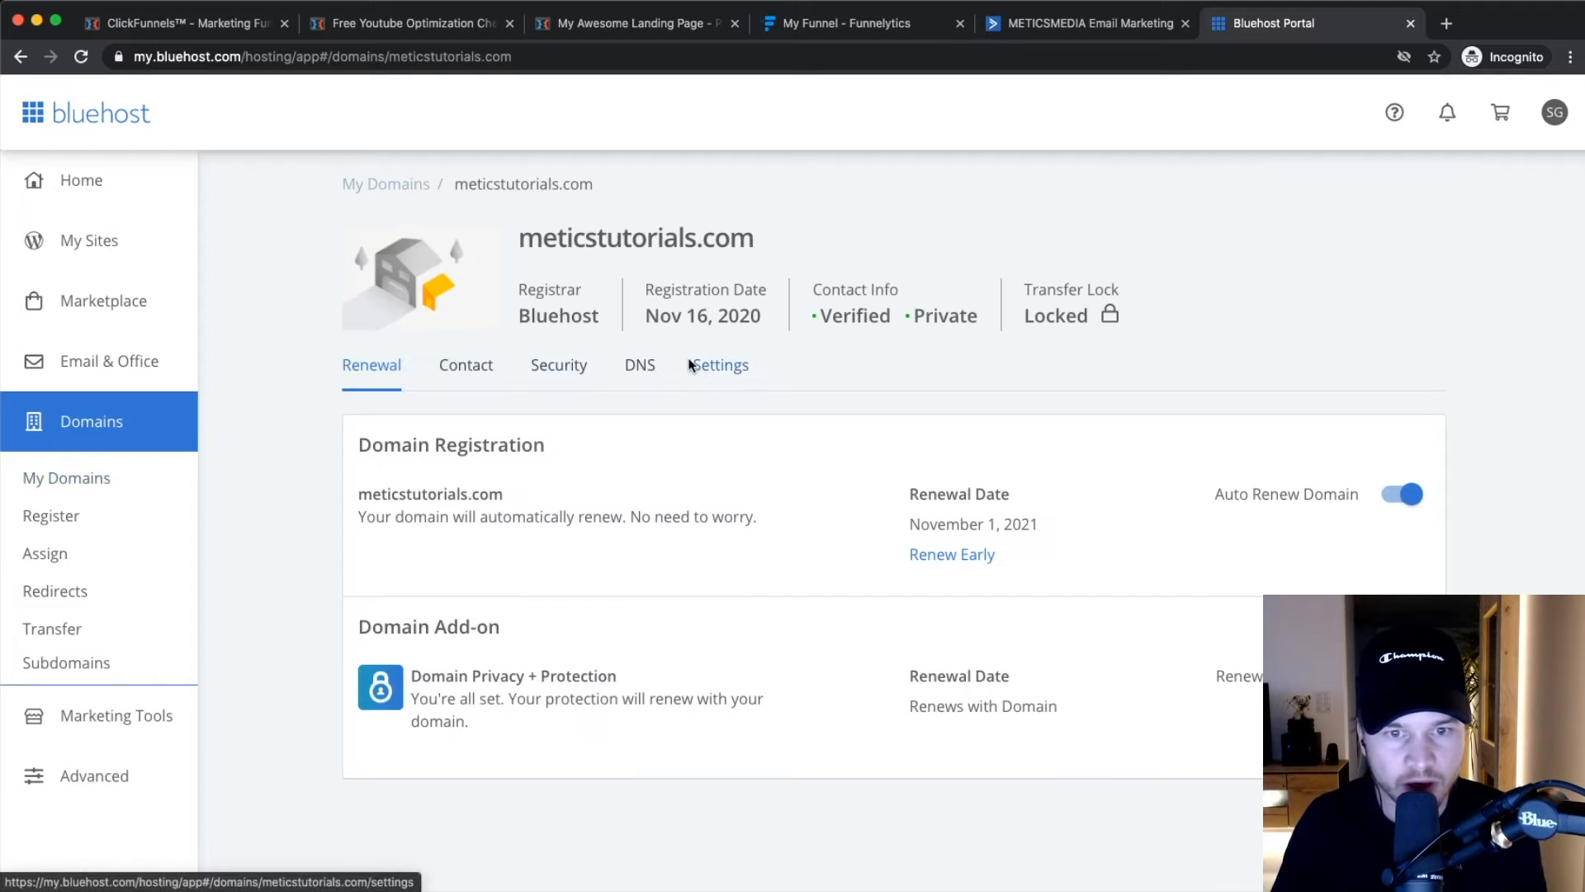
pyautogui.click(641, 368)
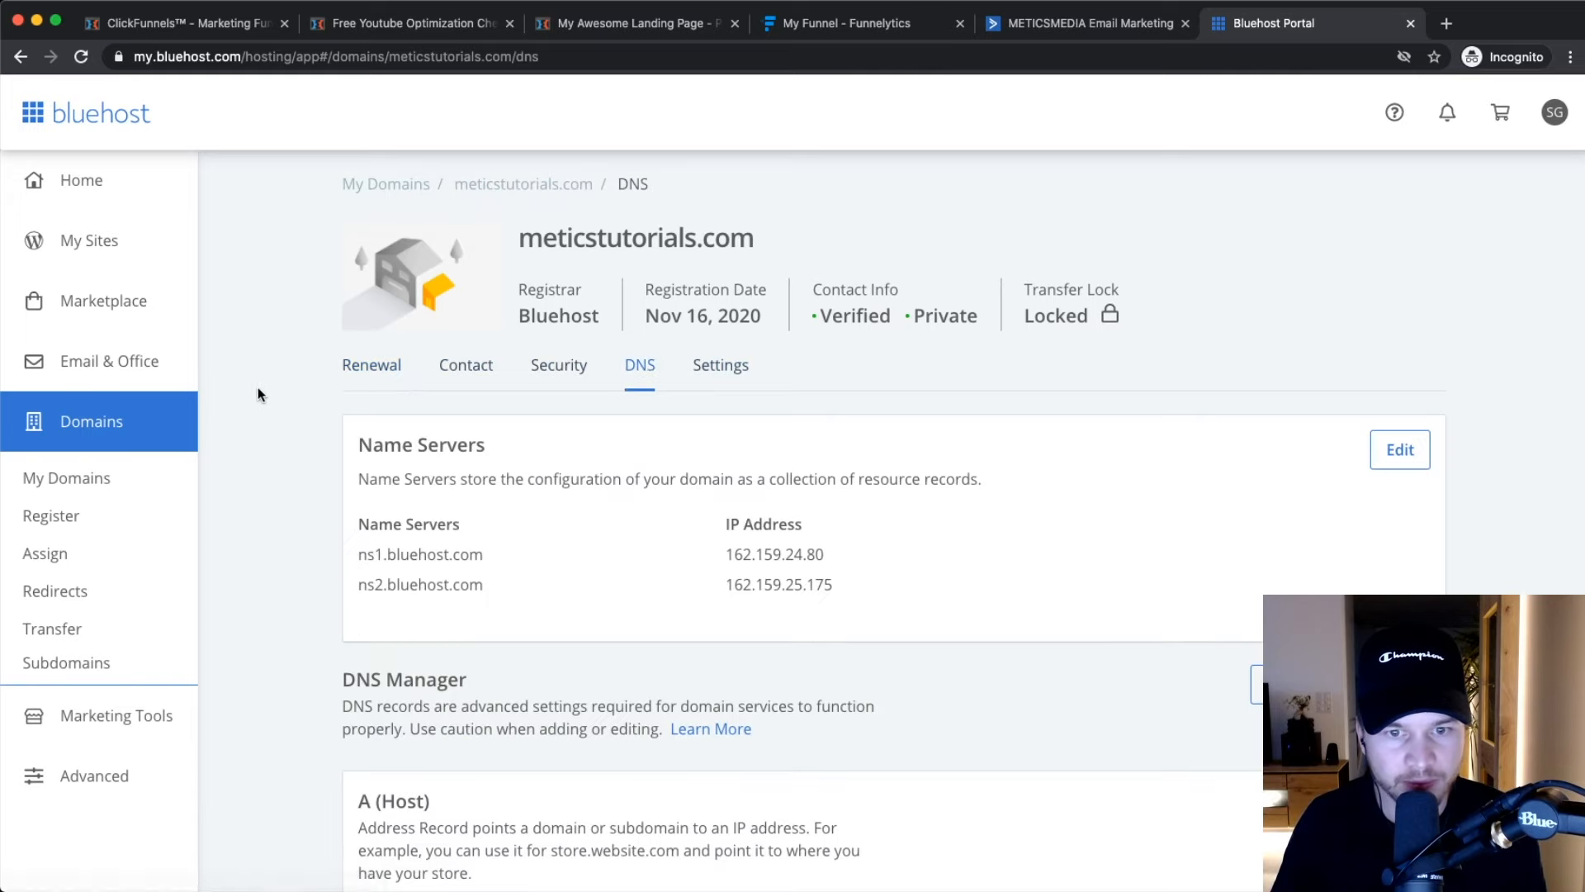
pyautogui.scroll(-6, 280, 367)
pyautogui.scroll(-3, 280, 372)
pyautogui.moveTo(358, 401); pyautogui.dragTo(611, 405)
pyautogui.click(611, 405)
pyautogui.click(1357, 417)
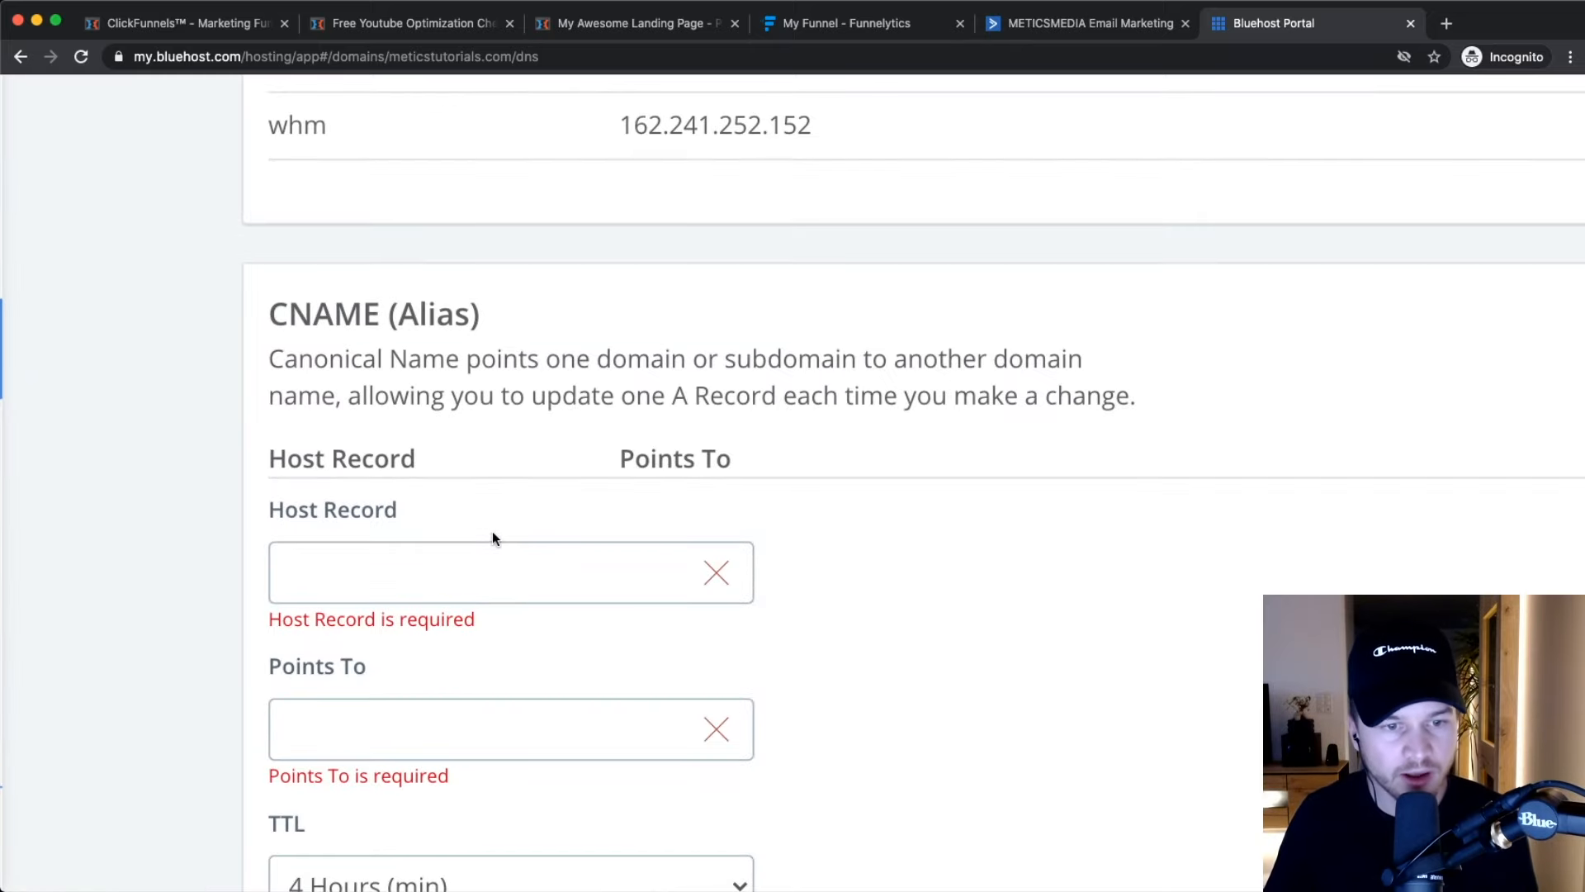
pyautogui.scroll(-3, 492, 532)
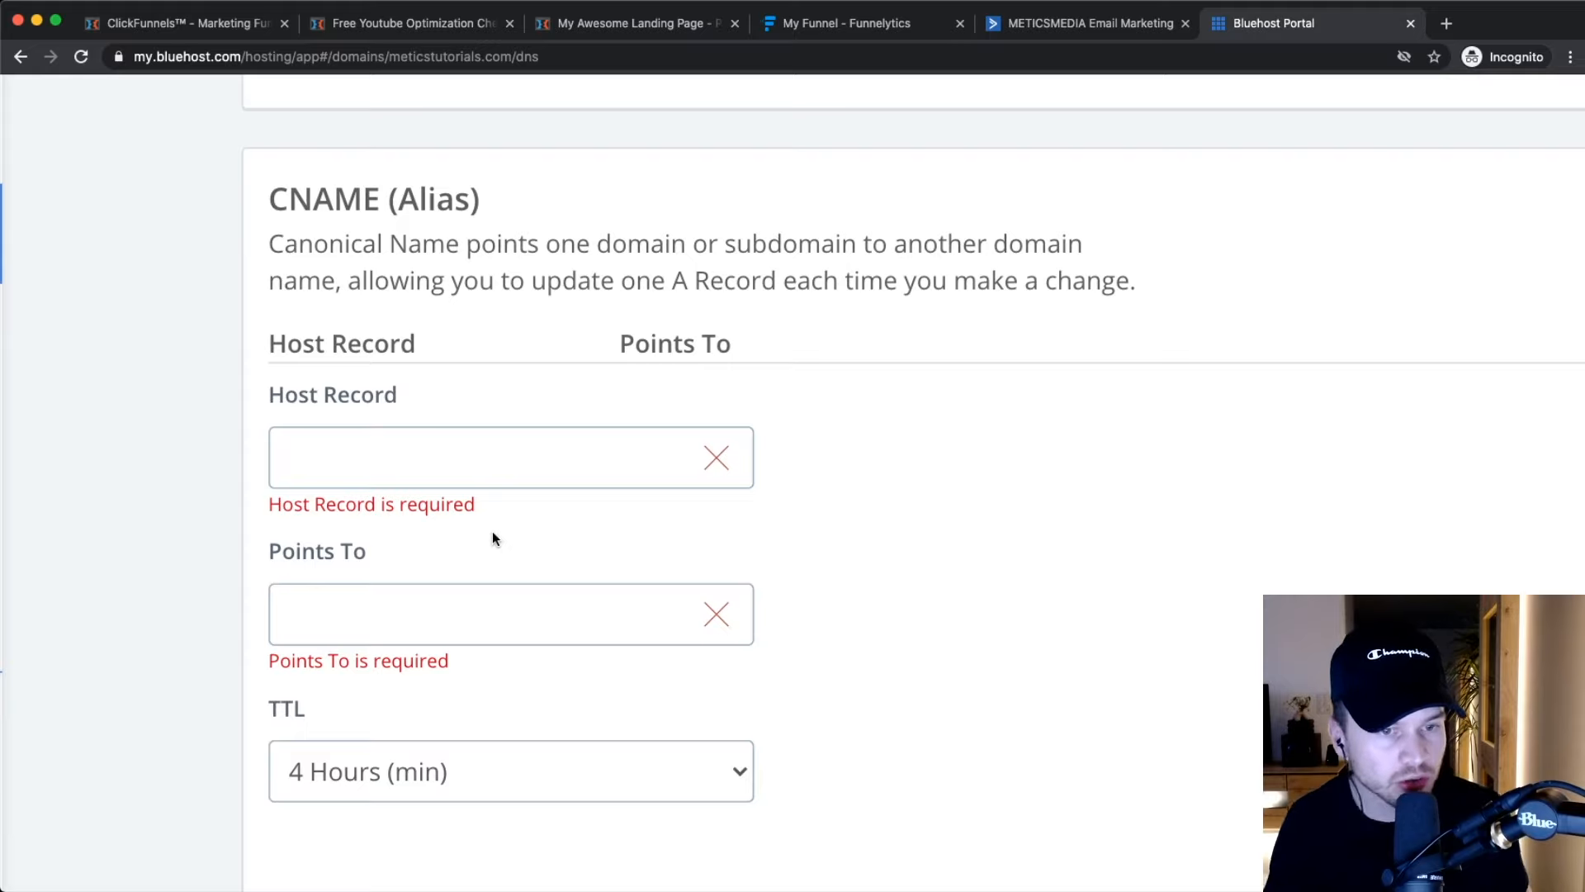
# Set the new CNAME record's Host Record to go.
pyautogui.write('@')
pyautogui.doubleClick(342, 457)
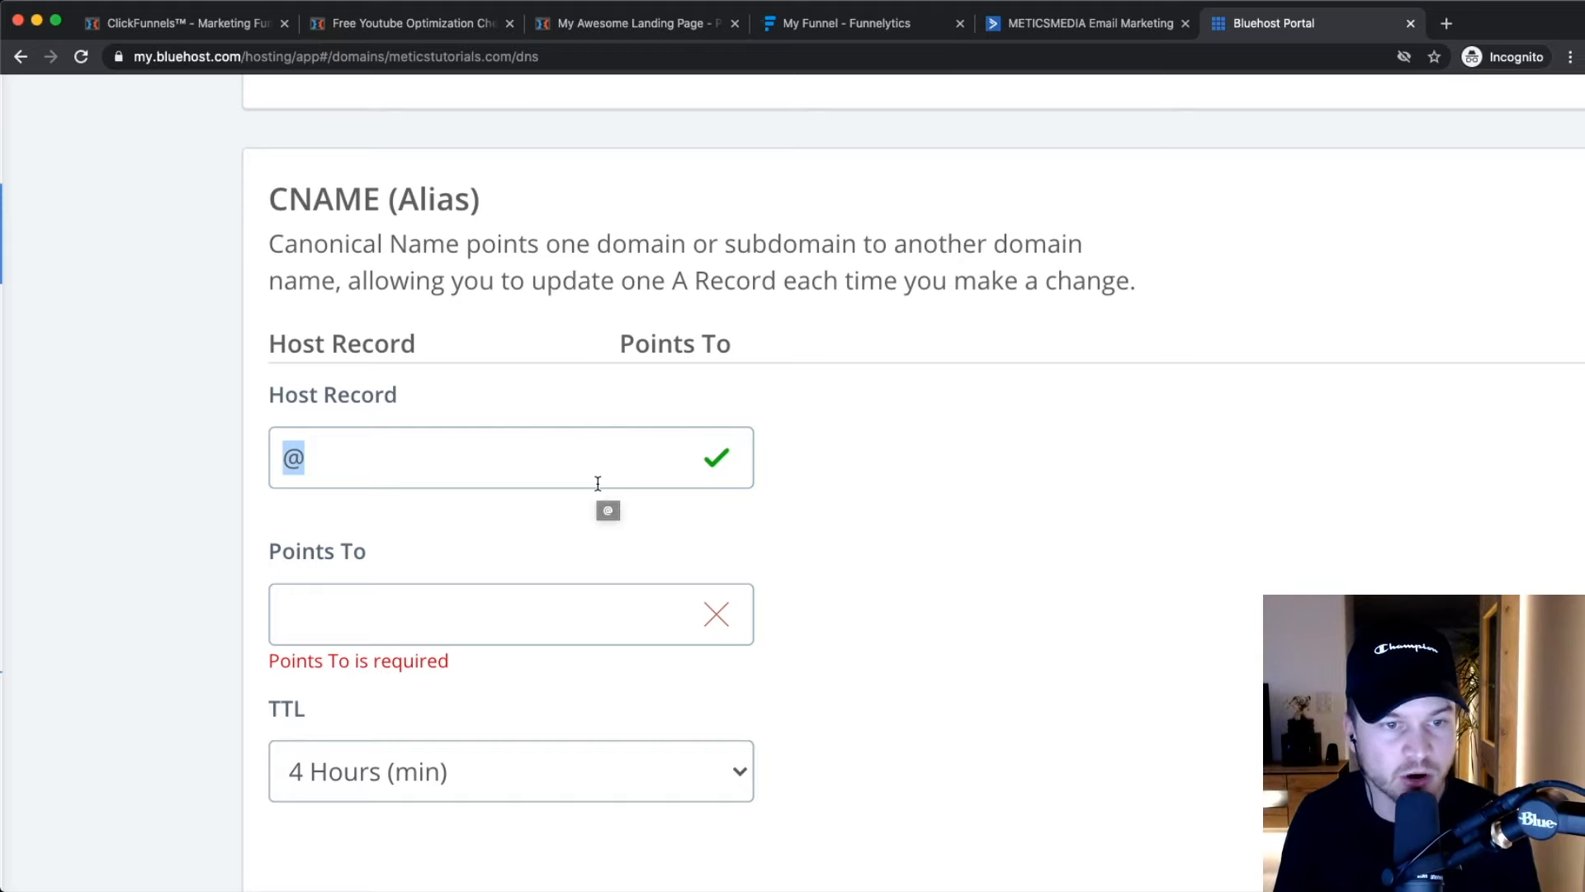
pyautogui.write('go')
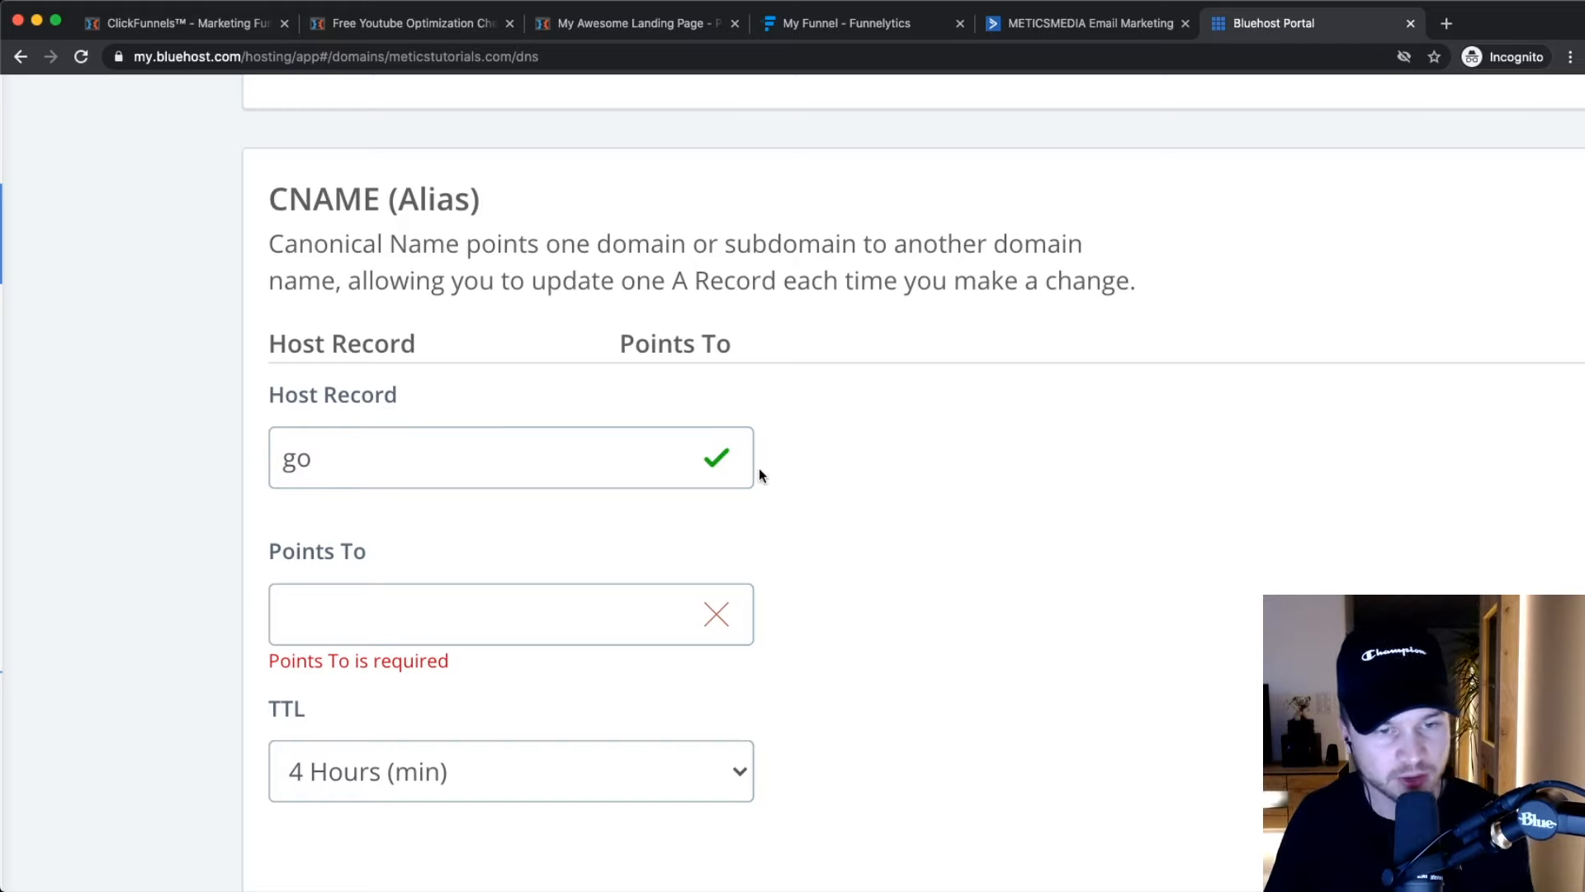
pyautogui.scroll(-3, 336, 506)
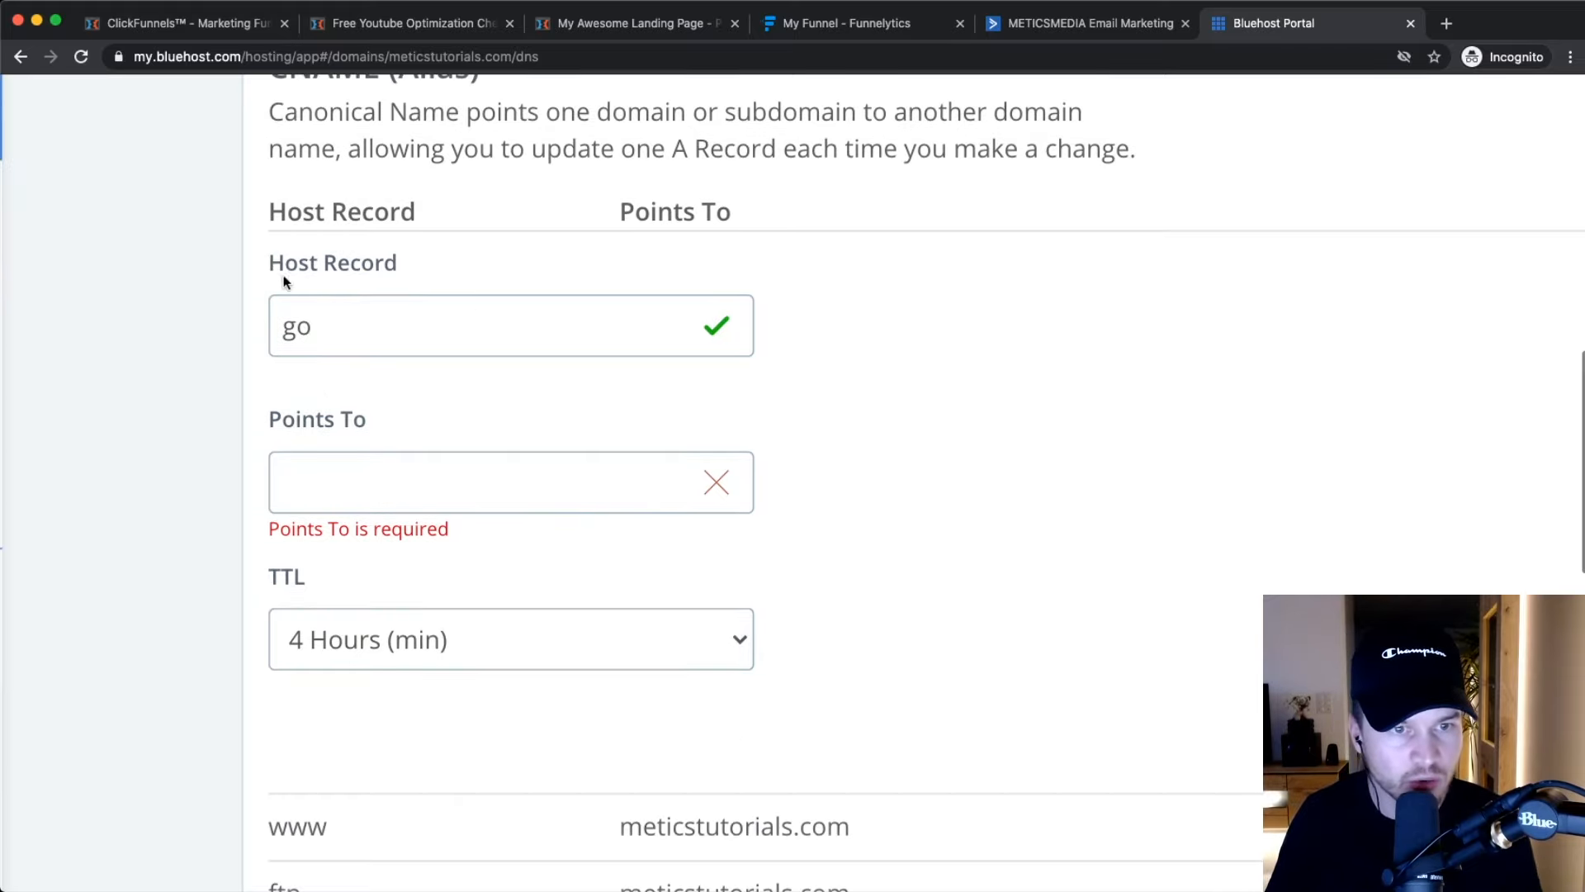
pyautogui.click(320, 488)
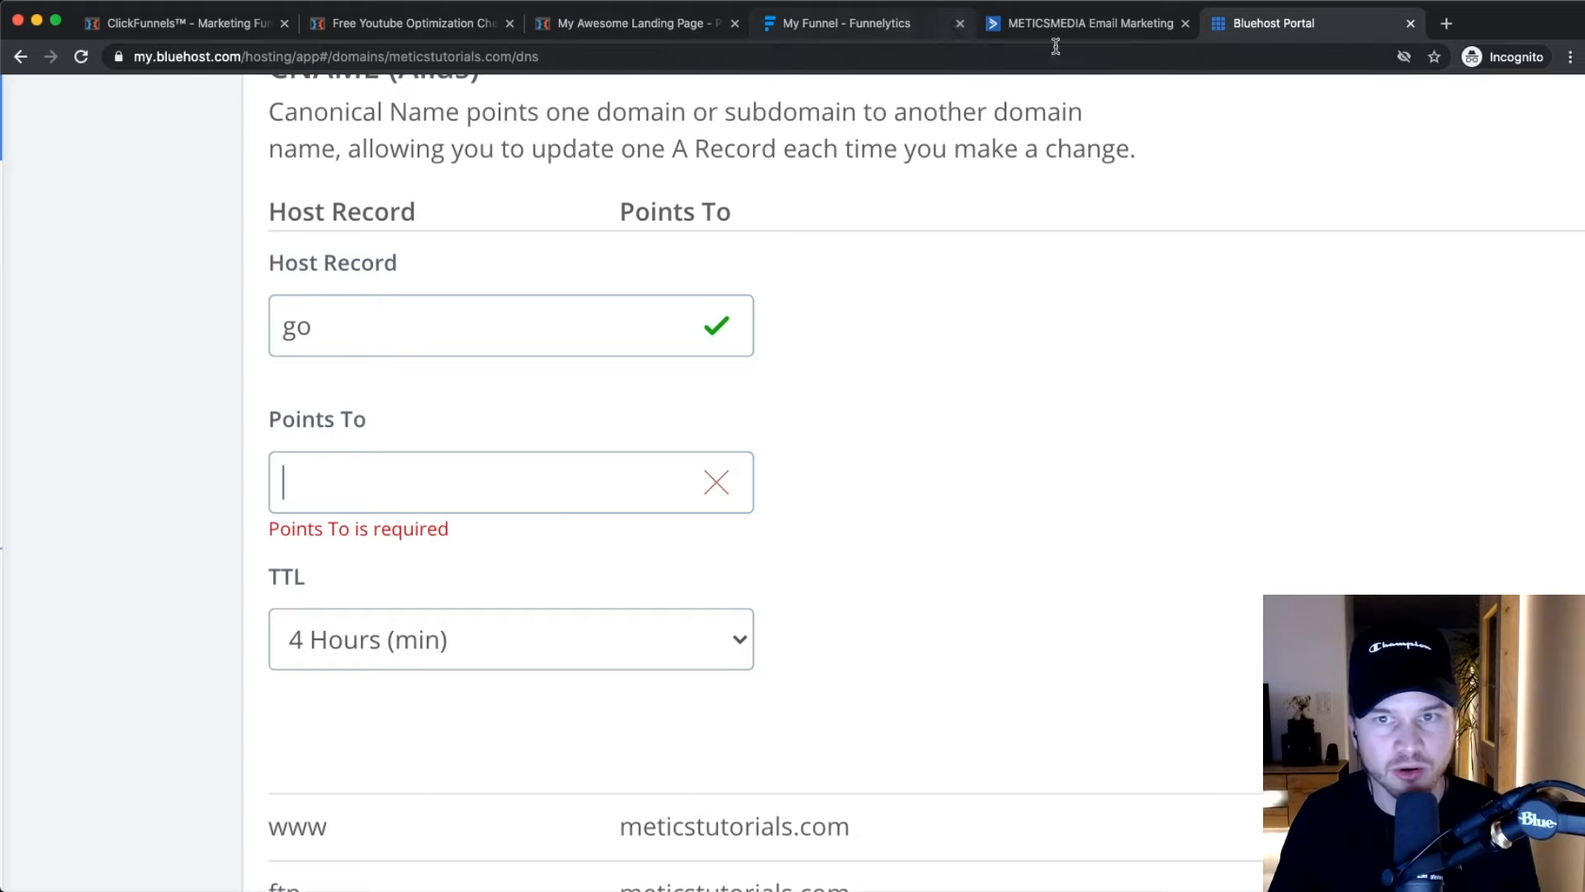
# Copy target.clickfunnels.com from ClickFunnels and paste it into the Points To field.
pyautogui.click(164, 25)
pyautogui.hscroll(3, 1272, 261)
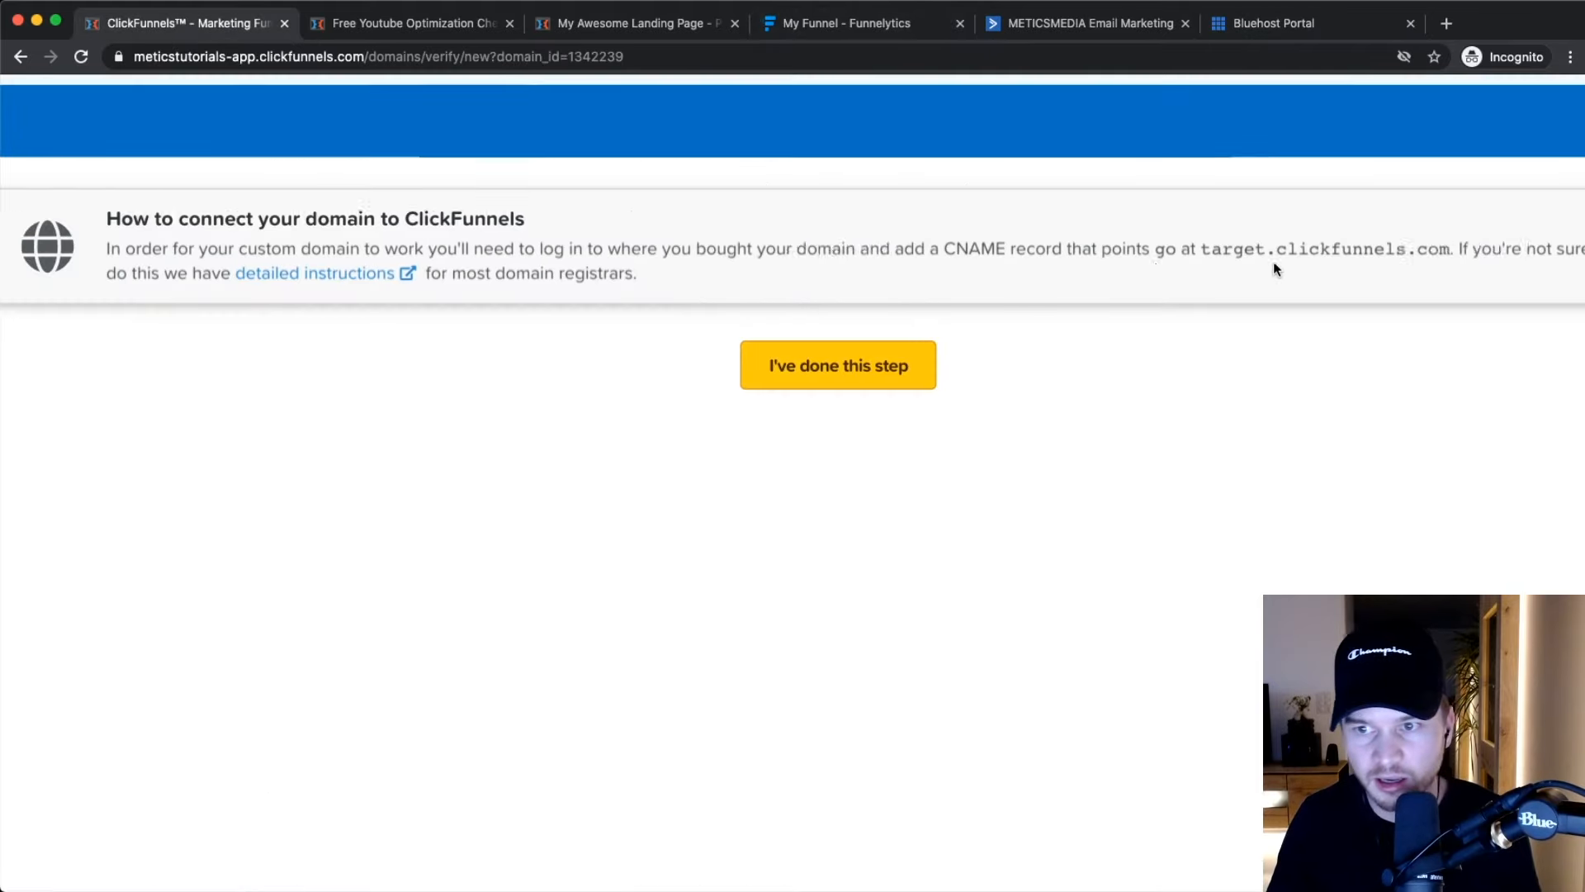
pyautogui.scroll(4, 1111, 270)
pyautogui.moveTo(969, 232); pyautogui.dragTo(1388, 231)
pyautogui.rightClick(1338, 229)
pyautogui.click(1366, 263)
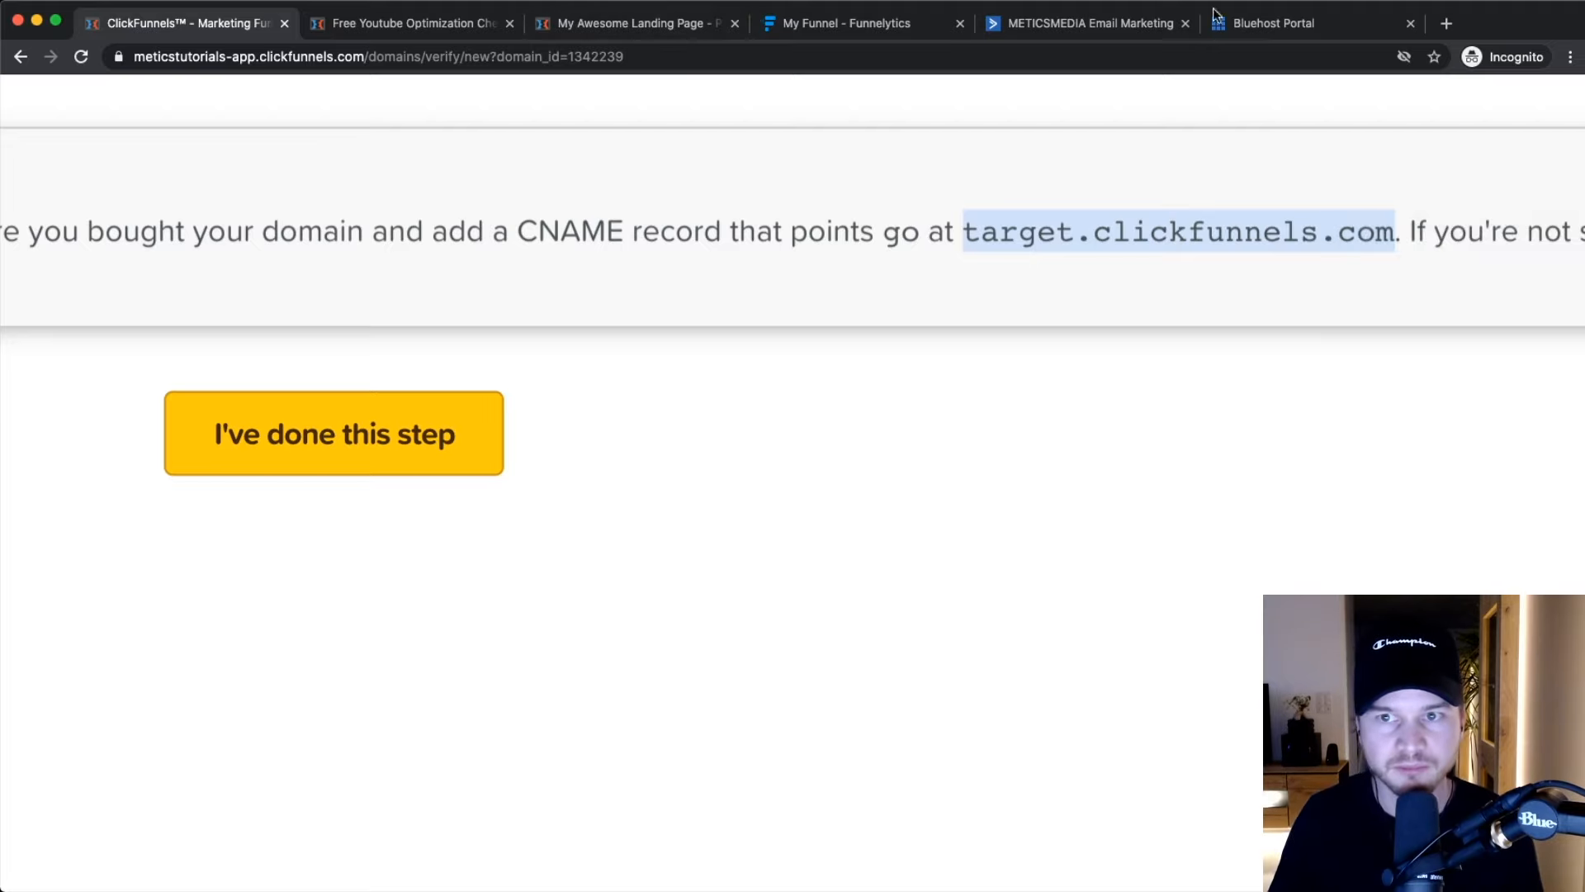
pyautogui.click(1215, 14)
pyautogui.rightClick(339, 489)
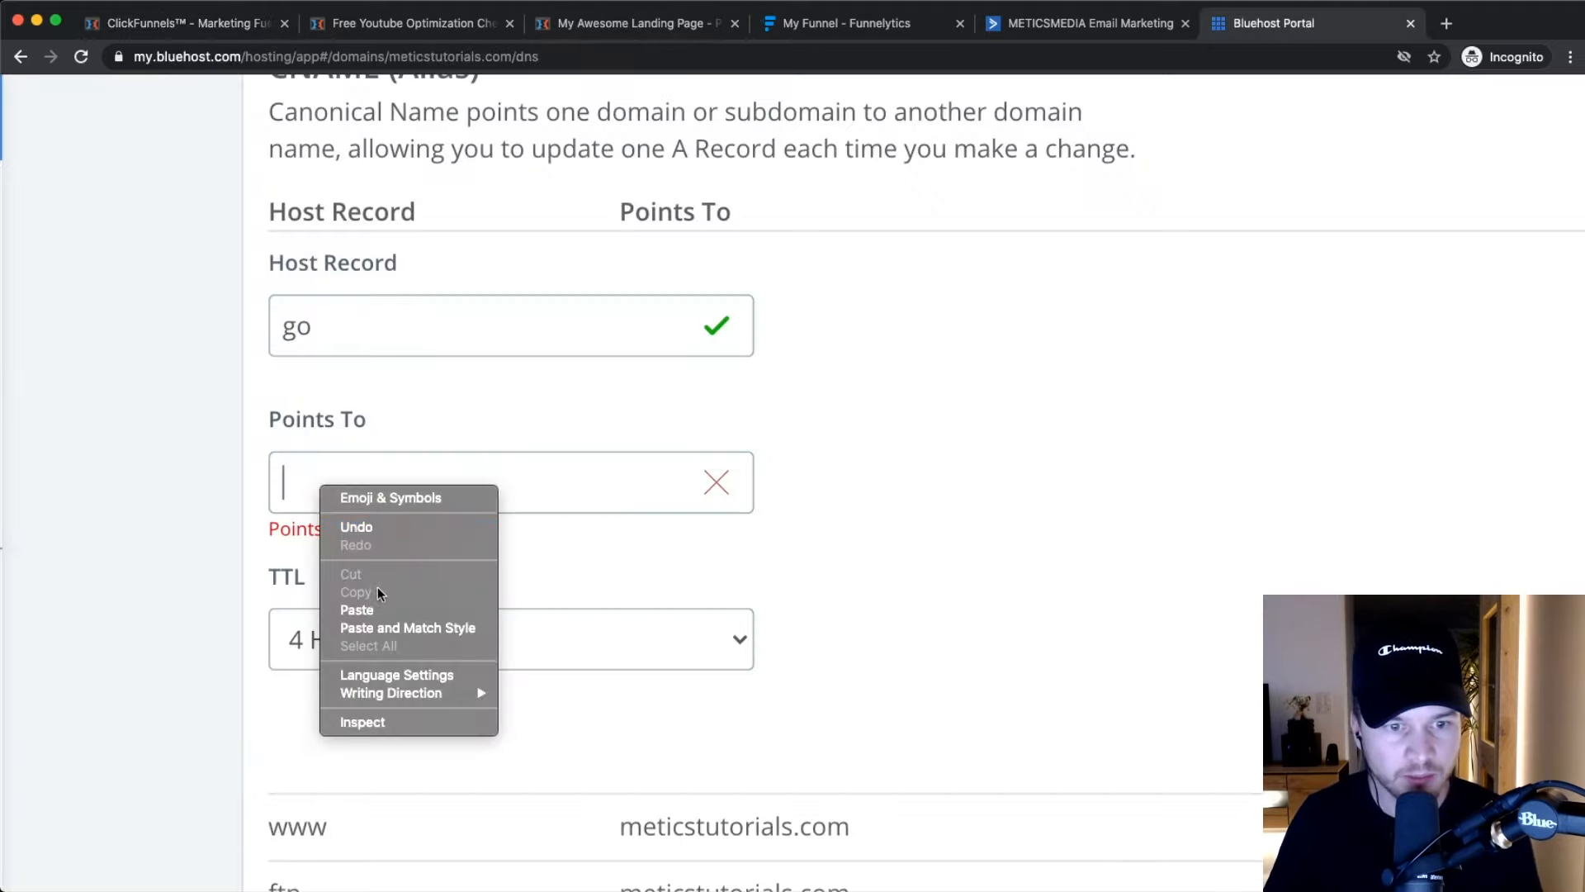
pyautogui.click(357, 610)
# Save the go CNAME record and return to the ClickFunnels domain verification page.
pyautogui.scroll(-5, 781, 546)
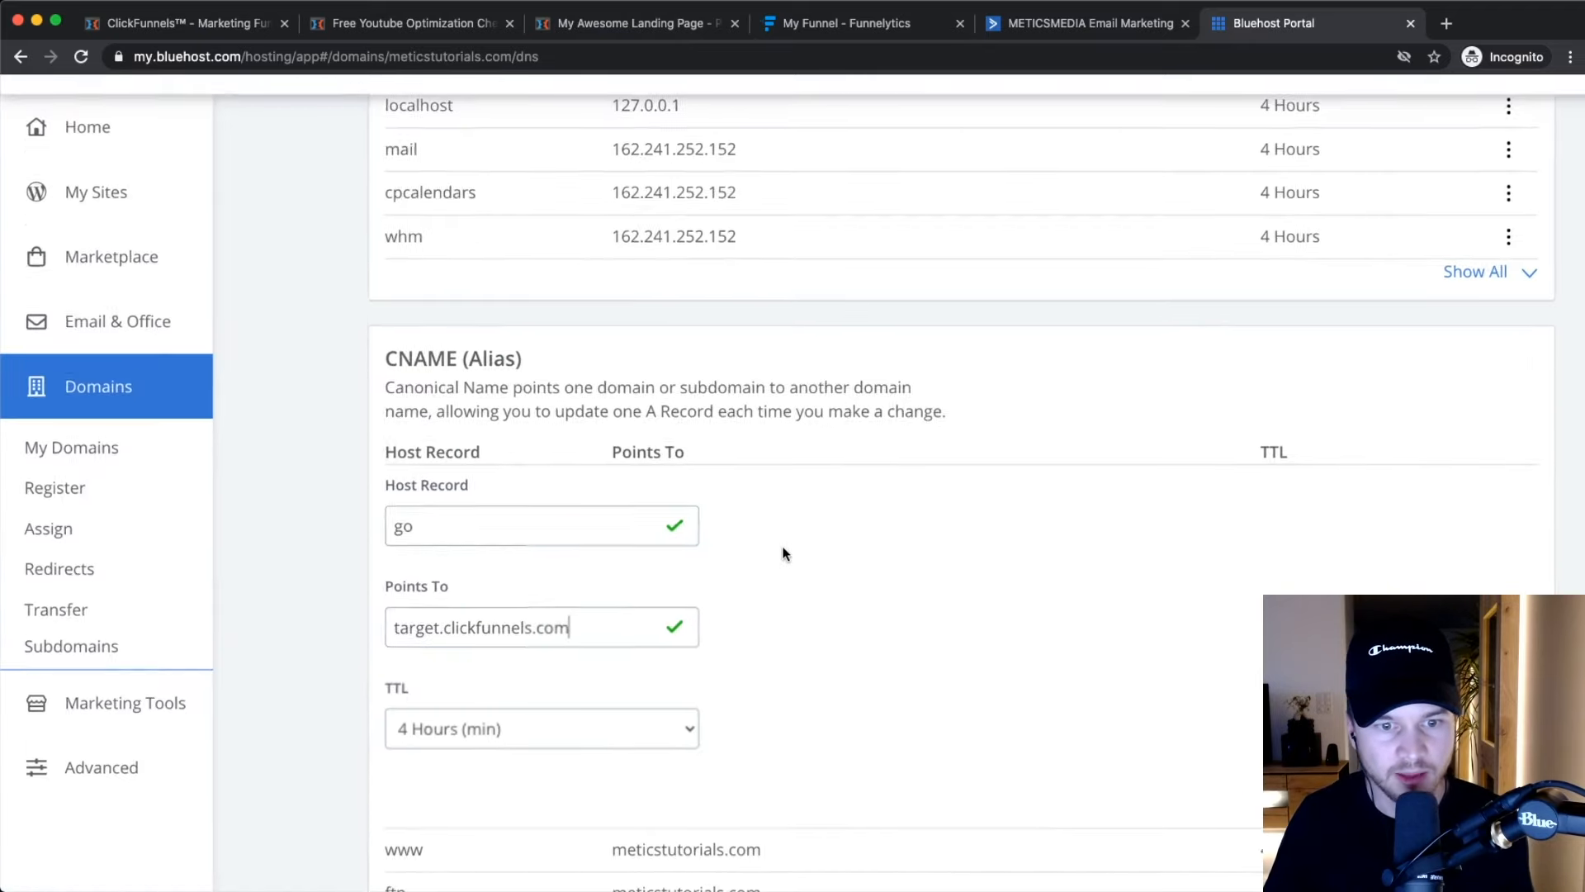
pyautogui.scroll(-1, 999, 553)
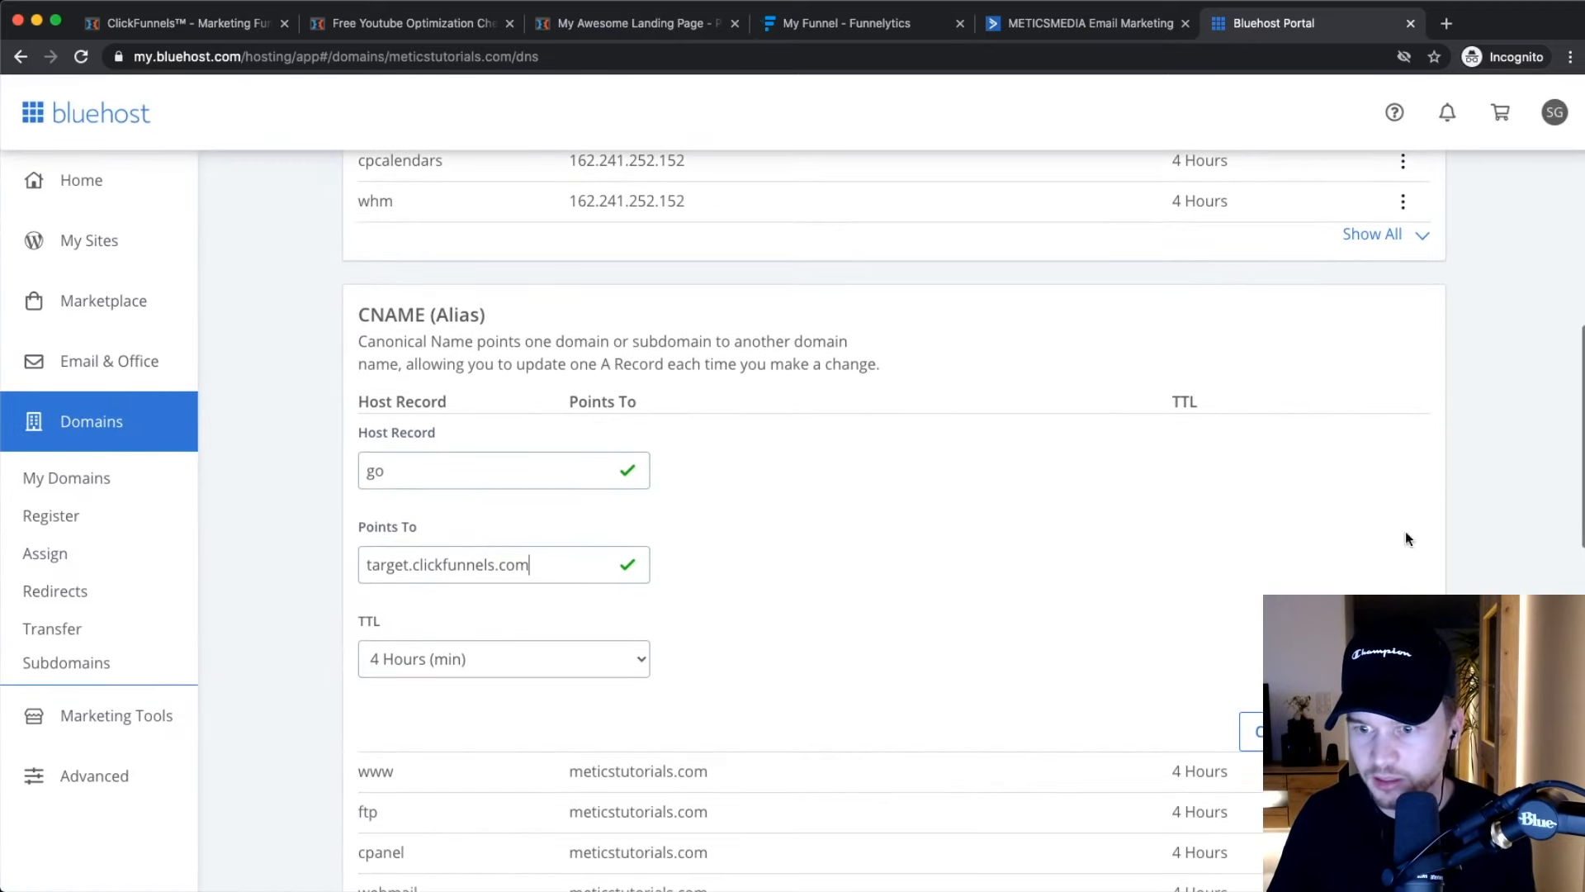
pyautogui.scroll(-2, 1407, 537)
pyautogui.scroll(-5, 1435, 435)
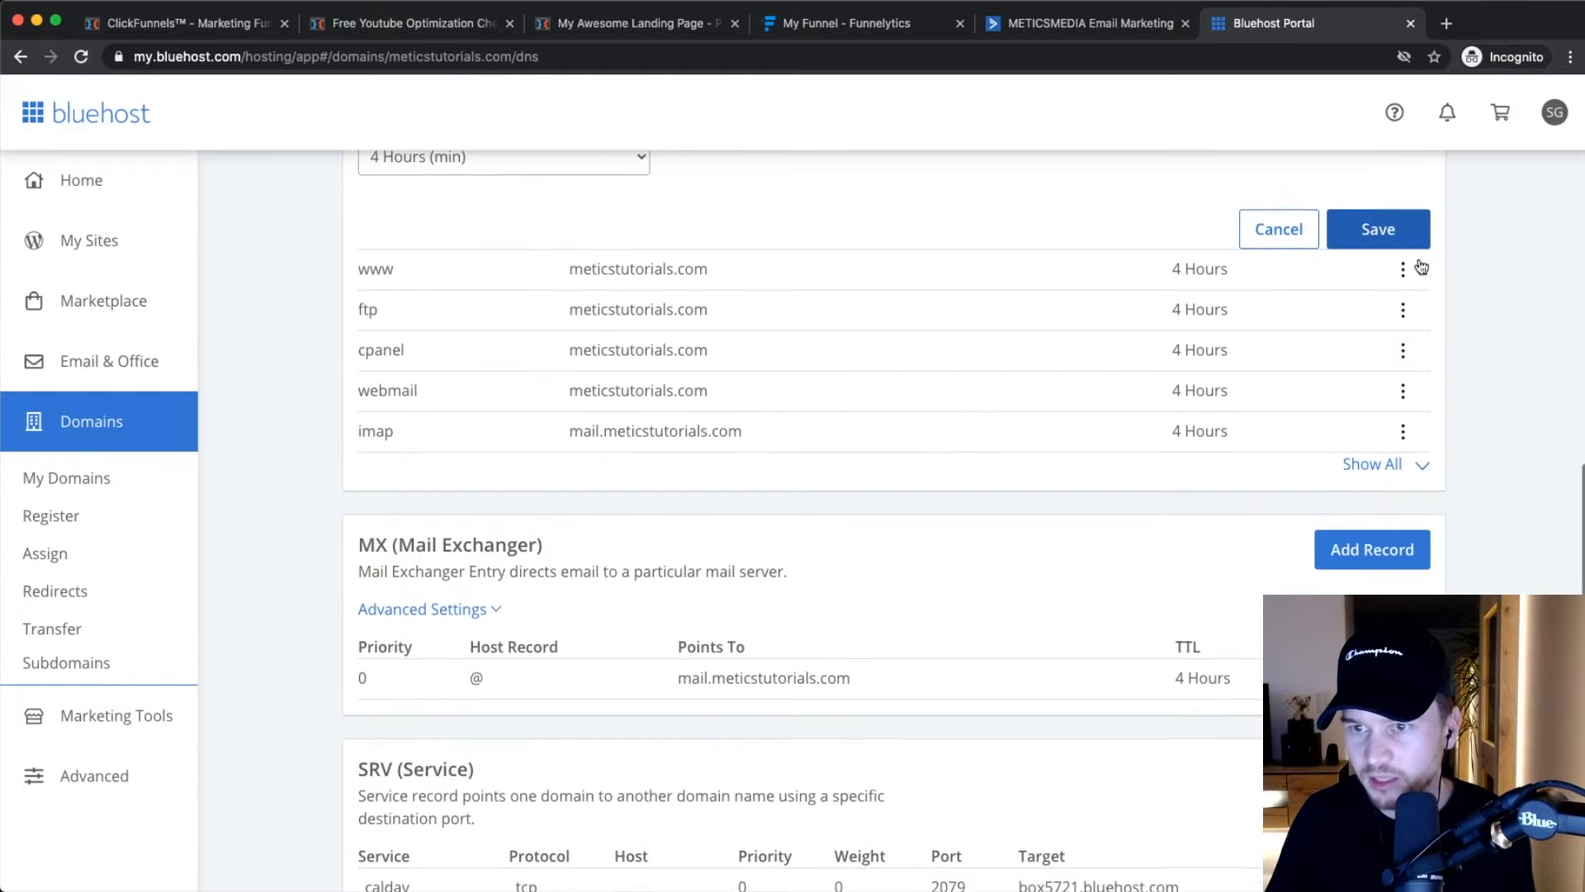
pyautogui.click(1378, 248)
pyautogui.scroll(5, 1274, 383)
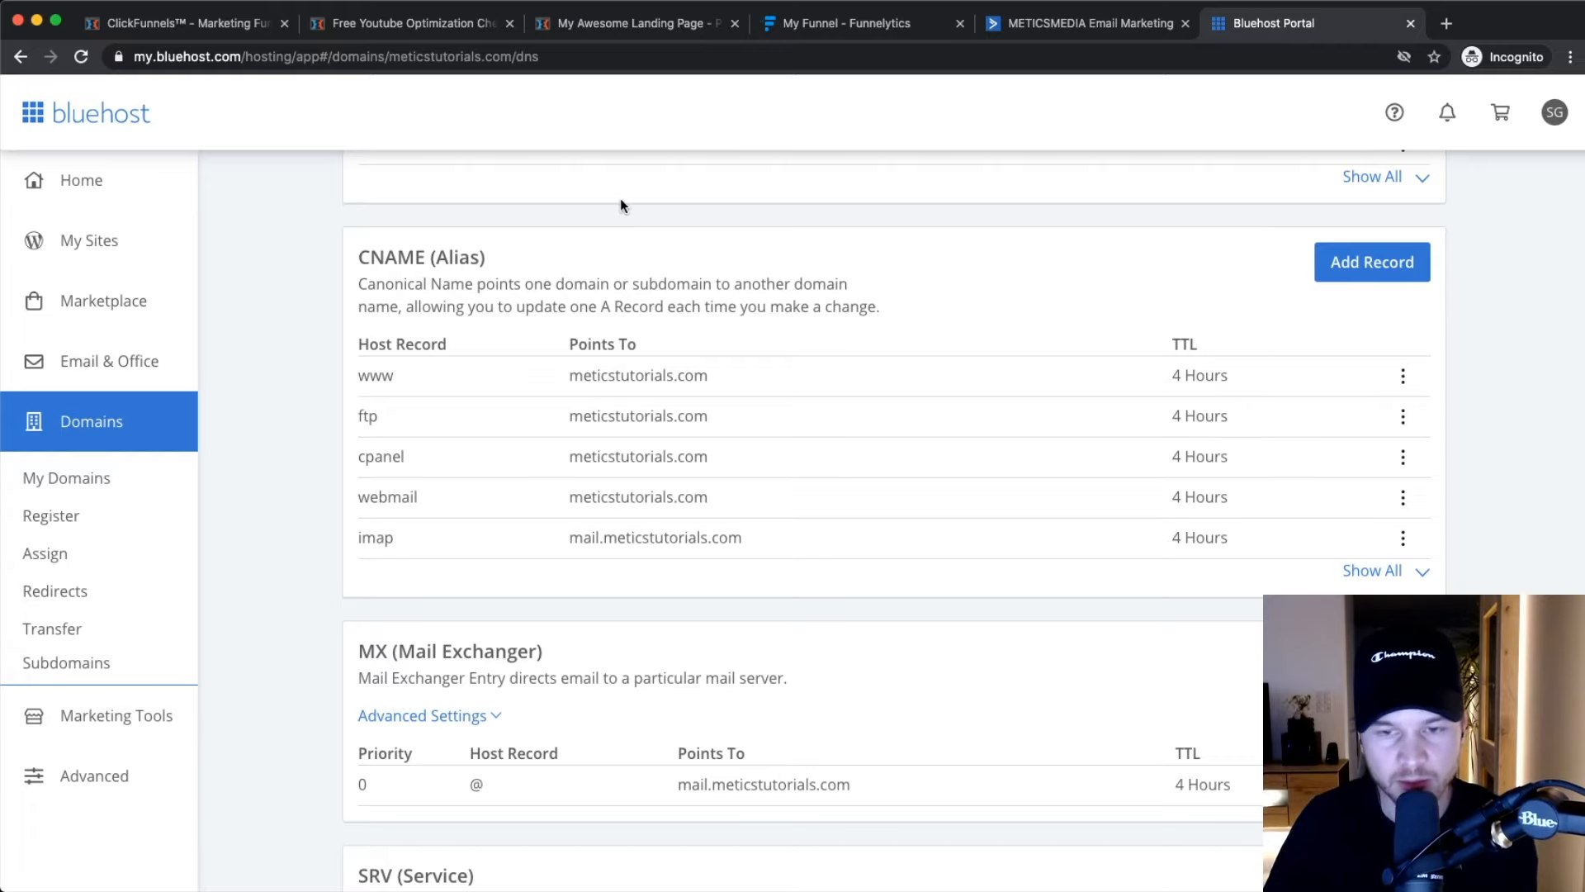
pyautogui.click(152, 29)
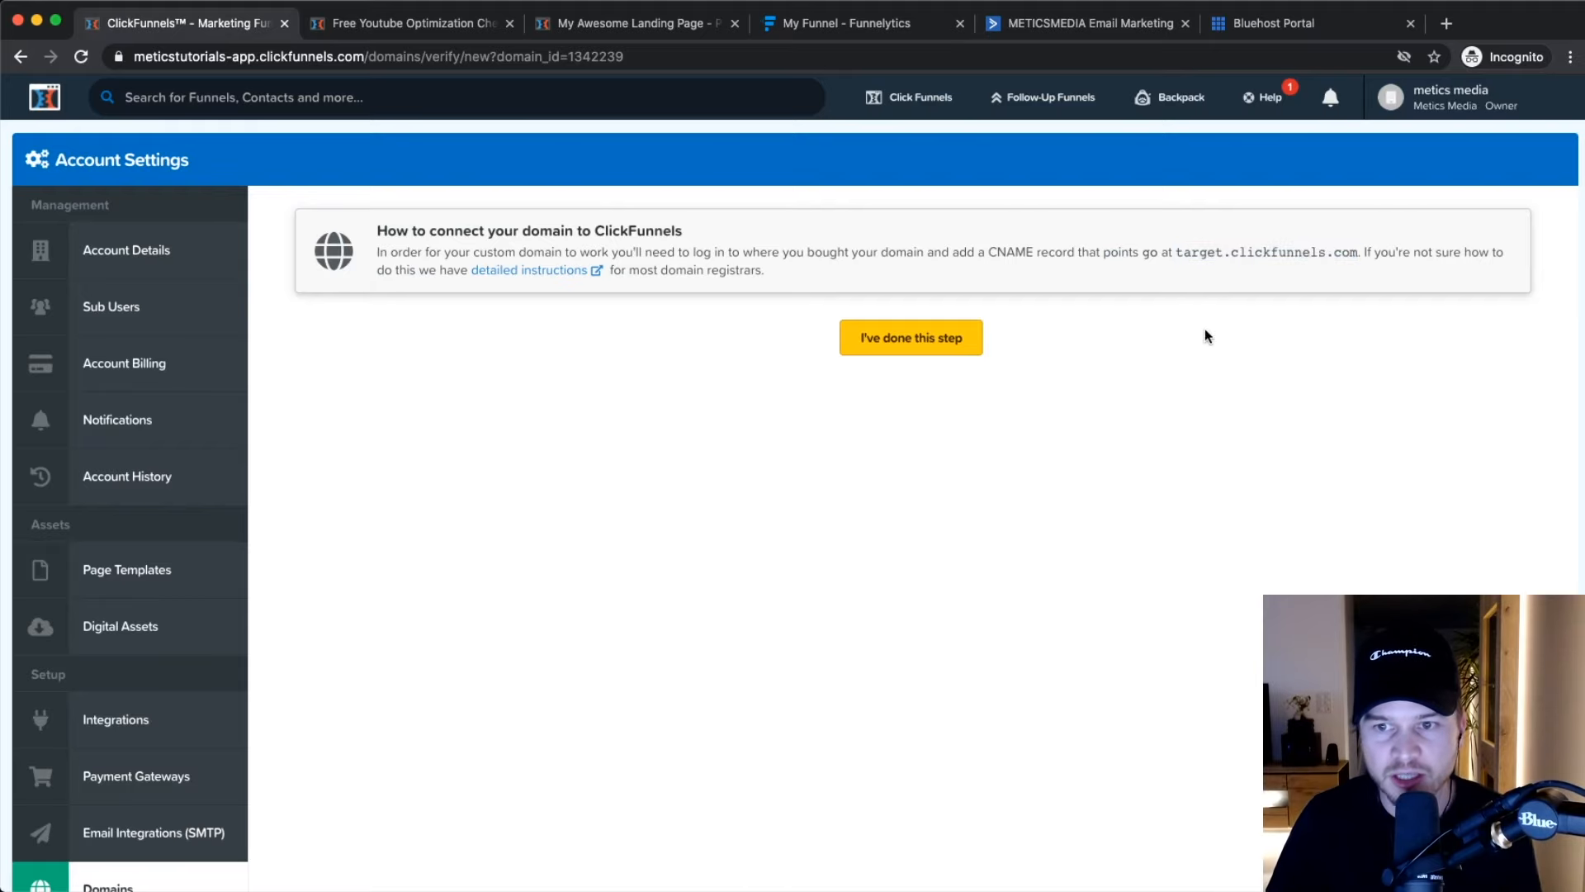
# Confirm the CNAME record for go.meticstutorials.com is added and dismiss the Domain Has Verified notice.
pyautogui.click(915, 341)
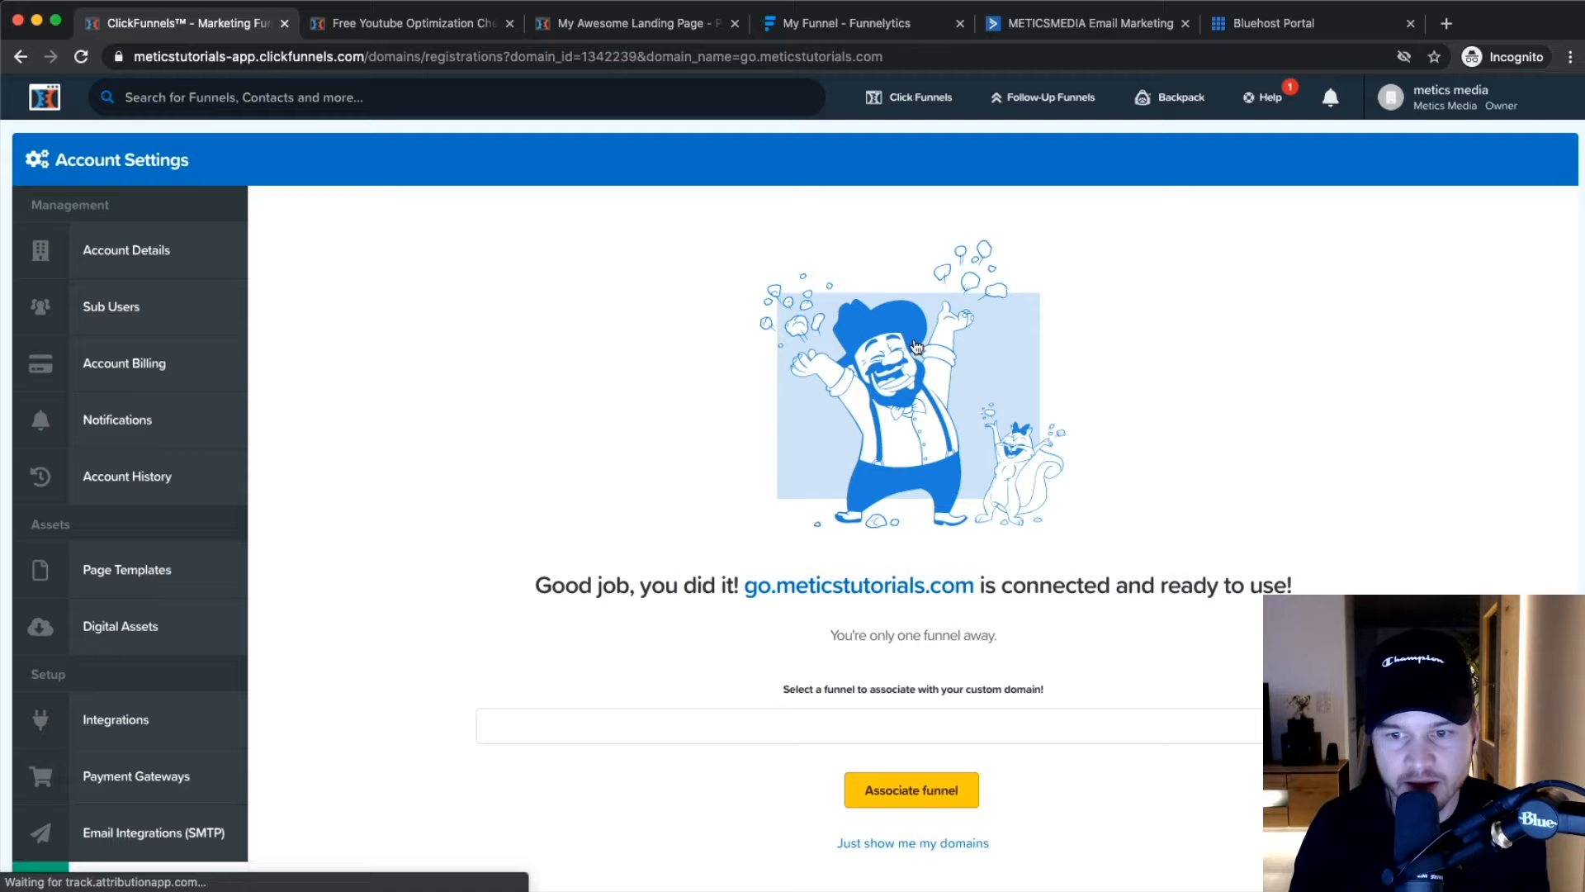
pyautogui.scroll(-2, 783, 813)
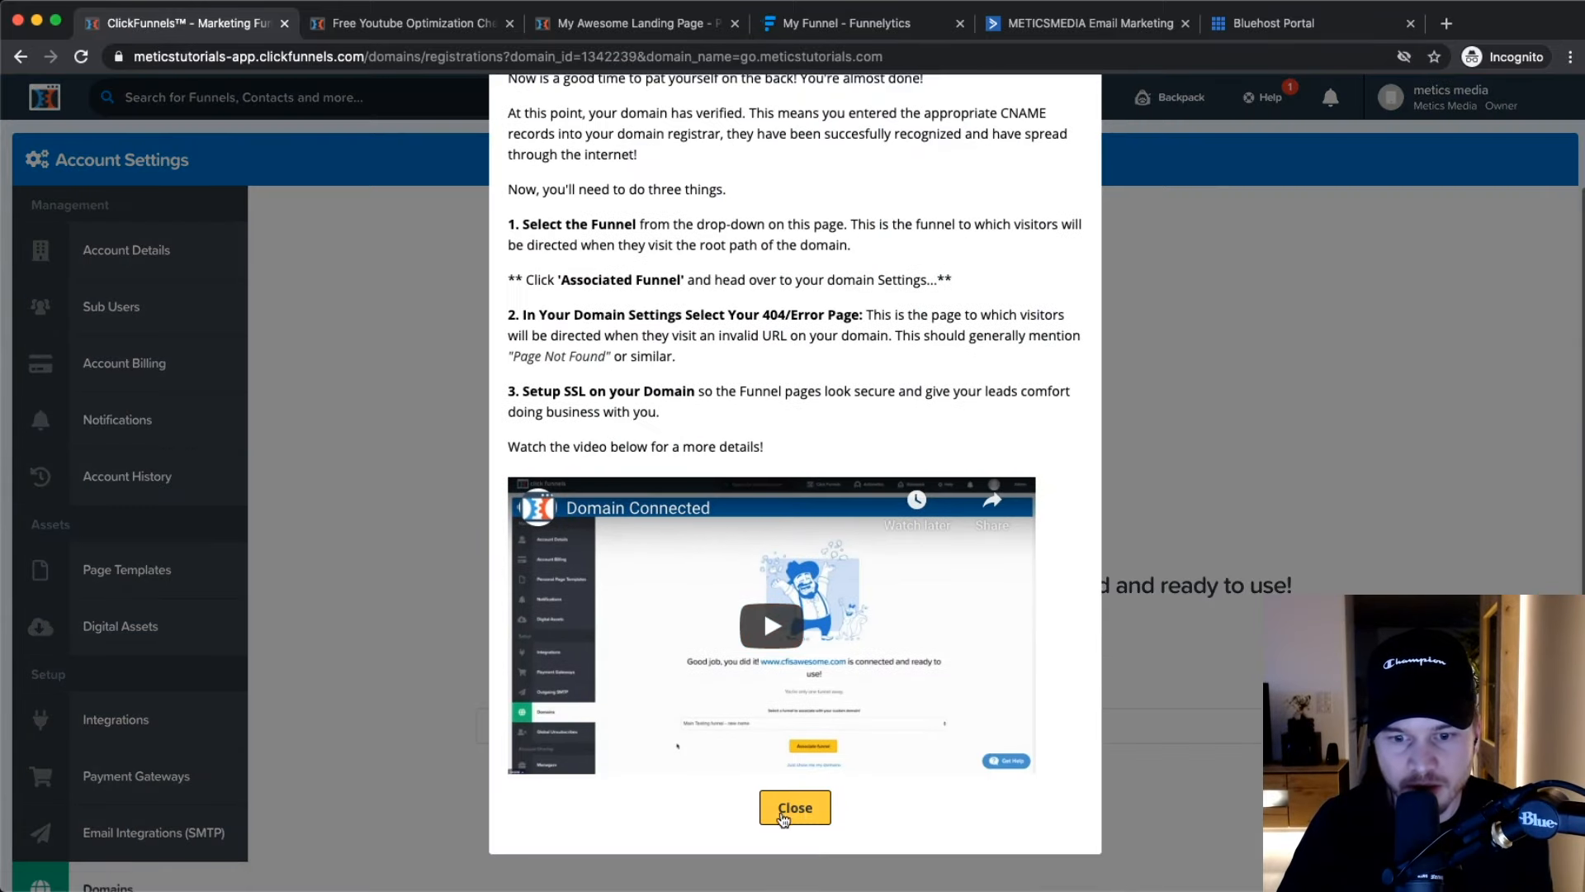
pyautogui.click(783, 814)
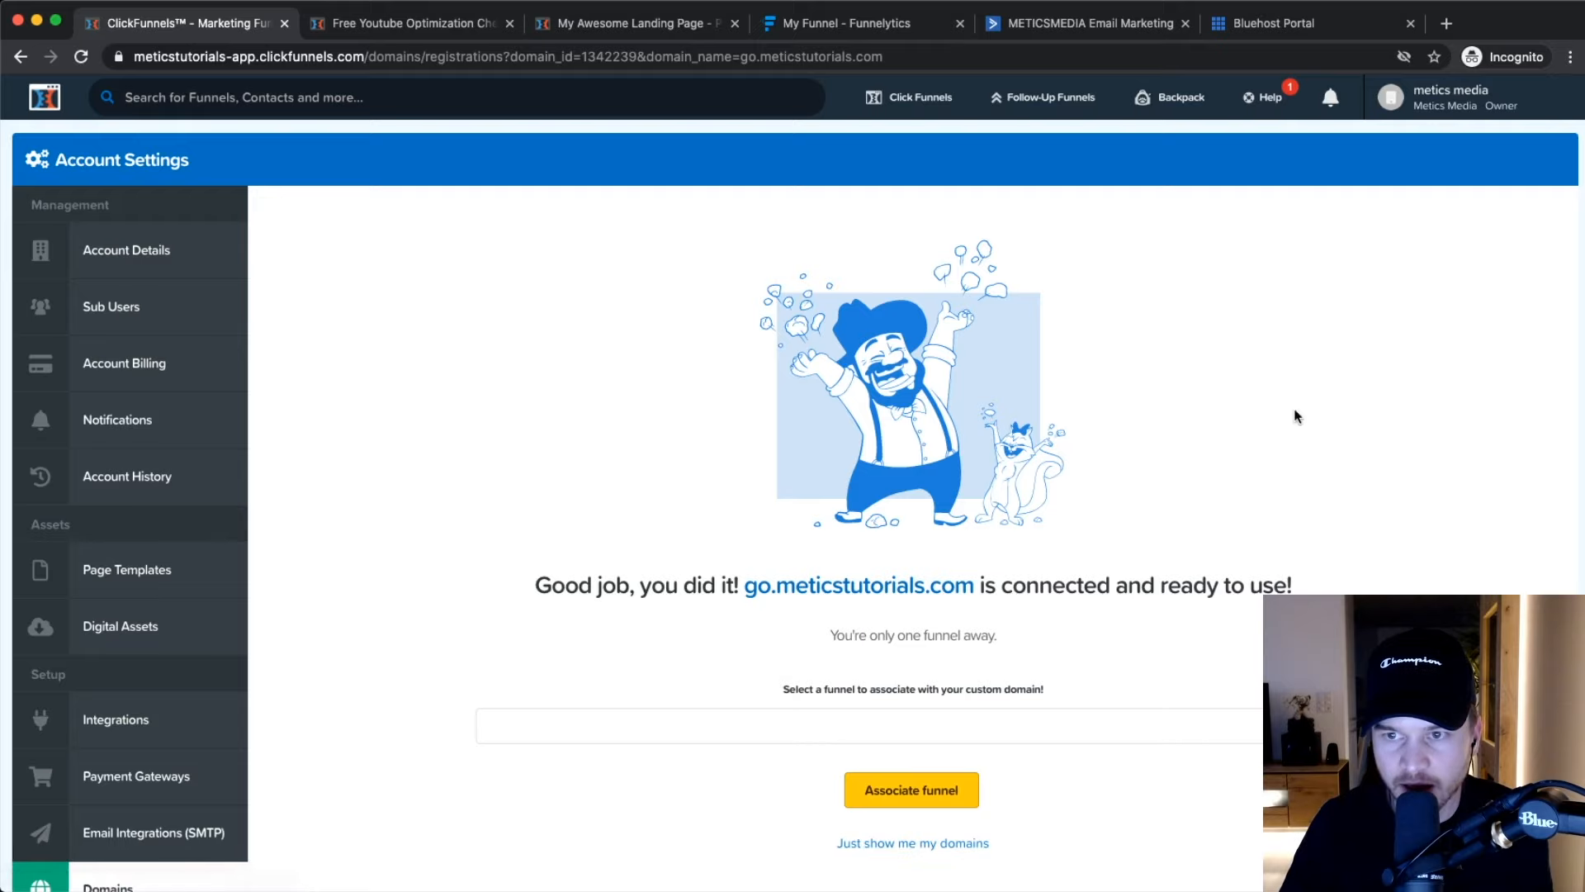
# Go to the My Domains list and open the actions menu for go.meticstutorials.com.
pyautogui.scroll(-3, 941, 537)
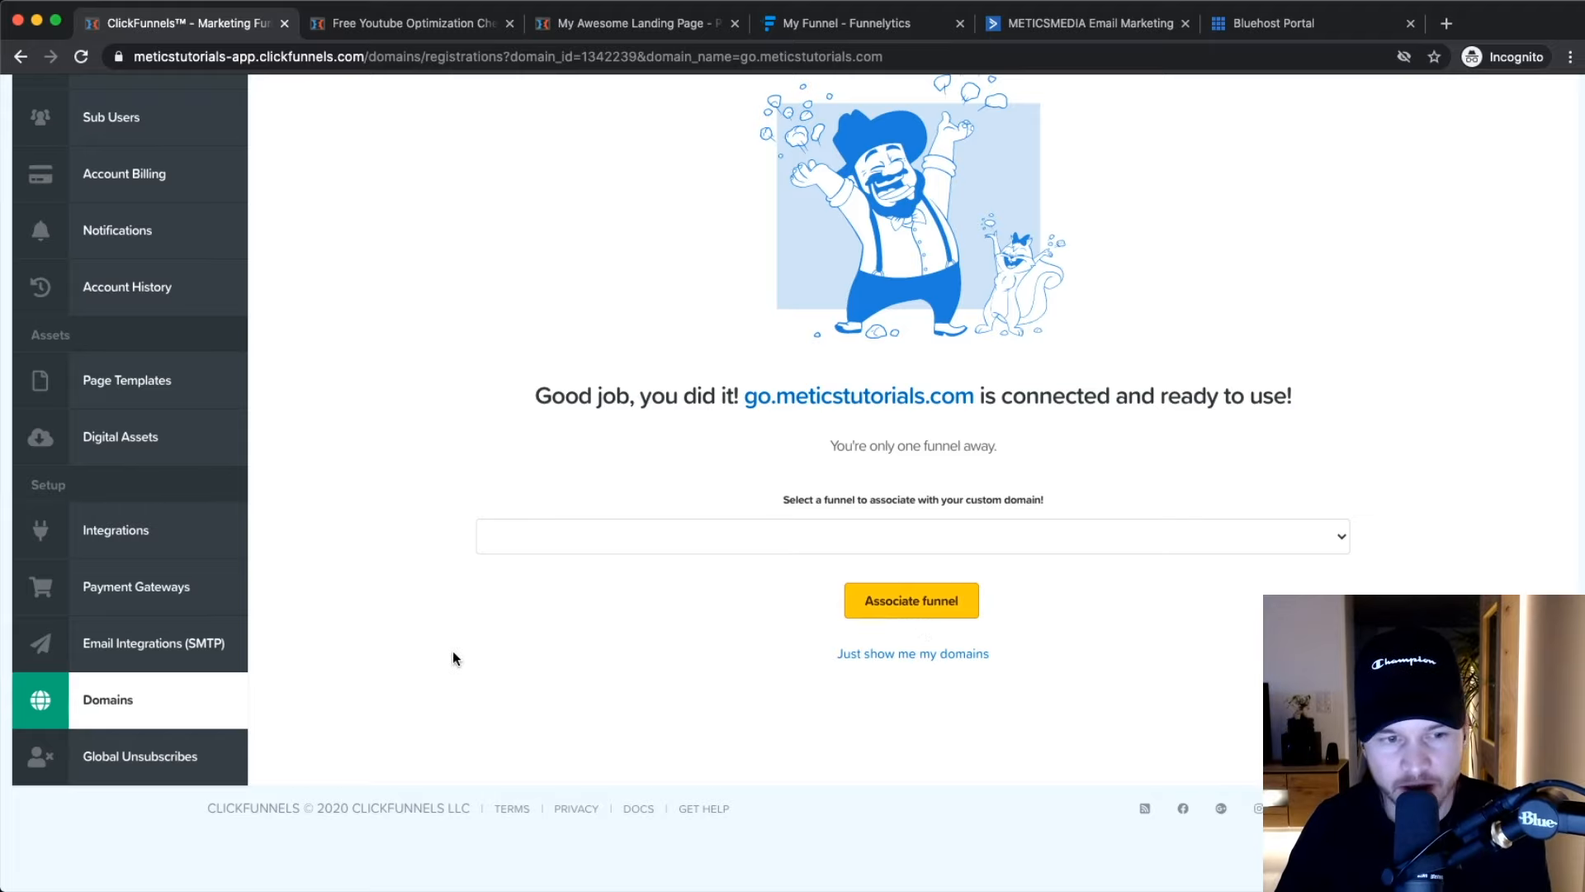
pyautogui.click(110, 717)
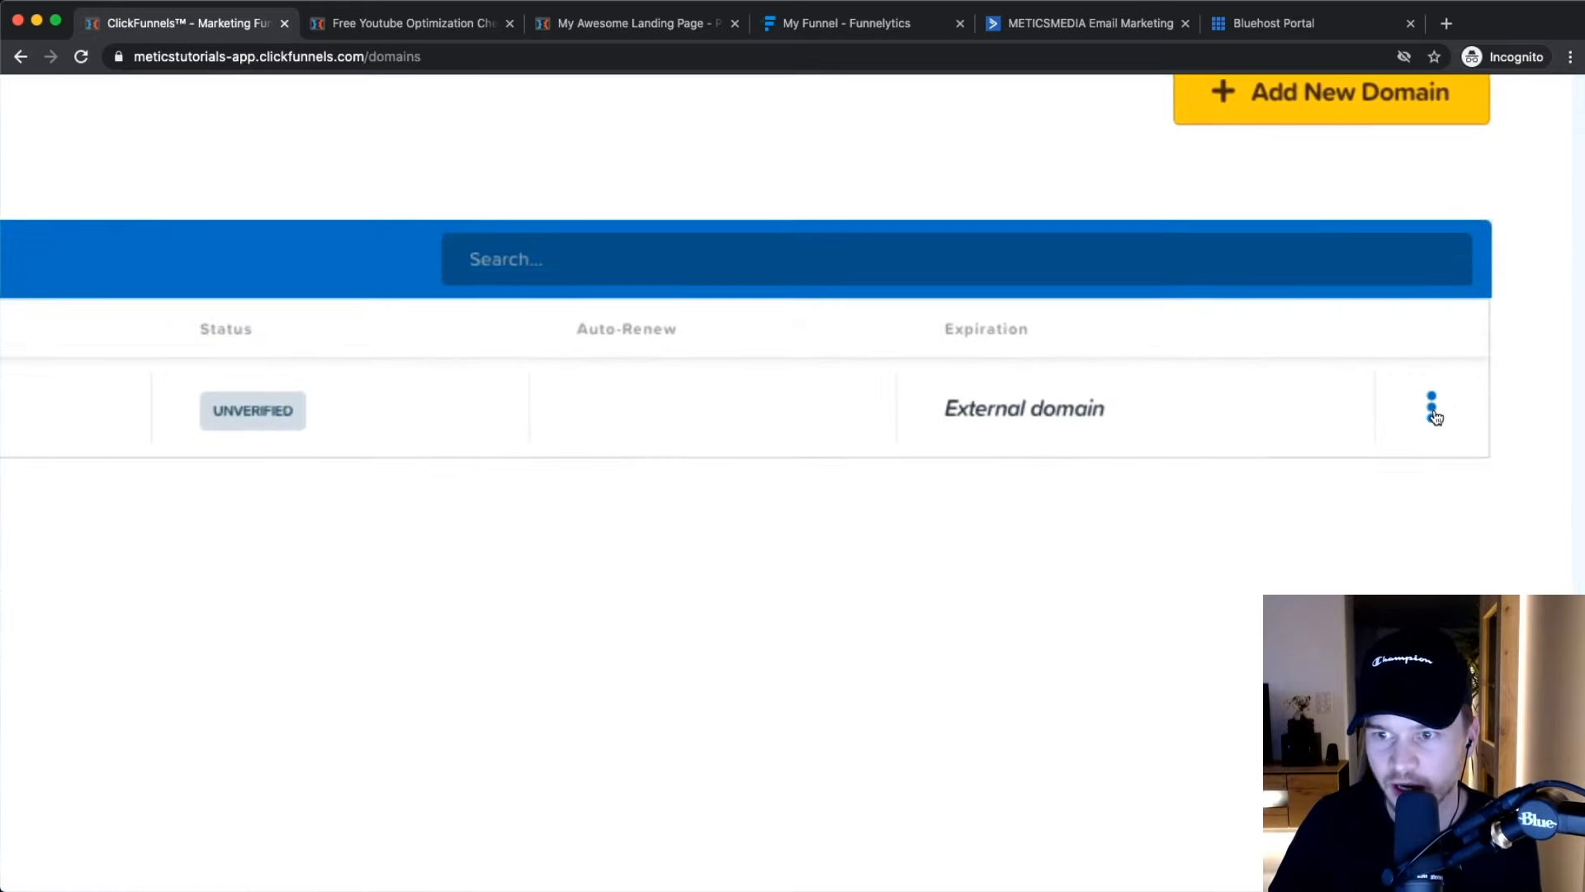
pyautogui.click(1498, 415)
# Submit go.meticstutorials.com for verification from its edit page, dismissing the finalize-setup message.
pyautogui.click(1475, 438)
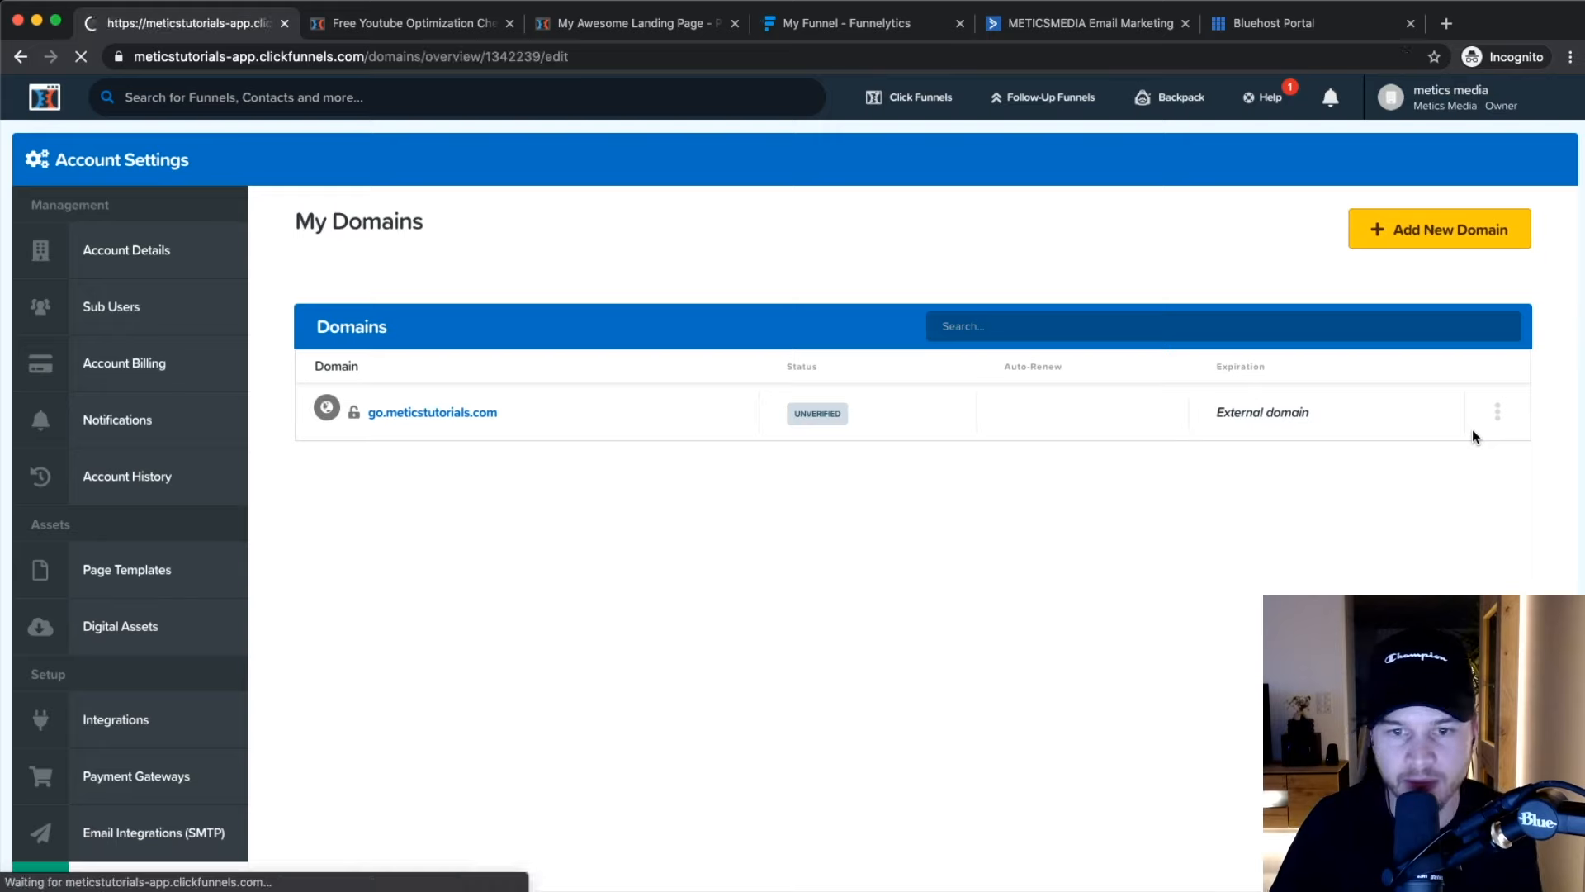
pyautogui.click(431, 274)
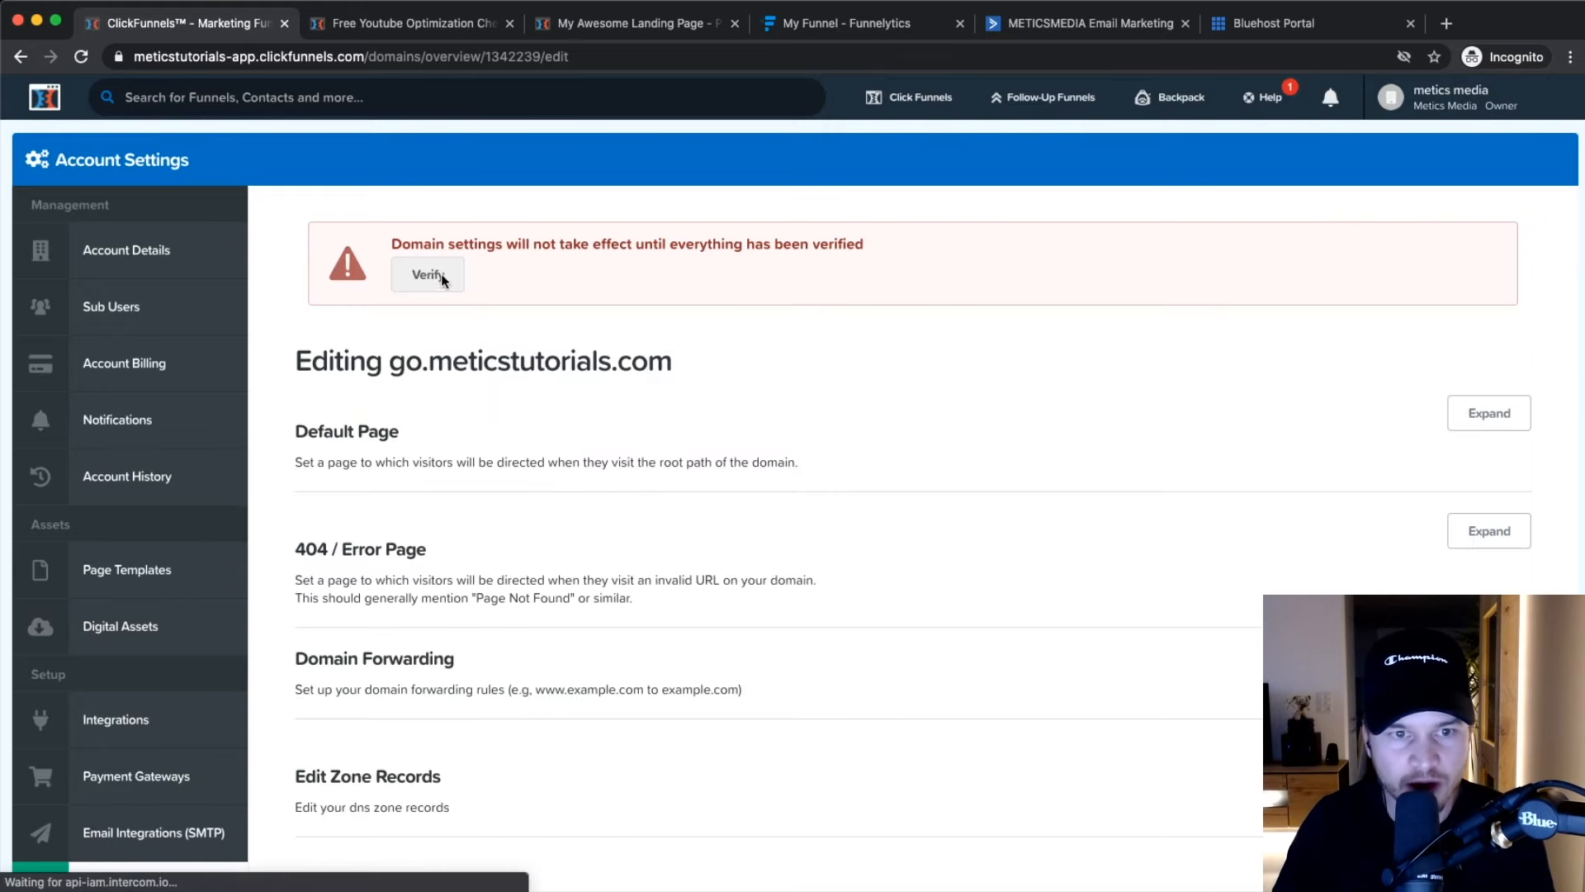
pyautogui.click(795, 829)
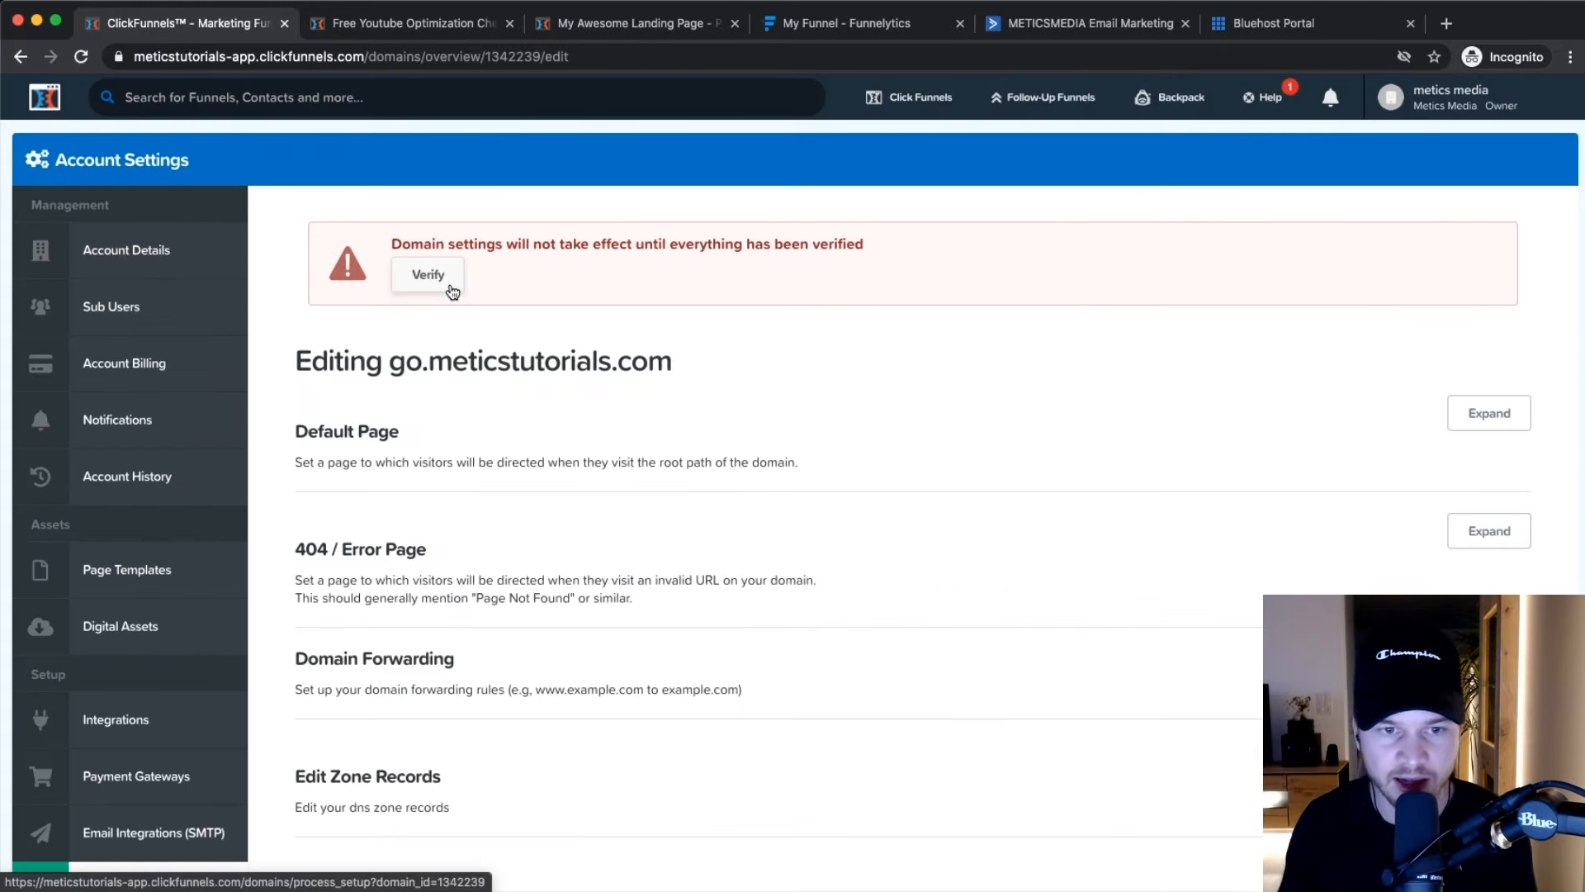
pyautogui.click(431, 277)
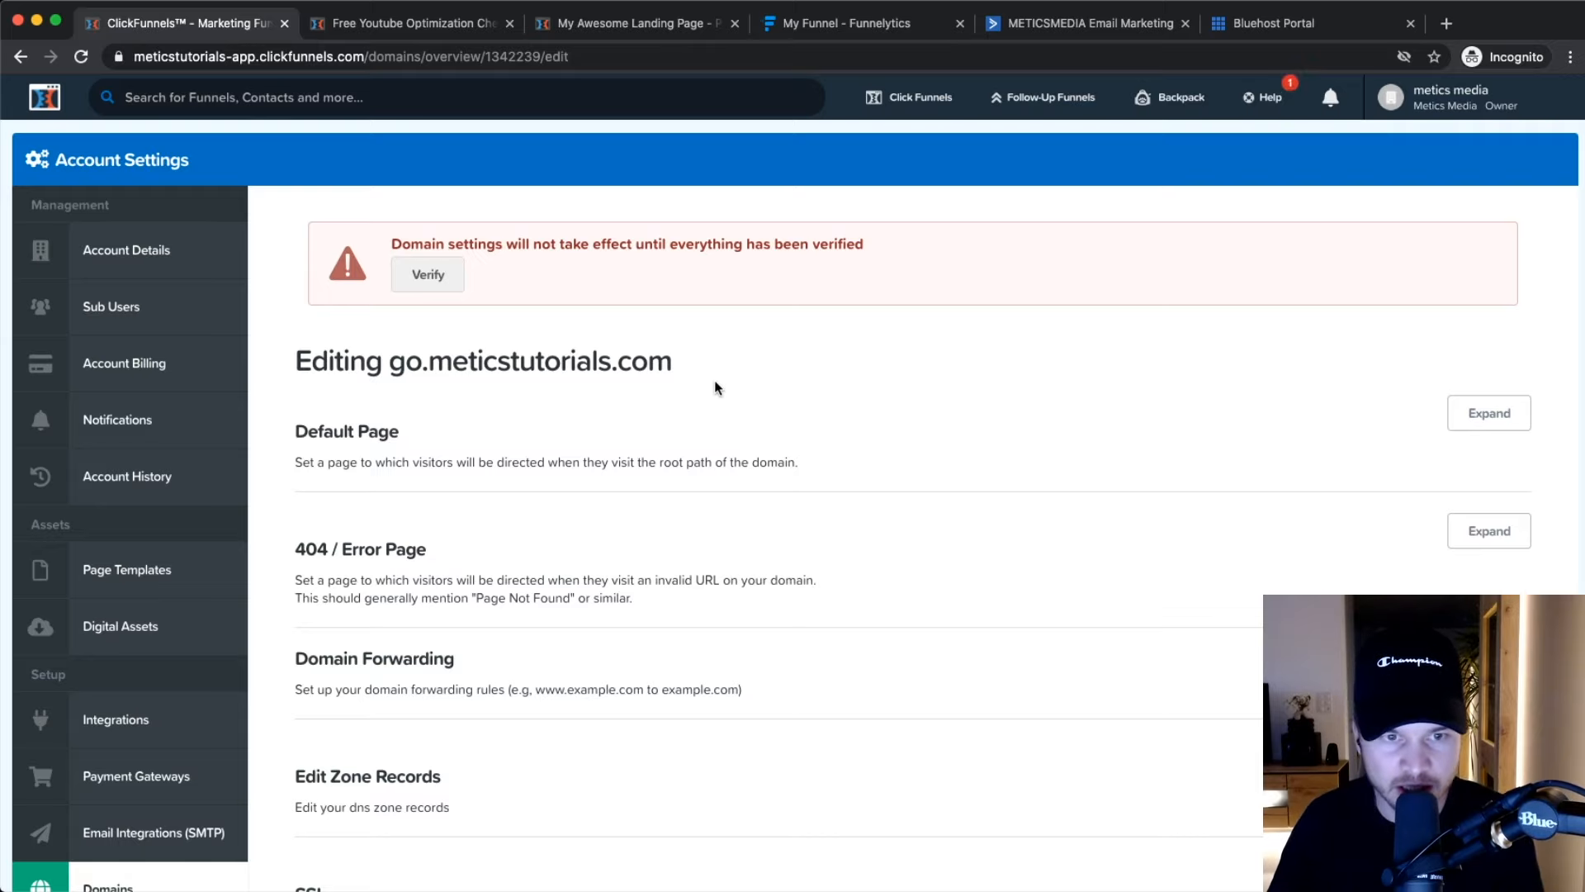
pyautogui.click(446, 278)
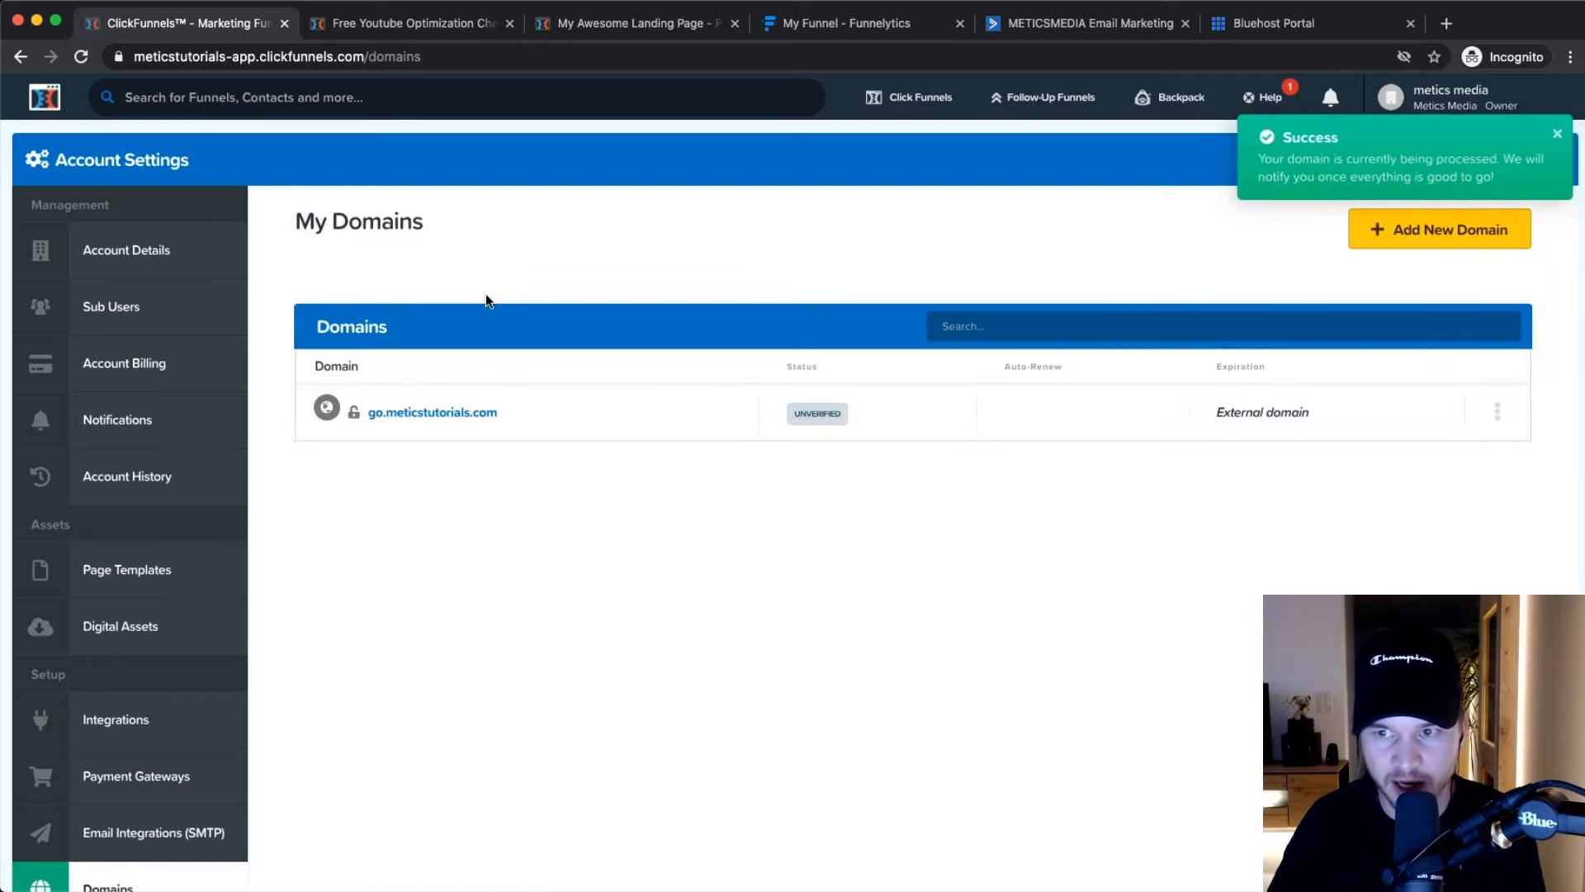
# Reopen the domain's edit page and expand its SSL section to review the options.
pyautogui.click(1497, 412)
pyautogui.click(1453, 450)
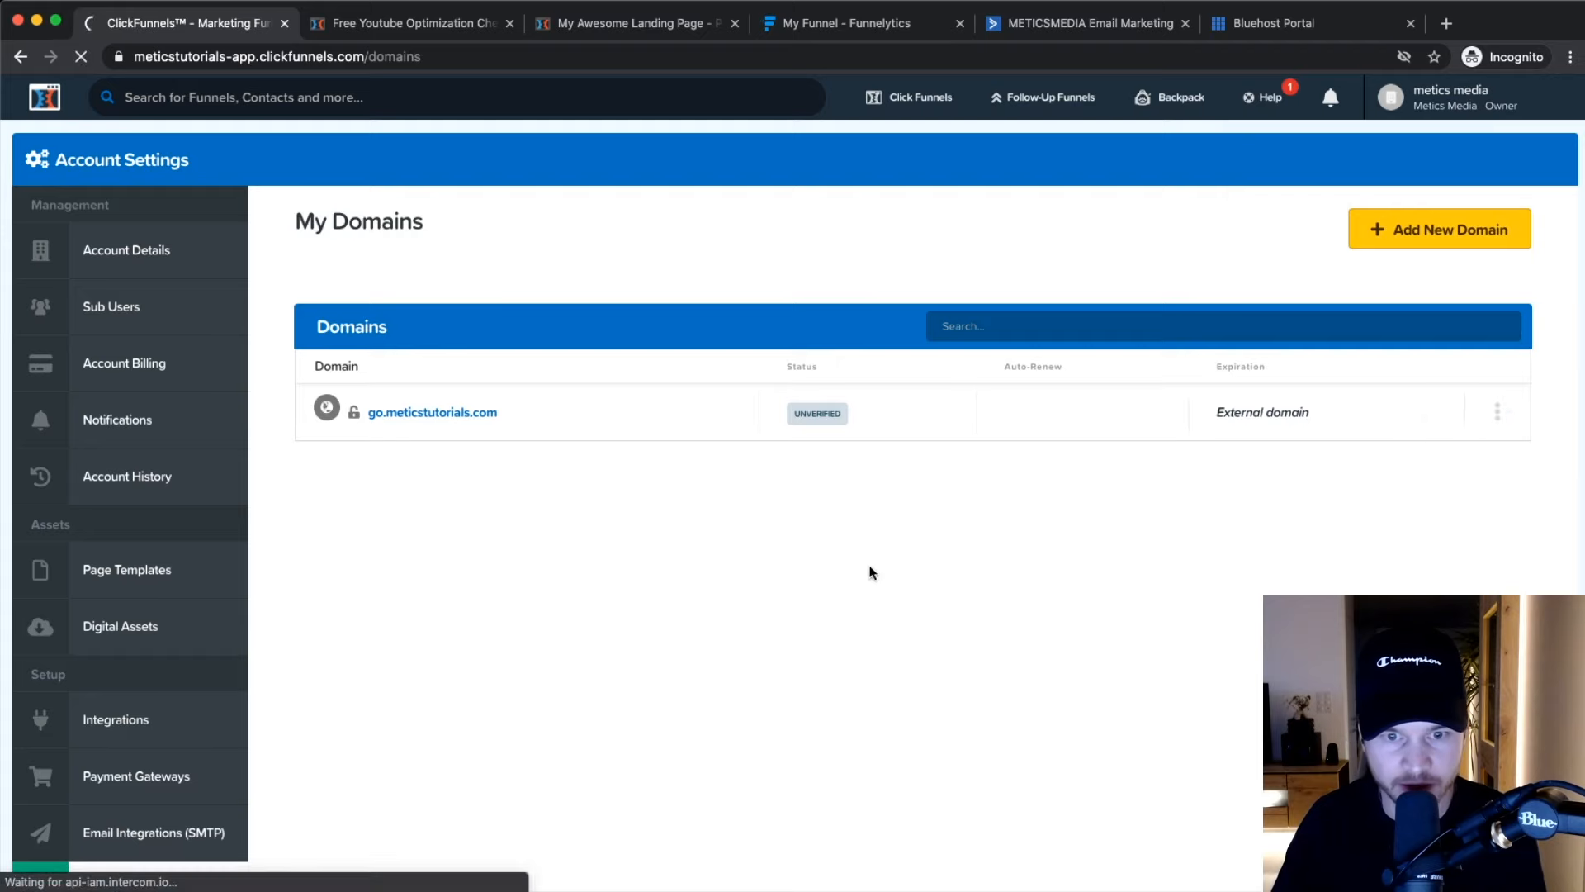
pyautogui.scroll(-5, 850, 573)
pyautogui.click(1449, 572)
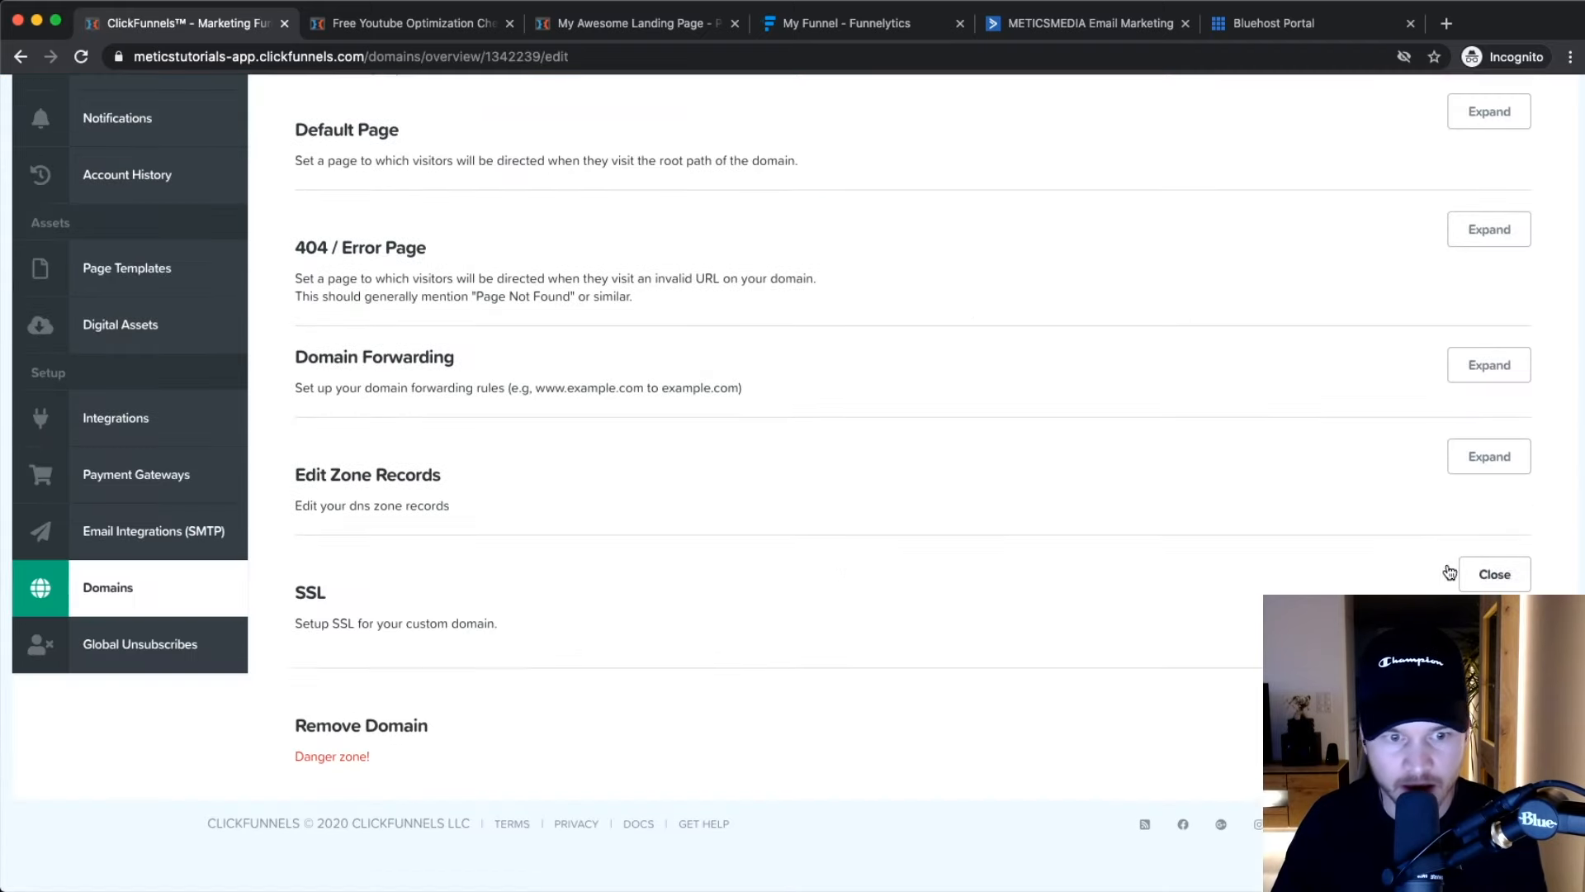
pyautogui.scroll(5, 1065, 591)
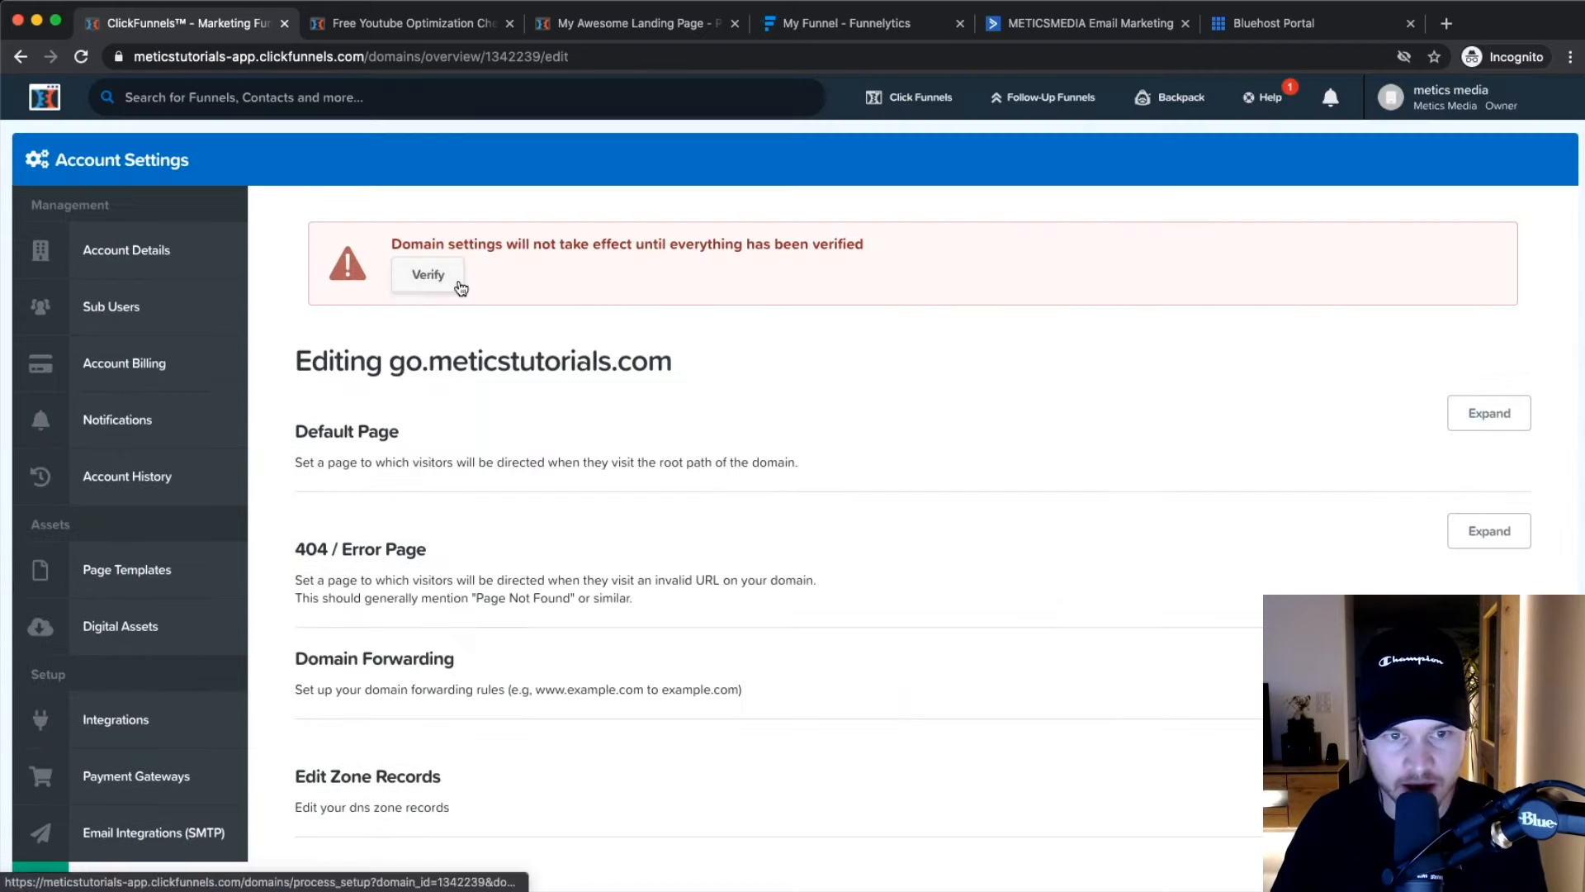
pyautogui.scroll(3, 705, 248)
pyautogui.scroll(-3, 723, 244)
pyautogui.scroll(-5, 603, 430)
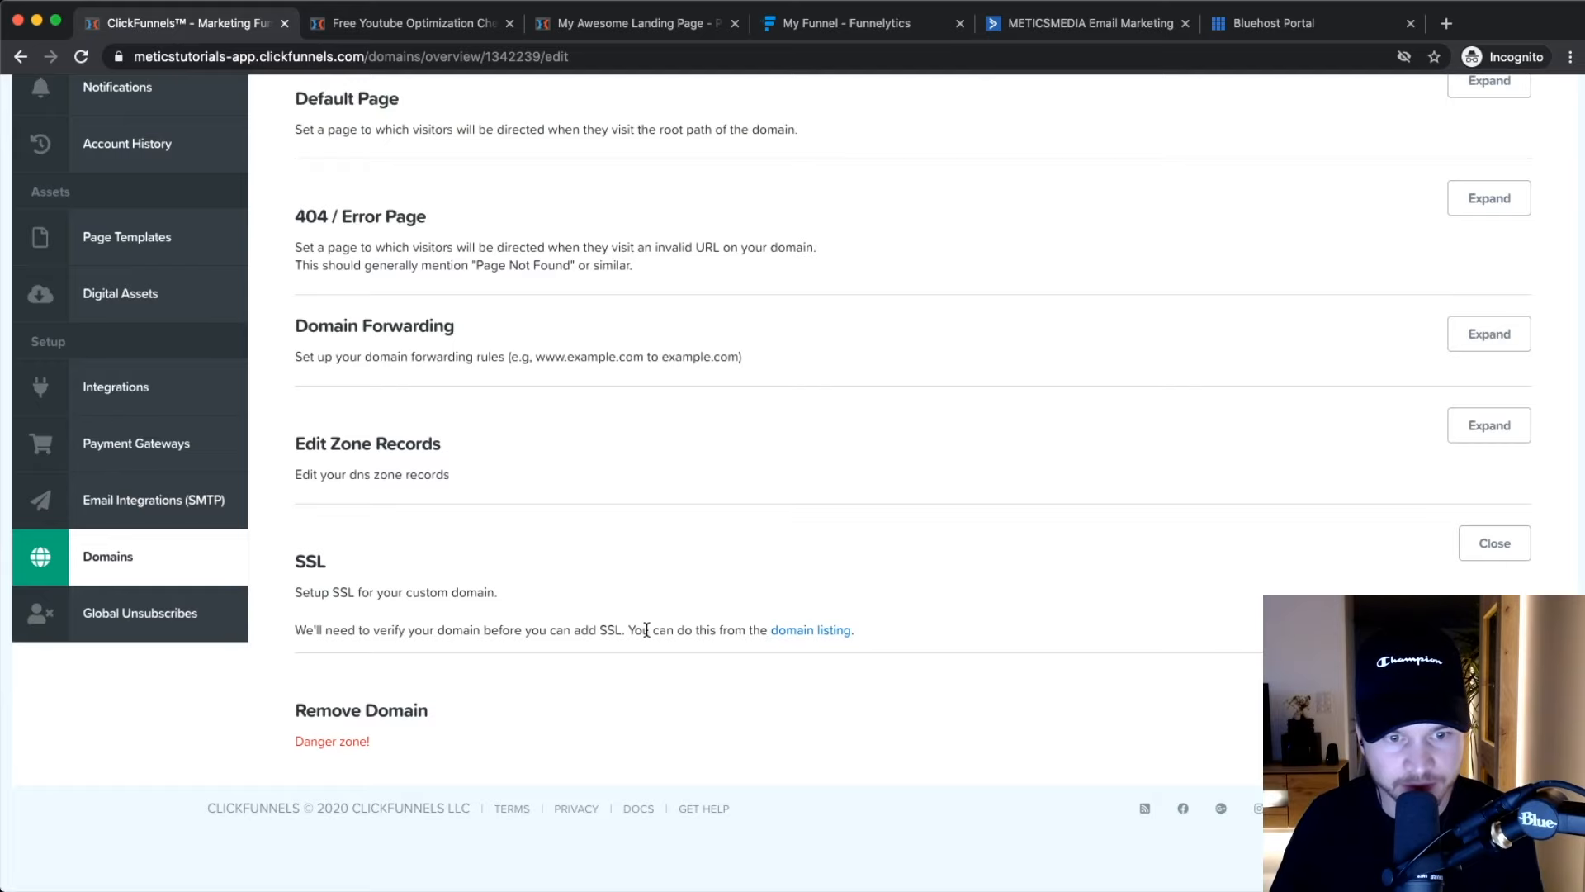
pyautogui.scroll(4, 647, 630)
pyautogui.scroll(-4, 647, 630)
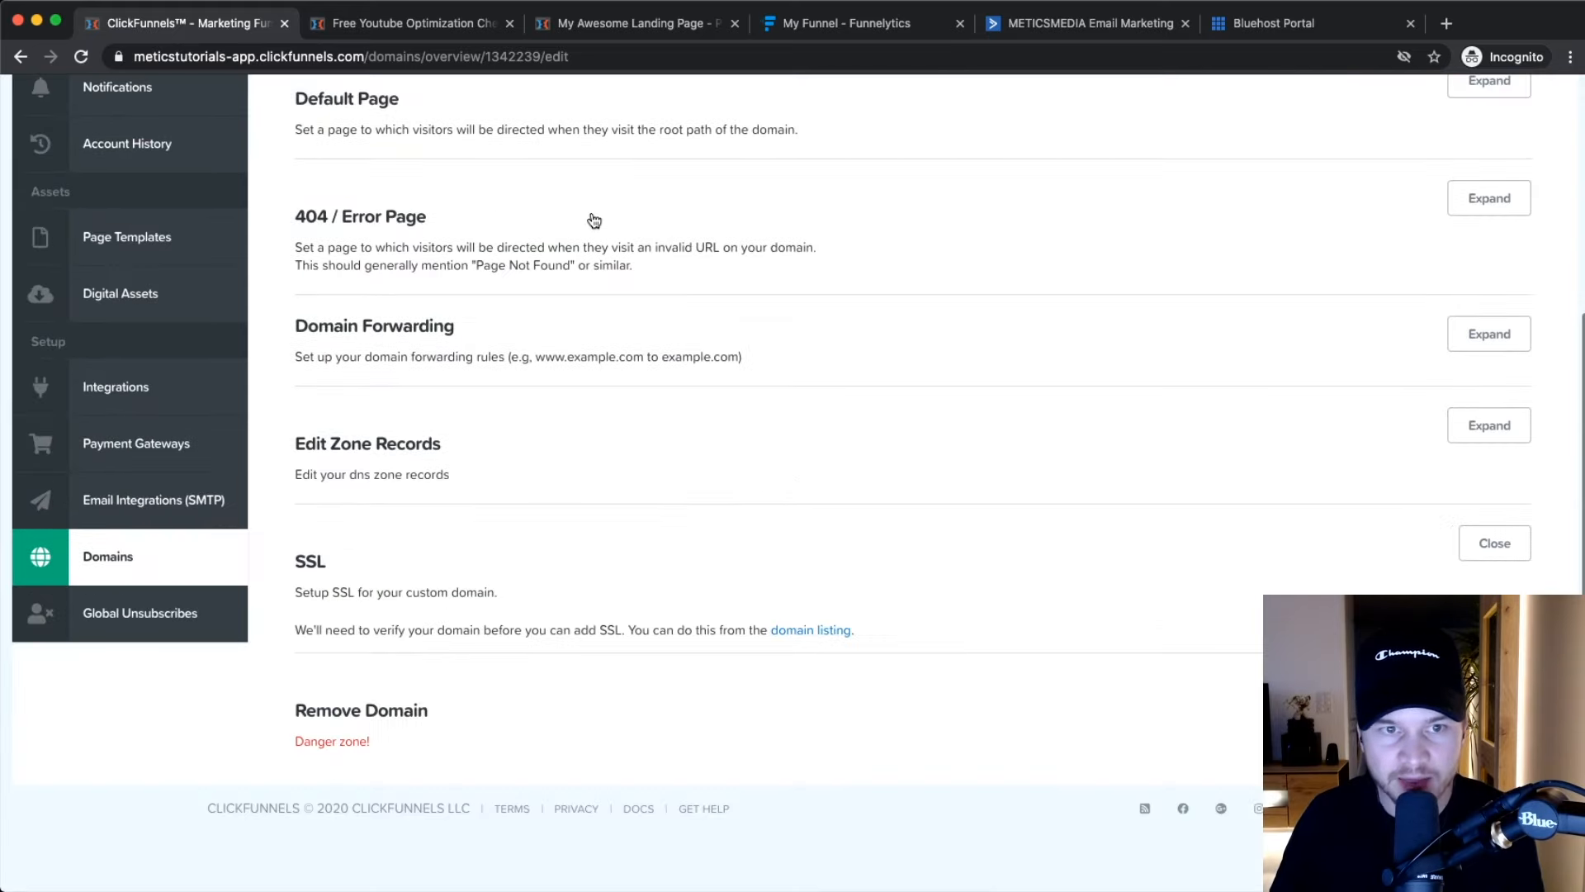
pyautogui.scroll(4, 416, 173)
pyautogui.scroll(-5, 434, 277)
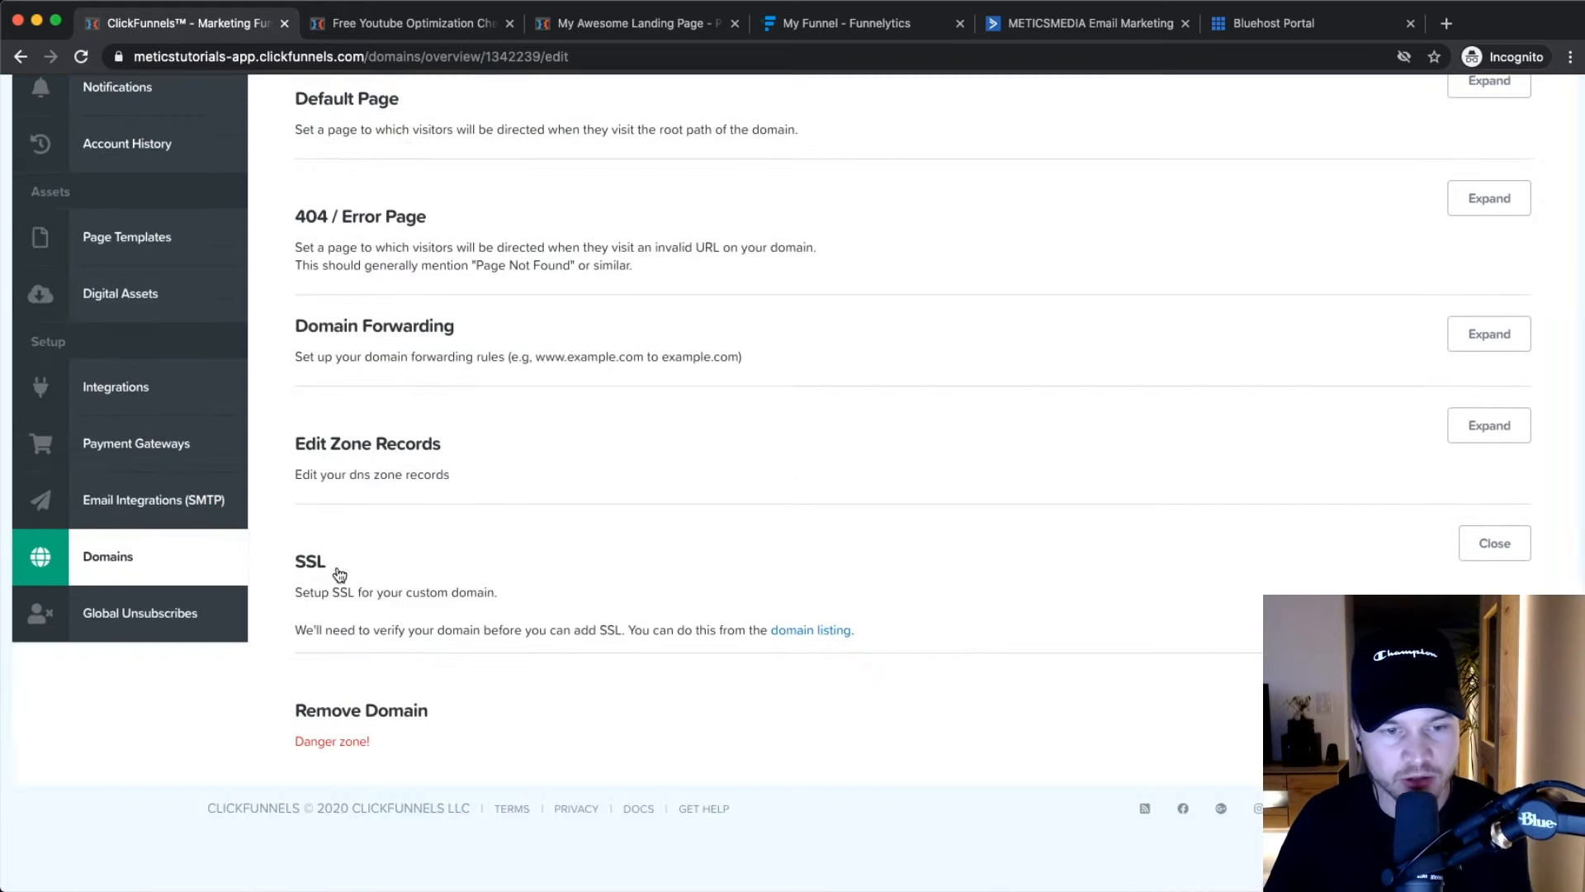
pyautogui.moveTo(245, 566); pyautogui.dragTo(360, 567)
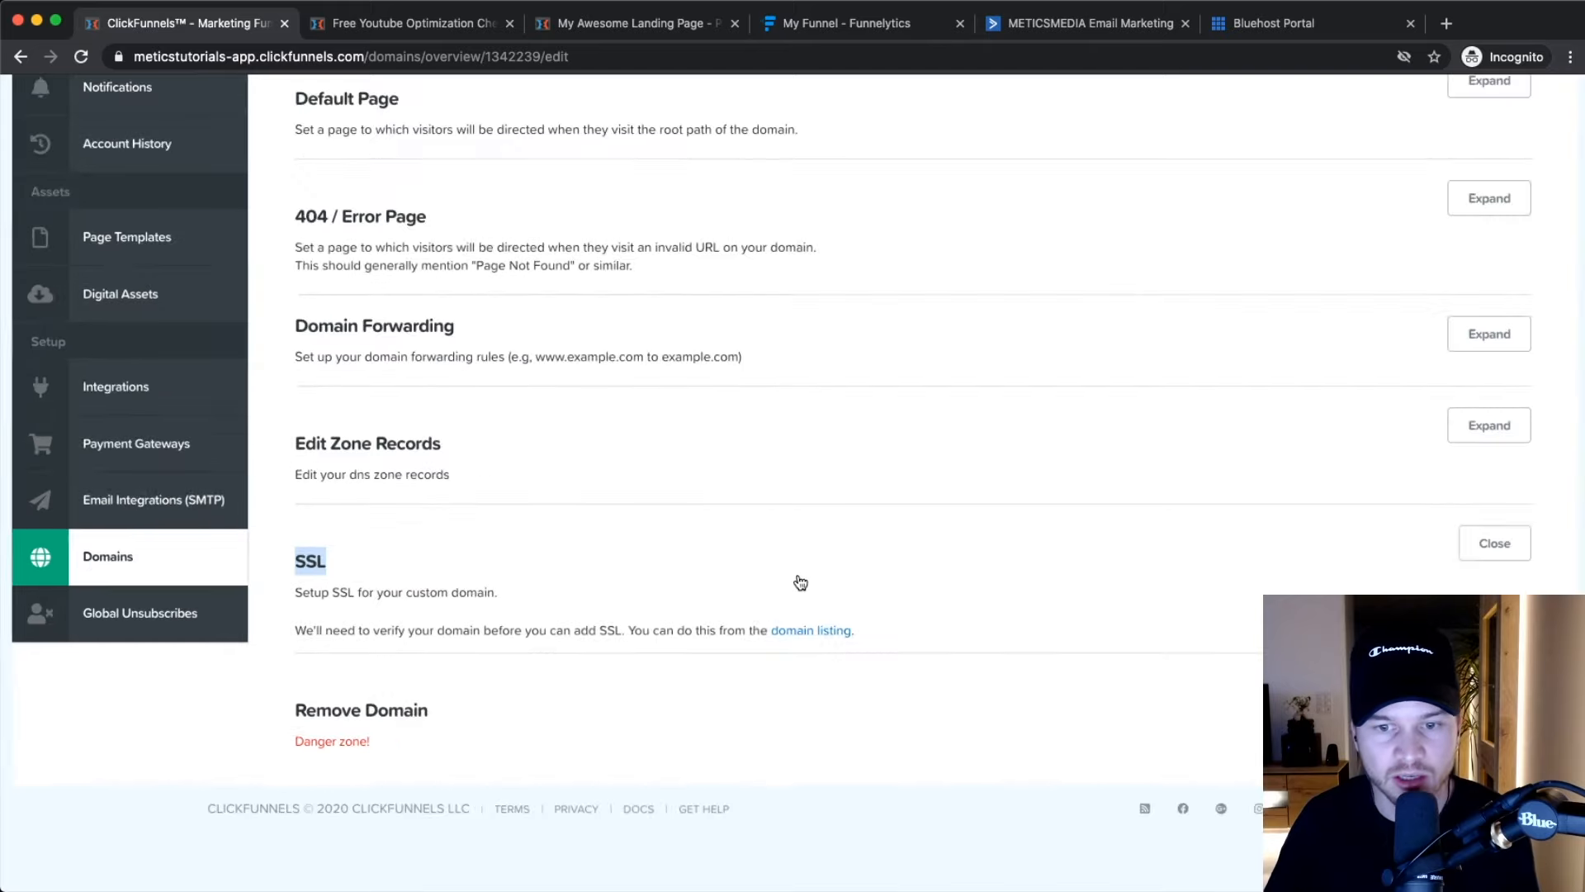
pyautogui.scroll(4, 647, 453)
pyautogui.click(713, 429)
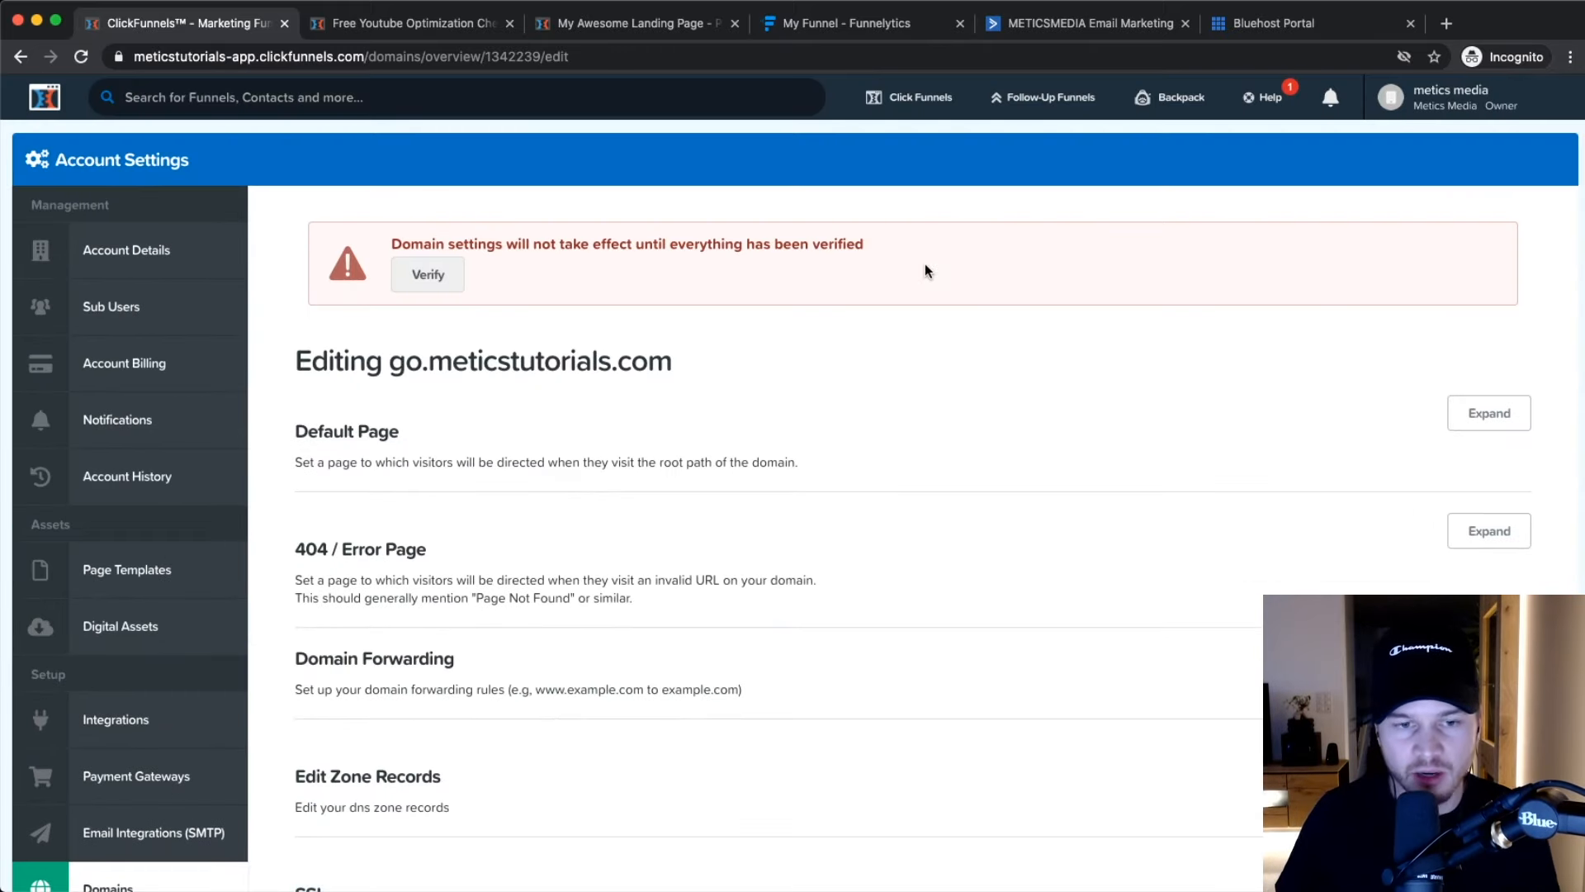
# Open the Youtube Sales Funnel's settings from the funnels list.
pyautogui.moveTo(908, 97)
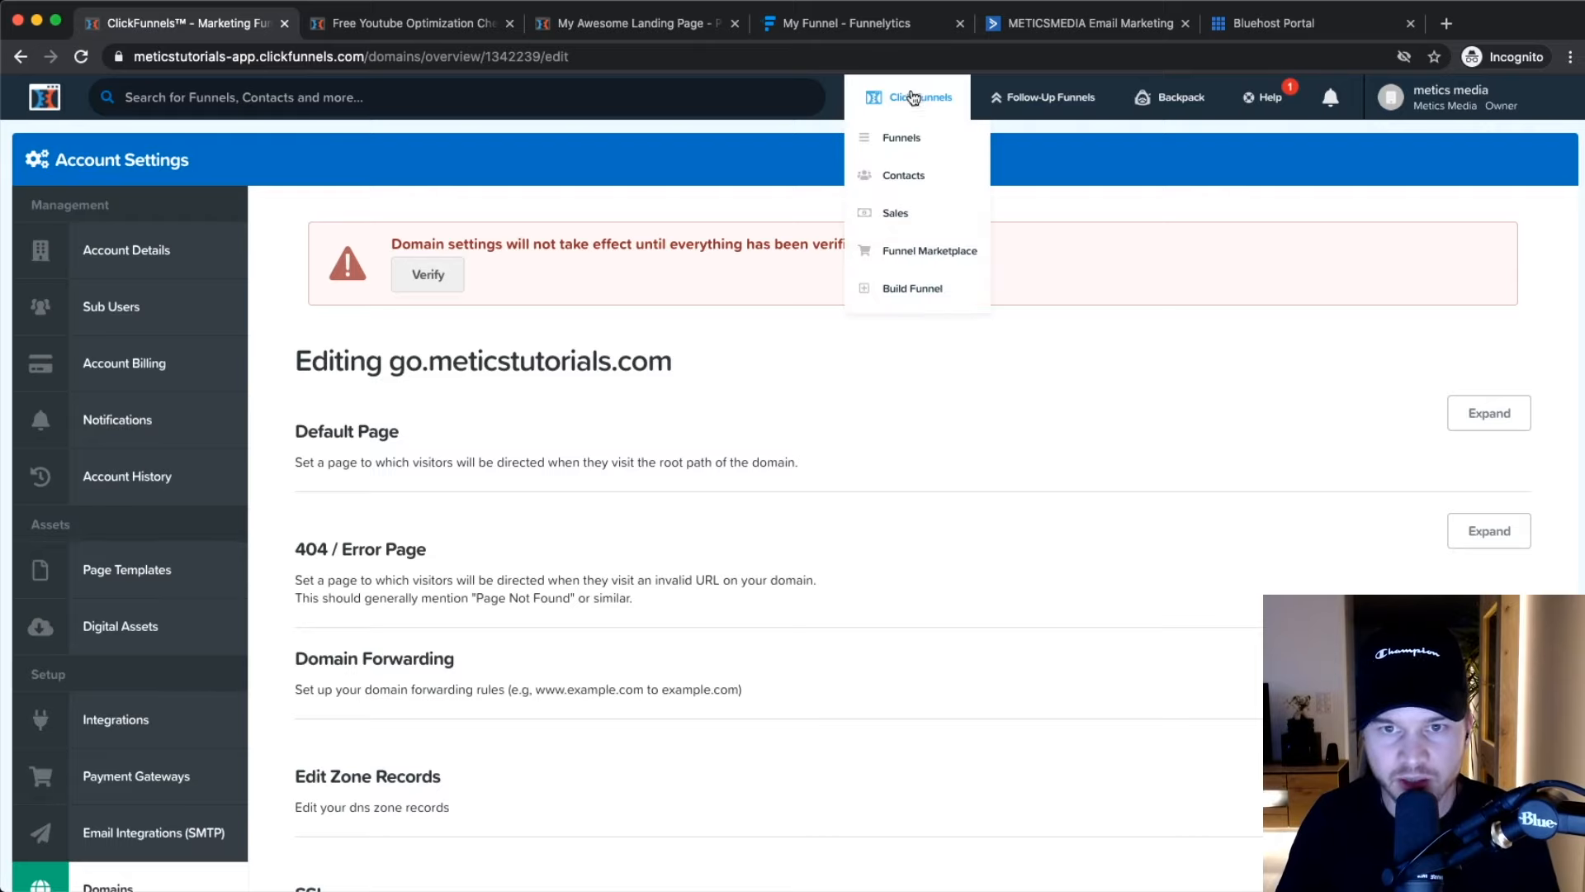
pyautogui.click(911, 145)
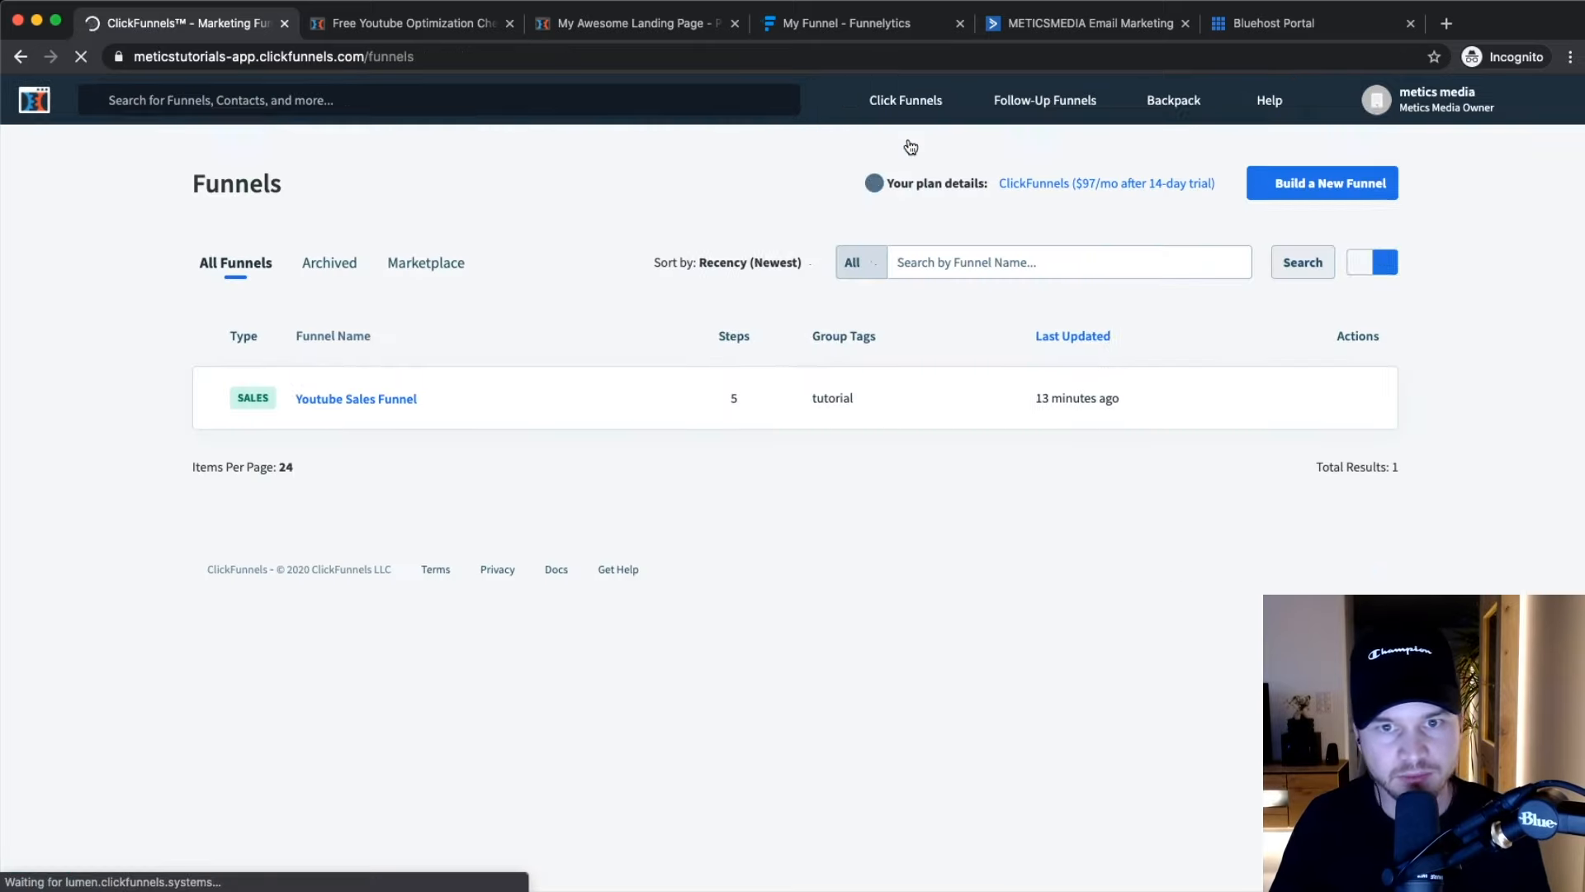
pyautogui.click(418, 403)
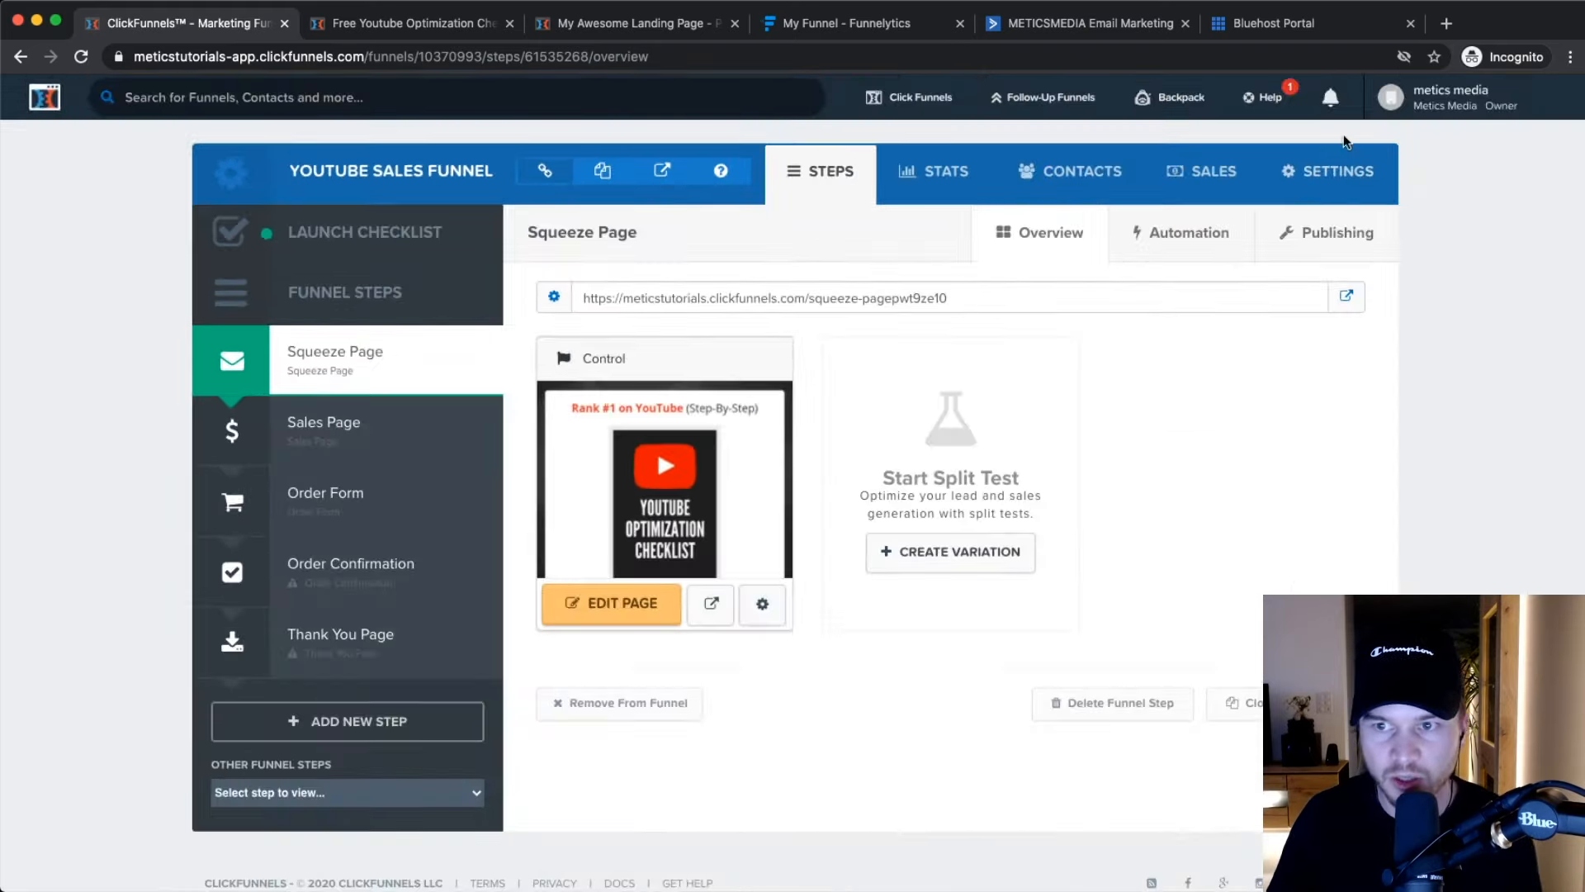
pyautogui.click(1358, 187)
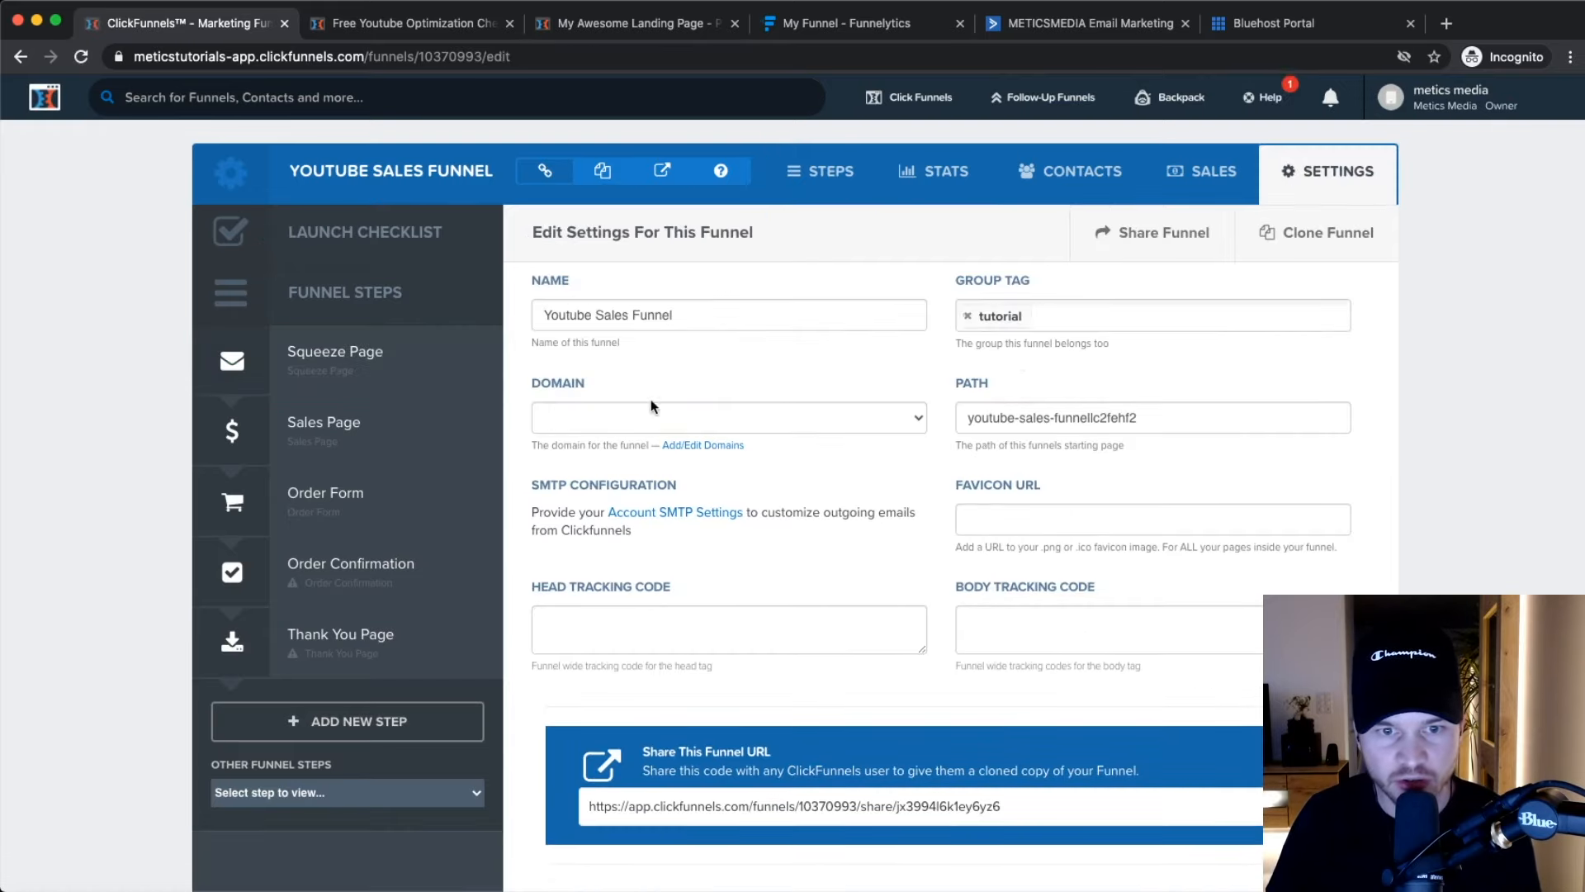
pyautogui.scroll(5, 652, 418)
# Set the funnel domain to go.meticstutorials.com and its path to 'youtube', then save.
pyautogui.click(585, 415)
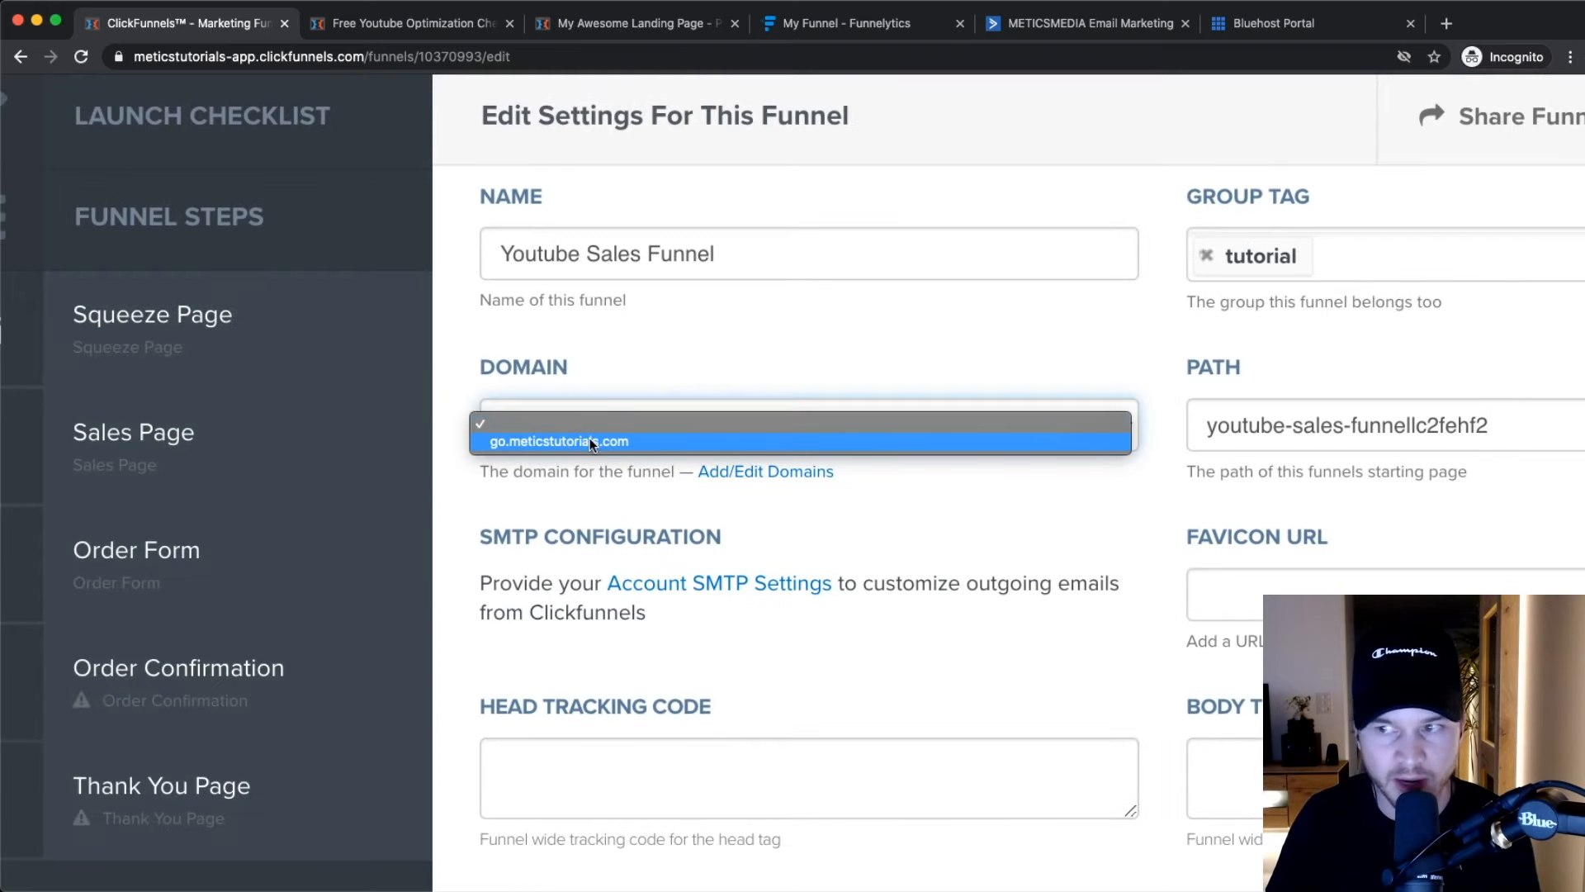
pyautogui.click(749, 525)
pyautogui.scroll(5, 613, 436)
pyautogui.click(603, 427)
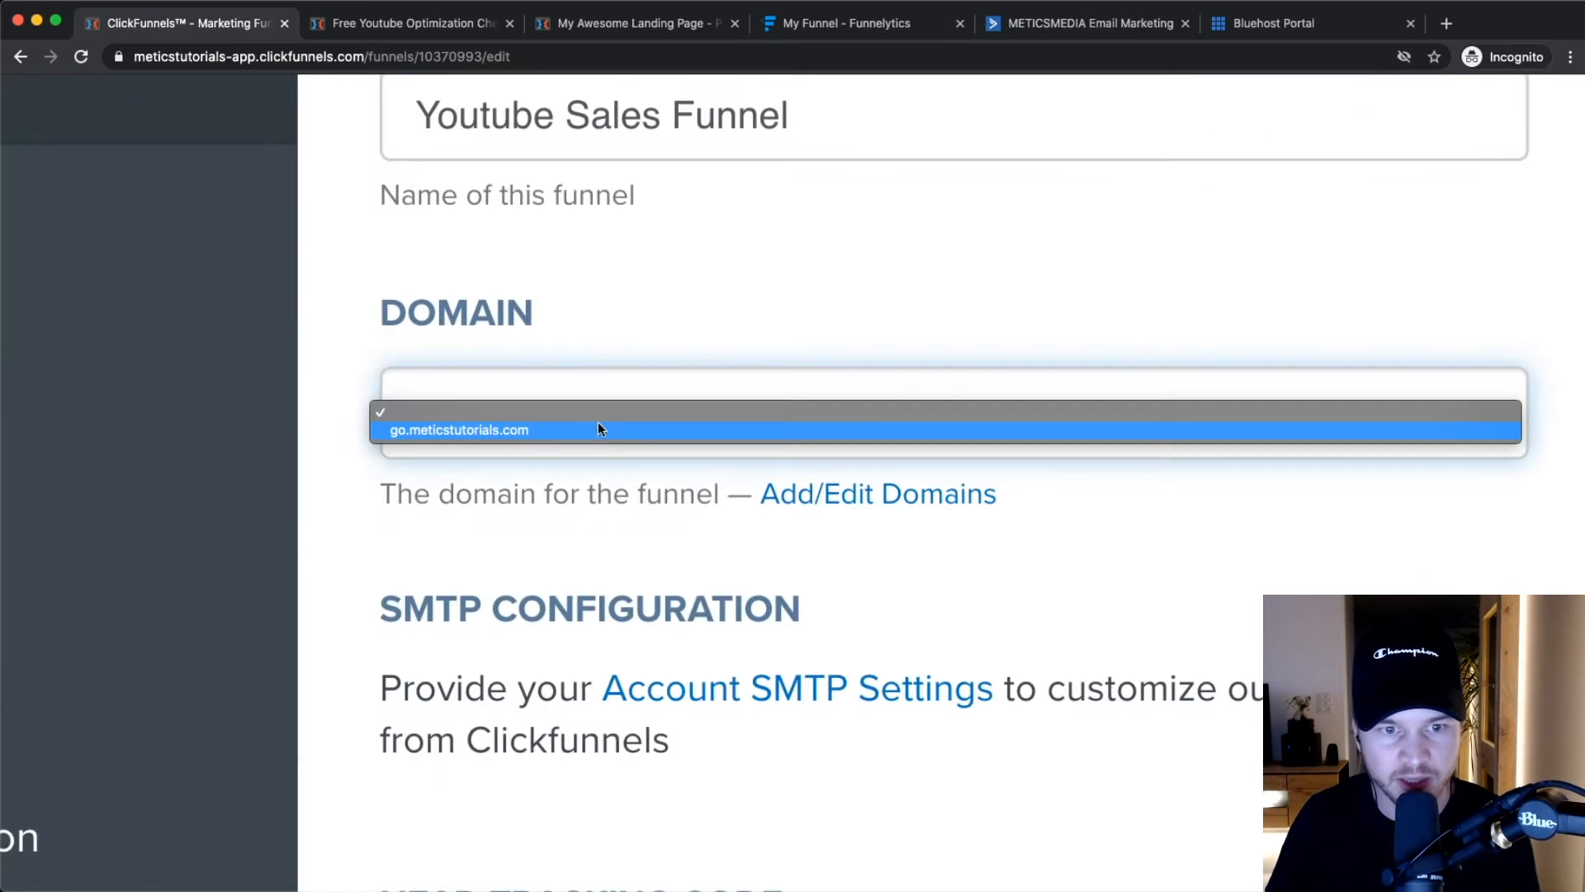
pyautogui.click(487, 430)
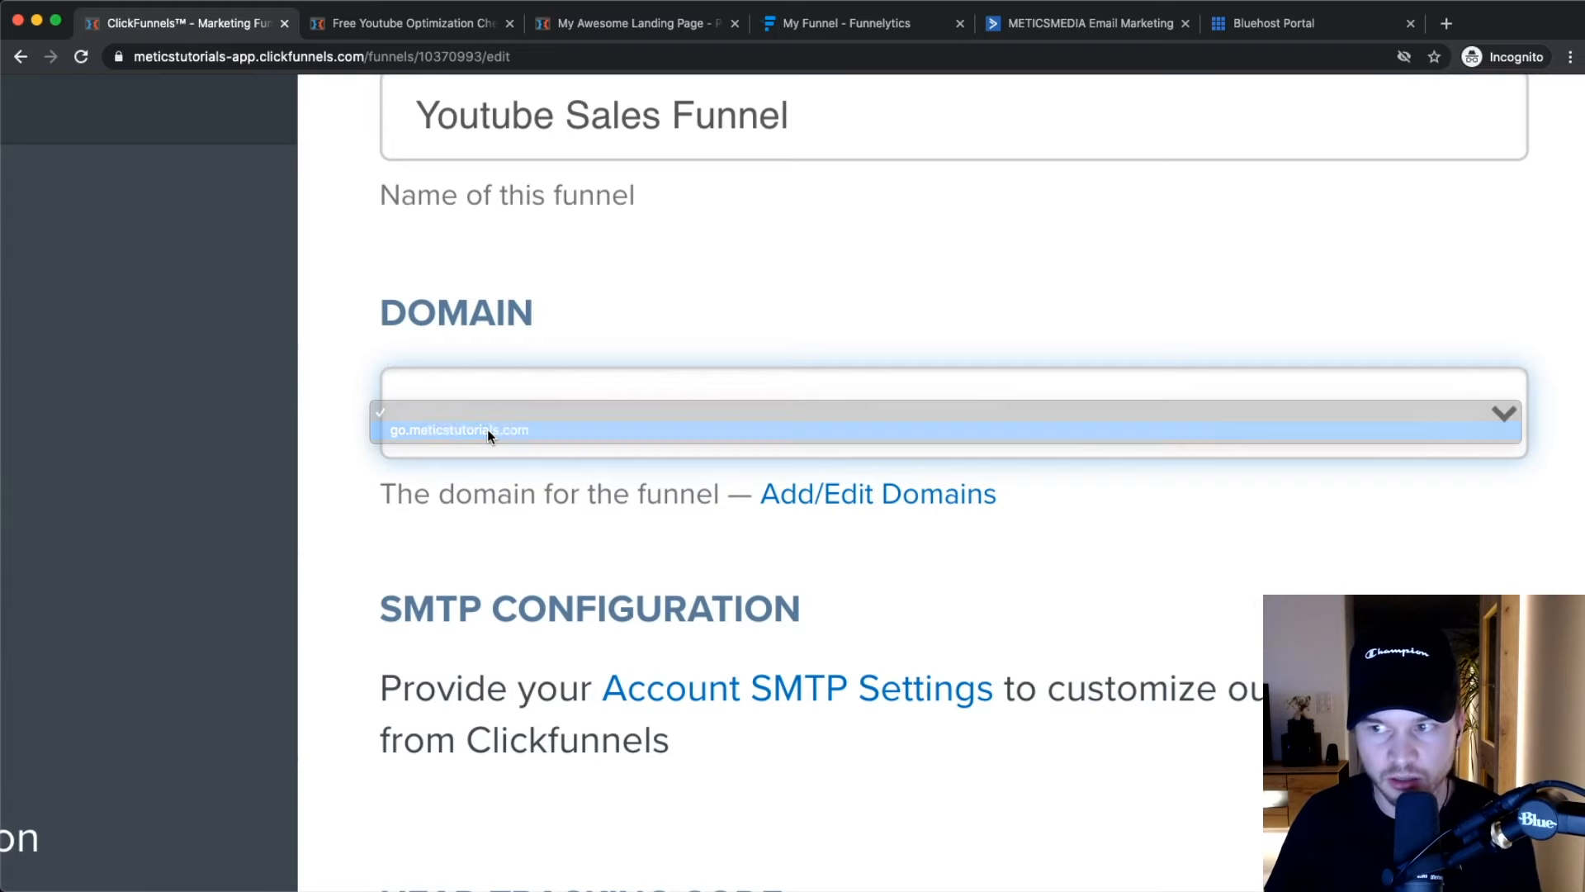
pyautogui.scroll(-5, 493, 429)
pyautogui.moveTo(966, 421); pyautogui.dragTo(1200, 418)
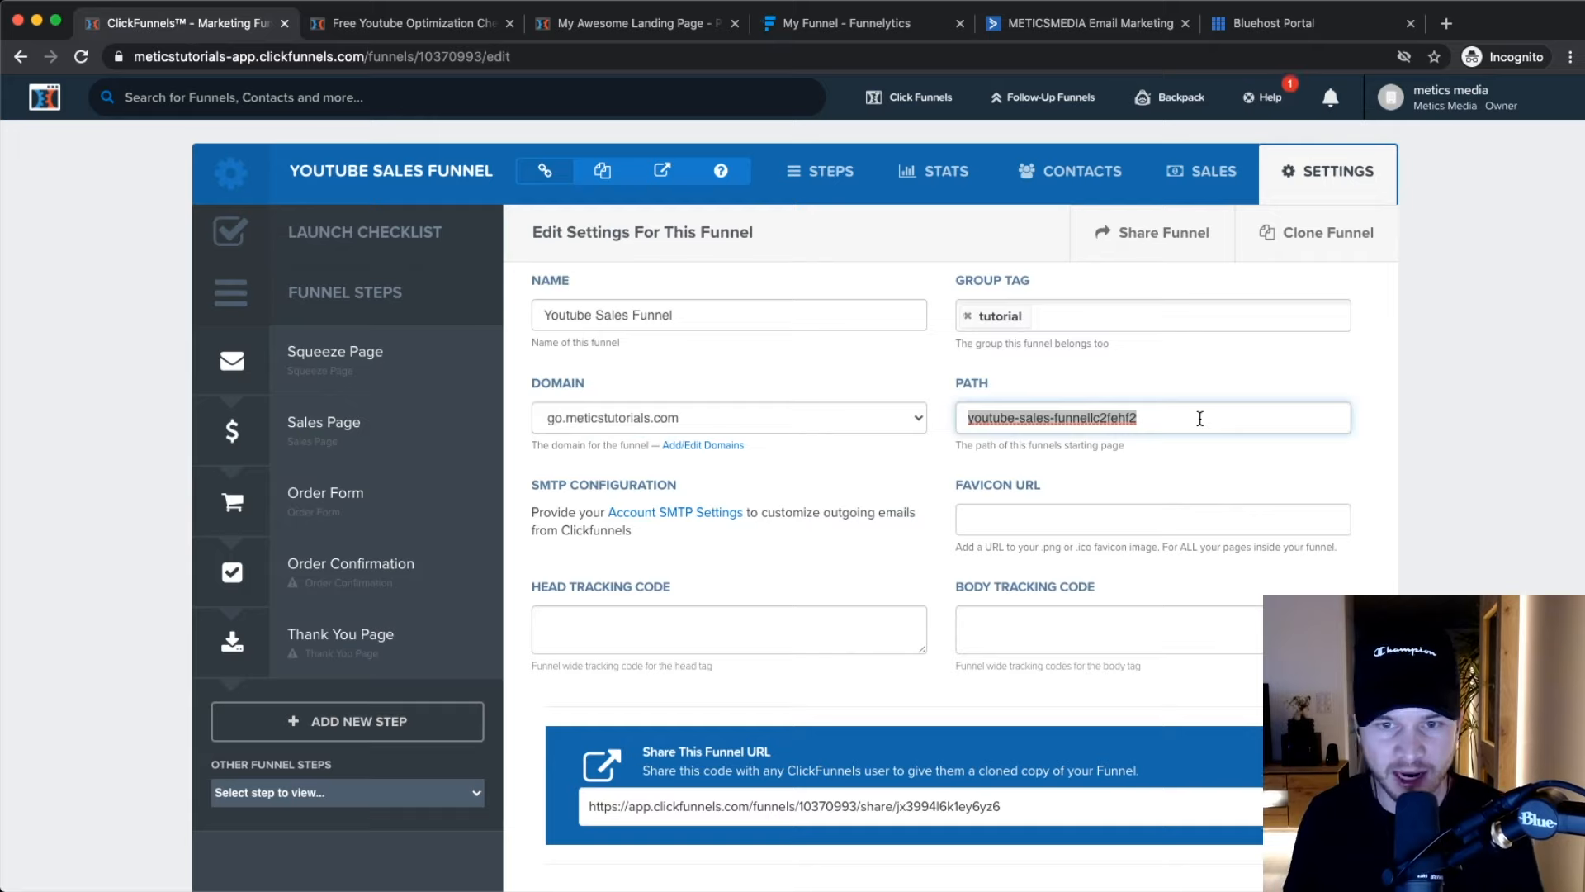
pyautogui.write('youtube')
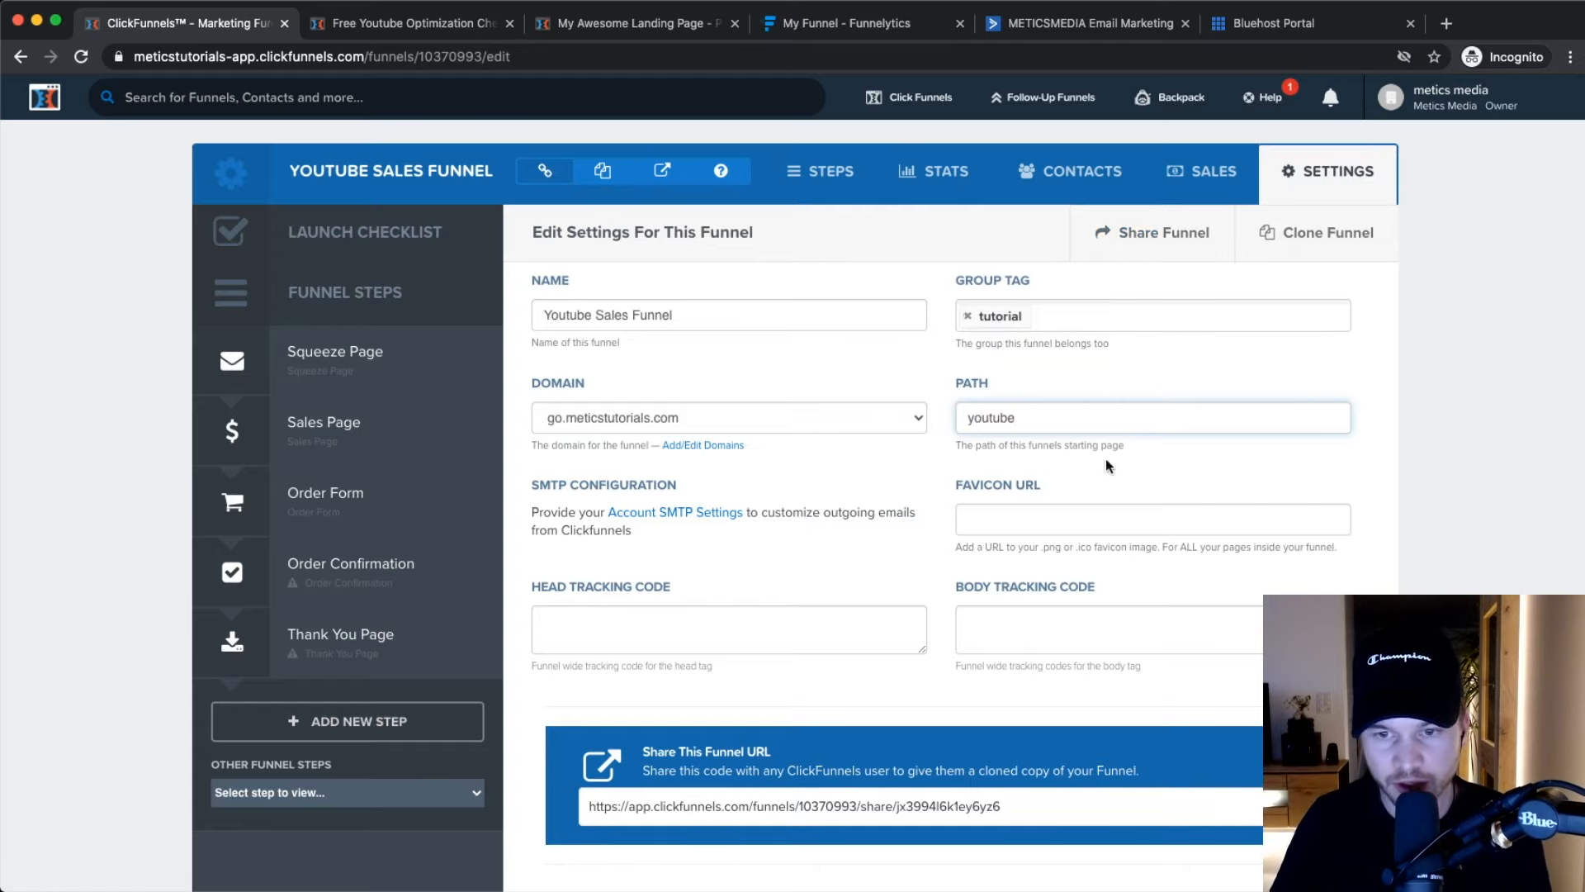
pyautogui.scroll(-20, 1438, 495)
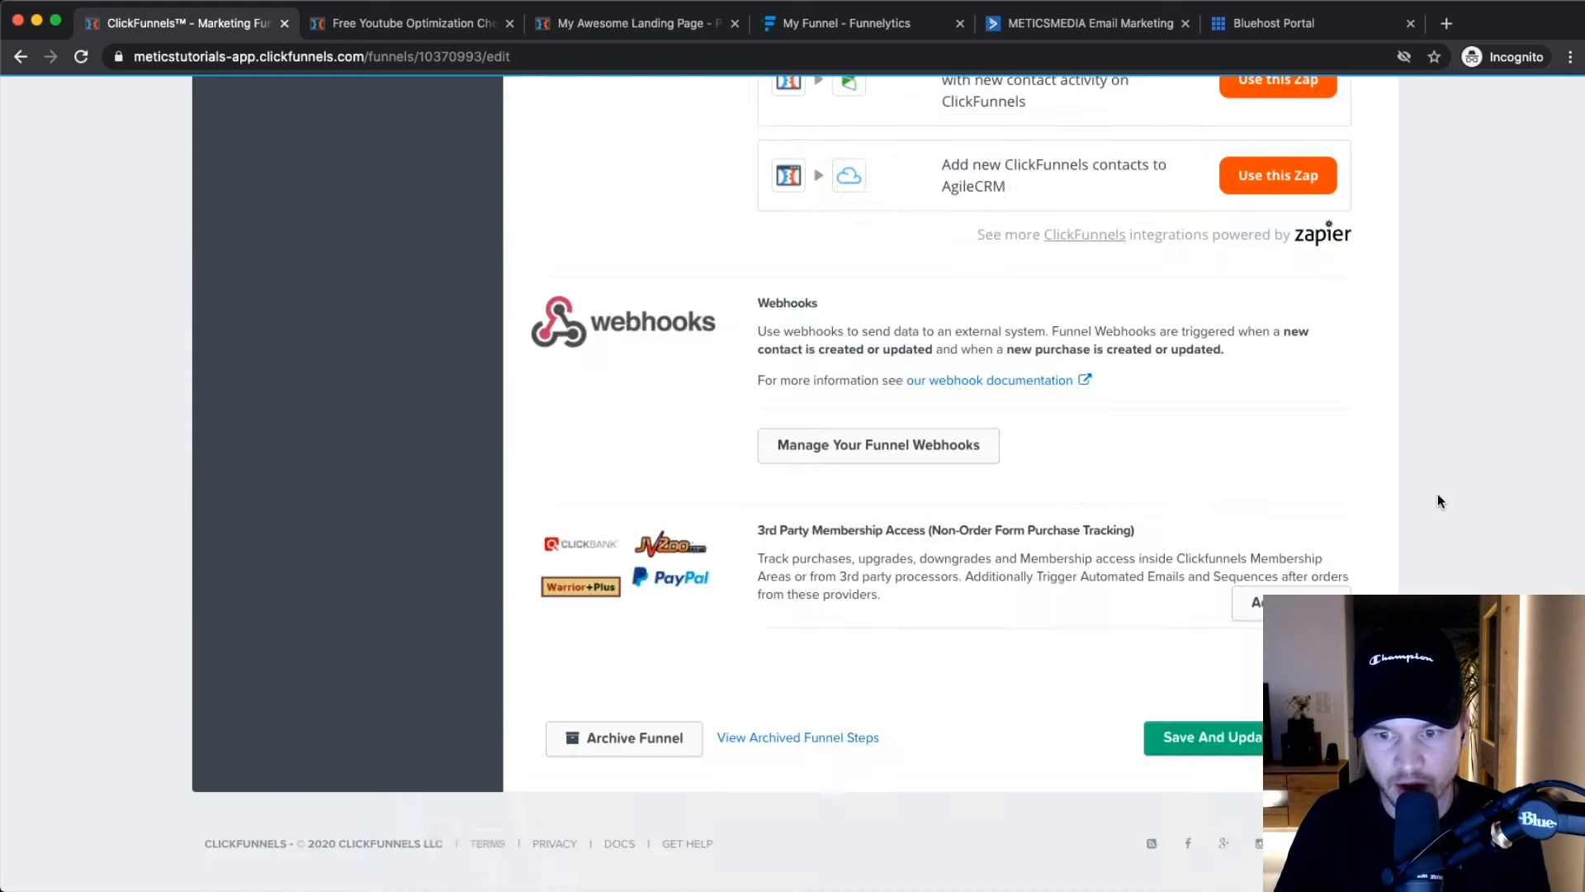
pyautogui.click(1191, 743)
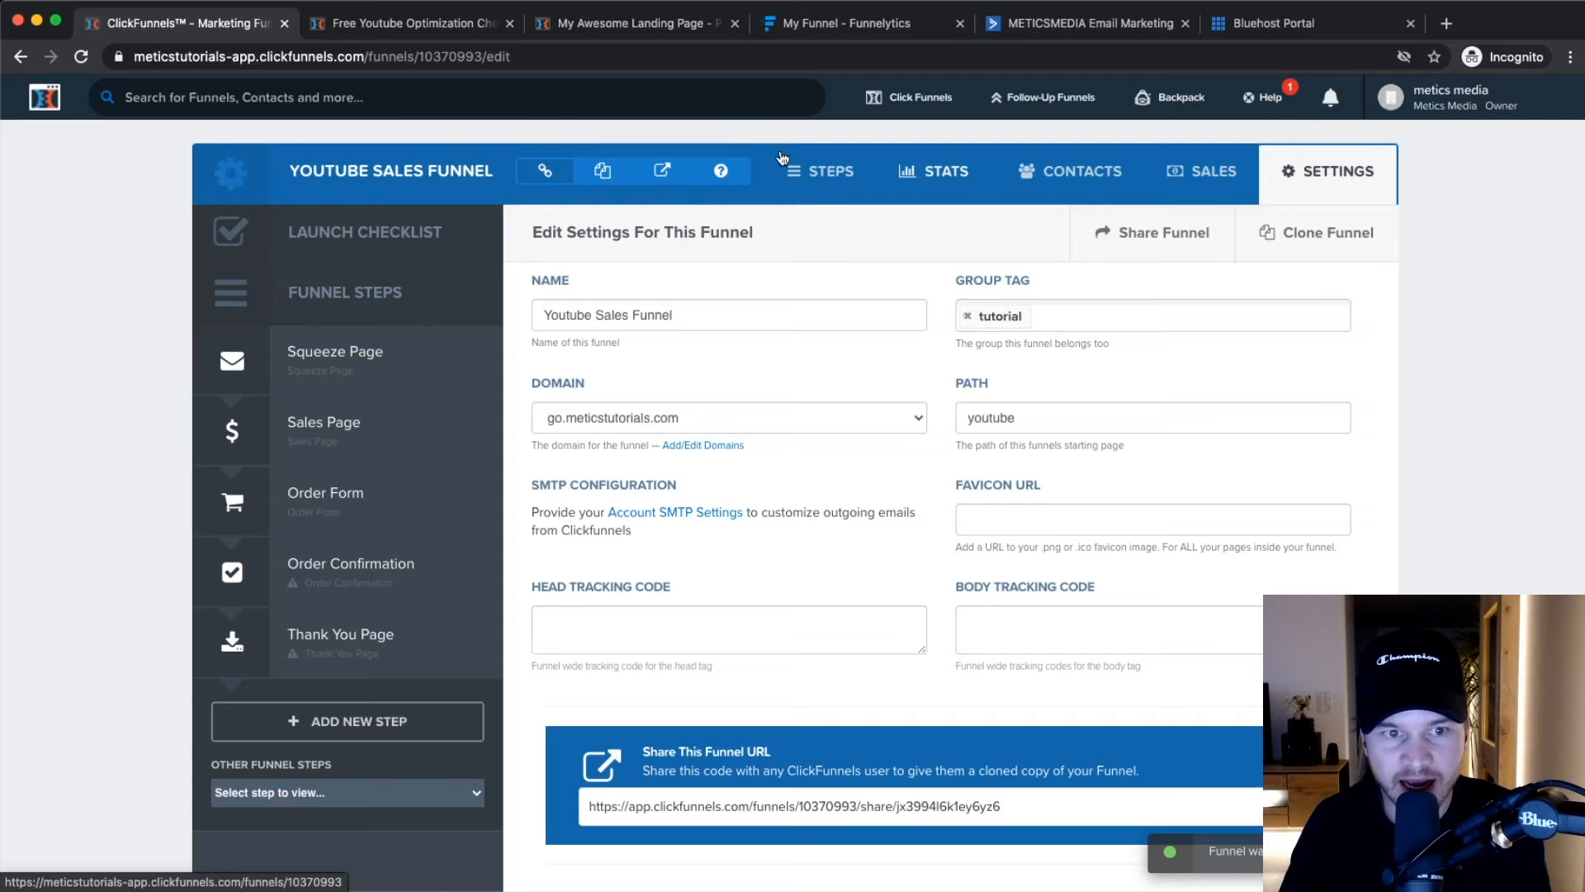
# Set the Squeeze Page step's publishing path to youtube-checklist.
pyautogui.click(414, 371)
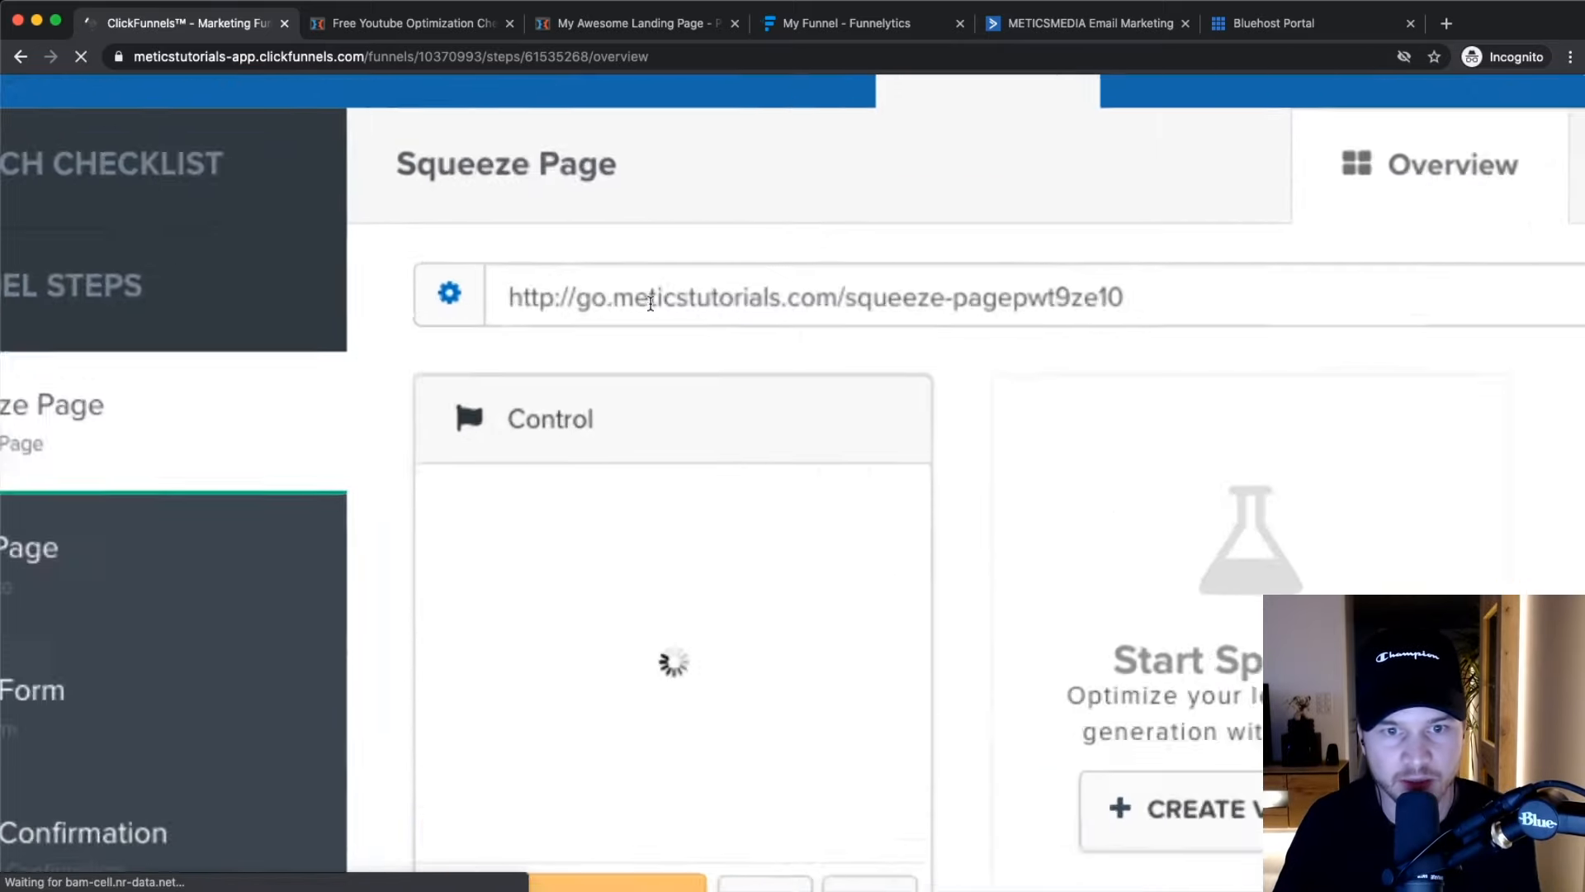
pyautogui.moveTo(575, 299); pyautogui.dragTo(876, 299)
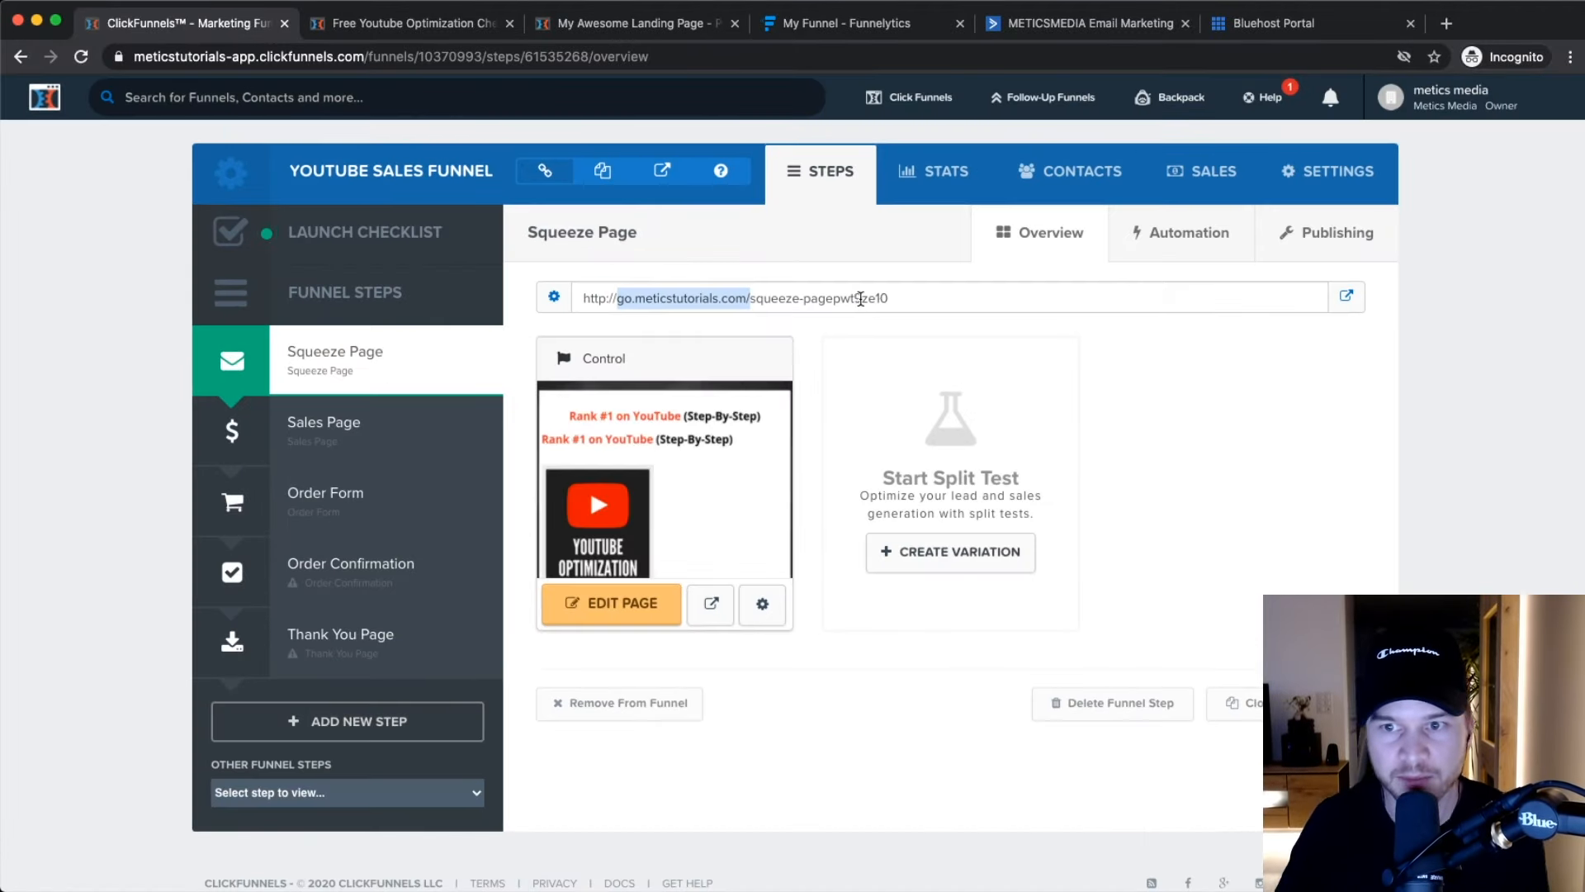
pyautogui.click(1342, 236)
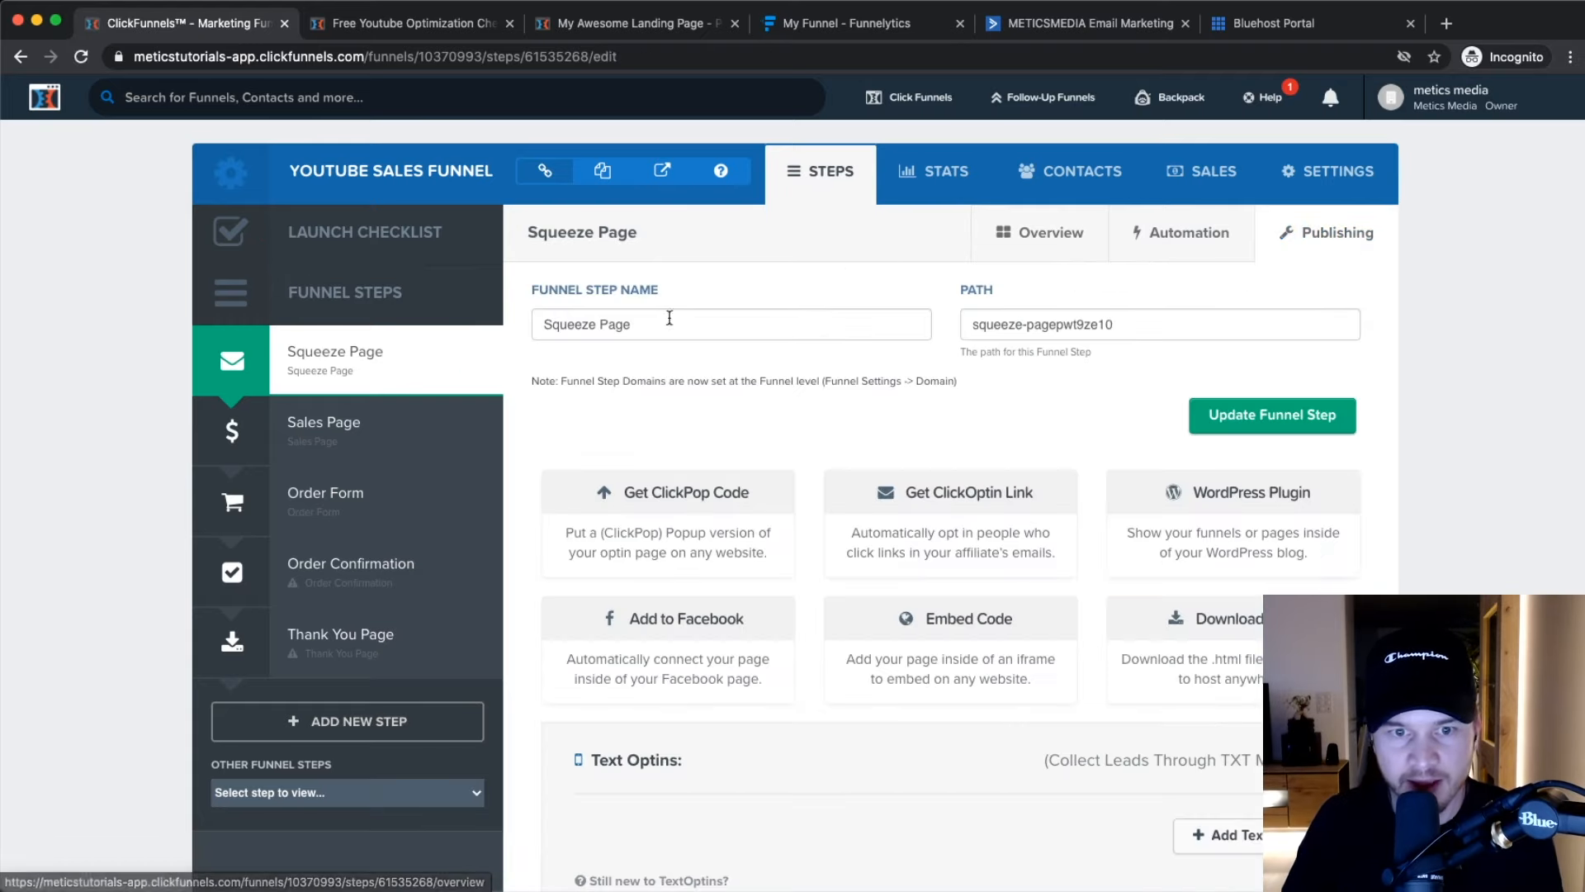
pyautogui.moveTo(653, 324); pyautogui.dragTo(539, 322)
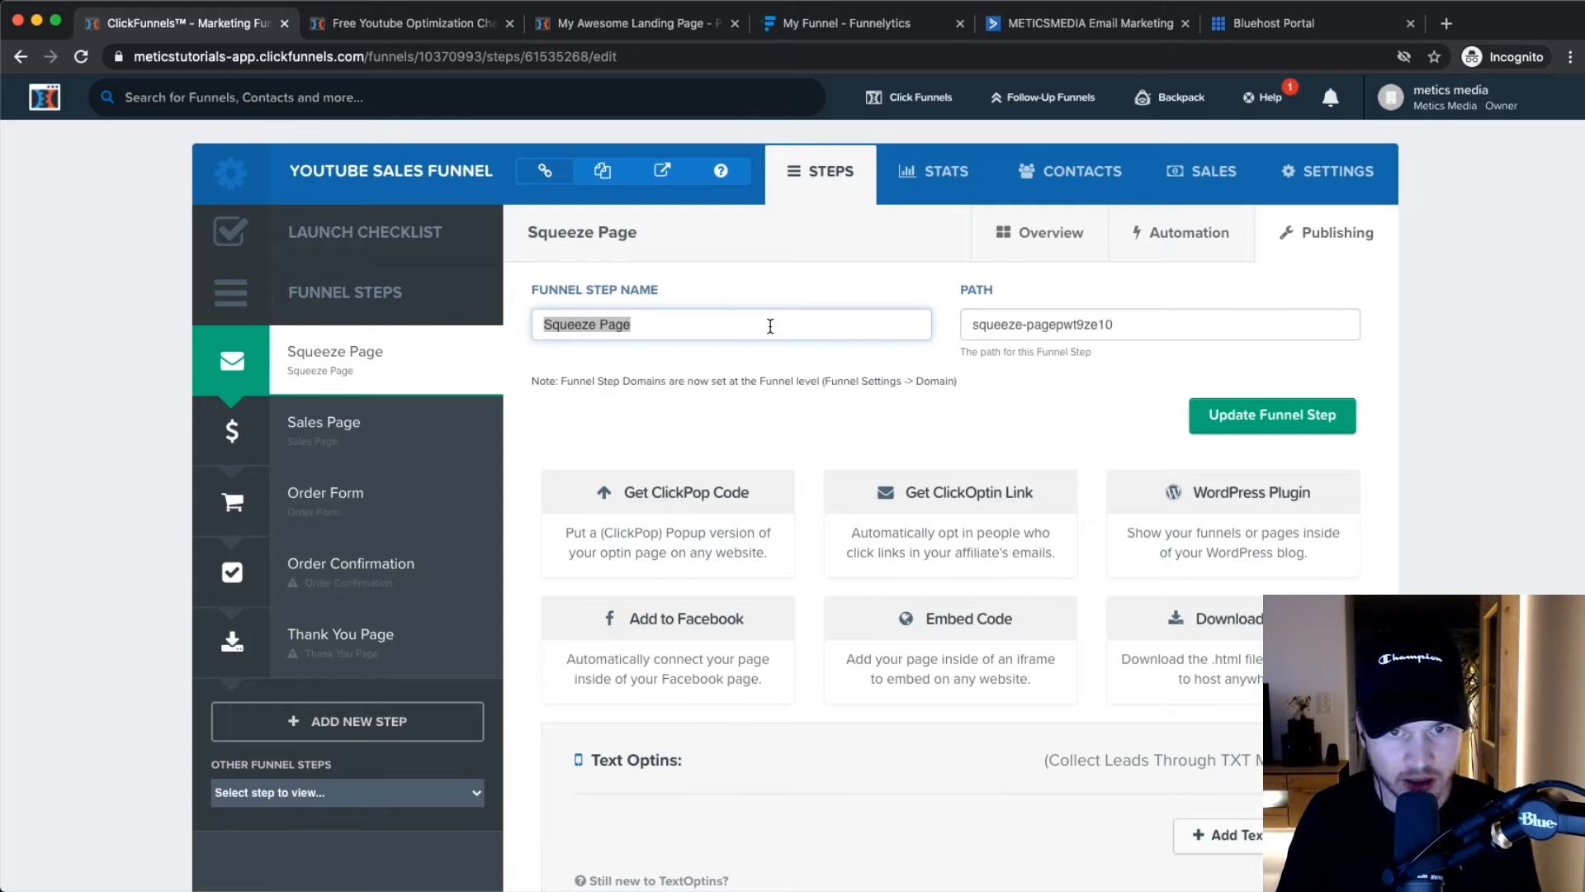
pyautogui.write('Yout')
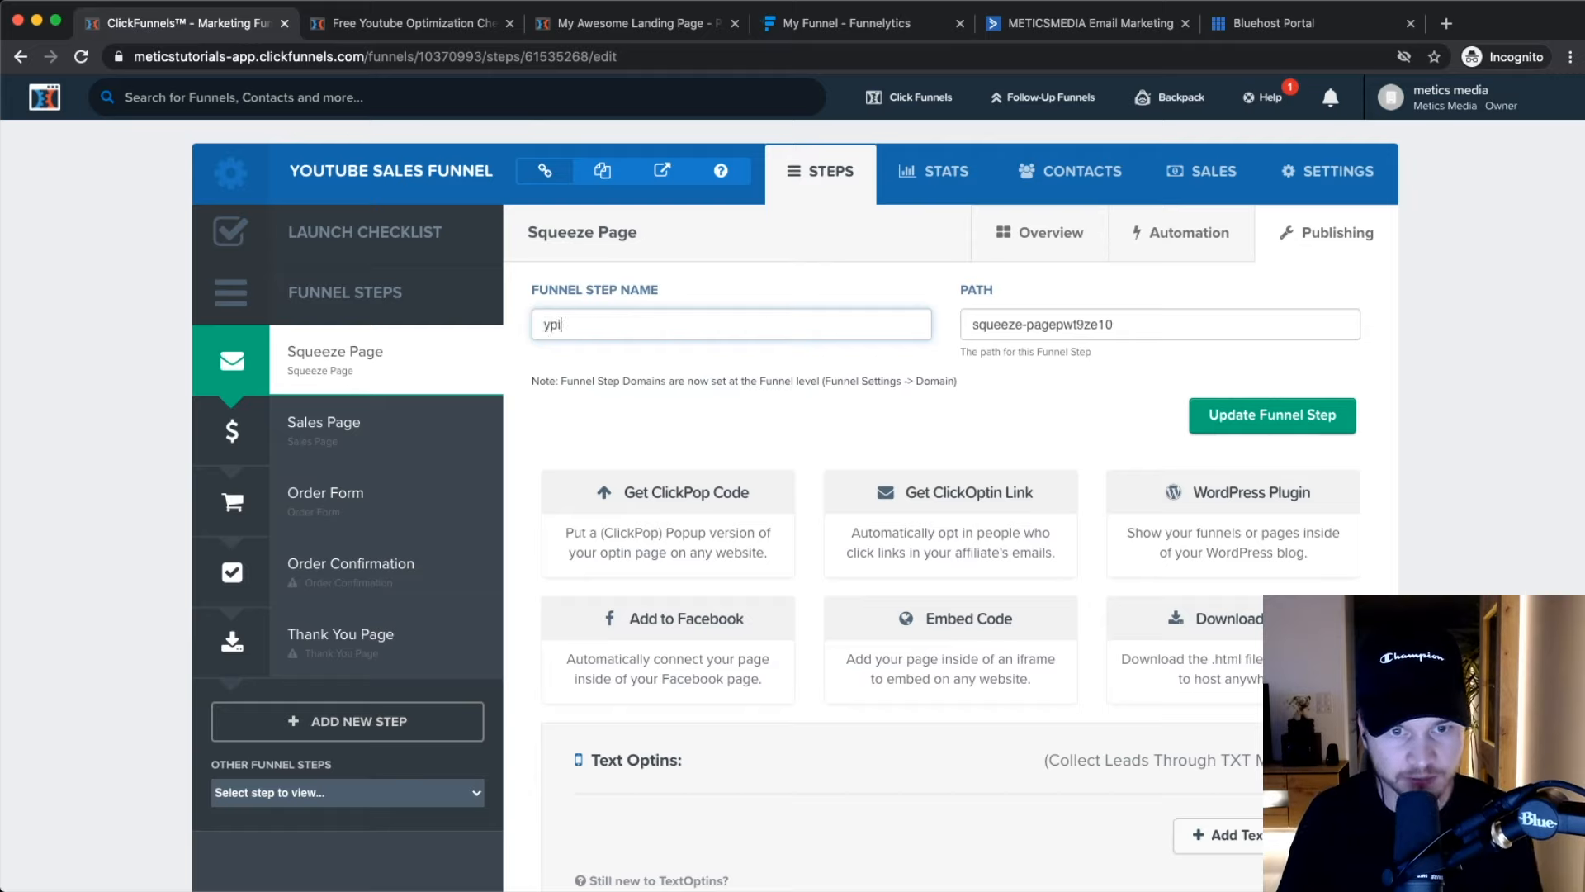
pyautogui.press('BackSpace')
pyautogui.press('BackSpace')
pyautogui.press('BackSpace')
pyautogui.press('BackSpace')
pyautogui.press('BackSpace')
pyautogui.press('BackSpace')
pyautogui.press('BackSpace')
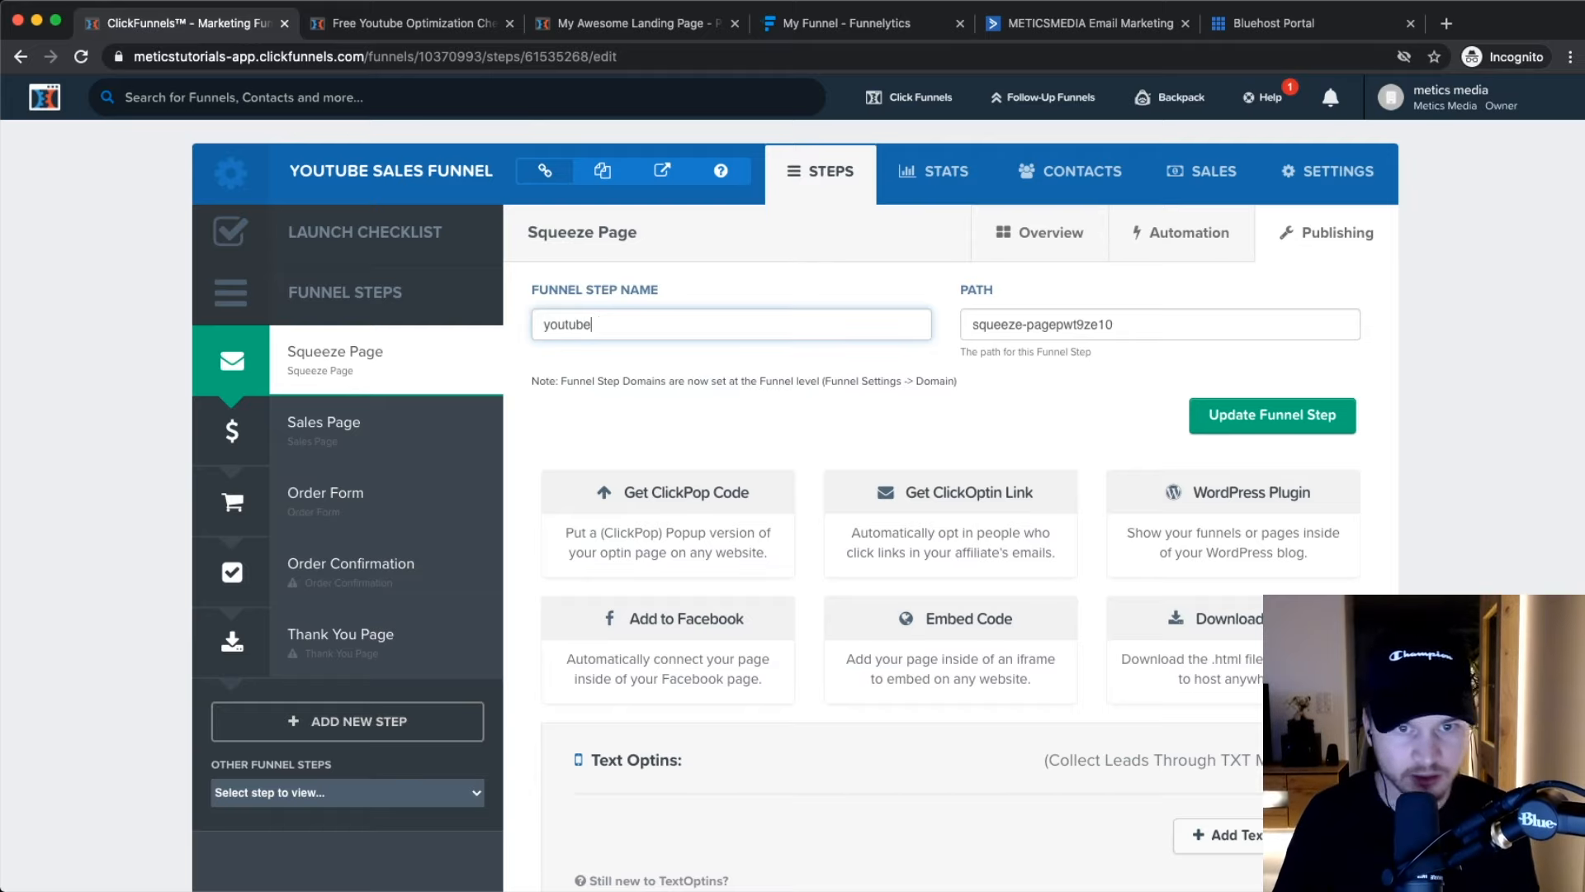
pyautogui.write('utube-checklist')
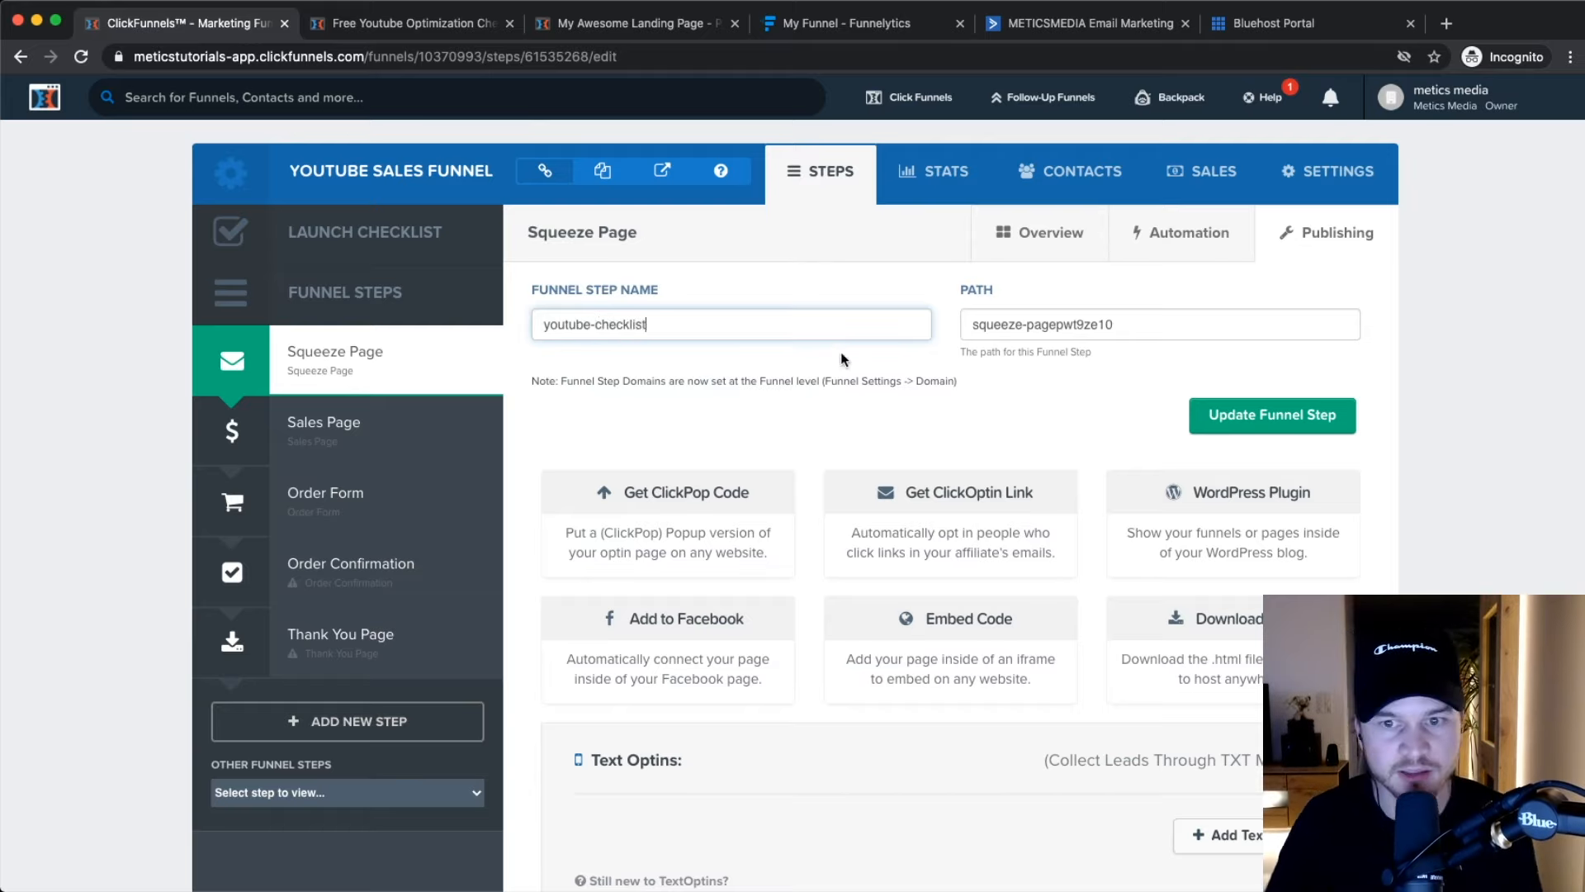
pyautogui.tripleClick(679, 327)
pyautogui.hotkey('ctrl', 'c')
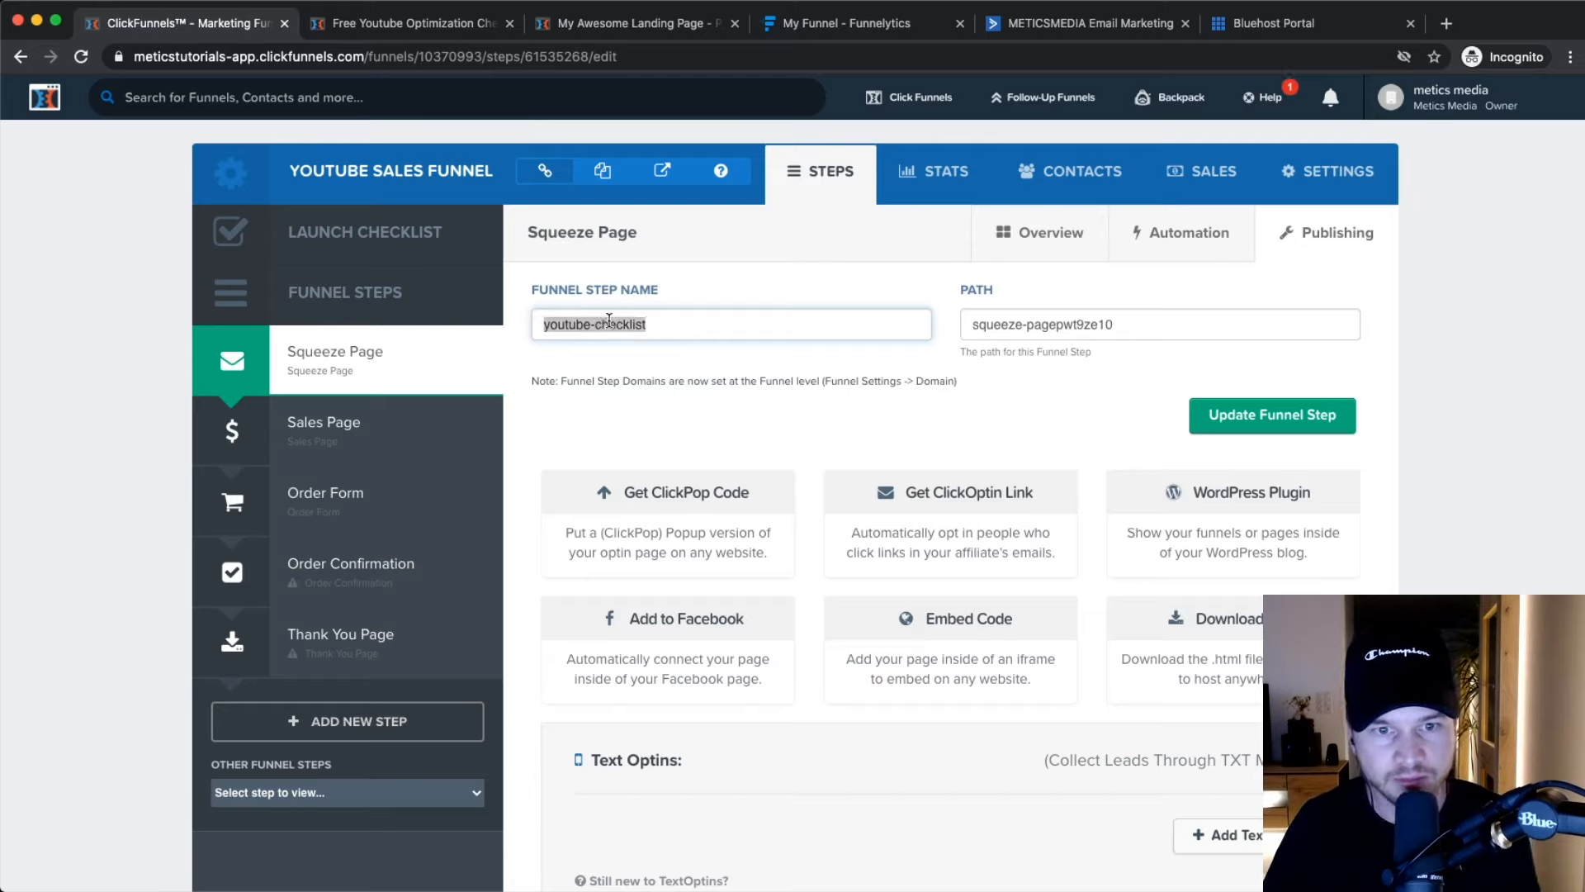
pyautogui.tripleClick(1140, 326)
pyautogui.hotkey('ctrl', 'v')
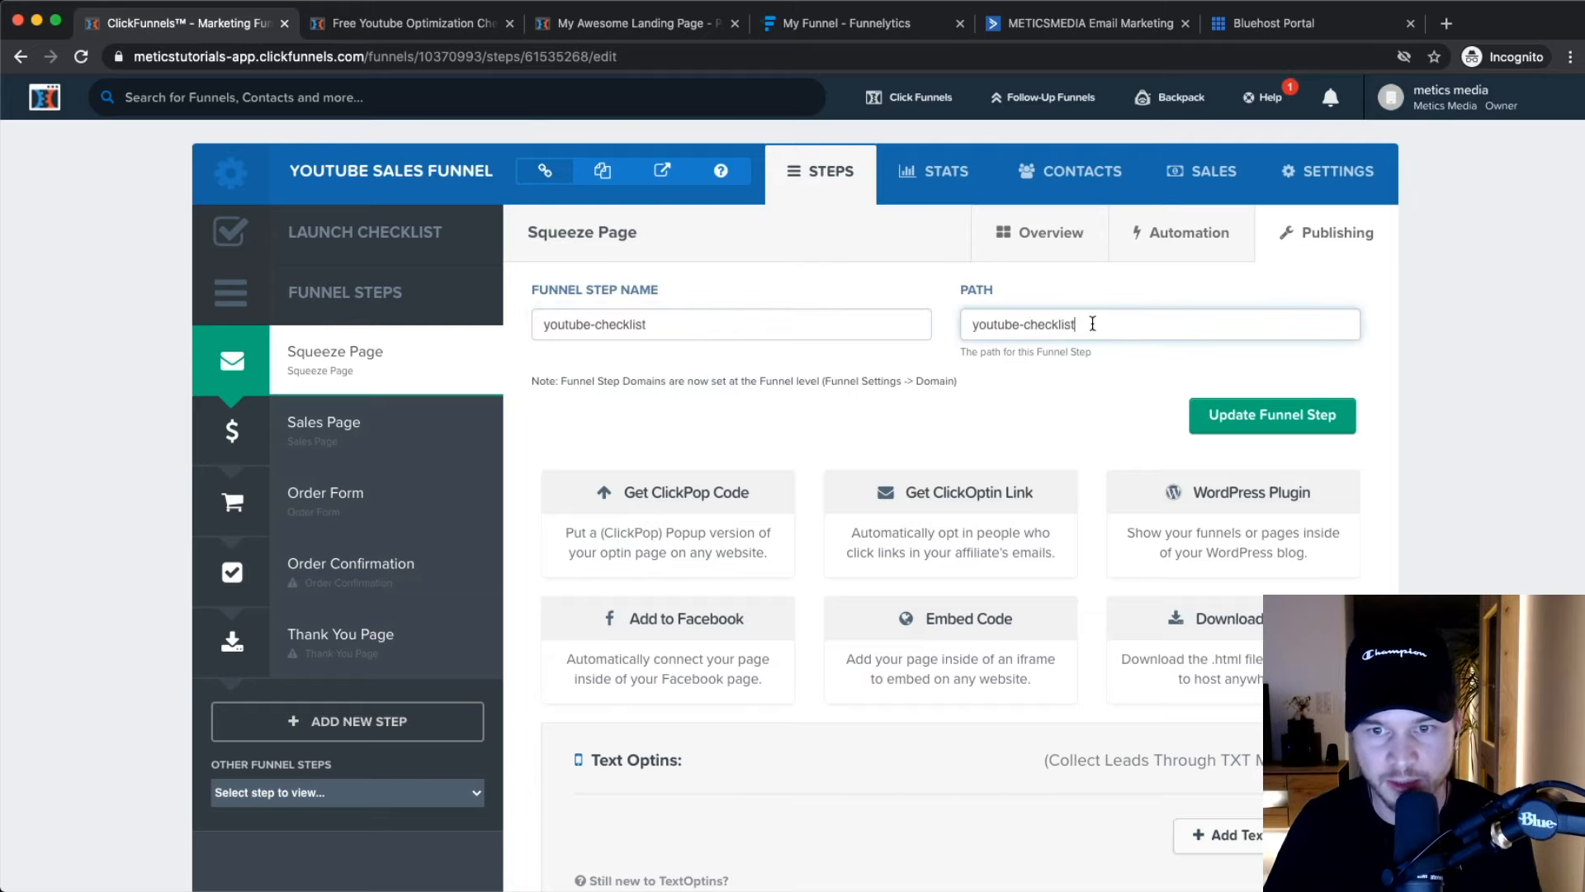
# Rename the funnel step to 'Optin Page'.
pyautogui.tripleClick(667, 322)
pyautogui.write('Youtube Ch')
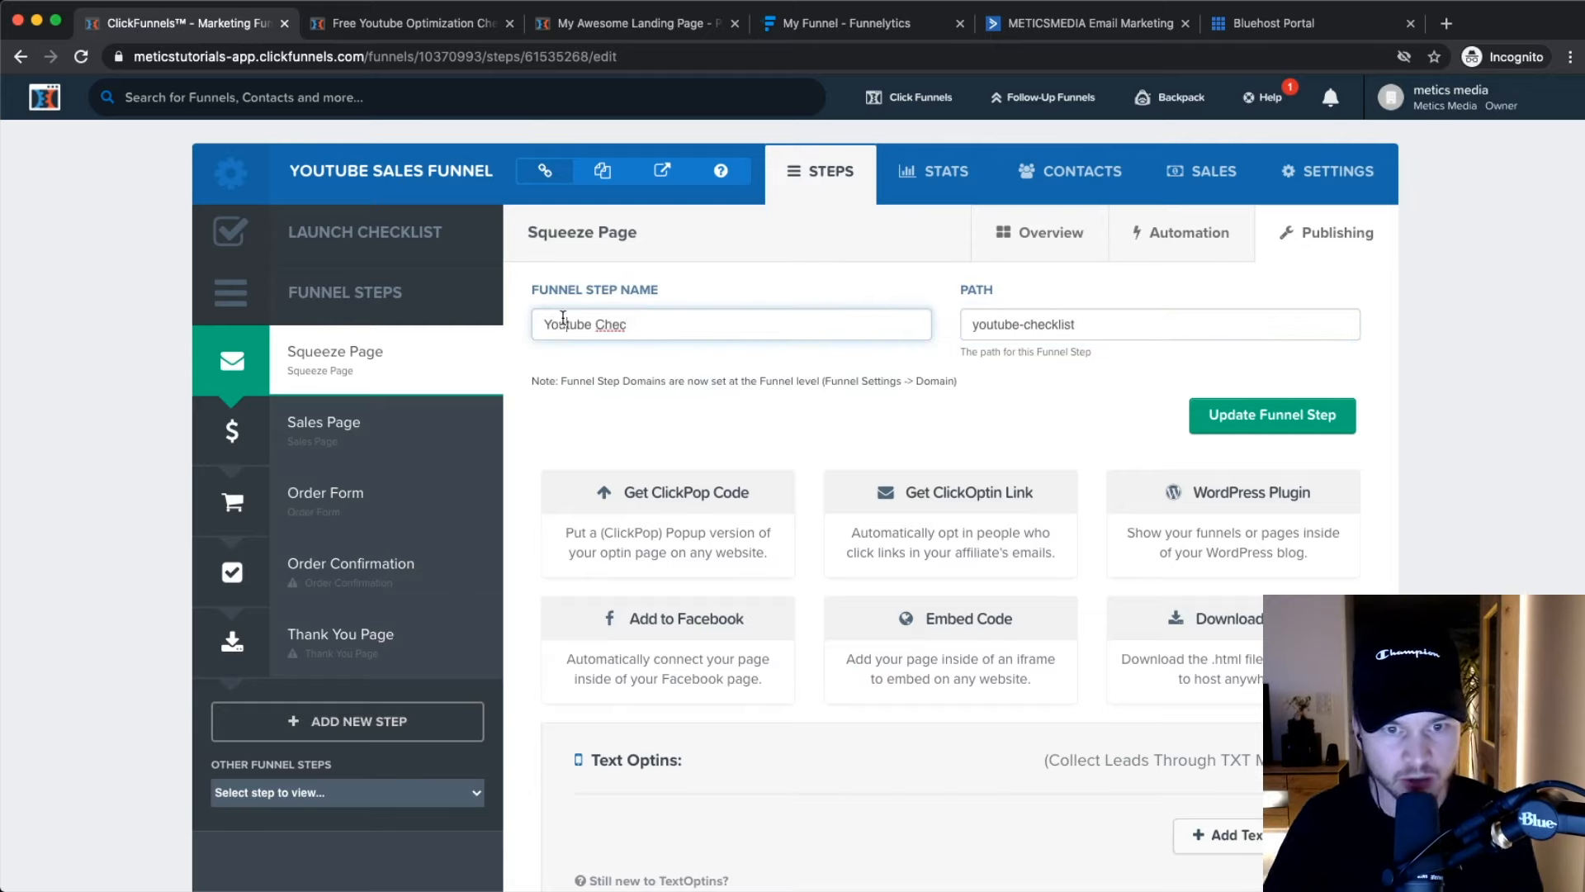
pyautogui.moveTo(636, 324); pyautogui.dragTo(508, 325)
pyautogui.write('Optin Page')
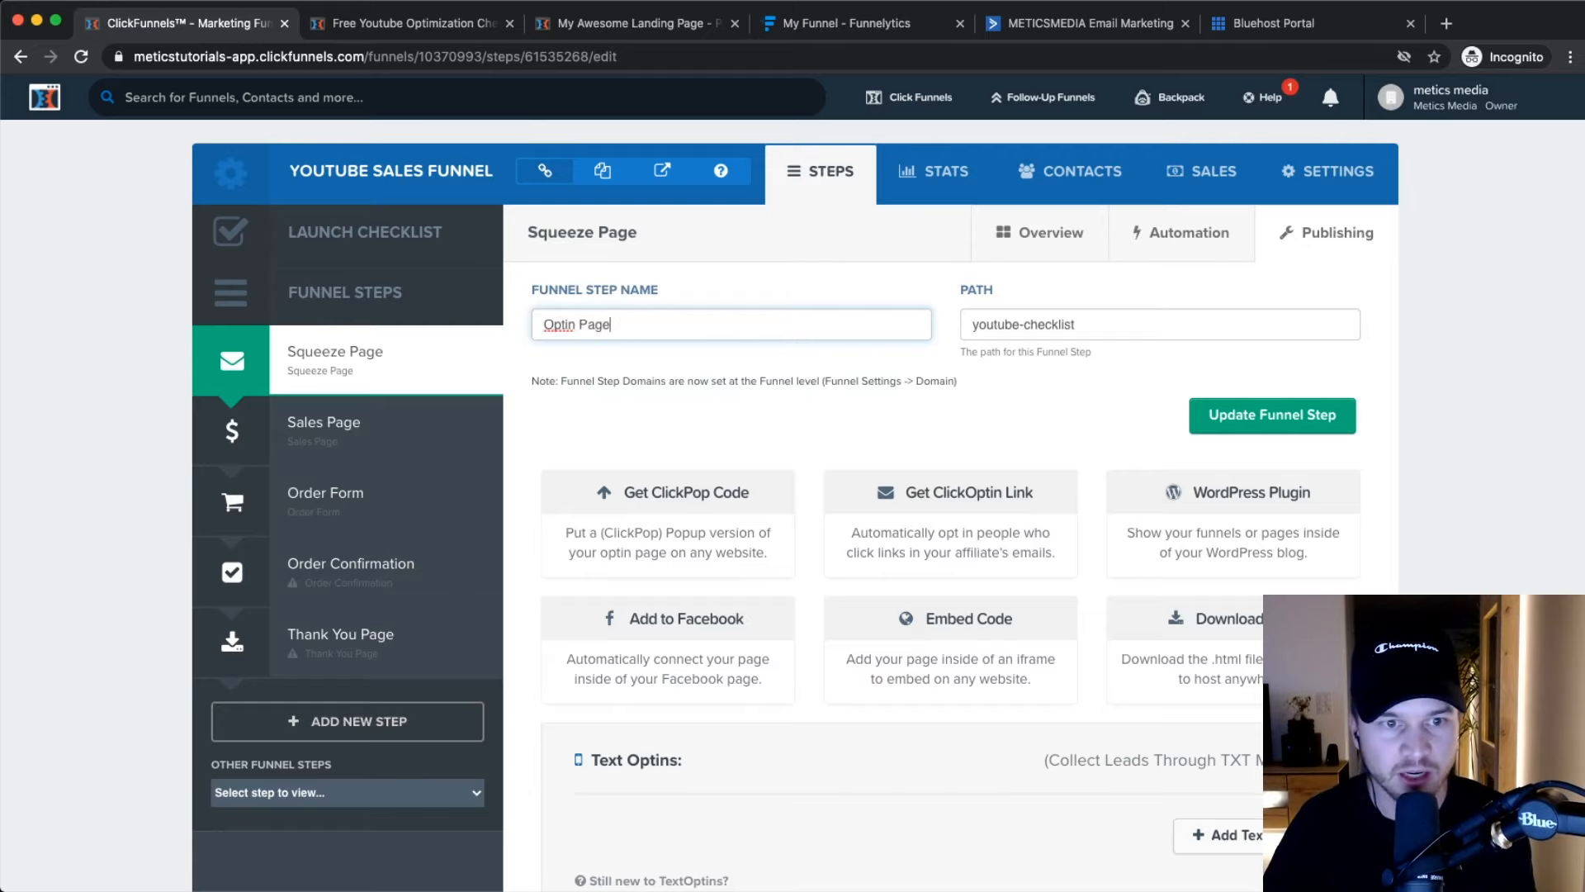
# Save the Optin Page step name and youtube-checklist path, then check the new step URL.
pyautogui.click(1276, 421)
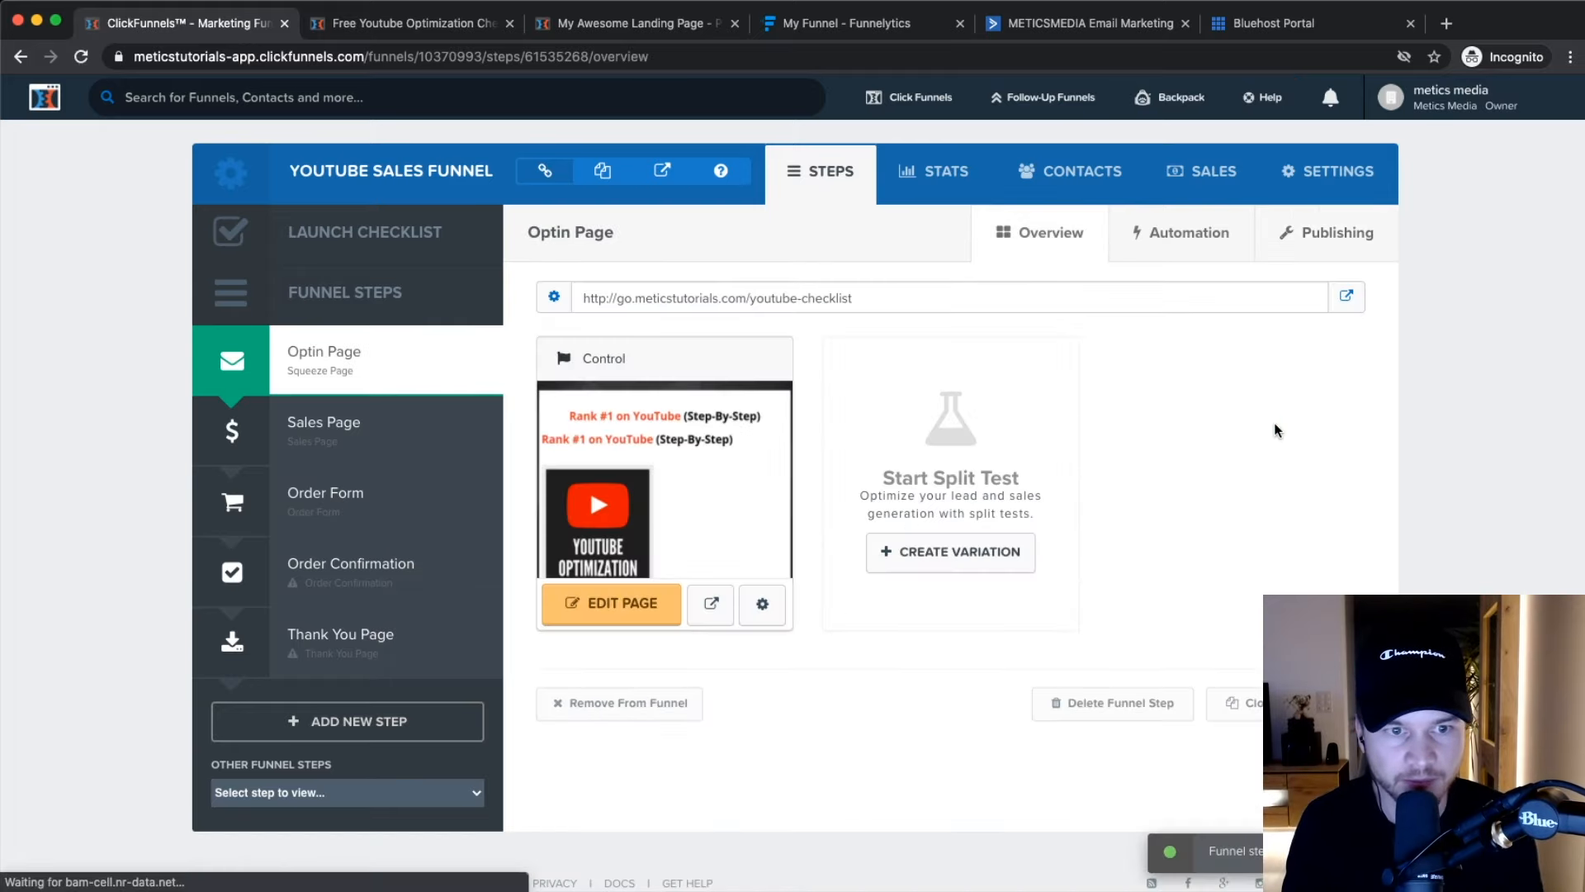
pyautogui.scroll(5, 316, 359)
pyautogui.scroll(-5, 276, 405)
pyautogui.scroll(5, 729, 302)
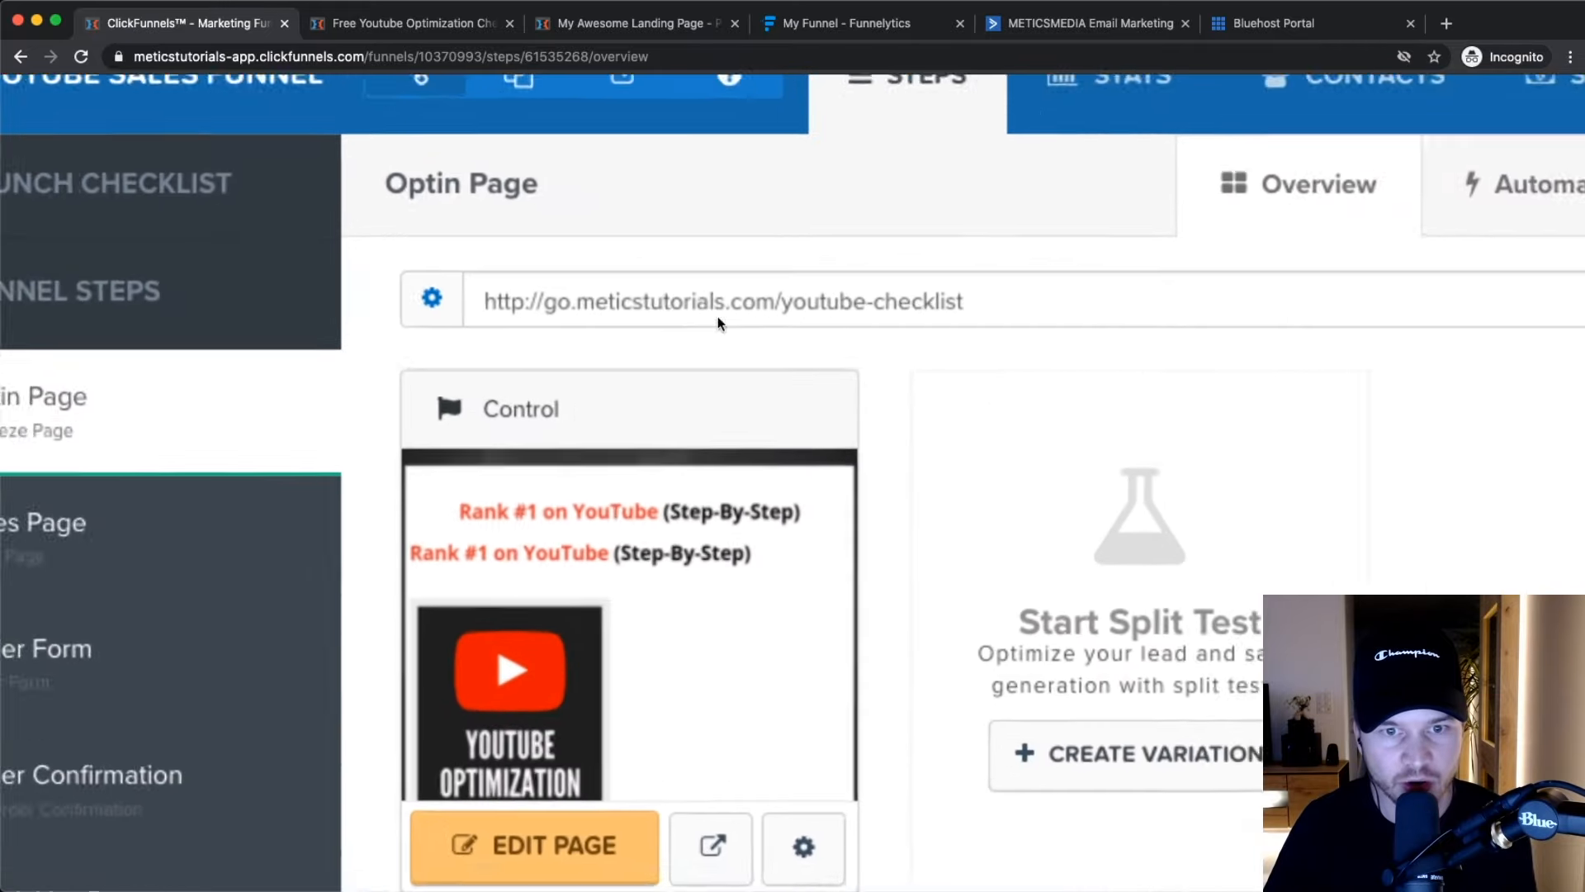
pyautogui.moveTo(797, 302); pyautogui.dragTo(1024, 313)
pyautogui.scroll(-5, 1023, 312)
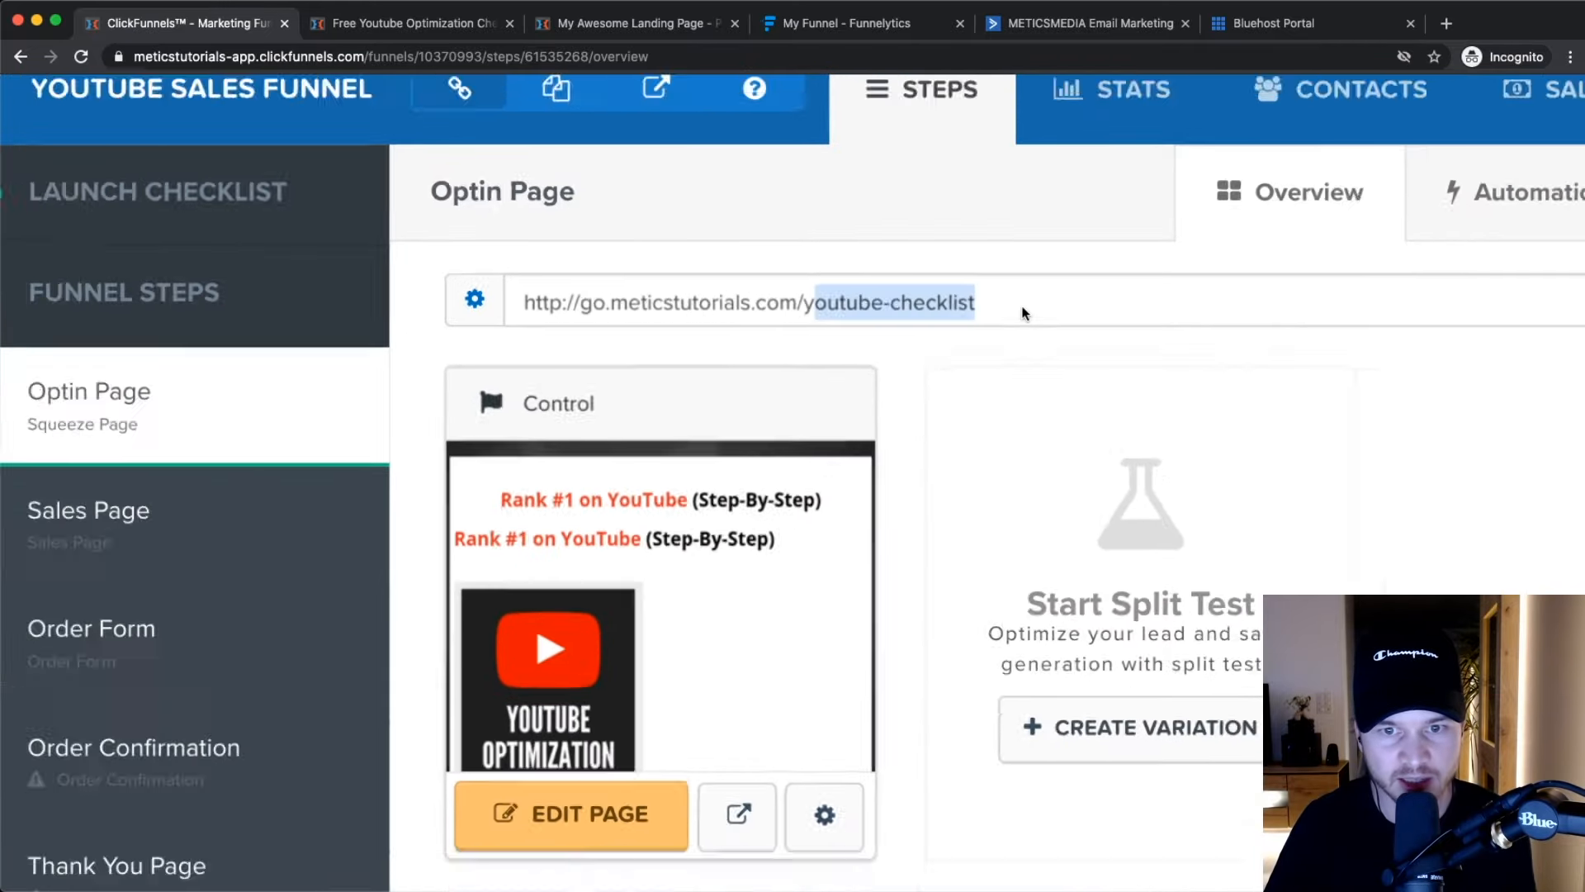
pyautogui.click(1331, 362)
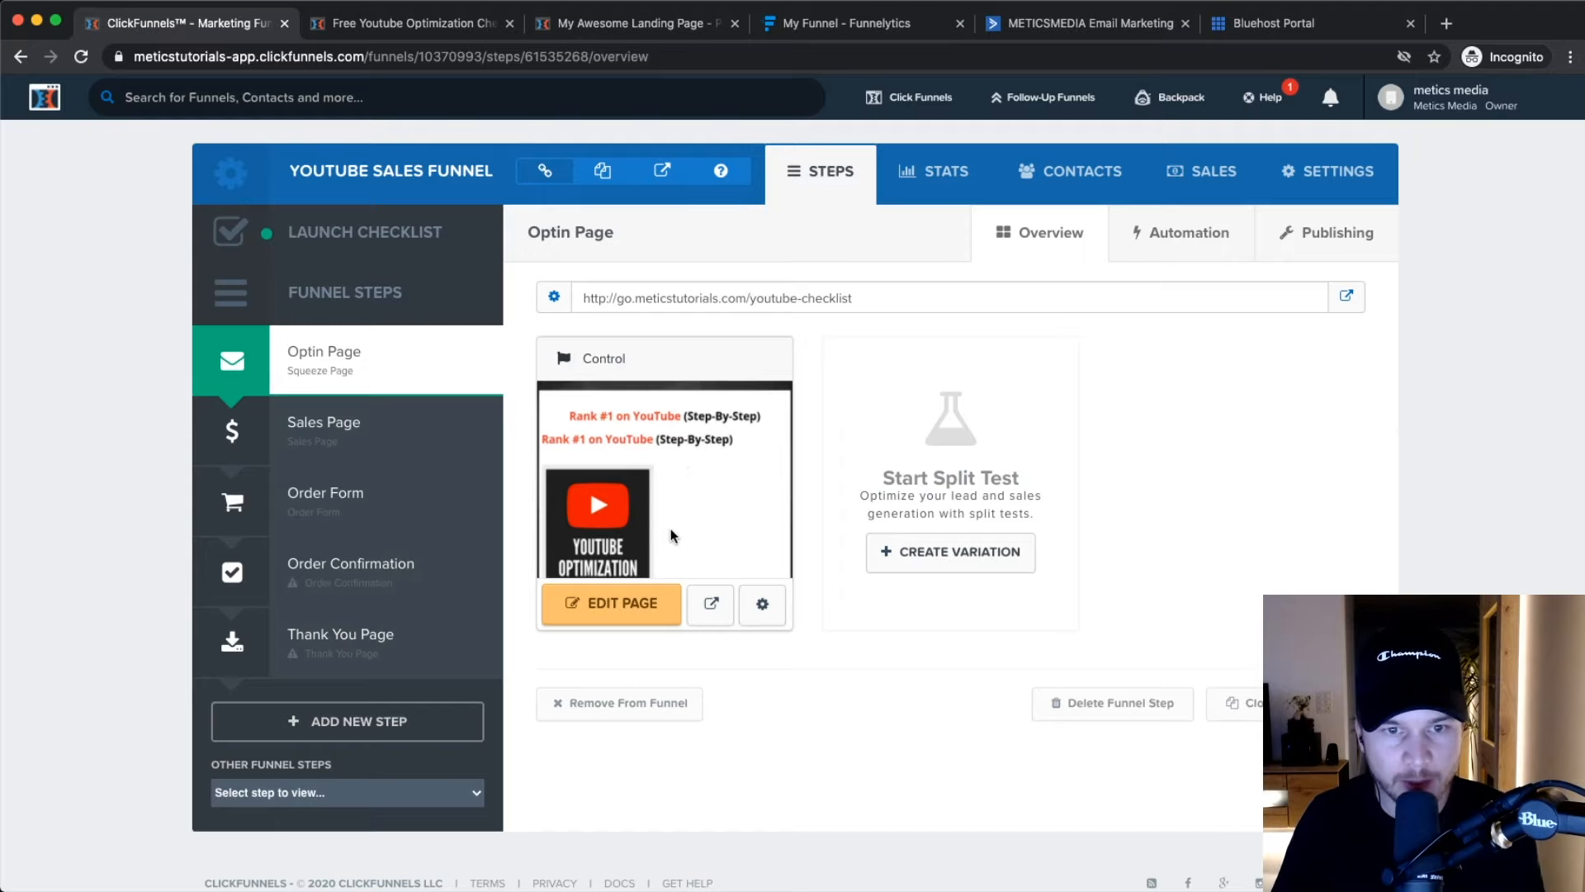
# Paste youtube-checklist as the page path, retype the page name, and save the page settings.
pyautogui.scroll(5, 677, 582)
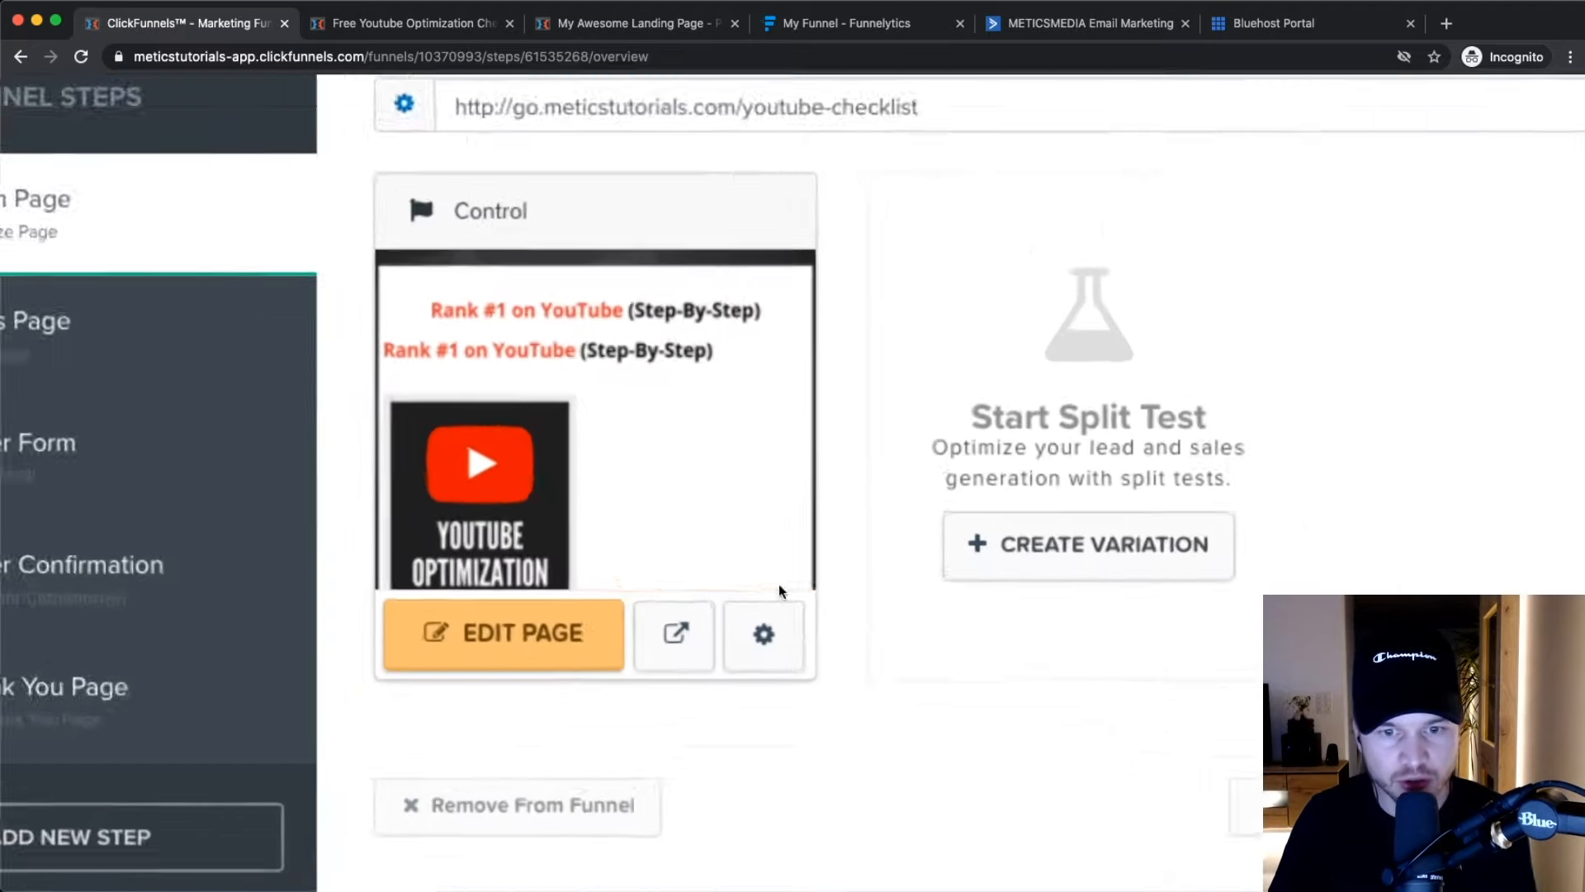
pyautogui.click(764, 649)
pyautogui.scroll(-5, 759, 648)
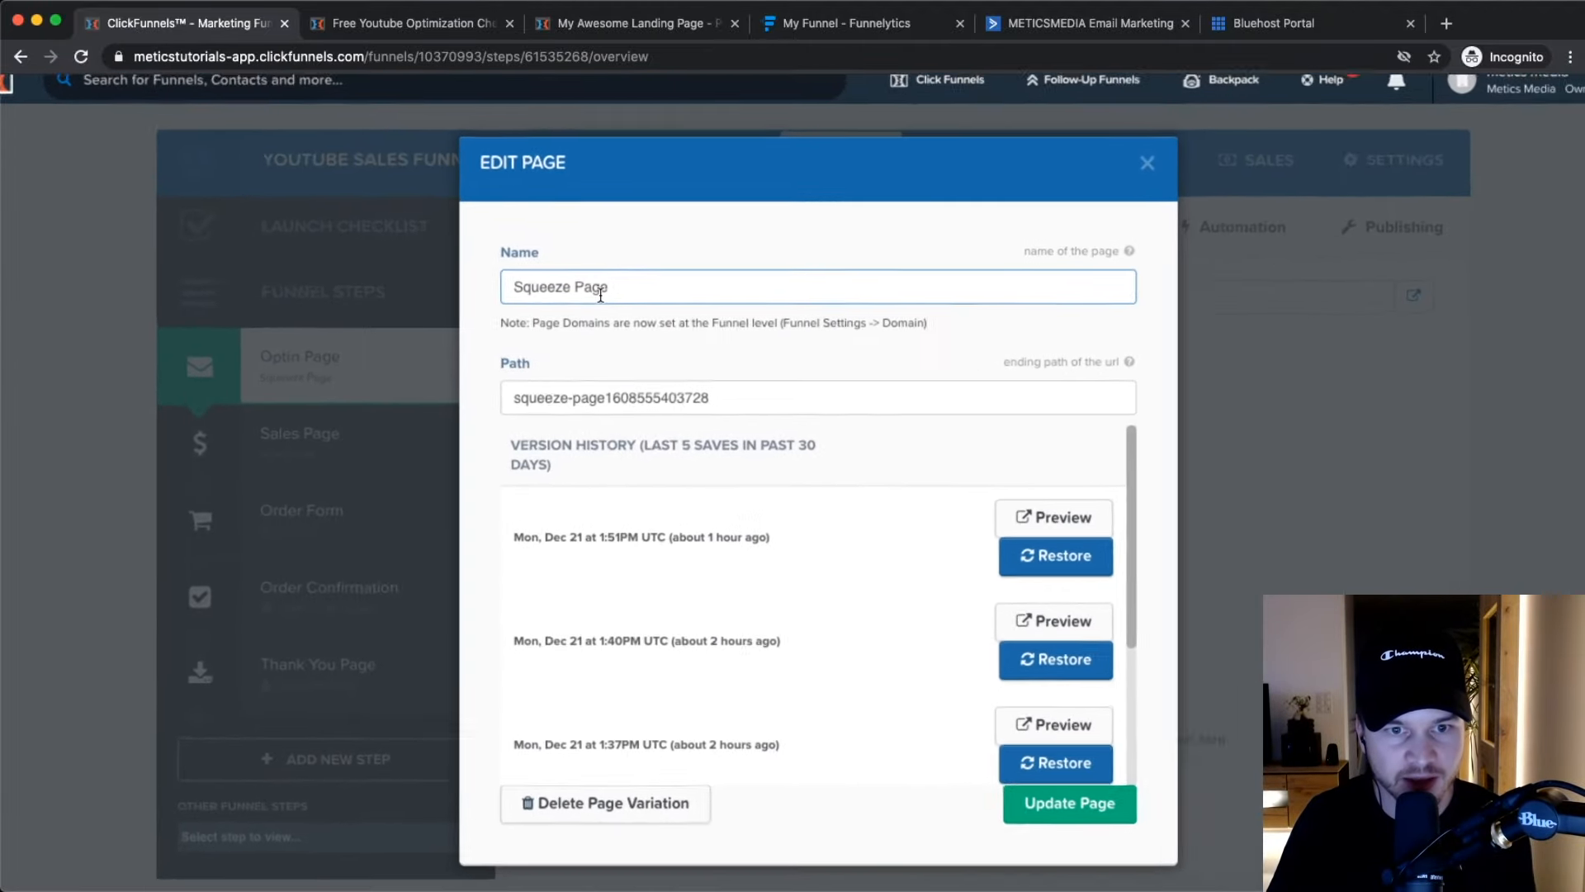
pyautogui.moveTo(717, 390); pyautogui.dragTo(430, 377)
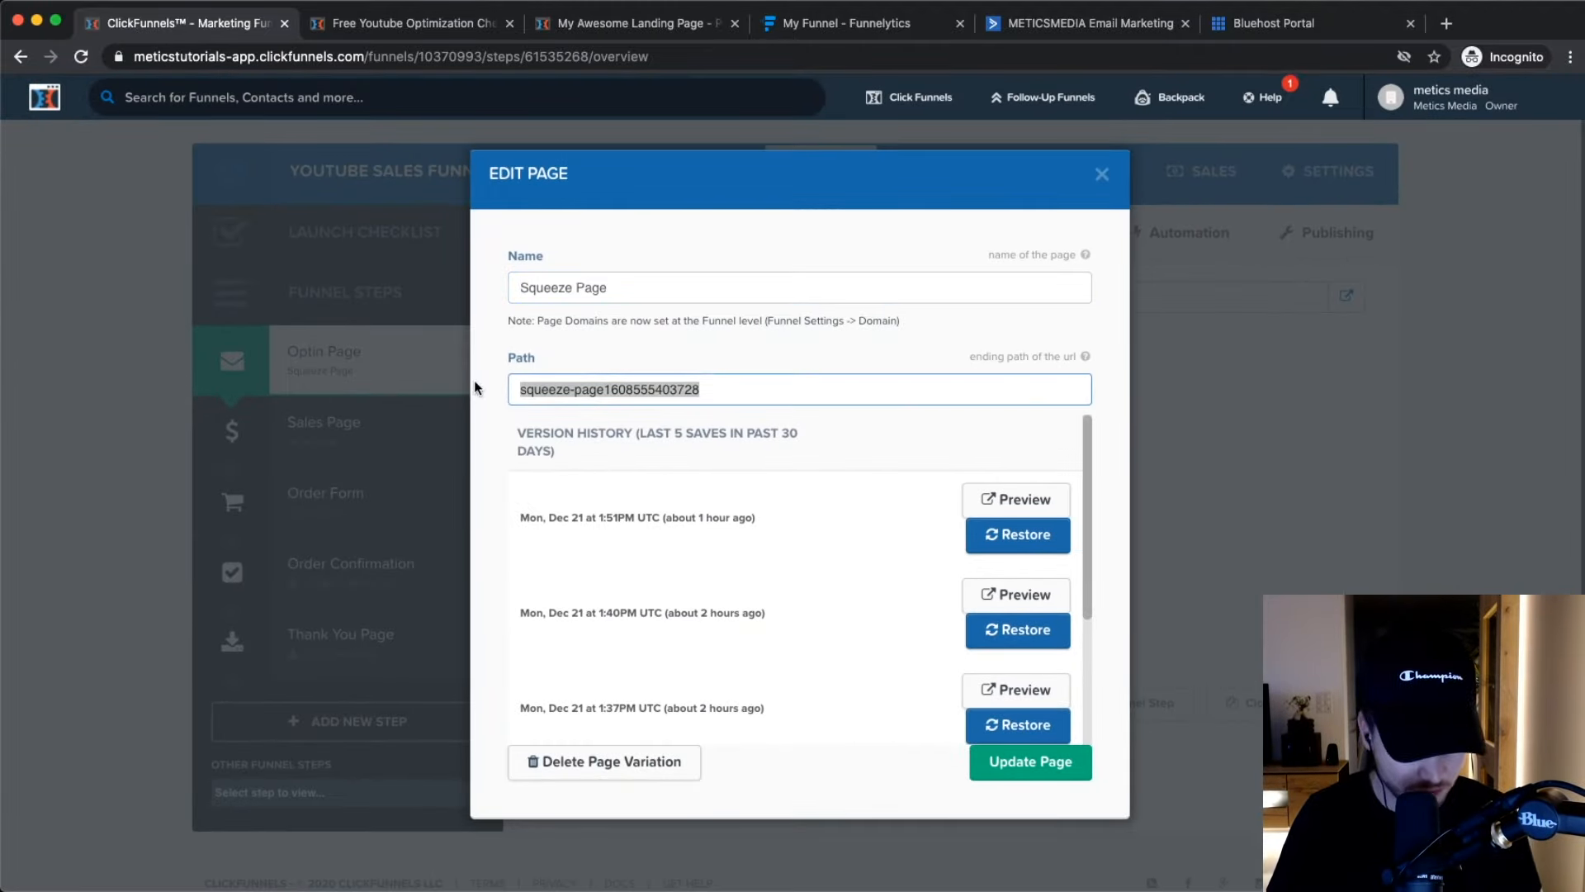
pyautogui.press('super+v')
pyautogui.moveTo(621, 289); pyautogui.dragTo(534, 288)
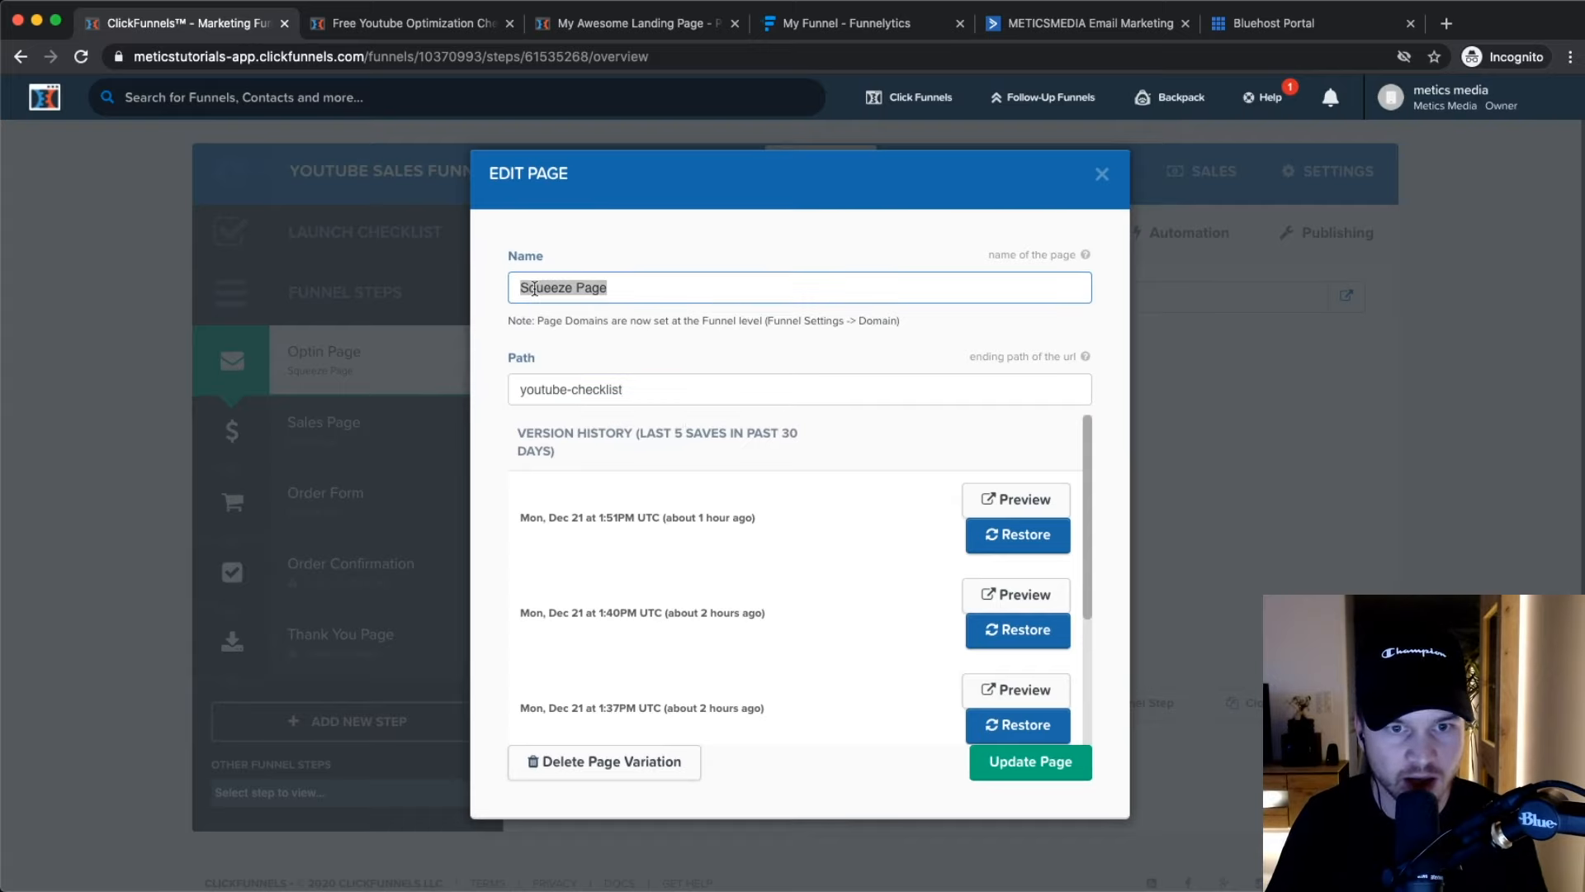
pyautogui.write('Youtube Checklist')
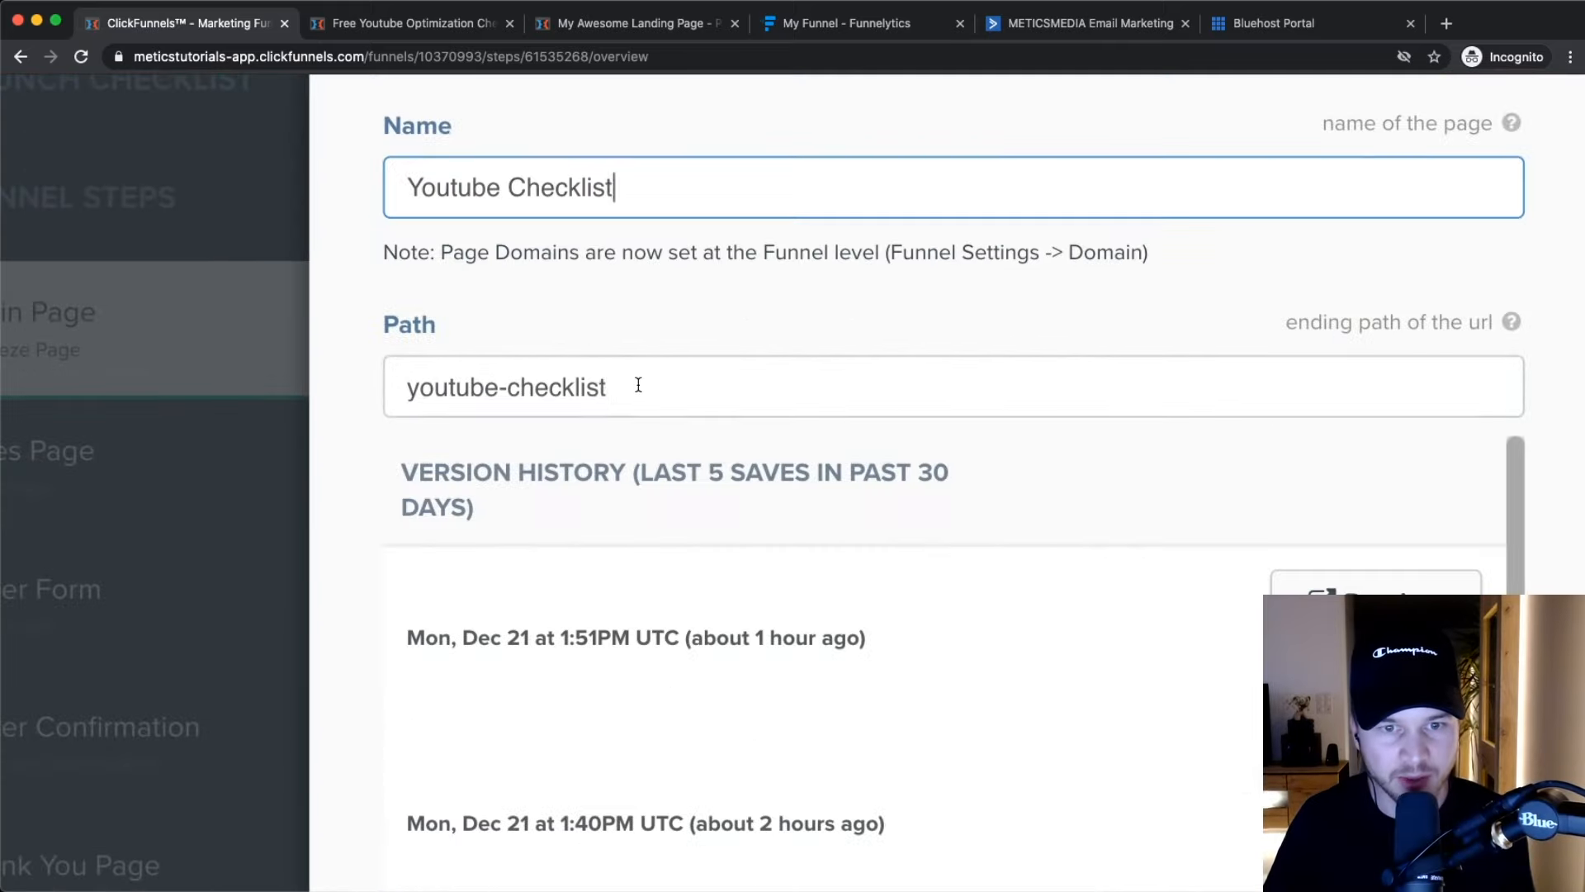
pyautogui.click(627, 389)
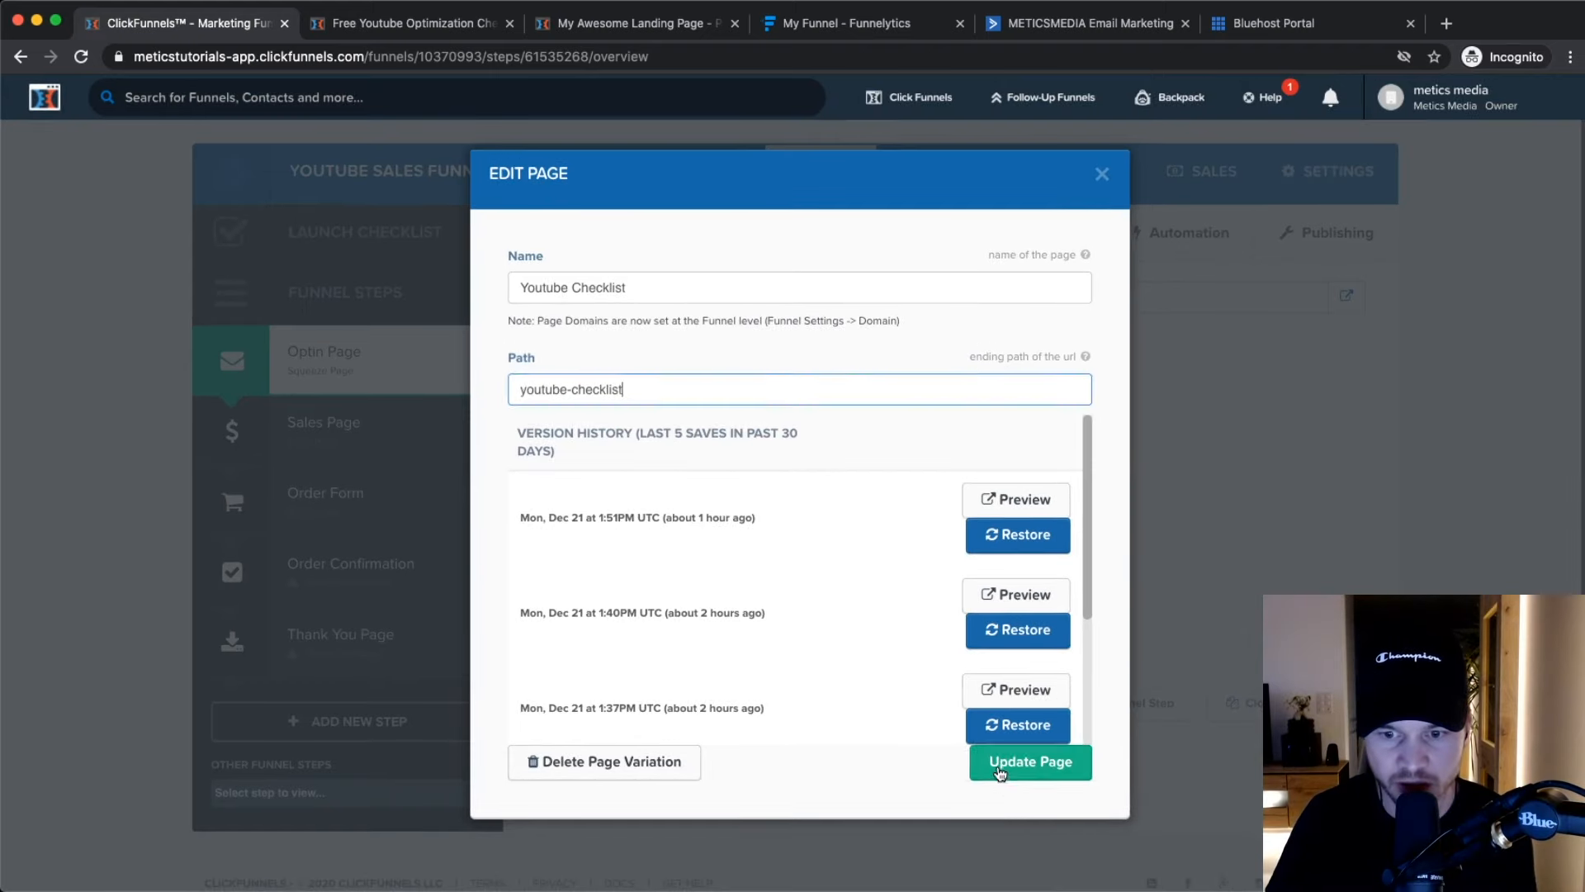
pyautogui.click(1028, 763)
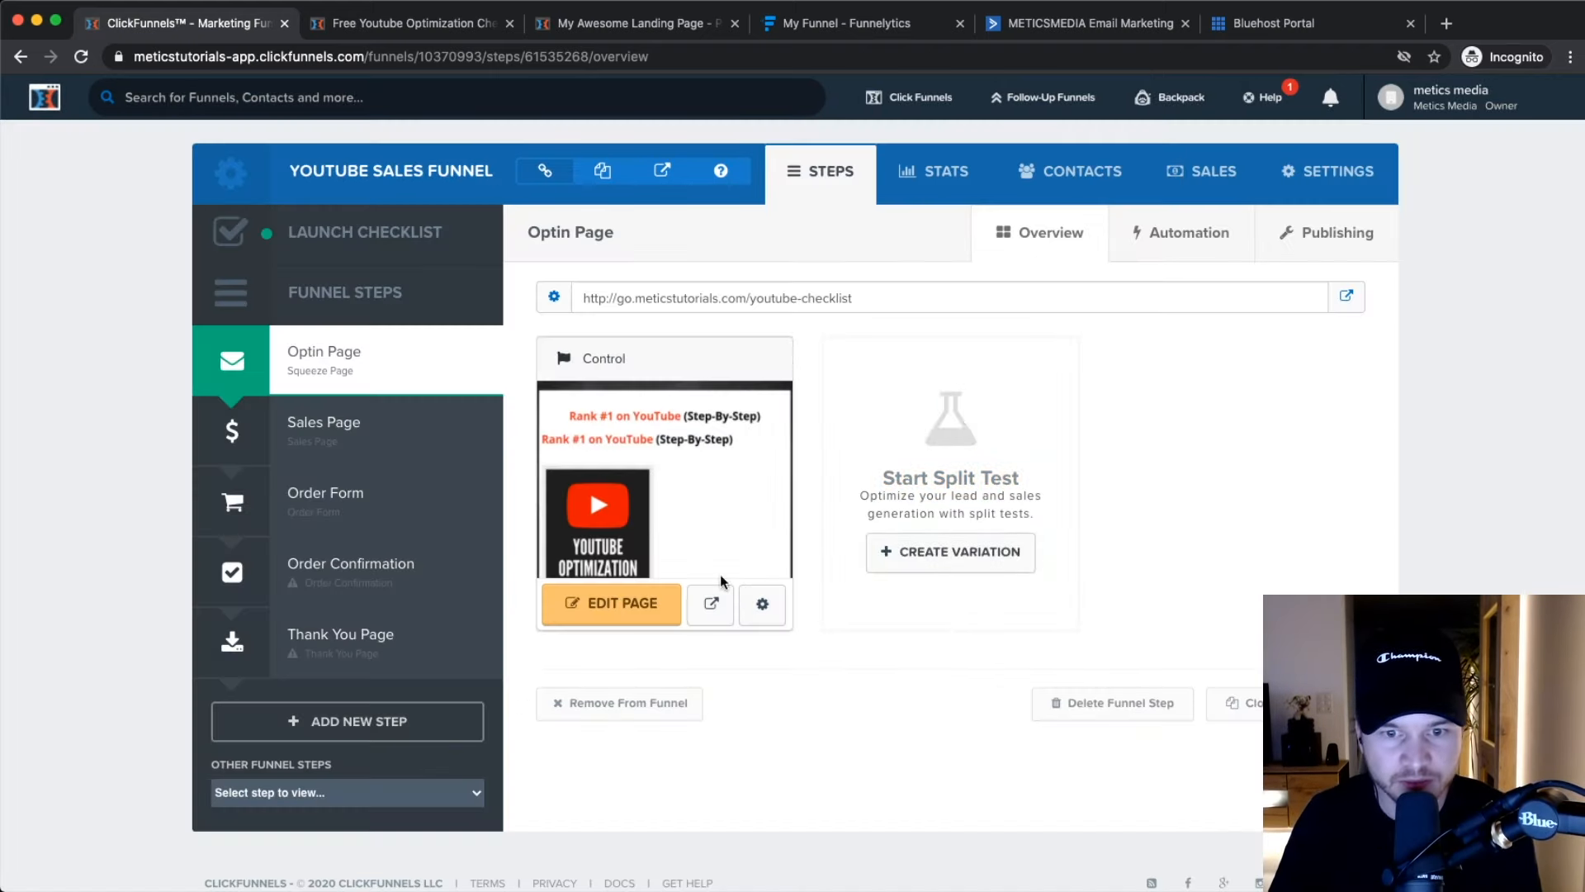
# Replace the path's trailing digits with -1, making it youtube-checklist-1, and save.
pyautogui.click(762, 602)
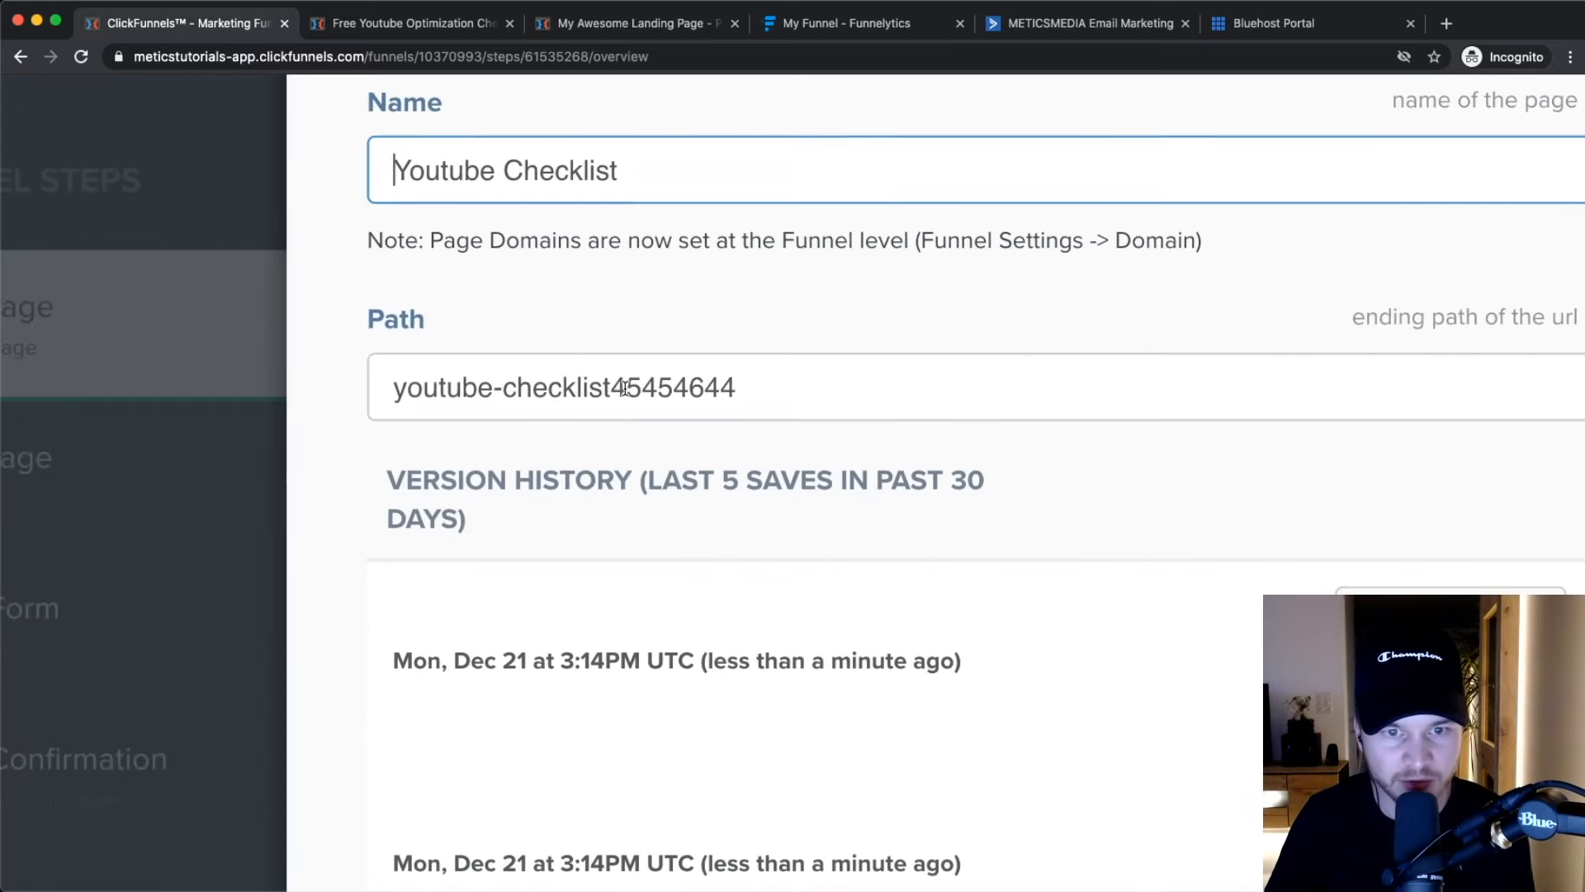
pyautogui.click(706, 389)
pyautogui.moveTo(802, 389); pyautogui.dragTo(621, 386)
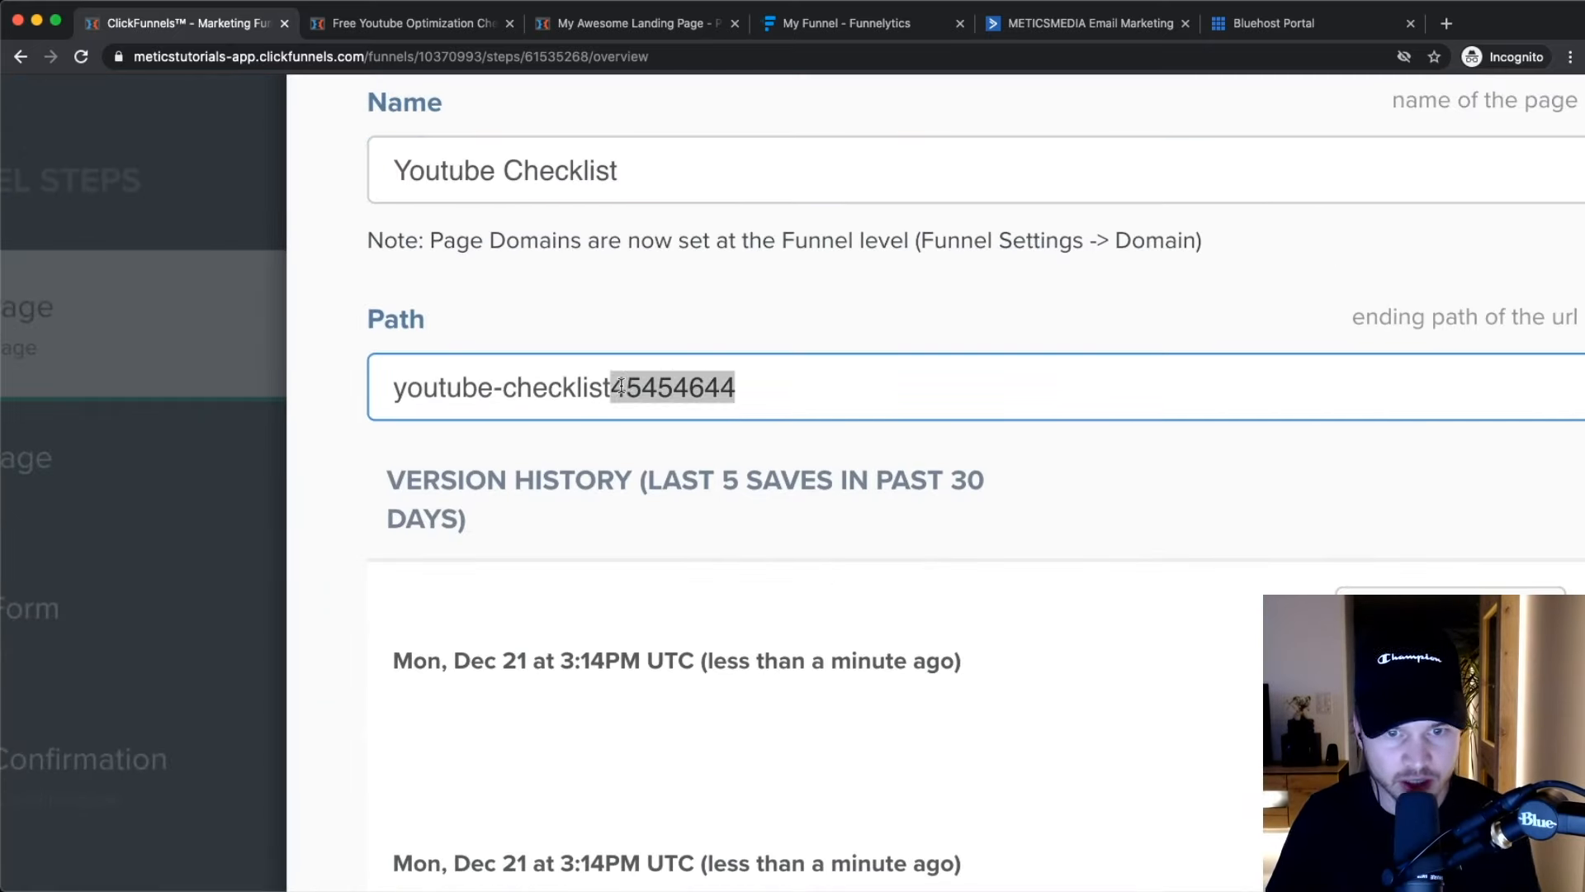
pyautogui.write('-1')
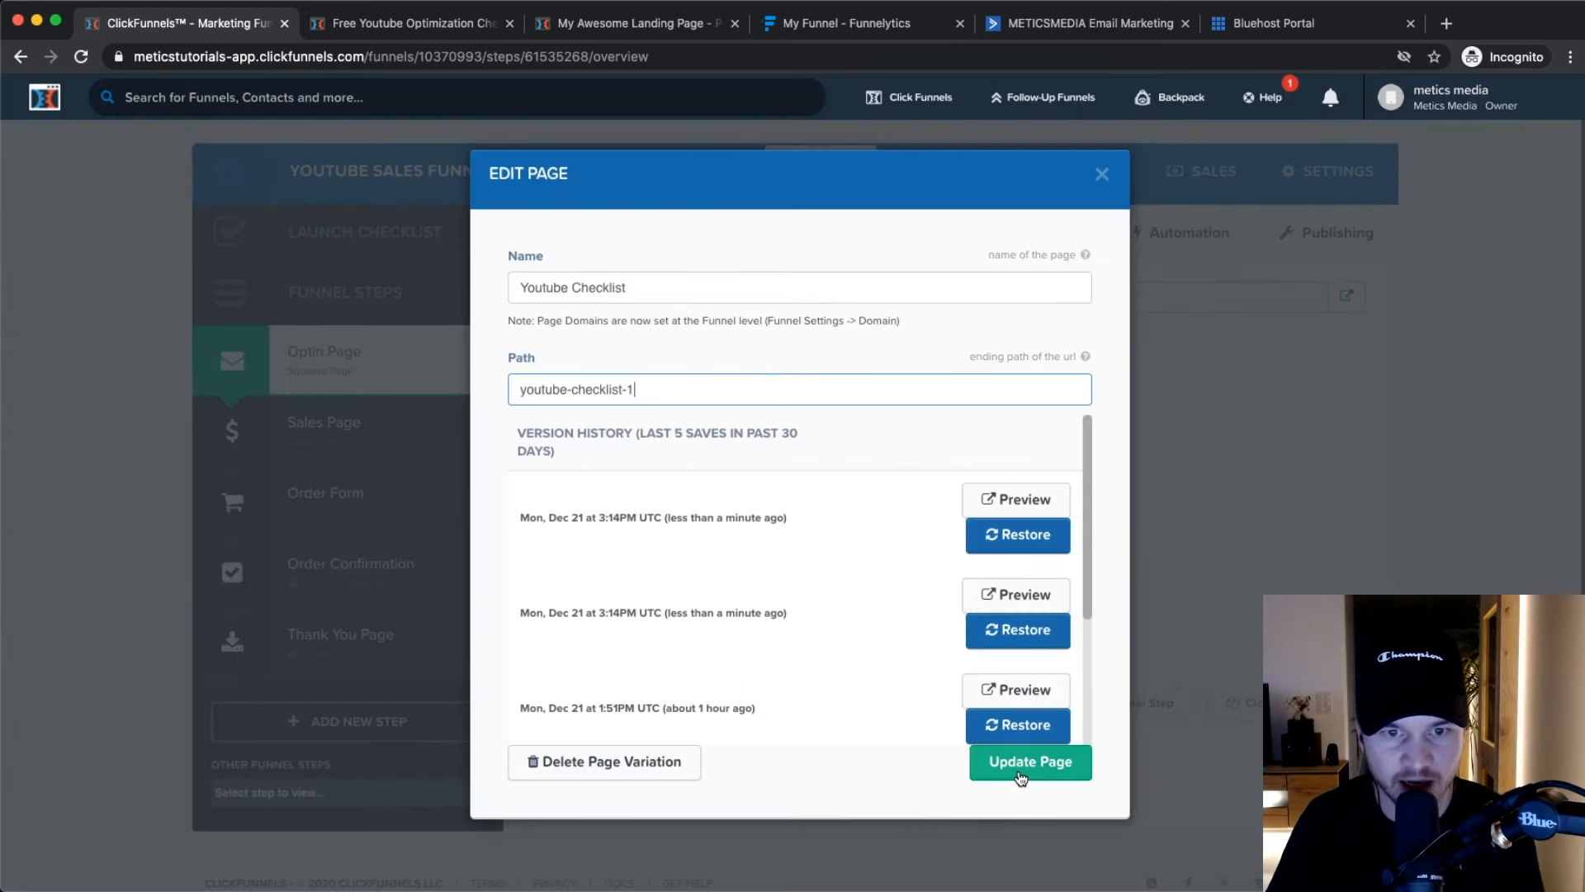
pyautogui.click(1021, 776)
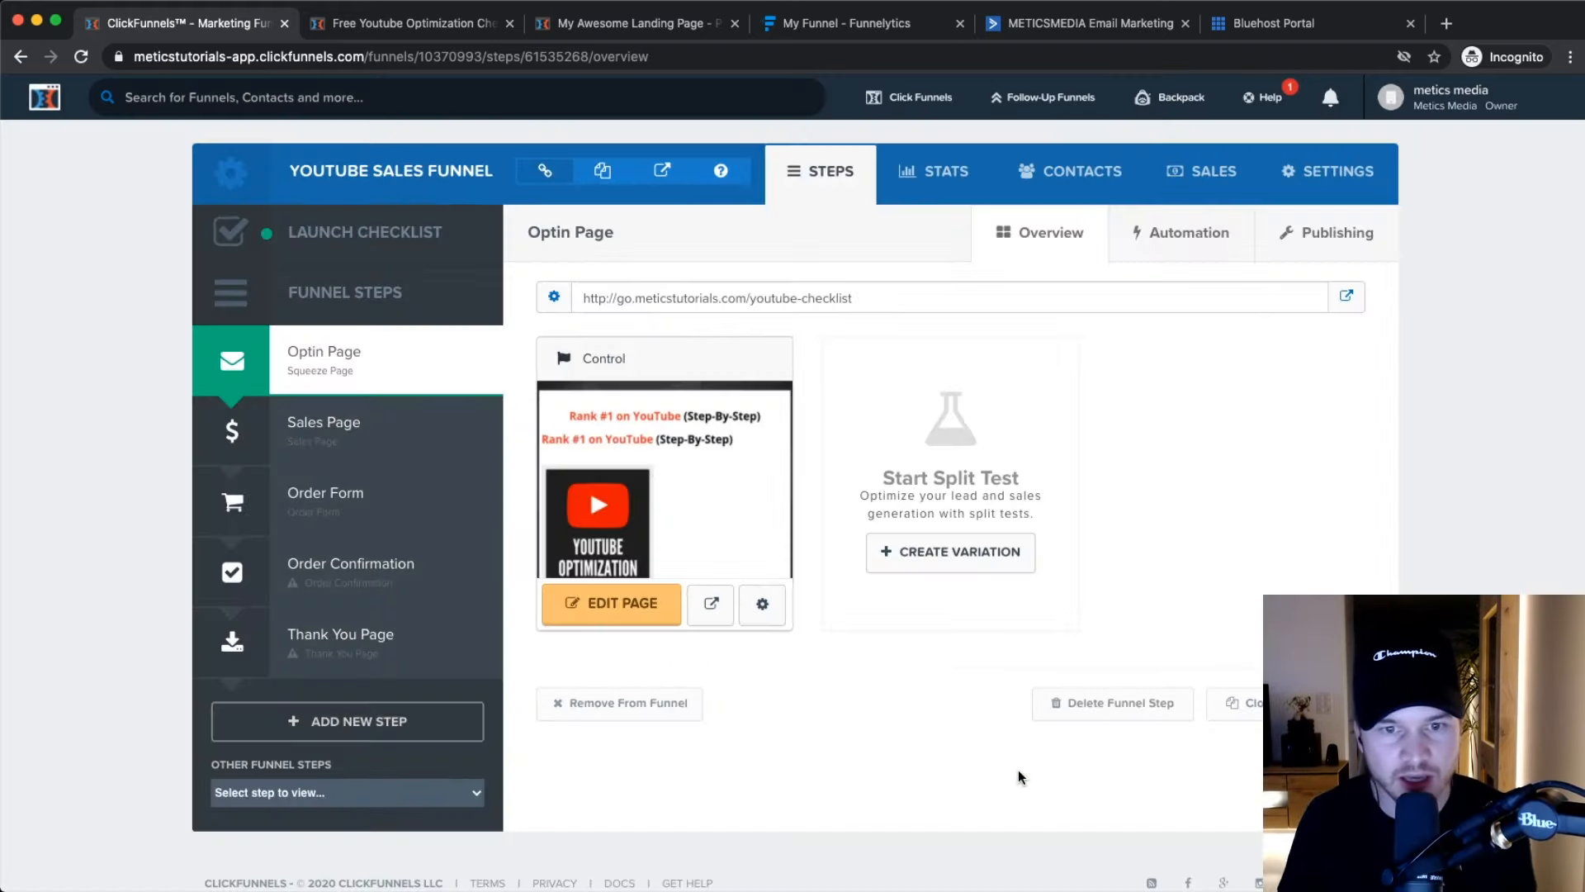
pyautogui.click(762, 603)
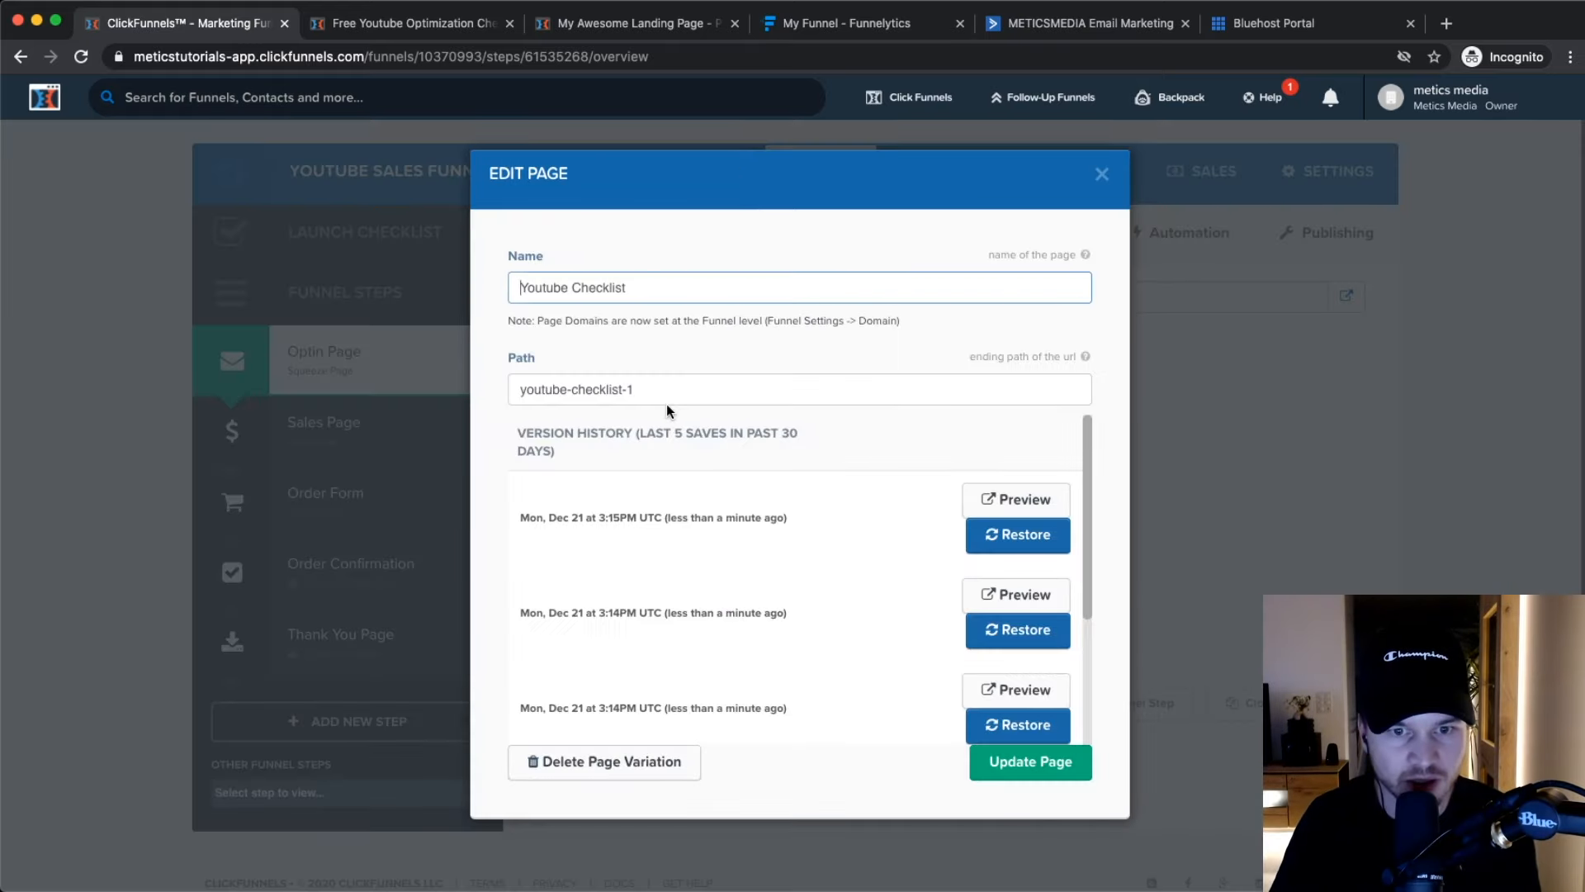
# Close the page settings and review the funnel's 'youtube' path and the Sales Page's path.
pyautogui.click(1102, 176)
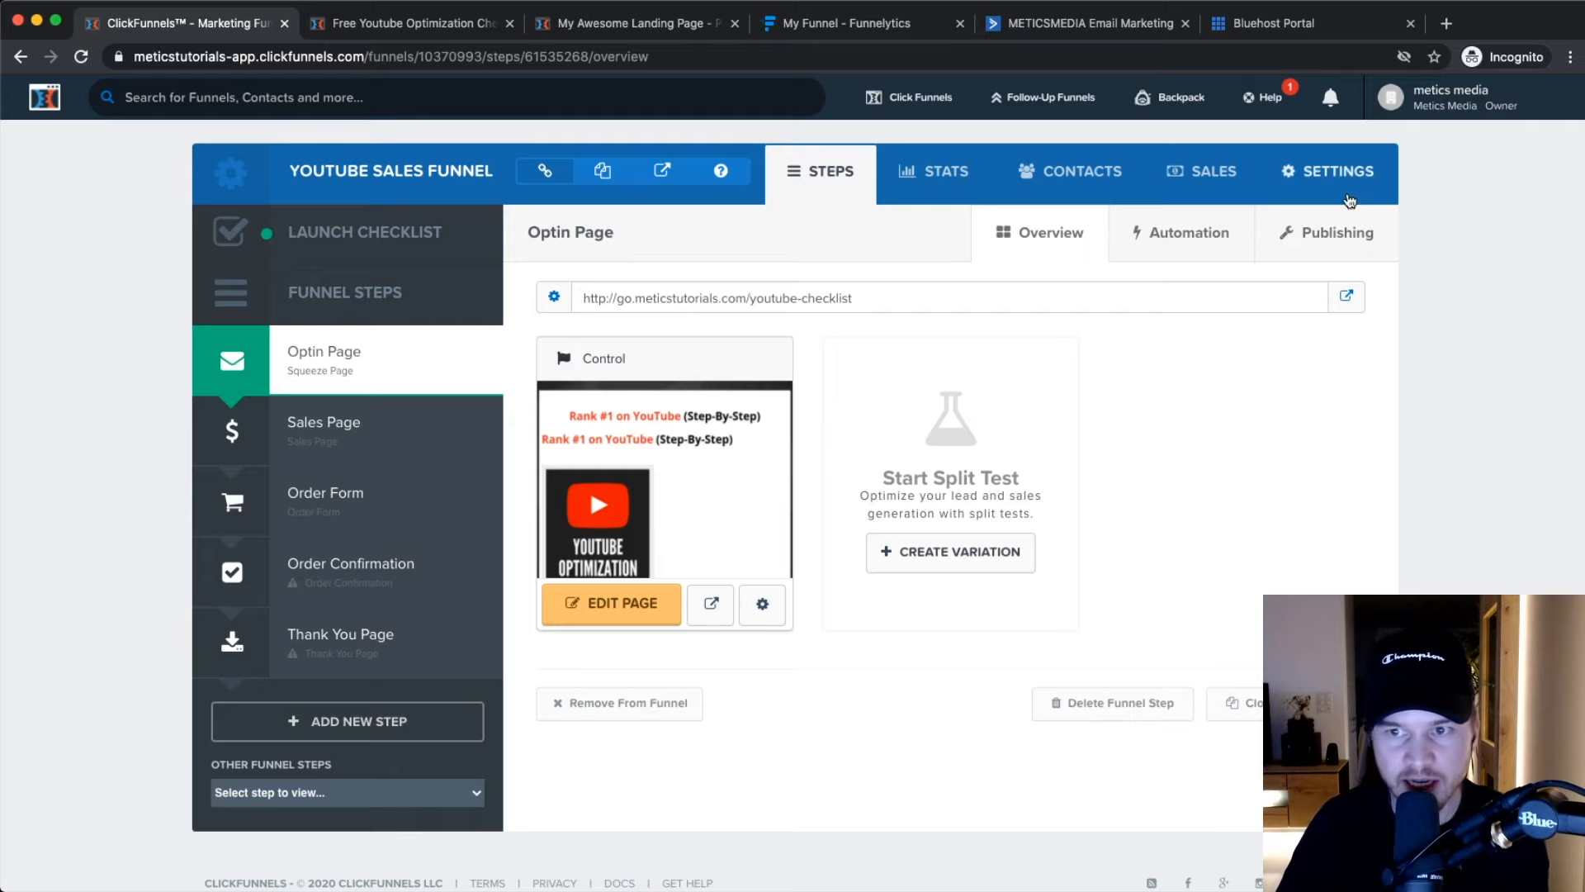
pyautogui.click(1338, 171)
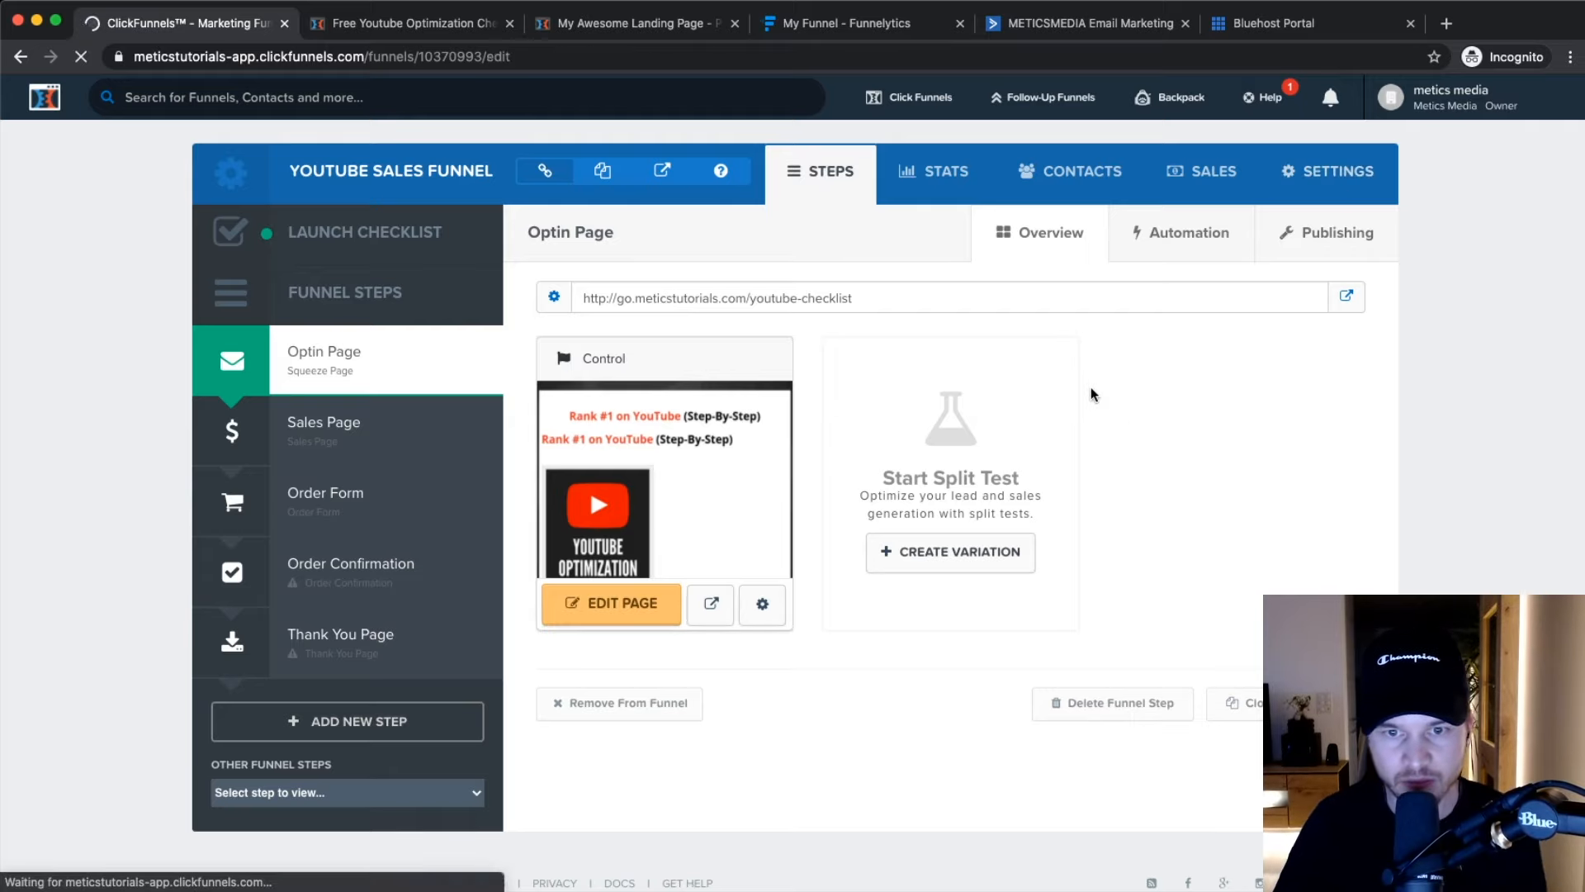
pyautogui.scroll(2, 563, 441)
pyautogui.scroll(4, 563, 441)
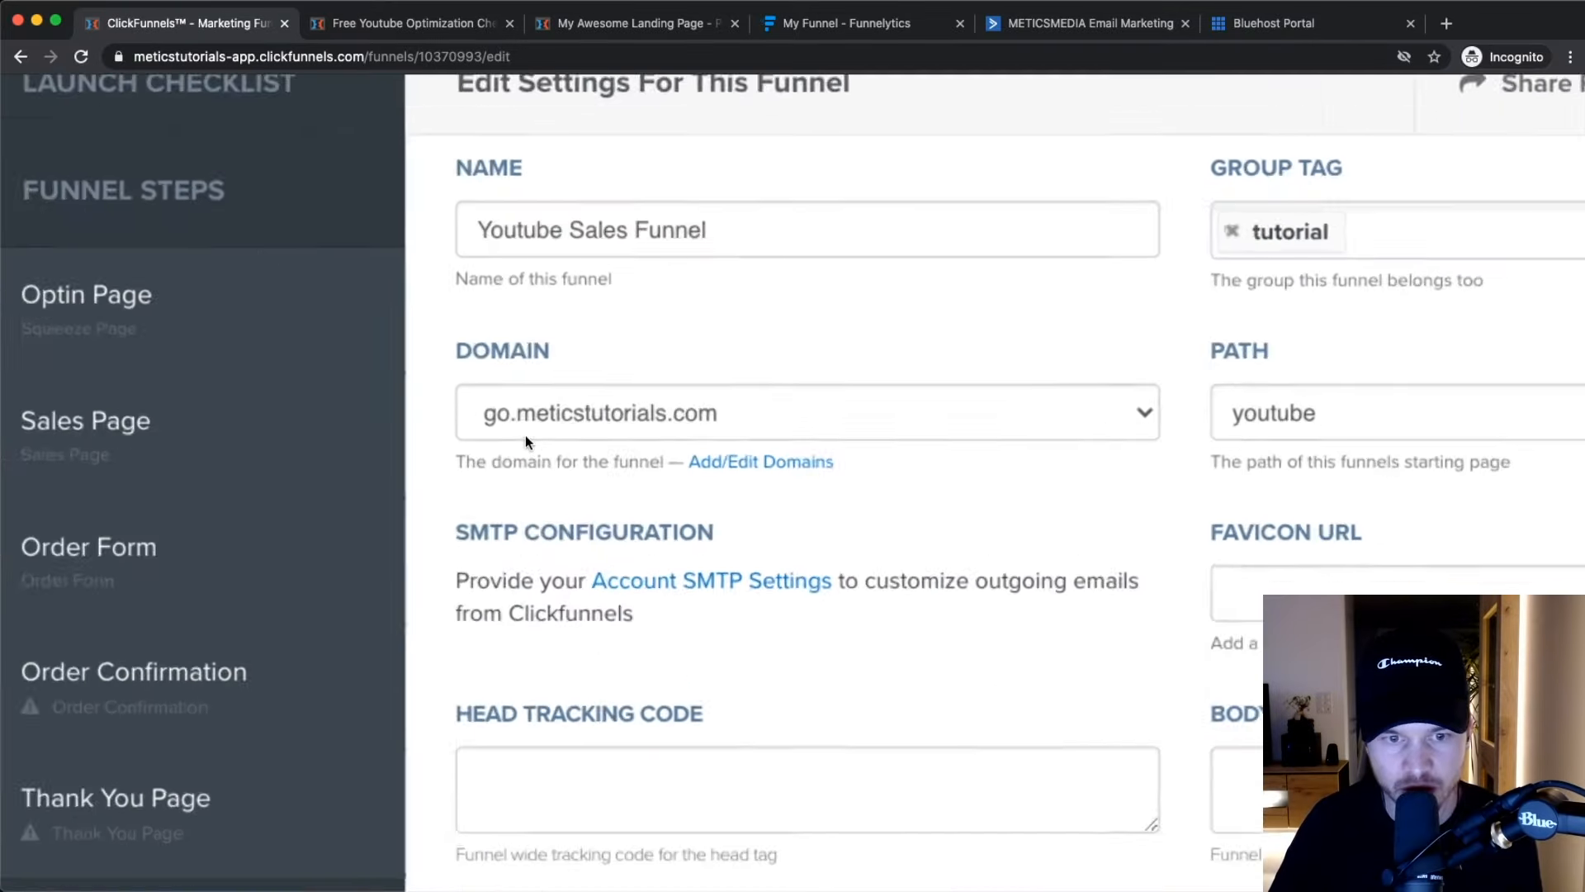
pyautogui.doubleClick(1005, 404)
pyautogui.scroll(-6, 1112, 378)
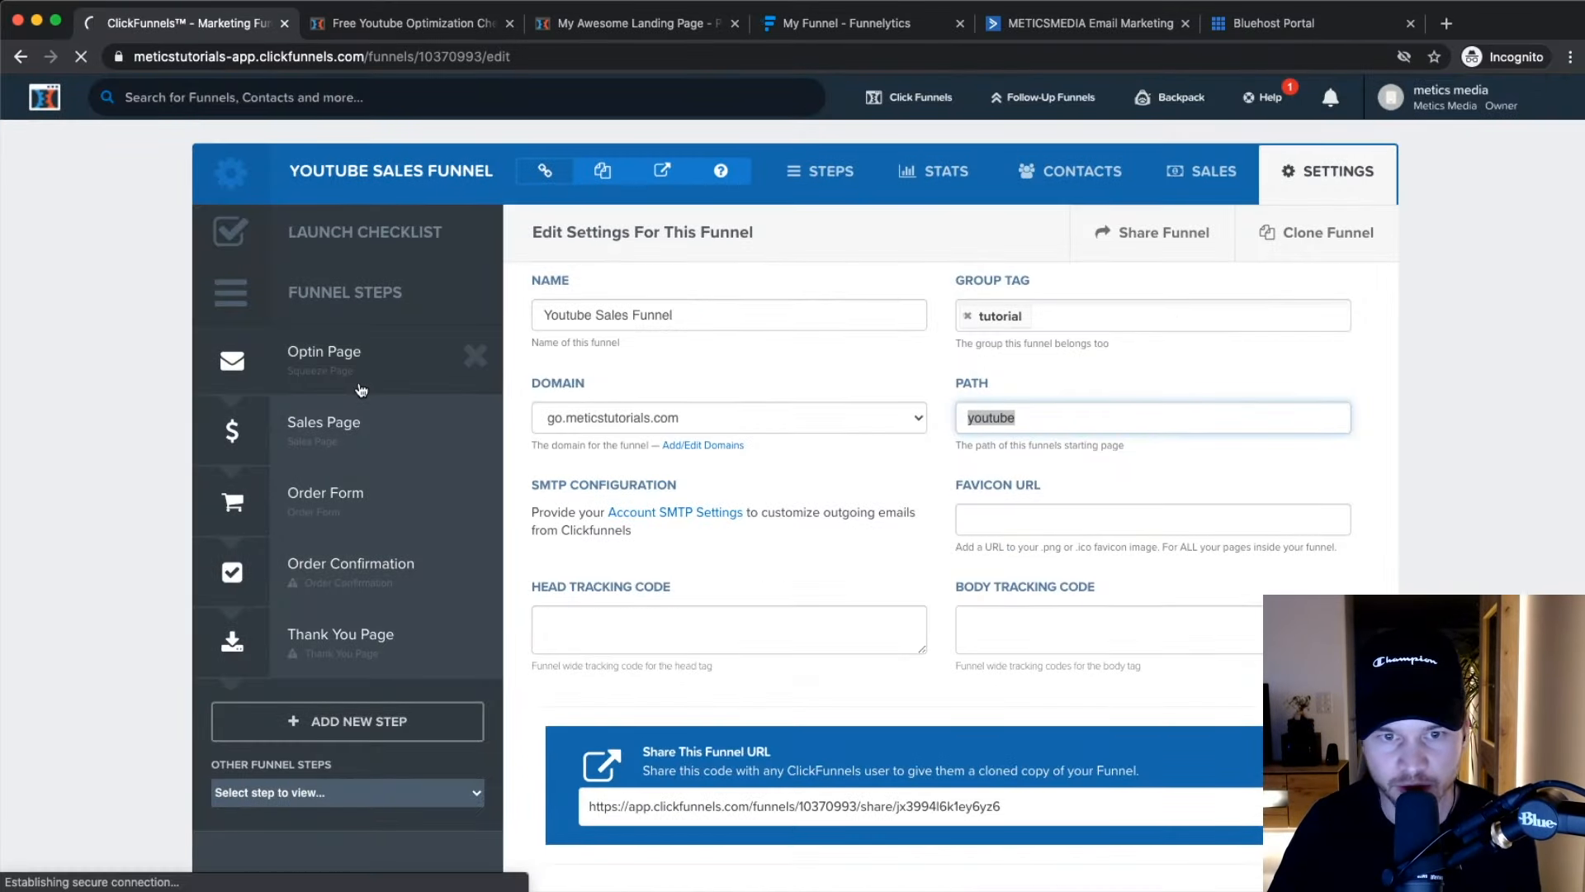
pyautogui.scroll(4, 668, 304)
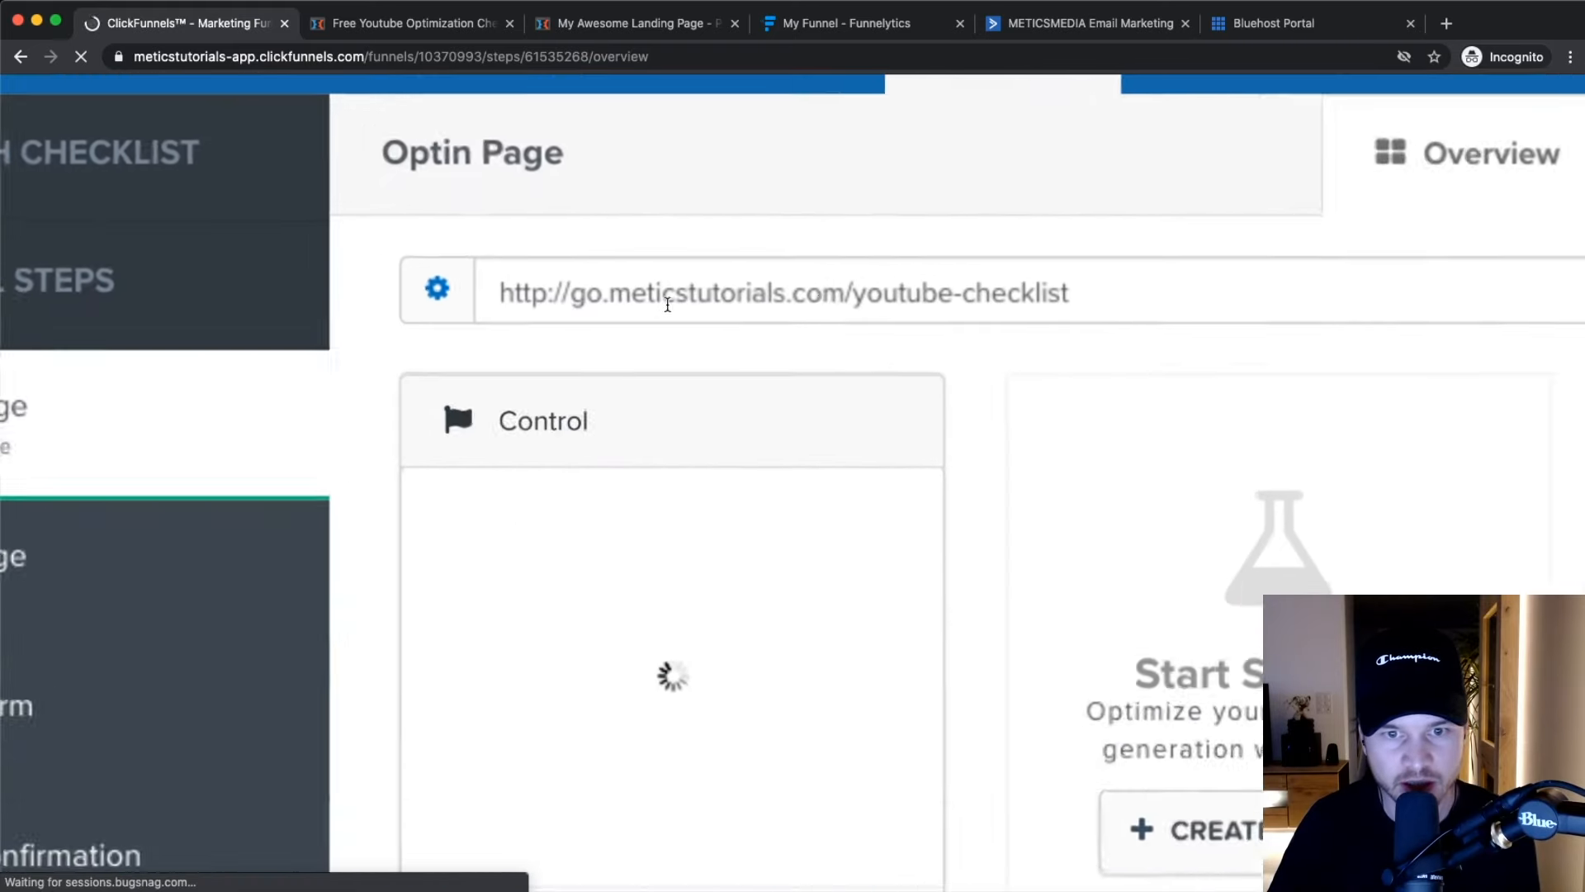
pyautogui.scroll(-4, 1068, 298)
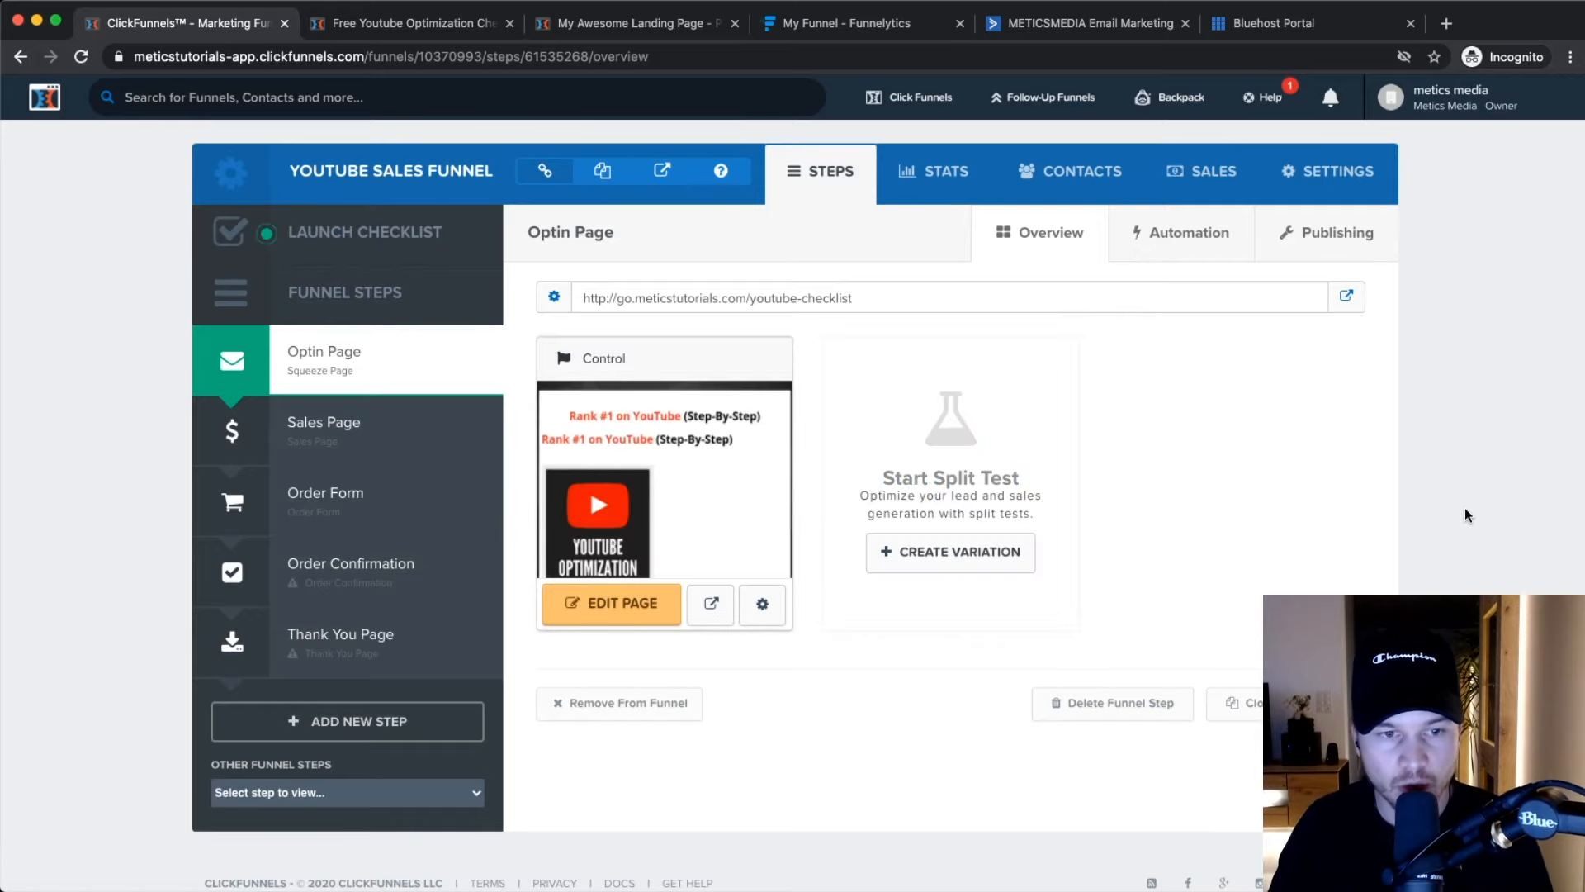
pyautogui.click(367, 427)
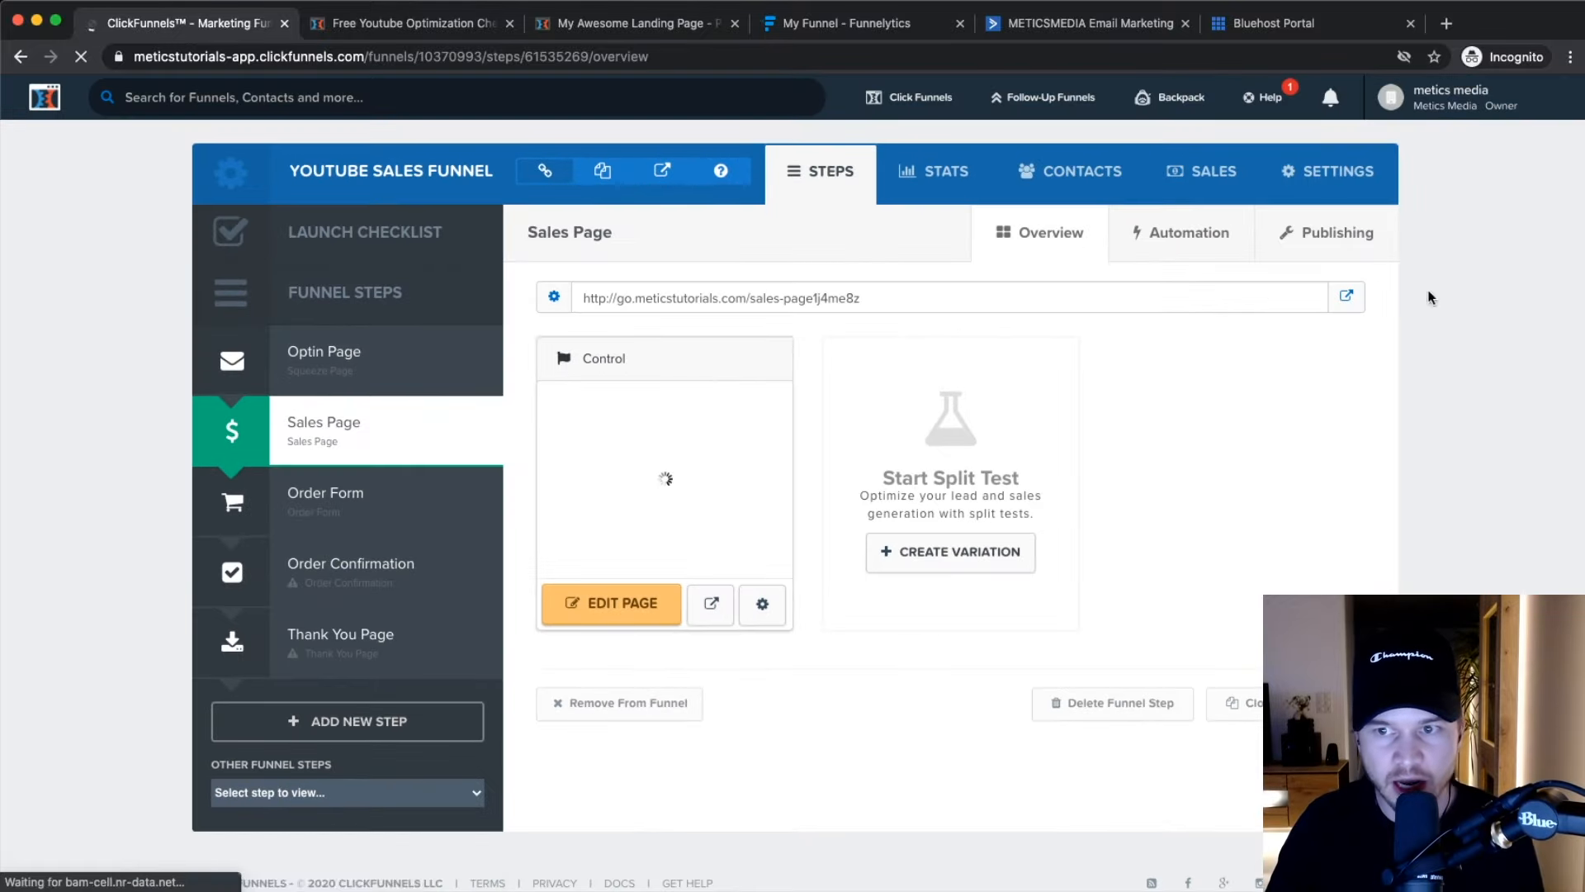
pyautogui.click(1339, 240)
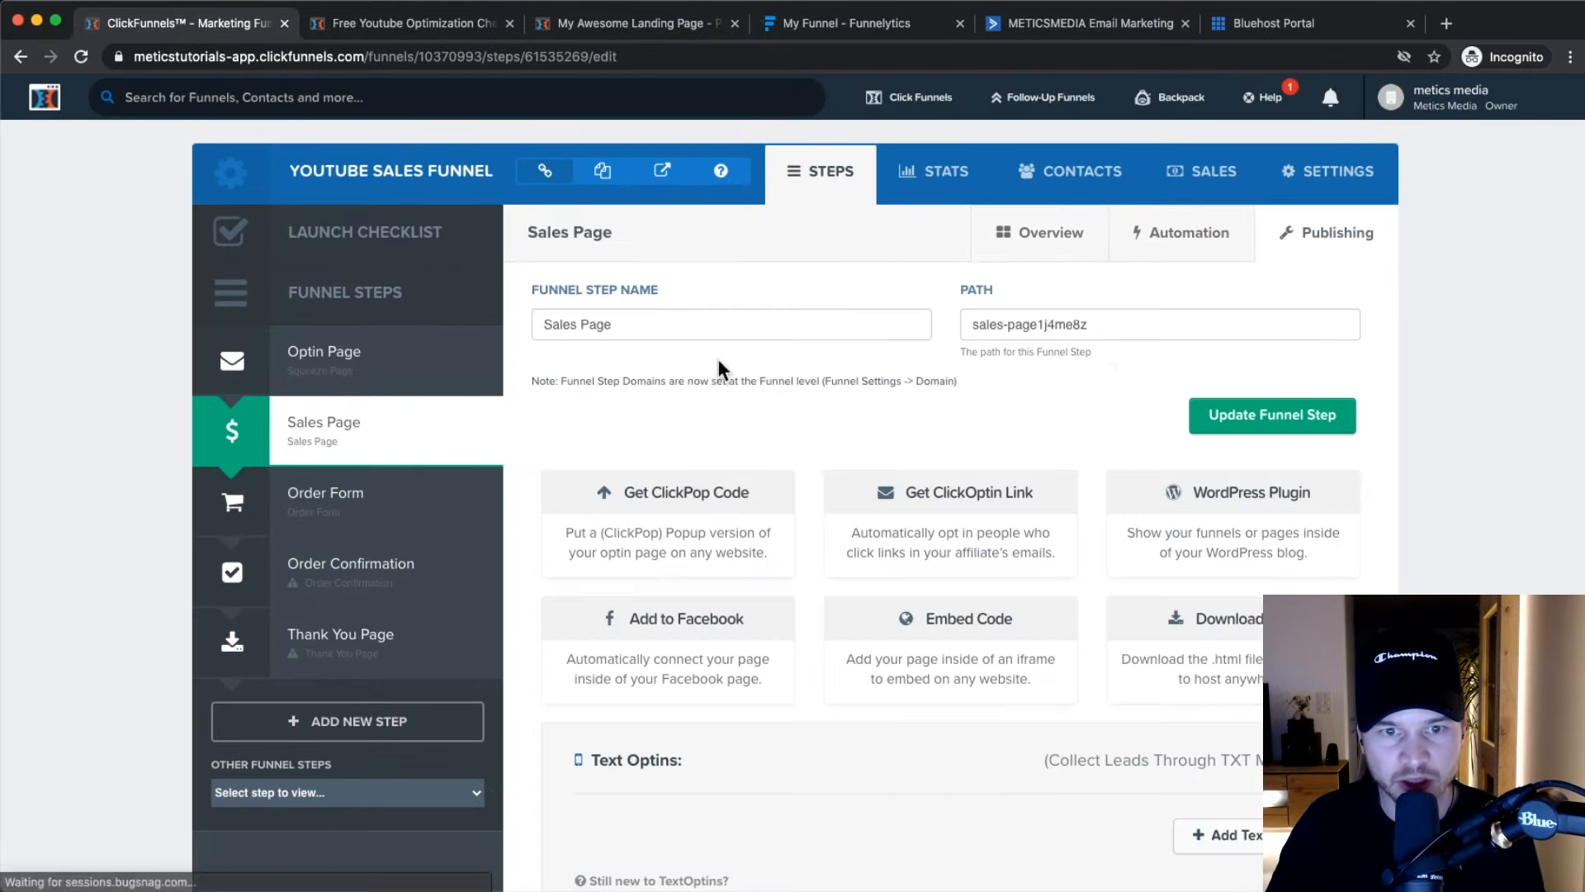
pyautogui.moveTo(1120, 316); pyautogui.dragTo(956, 330)
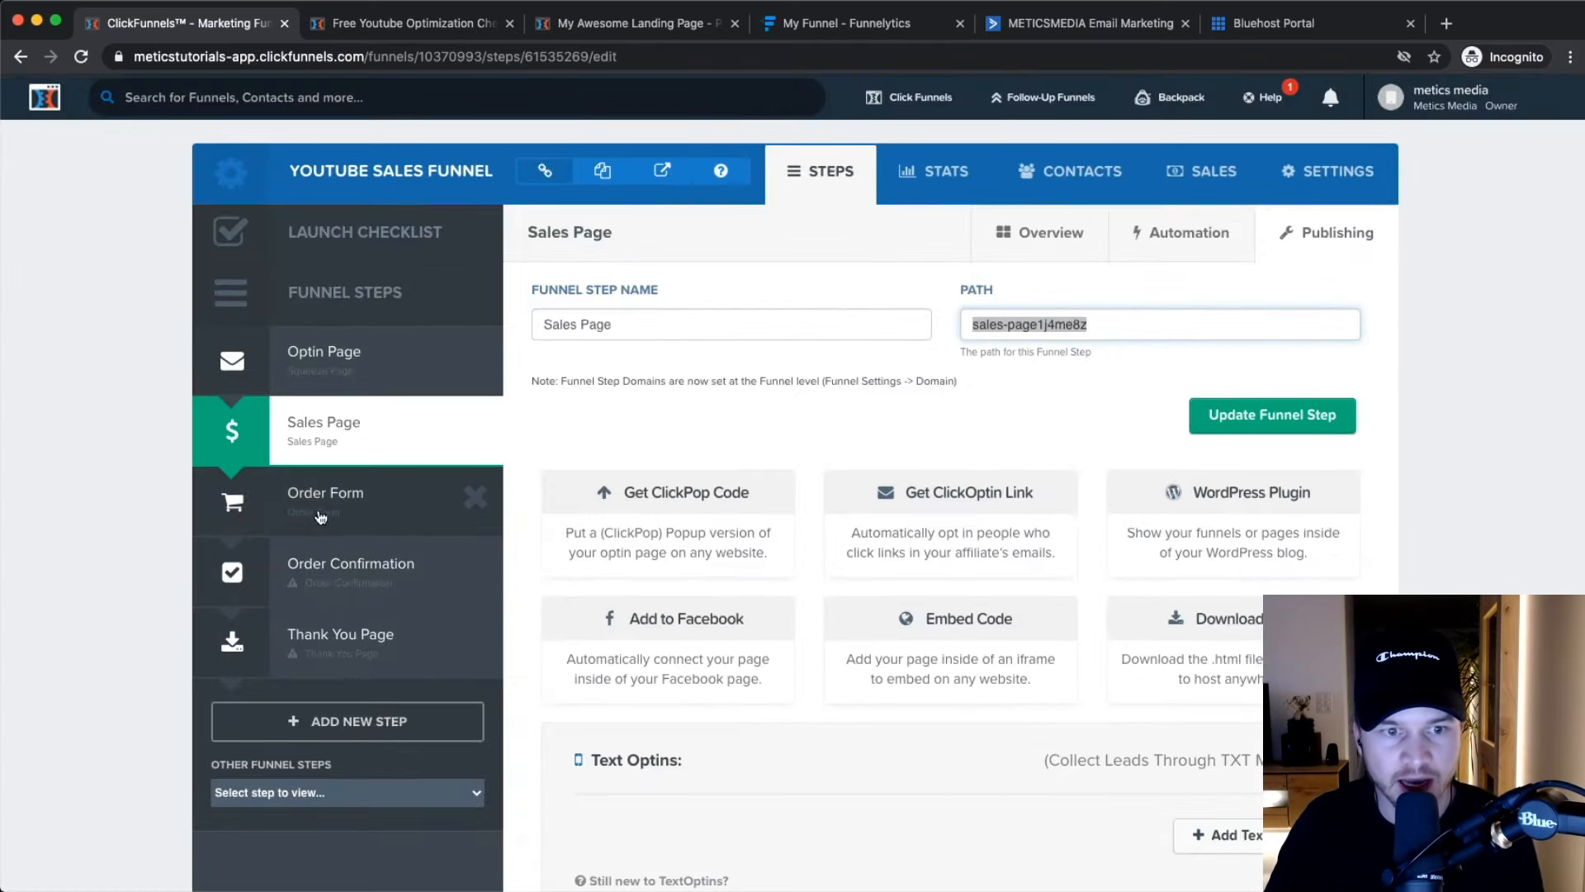
# Delete the random suffix from the Order Form step's path so it reads order-form, and save.
pyautogui.click(322, 516)
pyautogui.click(1325, 235)
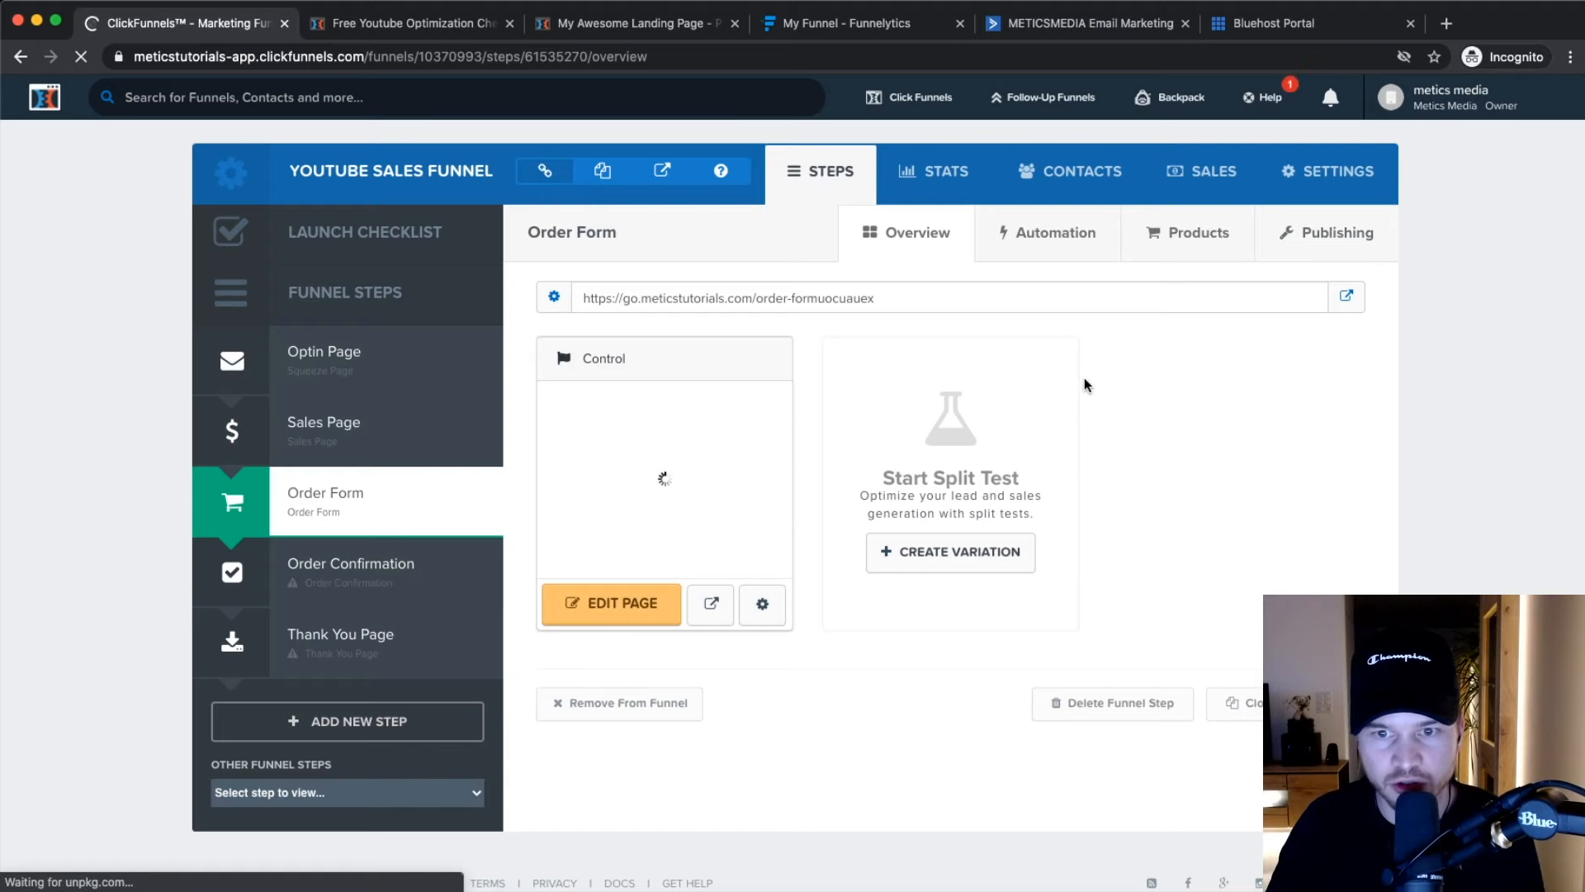
pyautogui.moveTo(973, 324); pyautogui.dragTo(1036, 322)
pyautogui.press('Right')
pyautogui.hotkey('shift', 'End')
pyautogui.press('BackSpace')
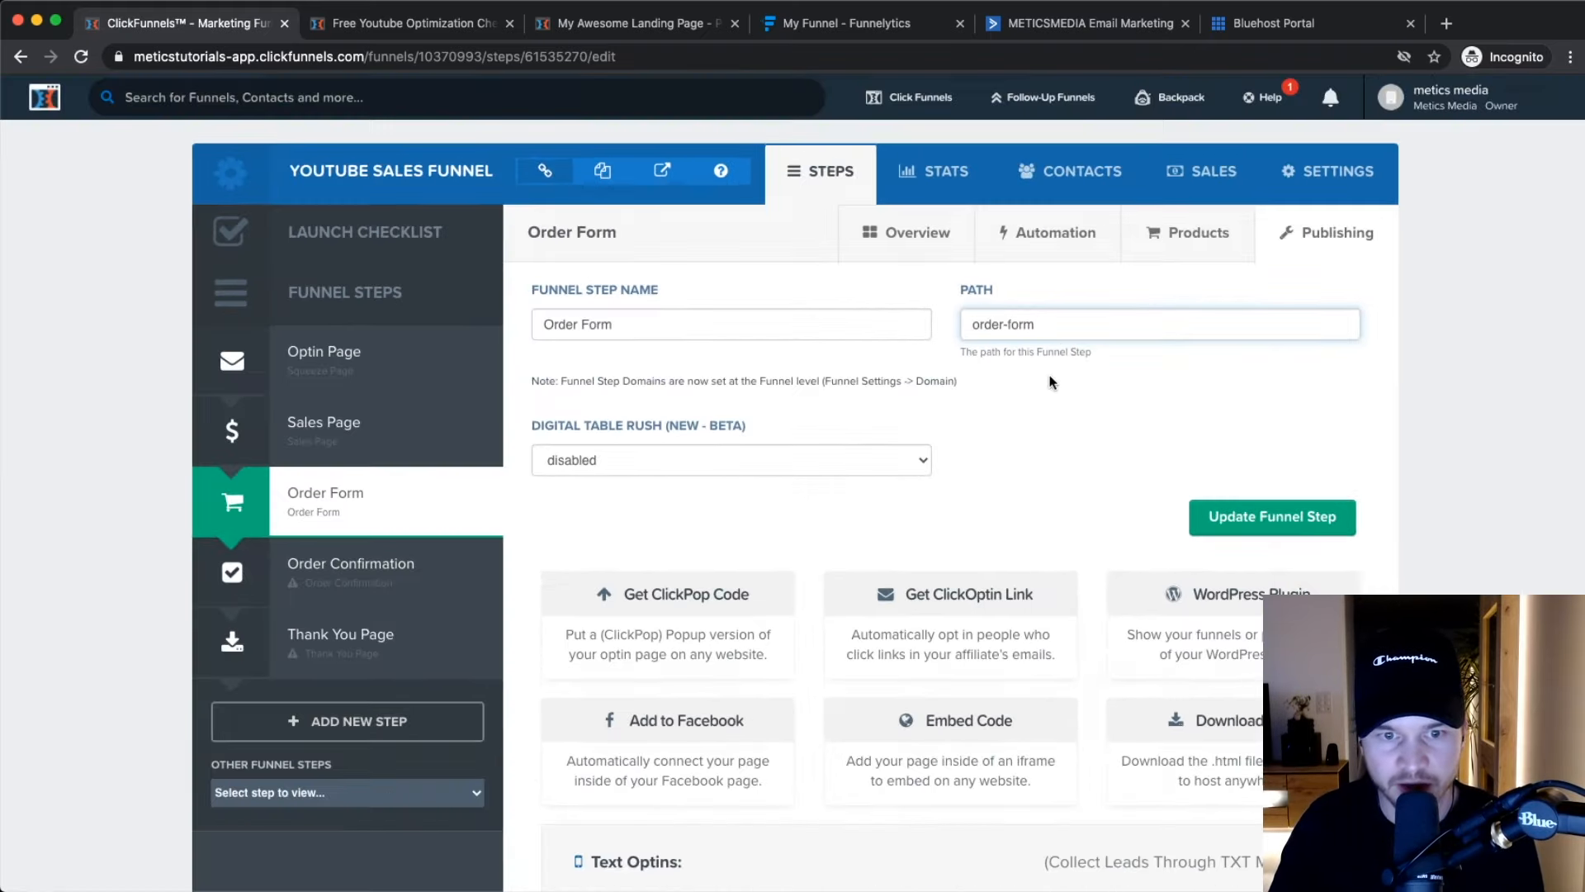
pyautogui.scroll(-3, 941, 675)
pyautogui.scroll(2, 1099, 647)
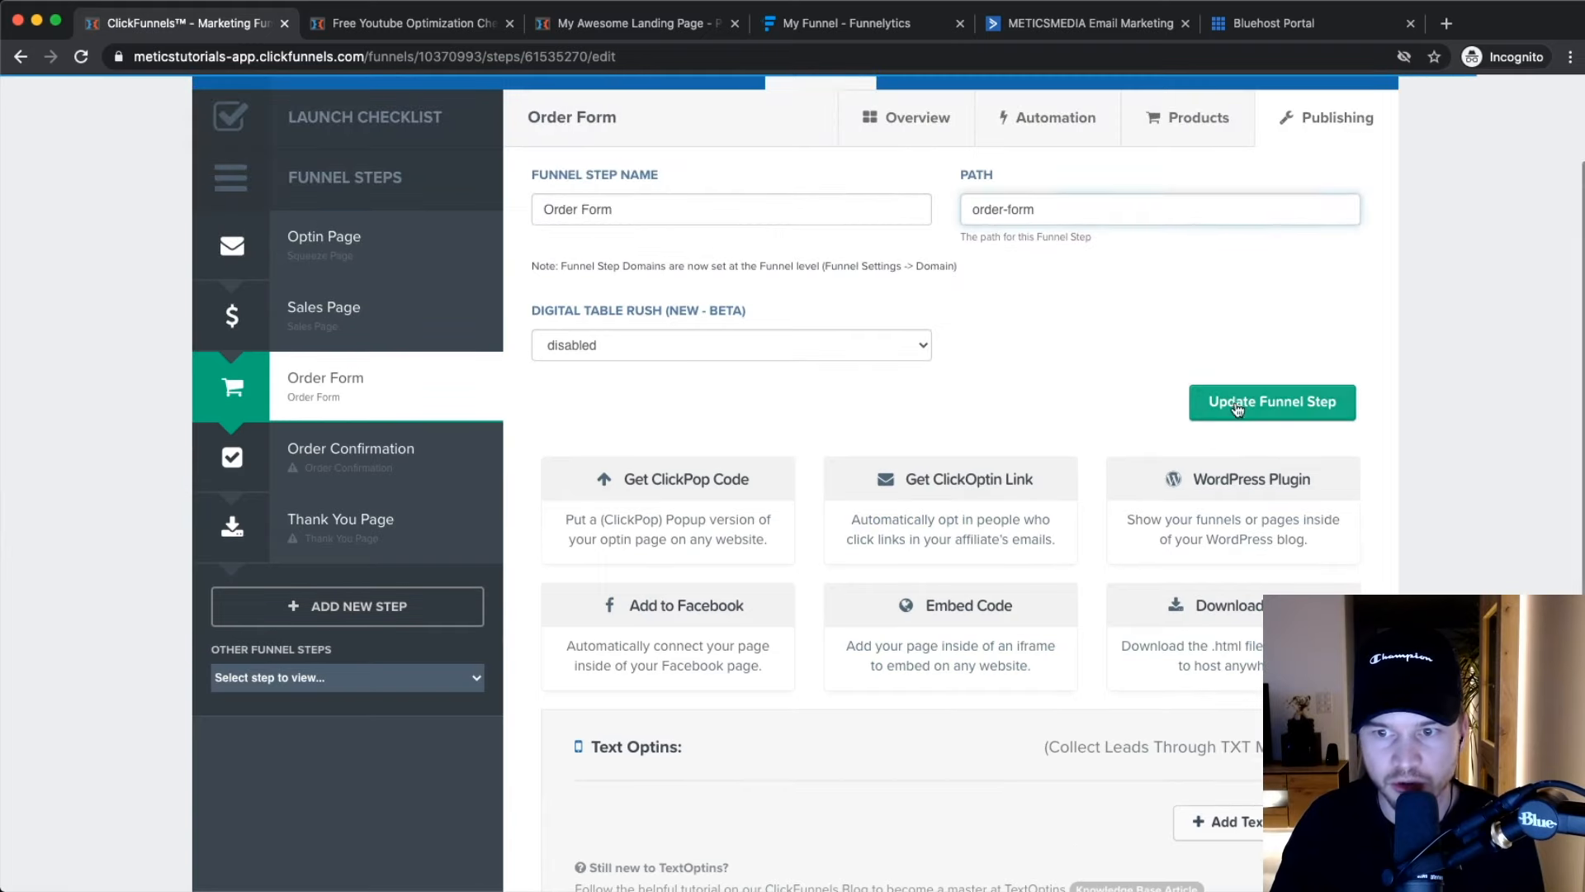
pyautogui.click(1271, 400)
pyautogui.scroll(2, 864, 487)
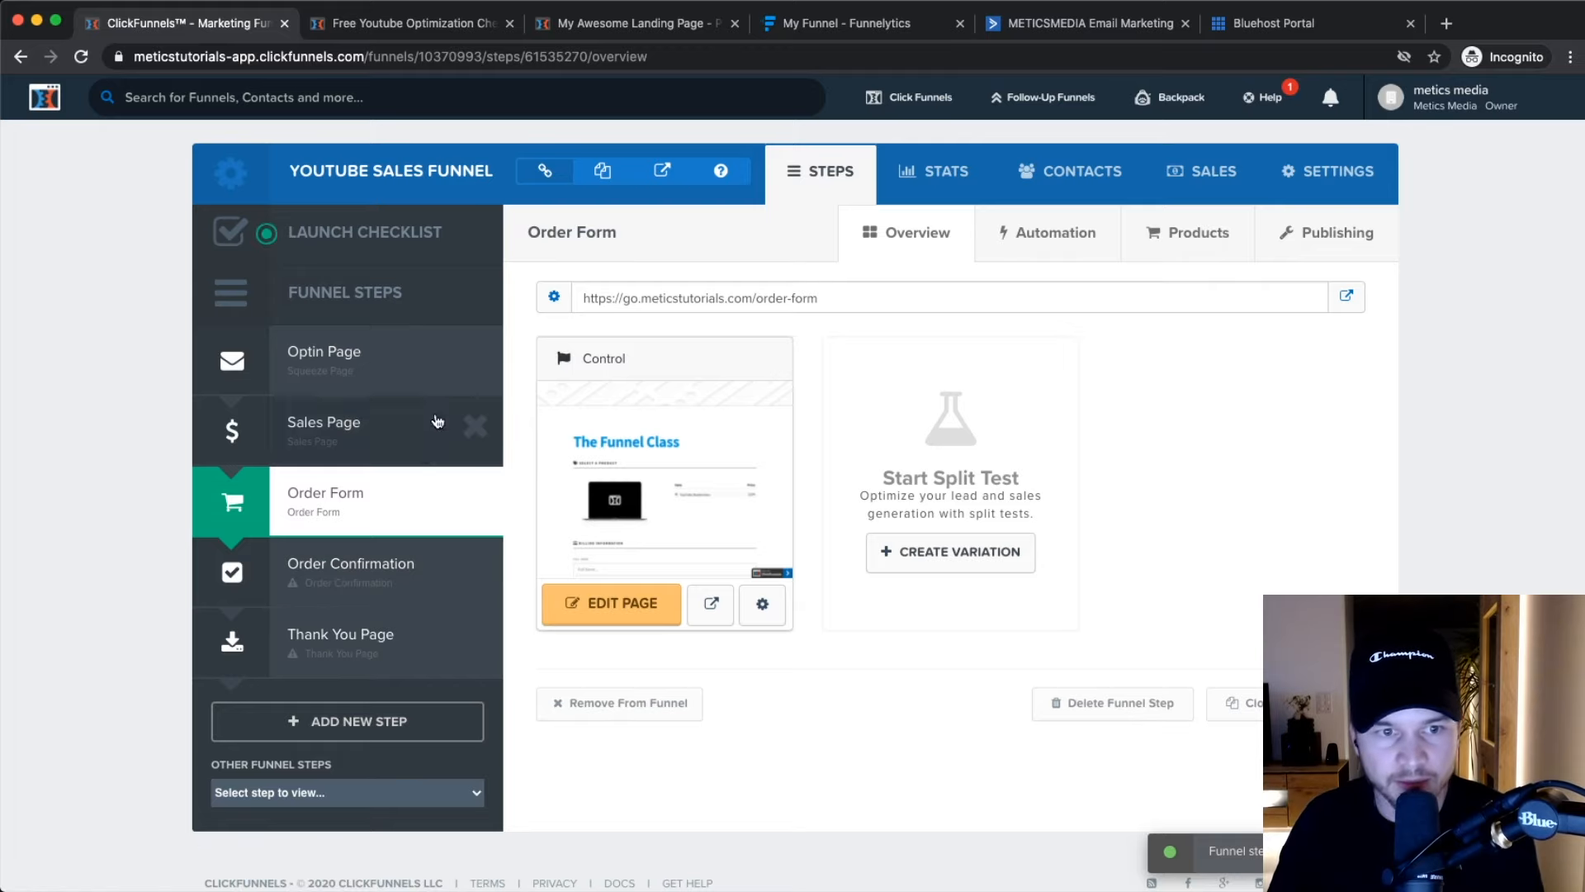
# Return to the Optin Page step and open the funnel's Settings tab.
pyautogui.click(355, 368)
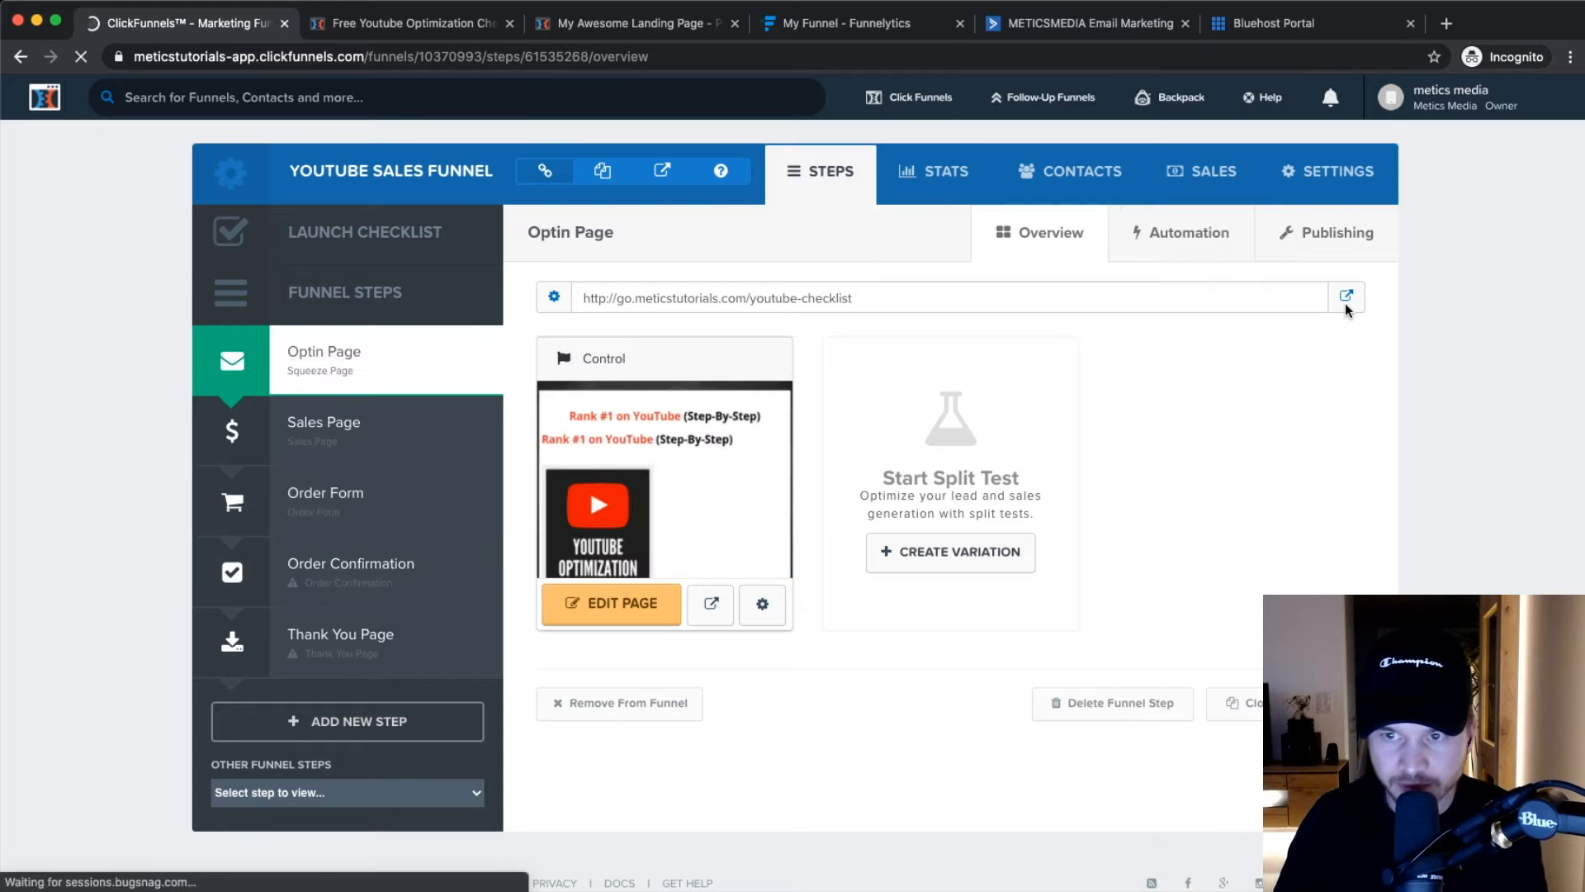
pyautogui.scroll(5, 1344, 174)
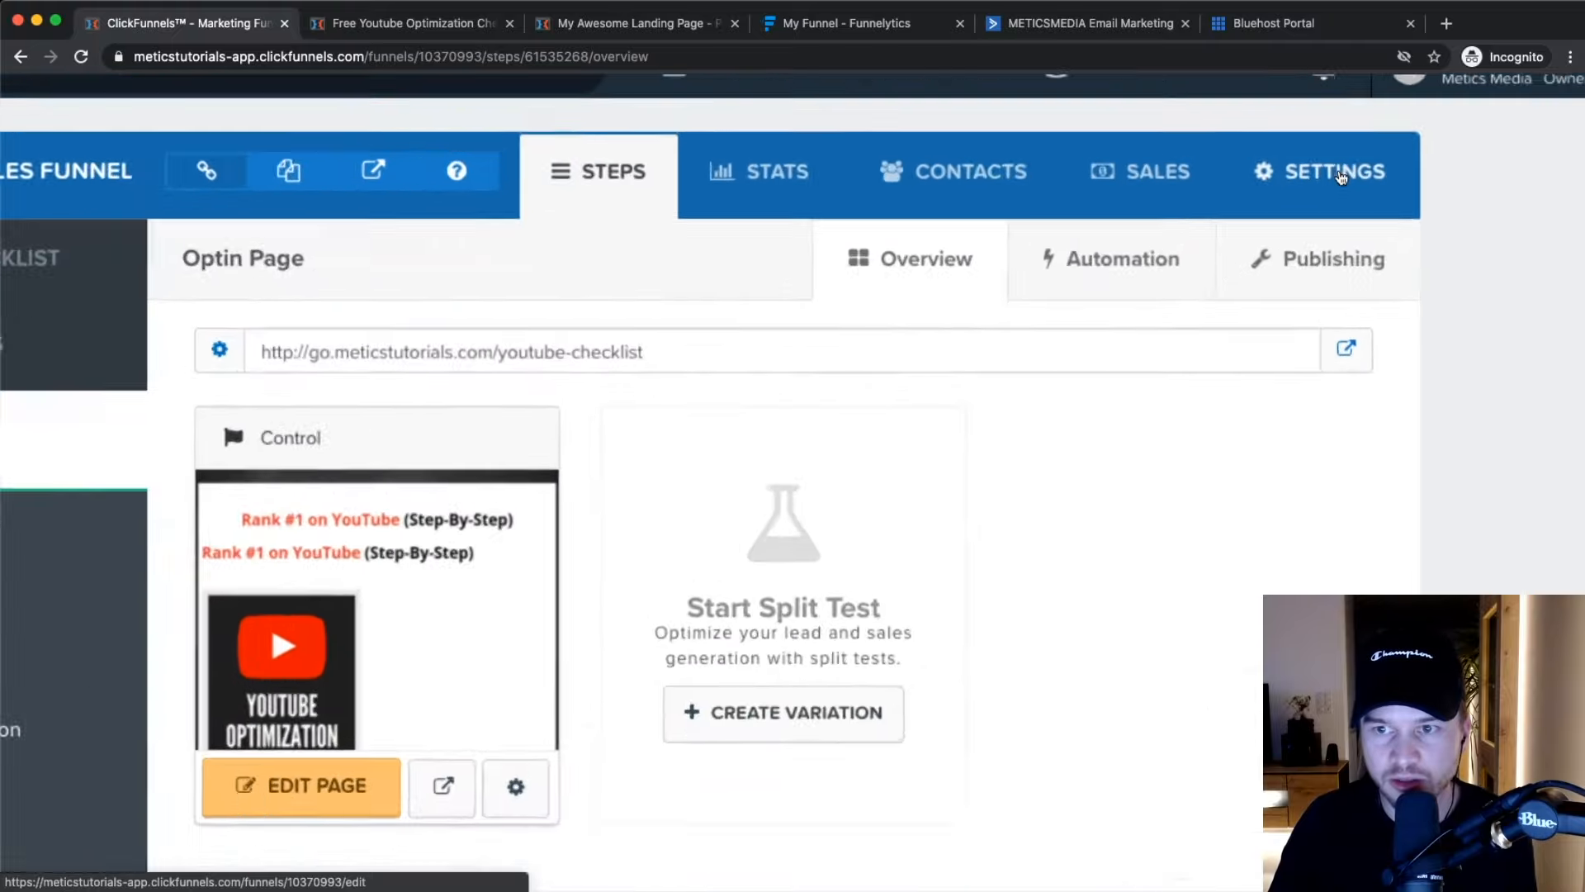
pyautogui.click(1331, 175)
pyautogui.scroll(-3, 1330, 180)
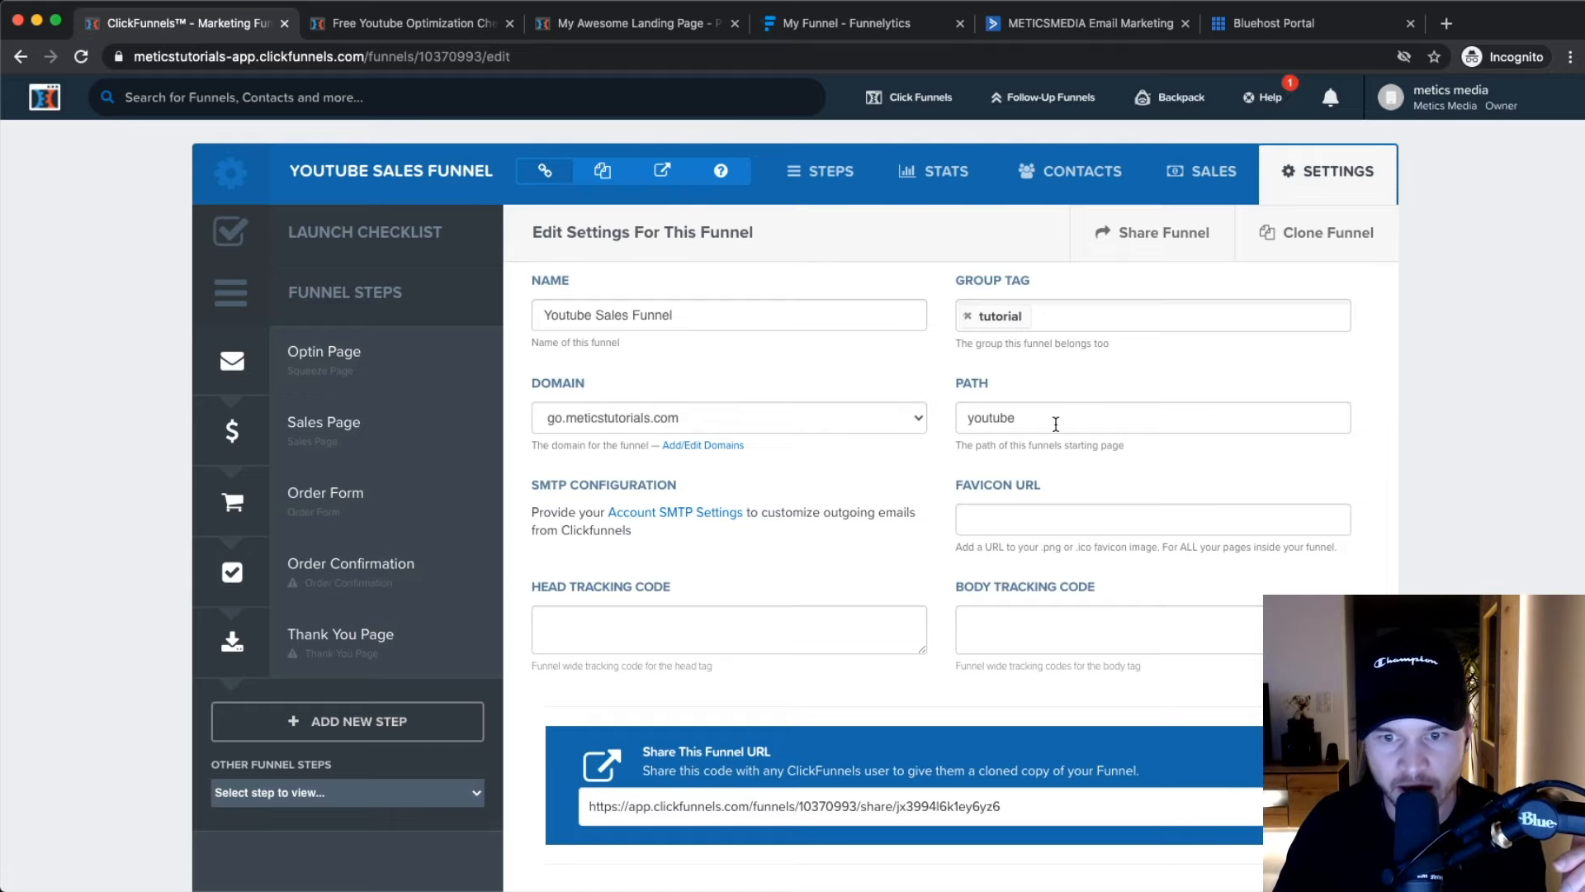
pyautogui.scroll(-3, 1050, 425)
# Review the favicon, head and body tracking code fields and the share-funnel URL.
pyautogui.click(1012, 388)
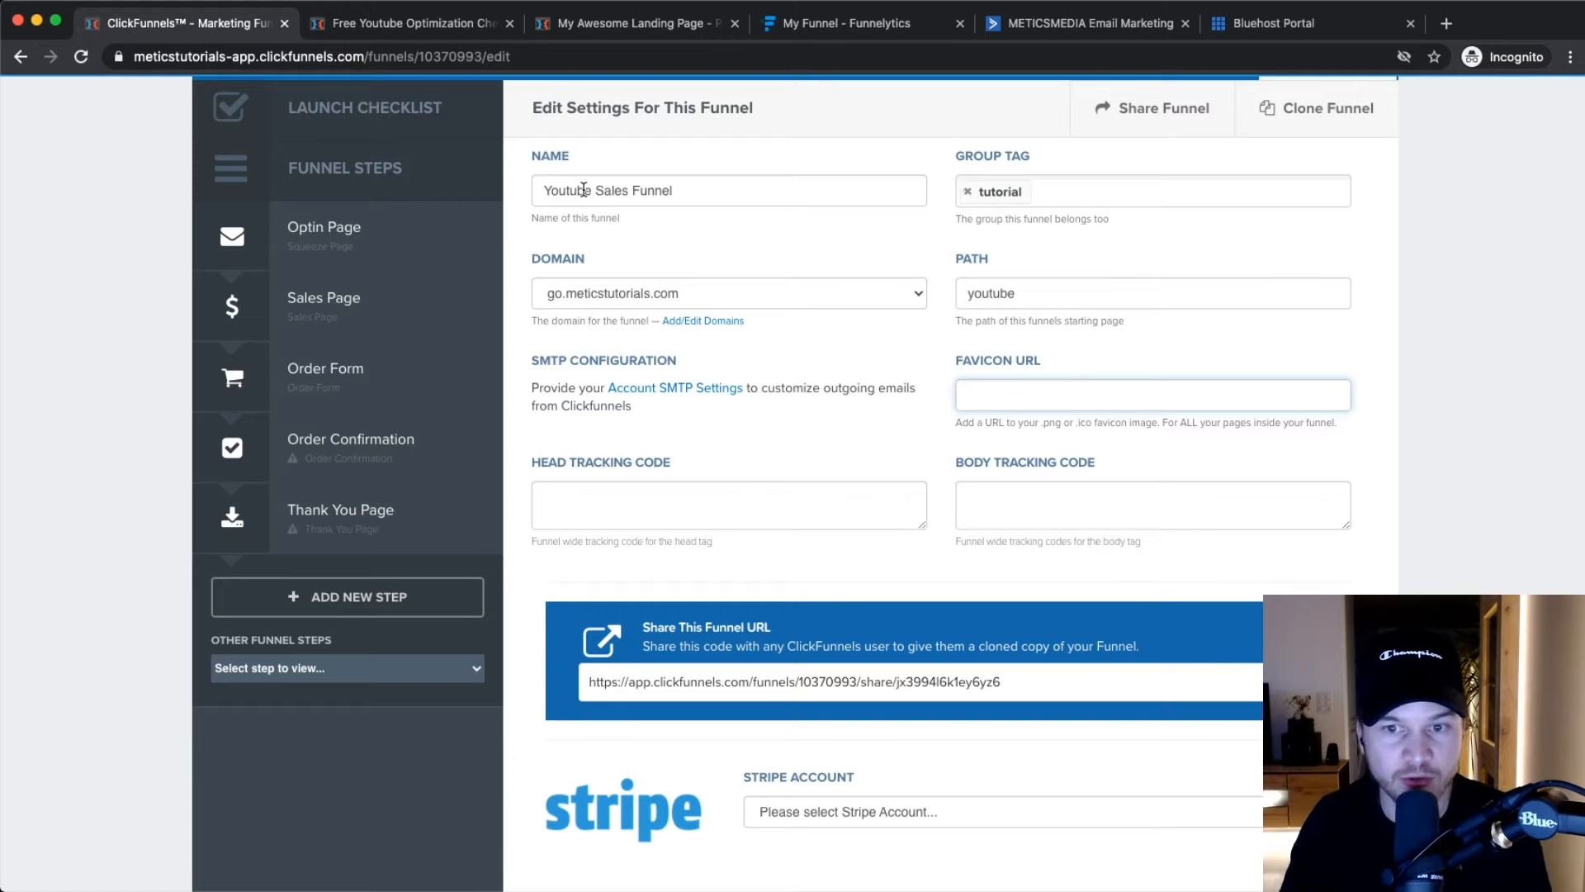
pyautogui.click(696, 498)
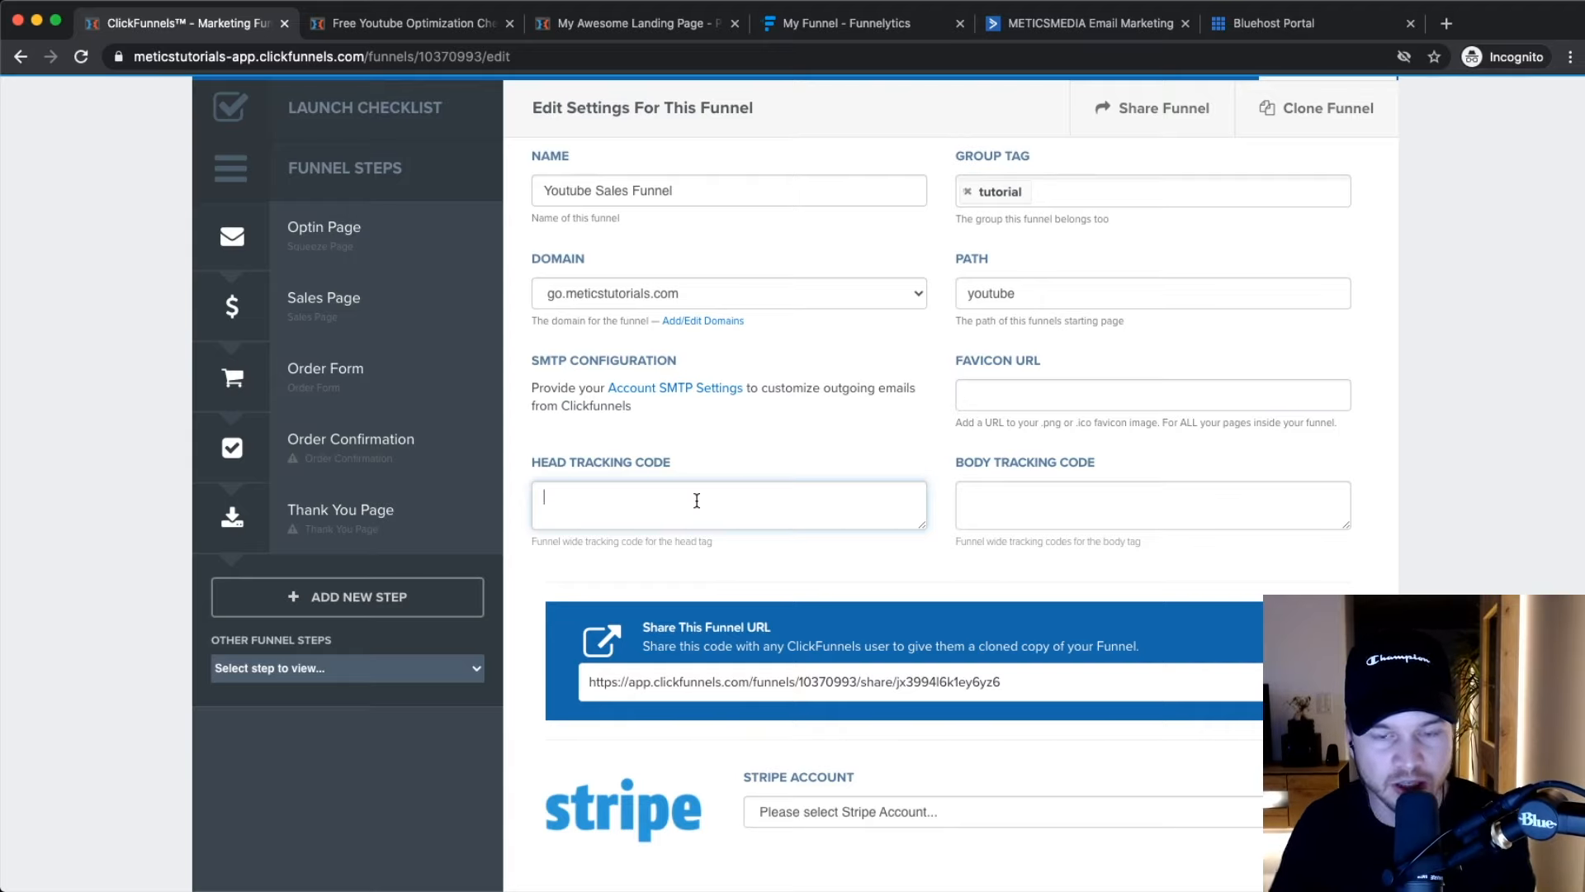
pyautogui.scroll(2, 696, 500)
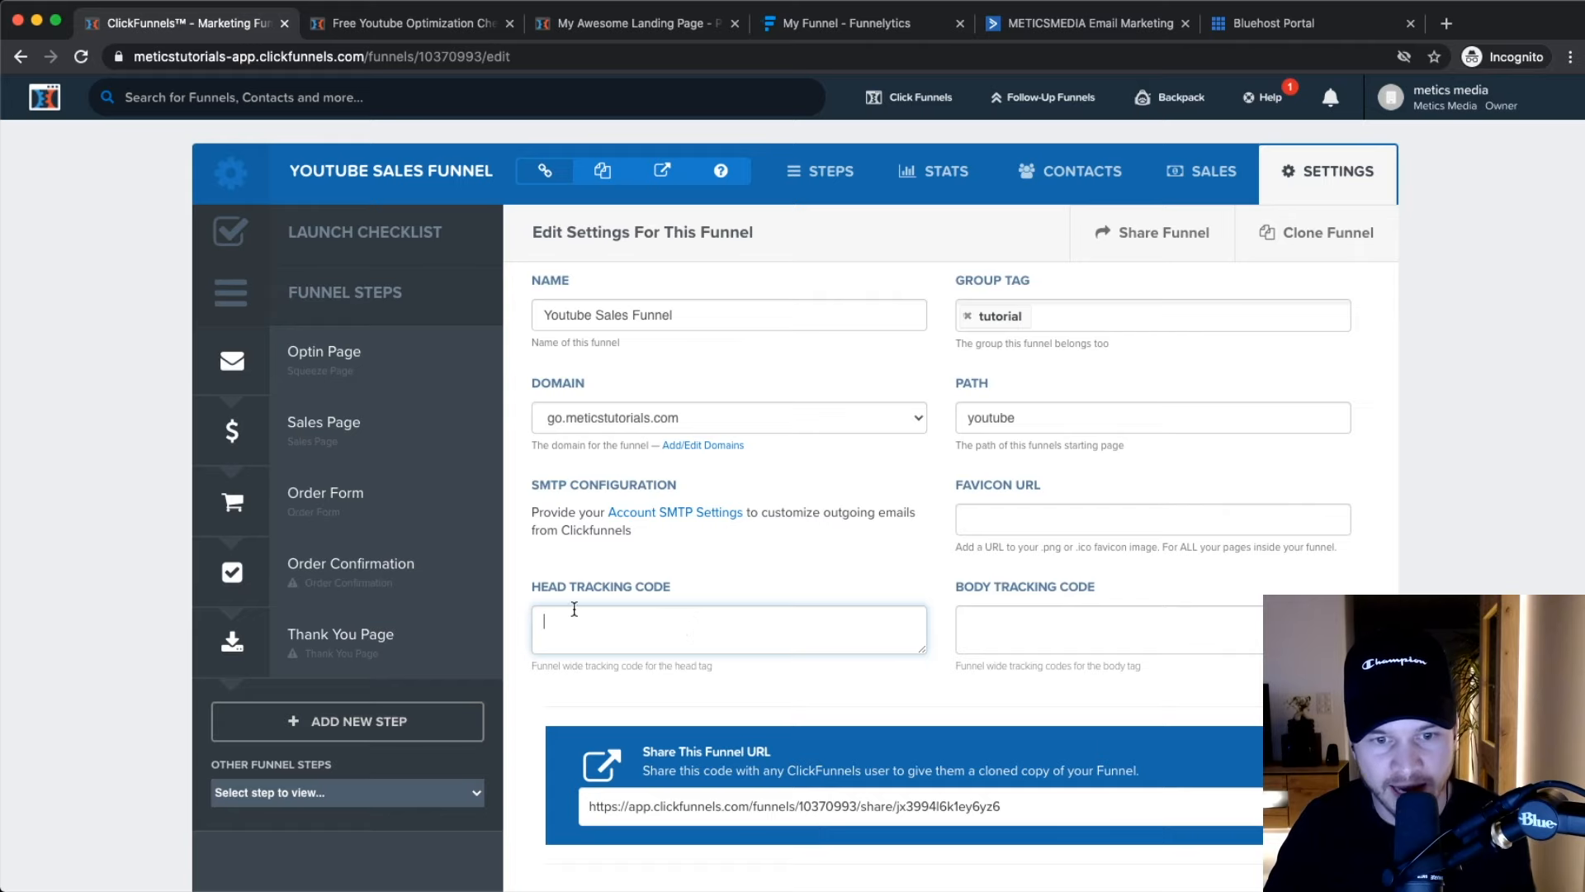
pyautogui.click(1013, 632)
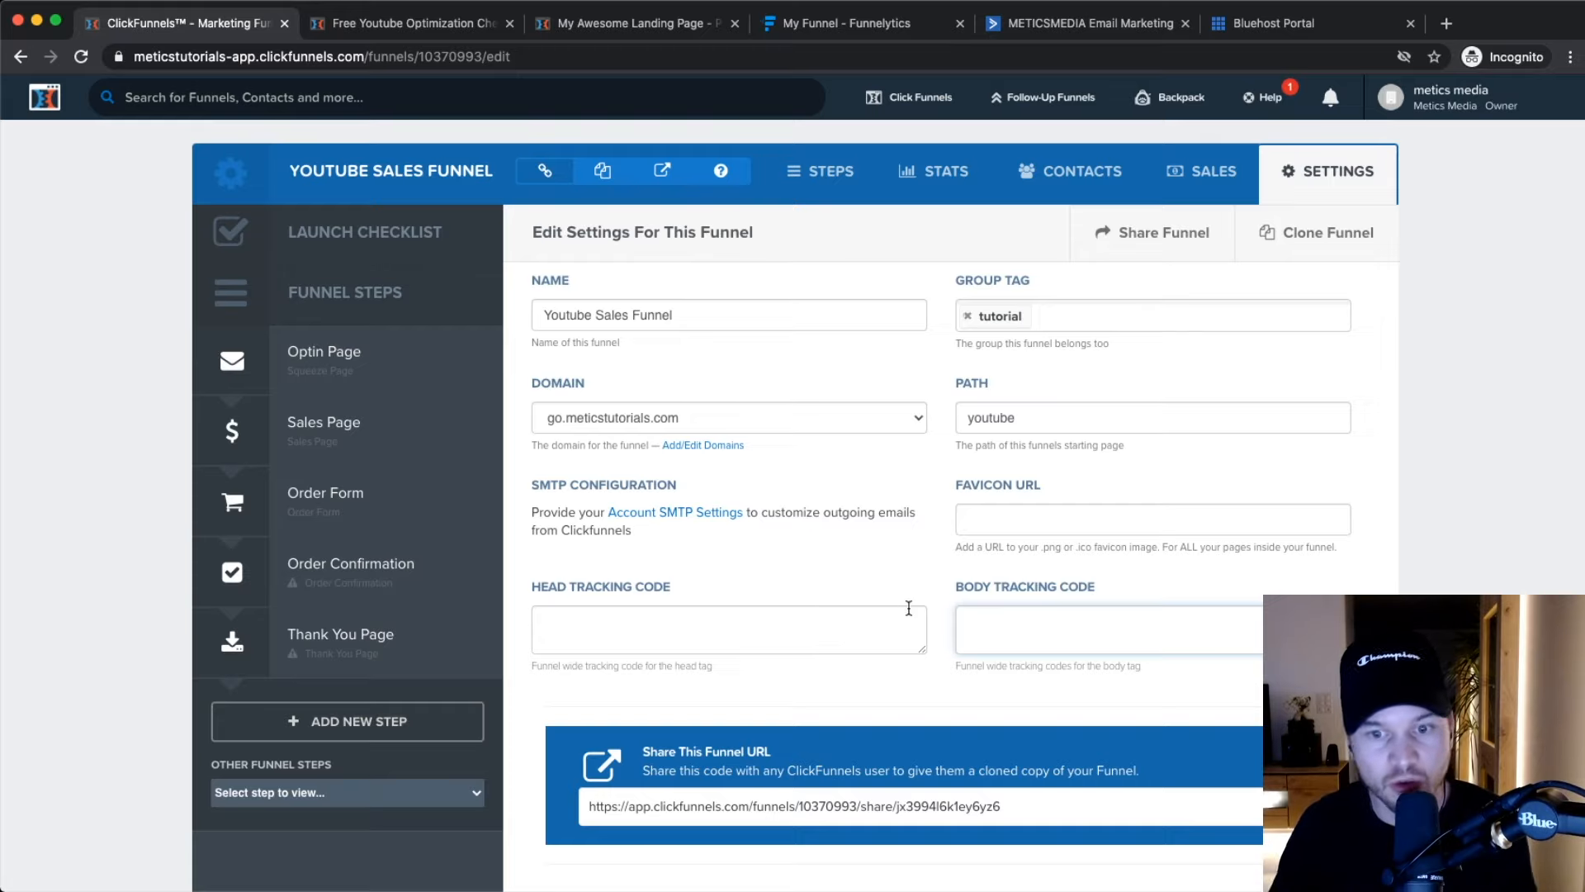
pyautogui.scroll(-5, 834, 503)
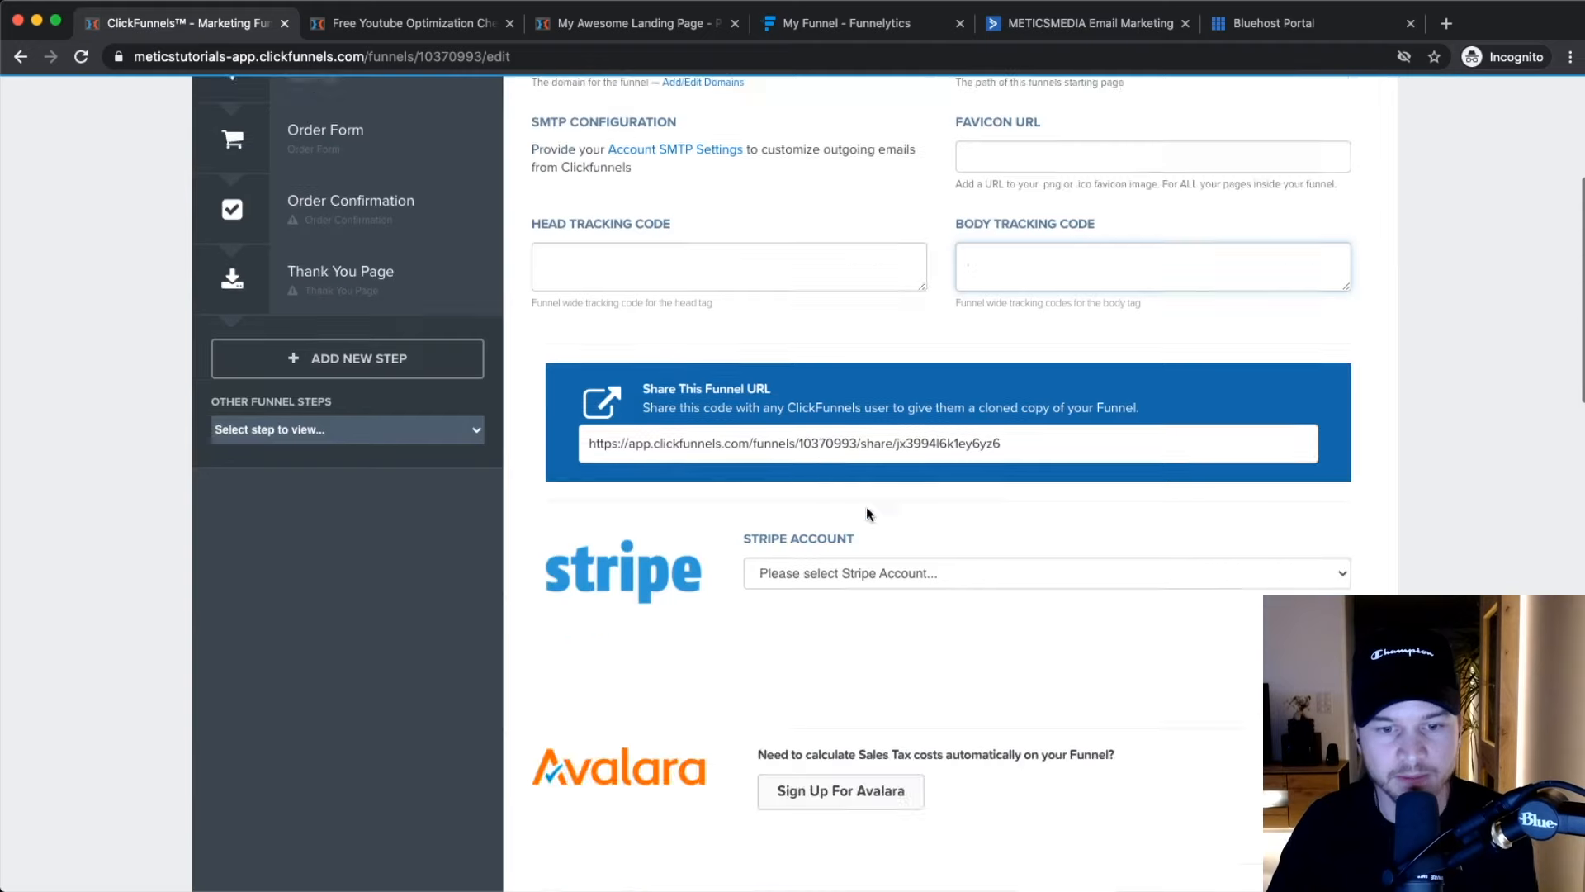
pyautogui.click(890, 447)
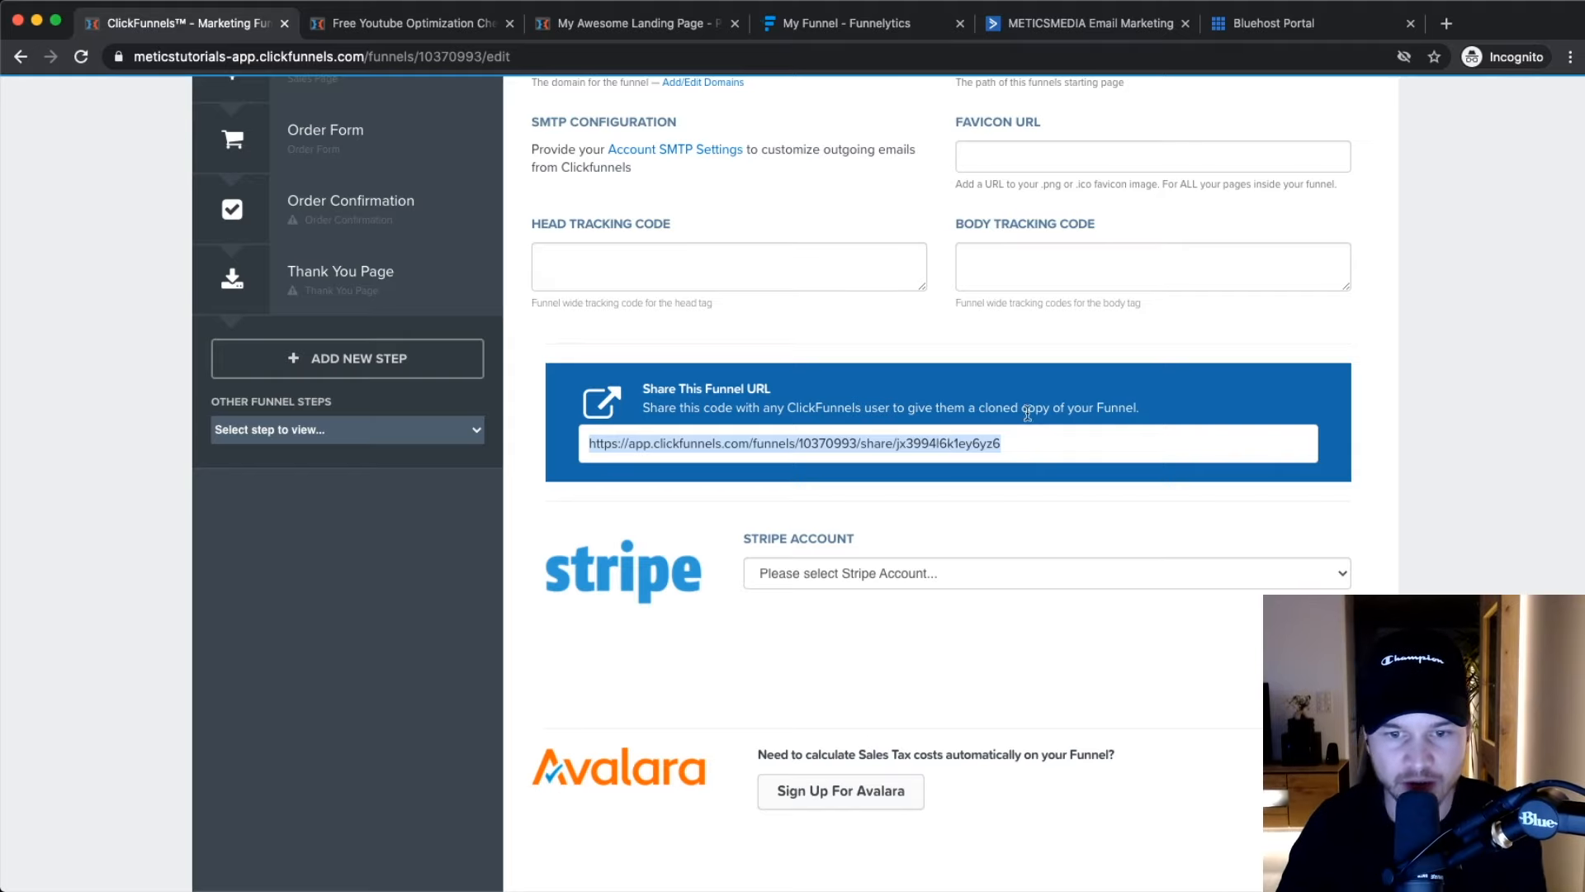
pyautogui.scroll(-3, 916, 458)
# Choose the Stripe account as the funnel's payment account.
pyautogui.click(887, 421)
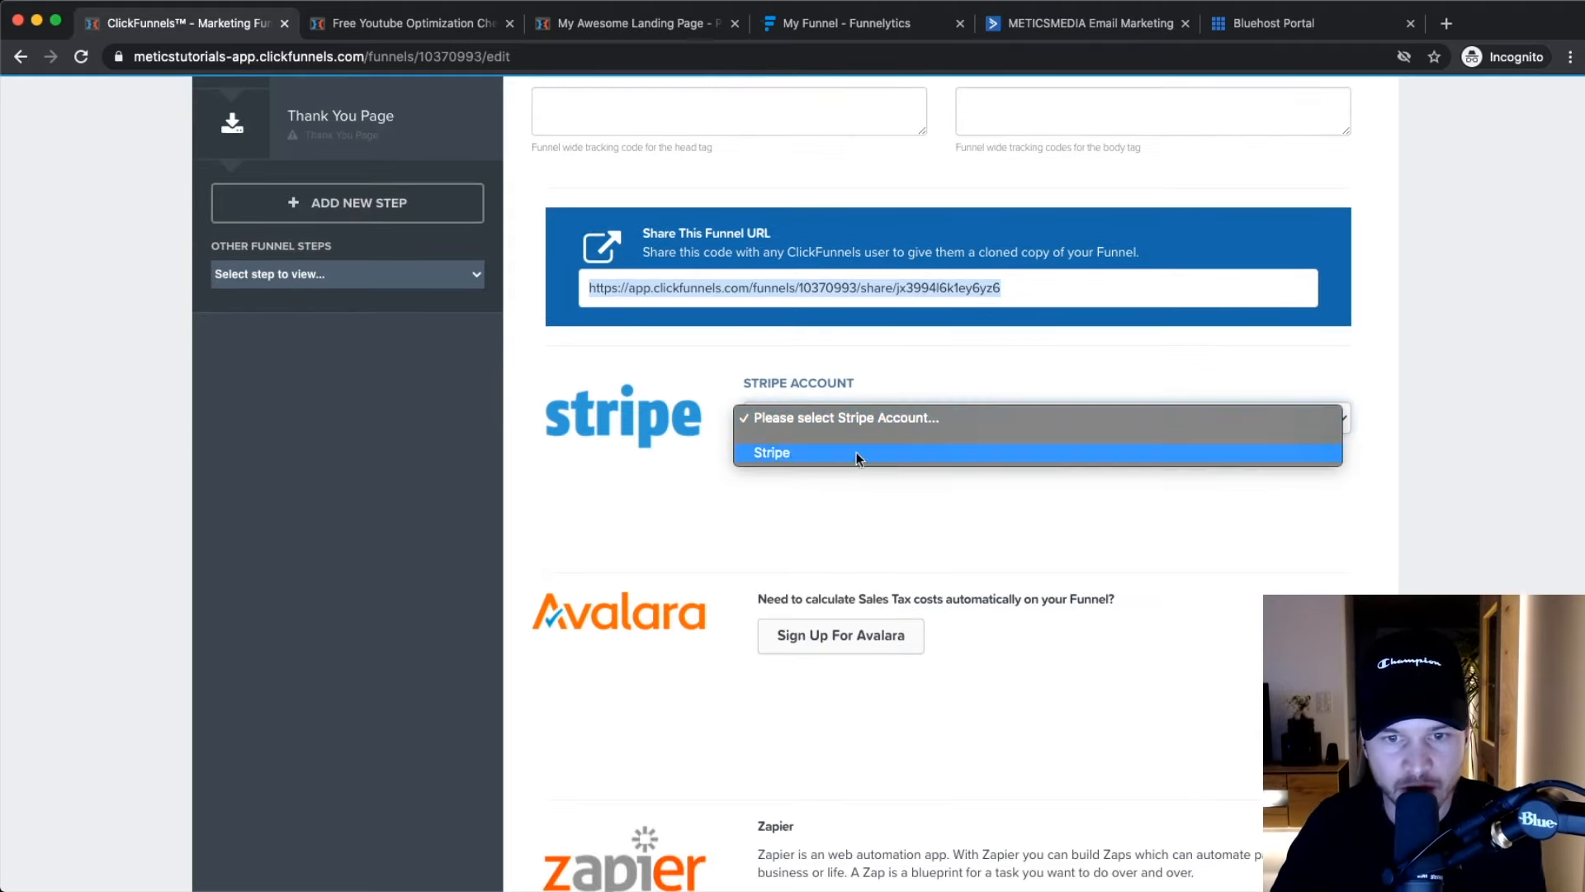
pyautogui.click(855, 452)
pyautogui.click(804, 425)
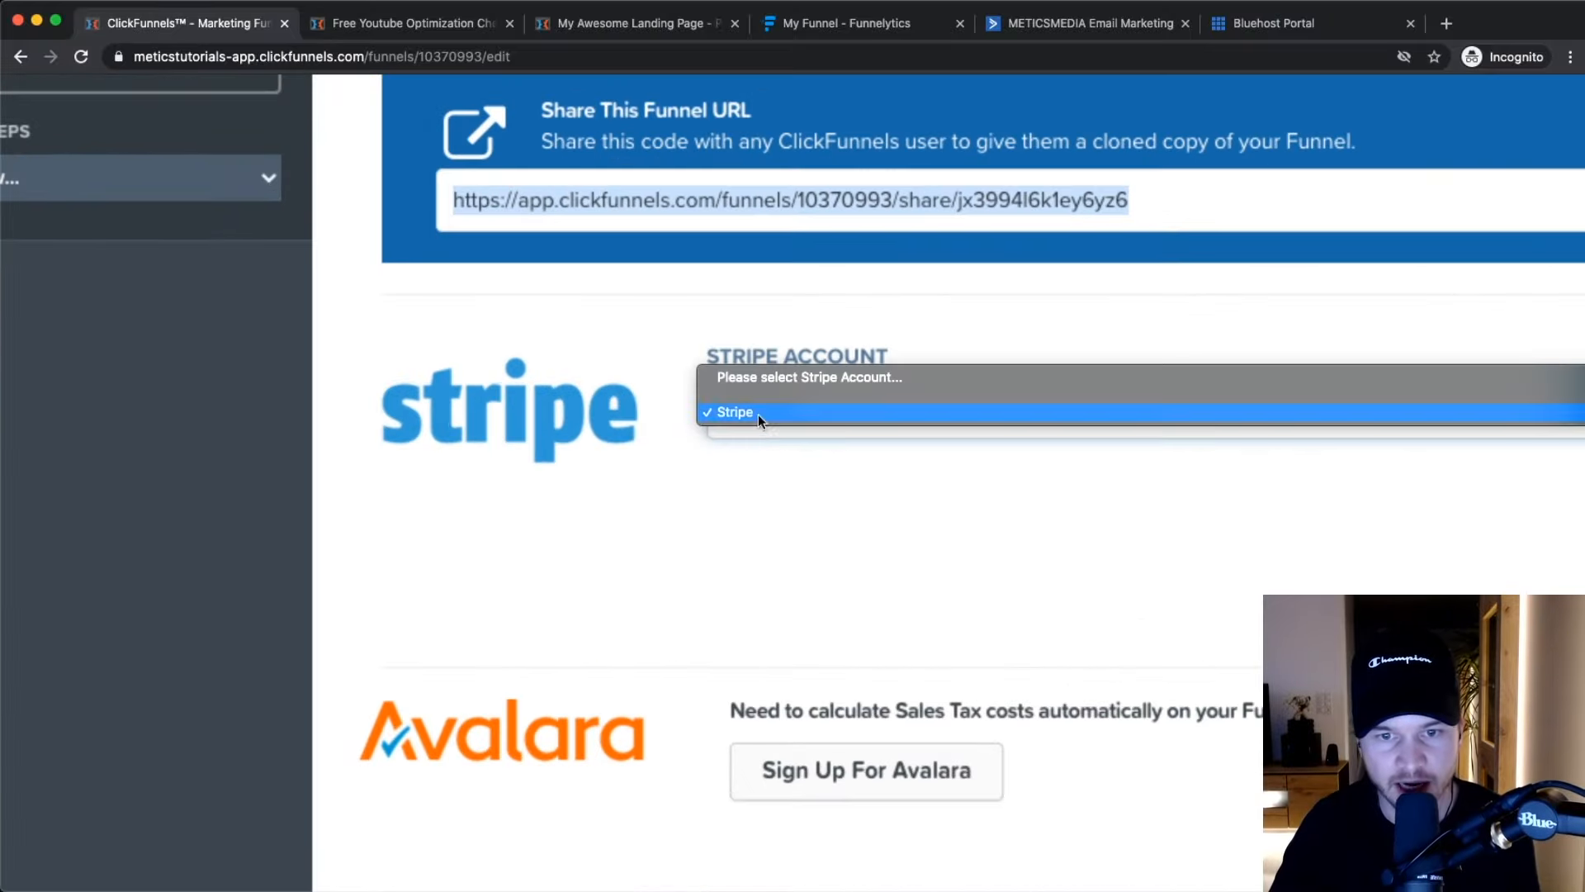
pyautogui.click(759, 413)
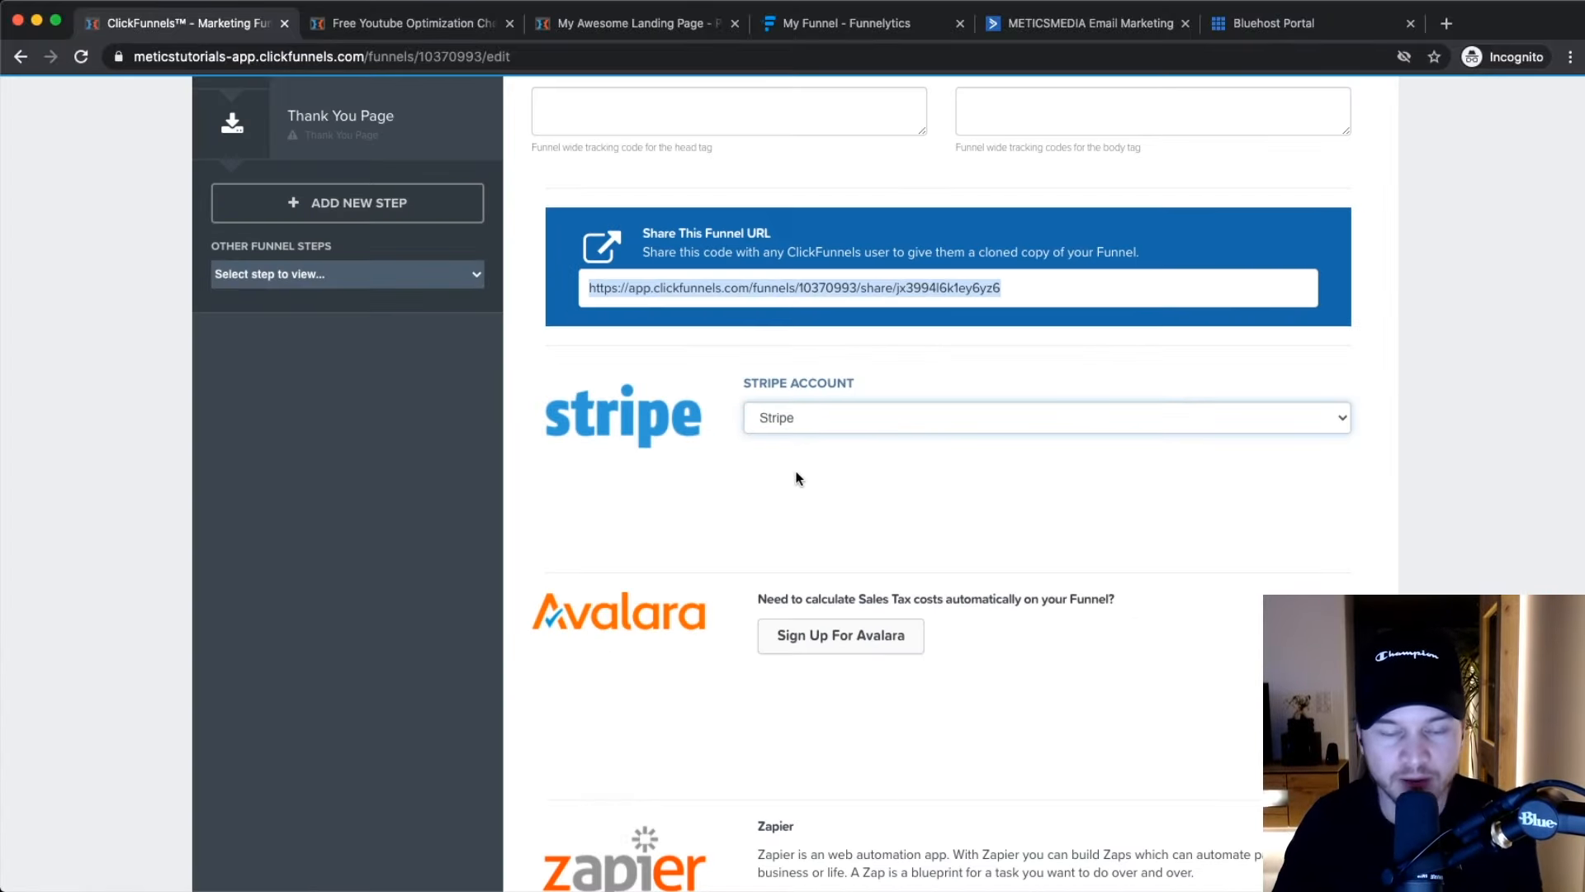
# Save the funnel settings with Save And Update at the bottom of the page.
pyautogui.scroll(-3, 798, 477)
pyautogui.scroll(-1, 684, 460)
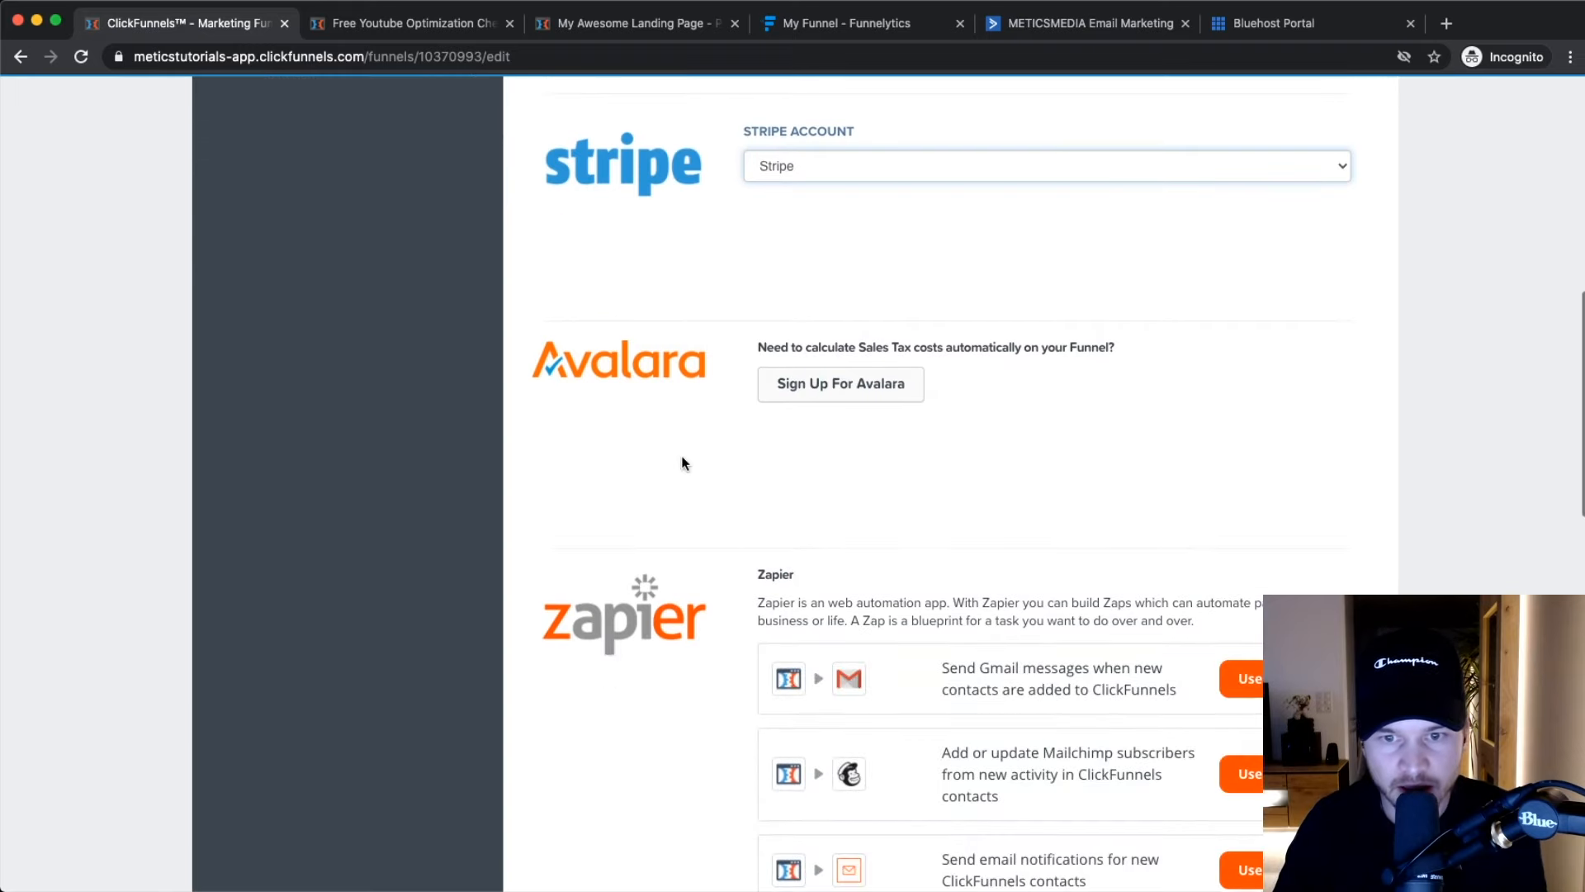
pyautogui.scroll(-2, 937, 433)
pyautogui.scroll(-5, 900, 389)
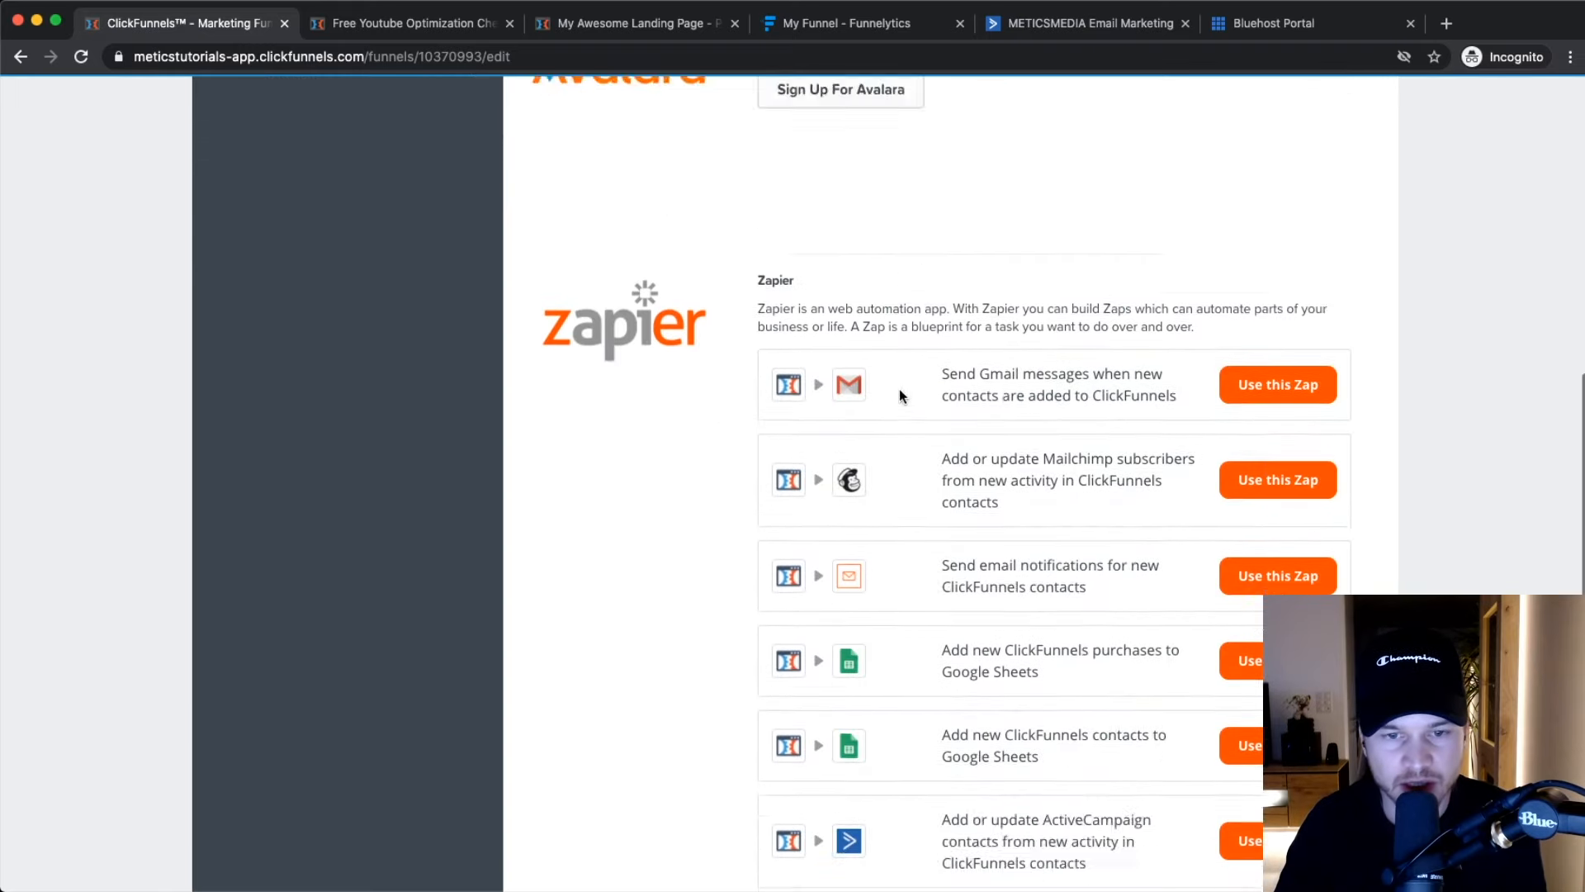
pyautogui.scroll(-9, 751, 448)
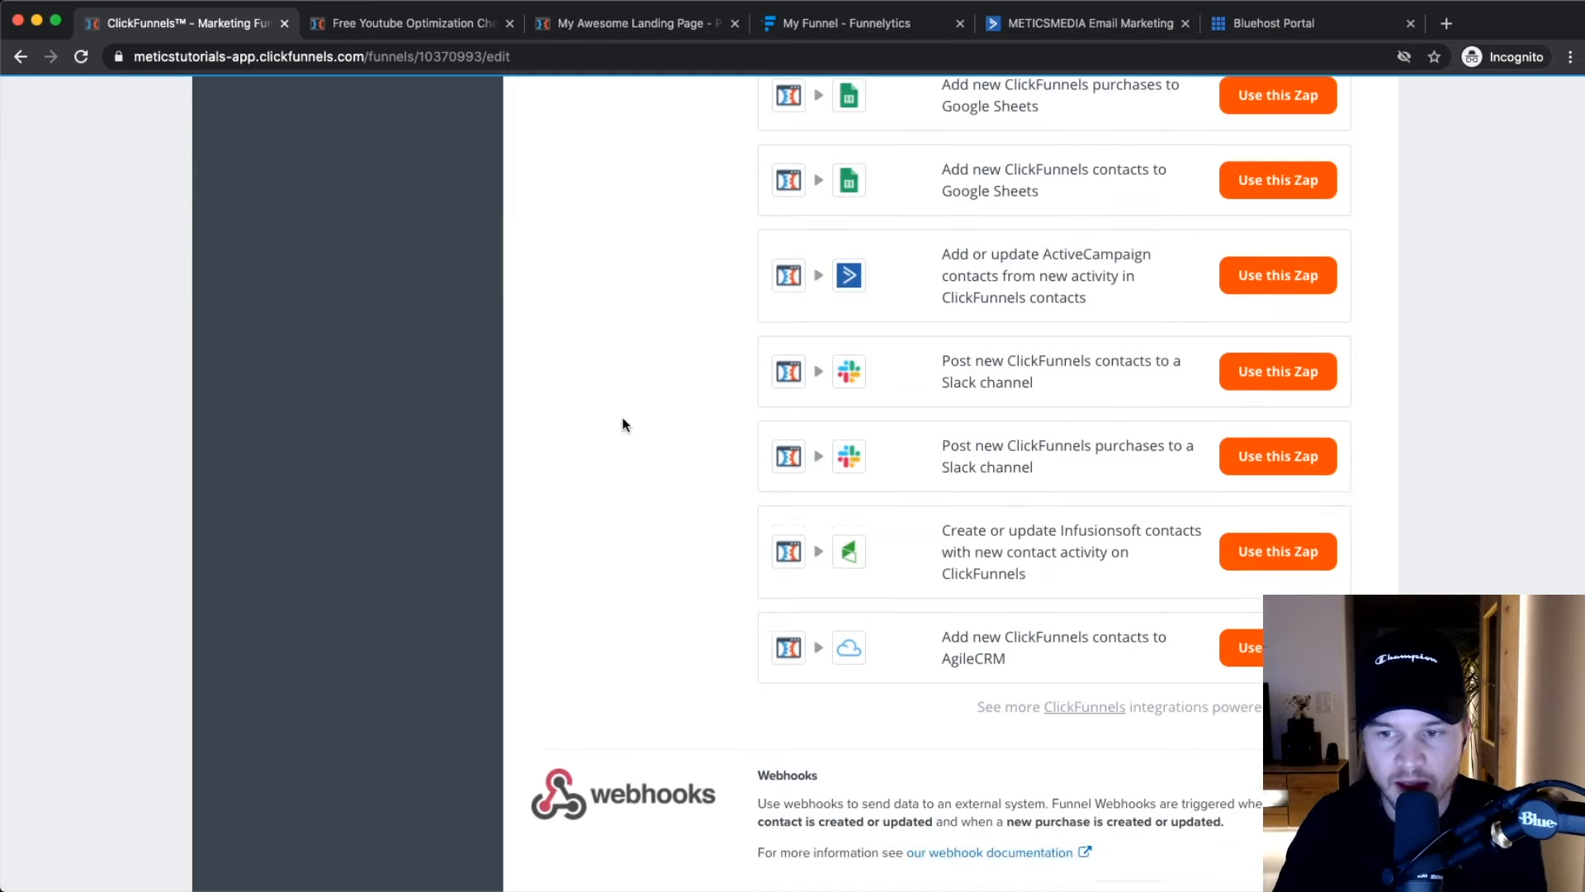
pyautogui.scroll(-3, 579, 369)
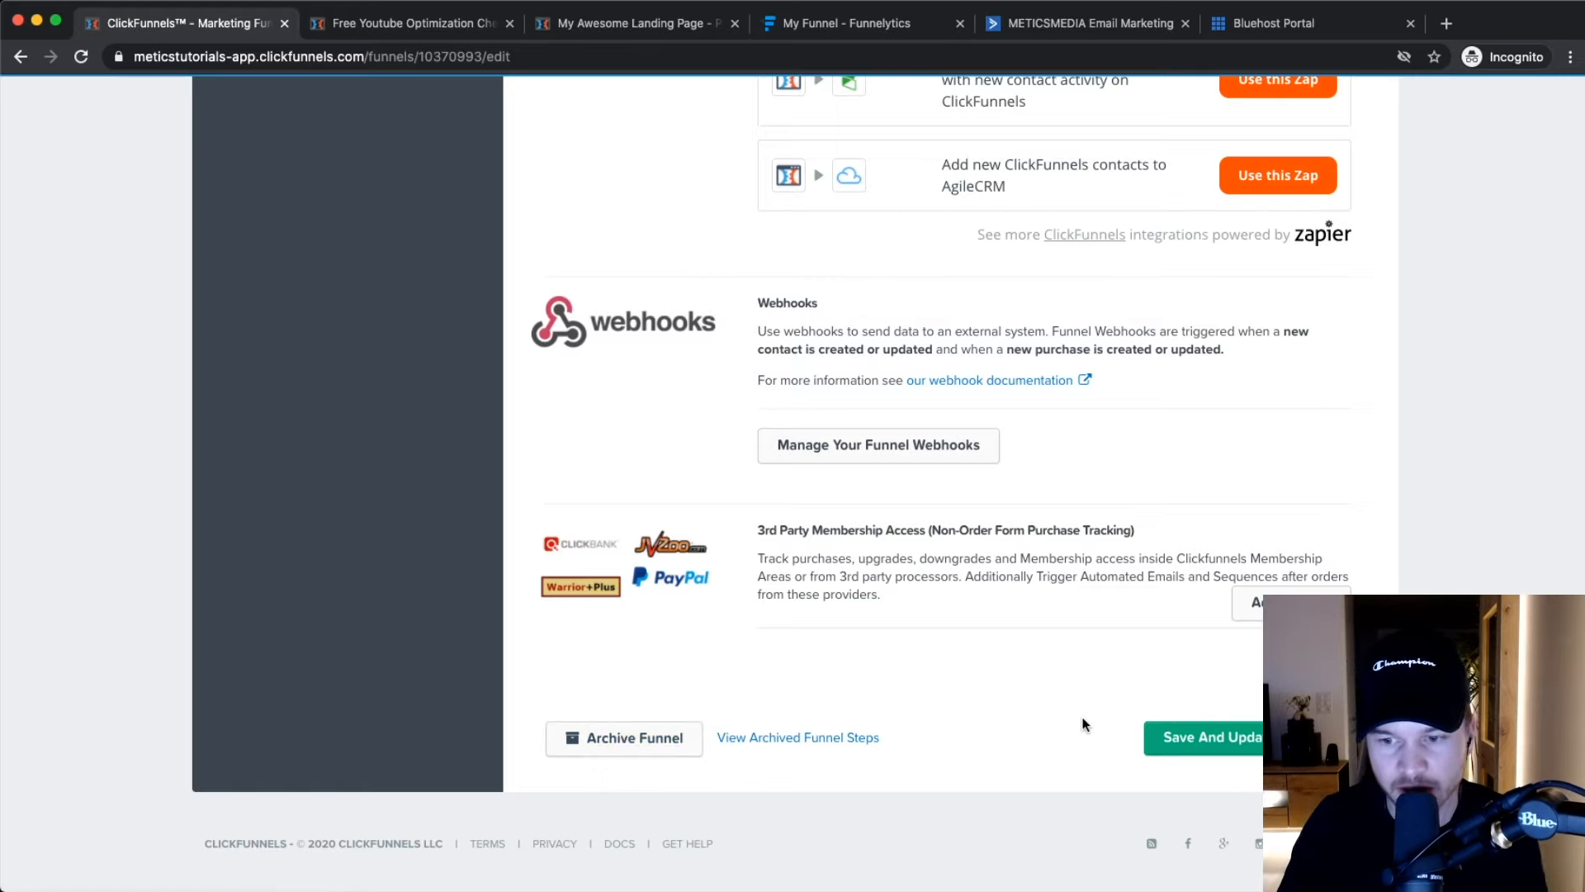
pyautogui.click(1167, 737)
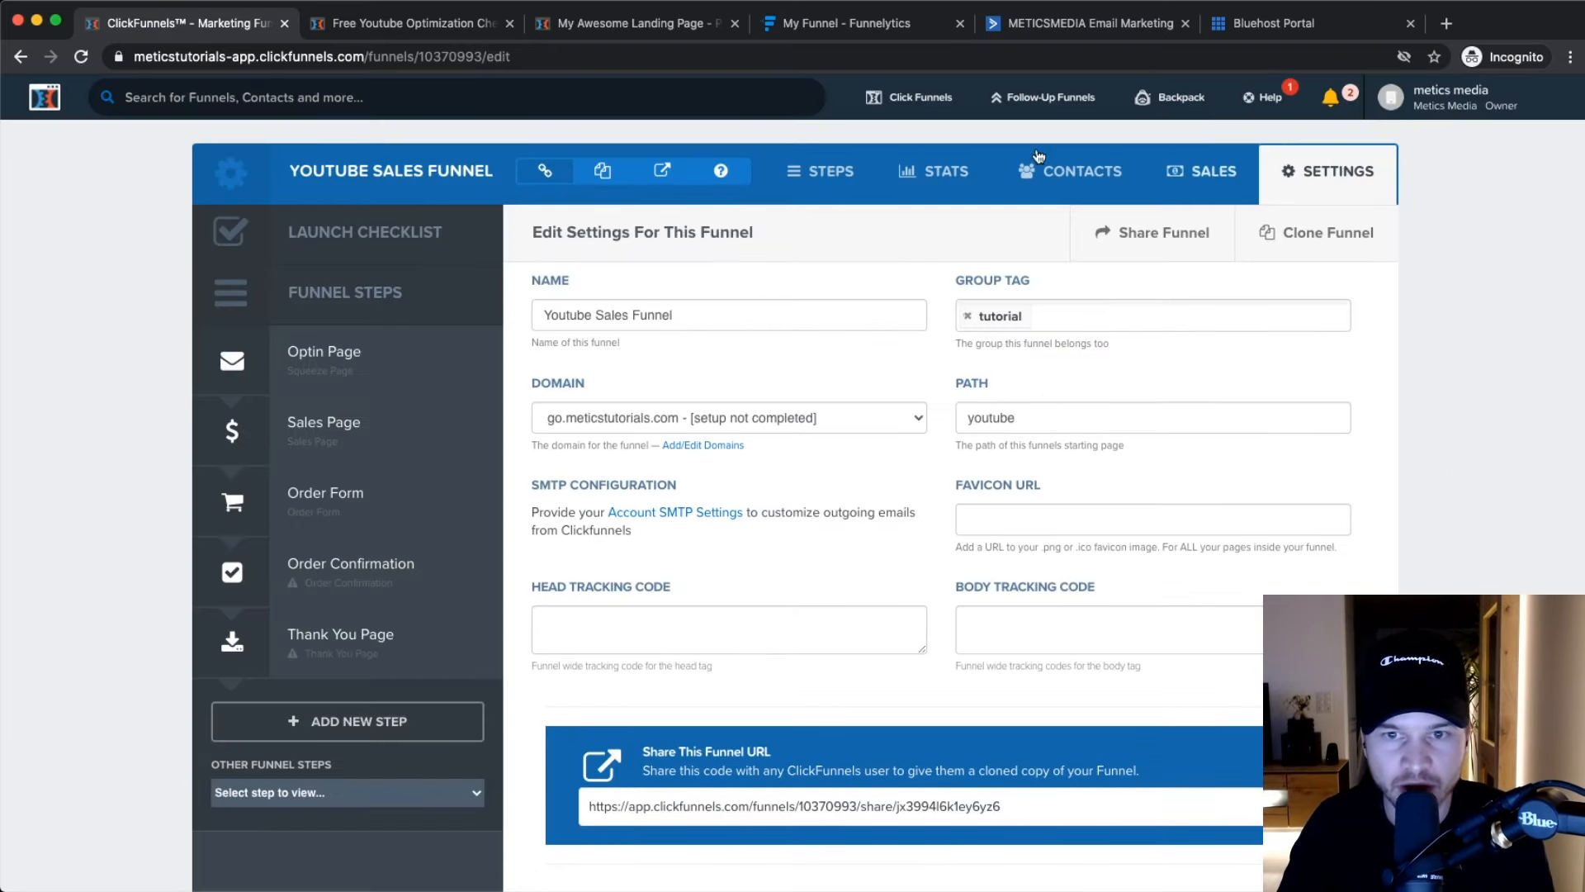
# Look through the funnel's stats, then return to the Optin Page step overview.
pyautogui.click(950, 175)
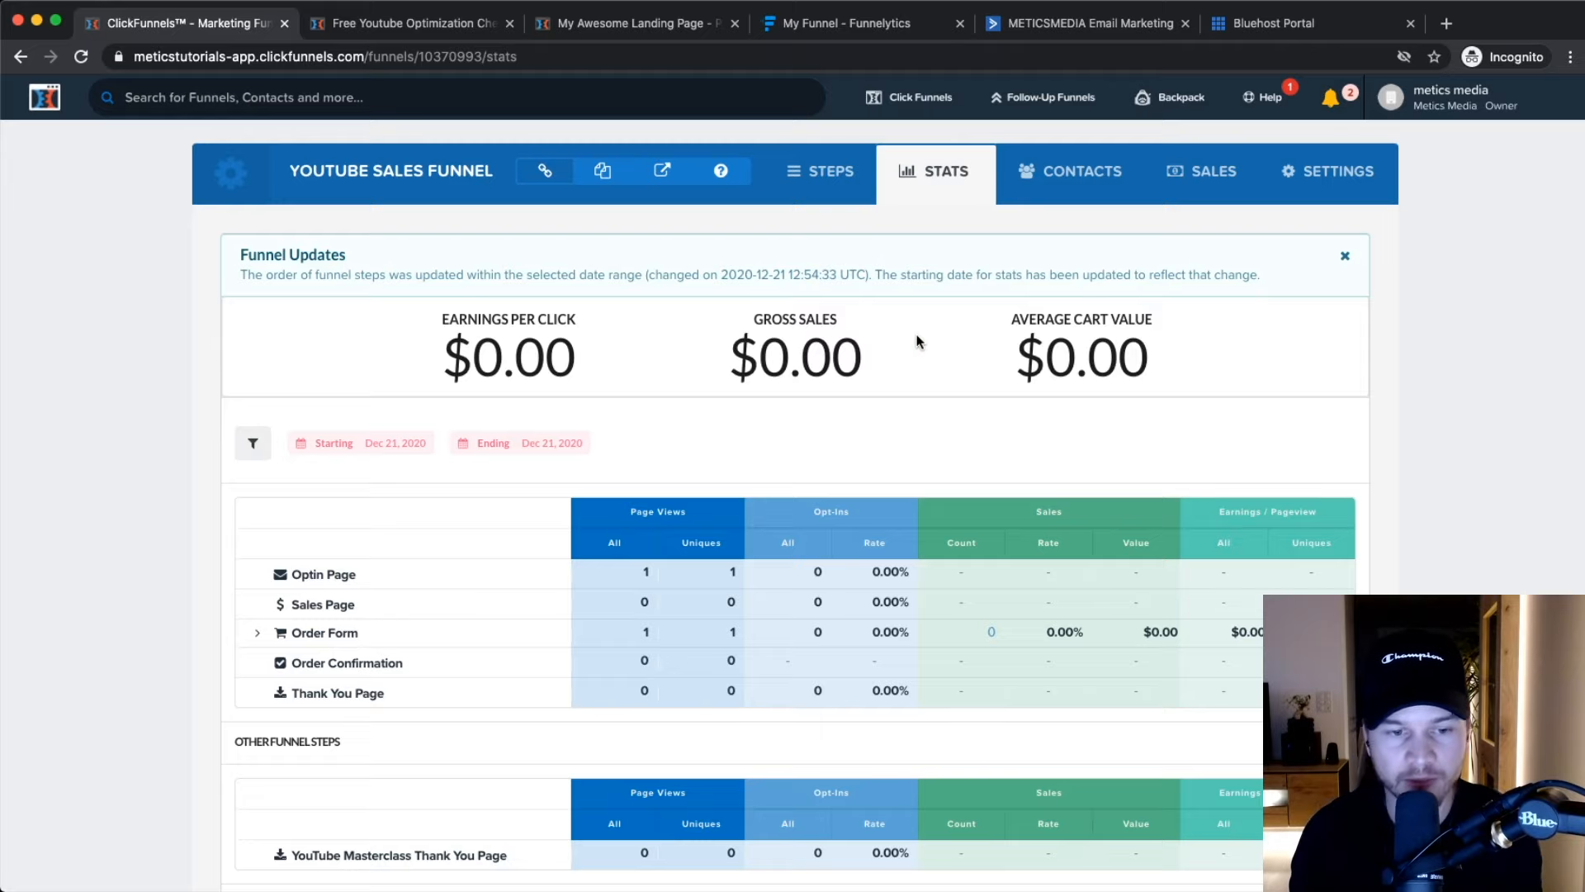
pyautogui.scroll(-3, 908, 388)
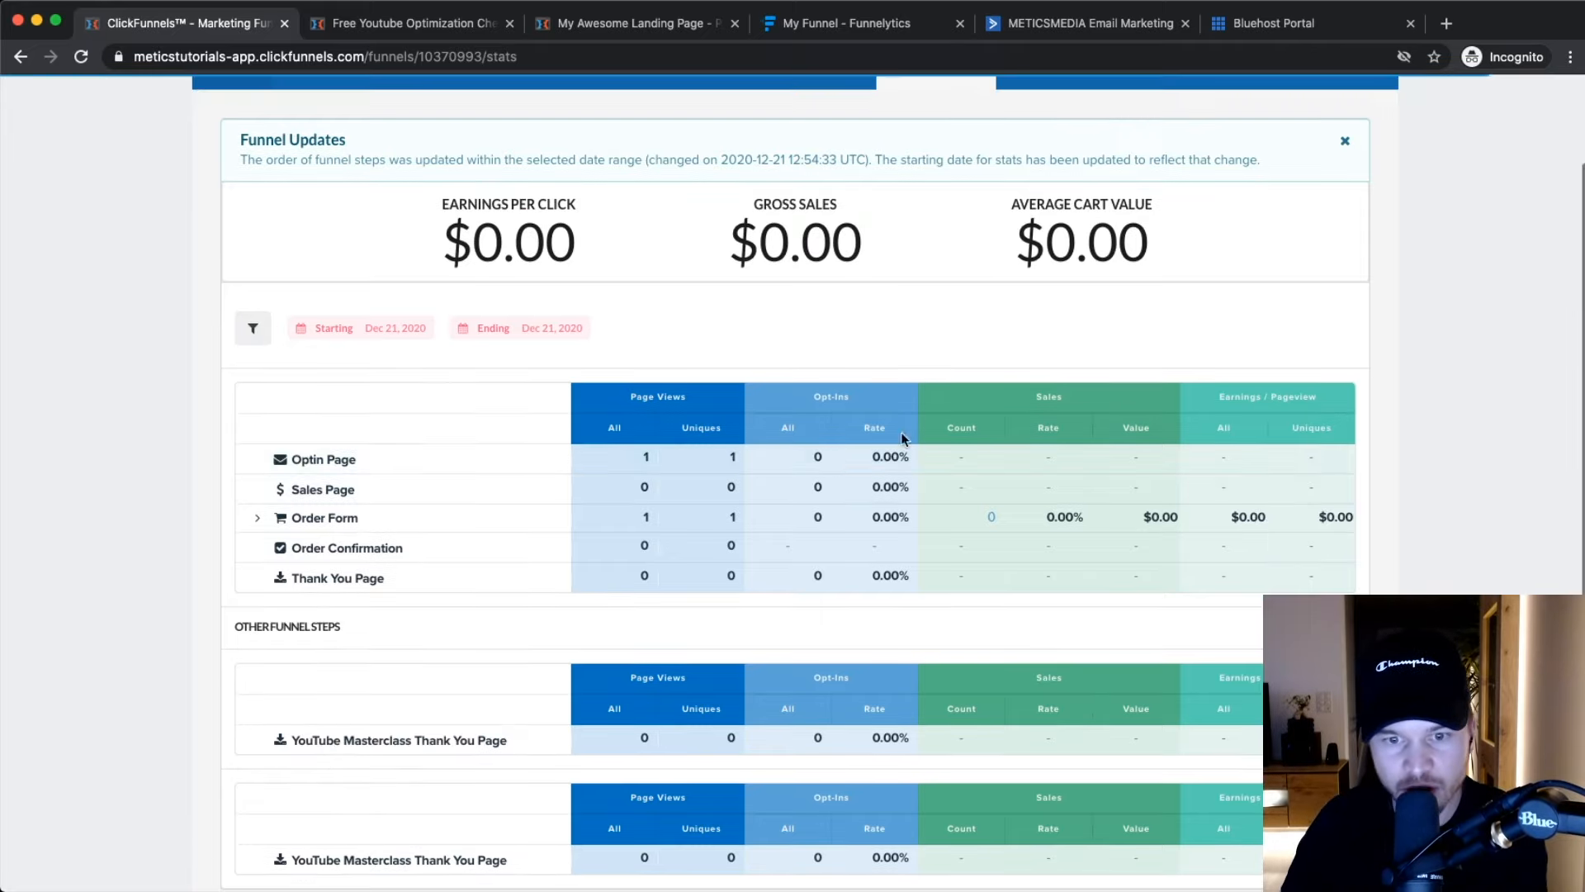
pyautogui.scroll(-3, 859, 507)
pyautogui.scroll(5, 853, 509)
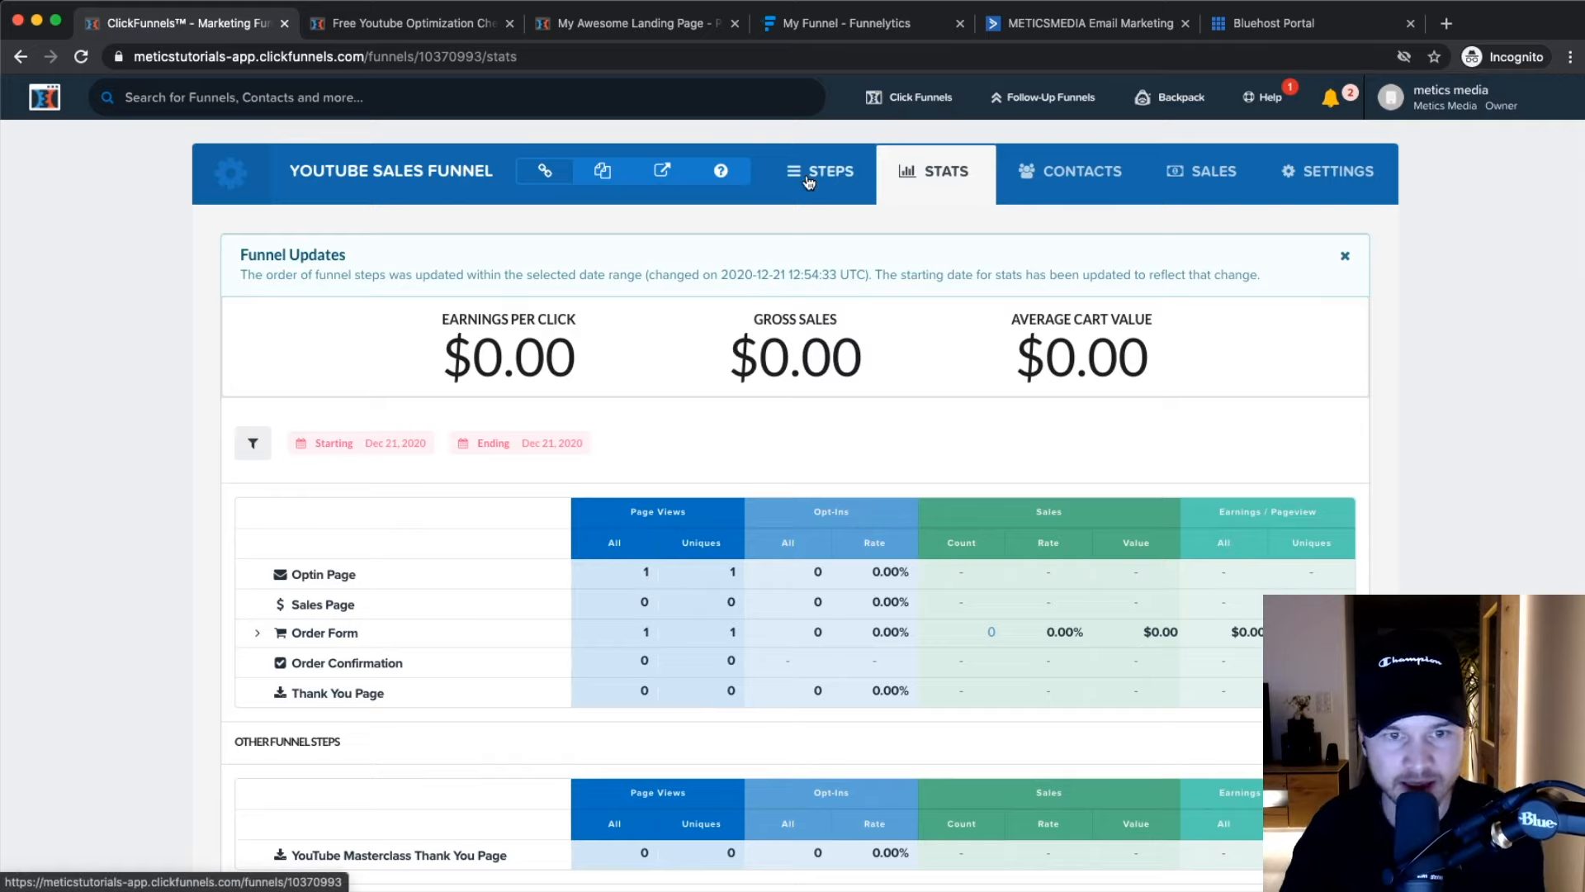
pyautogui.click(846, 191)
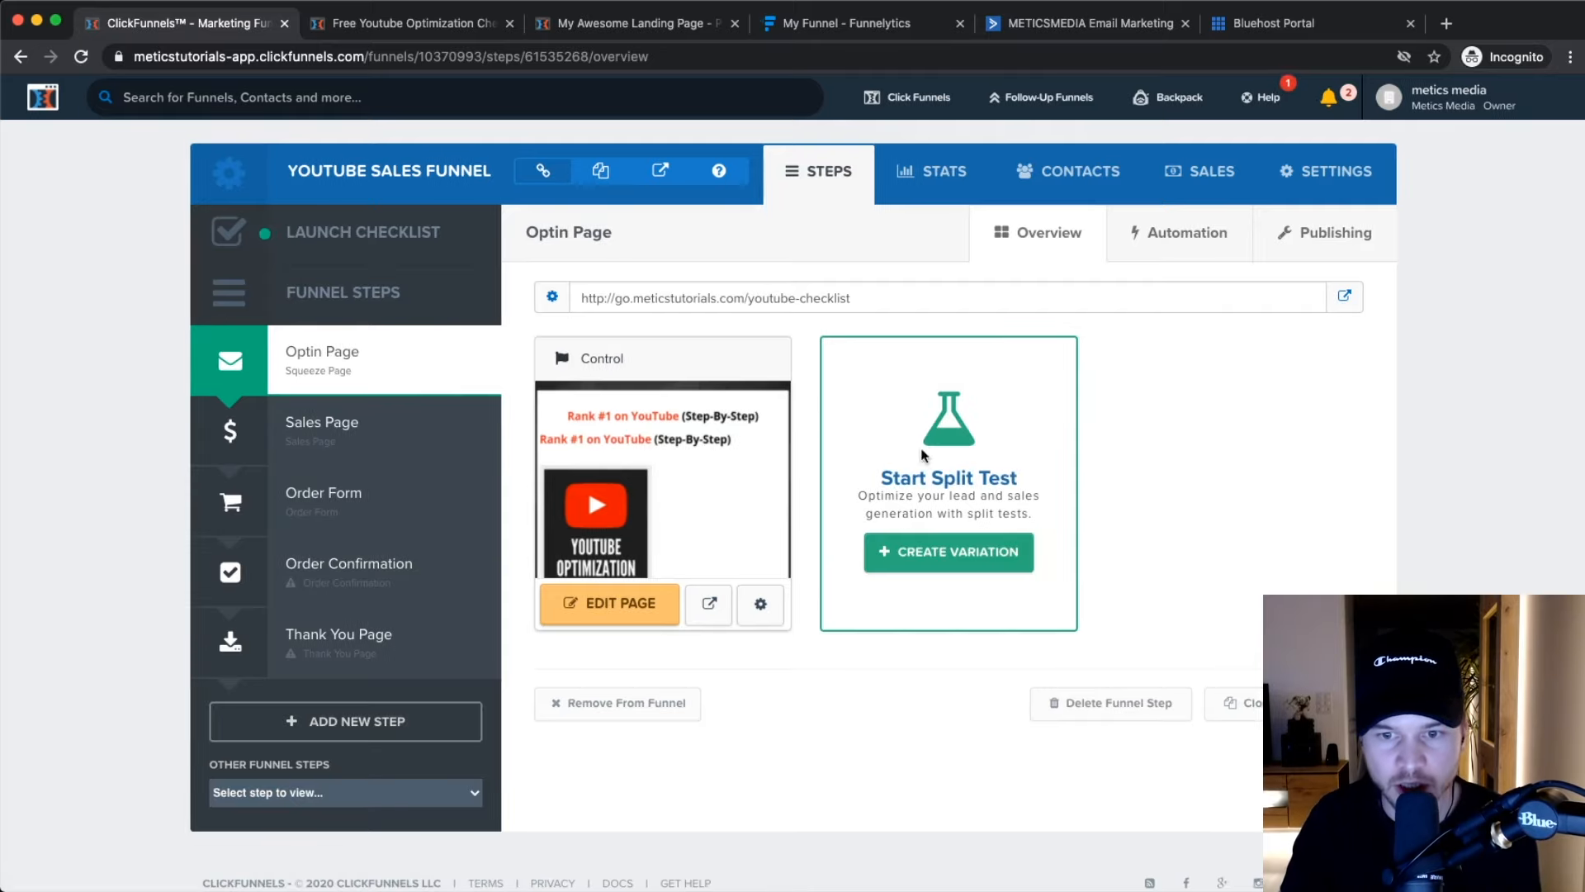
# Create a duplicate-page variation of the opt-in page and open it in the editor.
pyautogui.click(951, 560)
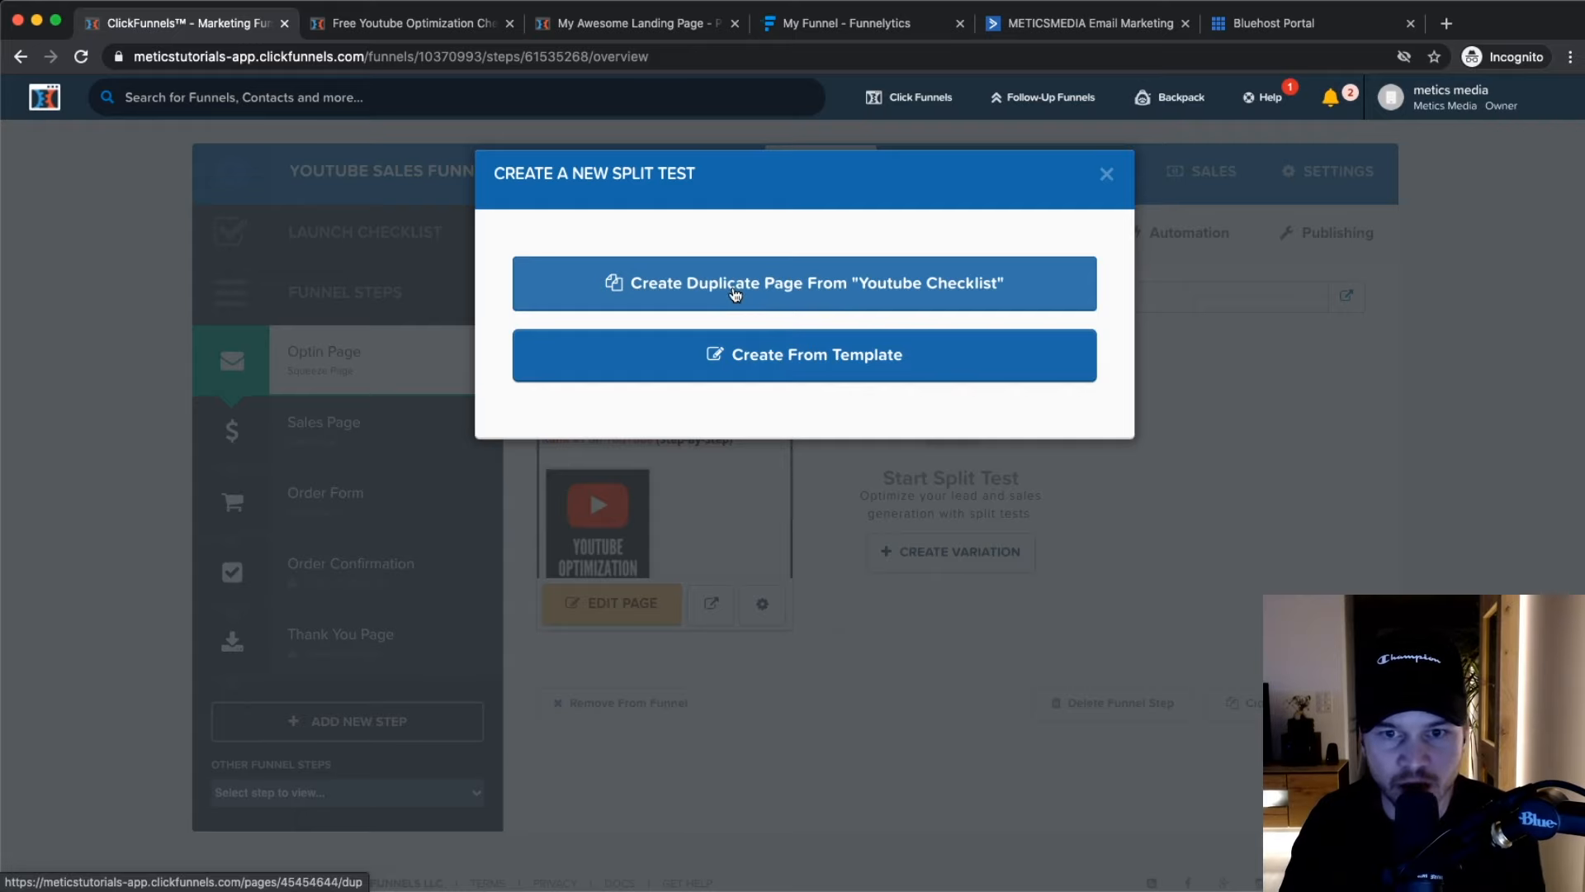
pyautogui.click(735, 293)
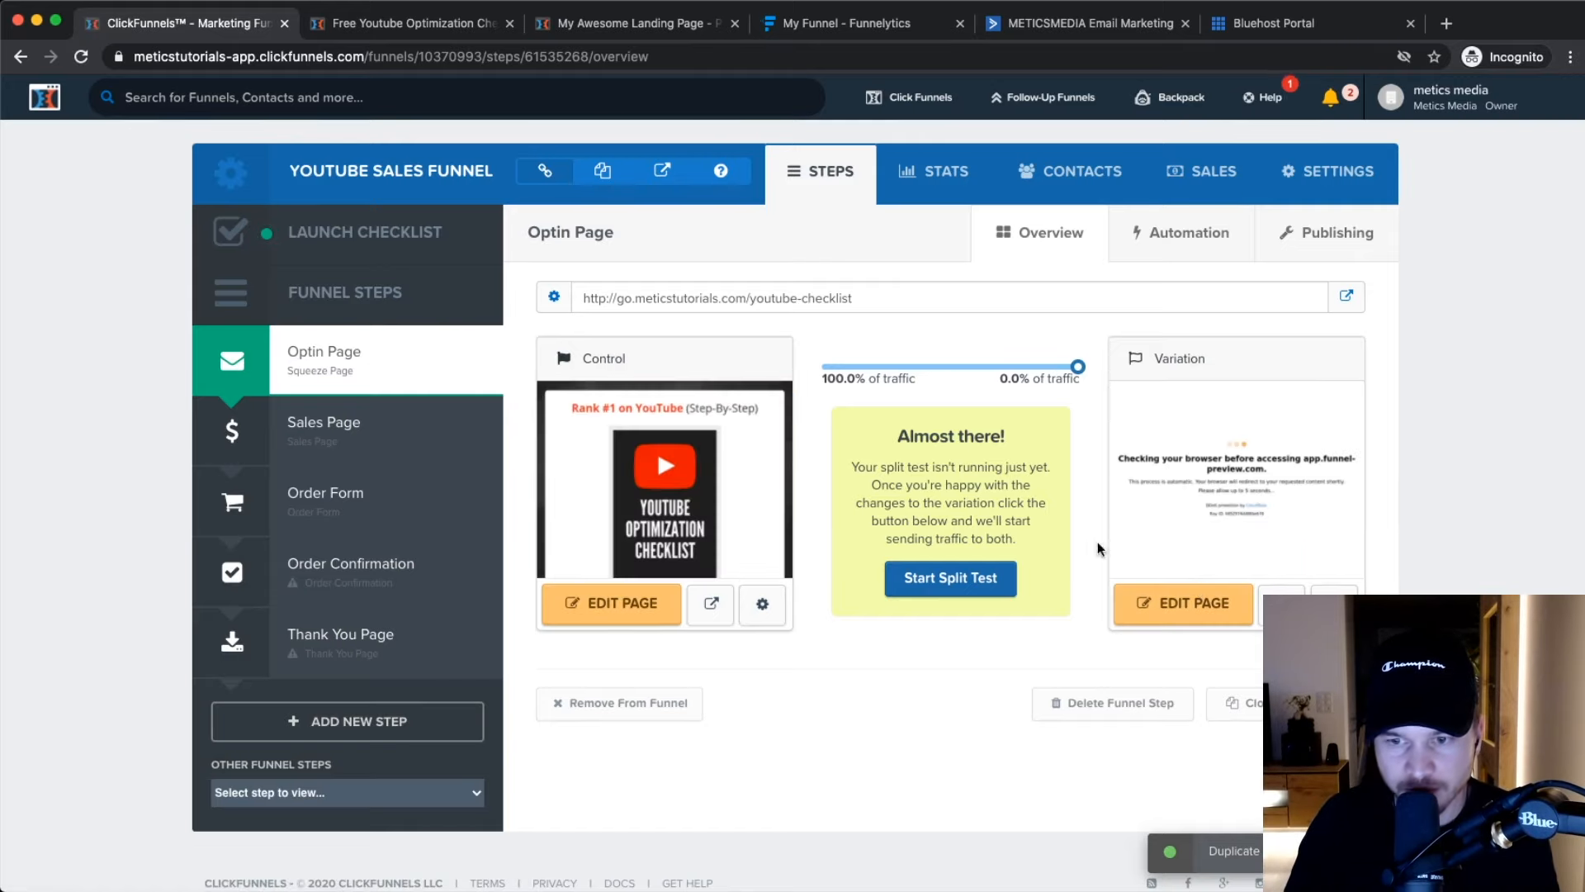
pyautogui.click(1172, 616)
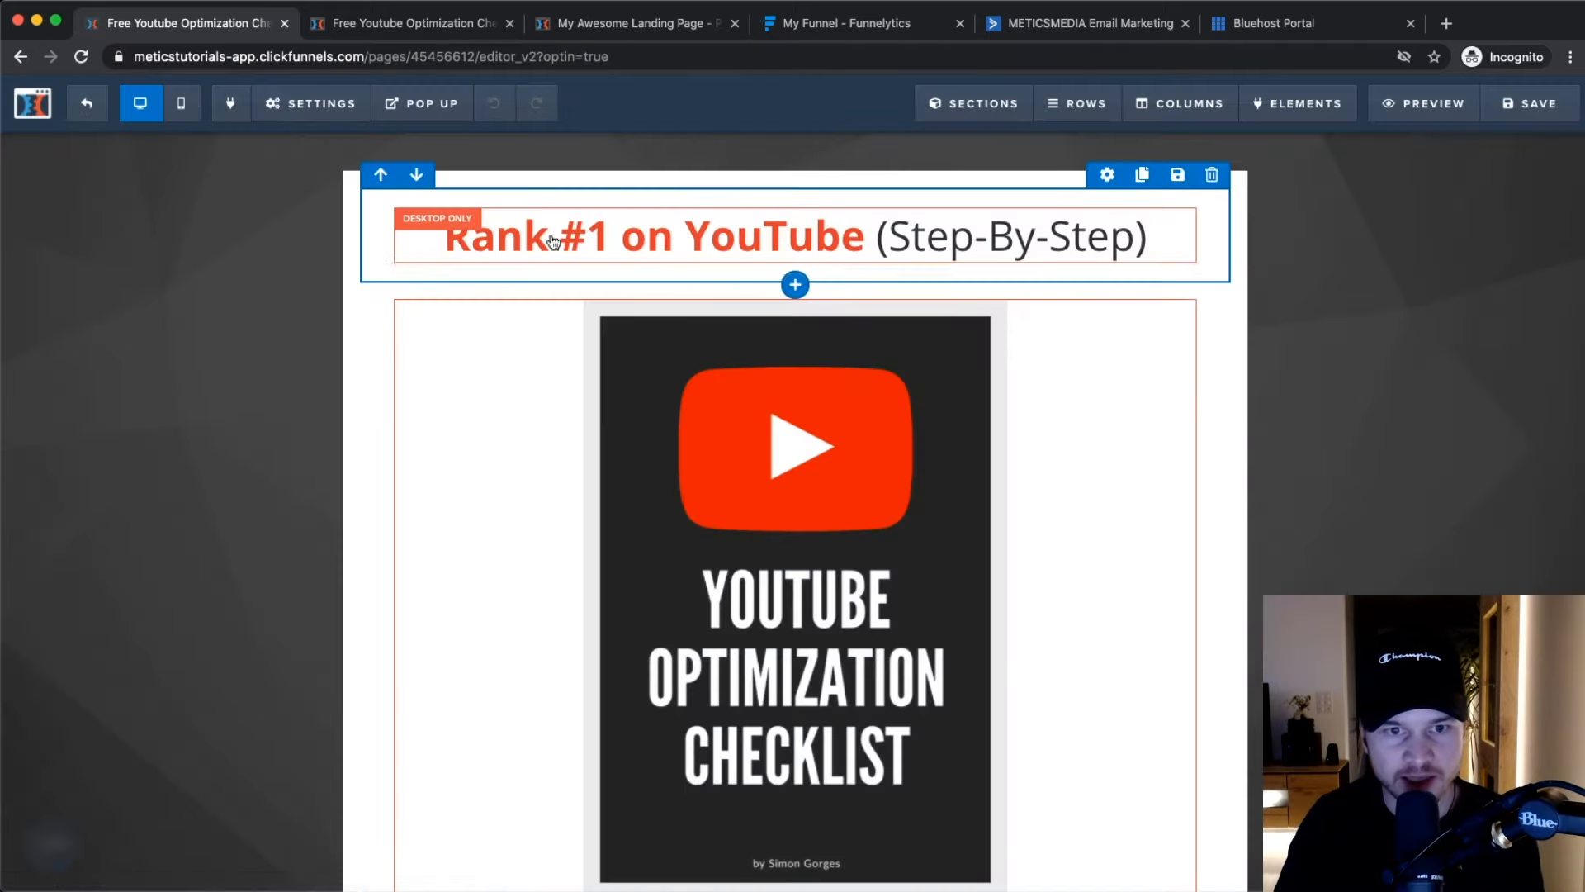
# Change the variation headline to 'Discover how I rank #1 on youtube every time', save, and exit.
pyautogui.click(553, 239)
pyautogui.click(856, 230)
pyautogui.moveTo(864, 239); pyautogui.dragTo(452, 236)
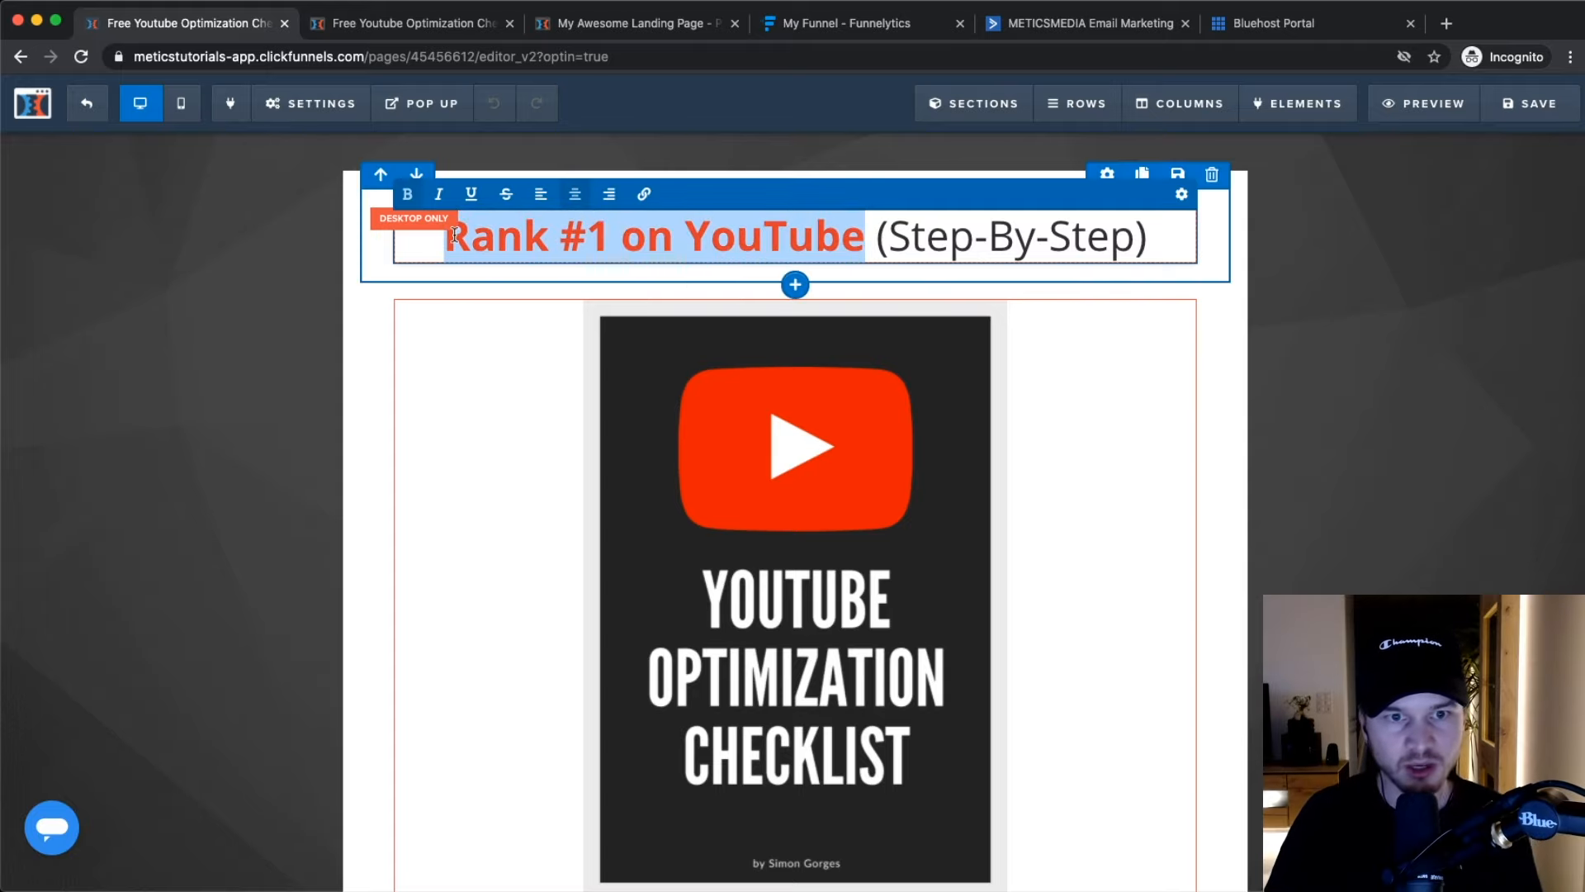
pyautogui.write('Discover hwo')
pyautogui.press('BackSpace')
pyautogui.press('BackSpace')
pyautogui.write('ow I ran')
pyautogui.write('k -2')
pyautogui.press('BackSpace')
pyautogui.press('BackSpace')
pyautogui.write('#1 on youtube ')
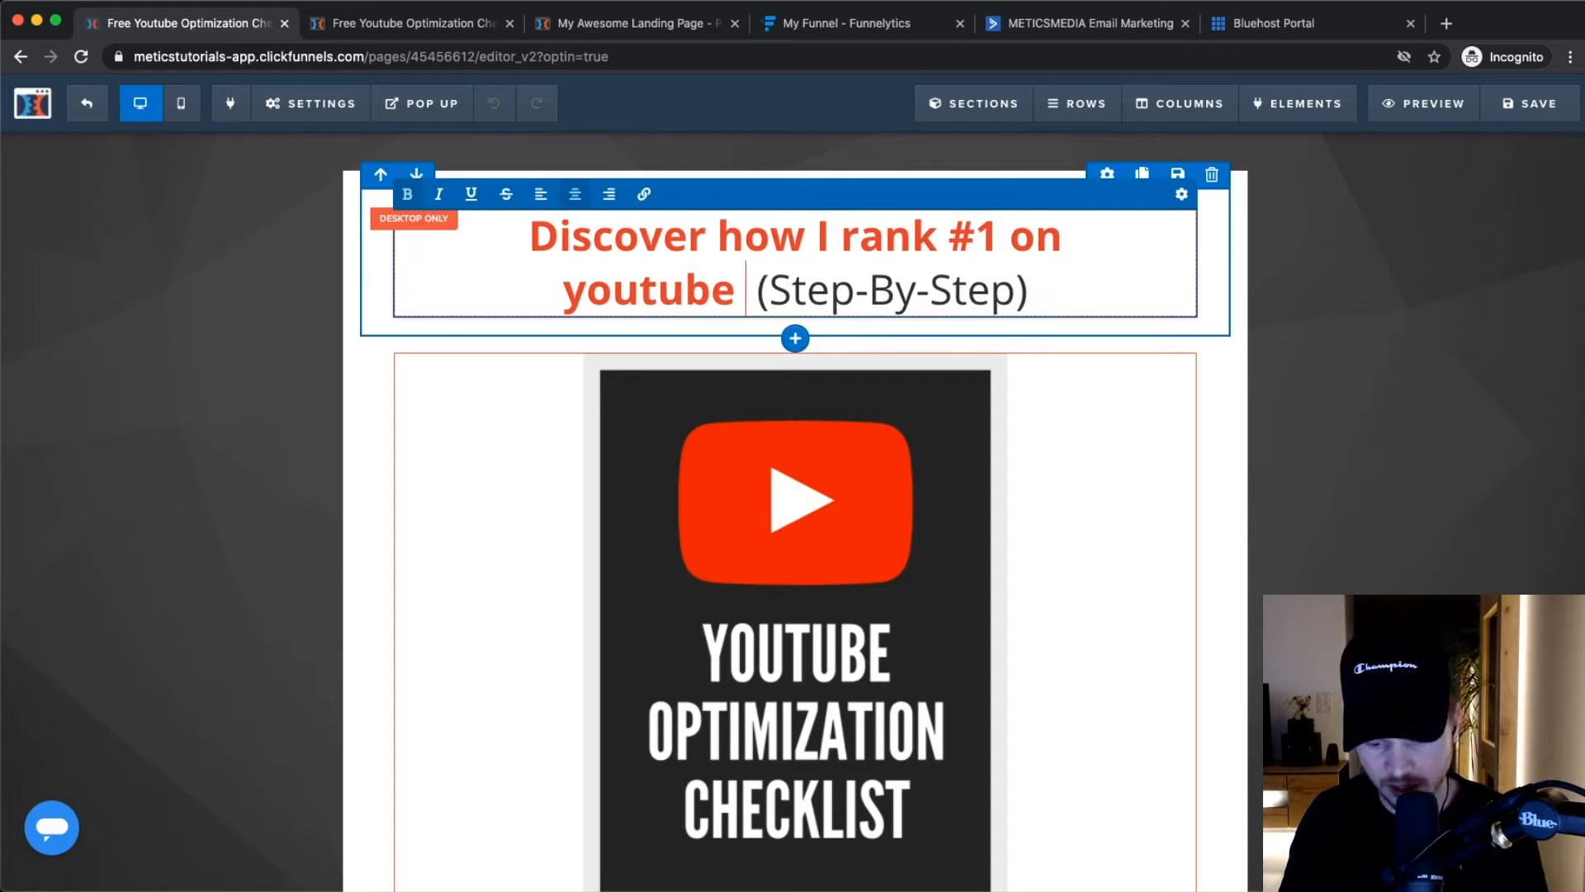
pyautogui.write('99% of the')
pyautogui.press('BackSpace')
pyautogui.press('BackSpace')
pyautogui.press('BackSpace')
pyautogui.press('BackSpace')
pyautogui.press('BackSpace')
pyautogui.press('BackSpace')
pyautogui.press('BackSpace')
pyautogui.press('BackSpace')
pyautogui.press('BackSpace')
pyautogui.press('BackSpace')
pyautogui.press('BackSpace')
pyautogui.press('BackSpace')
pyautogui.press('BackSpace')
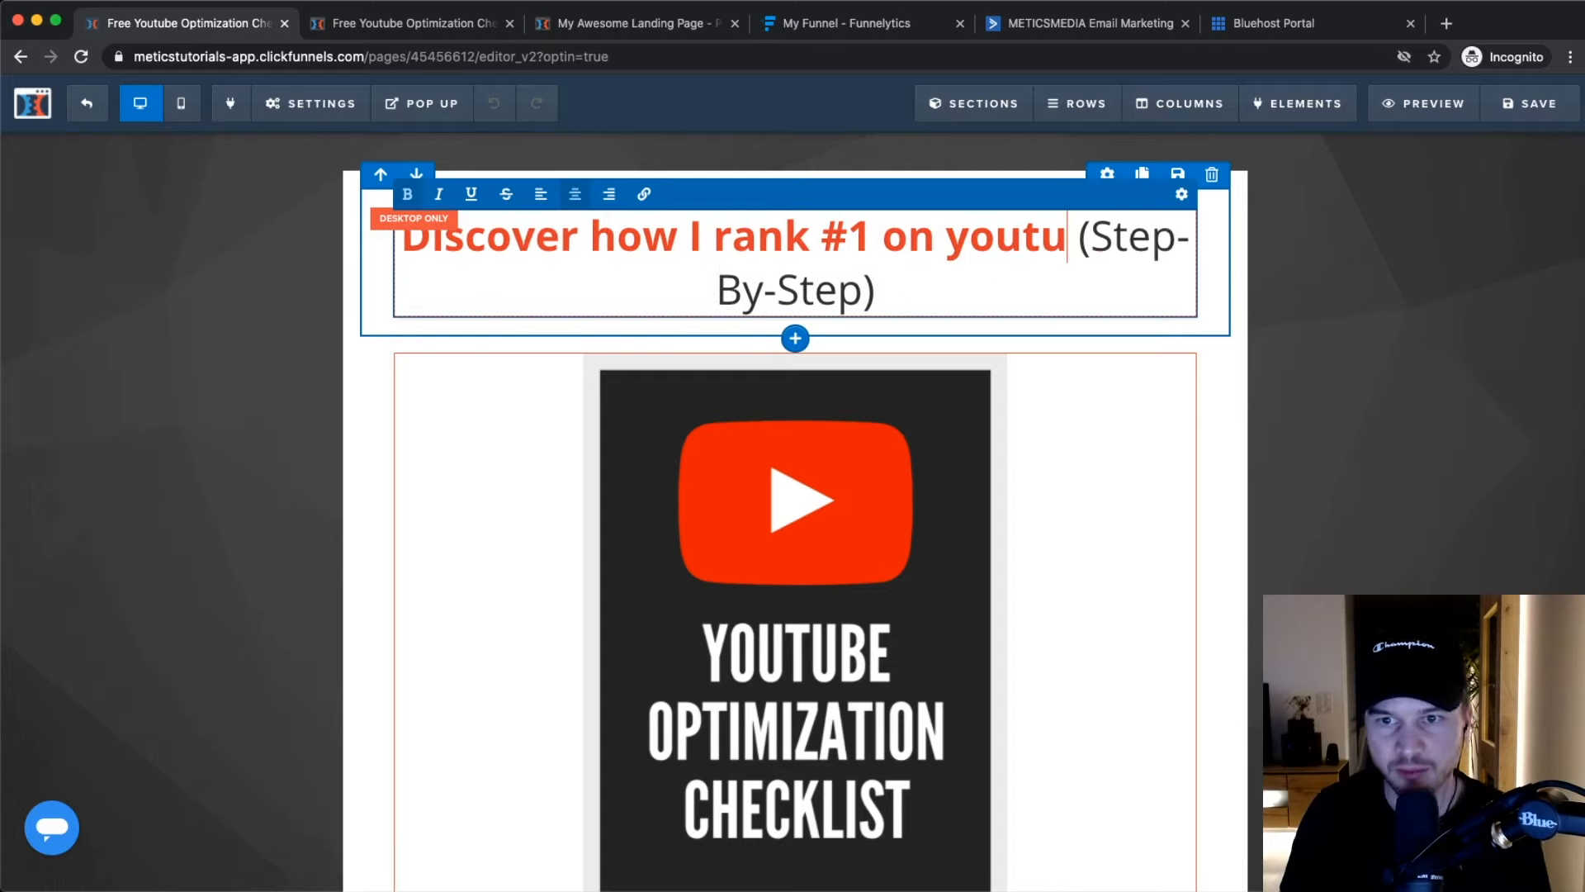
pyautogui.write('e')
pyautogui.write(' ever')
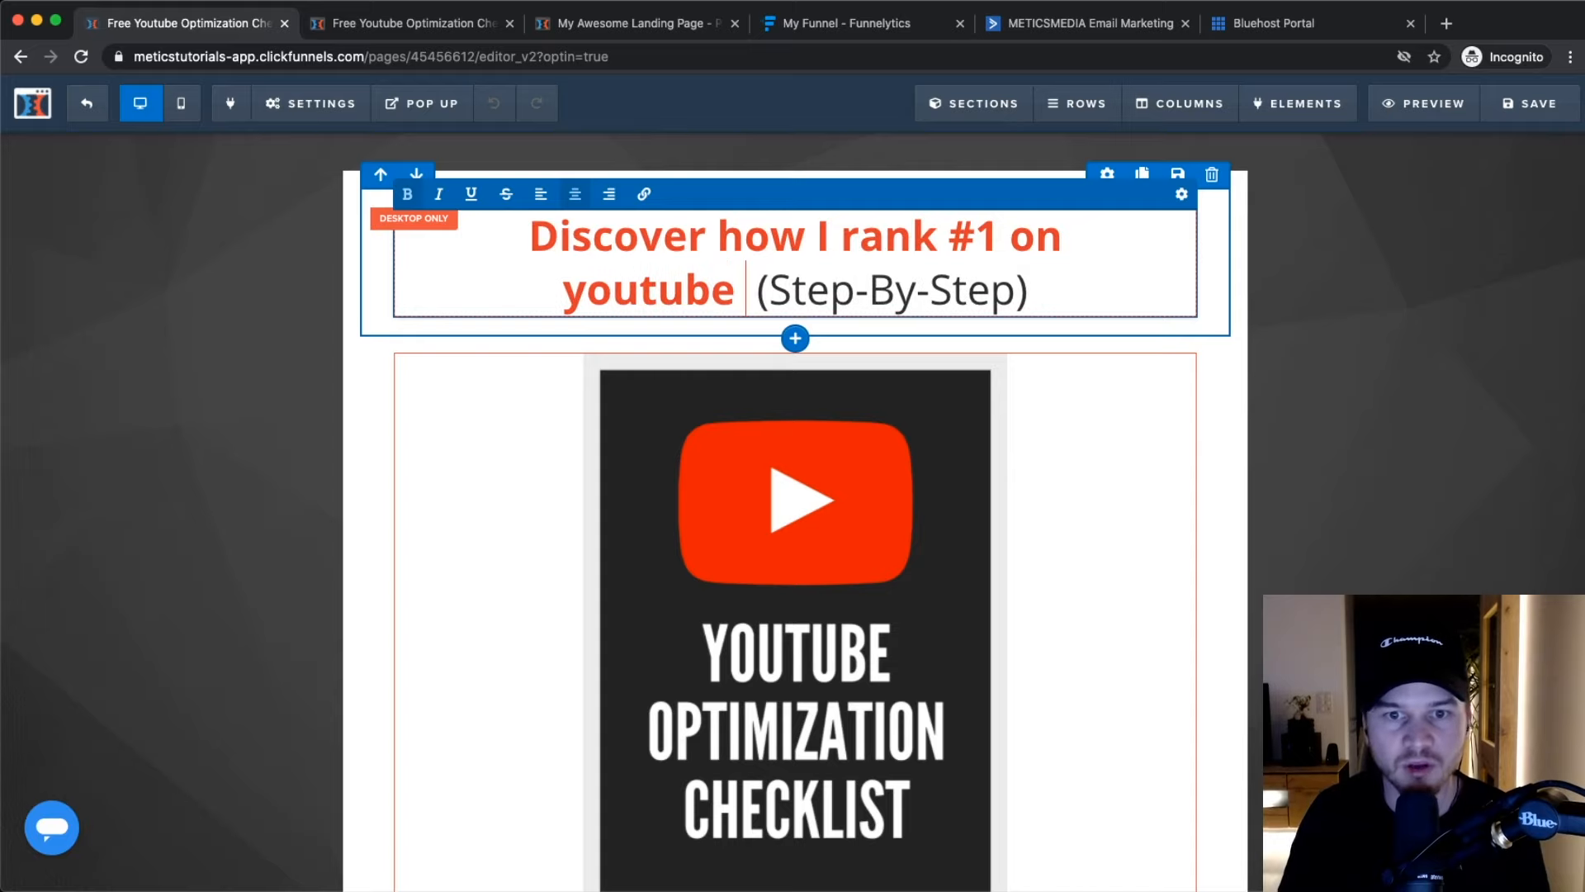
pyautogui.write('me')
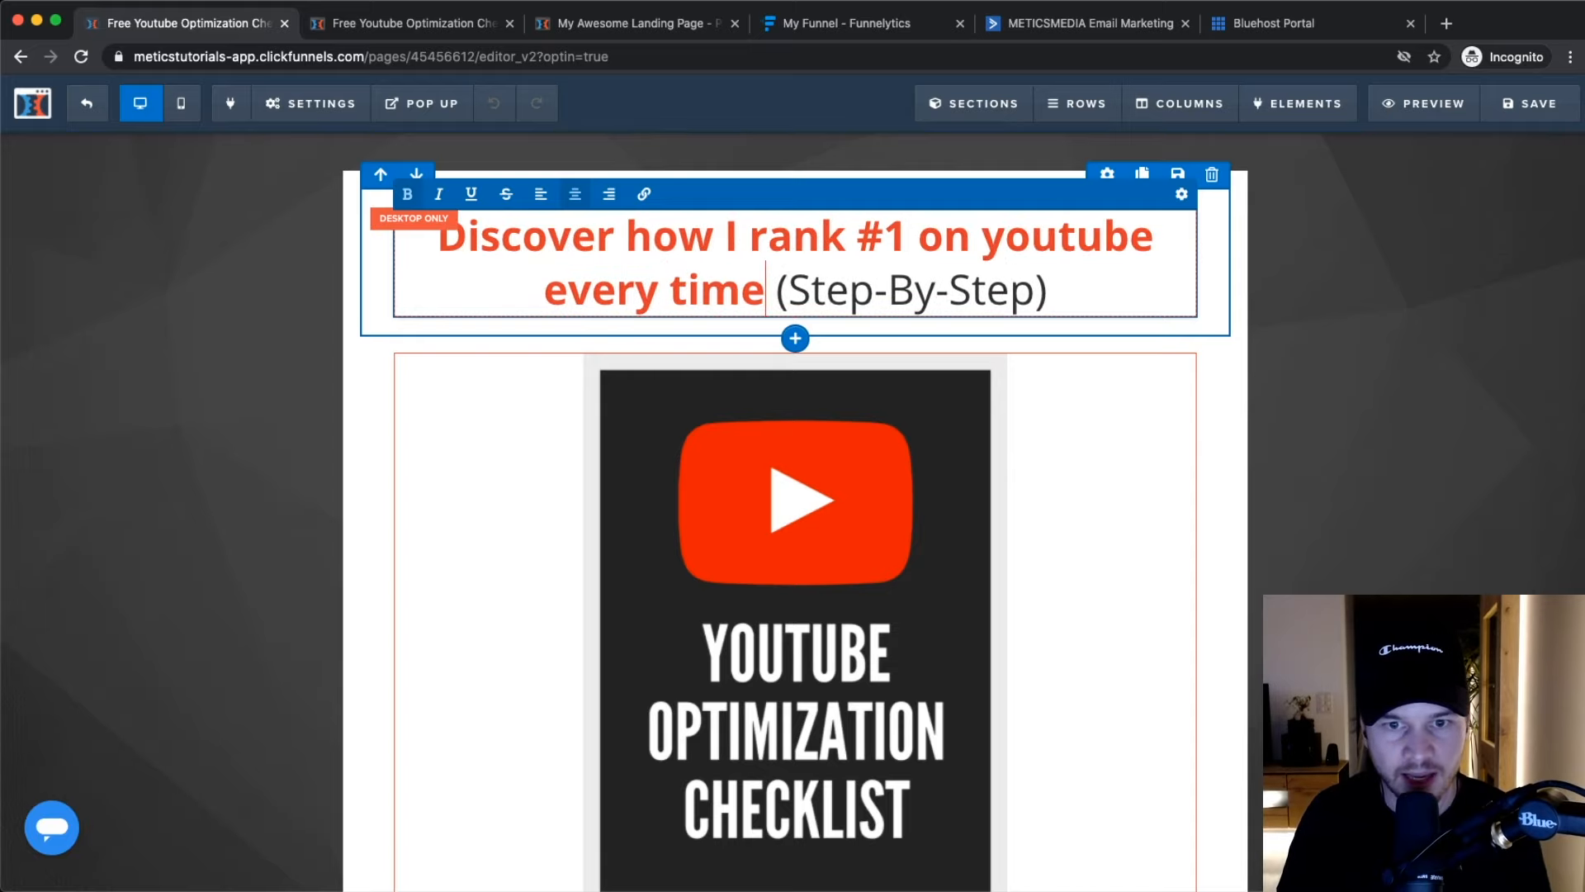
pyautogui.click(1512, 103)
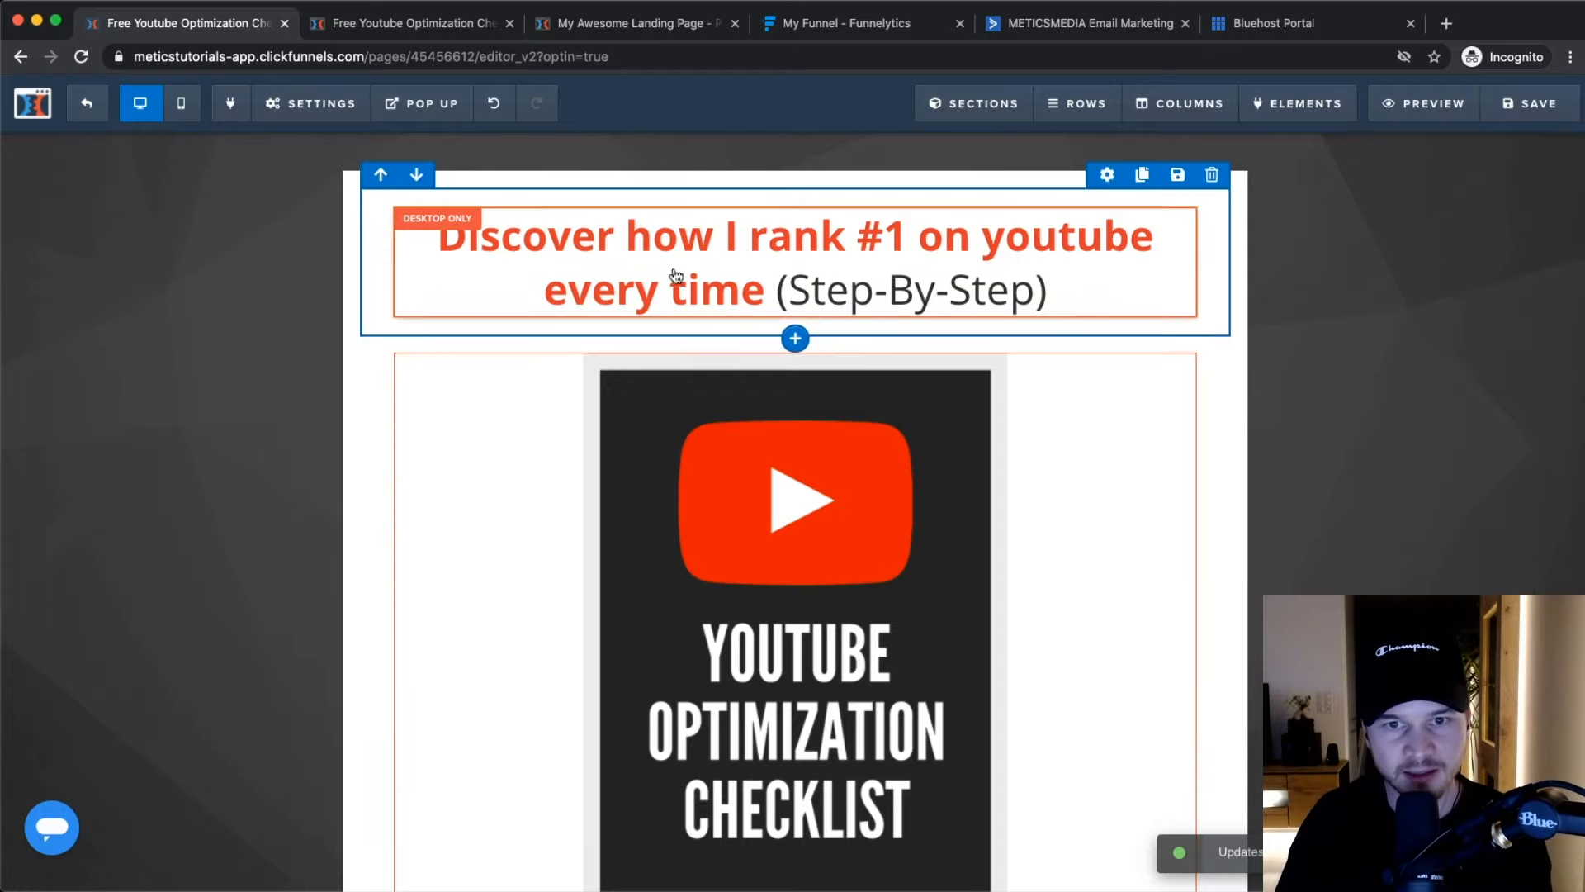
pyautogui.click(86, 104)
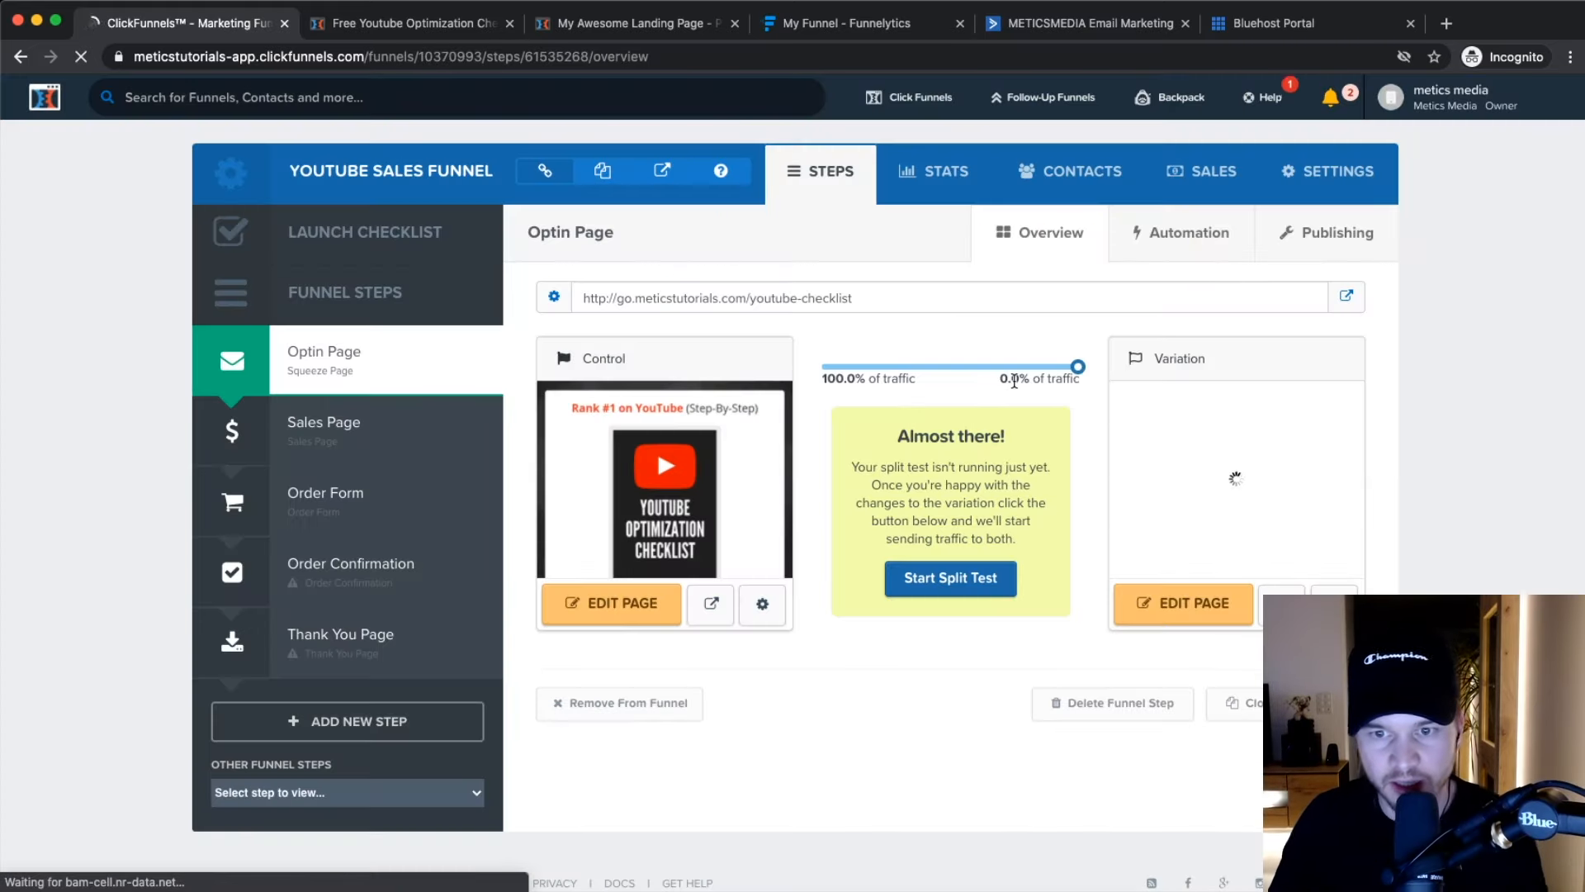
# Split the opt-in page traffic 50/50 between control and variation and apply the change.
pyautogui.scroll(5, 1014, 381)
pyautogui.moveTo(1121, 353); pyautogui.dragTo(873, 355)
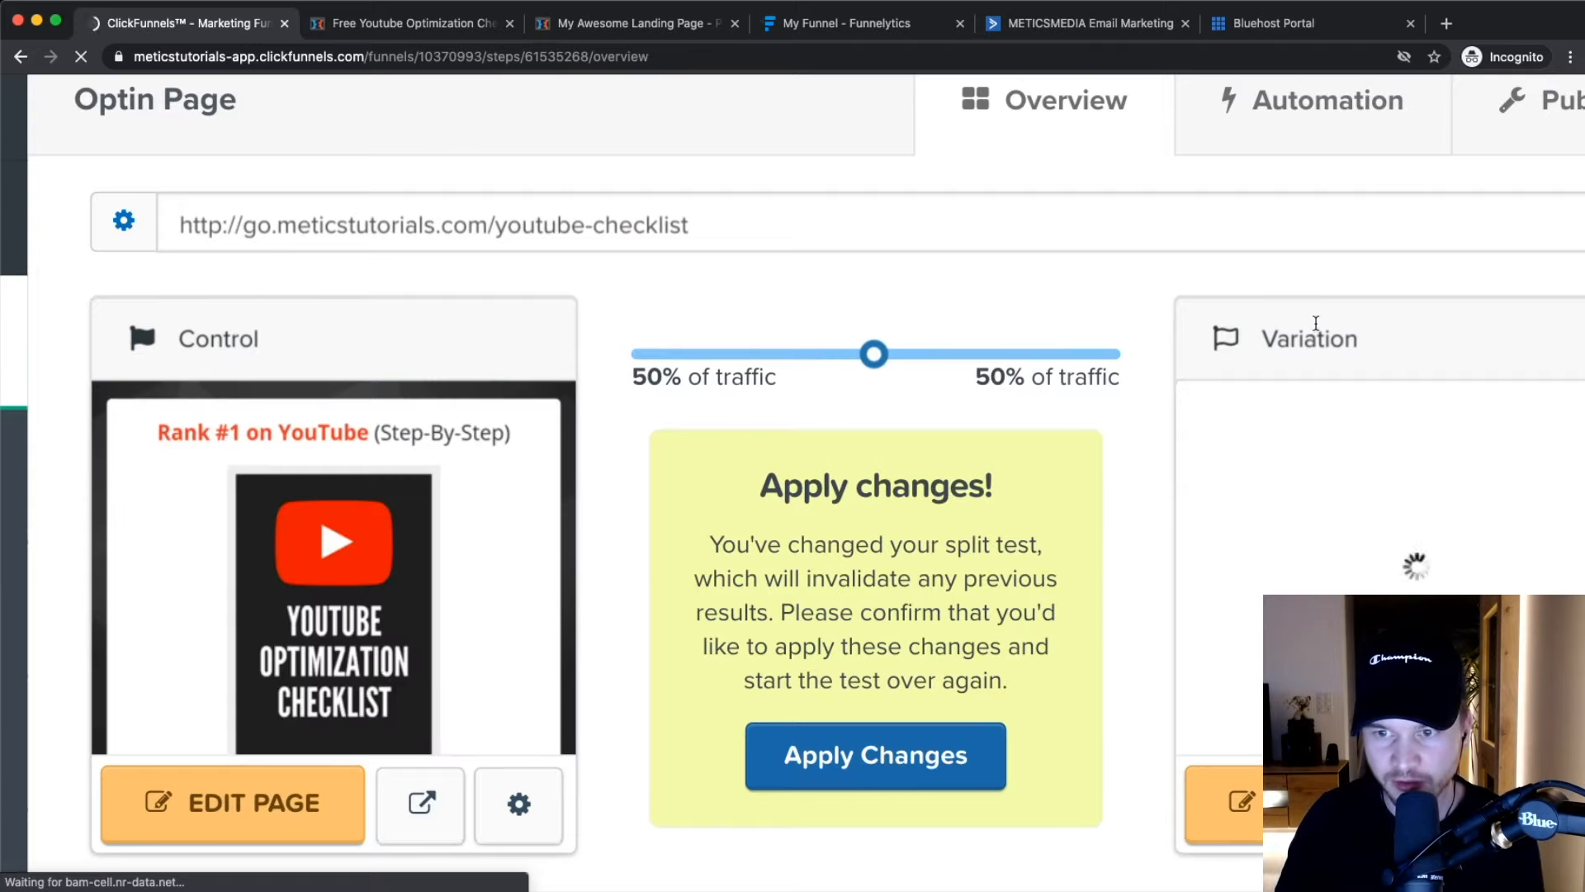
pyautogui.scroll(-5, 933, 578)
pyautogui.click(878, 672)
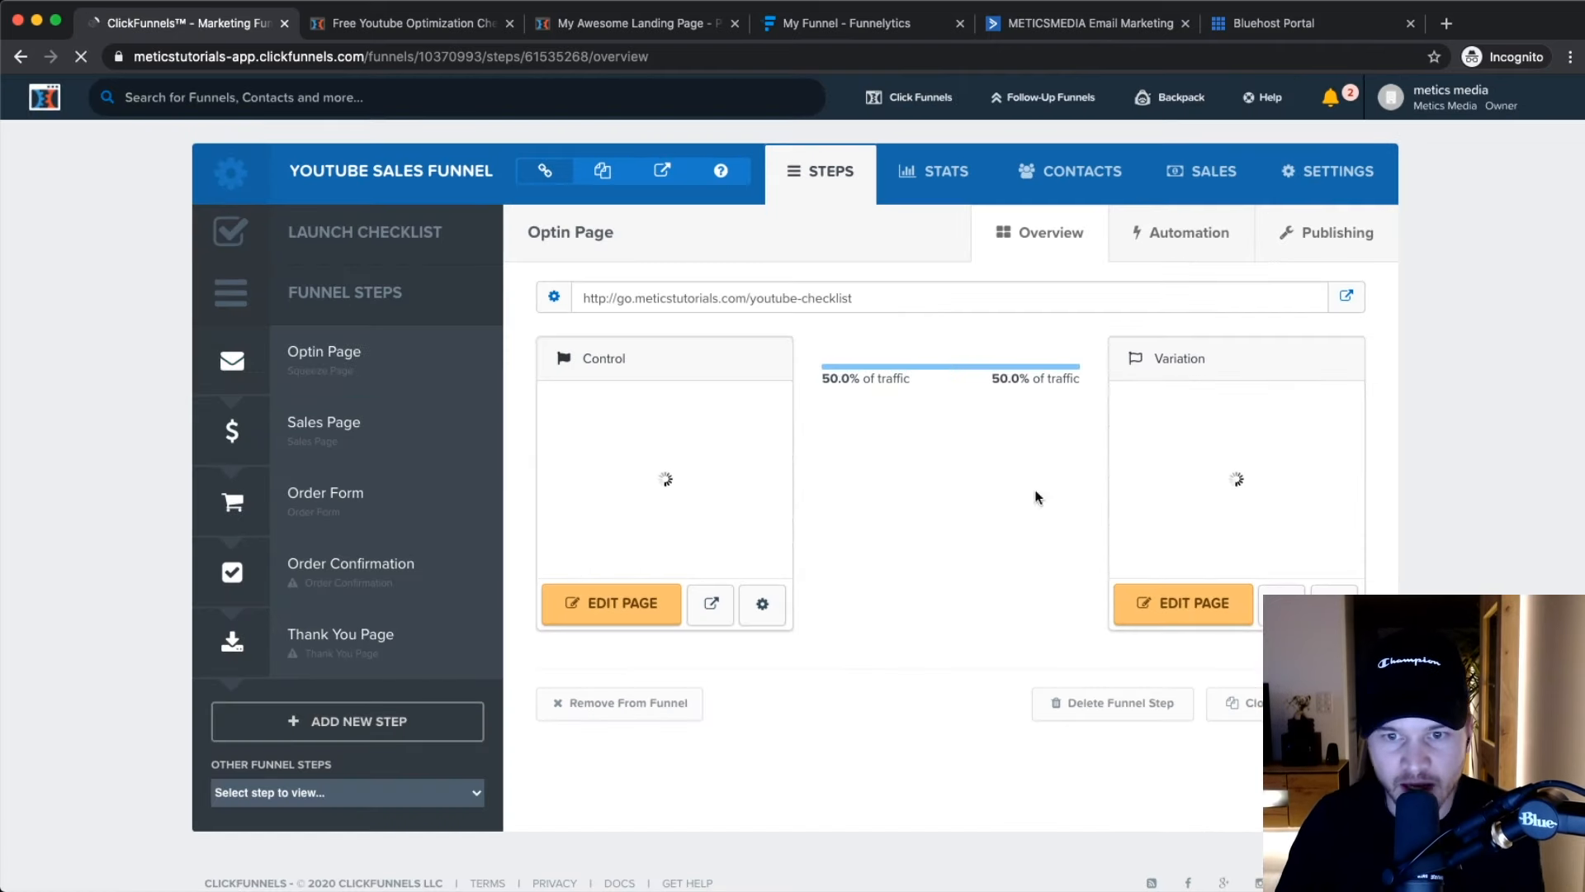
# Review the funnel stats, then go back to the opt-in step overview.
pyautogui.click(937, 179)
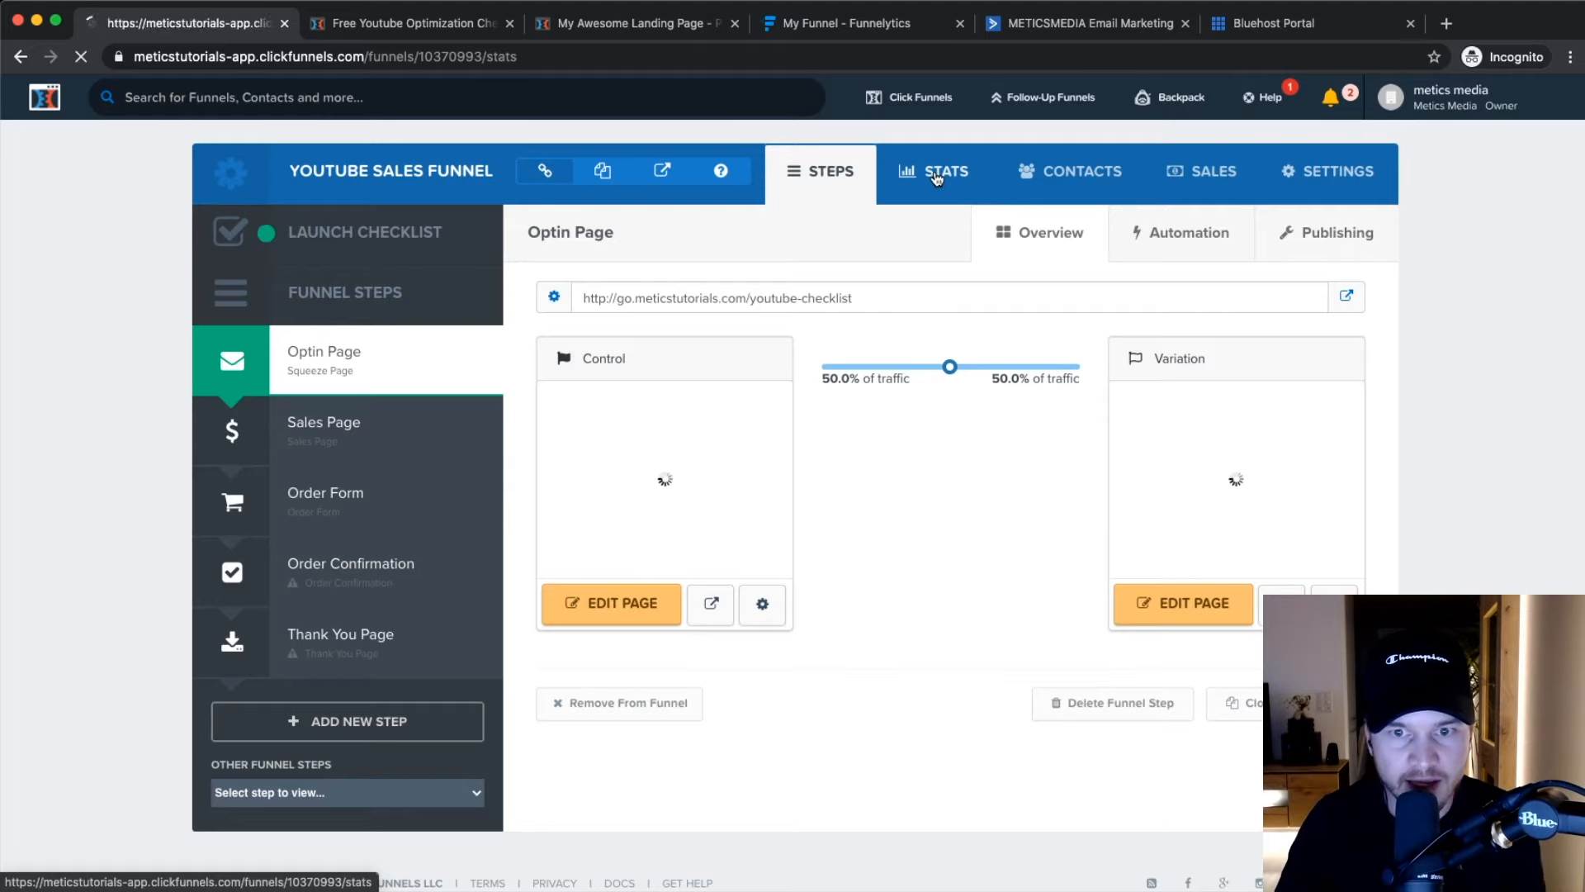
pyautogui.scroll(-3, 527, 554)
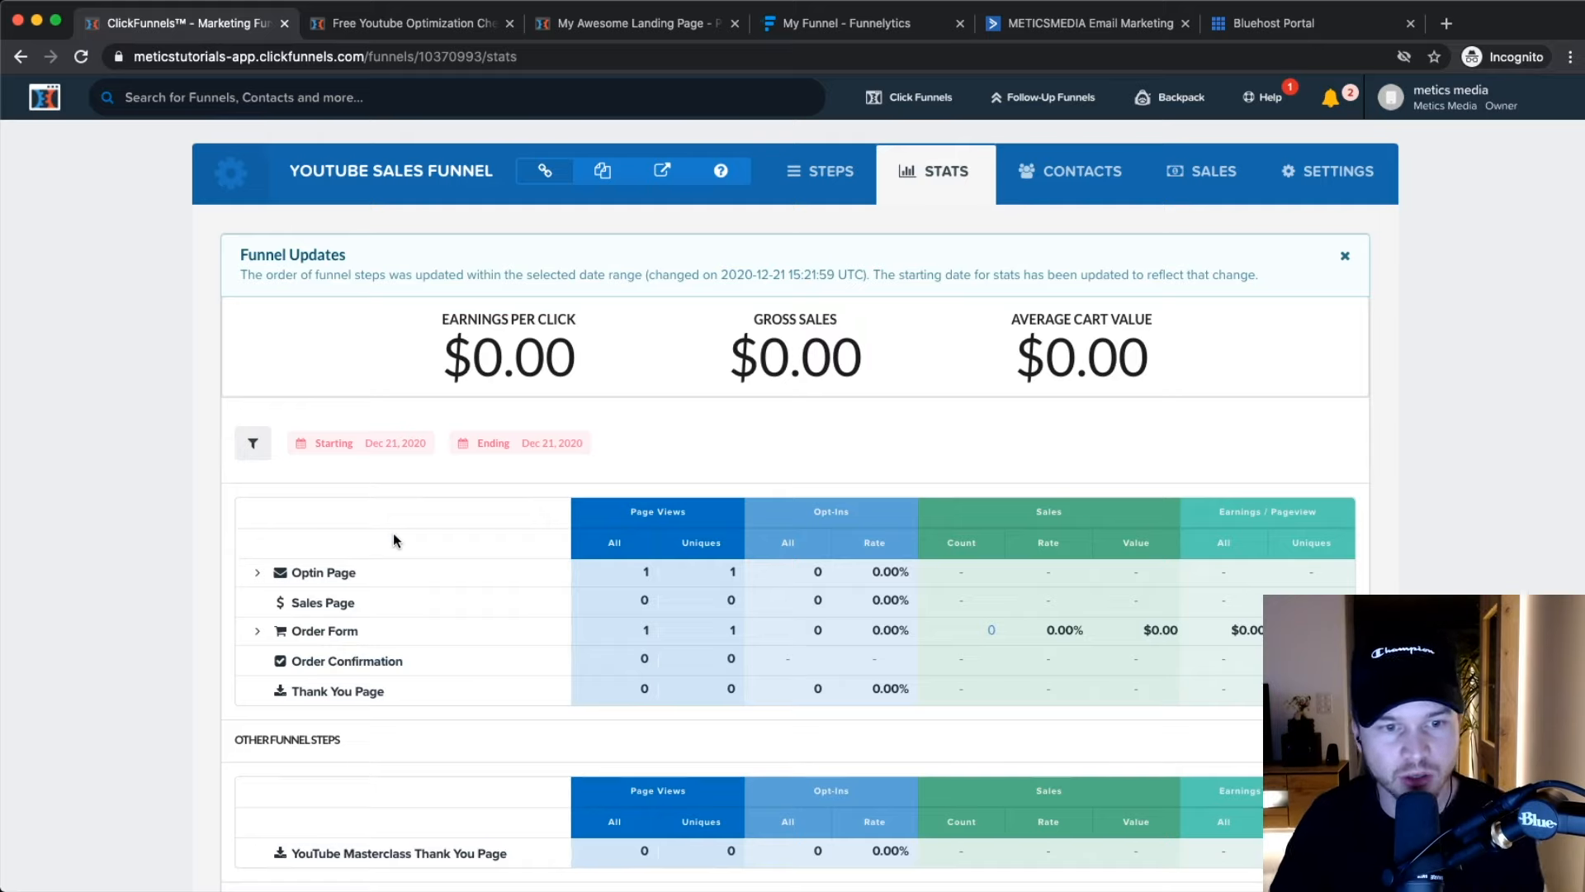
pyautogui.click(840, 173)
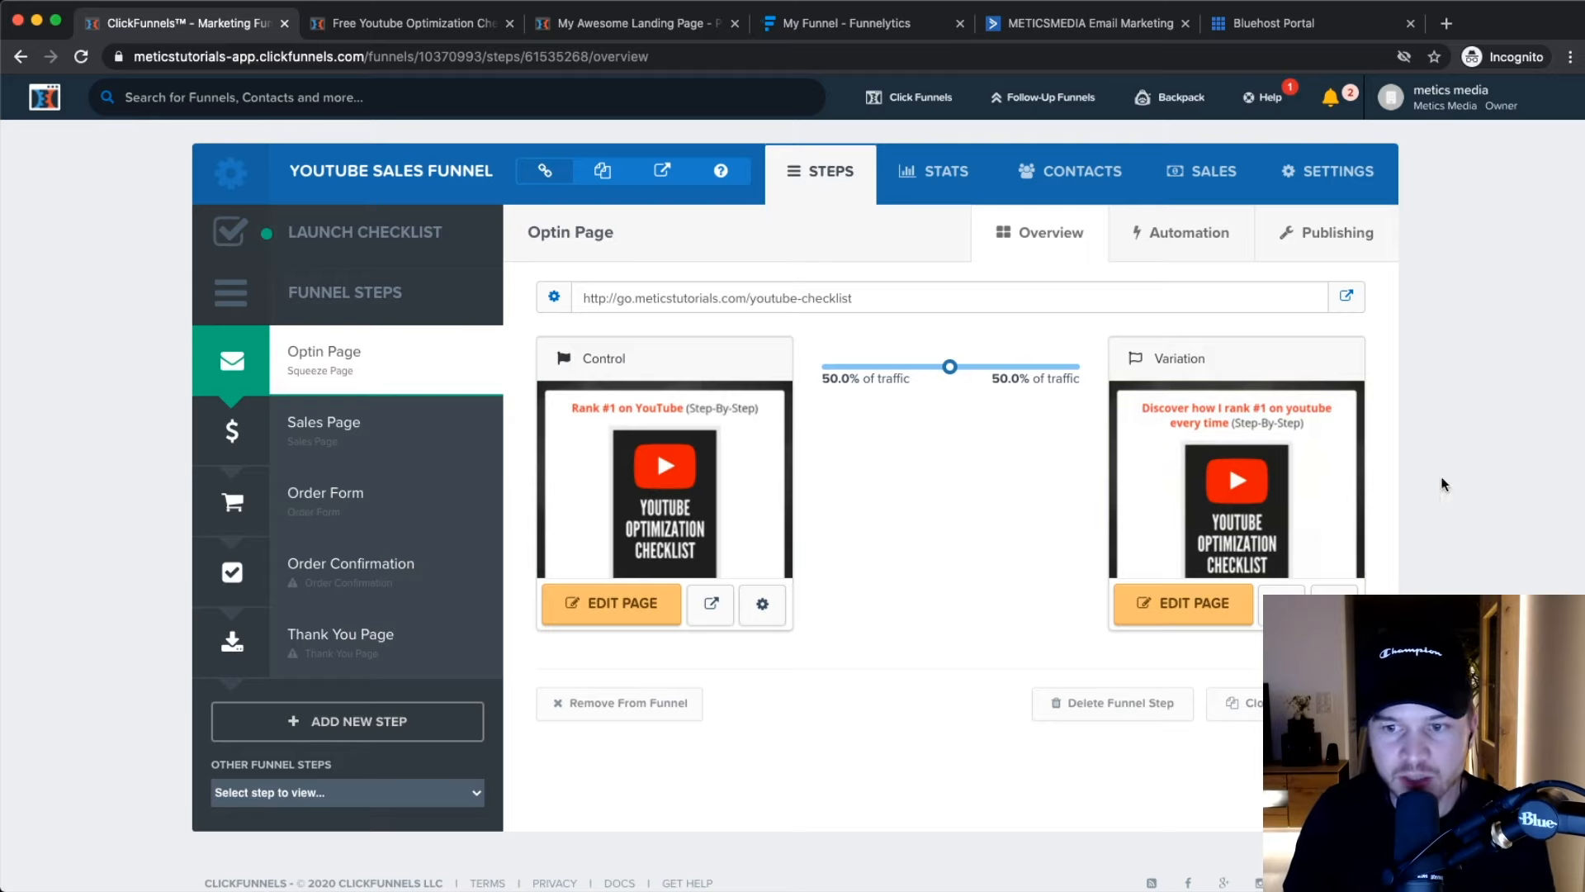
# Declare the headline variation the winner and confirm promoting it over the control.
pyautogui.moveTo(1255, 446)
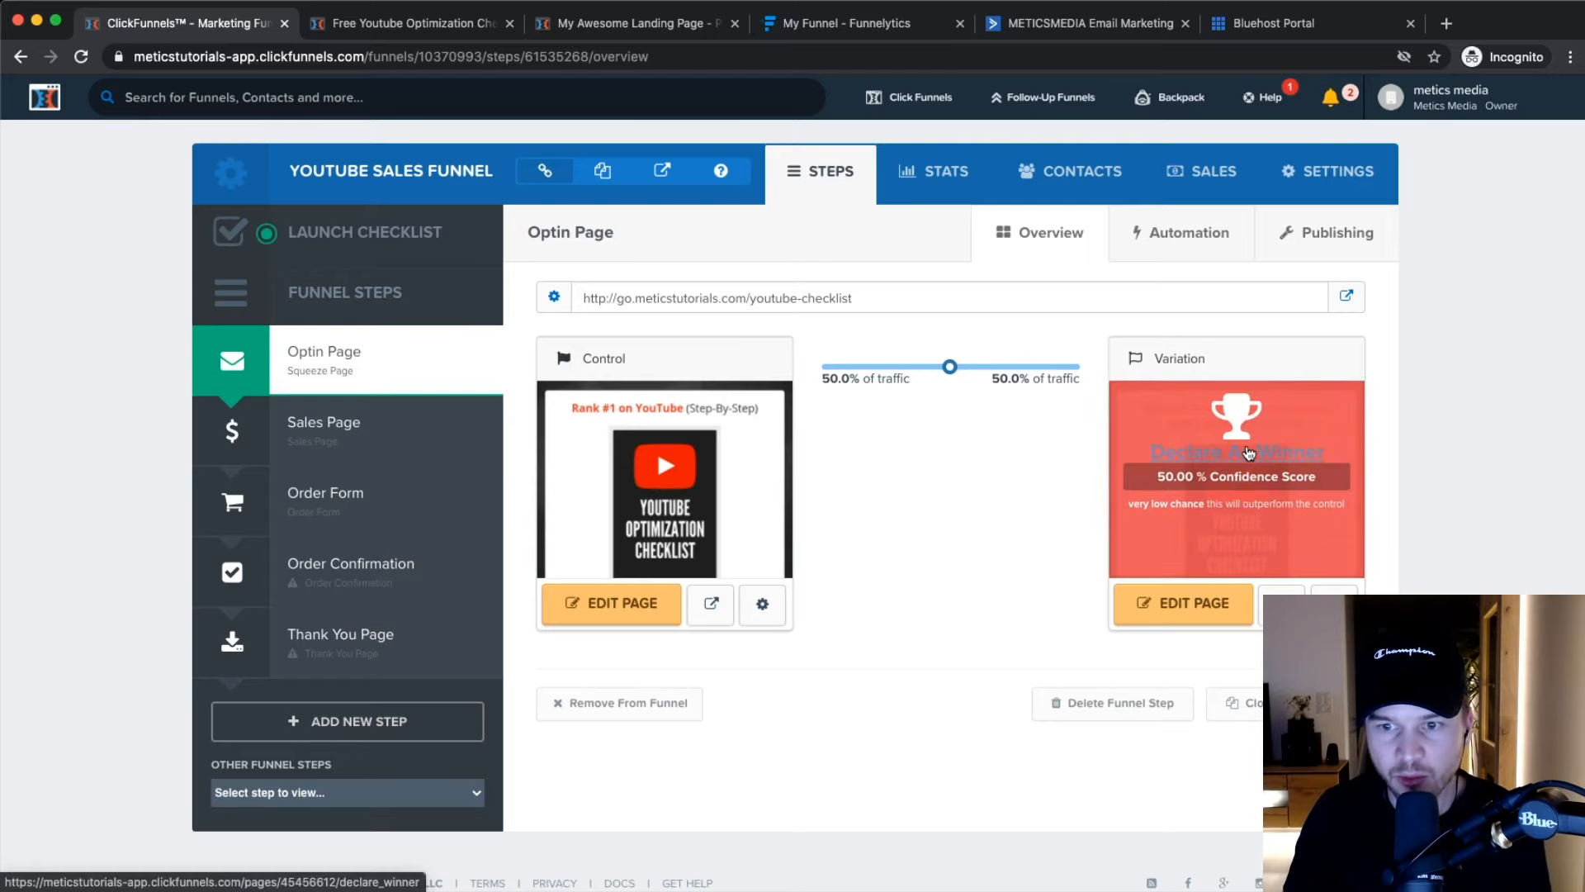
pyautogui.click(1242, 454)
pyautogui.click(934, 186)
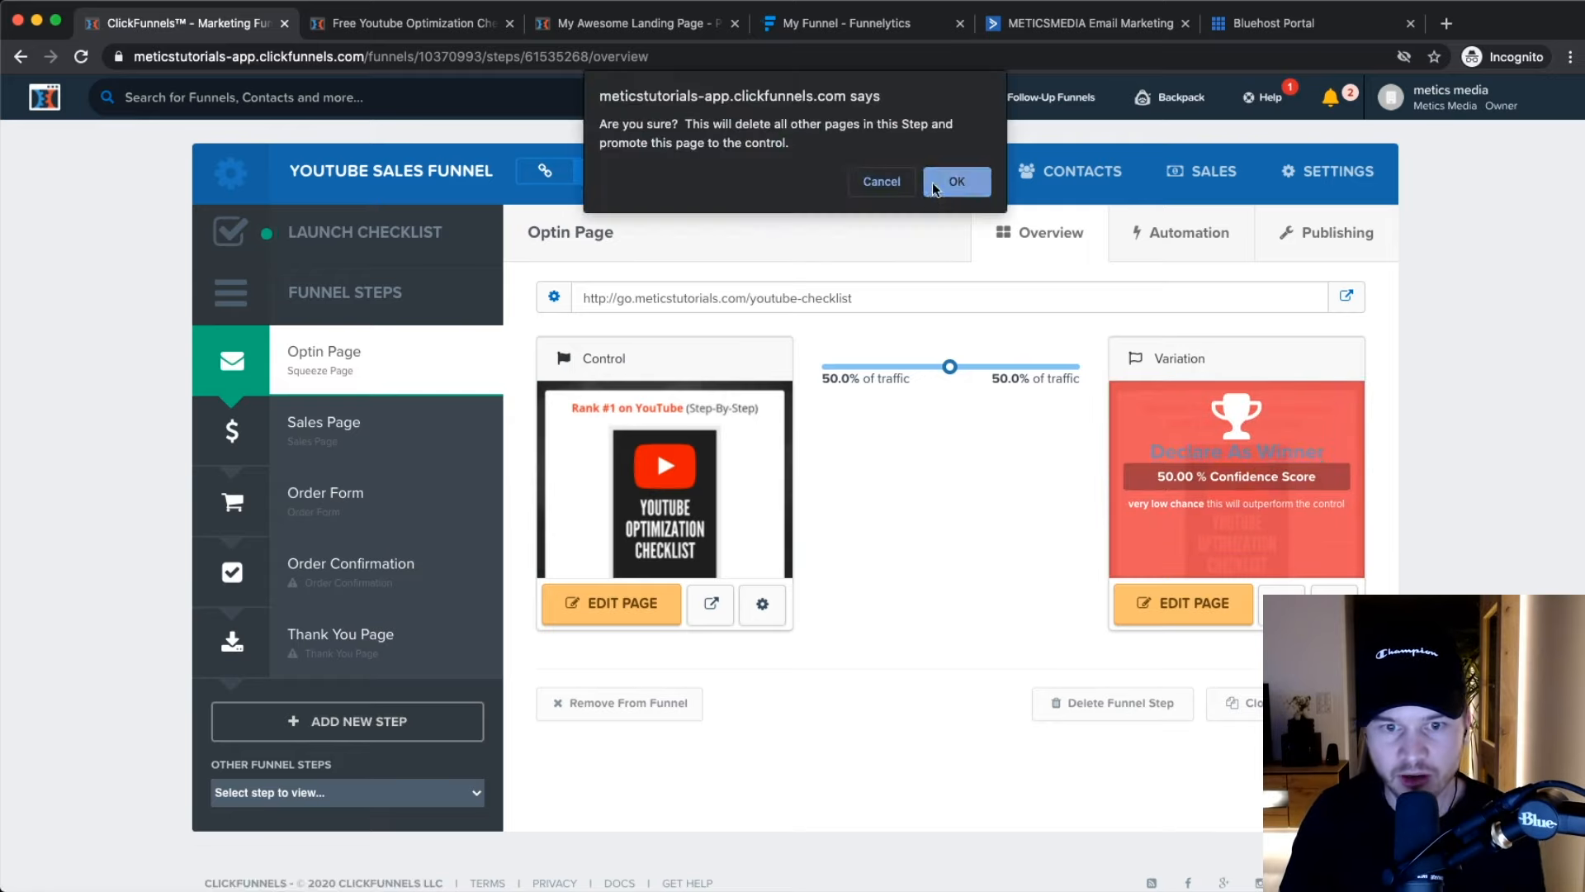